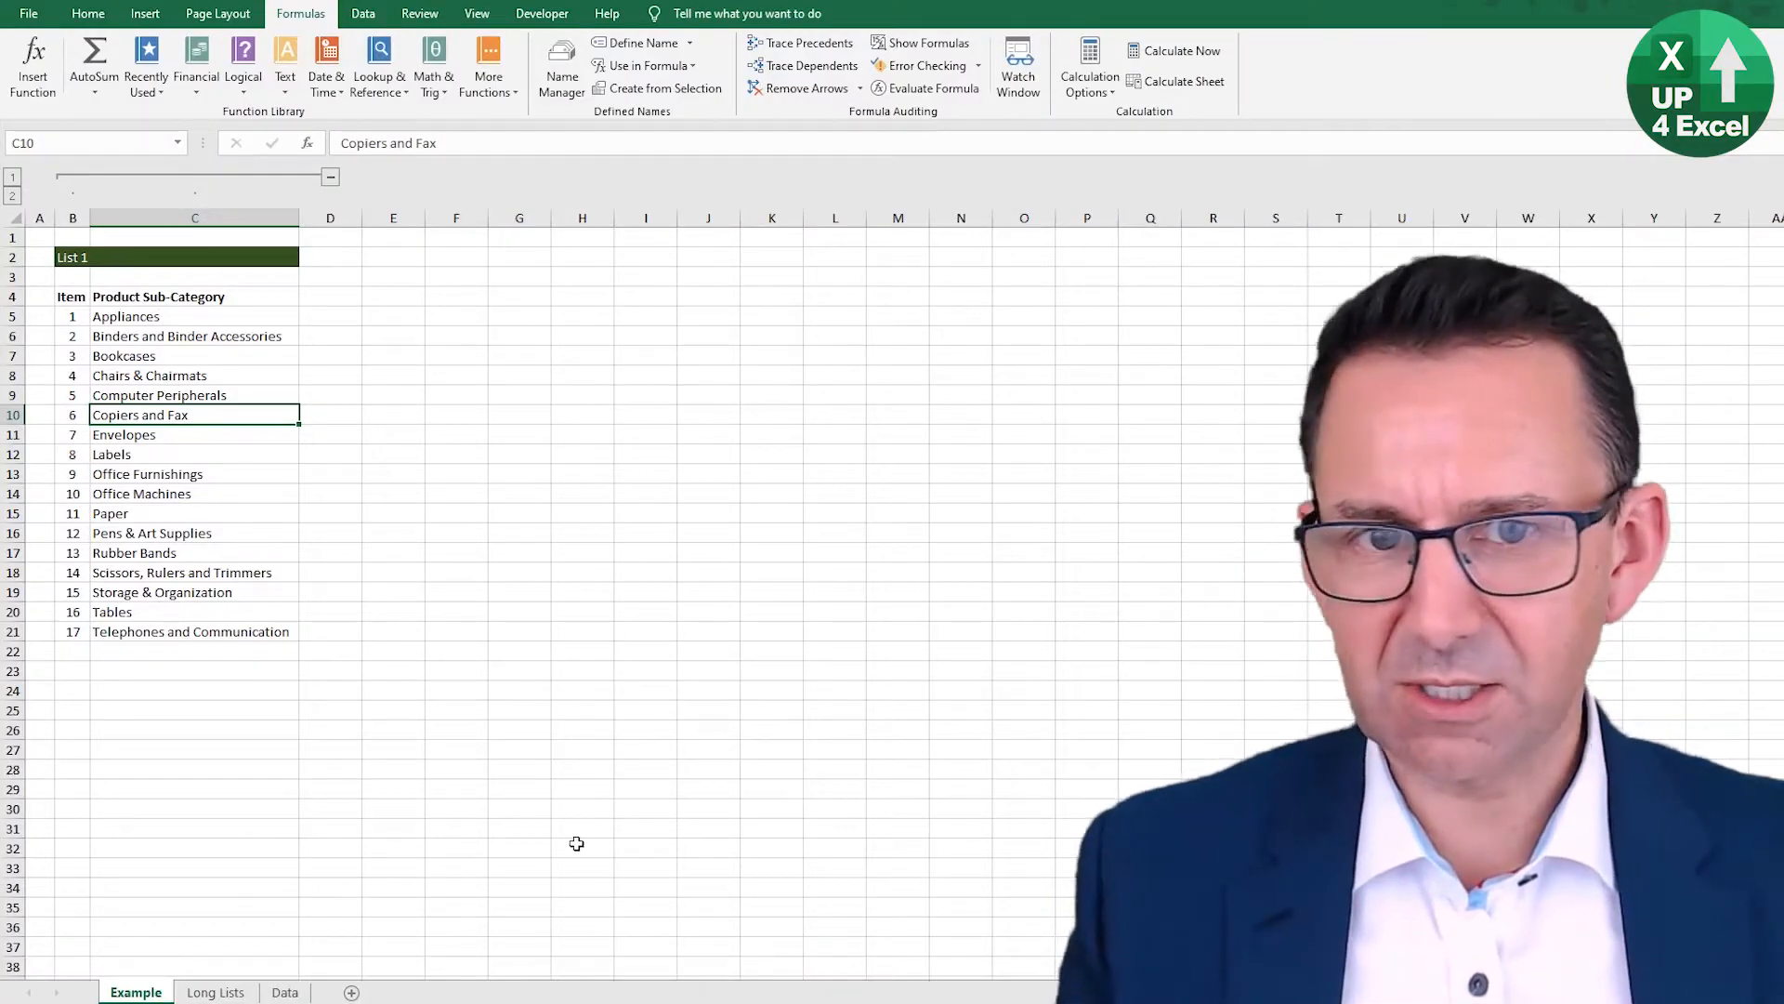
# Step: Copy the "User Choices" header bar from the Long Lists sheet and paste it at H2 on the Example sheet
pyautogui.click(215, 993)
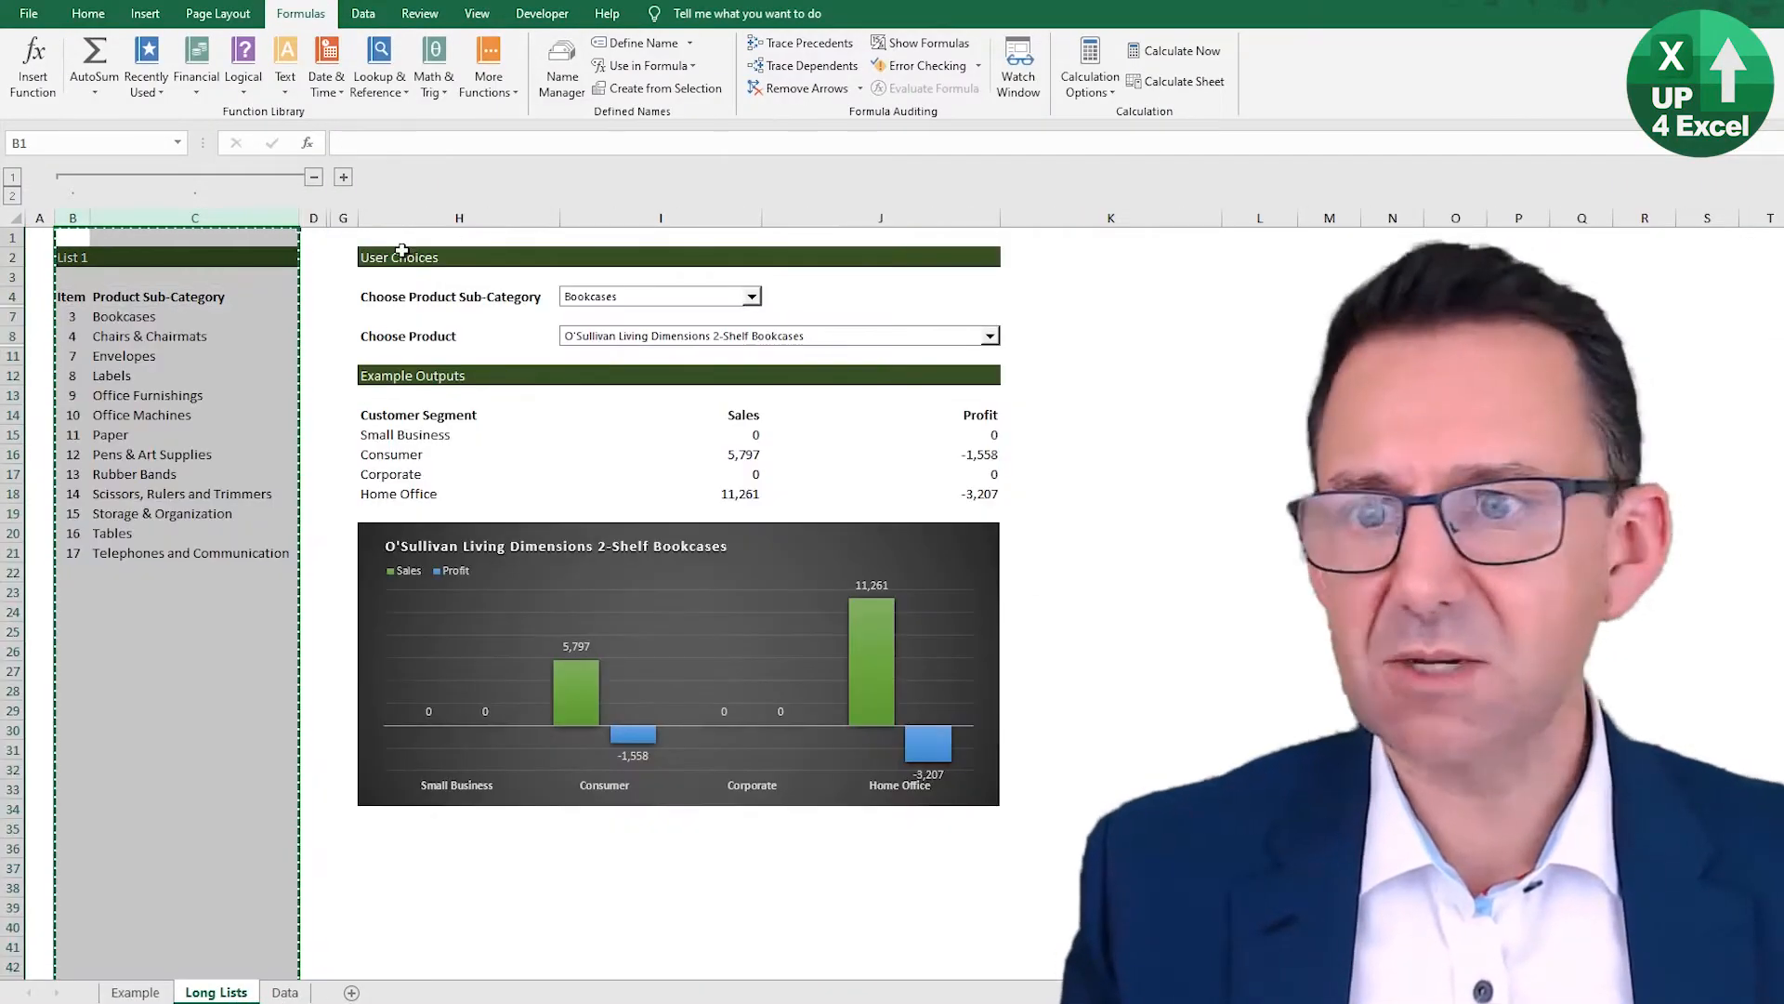
pyautogui.click(155, 990)
pyautogui.click(226, 990)
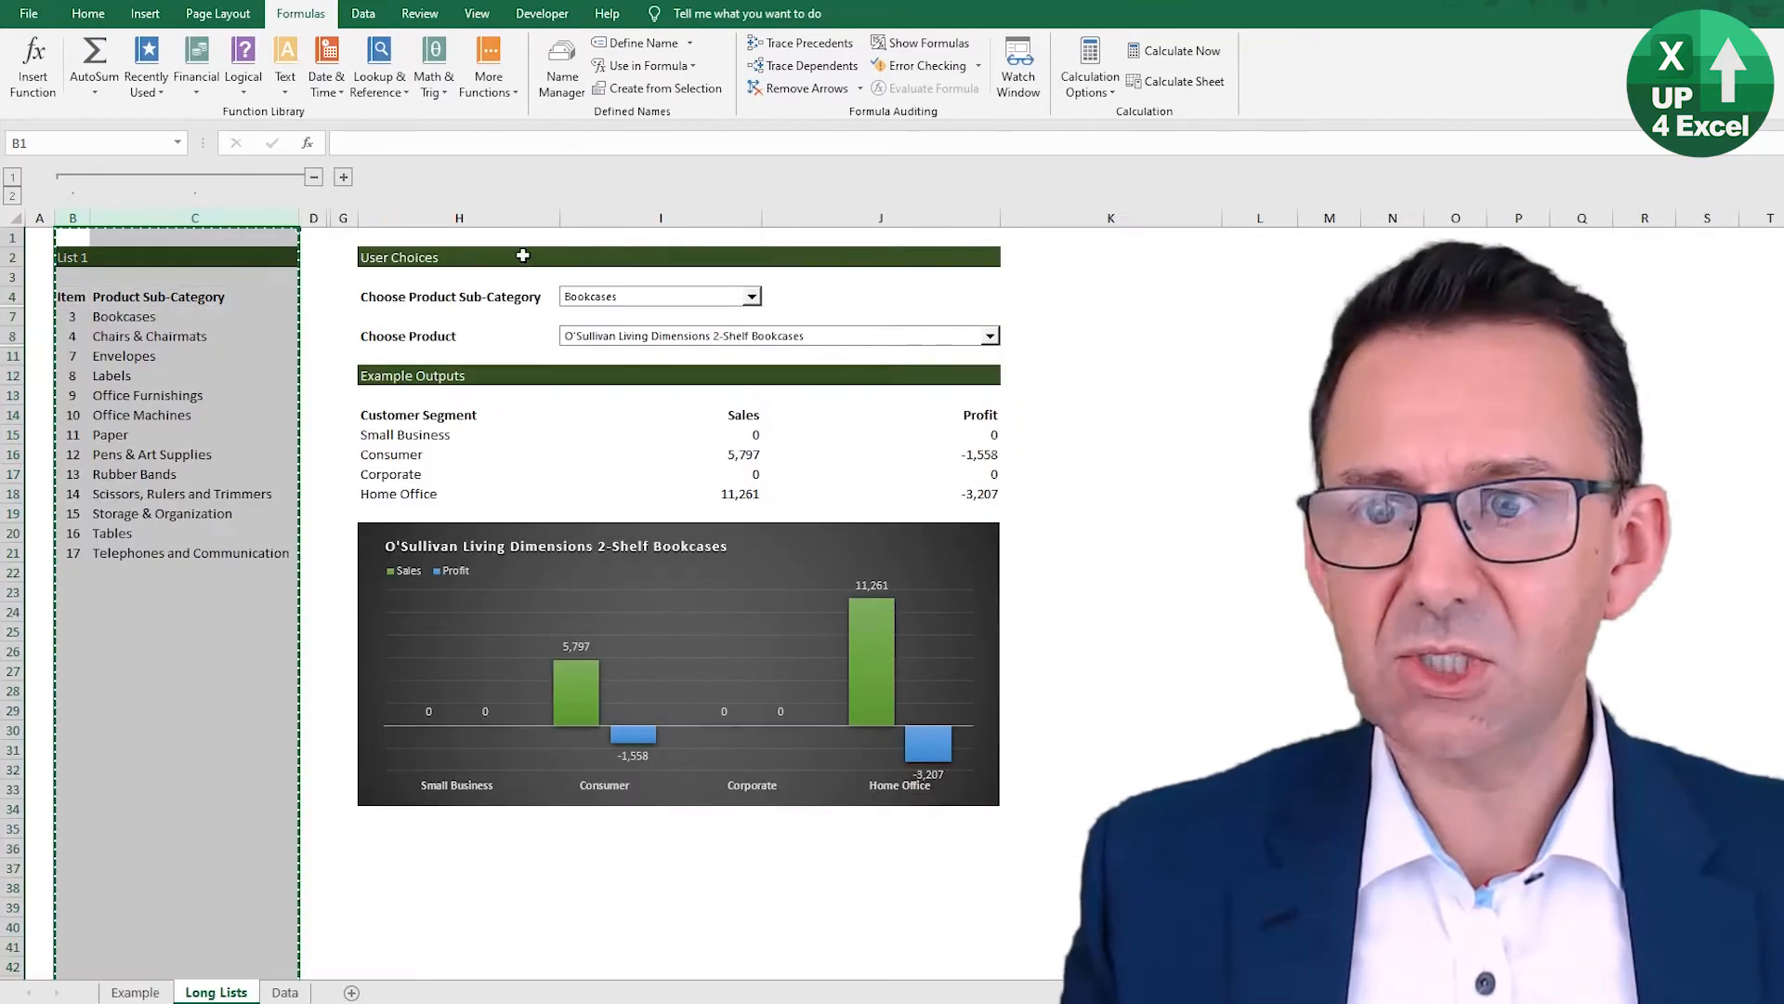
pyautogui.click(523, 255)
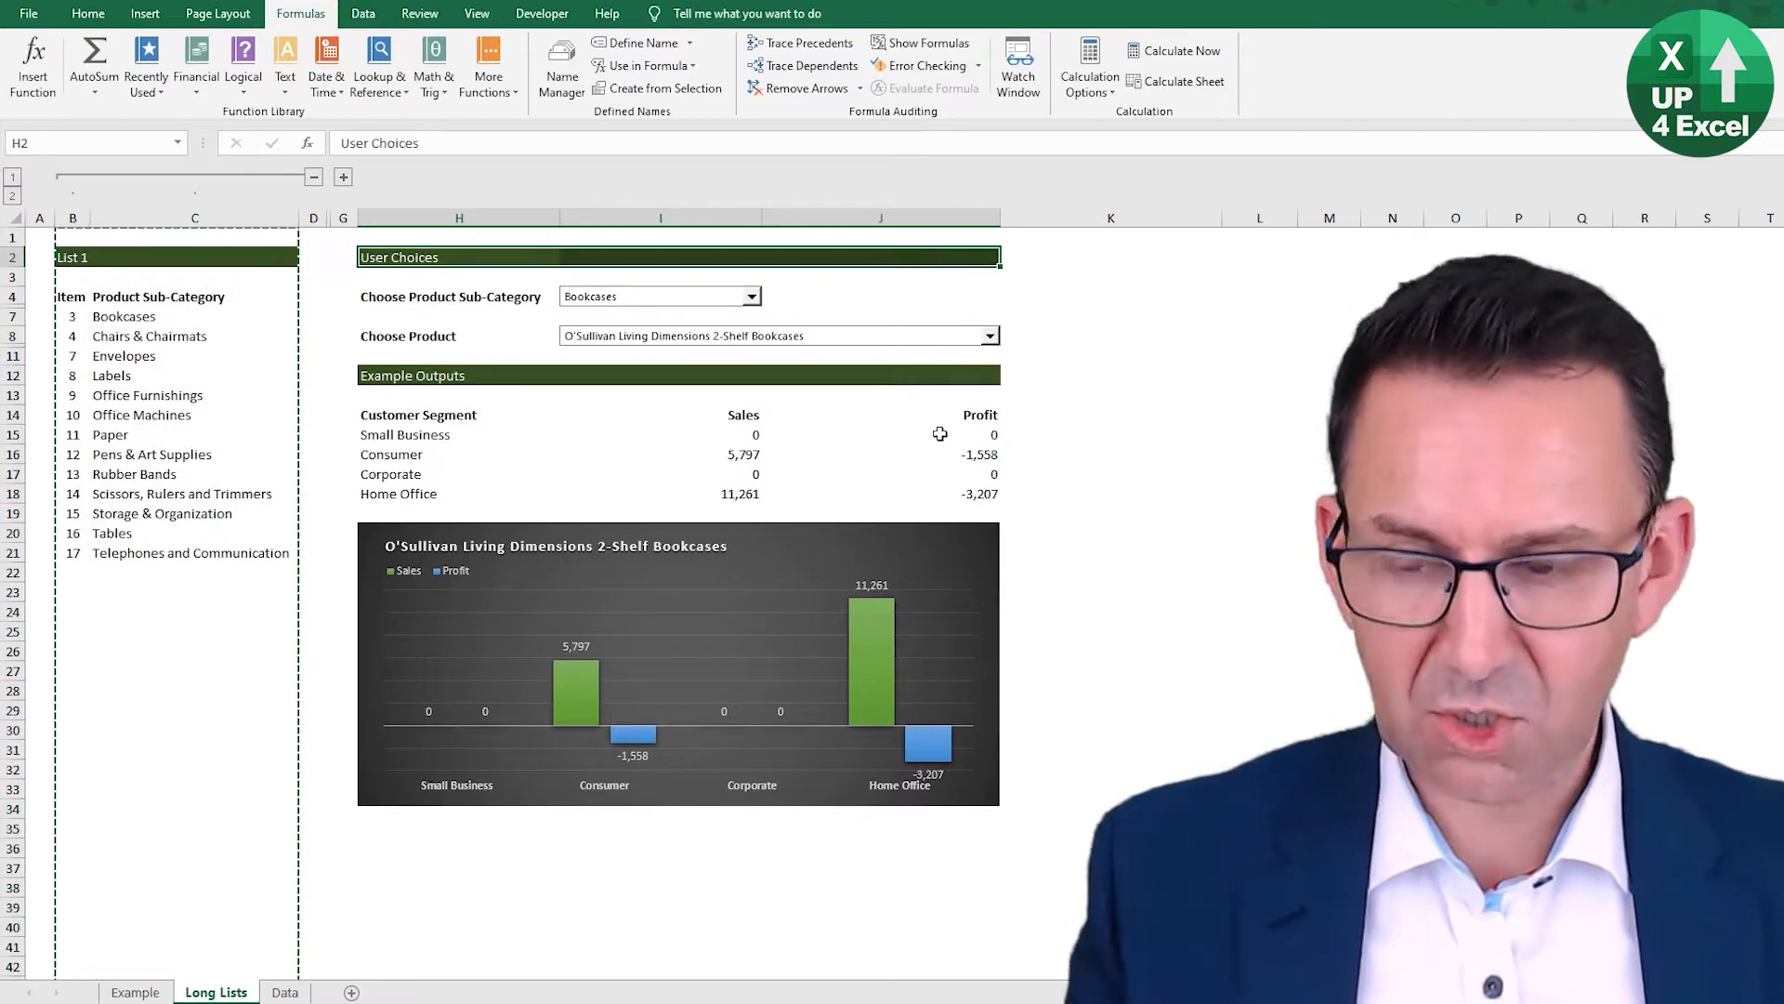
pyautogui.hotkey('ctrl', 'c')
pyautogui.hotkey('ctrl', 'pageup')
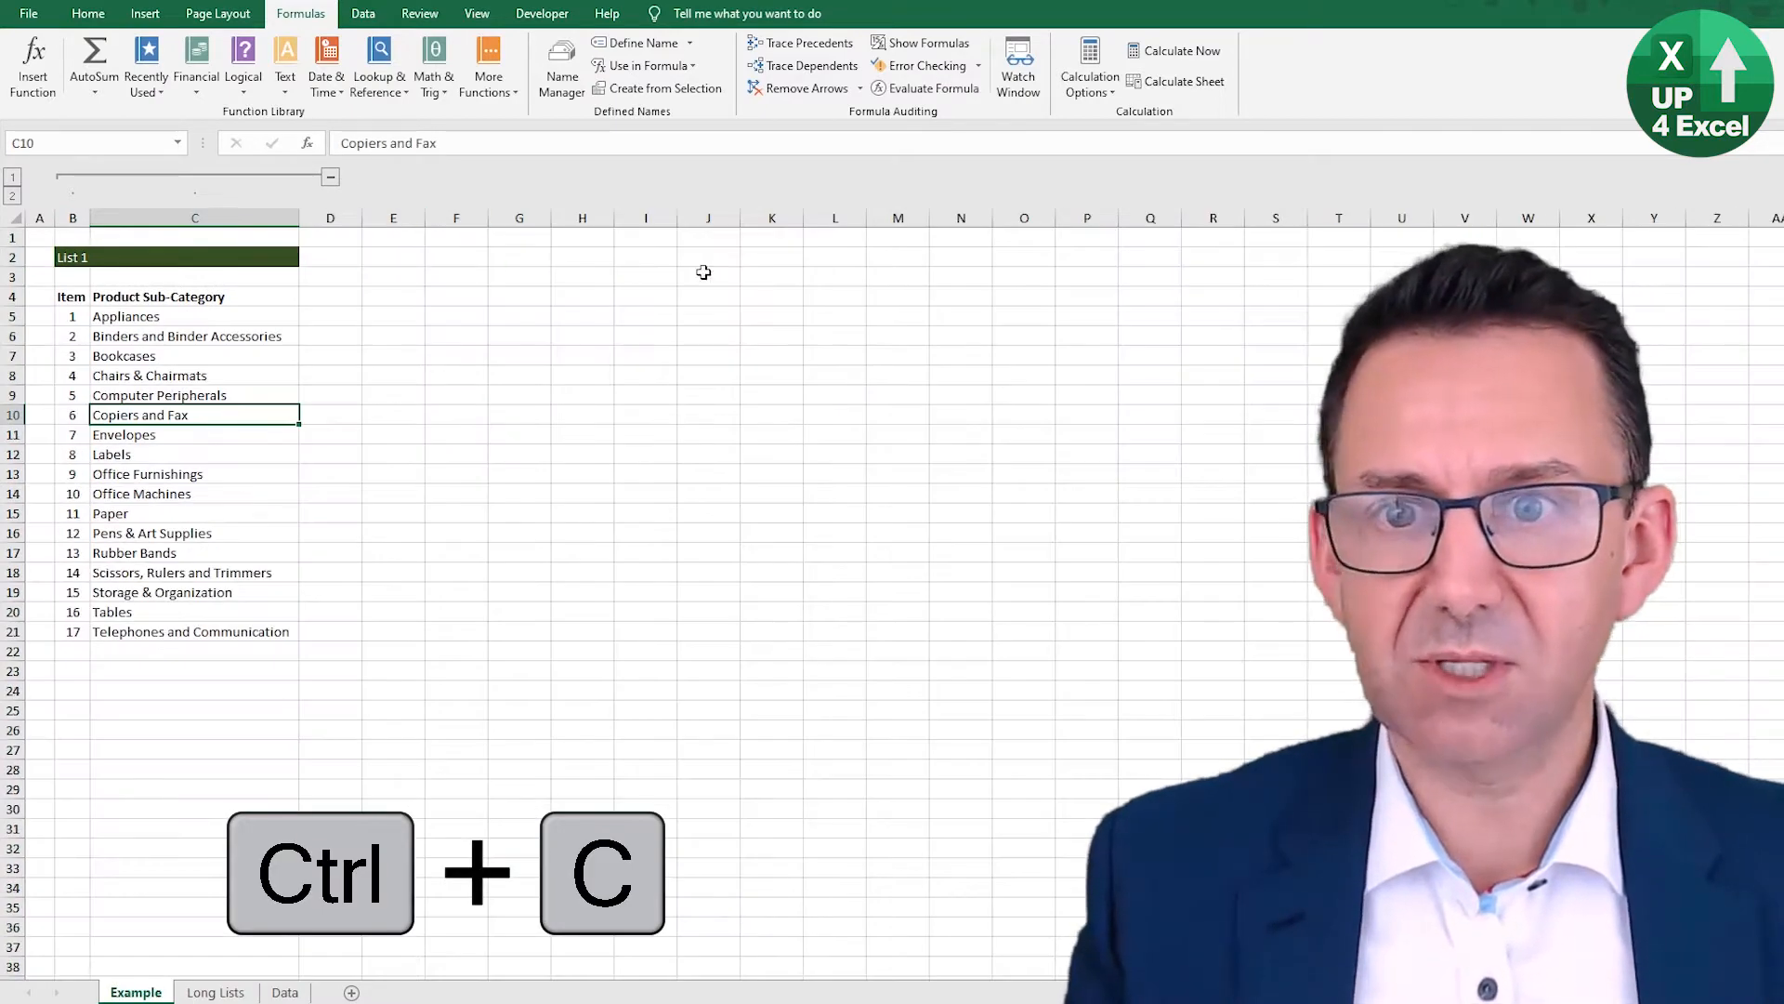
pyautogui.click(588, 260)
pyautogui.hotkey('ctrl', 'v')
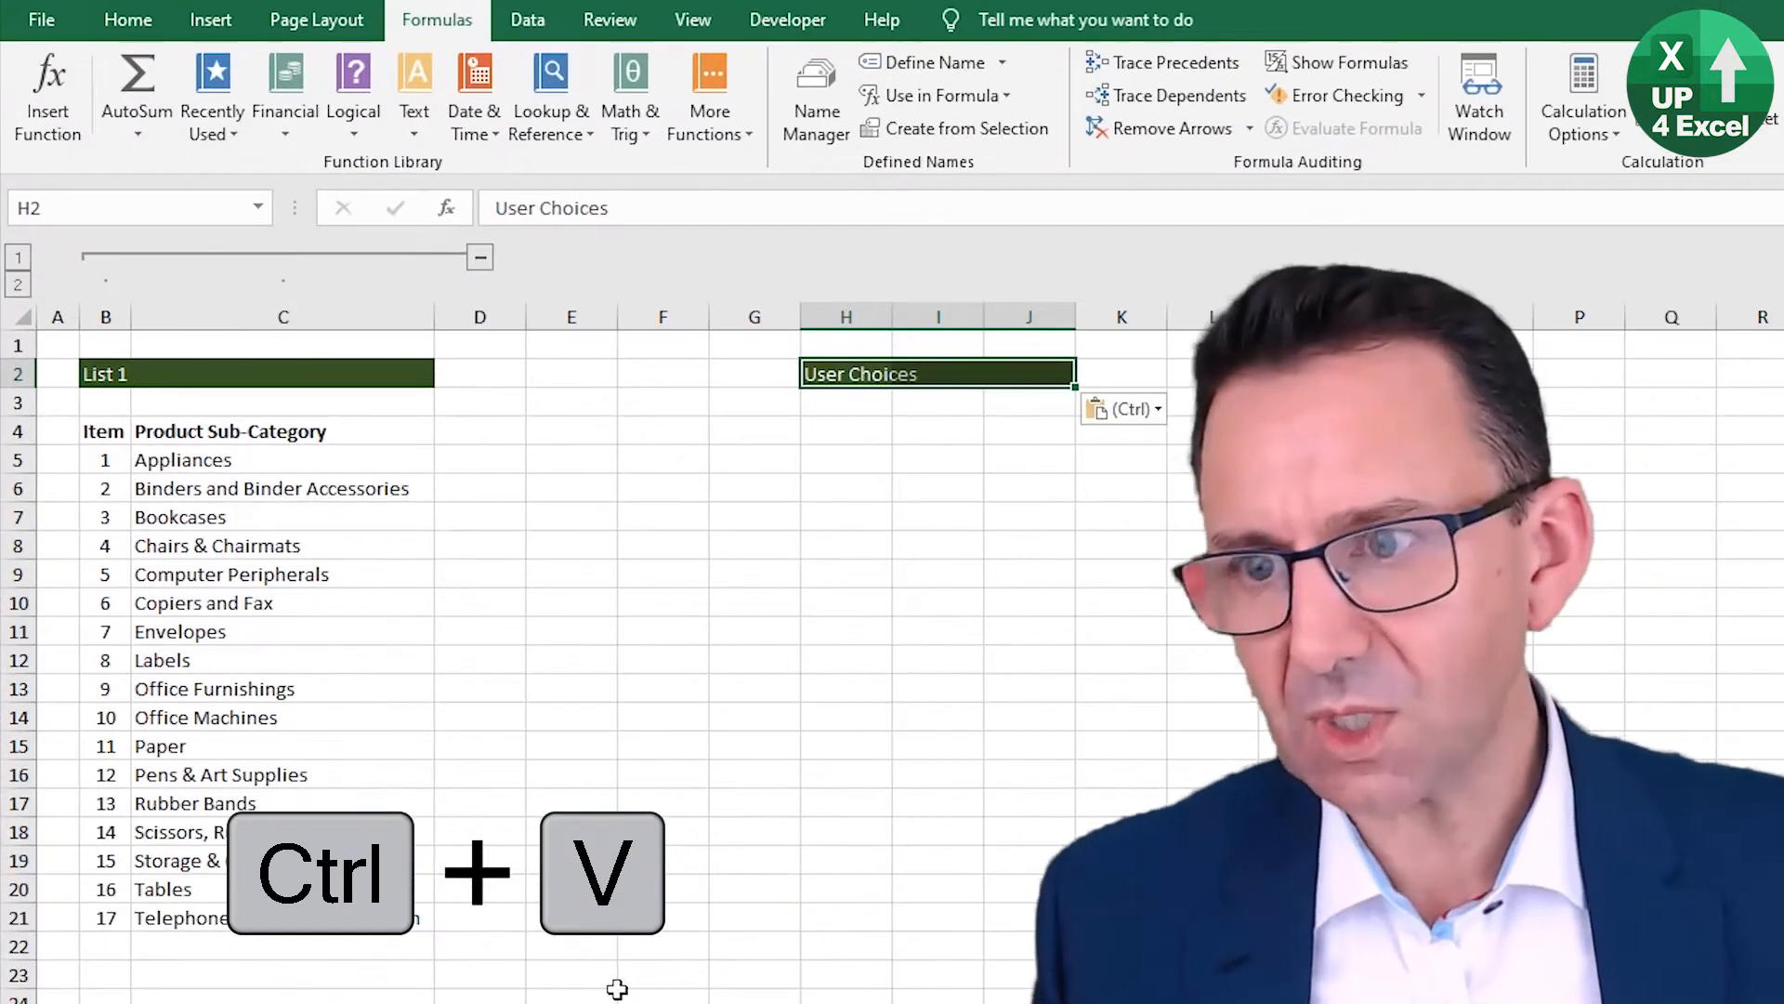
# Step: Copy the "Product Sub-Category" heading from C4 to H4 and autofit column H to the text
pyautogui.click(423, 433)
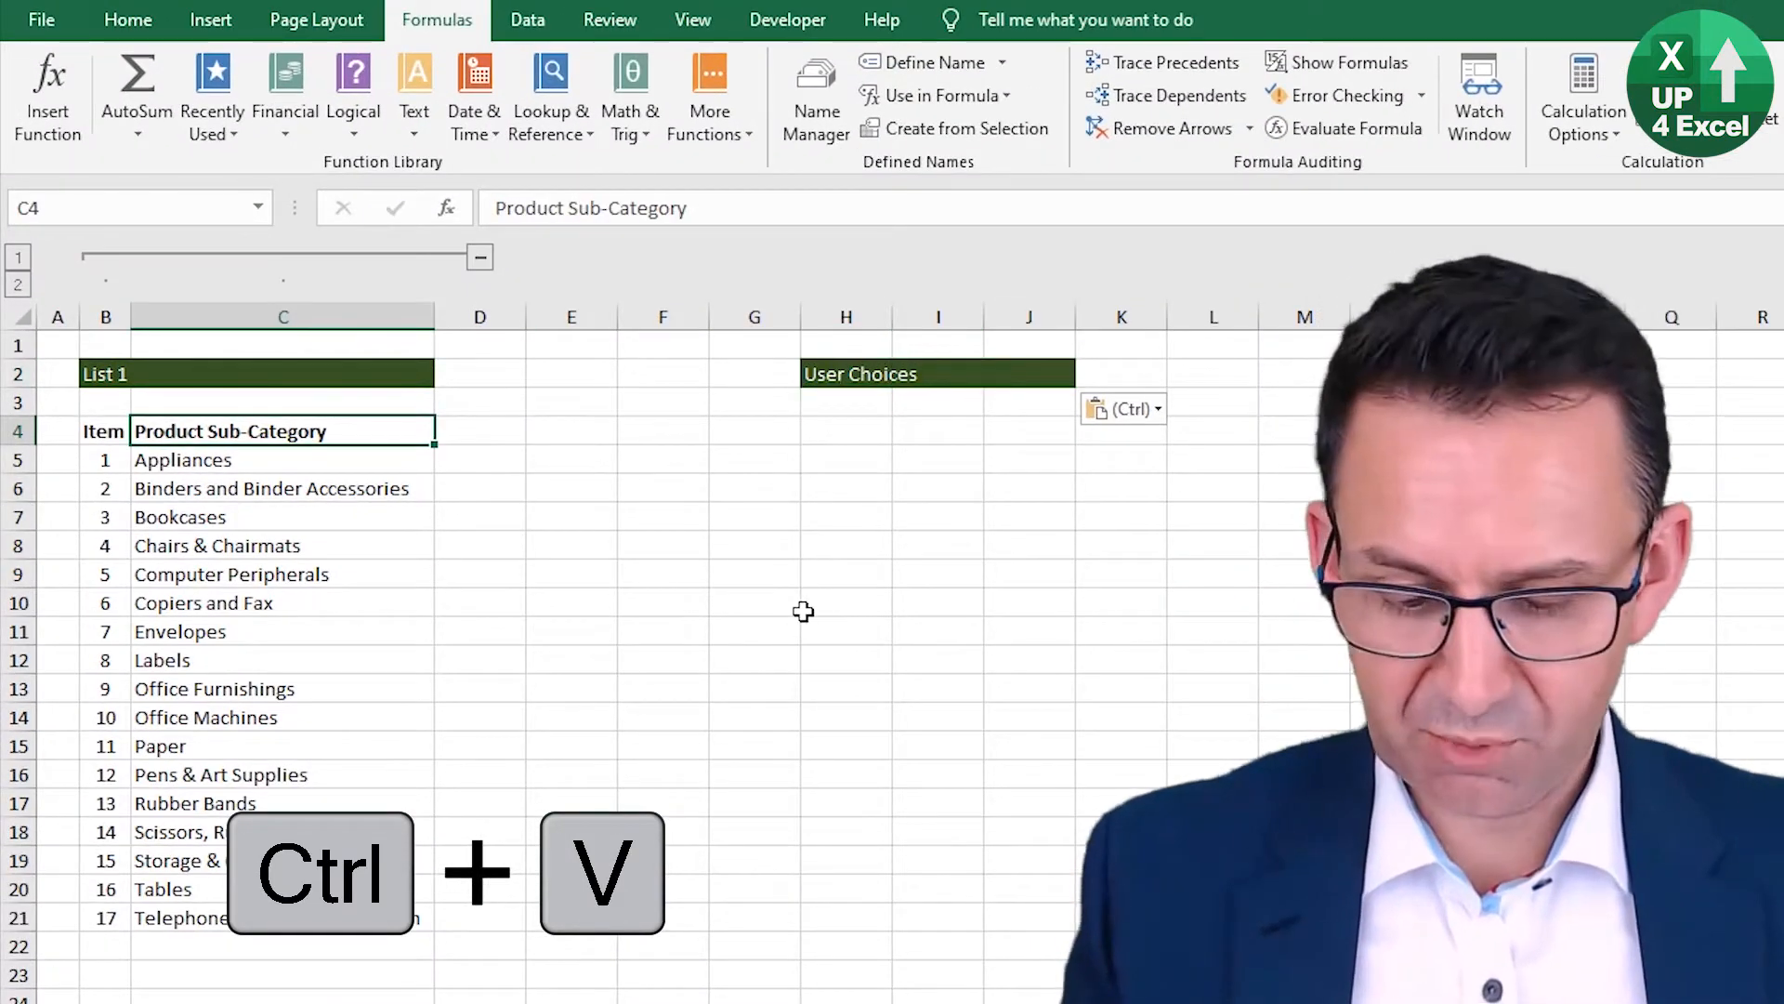
pyautogui.hotkey('ctrl', 'c')
pyautogui.click(869, 429)
pyautogui.rightClick(869, 429)
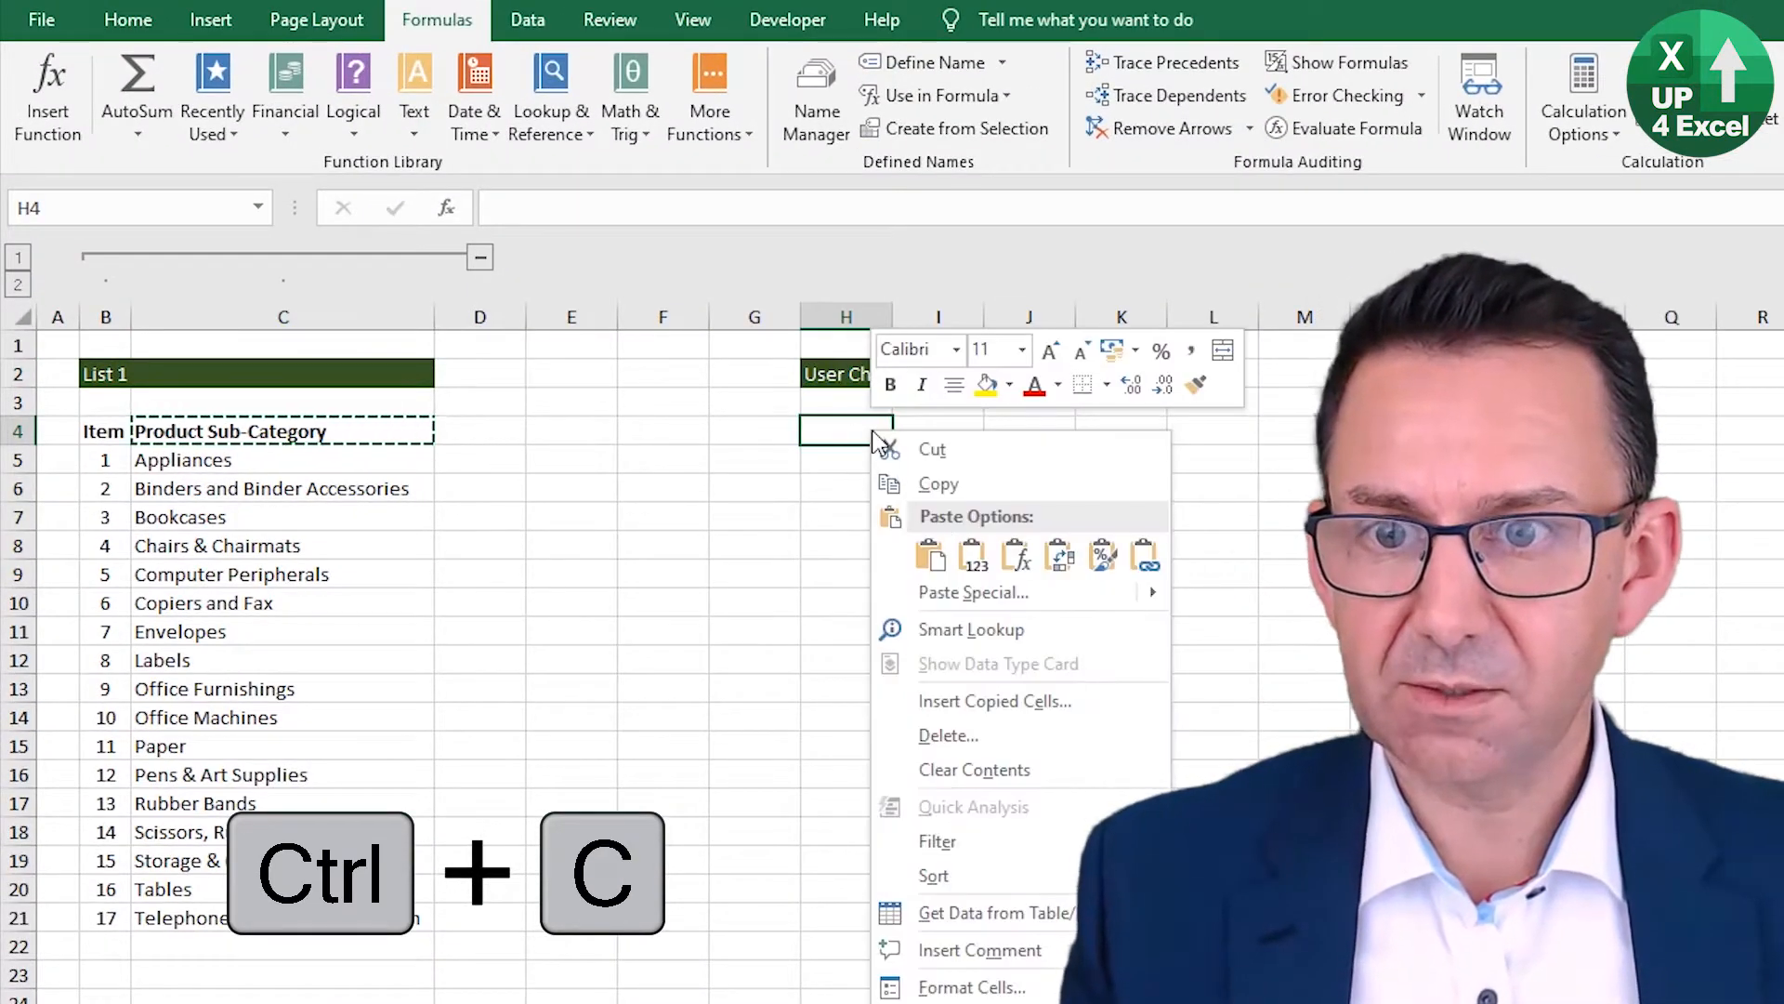
pyautogui.click(836, 424)
pyautogui.hotkey('ctrl', 'v')
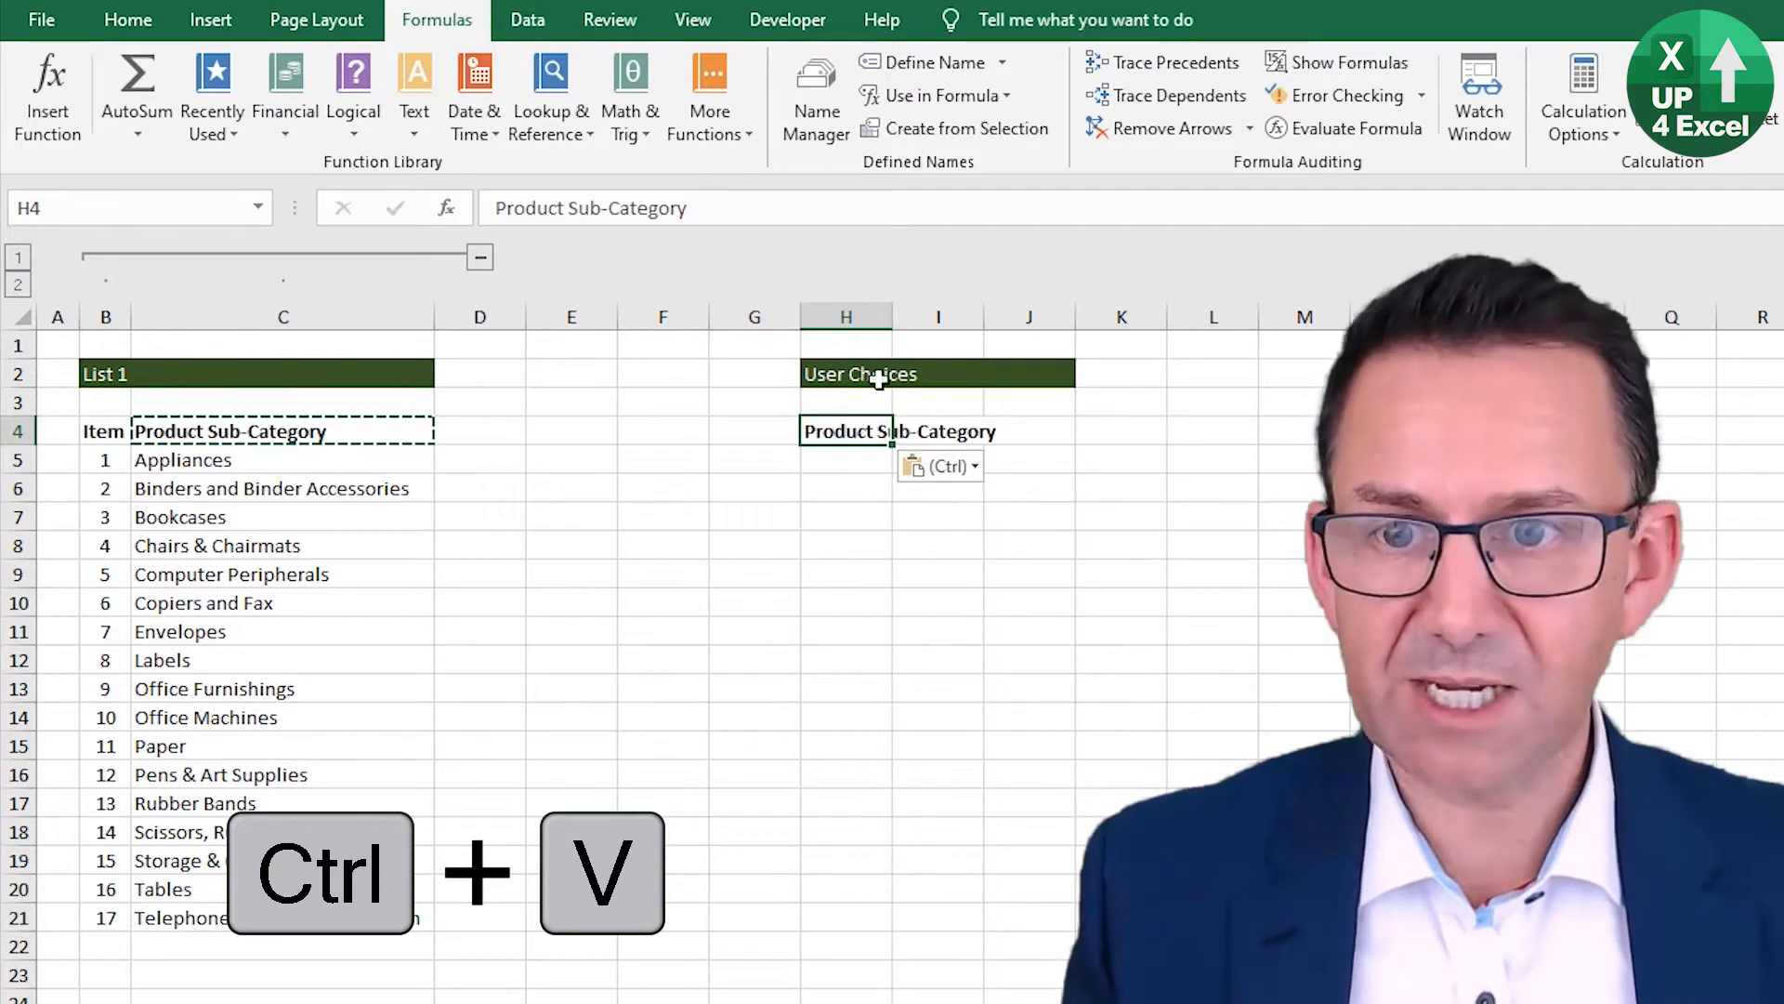
pyautogui.doubleClick(893, 315)
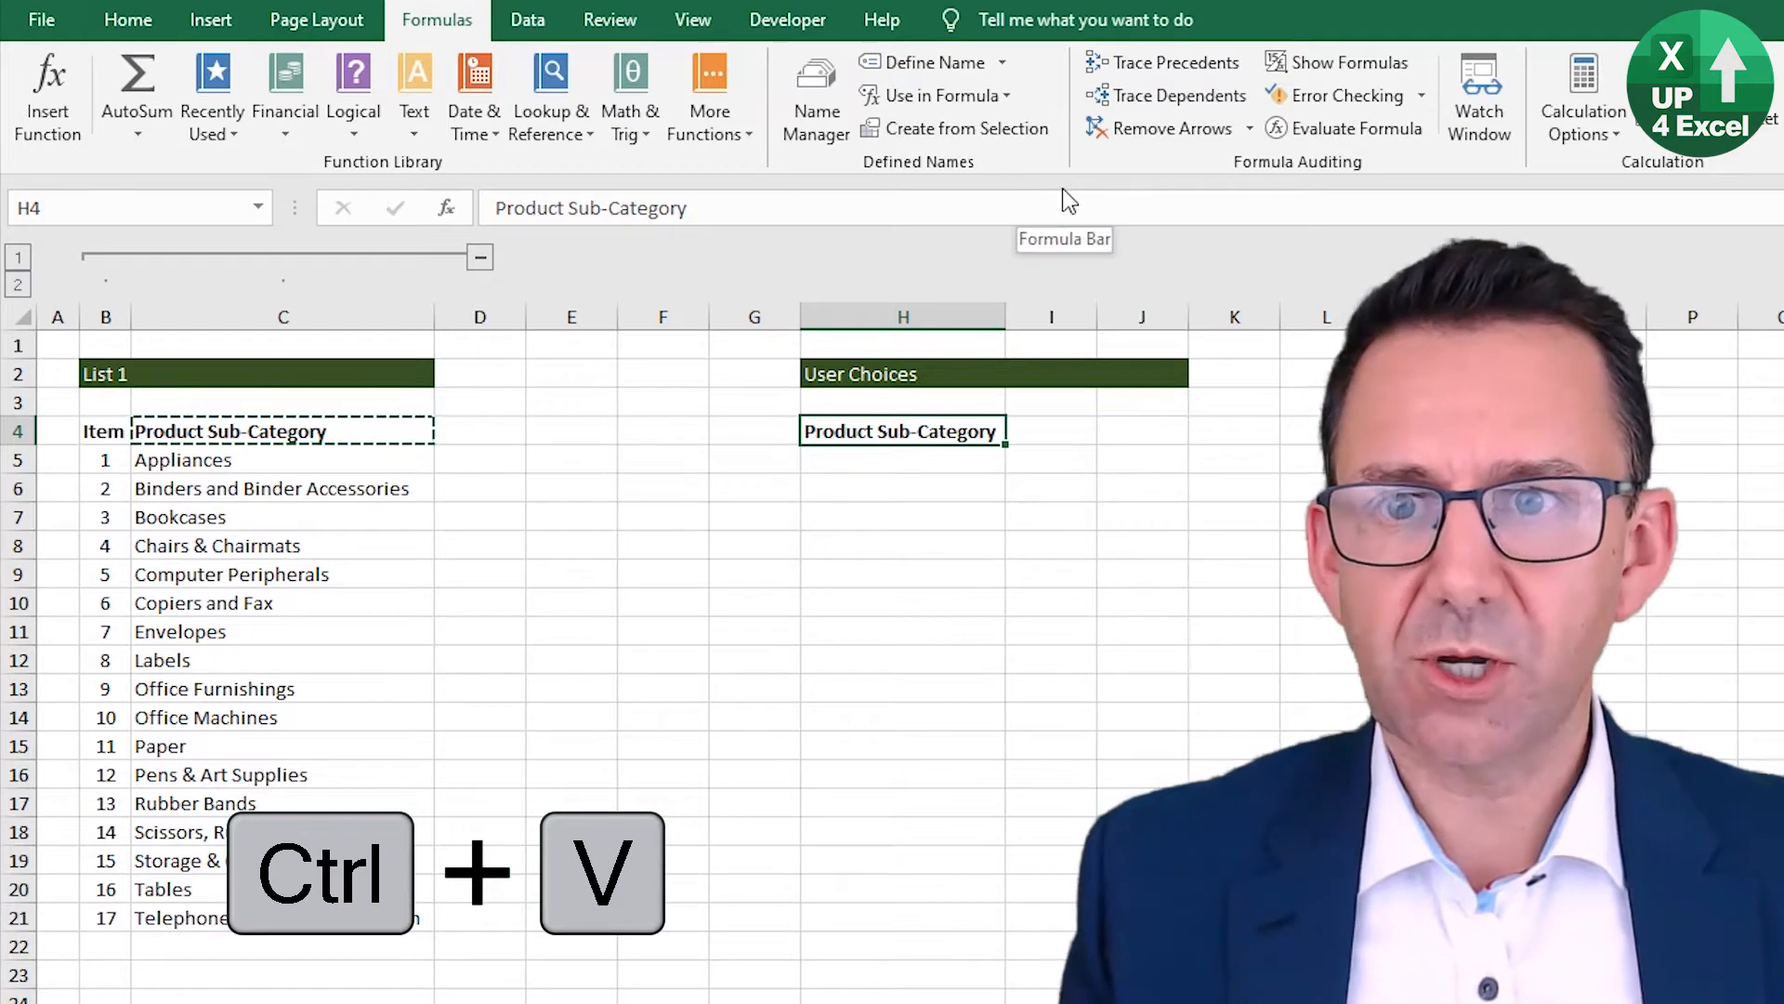
# Step: Widen column I to slightly more than the width of column C
pyautogui.click(767, 28)
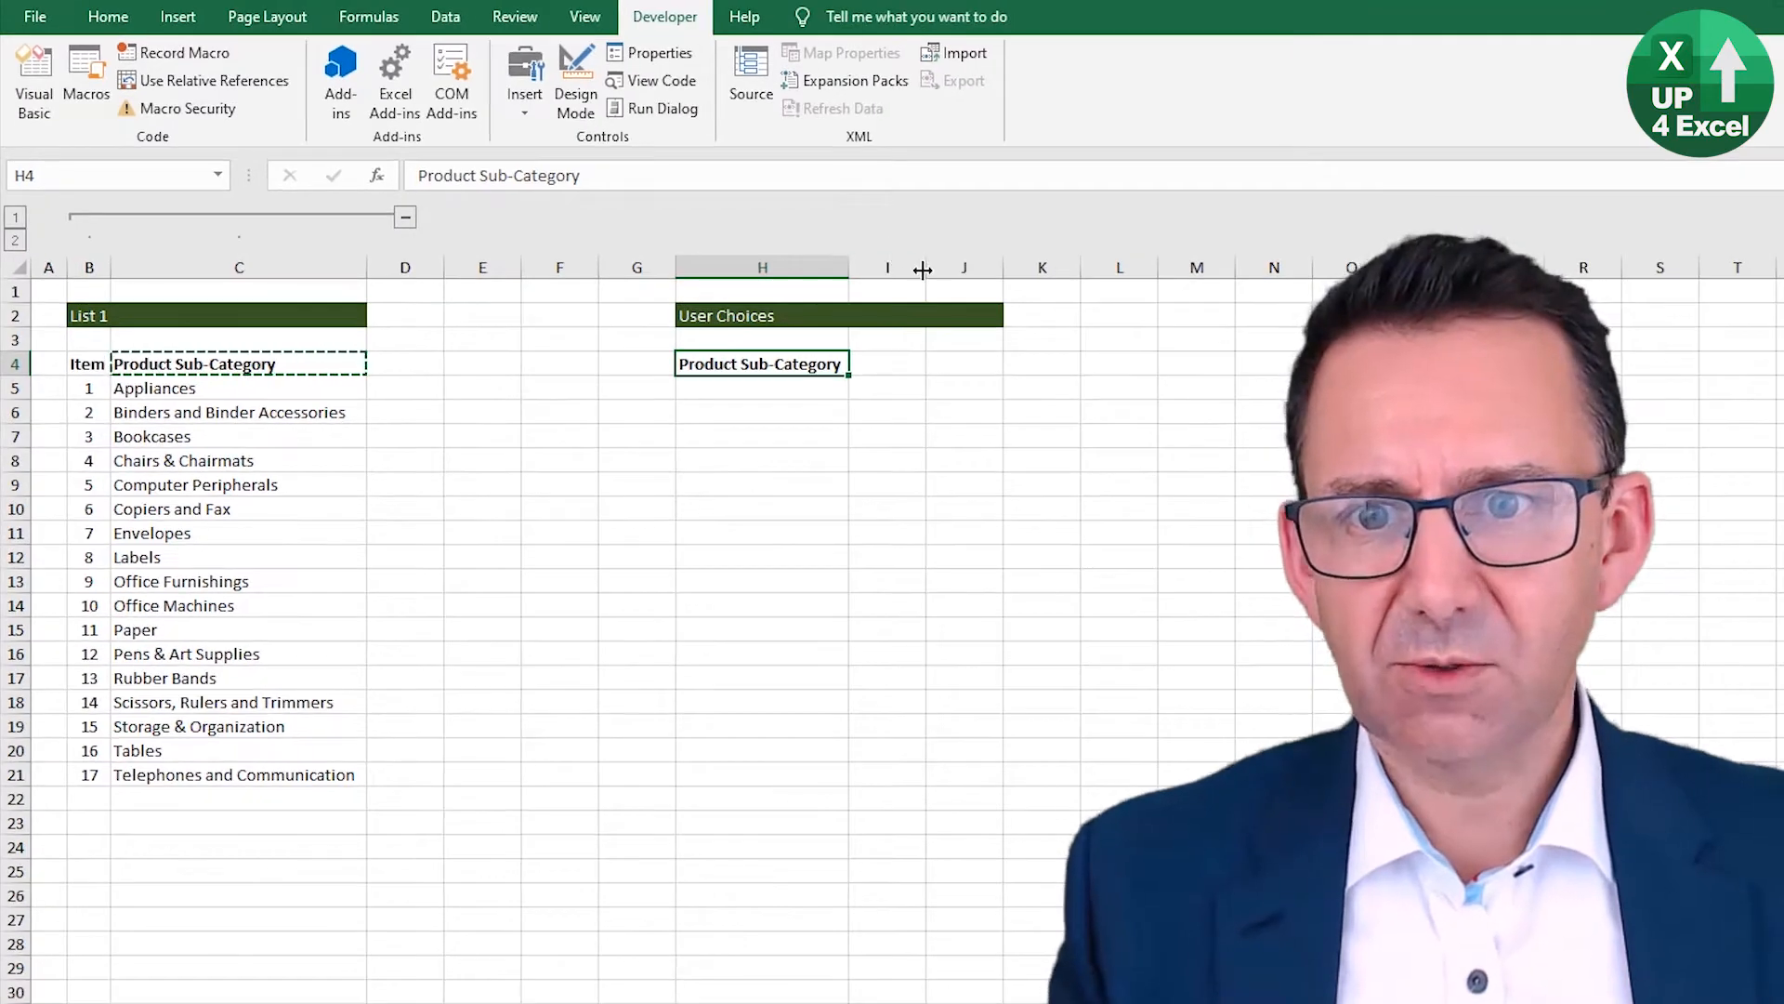
pyautogui.moveTo(923, 269); pyautogui.dragTo(1083, 266)
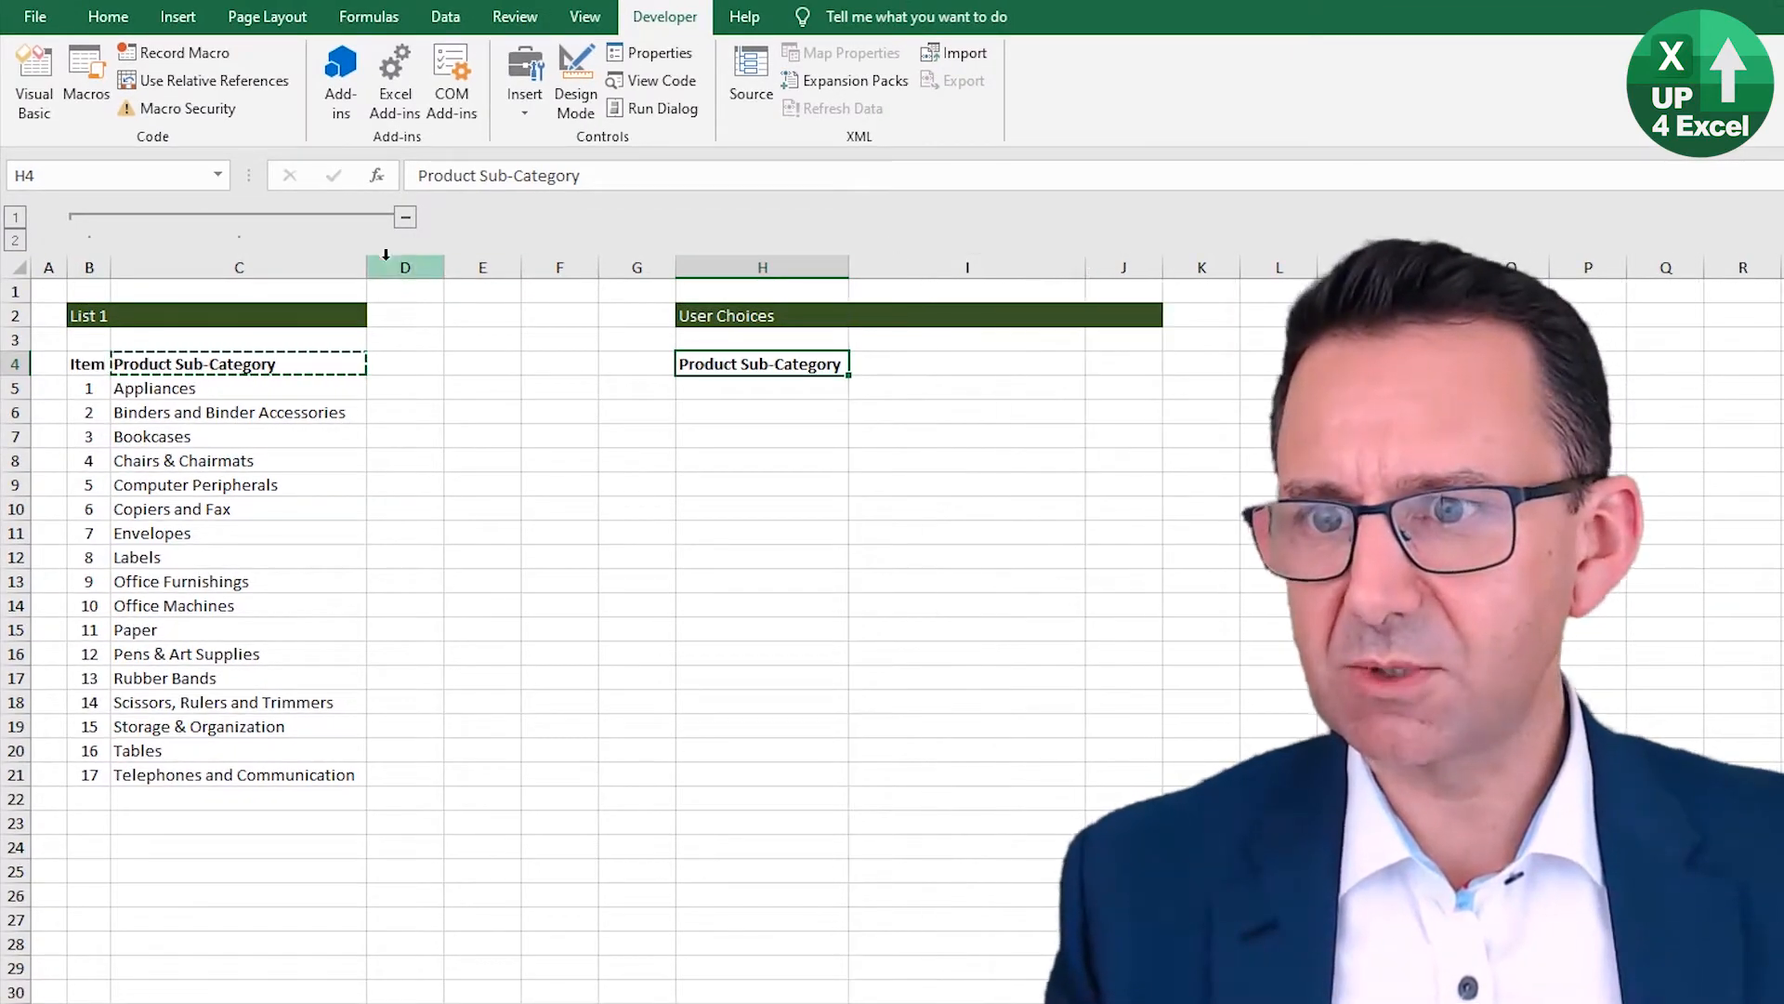
pyautogui.moveTo(363, 264); pyautogui.dragTo(363, 264)
pyautogui.moveTo(1084, 271); pyautogui.dragTo(1114, 270)
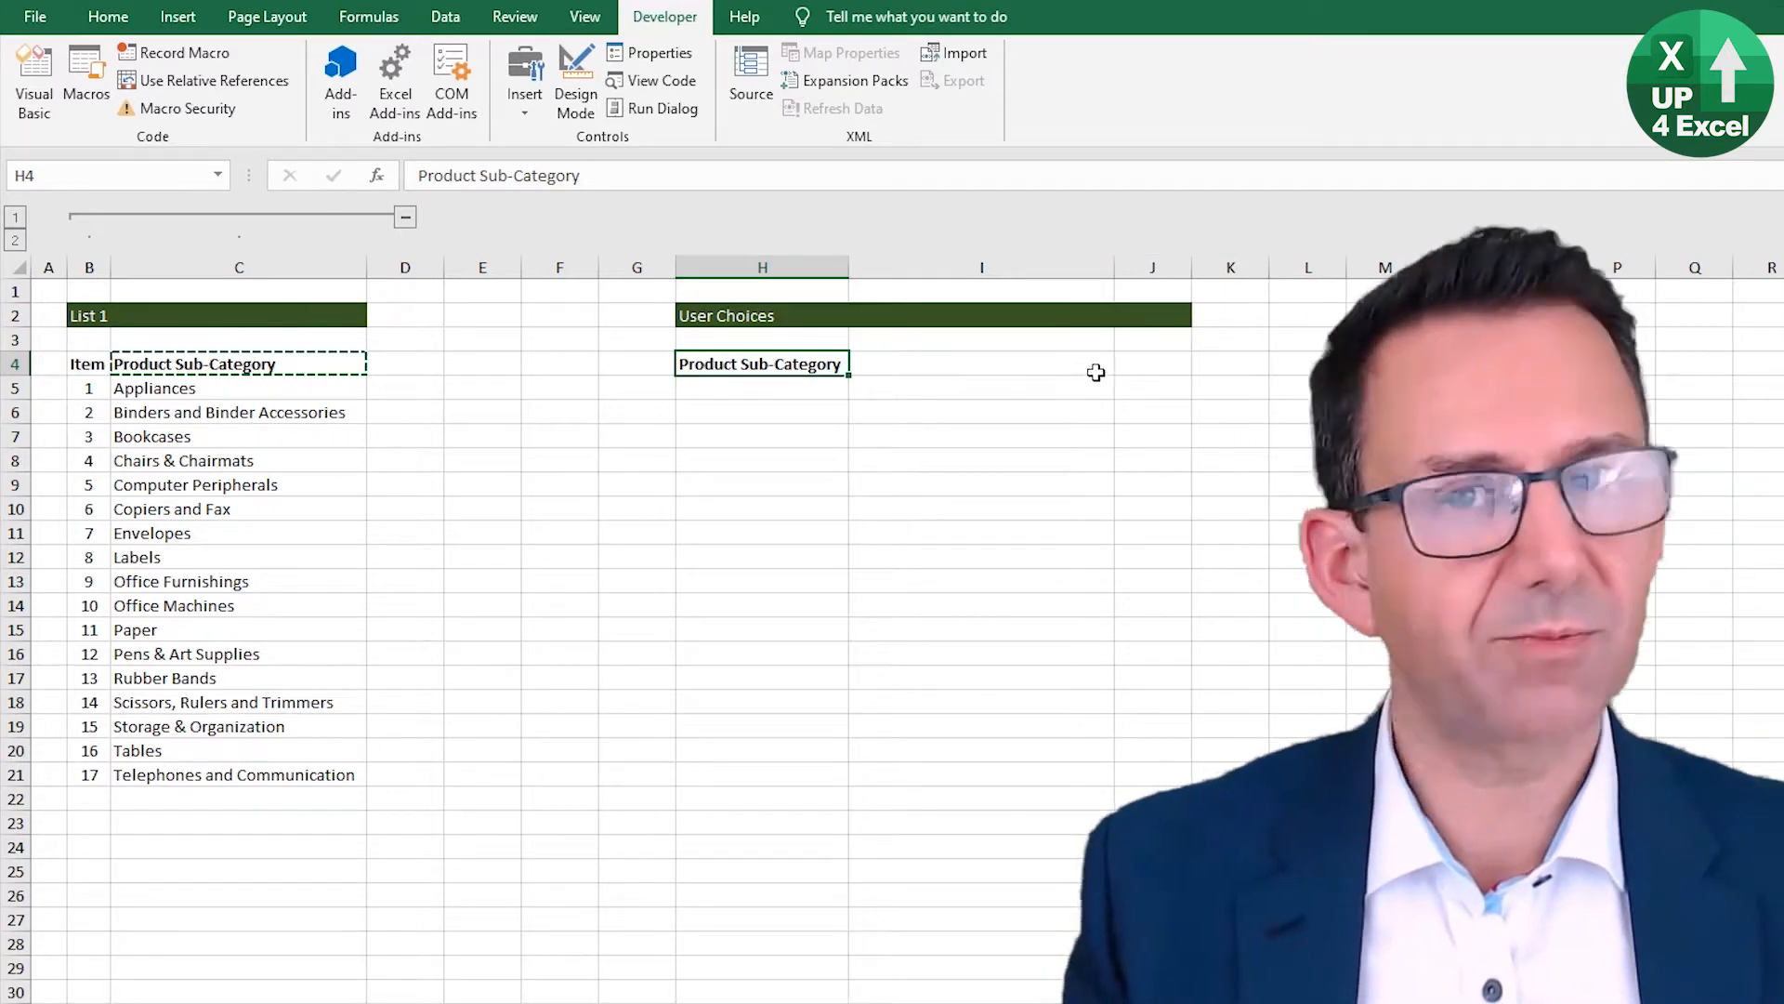
# Step: Insert a Combo Box form control over cell I4 and adjust its edges to fill the cell
pyautogui.click(531, 93)
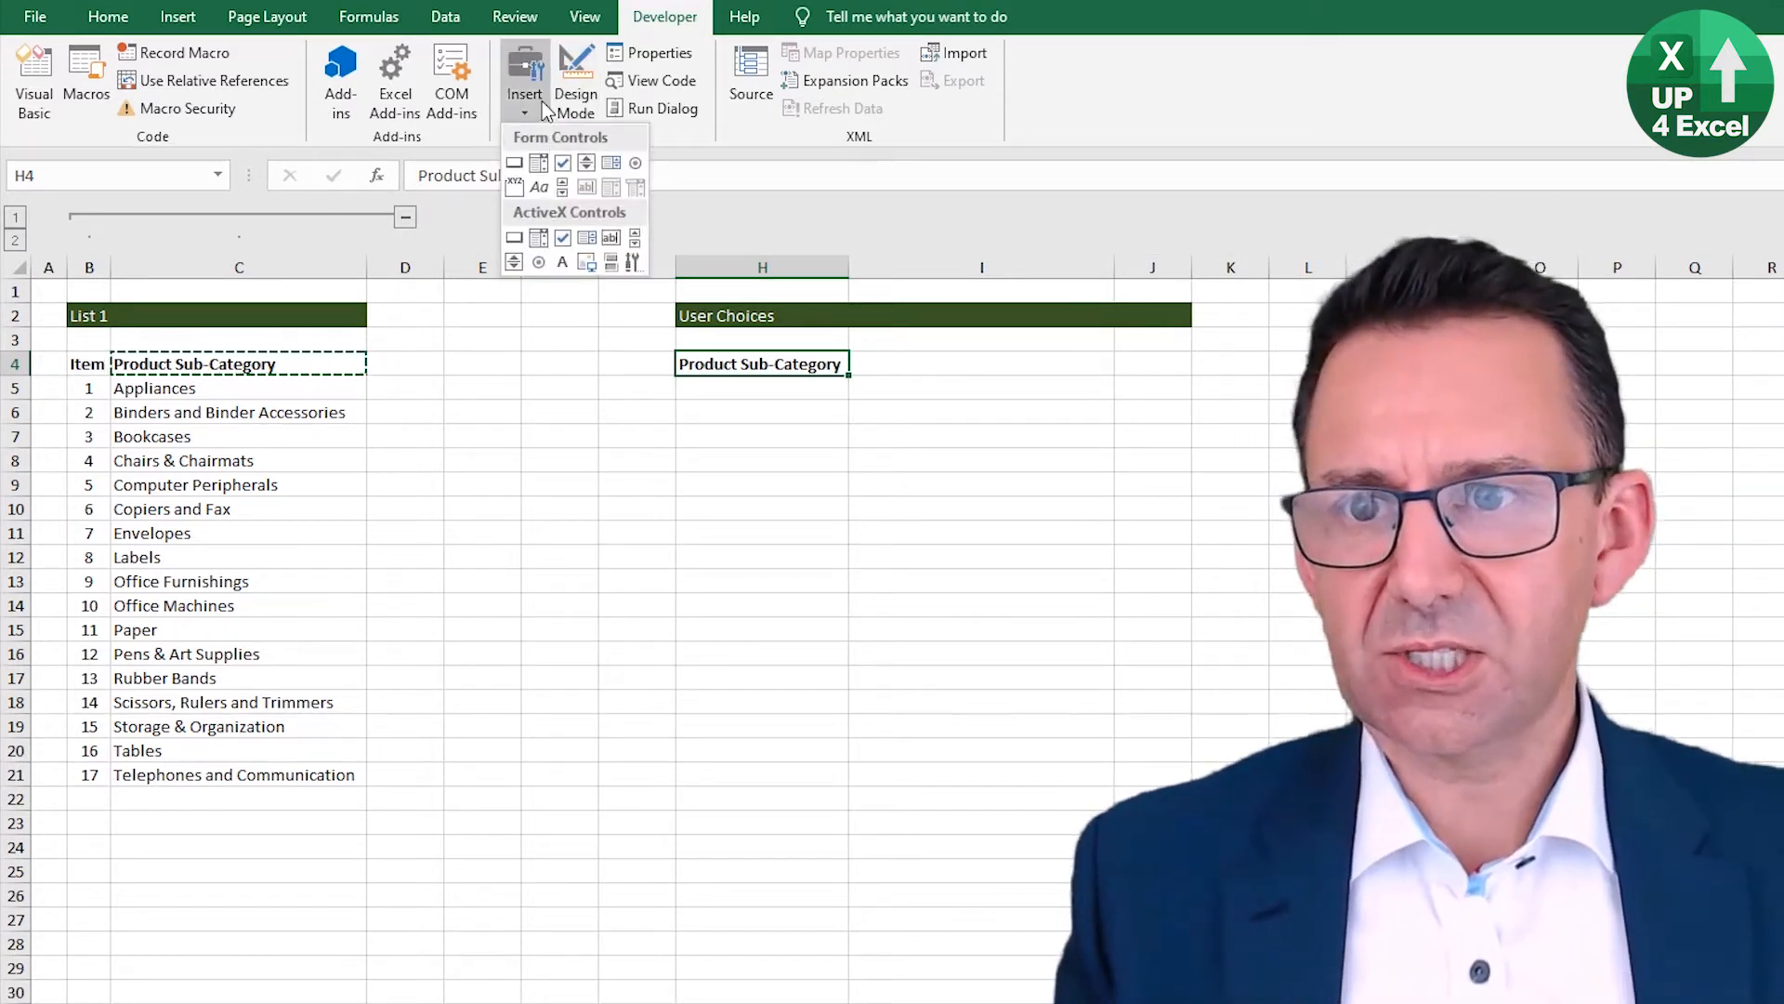
pyautogui.click(538, 163)
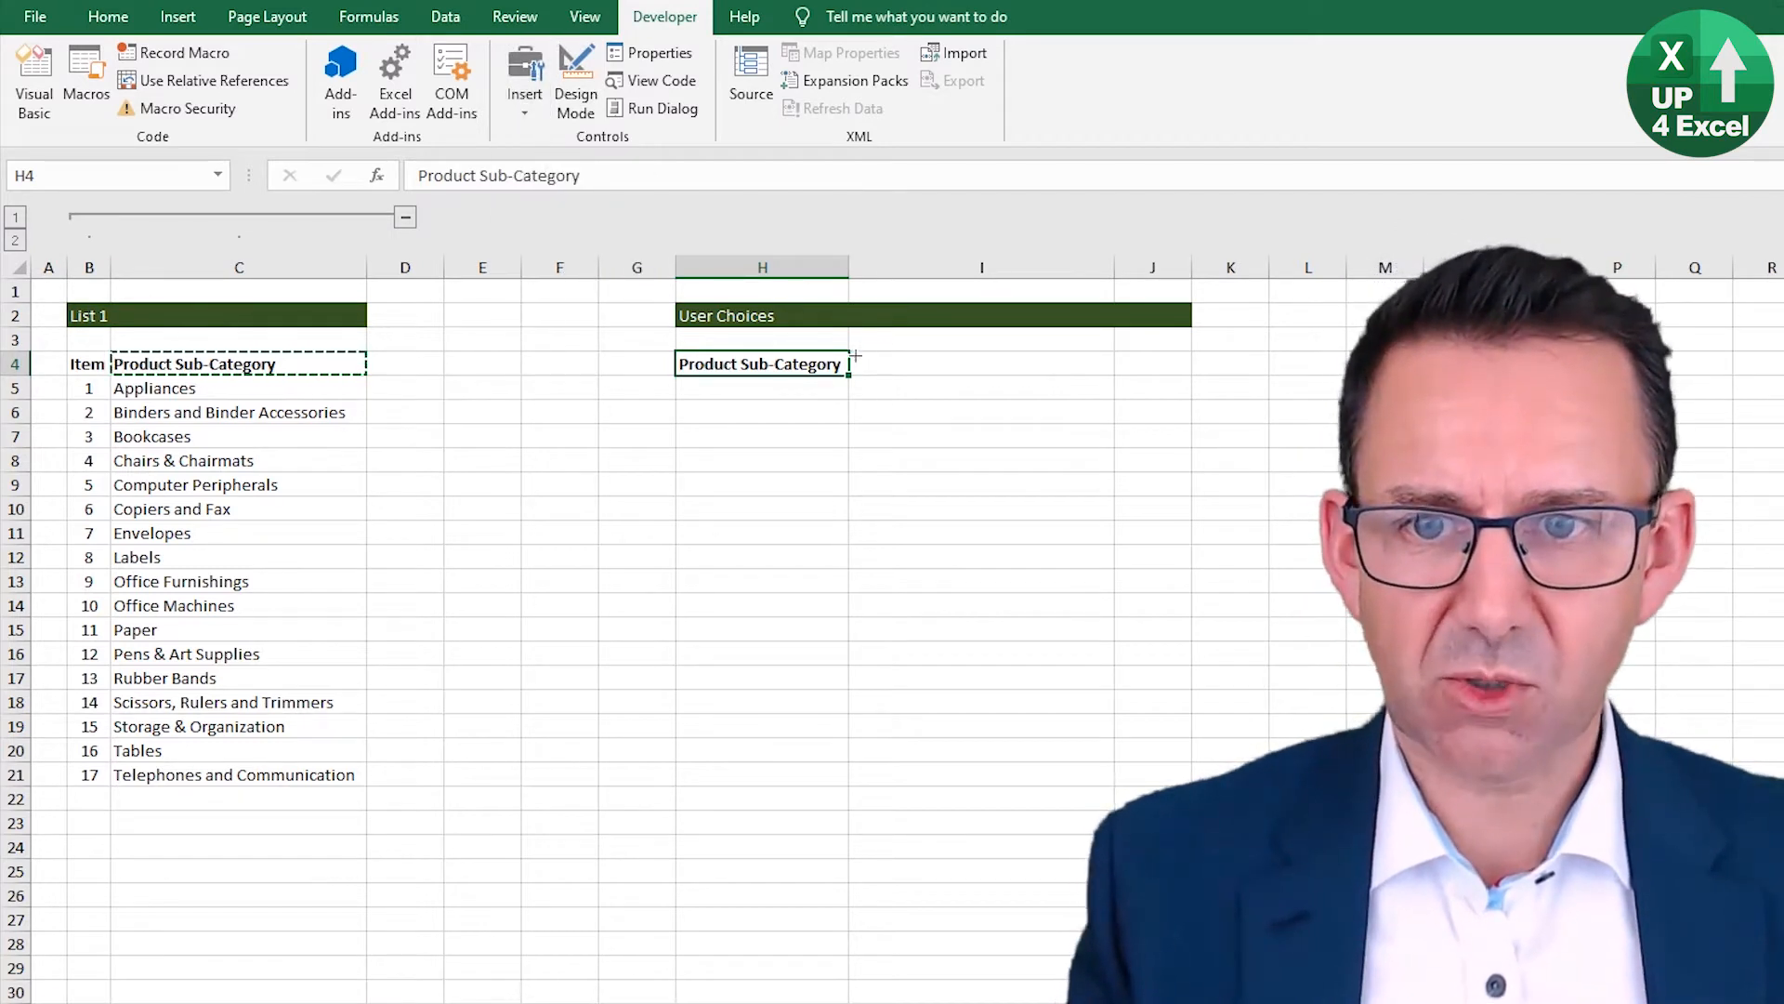
pyautogui.moveTo(853, 354); pyautogui.dragTo(1088, 364)
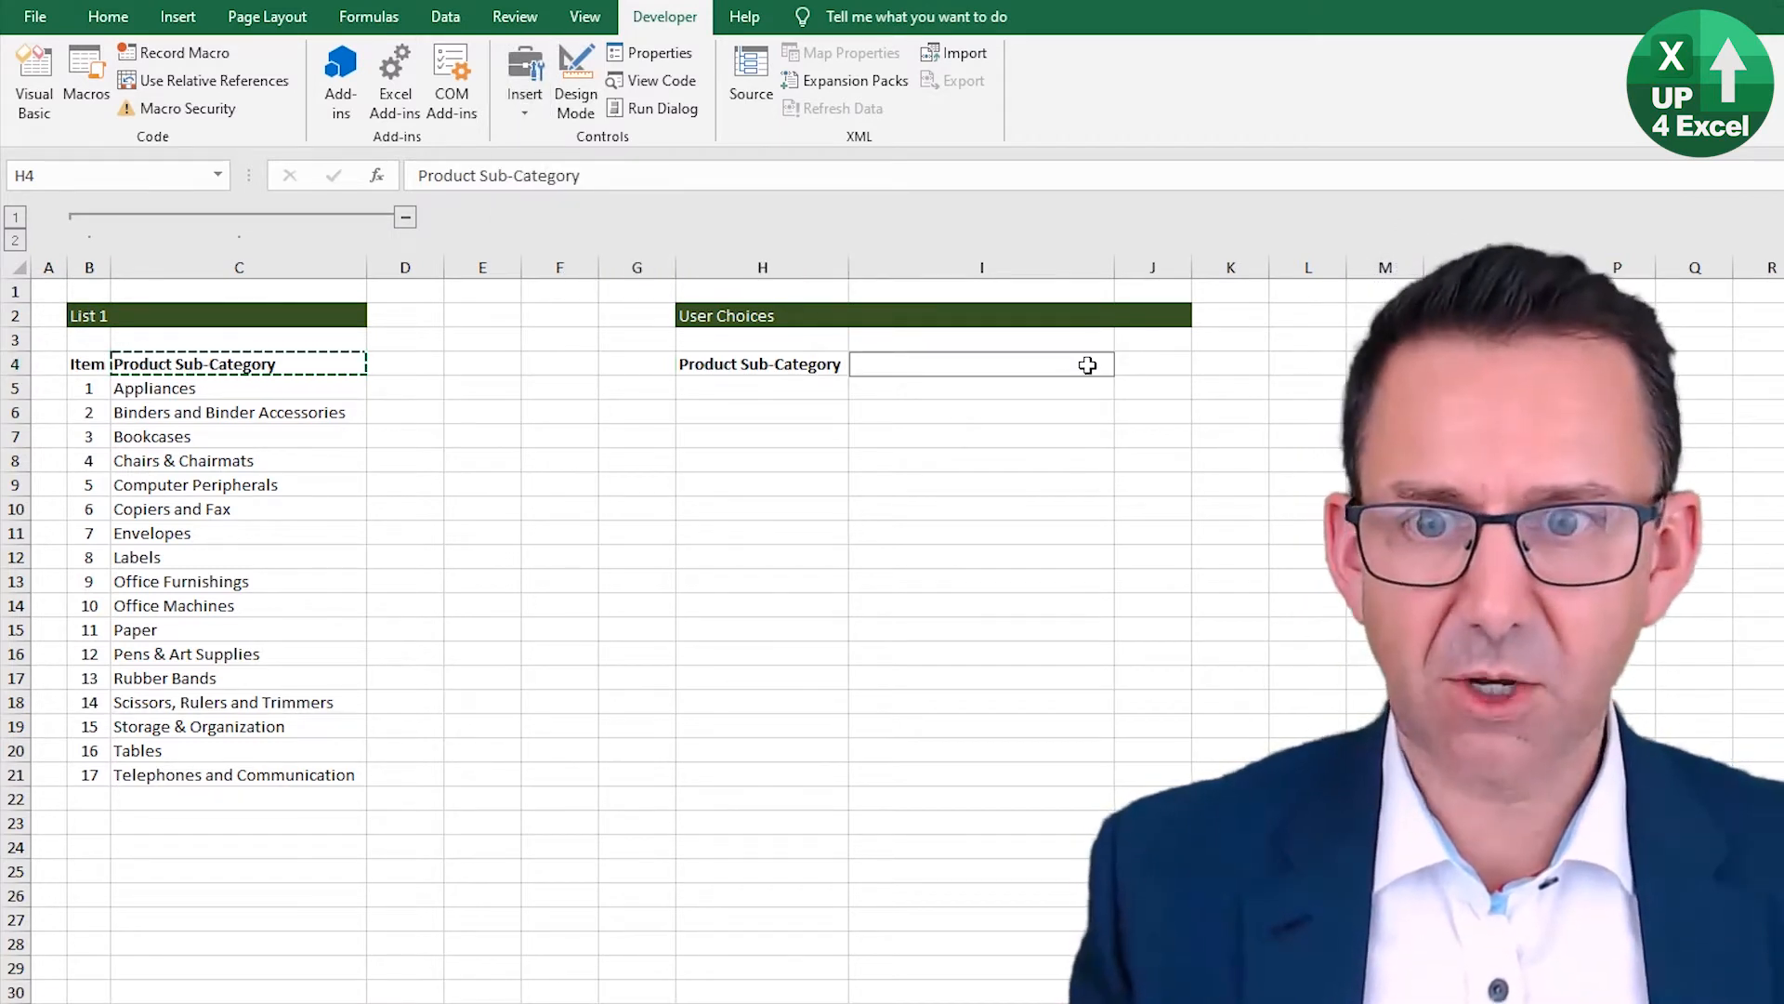
pyautogui.moveTo(850, 352)
pyautogui.mouseDown()
pyautogui.moveTo(824, 335)
pyautogui.moveTo(845, 353)
pyautogui.mouseUp()
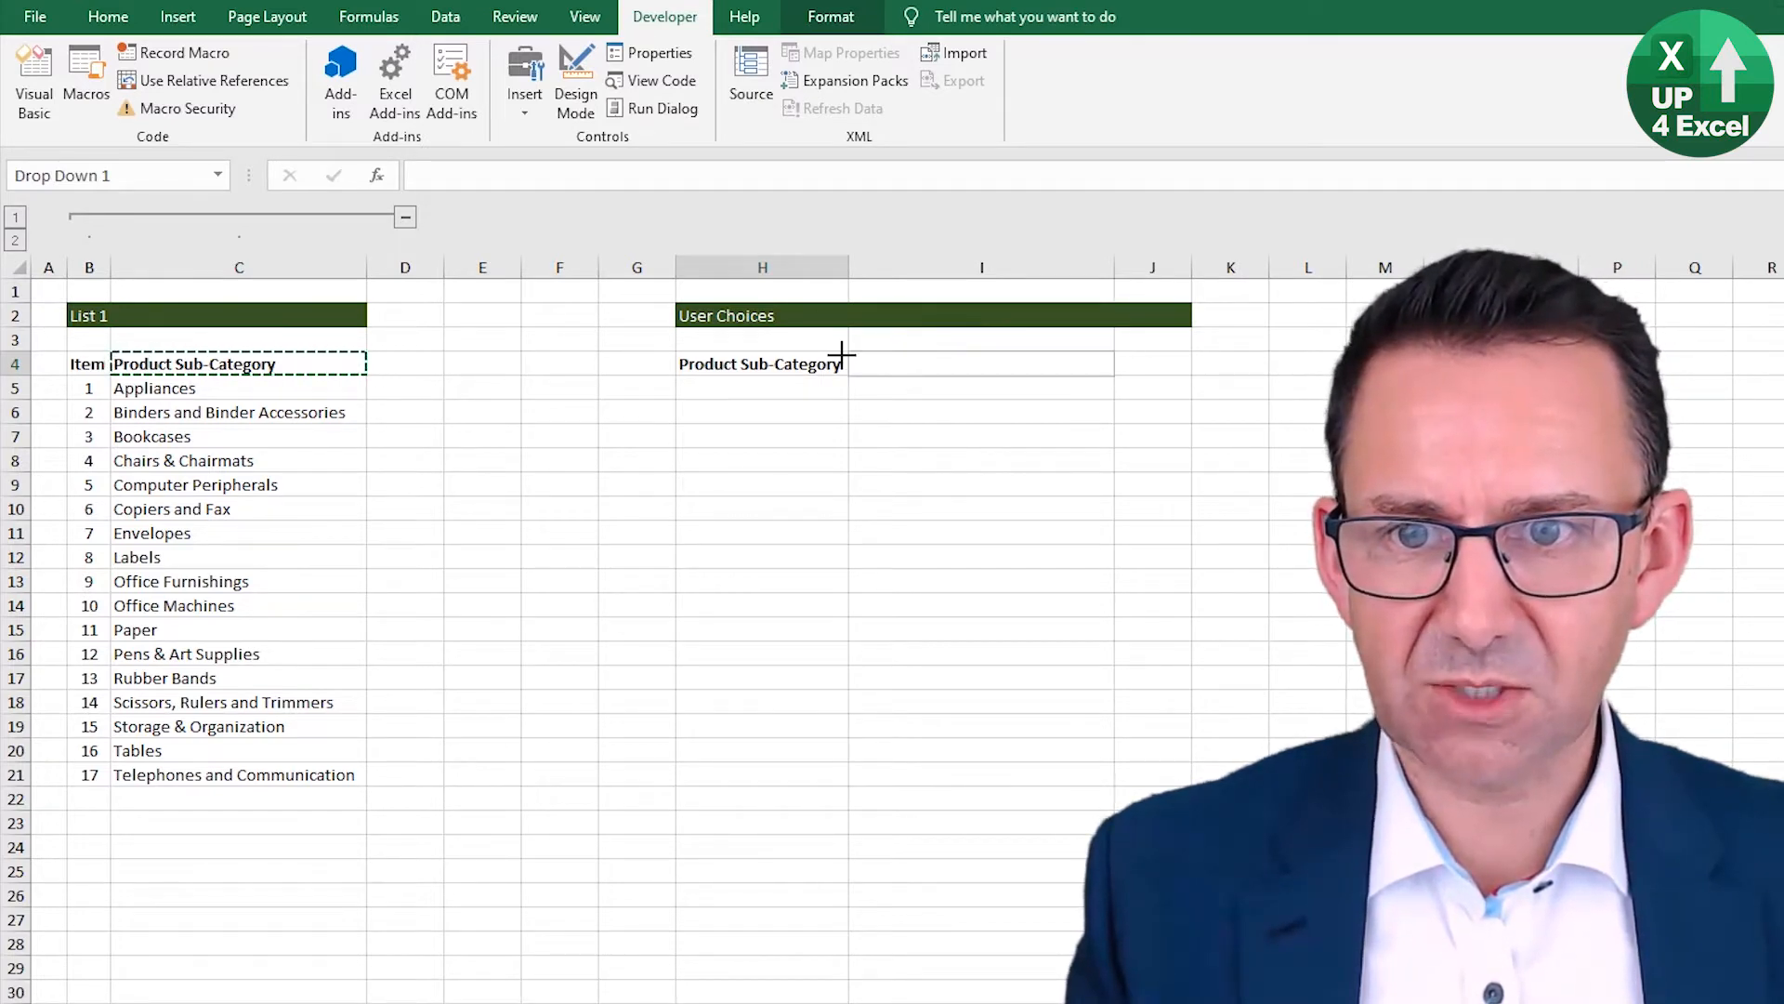
pyautogui.moveTo(982, 375); pyautogui.dragTo(984, 376)
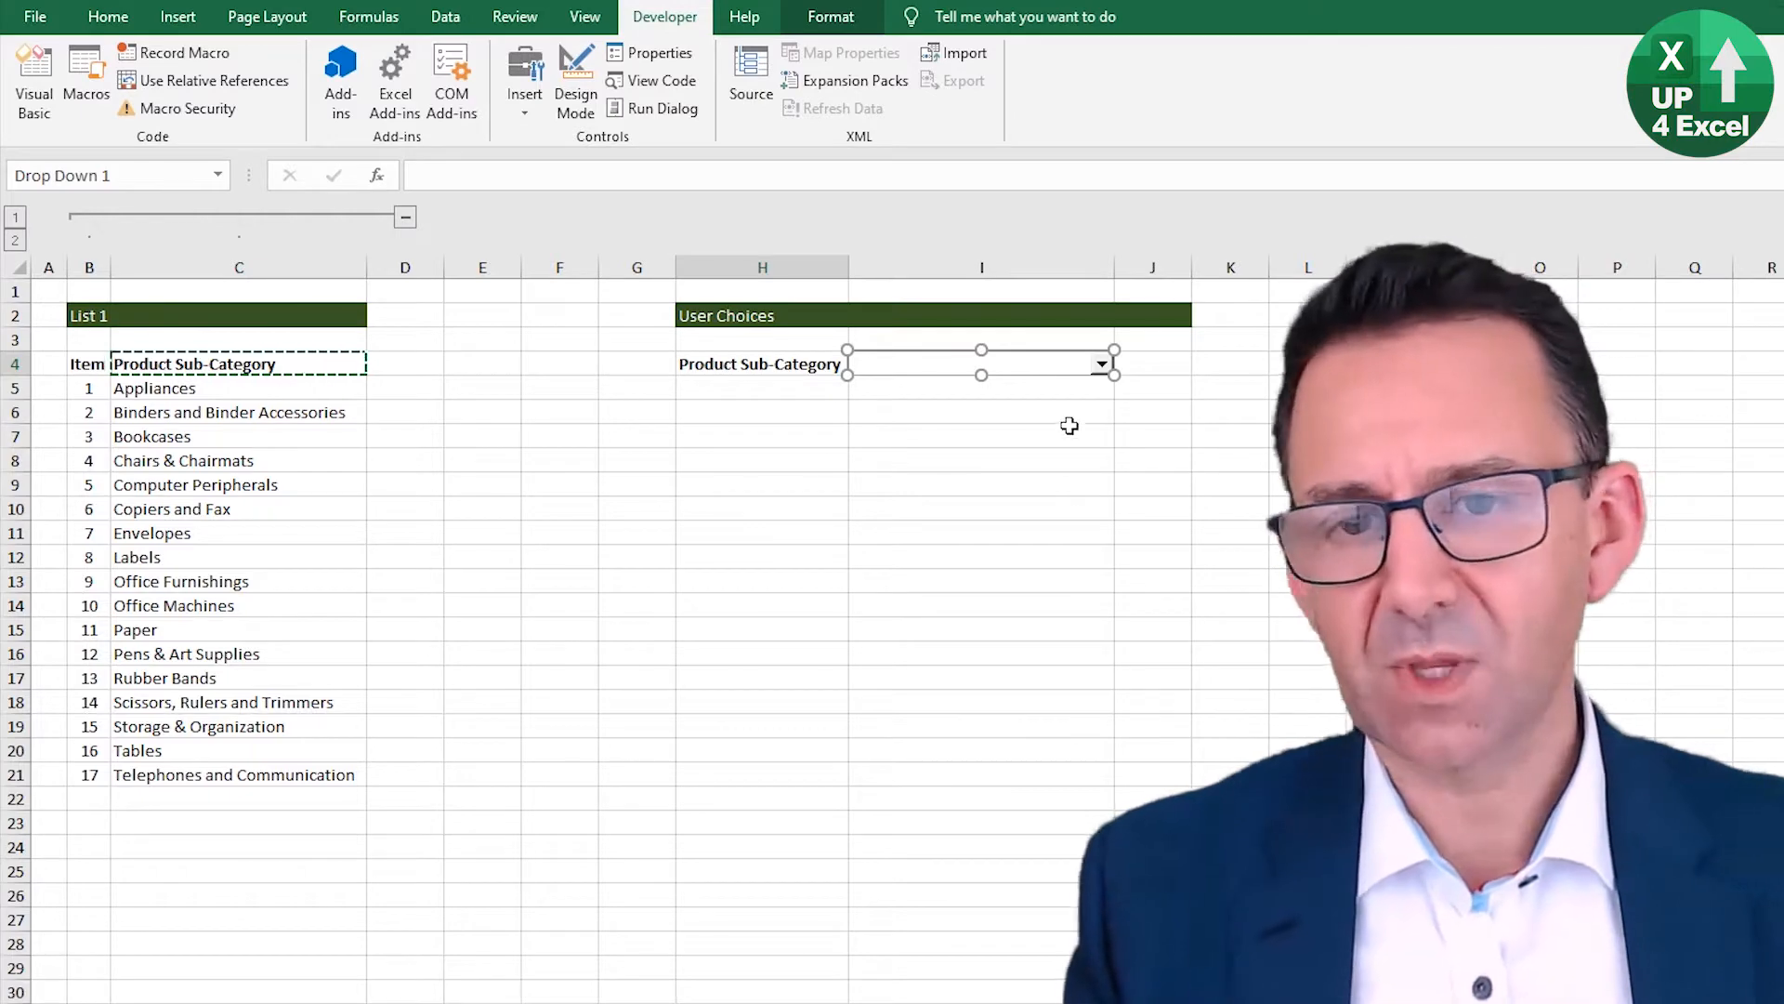
# Step: Format the combo box control with input range $C$5:$C$21 and cell link $I$5
pyautogui.rightClick(1062, 367)
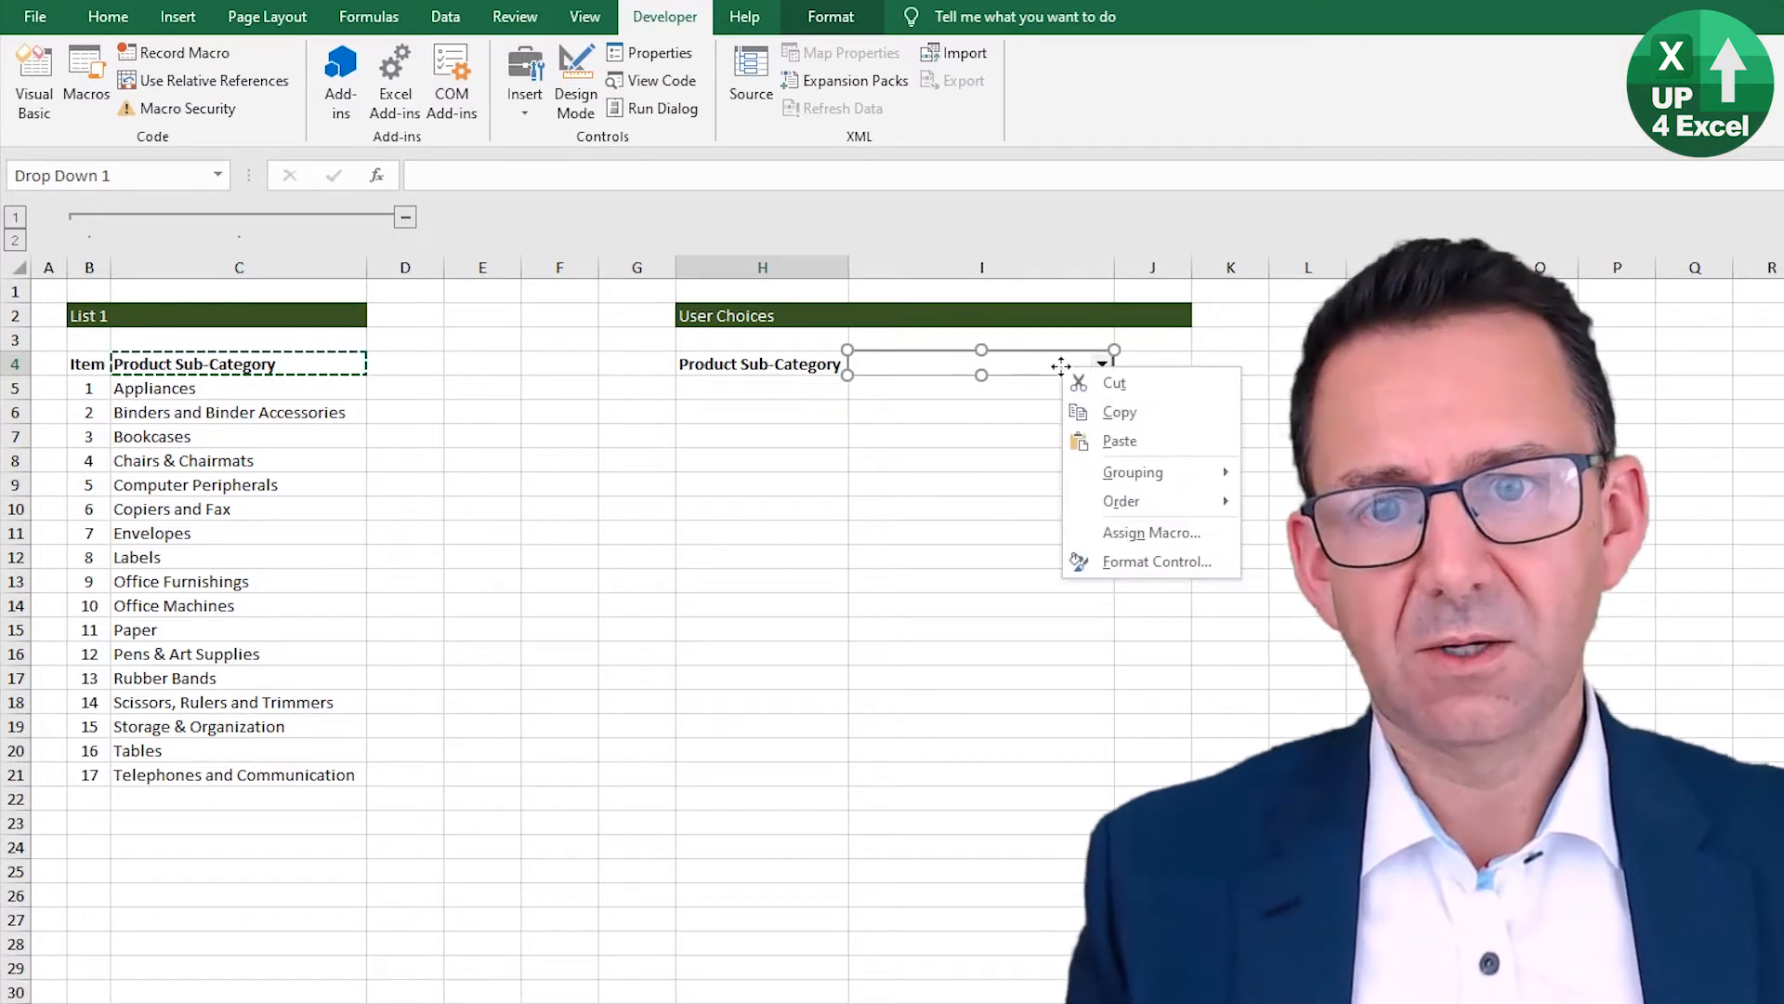
pyautogui.click(1155, 561)
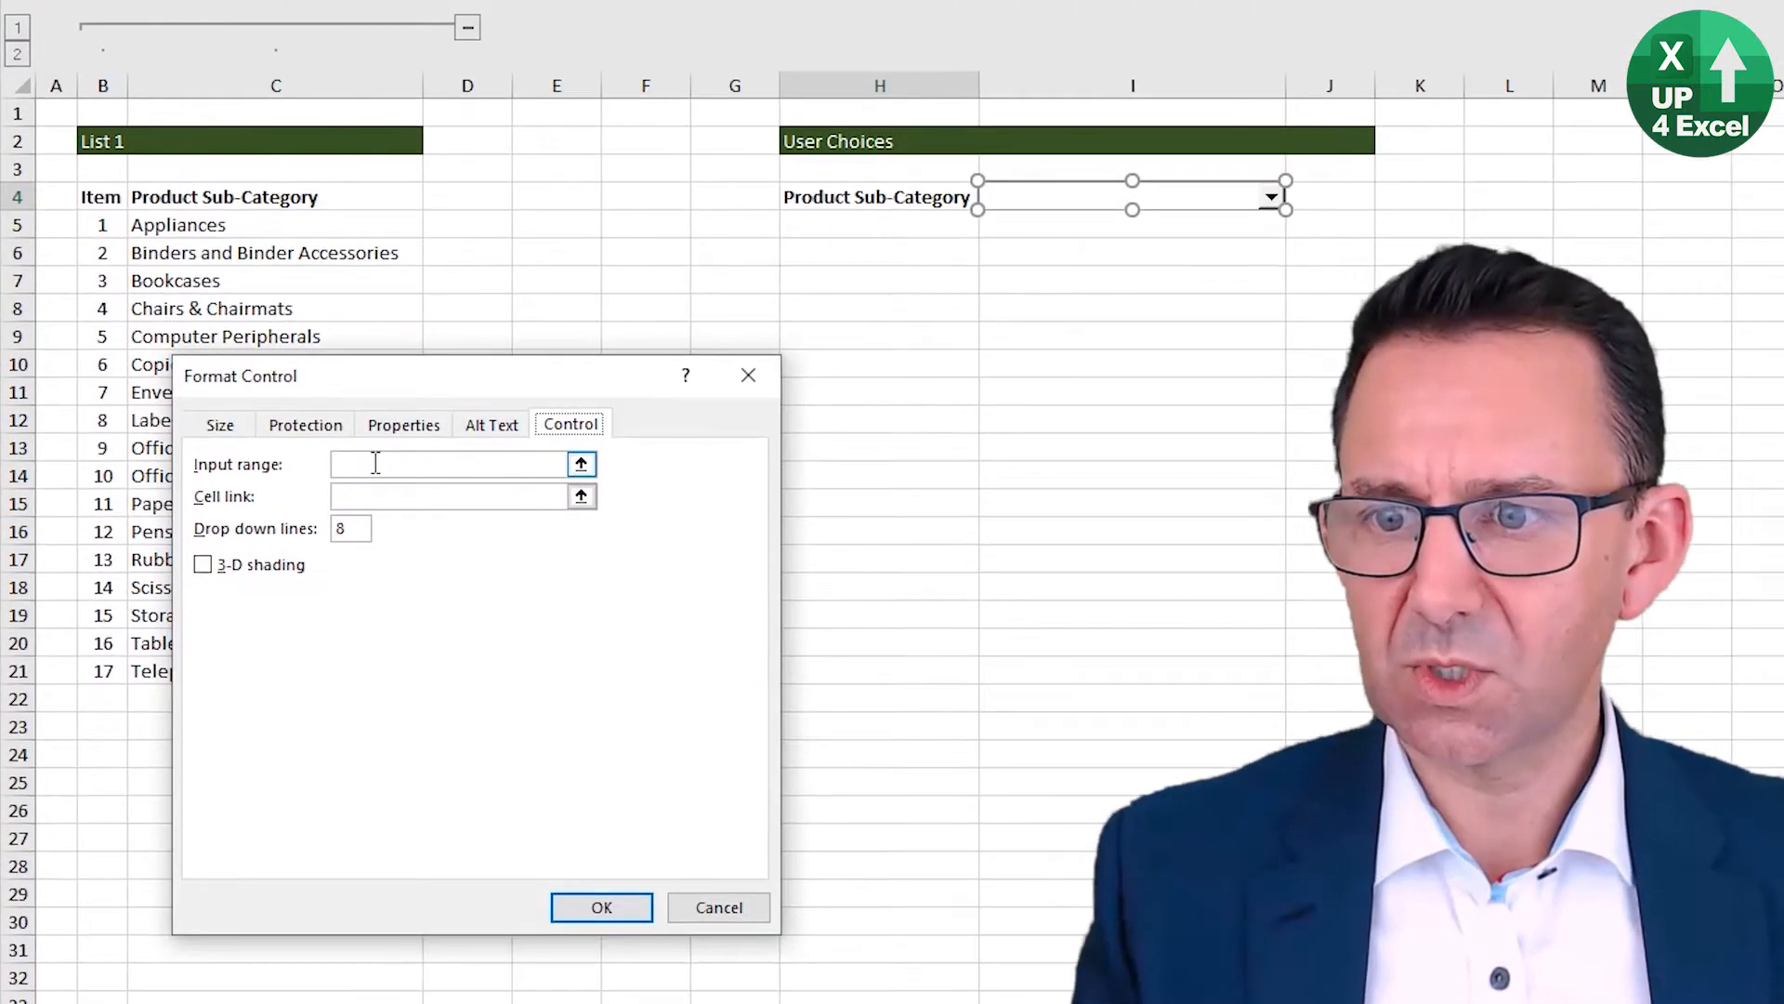
pyautogui.moveTo(432, 435); pyautogui.dragTo(769, 435)
pyautogui.click(754, 455)
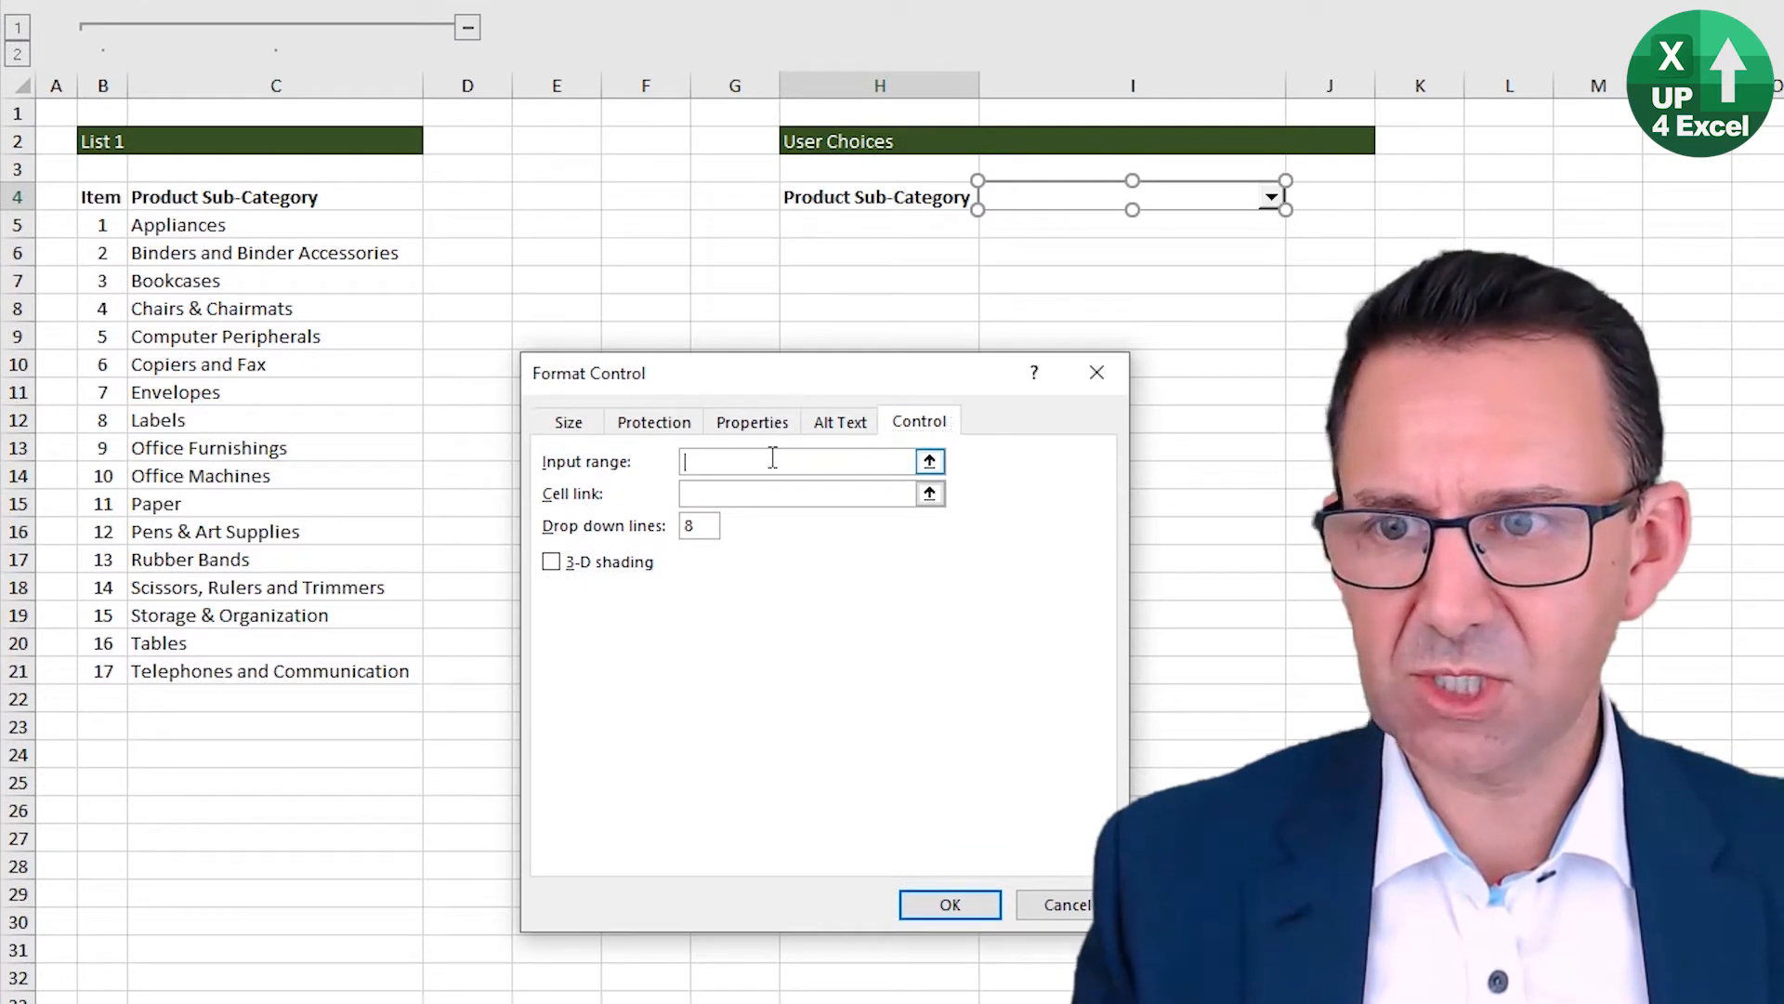
pyautogui.moveTo(207, 225); pyautogui.dragTo(210, 668)
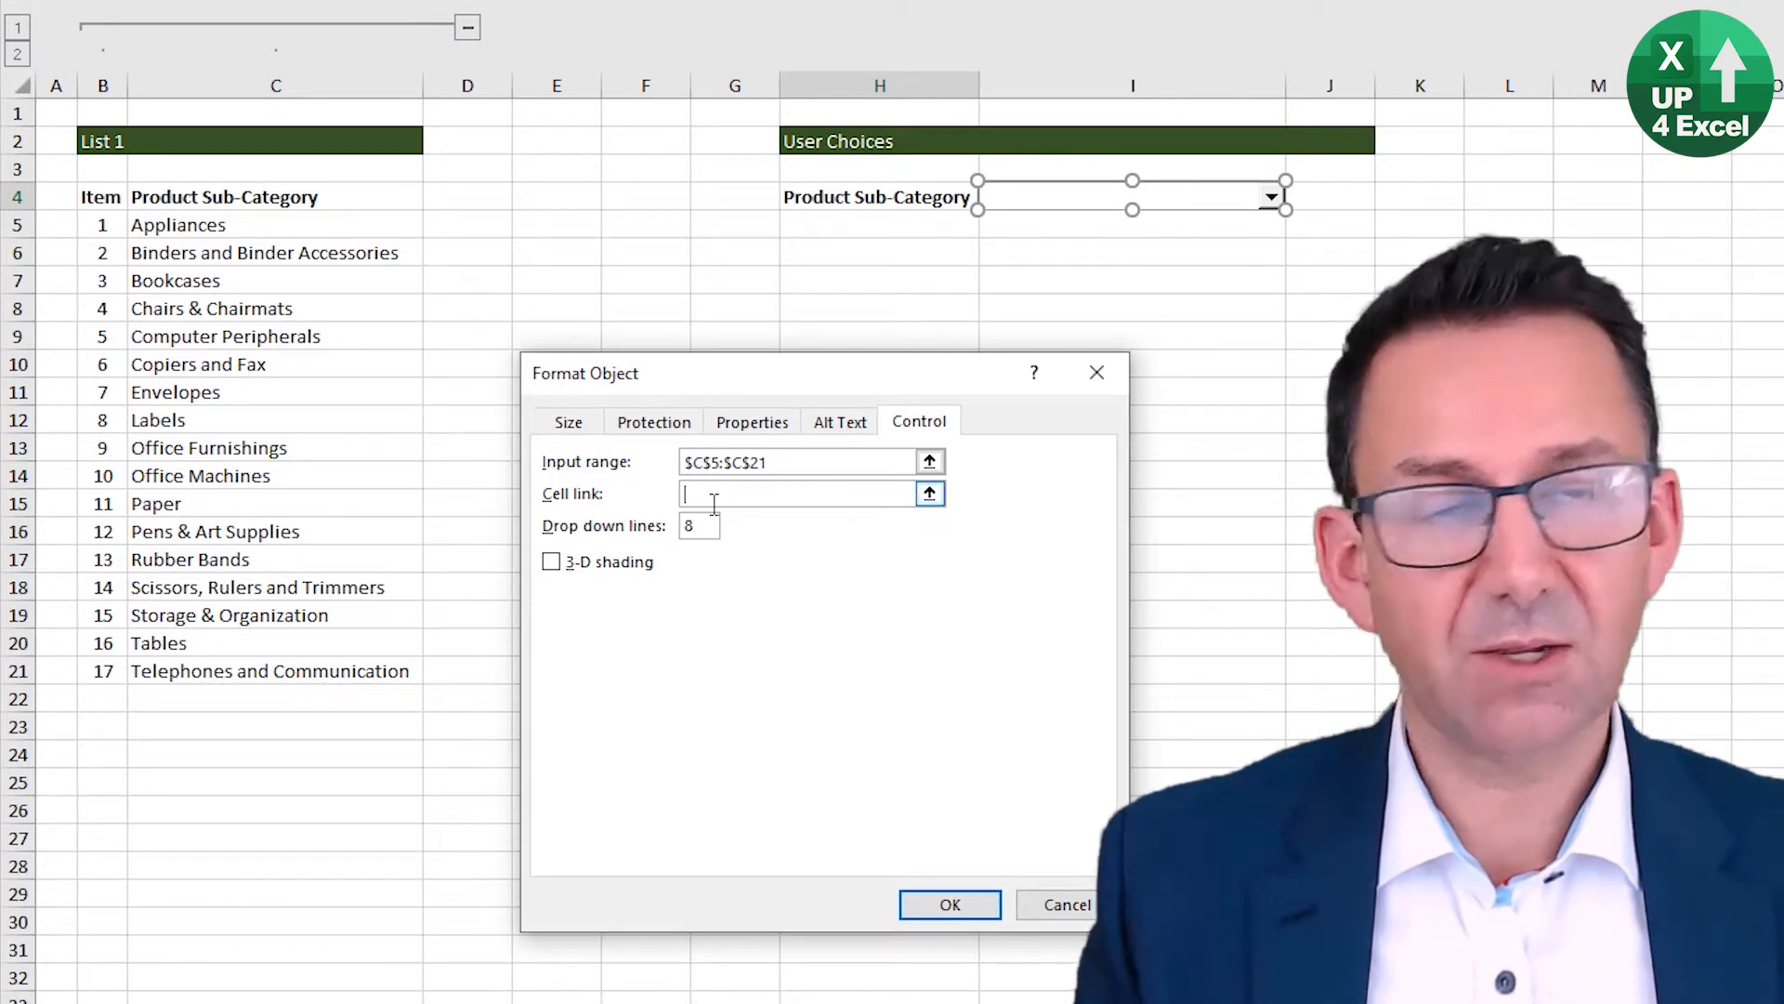
pyautogui.click(1016, 229)
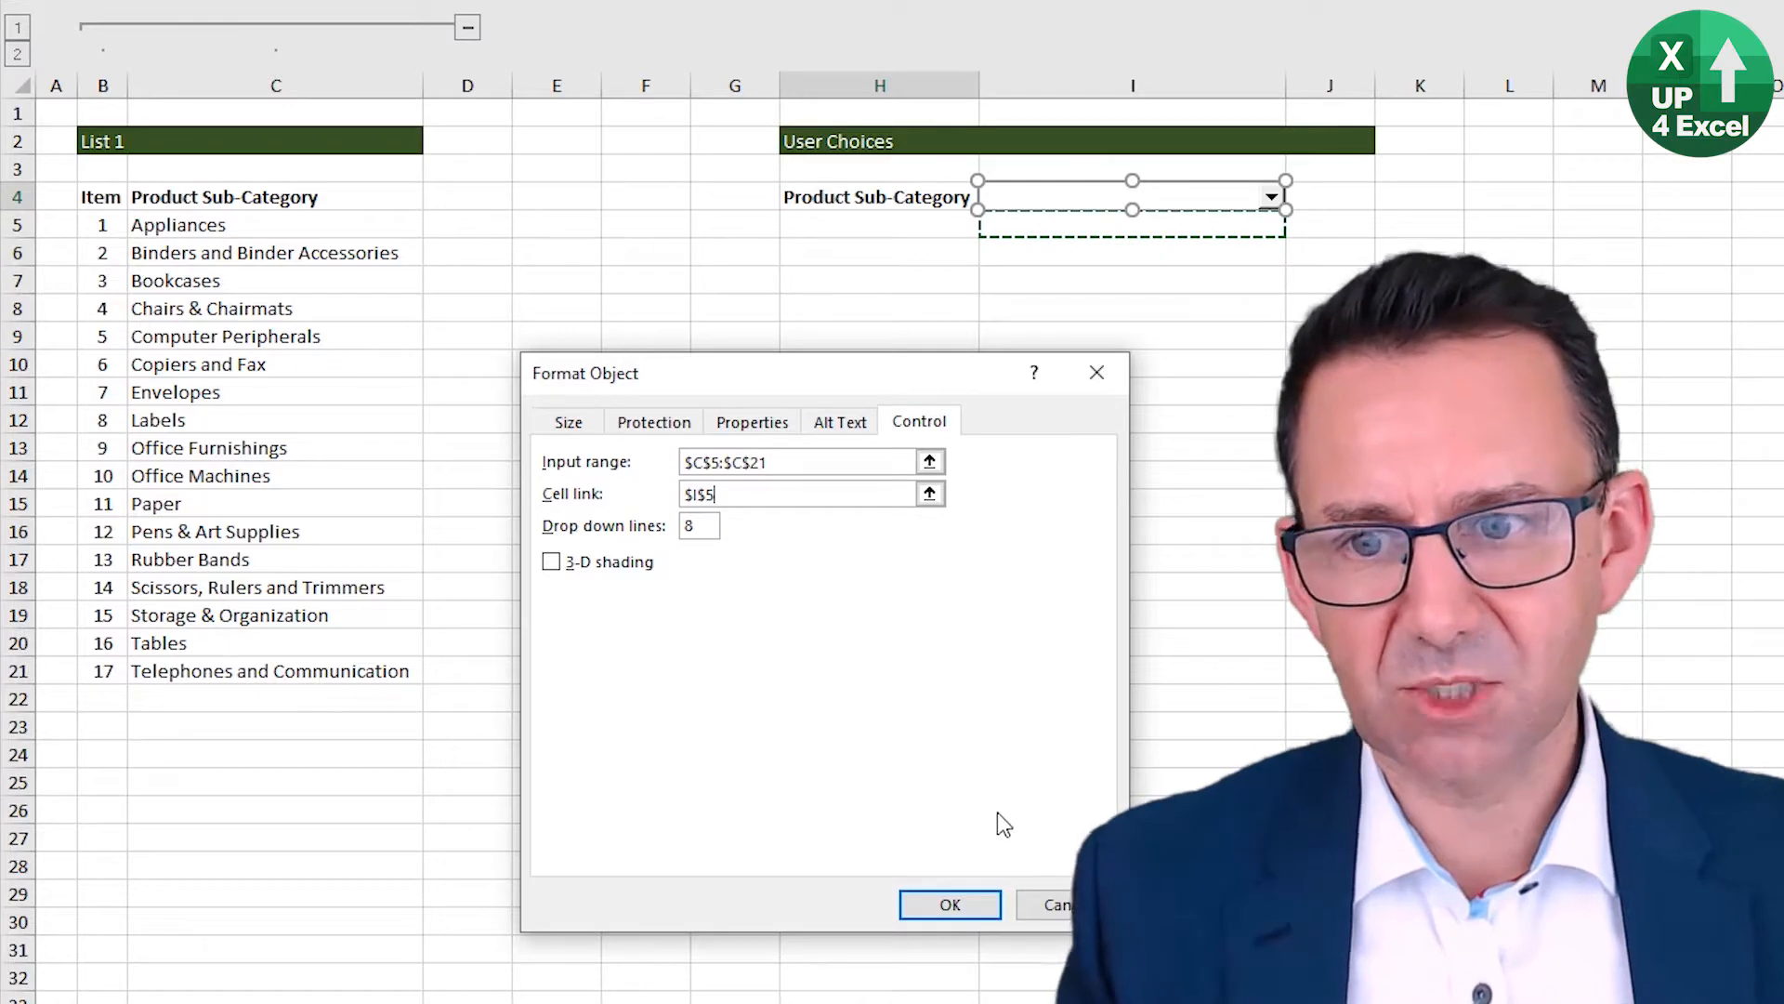
pyautogui.click(950, 904)
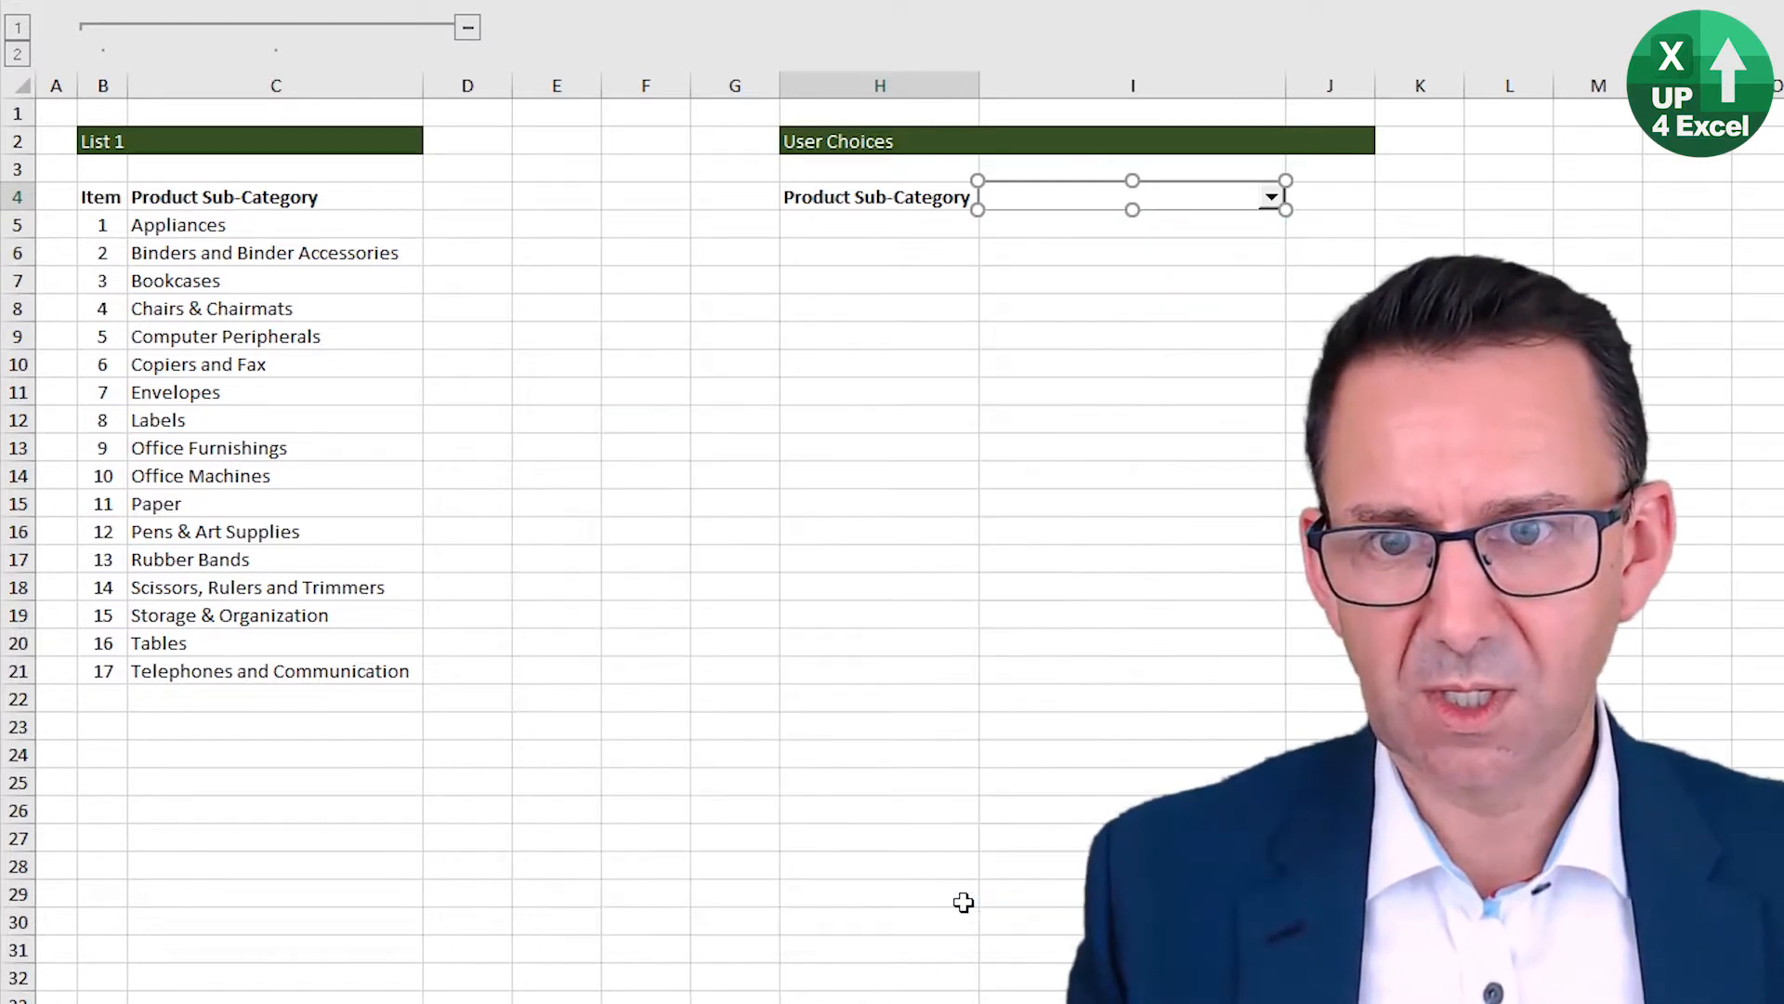
# Step: Enter the label "Item choosen" in cell H5, below the Product Sub-Category heading
pyautogui.click(929, 227)
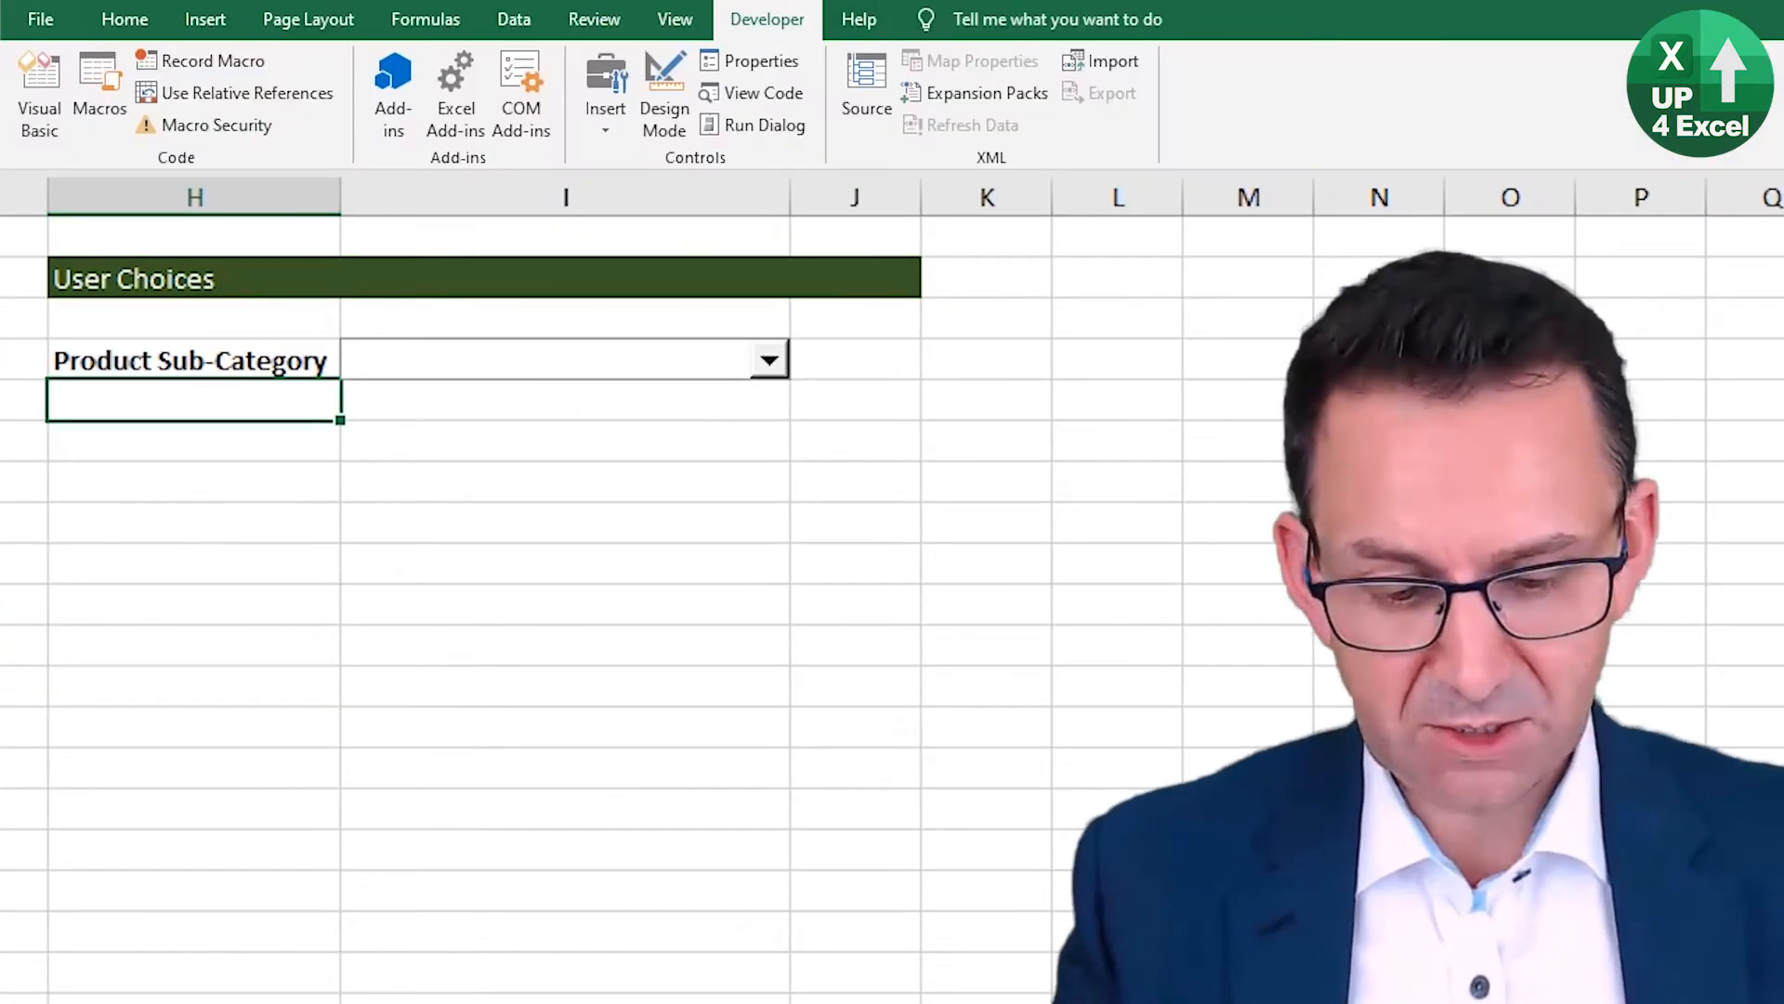
pyautogui.write('I')
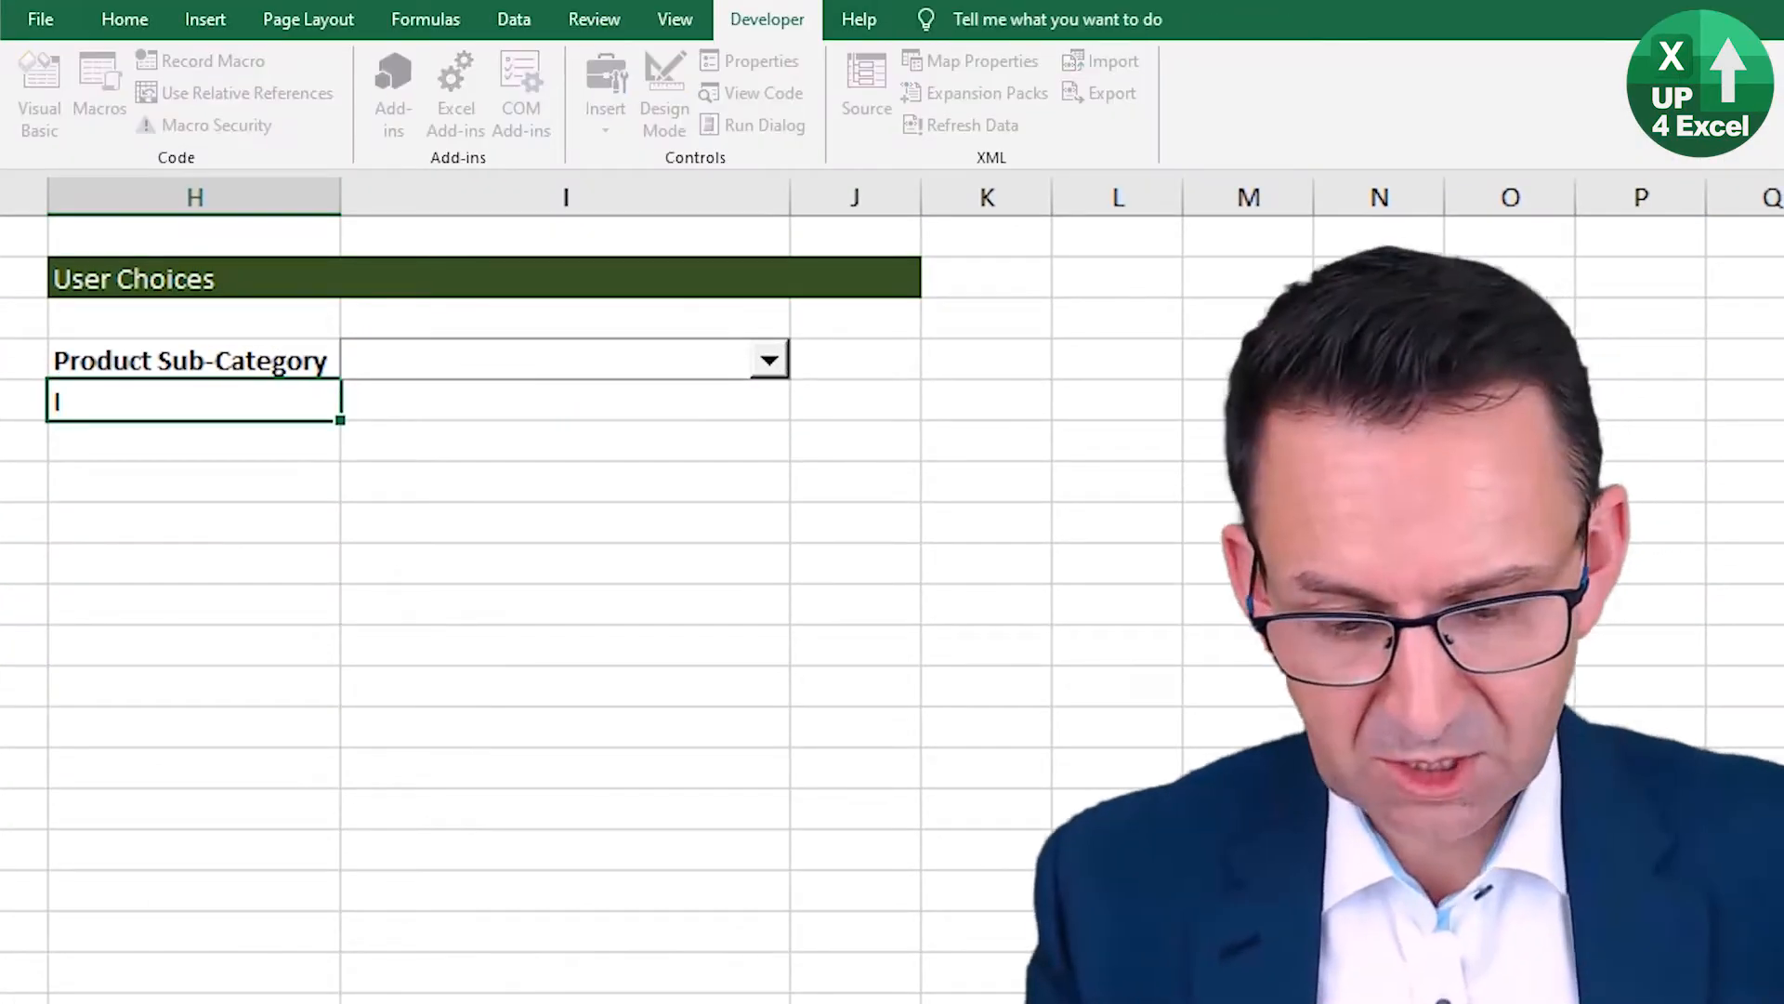
pyautogui.write('tem choosen')
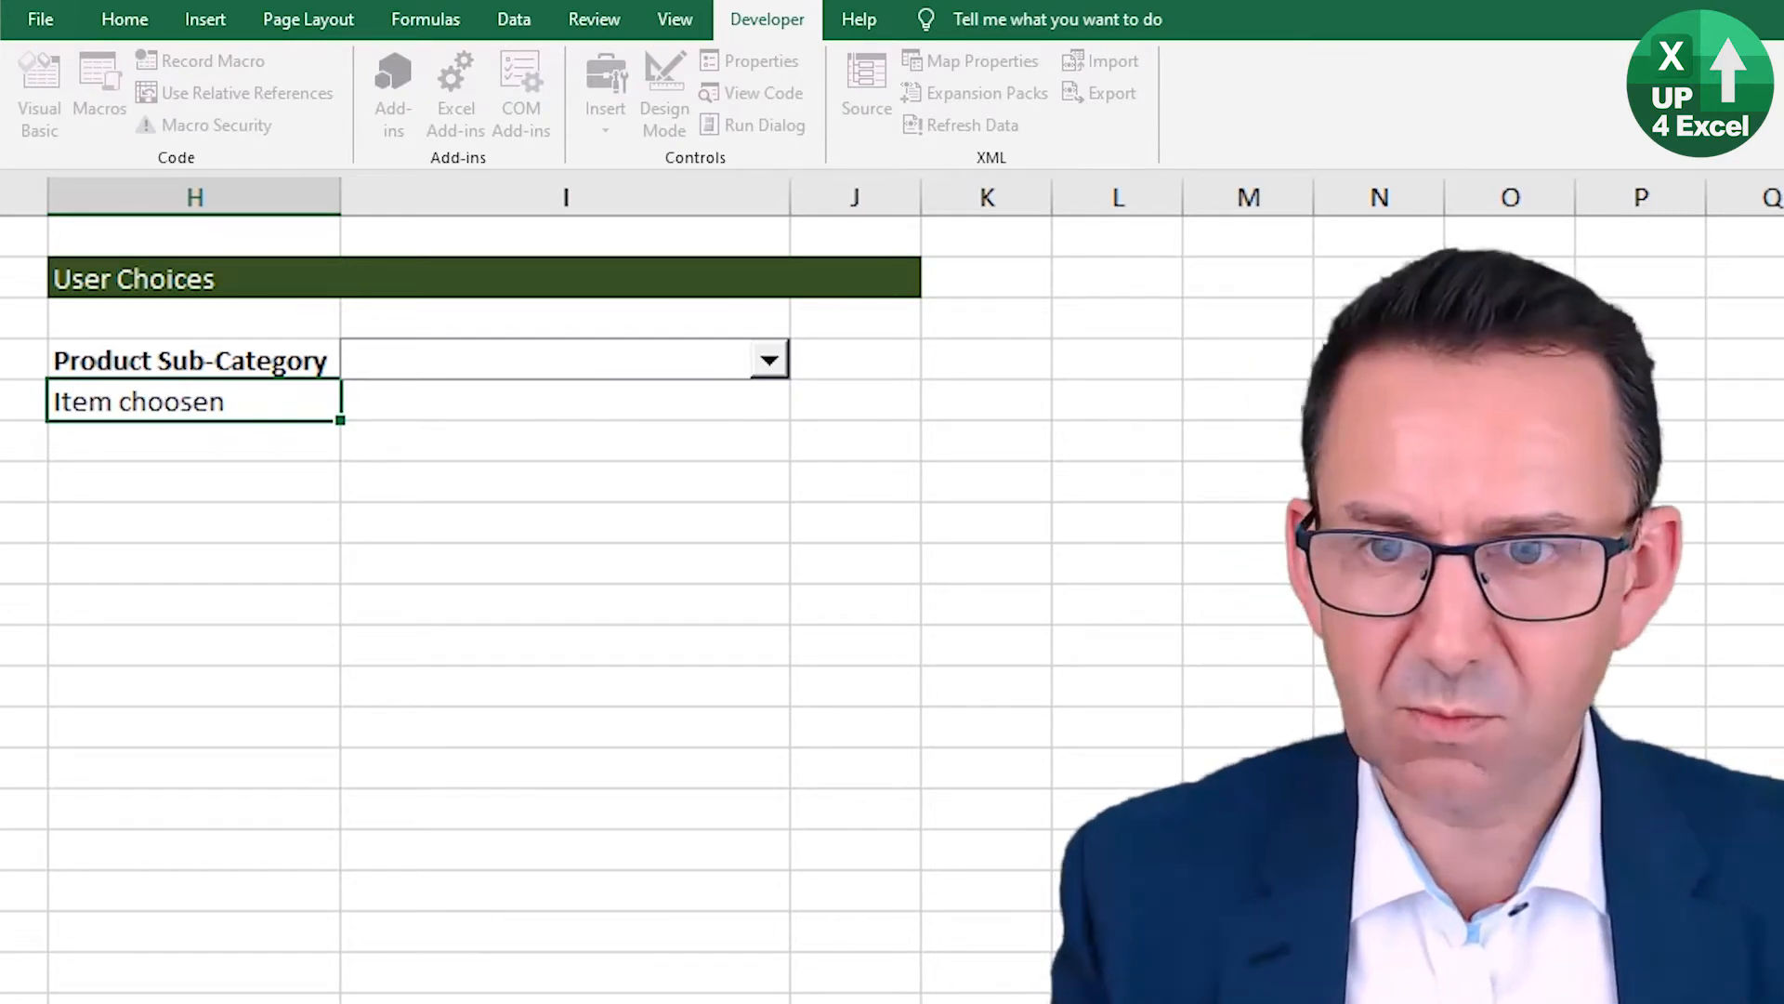
pyautogui.press('Return')
pyautogui.press('Up')
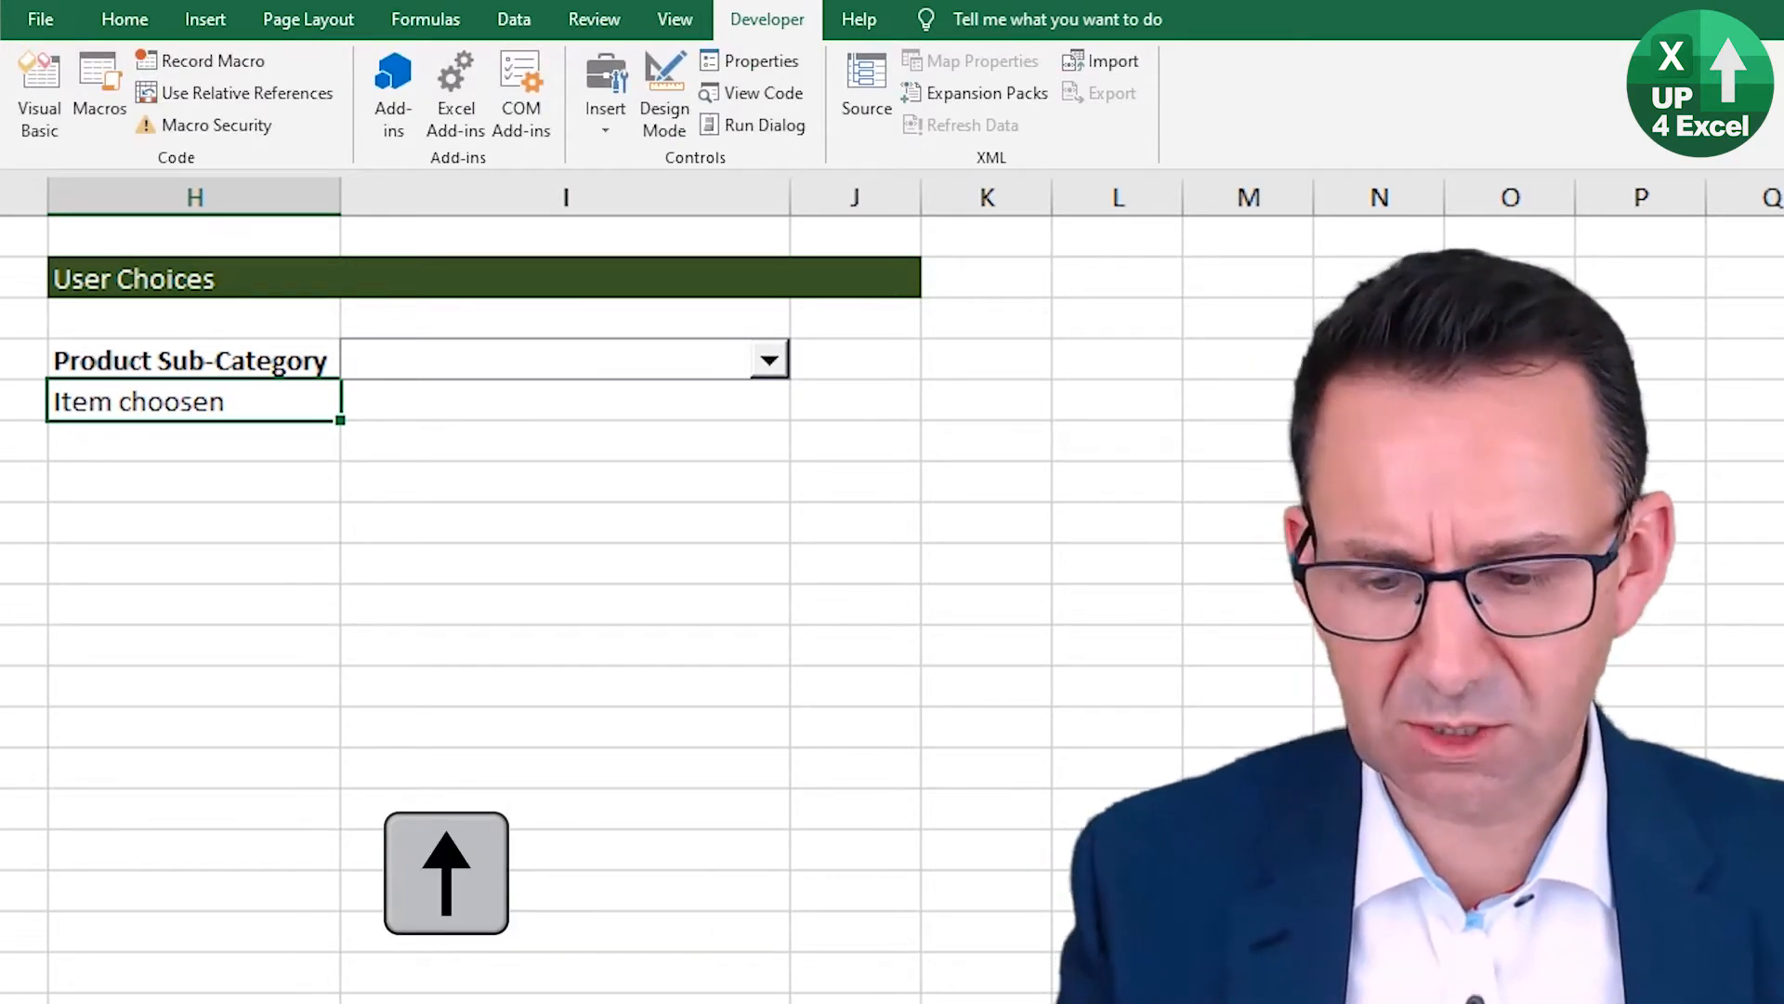
# Step: Correct the spelling of the label in H5 to "Item chosen"
pyautogui.press('F2')
pyautogui.hotkey('ctrl', 'Left')
pyautogui.press('Right')
pyautogui.press('Right')
pyautogui.press('Delete')
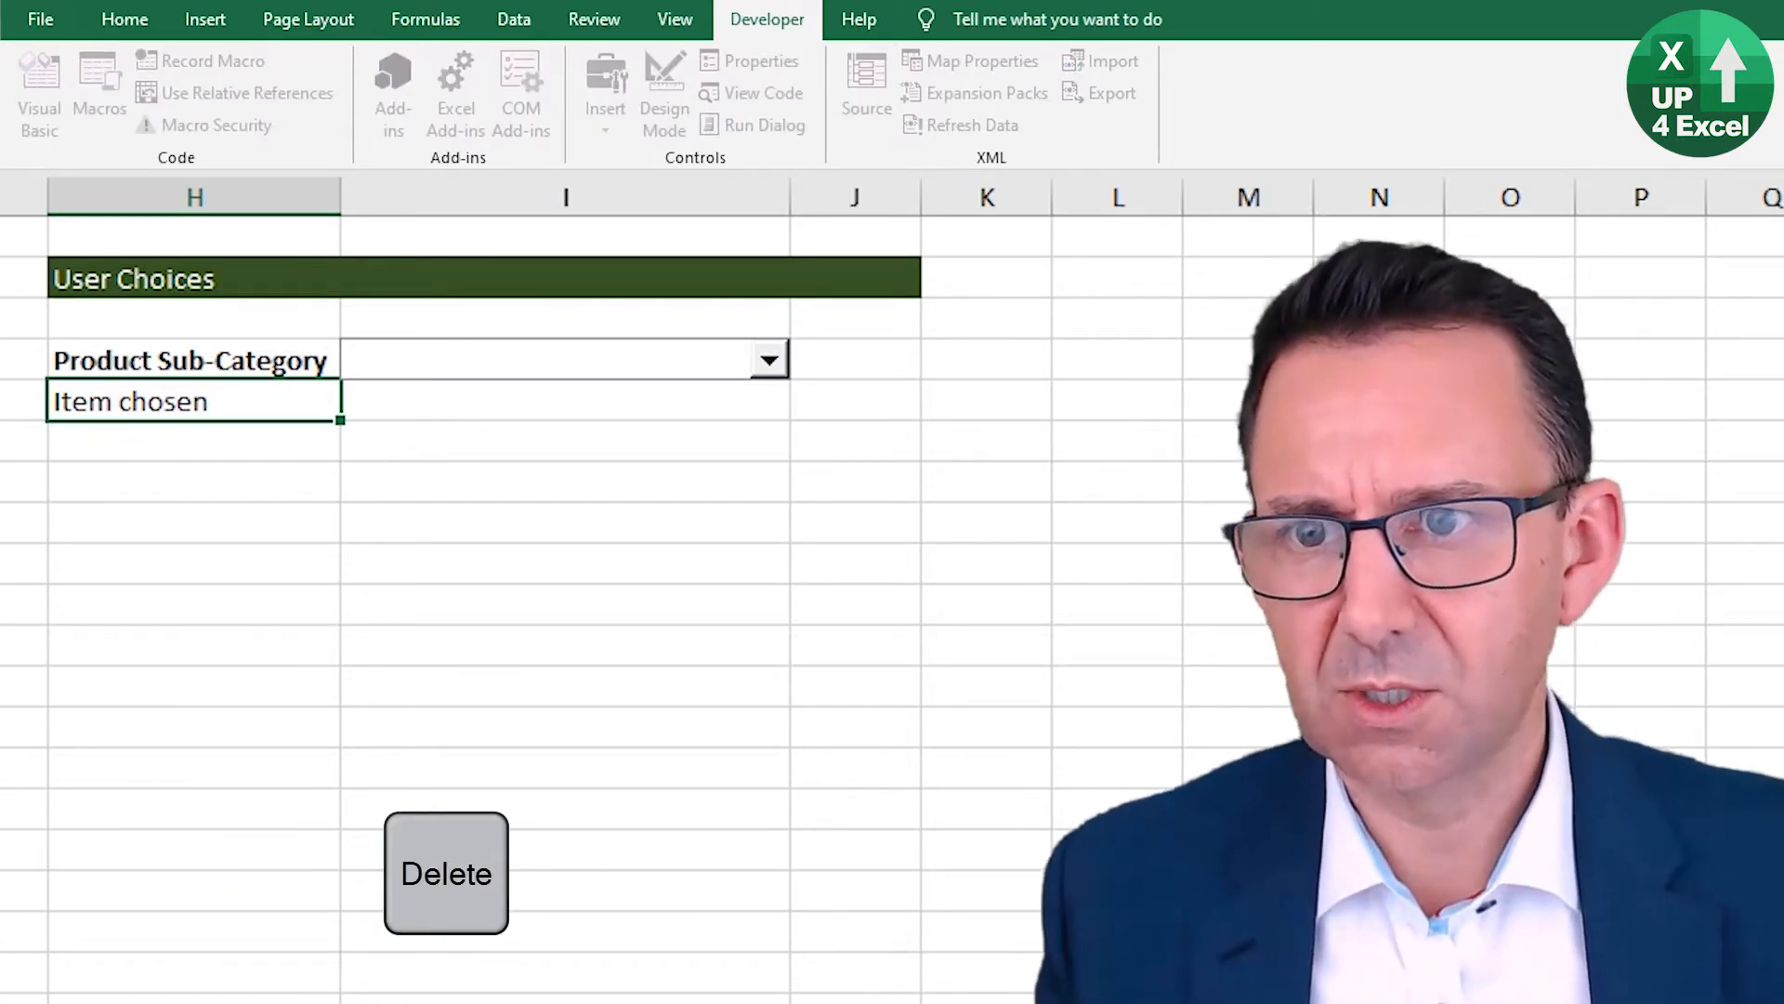
pyautogui.press('Return')
# Step: Capitalise the second word of the label in H5 so it reads "Item Chosen"
pyautogui.press('Up')
pyautogui.press('F2')
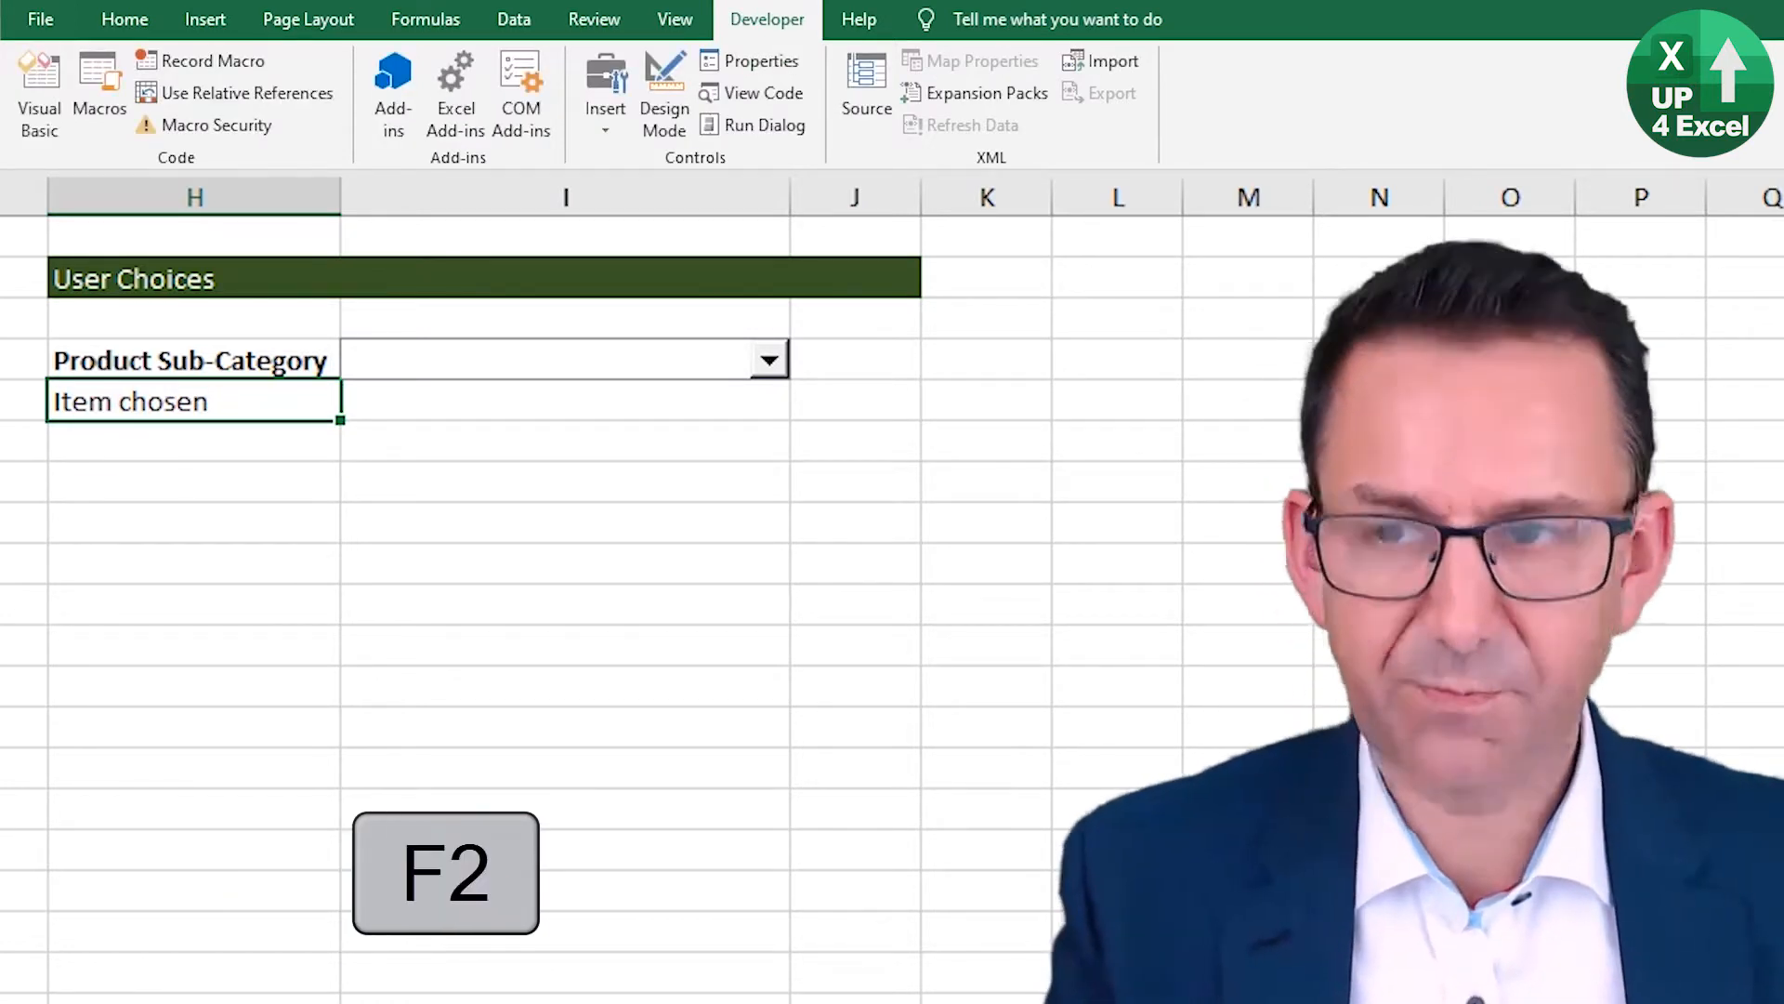
pyautogui.hotkey('ctrl', 'Left')
pyautogui.press('Delete')
pyautogui.write('C')
pyautogui.press('Return')
pyautogui.press('Up')
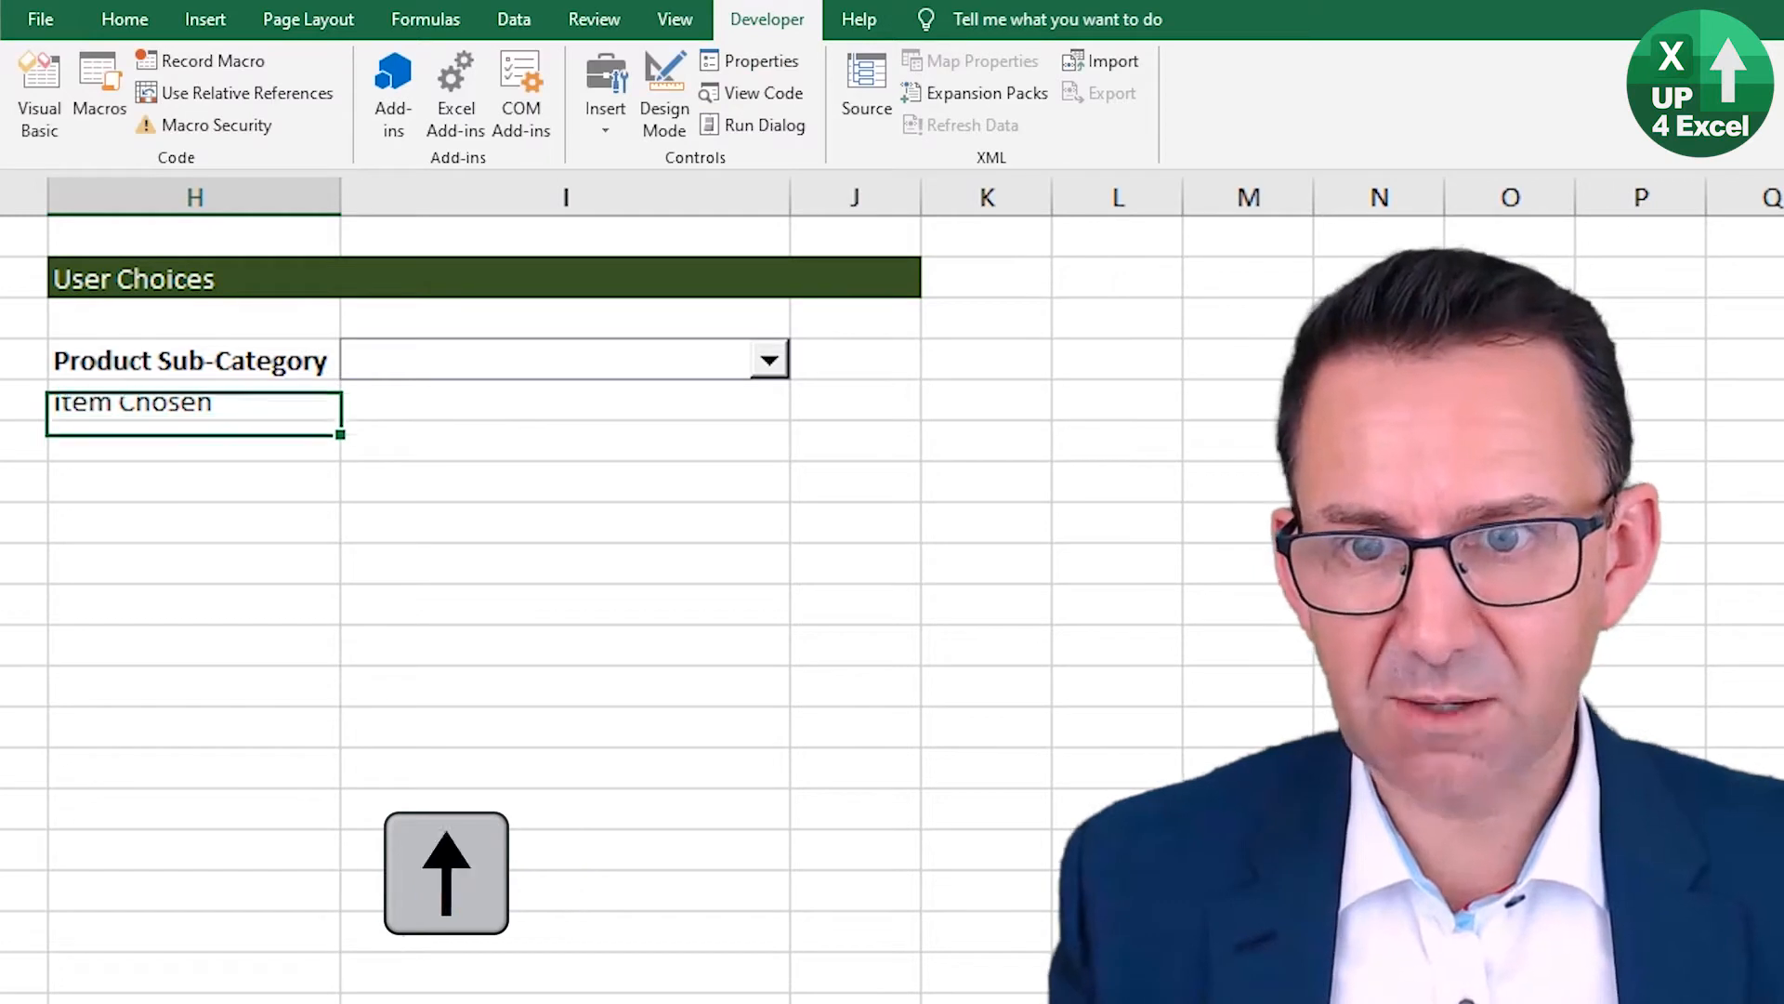
# Step: Select linked cell I5 and choose "Computer Peripherals" from the Product Sub-Category drop-down
pyautogui.press('Right')
pyautogui.click(685, 370)
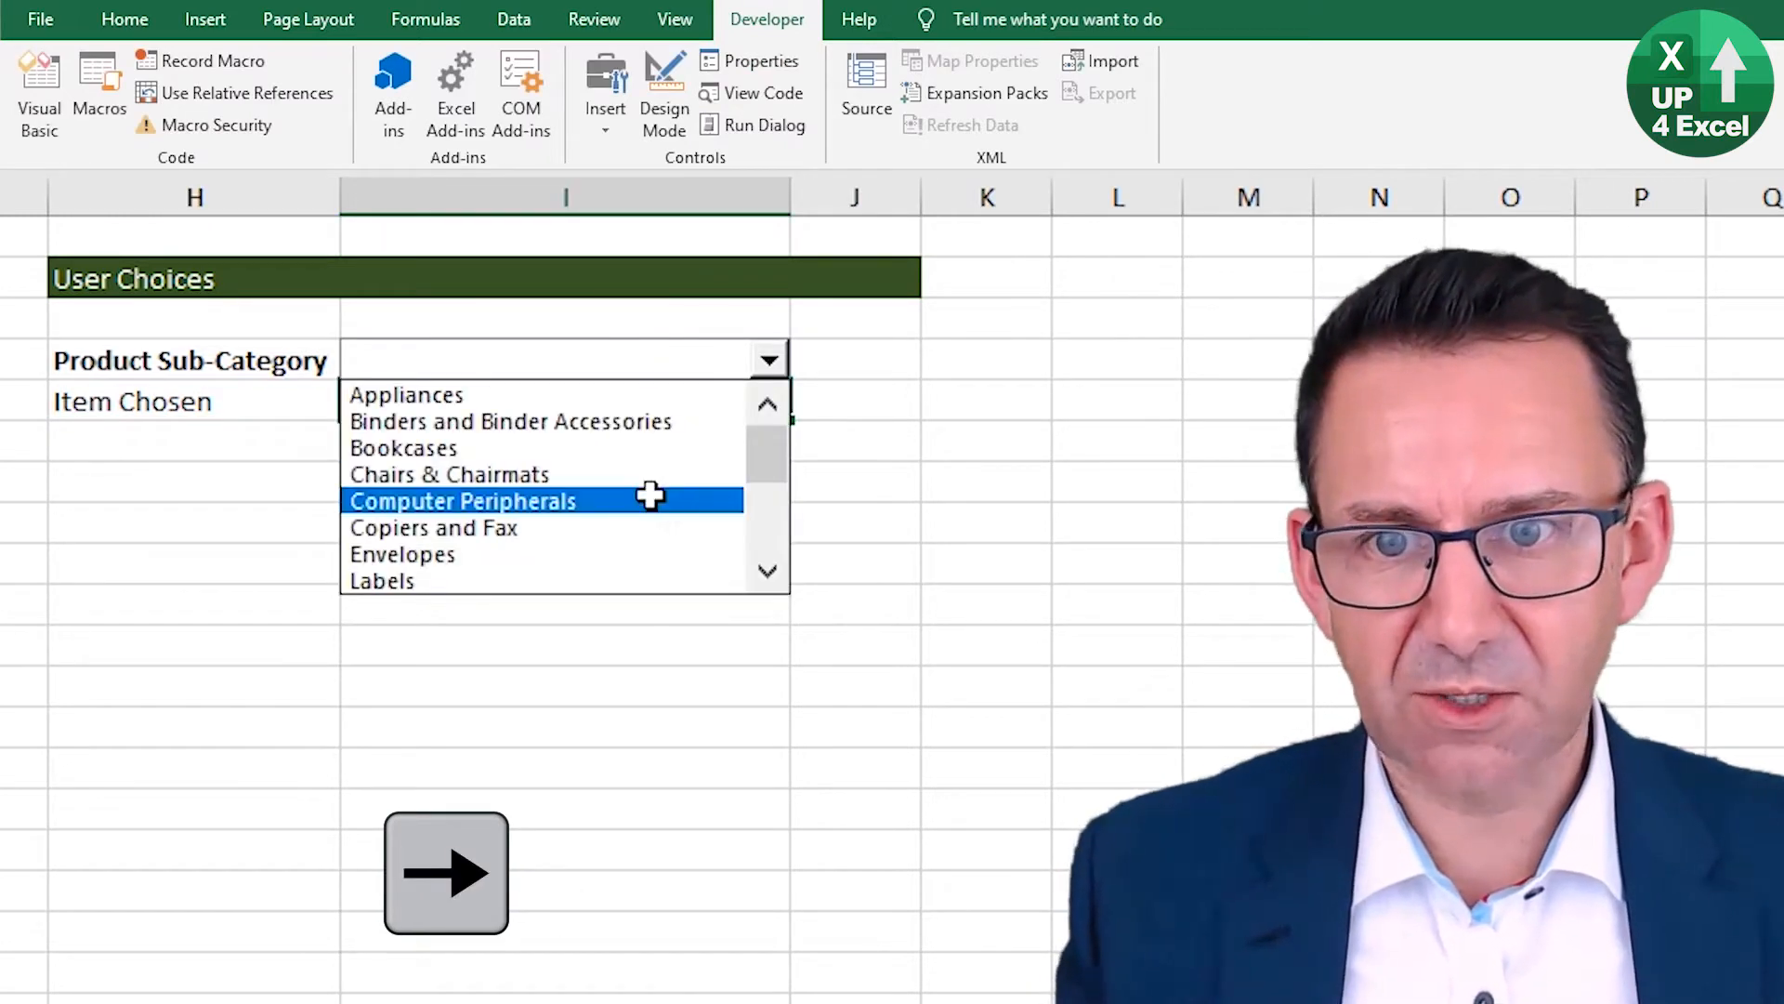
pyautogui.click(648, 493)
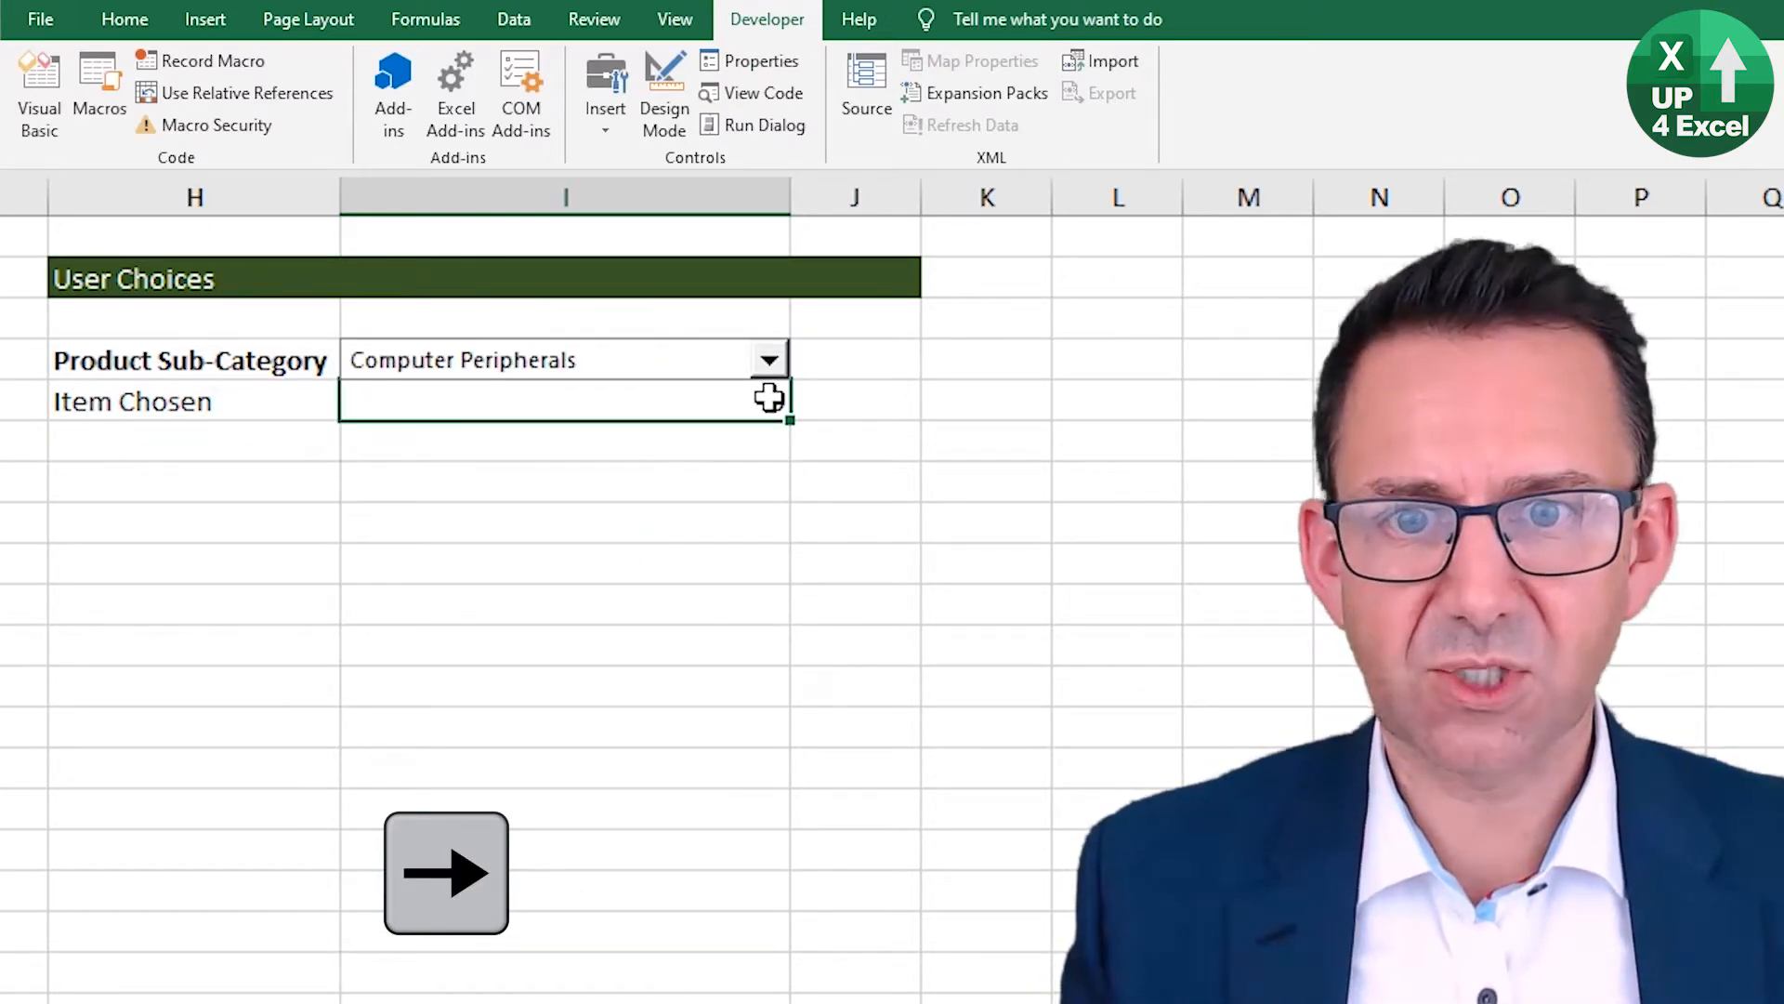
# Step: Left-align the linked cell I5 and set the font colour of H5:I6 to grey
pyautogui.click(125, 20)
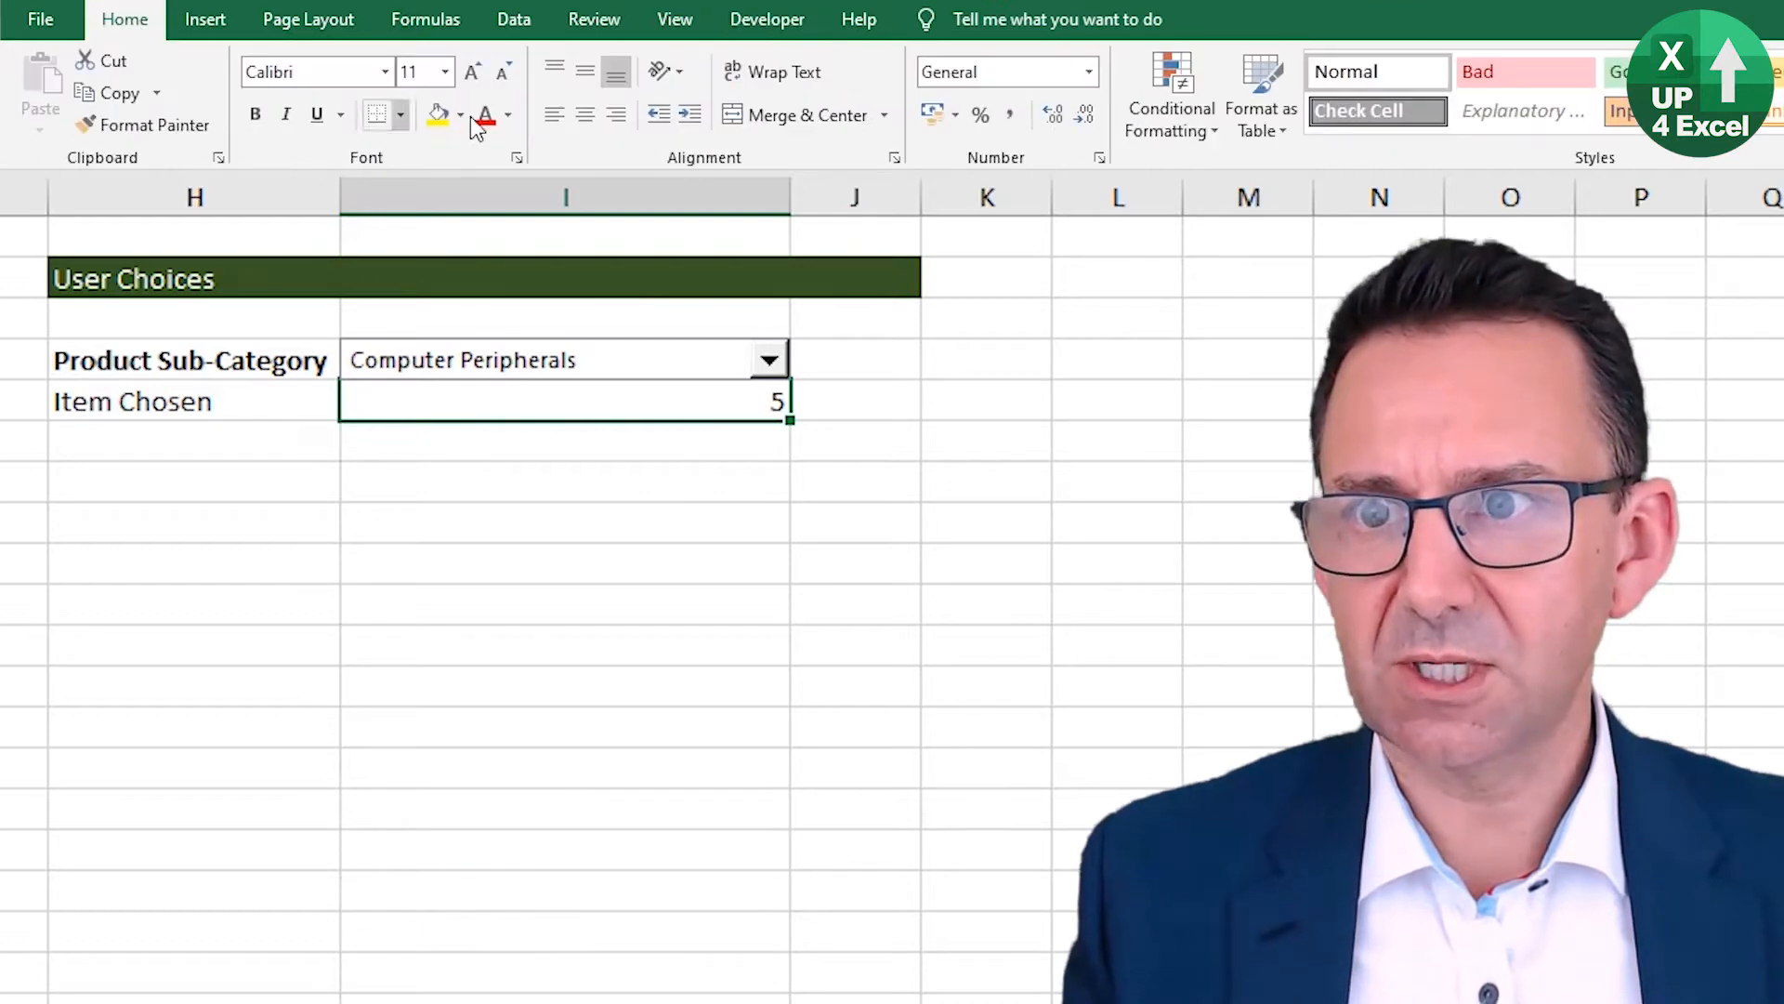
pyautogui.click(554, 115)
pyautogui.moveTo(186, 401); pyautogui.dragTo(386, 434)
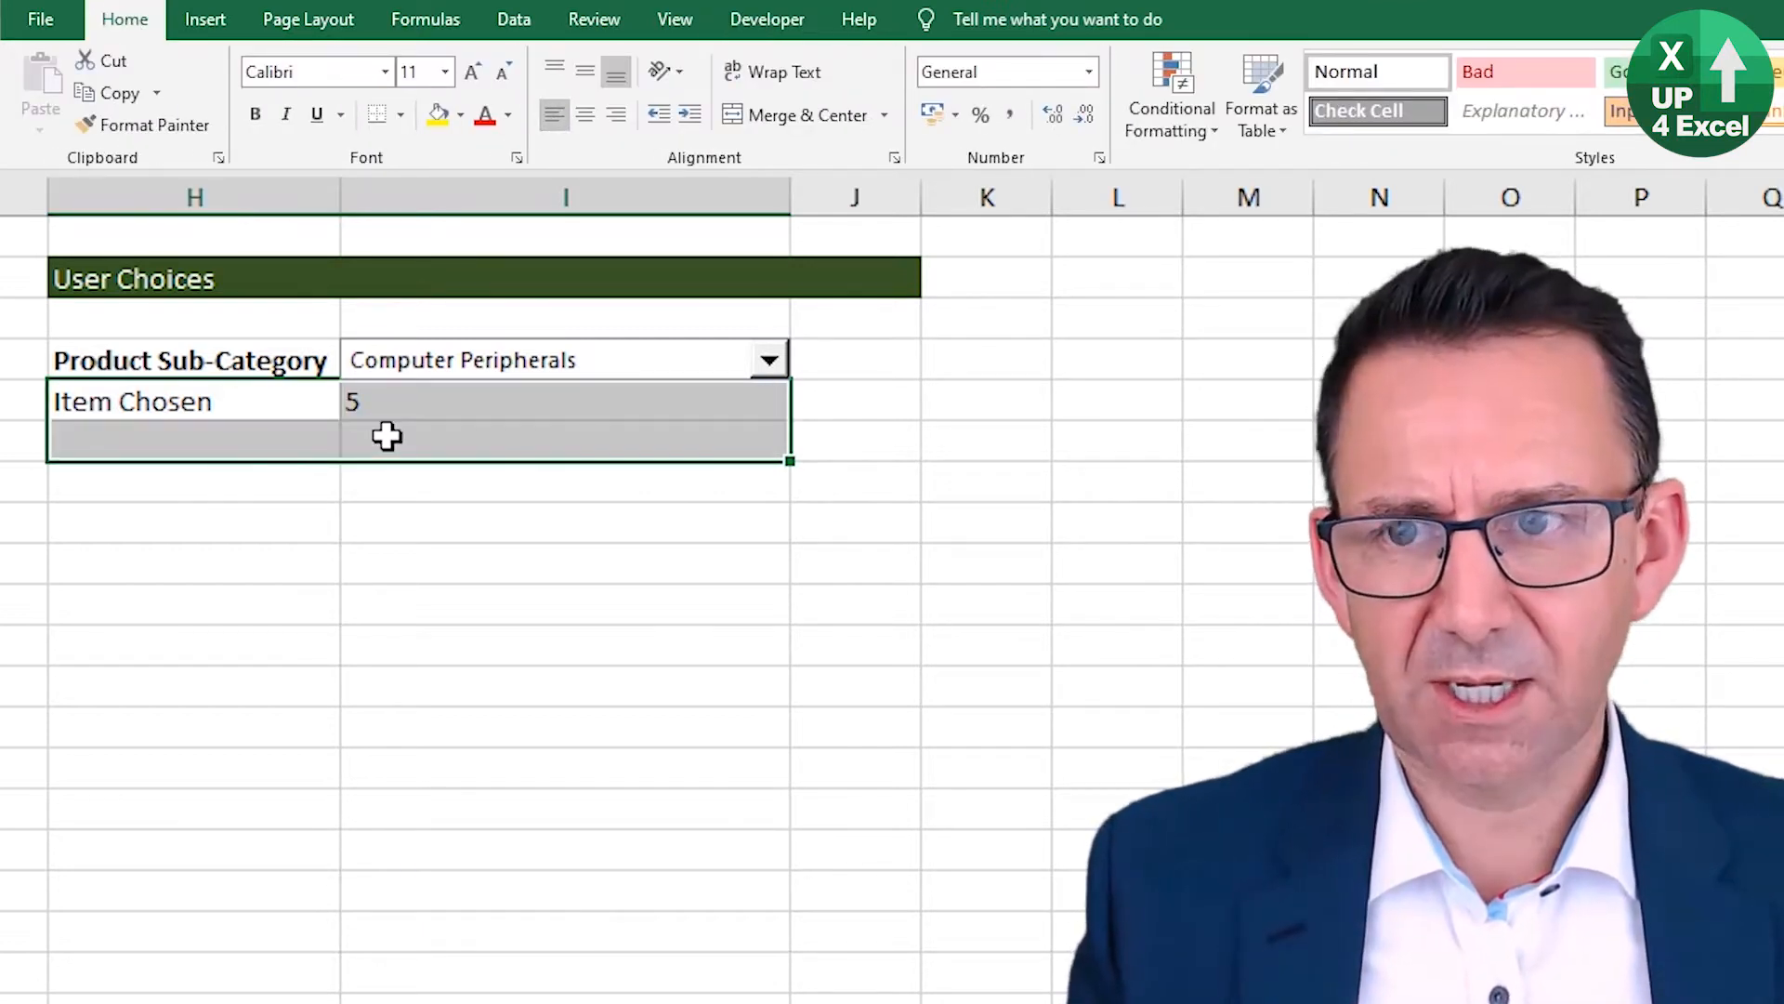
pyautogui.click(507, 114)
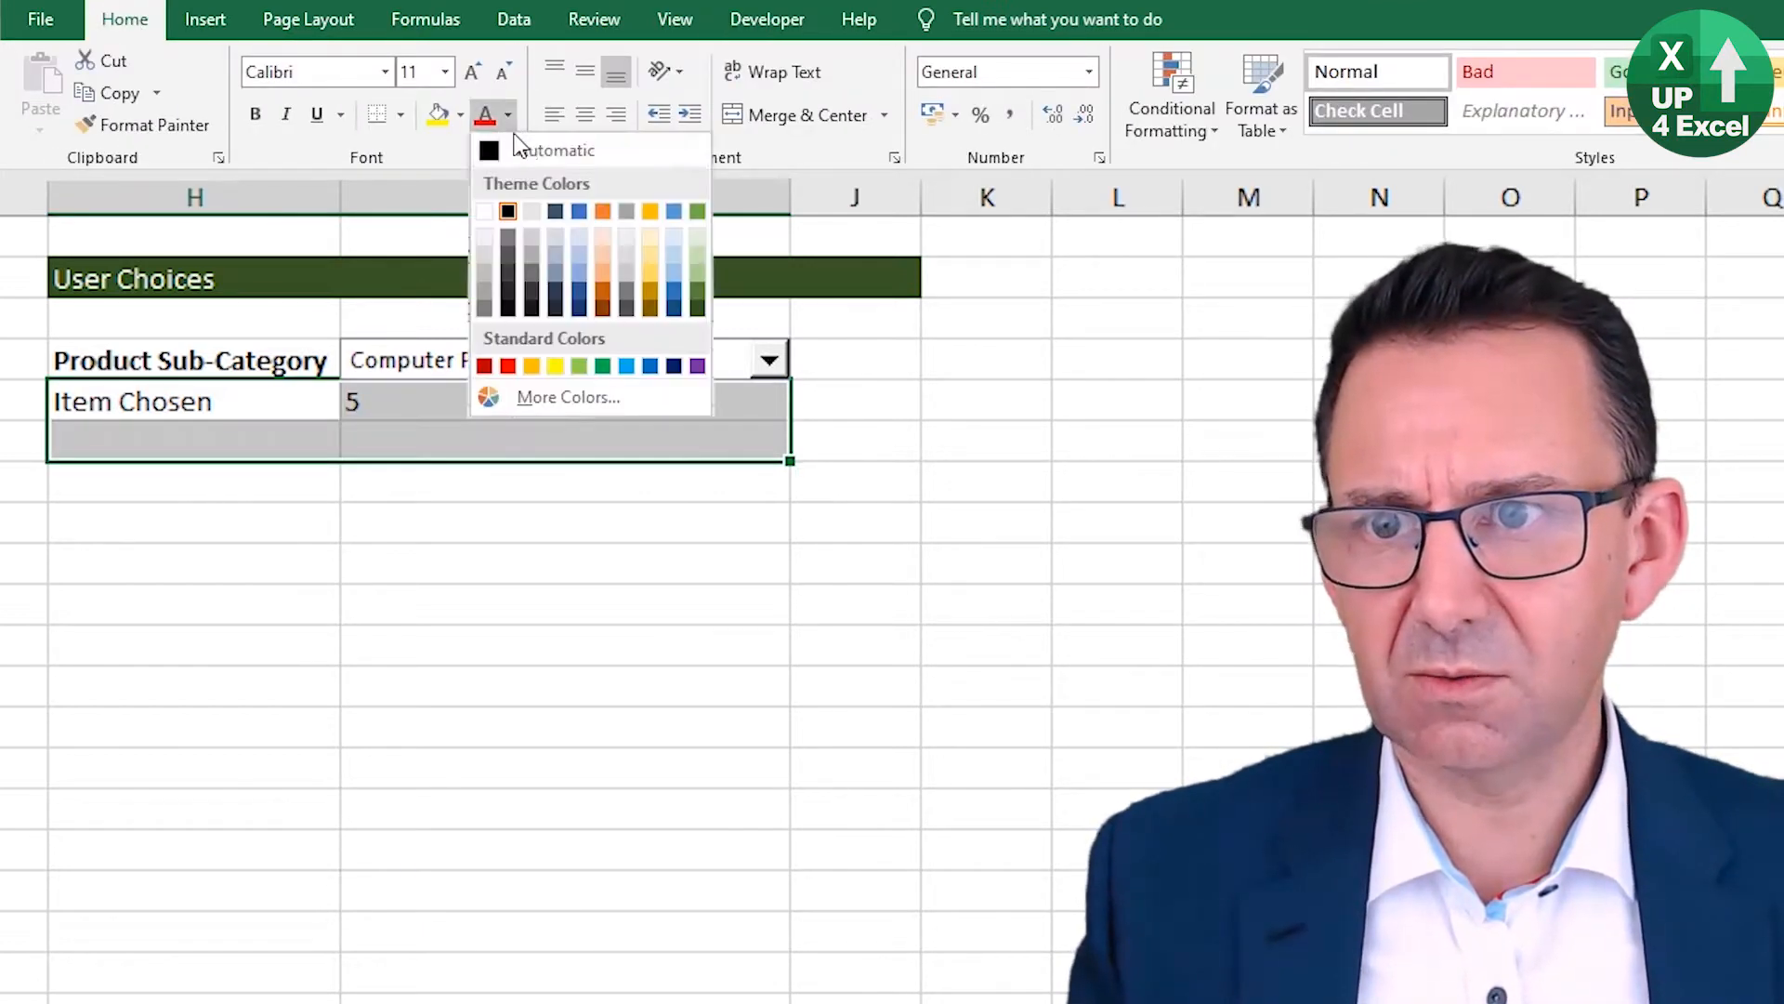
pyautogui.click(626, 212)
pyautogui.click(225, 412)
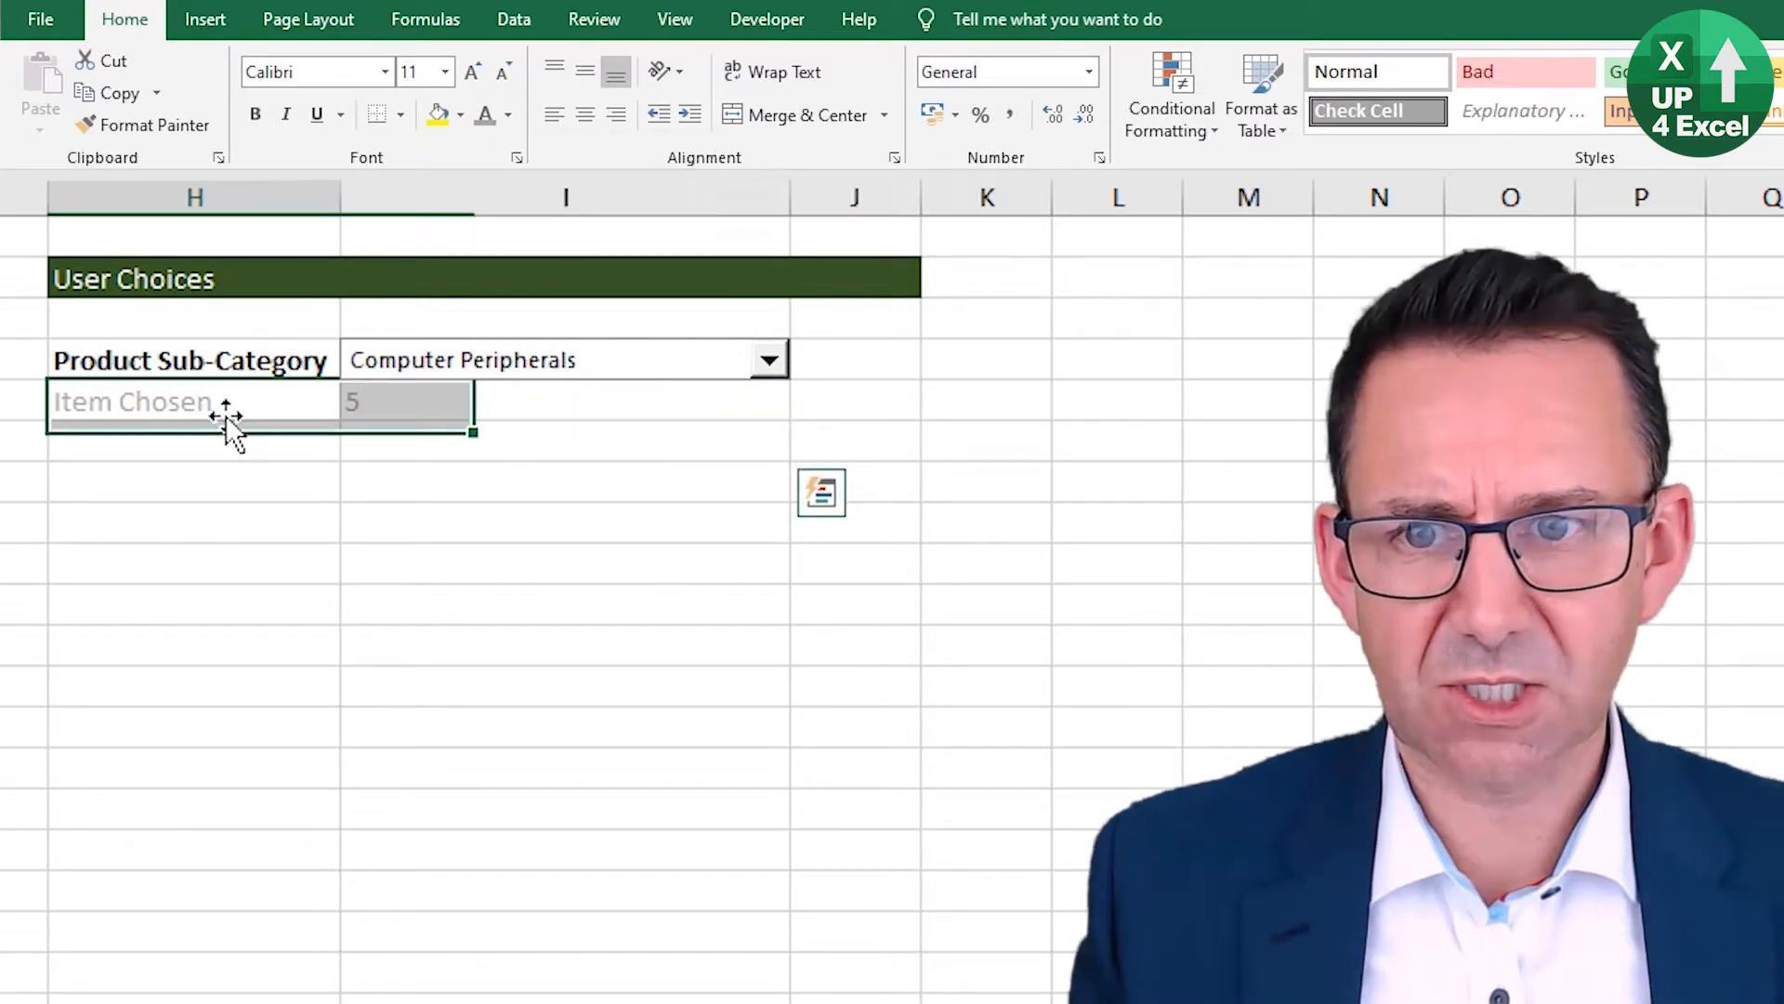
pyautogui.click(446, 415)
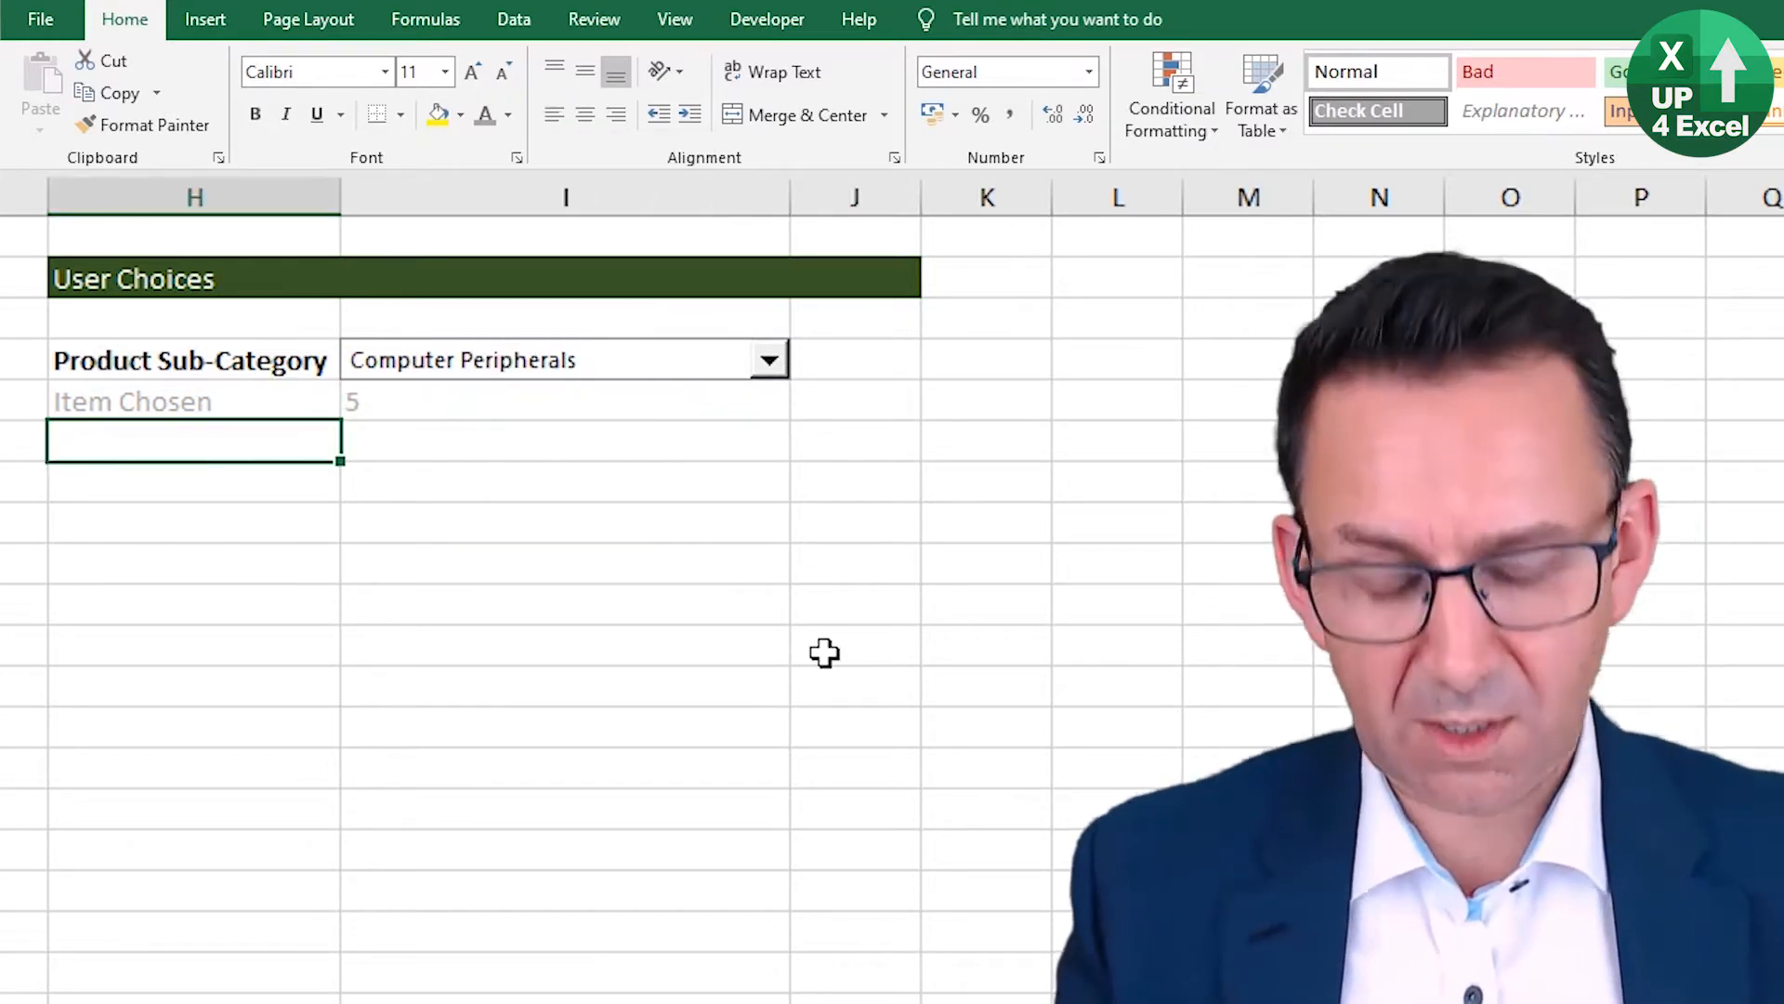
# Step: Duplicate the label from H5 into H6 and change its second word so it reads "Item text"
pyautogui.hotkey('ctrl', "'")
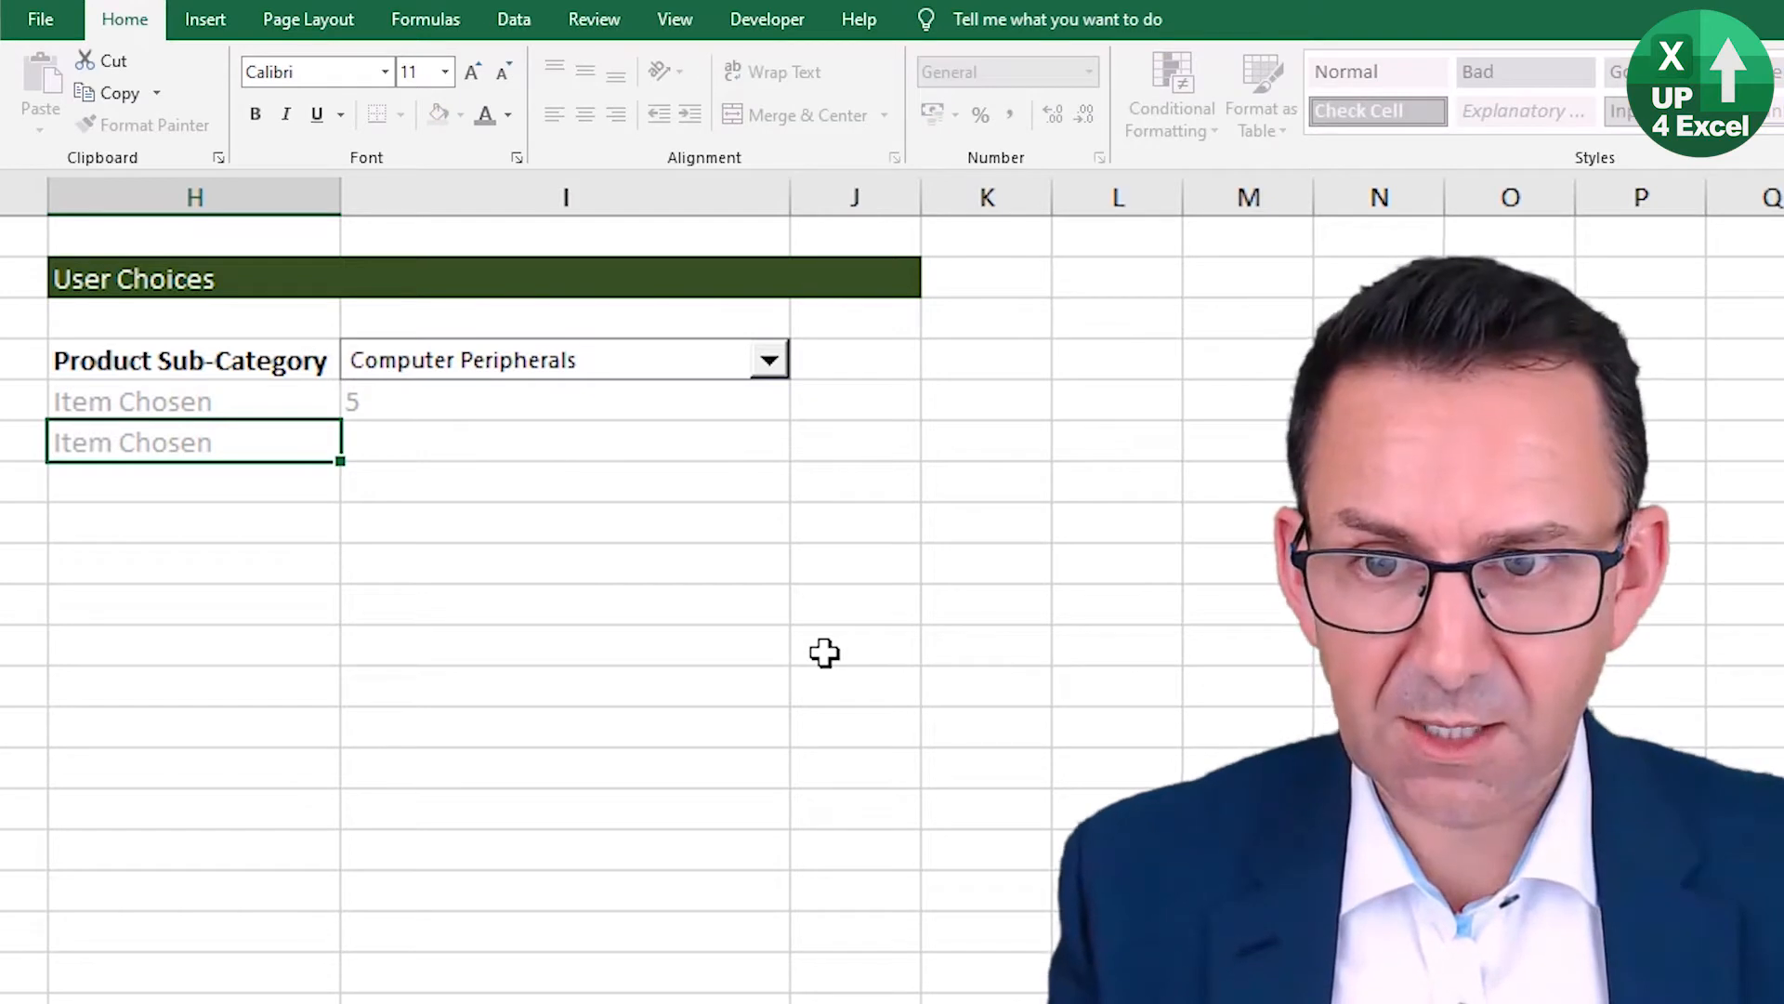
pyautogui.press('Right')
pyautogui.press('Left')
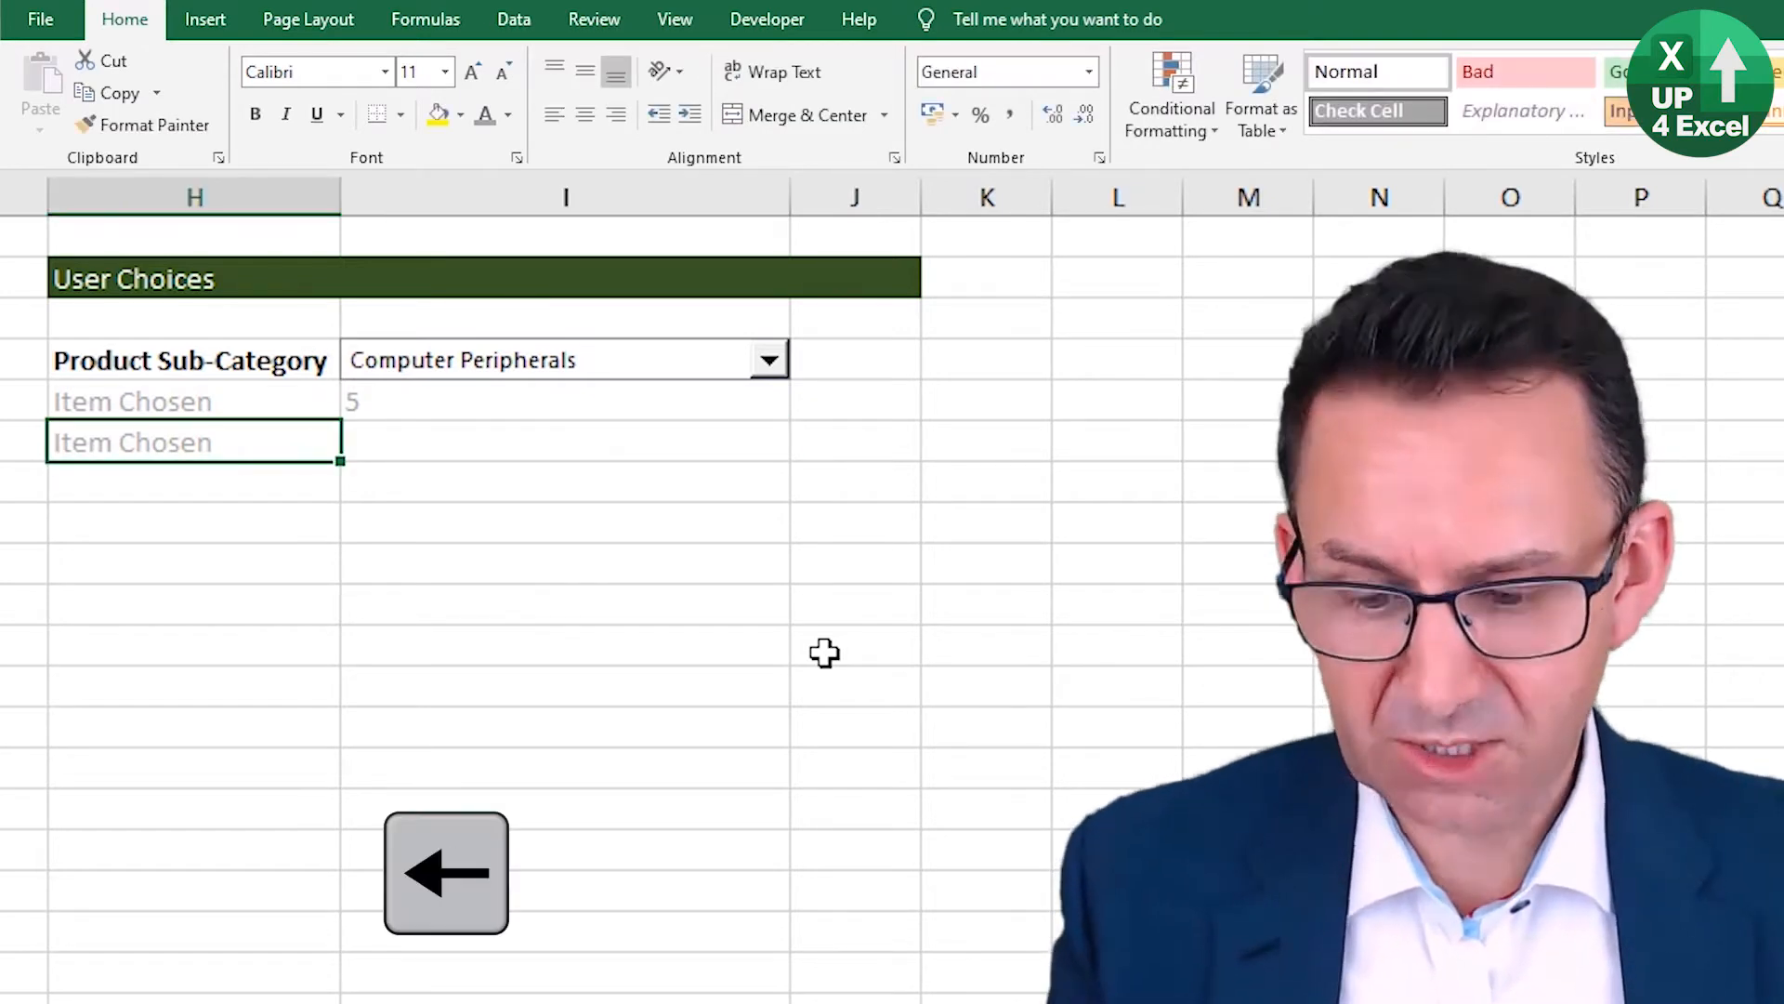
pyautogui.press('F2')
pyautogui.hotkey('ctrl', 'shift', 'Left')
pyautogui.write('tex')
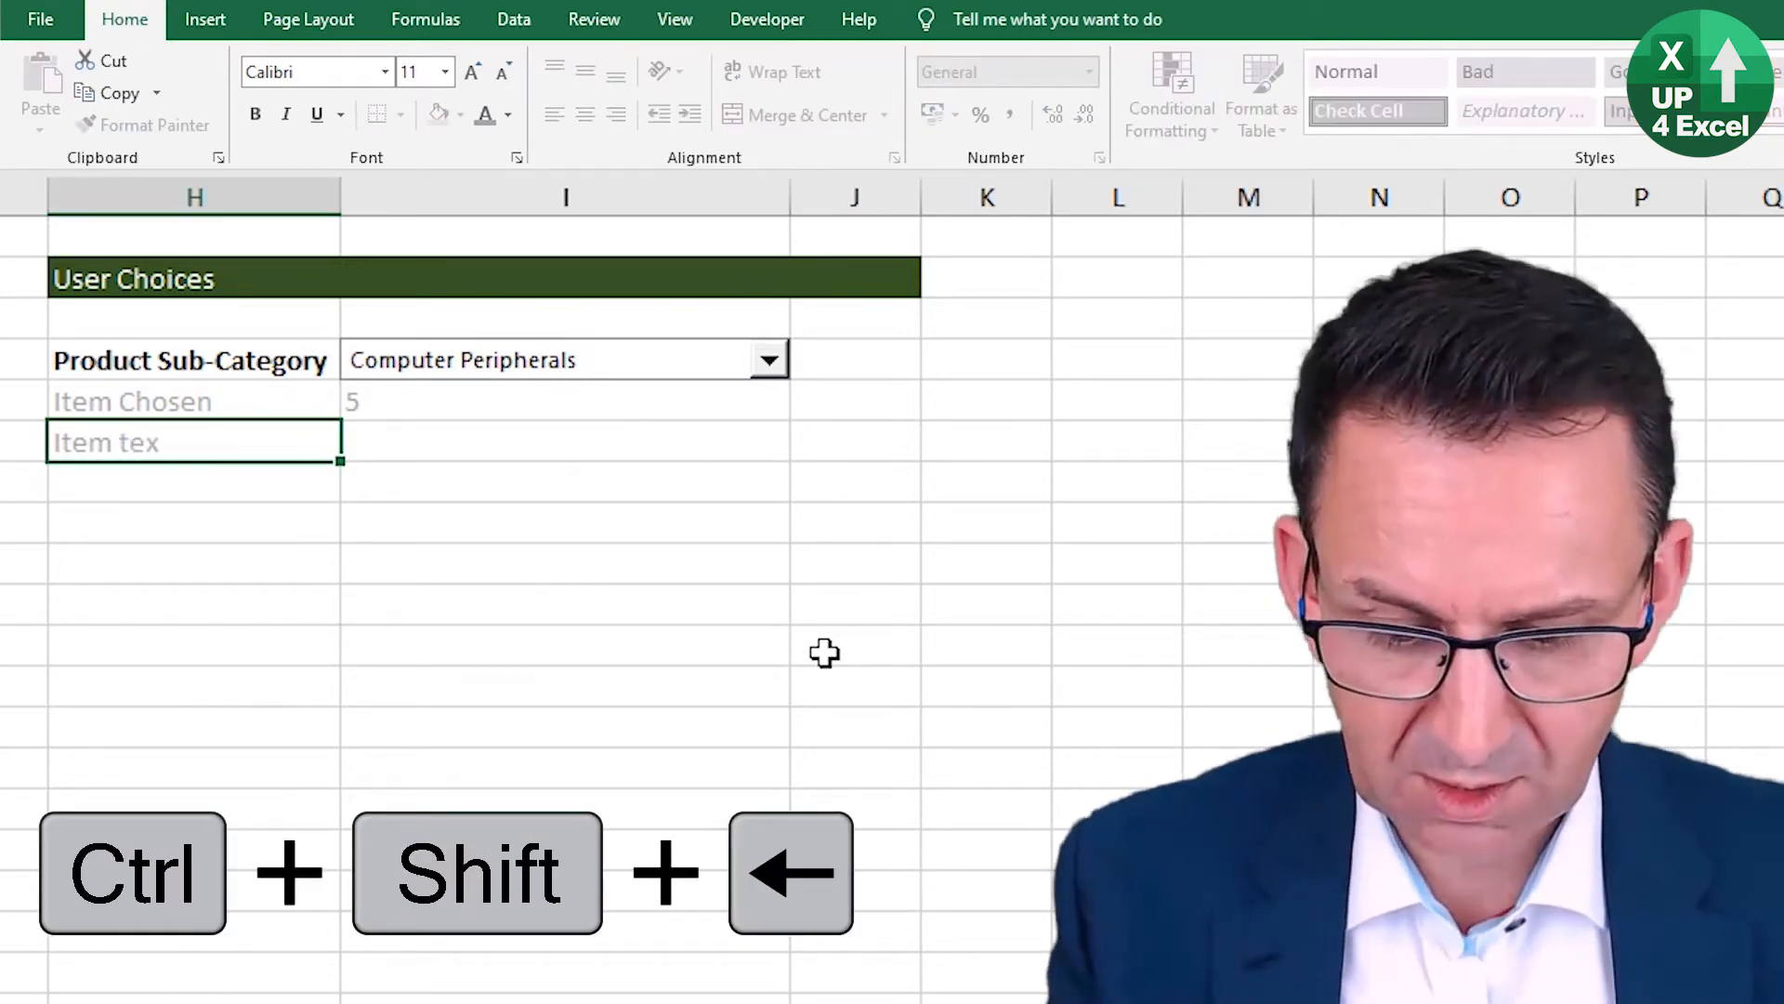
pyautogui.write('t')
pyautogui.press('Return')
pyautogui.press('Up')
pyautogui.press('Right')
pyautogui.press('Left')
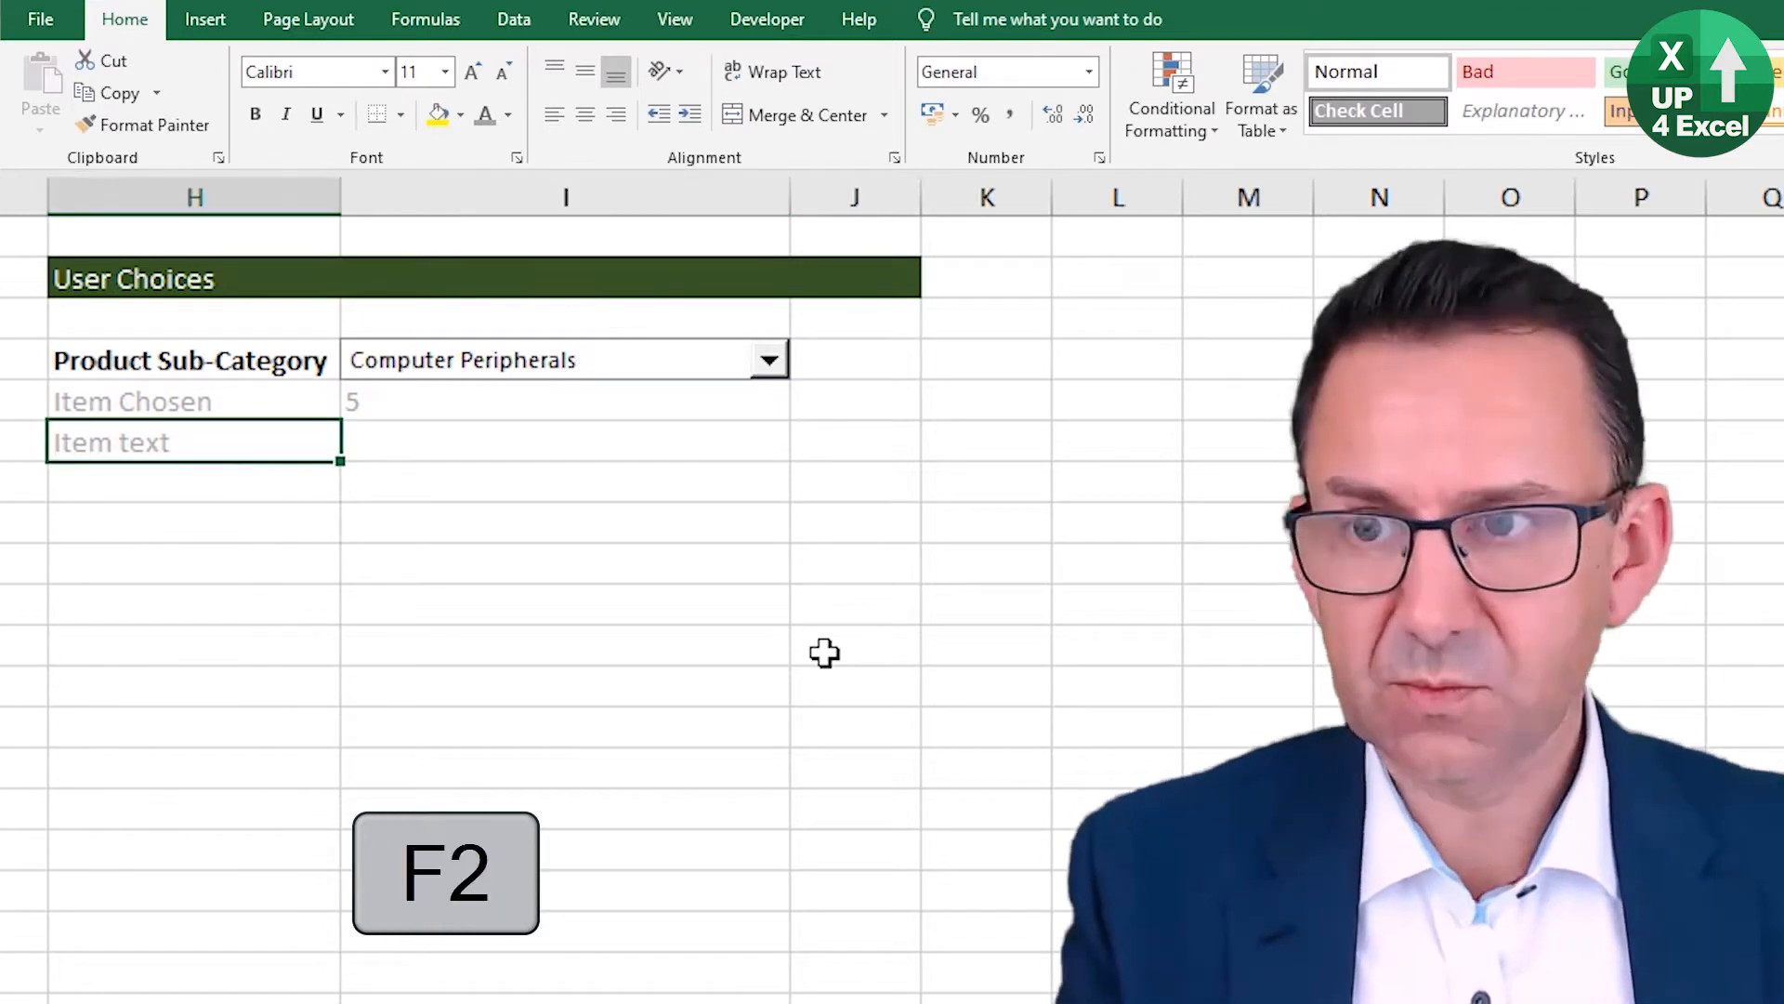
# Step: Capitalise the second word of the label in H6 so it reads "Item Text"
pyautogui.press('F2')
pyautogui.hotkey('ctrl', 'Left')
pyautogui.press('Delete')
pyautogui.write('T')
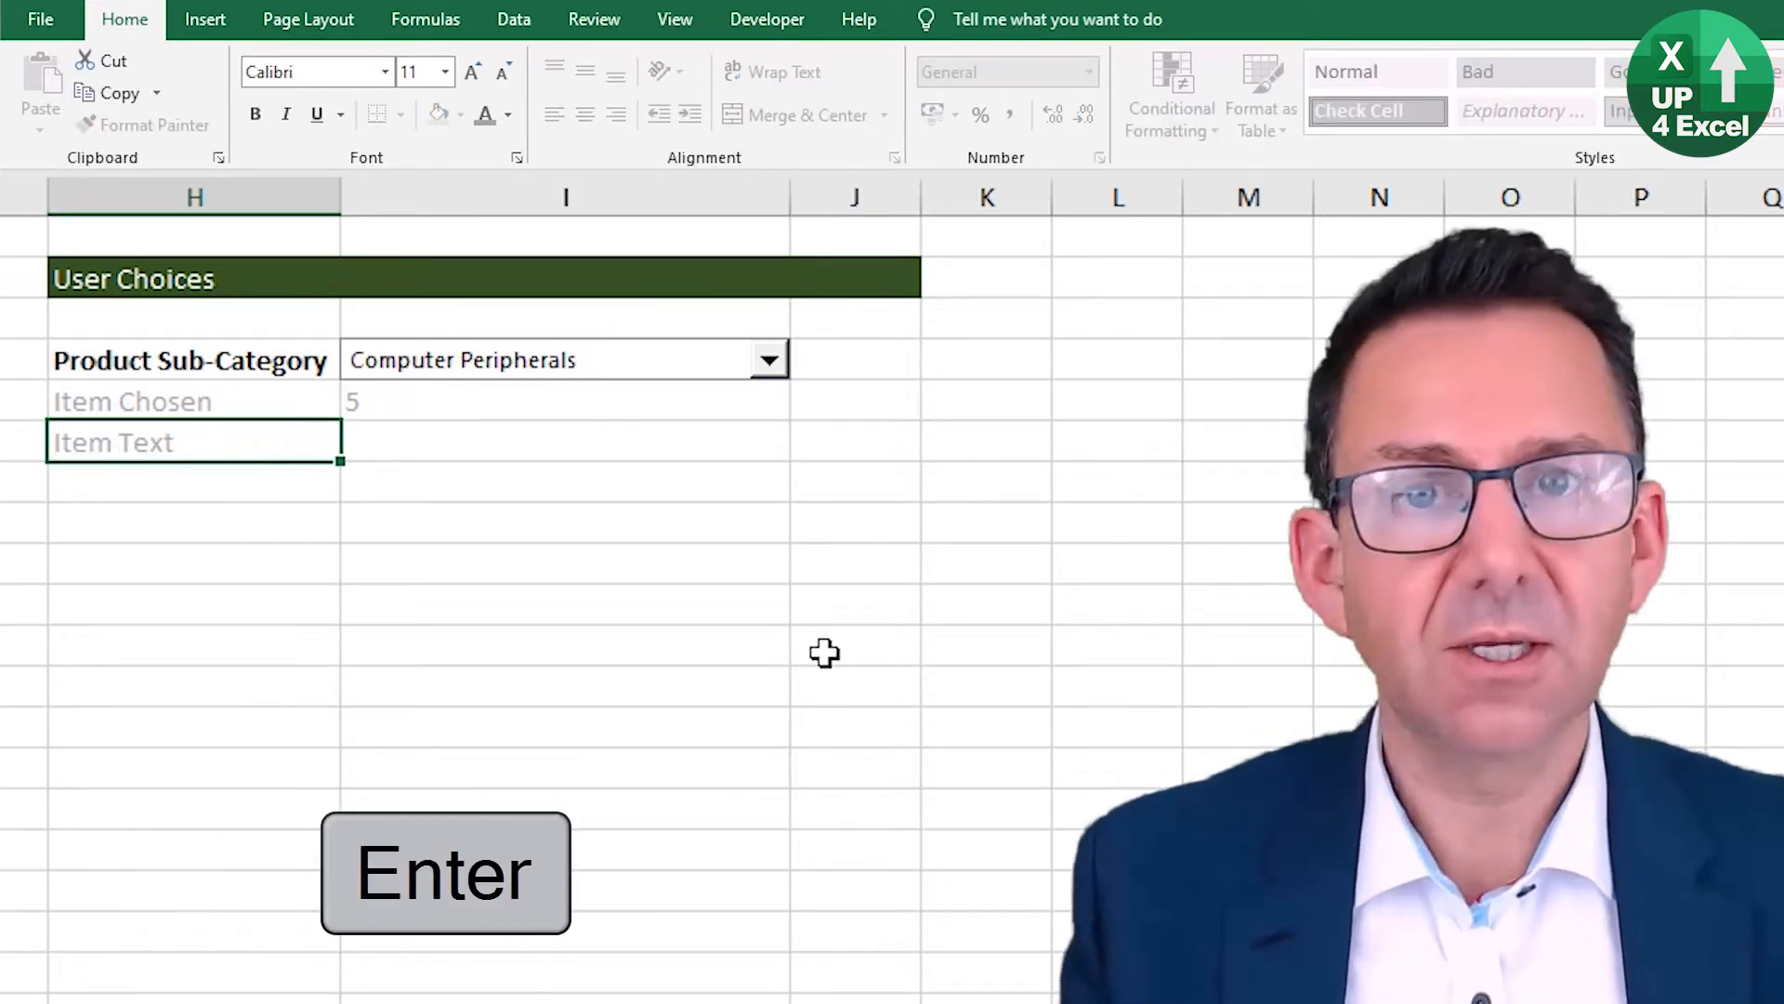
pyautogui.press('Return')
pyautogui.press('Up')
pyautogui.press('Right')
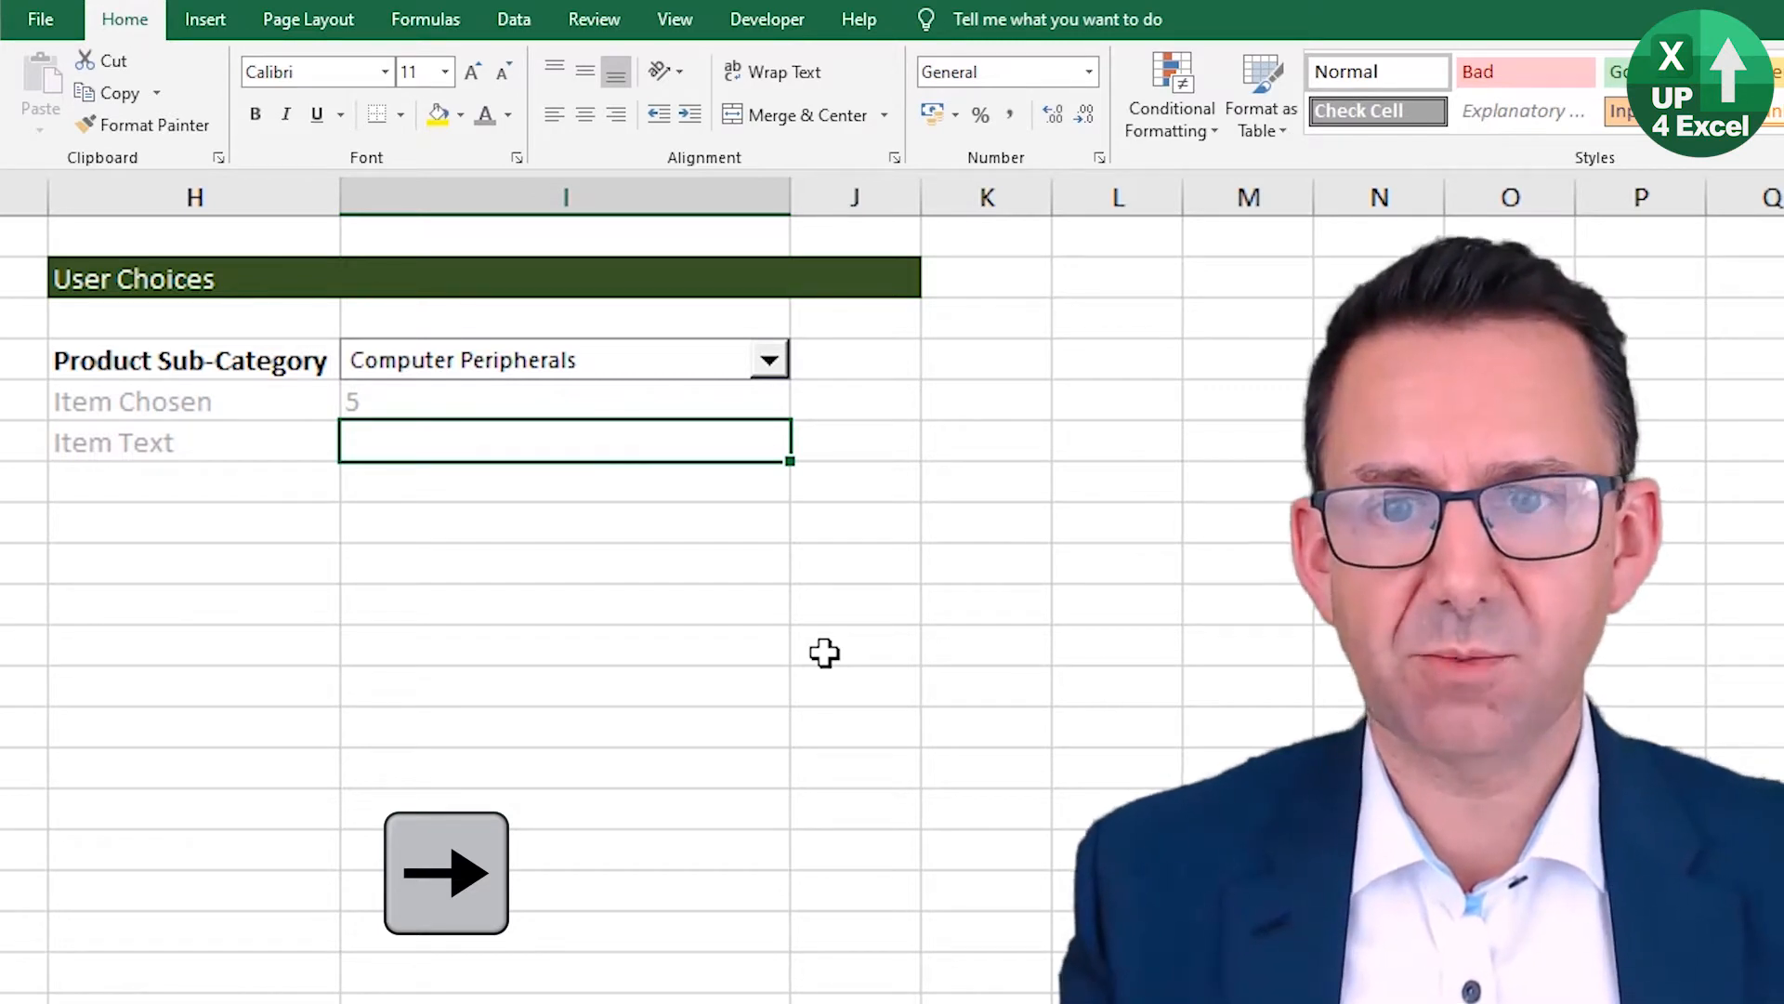
# Step: Choose "Envelopes" from the Product Sub-Category drop-down and check the item number in linked cell I5
pyautogui.click(769, 359)
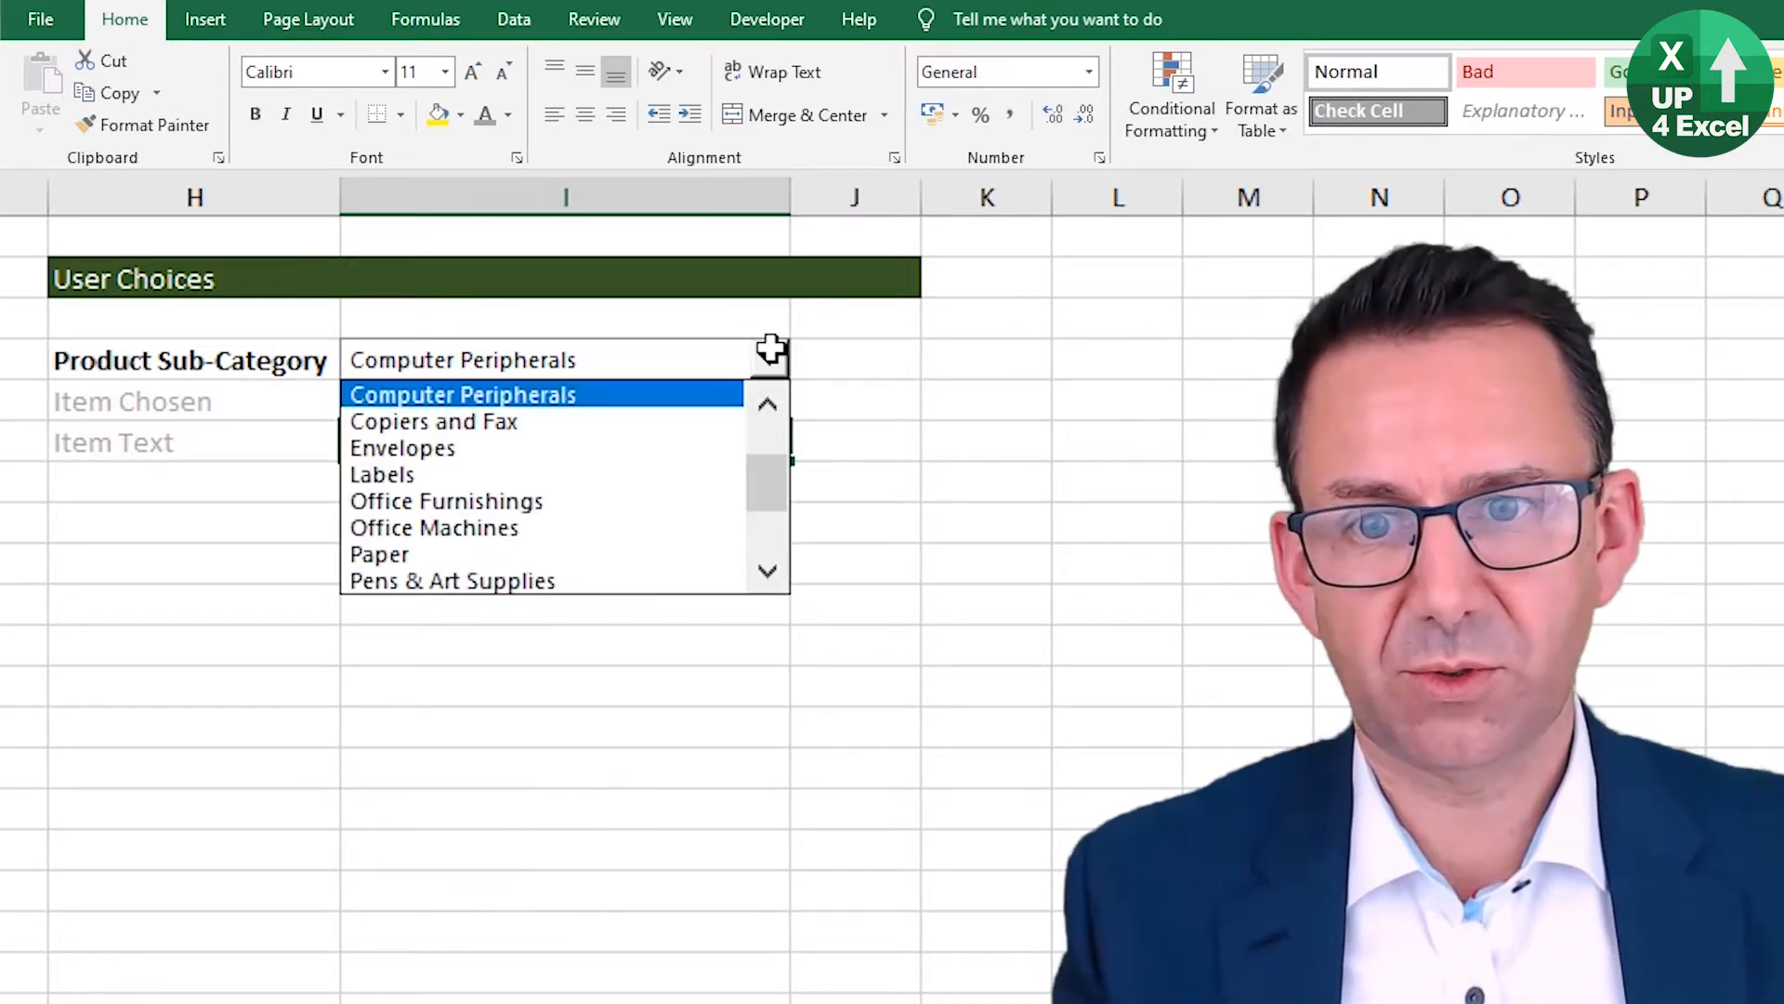
pyautogui.click(586, 451)
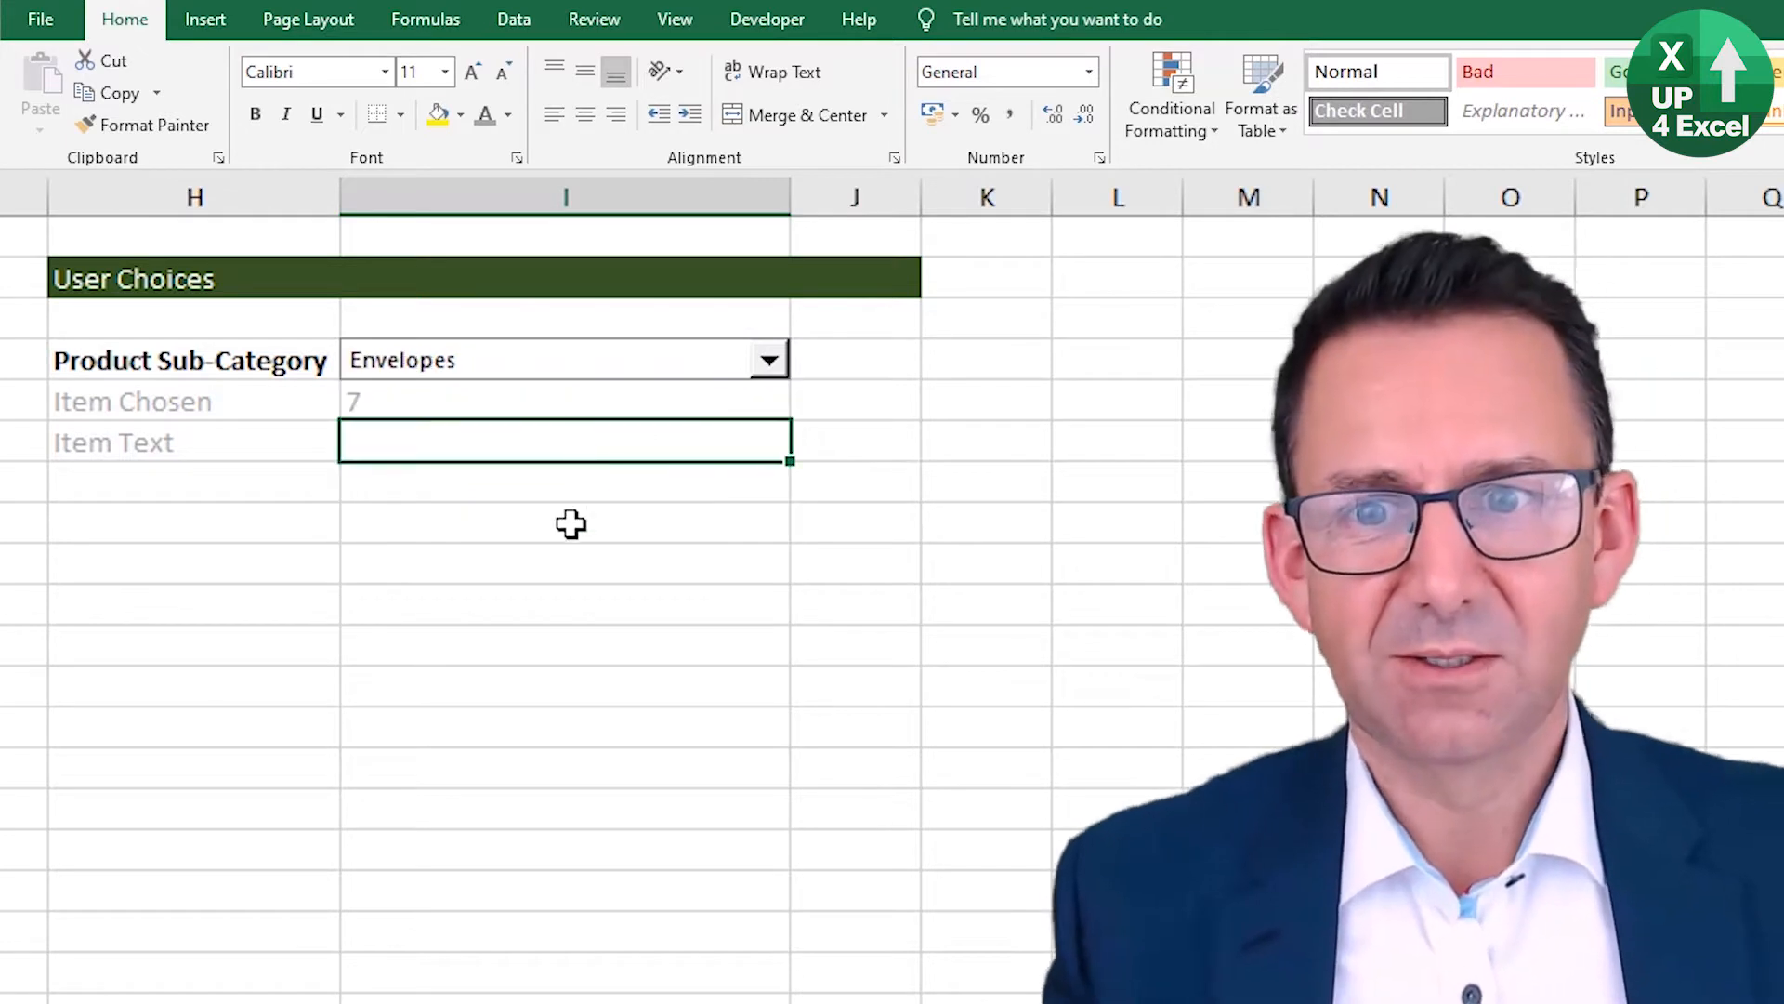
pyautogui.click(378, 400)
# Step: Enter the formula =OFFSET(C4,I5,0) in I6 to return the chosen sub-category's name
pyautogui.click(378, 441)
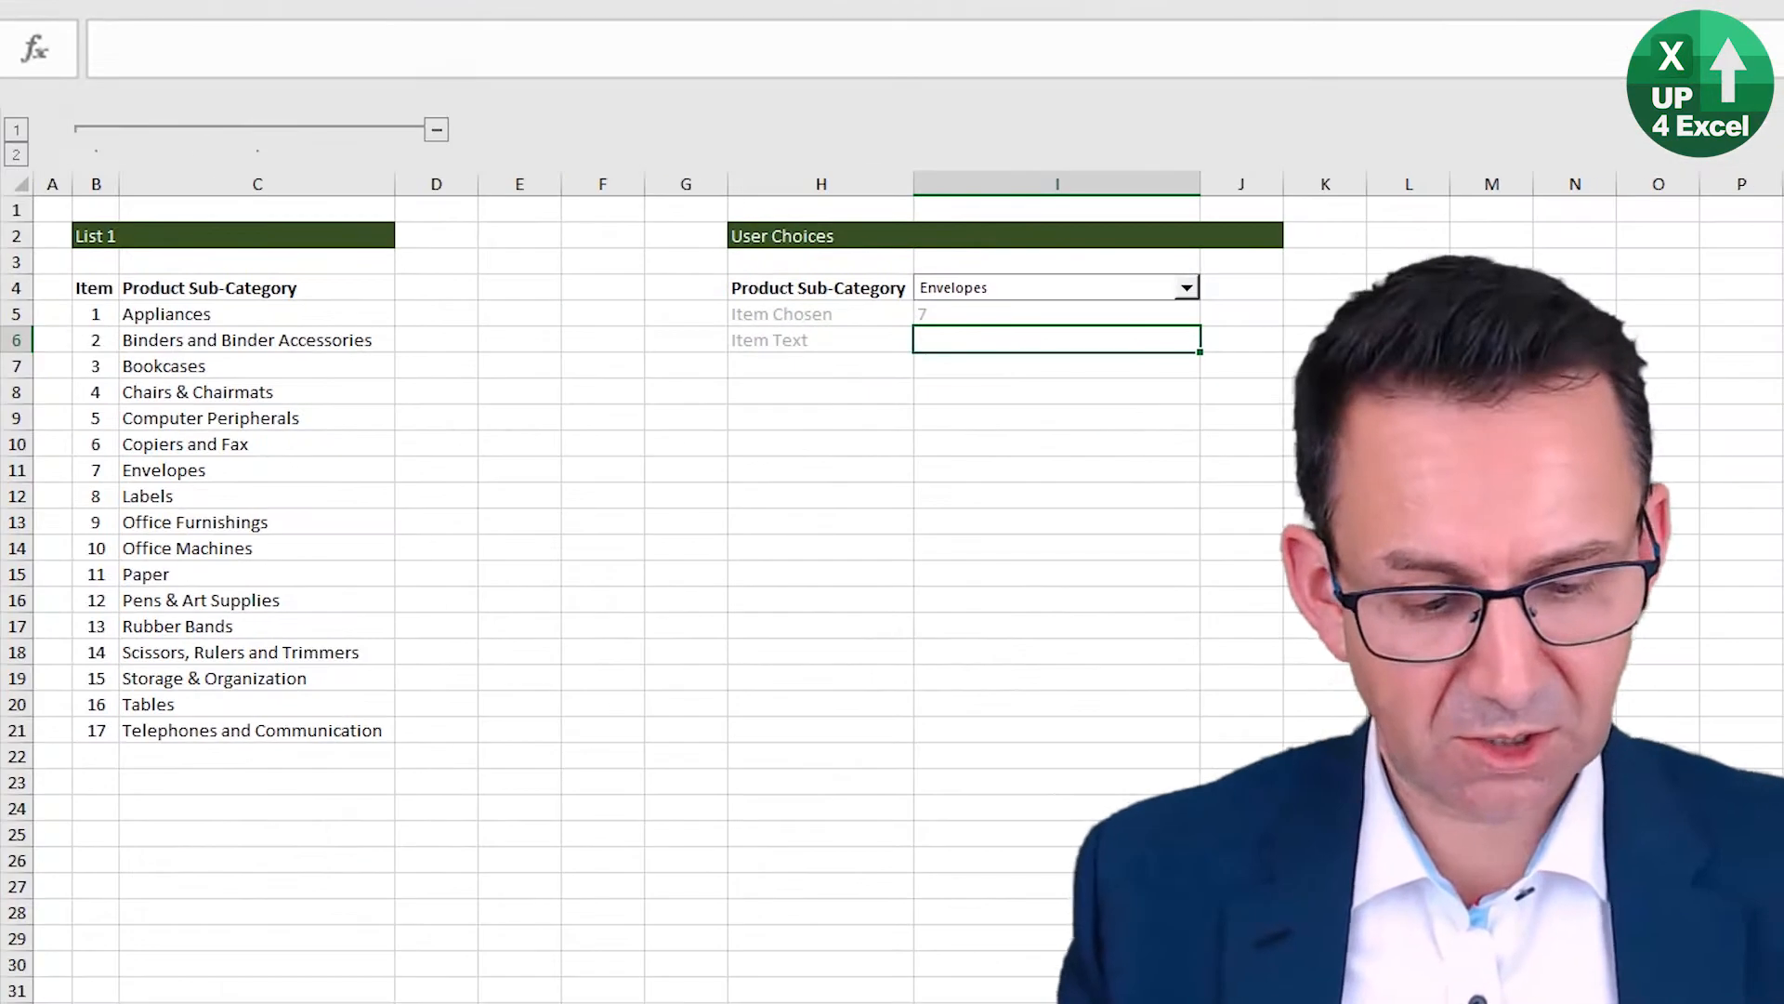
pyautogui.write('=offset(')
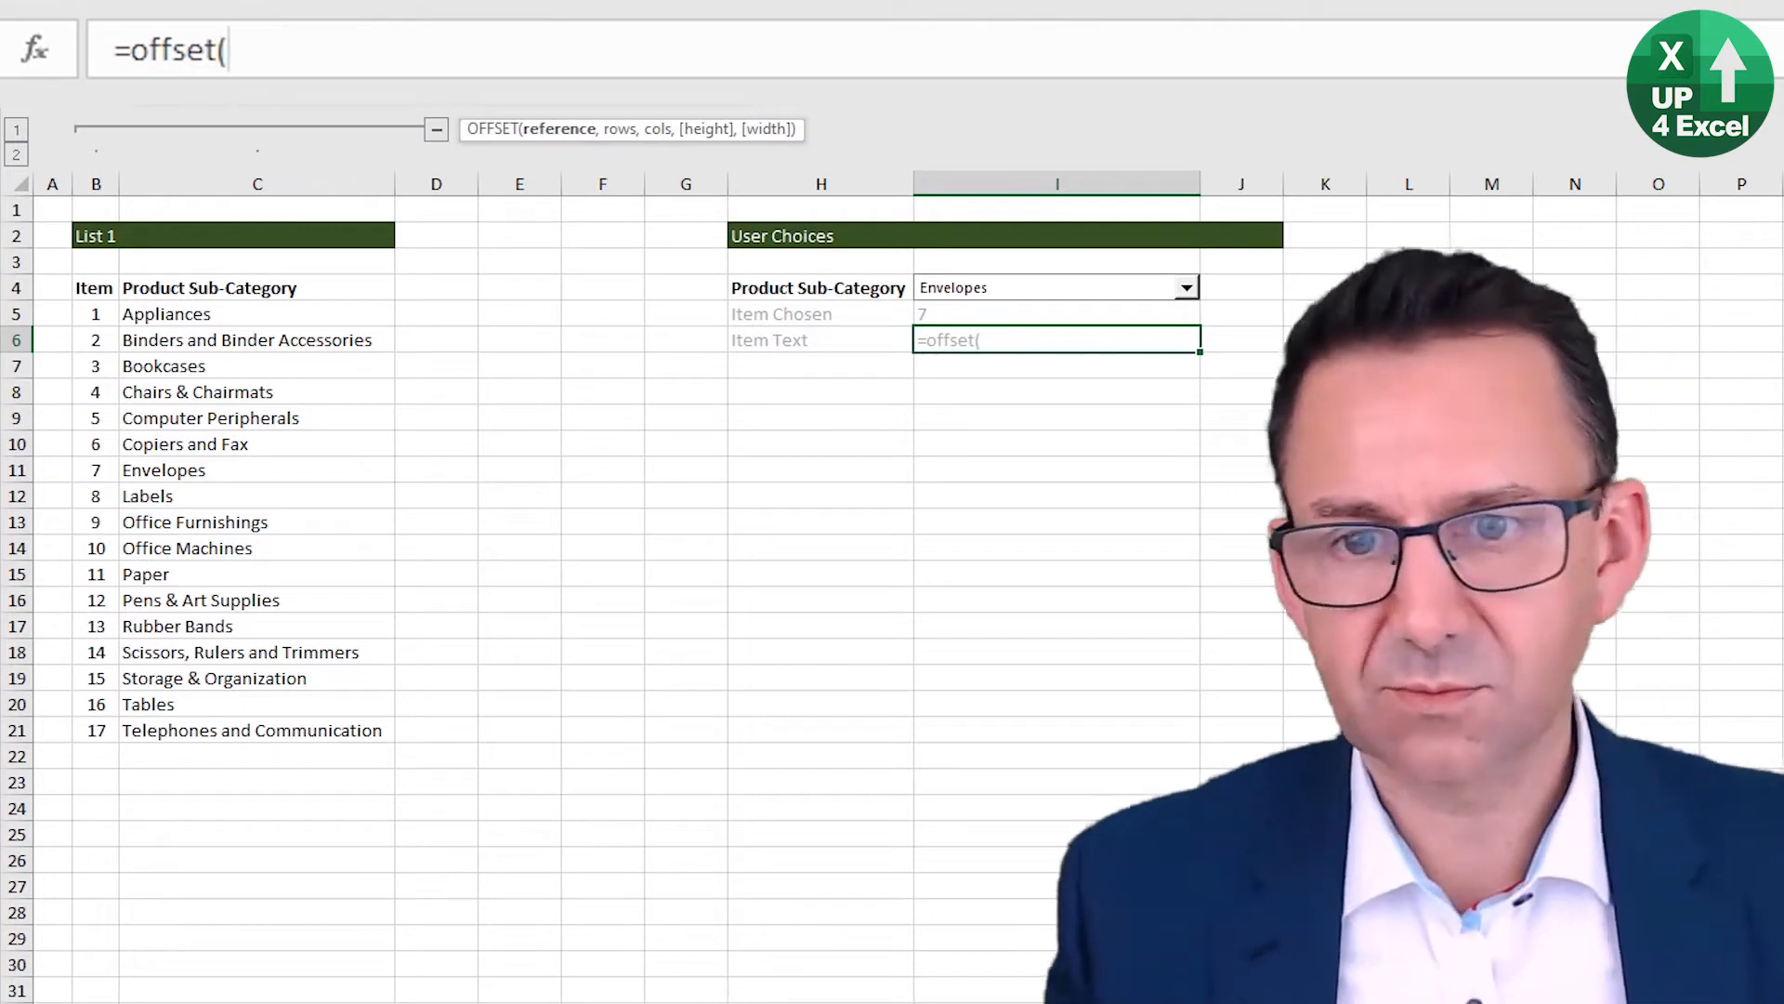
pyautogui.click(146, 293)
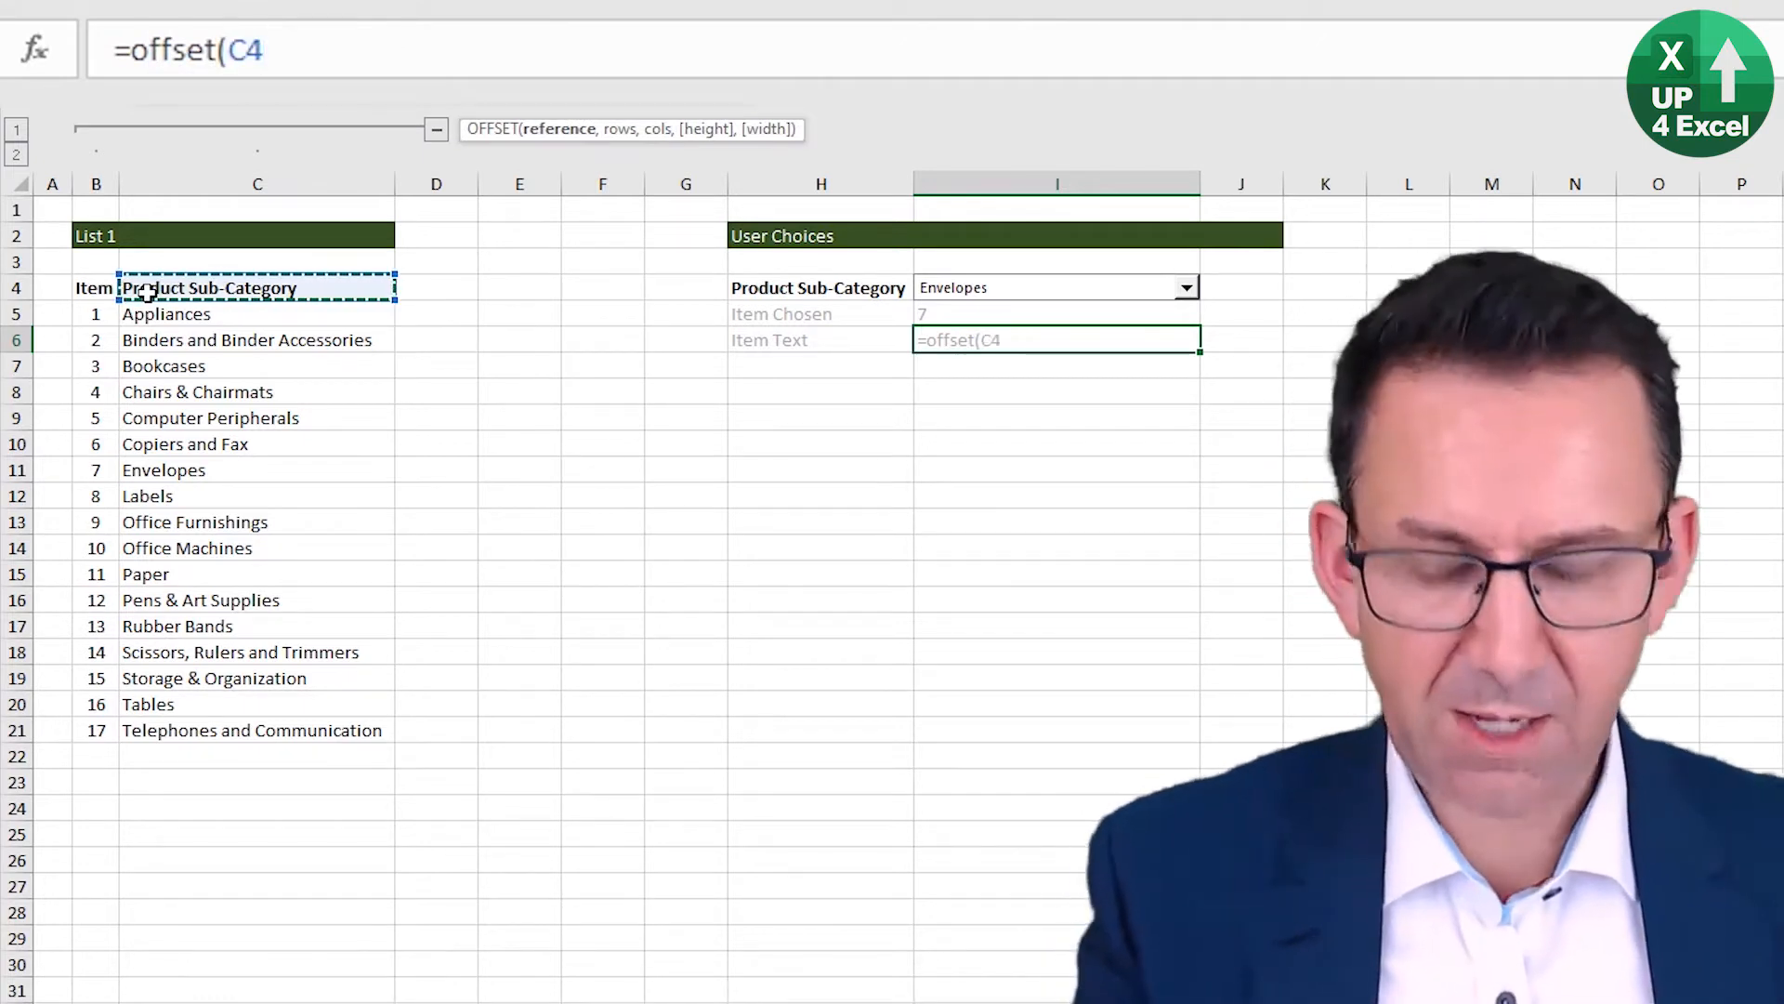
pyautogui.write(',')
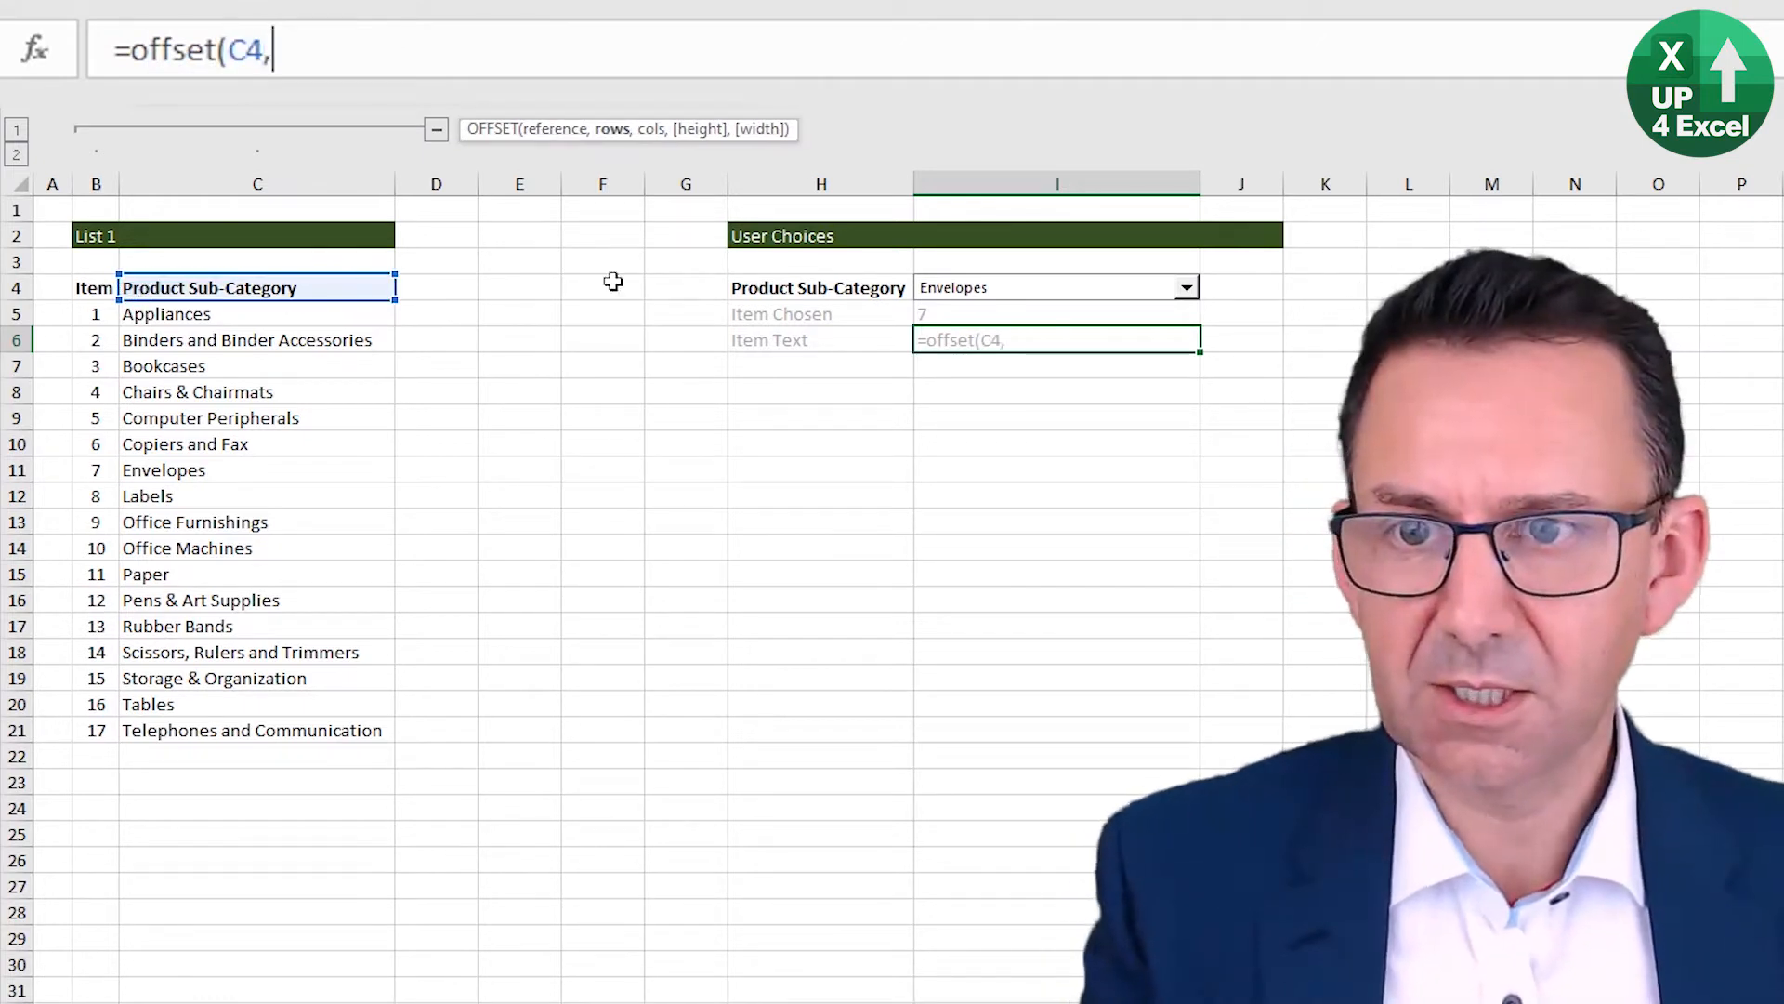
pyautogui.click(942, 309)
pyautogui.write(')')
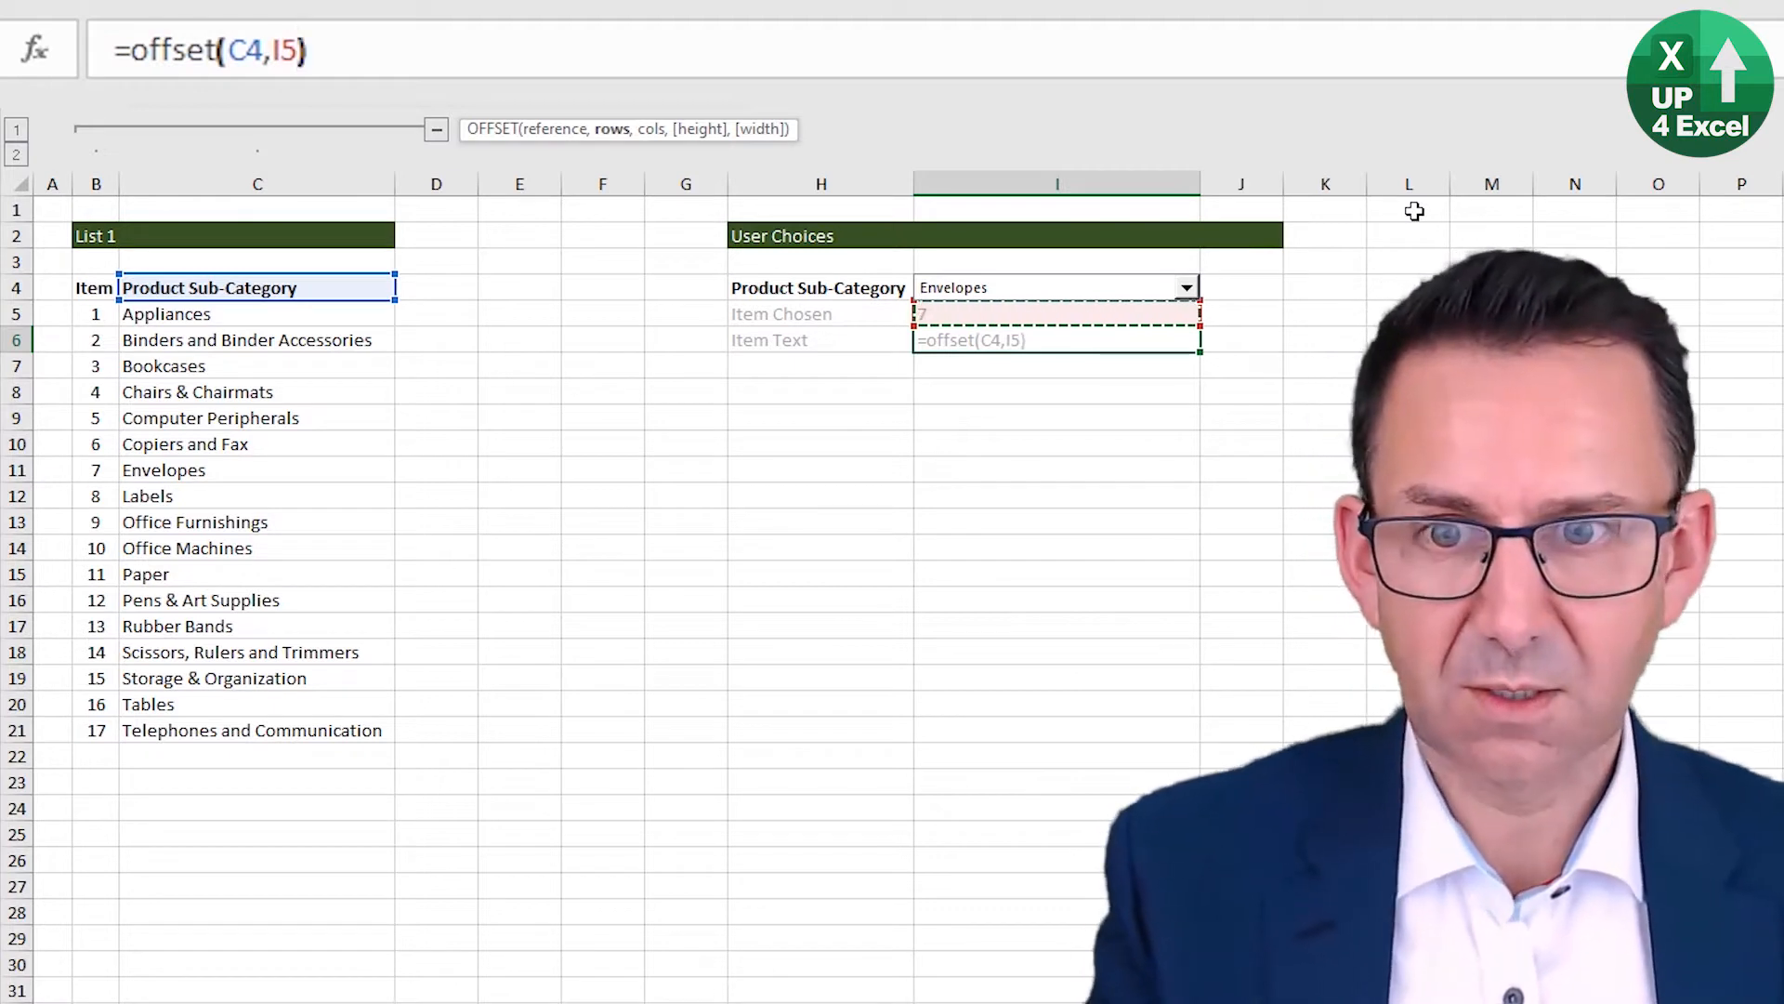
pyautogui.press('Return')
pyautogui.press('Return')
pyautogui.press('Left')
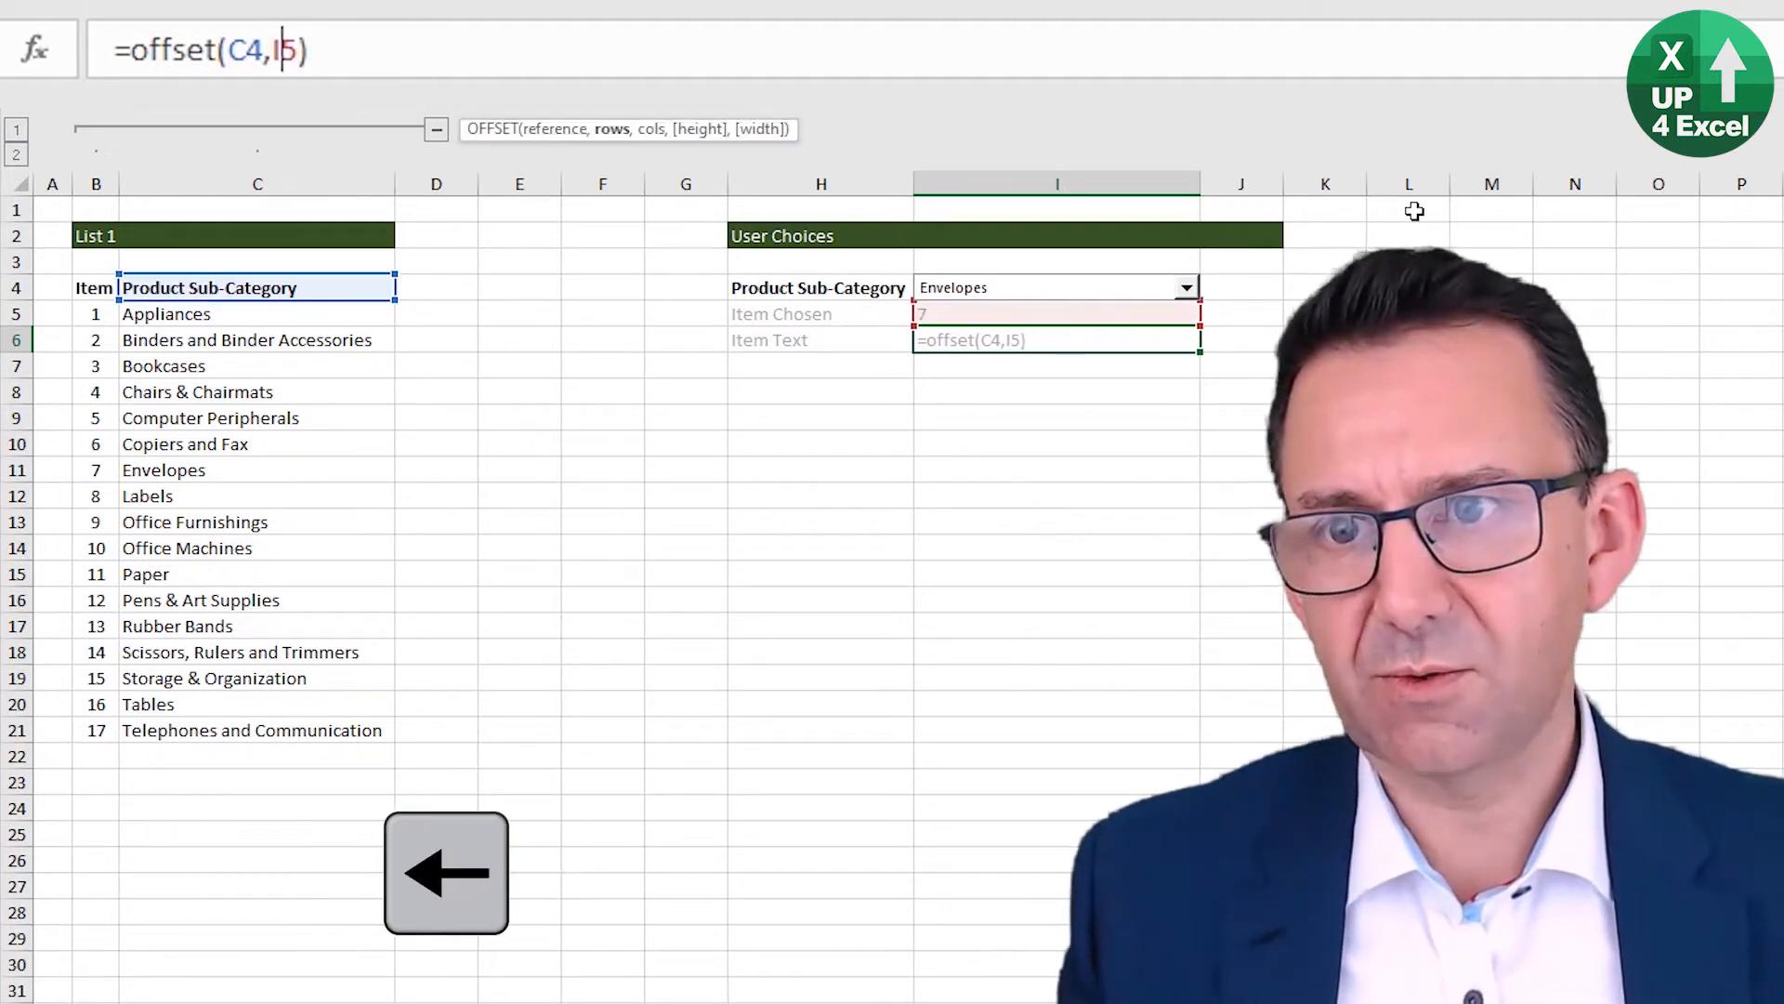
pyautogui.press('Right')
pyautogui.write(',0')
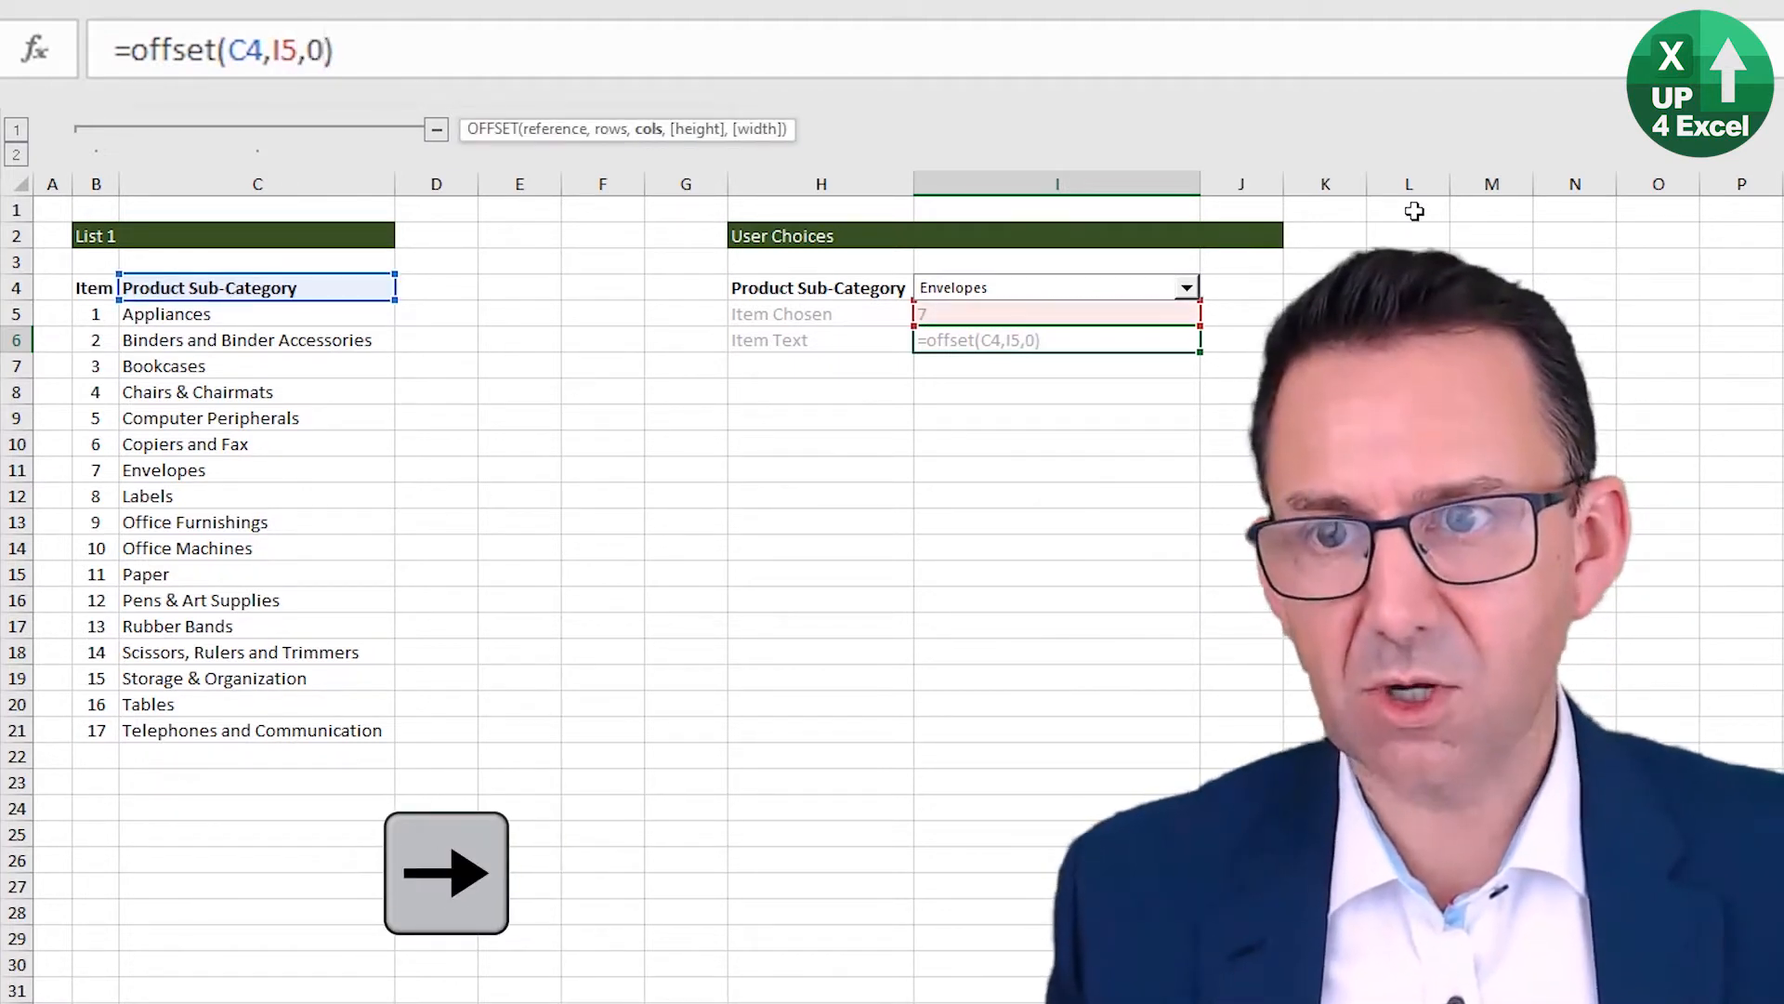
pyautogui.press('Return')
pyautogui.press('Up')
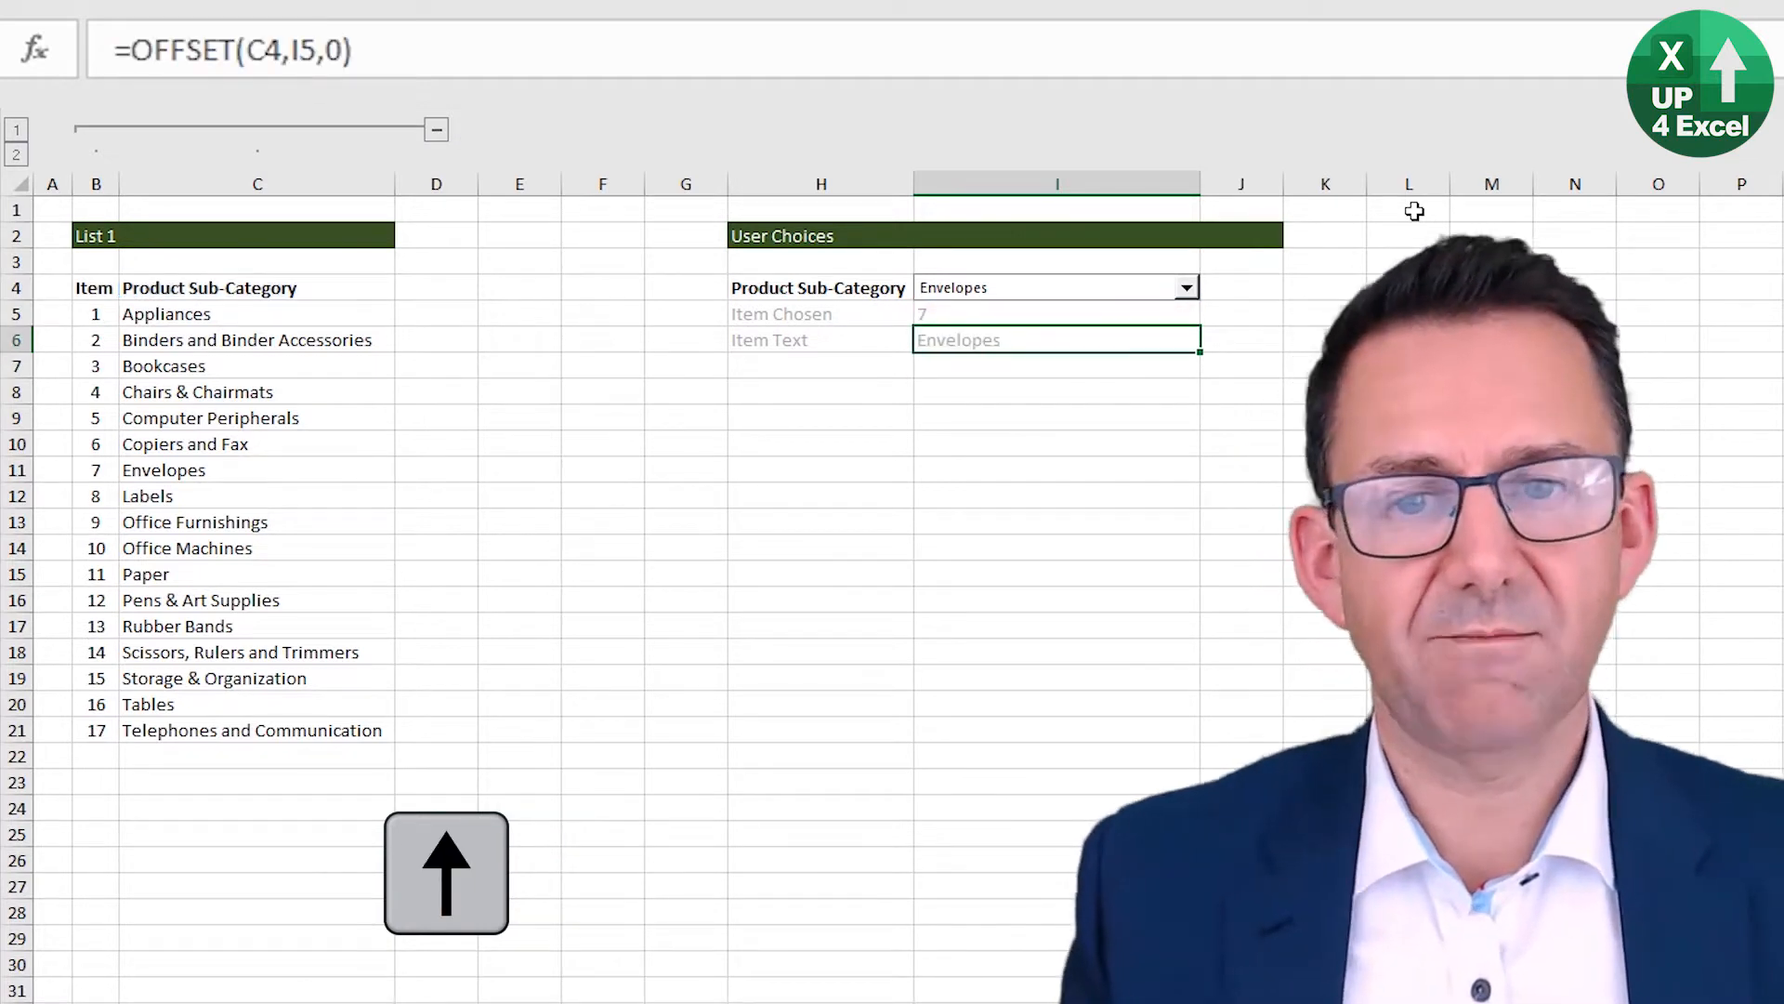
# Step: Choose "Pens & Art Supplies" from the Product Sub-Category drop-down to test the Item Text formula
pyautogui.click(1138, 293)
pyautogui.click(1068, 394)
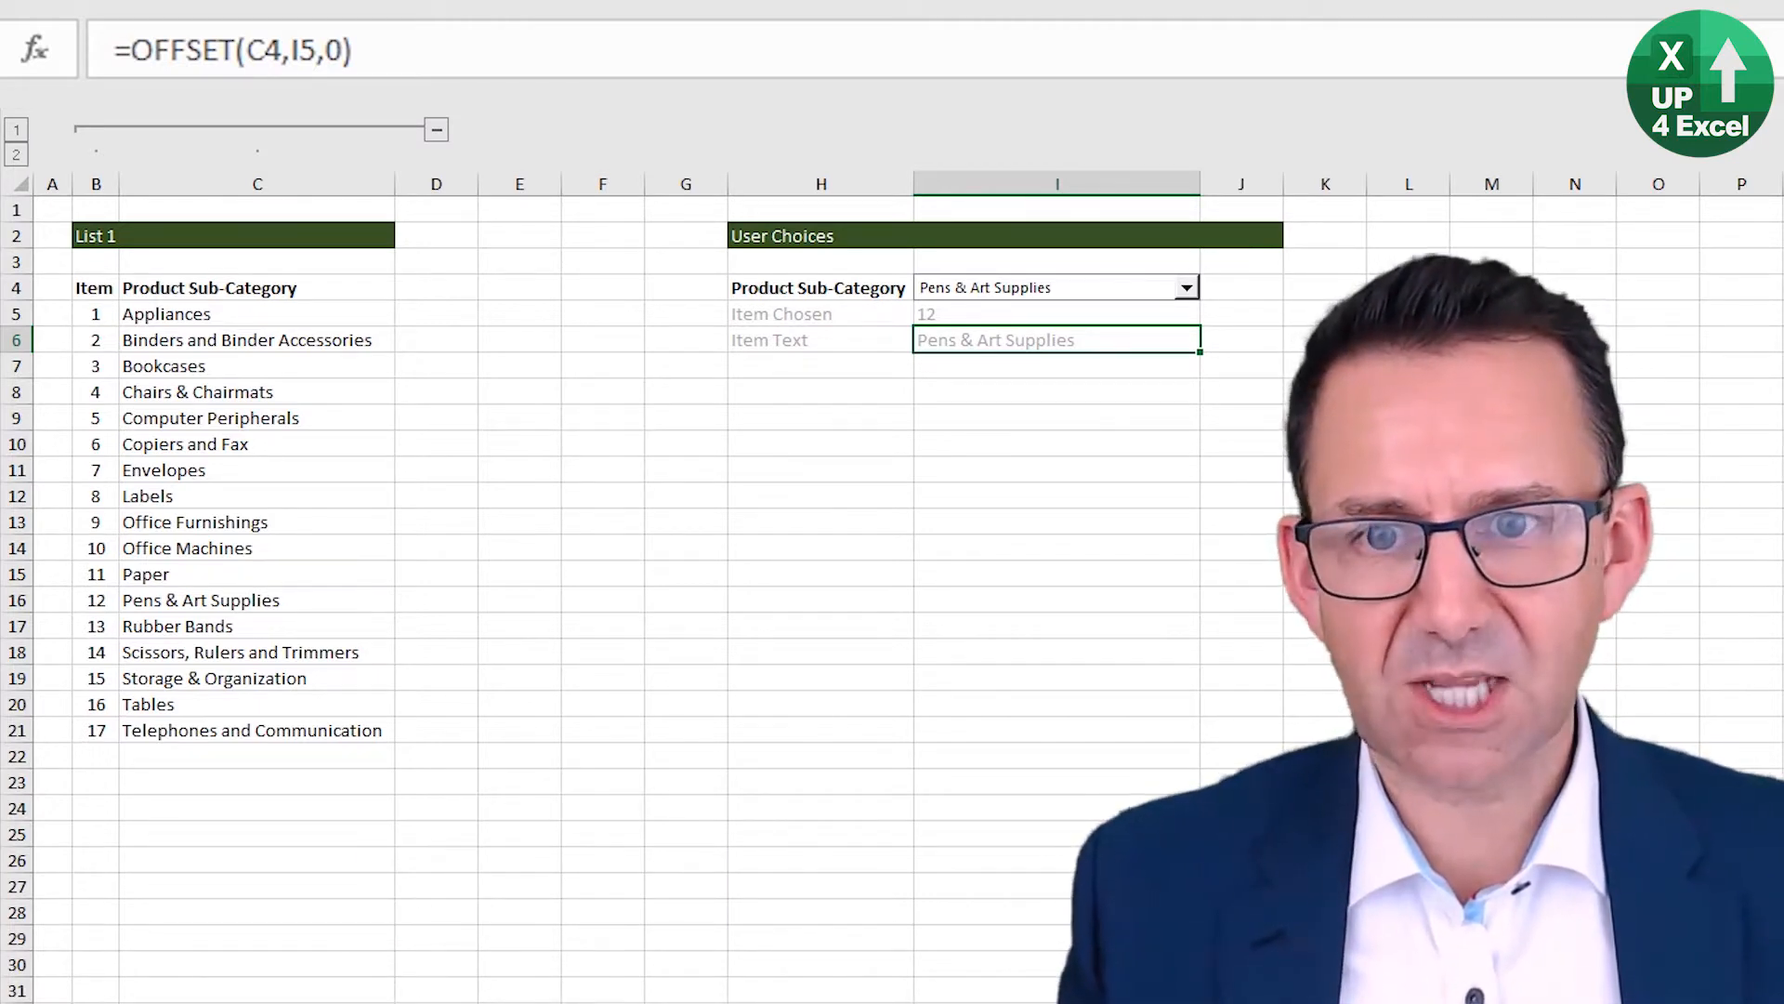
# Step: Examine the INDEX and MATCH formula in the Product Sub-Category Choice cell I6 on the finished dashboard sheet, and return to the working sheet
pyautogui.hotkey('ctrl', 'pagedown')
pyautogui.click(780, 336)
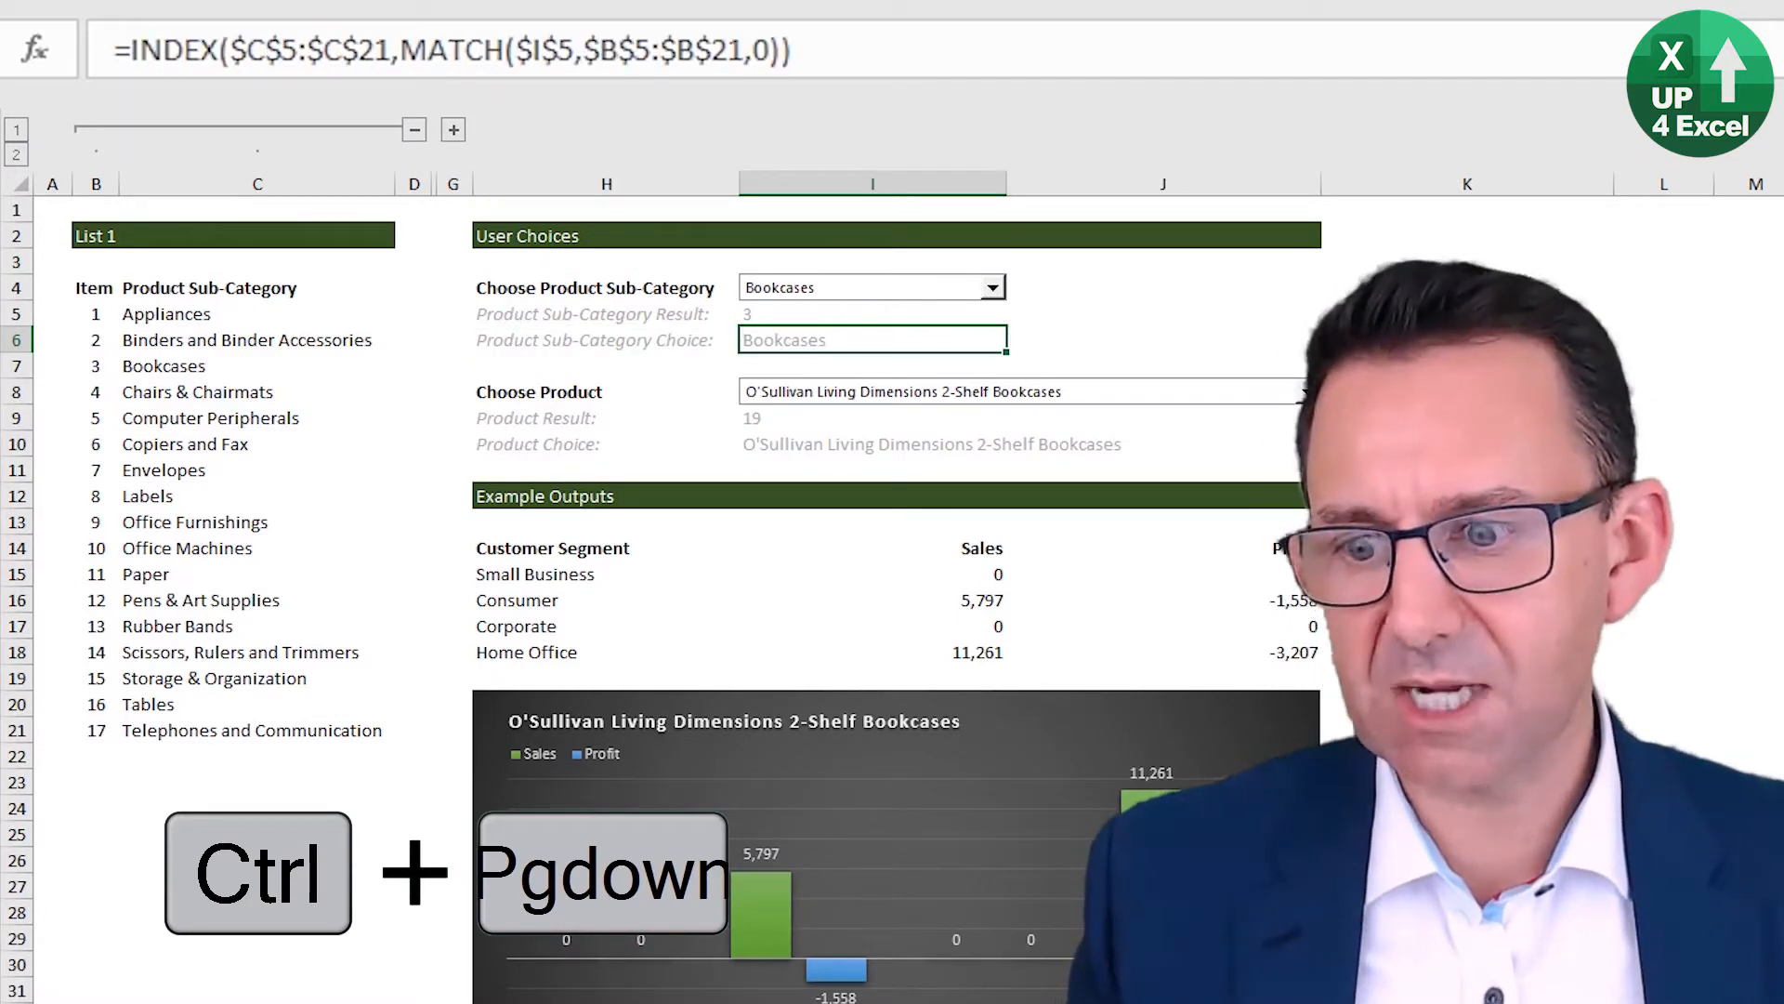
pyautogui.hotkey('ctrl', 'pagedown')
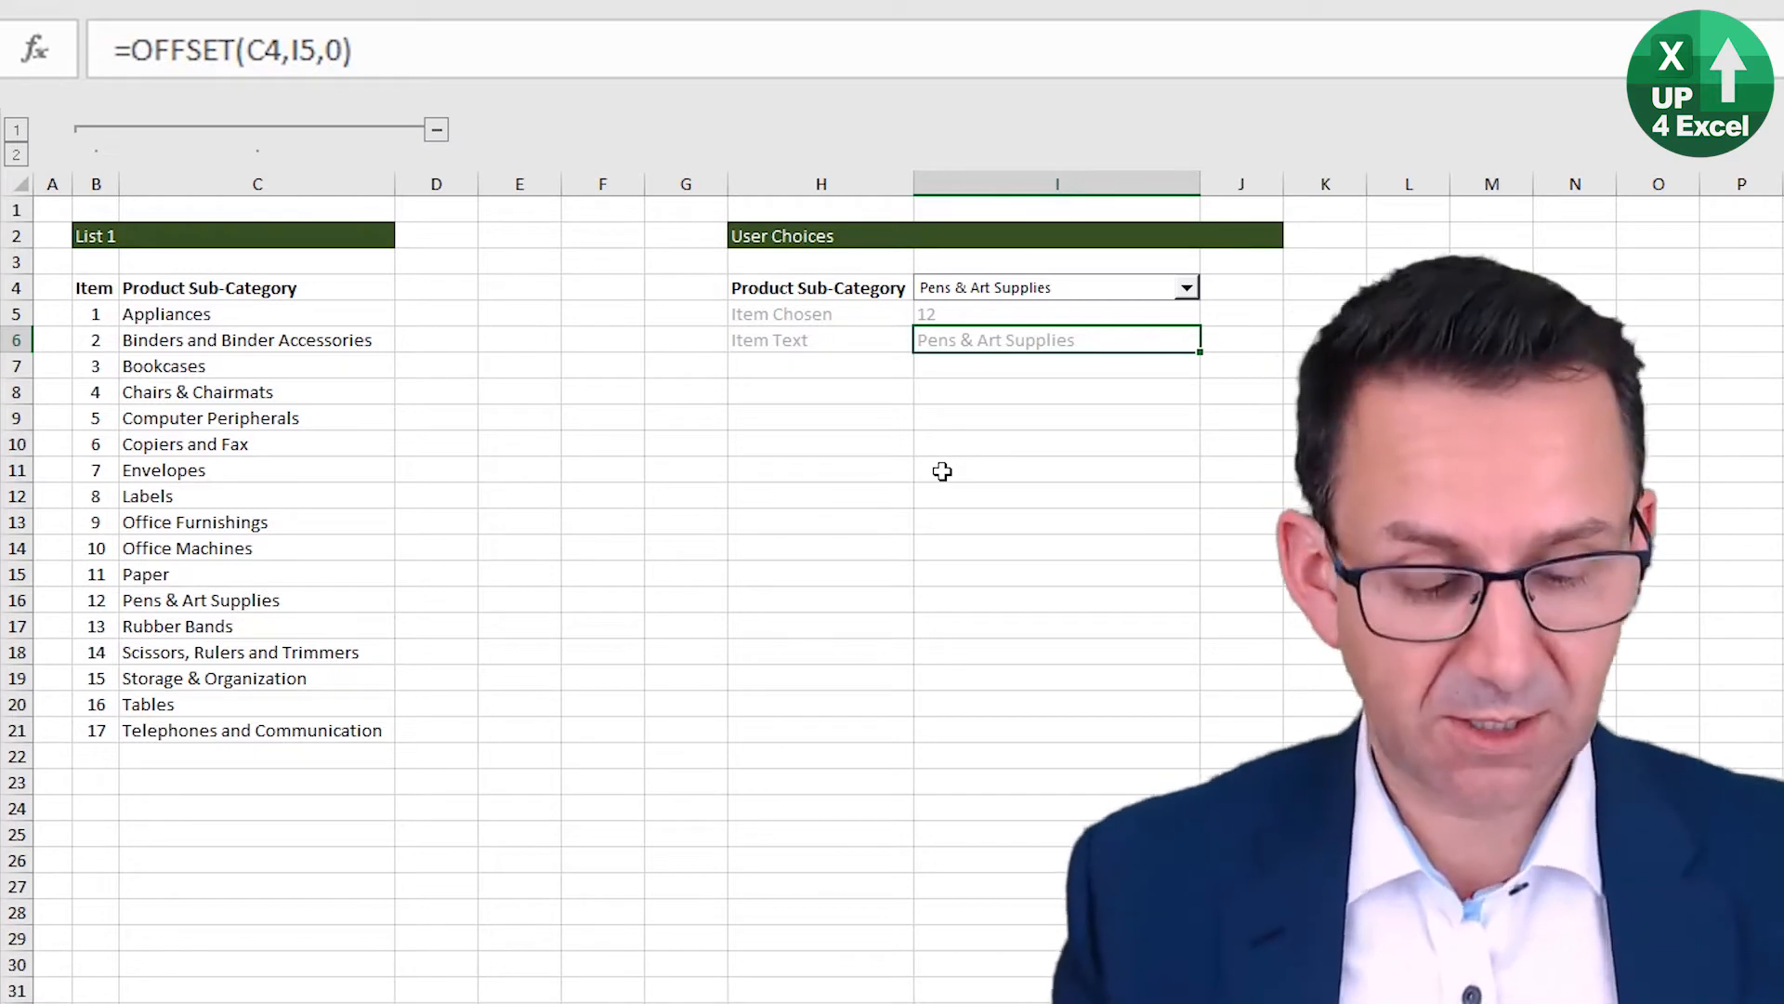
# Step: Replace the Item Text formula in I6 with an INDEX formula using the absolute column $C:$C as its array
pyautogui.write('=')
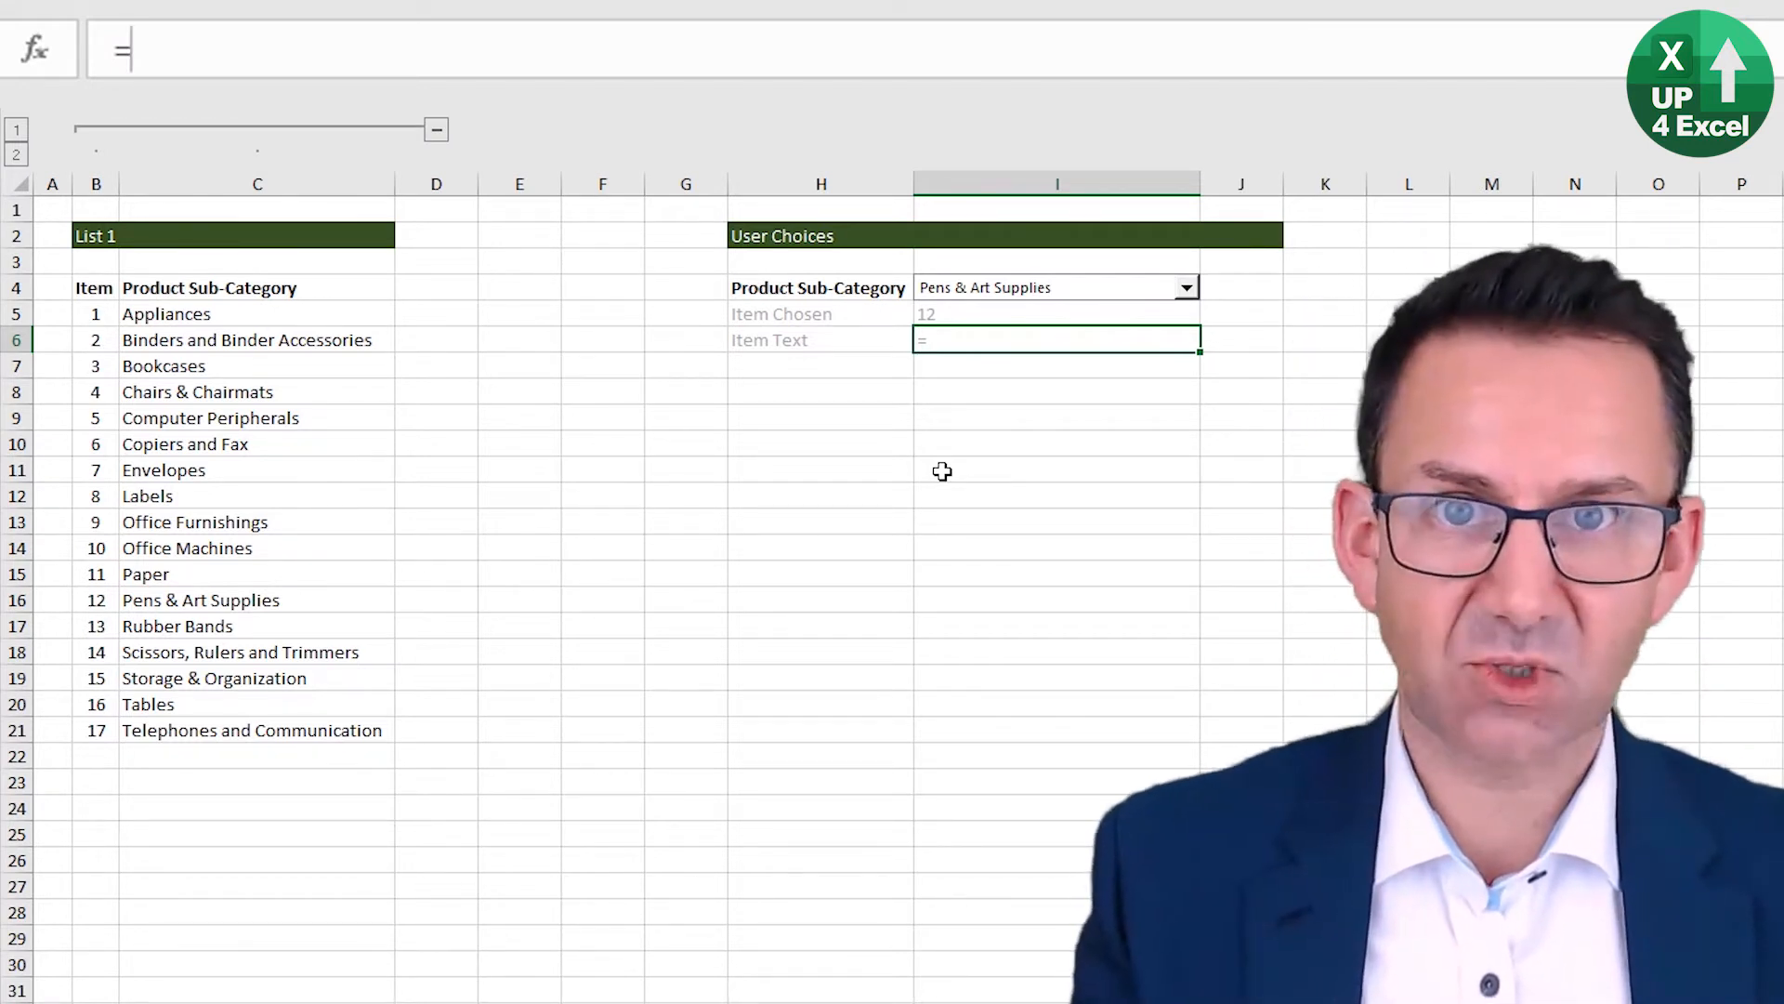
pyautogui.write('index(')
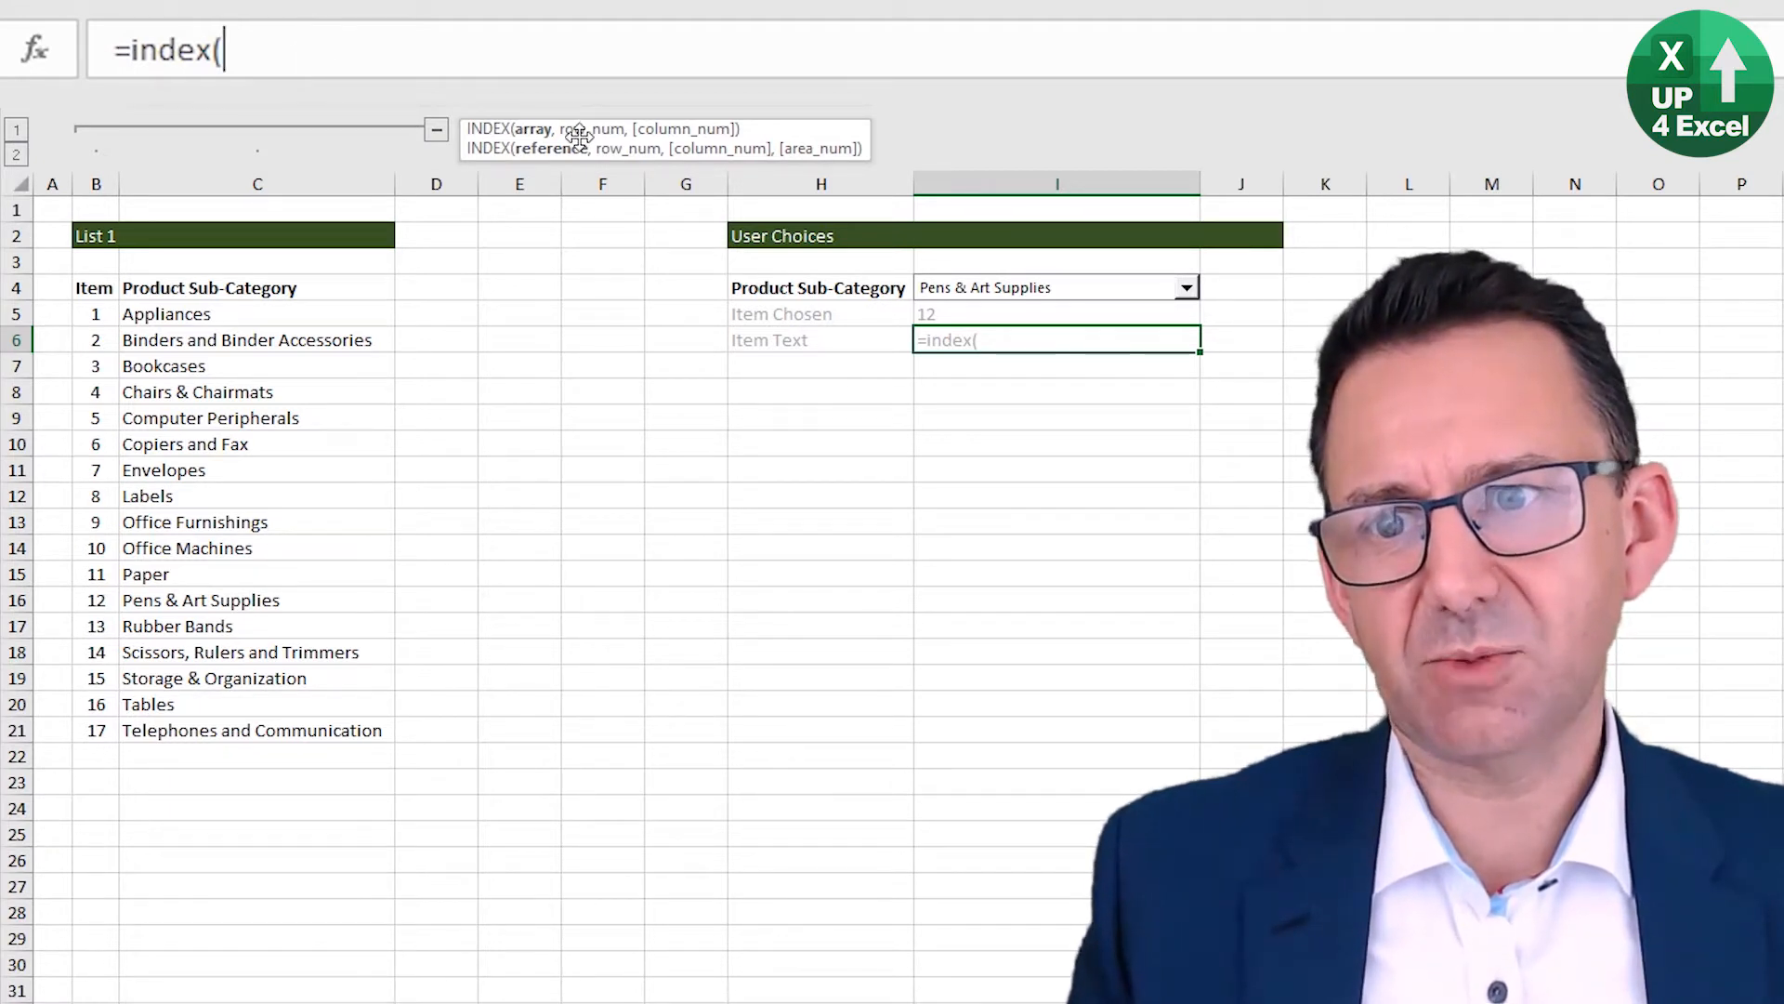
pyautogui.click(341, 174)
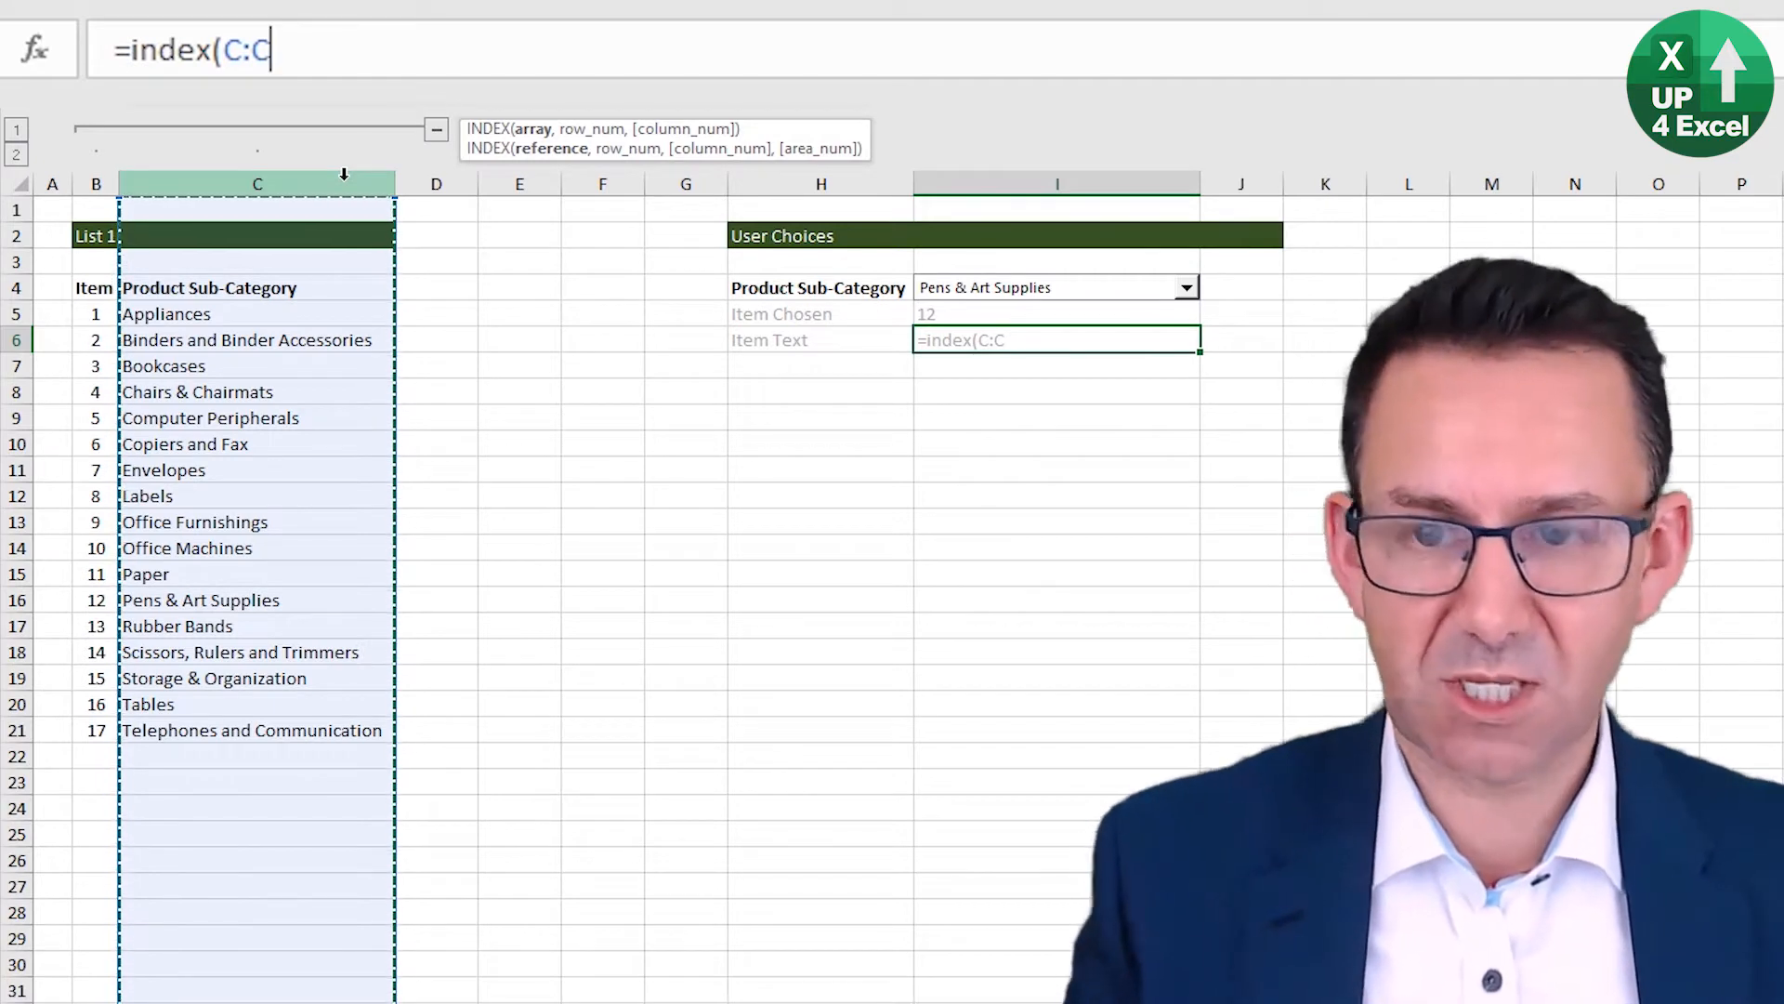
pyautogui.press('F4')
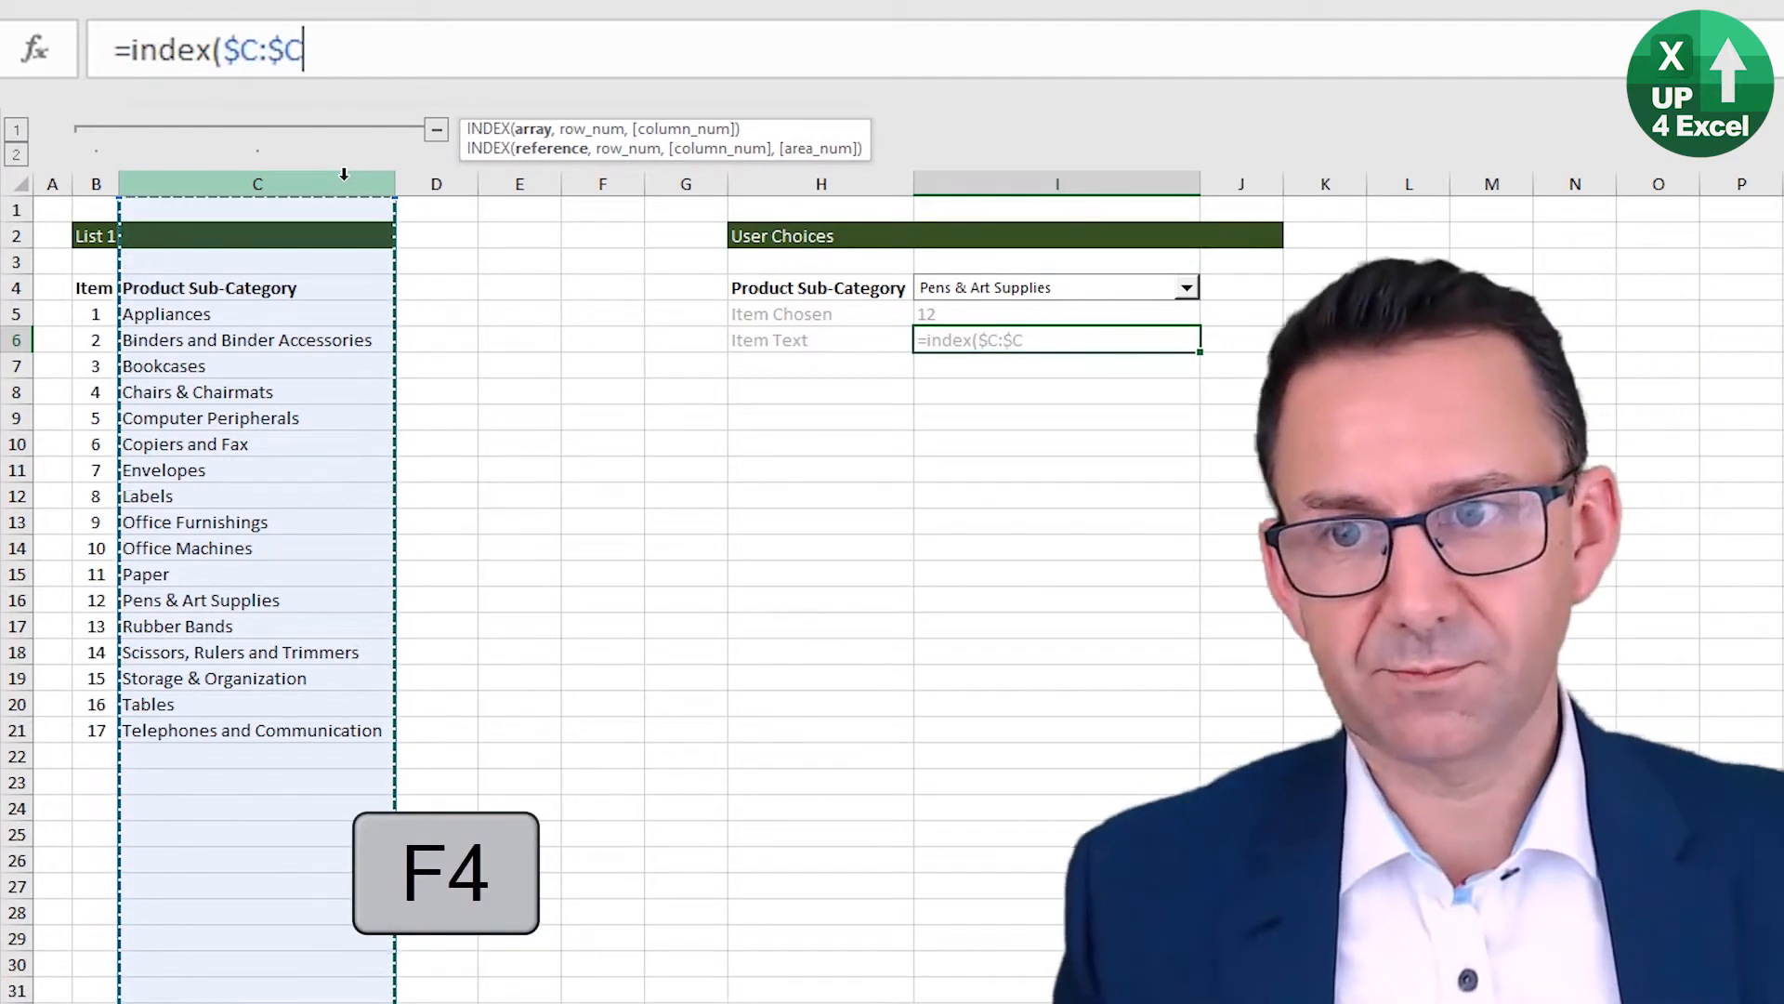
pyautogui.write(',')
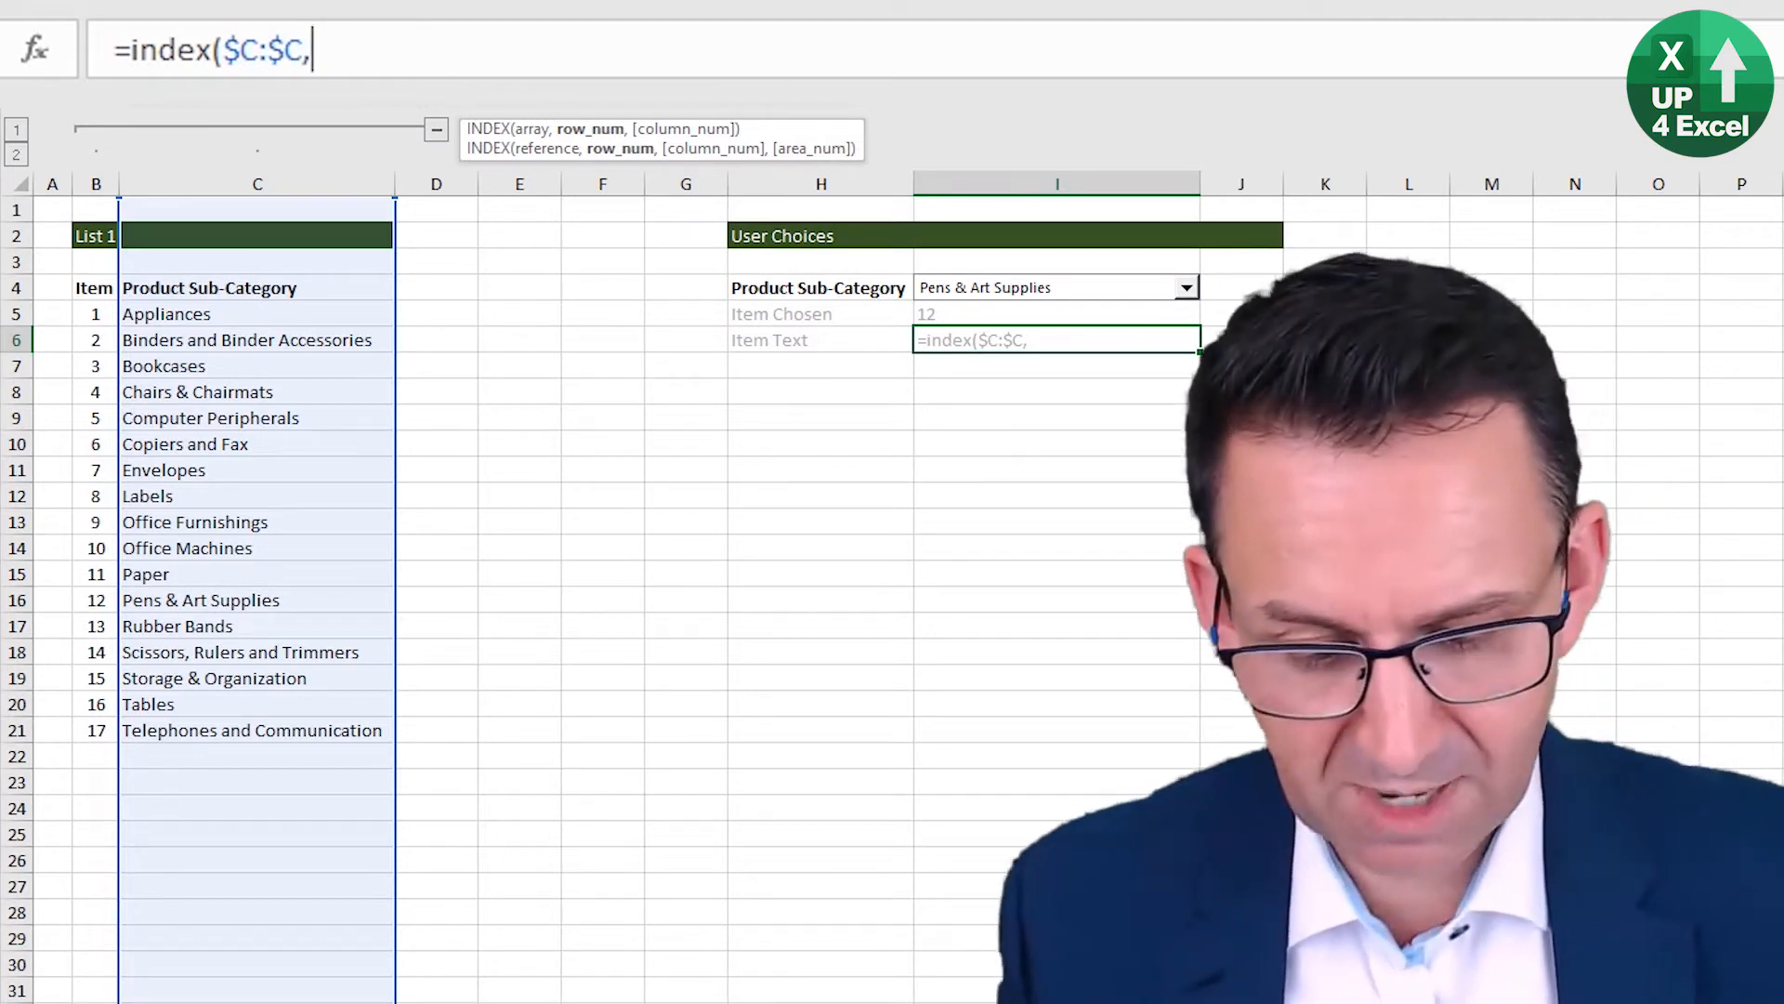
# Step: Complete the I6 formula with MATCH($I$5,$B:$B,0) as the row number, using an exact match
pyautogui.write('match')
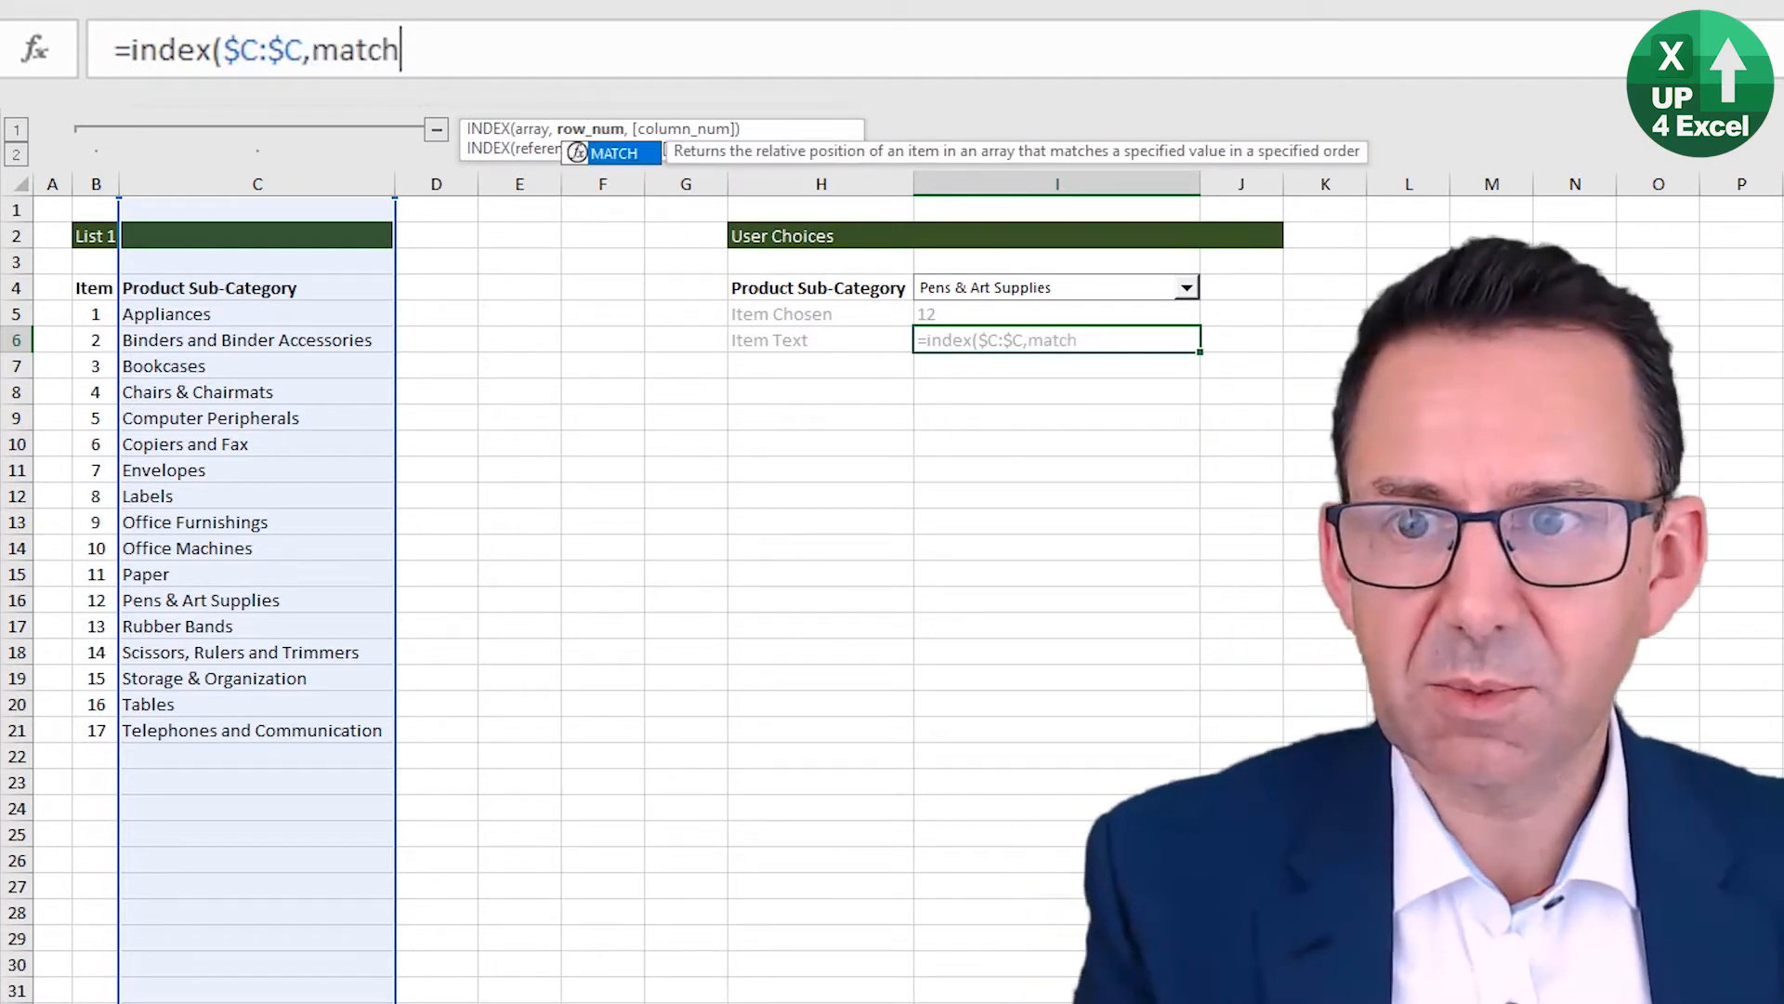
pyautogui.write('(')
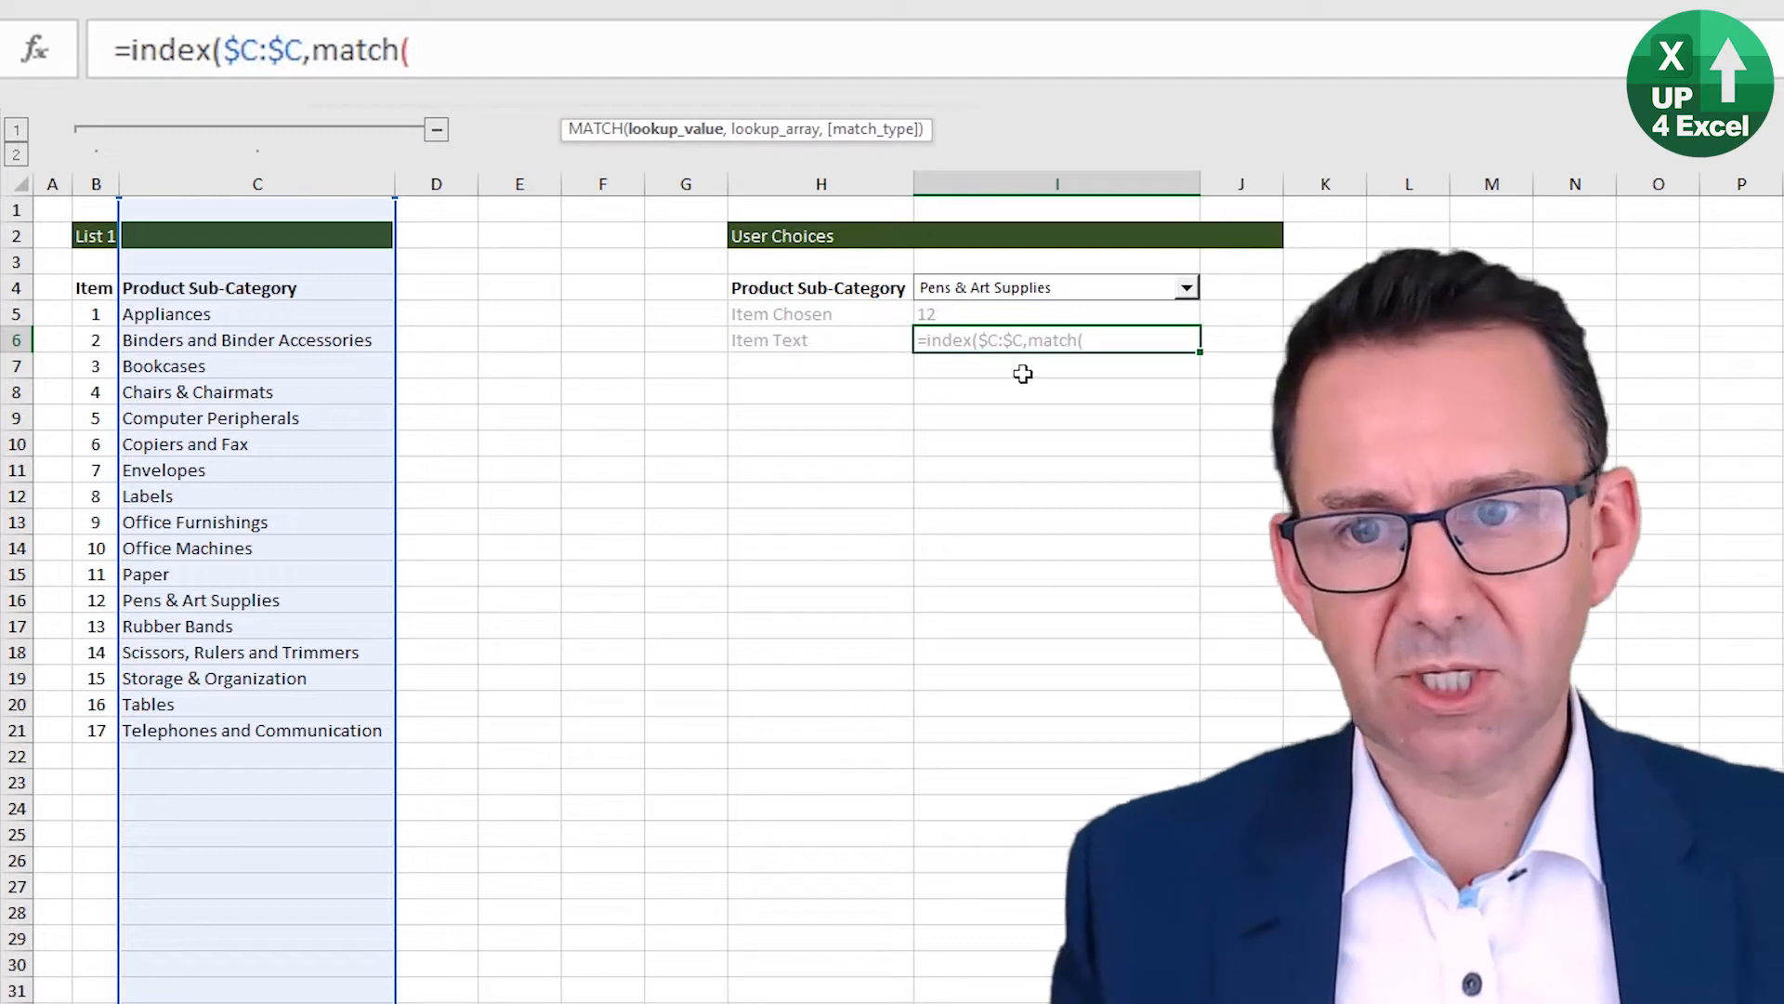
pyautogui.click(983, 314)
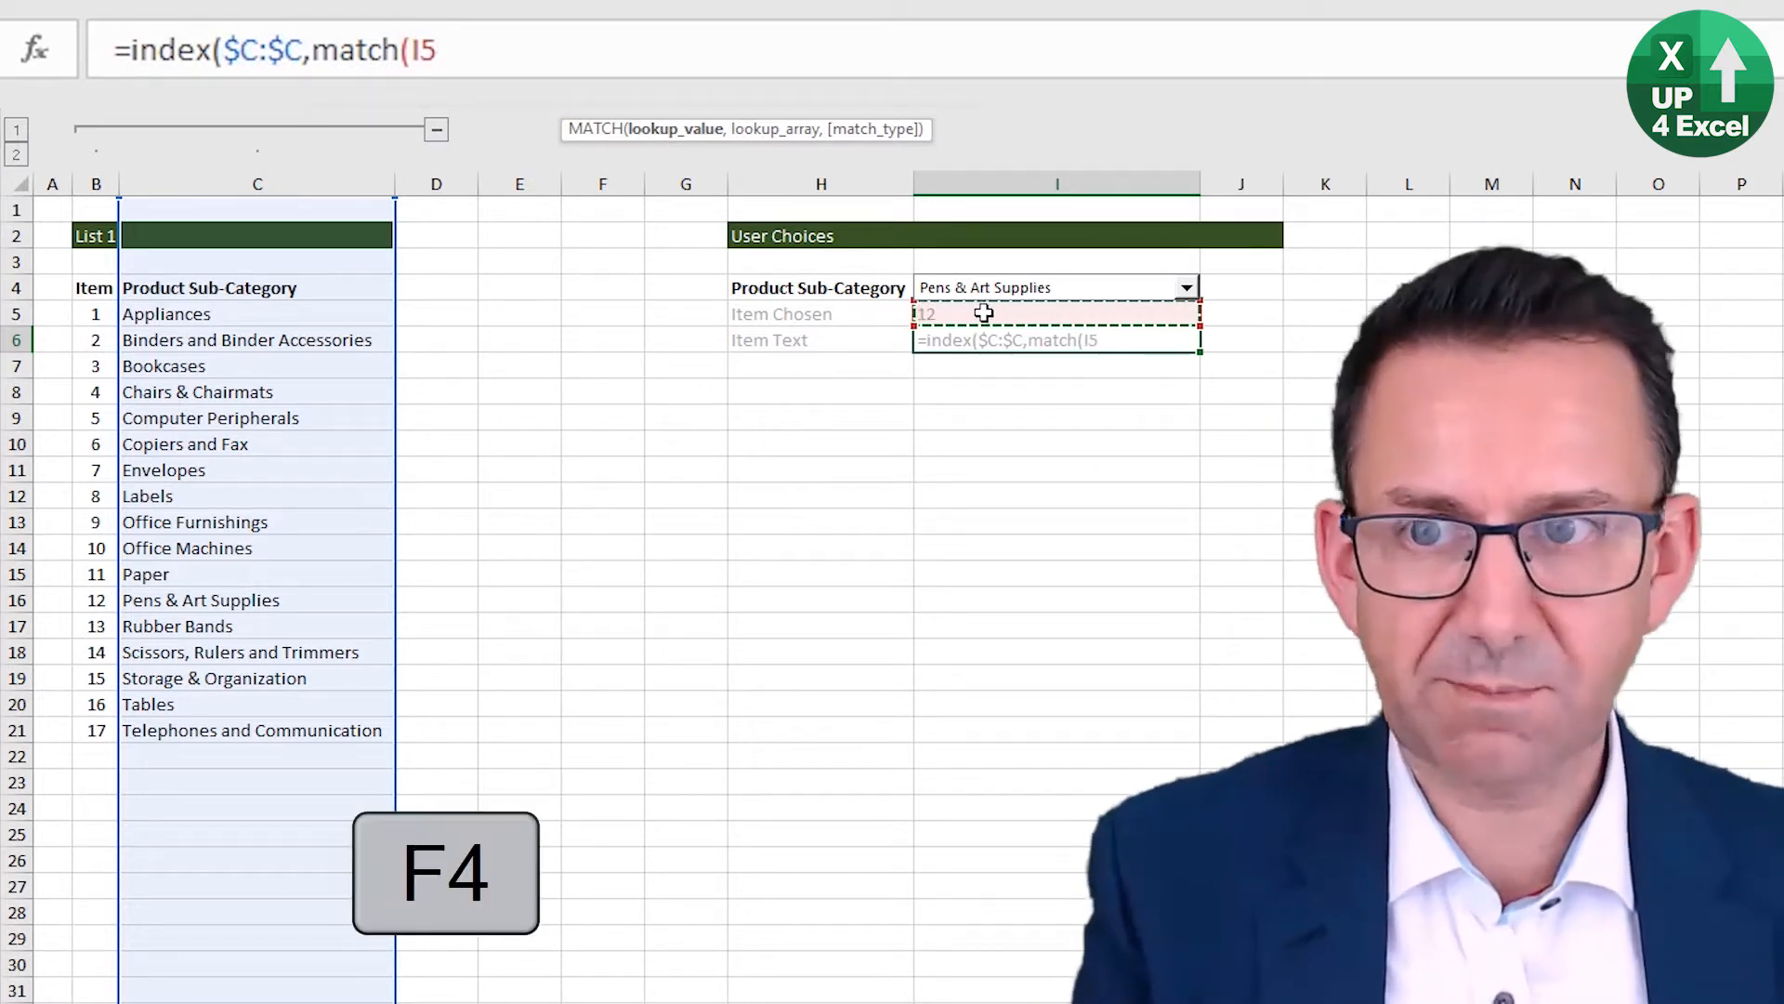
pyautogui.press('F4')
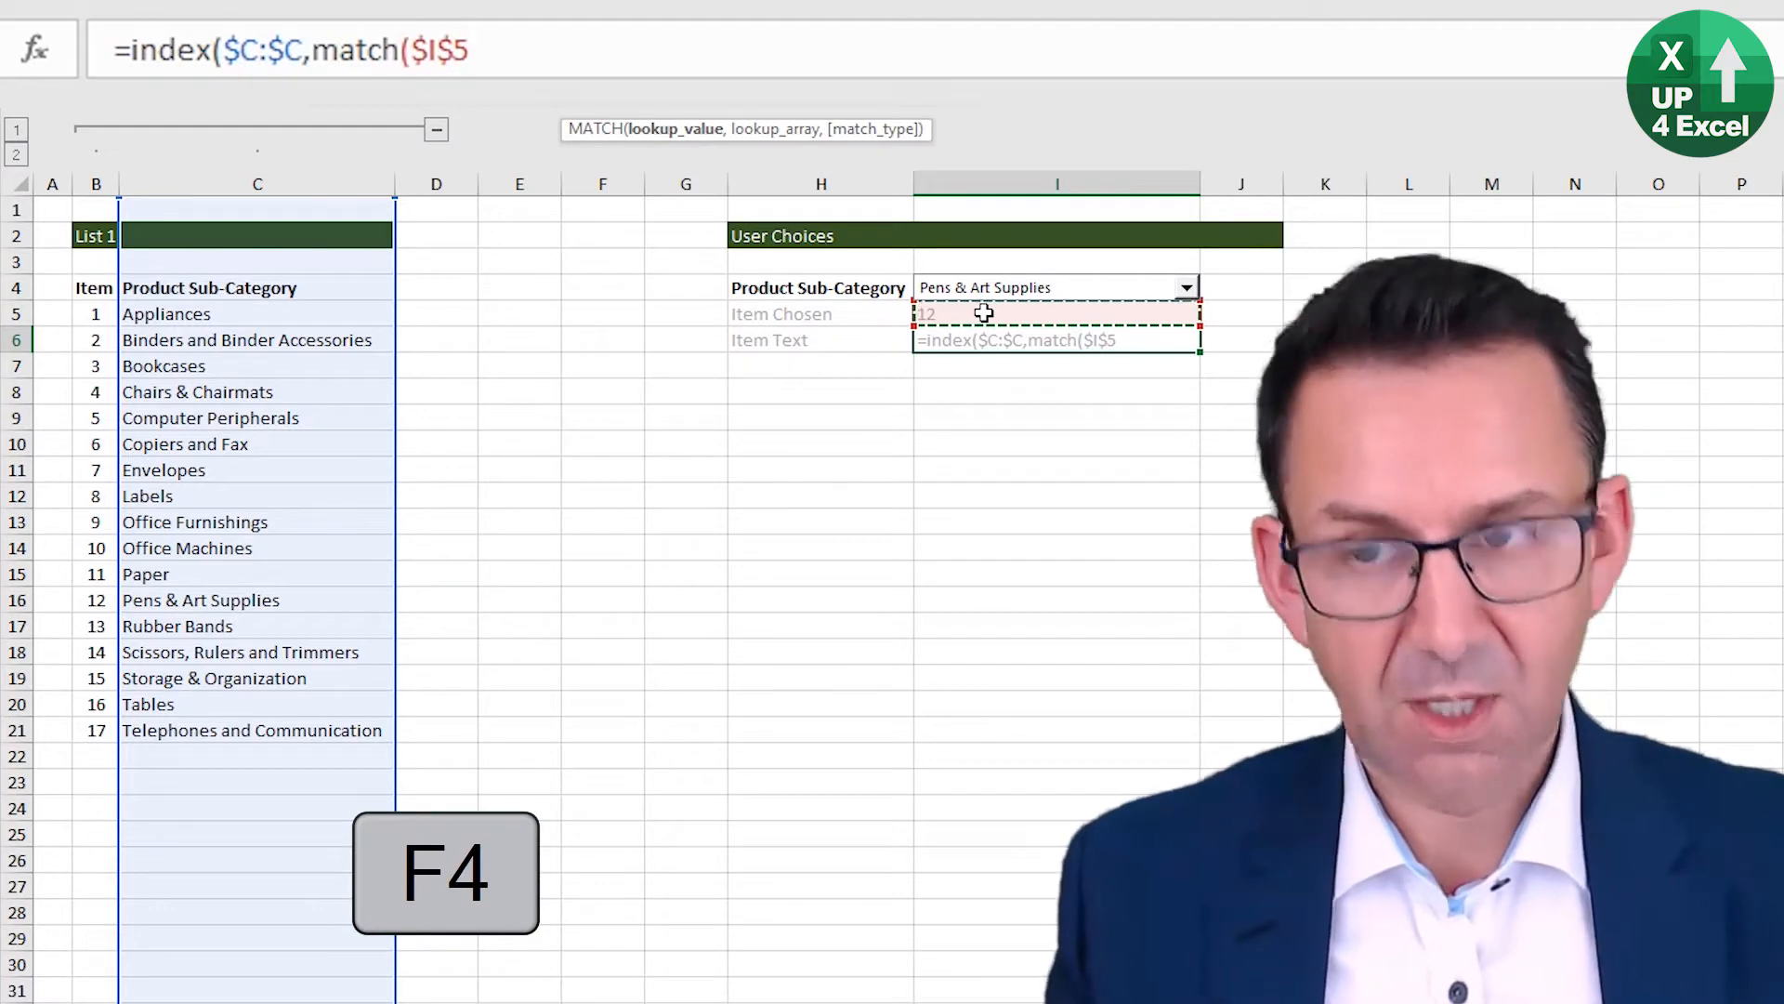
pyautogui.write(',')
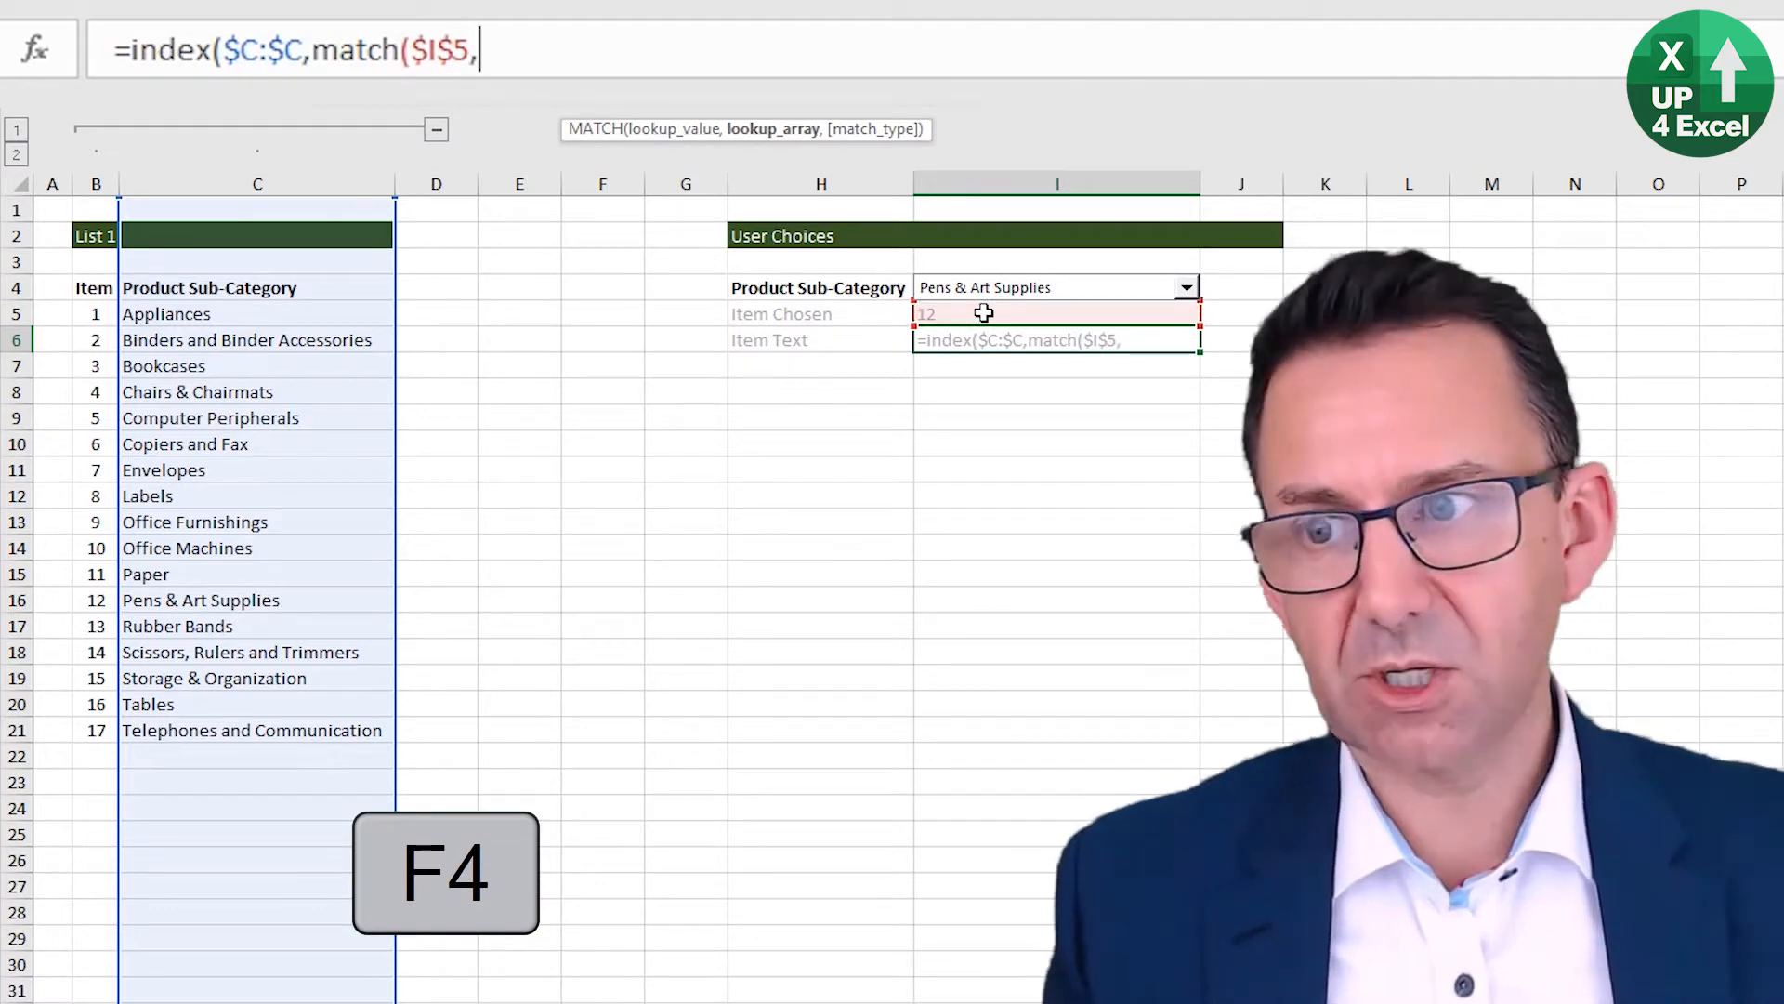
pyautogui.click(92, 183)
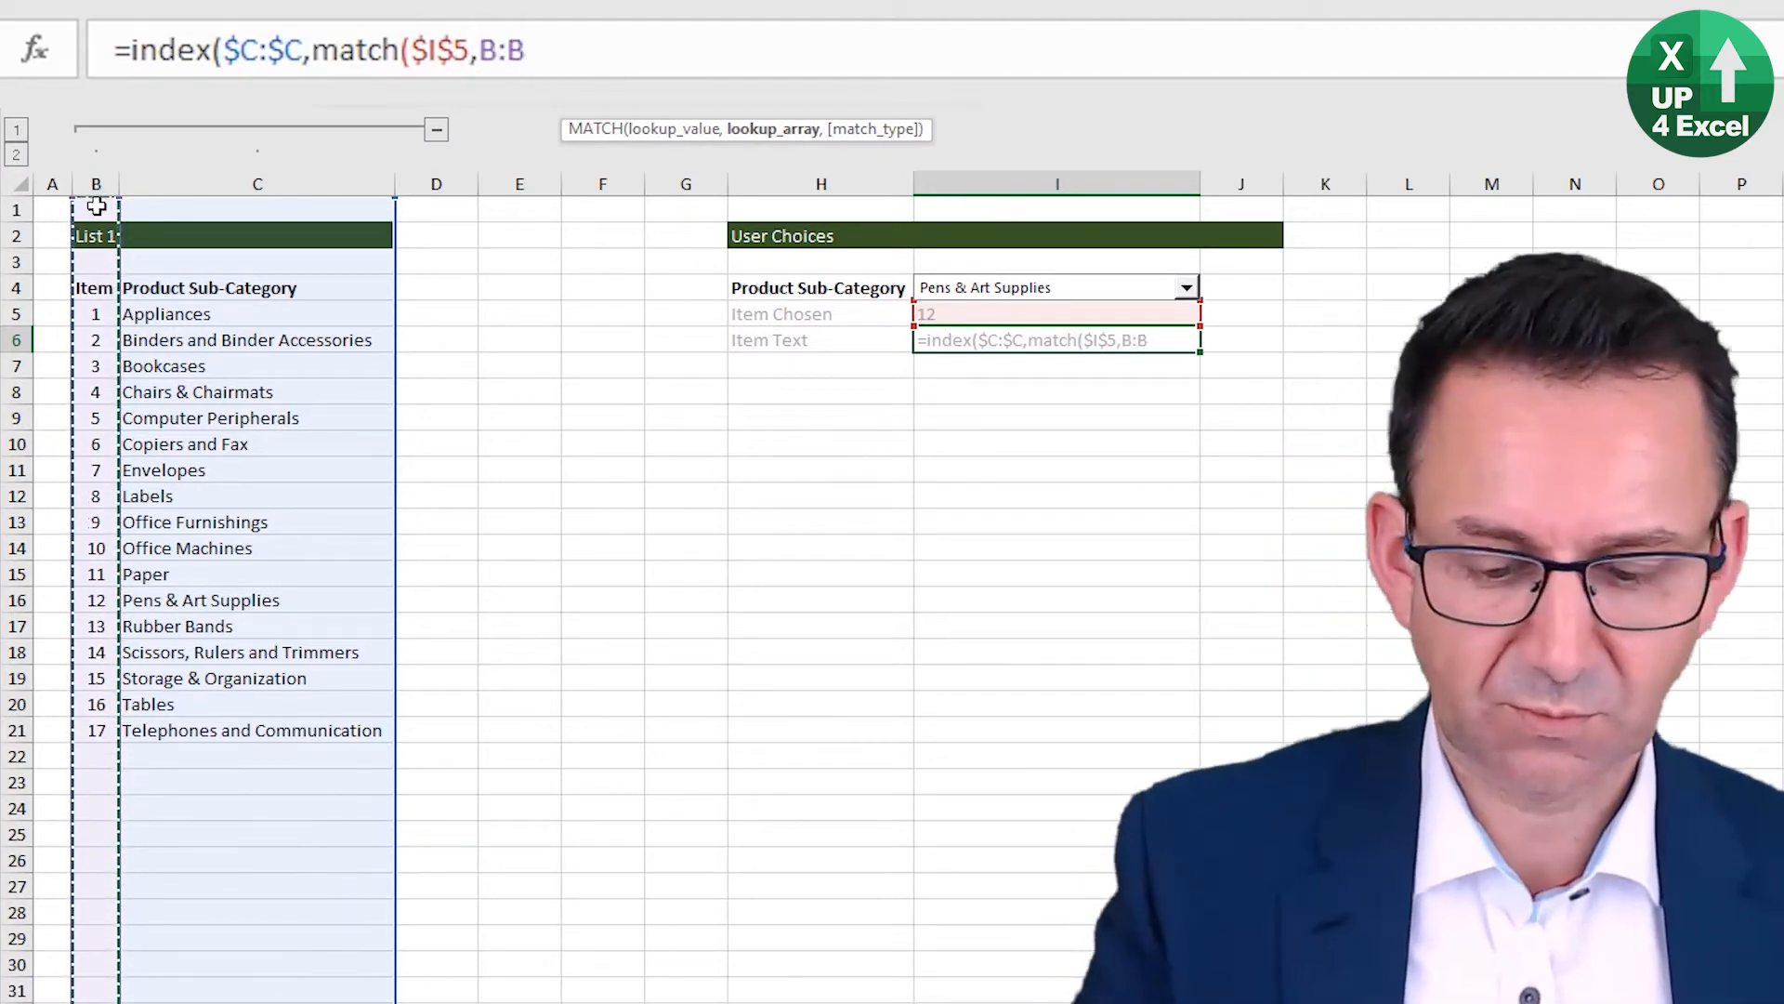
pyautogui.press('F4')
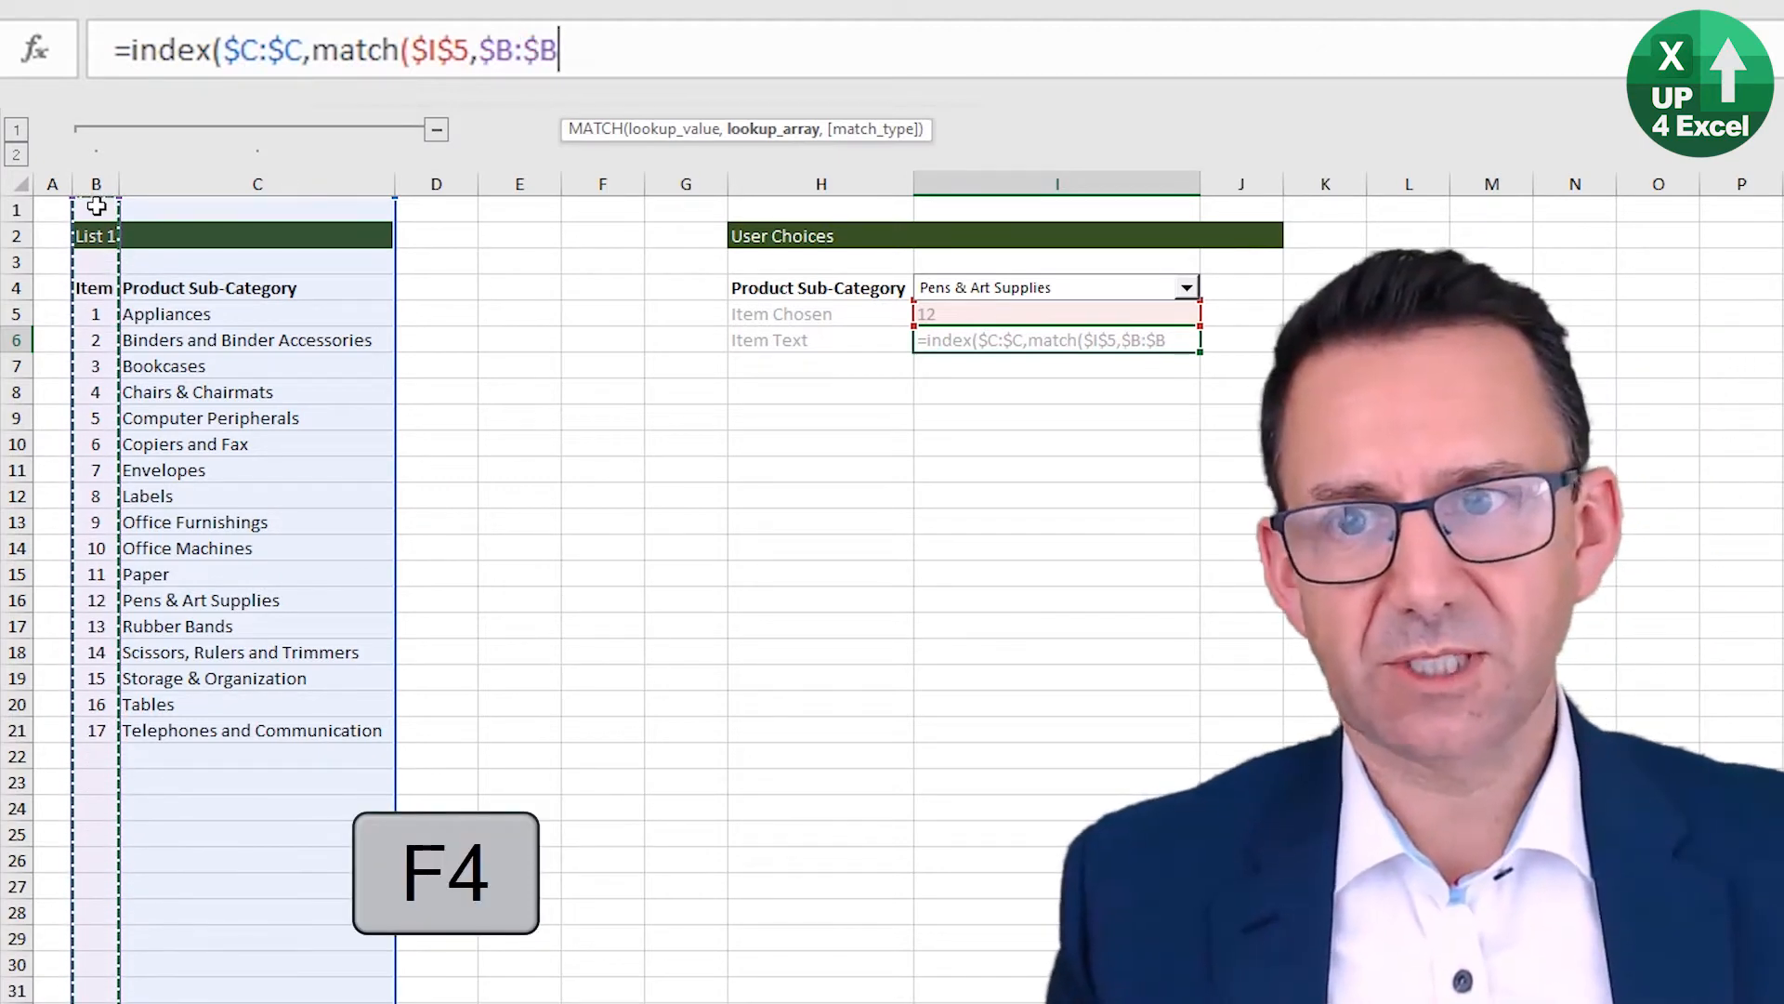
pyautogui.write(',')
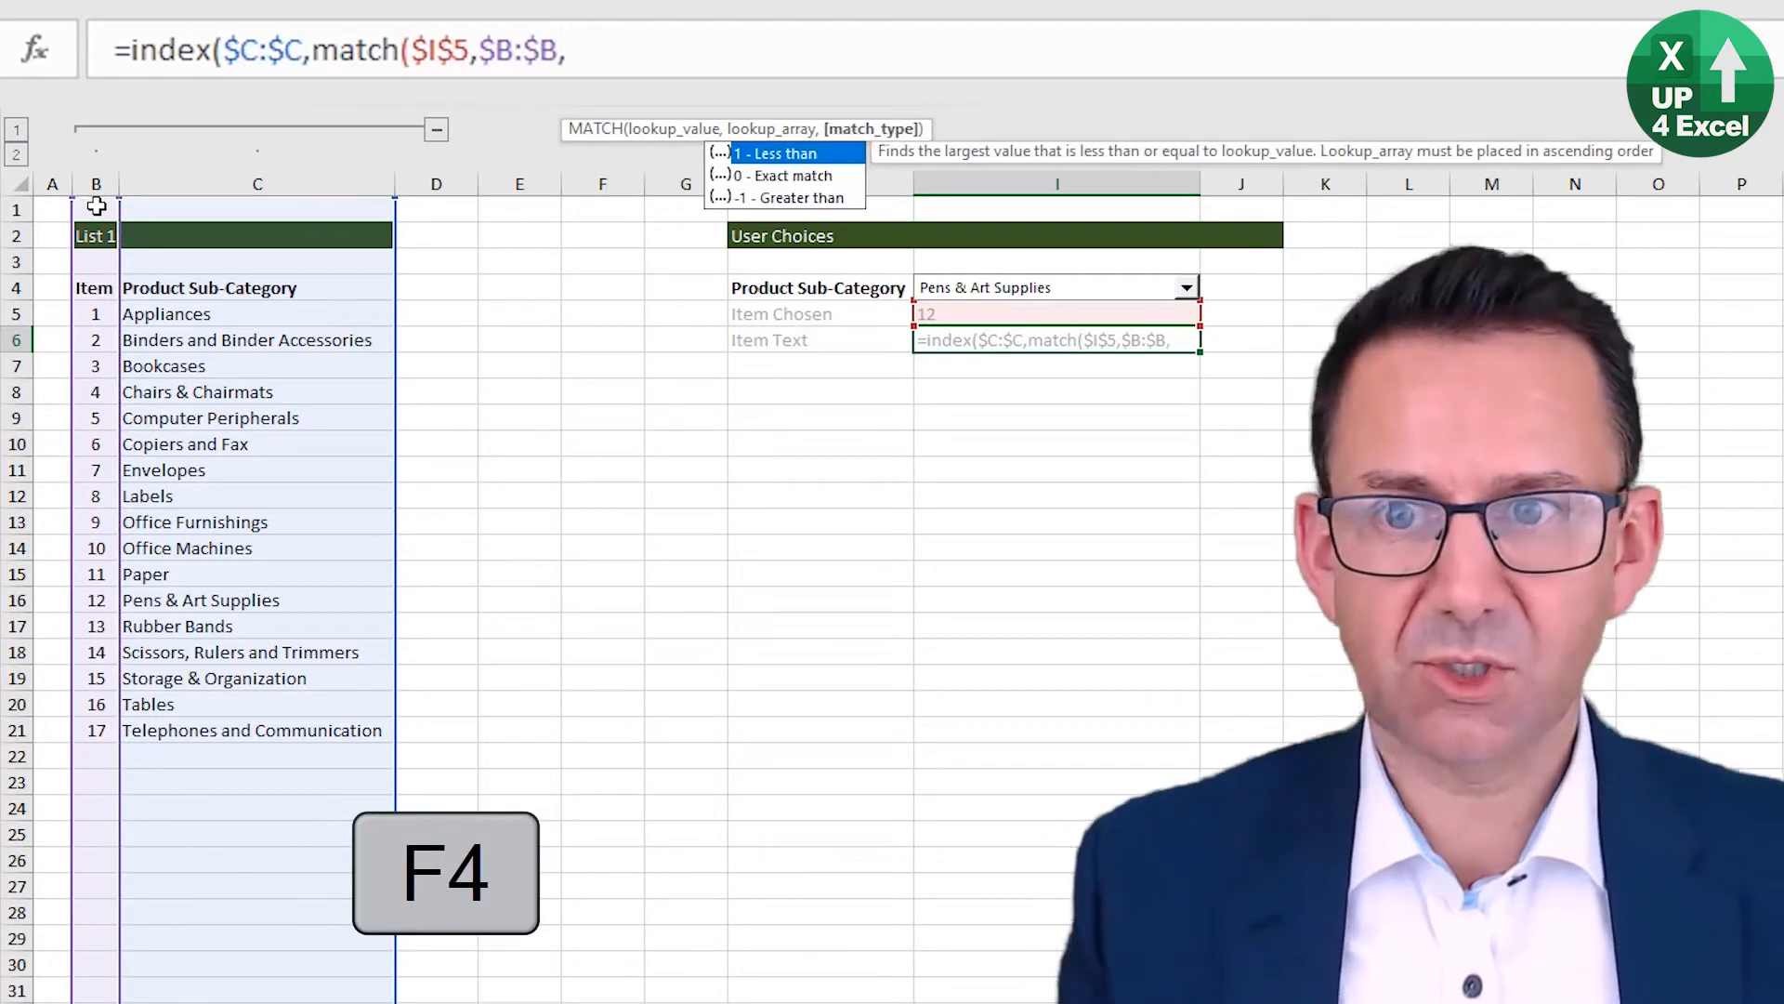
pyautogui.press('Down')
pyautogui.press('Tab')
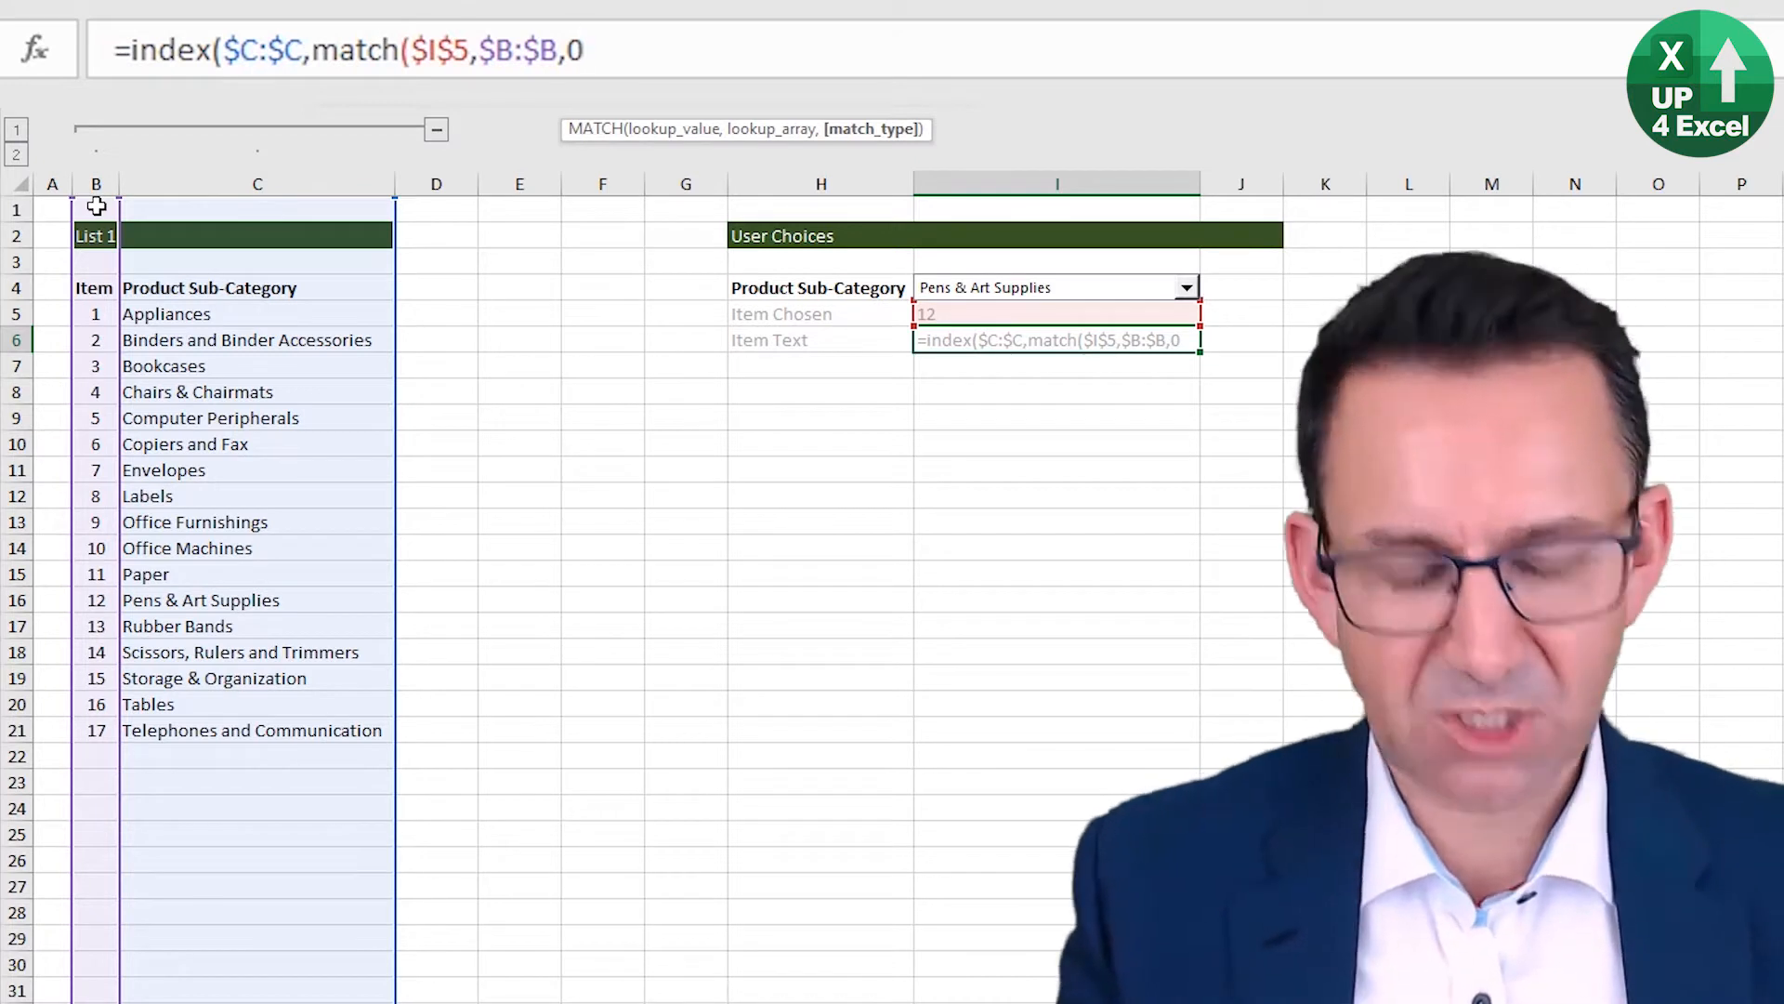
pyautogui.write(')')
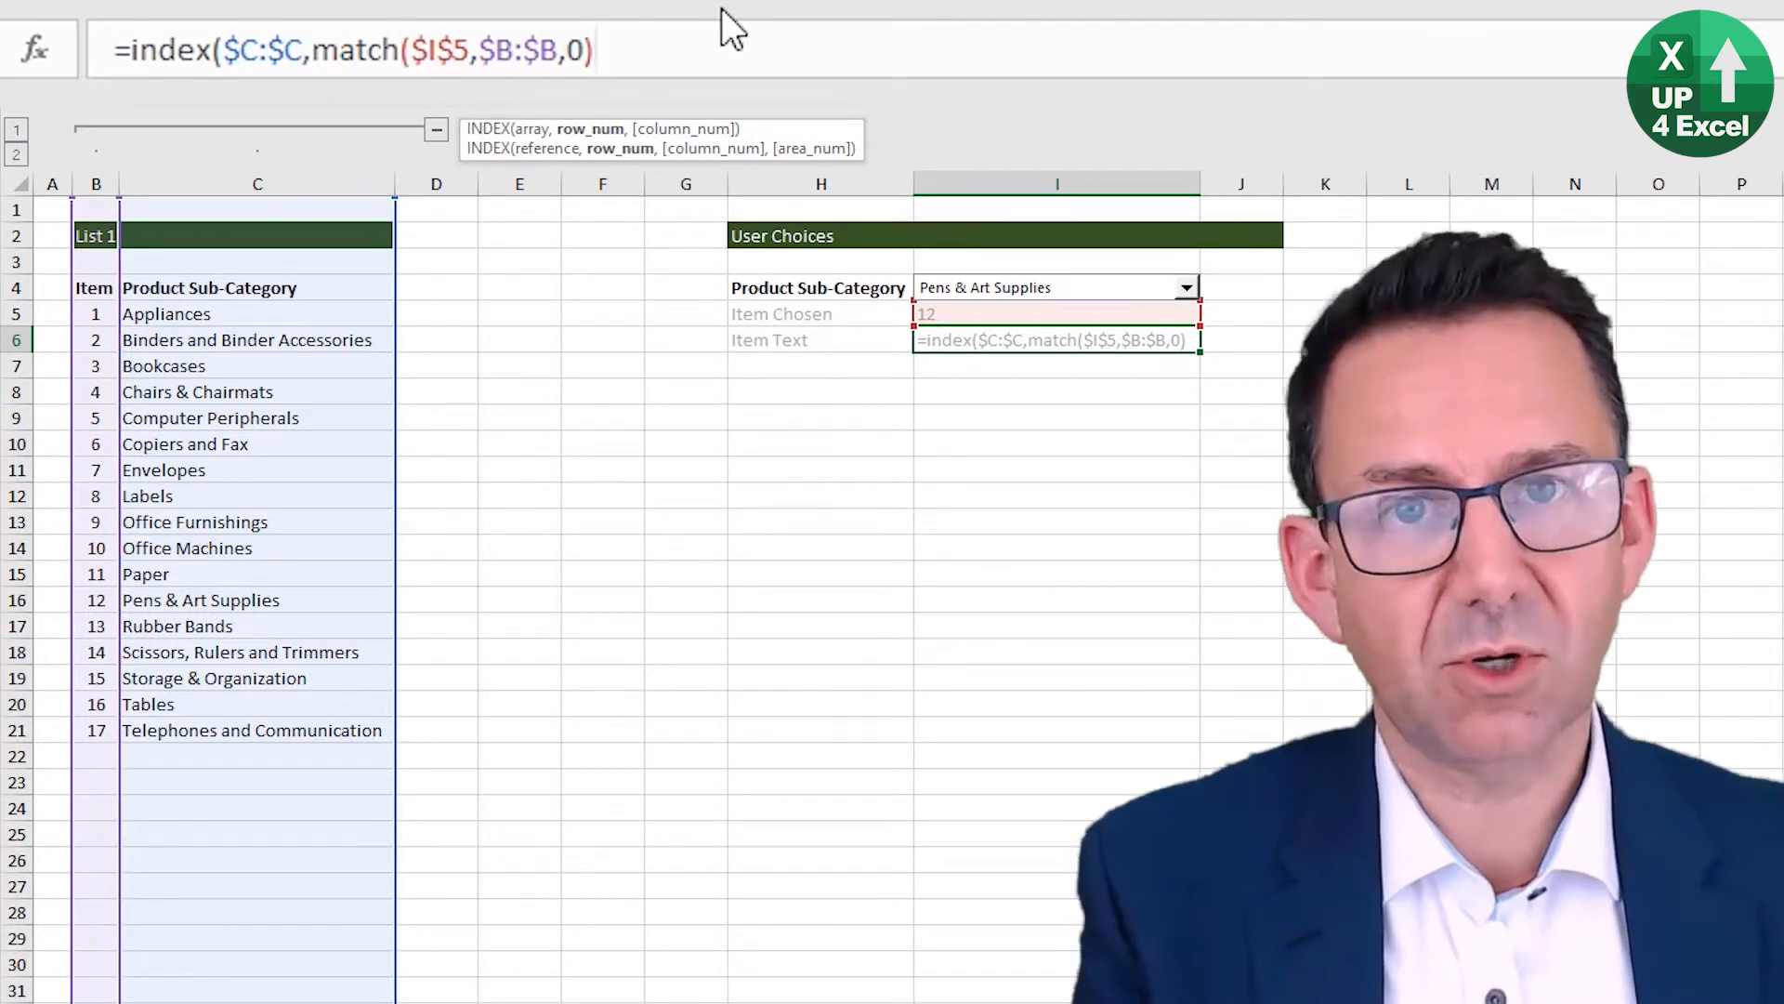
pyautogui.write(')')
pyautogui.press('Return')
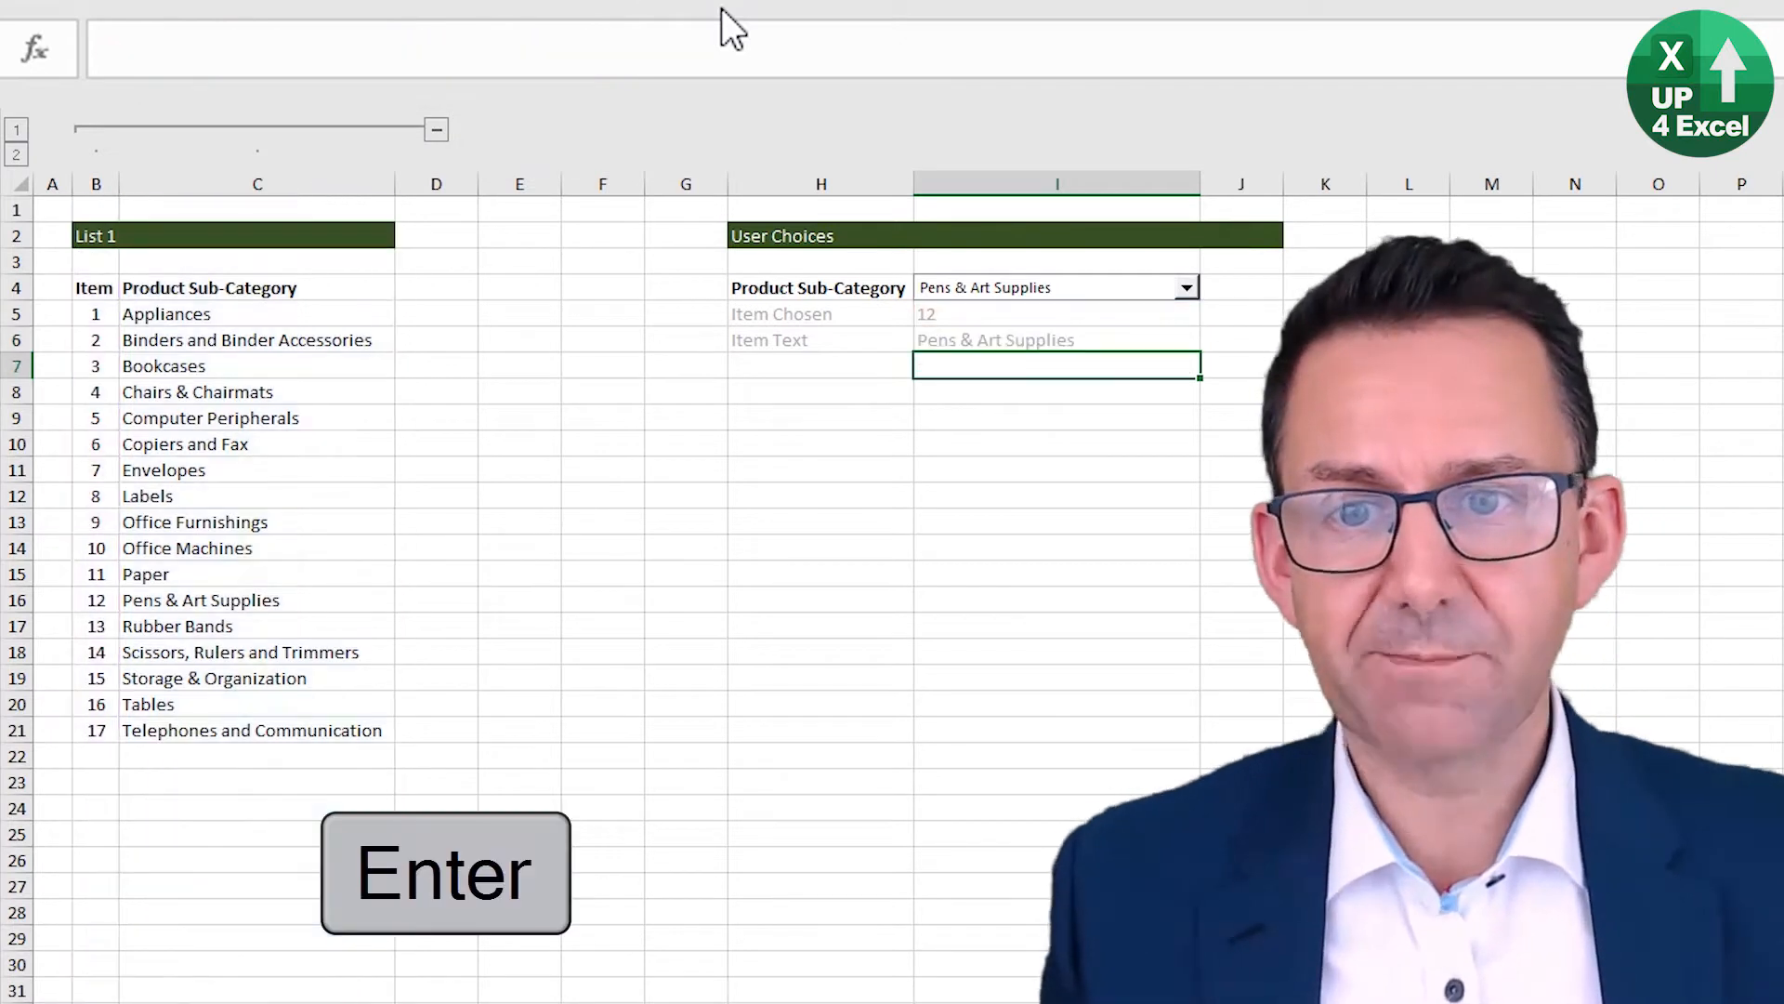
# Step: Test the INDEX and MATCH formula by choosing "Scissors, Rulers and Trimmers" and "Tables" from the Product Sub-Category drop-down
pyautogui.press('Up')
pyautogui.click(1104, 290)
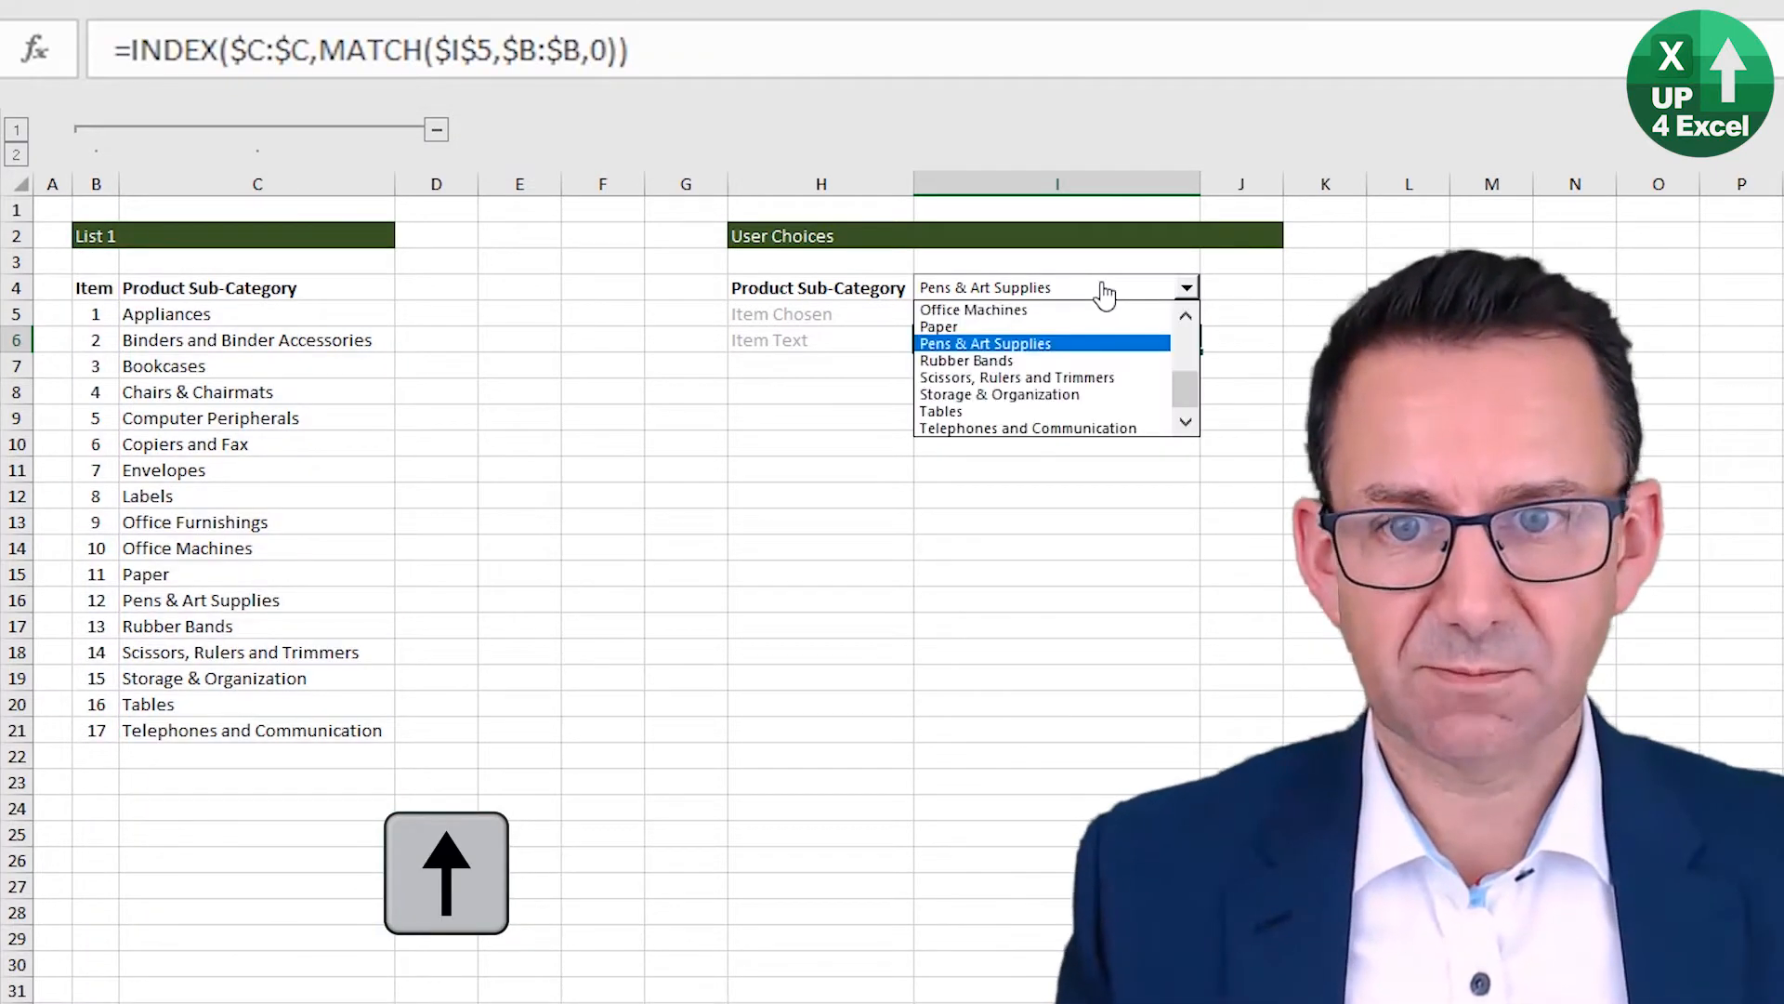
pyautogui.click(1066, 384)
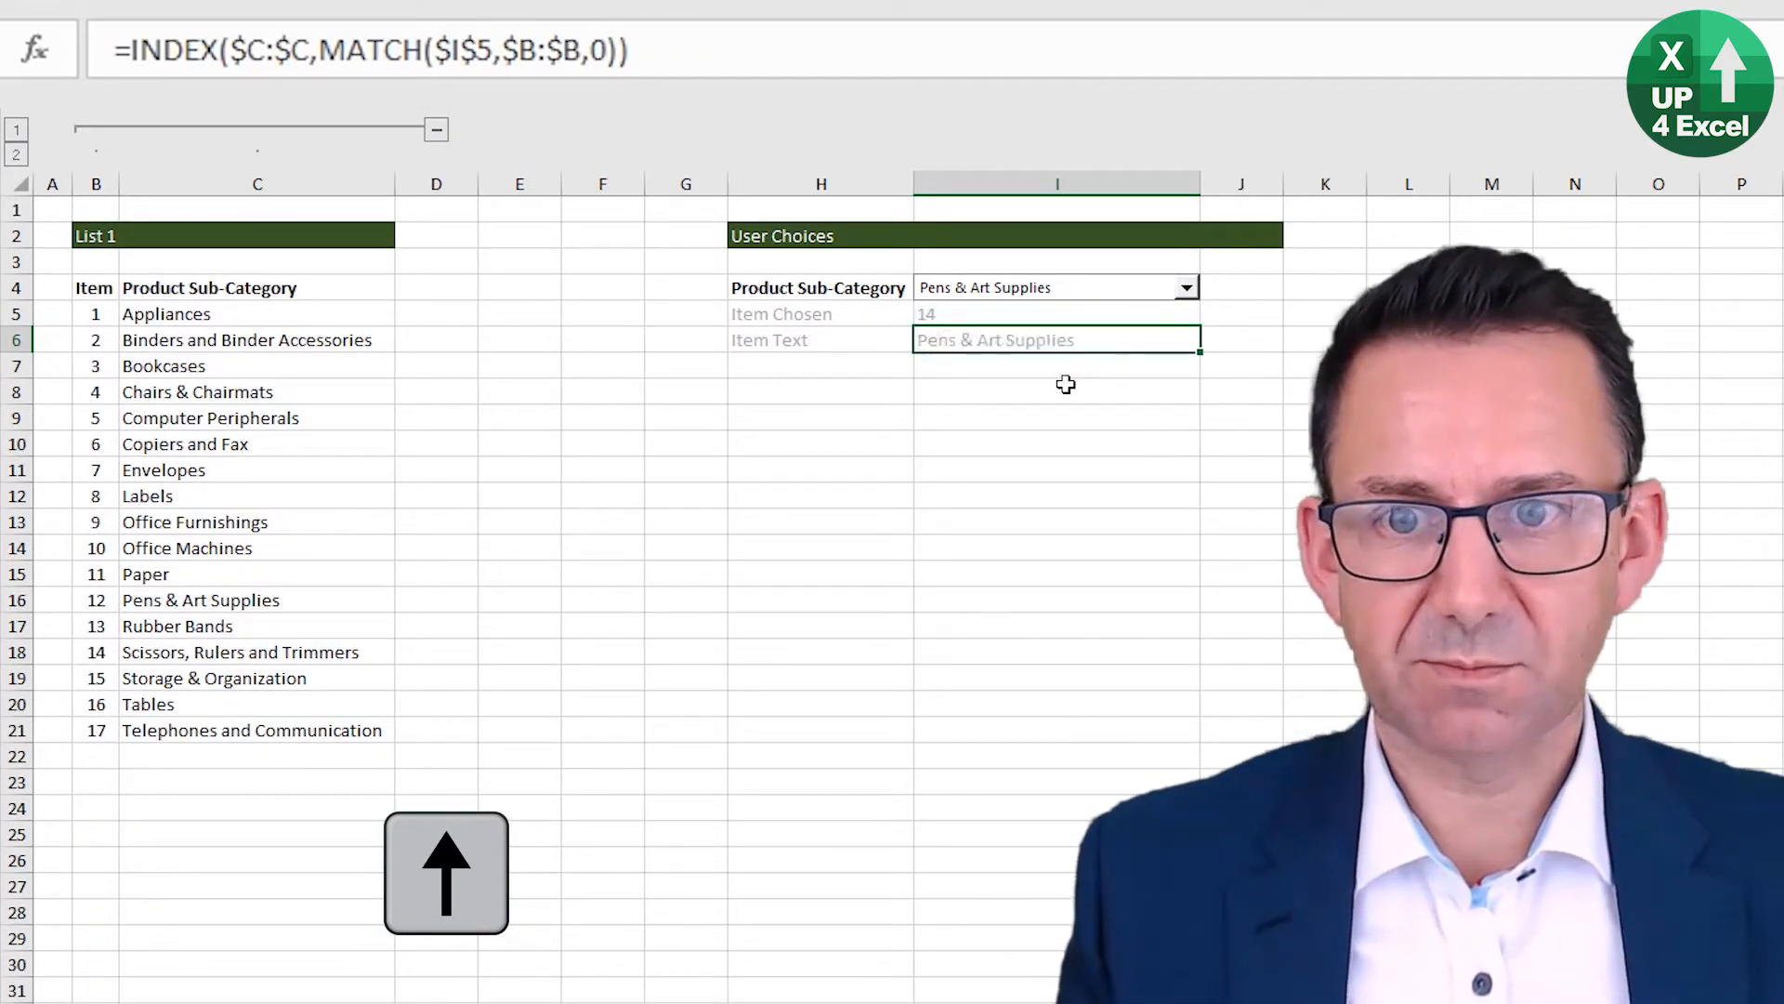
pyautogui.click(1186, 288)
pyautogui.click(1113, 411)
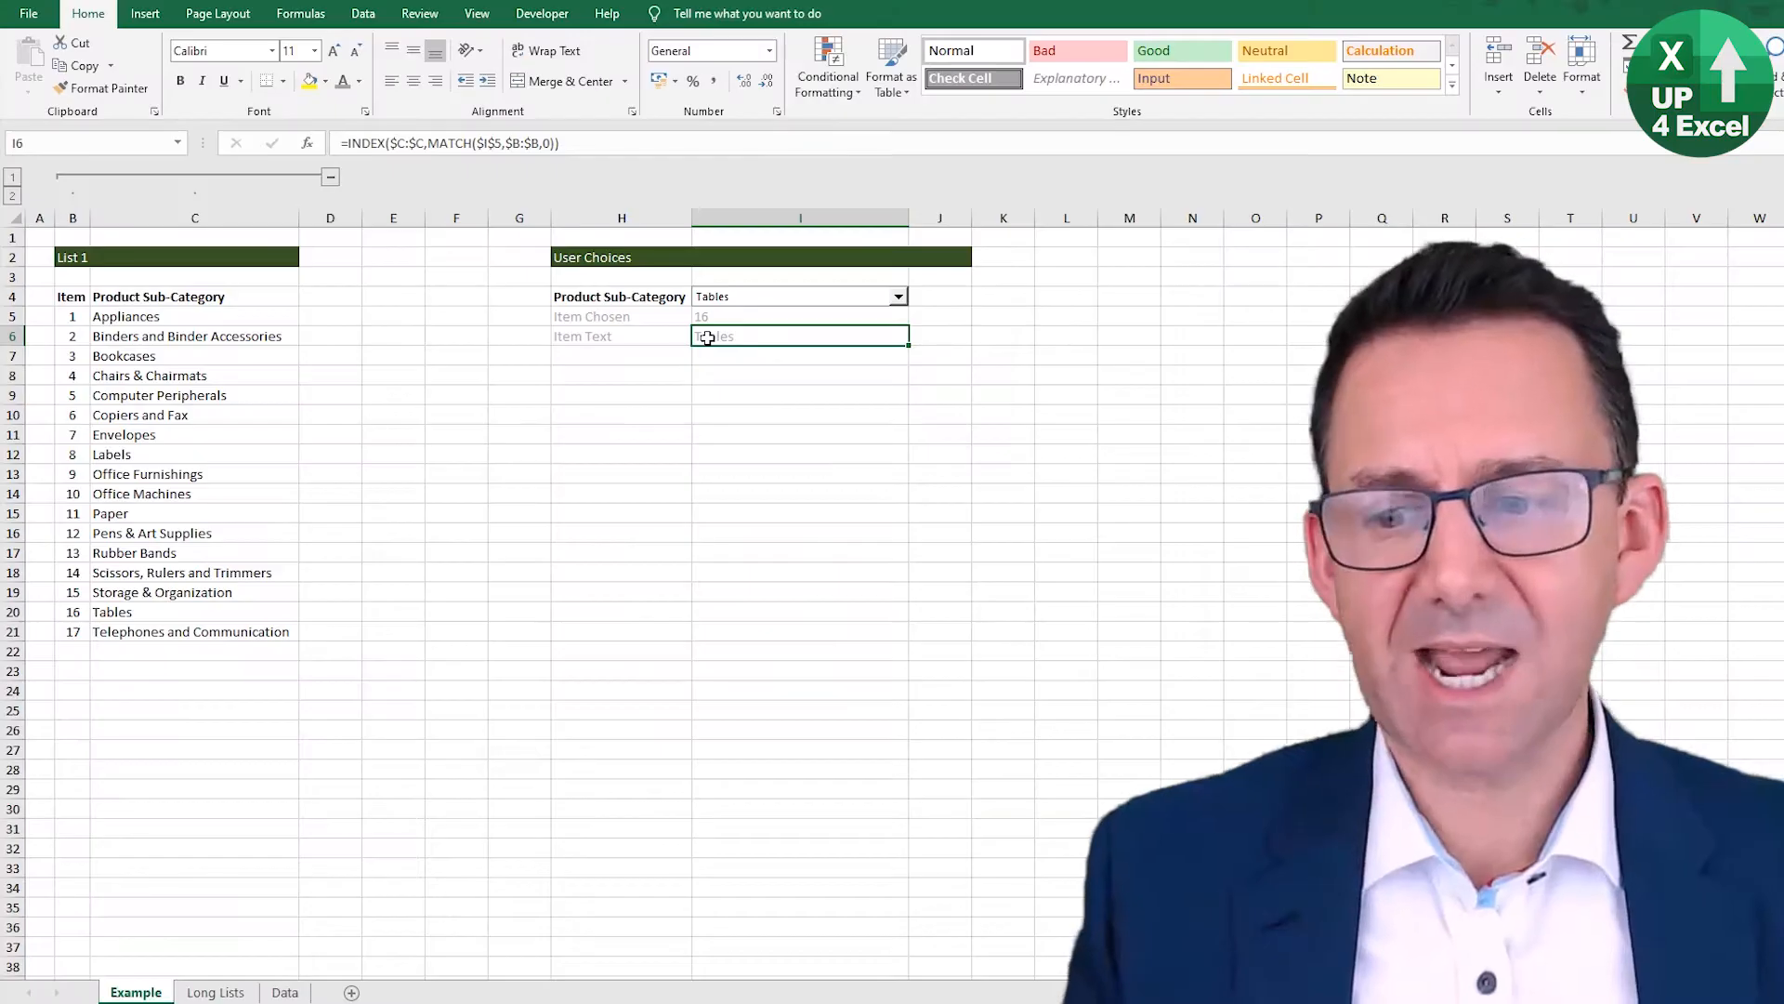
# Step: Examine the extent of the orders table on the Data sheet, from its headers to its last row and column
pyautogui.click(284, 991)
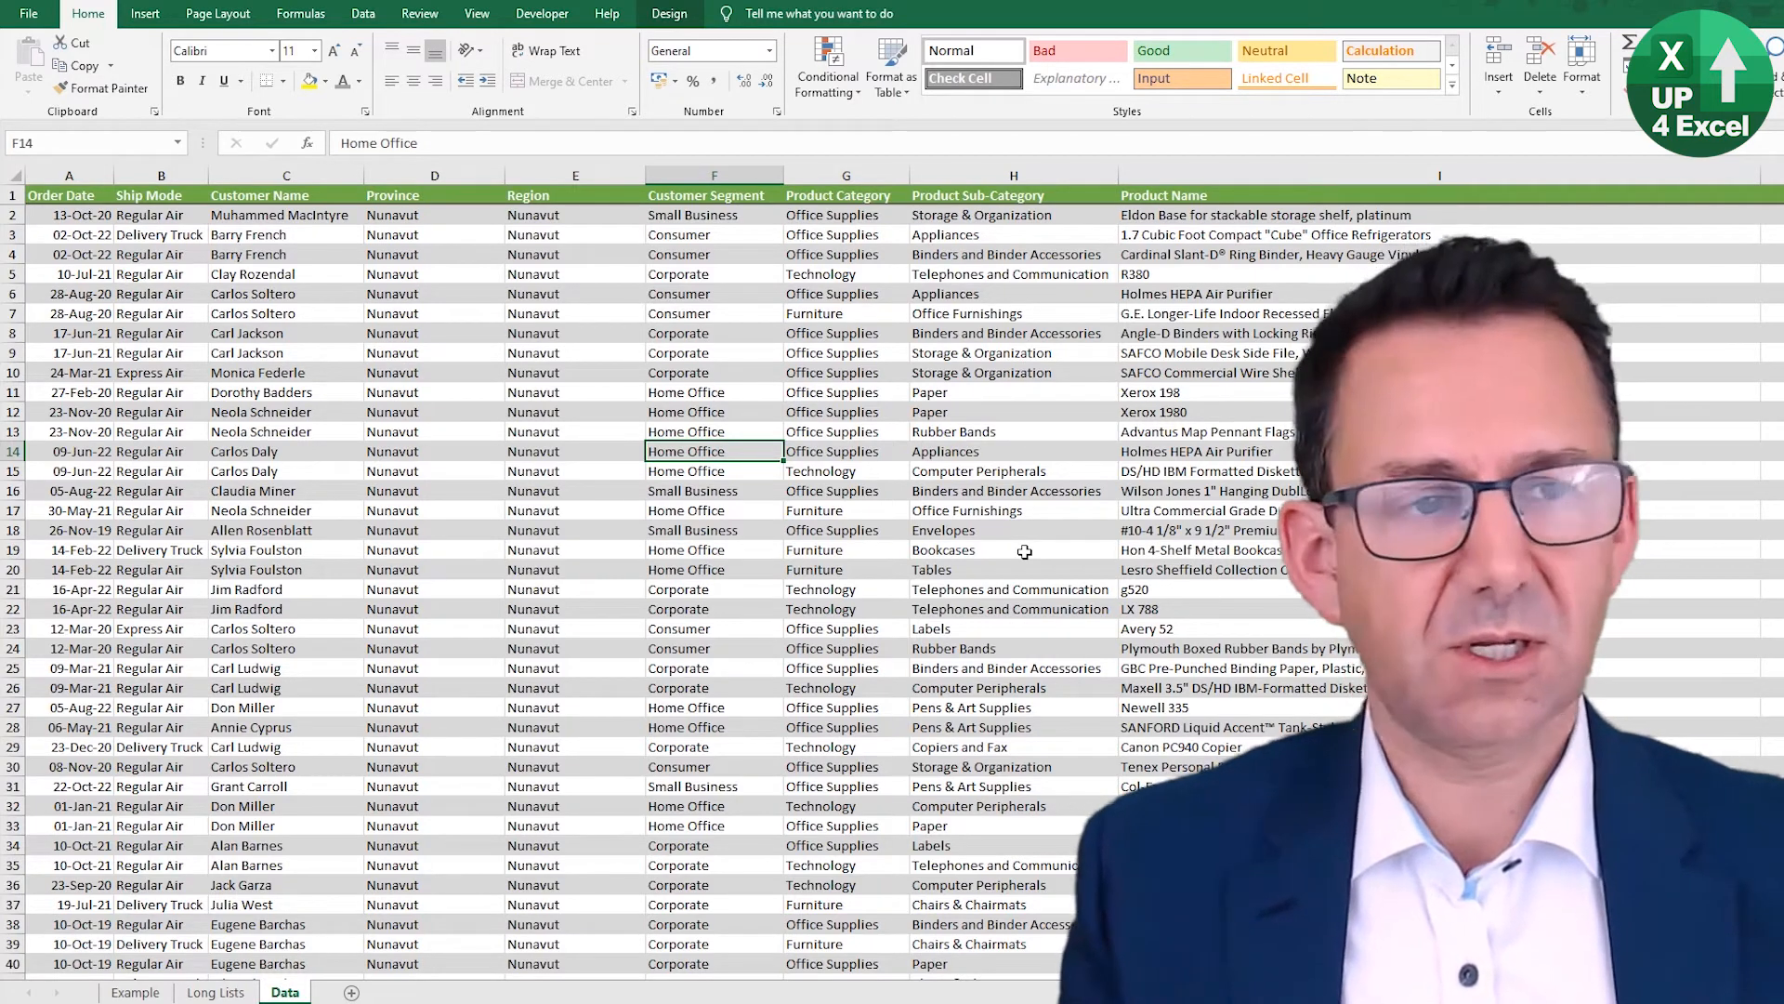
pyautogui.hotkey('ctrl', 'Left')
pyautogui.hotkey('ctrl', 'Up')
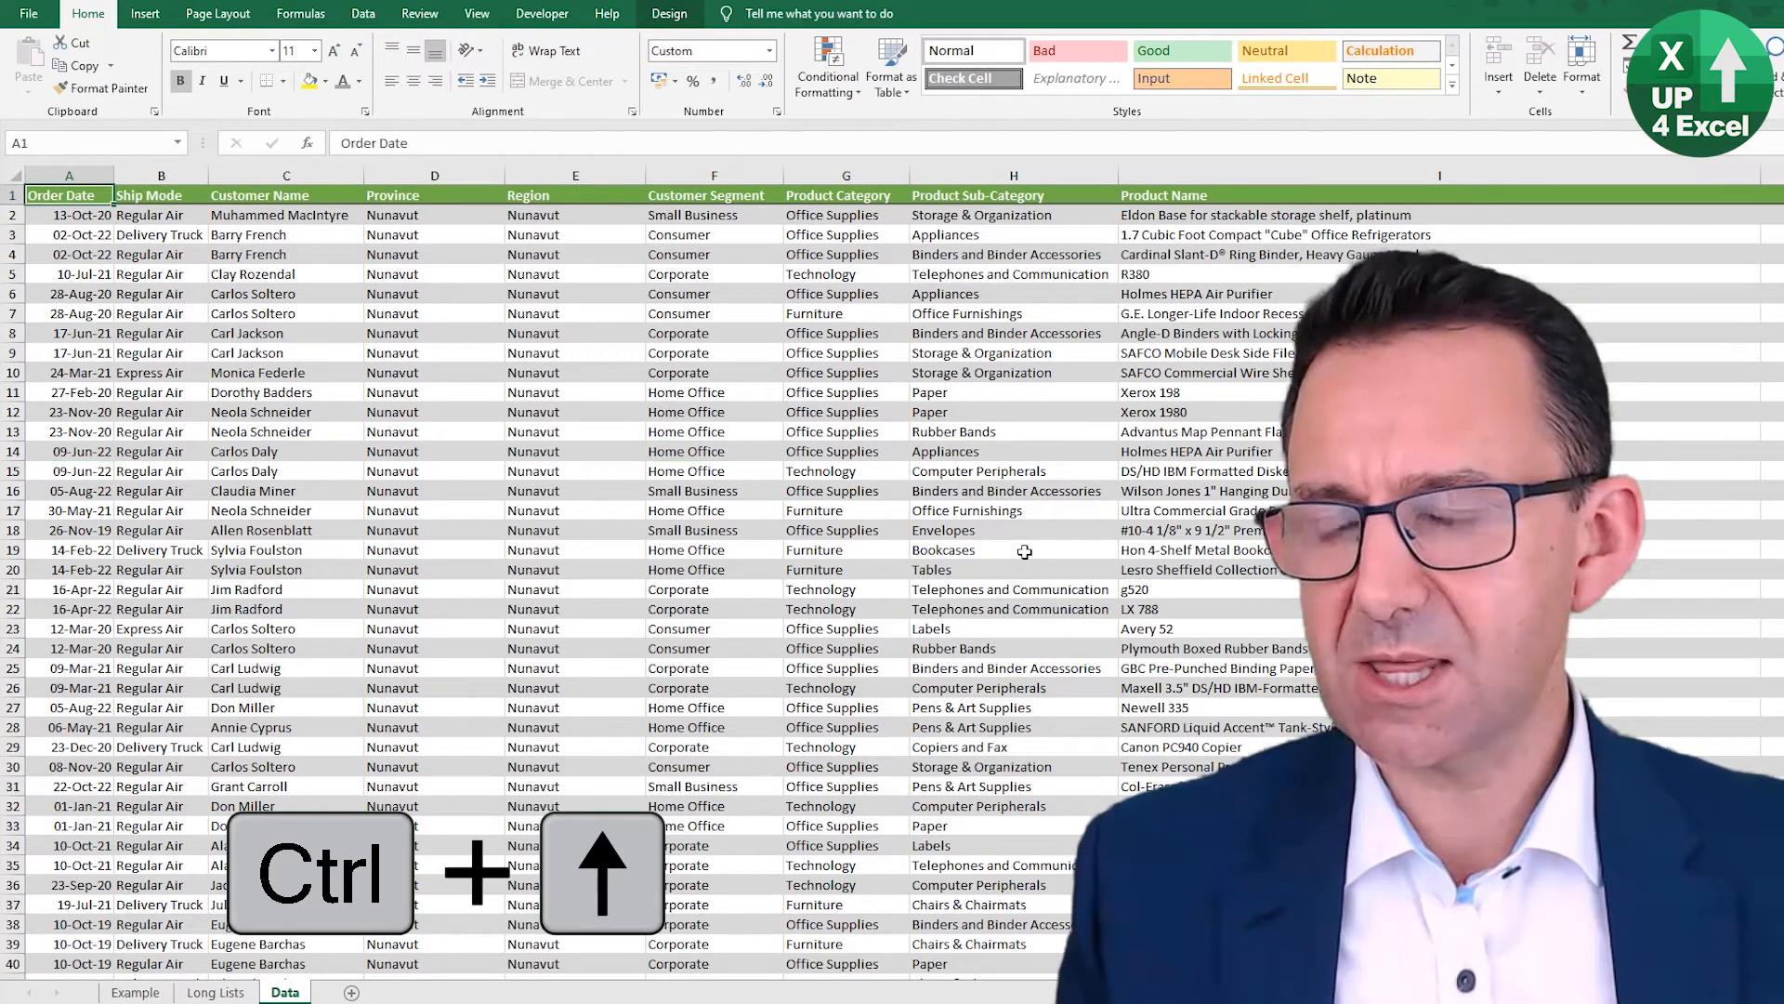
pyautogui.press('Down')
pyautogui.press('Right')
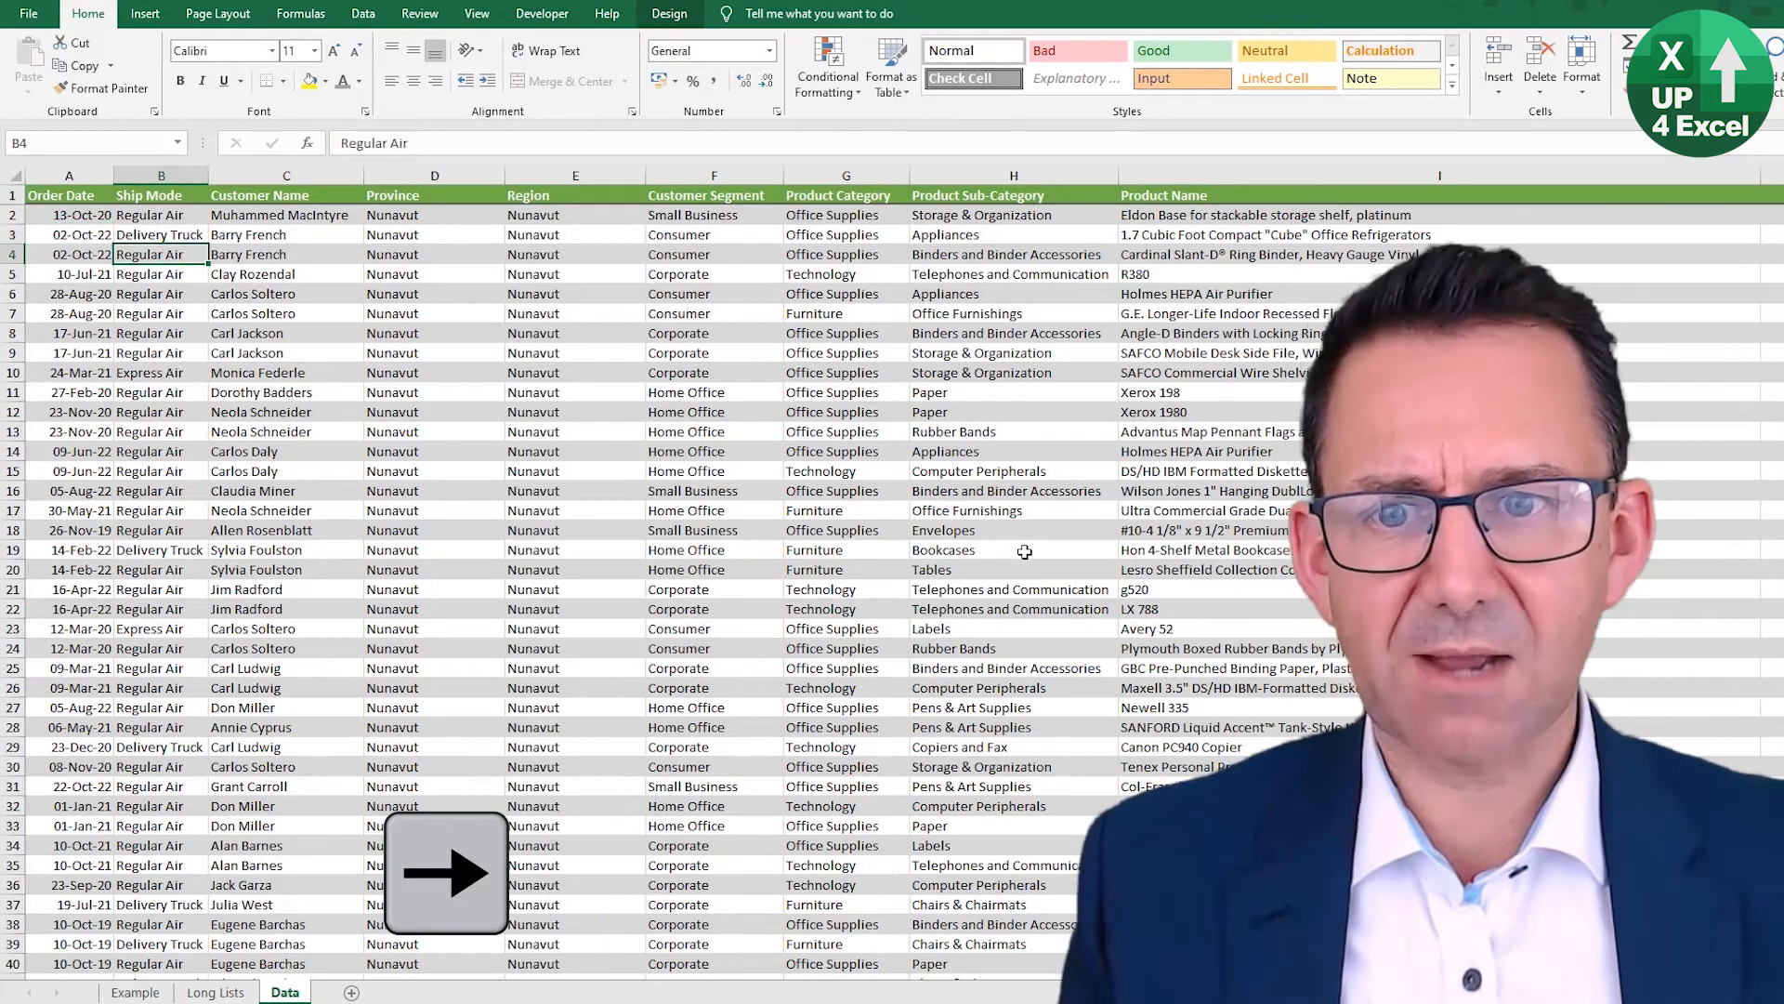
pyautogui.hotkey('ctrl', 'Down')
pyautogui.hotkey('ctrl', 'Right')
pyautogui.hotkey('ctrl', 'Up')
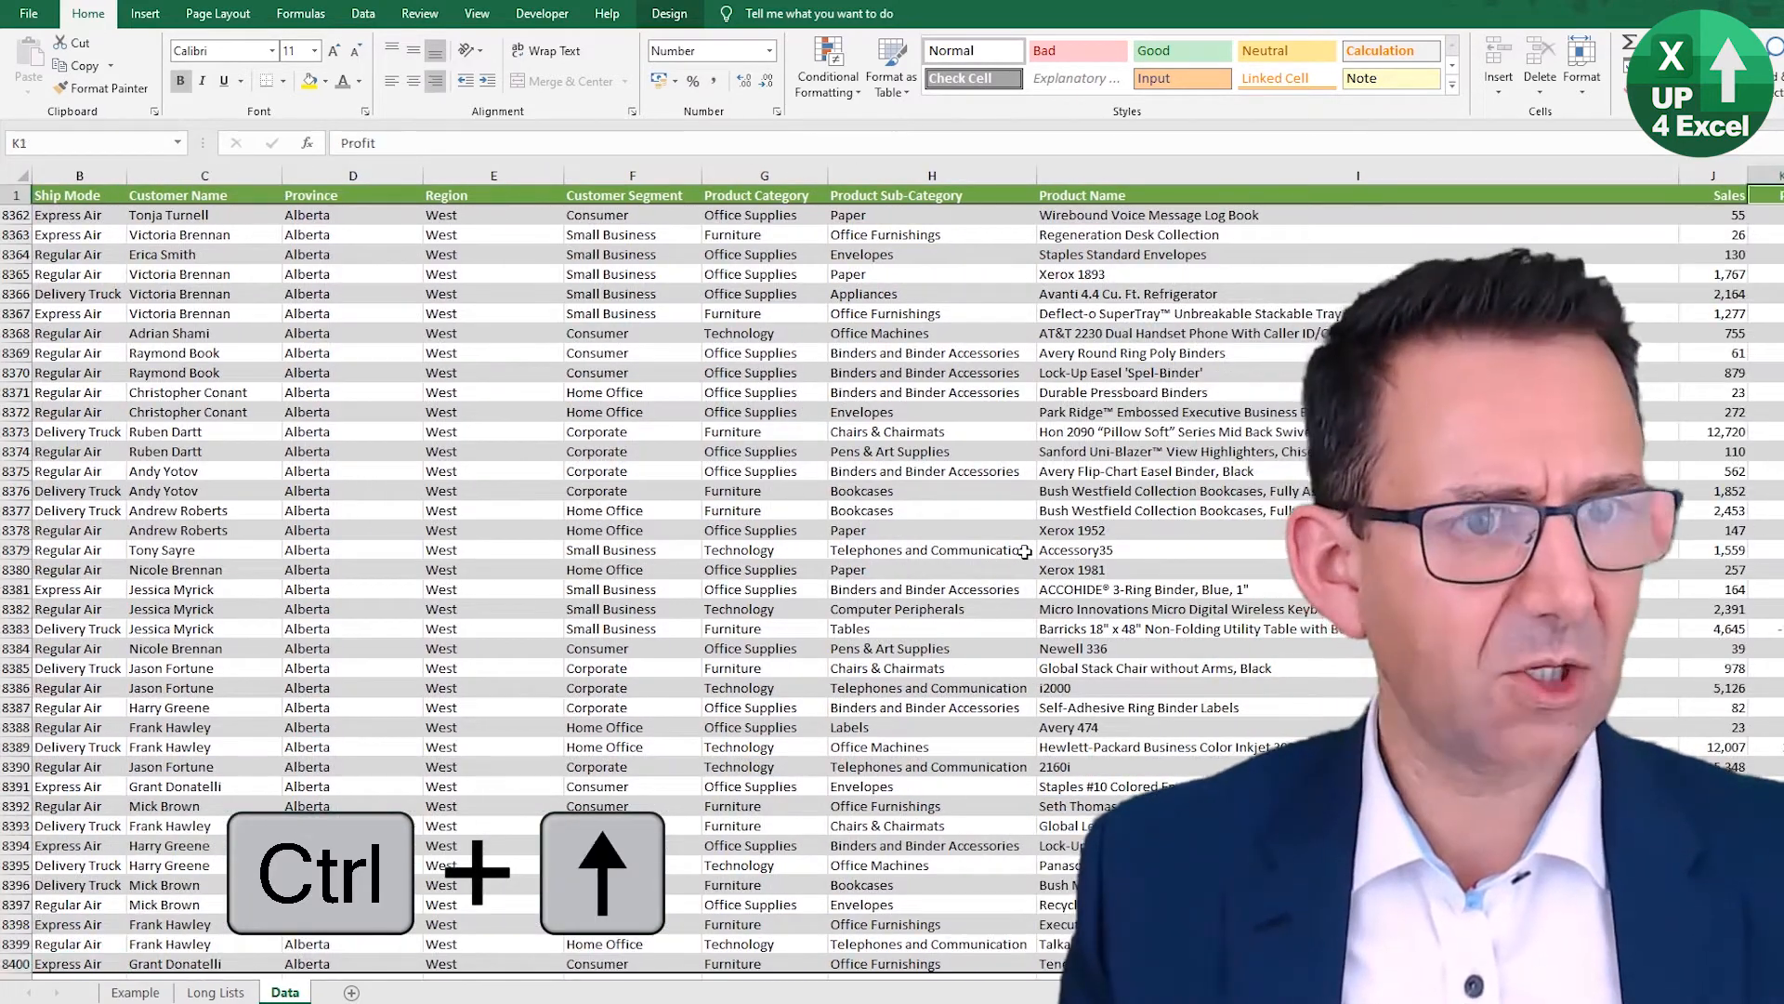
pyautogui.hotkey('ctrl', 'Left')
pyautogui.press('Down')
pyautogui.press('Down')
pyautogui.press('Right')
pyautogui.press('Right')
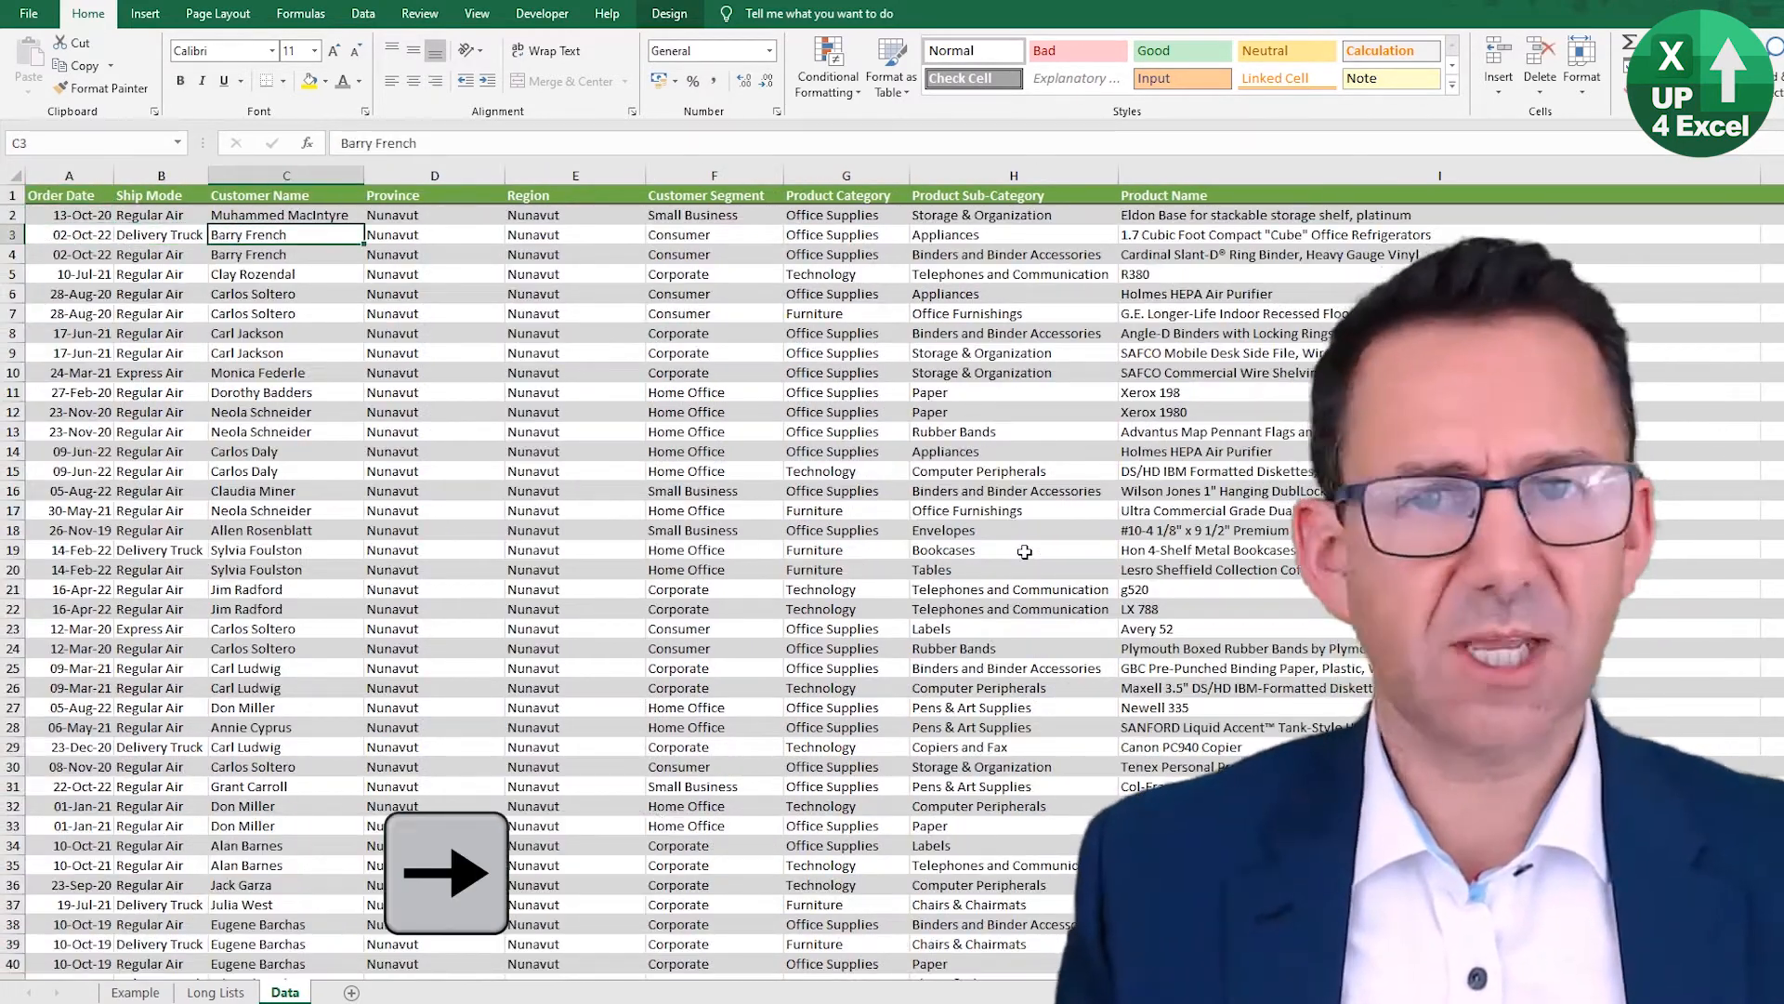
pyautogui.hotkey('ctrl', 't')
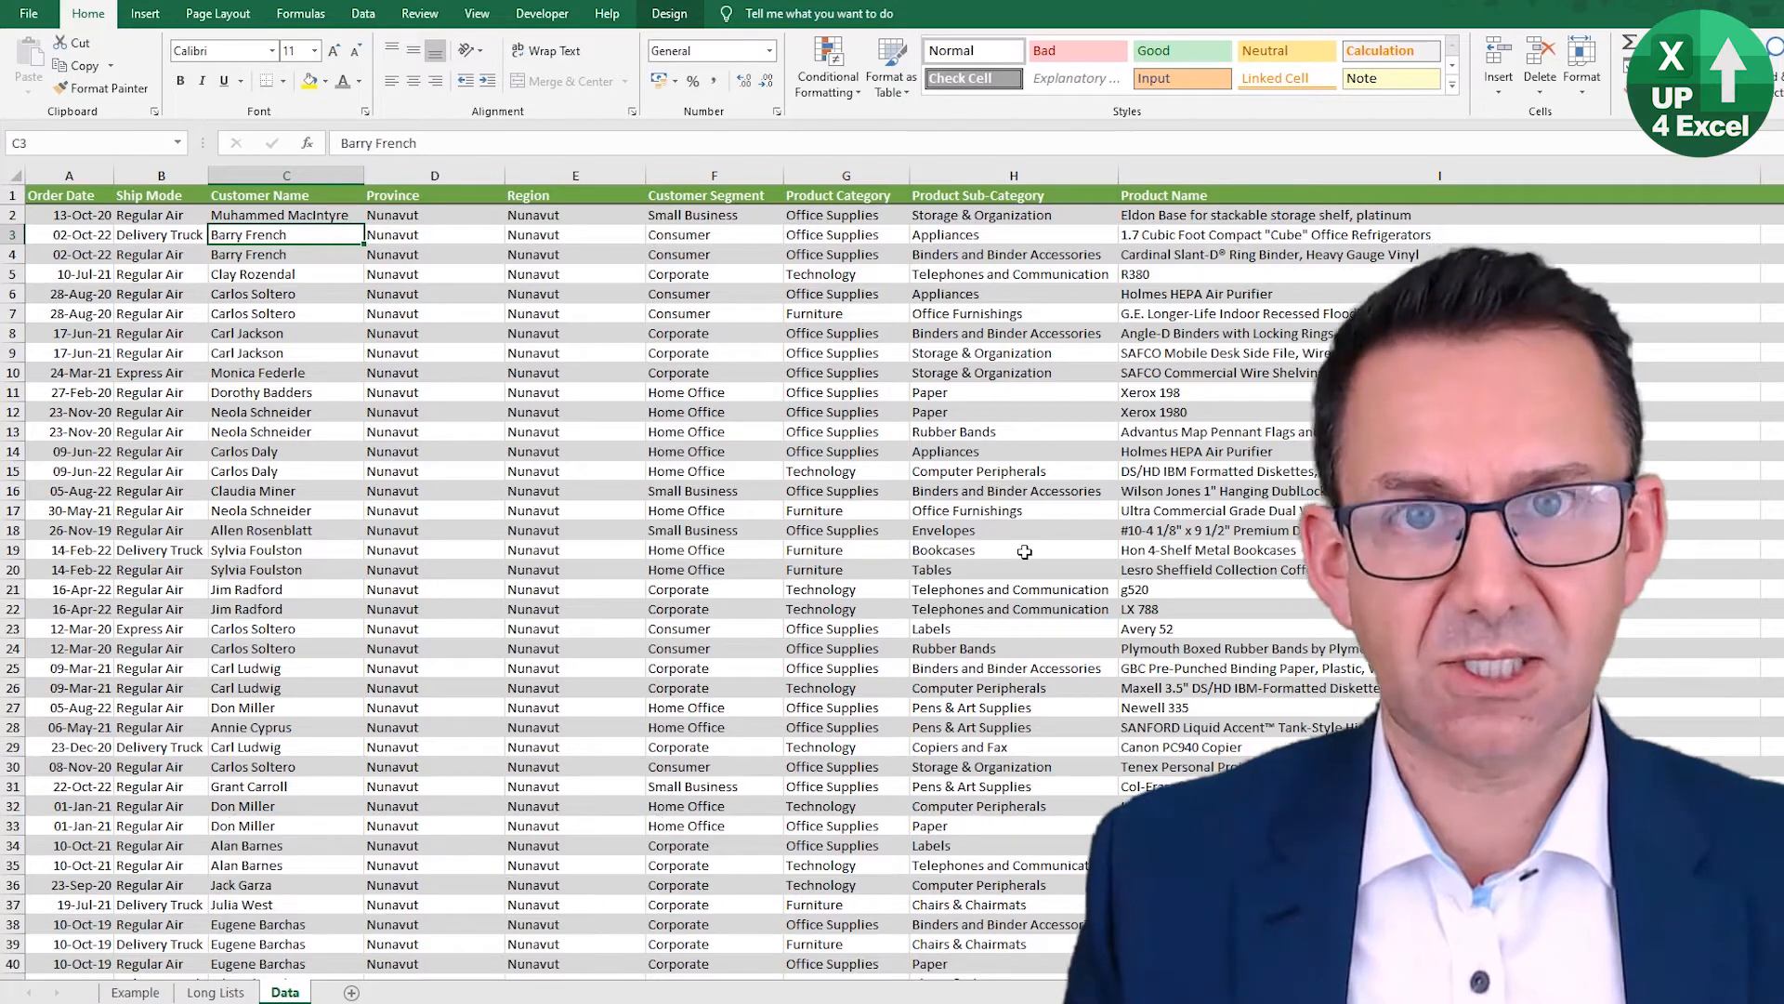
# Step: Enter the test text "fsd" in C8401, directly below the last Customer Name, to check that the table expands
pyautogui.hotkey('ctrl', 'Down')
pyautogui.press('Down')
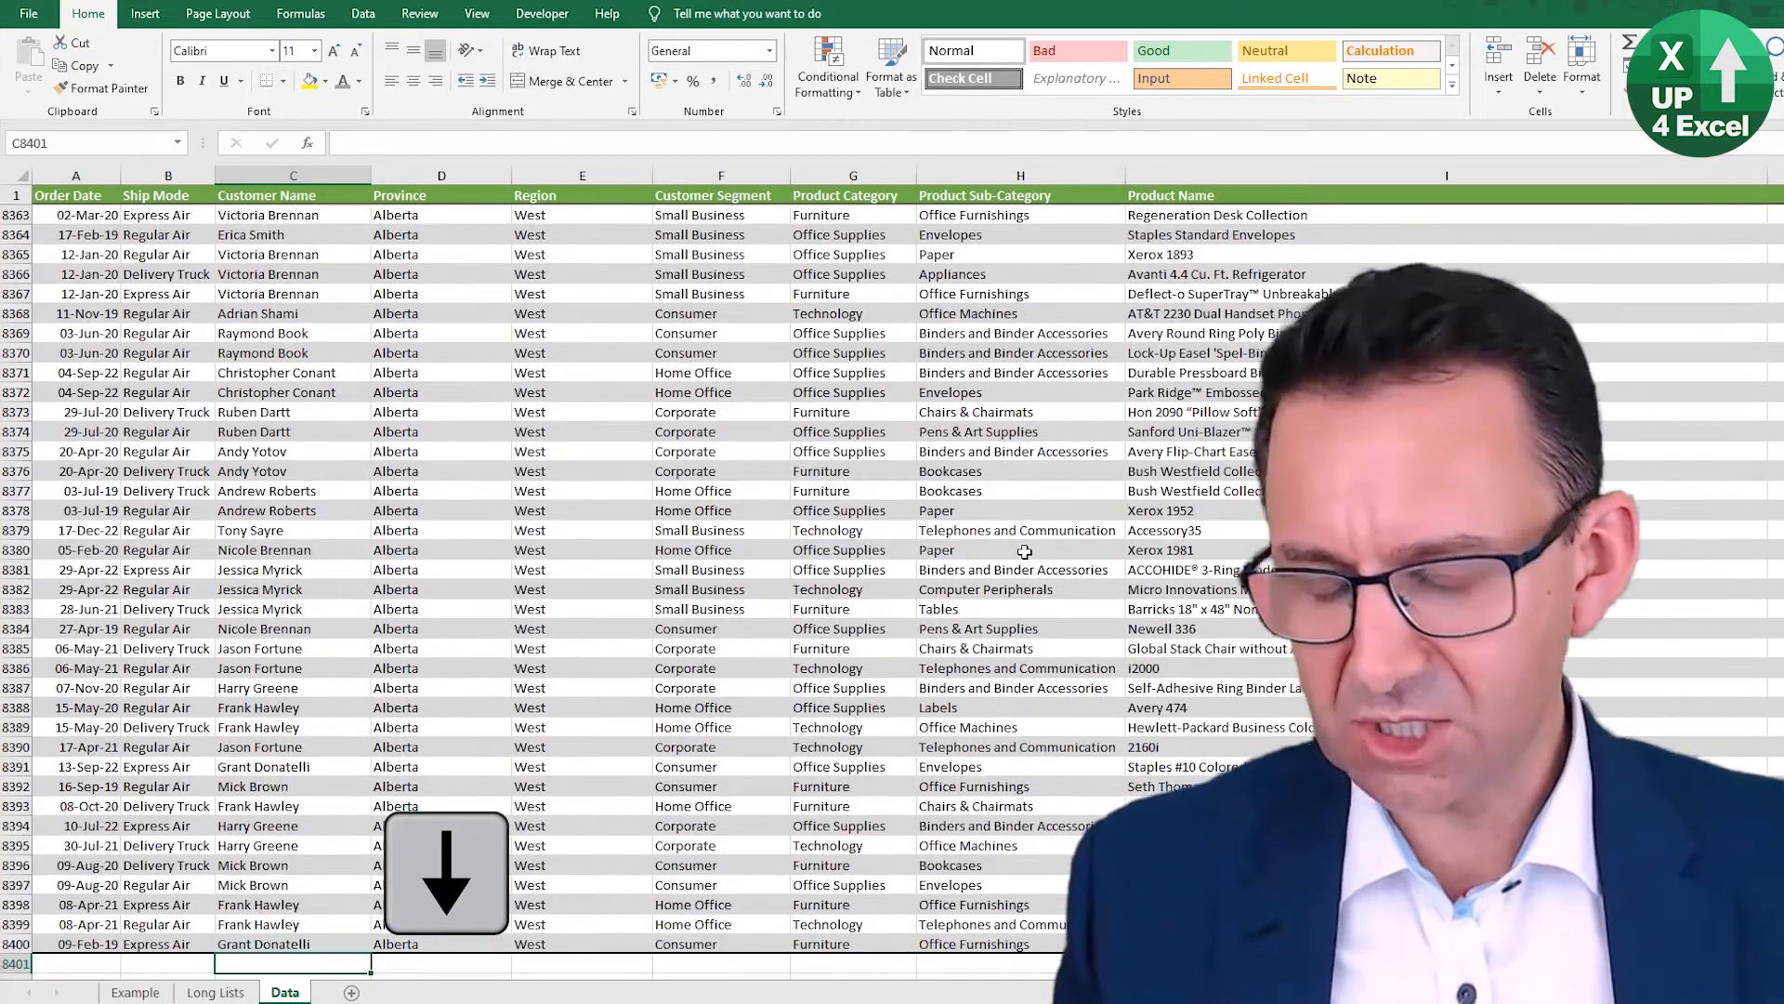
pyautogui.write('fsd')
pyautogui.press('Return')
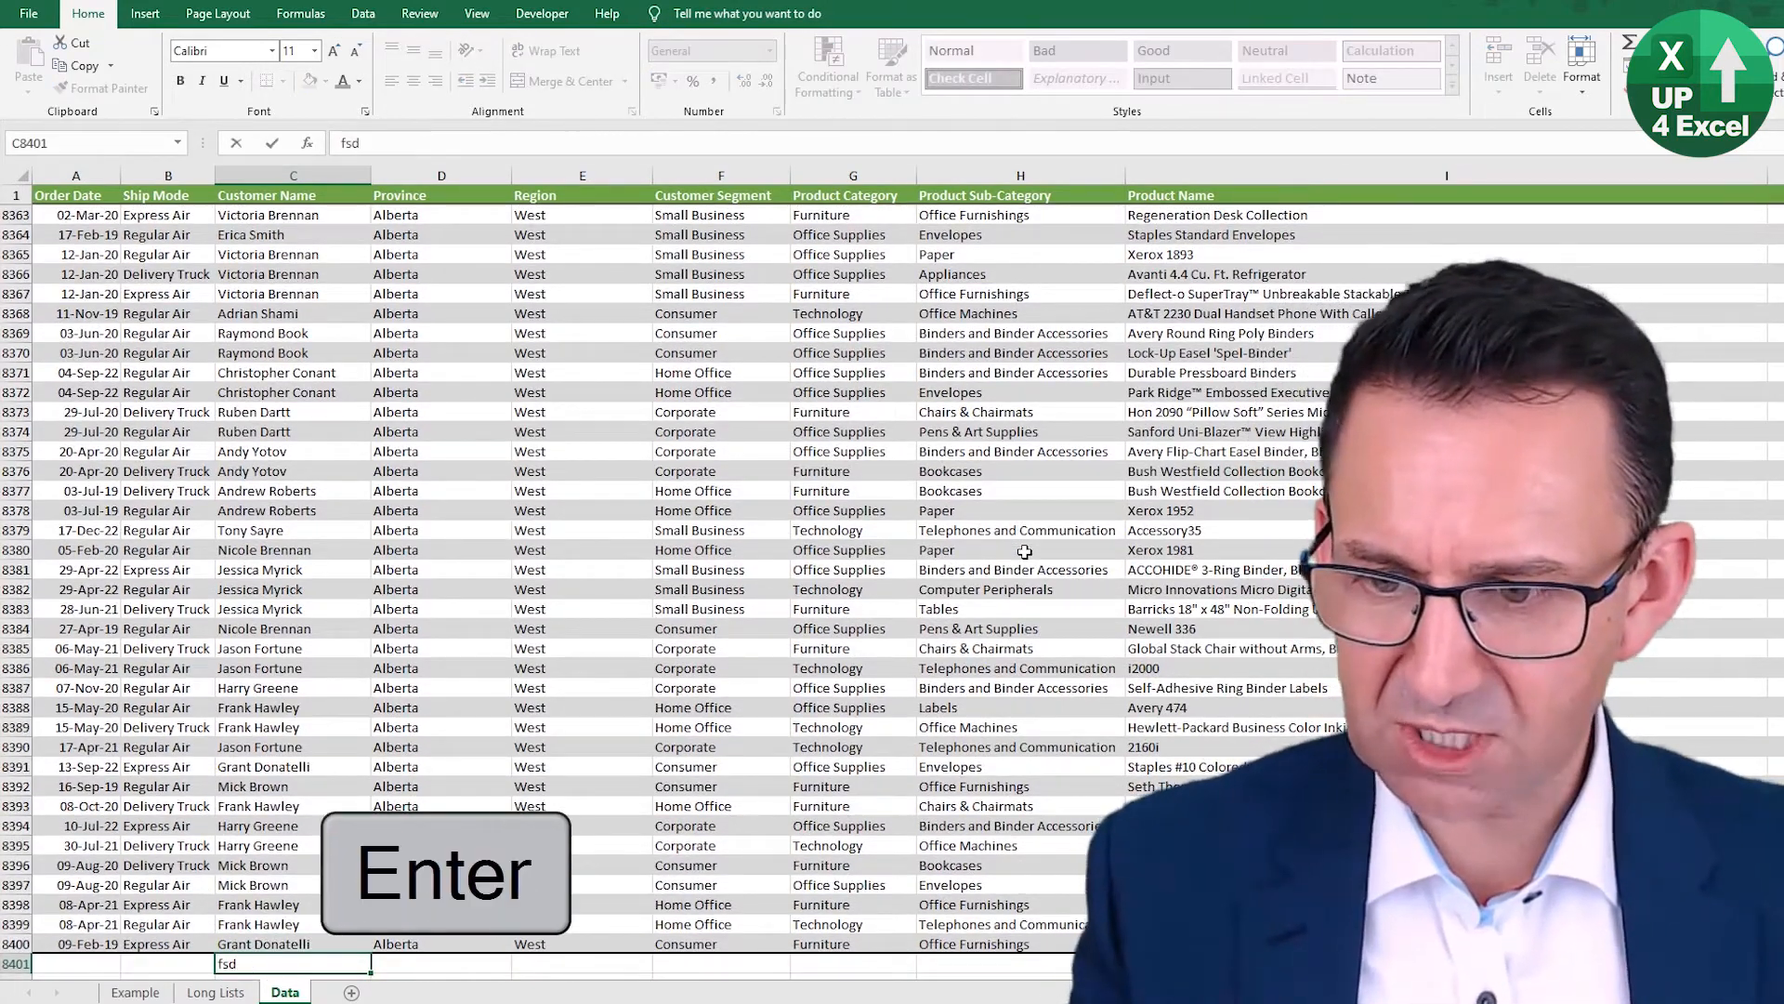
pyautogui.press('Up')
pyautogui.press('Right')
pyautogui.press('Left')
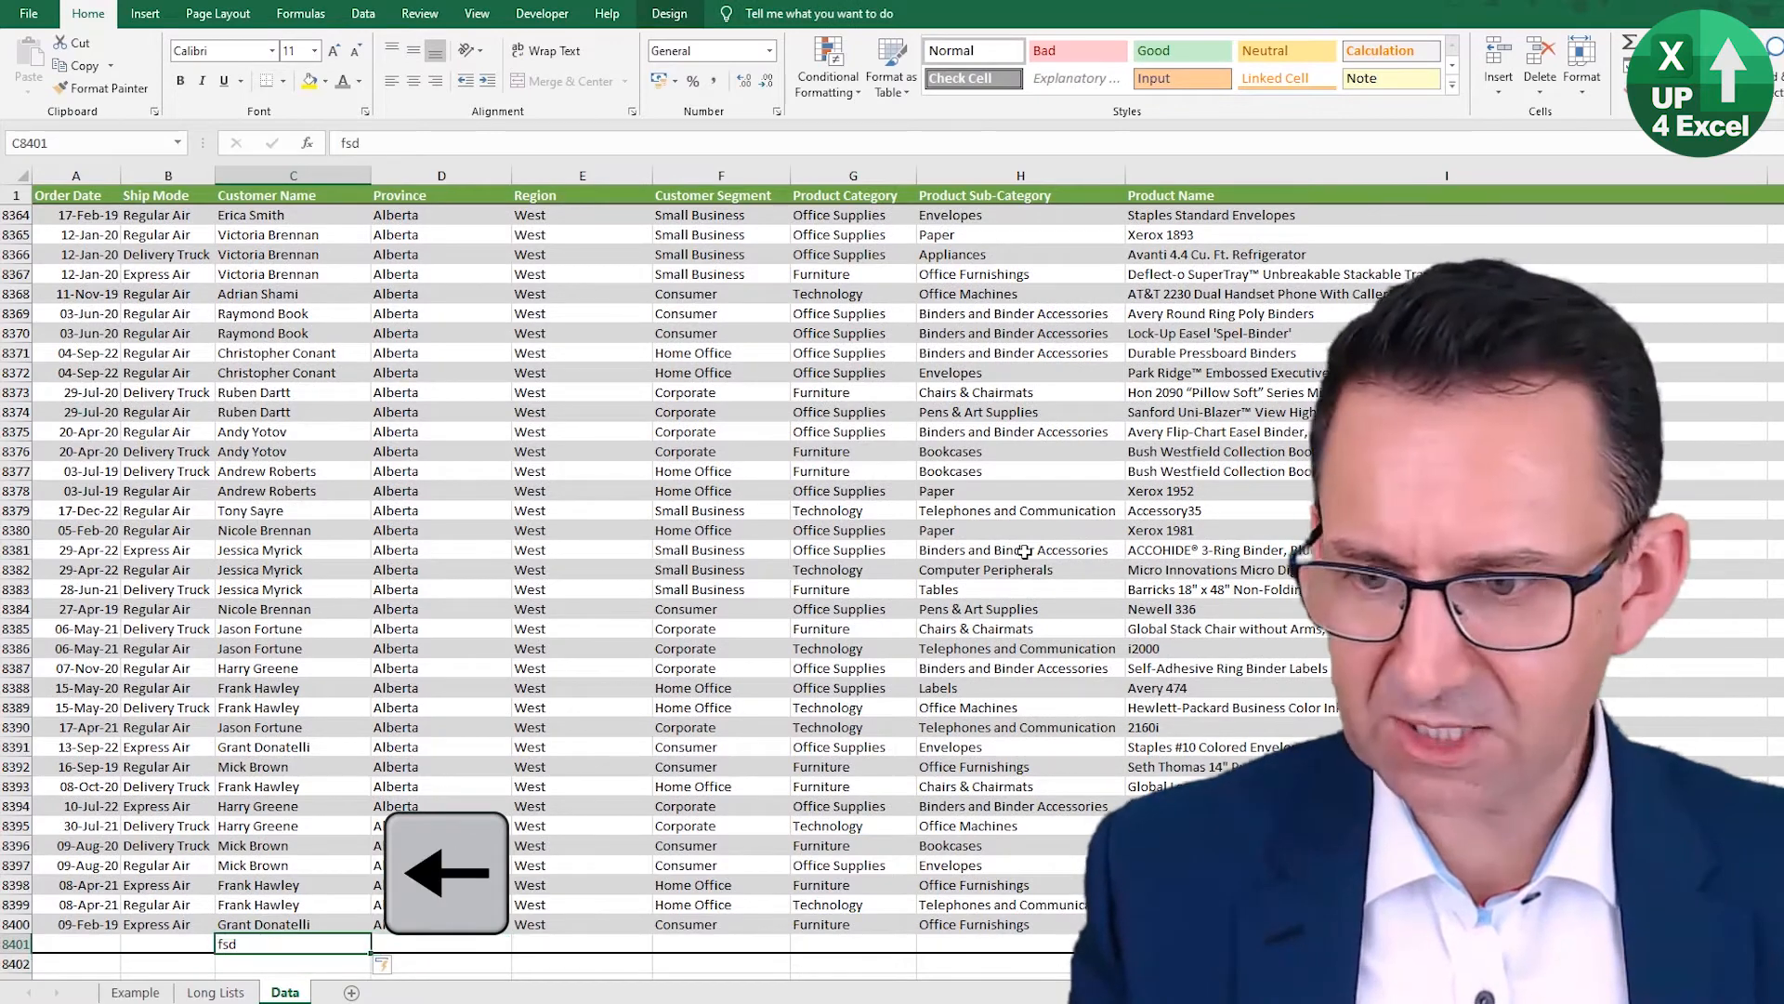
# Step: Enter a second test text "sdf" in C8402 to check the table's expansion by another row
pyautogui.press('Left')
pyautogui.press('Left')
pyautogui.press('Down')
pyautogui.press('Right')
pyautogui.press('Right')
pyautogui.write('sdf')
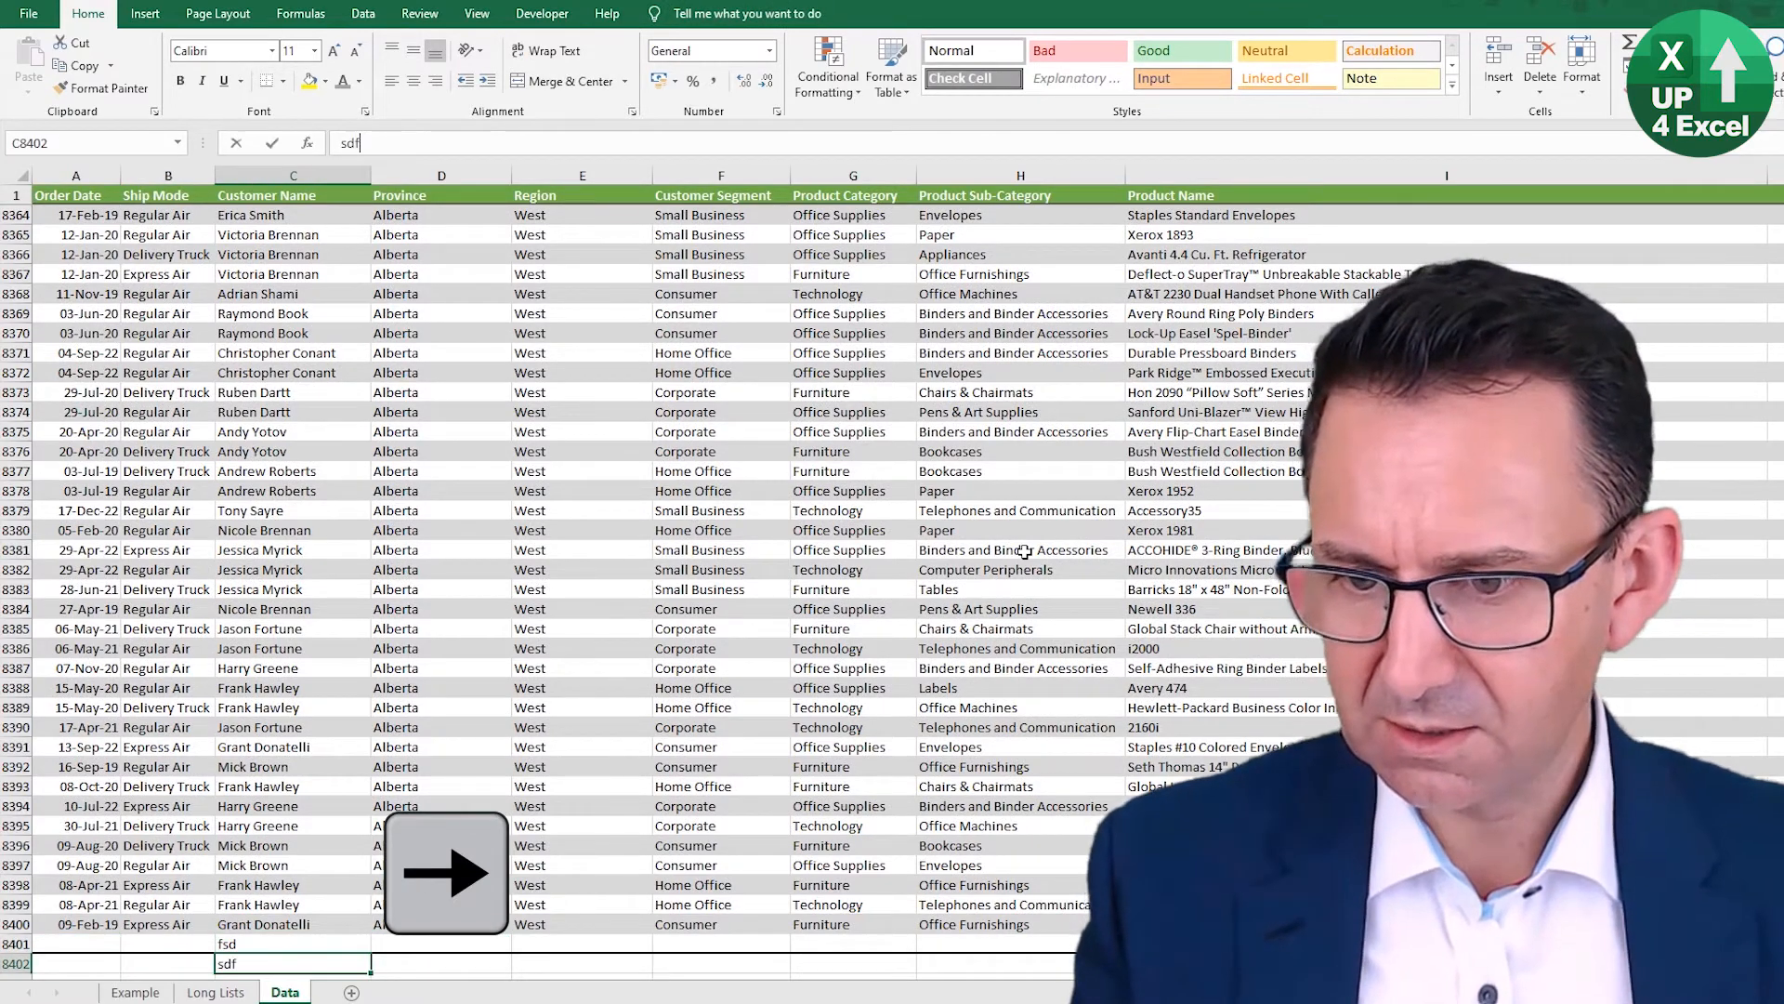
pyautogui.press('Return')
pyautogui.press('Up')
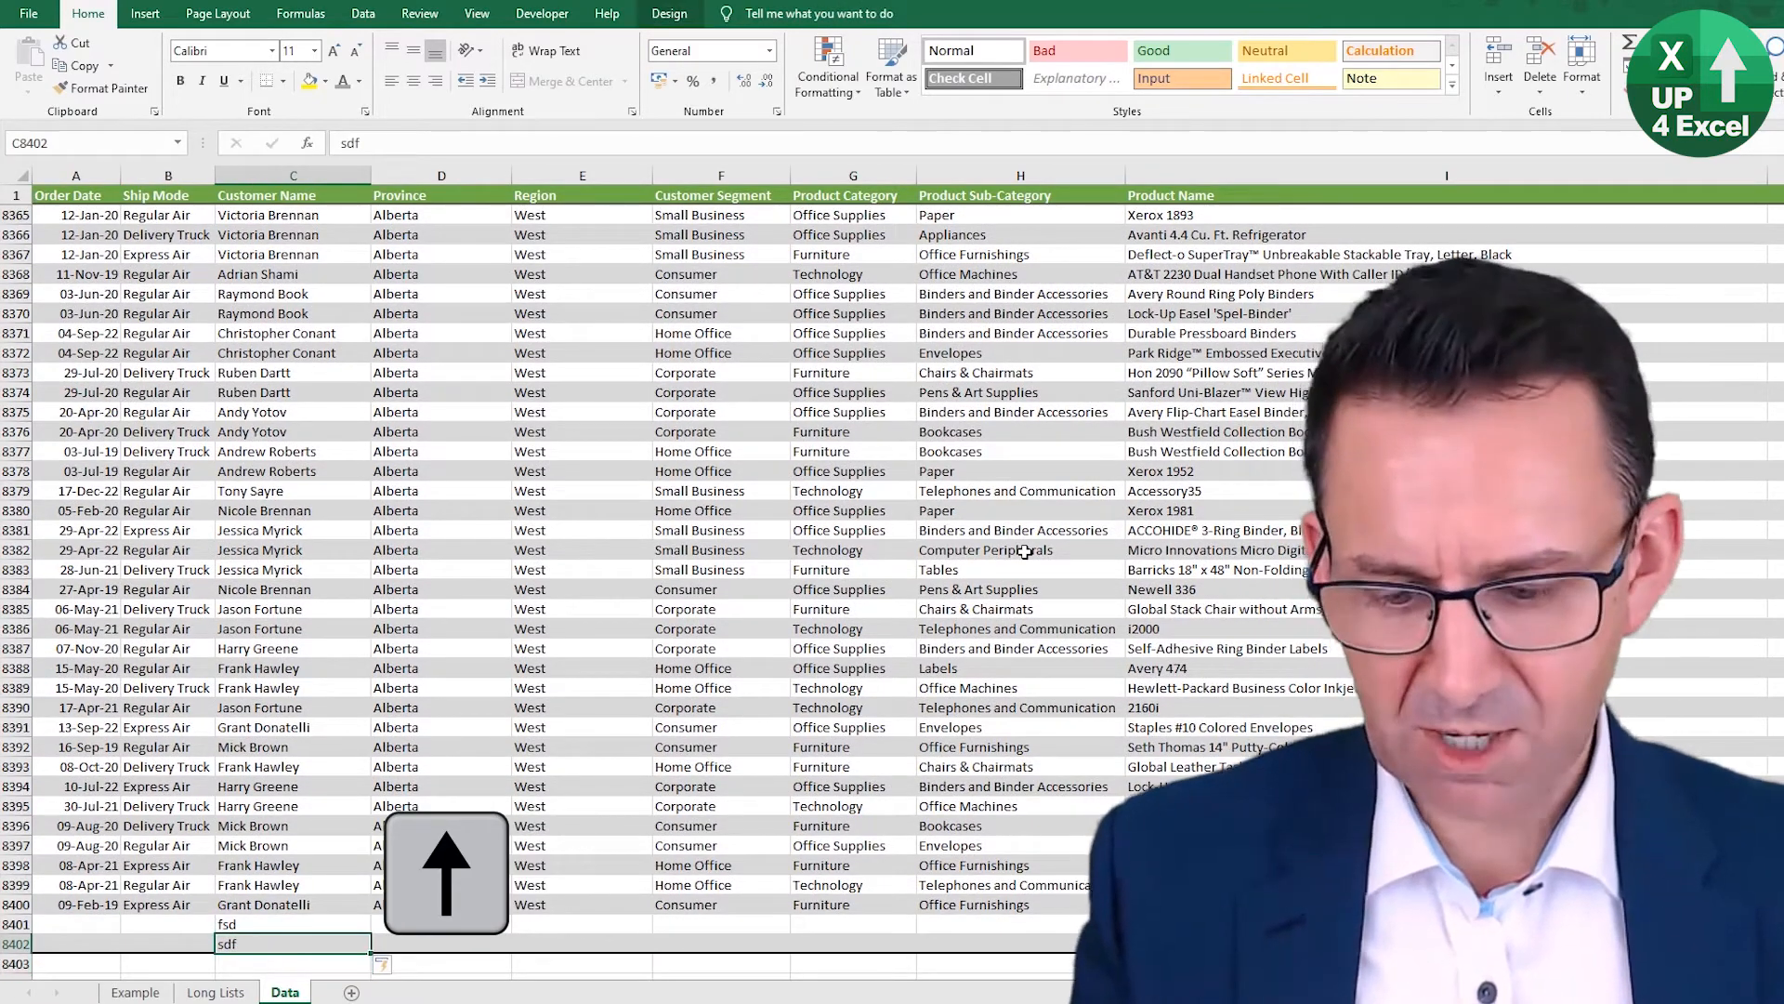
# Step: Undo both test entries below the orders table and go back to its last row
pyautogui.hotkey('ctrl', 'z')
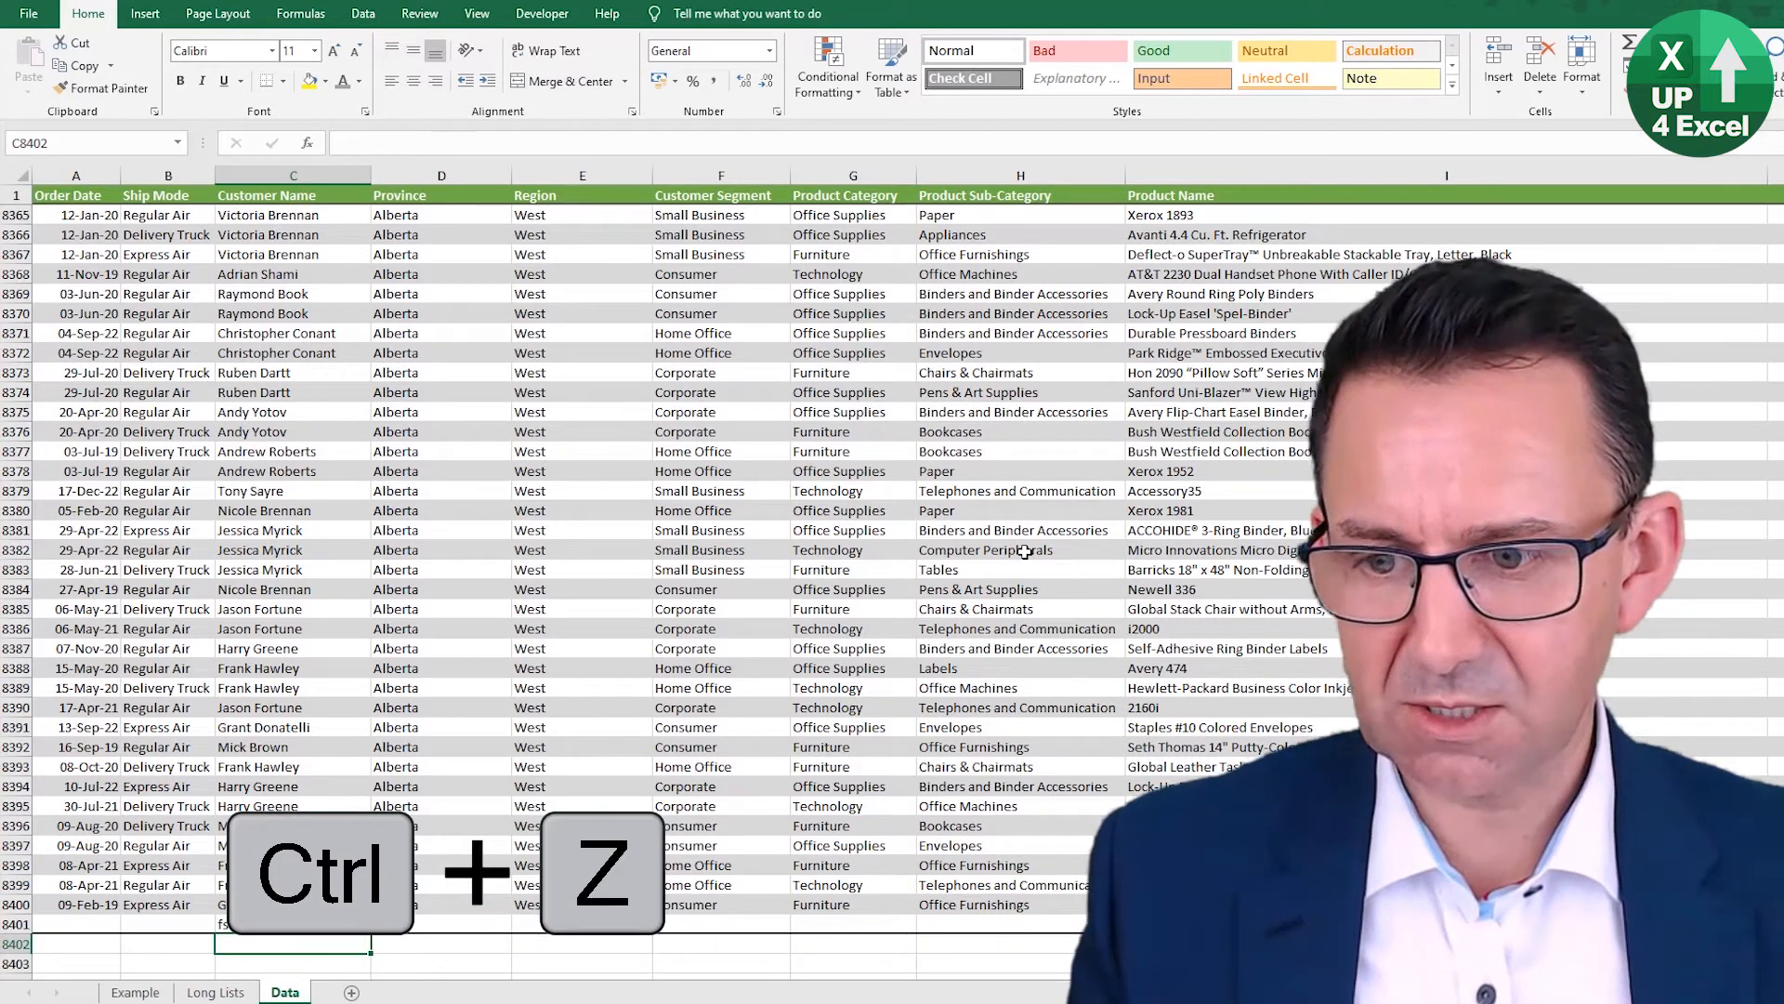
pyautogui.hotkey('ctrl', 'z')
pyautogui.hotkey('ctrl', 'z')
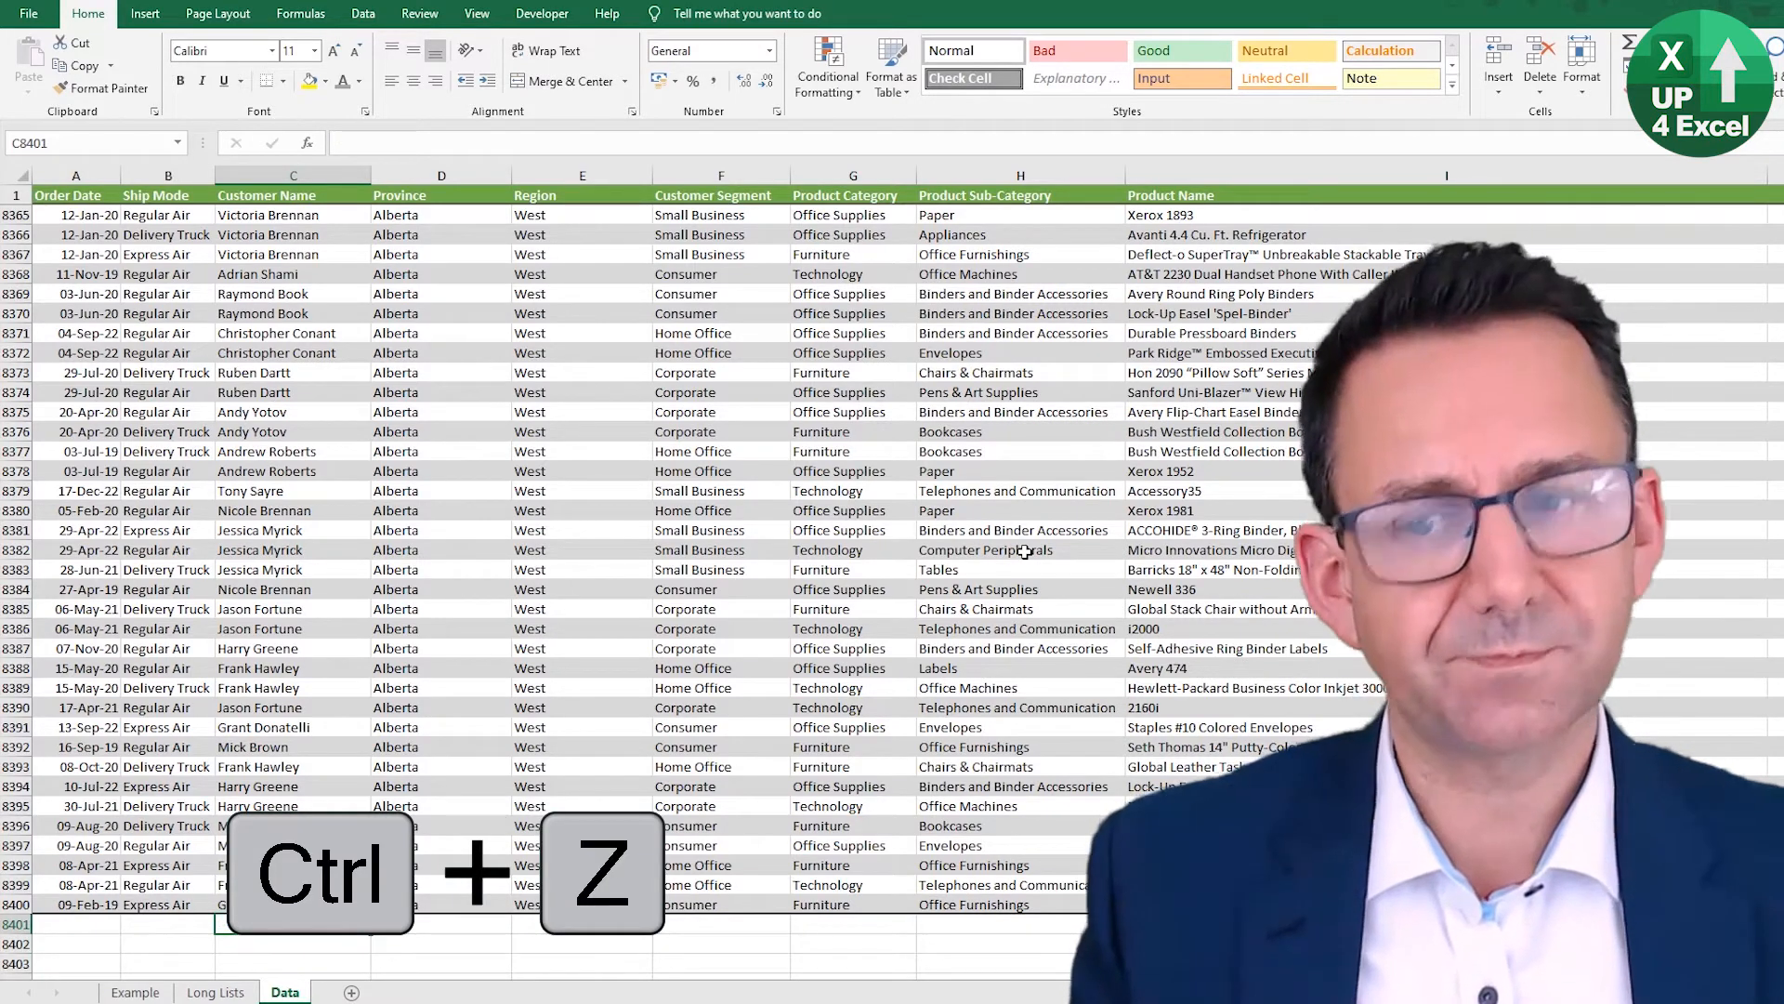
pyautogui.press('Up')
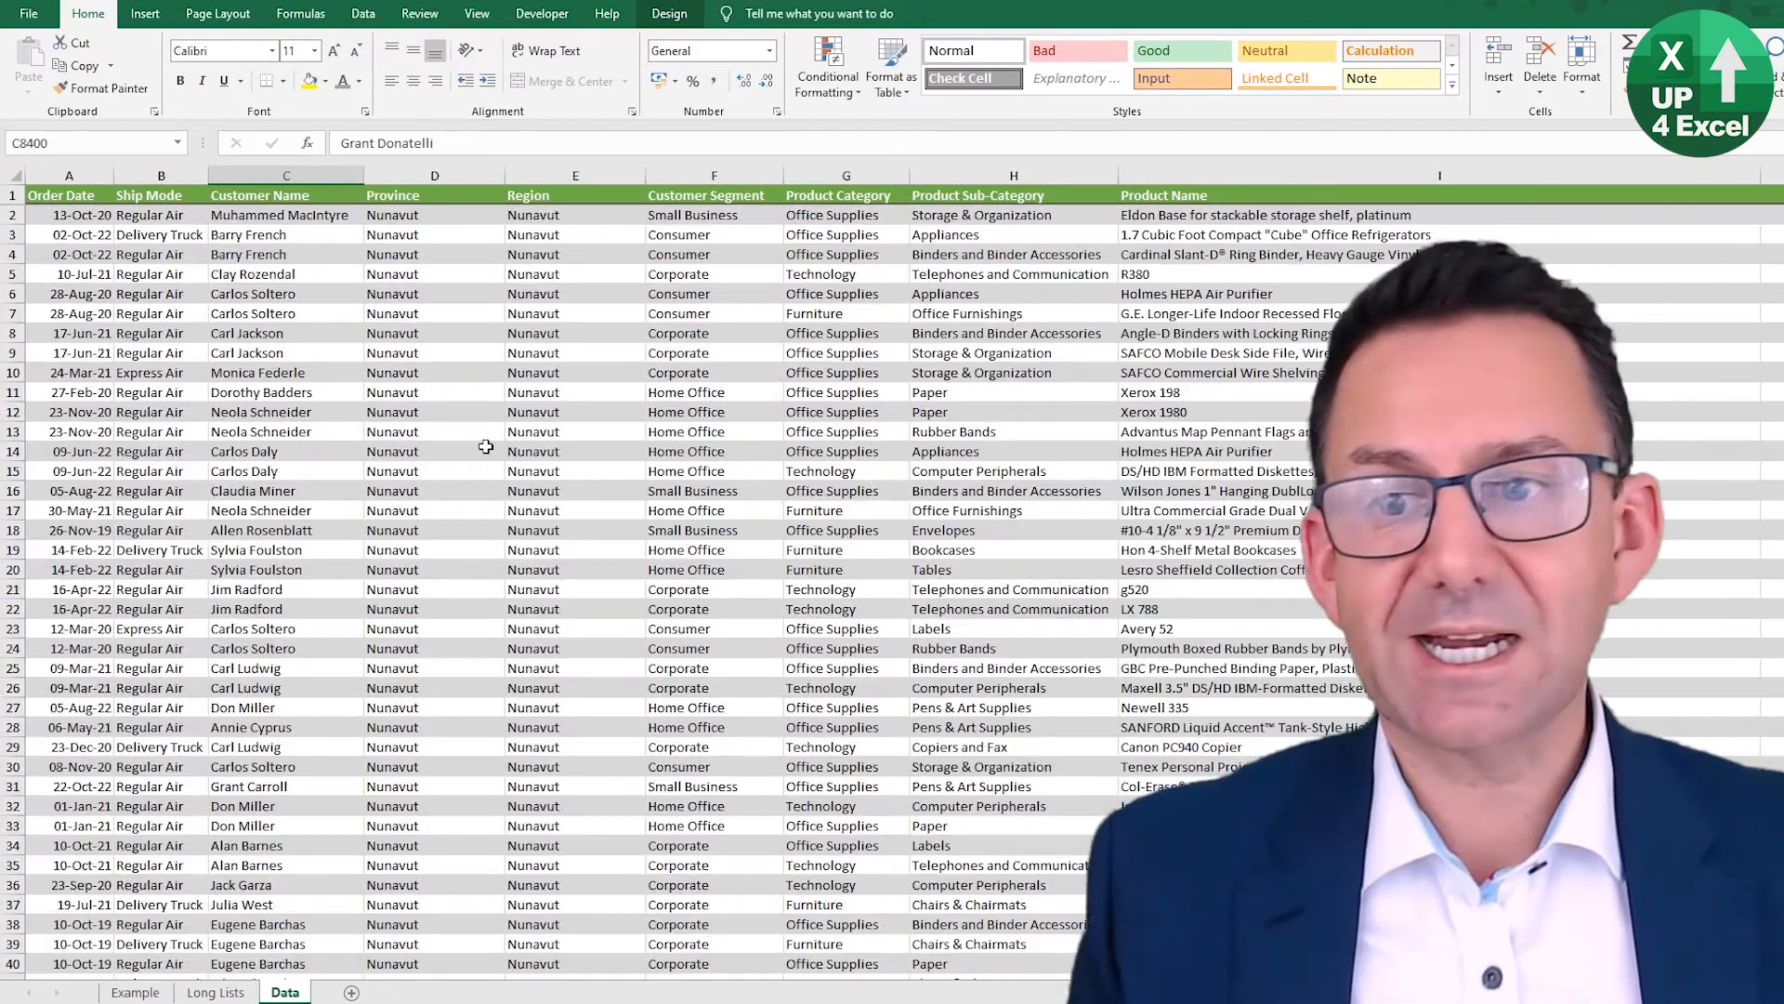
# Step: Create a PivotTable from tblOrders on the existing Example worksheet, placed at cell E6
pyautogui.click(486, 447)
pyautogui.click(36, 58)
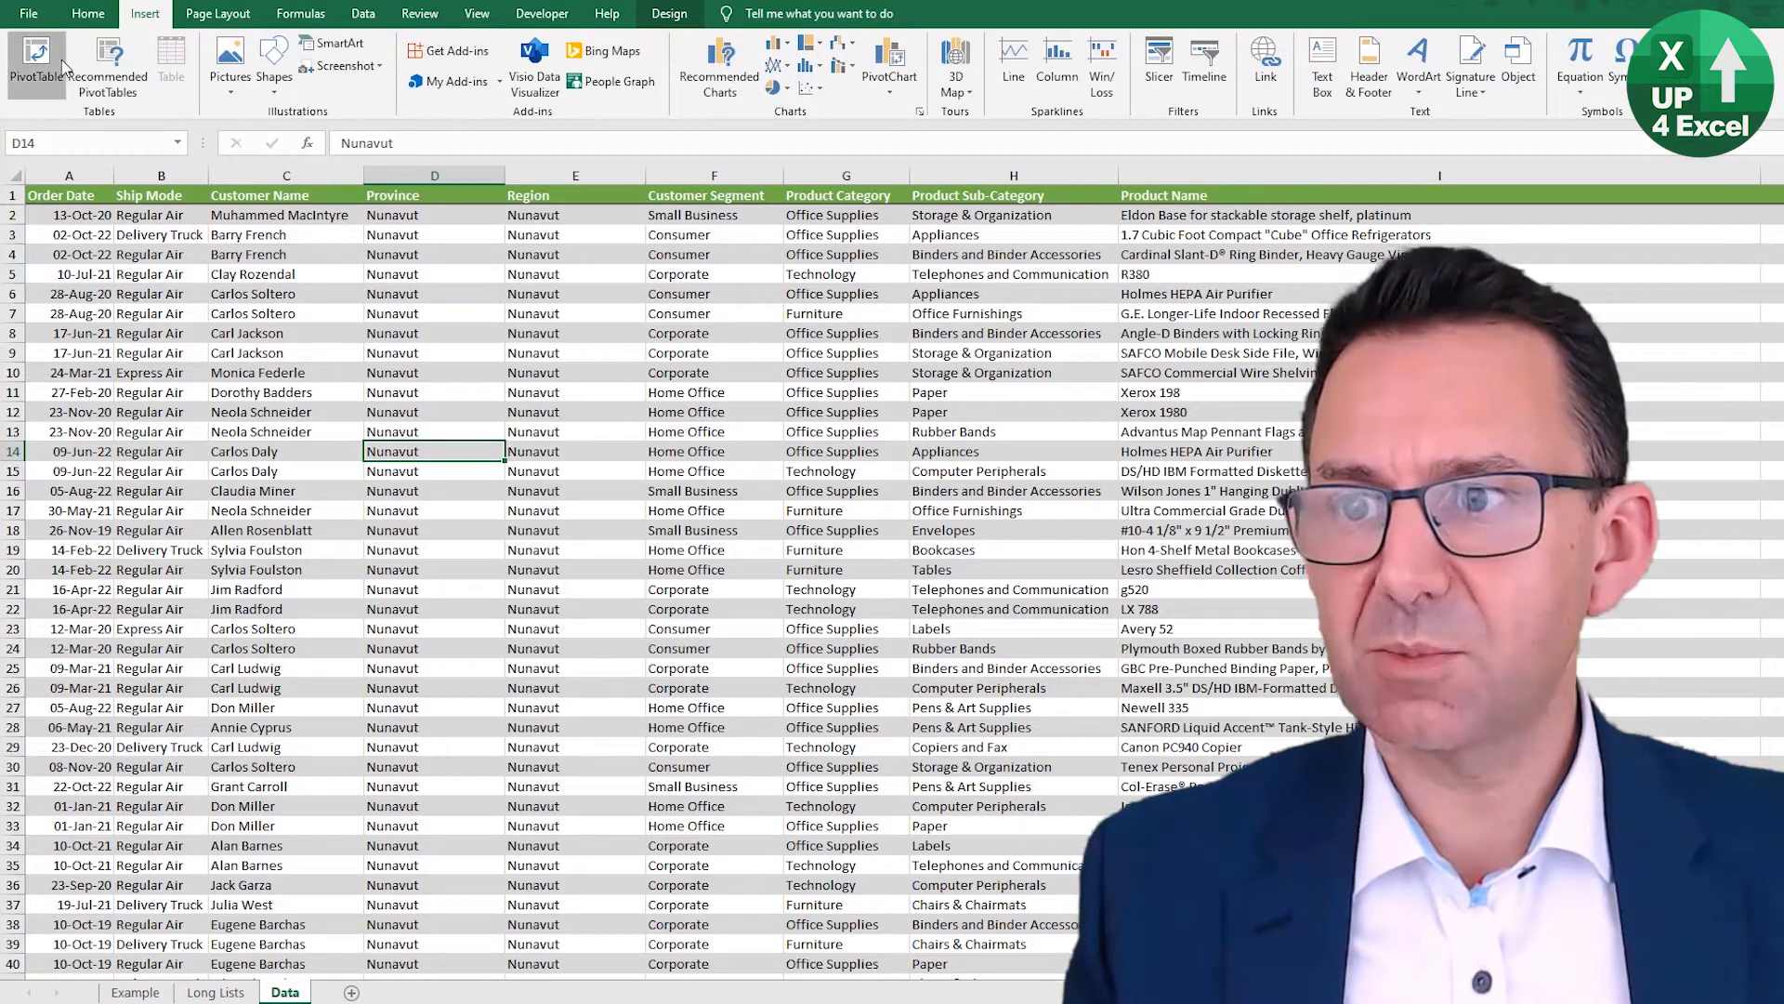
pyautogui.click(499, 668)
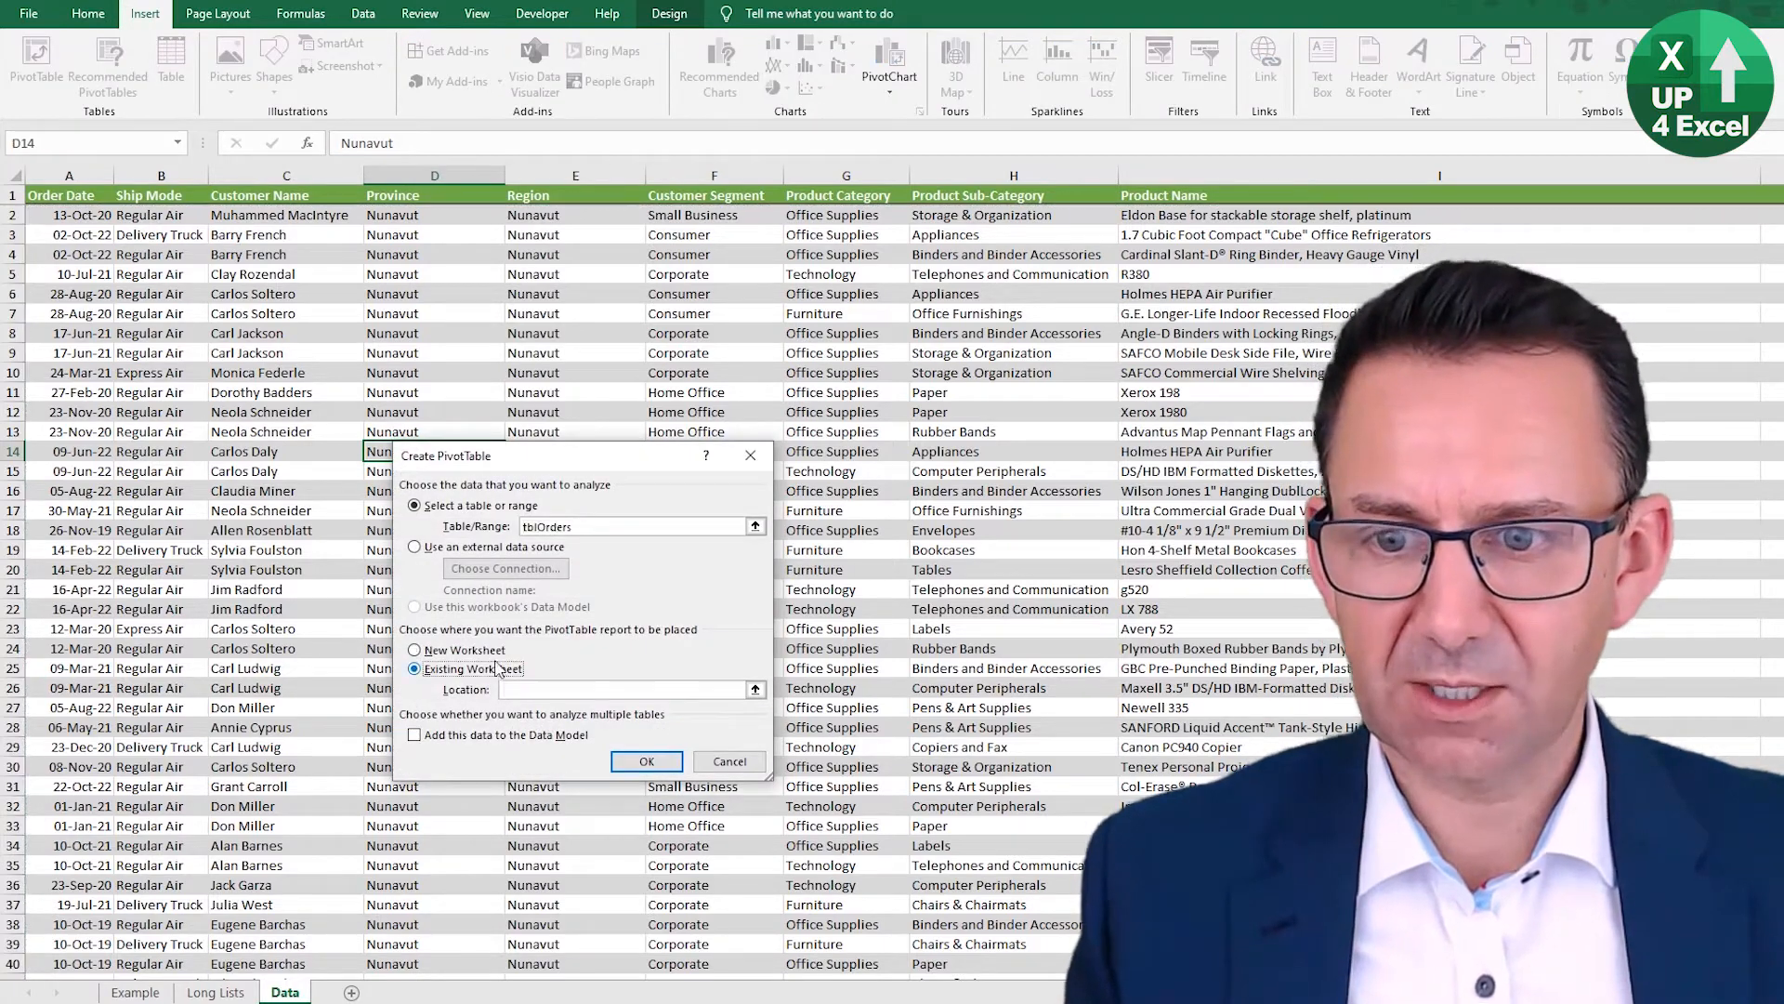
pyautogui.click(755, 689)
pyautogui.click(135, 992)
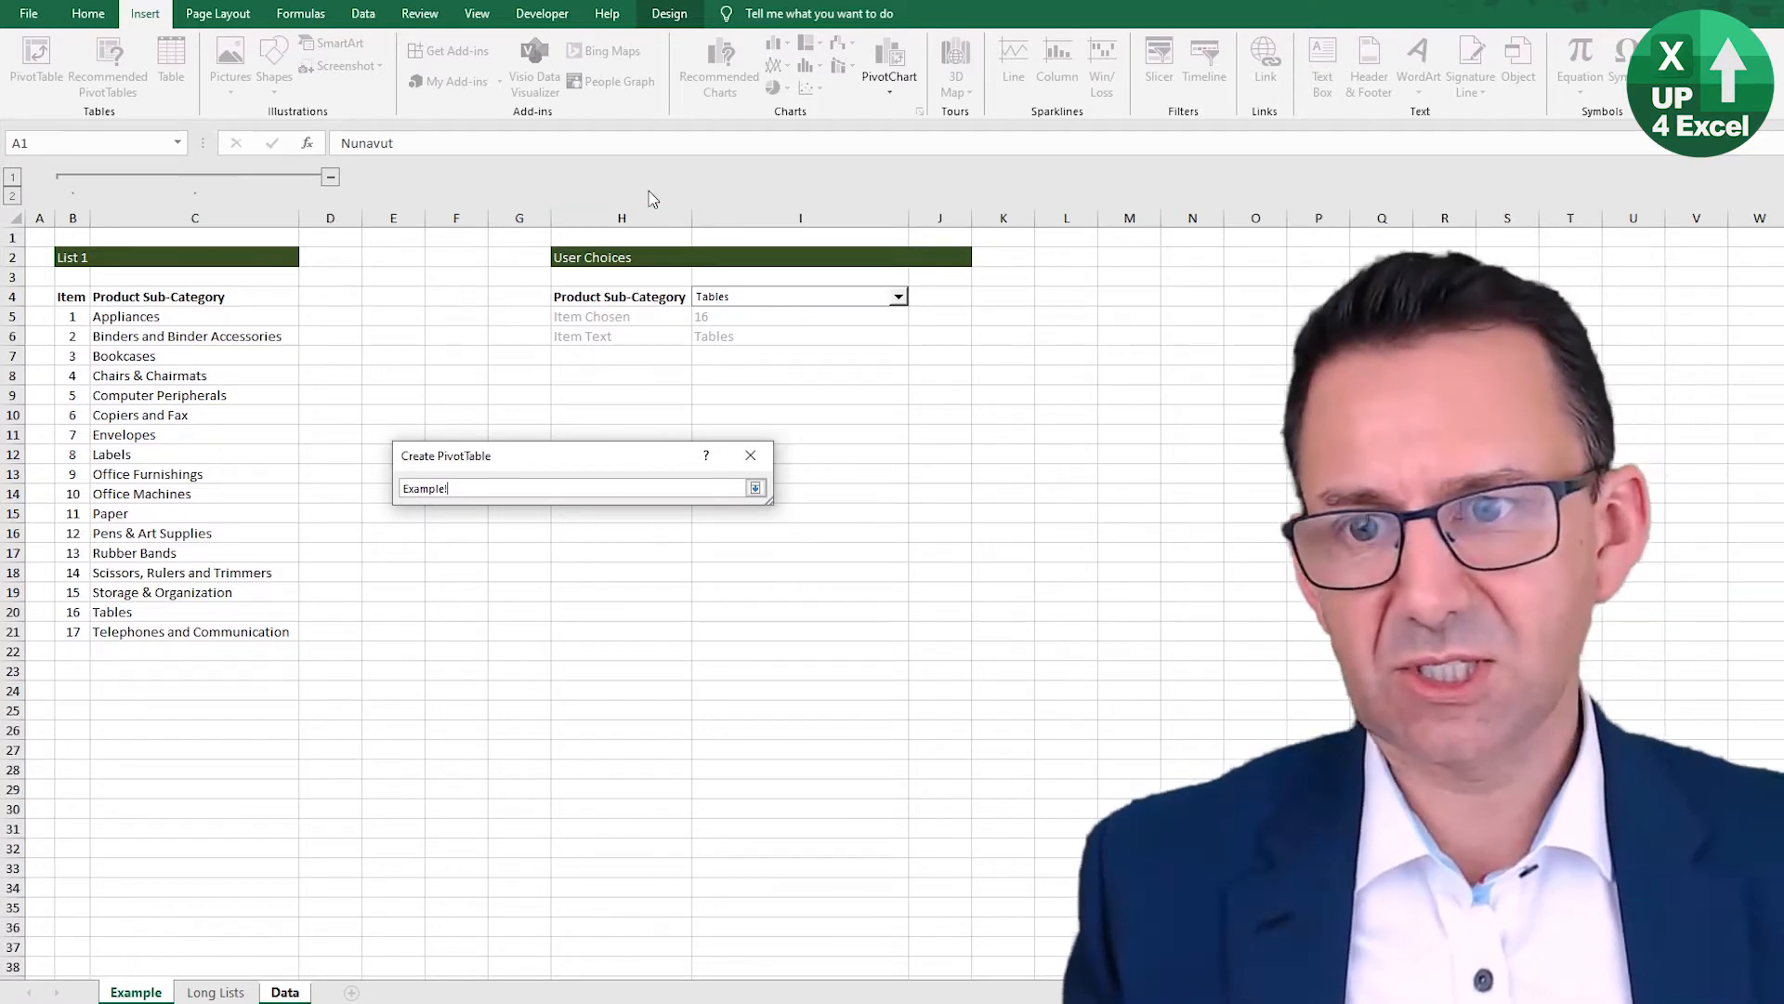
pyautogui.click(399, 301)
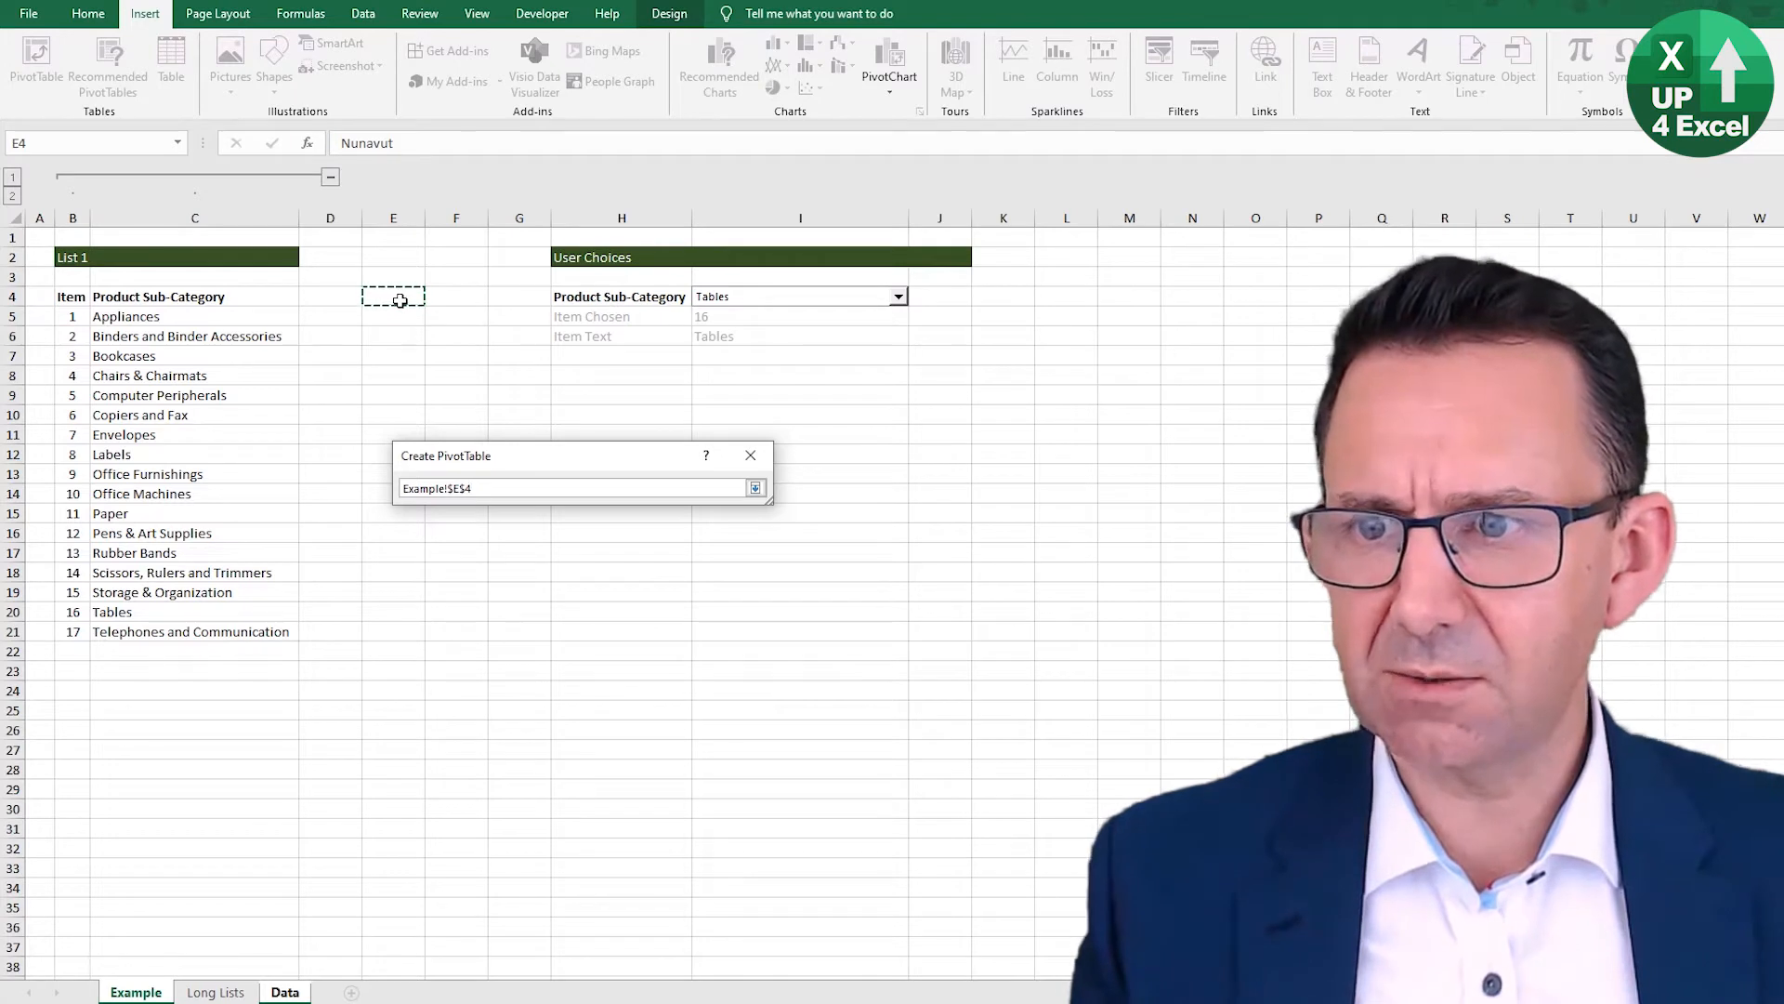
pyautogui.click(371, 340)
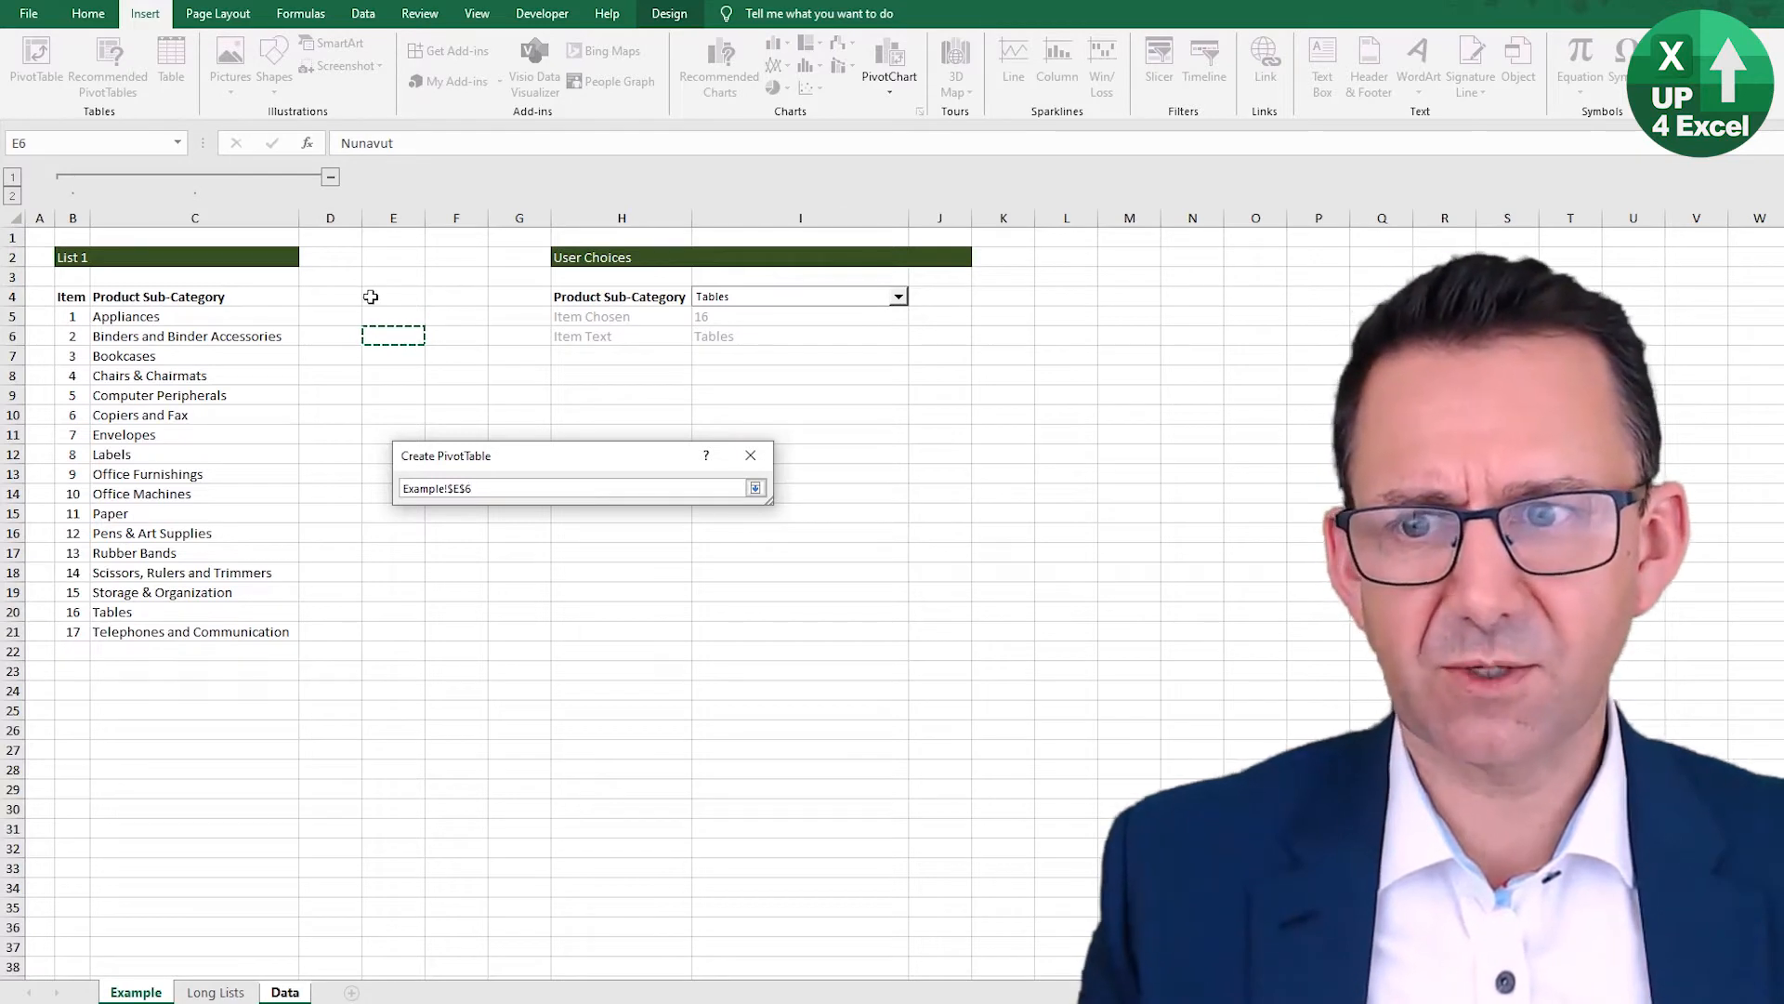
pyautogui.click(755, 487)
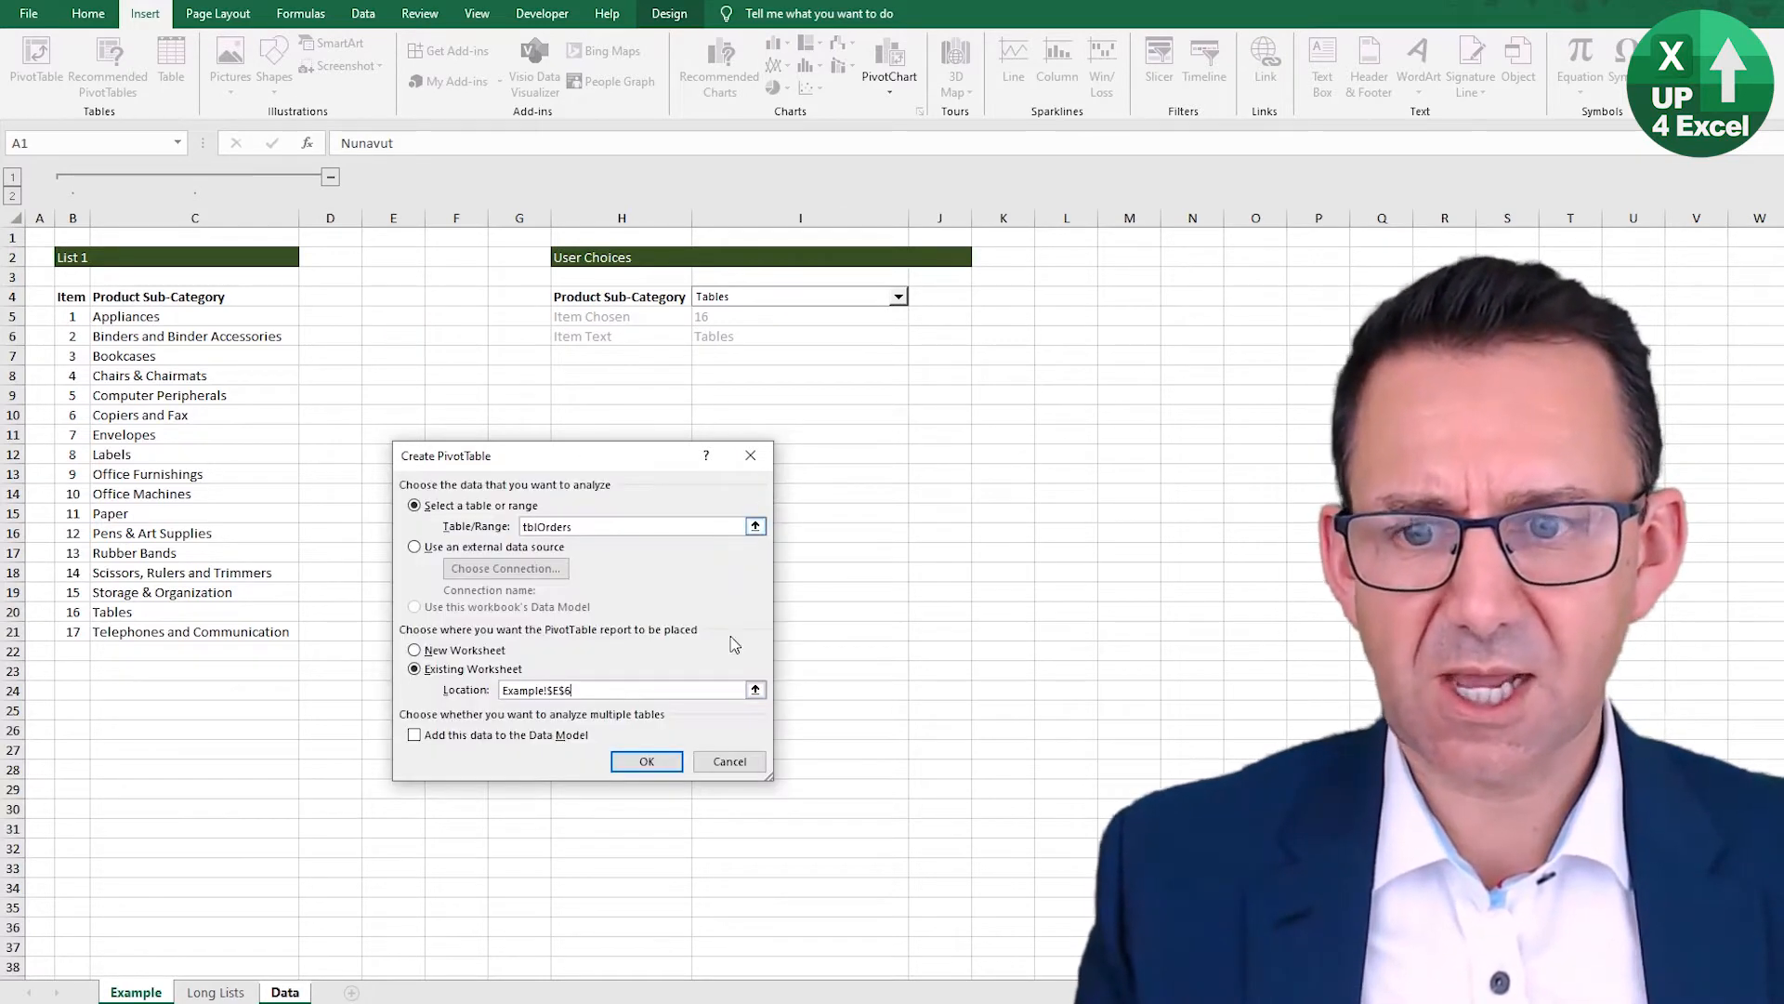
pyautogui.click(650, 761)
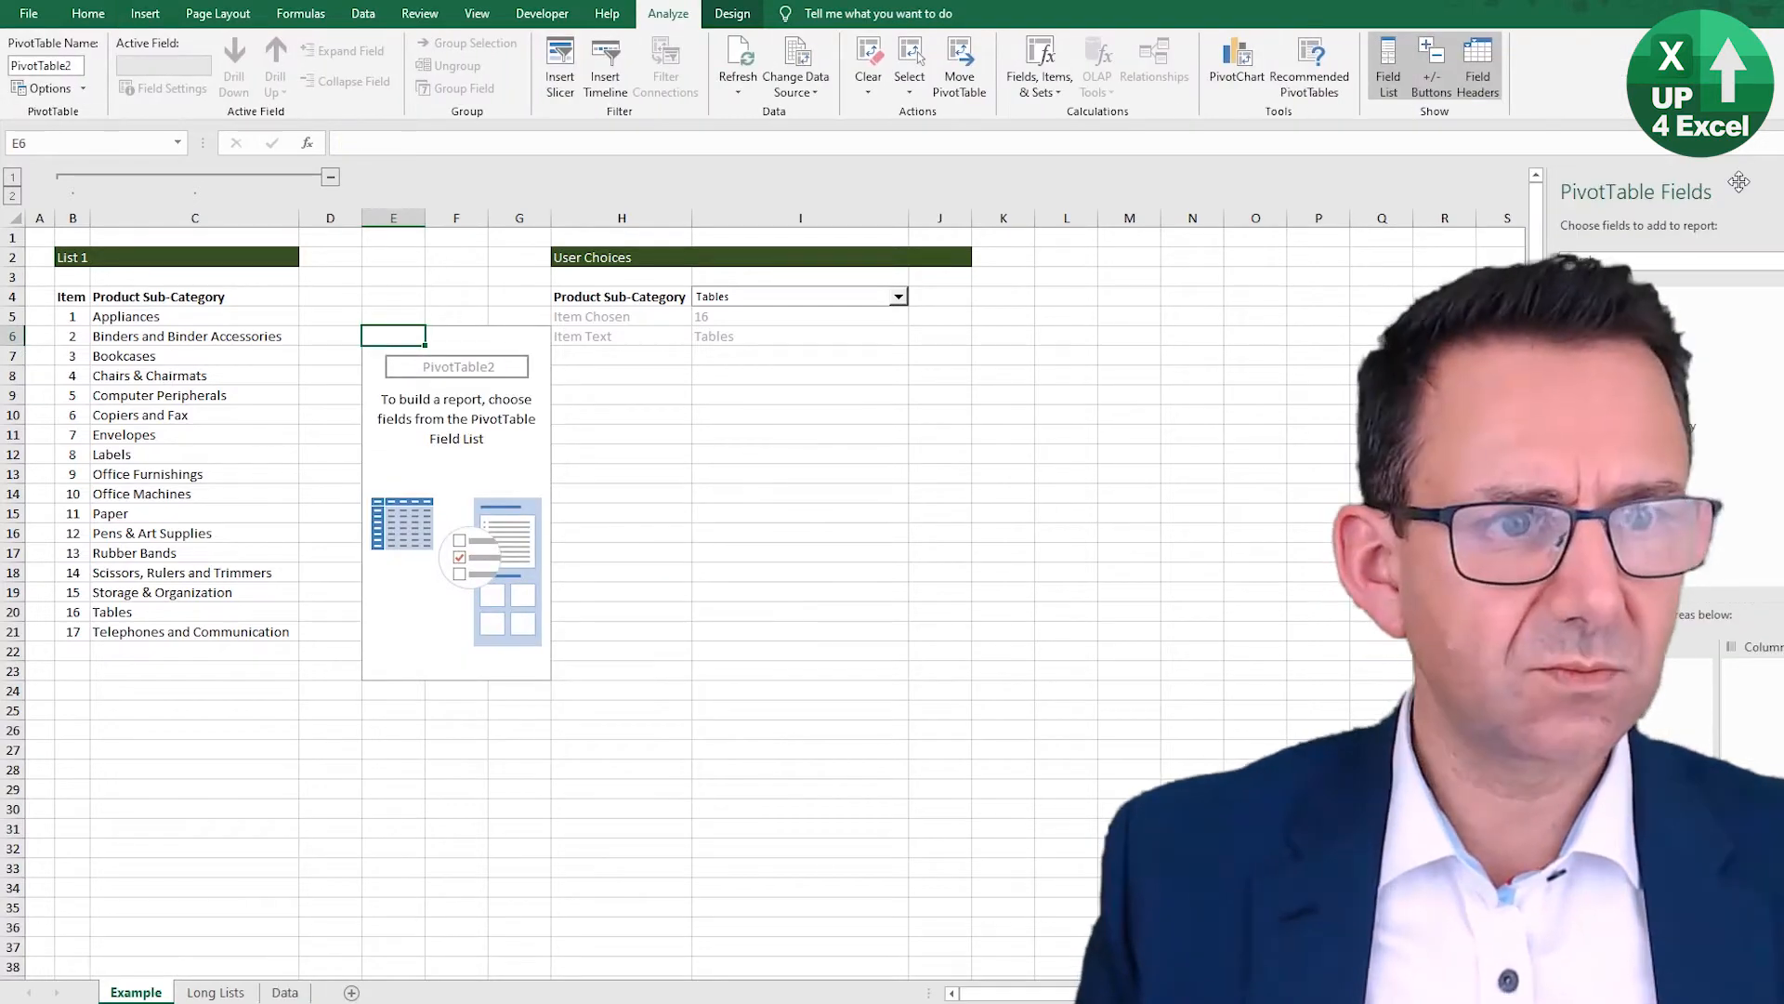
# Step: Float and enlarge the PivotTable field list beside the report, and add Product Sub-Category as a report filter
pyautogui.moveTo(1739, 182); pyautogui.dragTo(739, 412)
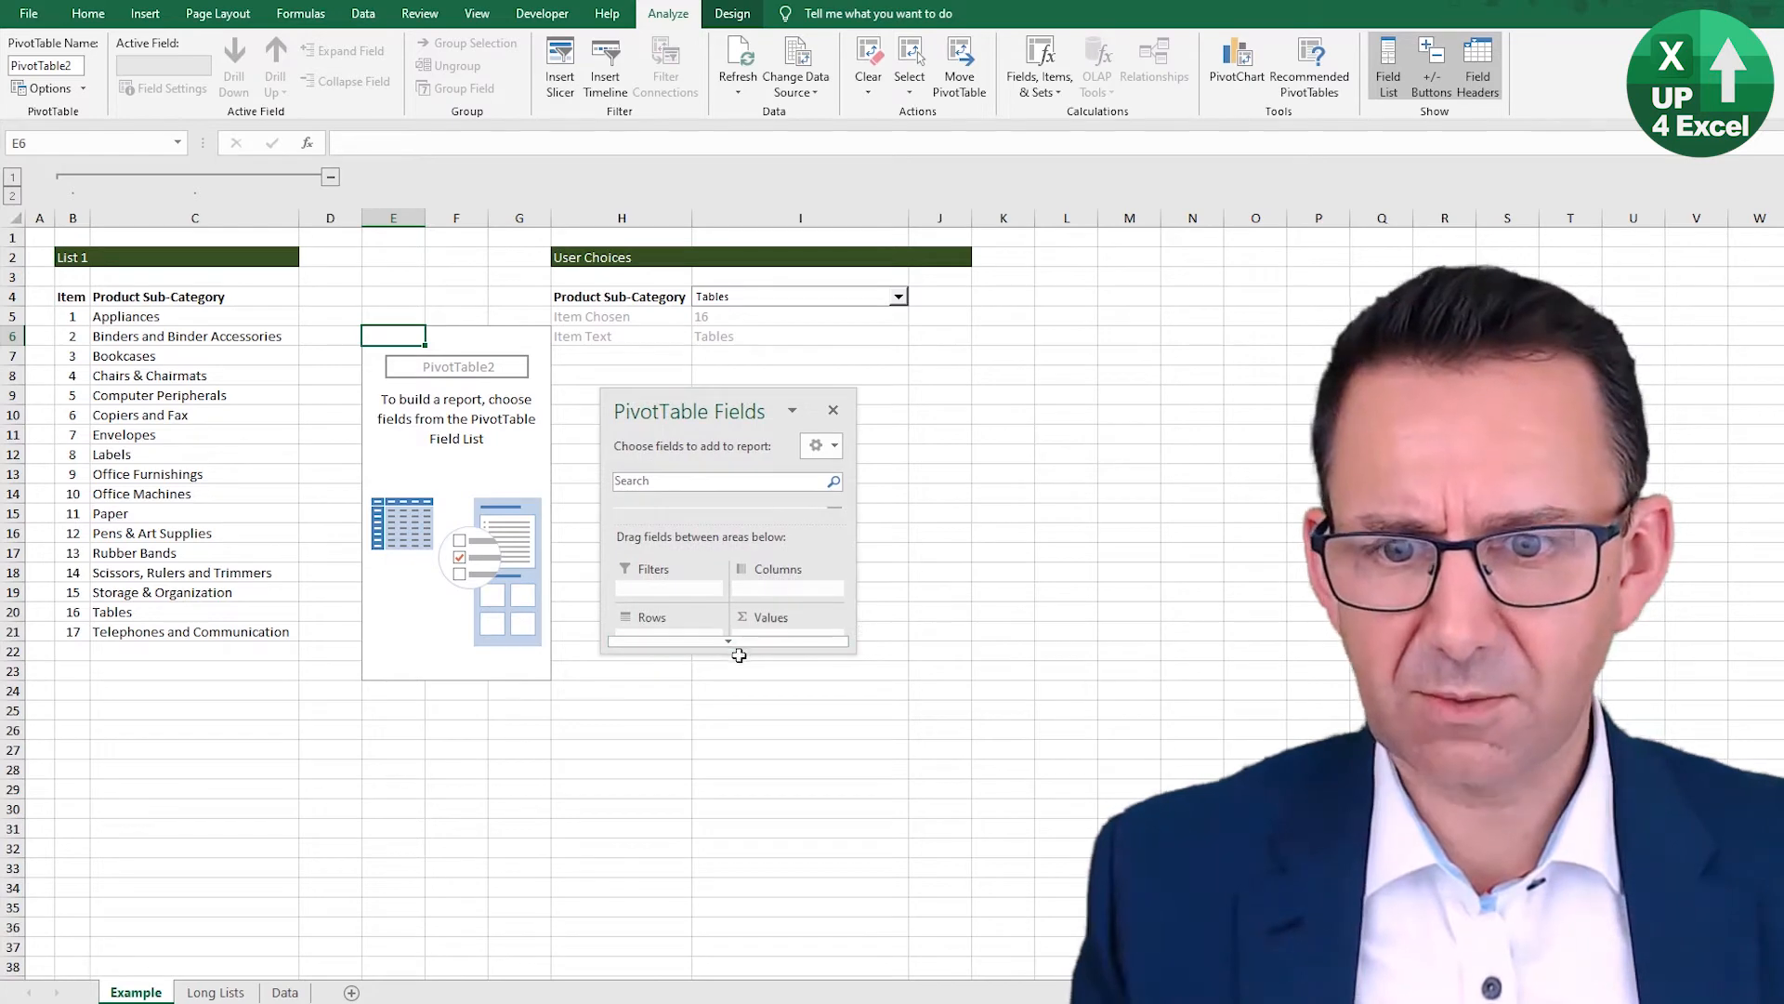
pyautogui.moveTo(729, 650); pyautogui.dragTo(729, 894)
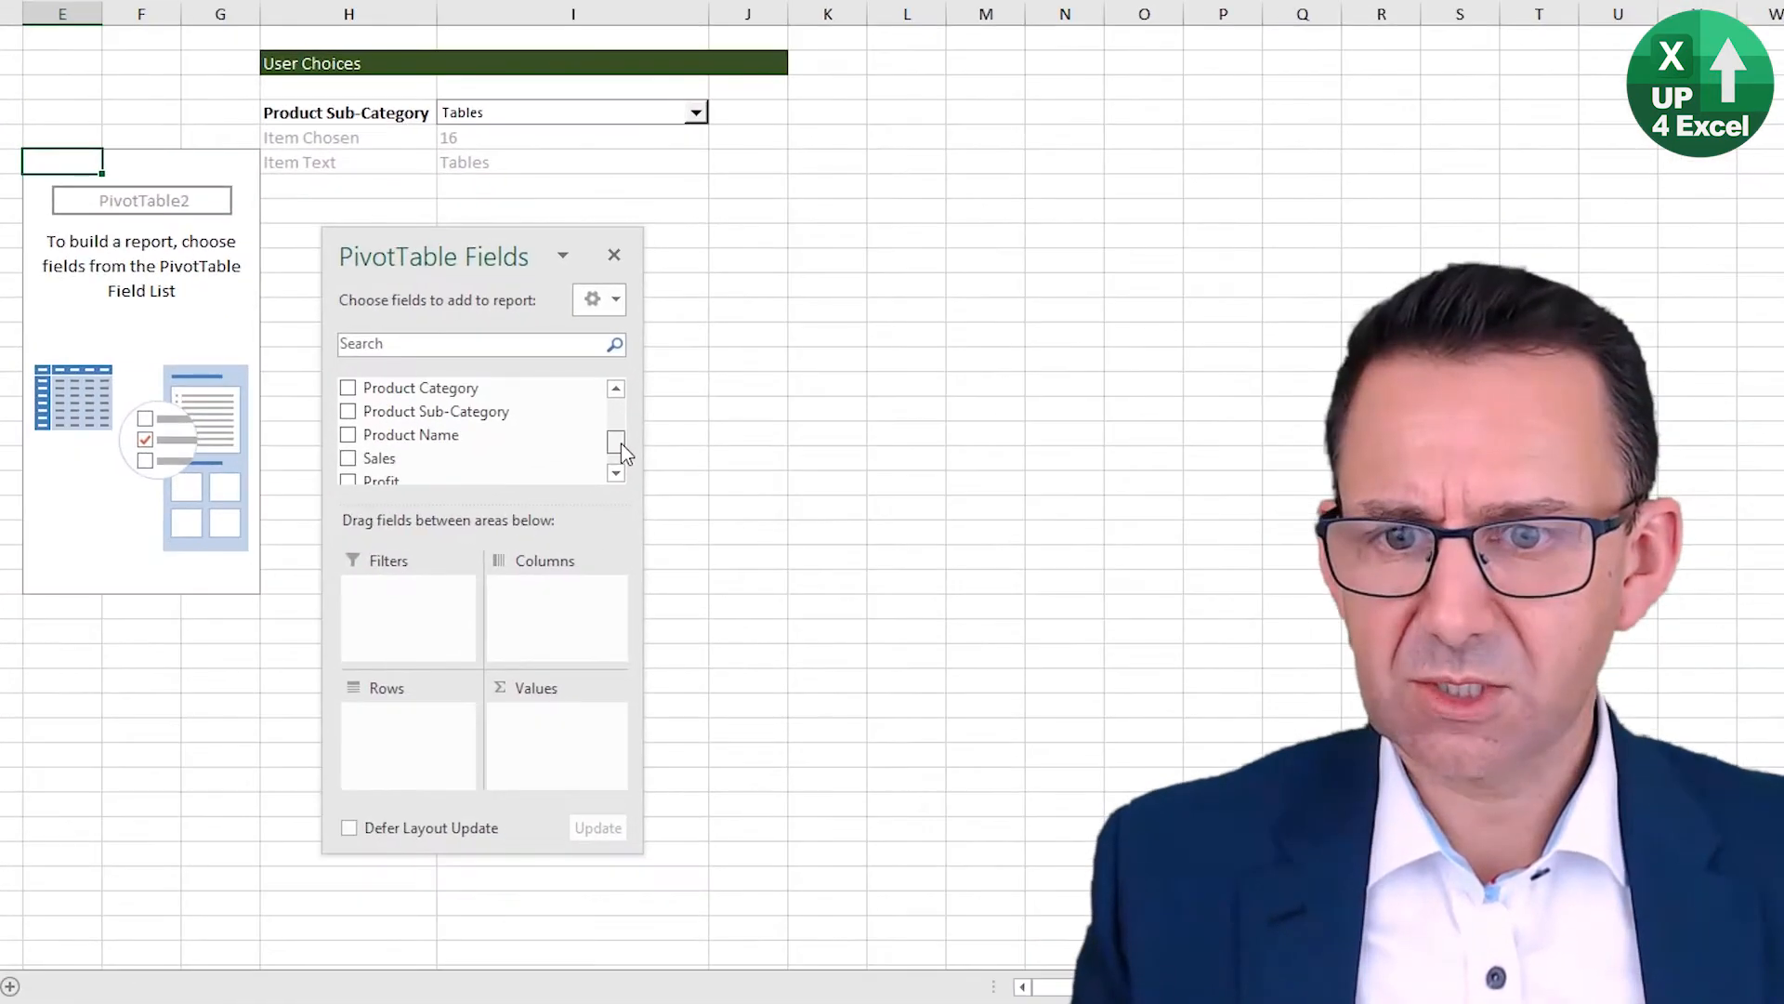
pyautogui.moveTo(500, 418); pyautogui.dragTo(415, 598)
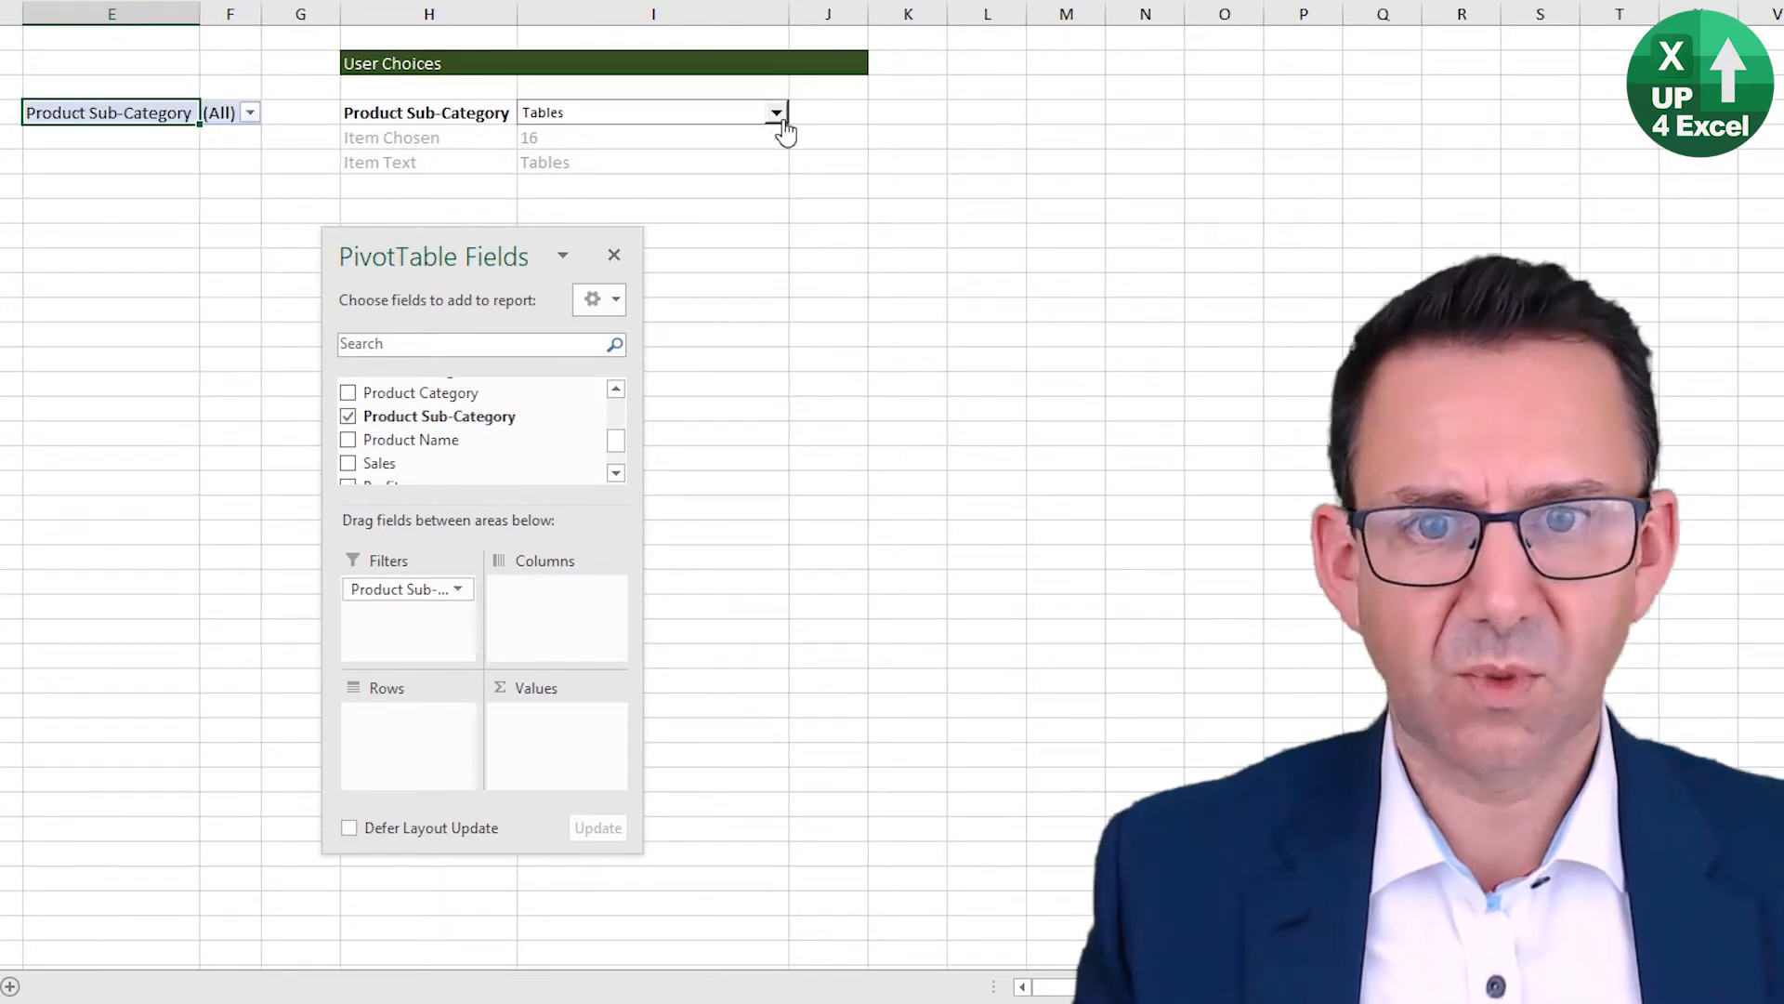
# Step: Choose Pens & Art Supplies in the User Choices combo box and select the PivotTable's filter value cell
pyautogui.click(662, 119)
pyautogui.click(636, 159)
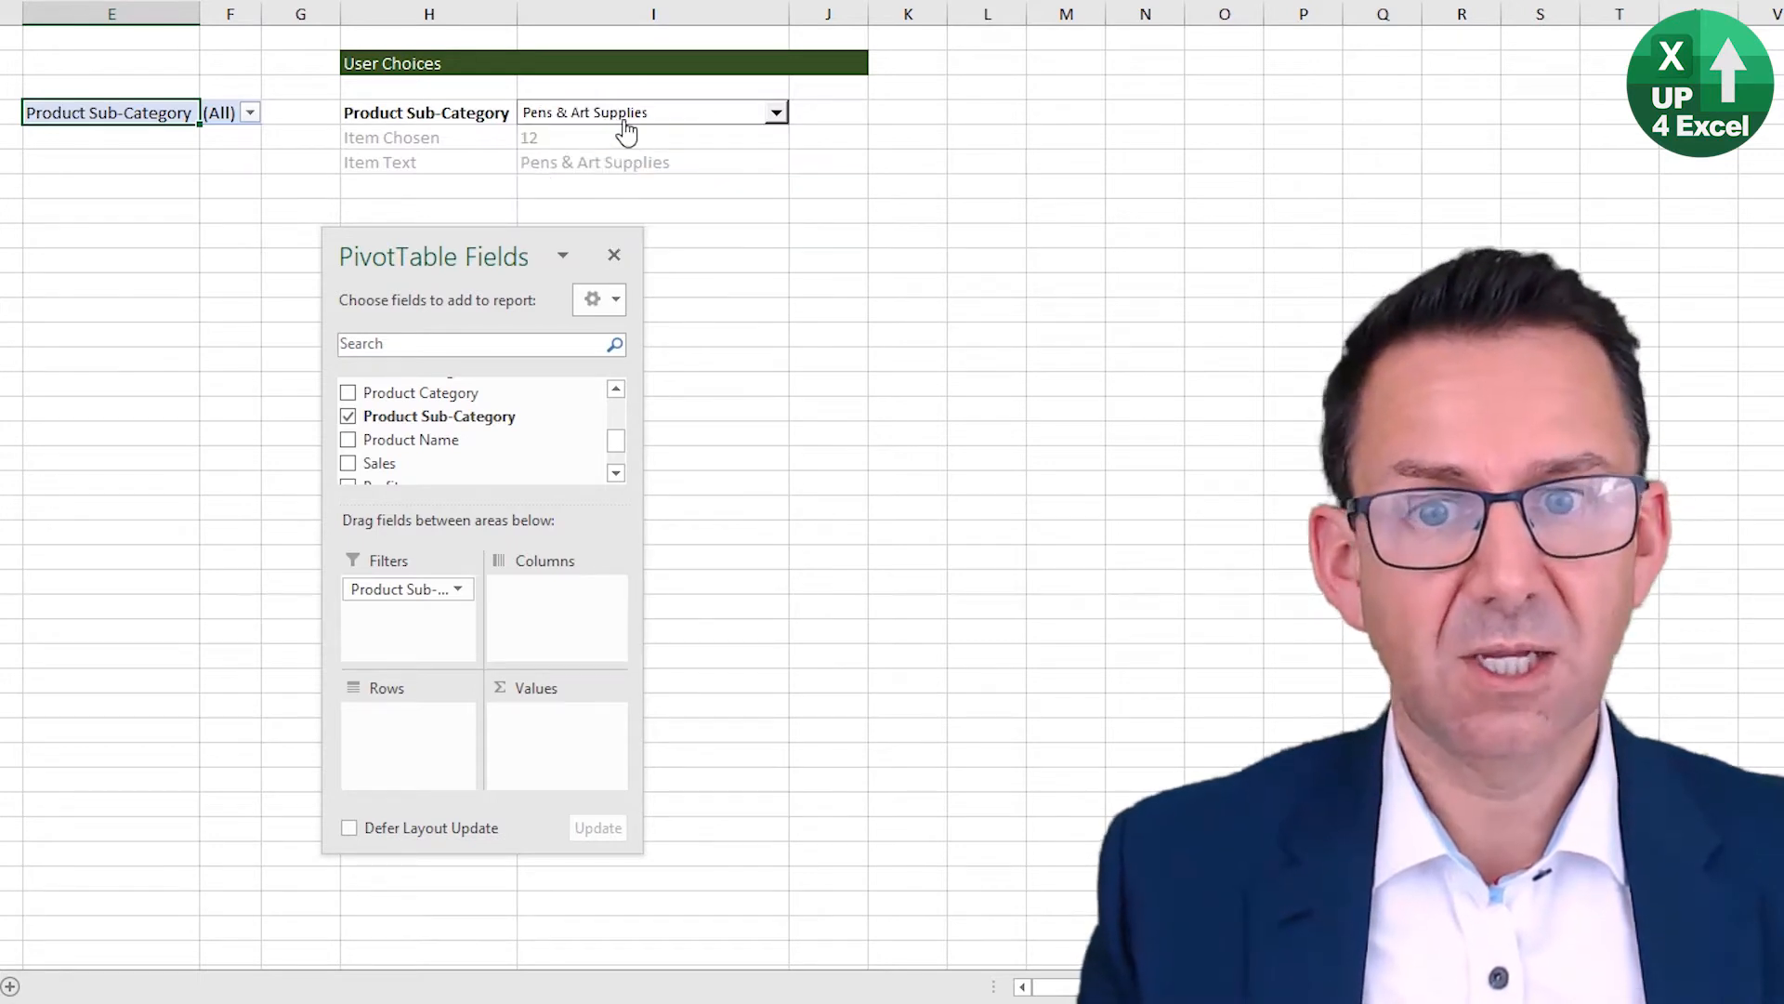
pyautogui.click(237, 113)
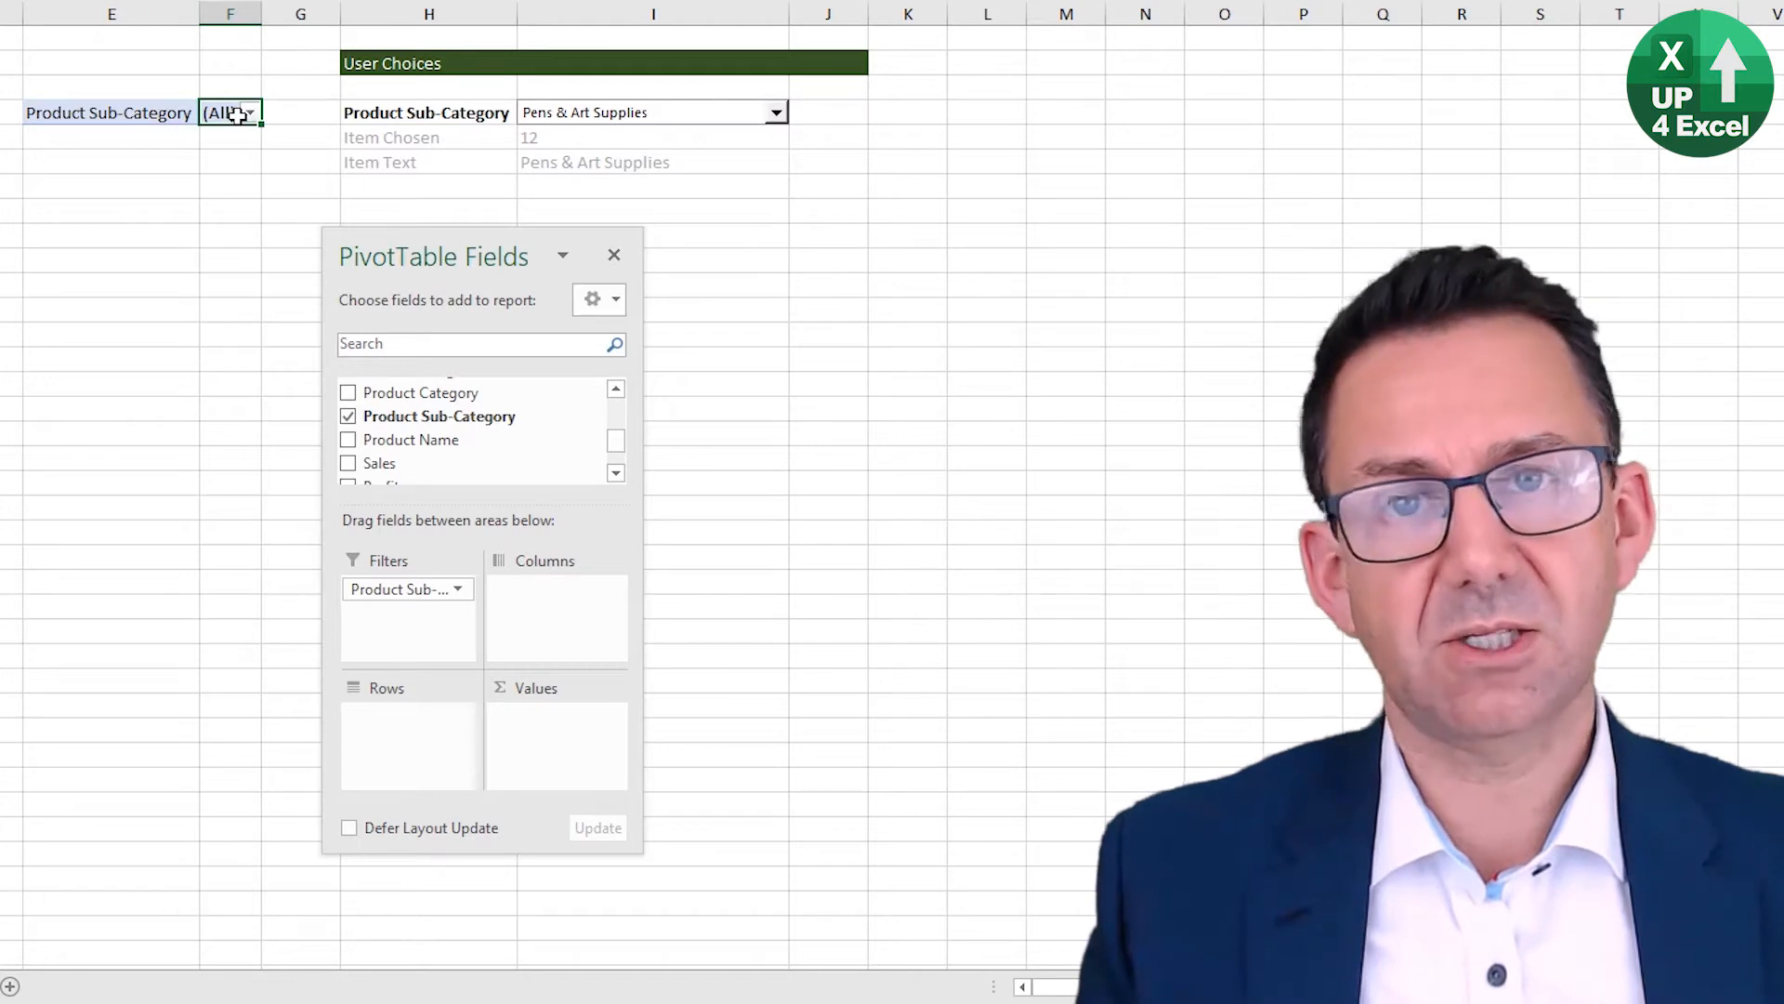
# Step: Add Product Name to the PivotTable's rows and filter Product Sub-Category to Appliances
pyautogui.click(149, 119)
pyautogui.moveTo(419, 443); pyautogui.dragTo(426, 719)
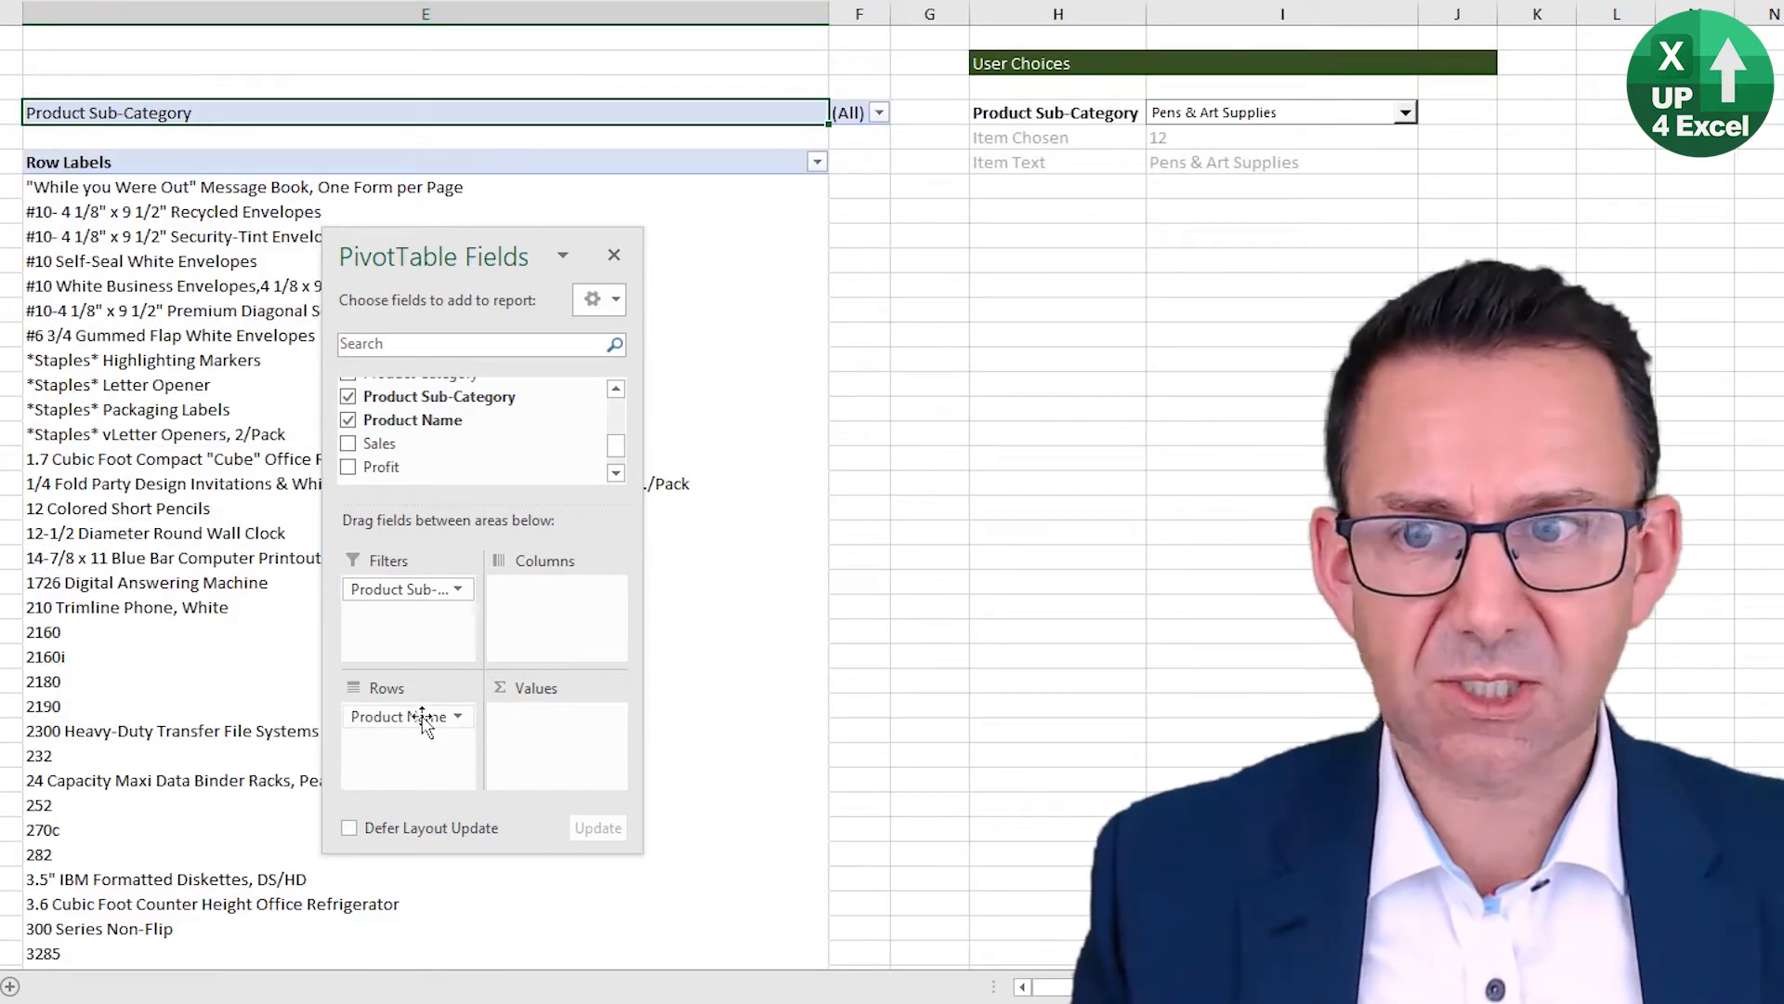
pyautogui.click(879, 113)
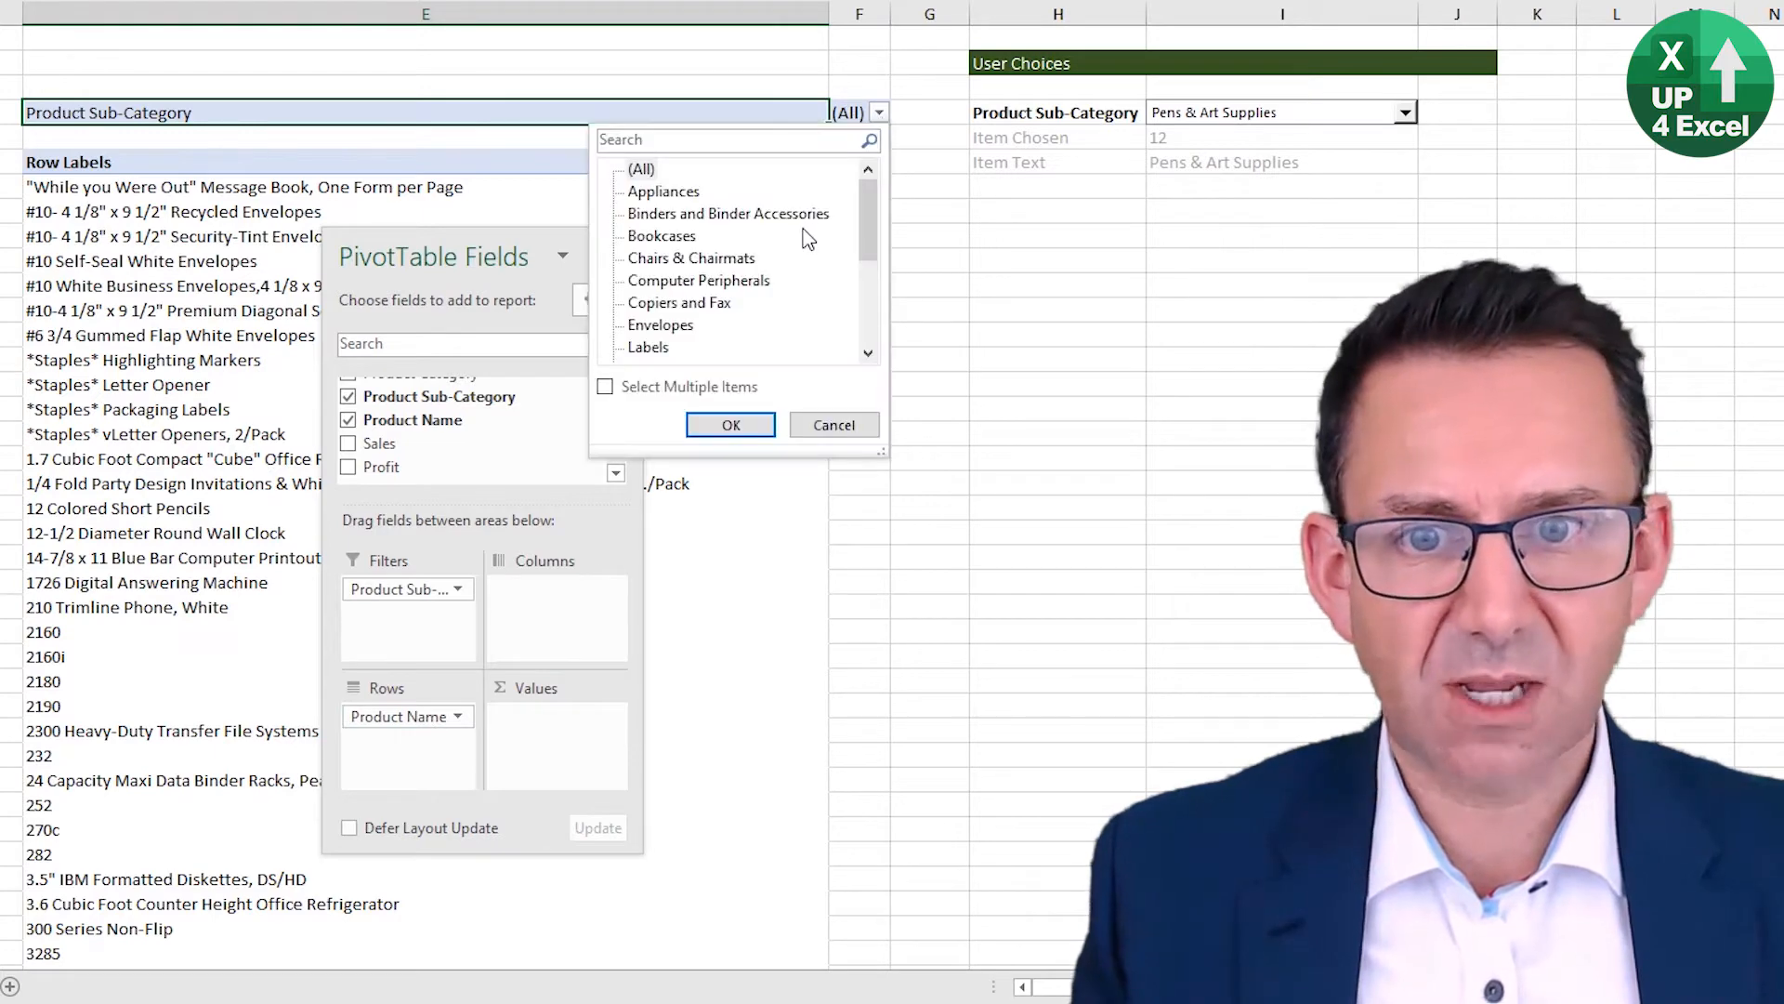
pyautogui.click(676, 195)
pyautogui.click(743, 425)
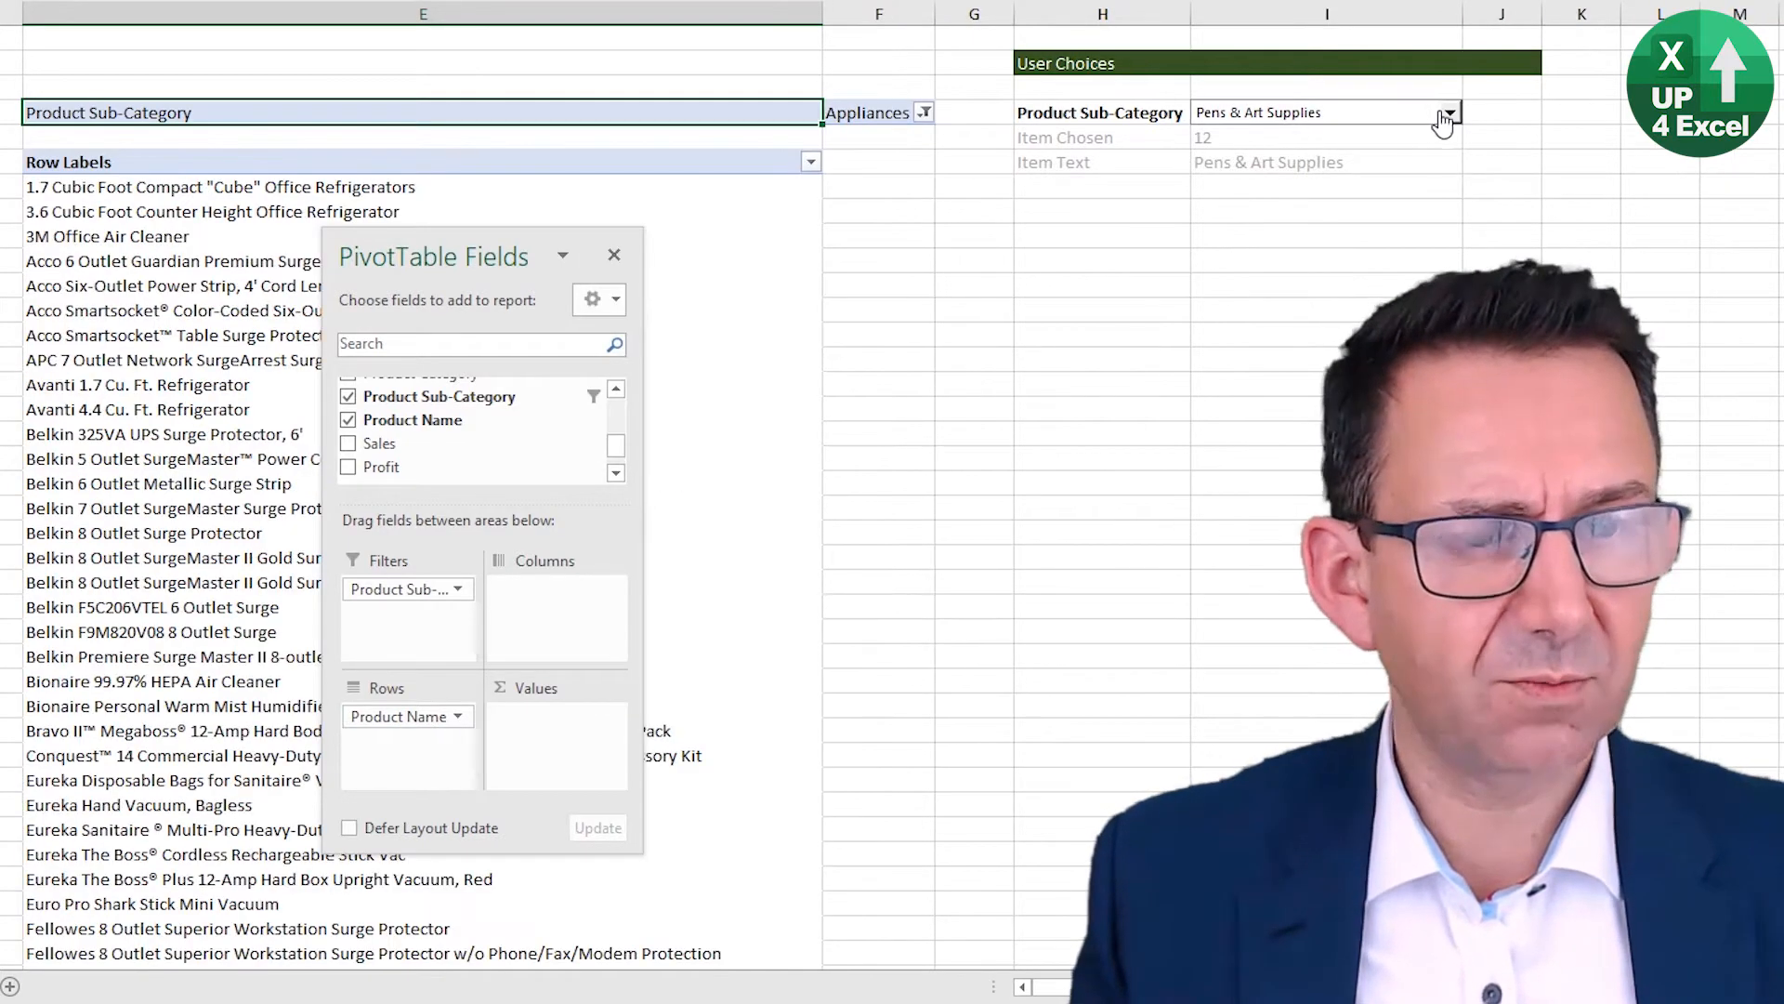
# Step: Set the User Choices combo box to Appliances to match the PivotTable filter
pyautogui.click(1448, 113)
pyautogui.scroll(-2, 1431, 186)
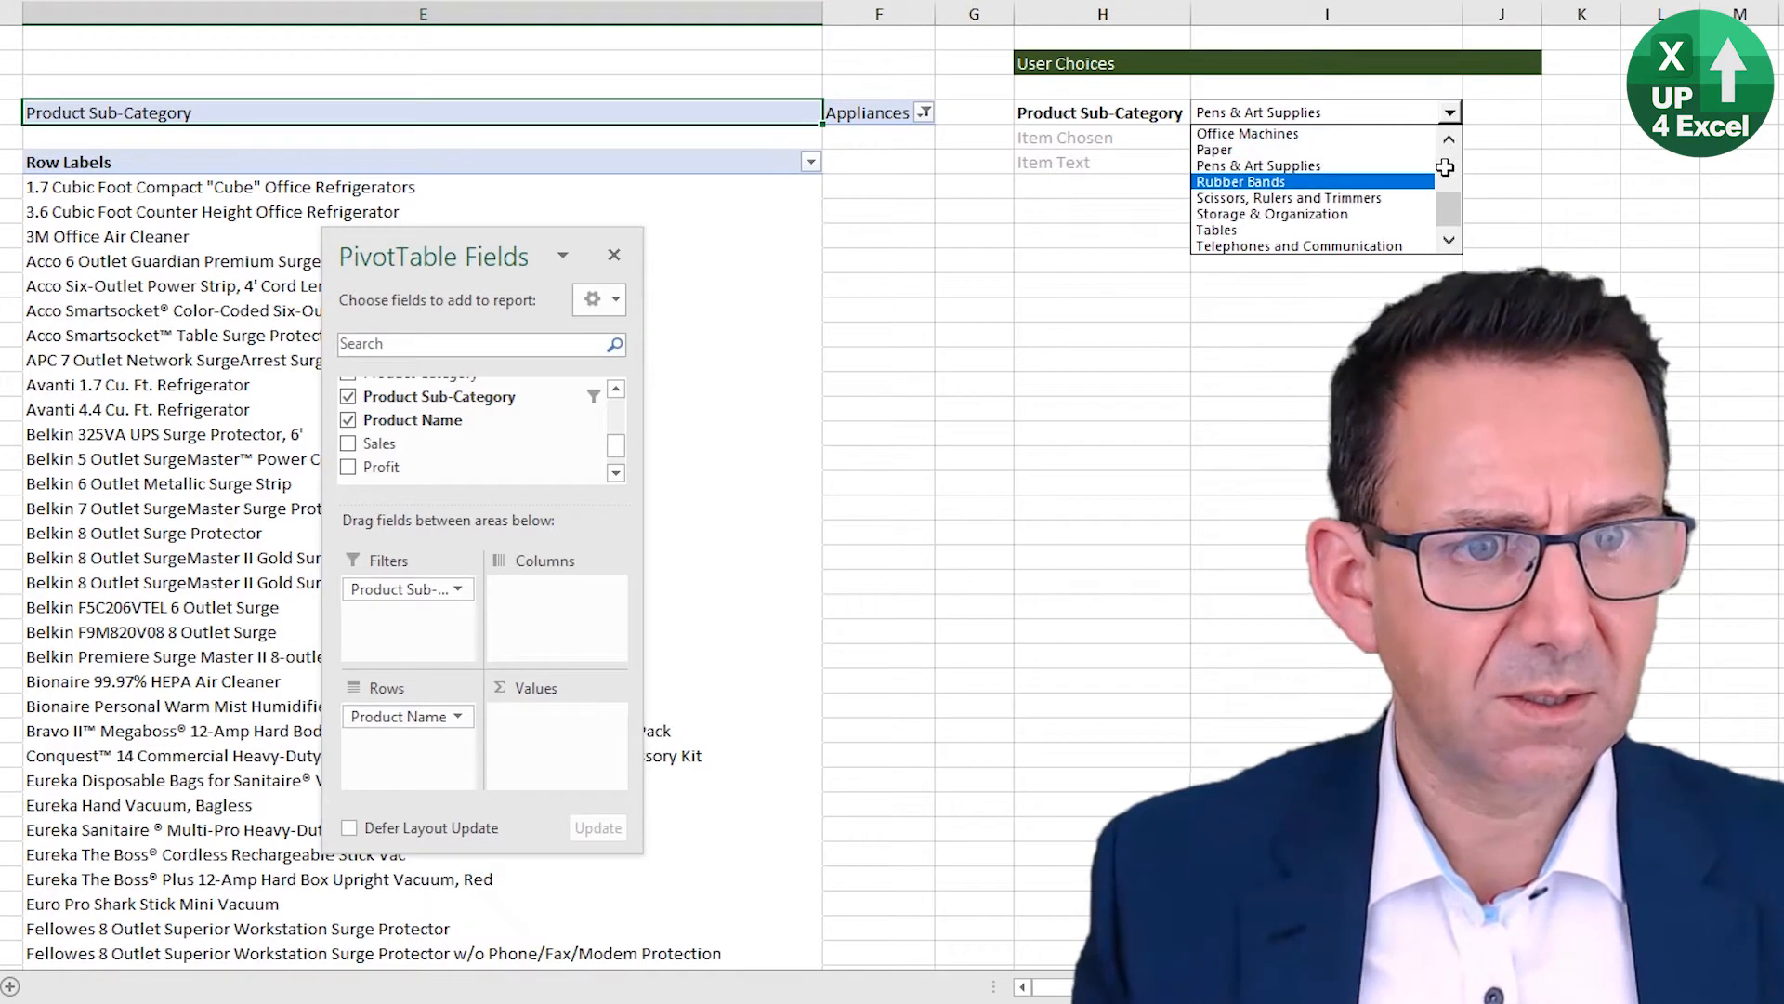
pyautogui.scroll(3, 1445, 168)
pyautogui.click(1231, 134)
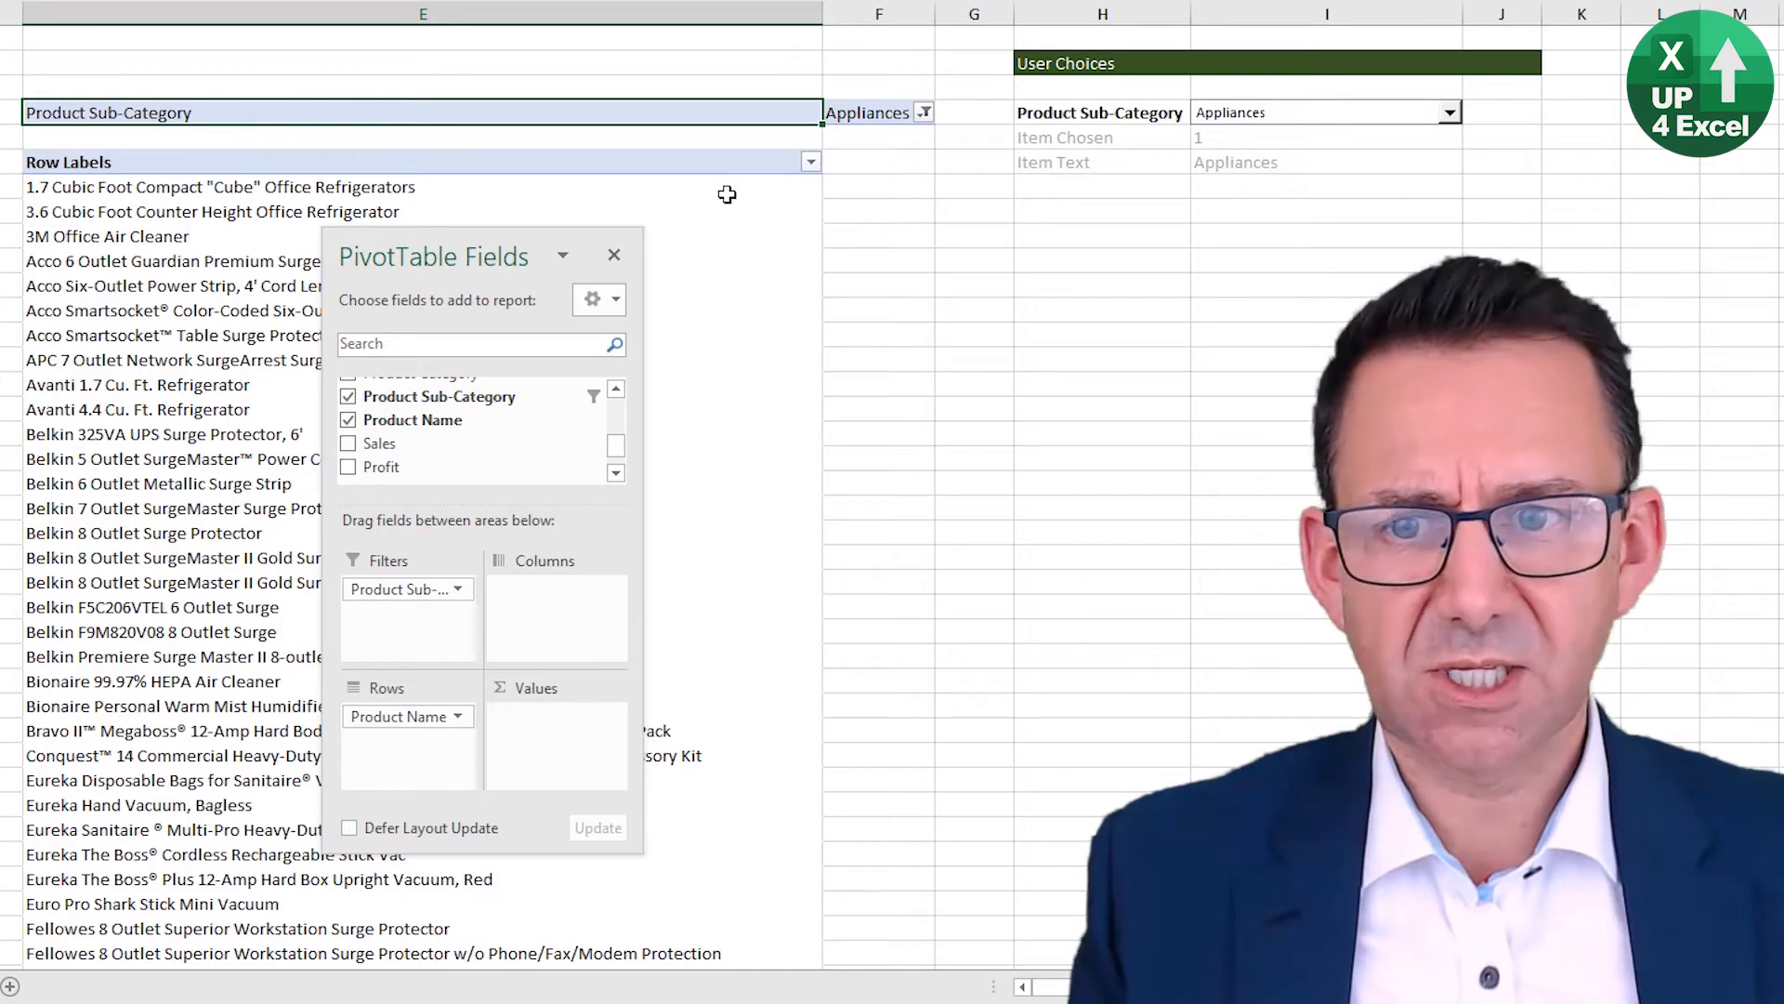
# Step: Insert blank cells at E2:F3 above the PivotTable, shifting the existing cells down
pyautogui.moveTo(727, 194); pyautogui.dragTo(717, 373)
pyautogui.click(906, 269)
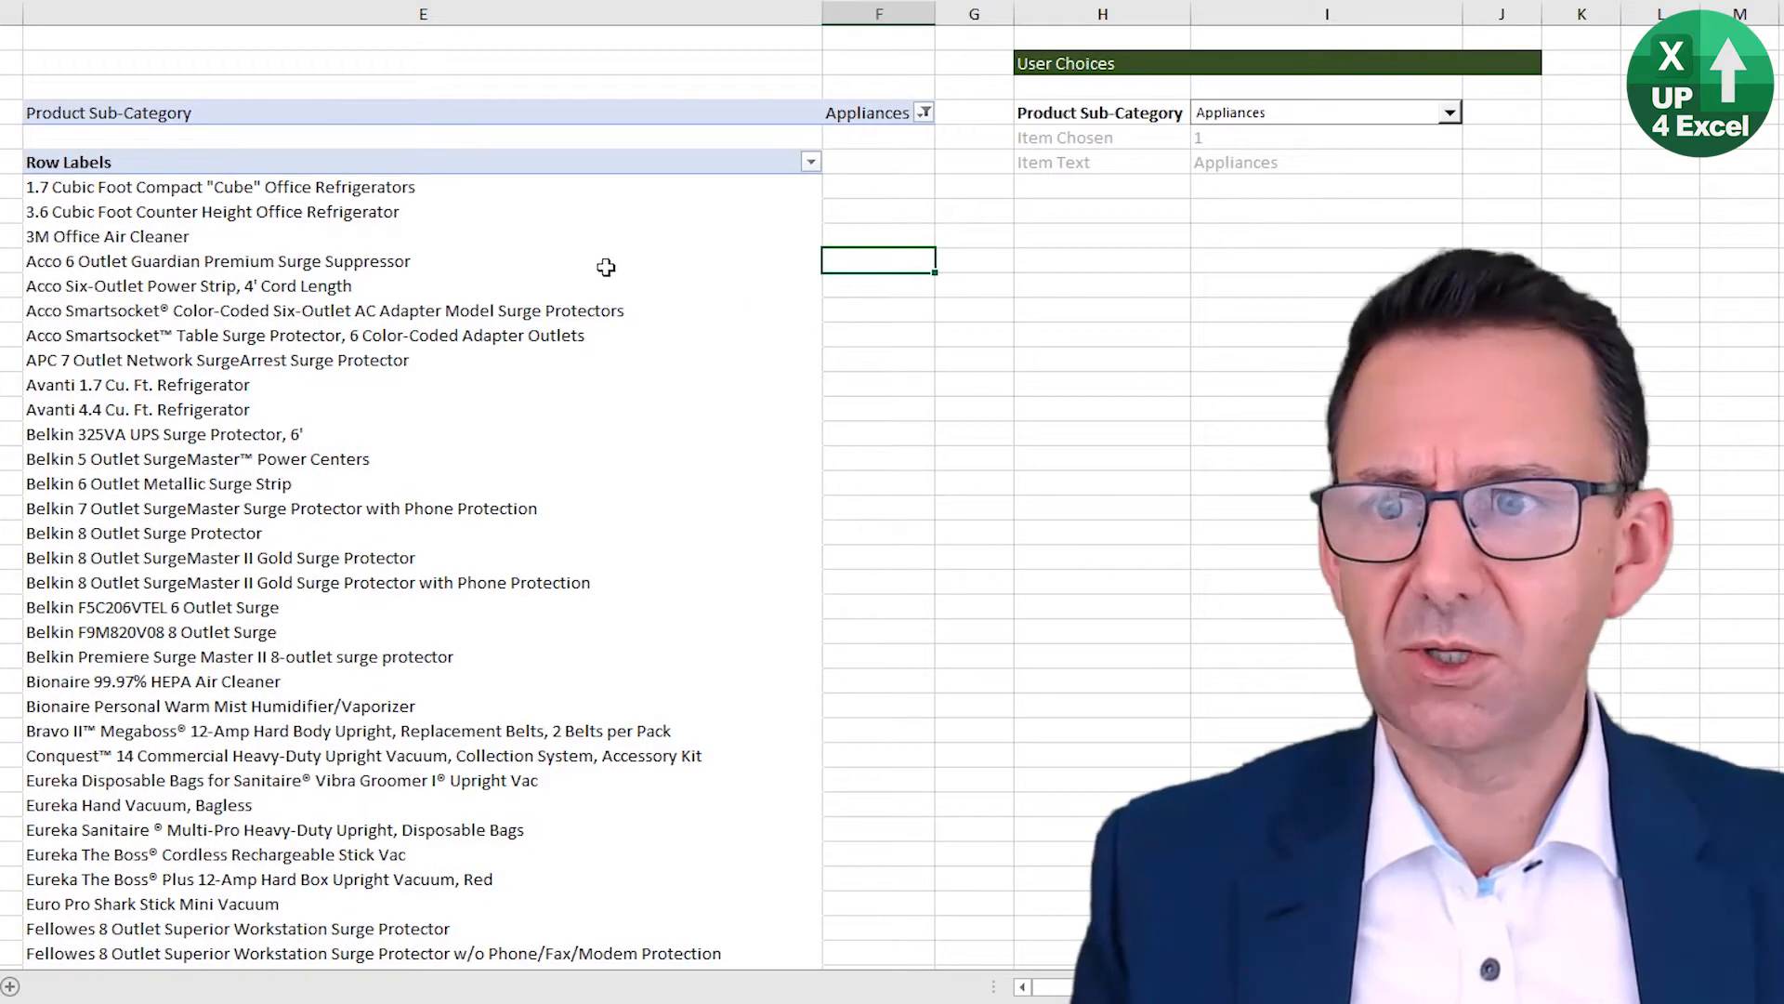
pyautogui.click(482, 55)
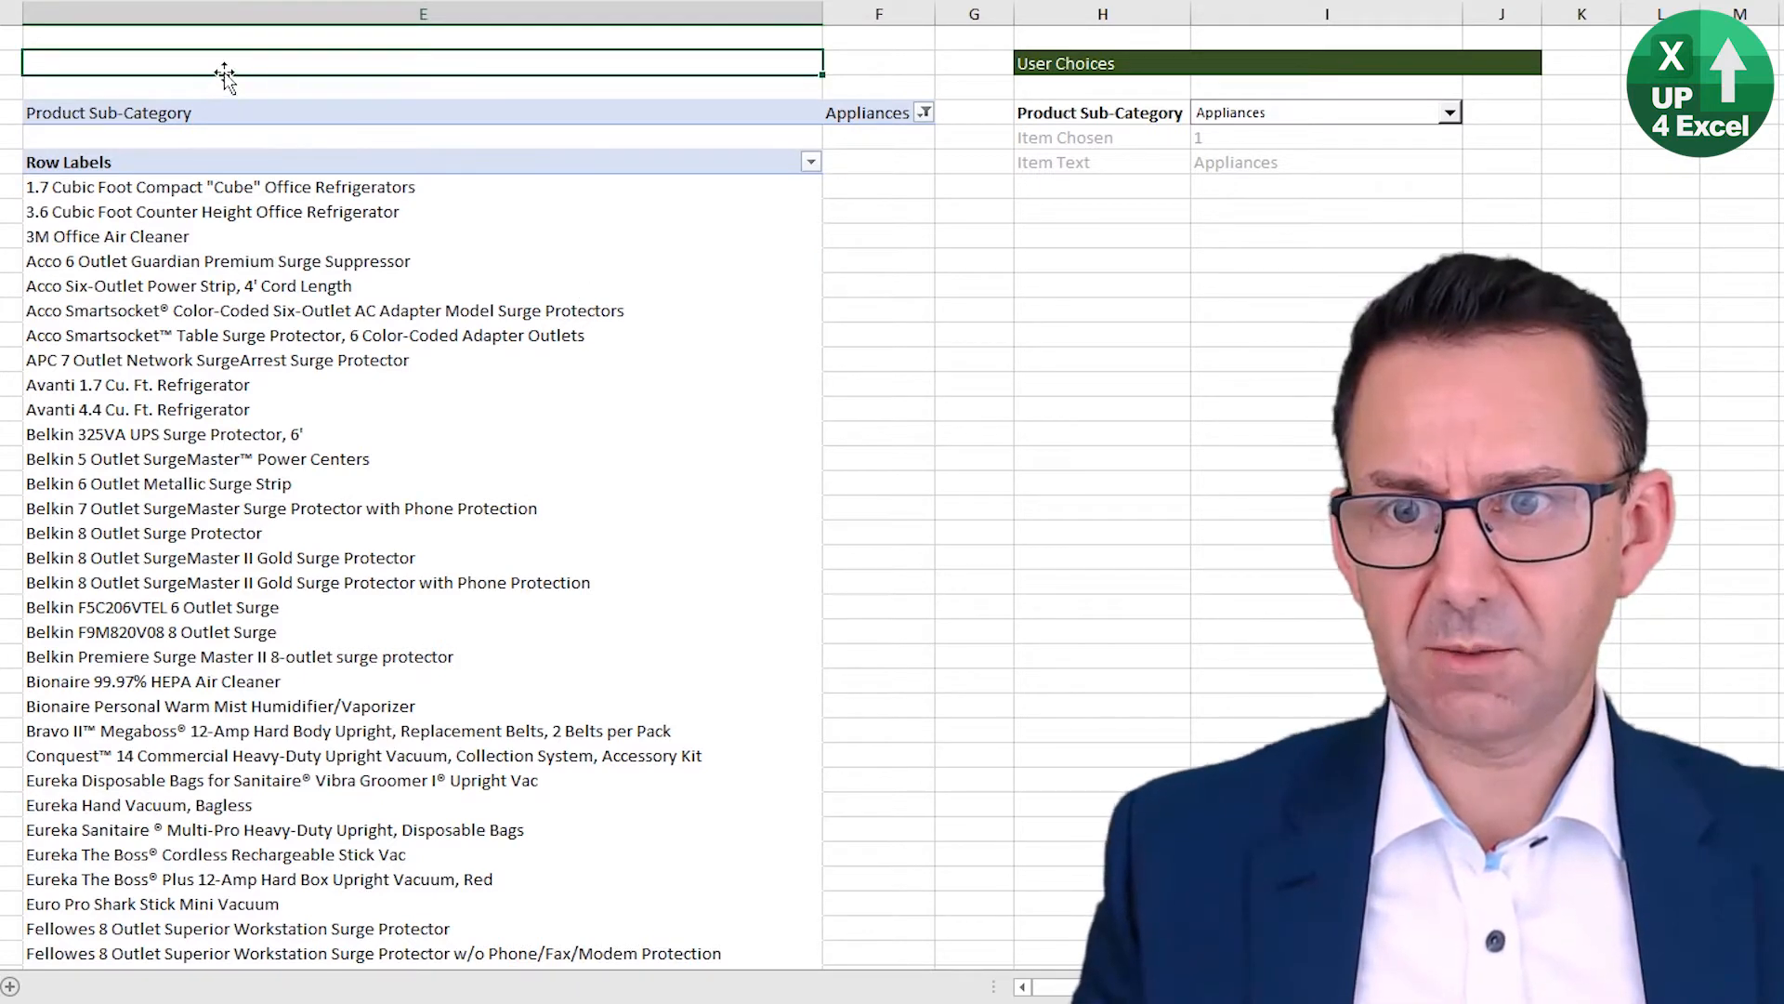
pyautogui.moveTo(228, 65); pyautogui.dragTo(898, 94)
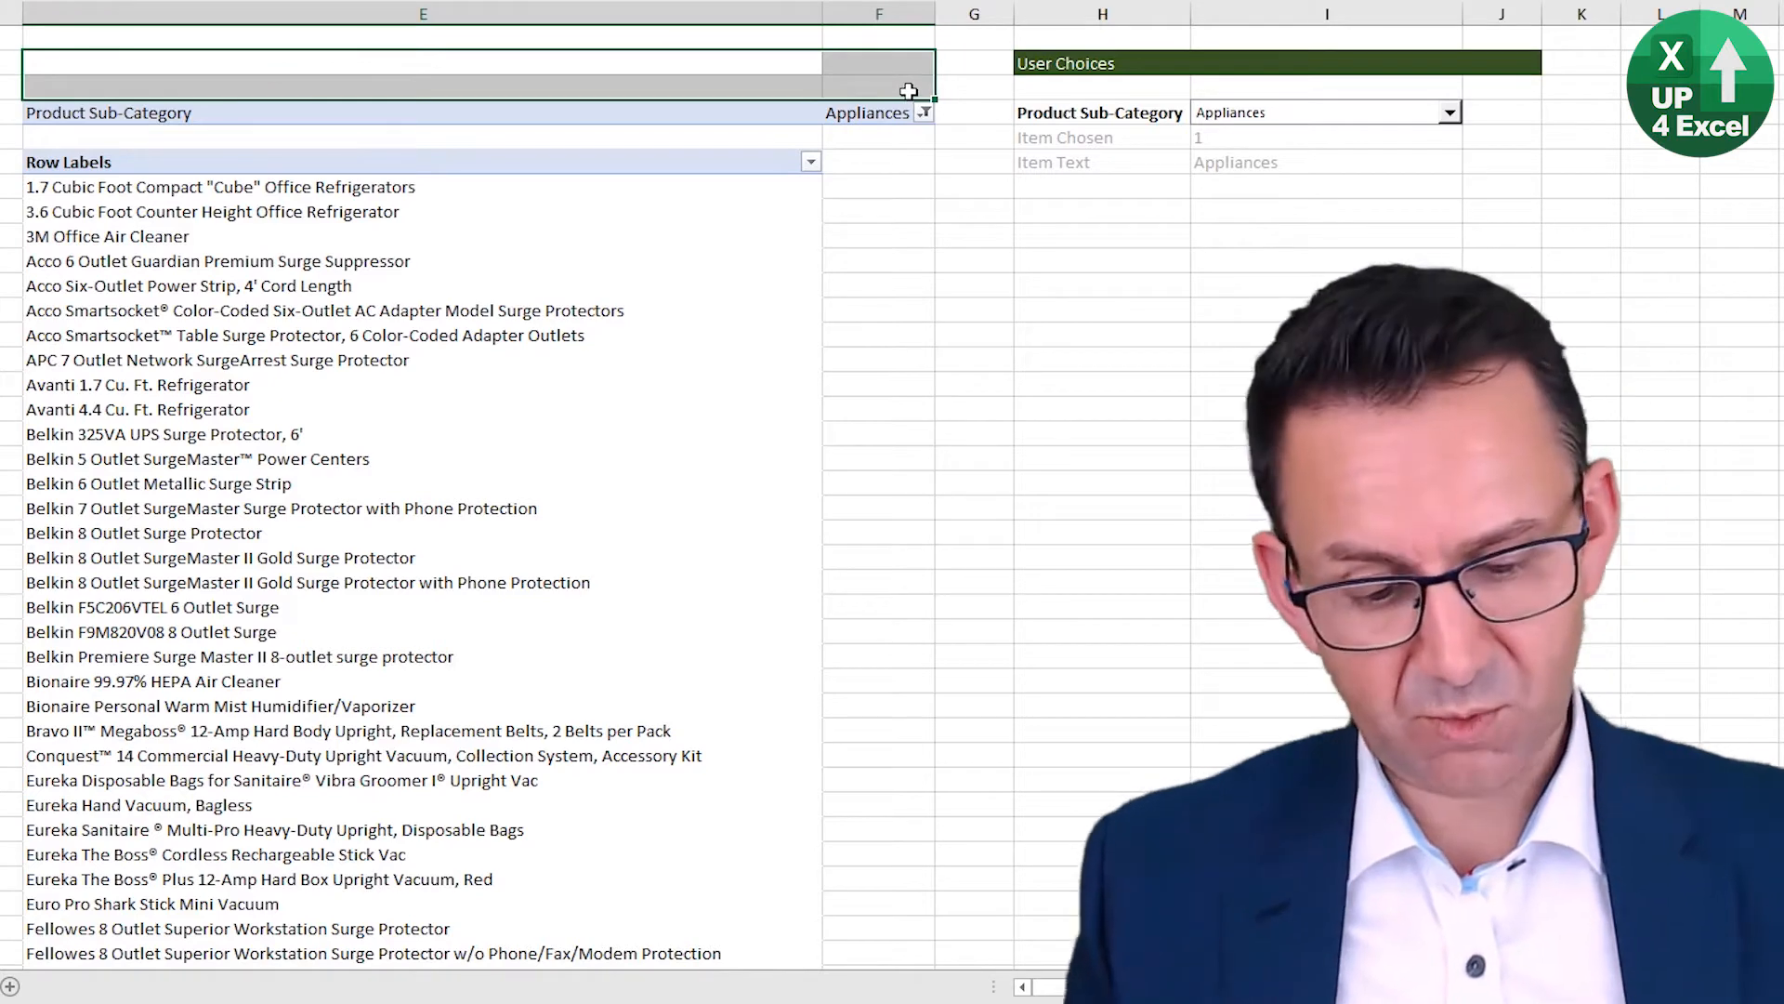
pyautogui.hotkey('ctrl', 'shift', '=')
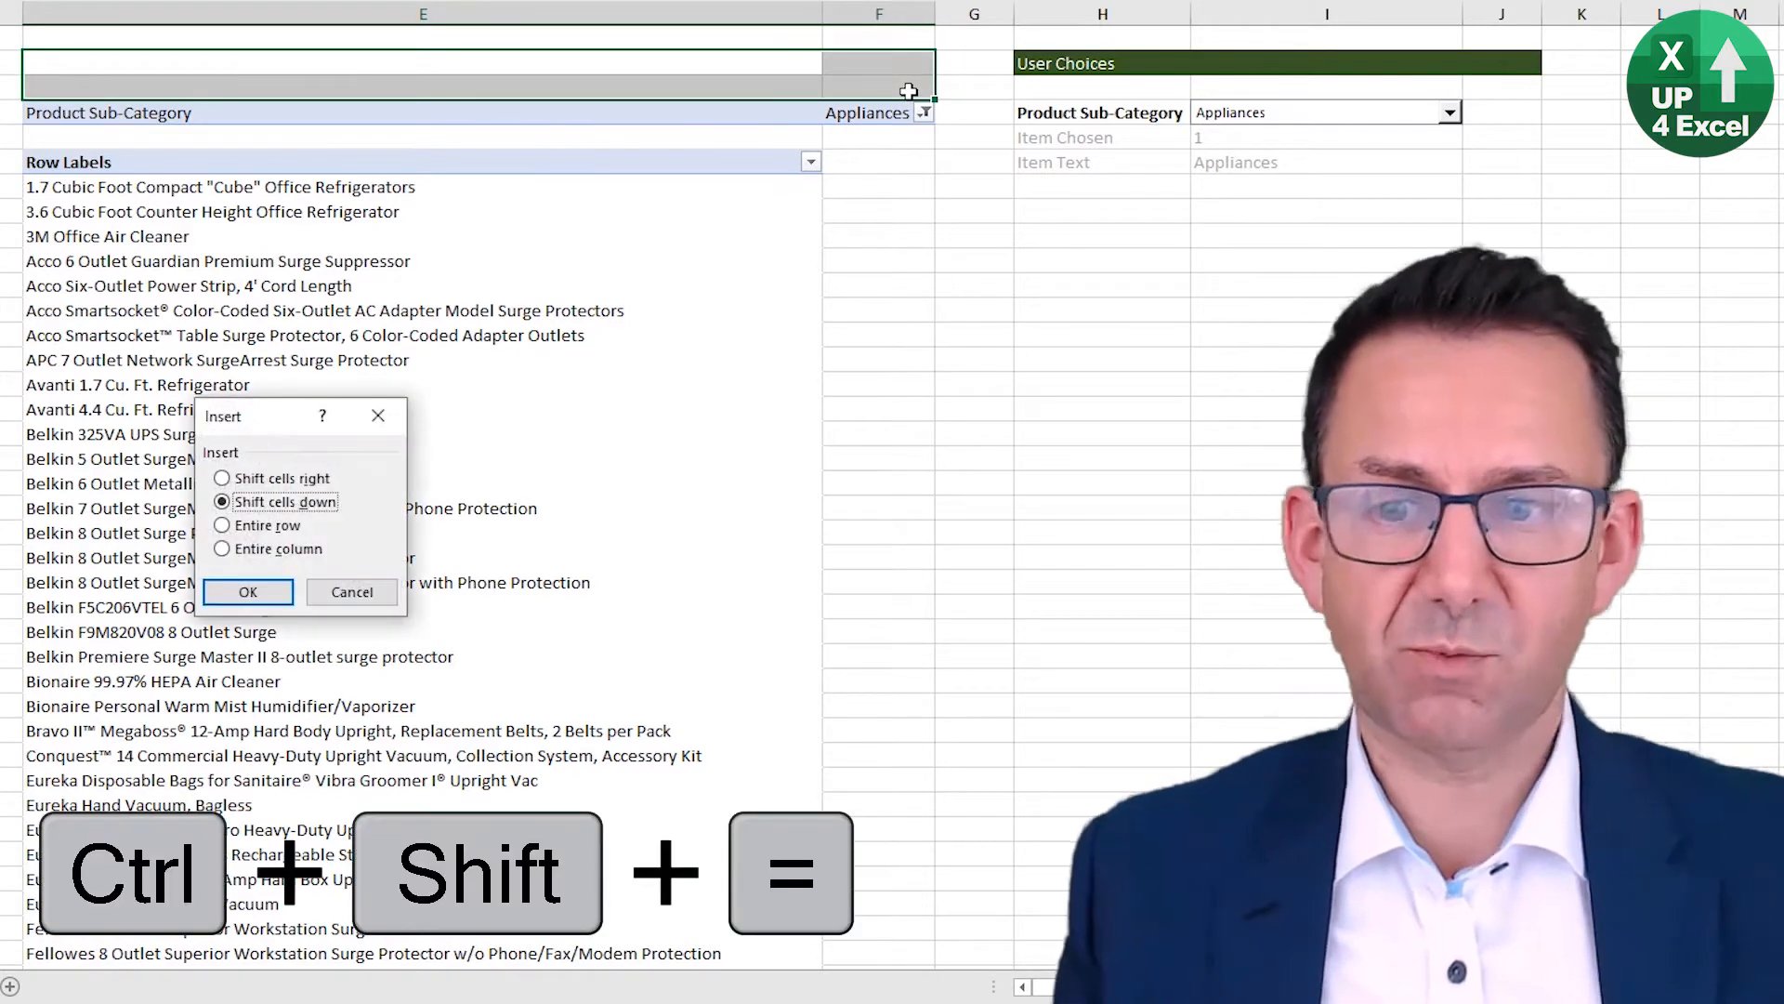
pyautogui.click(265, 591)
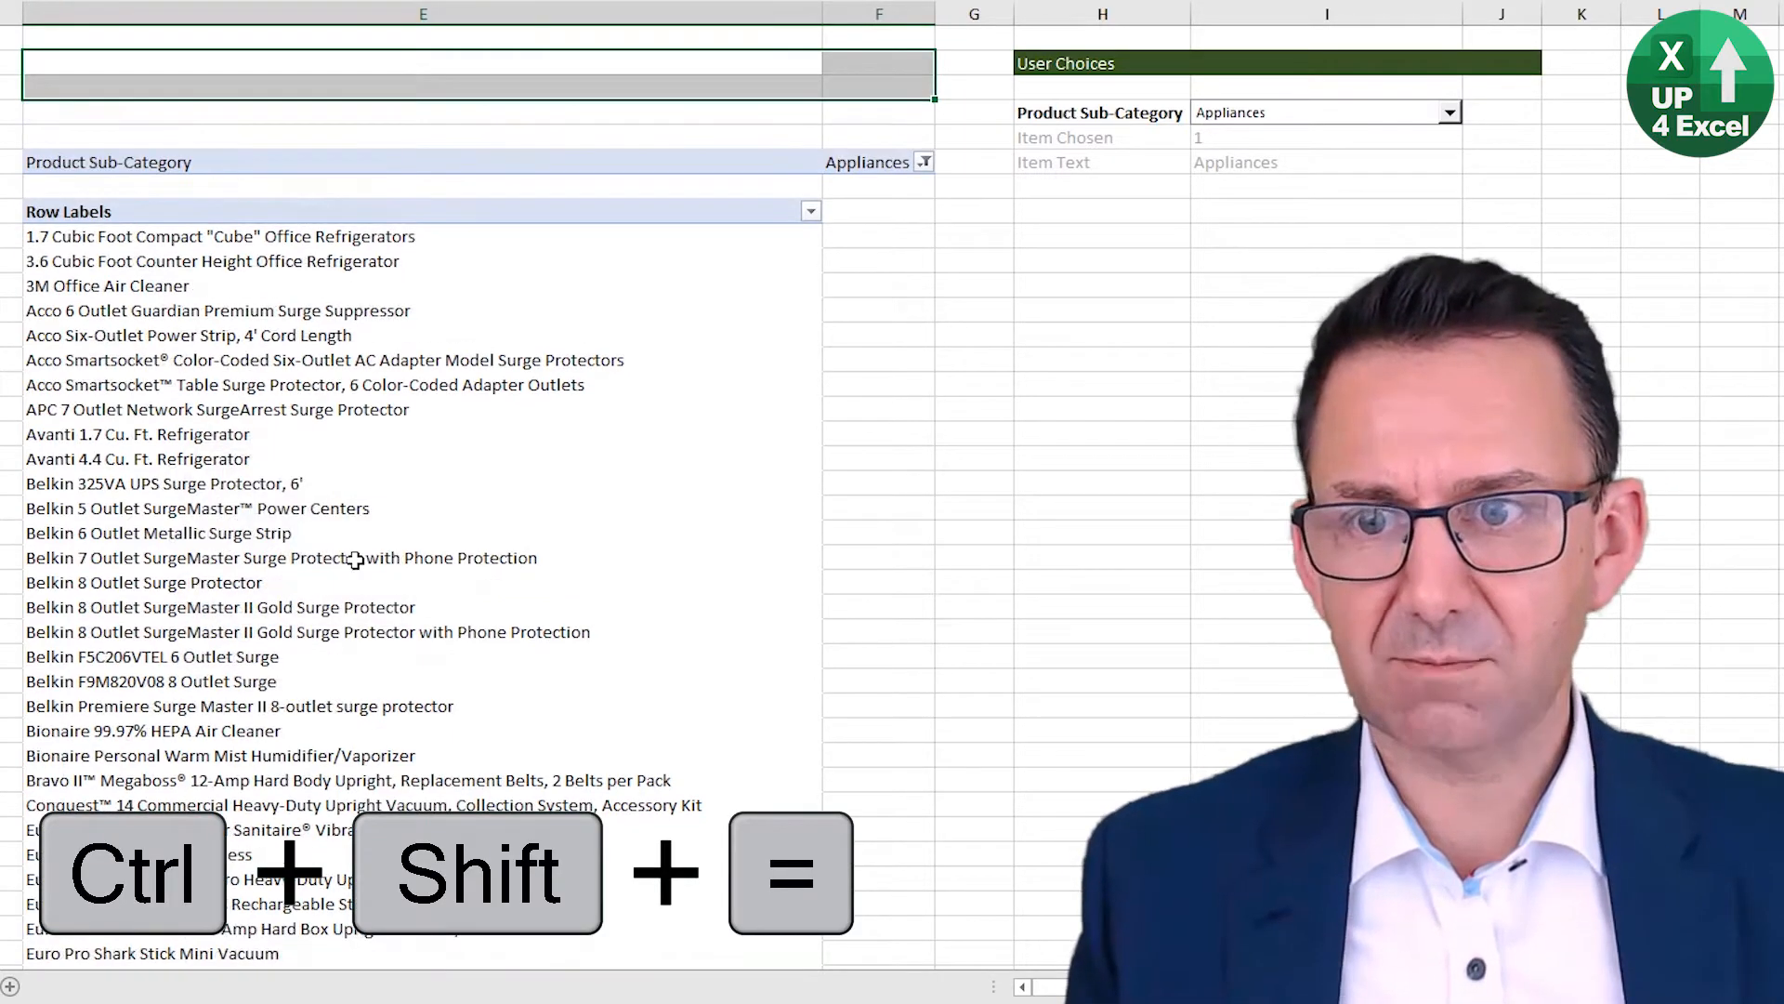
# Step: Copy the List 1 header bar to E2:F2 above the PivotTable and change its title to "List 2"
pyautogui.click(4, 63)
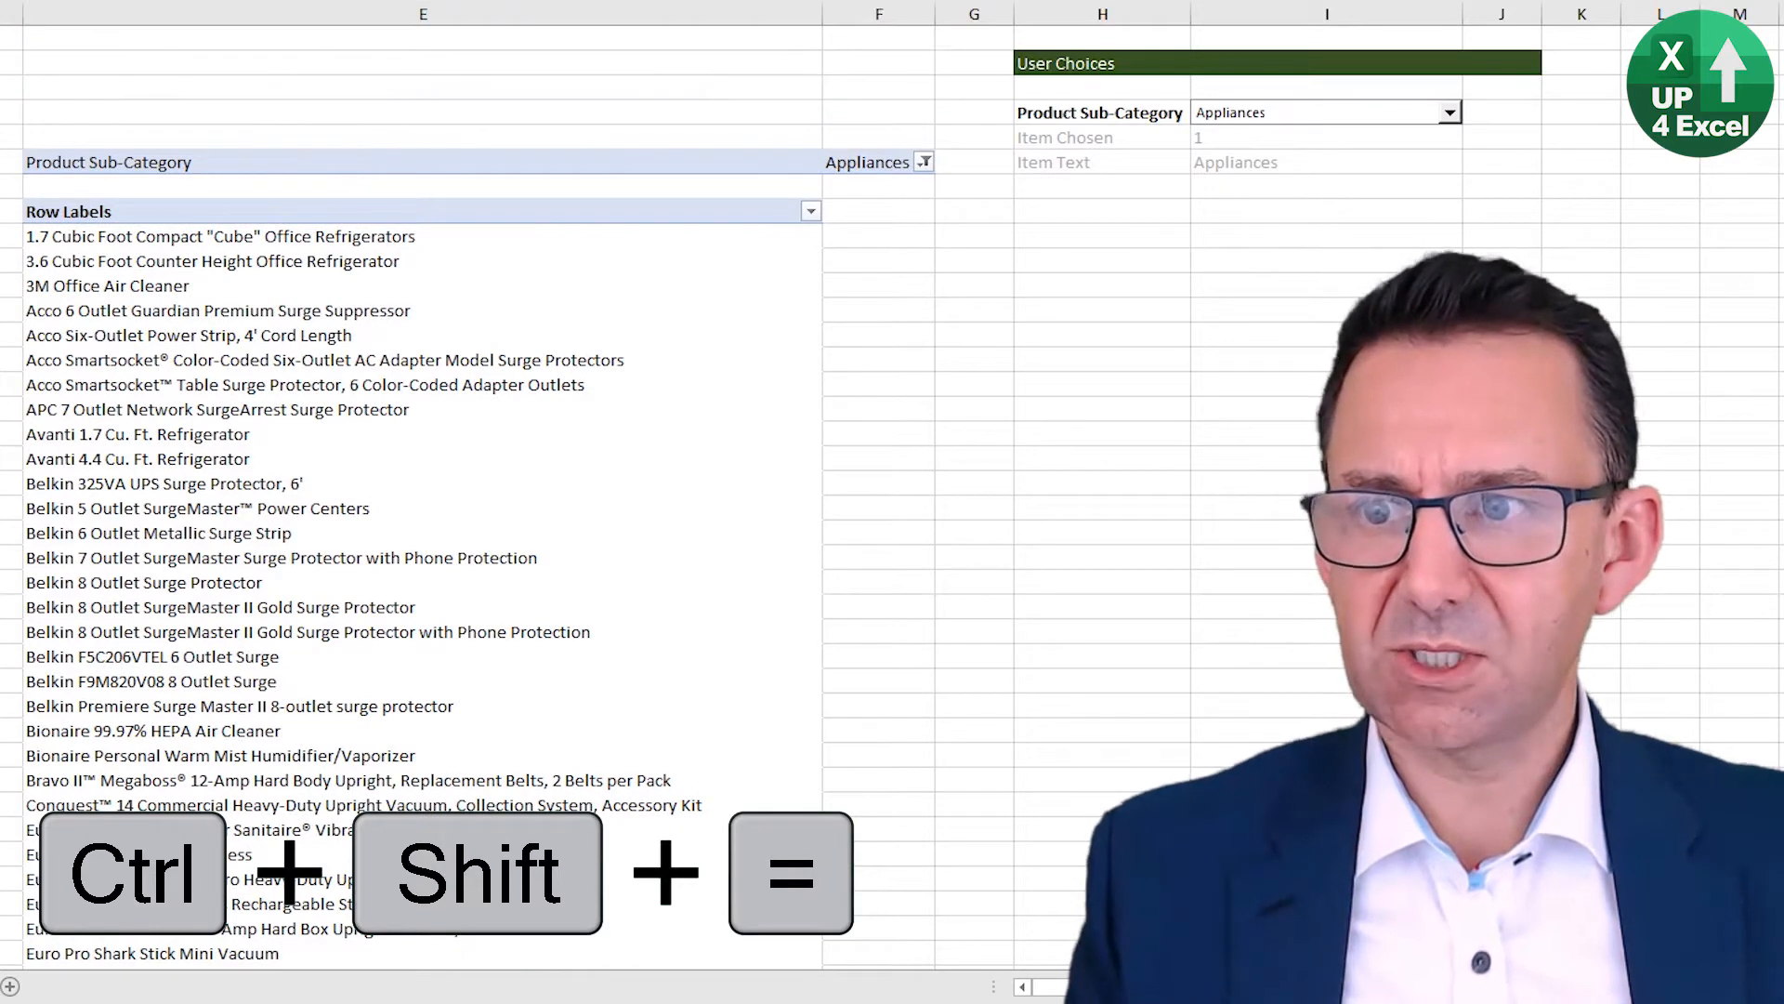
pyautogui.hotkey('ctrl', 'c')
pyautogui.click(185, 65)
pyautogui.hotkey('ctrl', 'v')
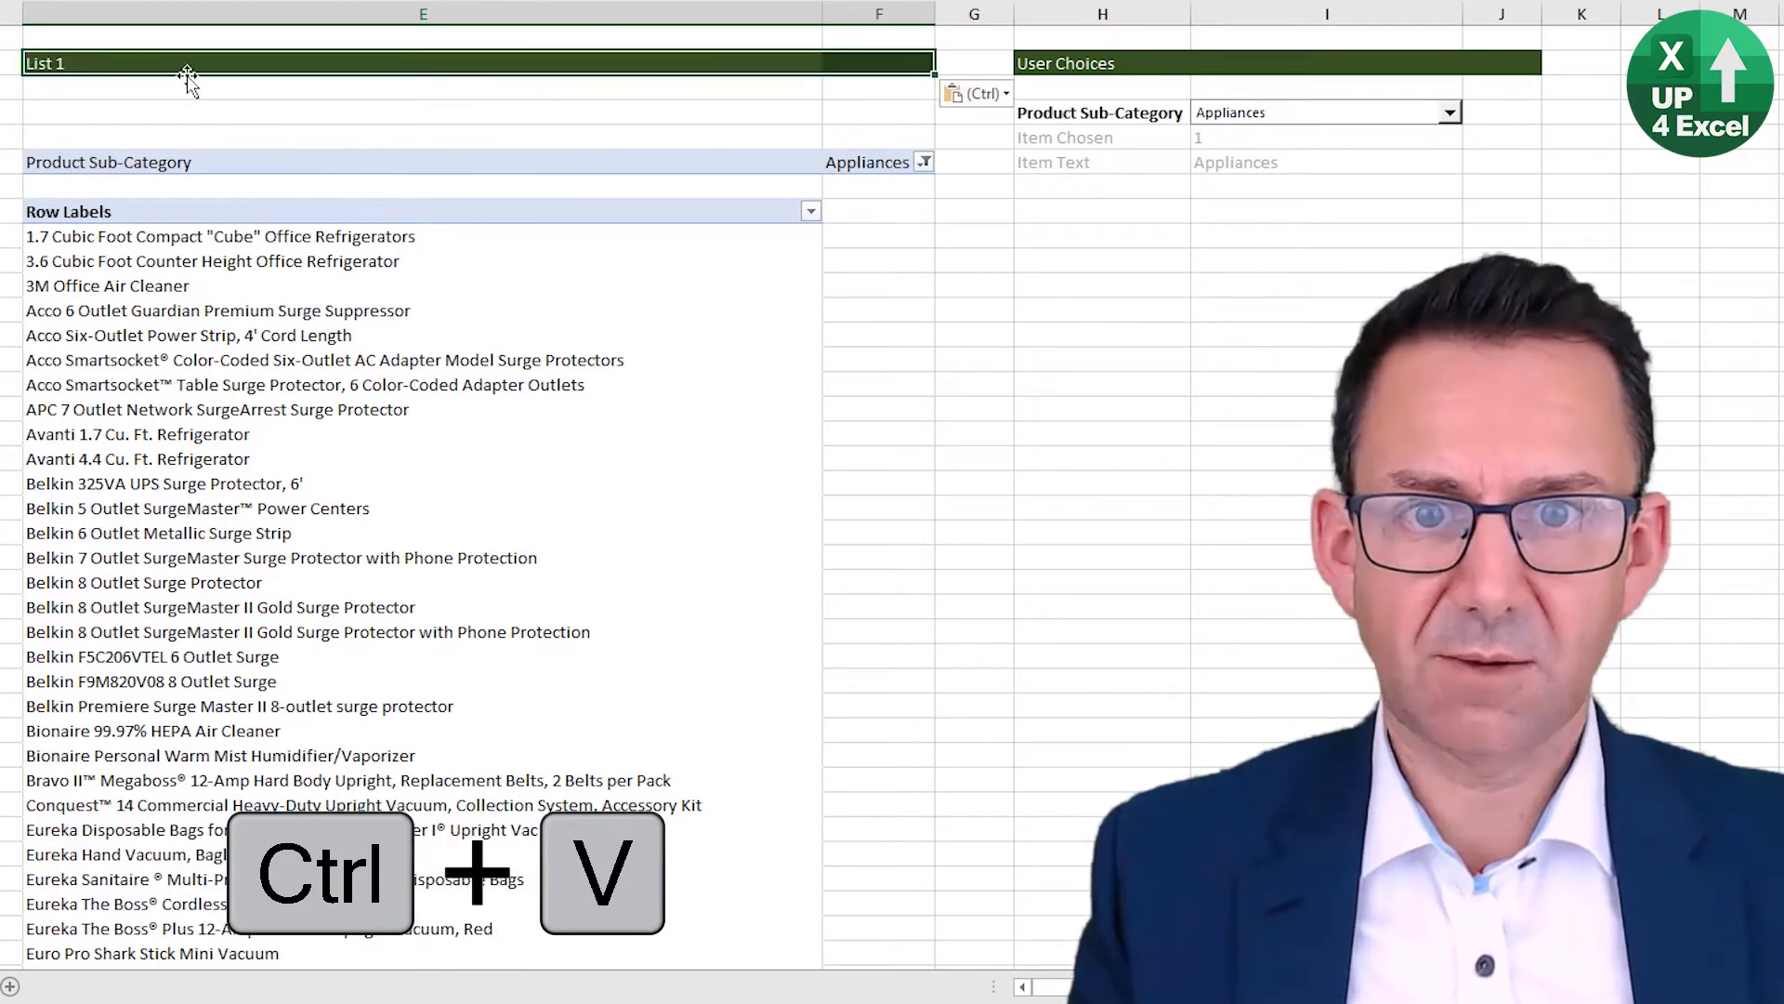
pyautogui.click(187, 65)
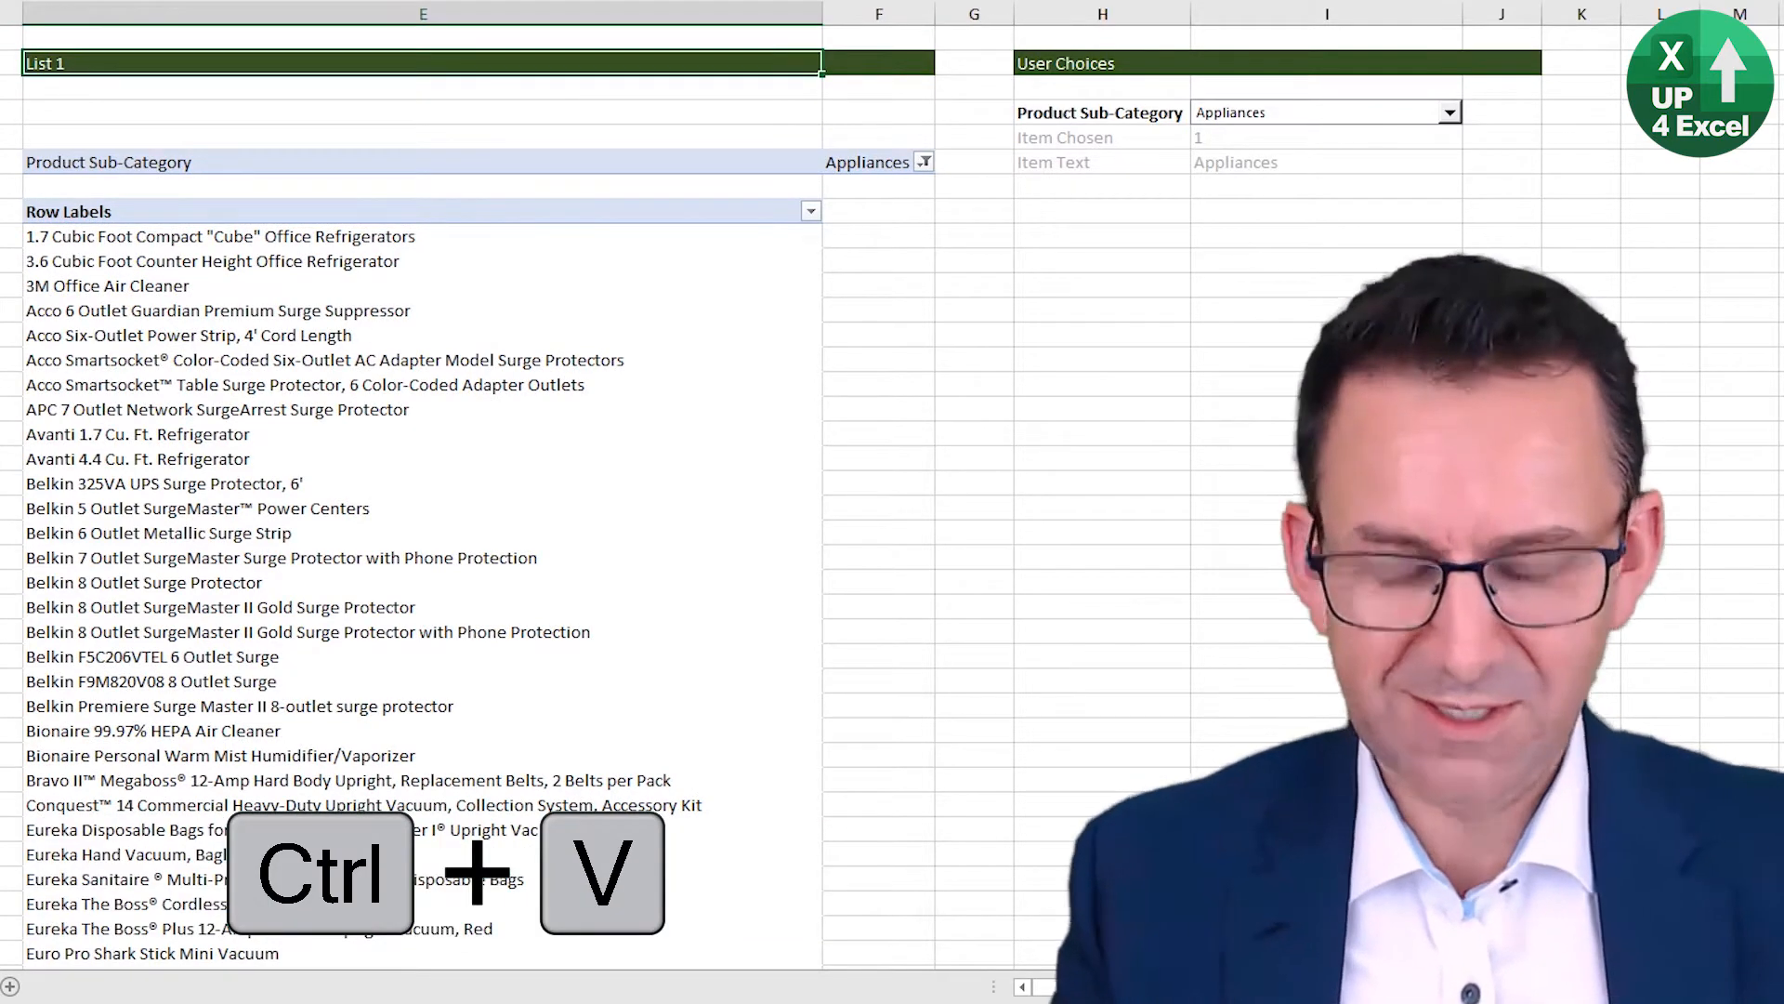
pyautogui.write('List 2')
pyautogui.press('Return')
# Step: Enter the label "Item Count" in E4 below the List 2 header and make it bold
pyautogui.press('Down')
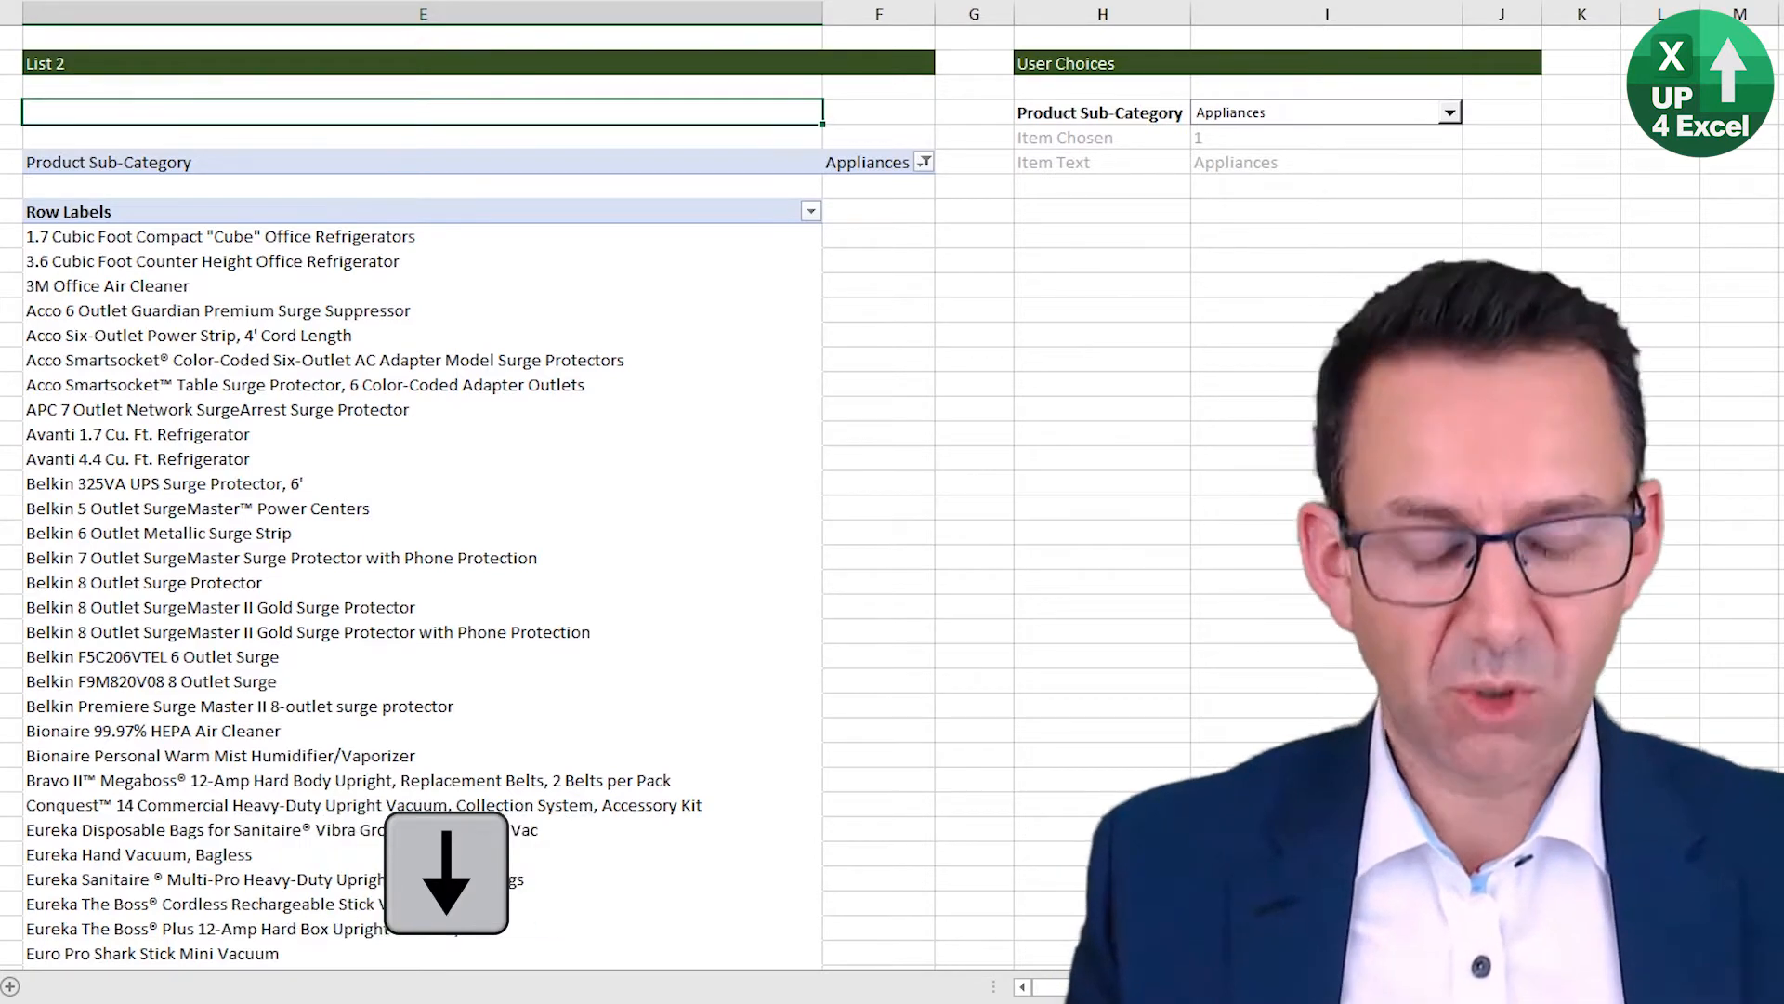
pyautogui.write('Item Cou')
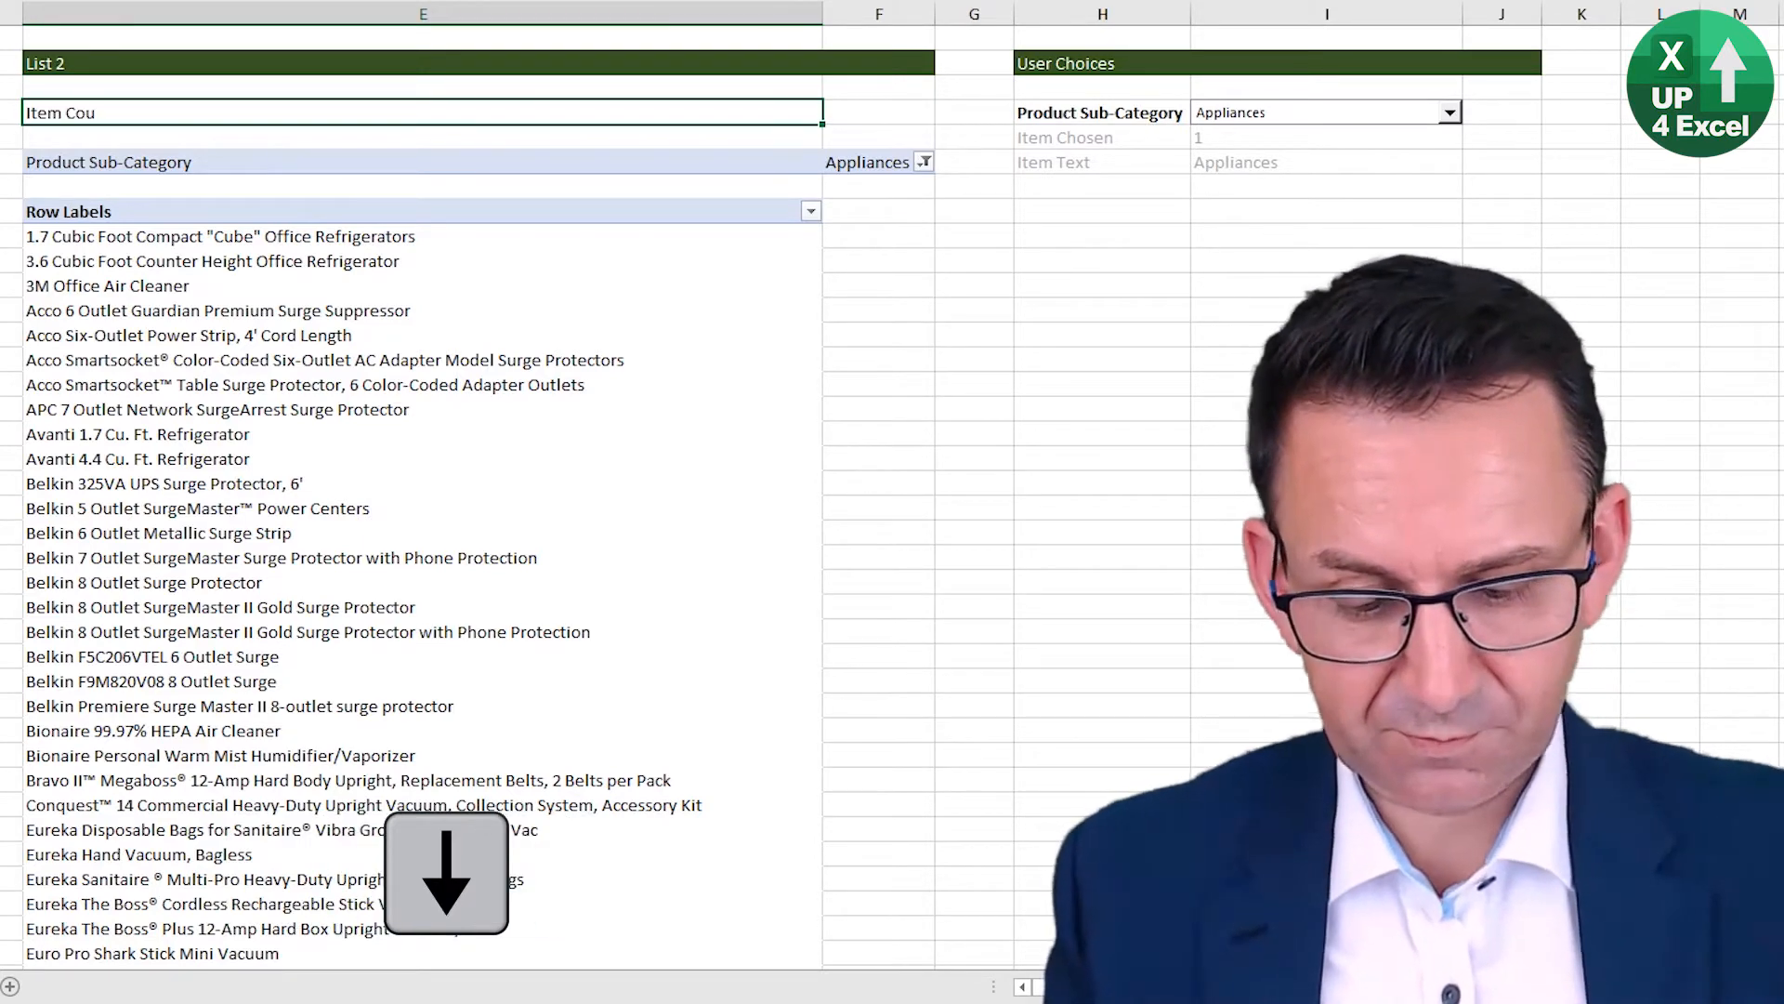
pyautogui.write('nt')
pyautogui.press('Return')
pyautogui.press('Up')
pyautogui.hotkey('ctrl', 'b')
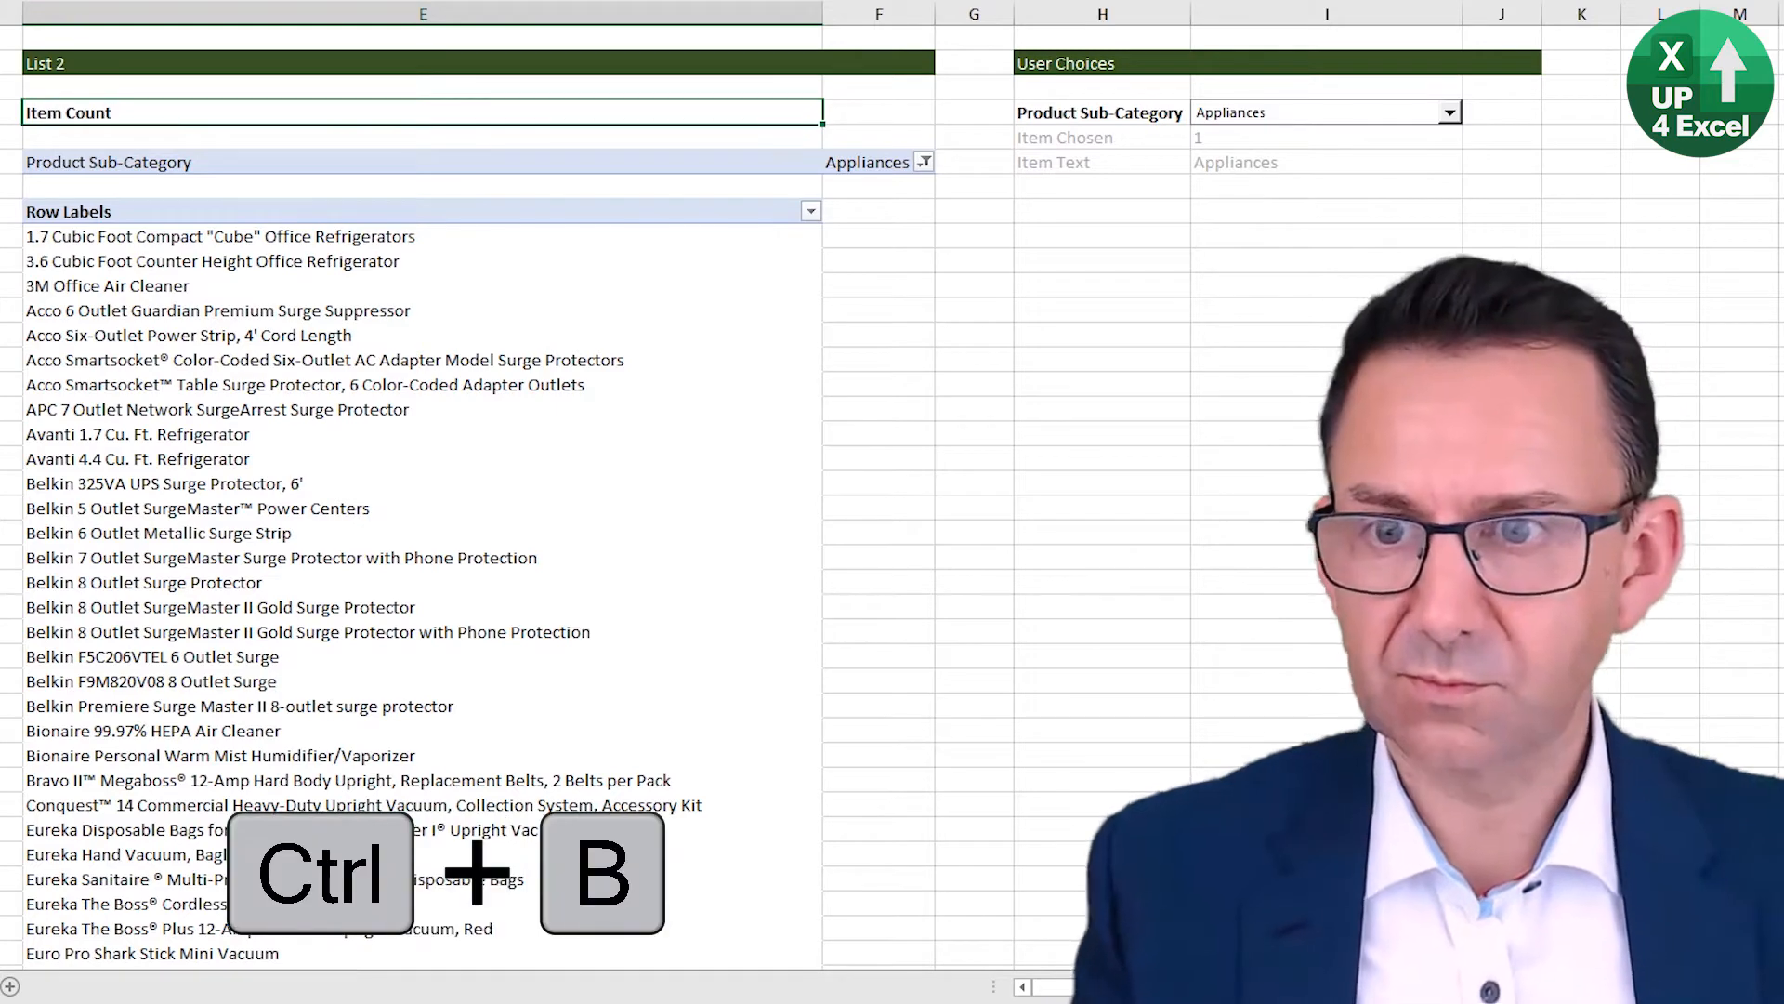
# Step: Enter =COUNTA($E$9:$E$1048576) in F4 to count the PivotTable's product names down to the end of column E
pyautogui.press('Right')
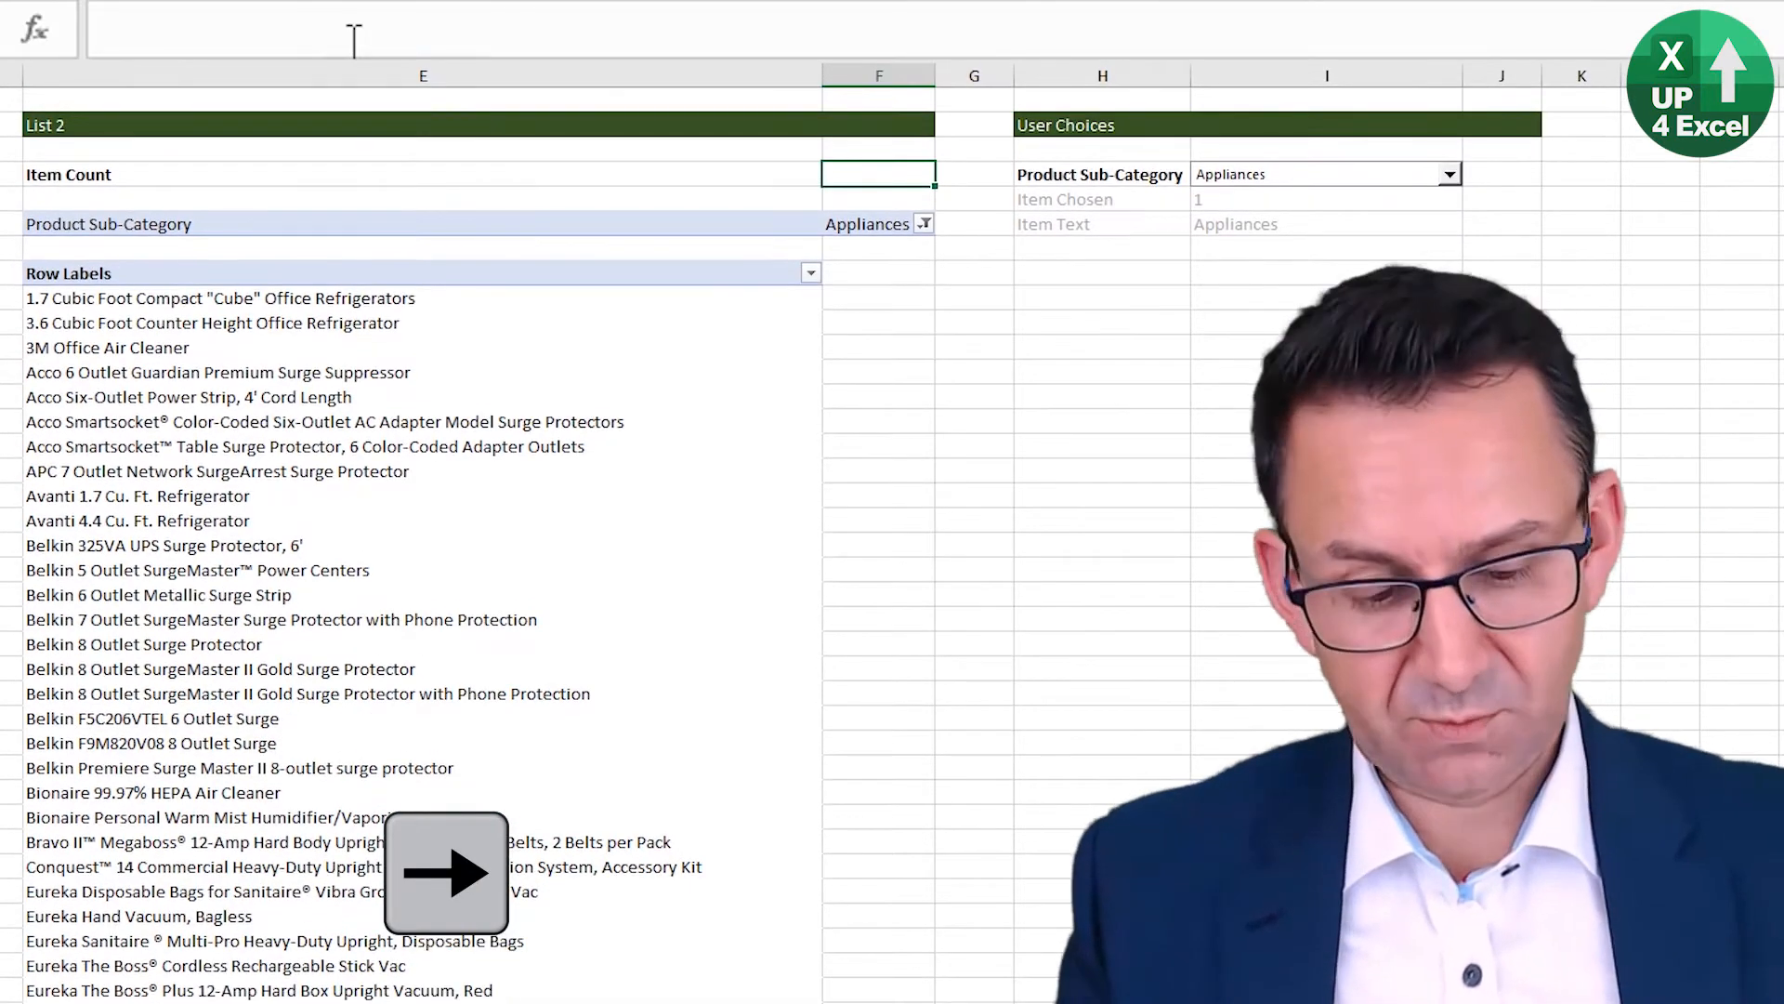
pyautogui.write('=count')
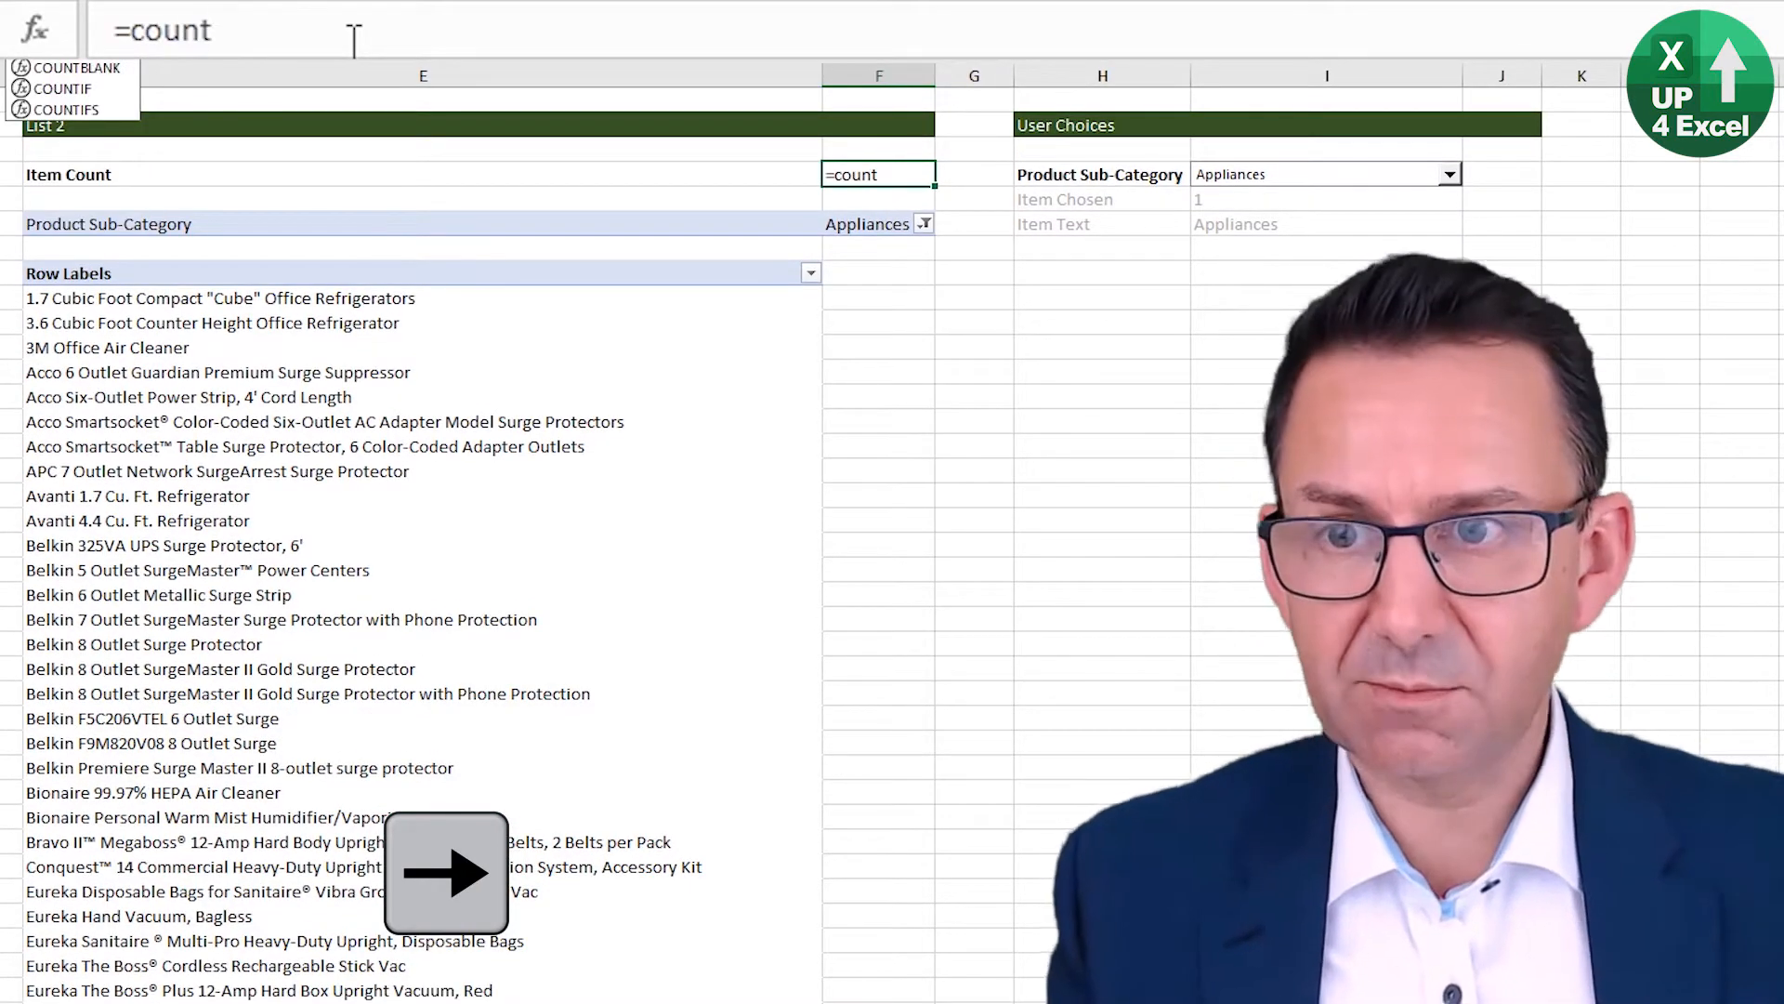
pyautogui.press('Tab')
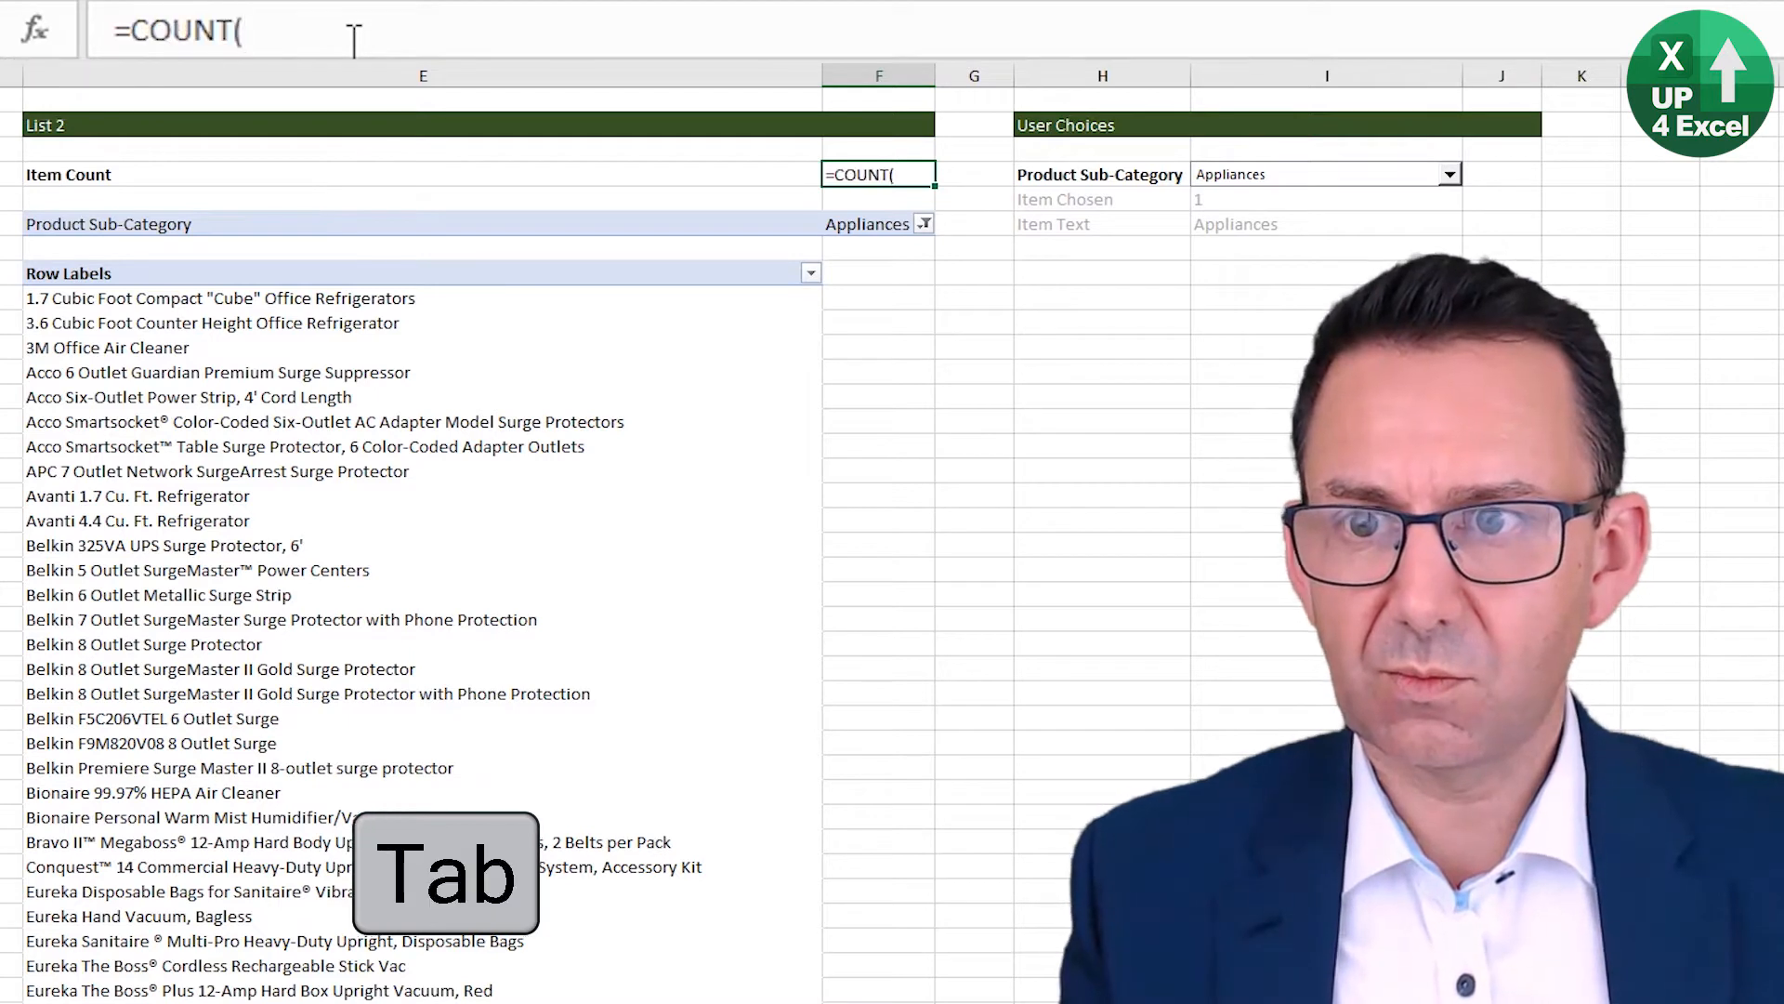
pyautogui.press('BackSpace')
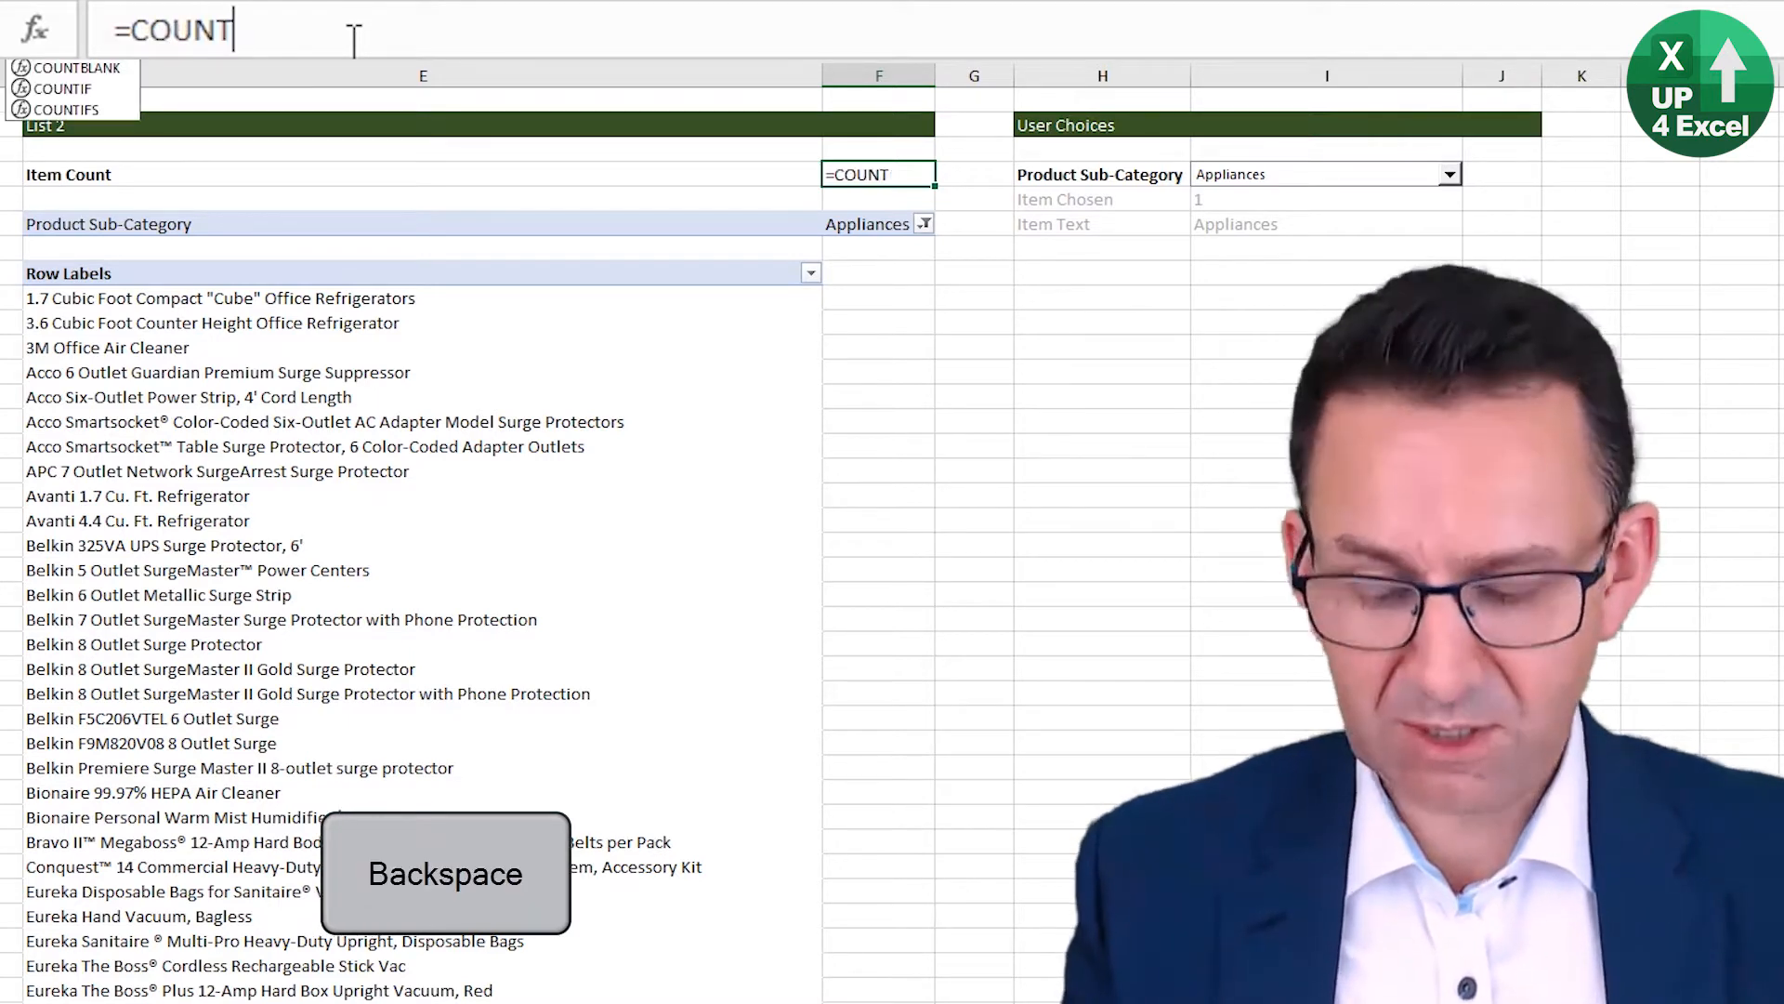
pyautogui.write('a')
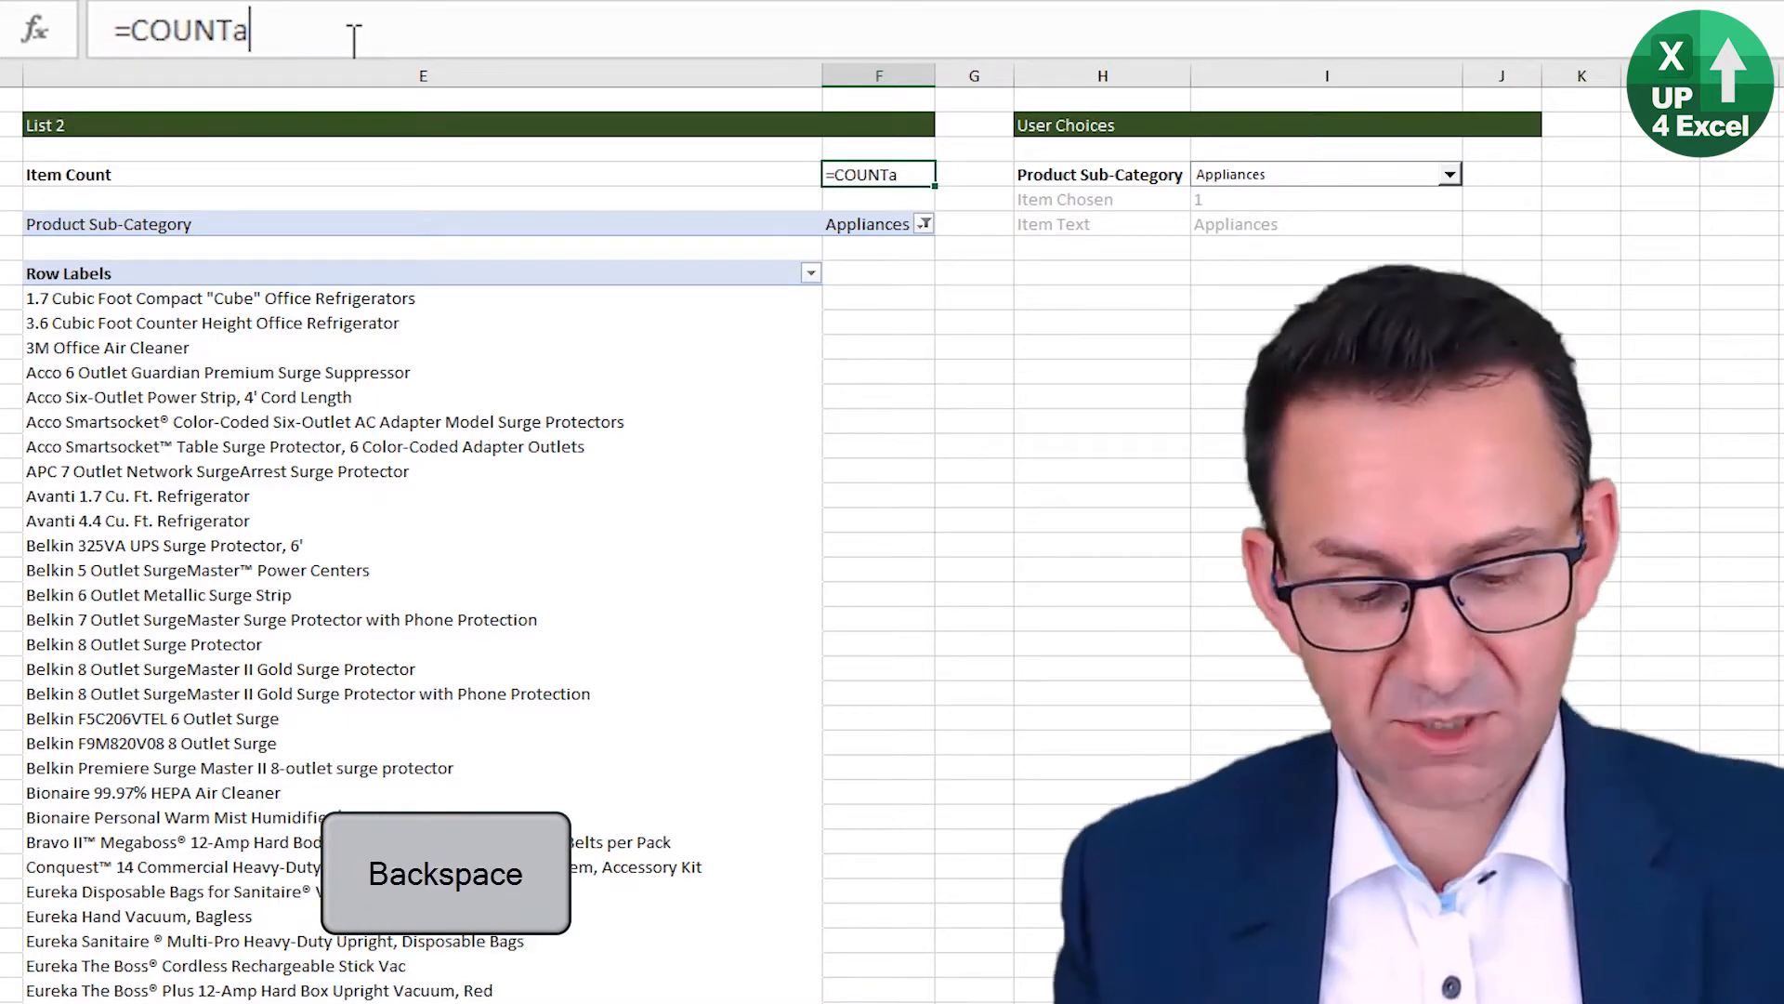
pyautogui.write('(')
pyautogui.click(106, 271)
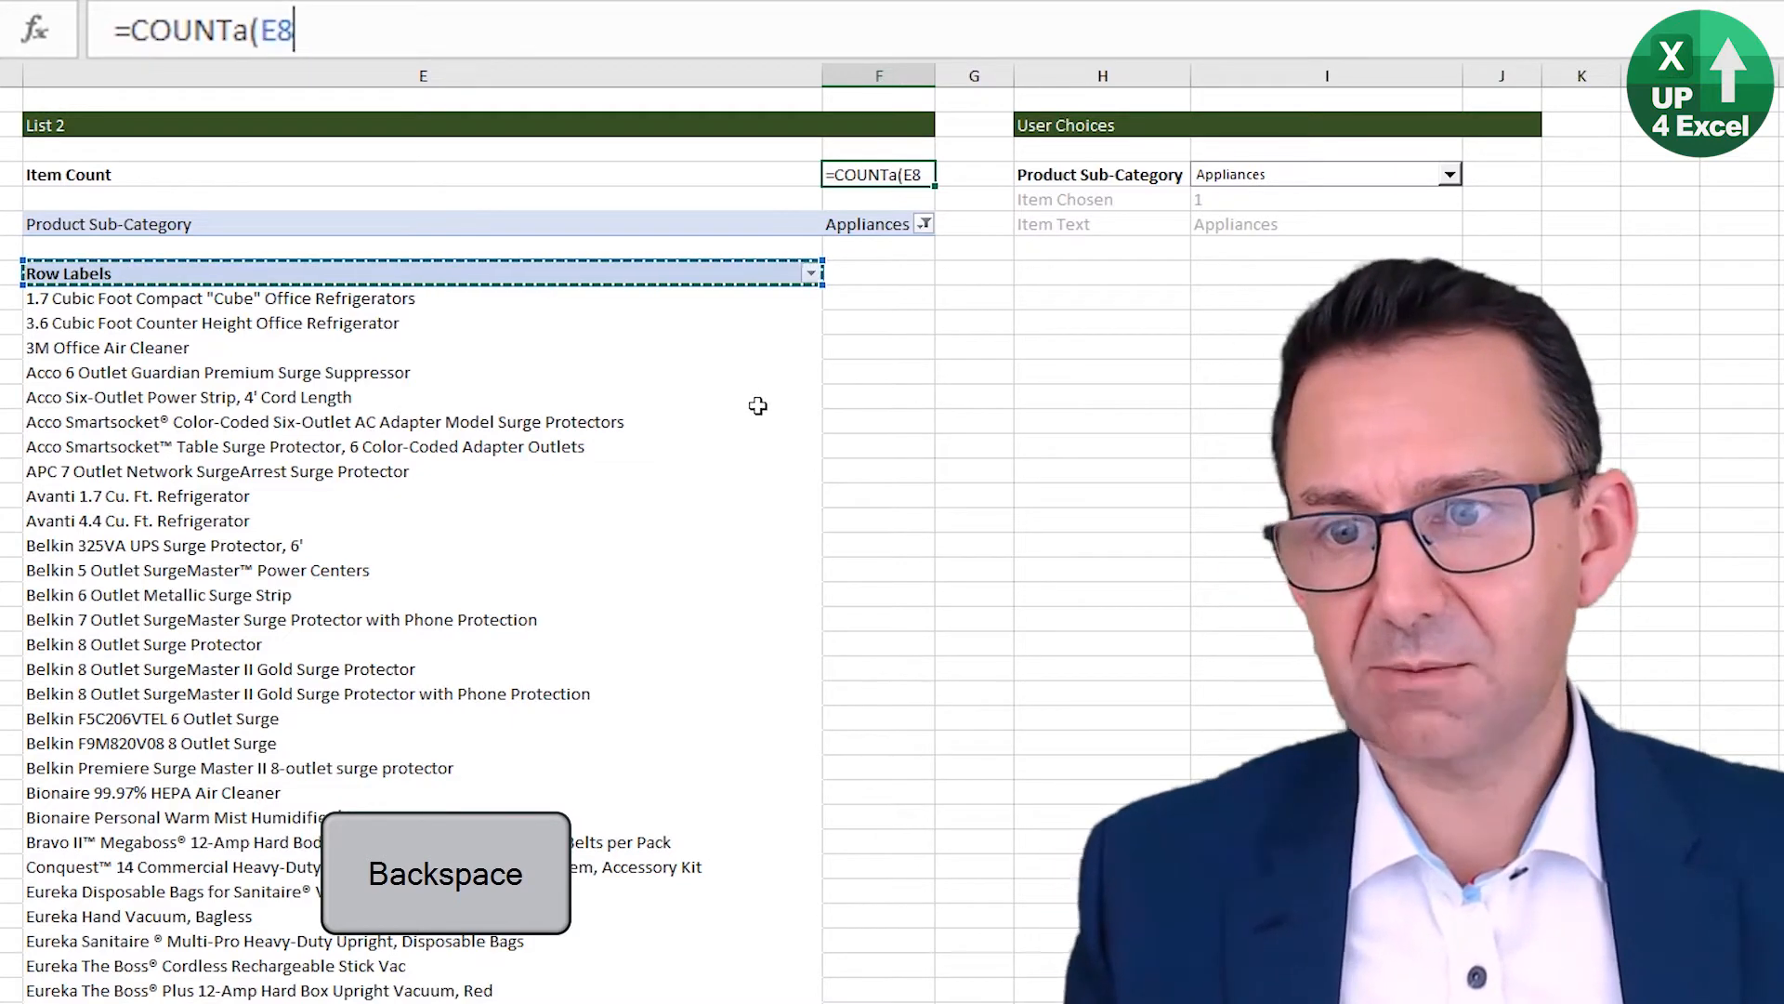
pyautogui.press('Down')
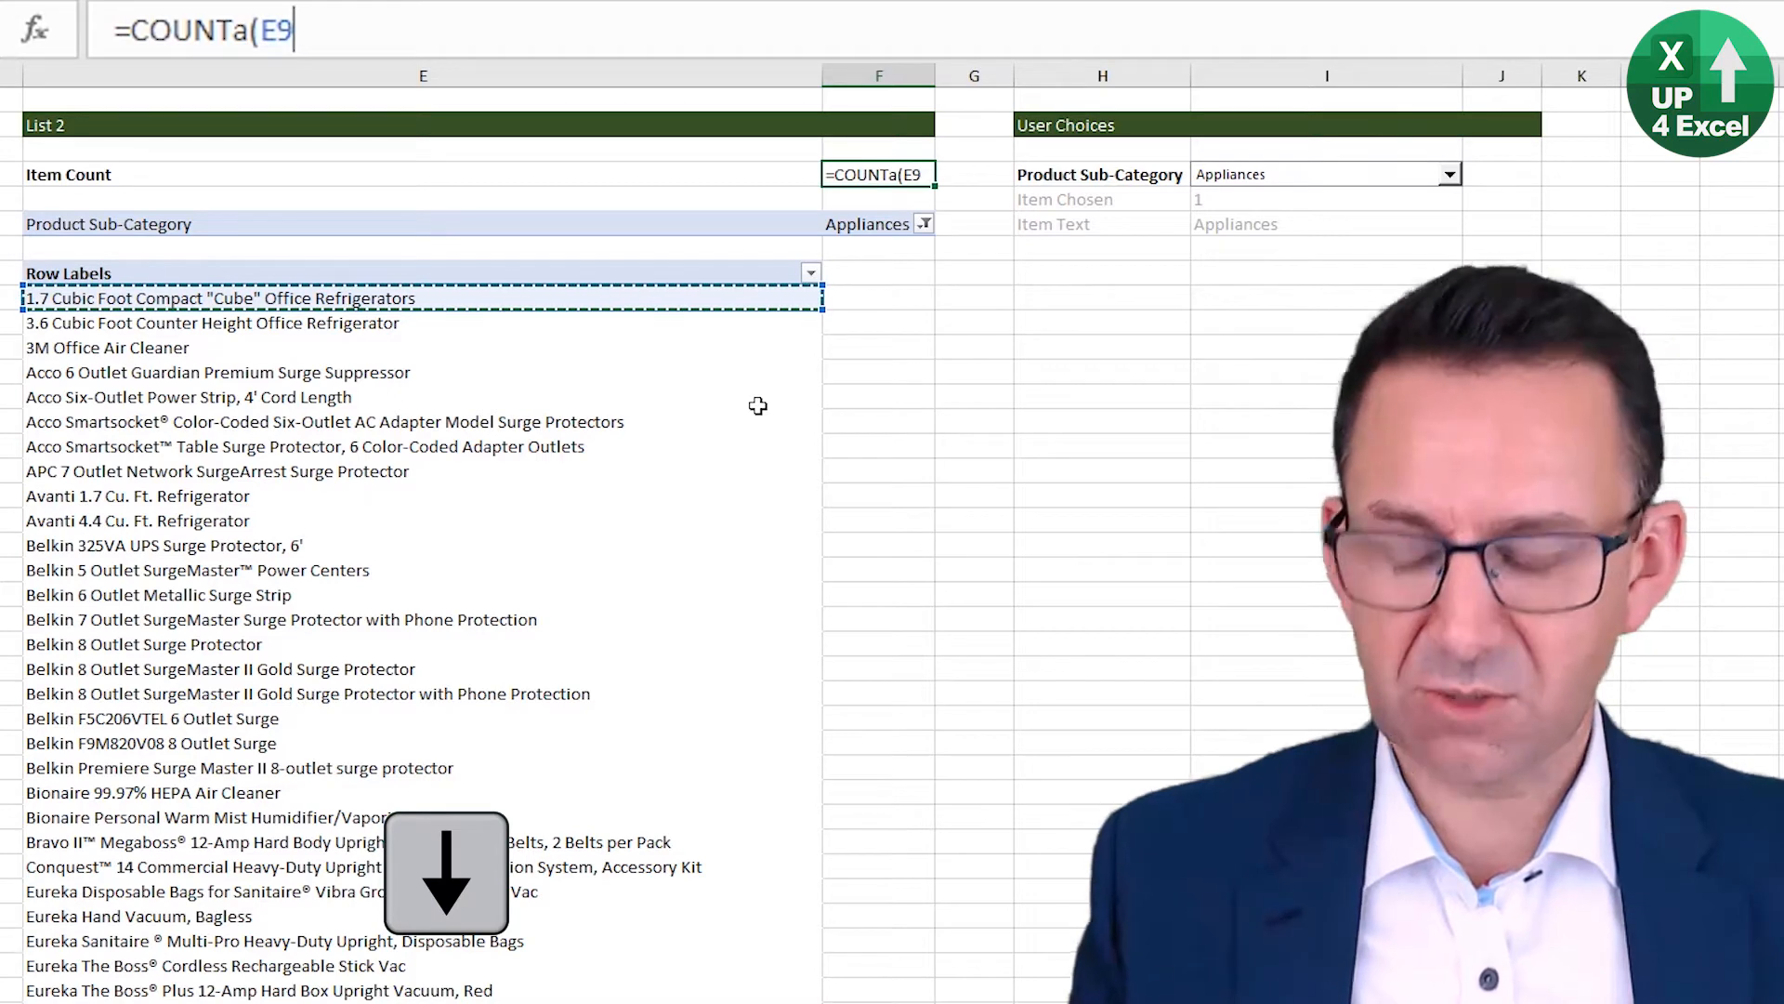
pyautogui.hotkey('ctrl', 'shift', 'Down')
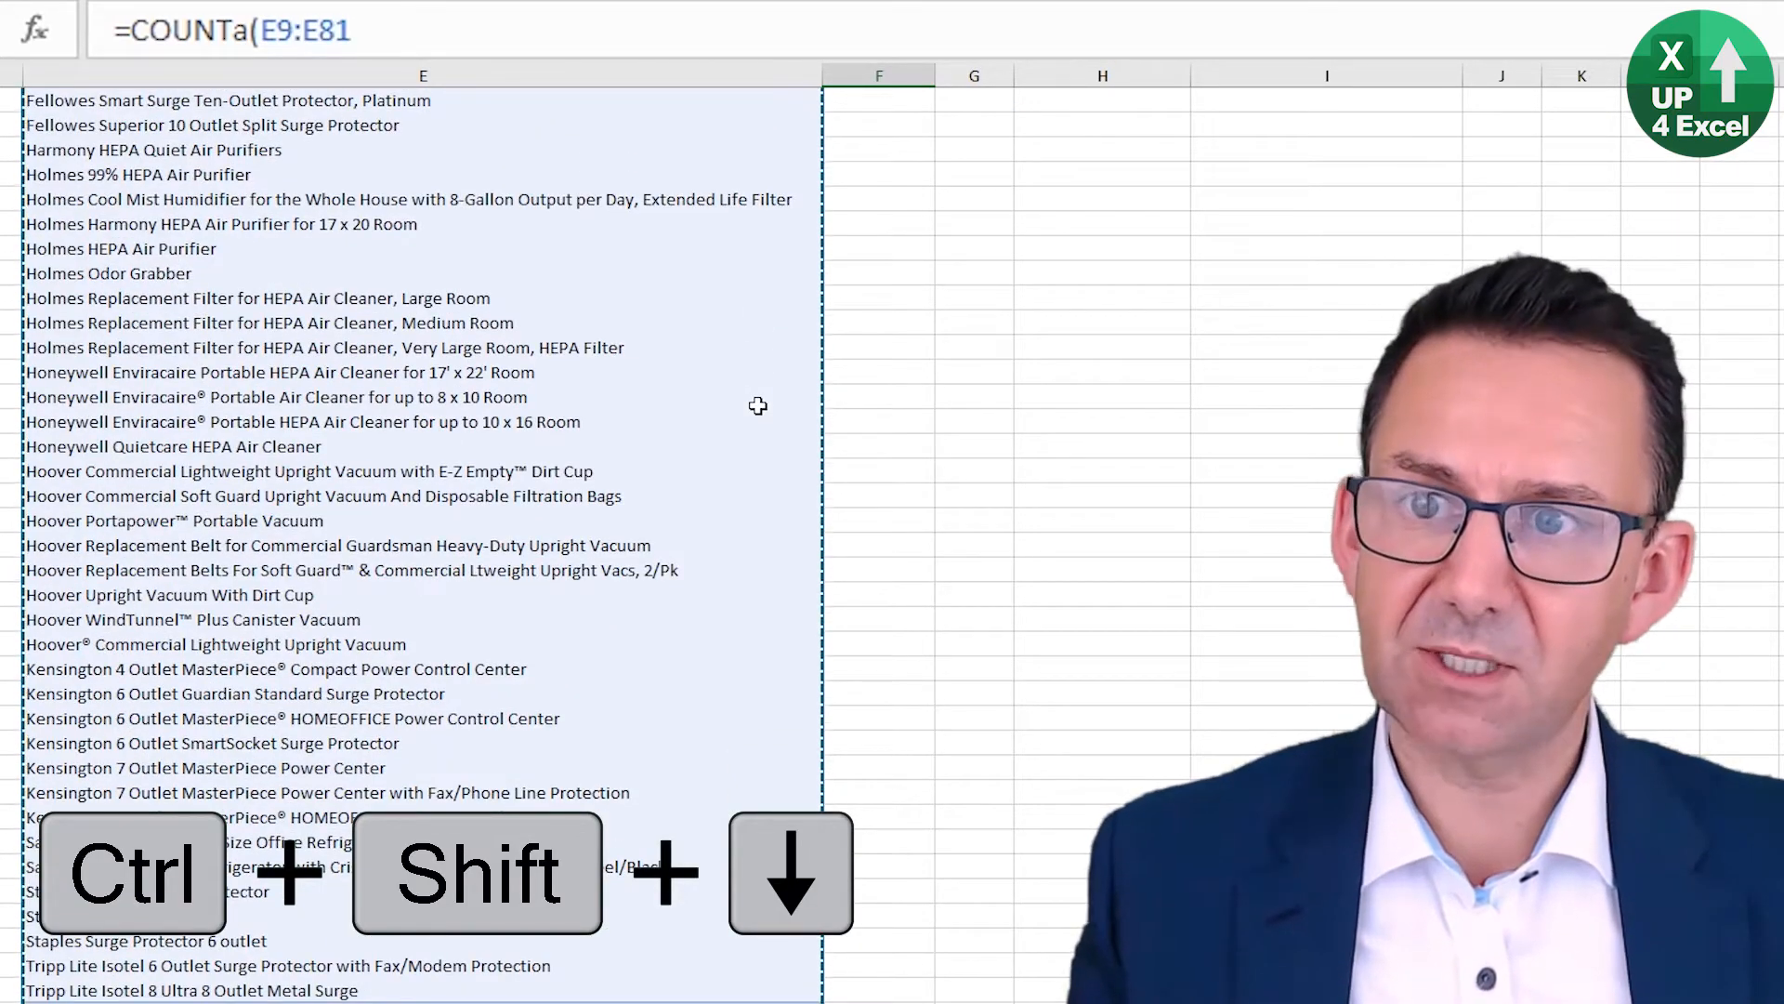
pyautogui.hotkey('ctrl', 'shift', 'Down')
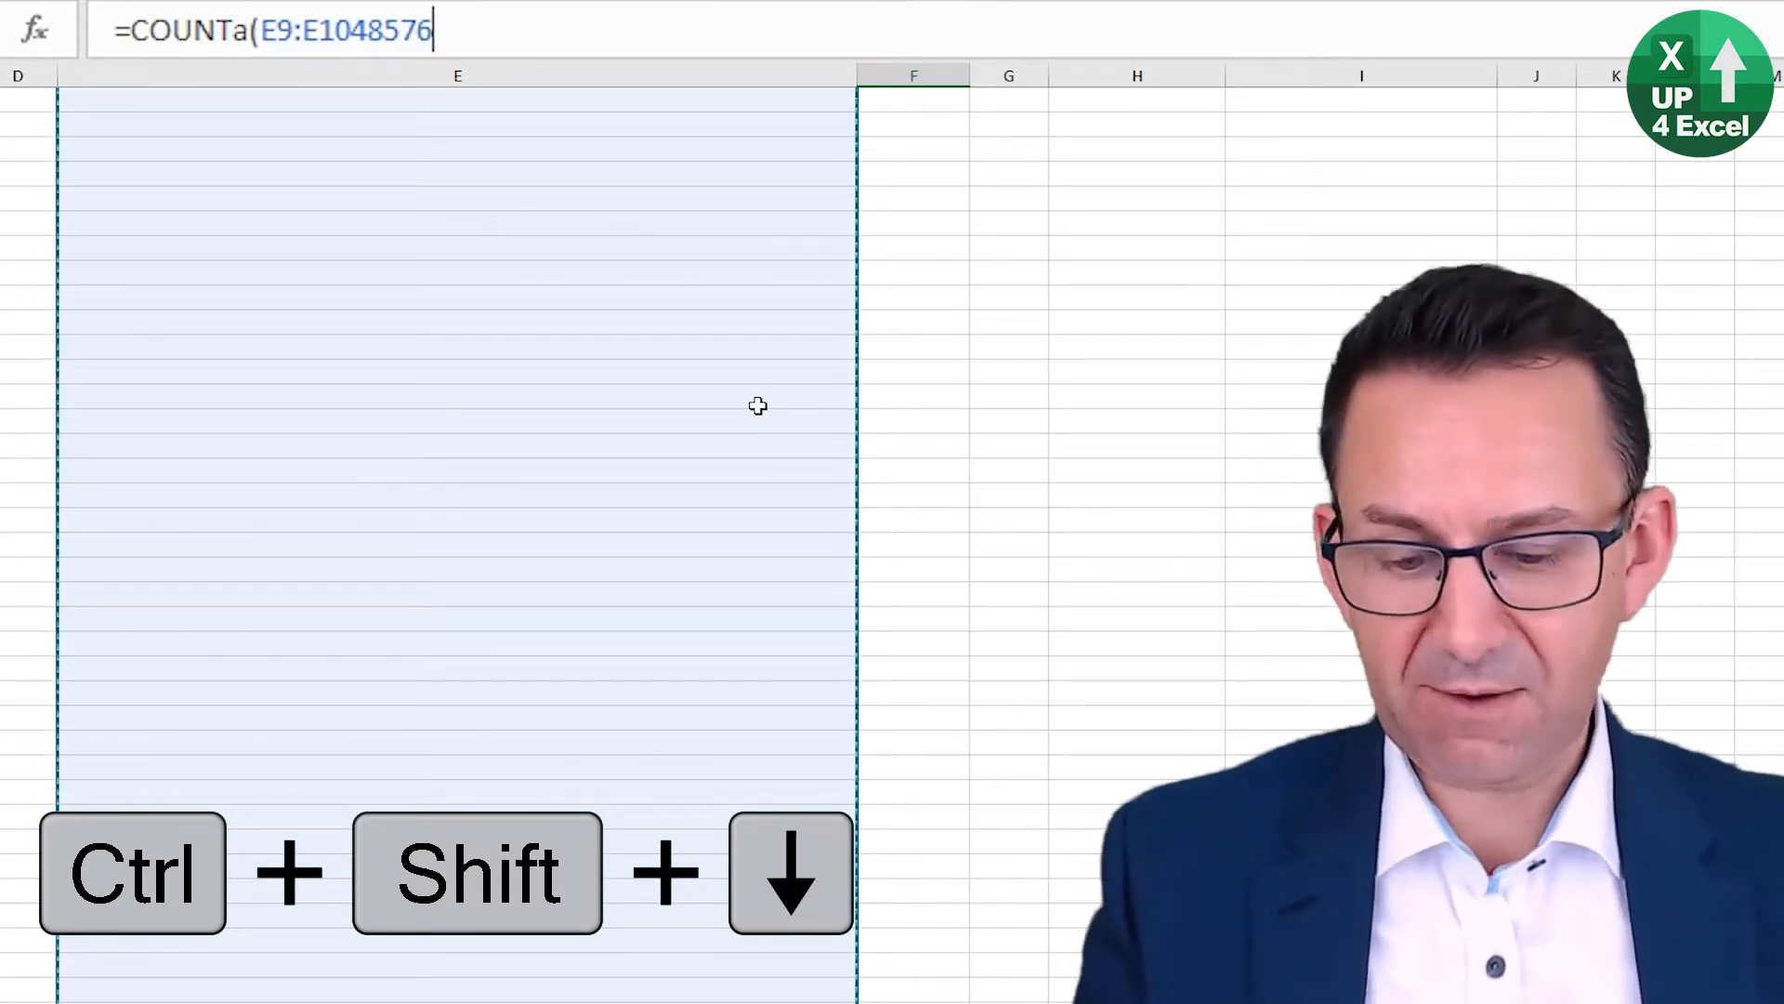
pyautogui.press('F4')
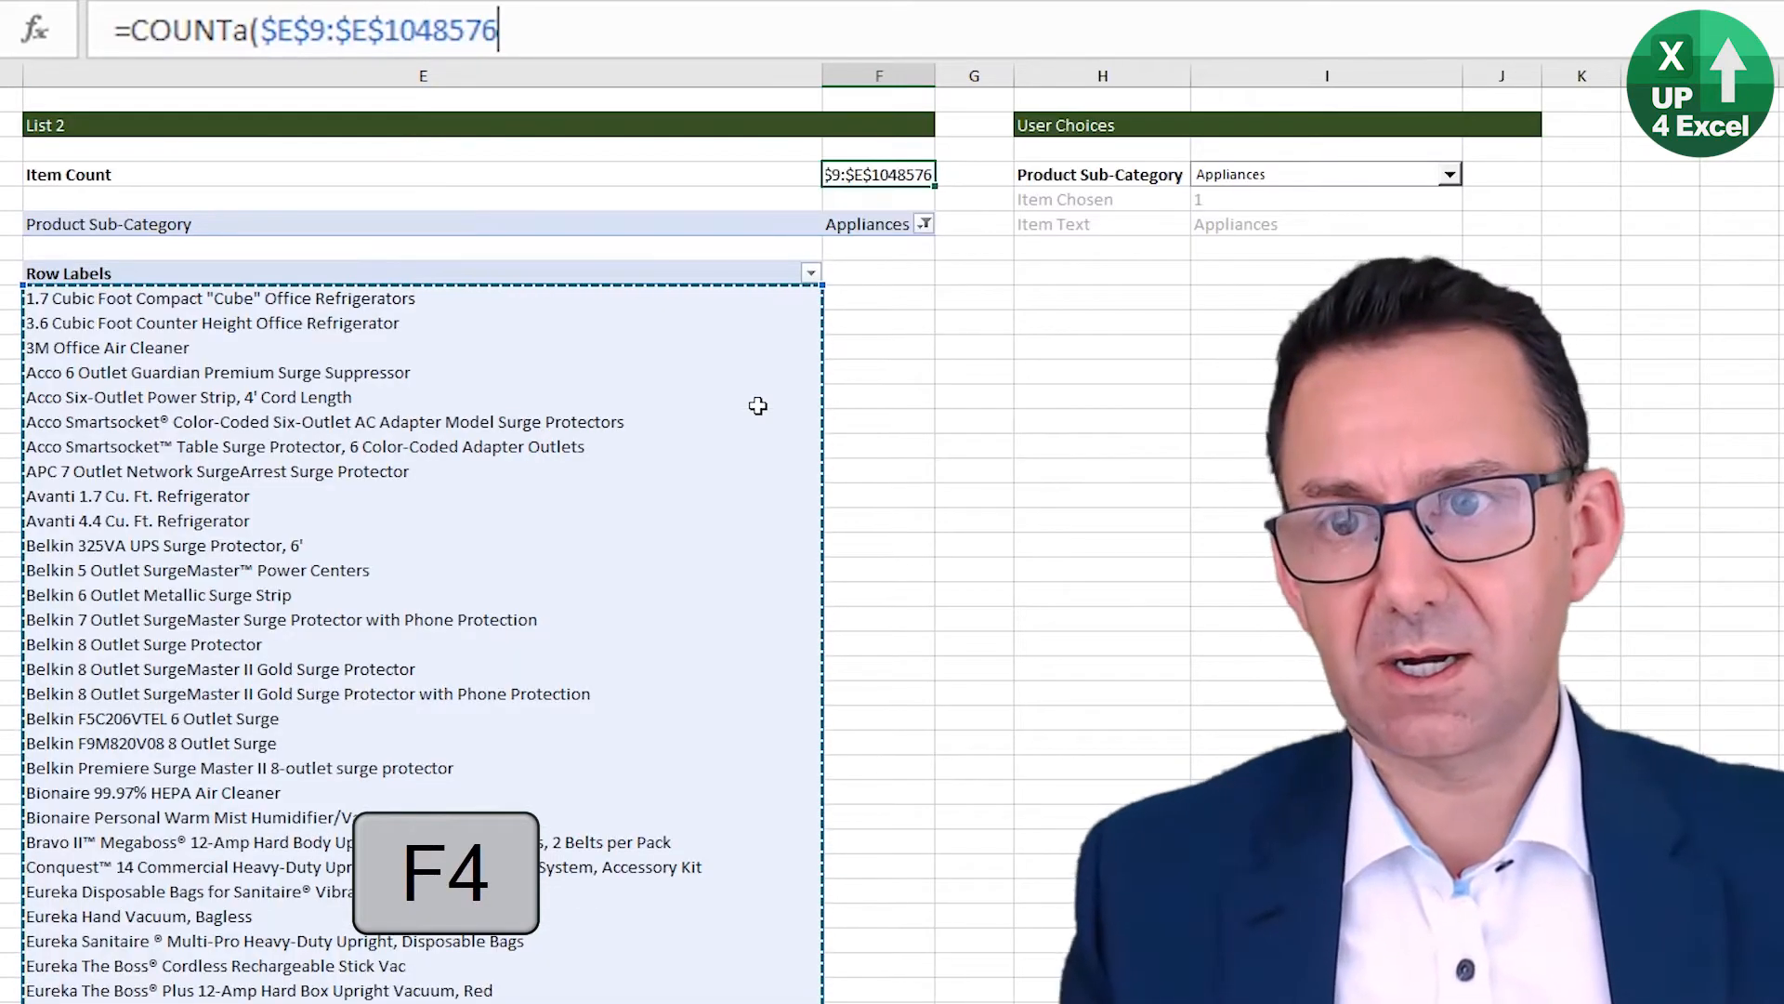
pyautogui.press('Return')
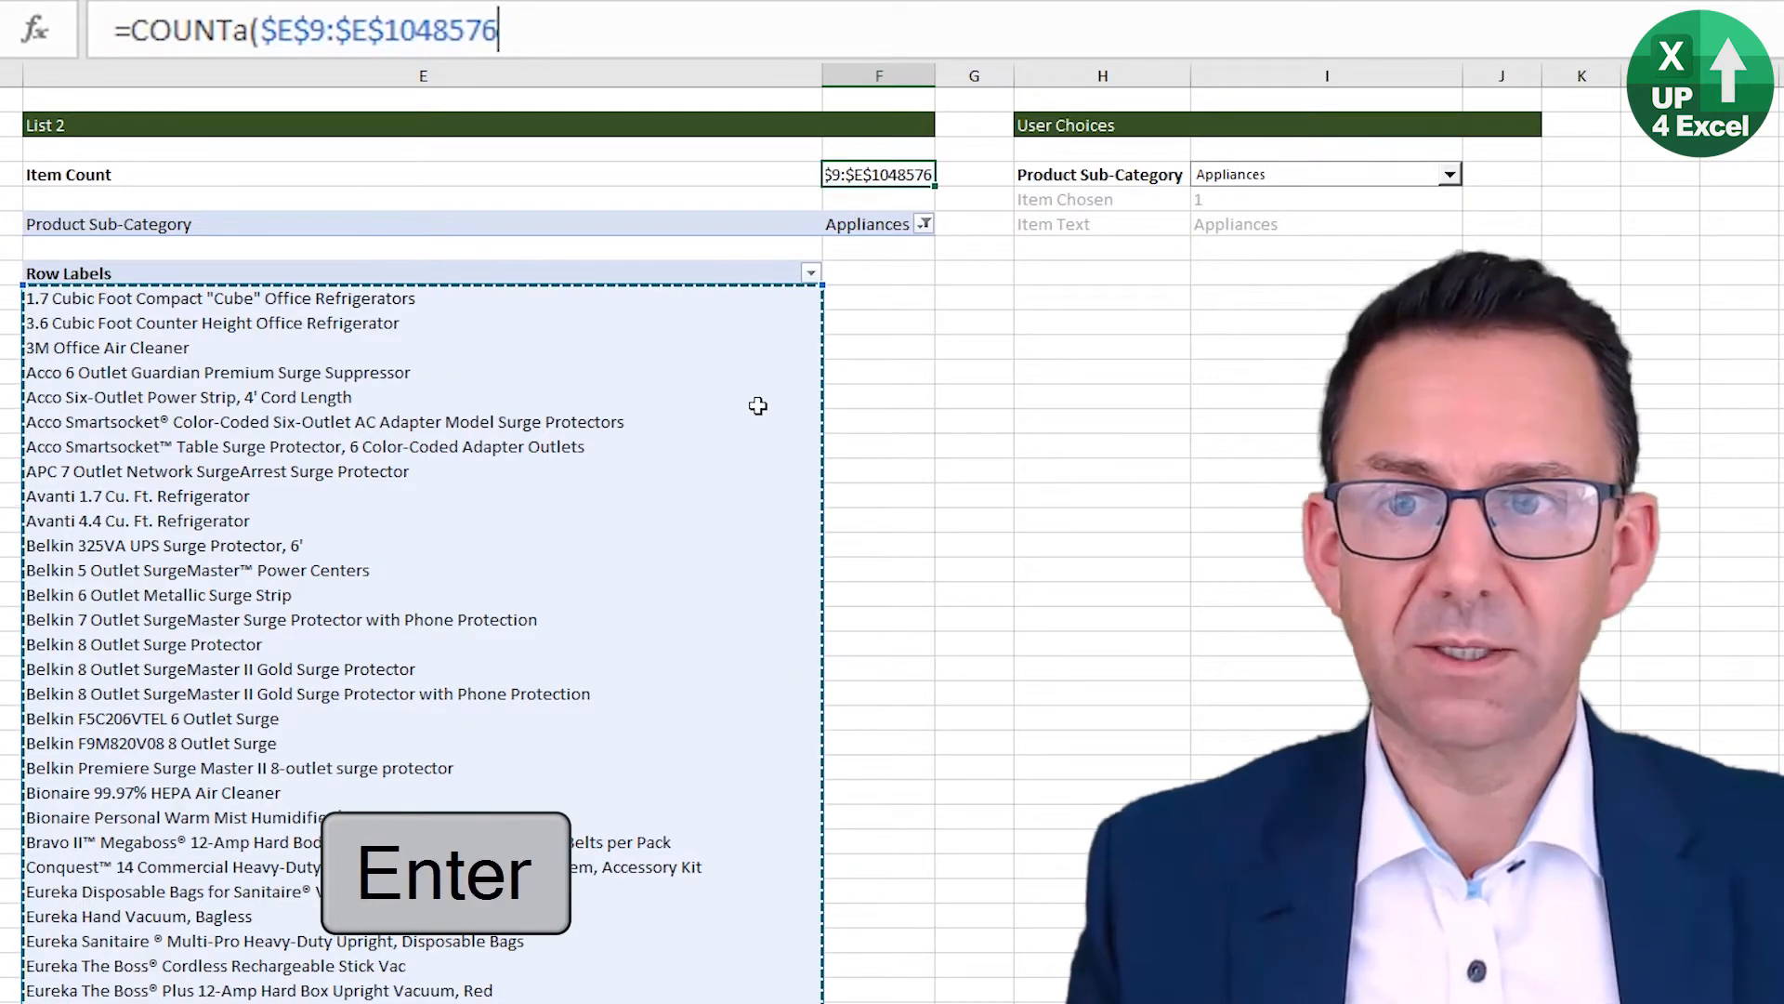
pyautogui.press('Up')
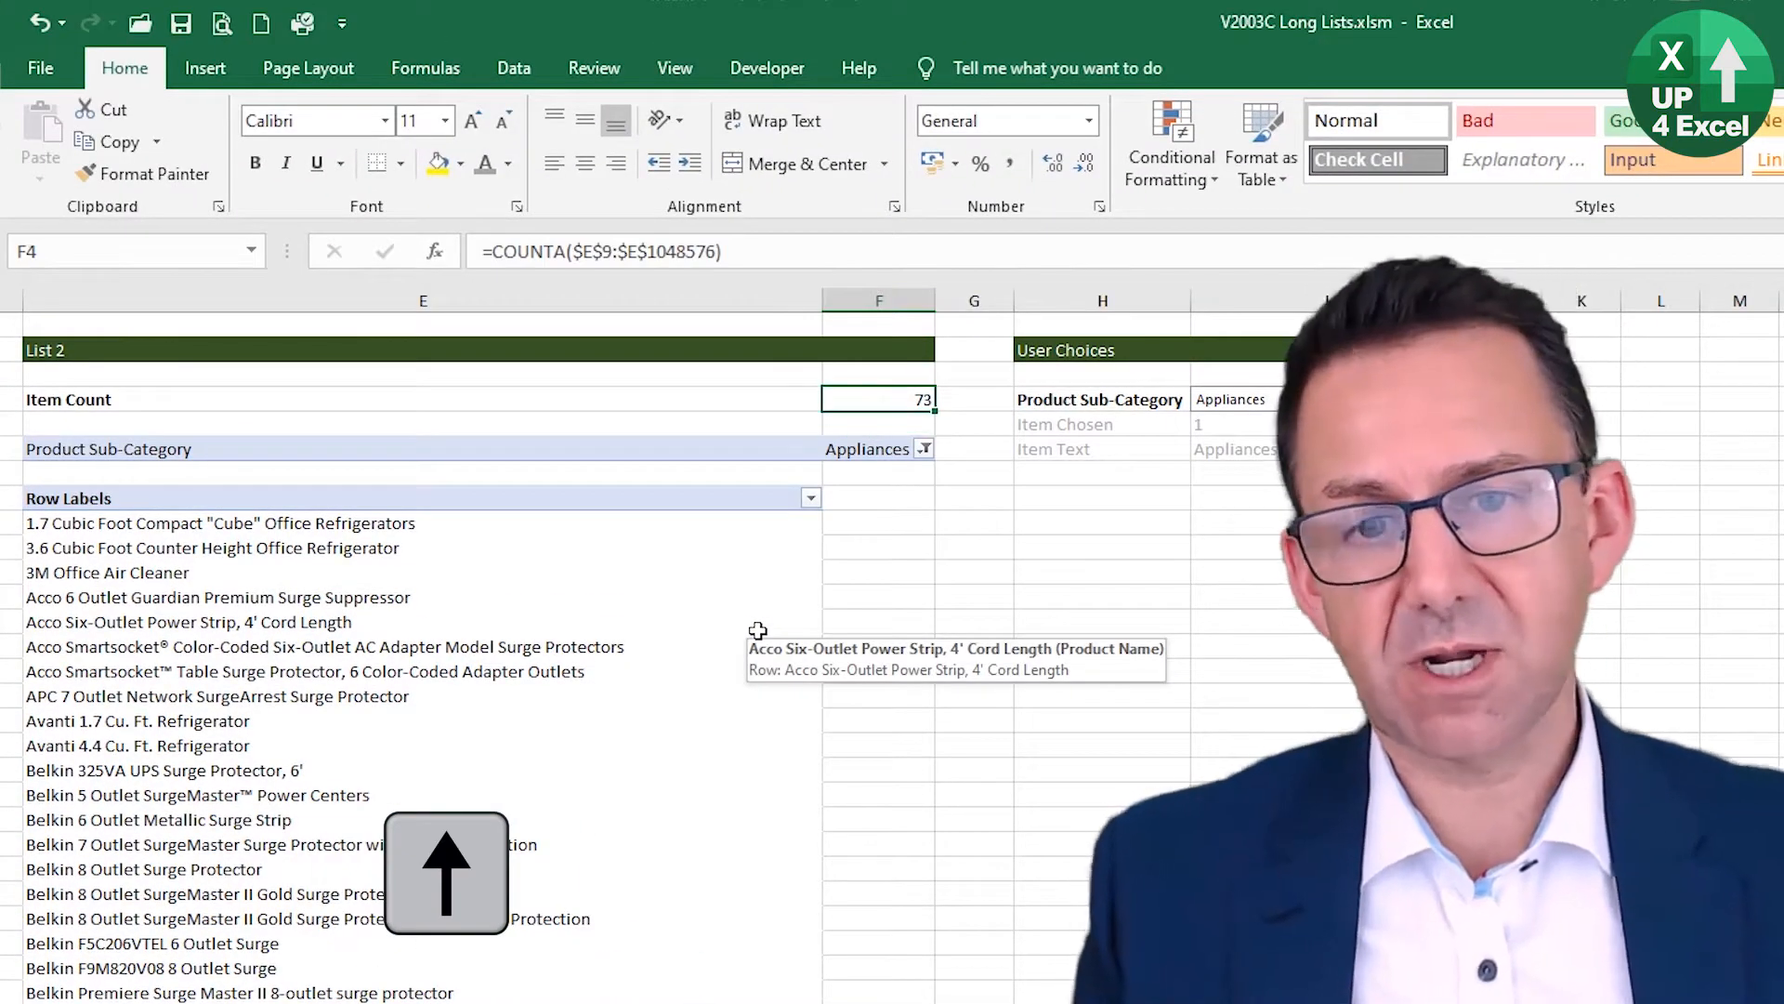
# Step: Turn off the List 2 PivotTable's grand totals for rows and columns so the item count excludes the total row
pyautogui.scroll(-20, 612, 631)
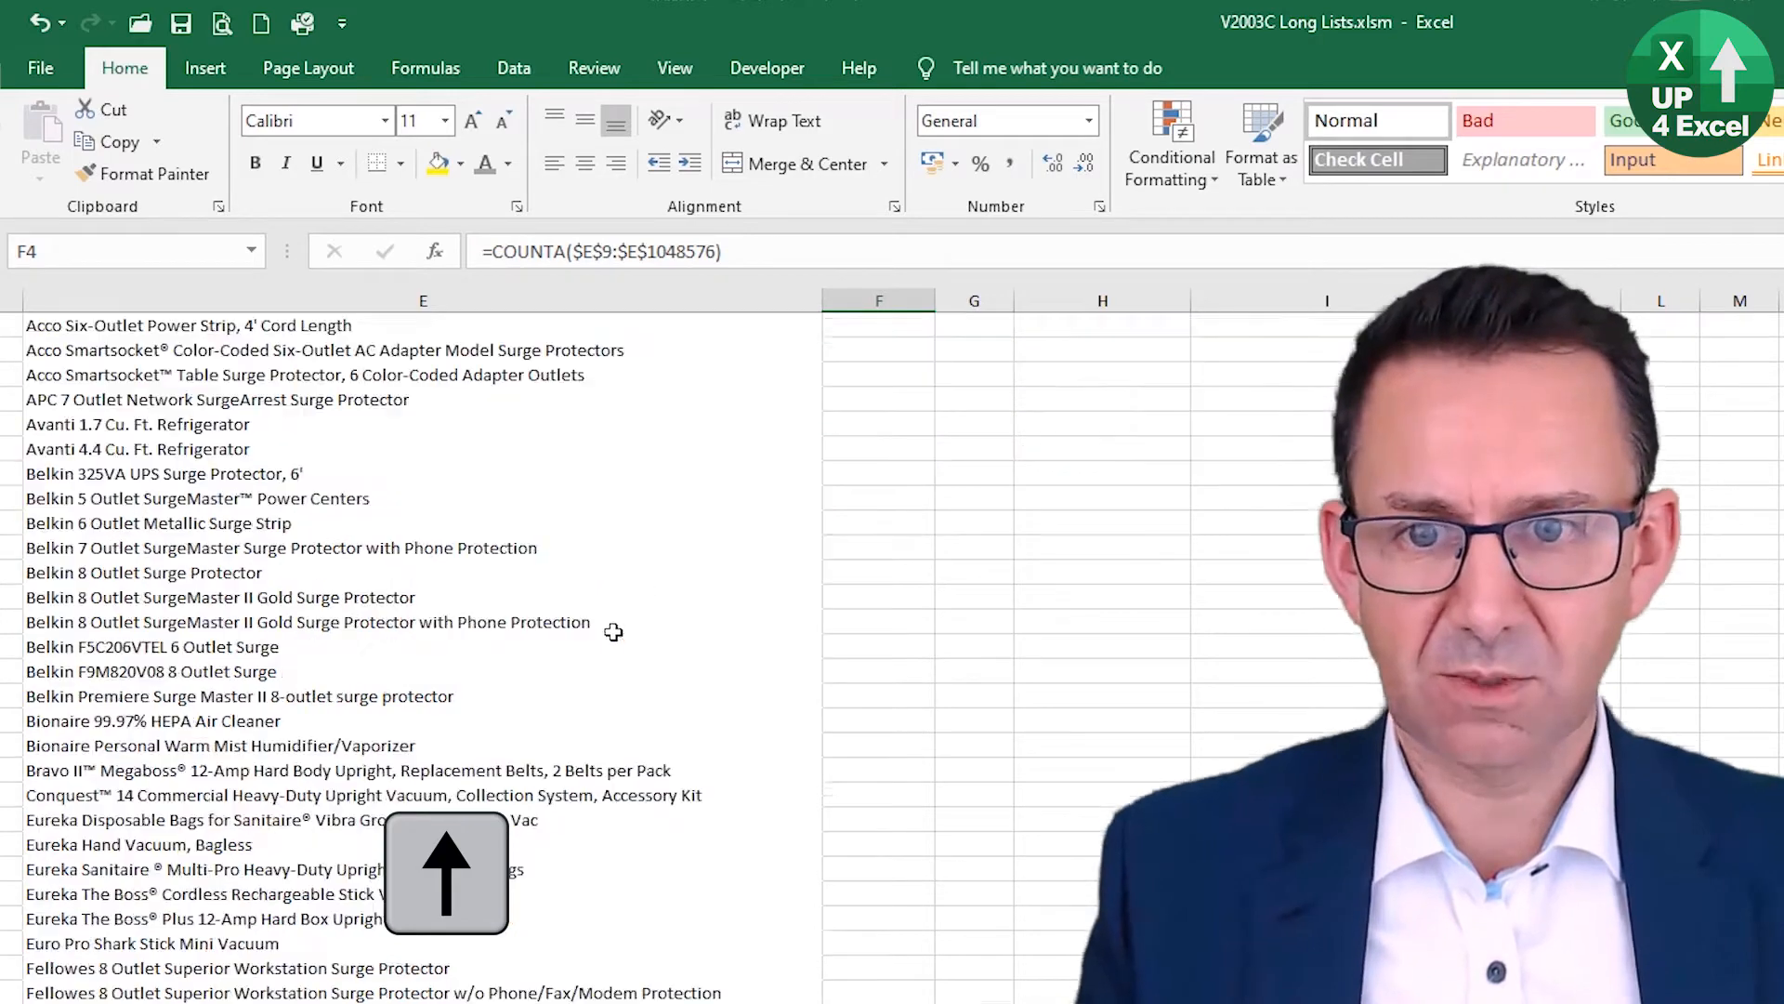
pyautogui.scroll(7, 206, 518)
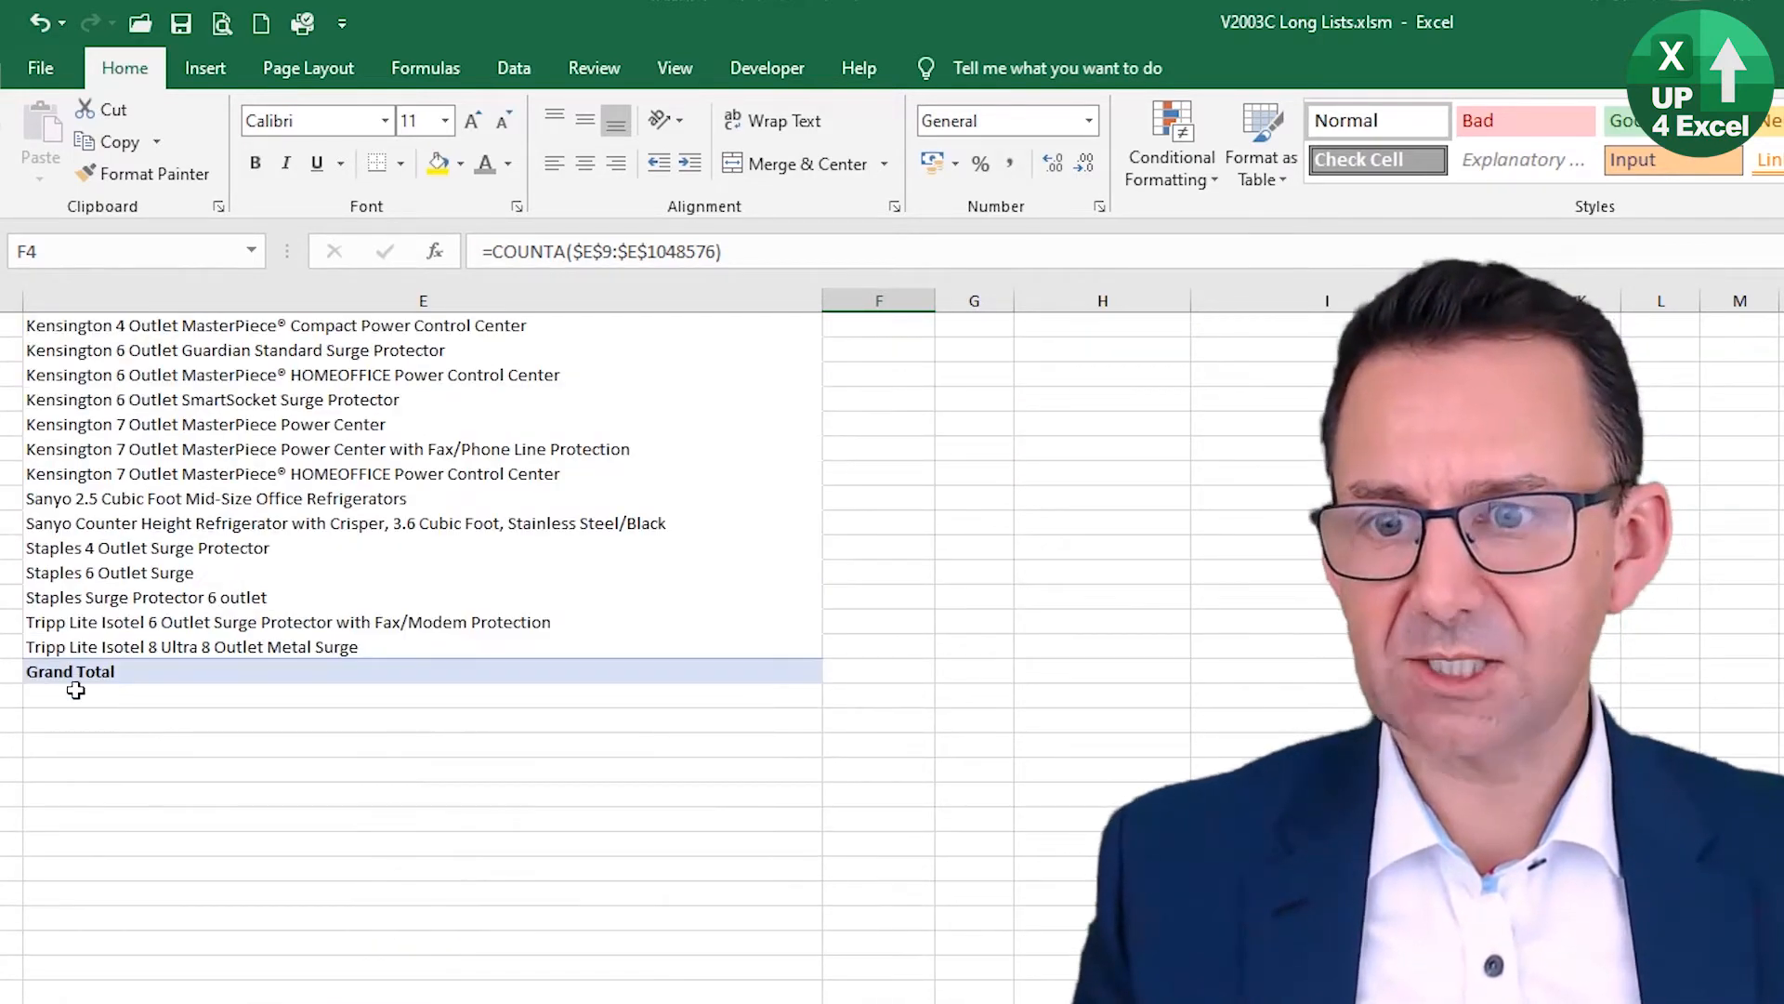
pyautogui.scroll(20, 540, 678)
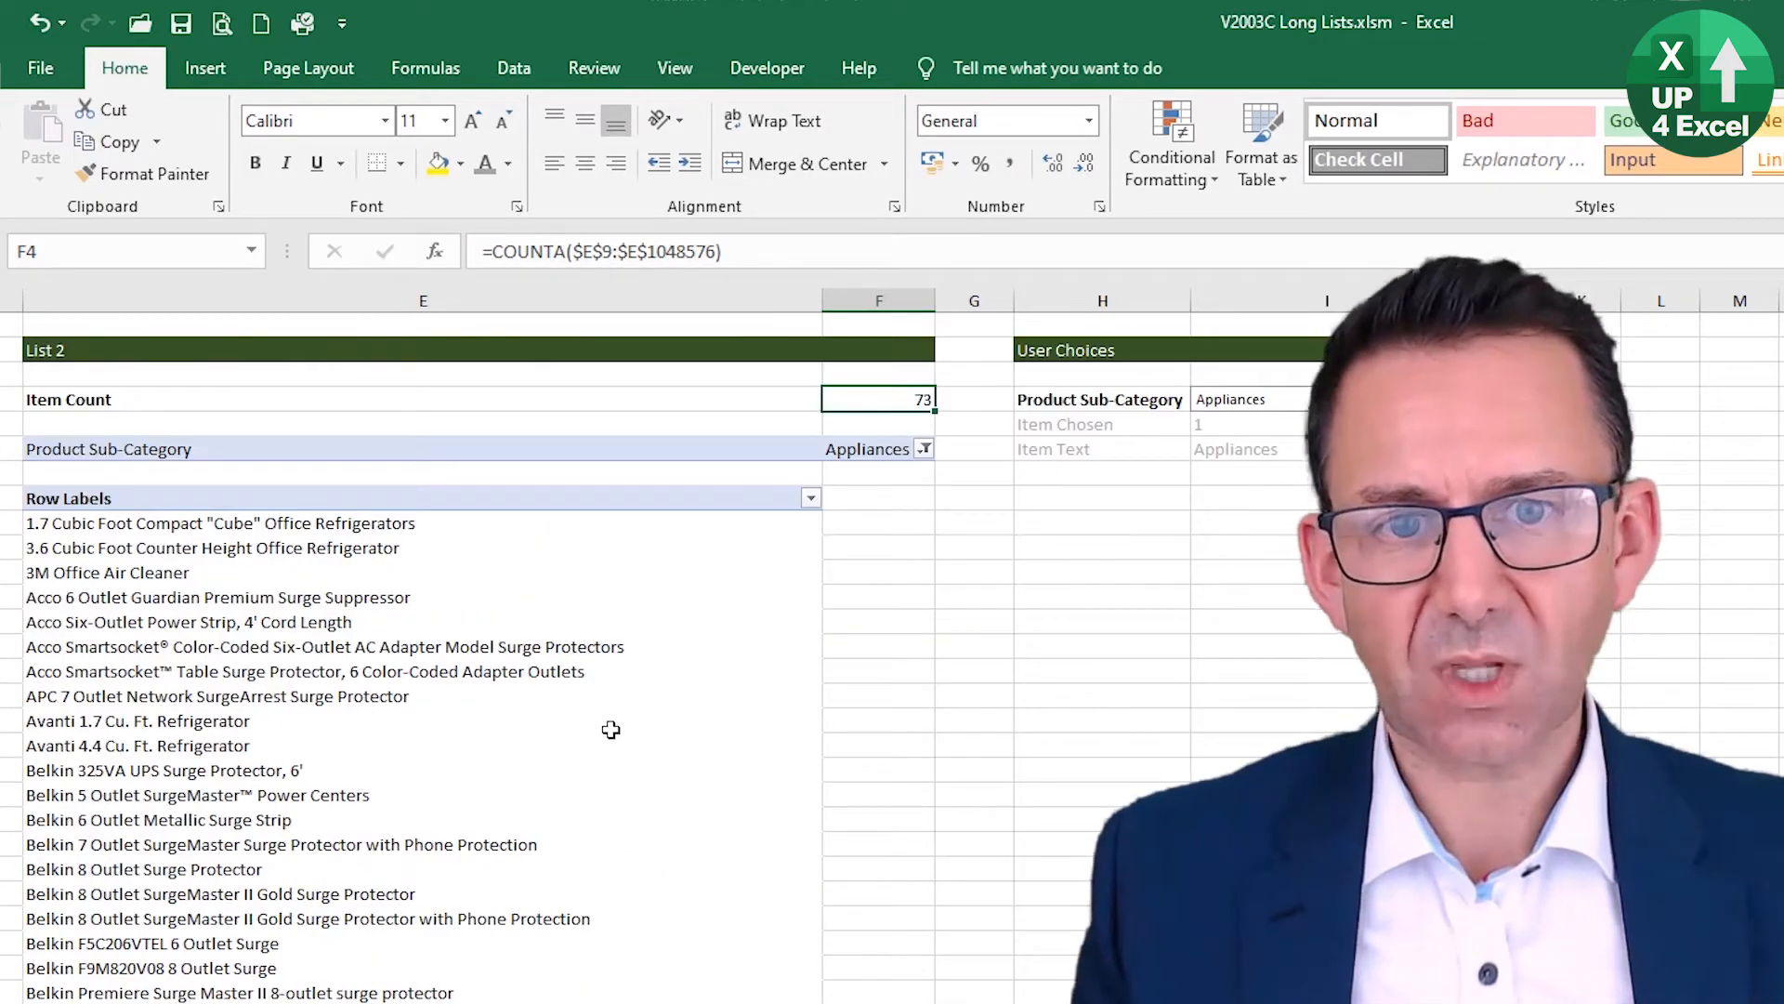
pyautogui.click(580, 660)
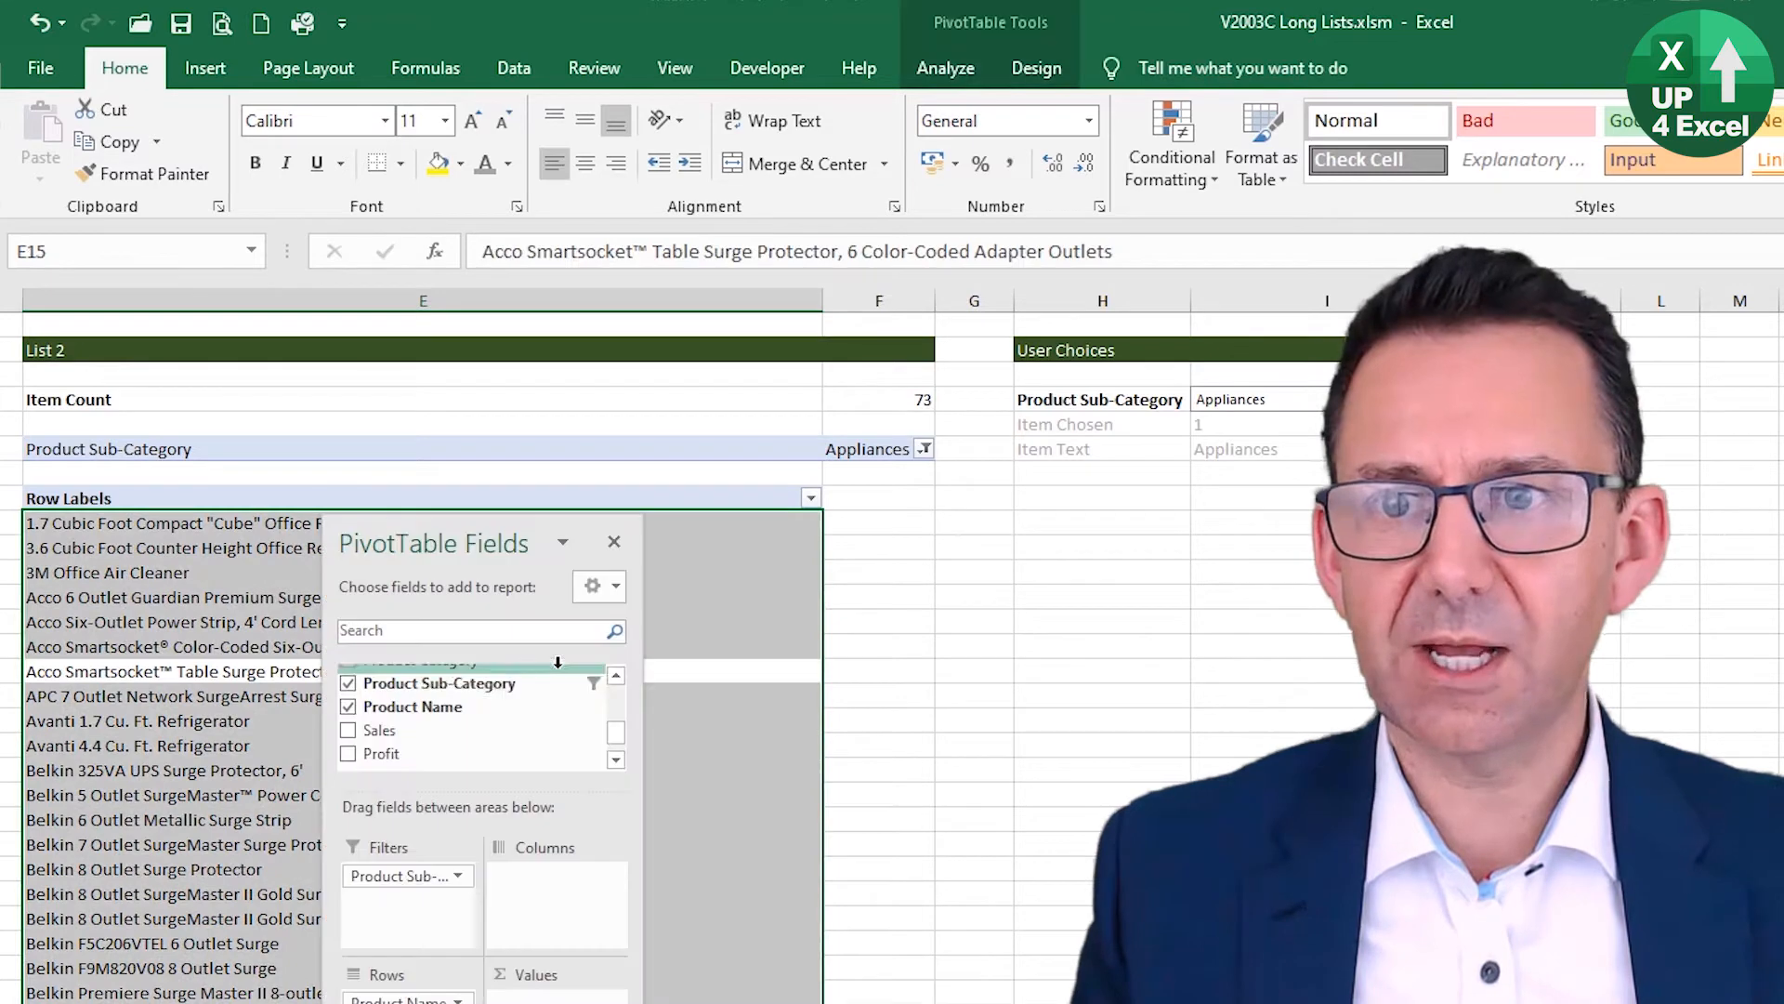
pyautogui.click(1048, 78)
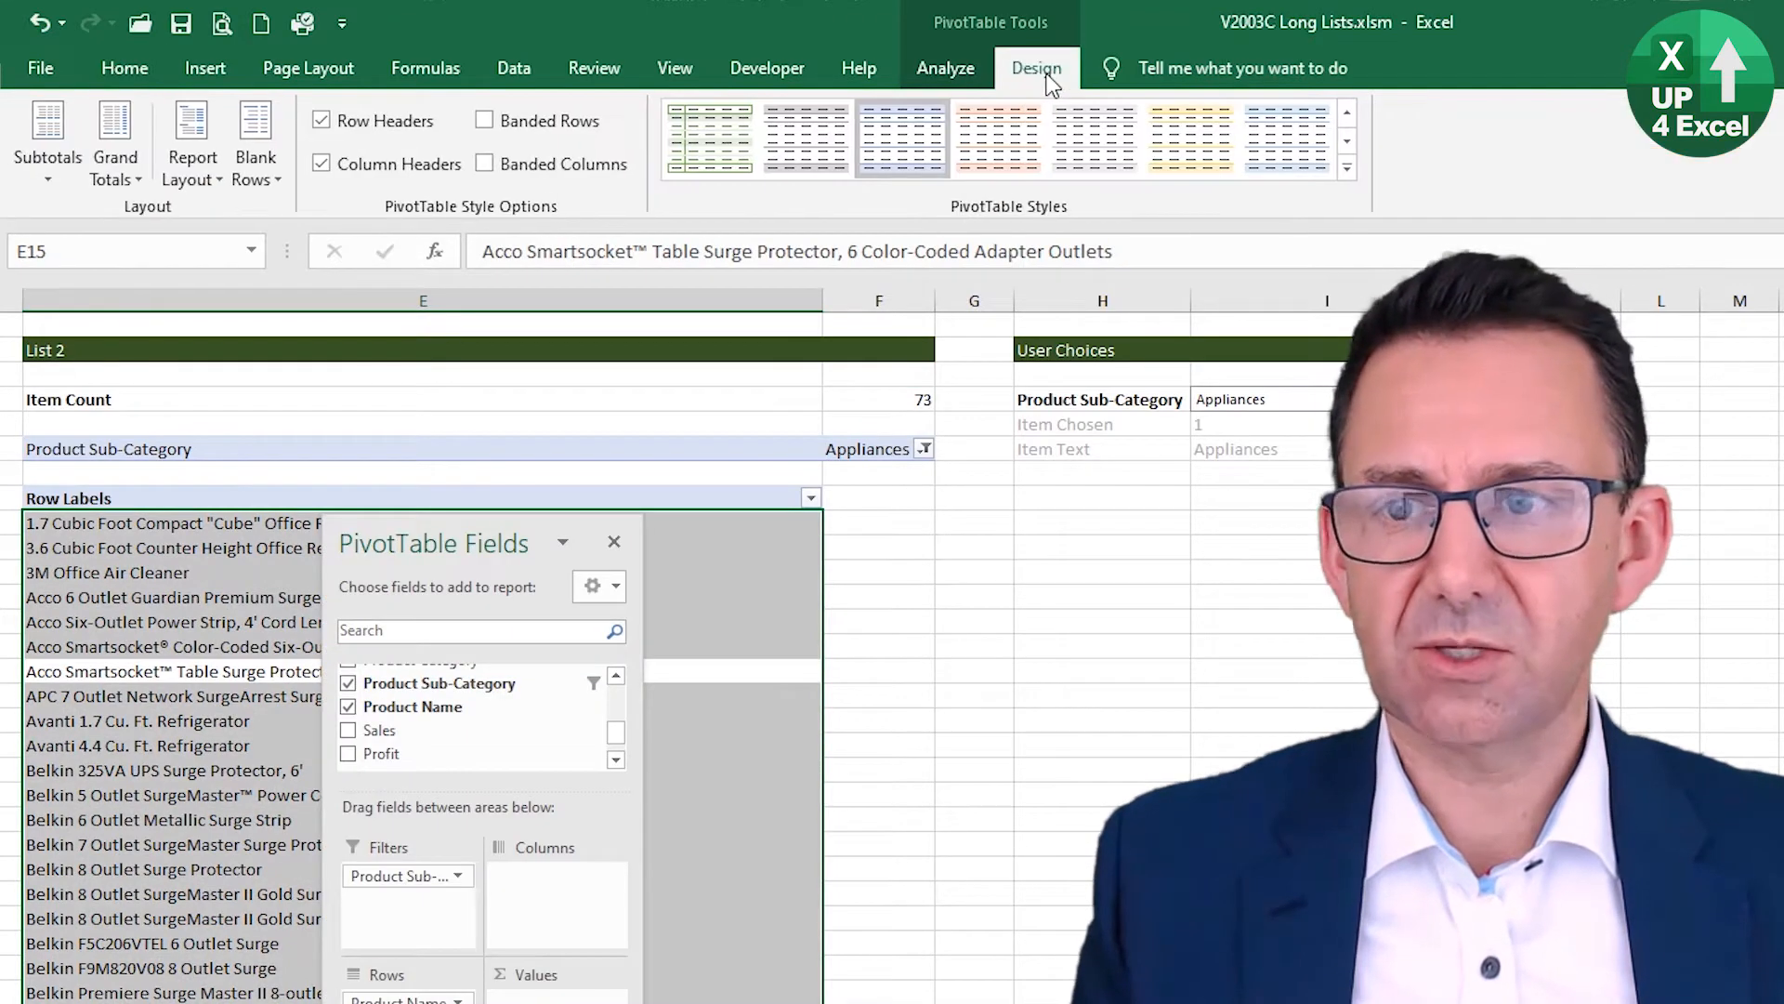
pyautogui.click(99, 173)
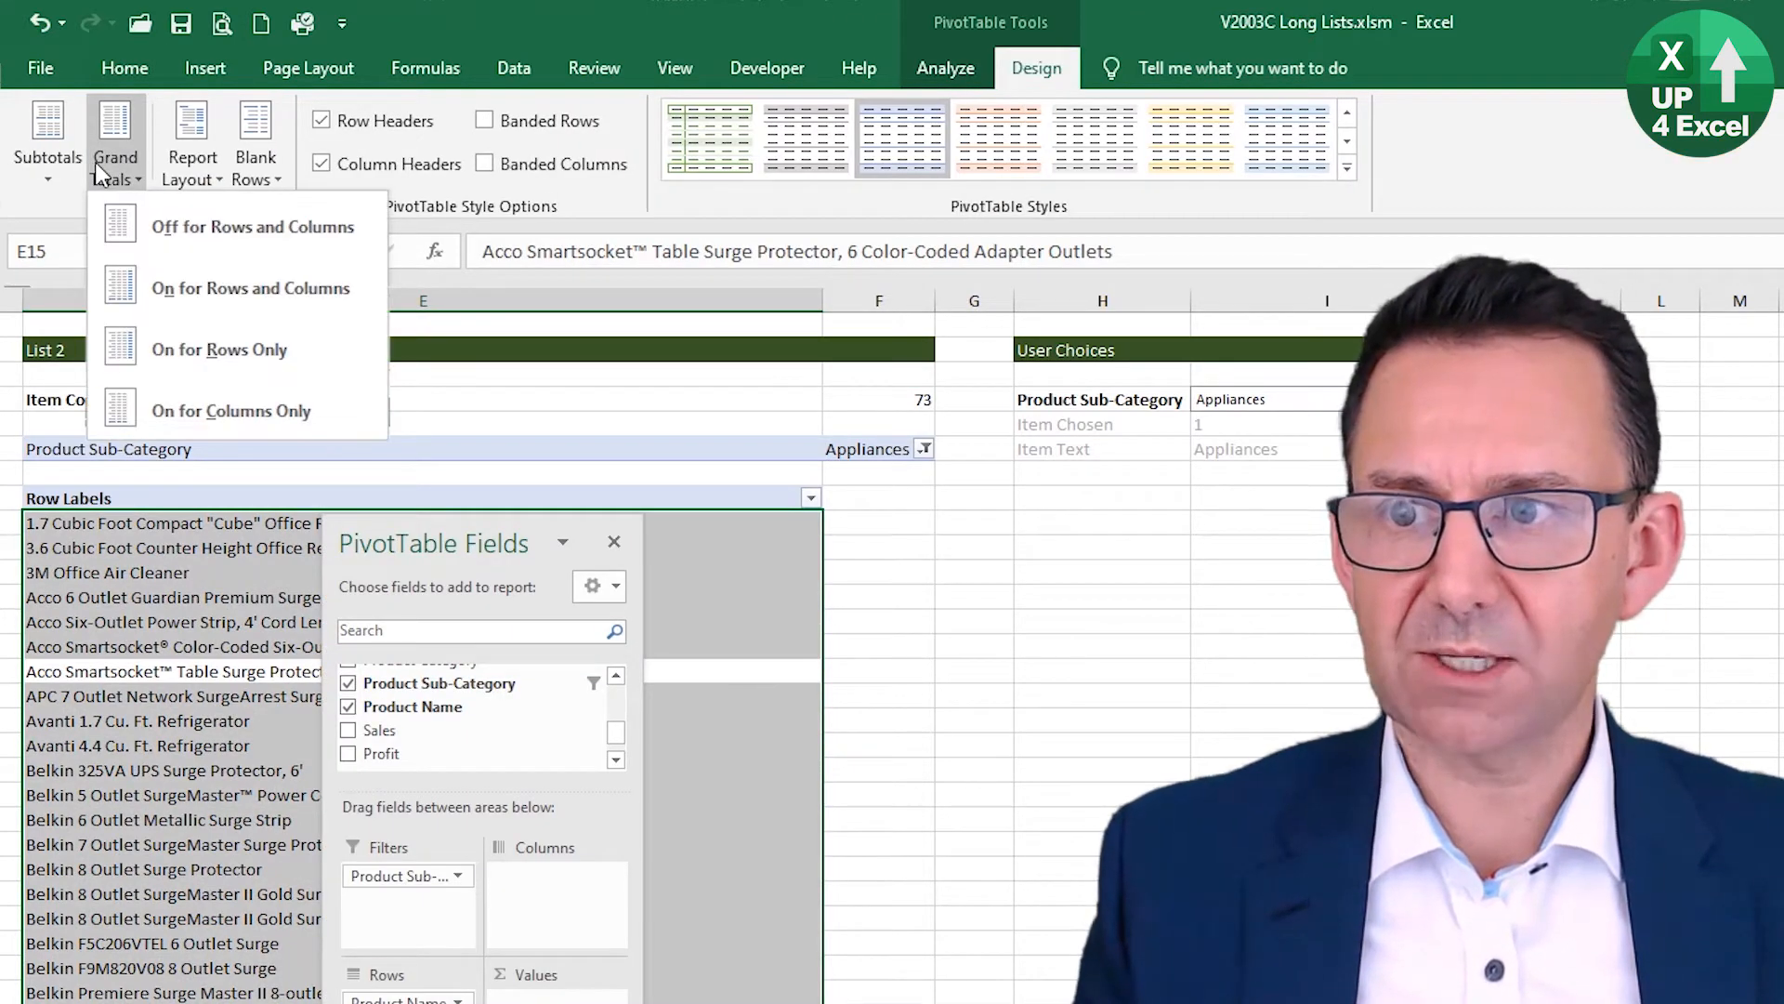
pyautogui.click(270, 232)
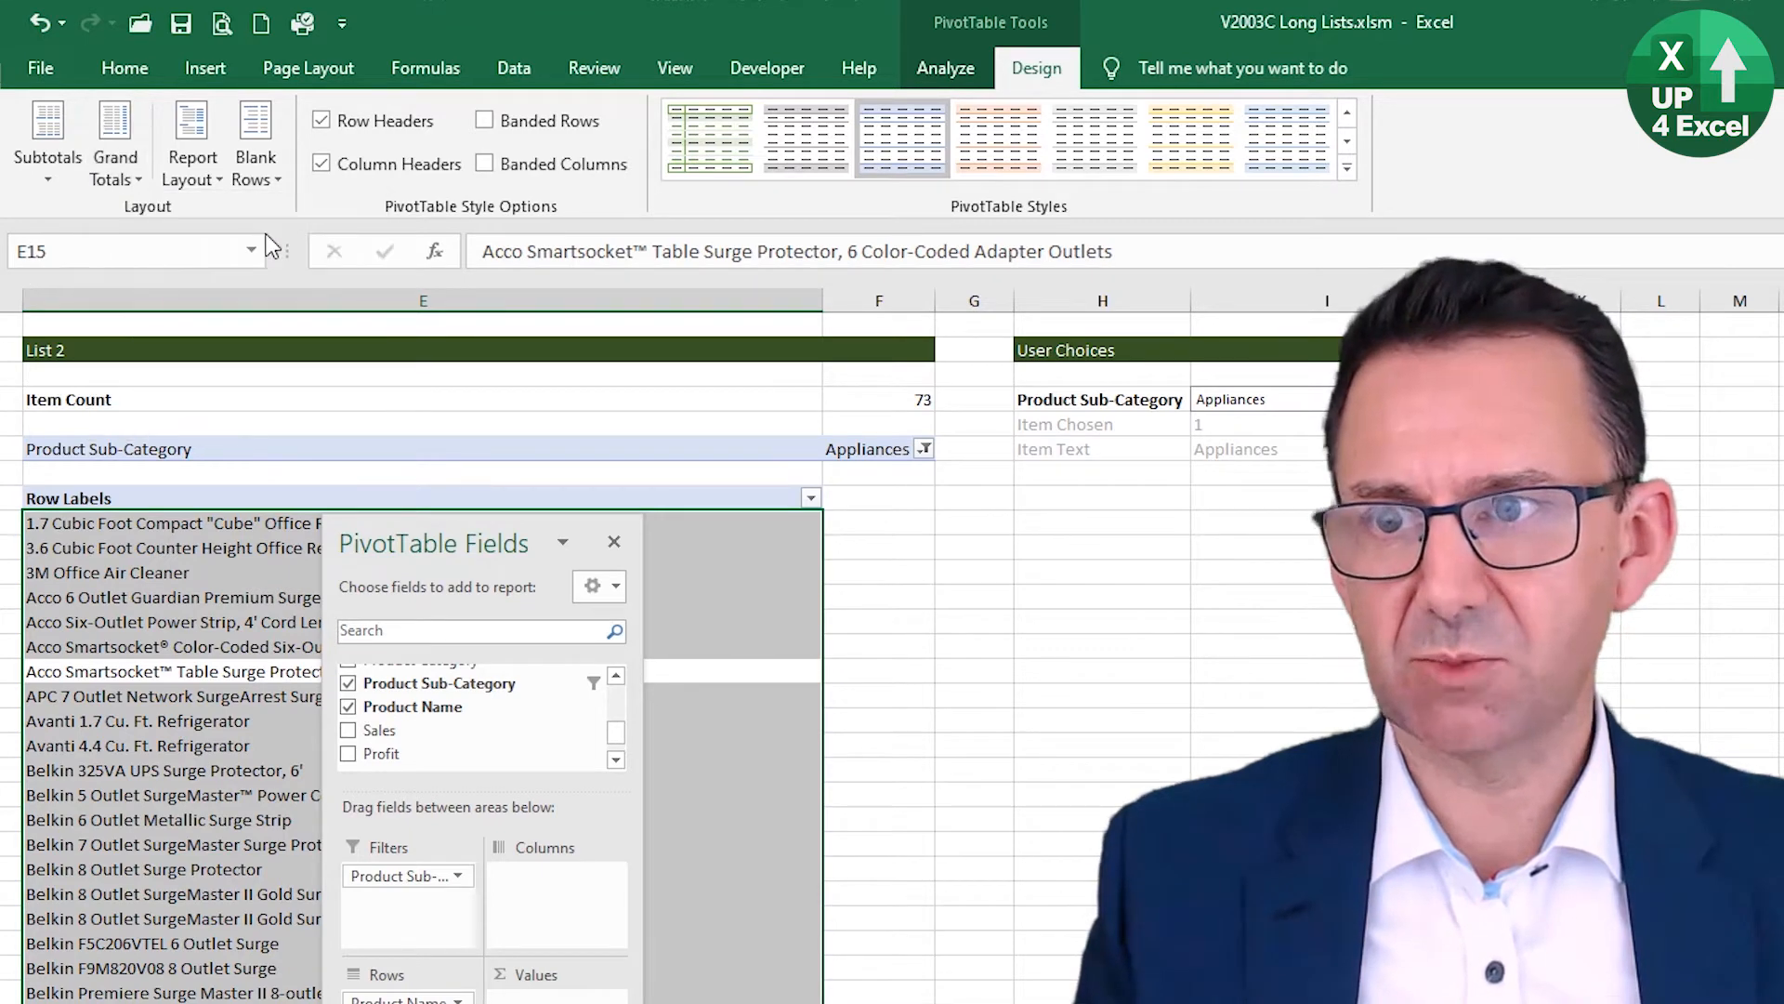
pyautogui.click(872, 400)
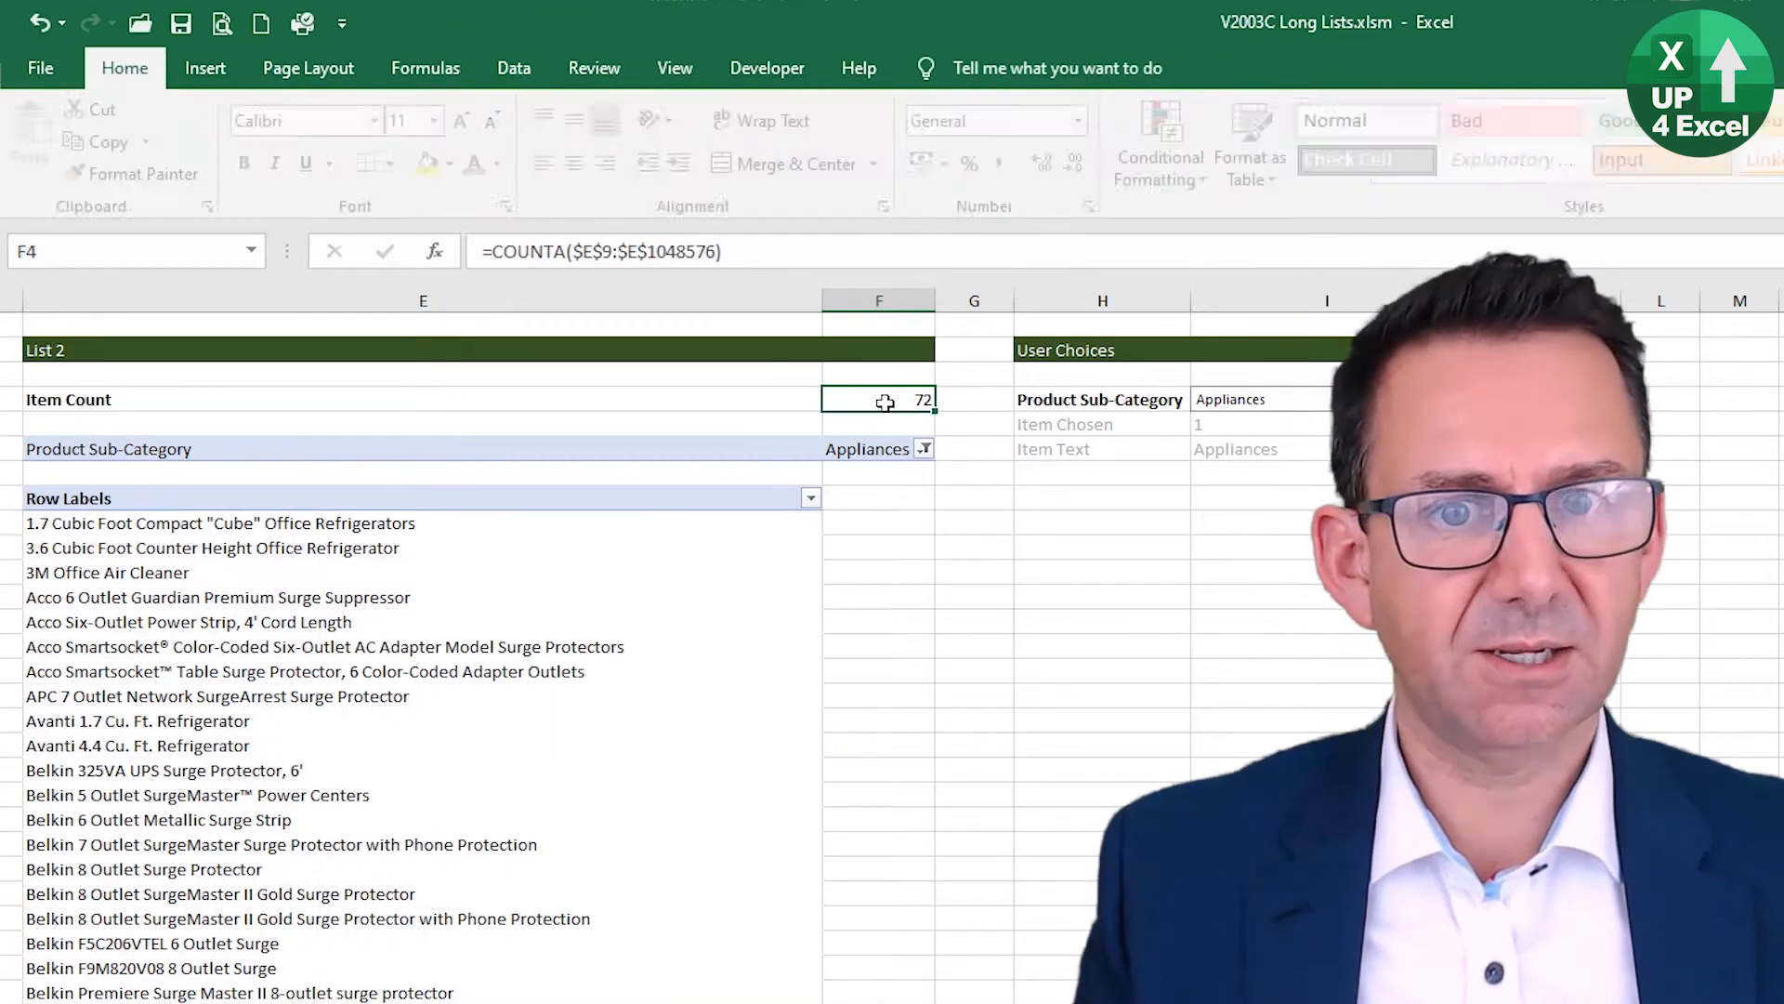
# Step: Apply a green Medium style with a solid green header to the List 2 PivotTable and close its field list
pyautogui.click(729, 647)
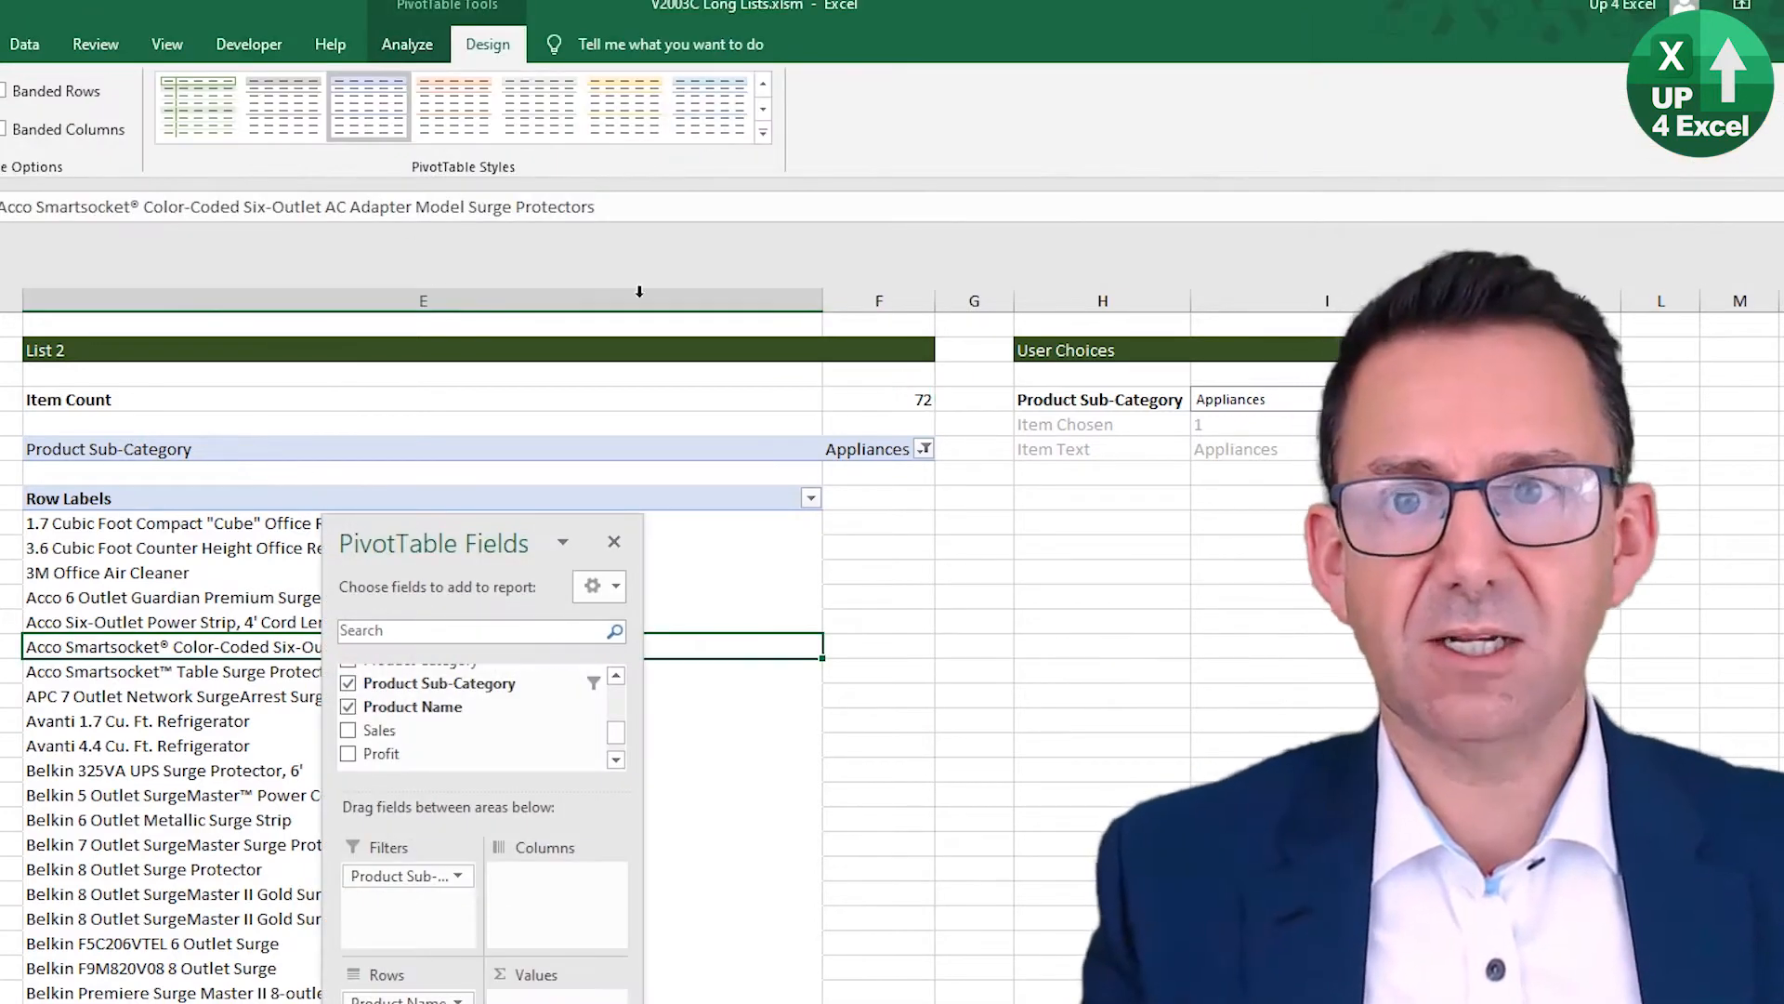
pyautogui.click(762, 132)
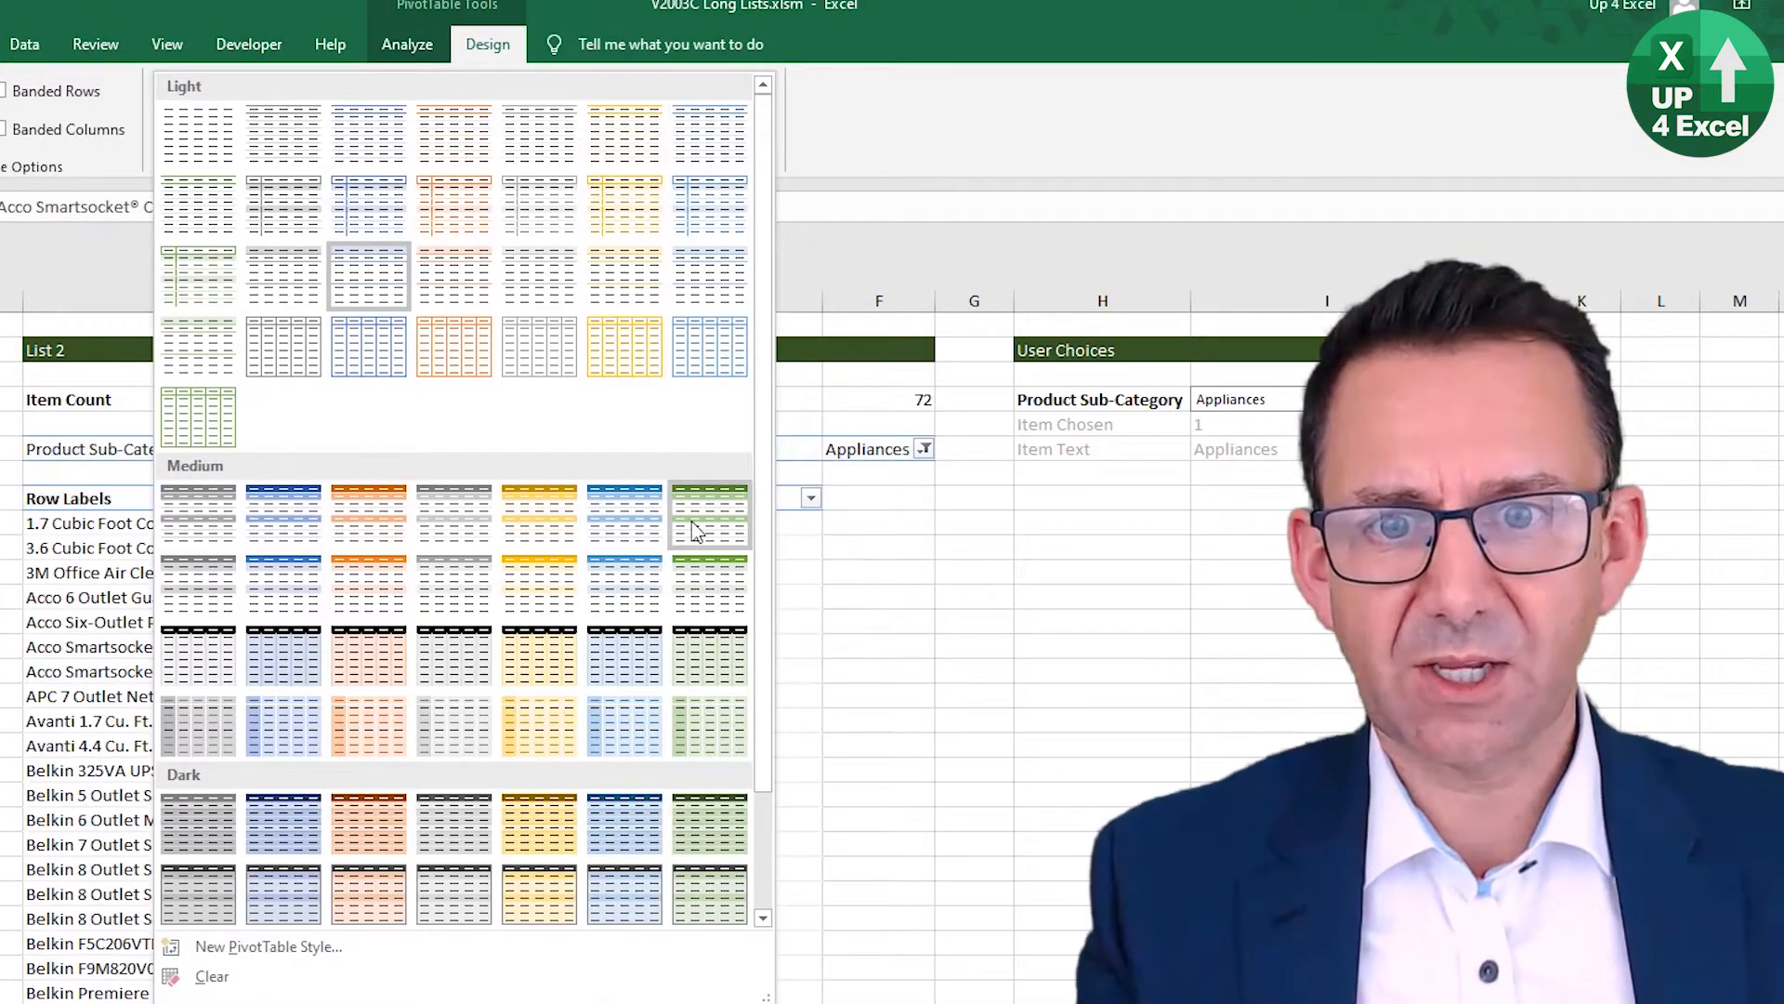
pyautogui.click(713, 588)
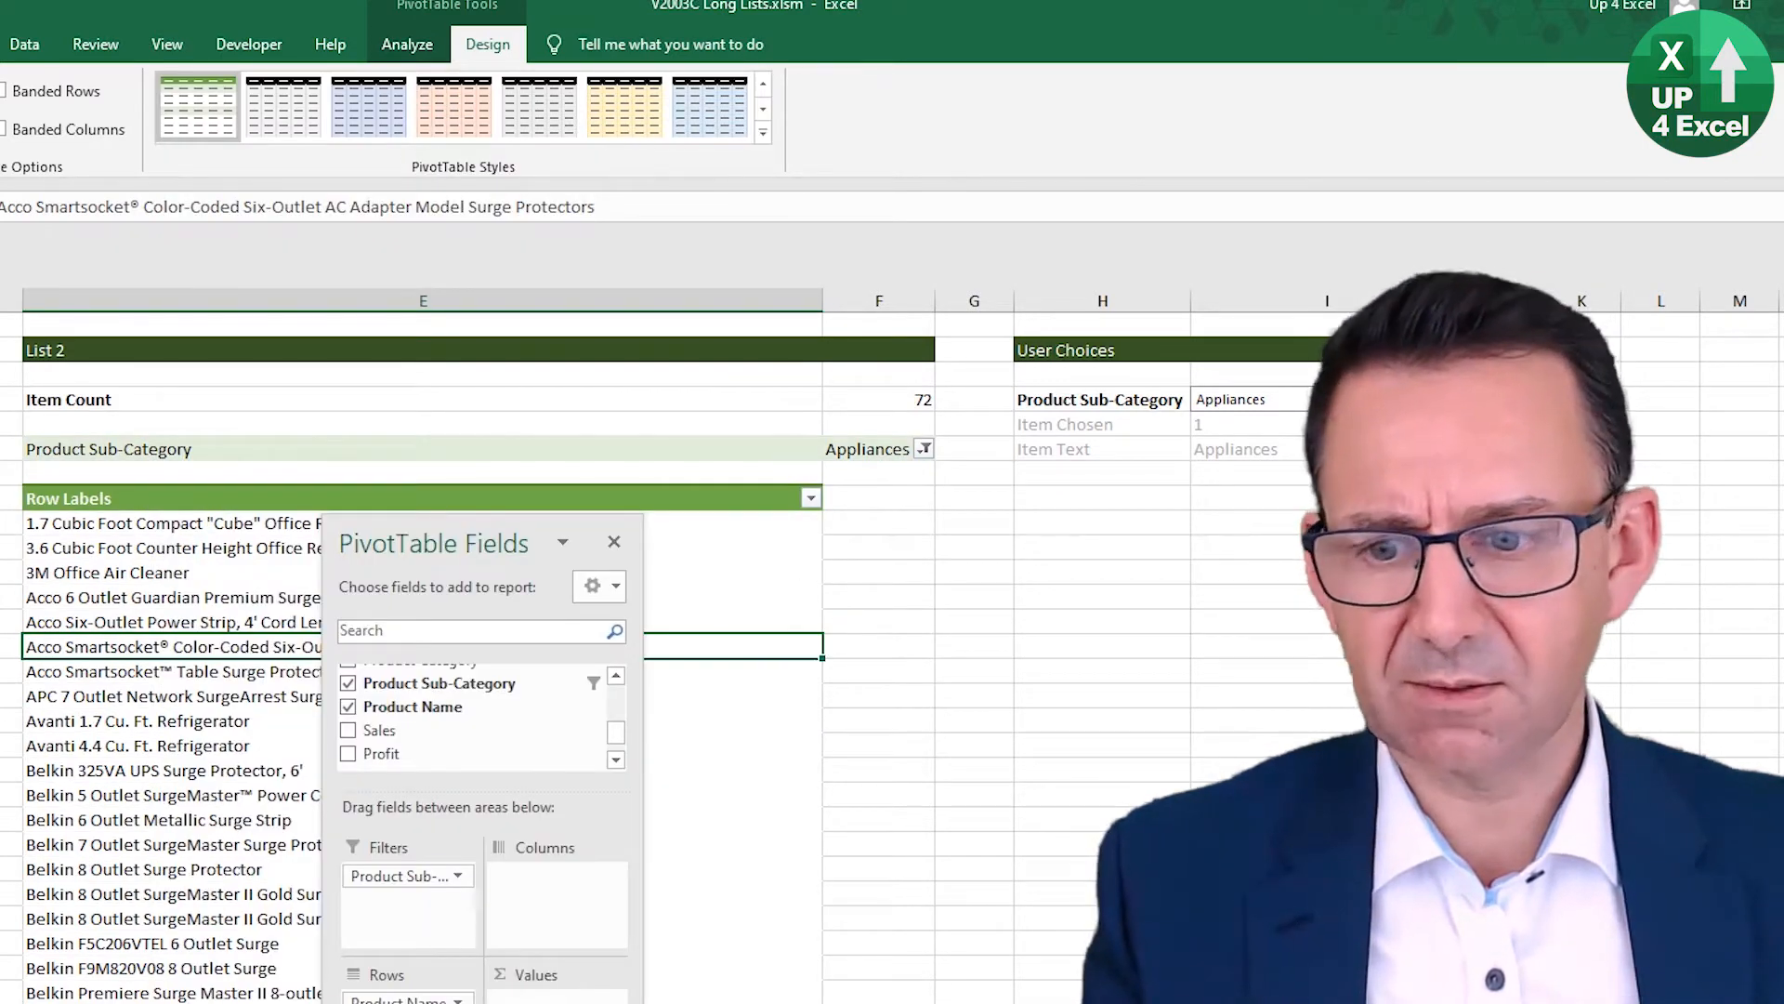
pyautogui.click(614, 541)
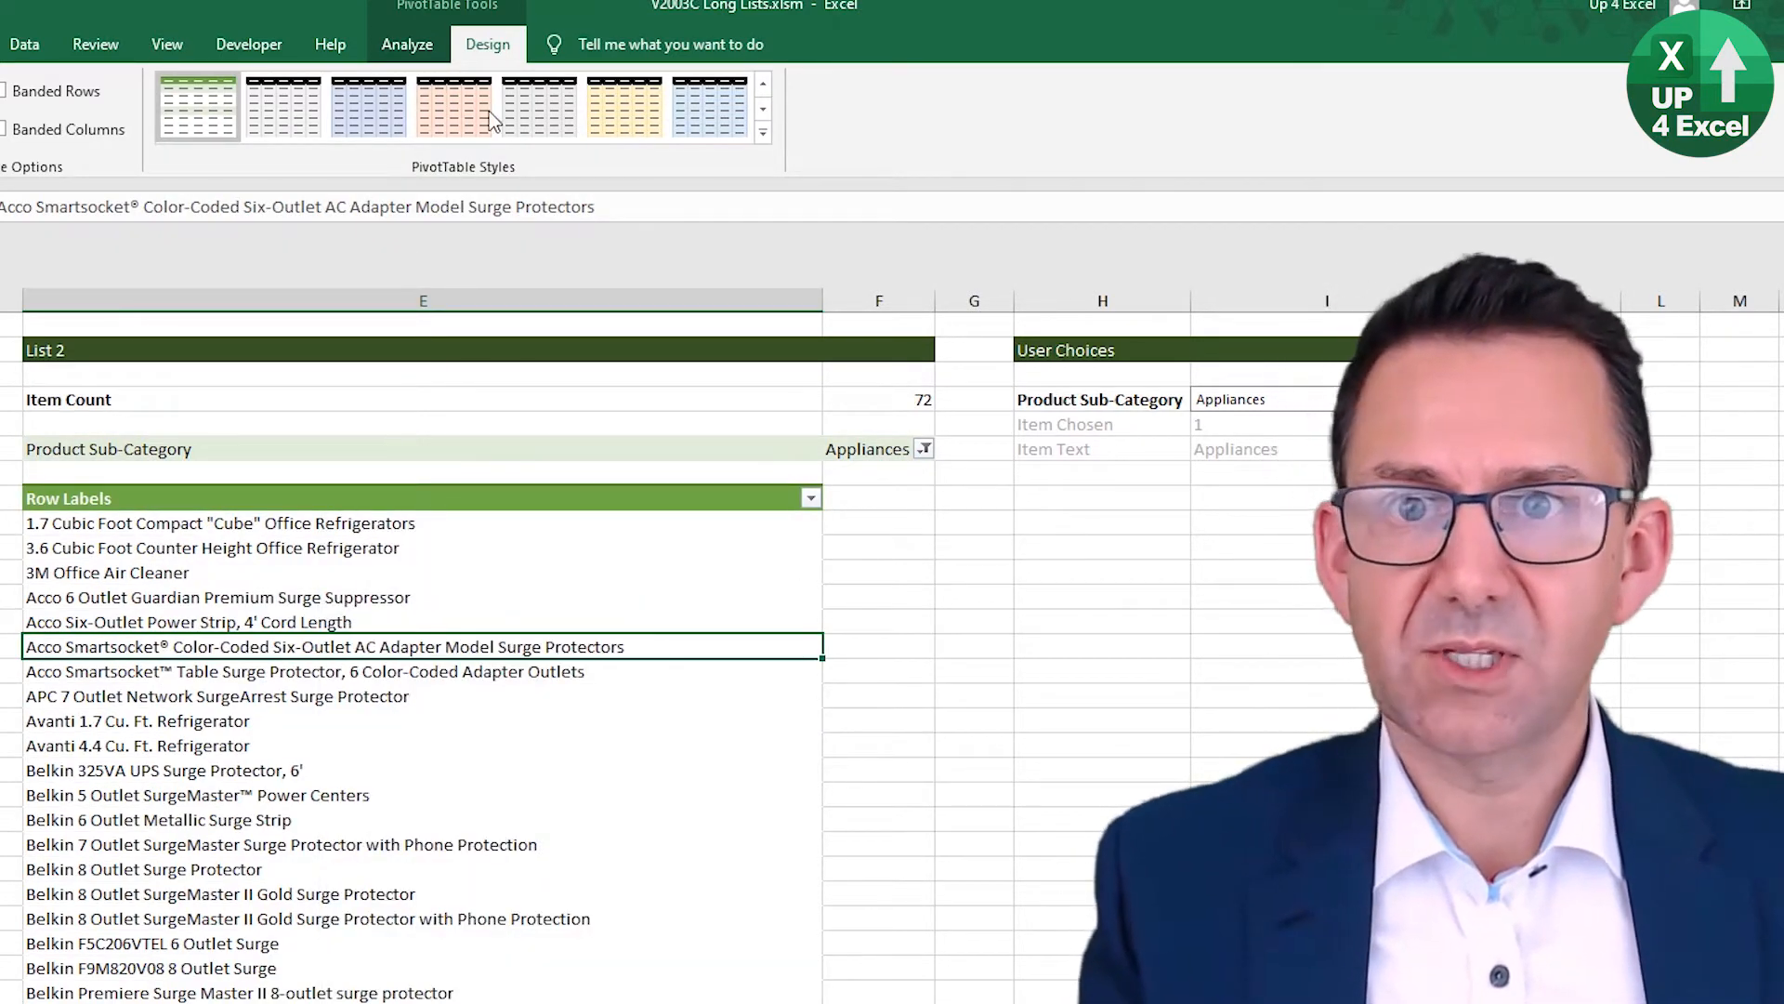
# Step: Show the PivotTable field list again and hide it
pyautogui.click(422, 44)
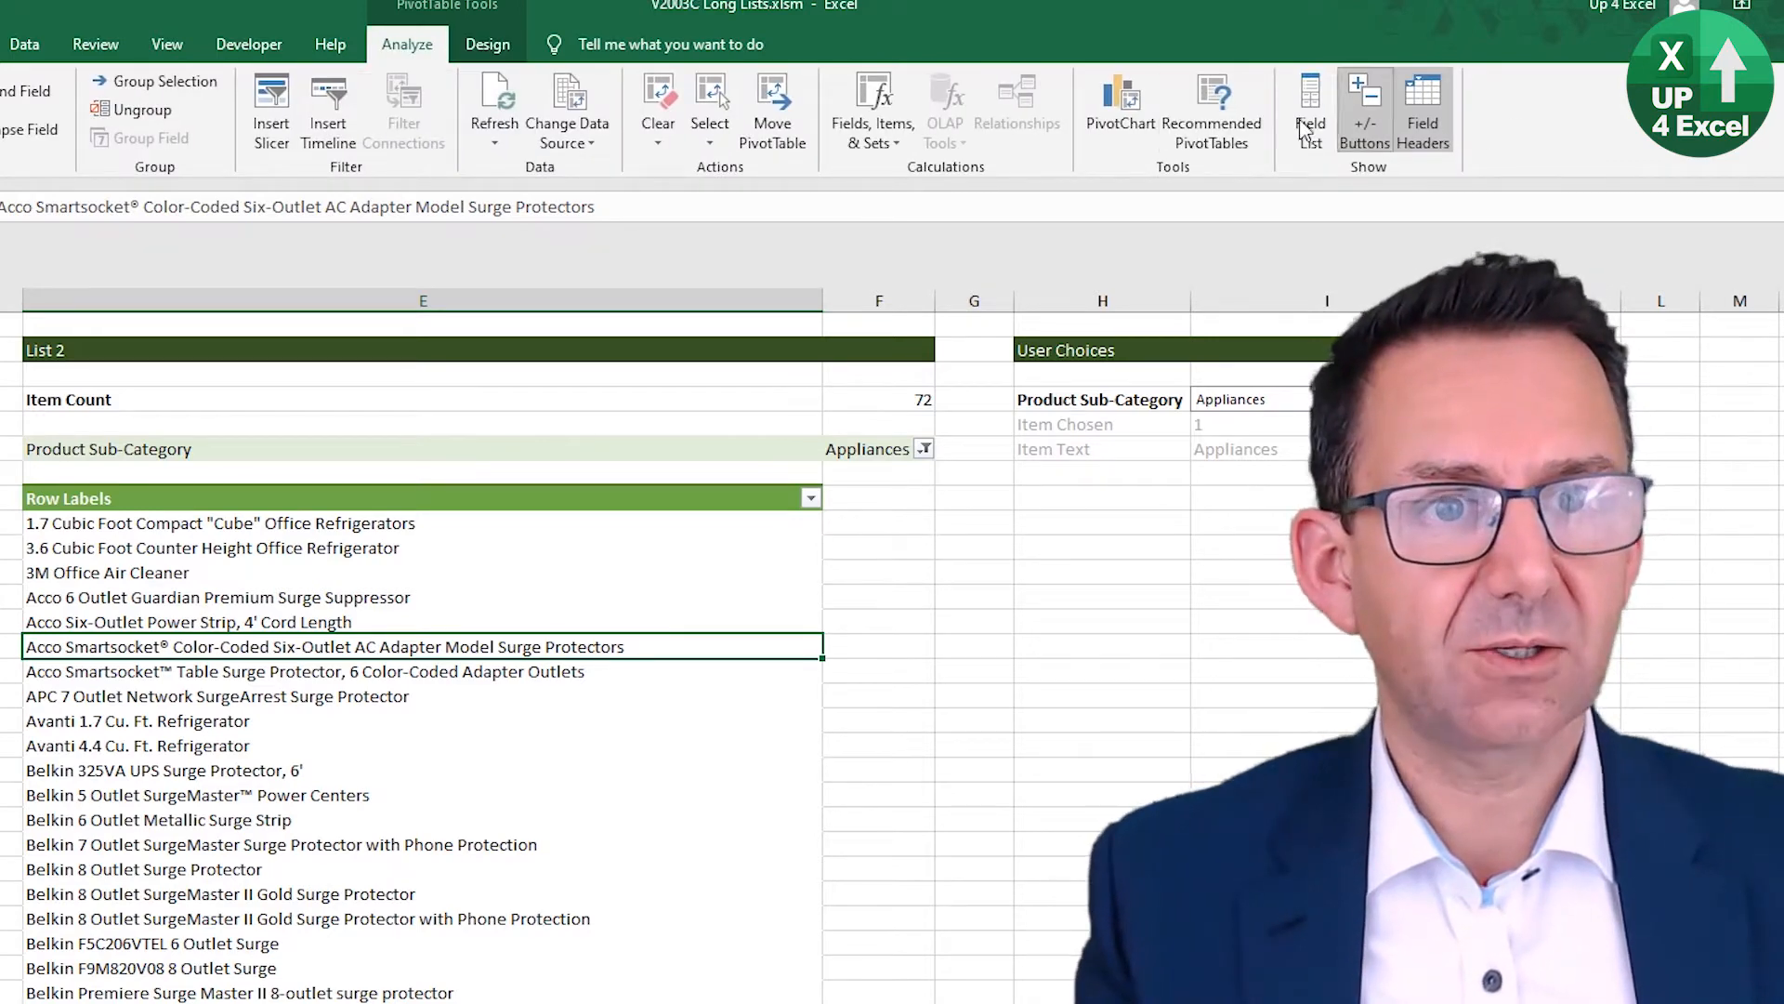
pyautogui.click(1310, 117)
pyautogui.click(1311, 122)
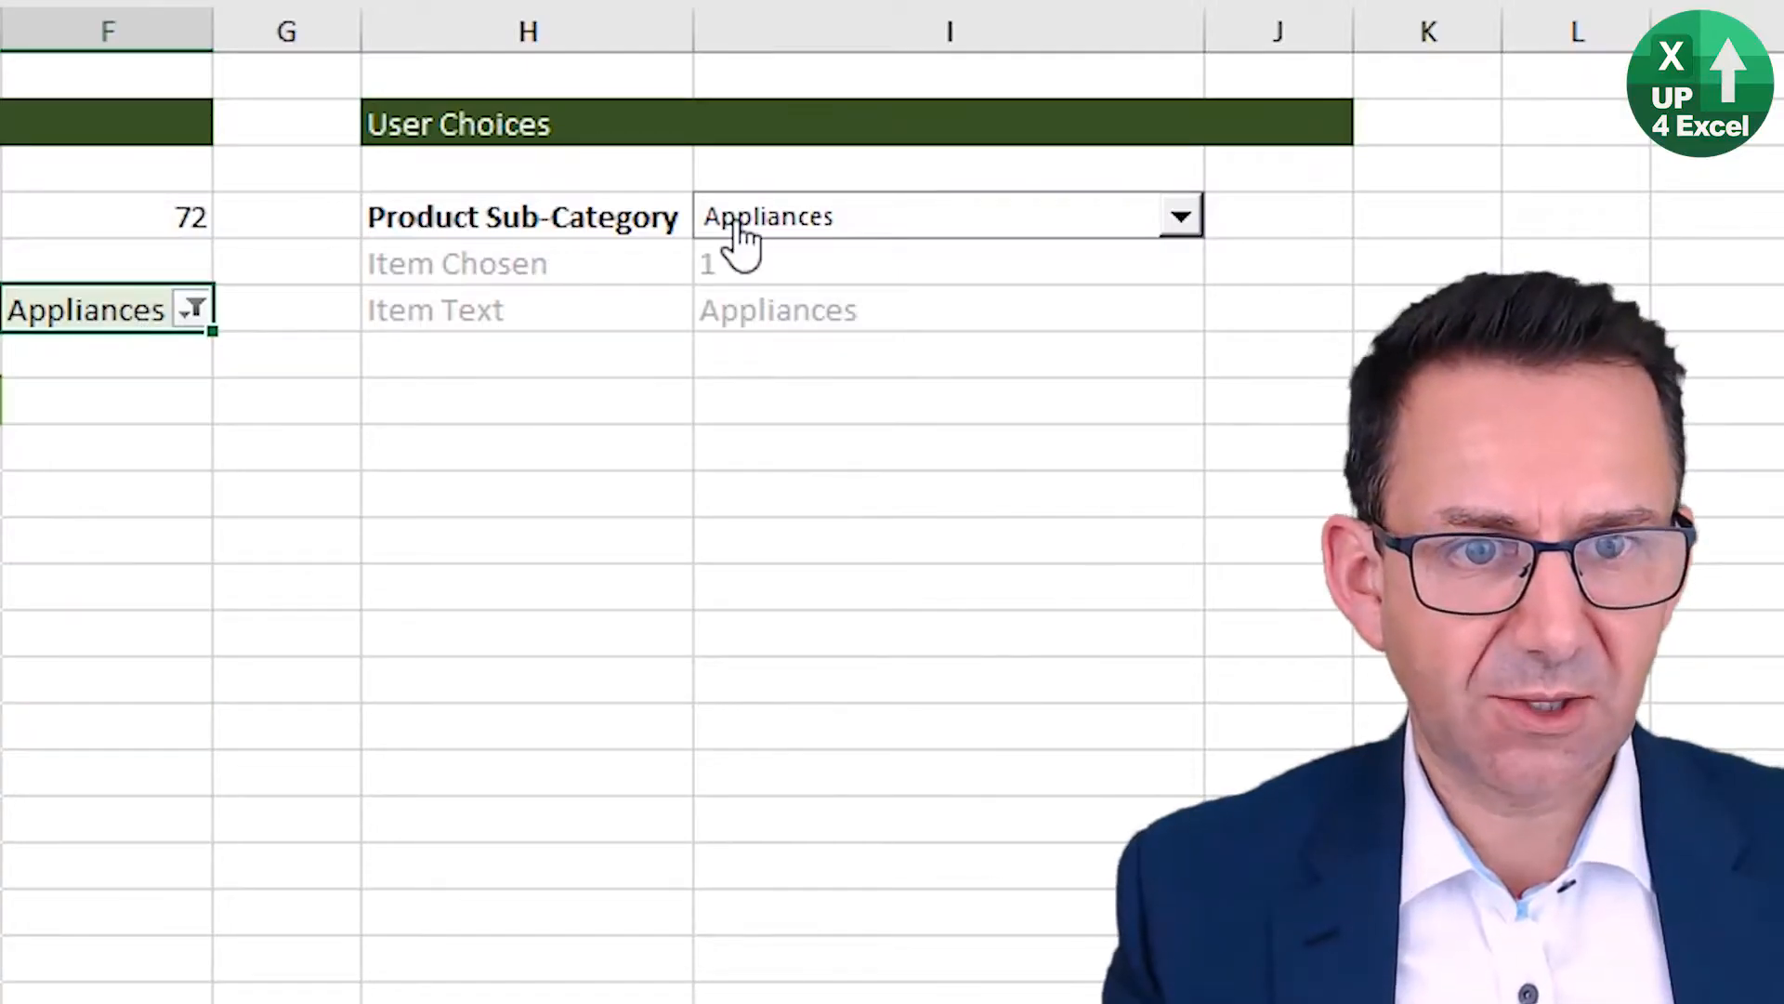
# Step: Set the Product Sub-Category combo box under User Choices to Computer Peripherals
pyautogui.click(729, 228)
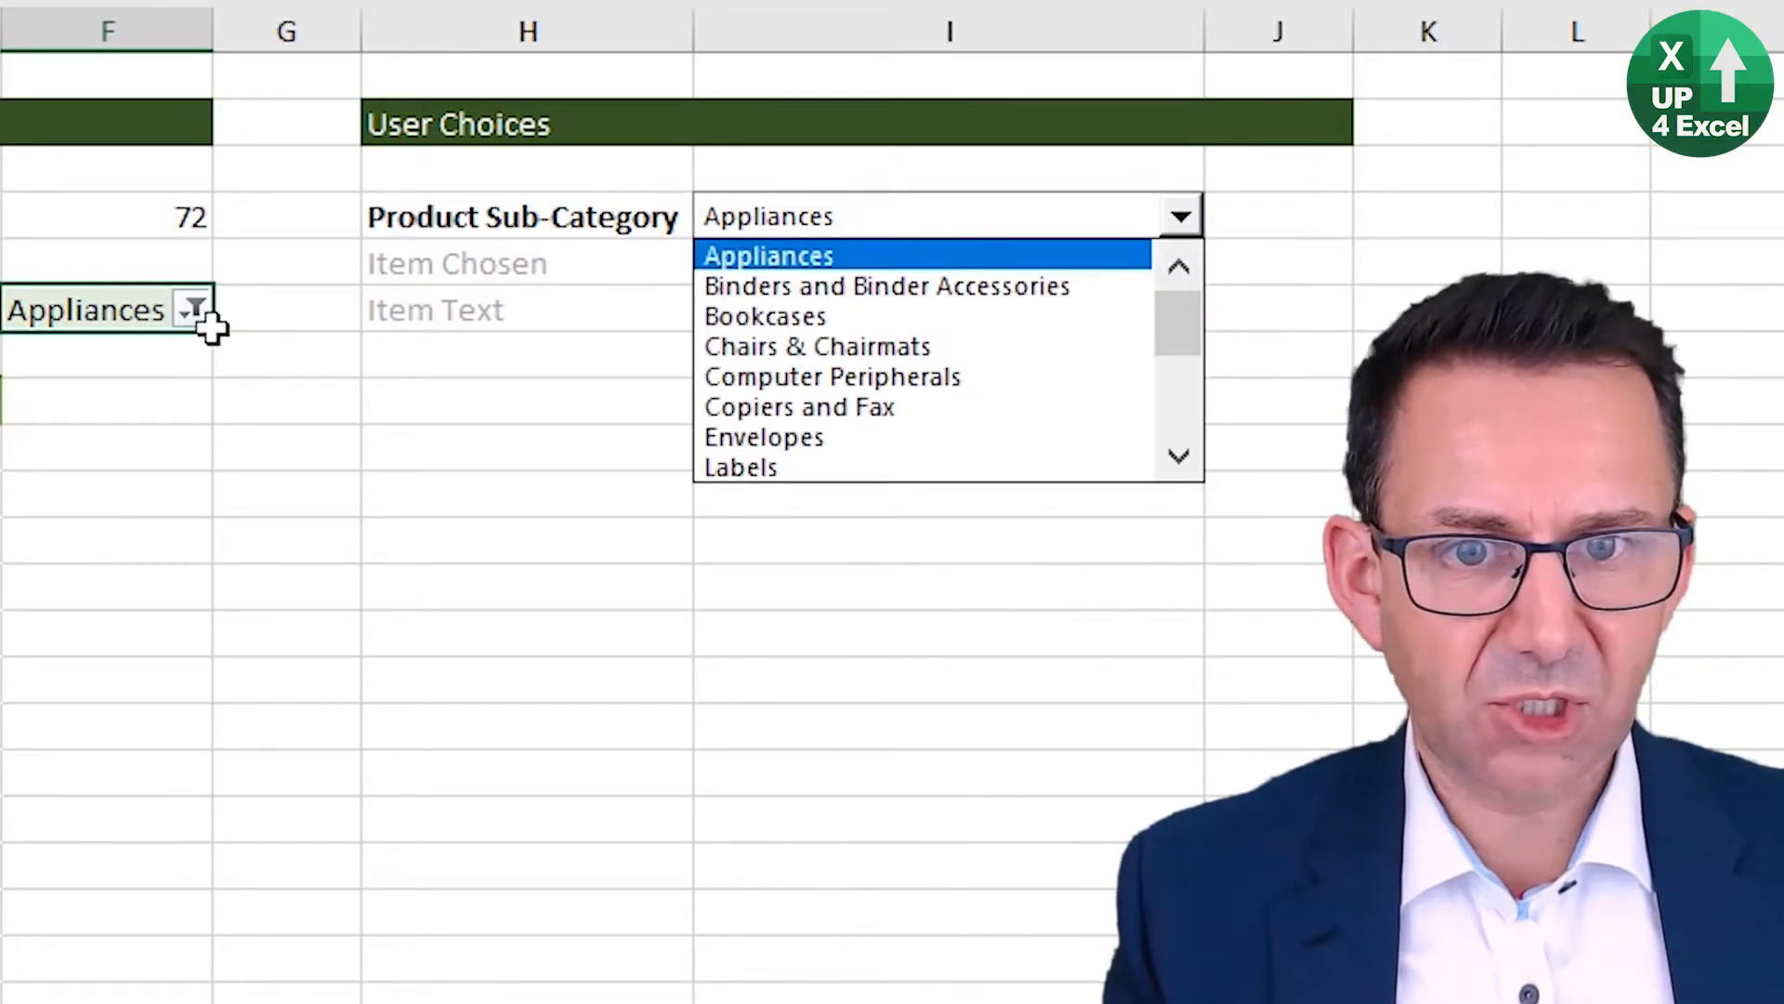
pyautogui.click(78, 322)
pyautogui.click(880, 228)
pyautogui.click(836, 376)
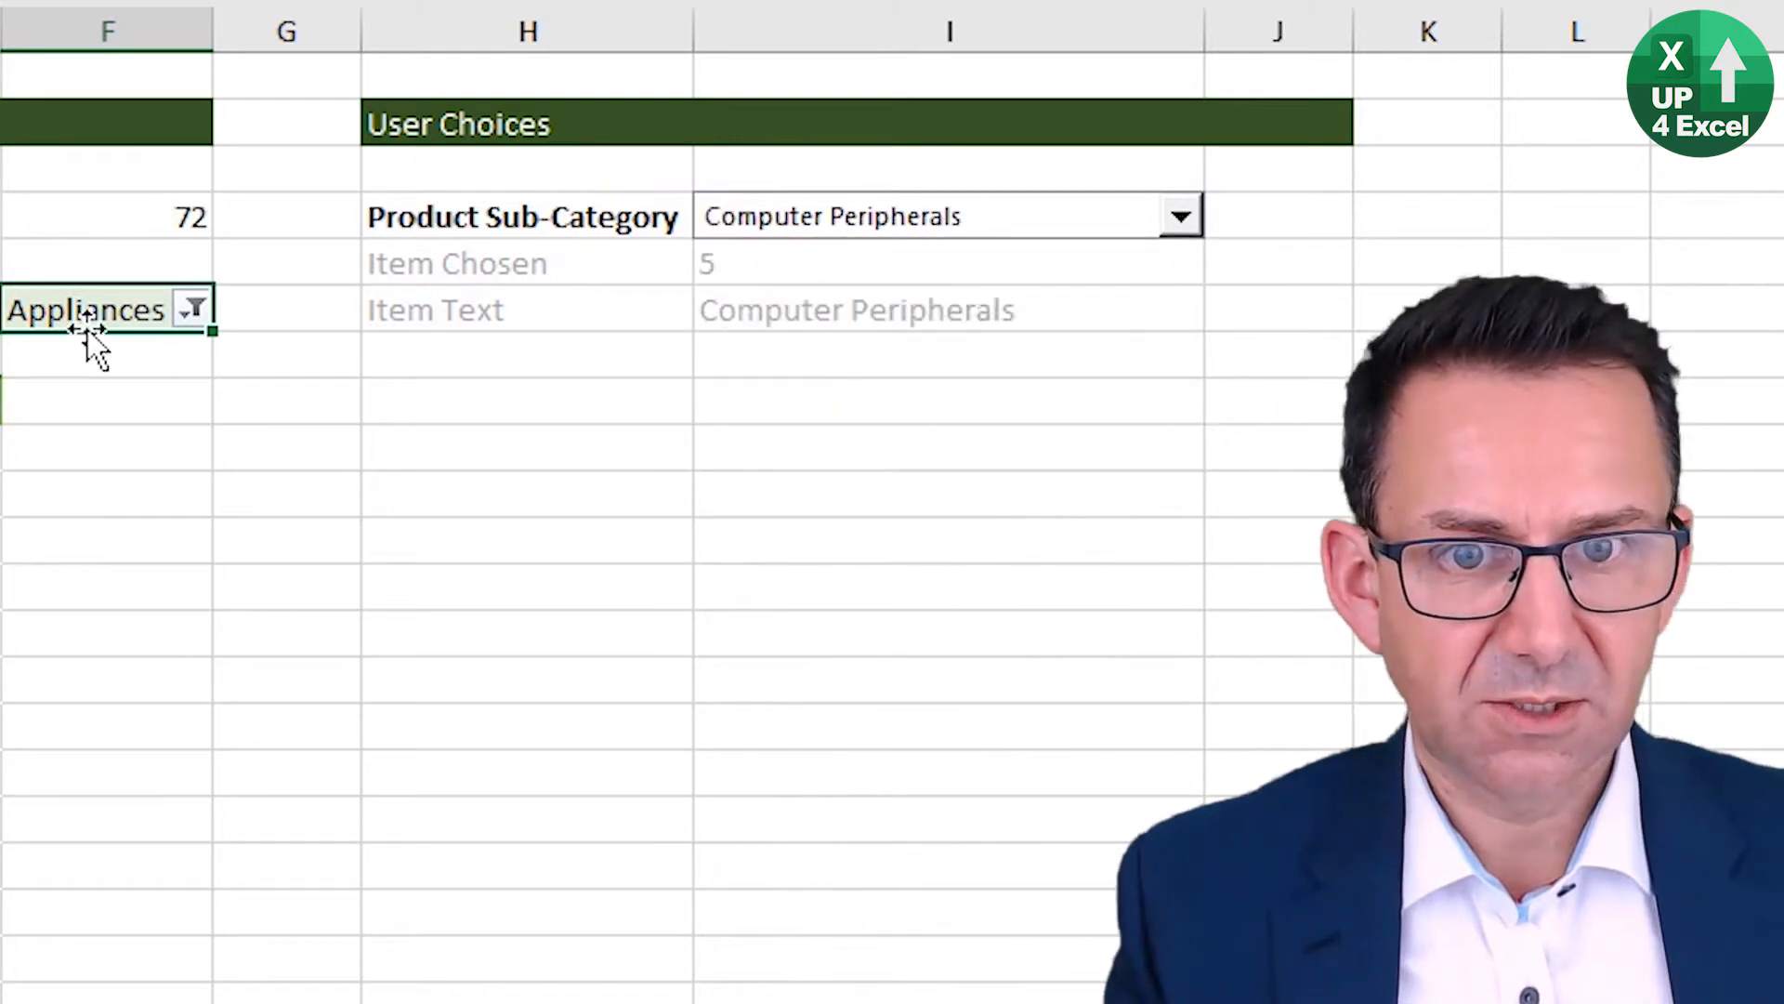
# Step: Assign a macro to the combo box by starting to record Example_DropDown1_Change, stored in This Workbook
pyautogui.rightClick(784, 223)
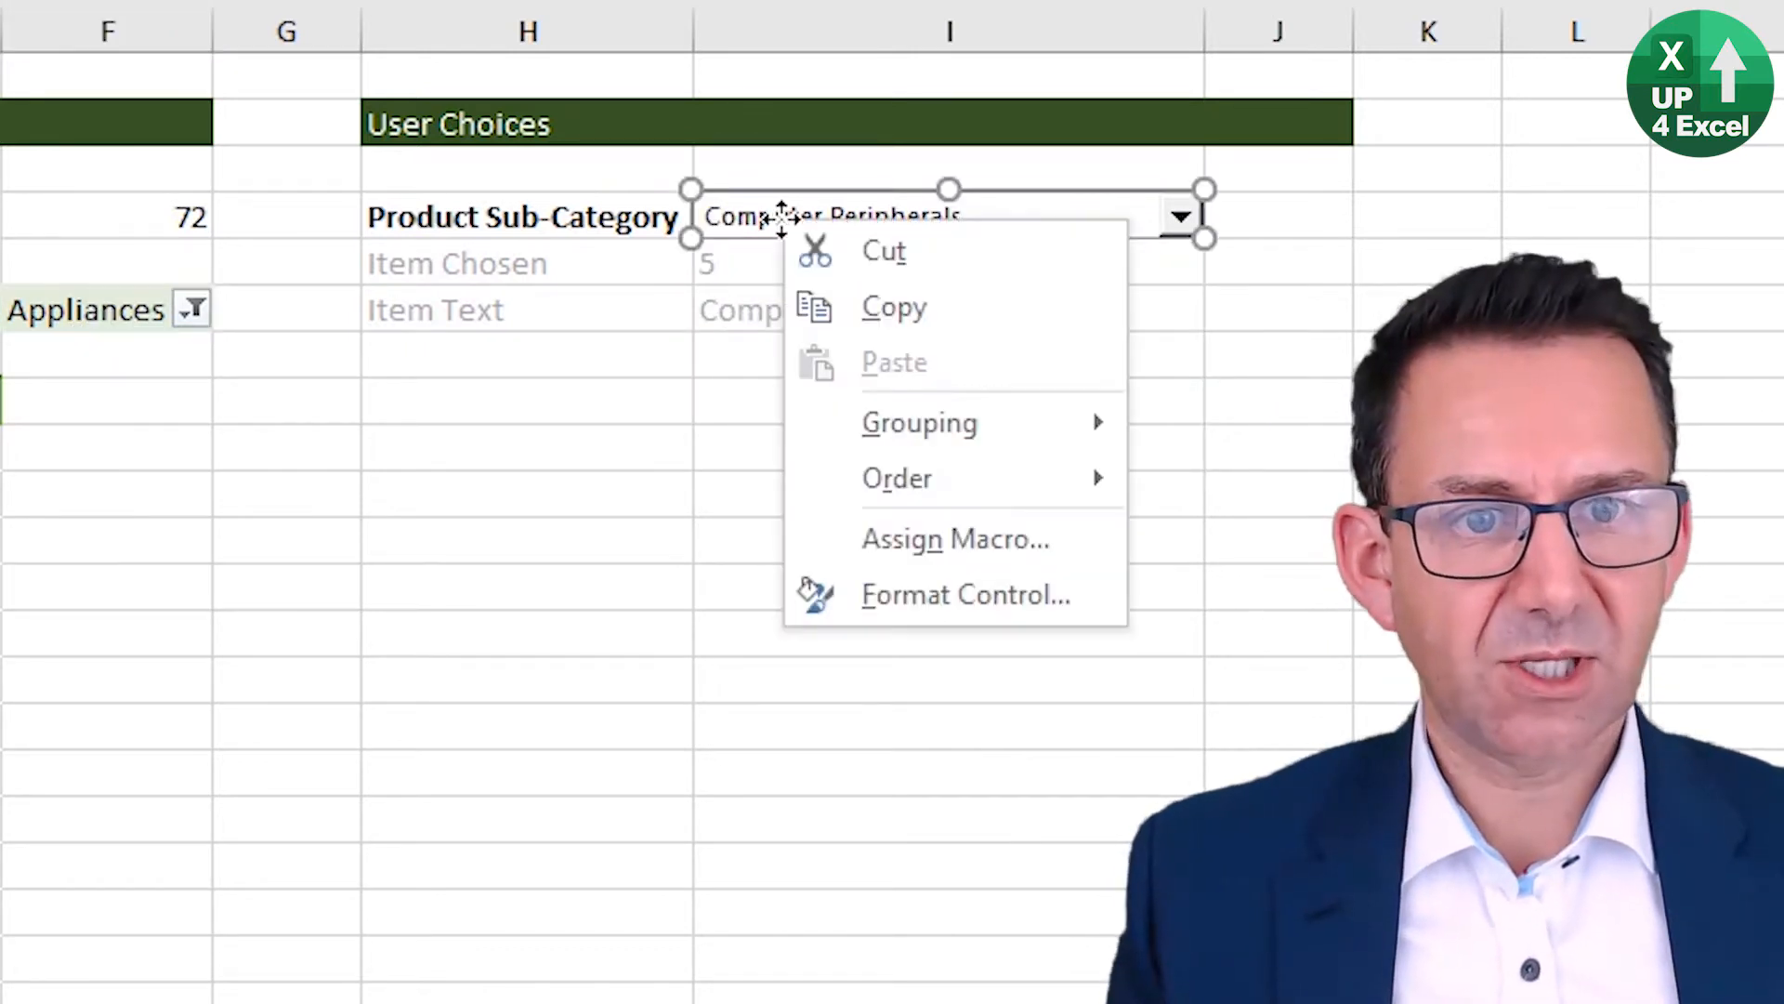
pyautogui.click(856, 540)
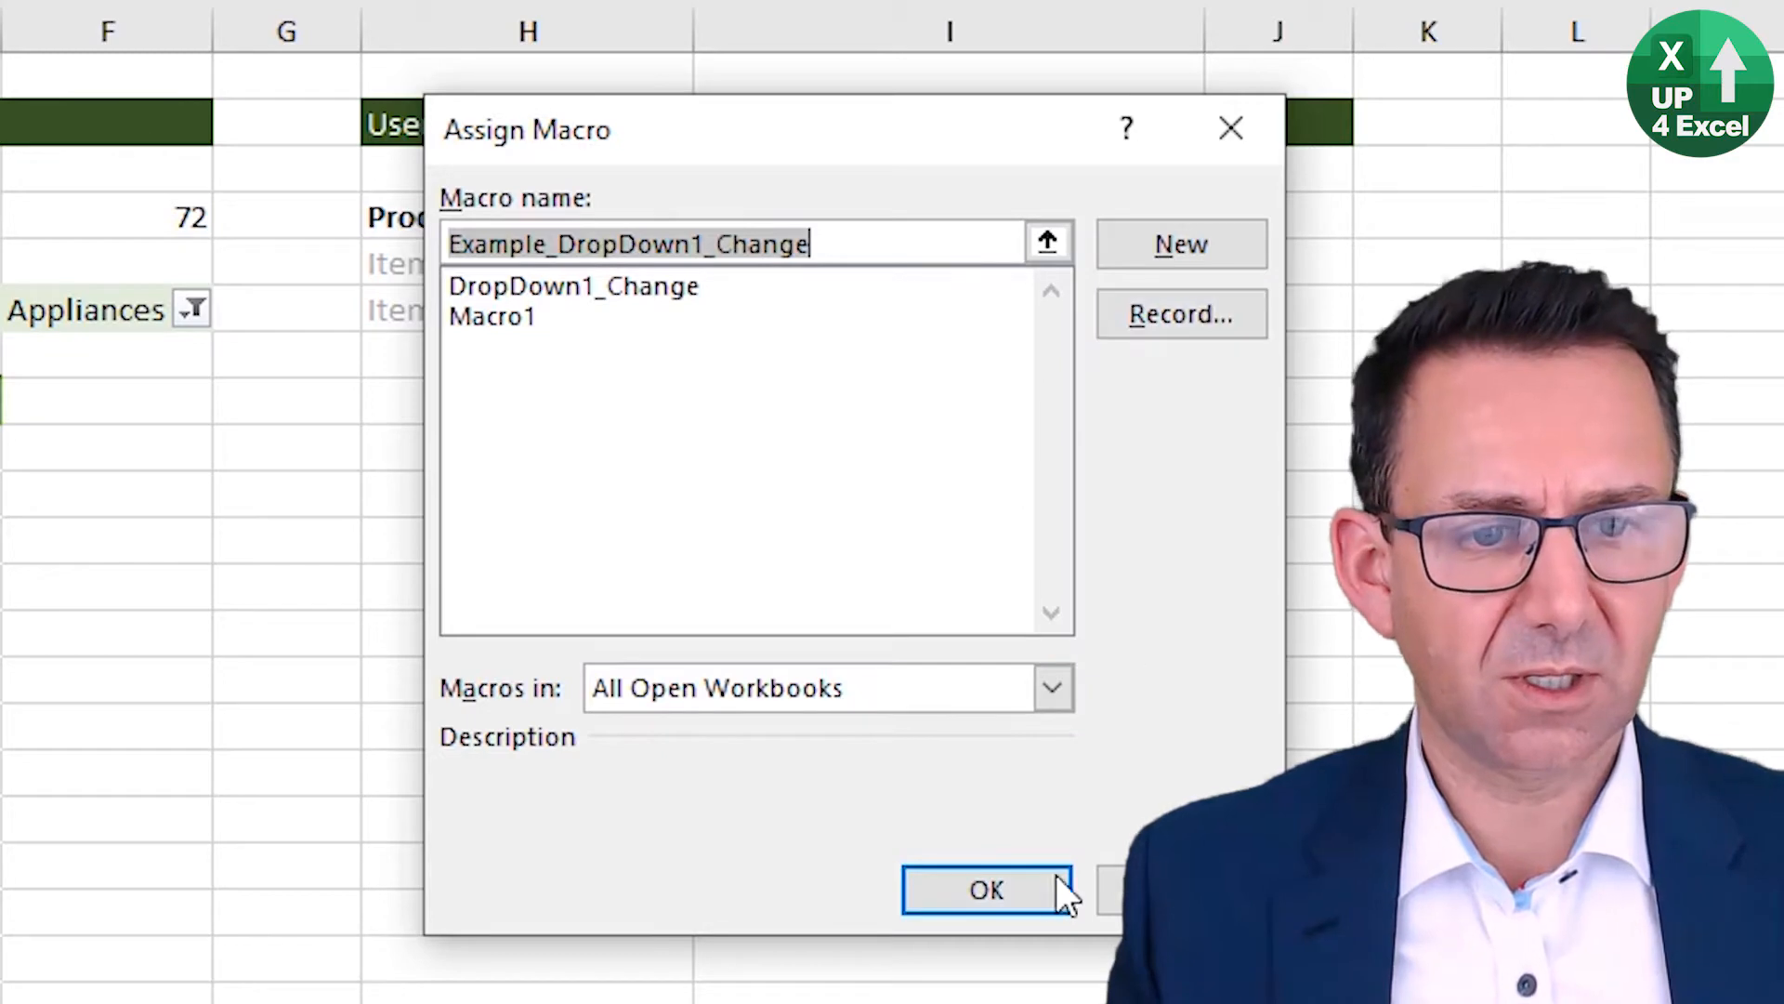
pyautogui.click(1165, 303)
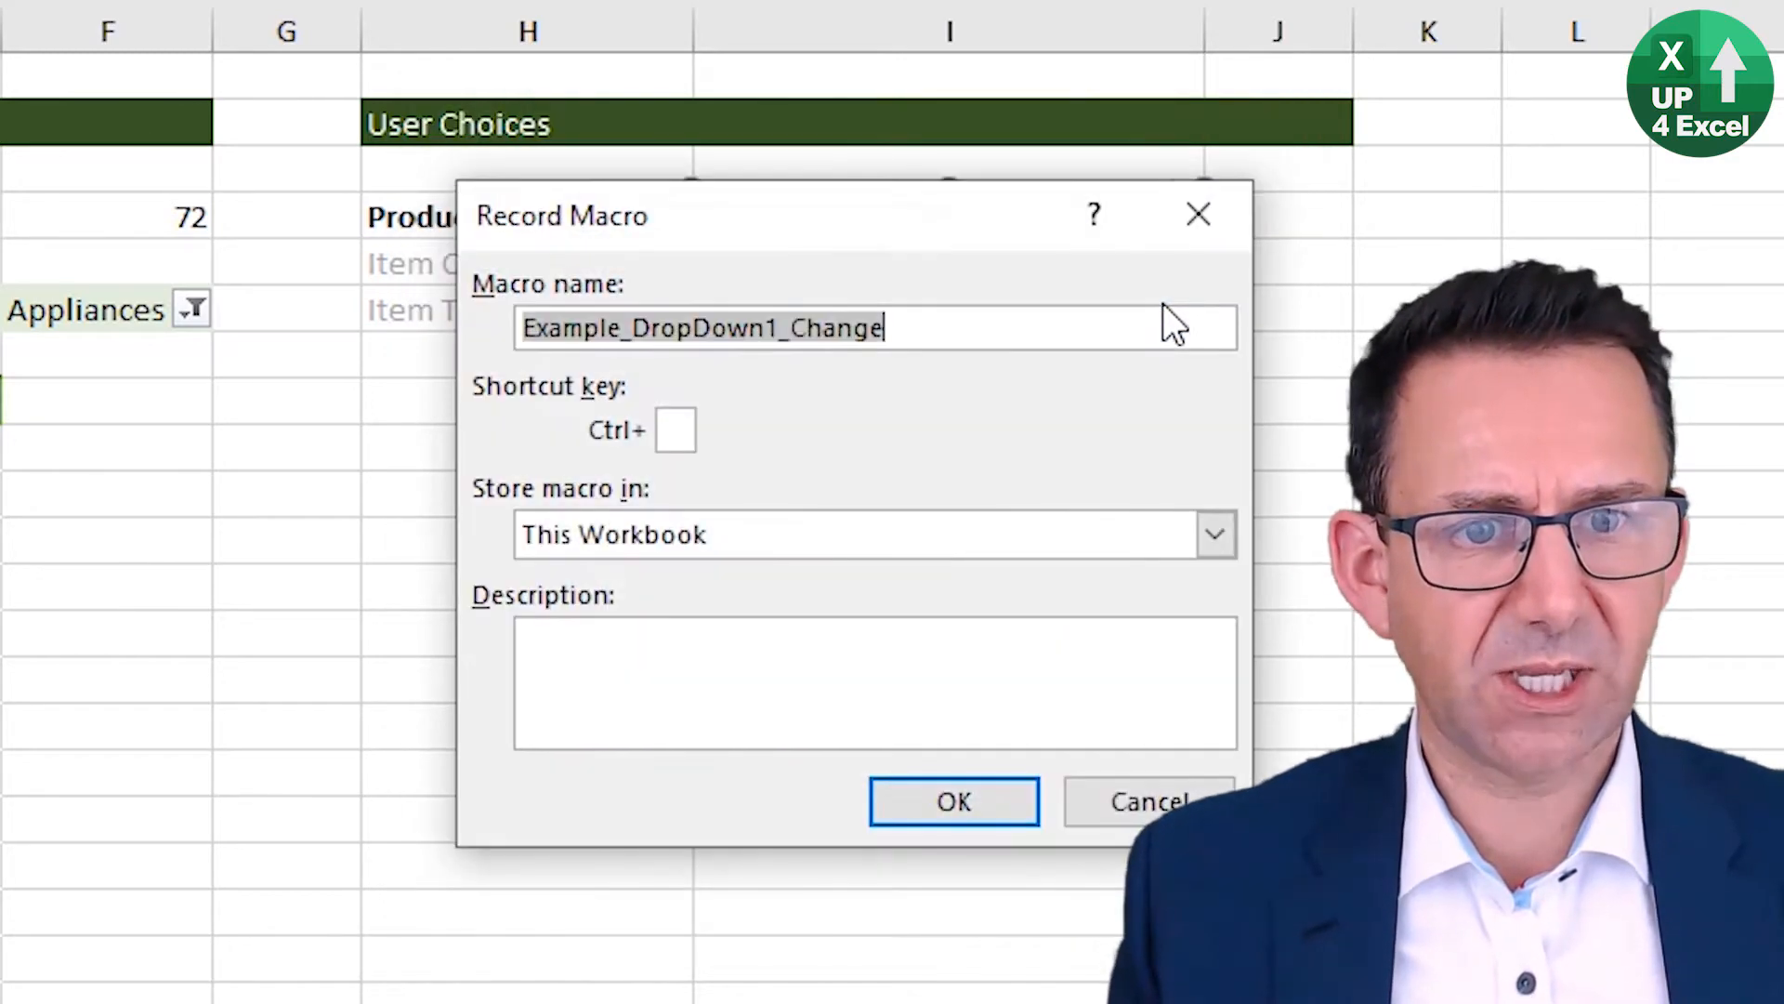
pyautogui.click(936, 805)
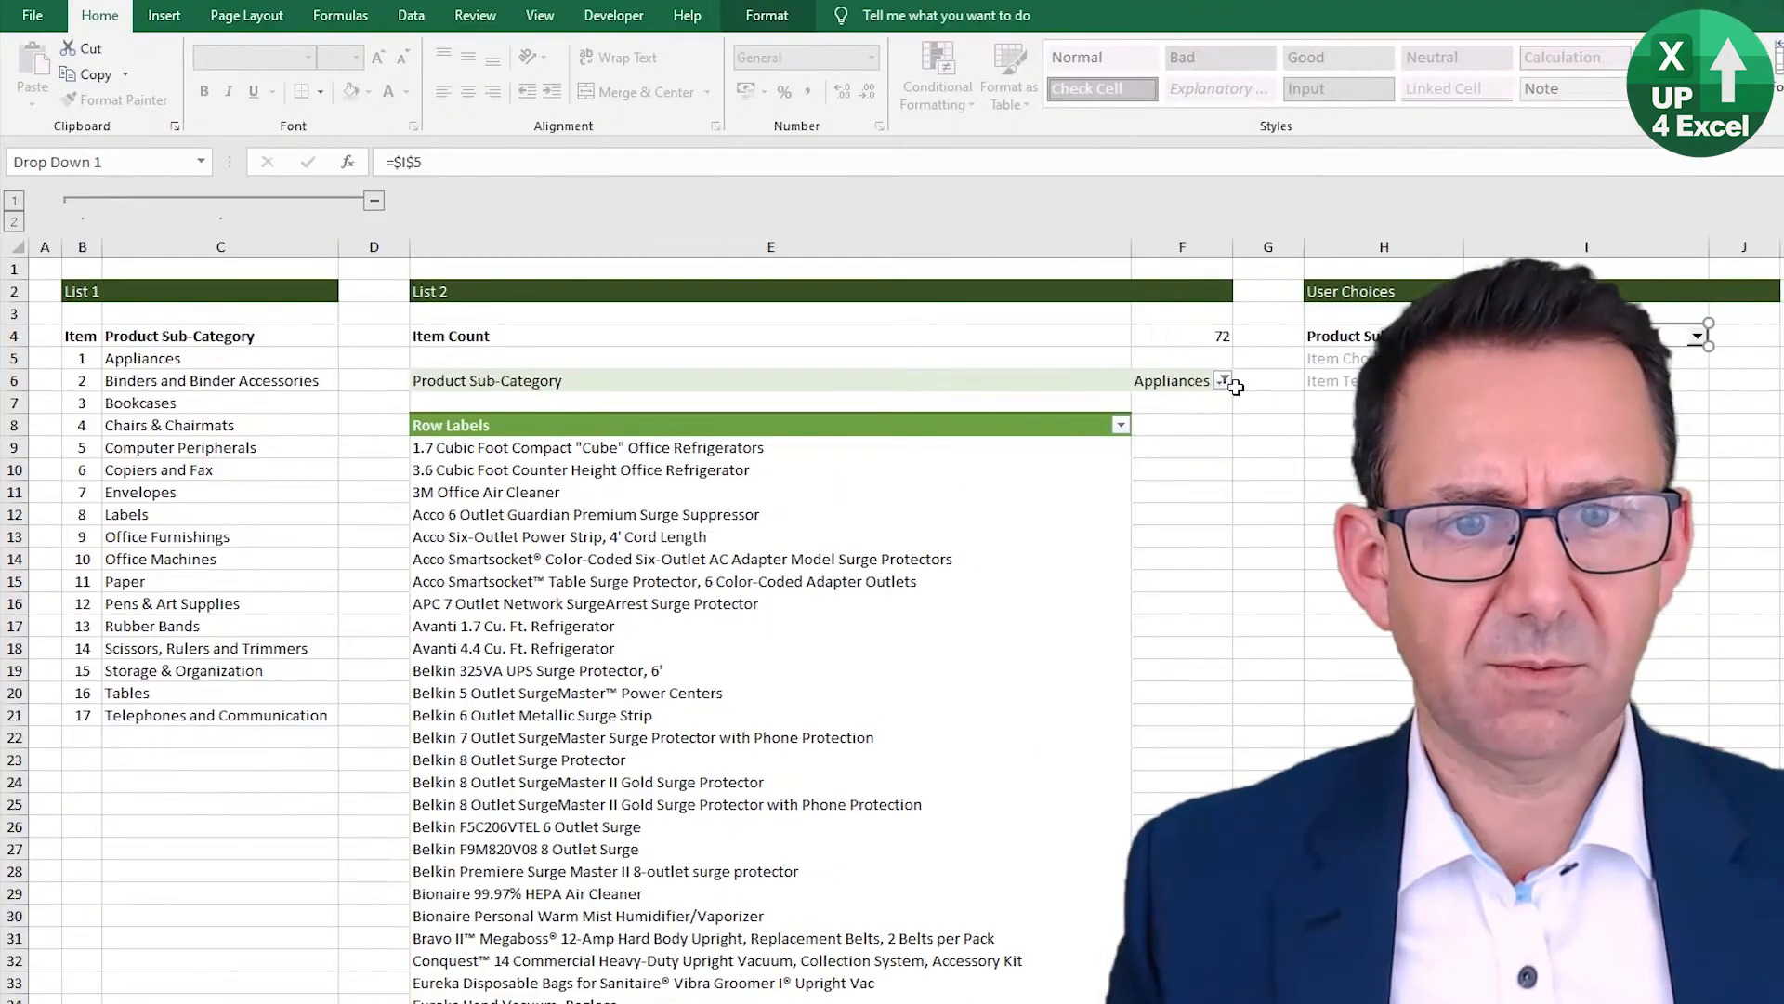
# Step: Filter the List 2 PivotTable's Product Sub-Category to Envelopes while the macro is recording
pyautogui.click(1223, 381)
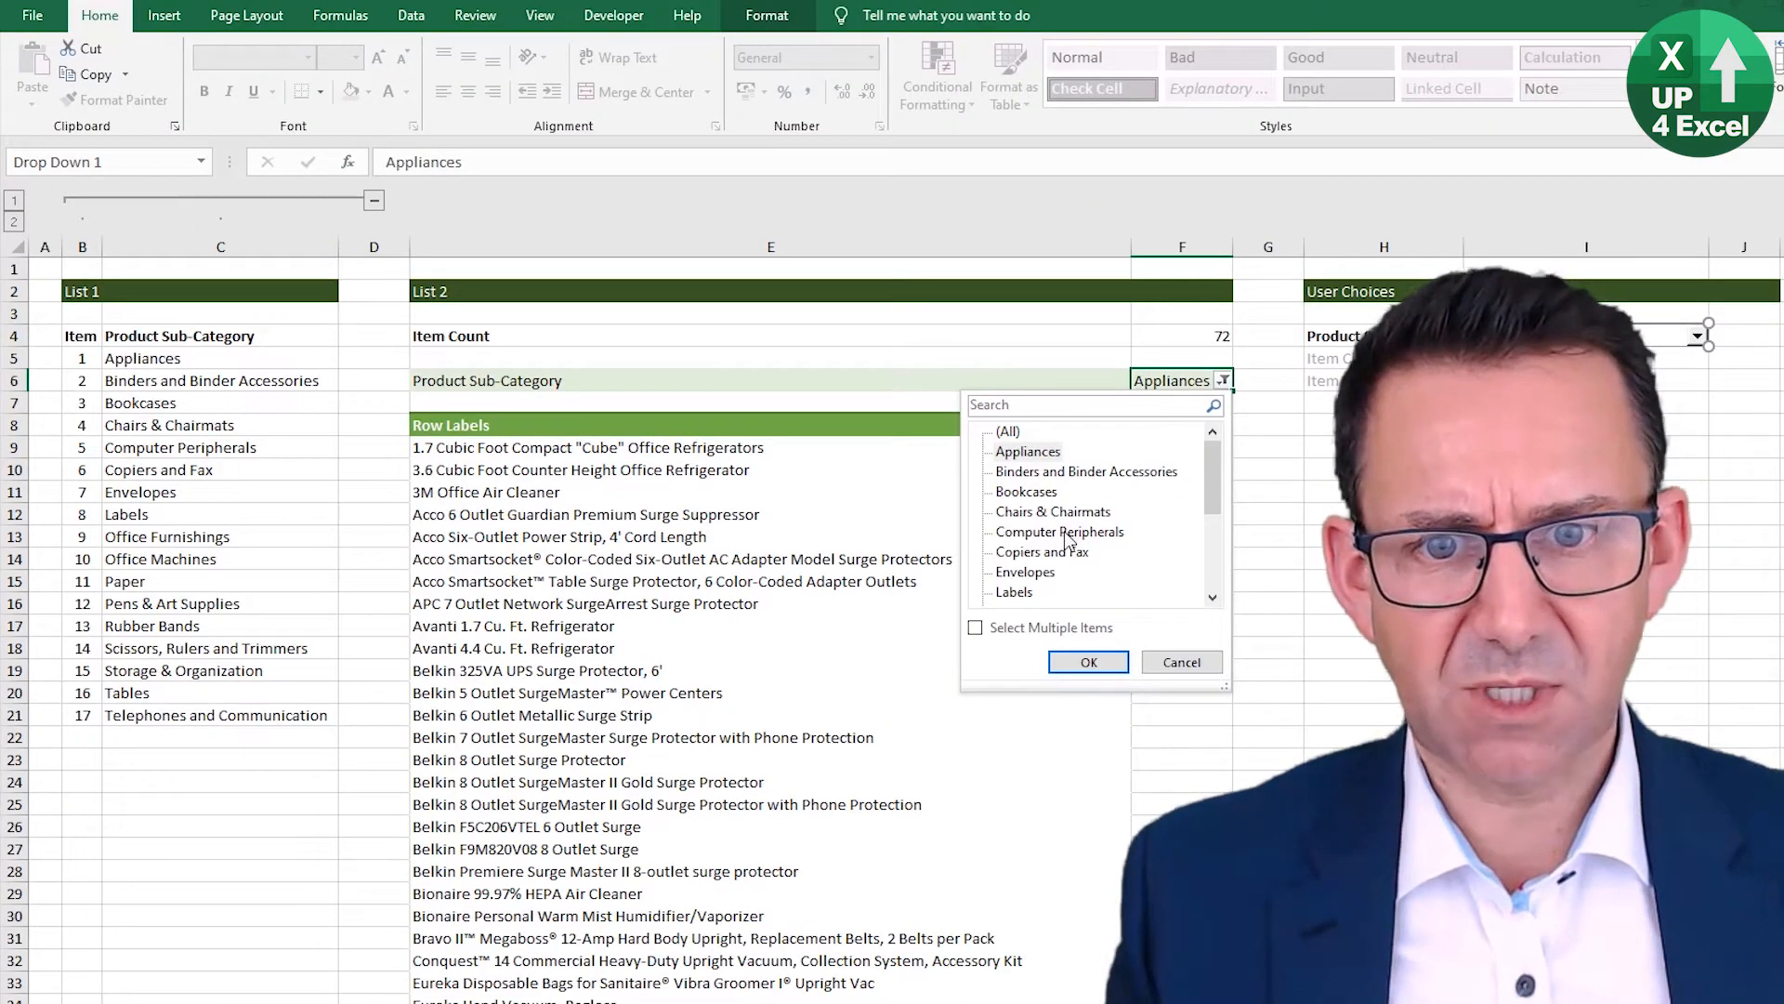
pyautogui.click(1055, 573)
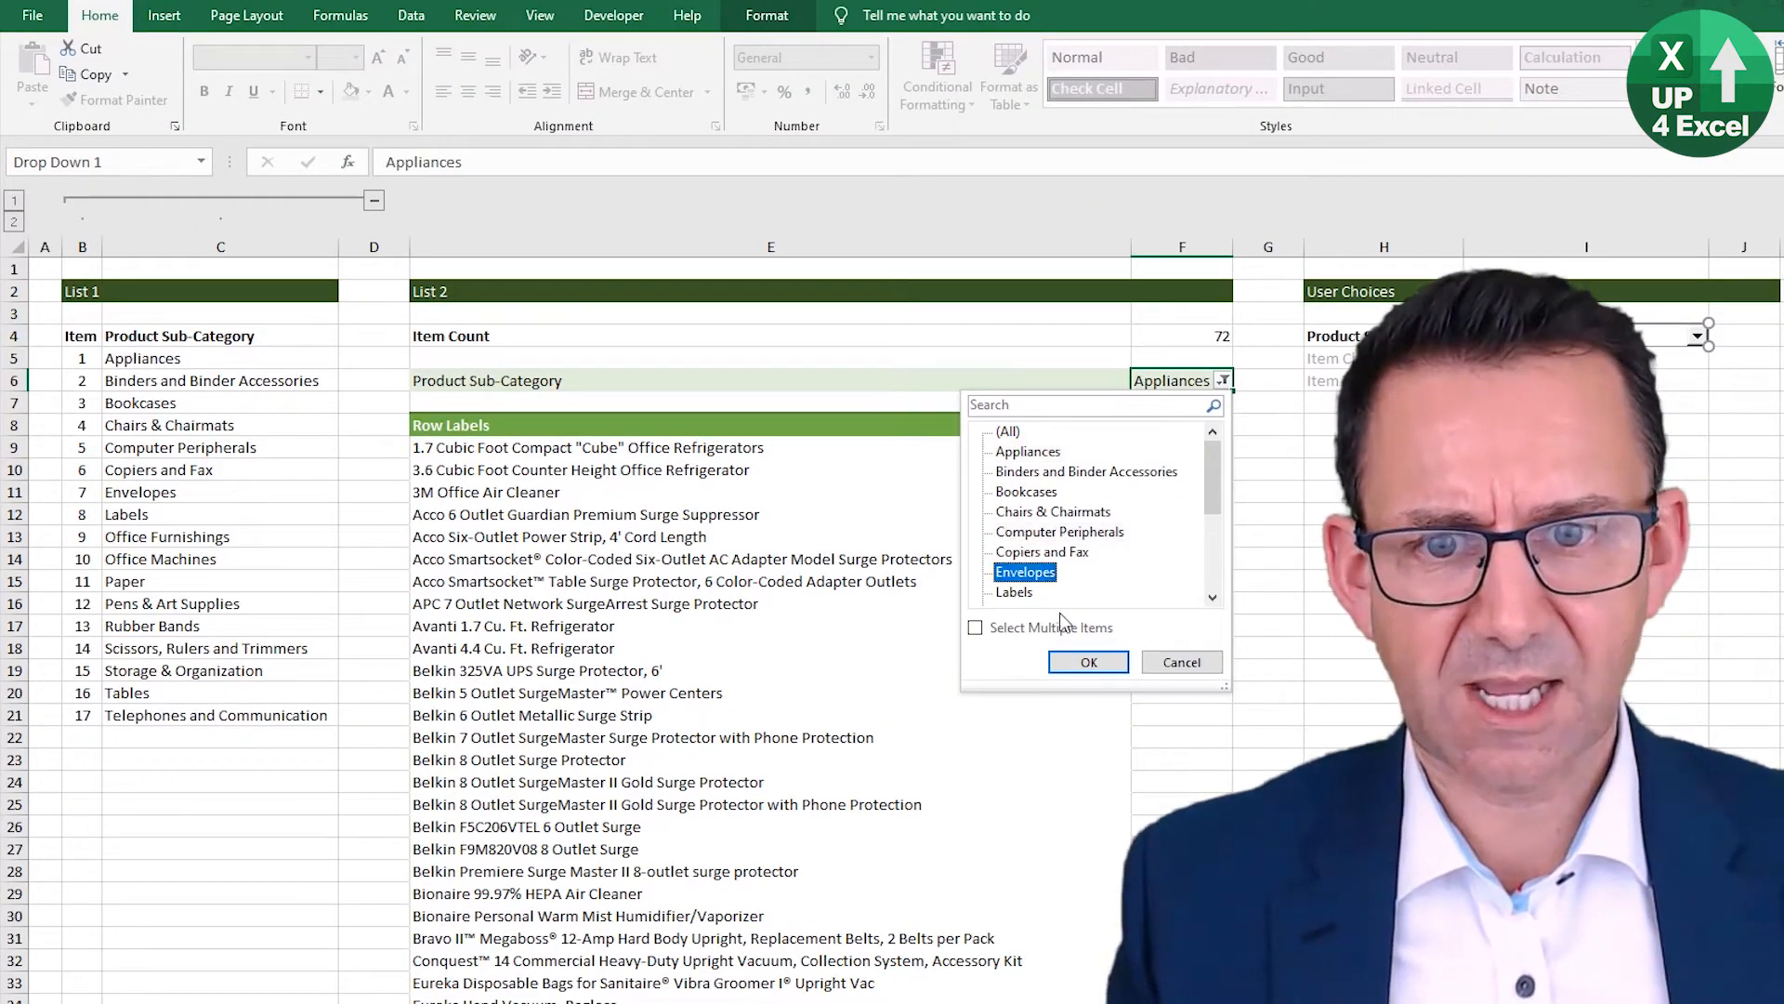
pyautogui.click(1088, 661)
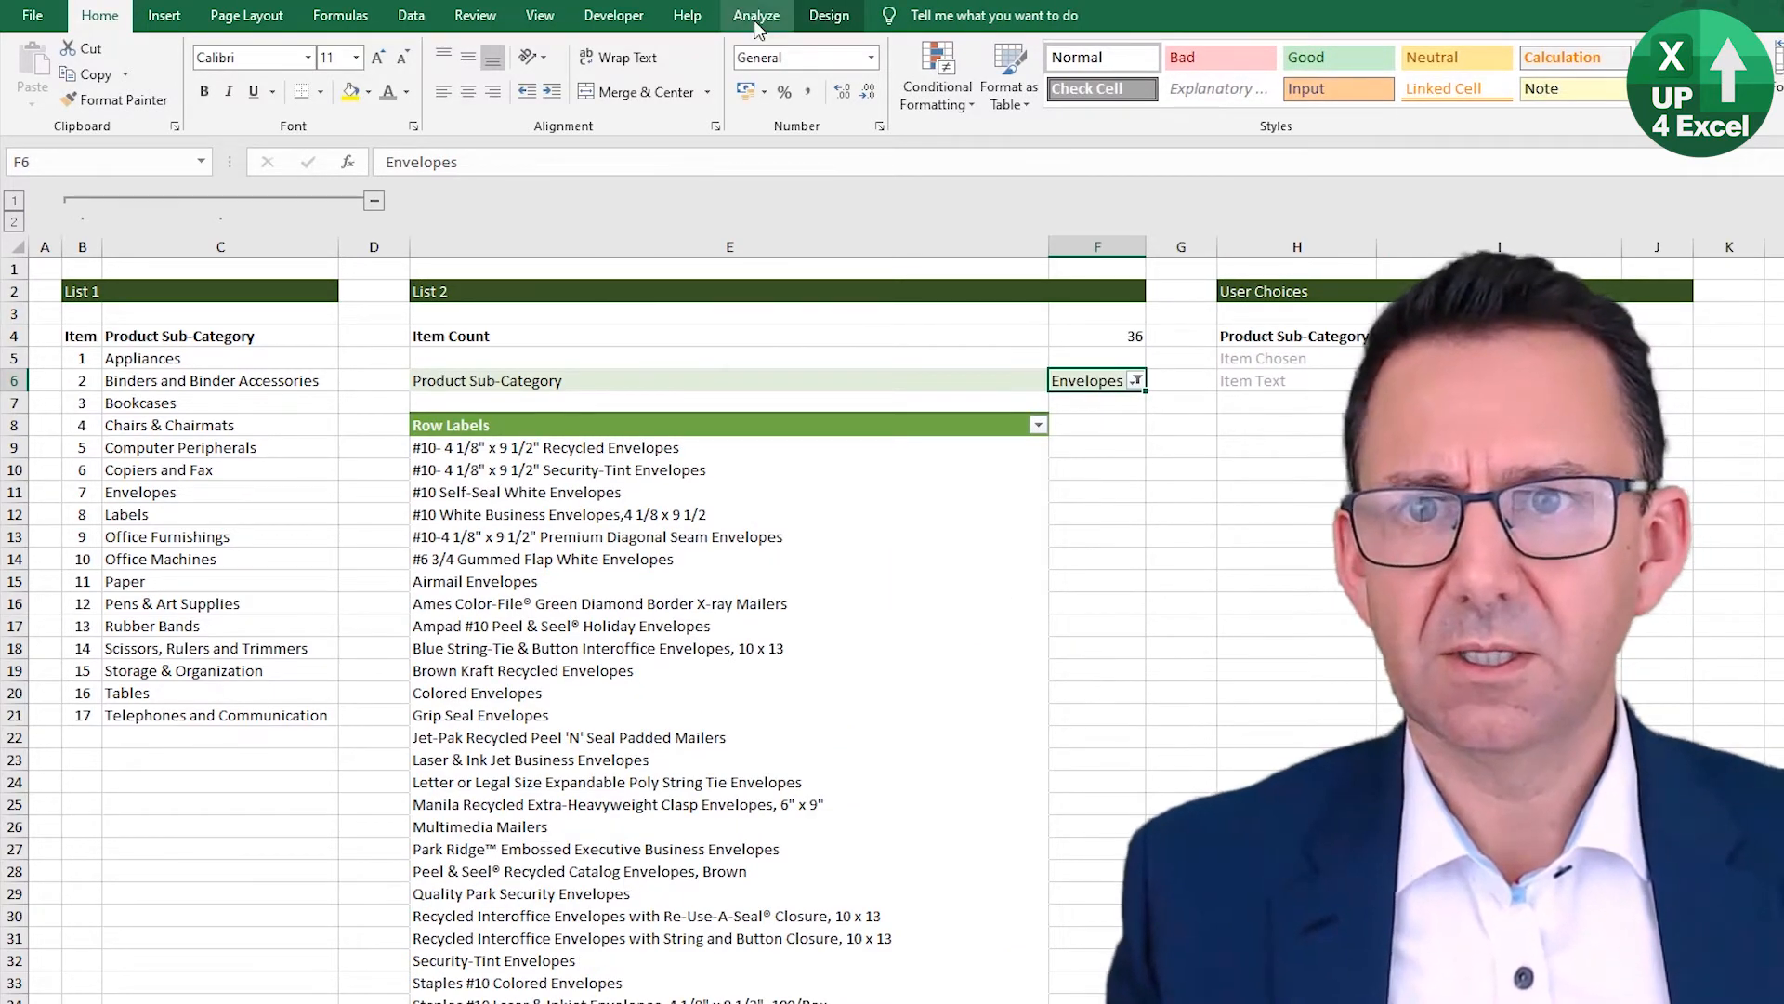
# Step: Finish the macro recording and delete the leftover Macro1 procedure from Module2 in the Visual Basic editor
pyautogui.click(613, 15)
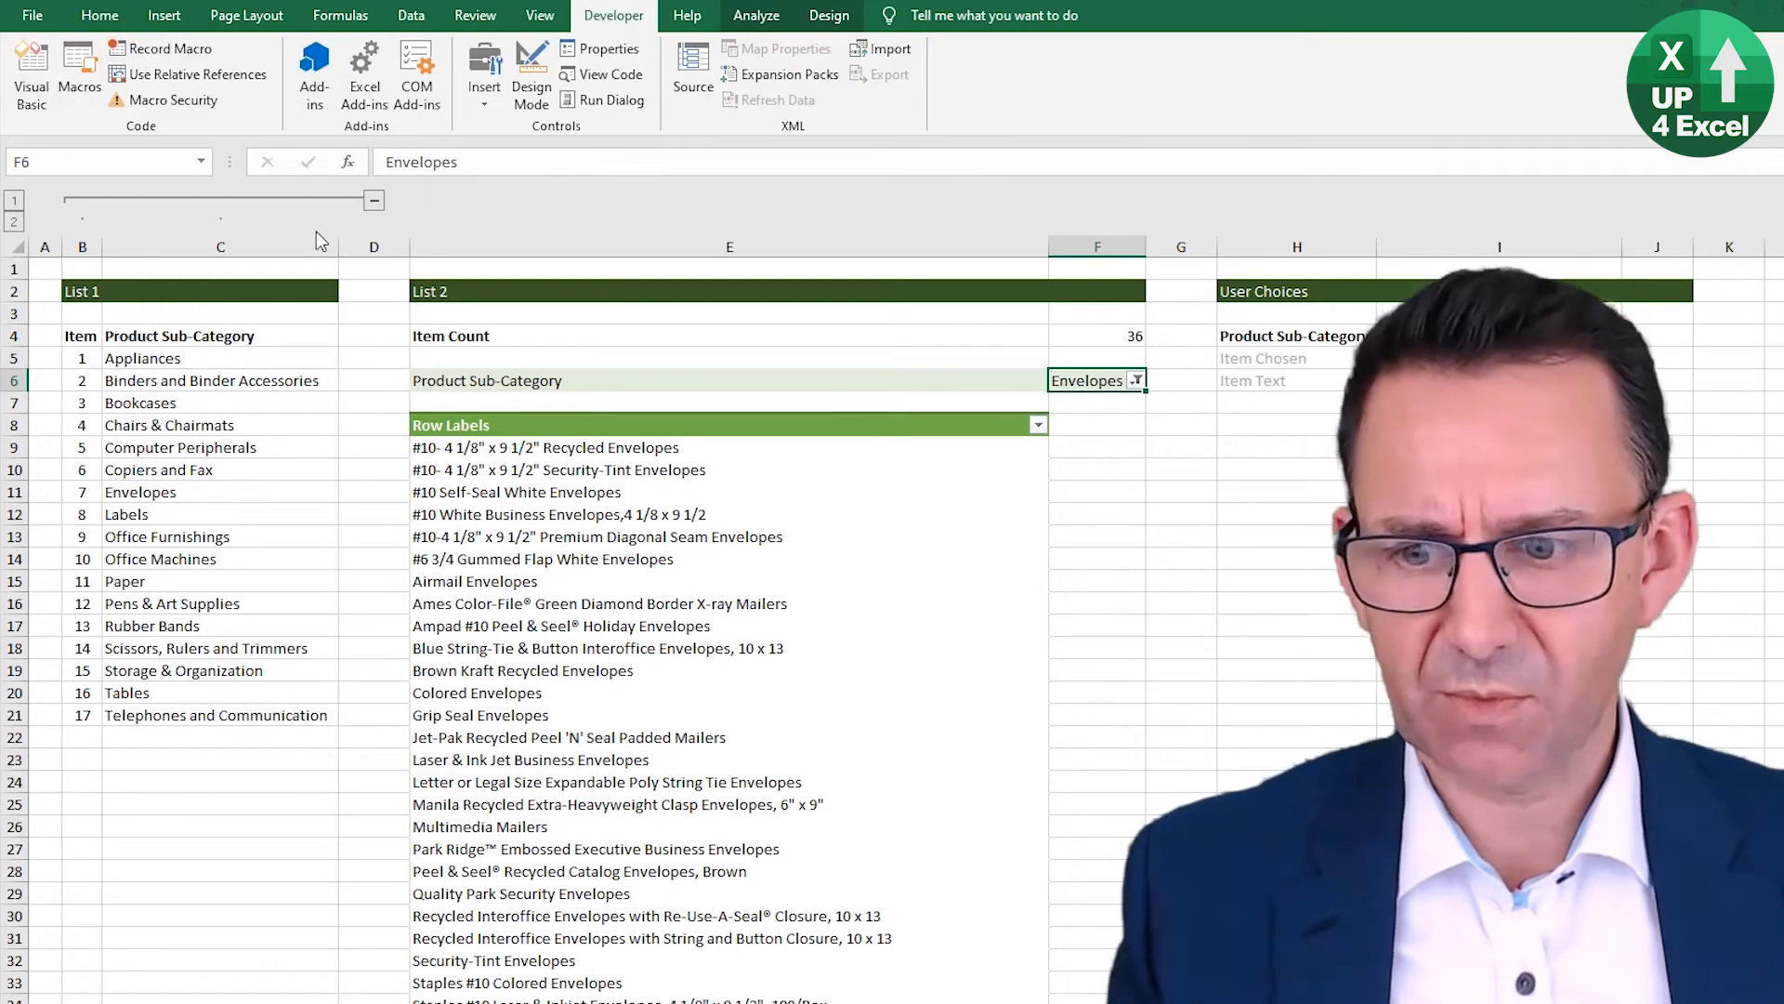
pyautogui.hotkey('alt', 'F11')
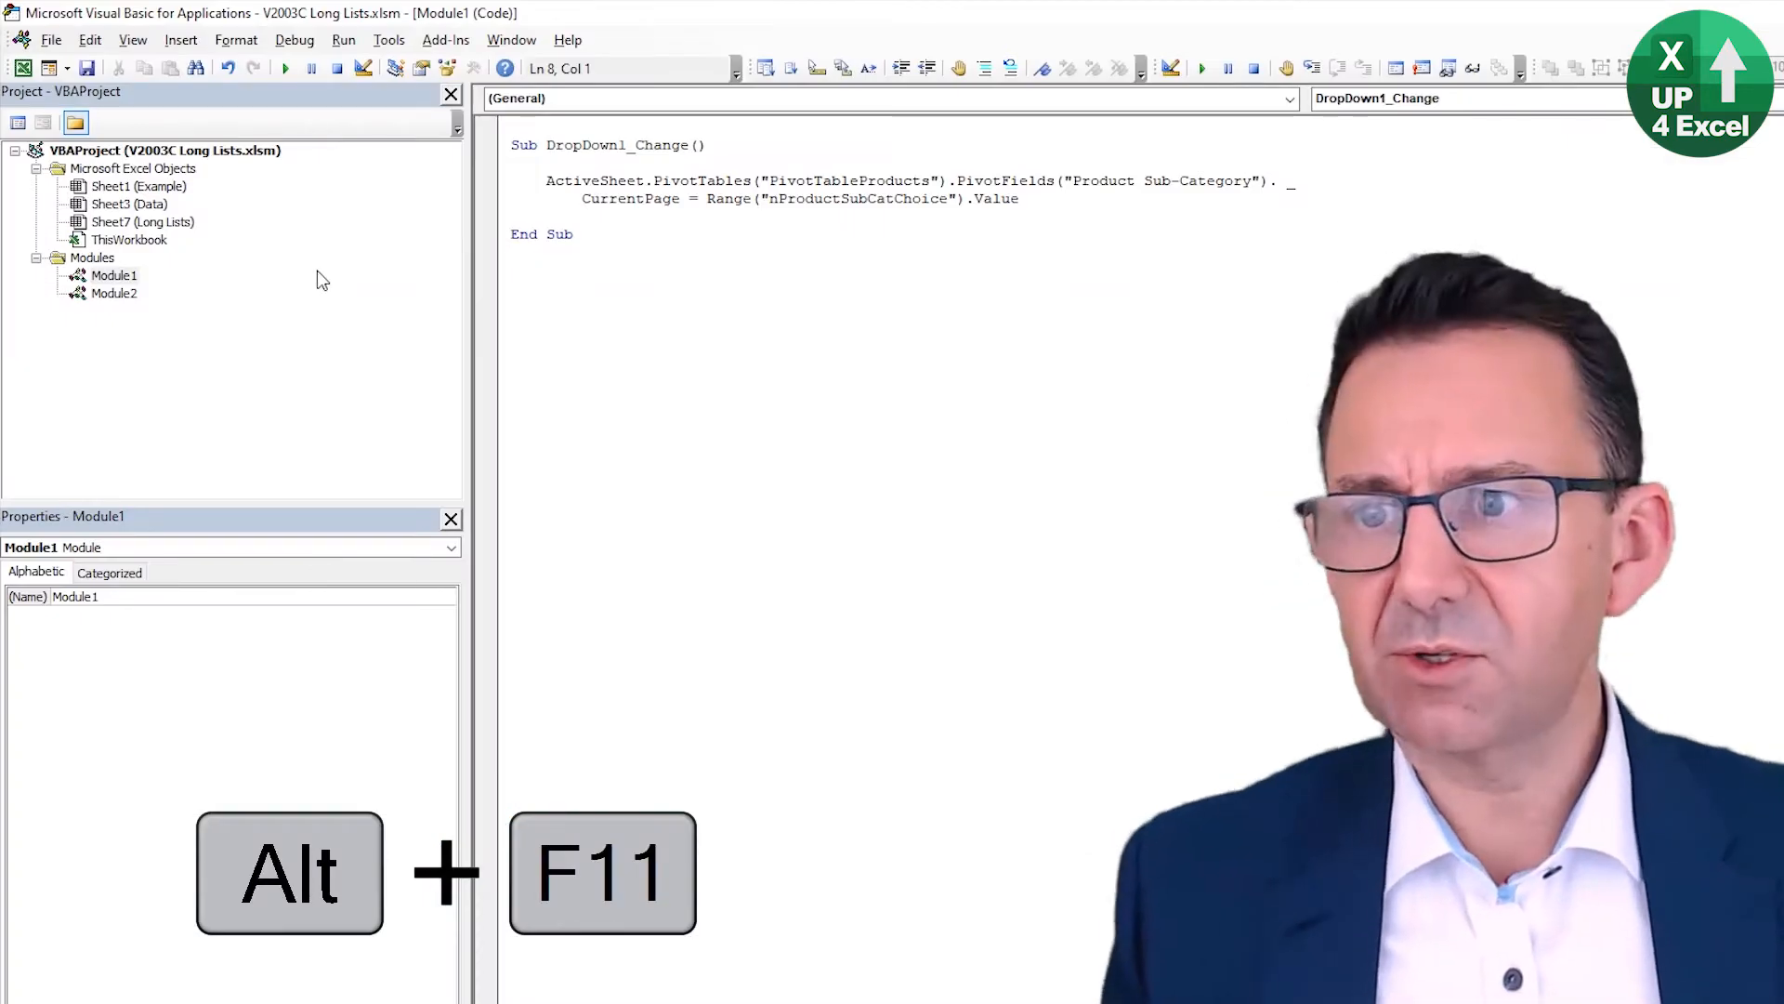
pyautogui.doubleClick(114, 293)
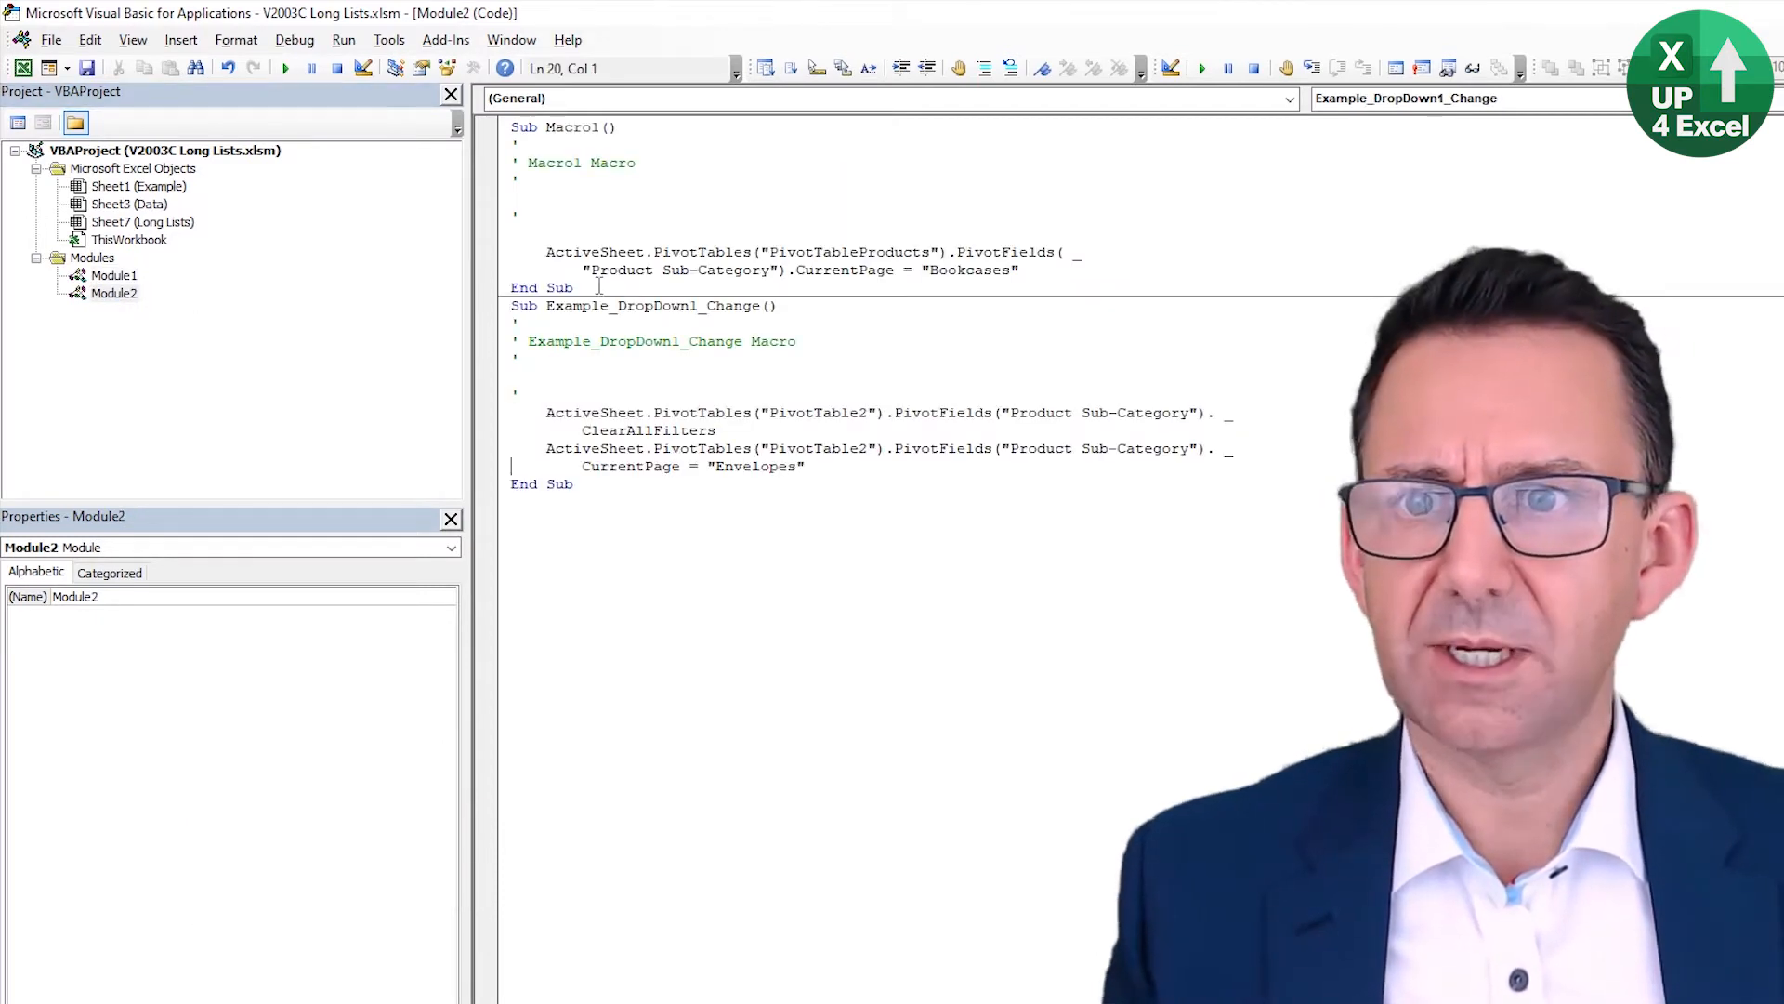
pyautogui.moveTo(573, 288); pyautogui.dragTo(510, 127)
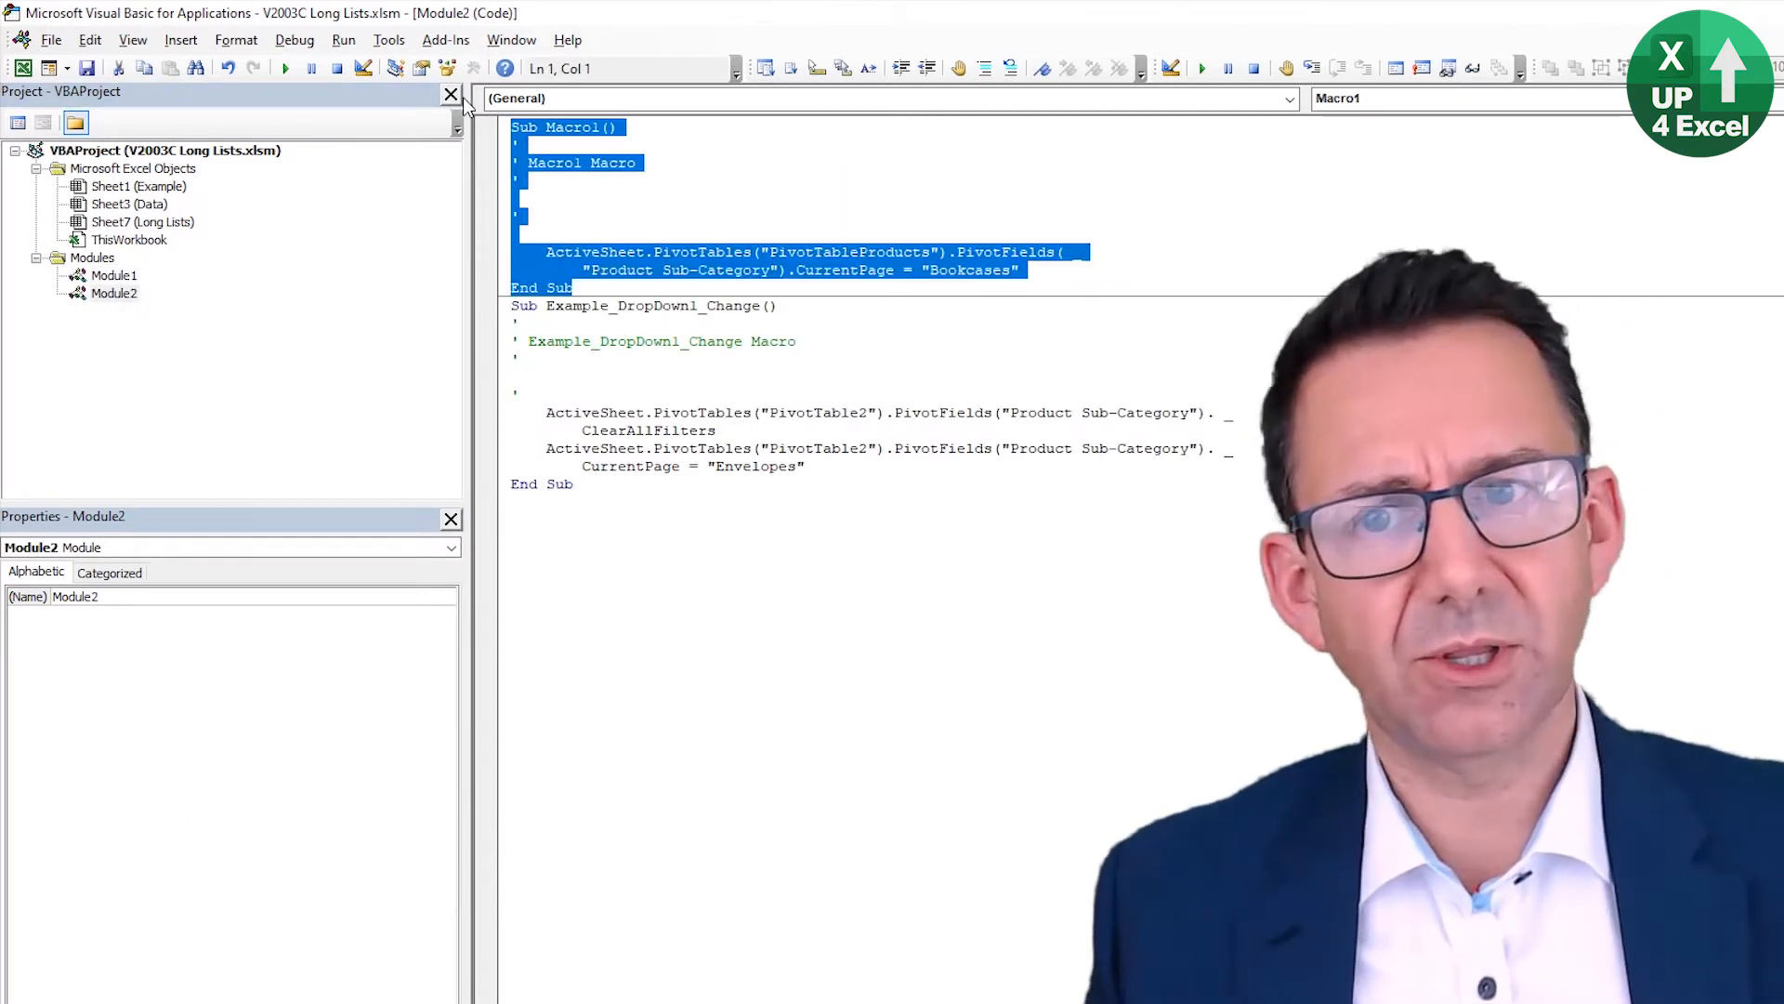
pyautogui.press('Delete')
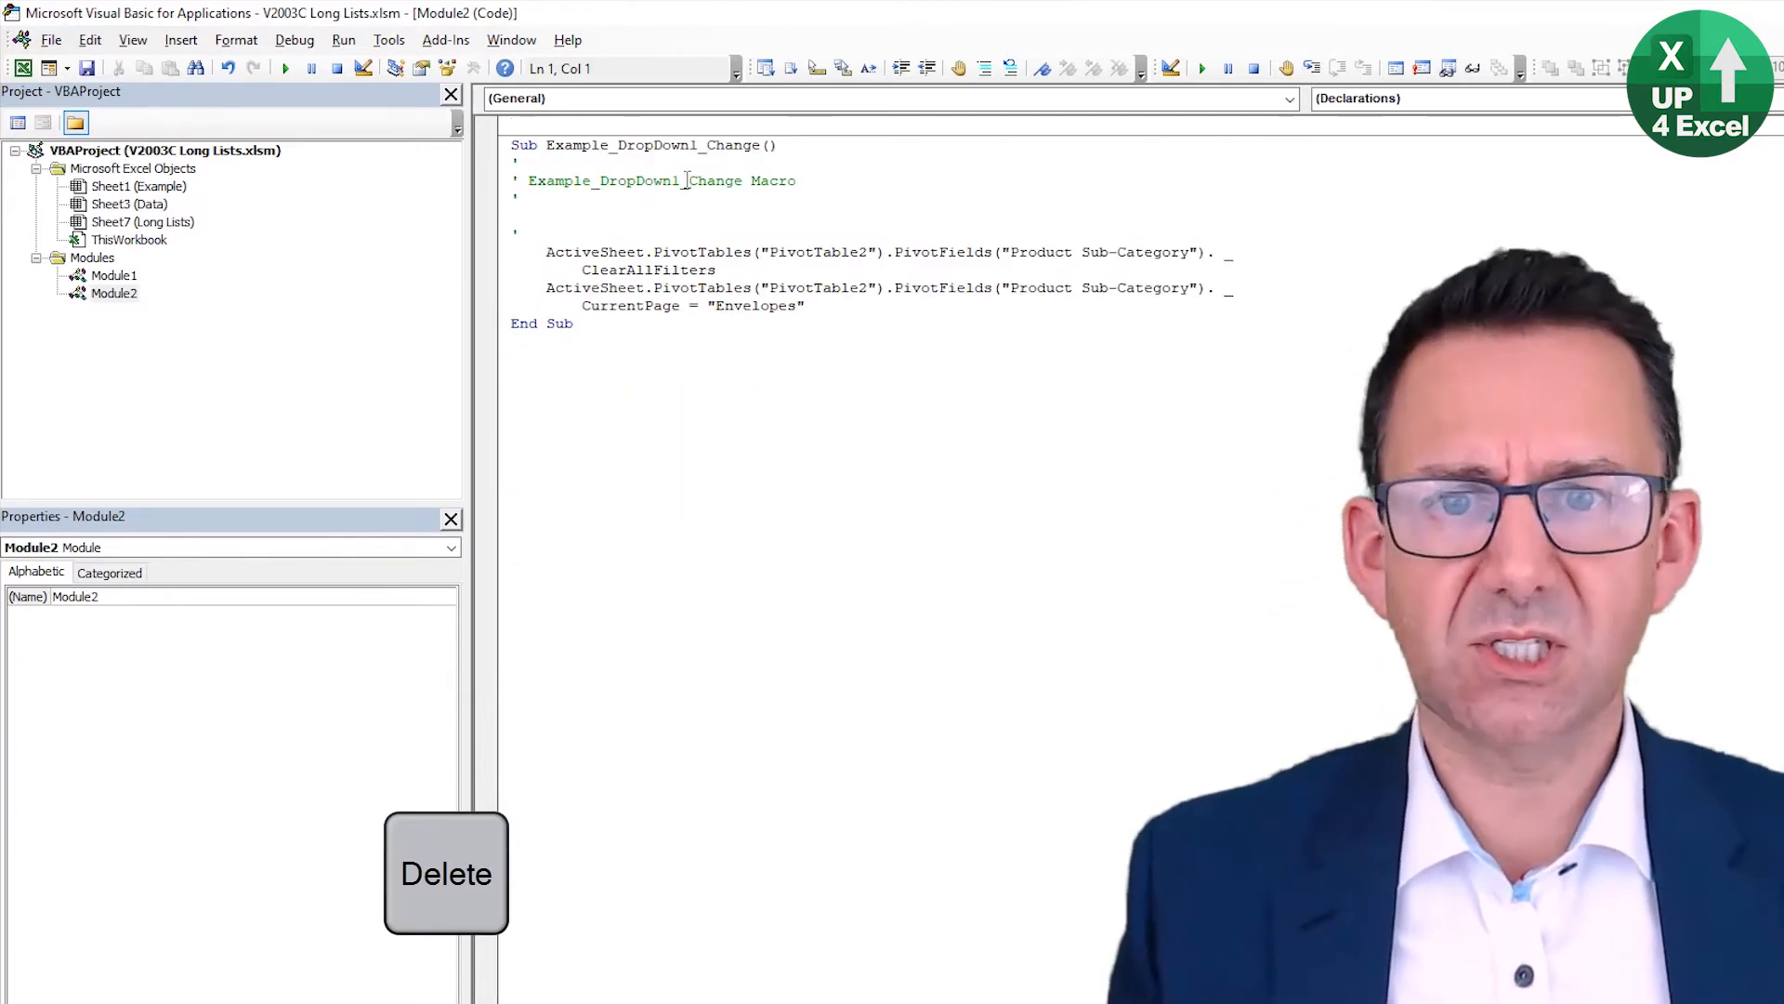
# Step: Add two blank lines above End Sub in the Example_DropDown1_Change macro
pyautogui.click(502, 325)
pyautogui.click(511, 324)
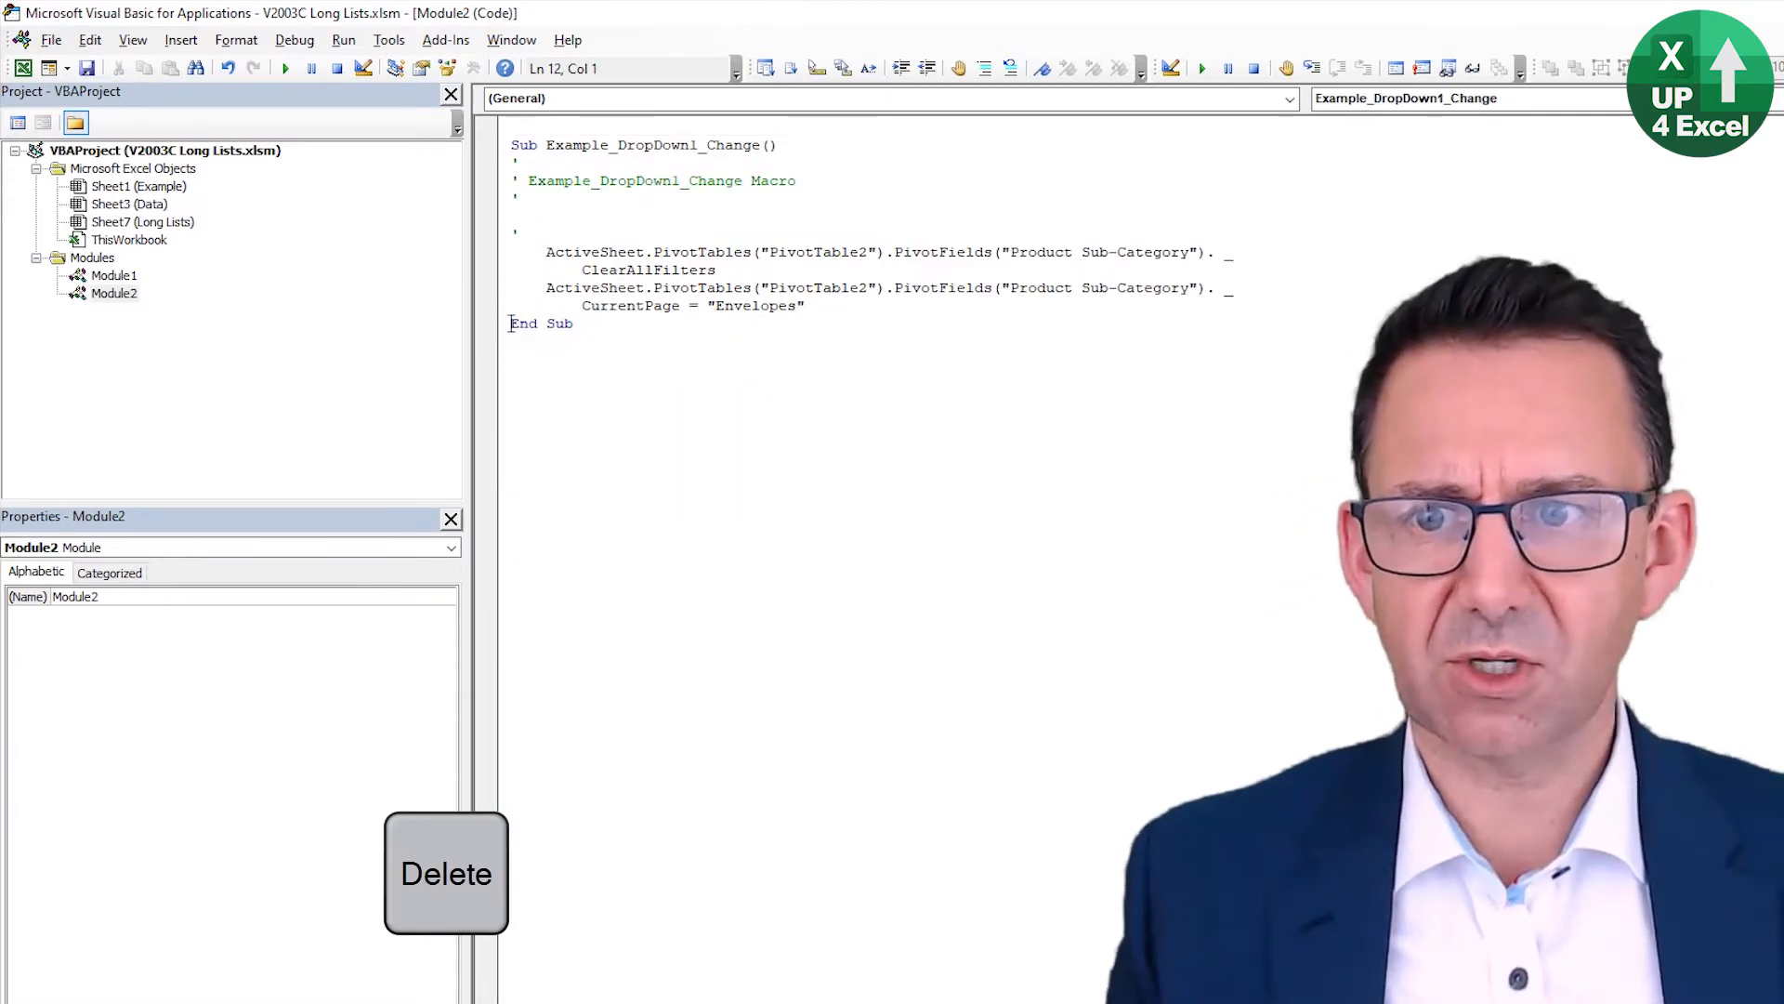
pyautogui.press('Return')
pyautogui.press('Return')
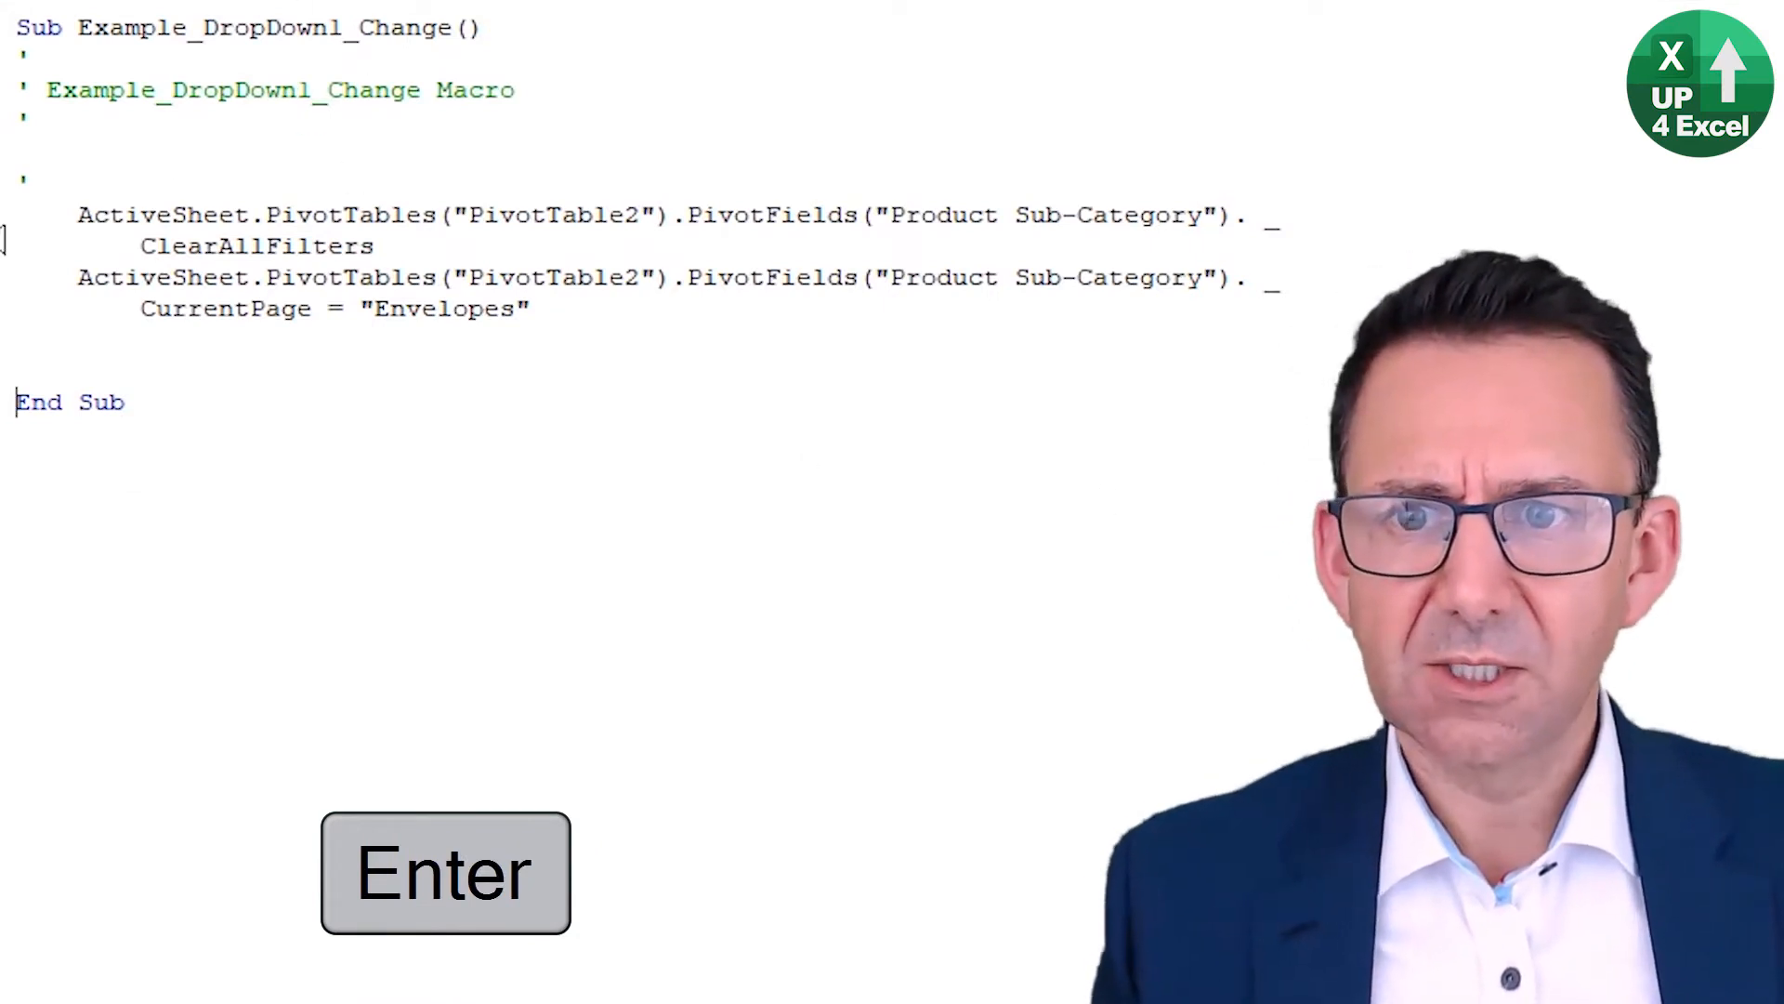
# Step: Replace "Envelopes" in the macro's CurrentPage line with Range("i6").Value, referencing the Item Text cell under User Choices
pyautogui.moveTo(4, 227); pyautogui.dragTo(4, 251)
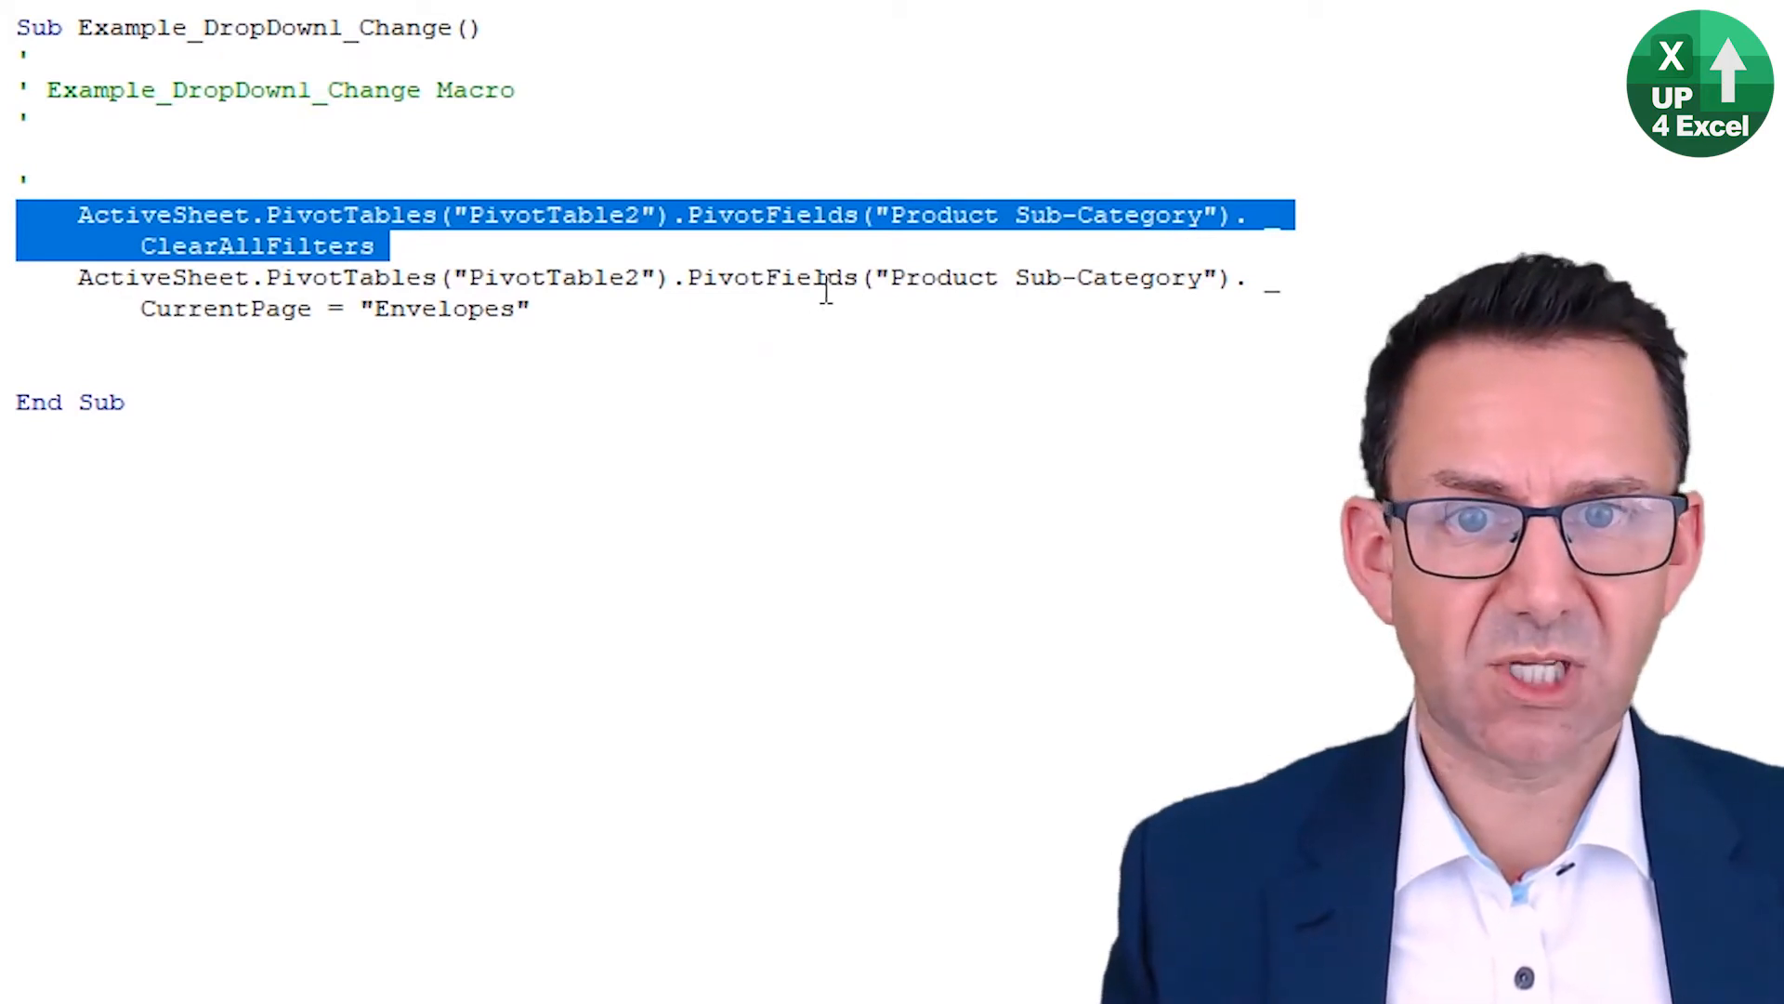
pyautogui.moveTo(1188, 279); pyautogui.dragTo(1054, 293)
pyautogui.moveTo(156, 311); pyautogui.dragTo(363, 316)
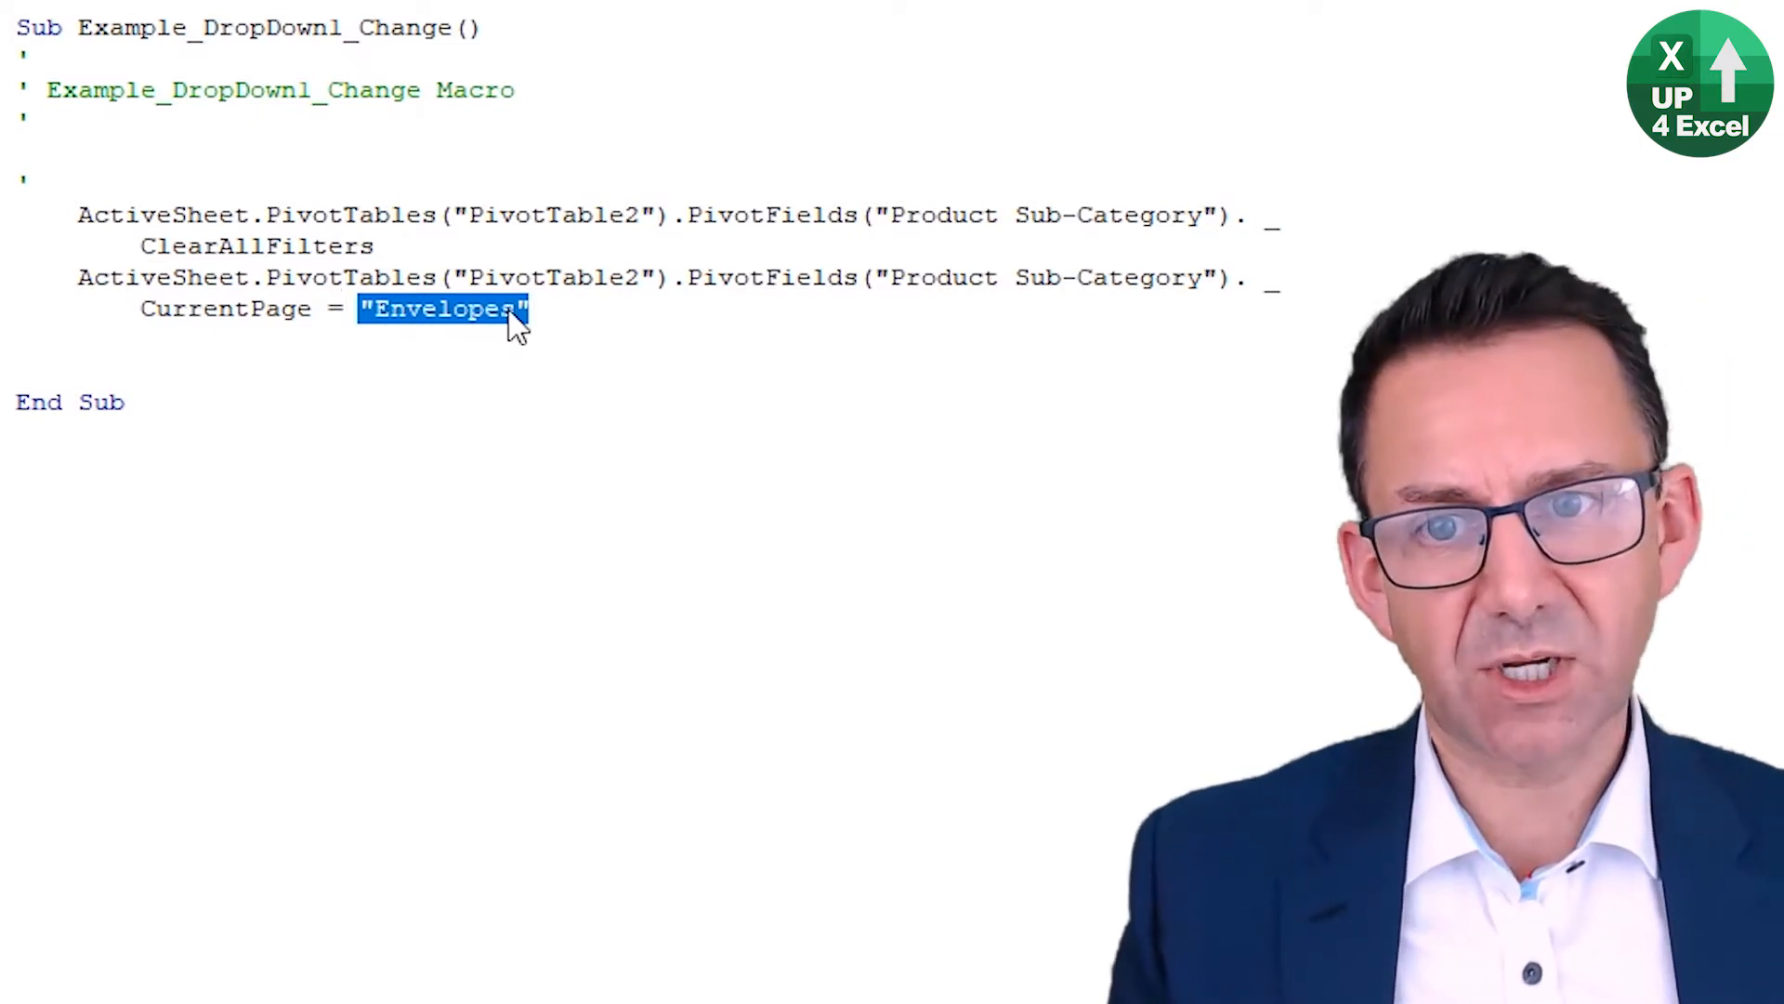
pyautogui.hotkey('alt', 'Tab')
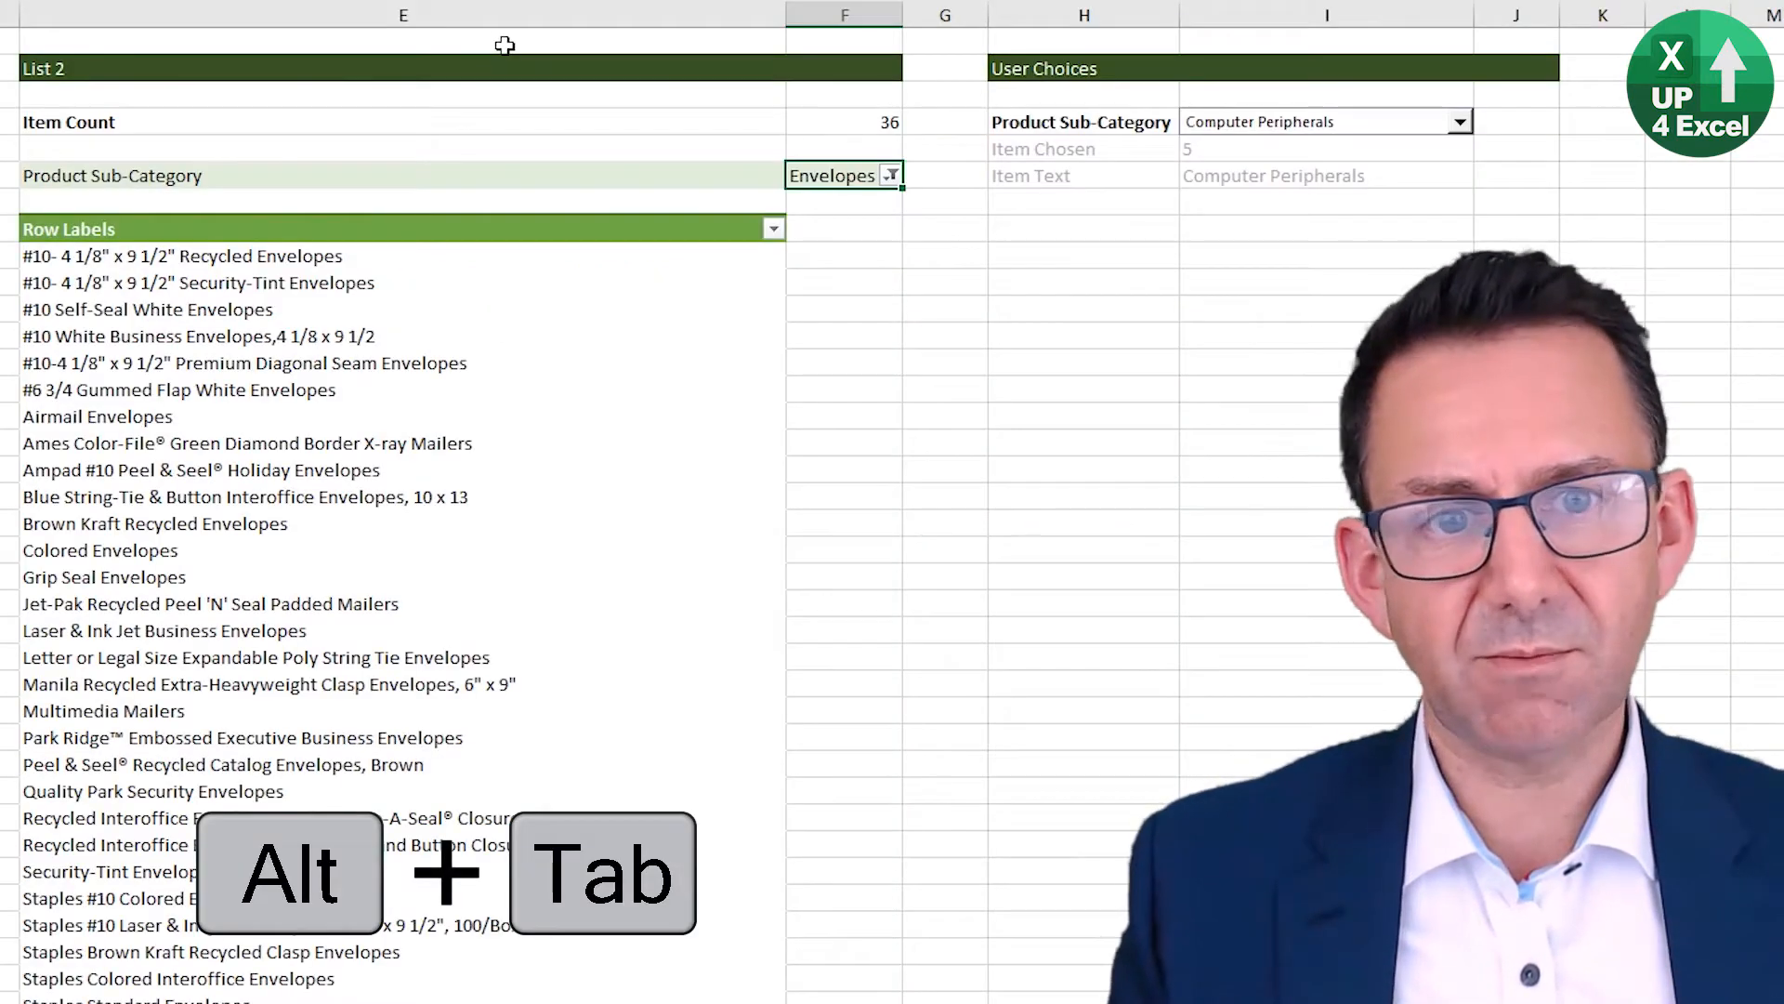
pyautogui.click(1245, 174)
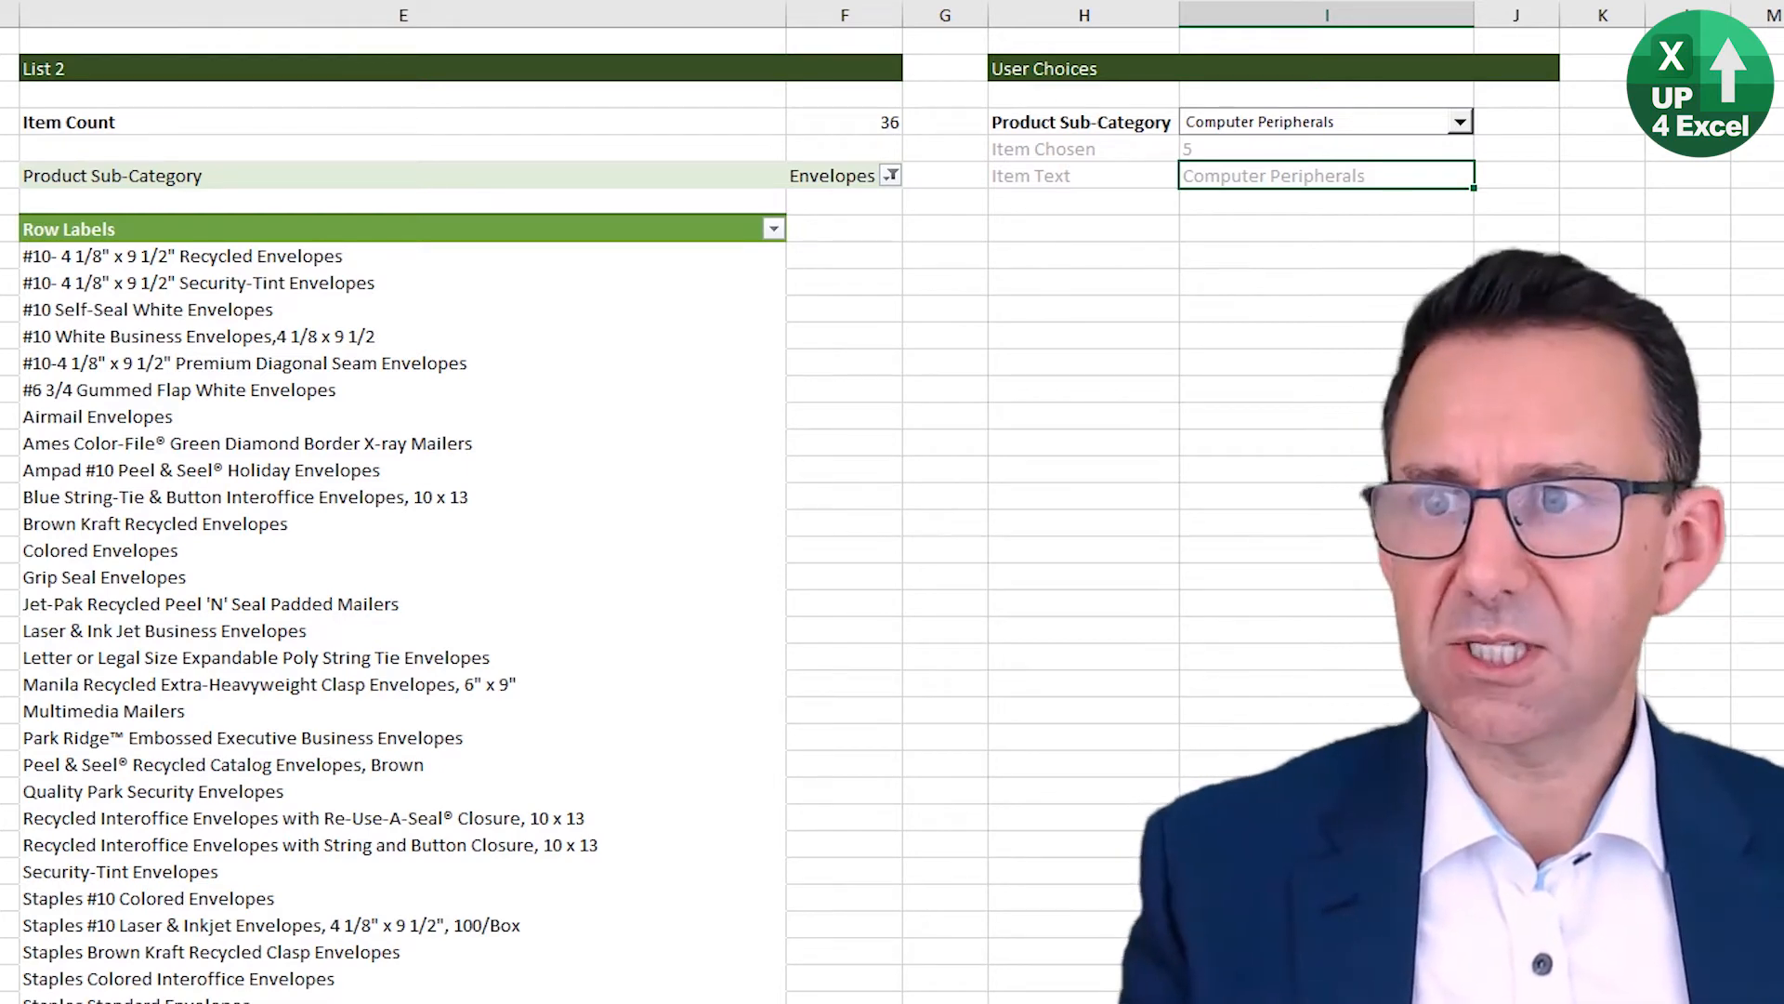
pyautogui.hotkey('alt', 'Tab')
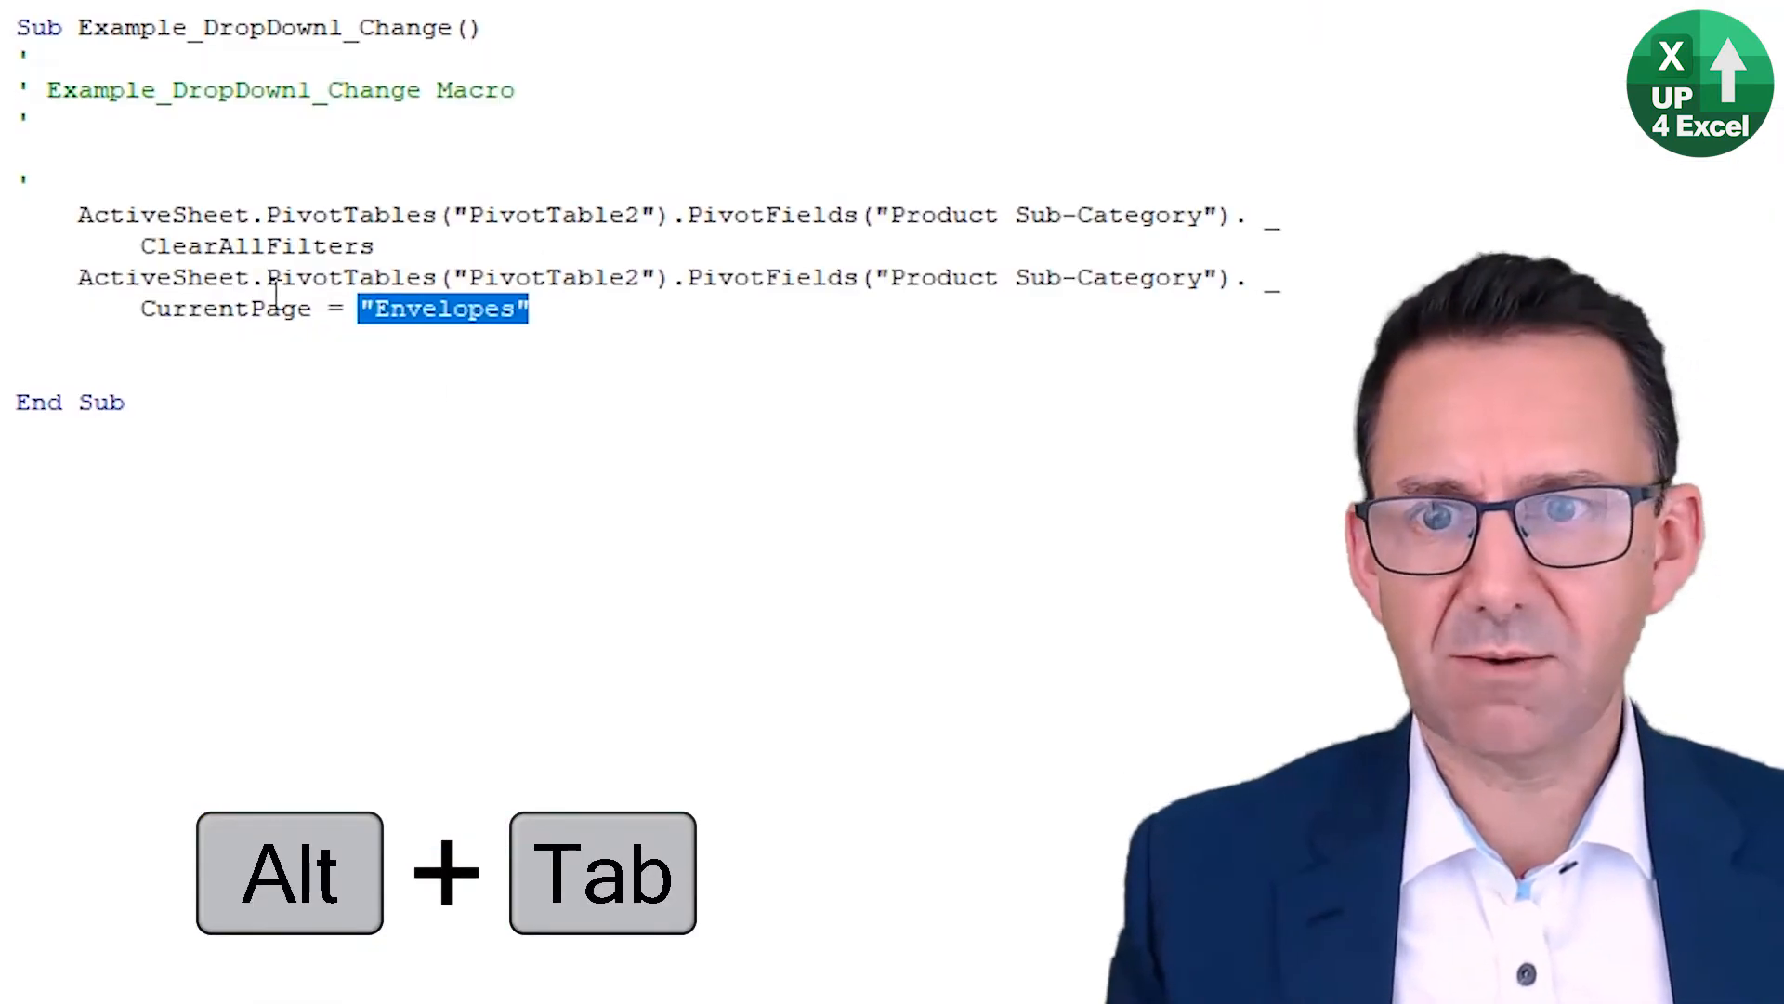
pyautogui.write('ran')
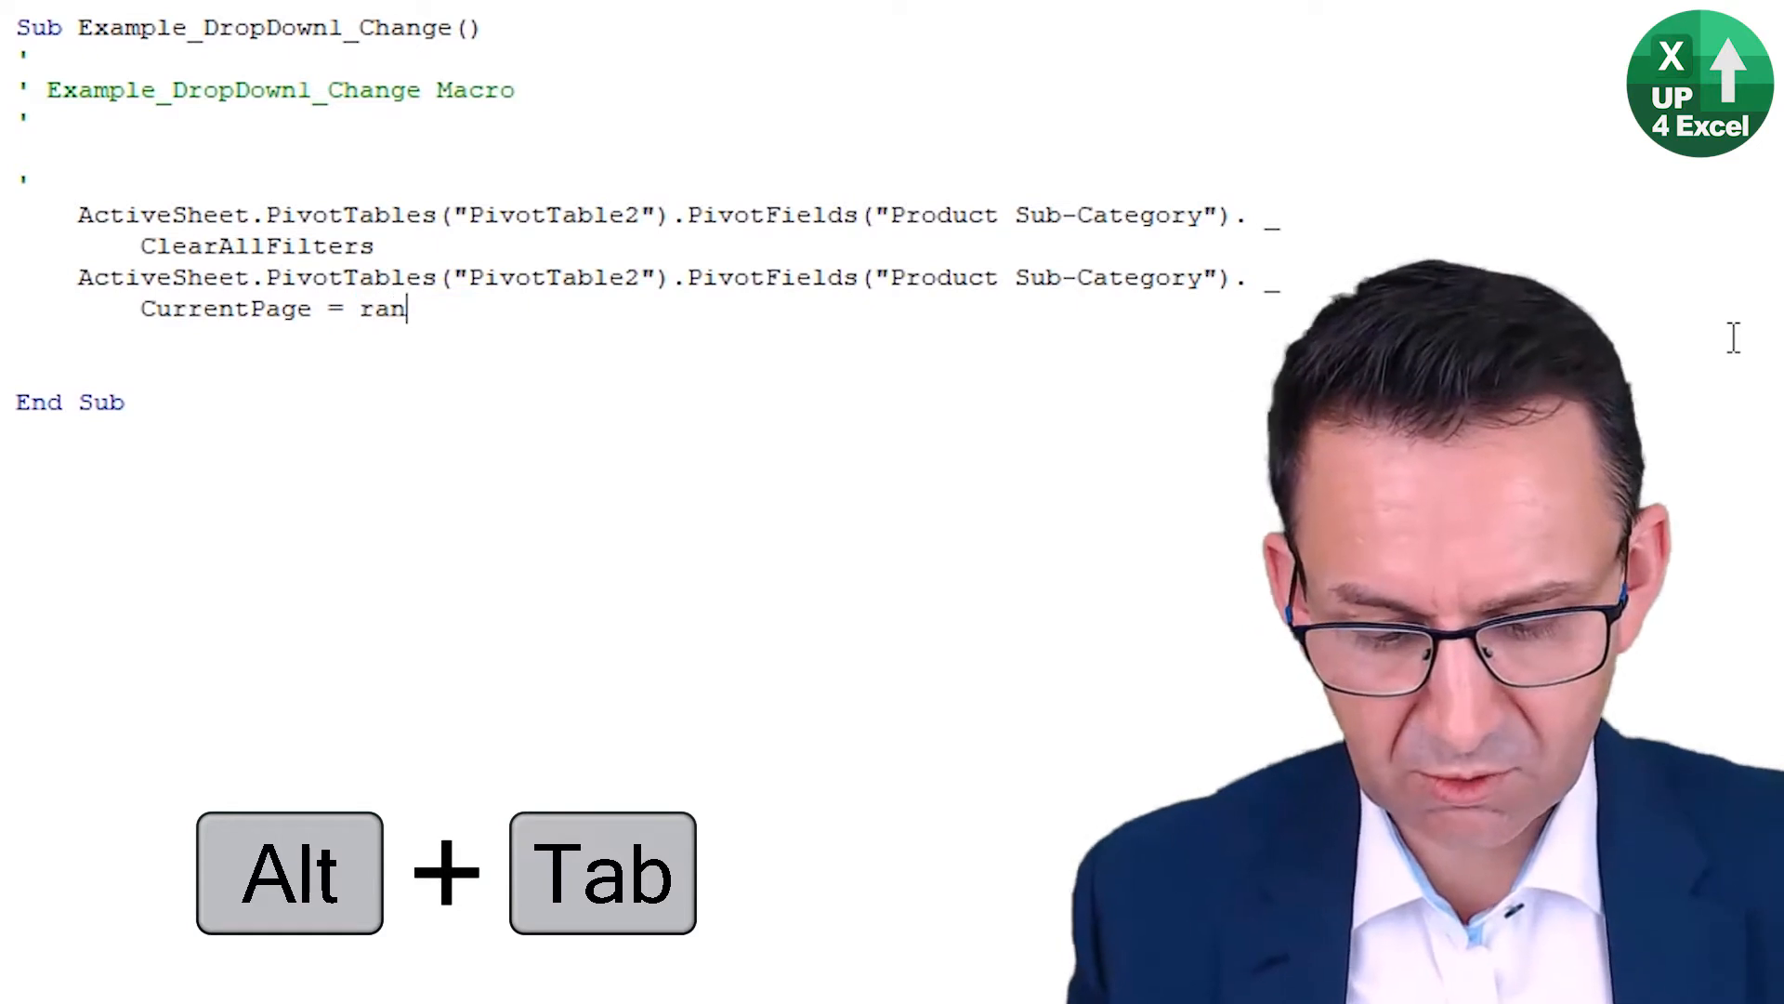
pyautogui.write('ge(')
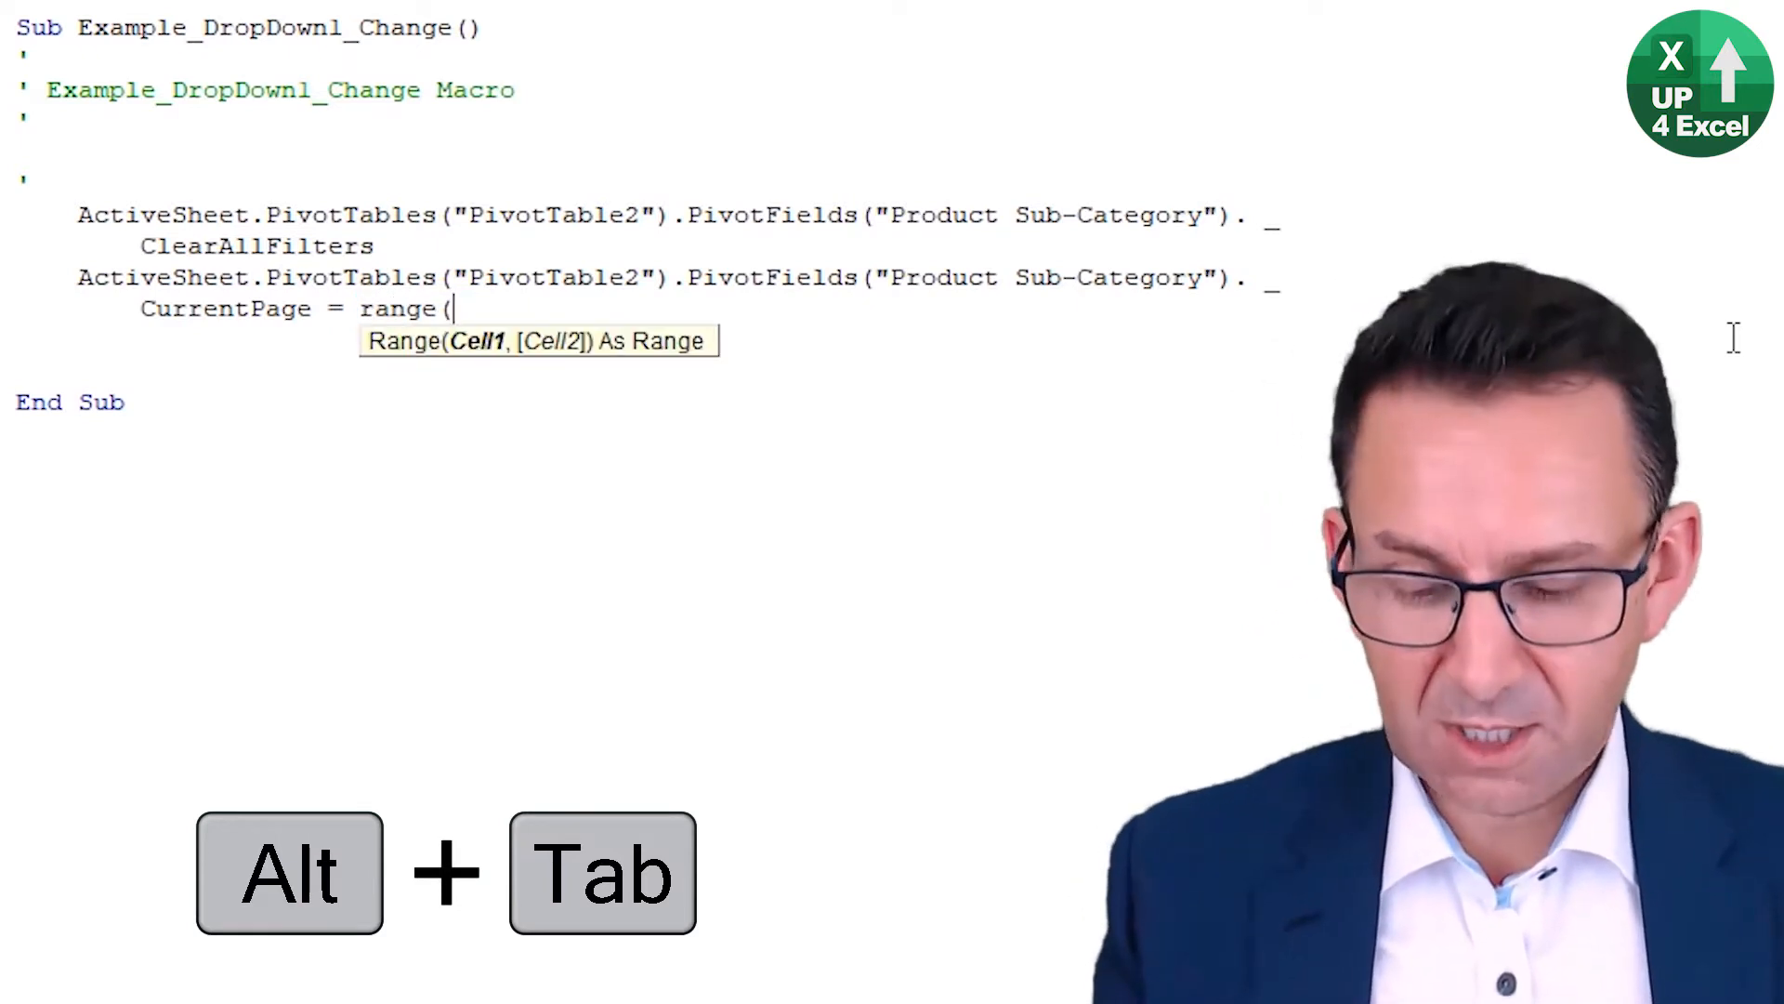
pyautogui.write('"')
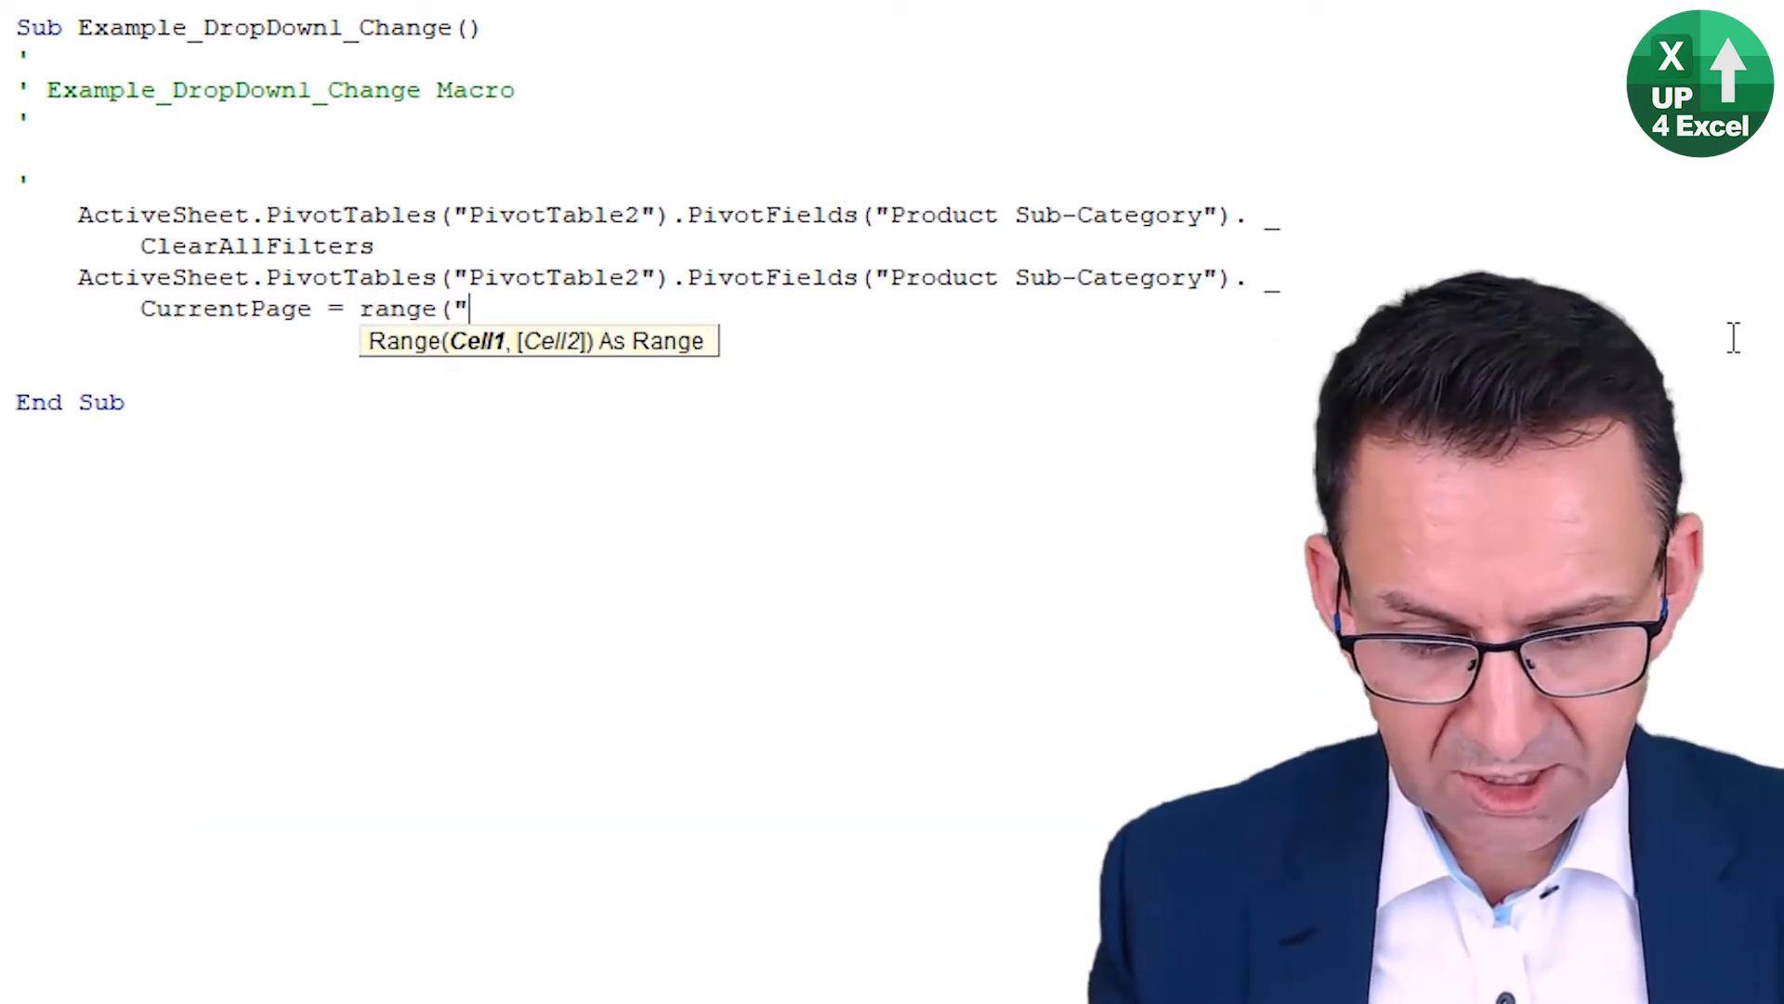
pyautogui.write('i6"')
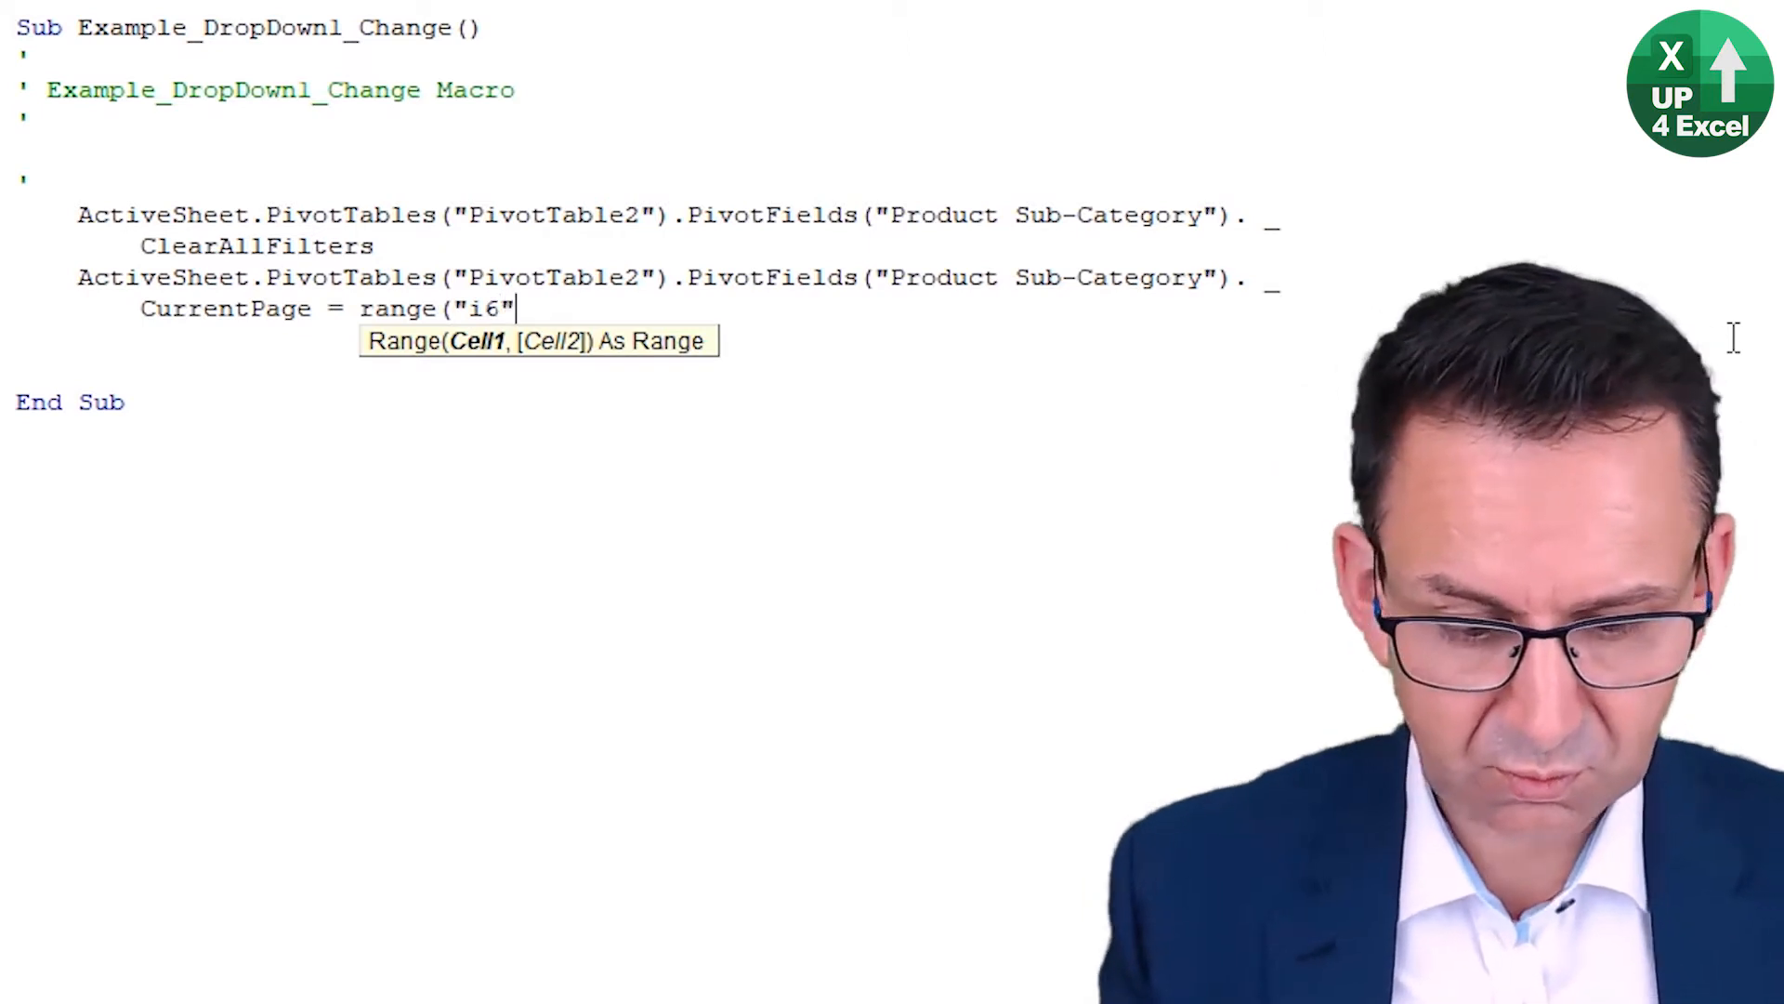
pyautogui.write(').')
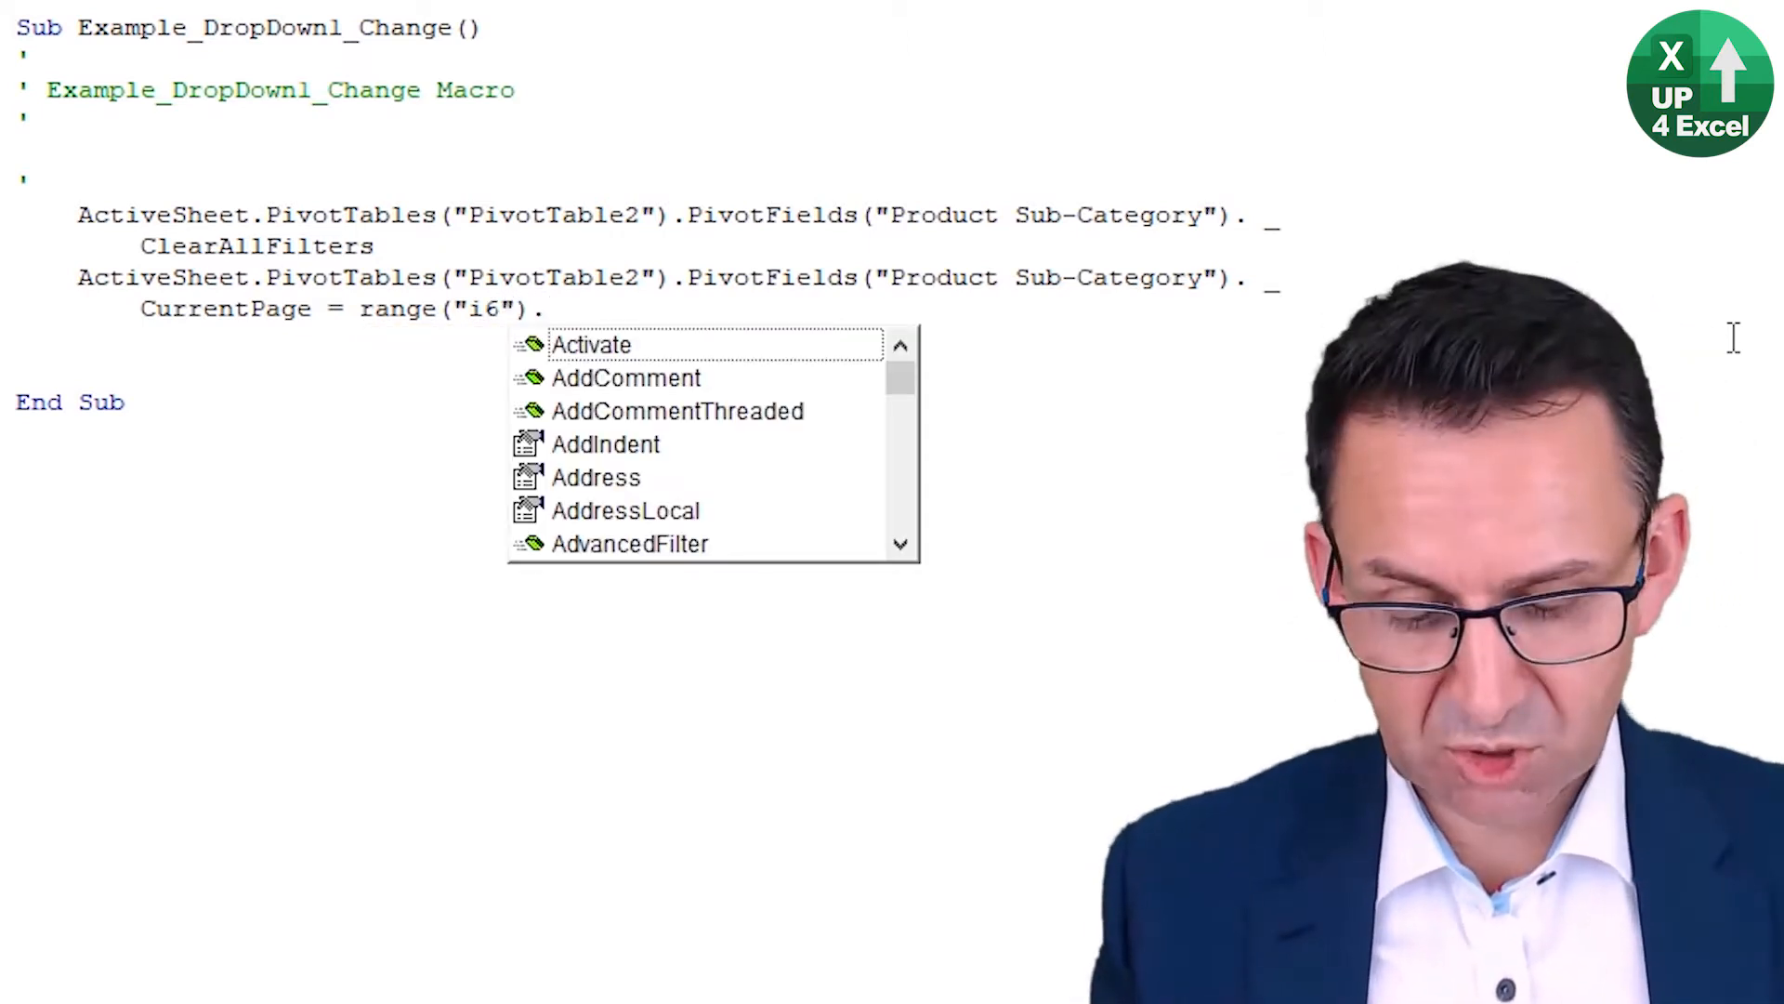
pyautogui.write('val')
pyautogui.press('Down')
pyautogui.press('Tab')
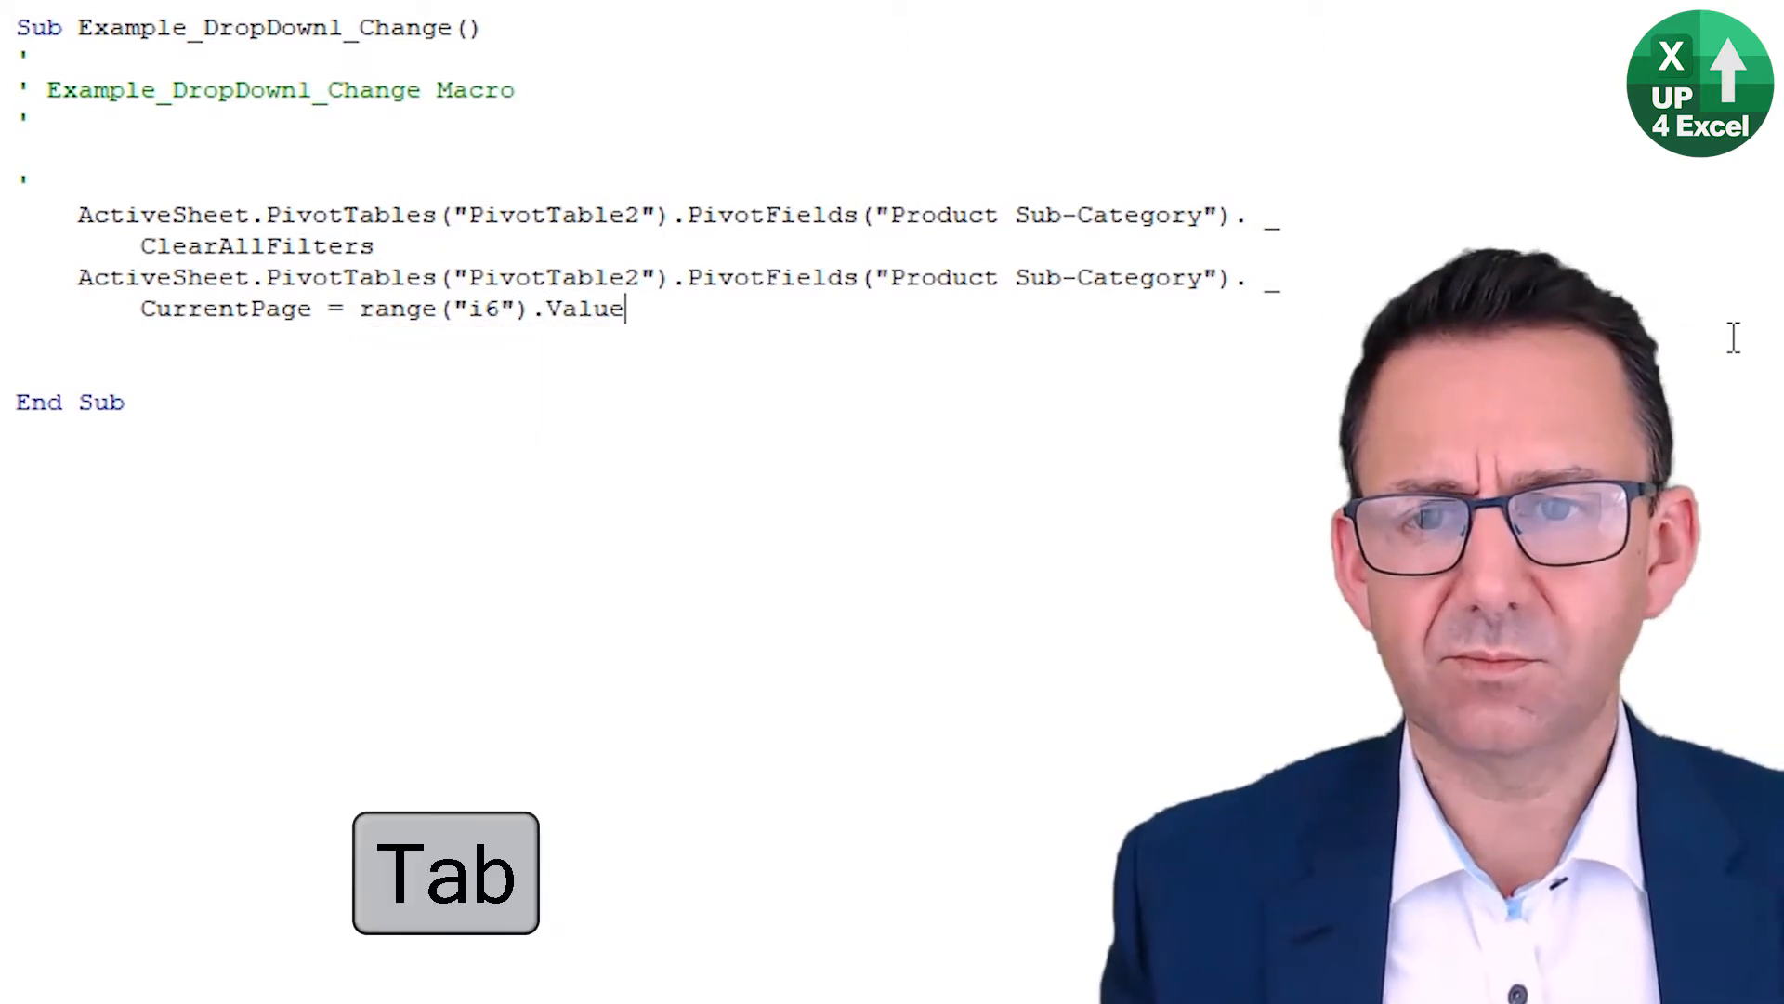
pyautogui.press('Down')
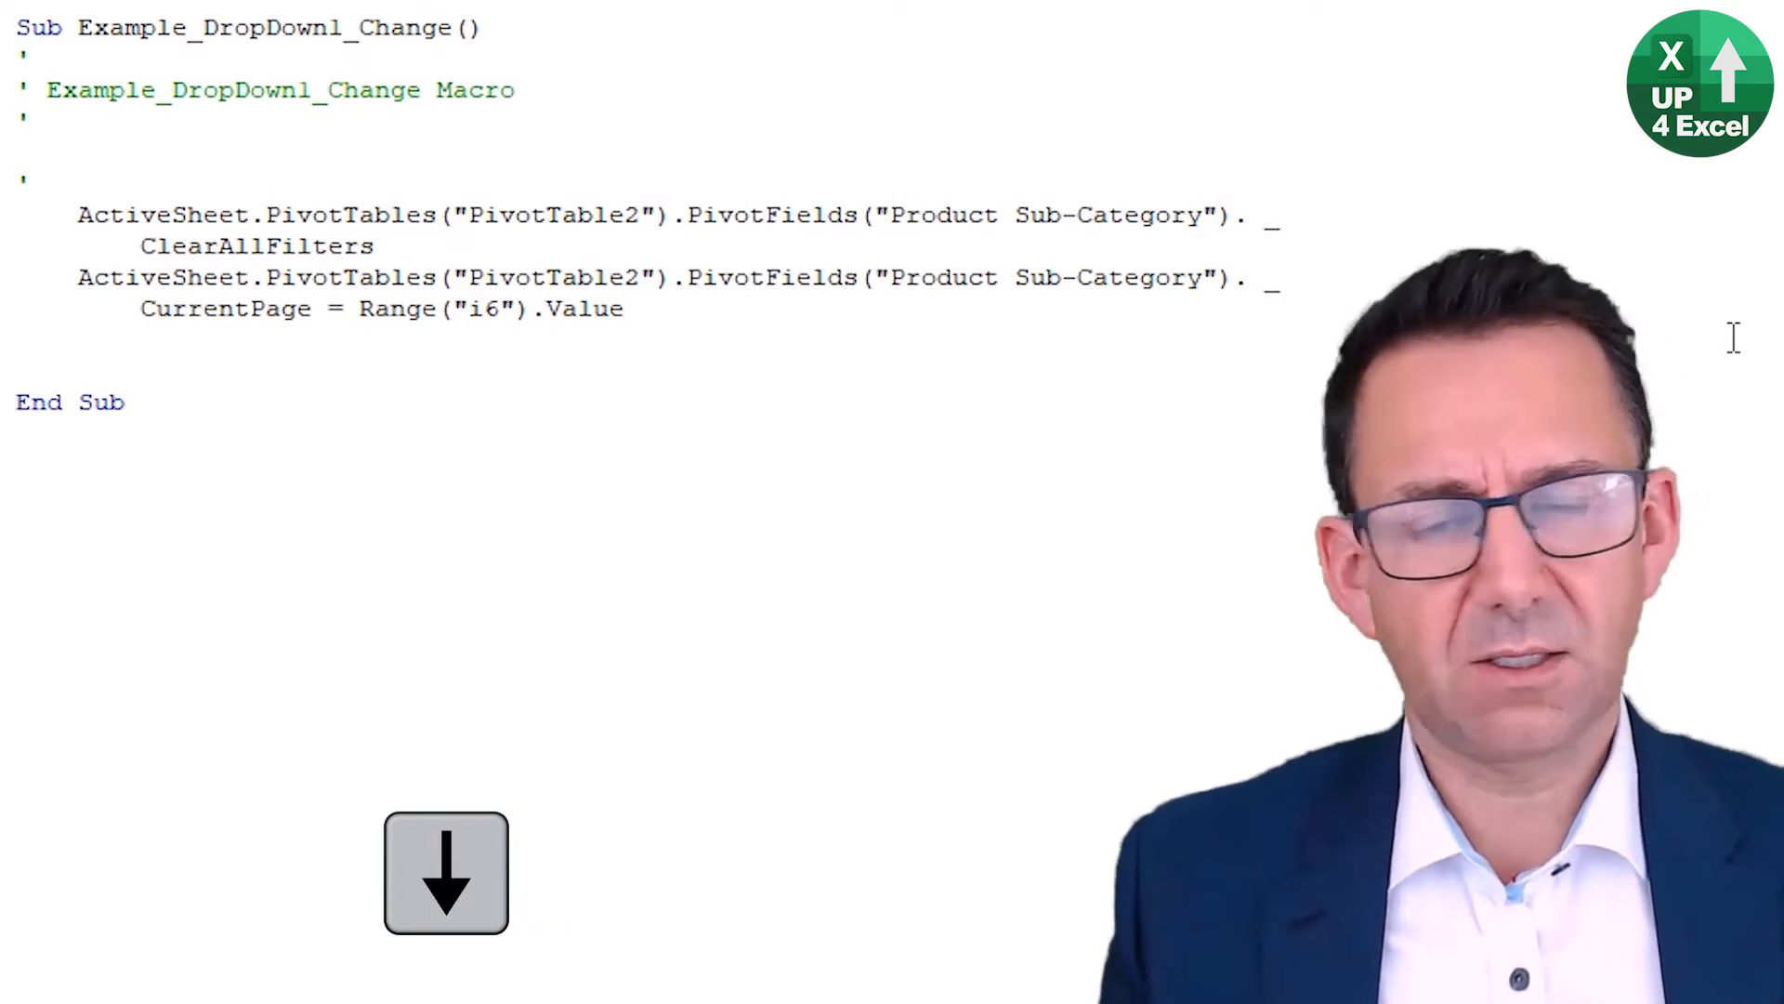
# Step: In Excel, collapse the List 1 column group and name the Item Text cell I6 nProdSubCat
pyautogui.hotkey('alt', 'Tab')
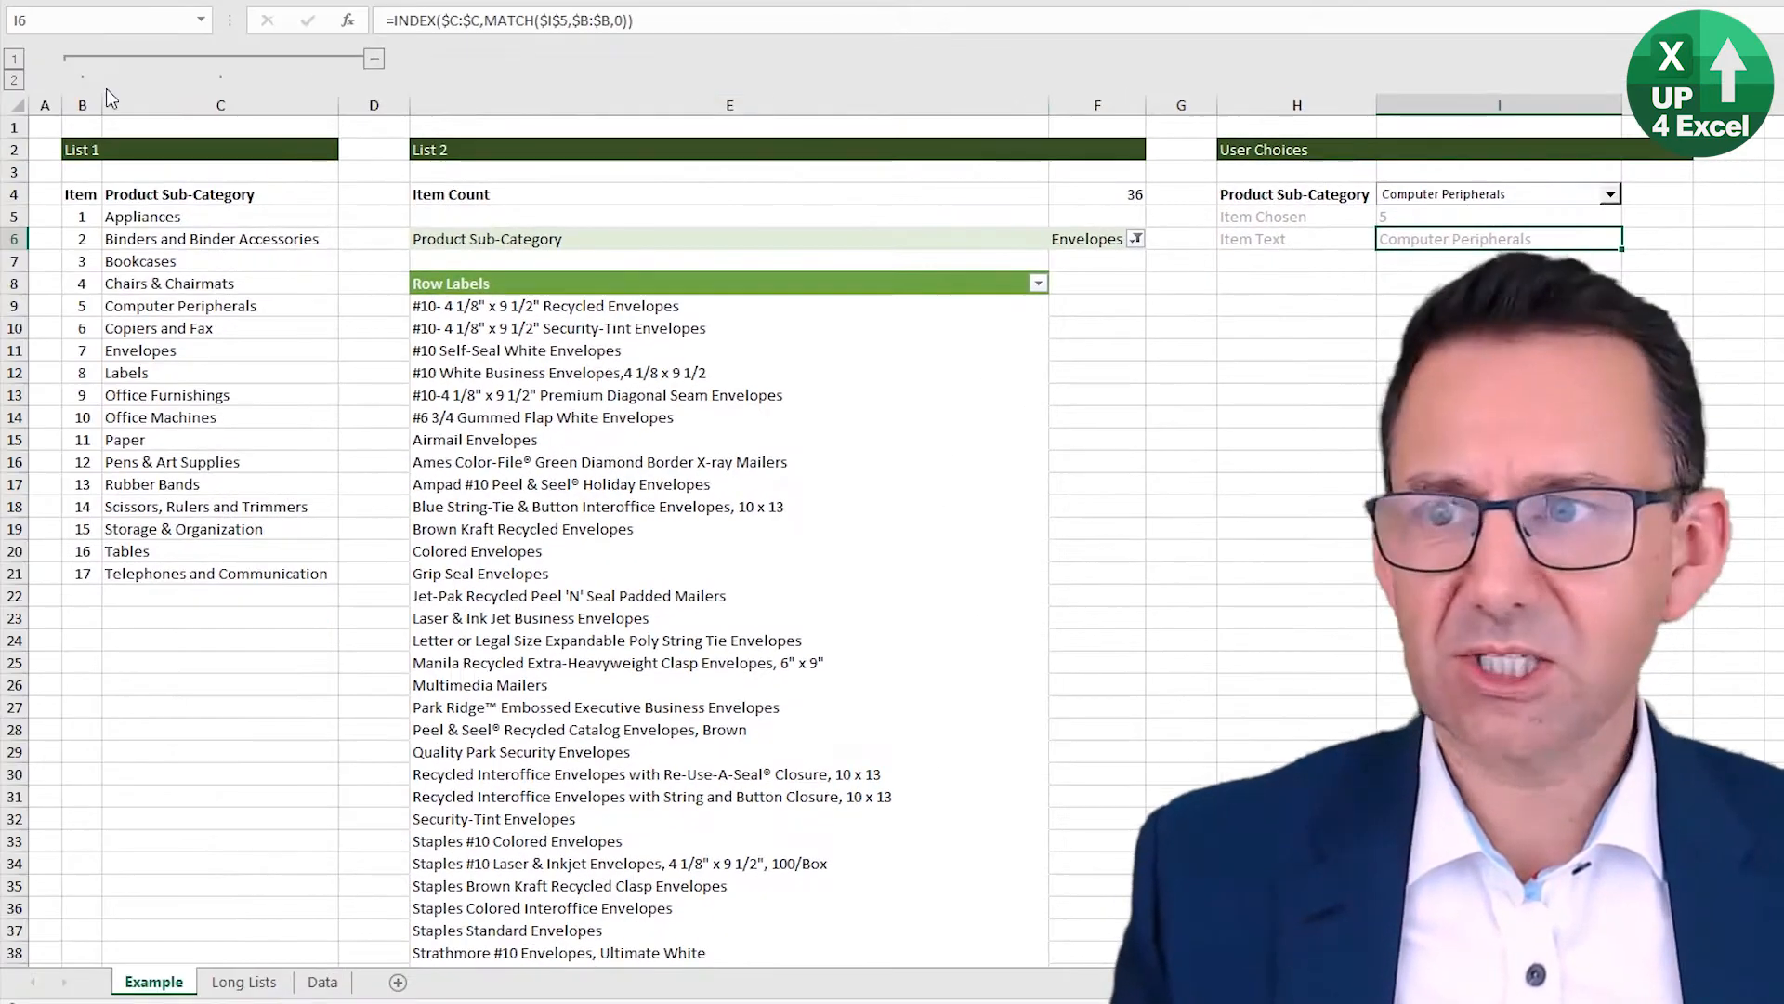
pyautogui.click(81, 21)
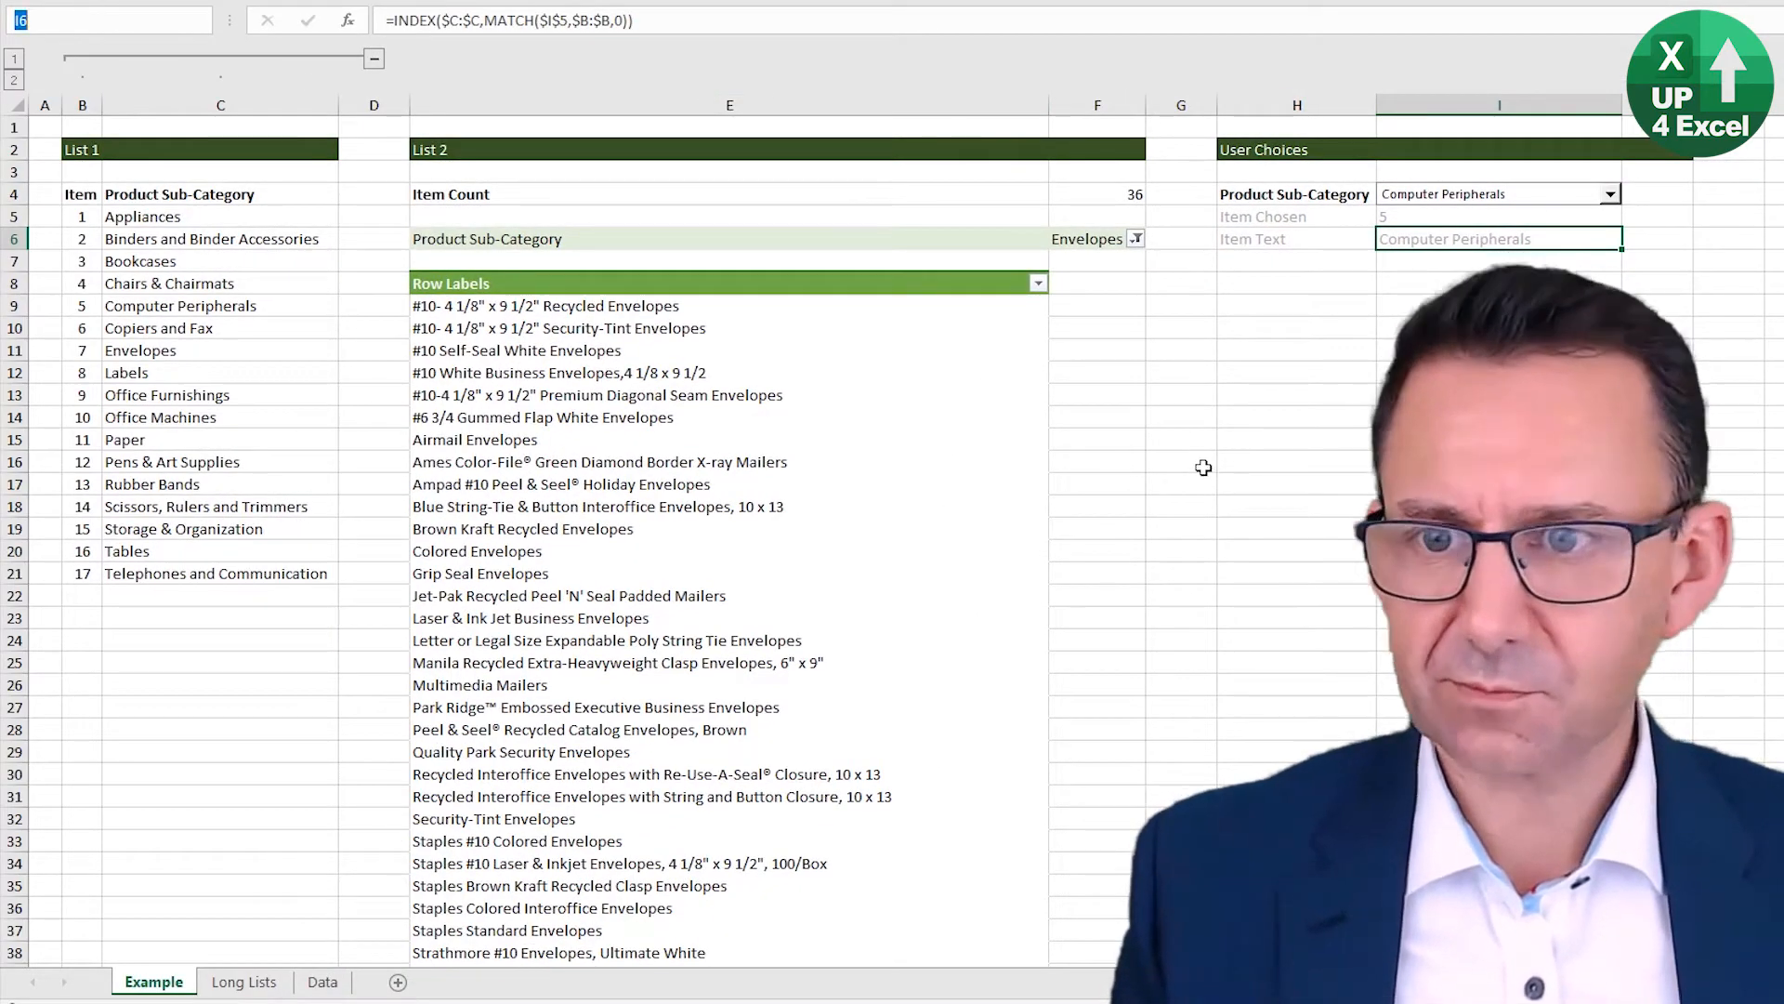
pyautogui.click(373, 58)
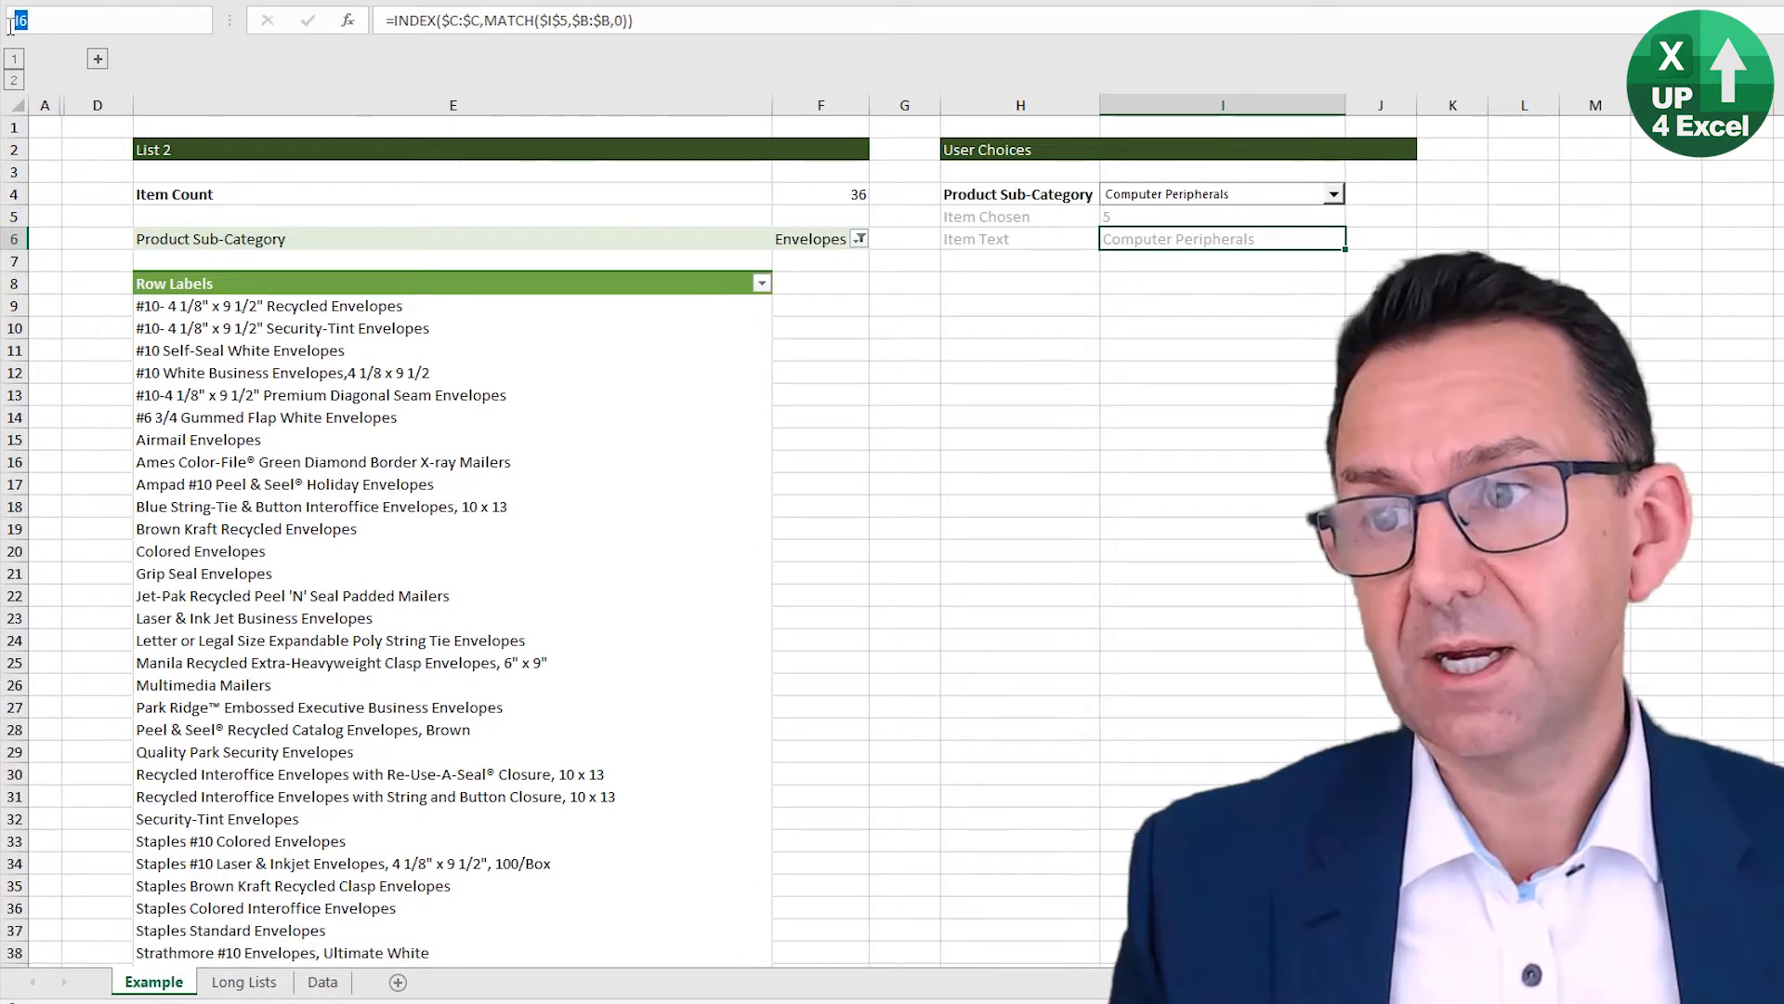
pyautogui.write('n')
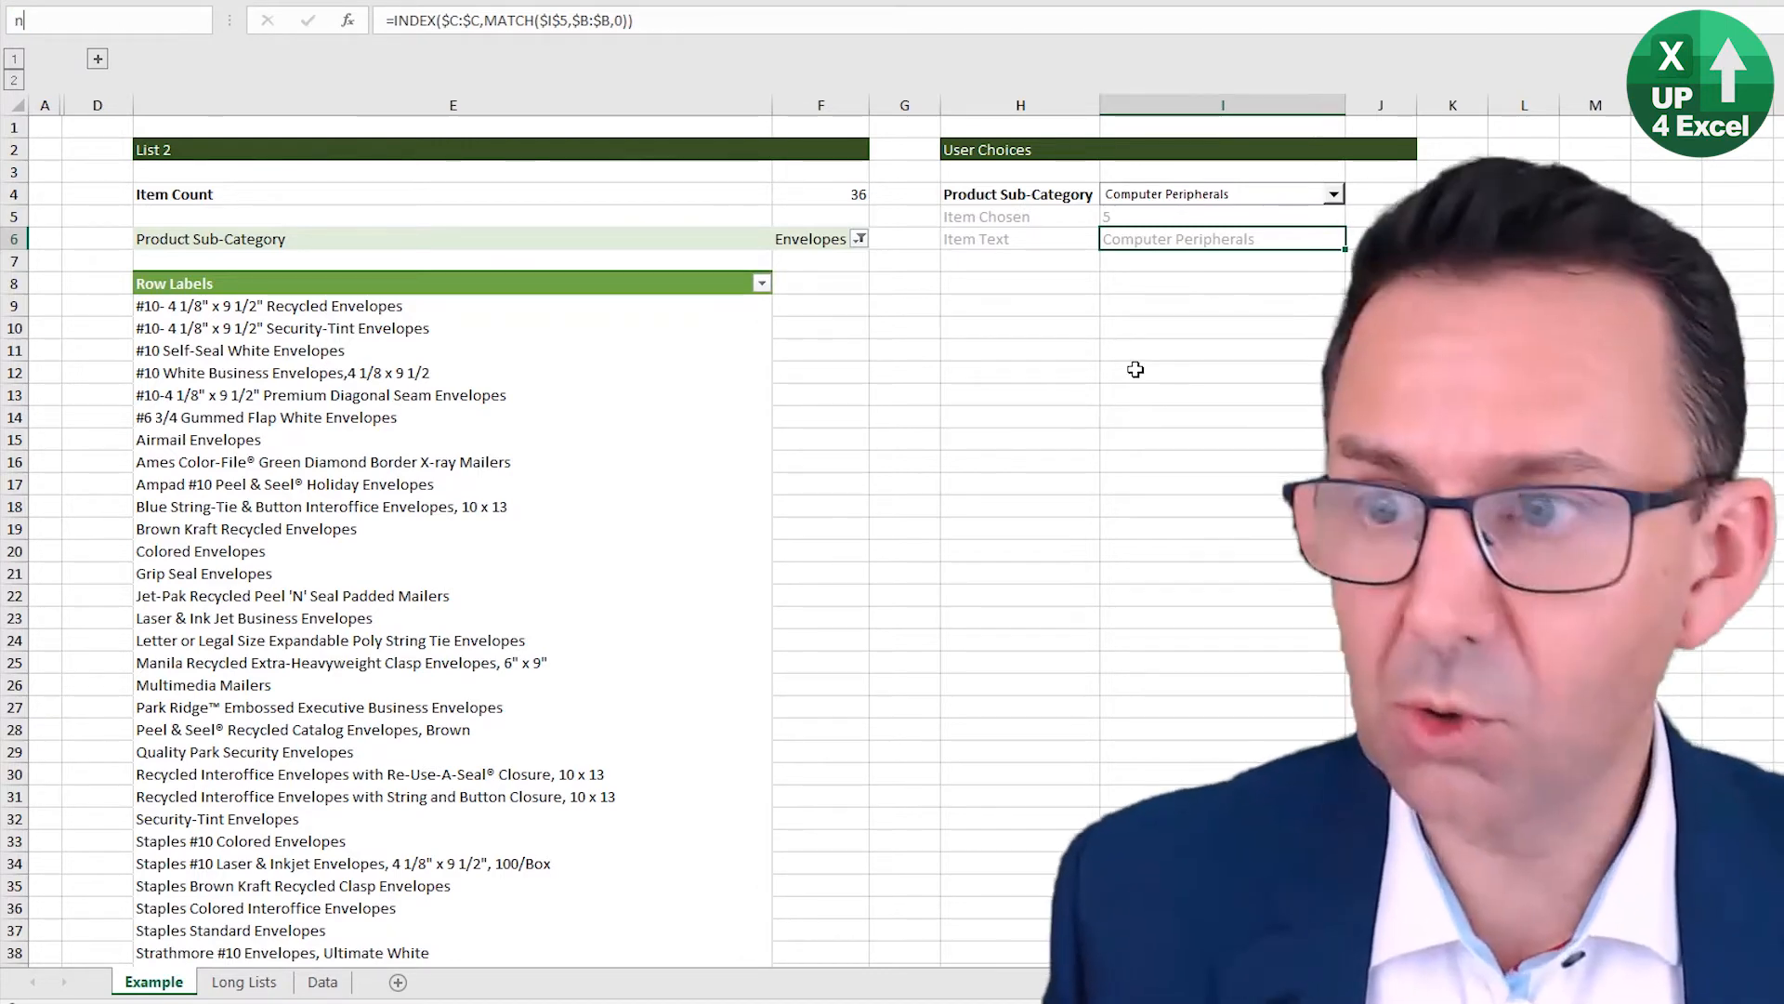
pyautogui.write('Pr')
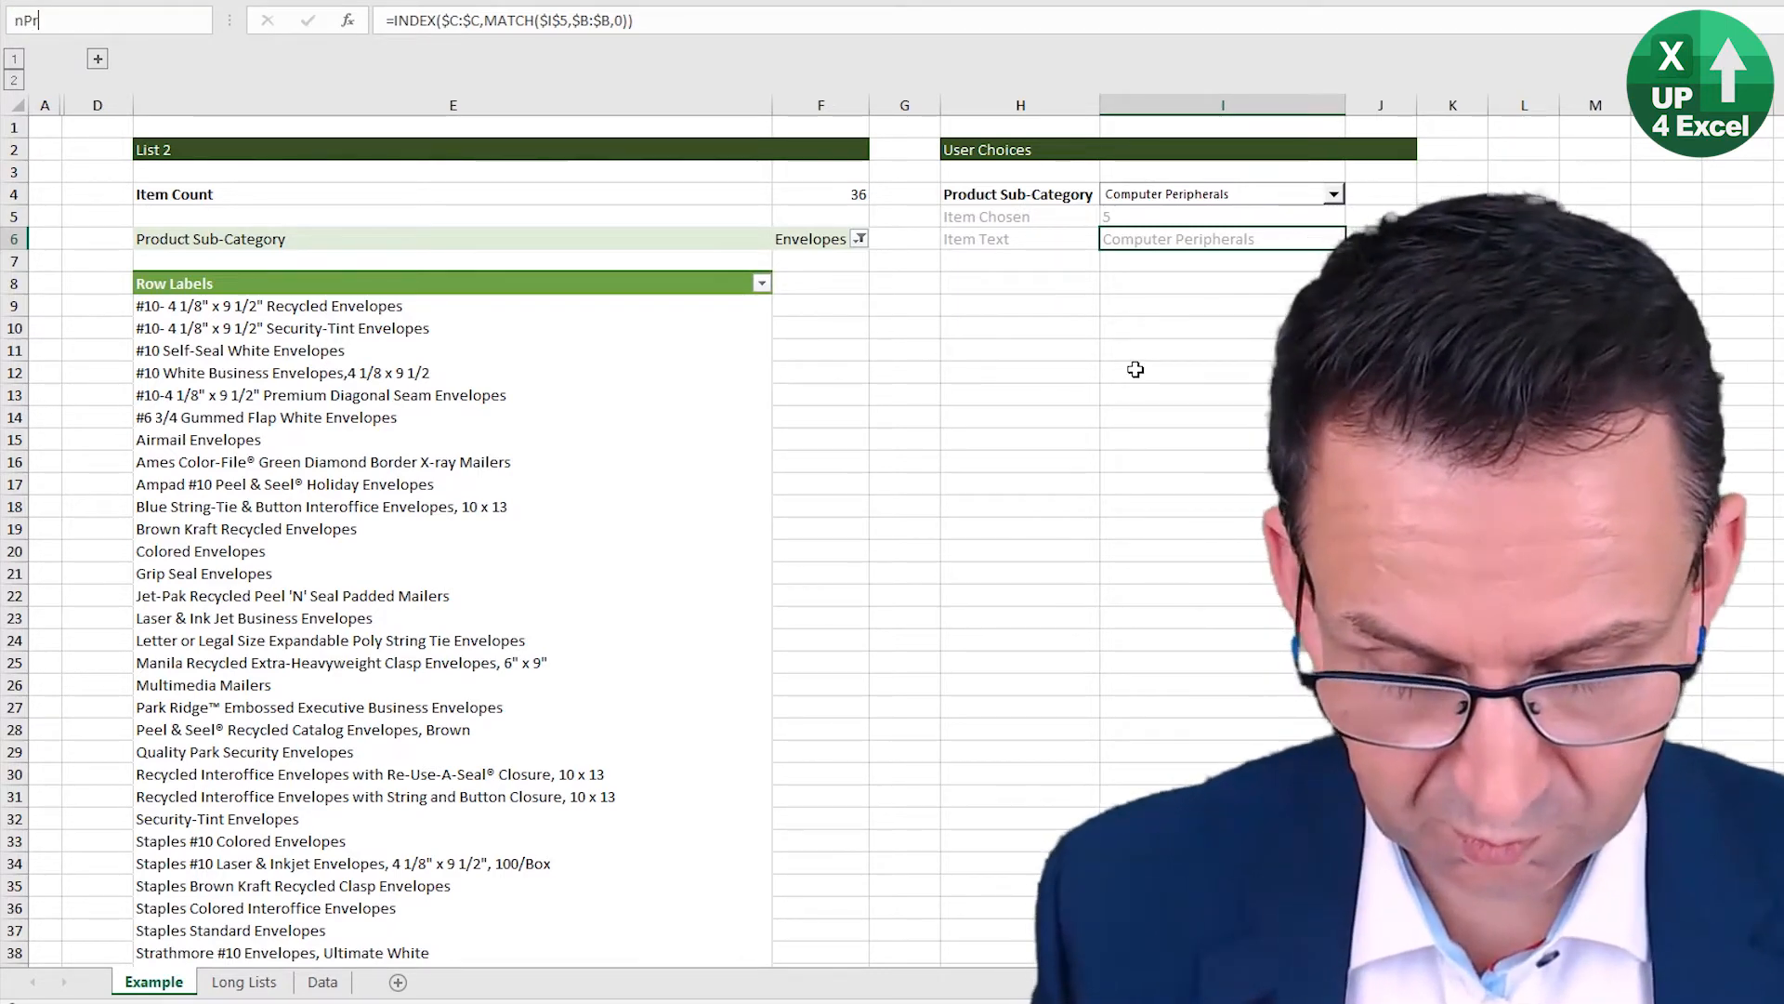
pyautogui.write('odu')
pyautogui.press('BackSpace')
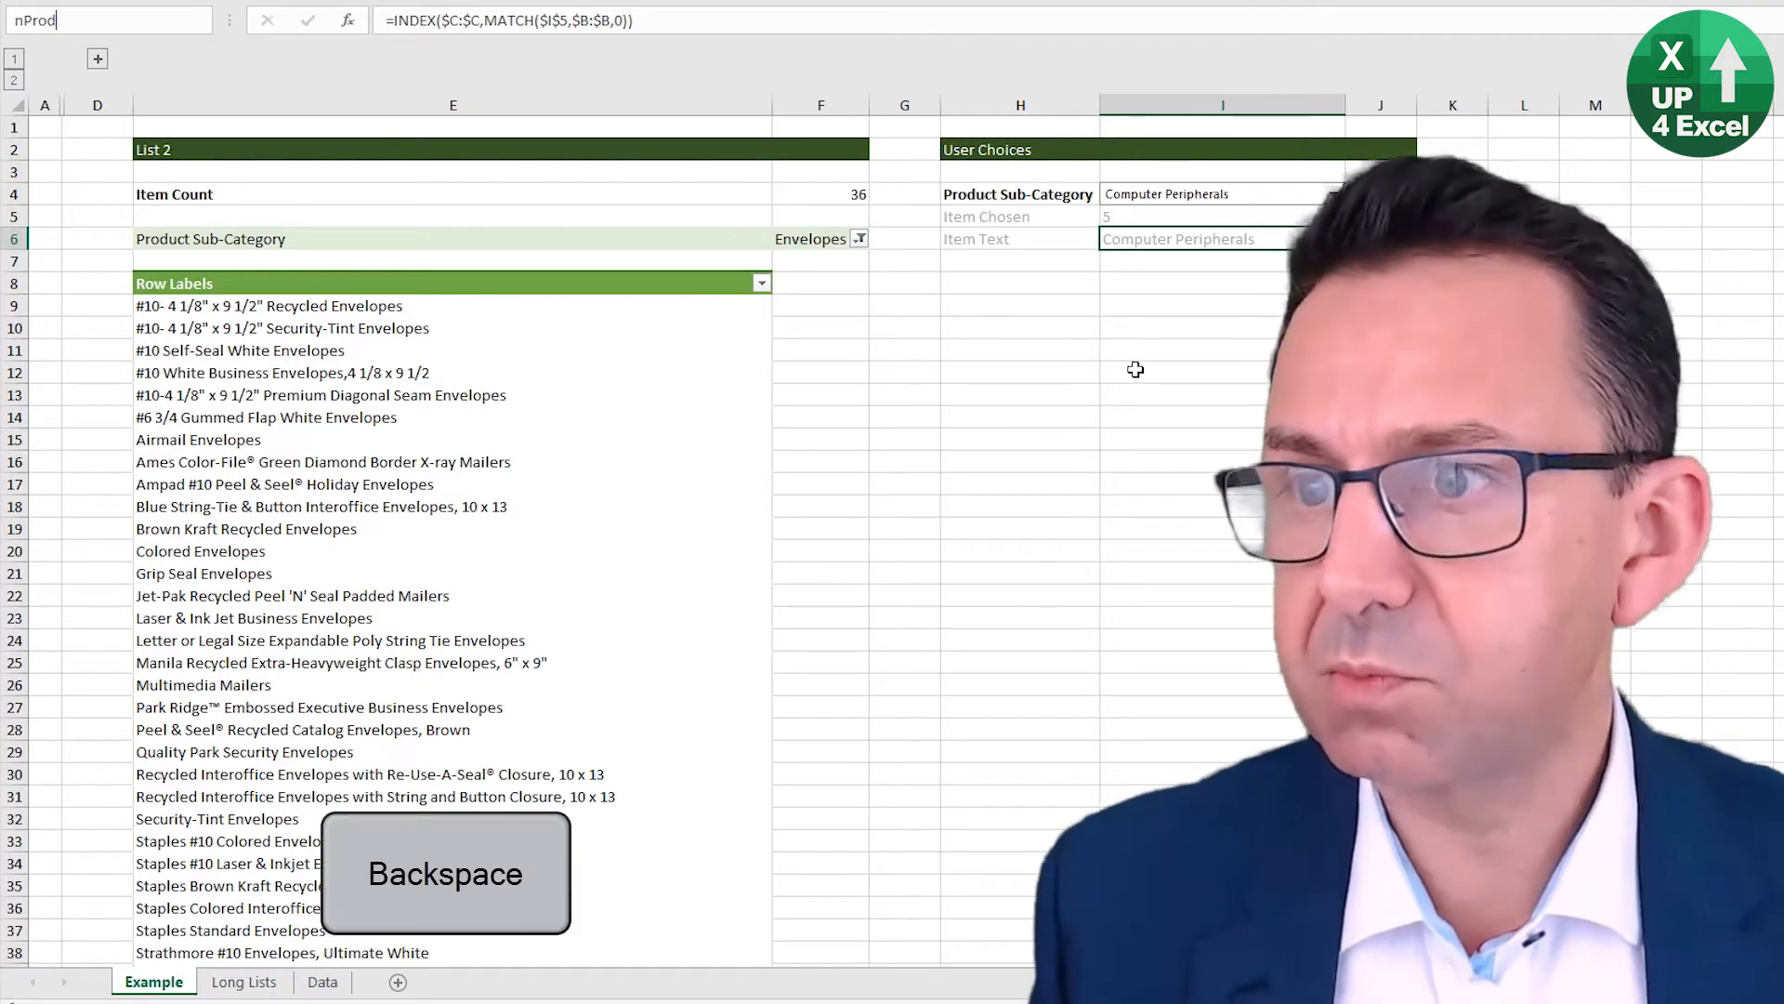
pyautogui.write('SubCat')
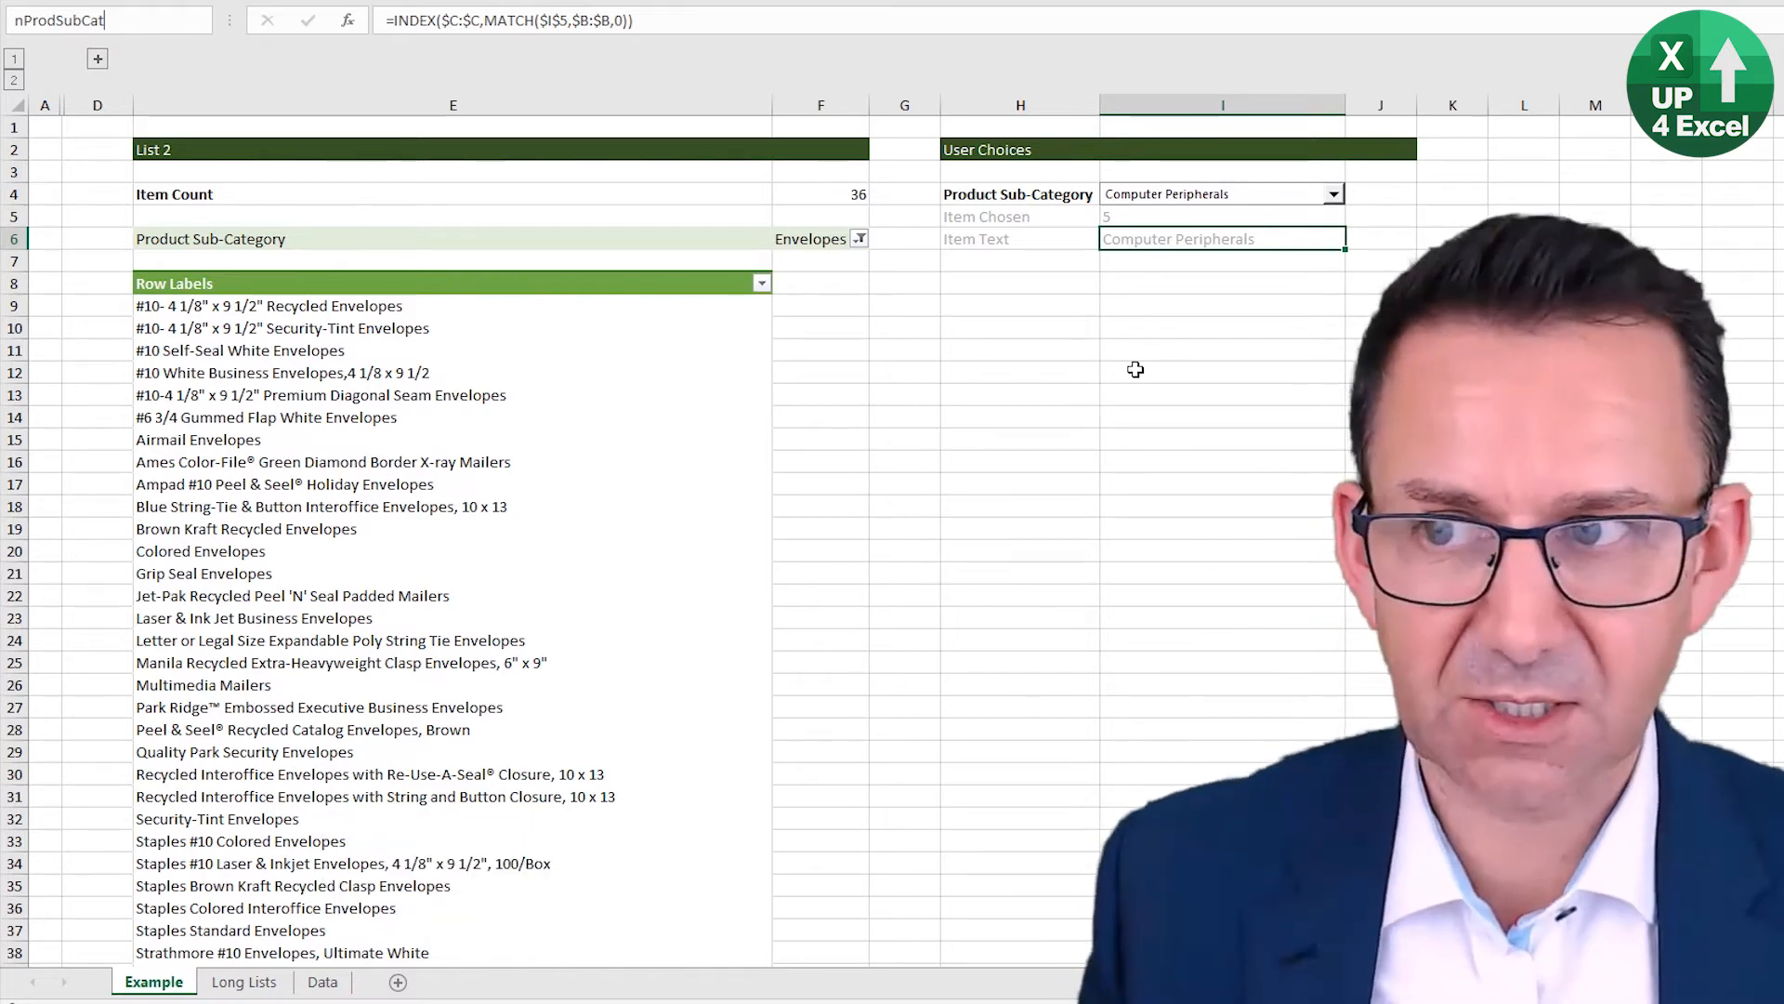
pyautogui.press('Return')
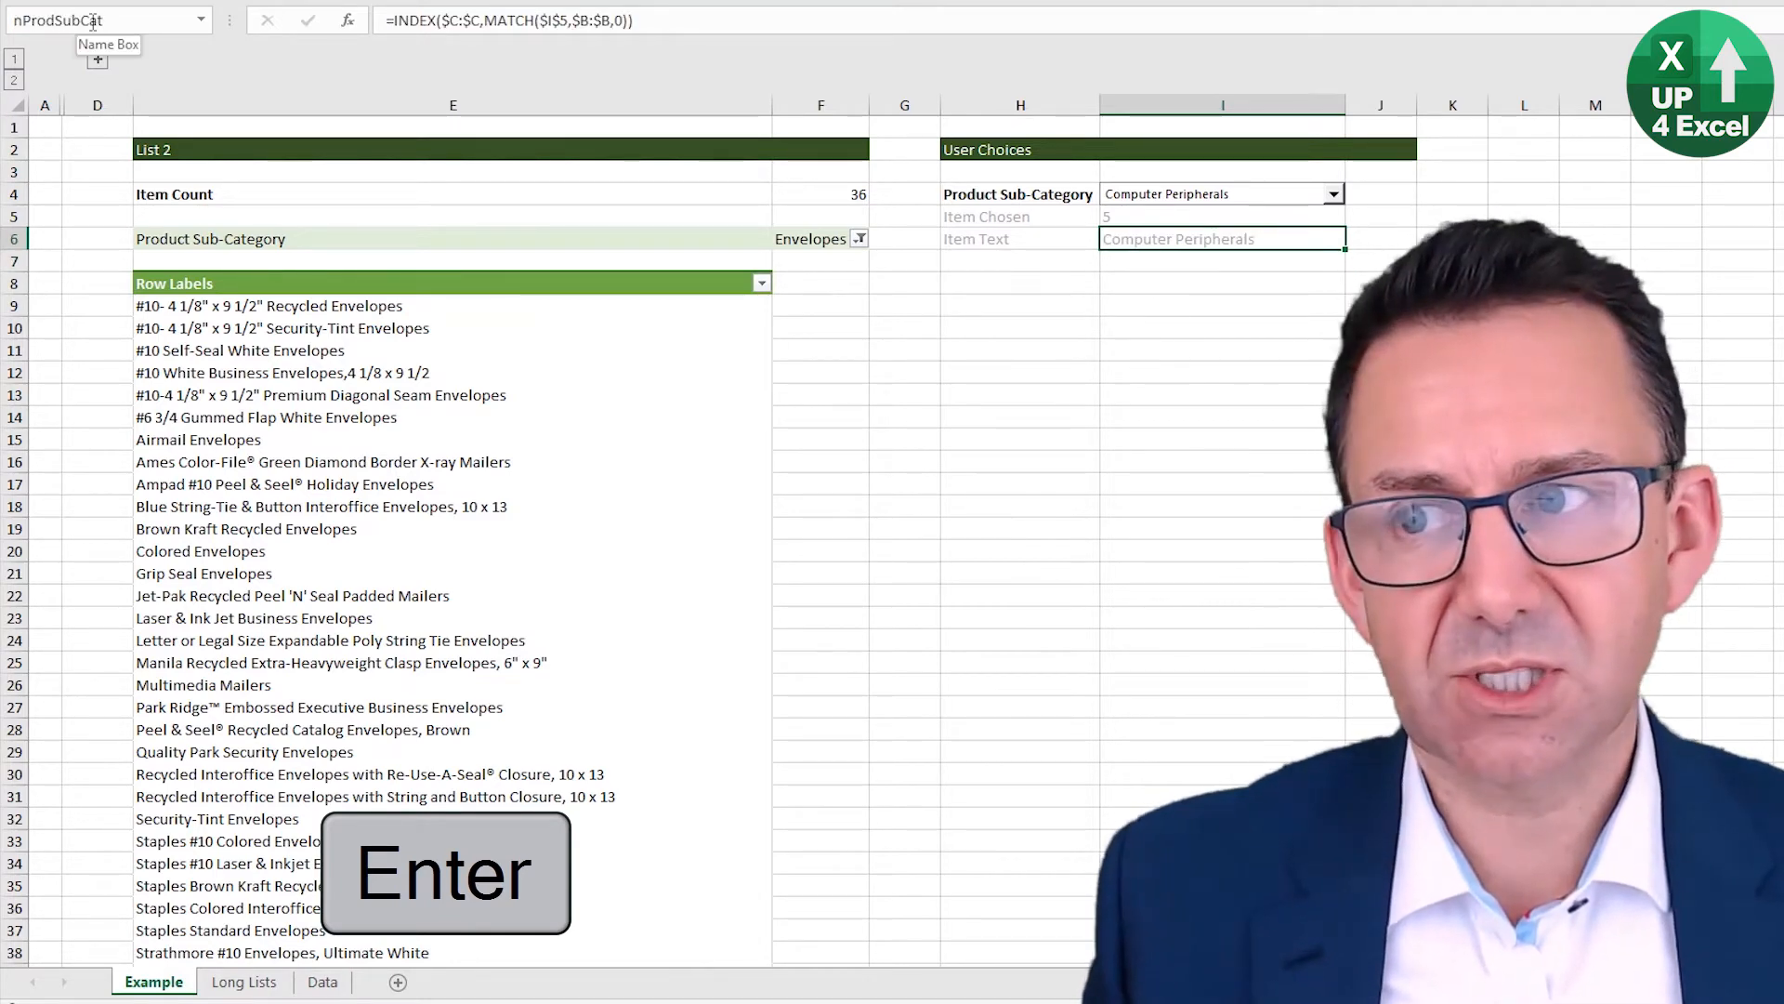
# Step: Copy the cell name nProdSubCat and use it to replace i6 in the macro's Range reference
pyautogui.moveTo(116, 20); pyautogui.dragTo(13, 20)
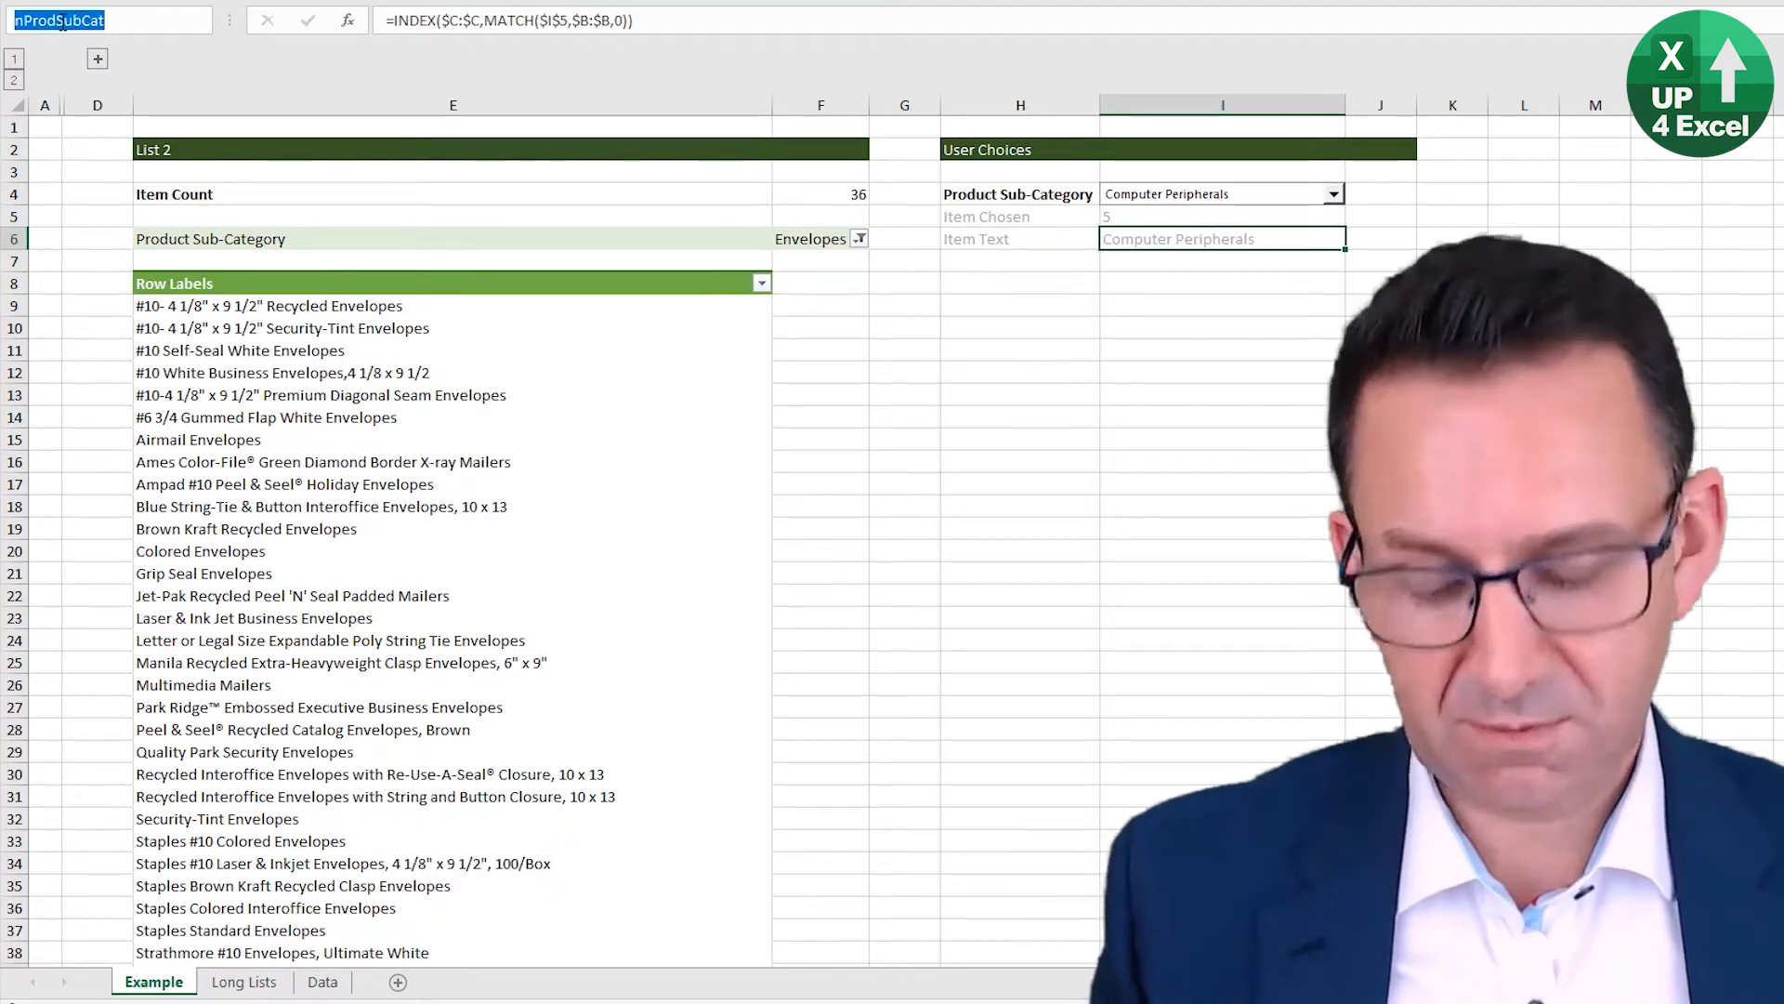
pyautogui.hotkey('ctrl', 'c')
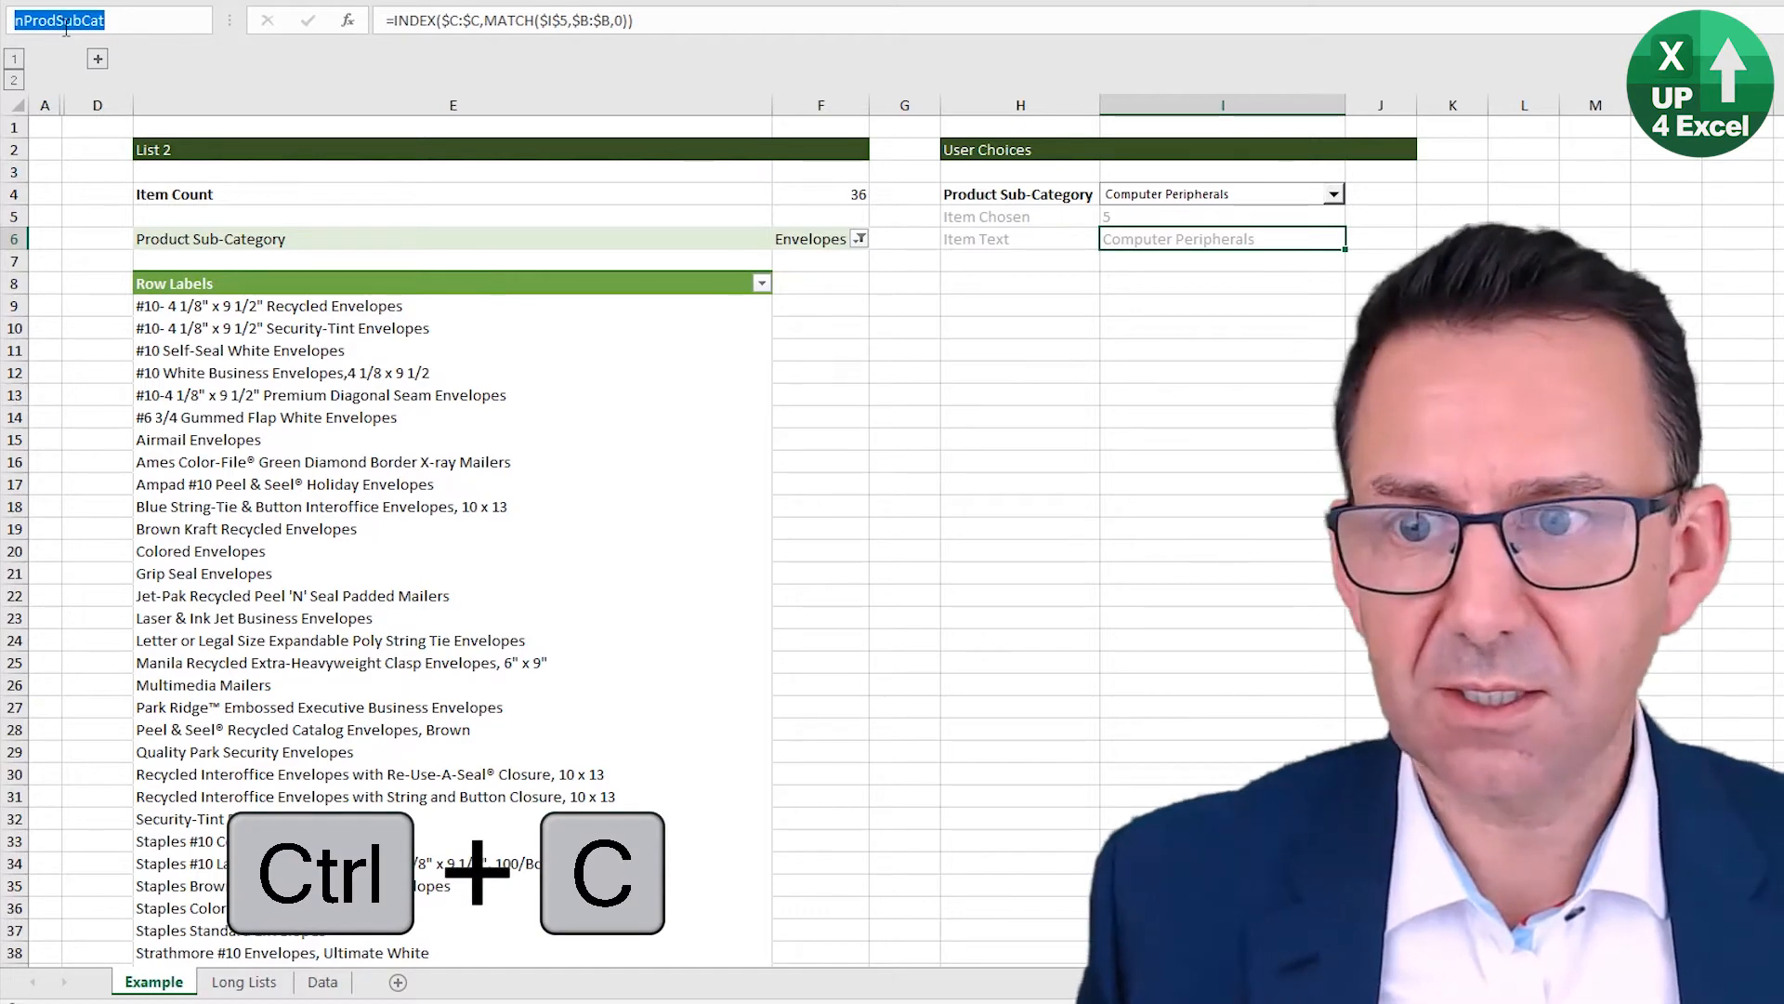
pyautogui.hotkey('alt', 'Tab')
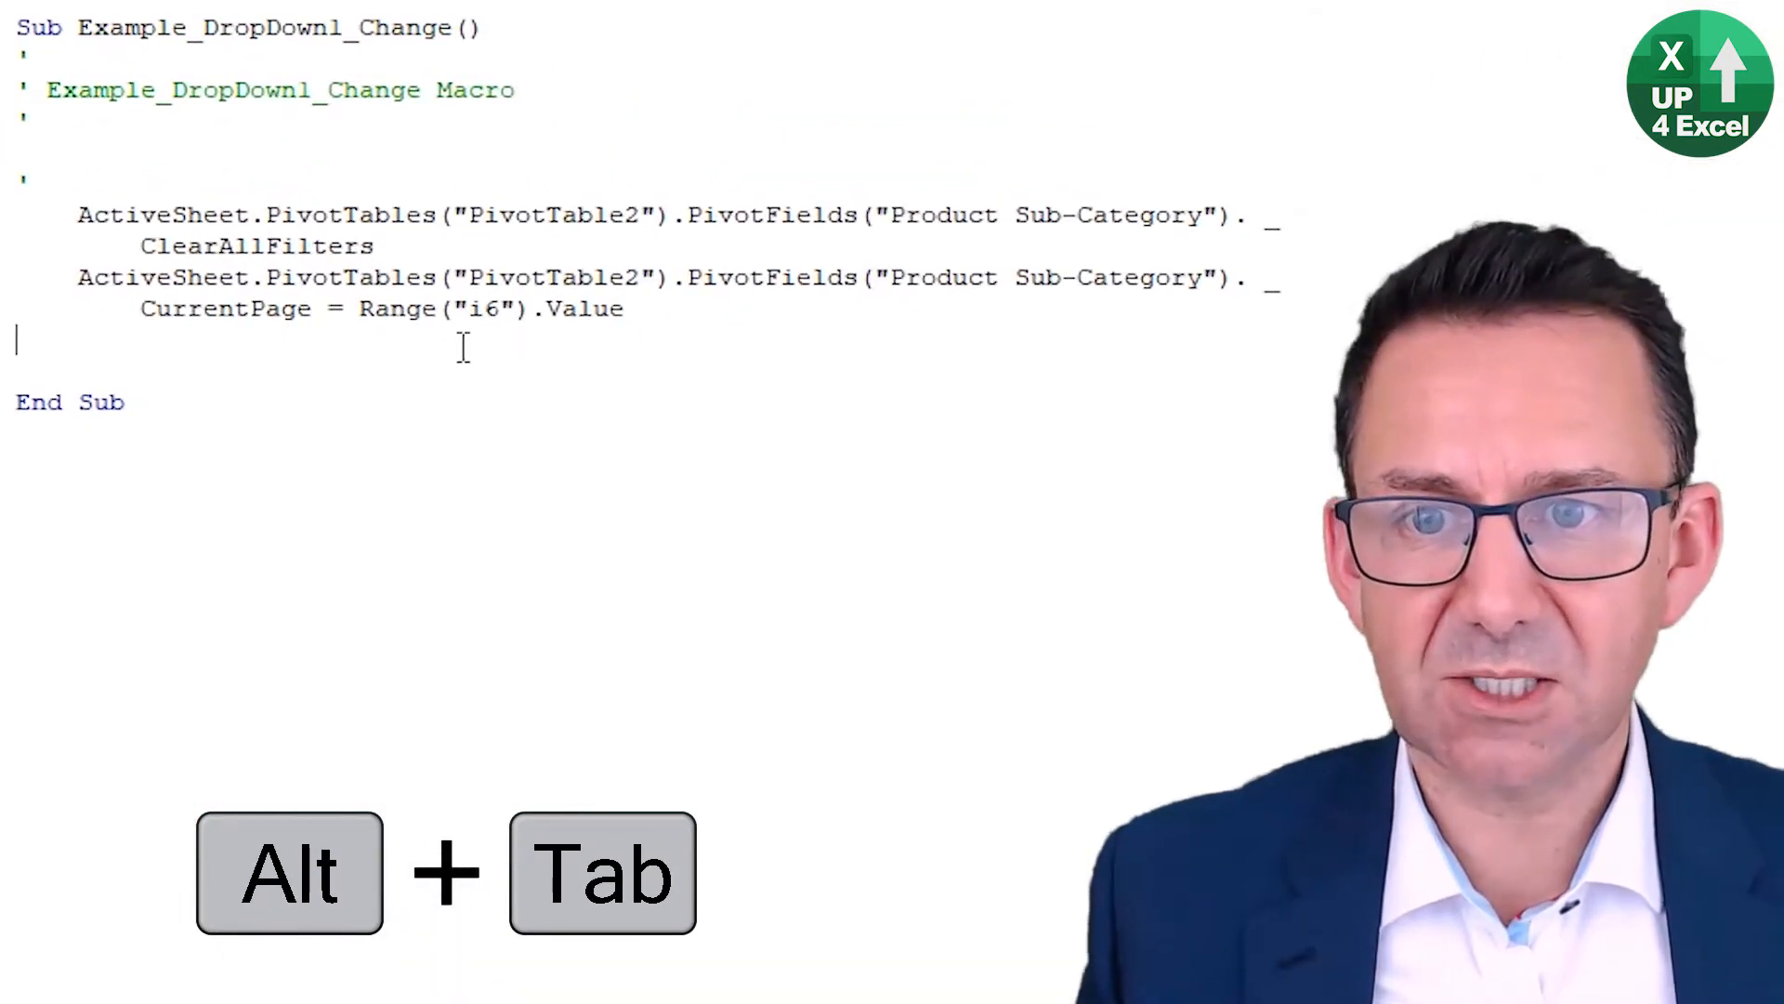
pyautogui.moveTo(500, 310); pyautogui.dragTo(467, 310)
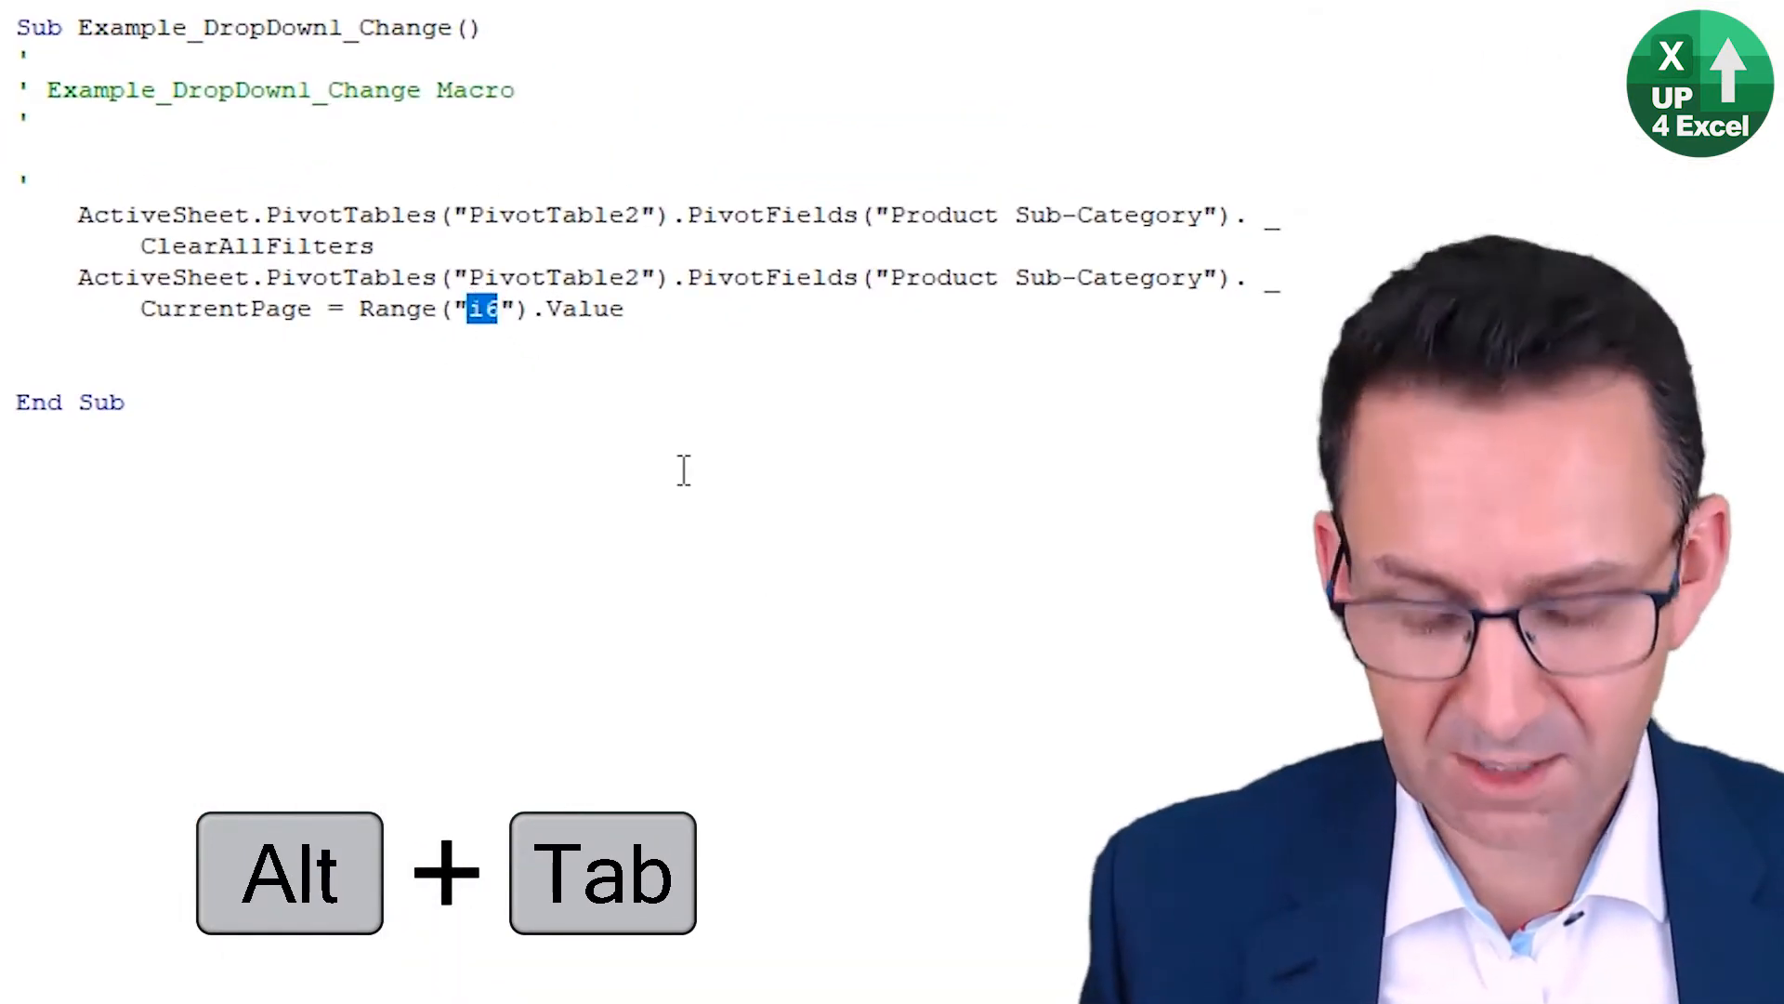
pyautogui.hotkey('ctrl', 'v')
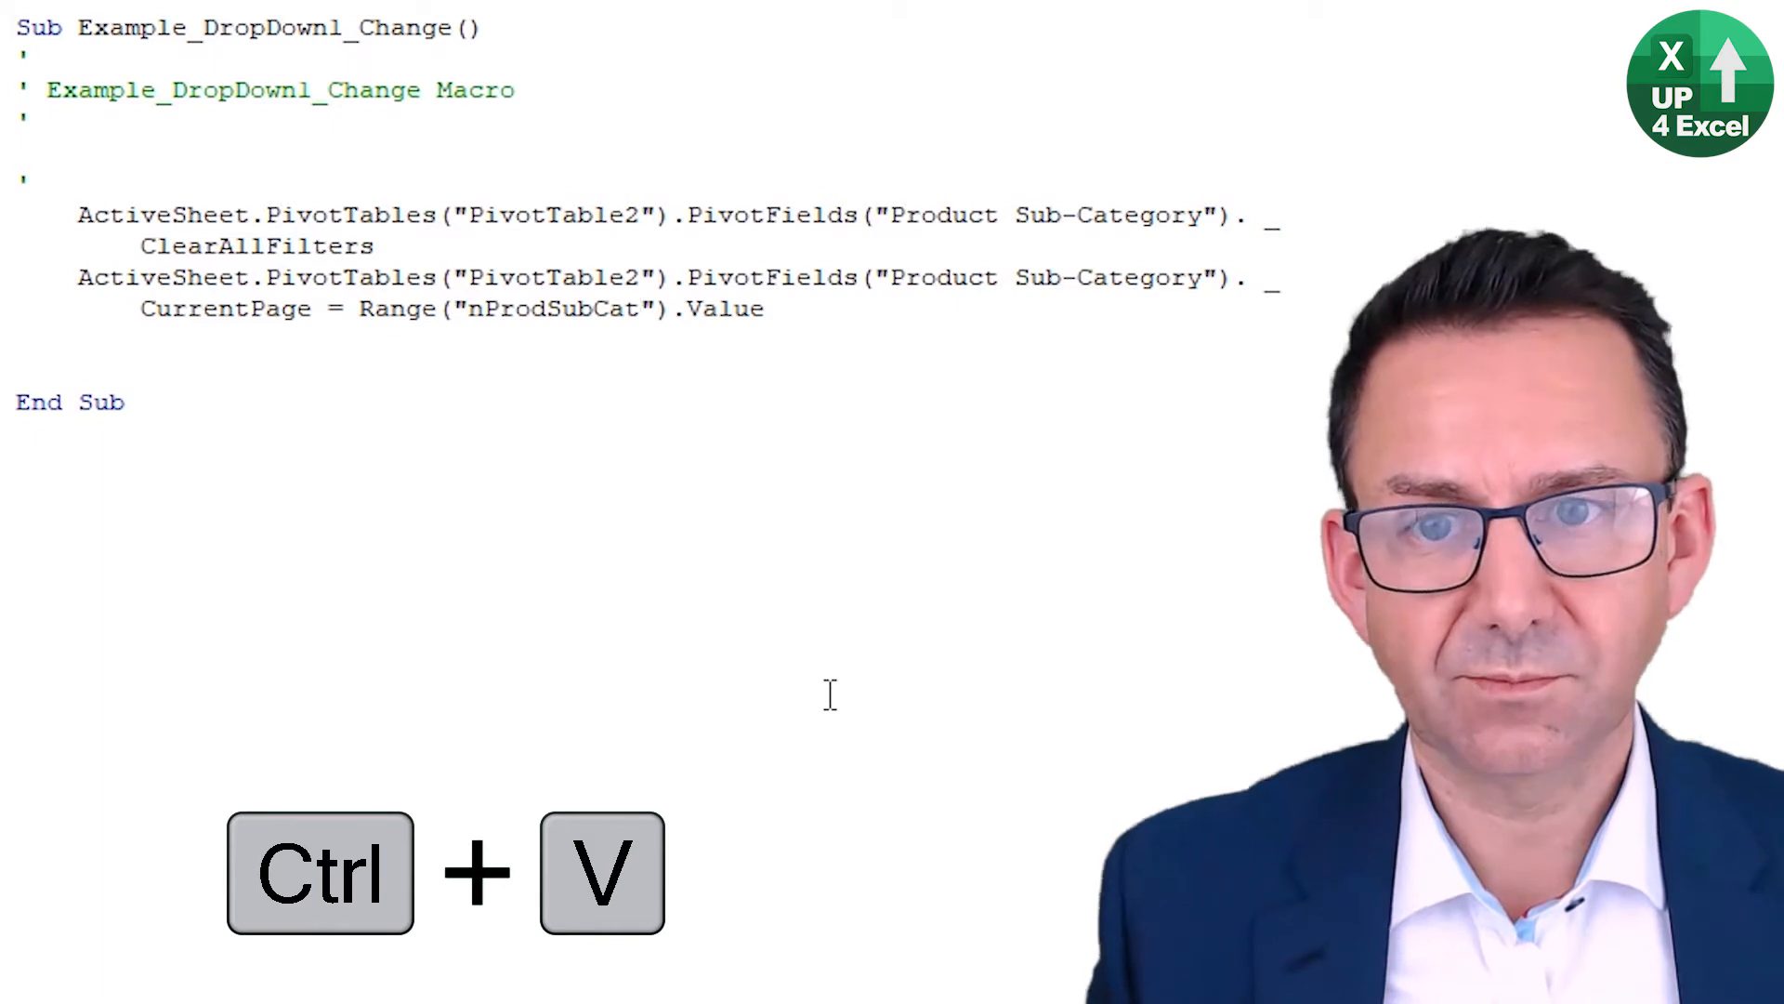
# Step: Back in Excel, move the named Item Text cell down one row to I7 and return it to I6
pyautogui.hotkey('alt', 'Tab')
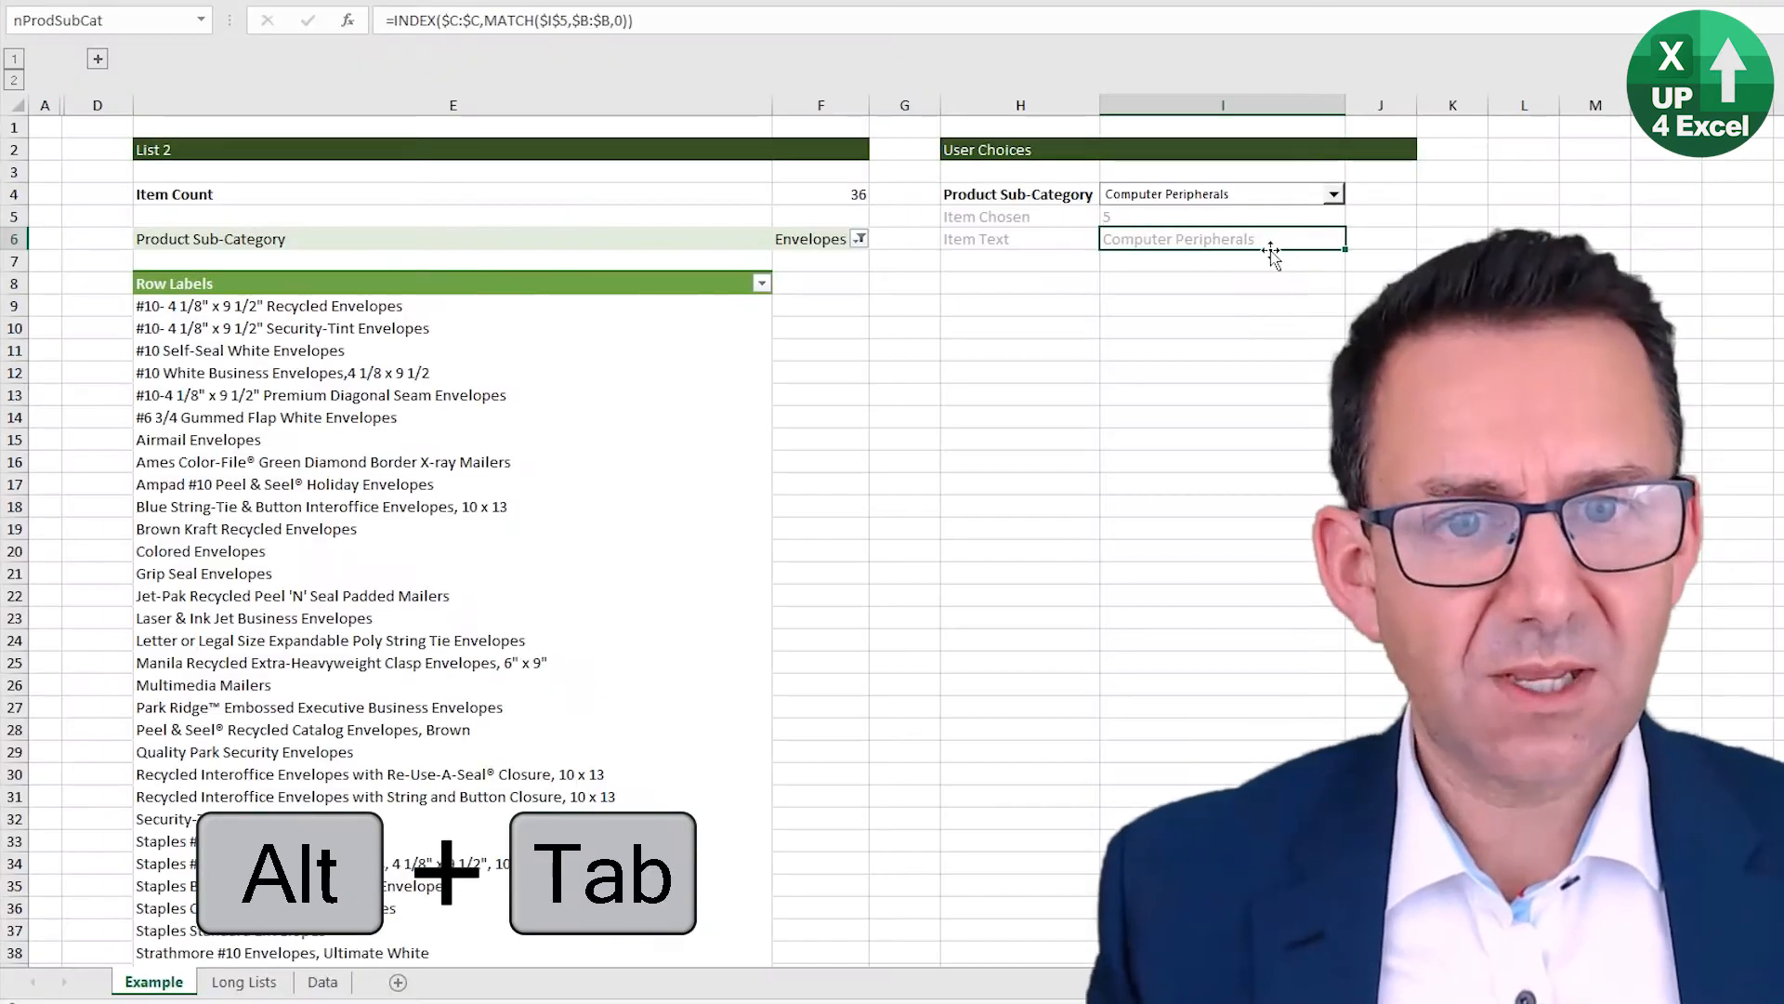
pyautogui.moveTo(1271, 253); pyautogui.dragTo(1273, 276)
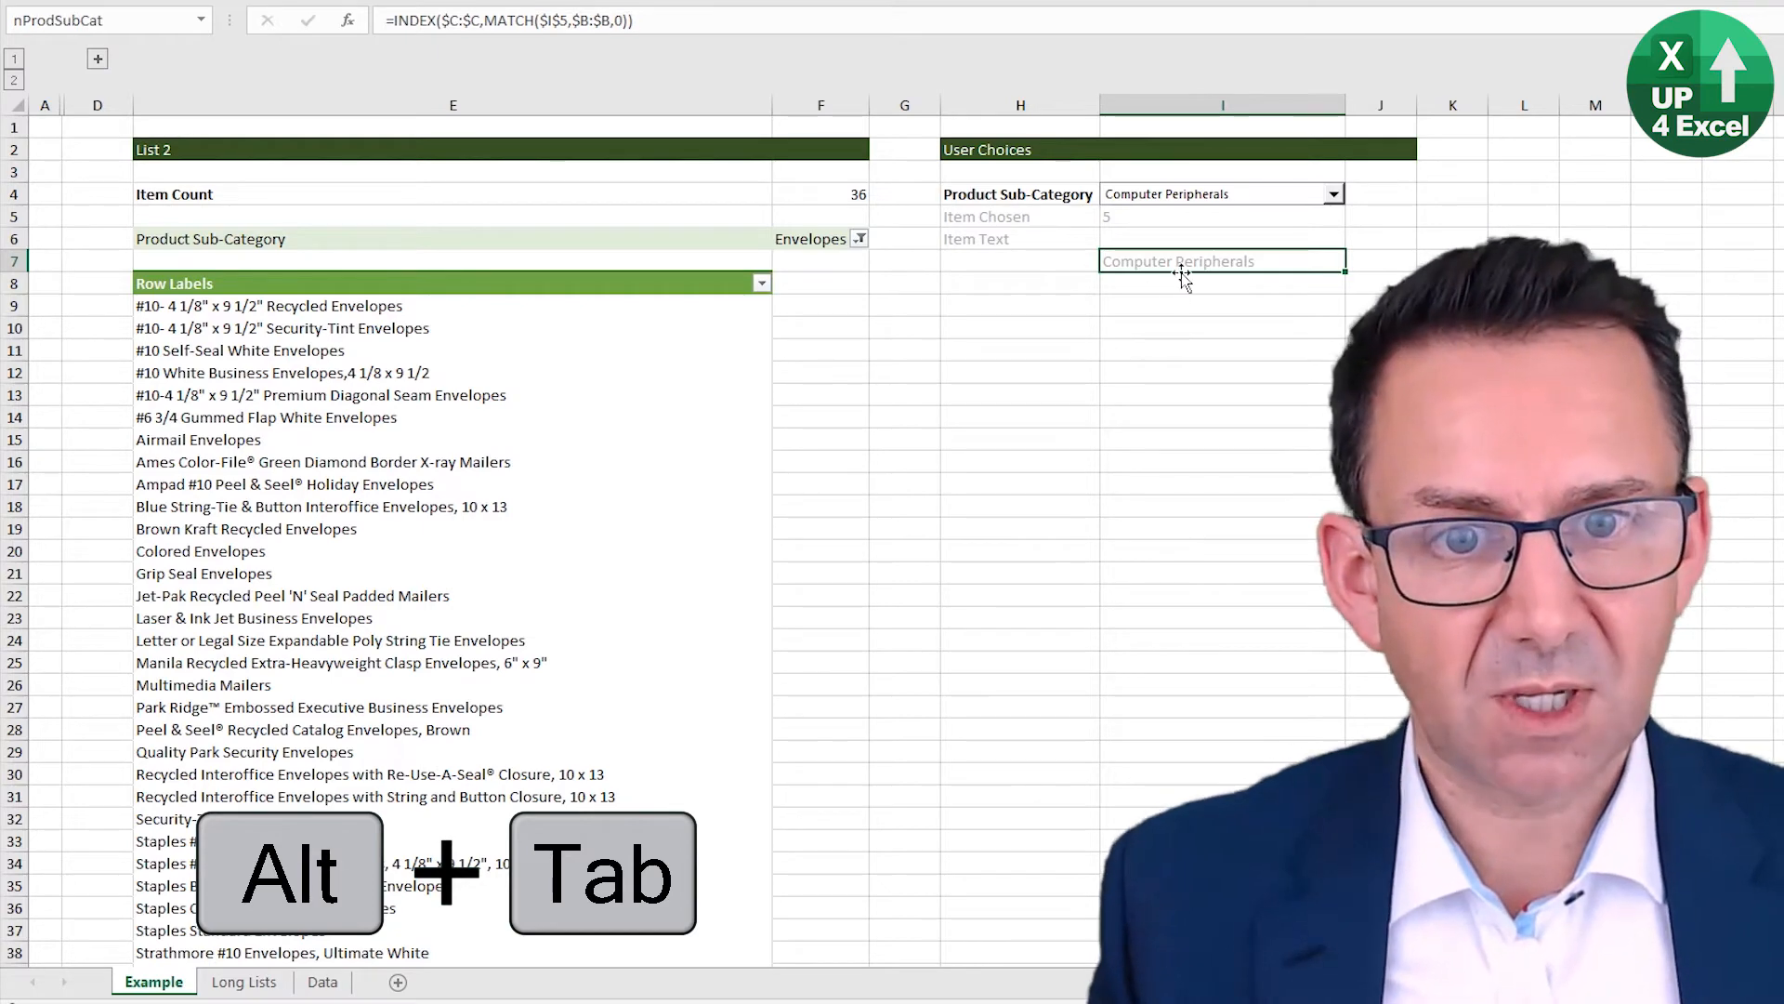
pyautogui.moveTo(1182, 272); pyautogui.dragTo(1180, 242)
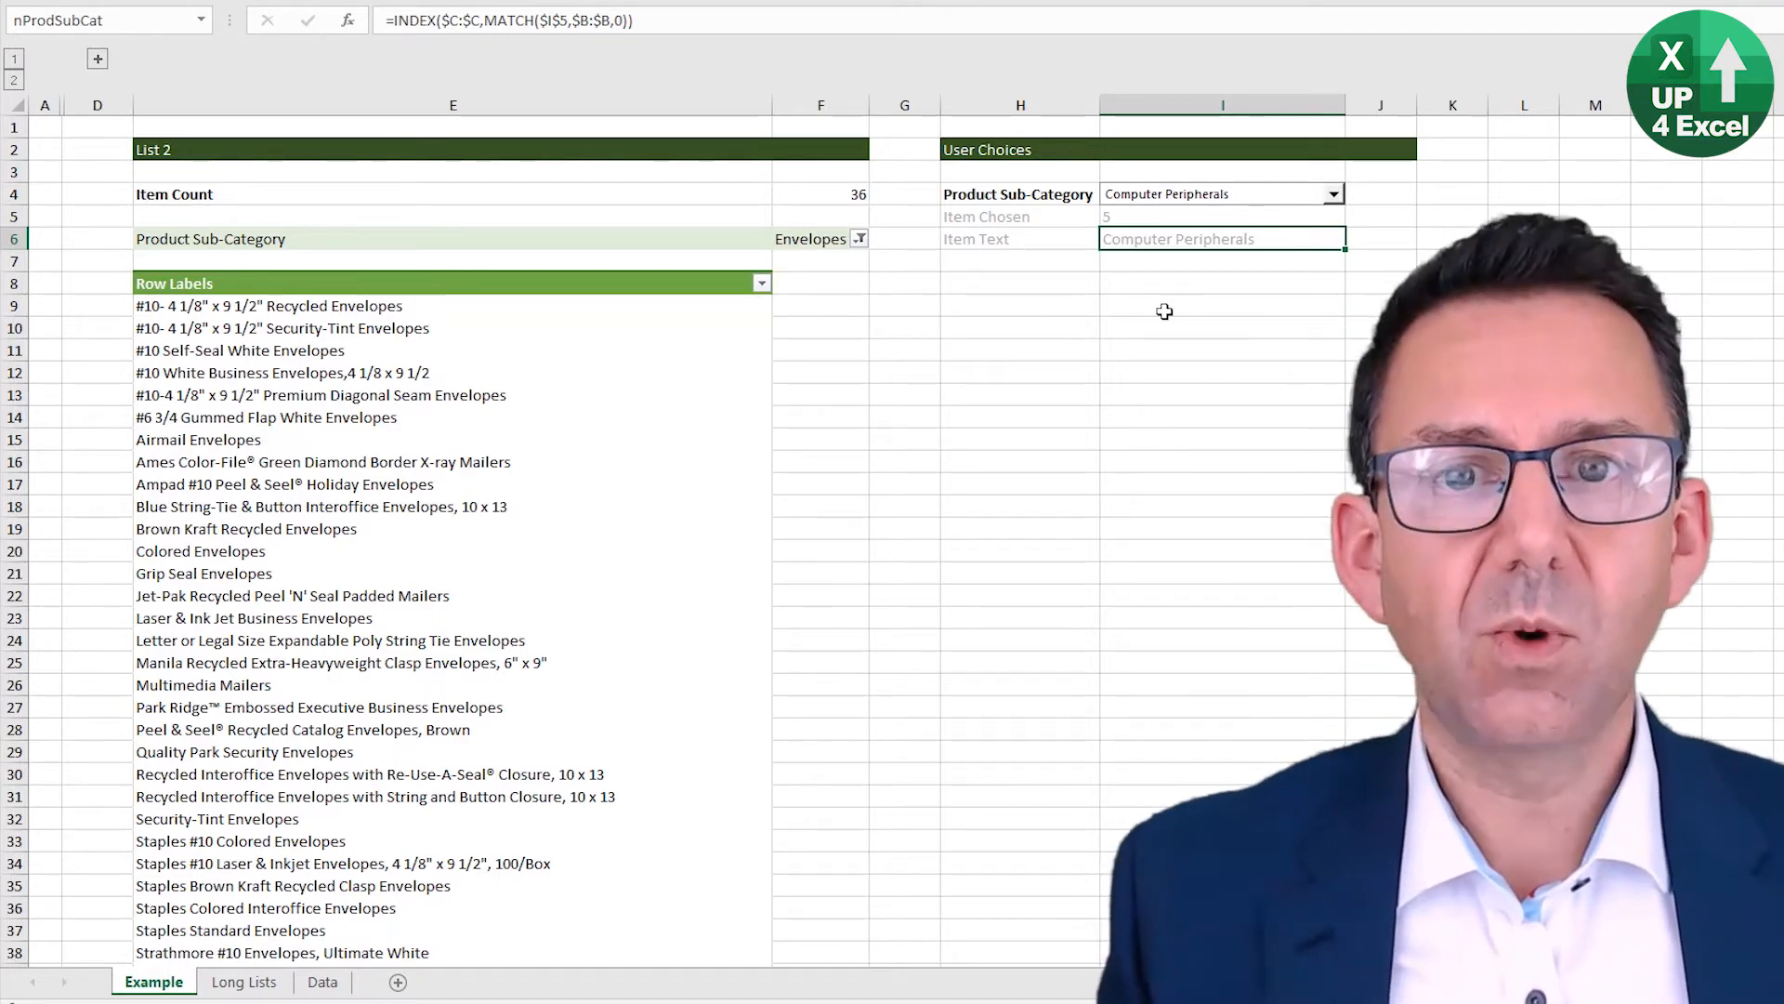
# Step: Test the combo box macro by choosing Office Furnishings, followed by Scissors, Rulers and Trimmers, as the Product Sub-Category
pyautogui.click(1341, 199)
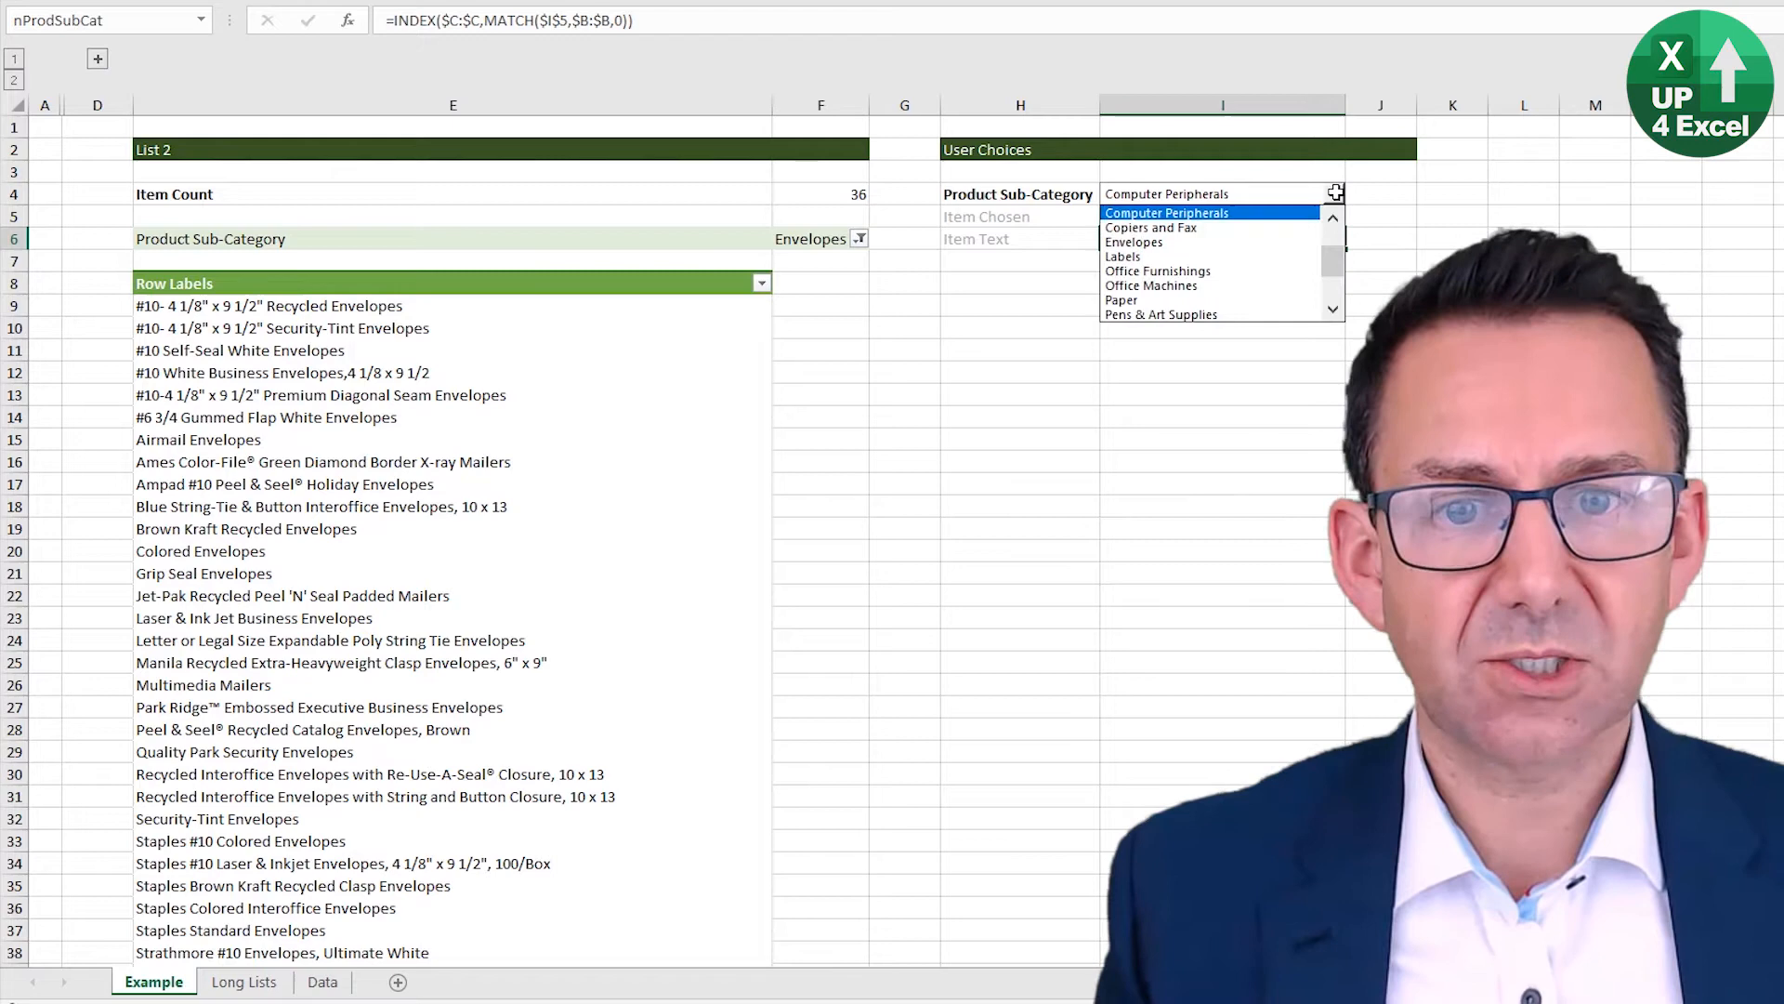
pyautogui.click(1204, 272)
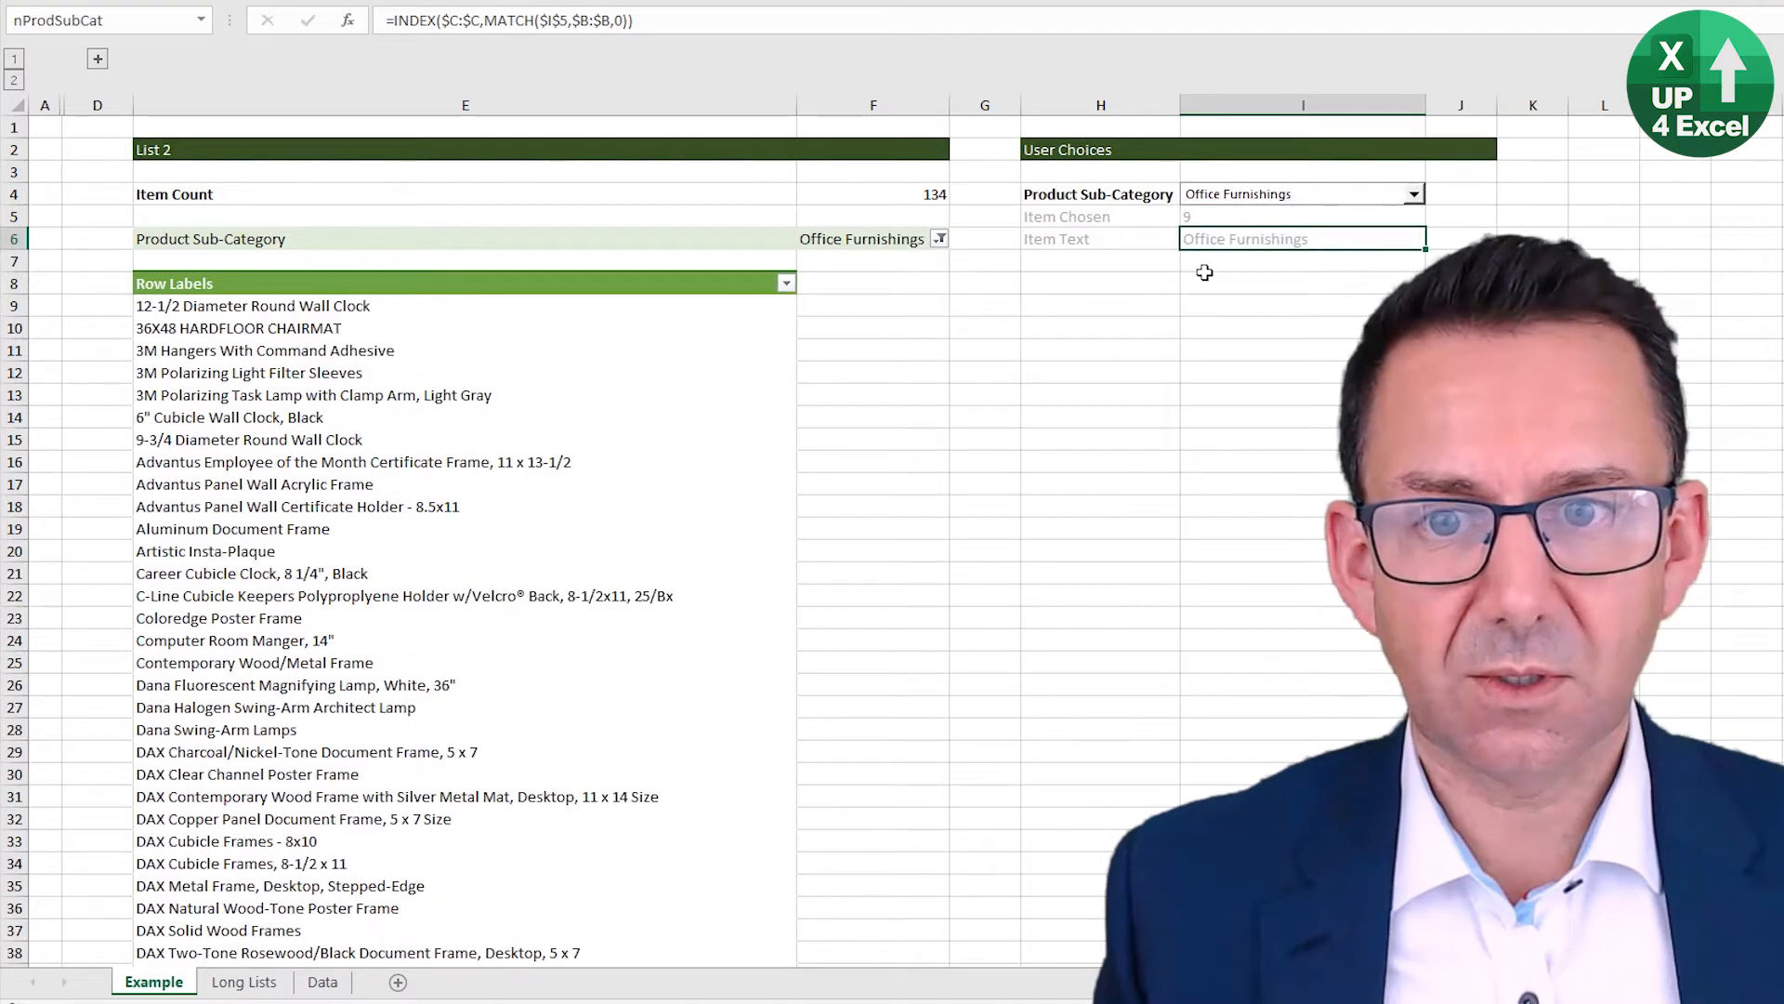
pyautogui.click(1275, 197)
pyautogui.click(1257, 284)
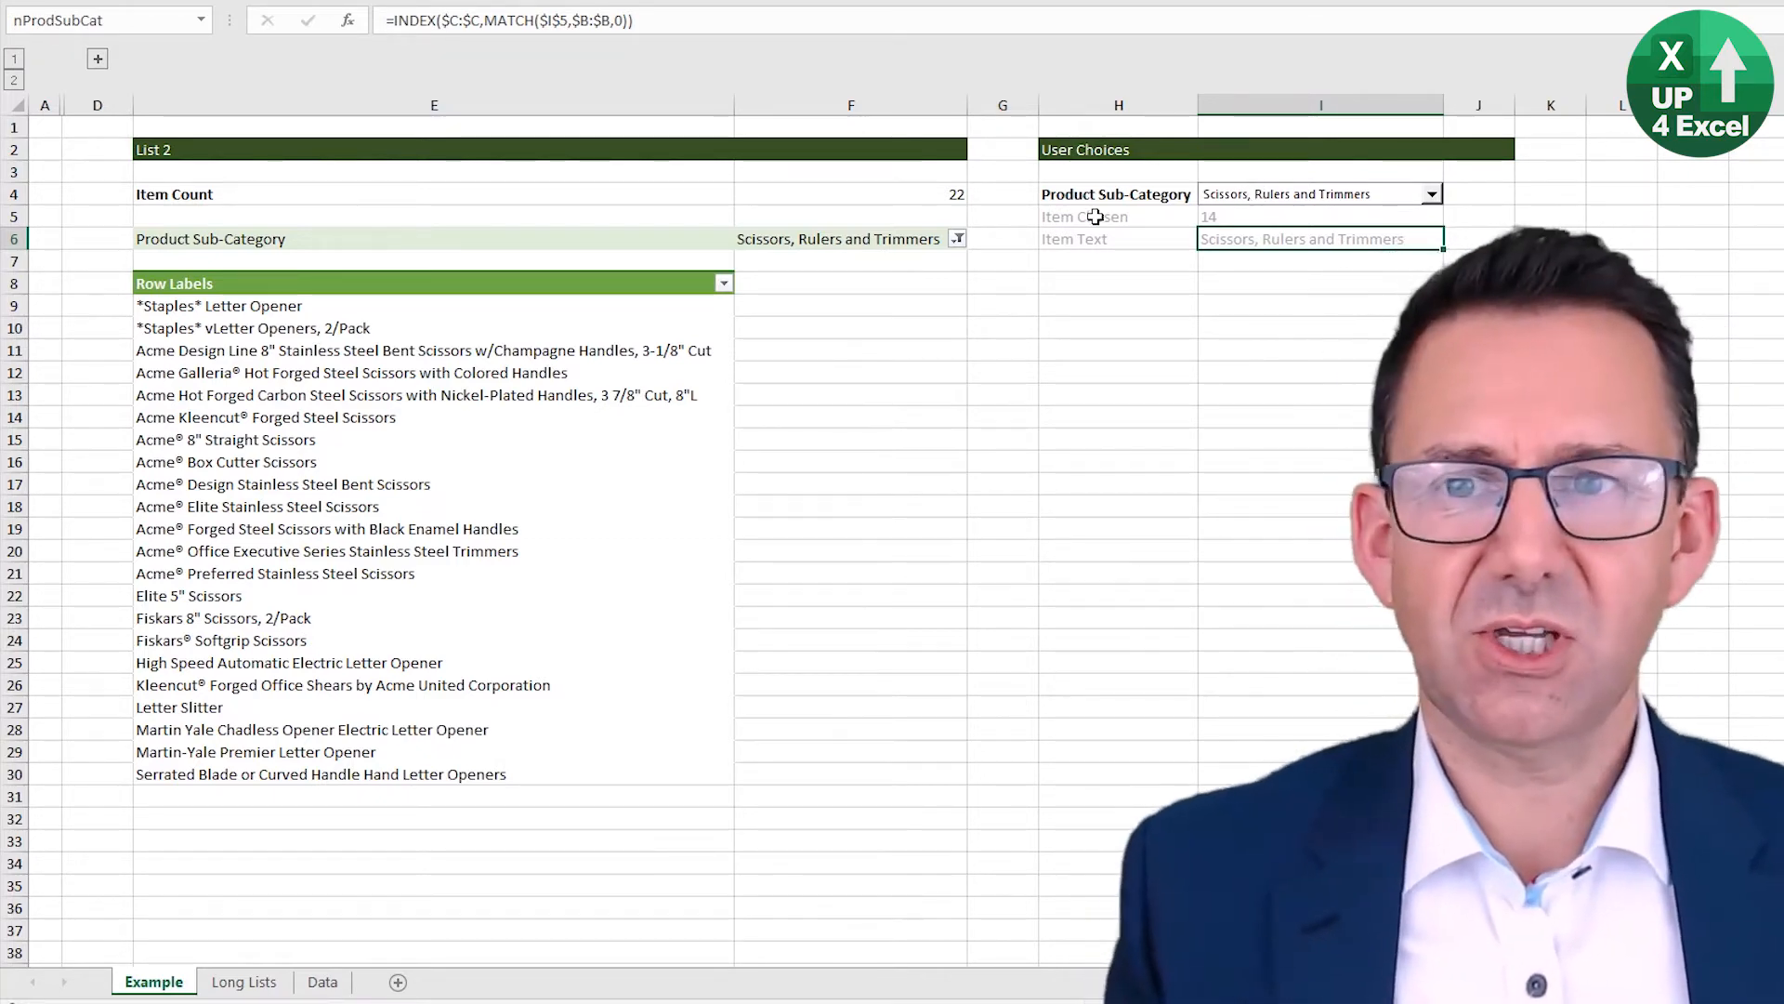
# Step: Switch to the Visual Basic editor and examine the macro's ClearAllFilters statement
pyautogui.hotkey('alt', 'Tab')
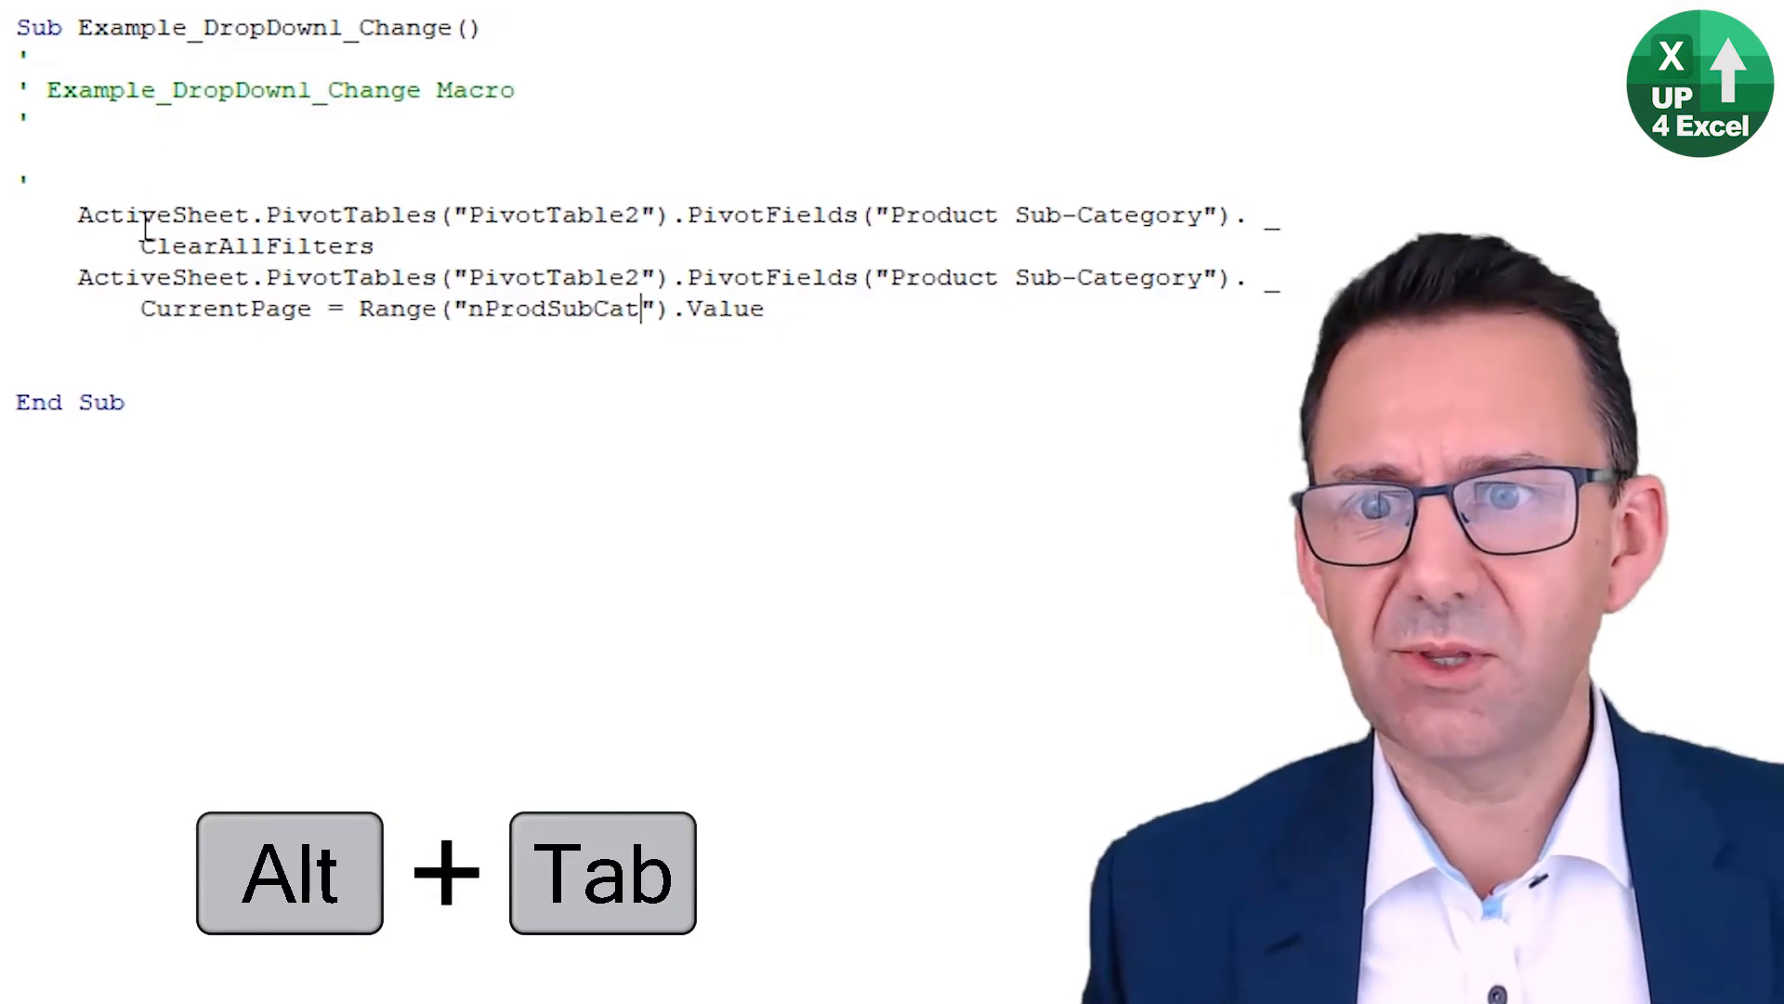
pyautogui.click(146, 223)
pyautogui.press('Left')
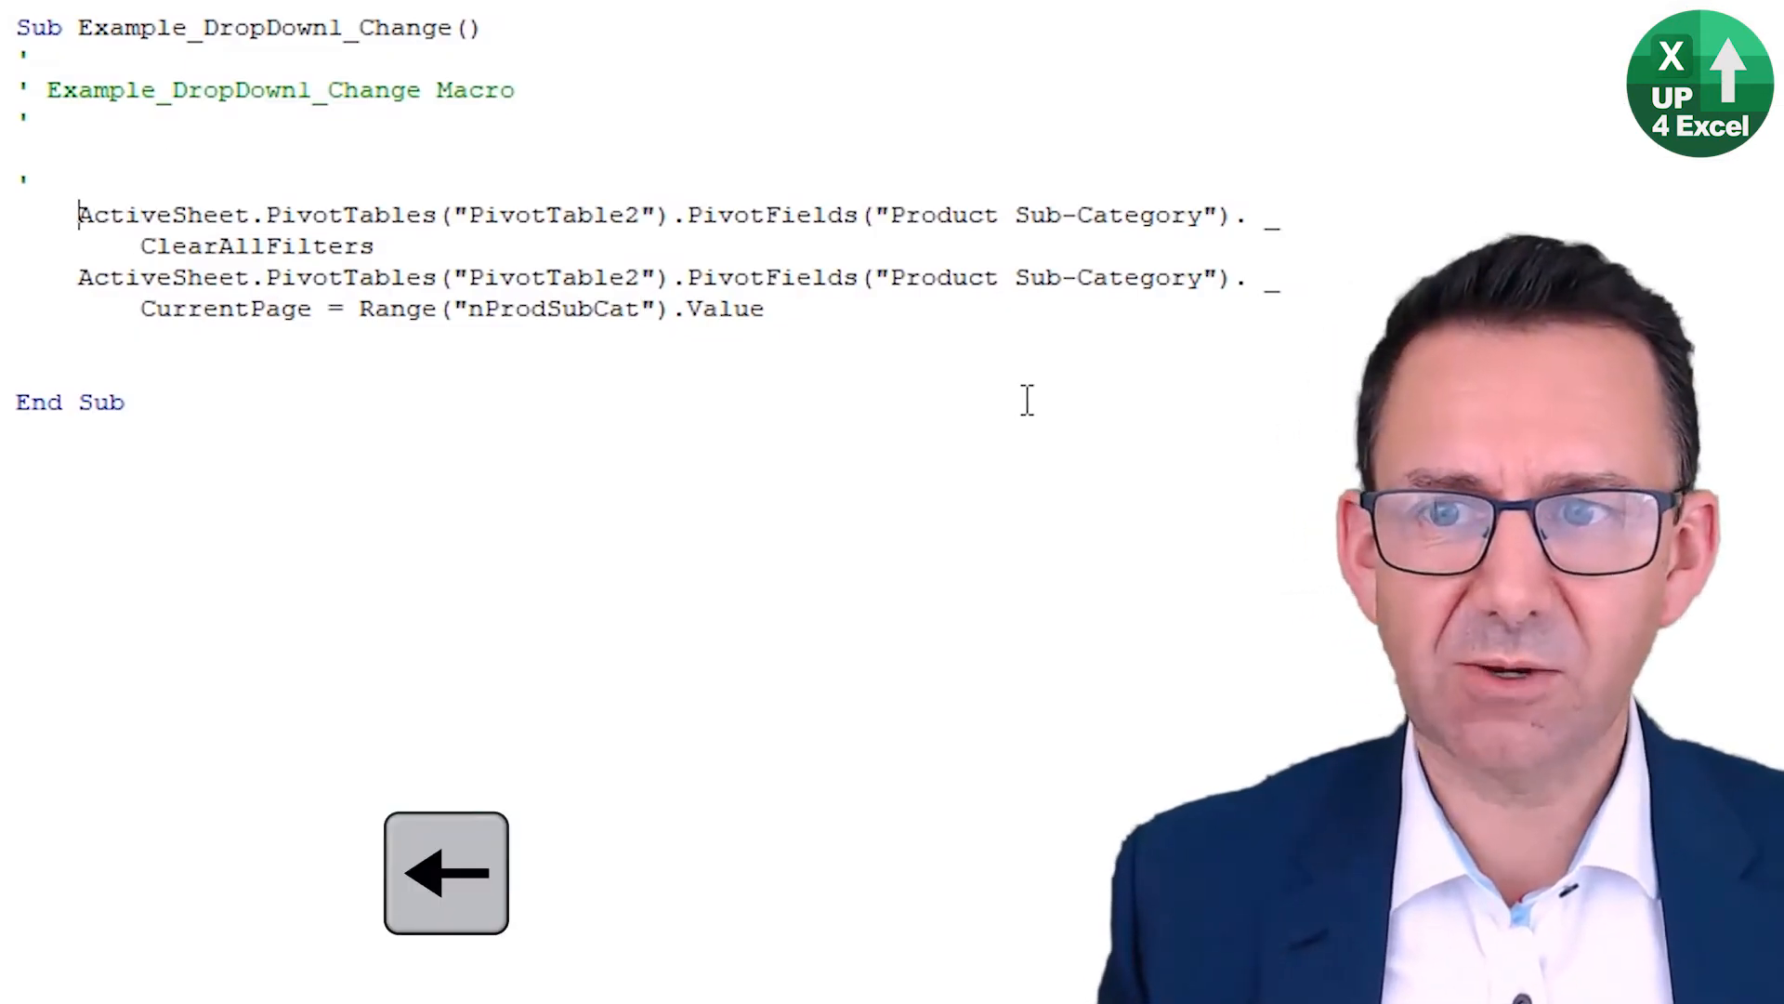
pyautogui.press('Down')
pyautogui.press('Up')
pyautogui.press('Down')
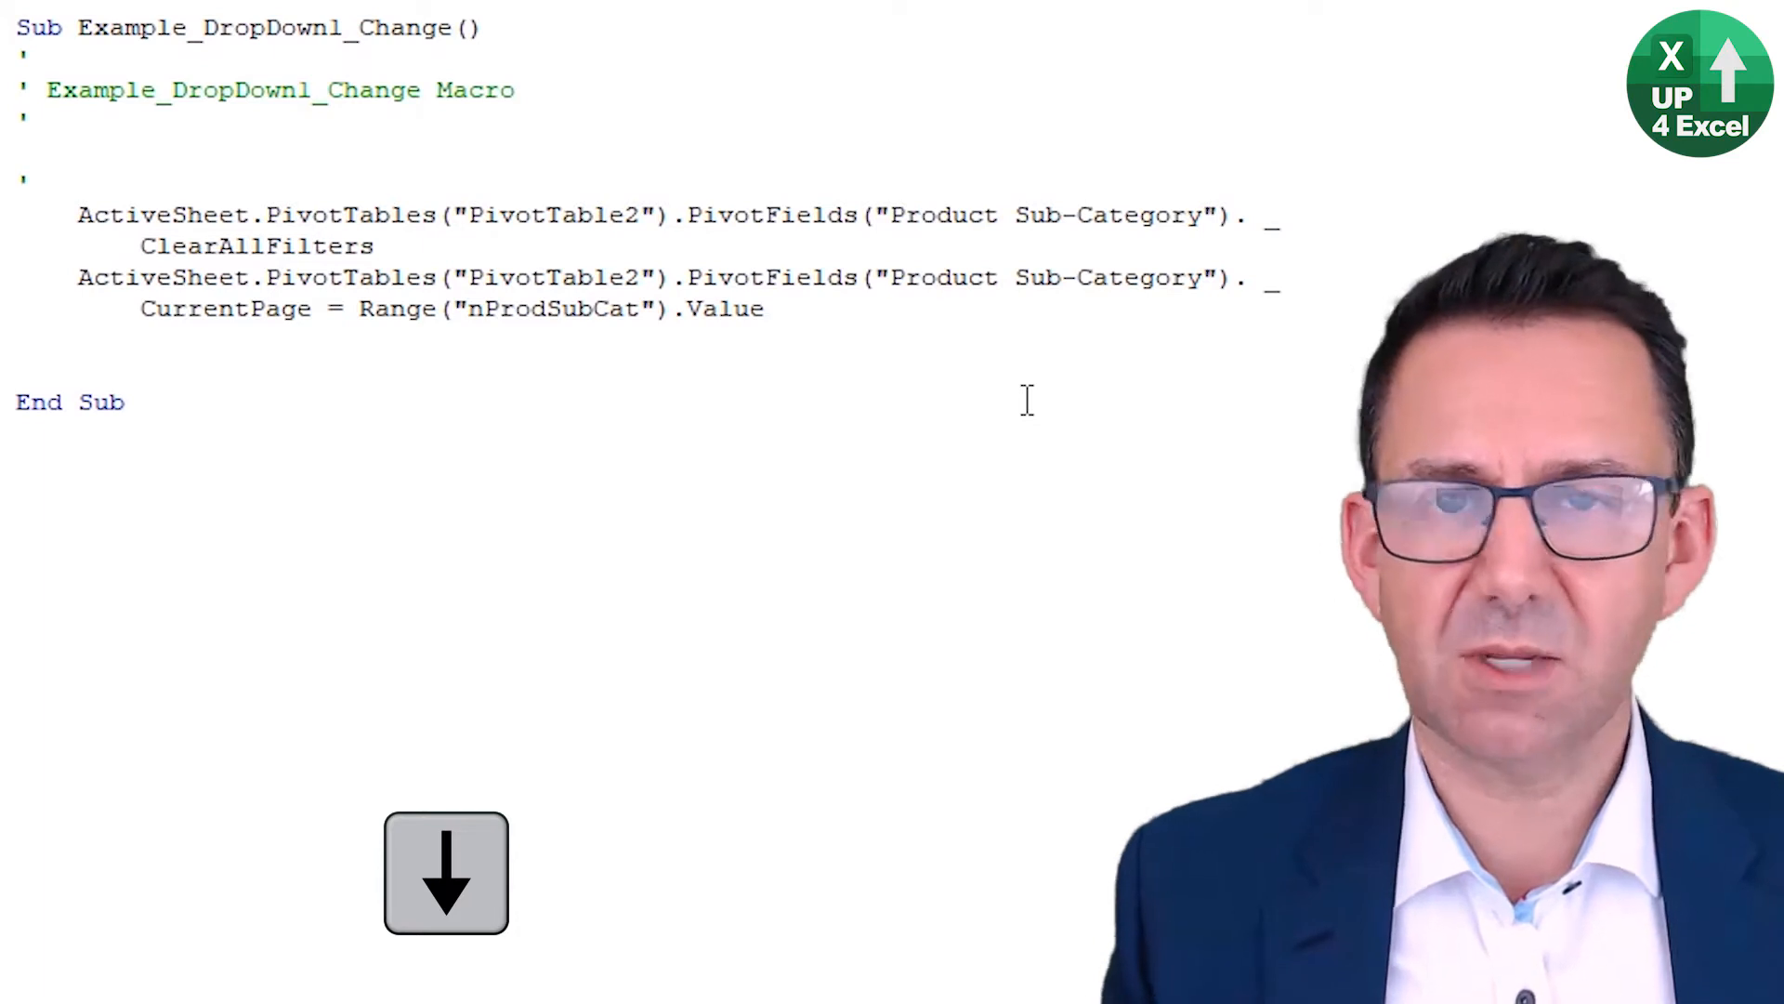
pyautogui.press('Up')
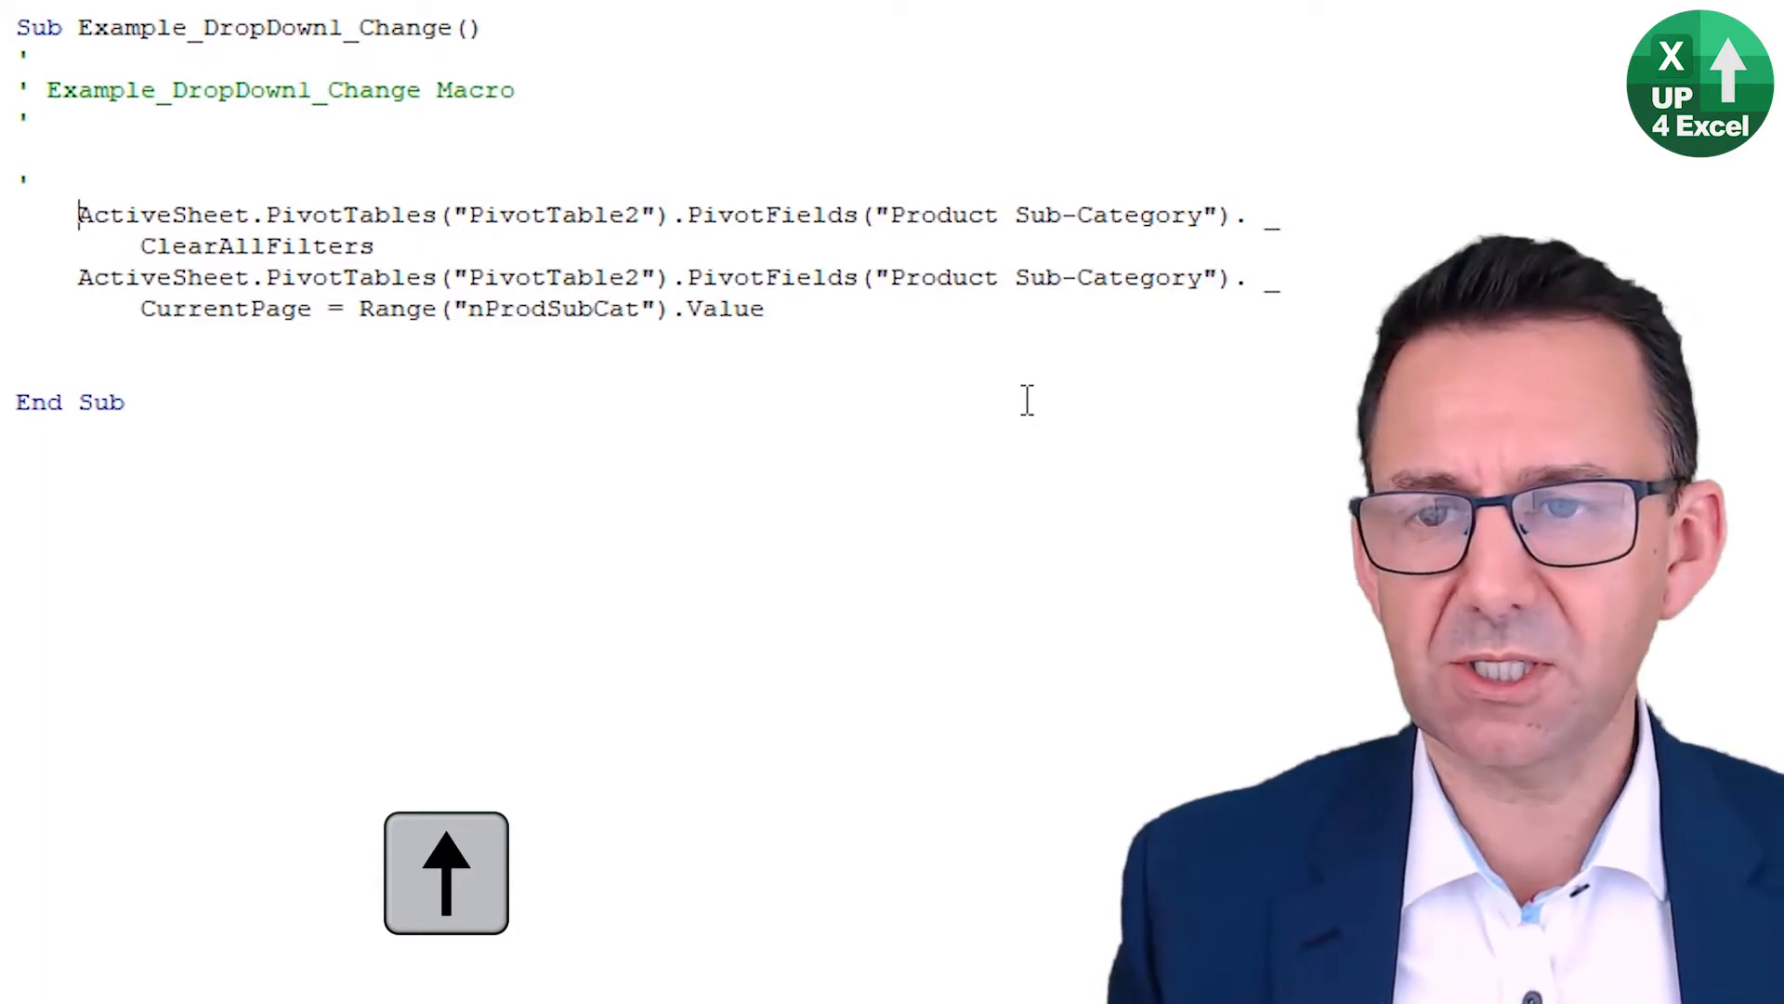
pyautogui.hotkey('ctrl', 'Left')
# Step: Back in Excel, view the List 2 PivotTable's Product Sub-Category filter choices and close them without changing the filter
pyautogui.hotkey('alt', 'Tab')
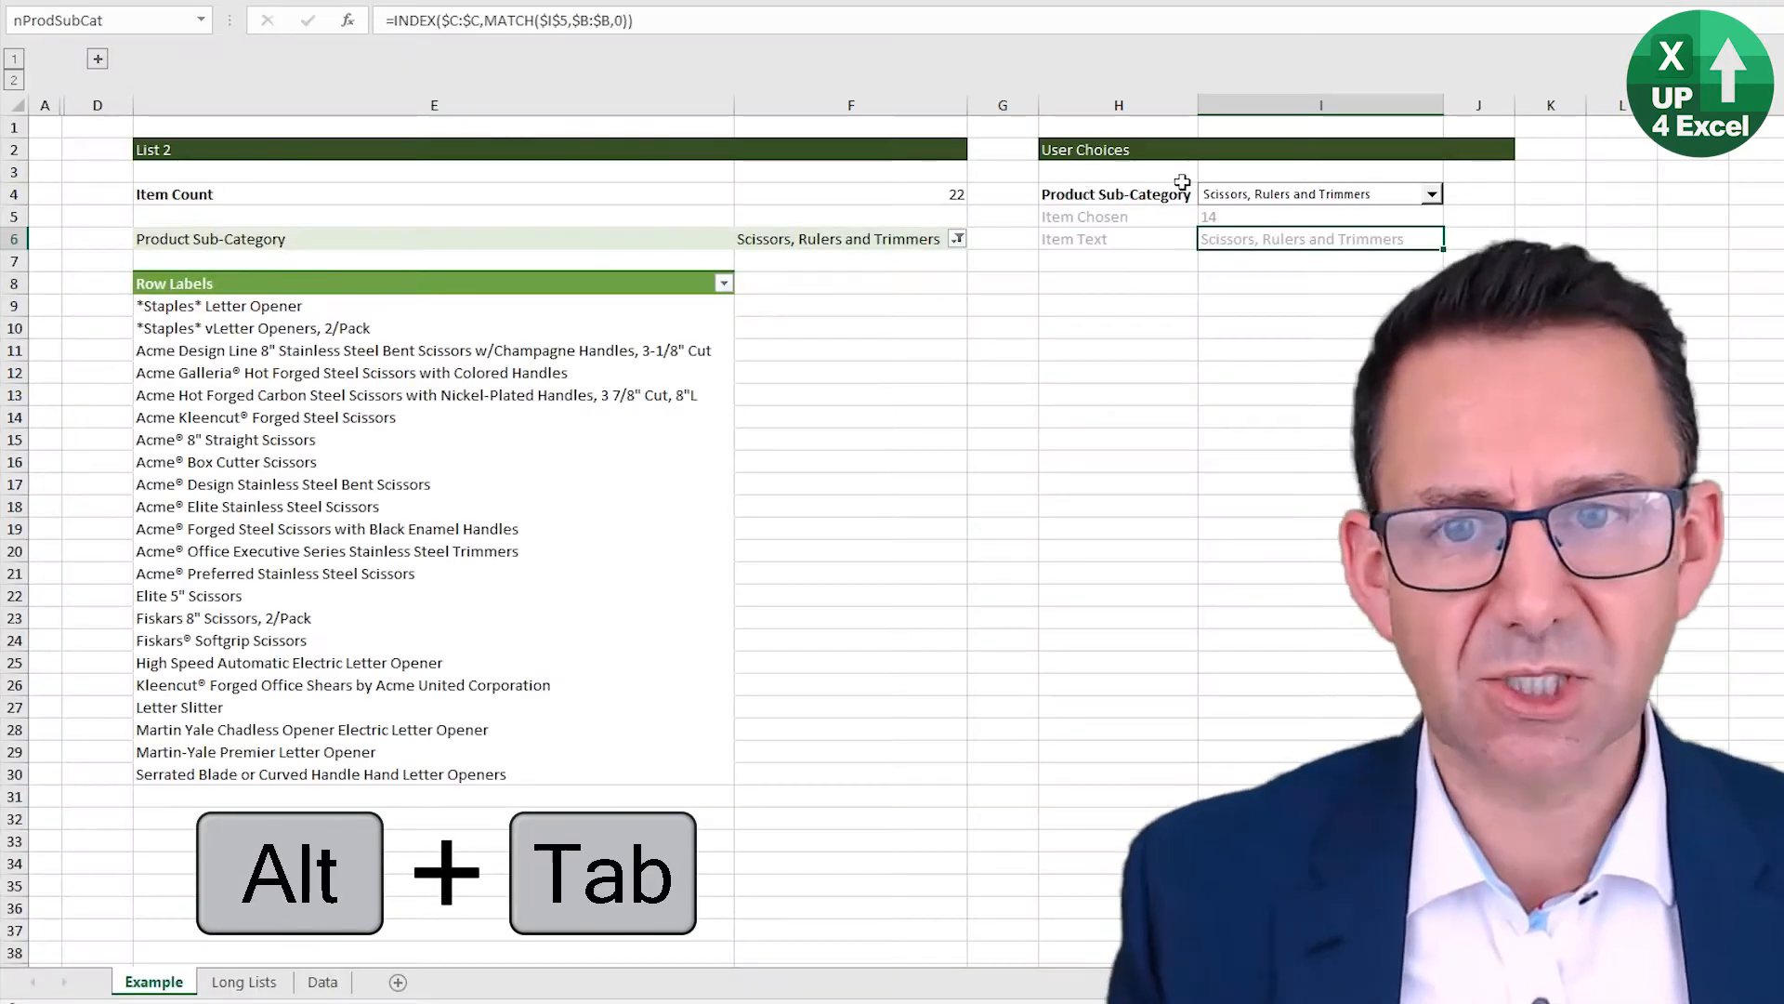
pyautogui.click(957, 238)
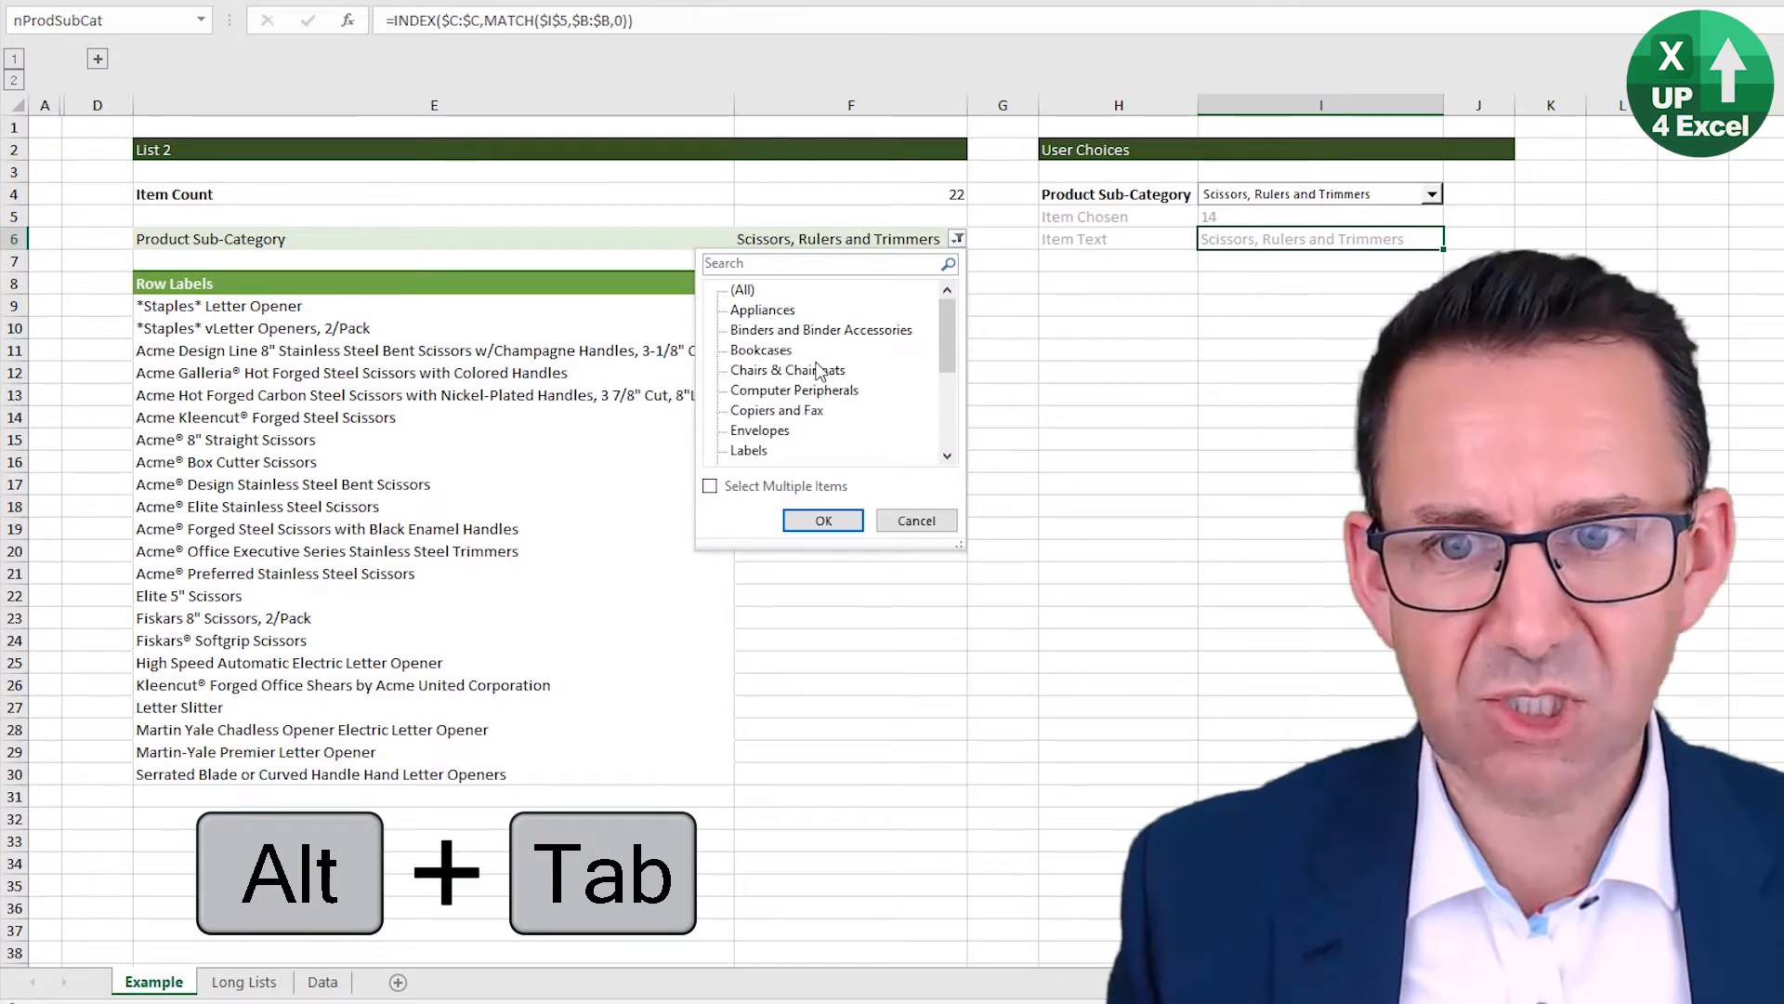
pyautogui.click(916, 520)
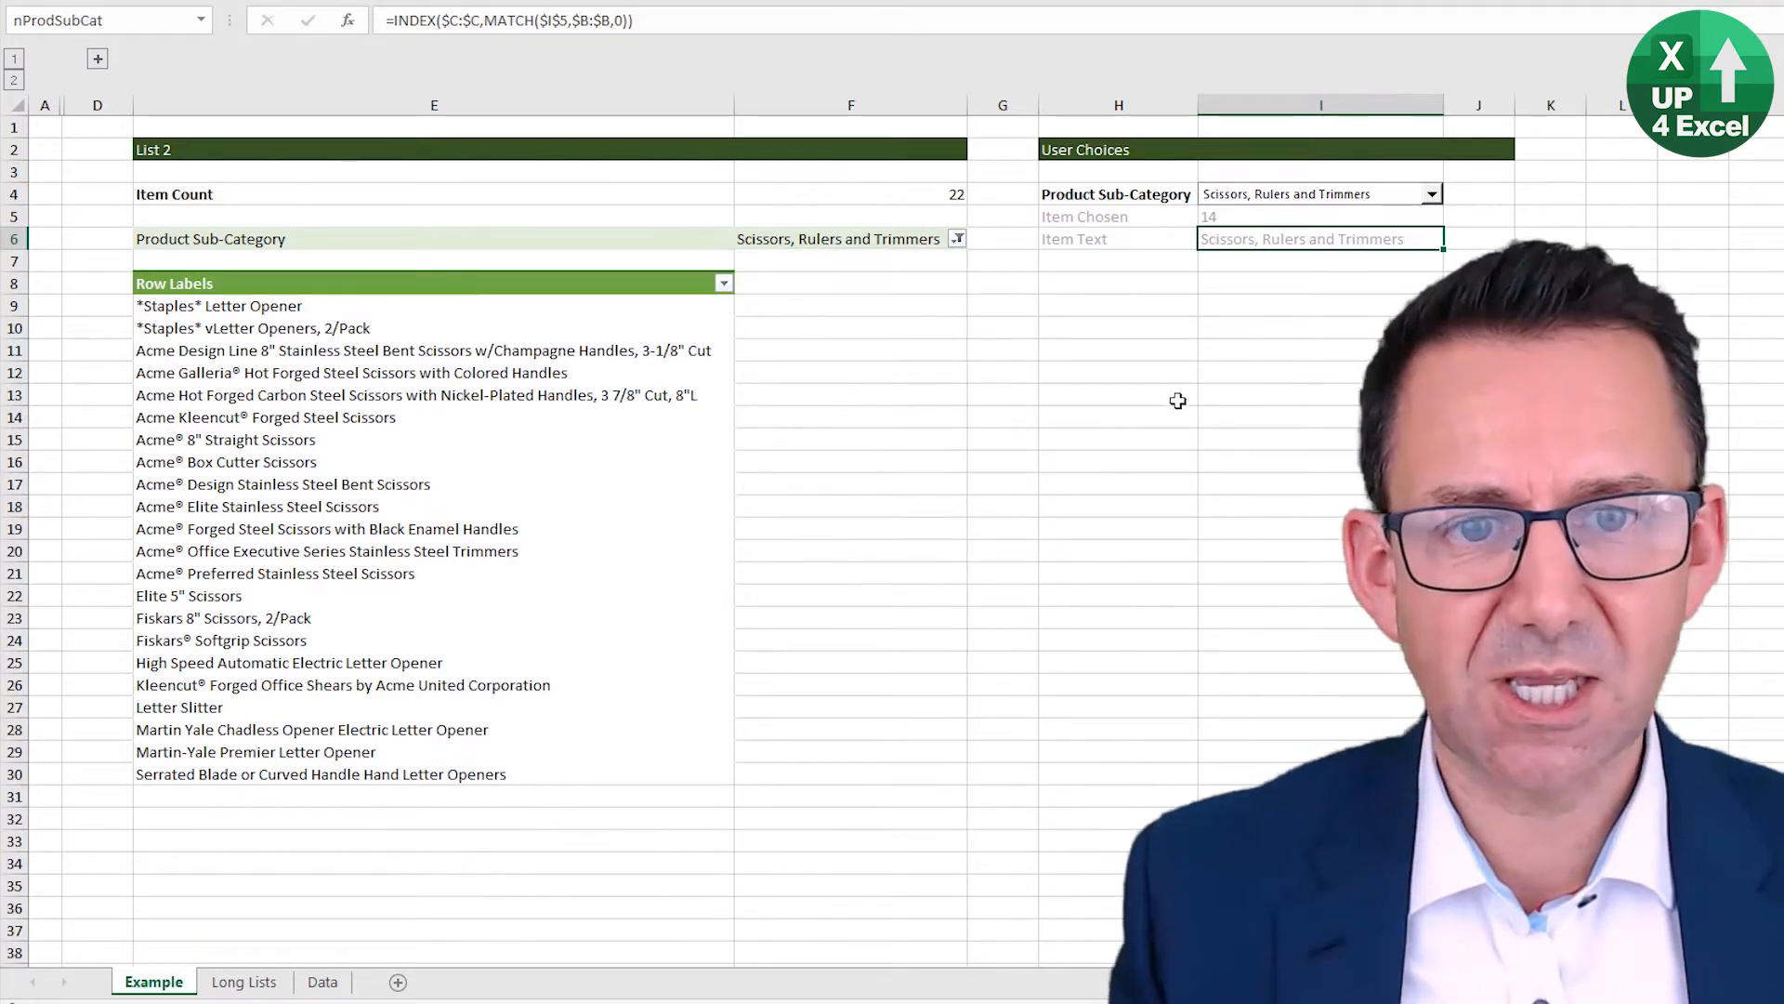
# Step: In the Visual Basic editor, delete the comment lines and the ClearAllFilters statement from Example_DropDown1_Change
pyautogui.hotkey('alt', 'Tab')
pyautogui.press('Up')
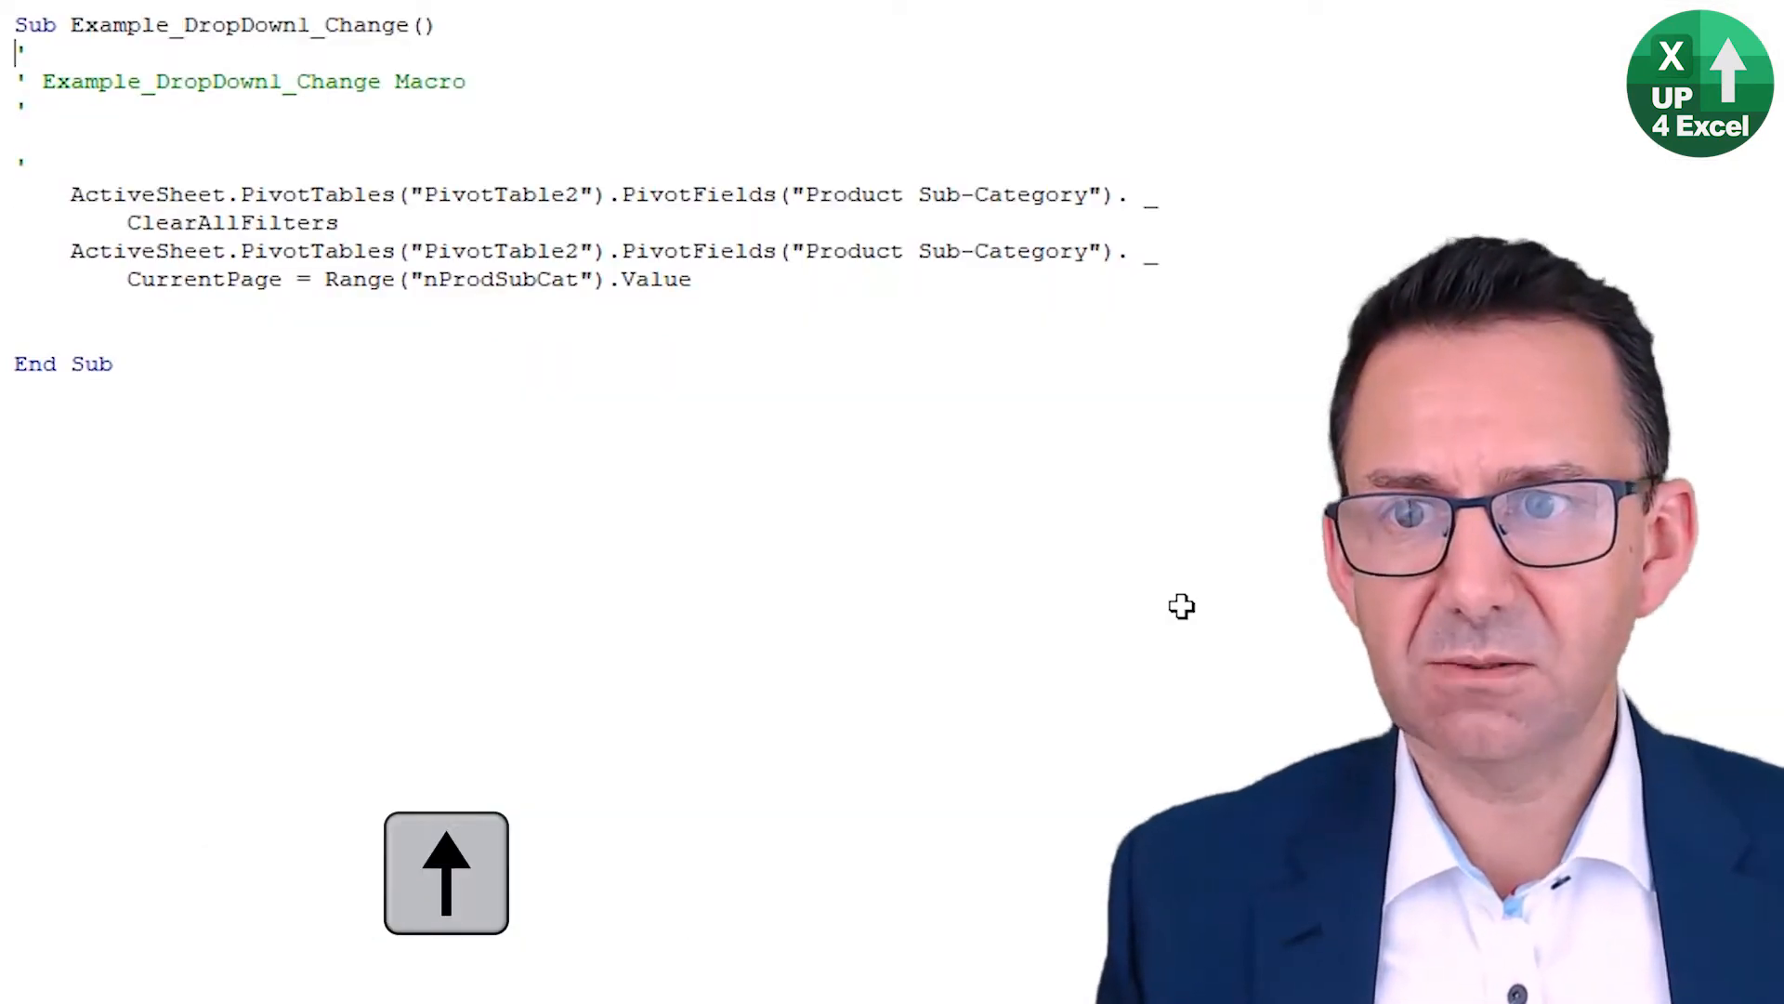
pyautogui.hotkey('shift', 'Down')
pyautogui.hotkey('shift', 'Down')
pyautogui.hotkey('shift', 'Down')
pyautogui.hotkey('shift', 'Down')
pyautogui.hotkey('shift', 'Down')
pyautogui.hotkey('shift', 'Down')
pyautogui.hotkey('shift', 'Down')
pyautogui.press('Delete')
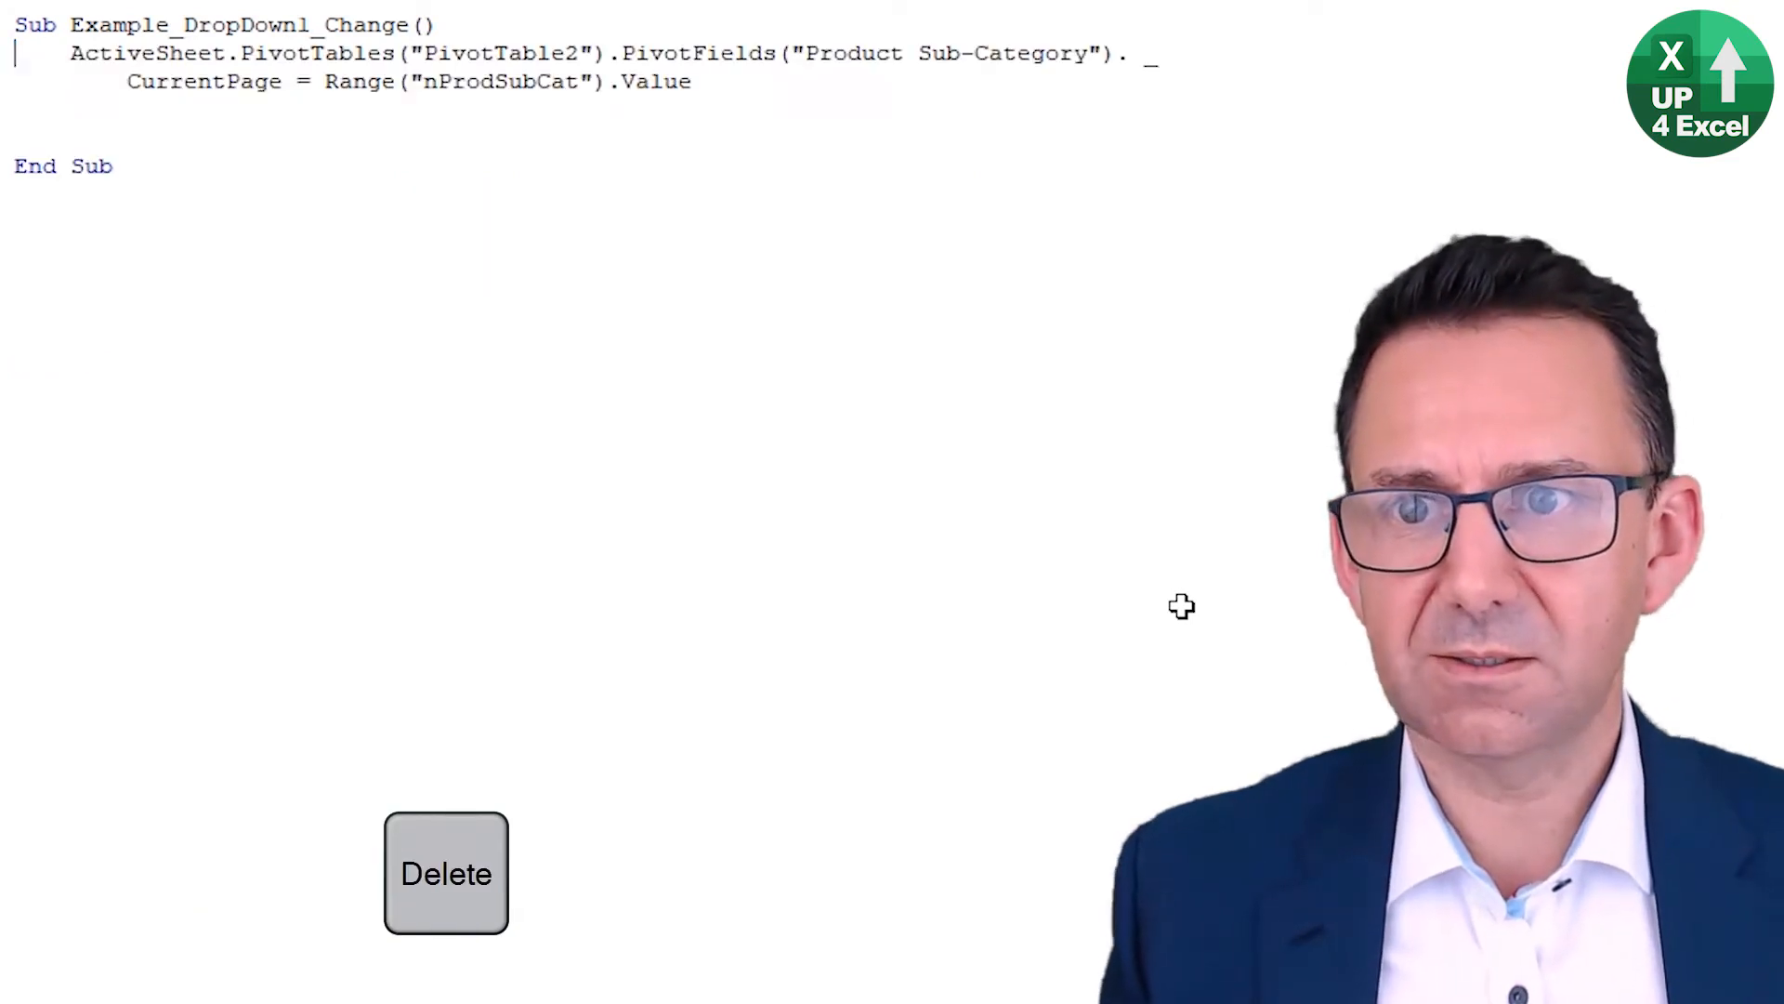
# Step: Add blank lines below the Sub line and join the split CurrentPage statement into a single line without the continuation underscore
pyautogui.press('Return')
pyautogui.press('Return')
pyautogui.hotkey('ctrl', 'shift', 'Right')
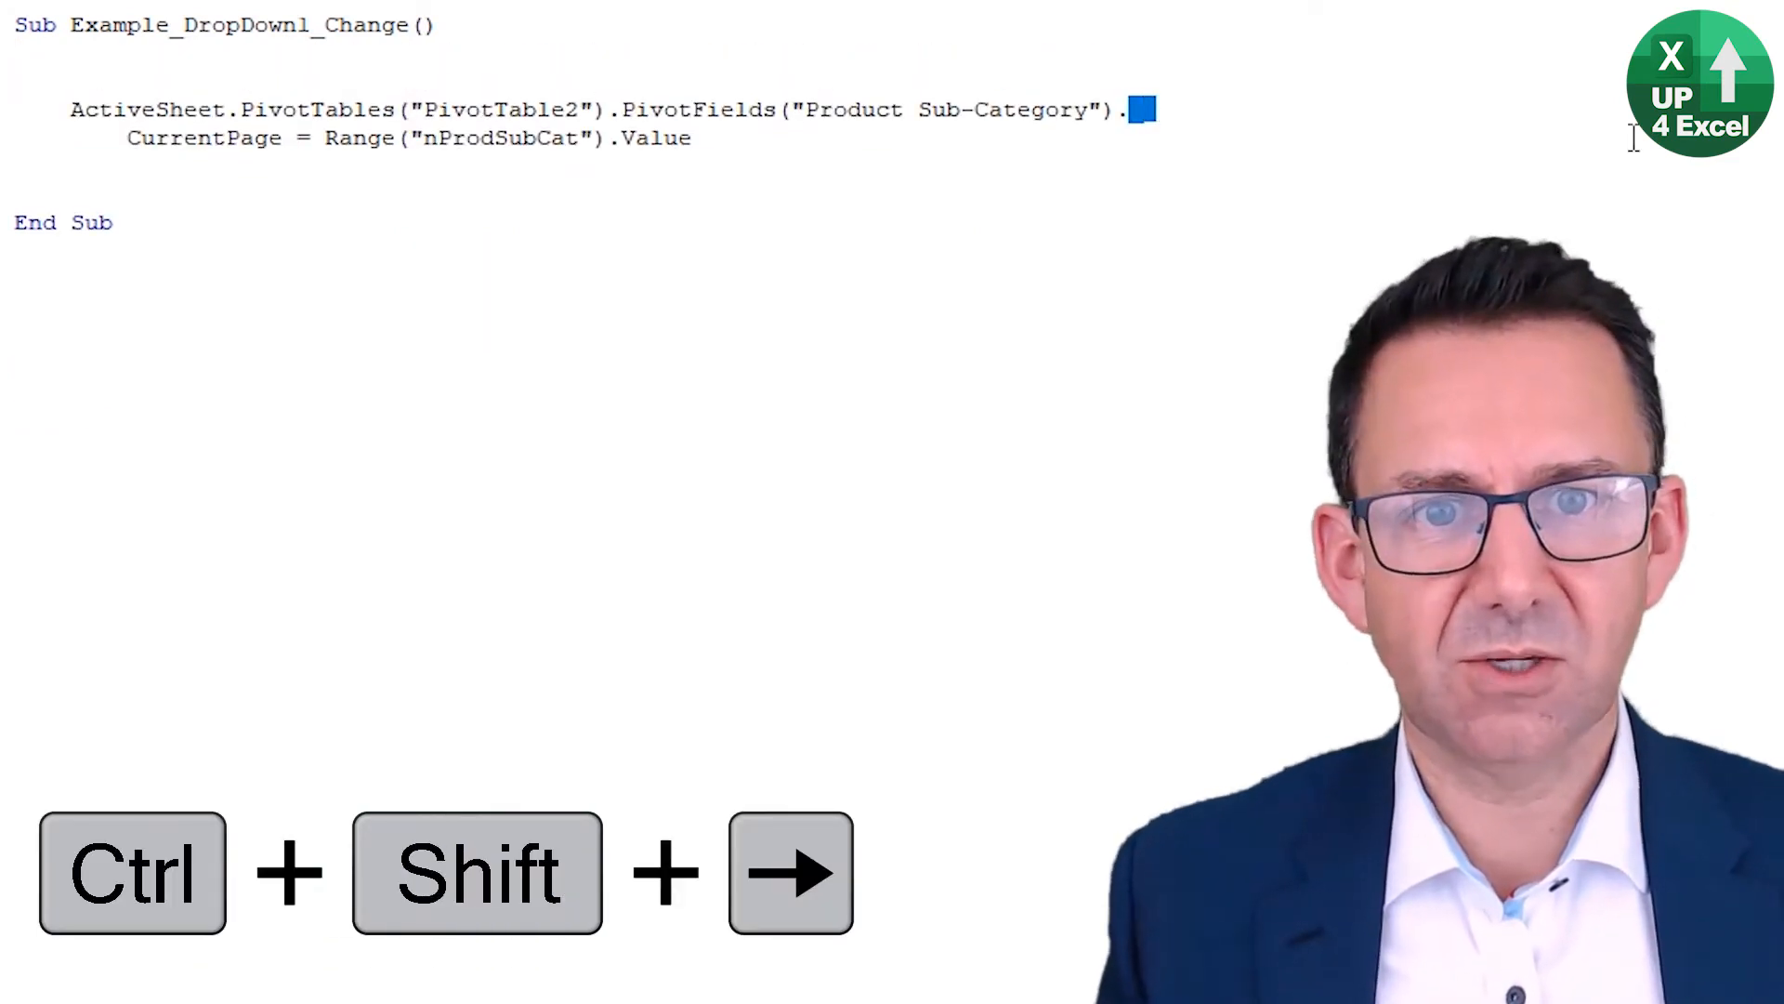
pyautogui.press('Delete')
pyautogui.press('Delete')
pyautogui.press('Delete')
pyautogui.press('Delete')
pyautogui.press('Delete')
pyautogui.press('Delete')
pyautogui.press('Delete')
pyautogui.press('Delete')
pyautogui.press('Delete')
pyautogui.press('Delete')
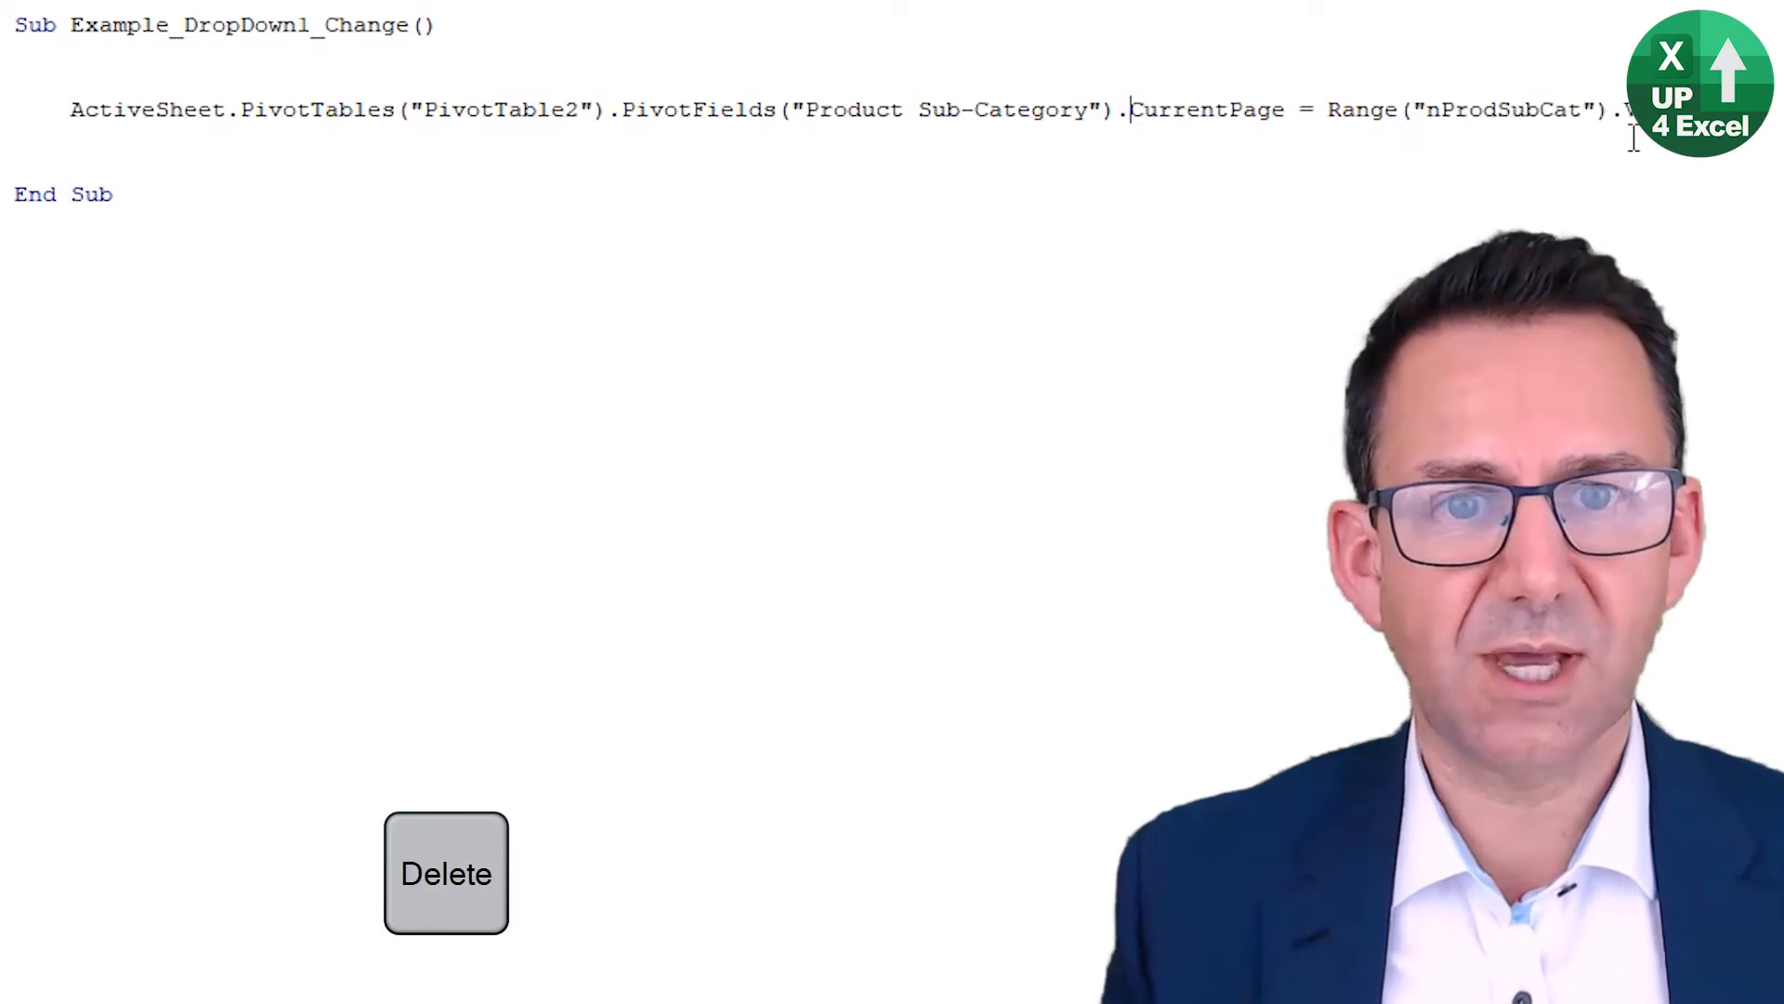
pyautogui.press('Down')
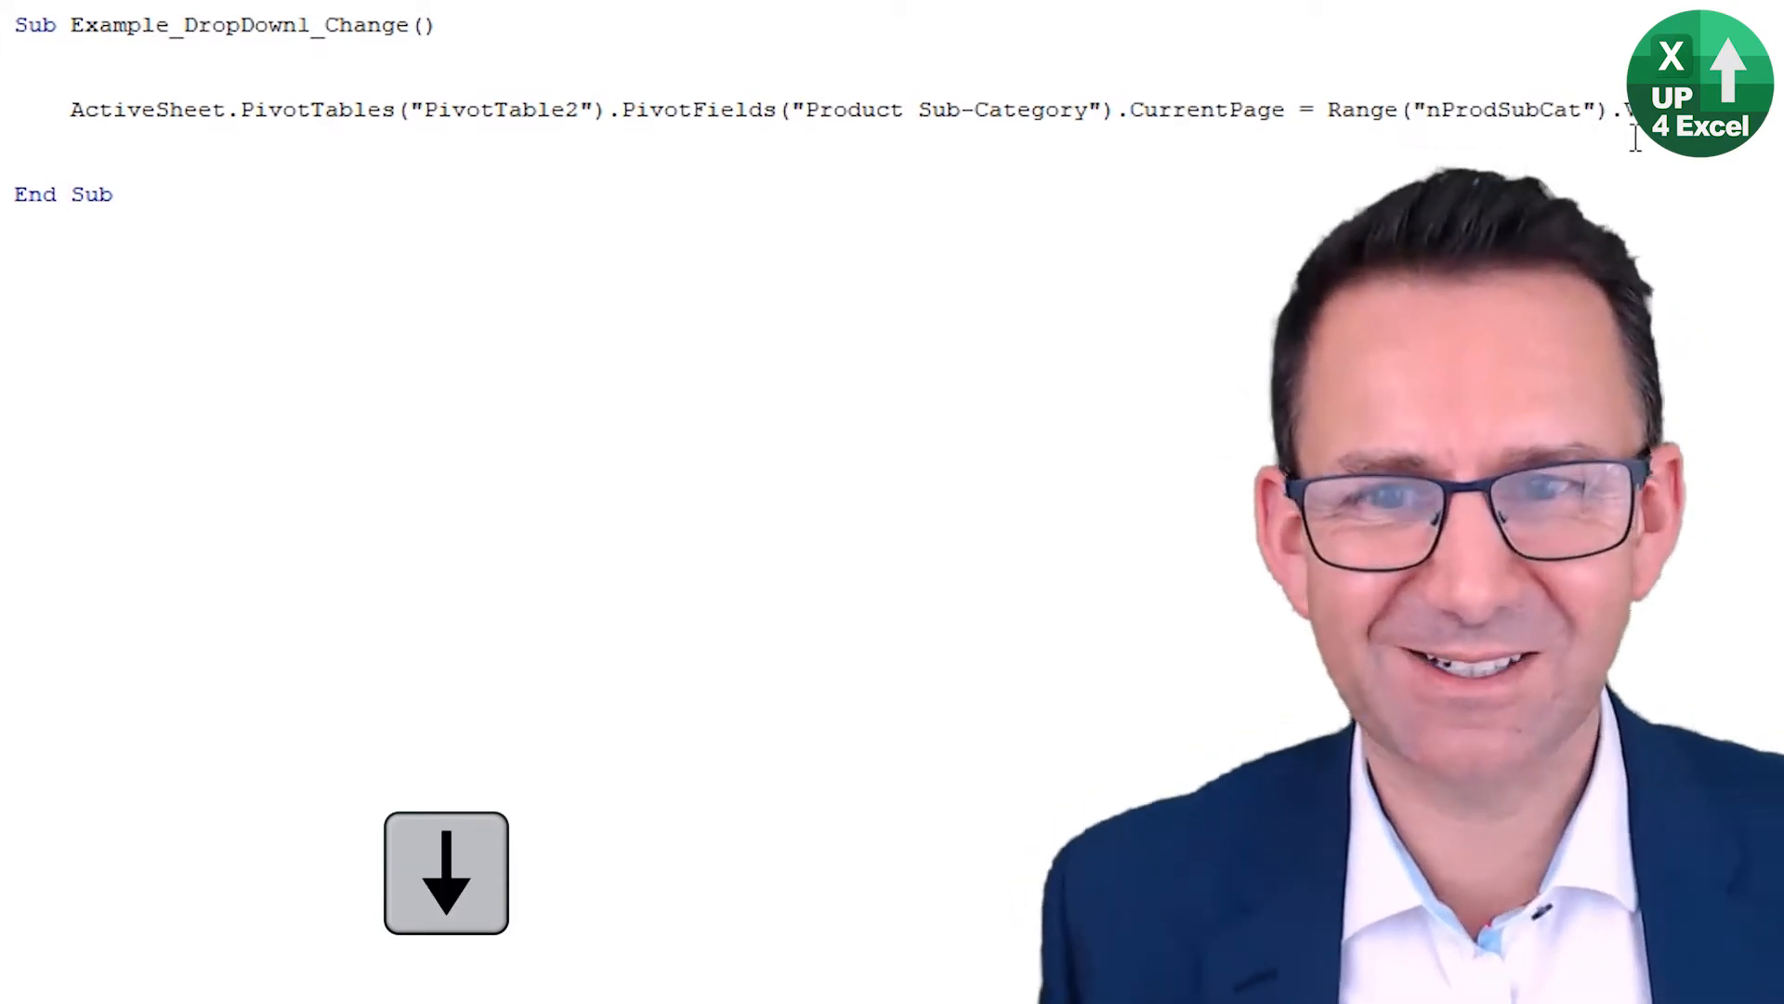
# Step: Back in Excel, test the shortened macro by choosing Rubber Bands and finally Storage & Organization as the Product Sub-Category
pyautogui.hotkey('alt', 'Tab')
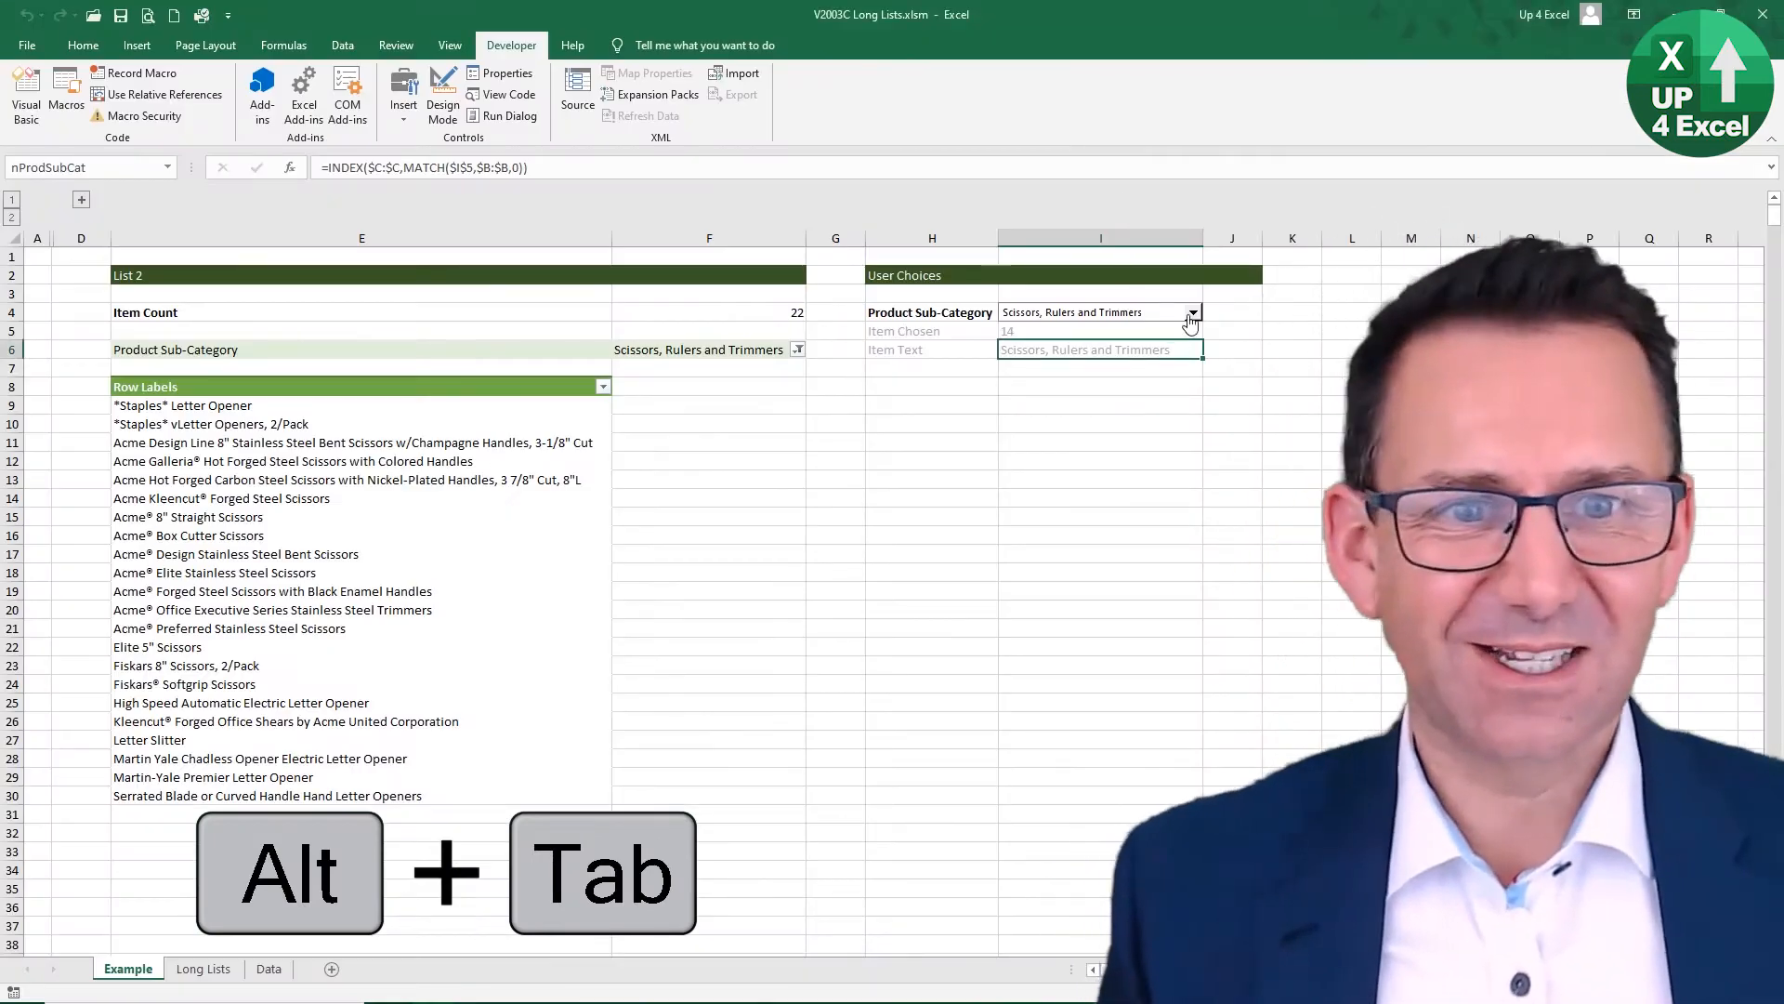
pyautogui.click(1192, 313)
pyautogui.click(1134, 363)
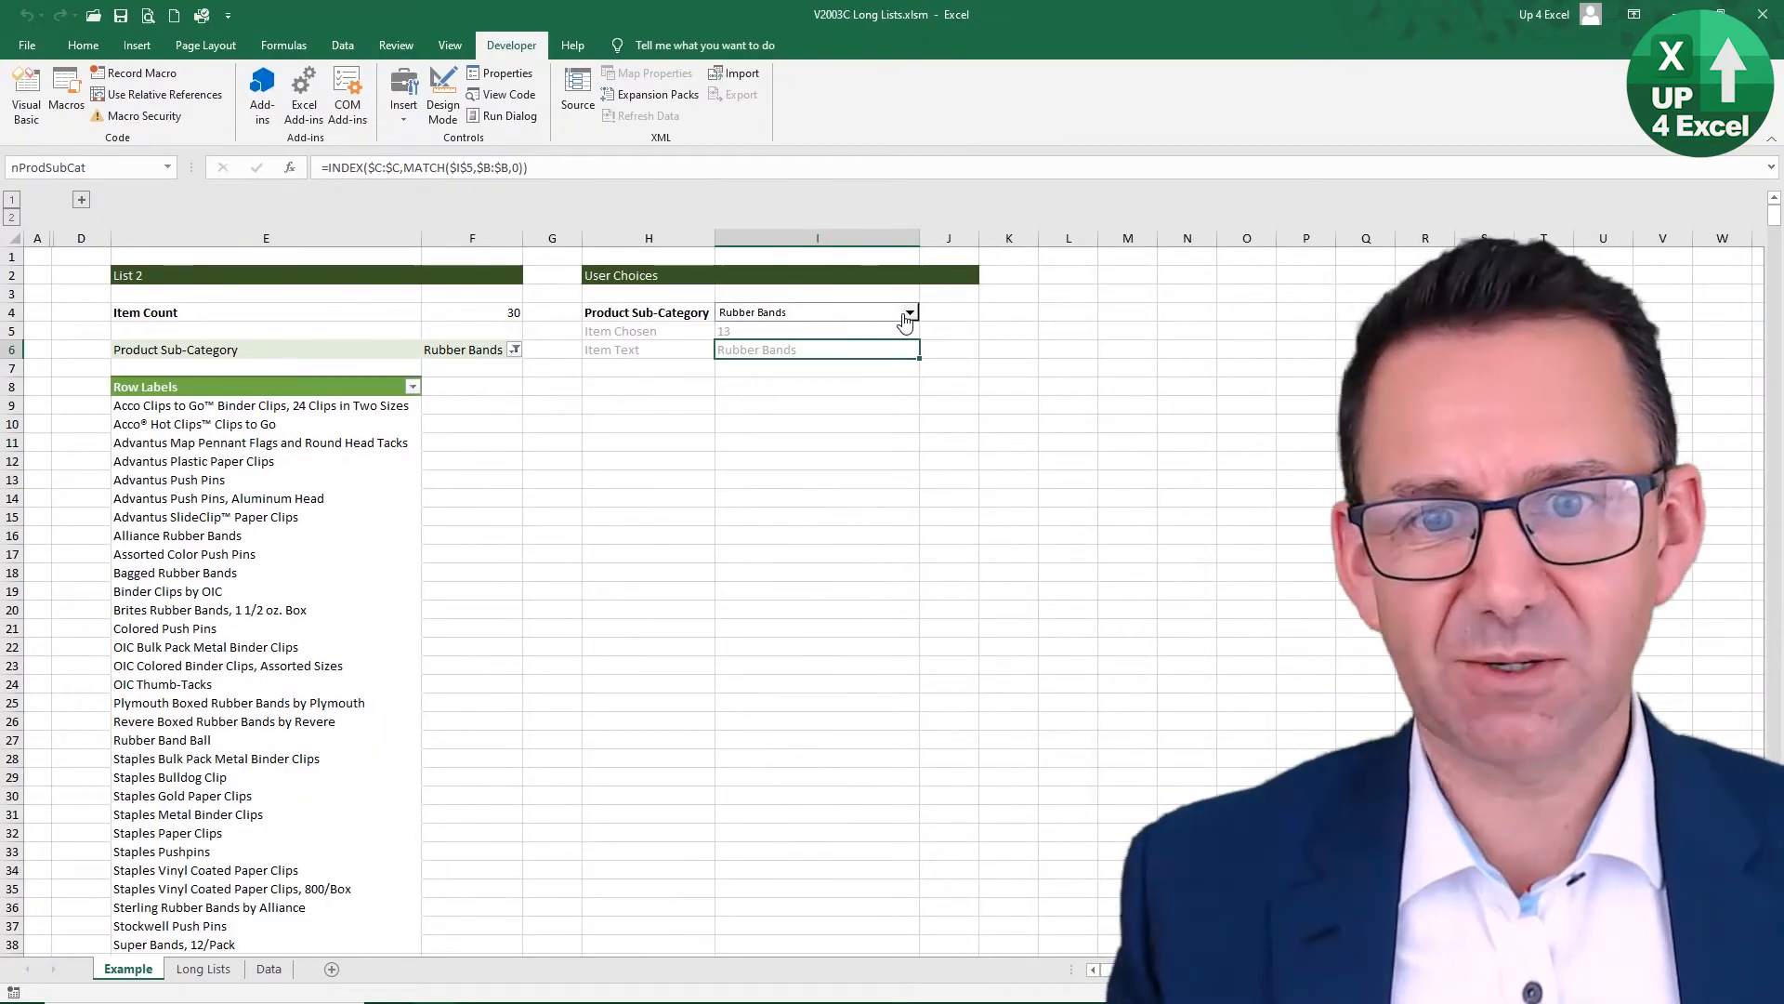
pyautogui.click(907, 316)
pyautogui.click(799, 413)
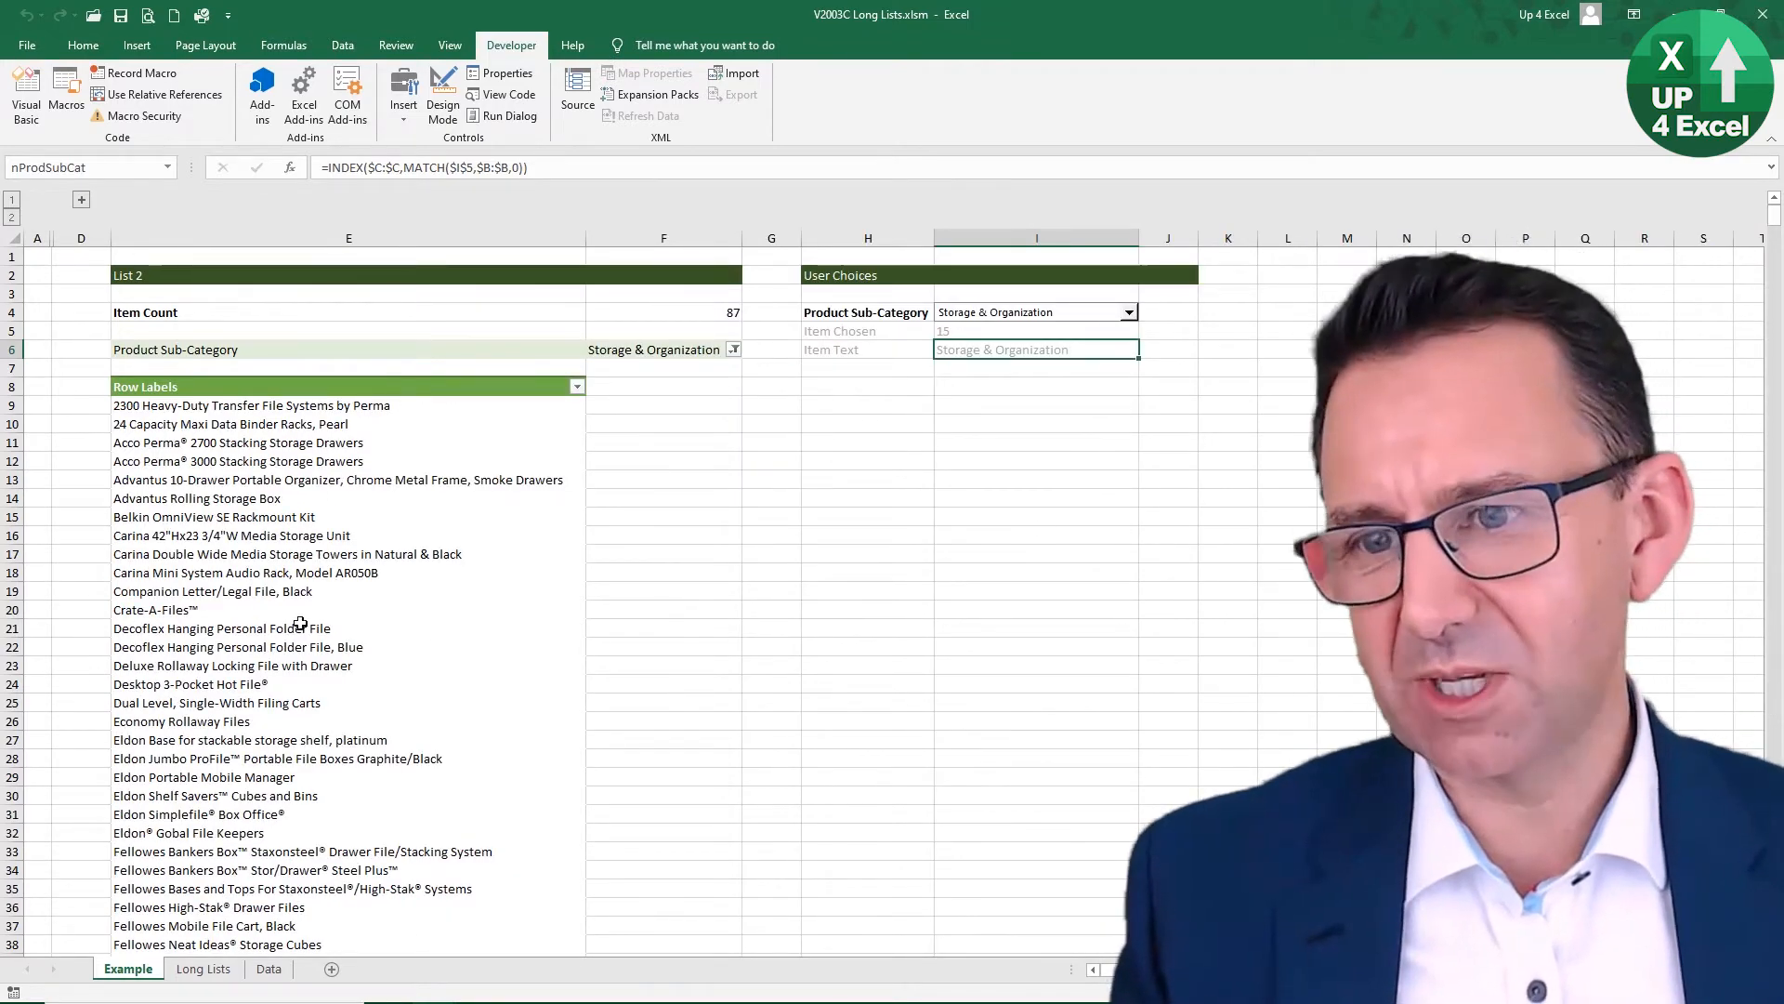
# Step: In the List 2 PivotTable's options, turn off Autofit column widths on update
pyautogui.click(353, 498)
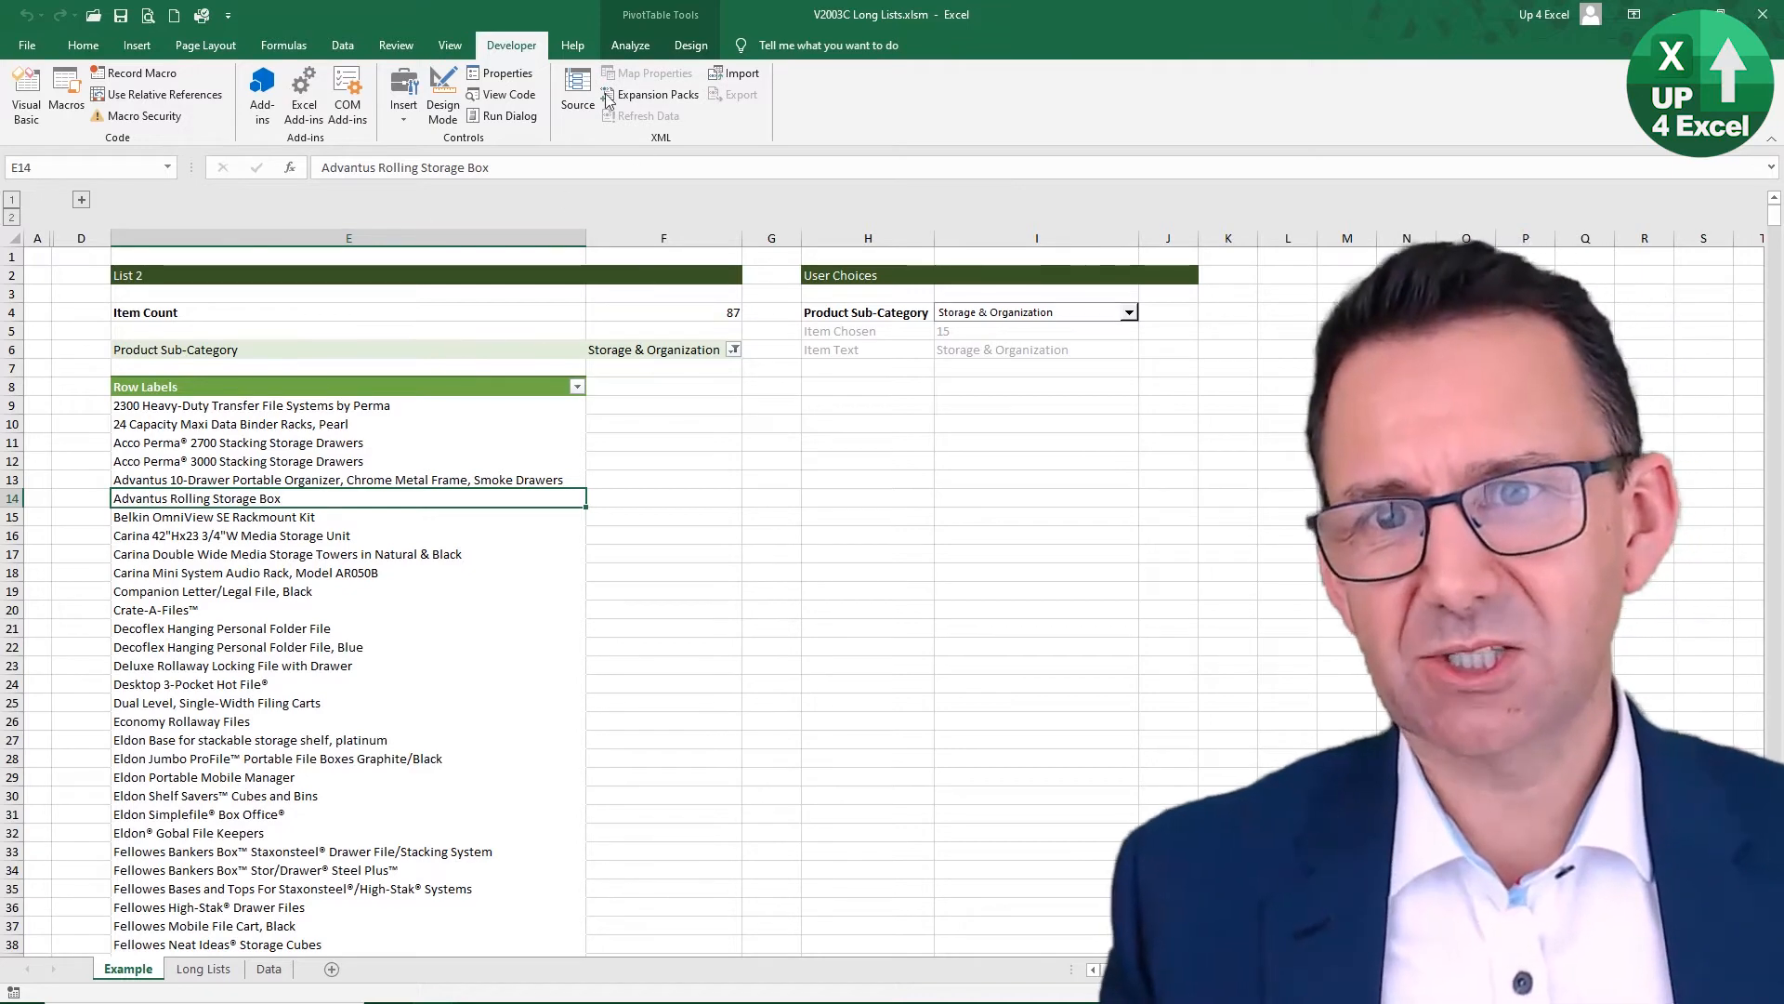
pyautogui.click(632, 45)
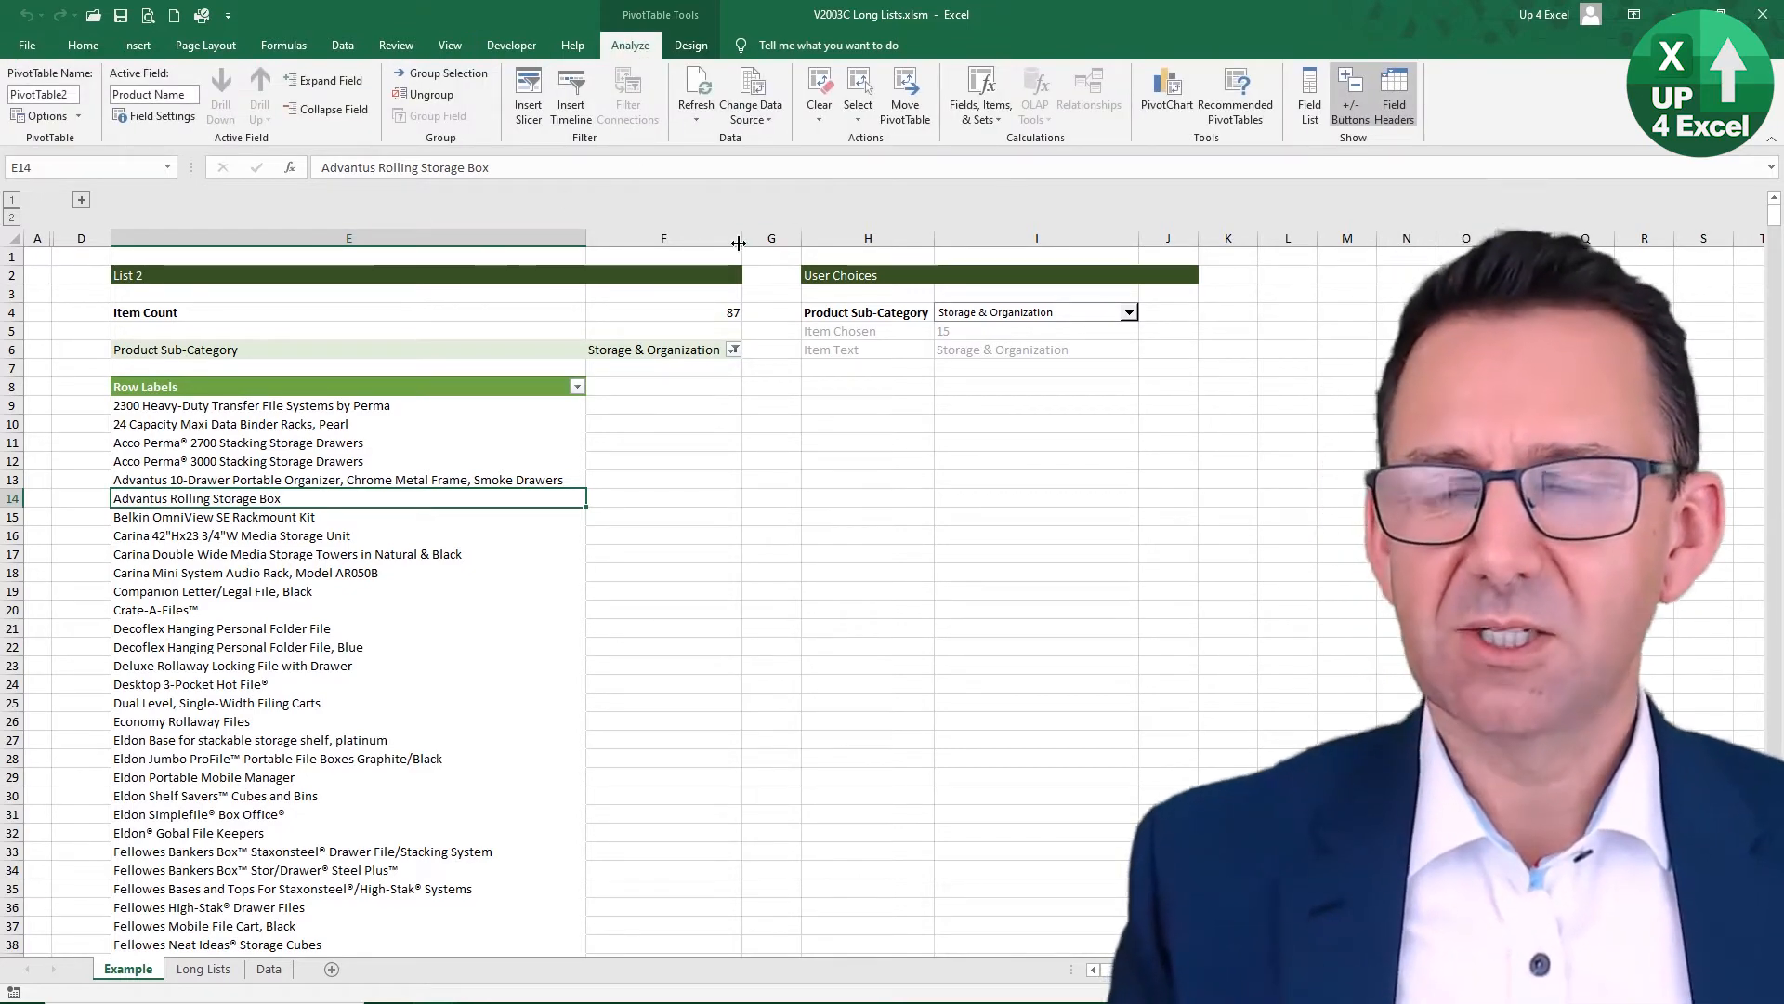
pyautogui.click(47, 116)
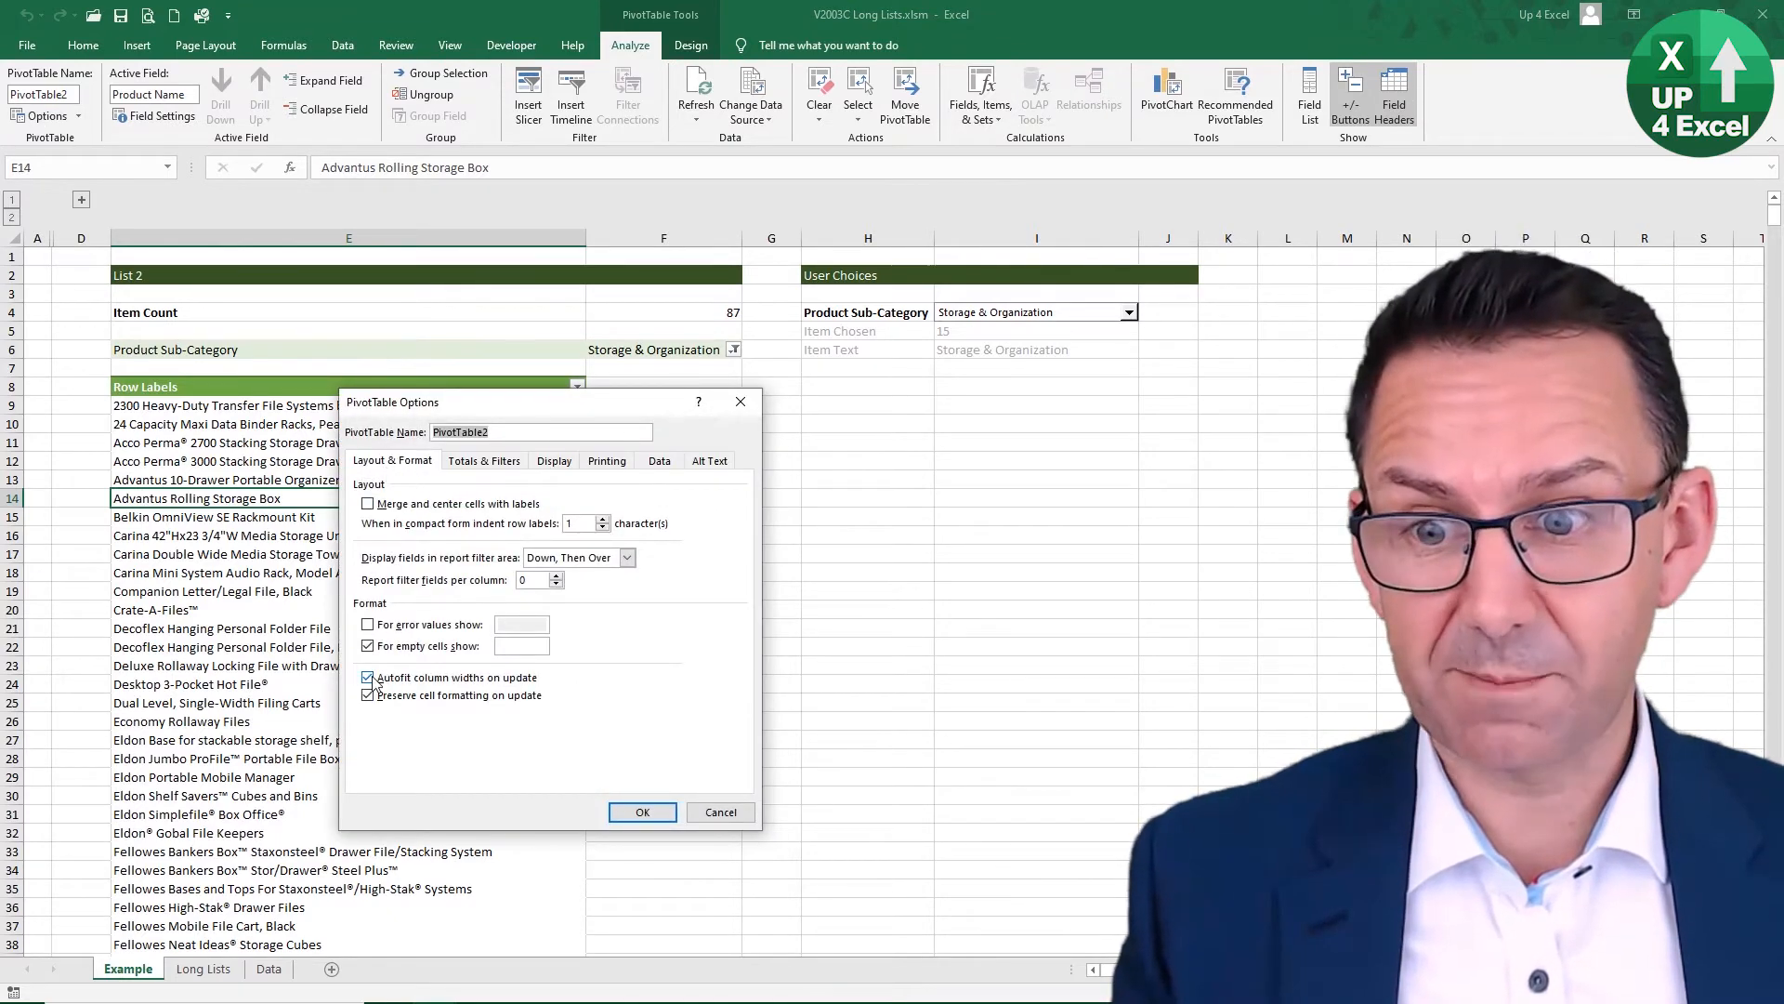
pyautogui.click(642, 813)
# Step: Check the column widths by switching the Product Sub-Category to Scissors, Rulers and Trimmers and back to Storage & Organization
pyautogui.click(1101, 314)
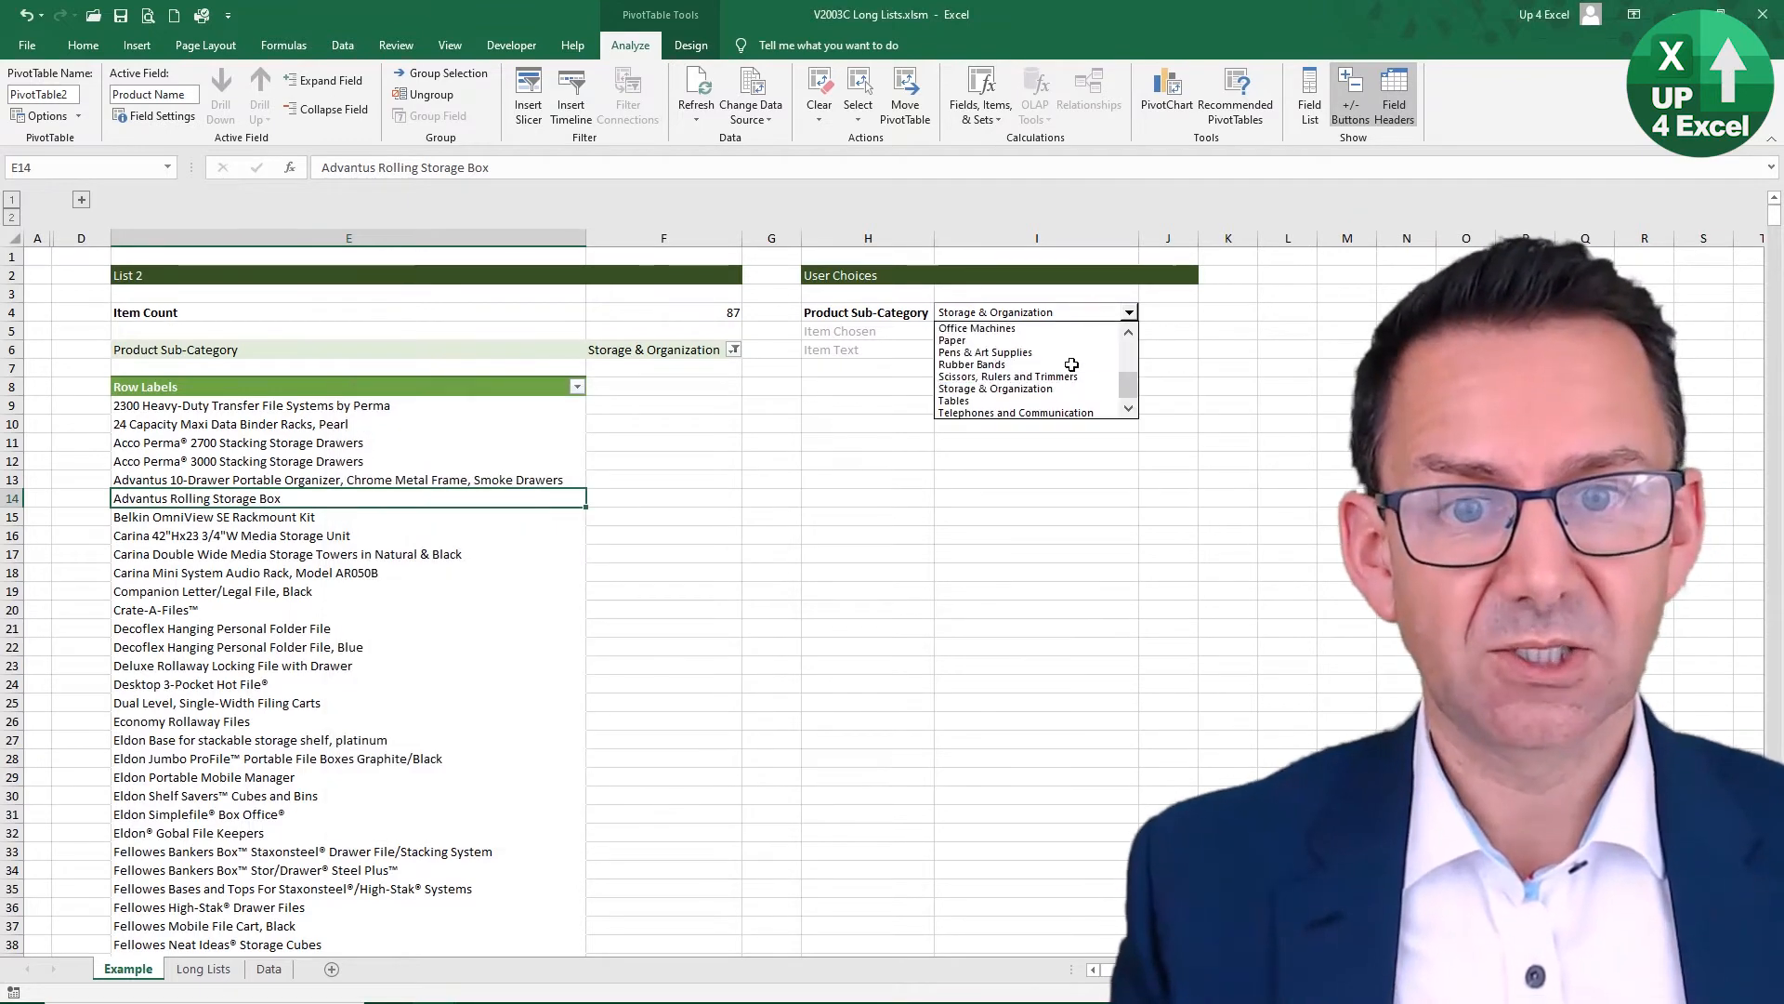
pyautogui.click(1064, 371)
pyautogui.click(1064, 319)
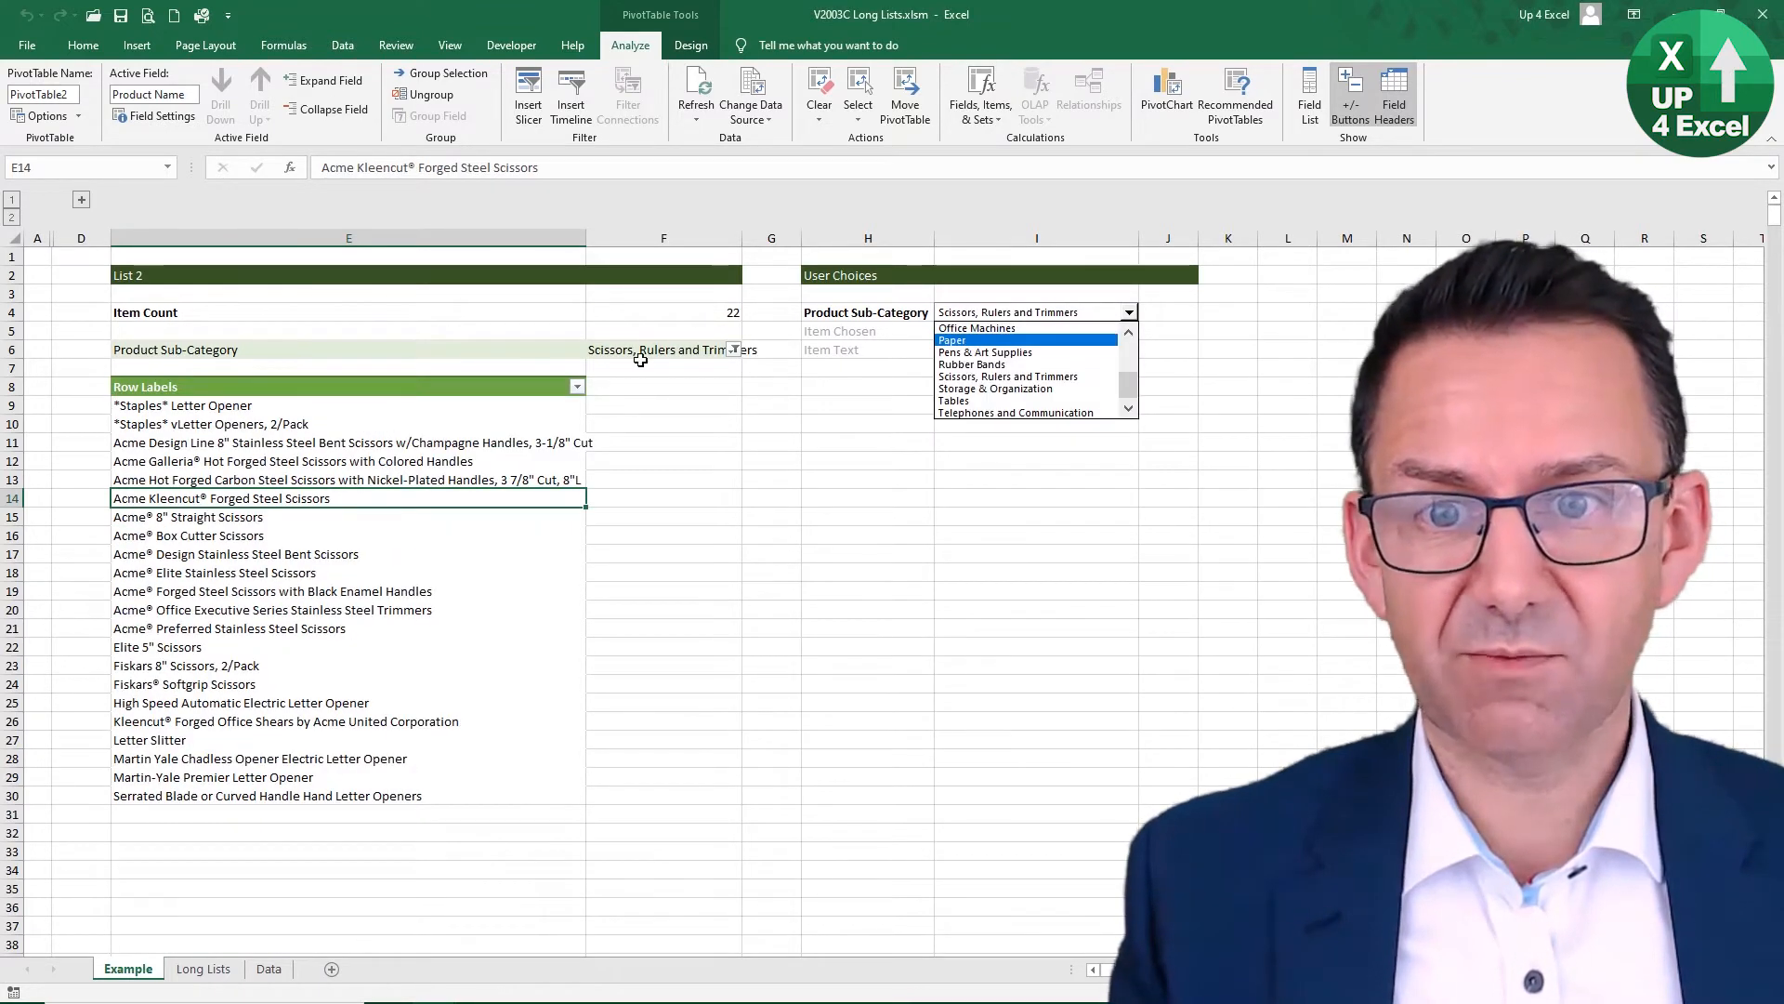
pyautogui.click(985, 389)
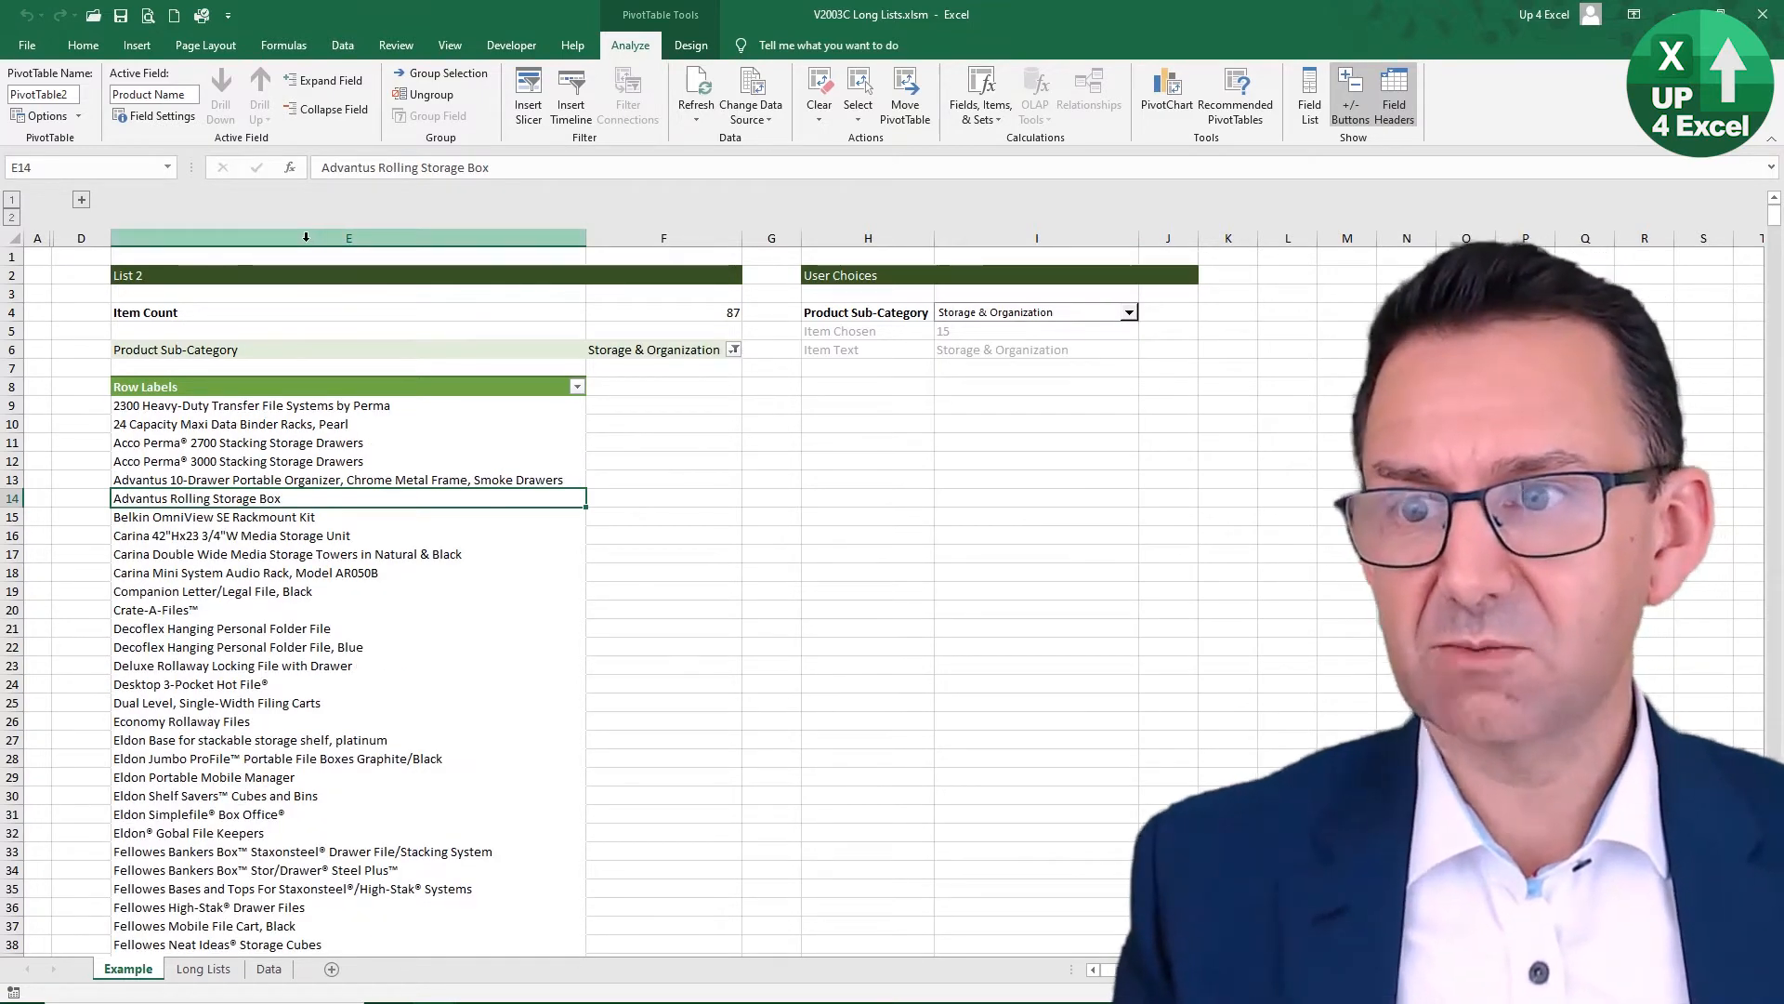
# Step: Select the List 2 columns E and F
pyautogui.moveTo(319, 238); pyautogui.dragTo(721, 243)
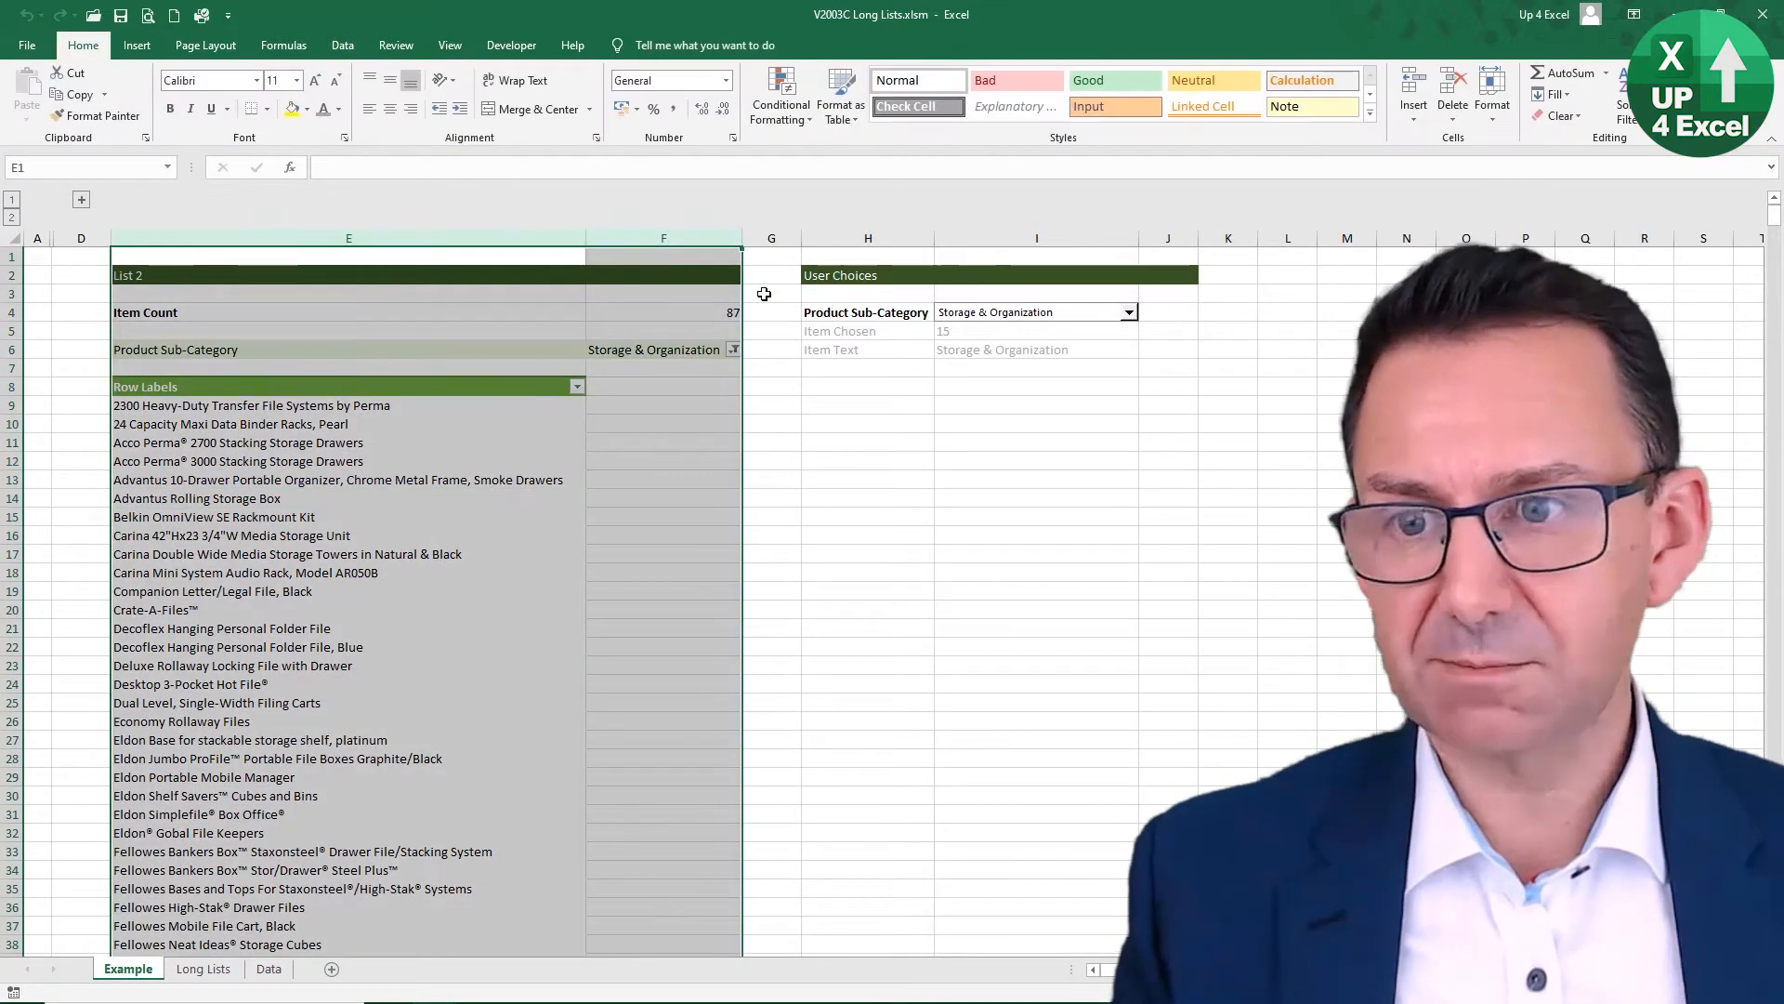
# Step: Choose Paper as the Product Sub-Category under User Choices
pyautogui.click(476, 511)
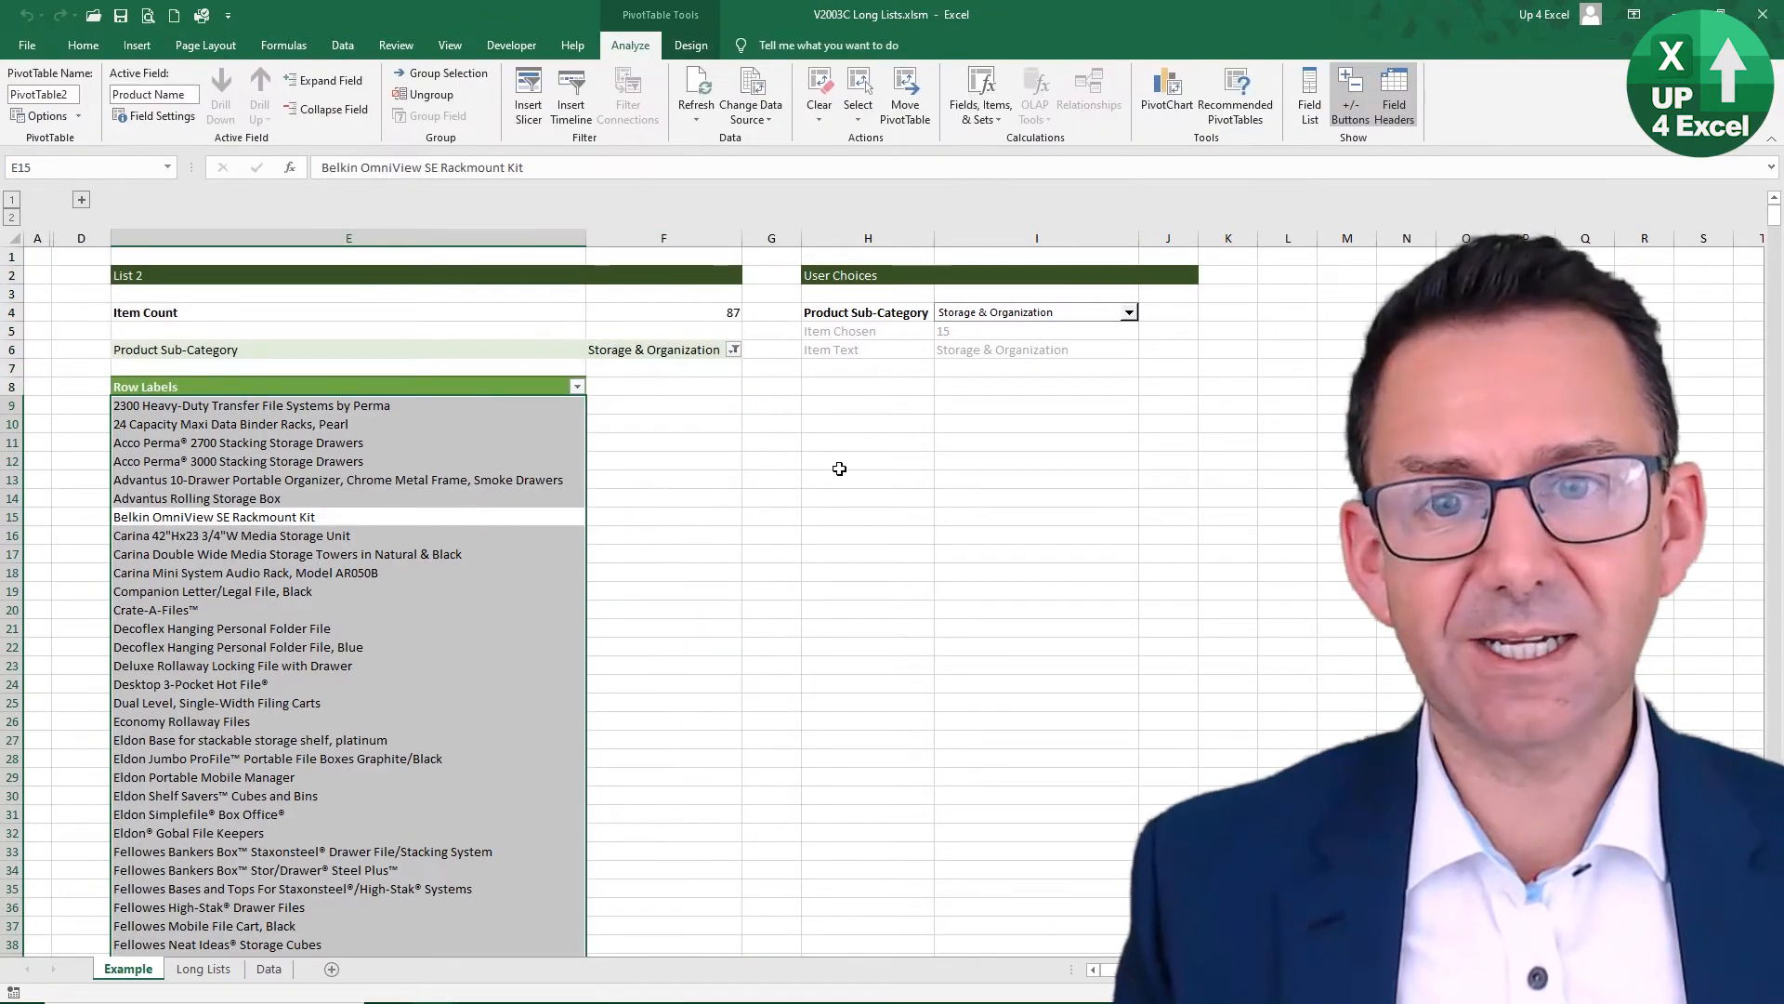
pyautogui.click(1031, 323)
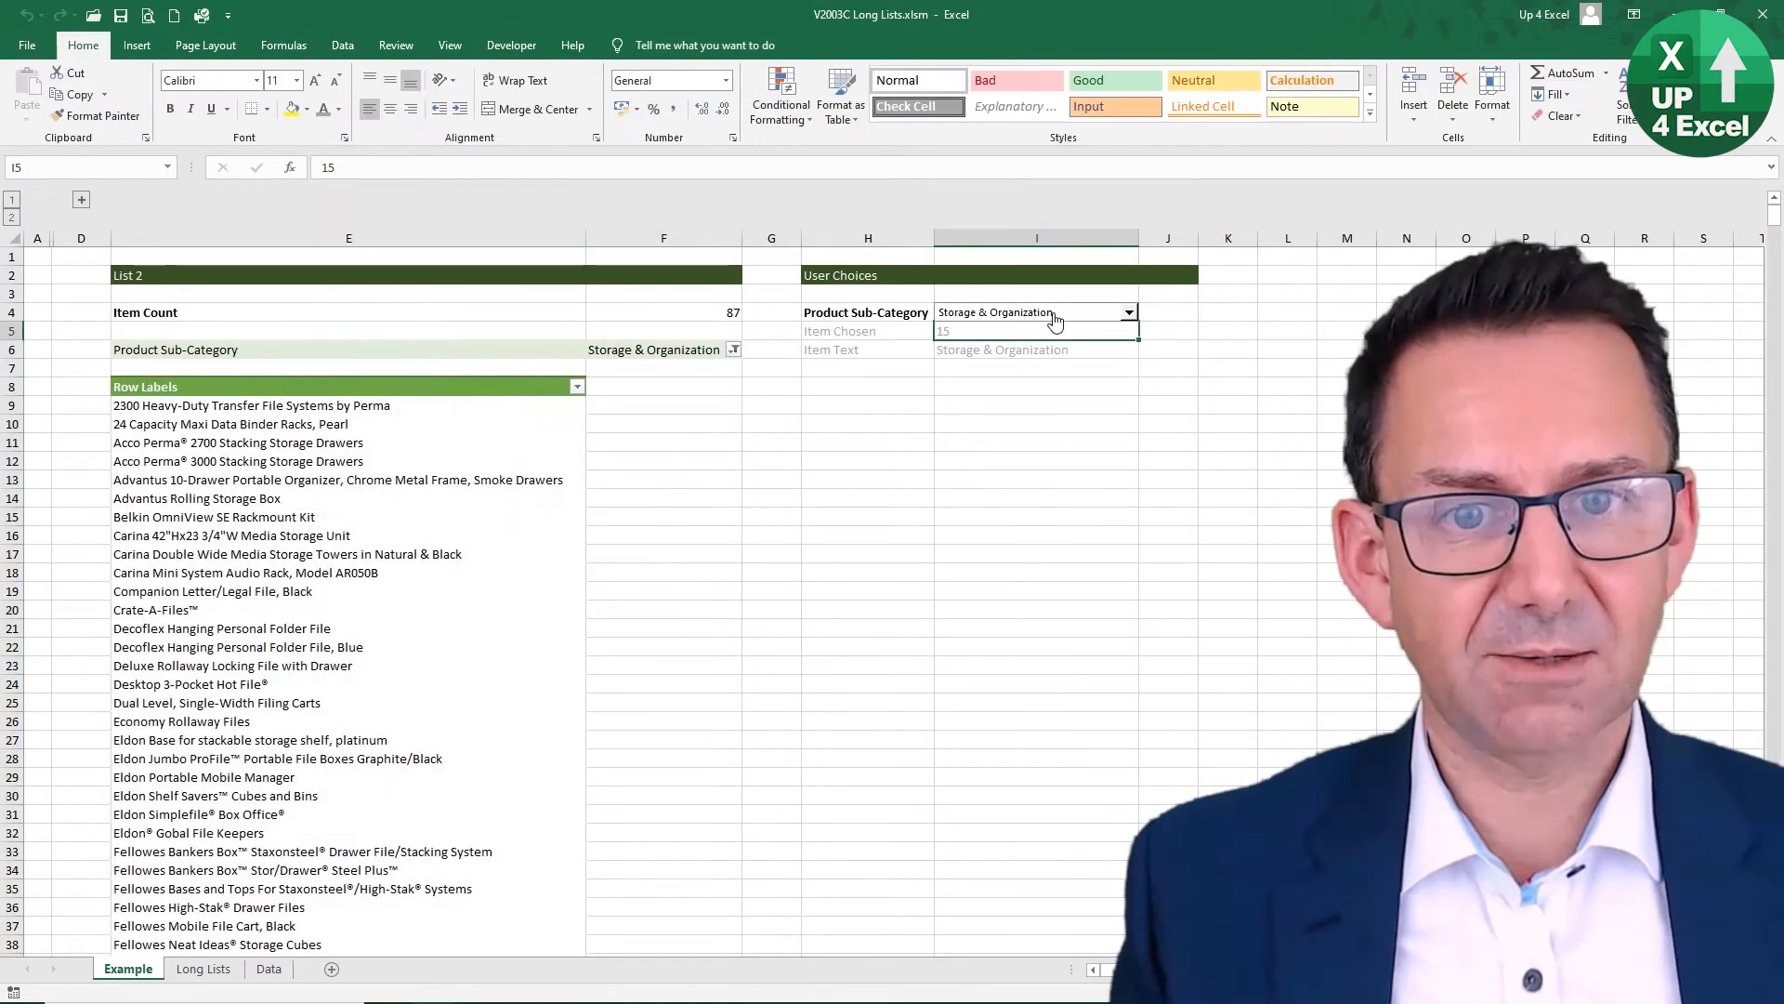
pyautogui.click(1055, 314)
pyautogui.click(1031, 340)
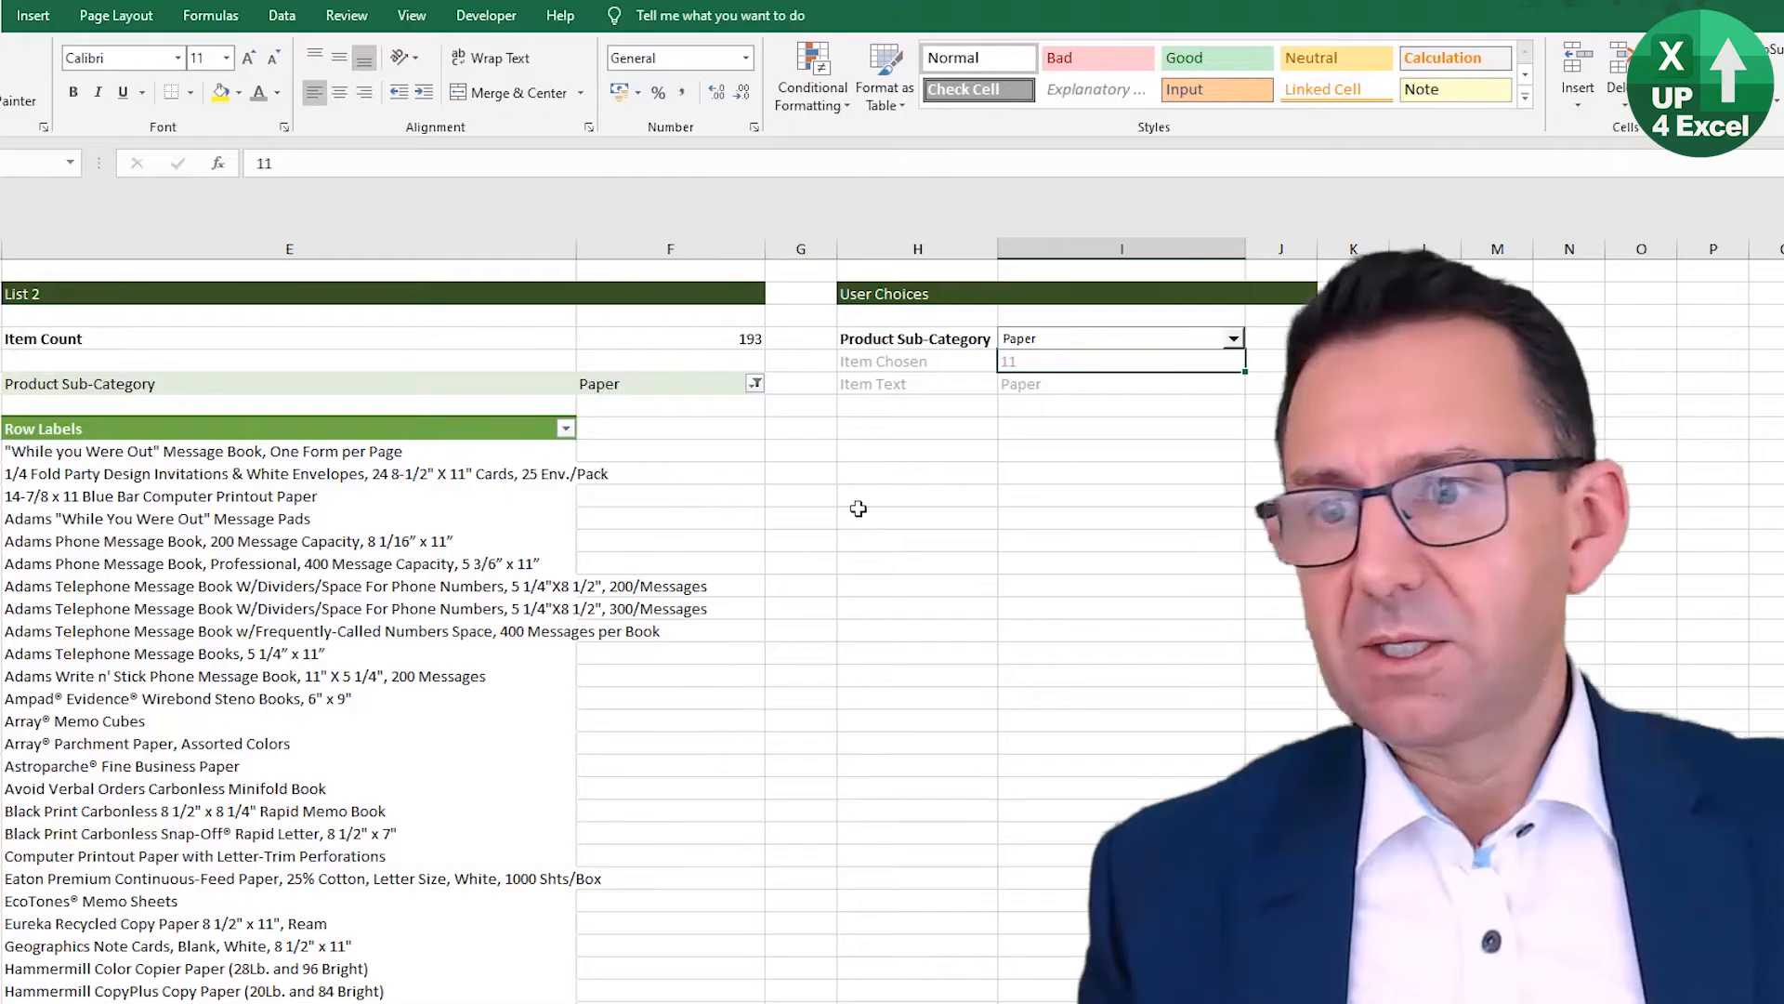
# Step: Insert a combo box form control starting at I8 and stretch it across a widened column J
pyautogui.click(969, 426)
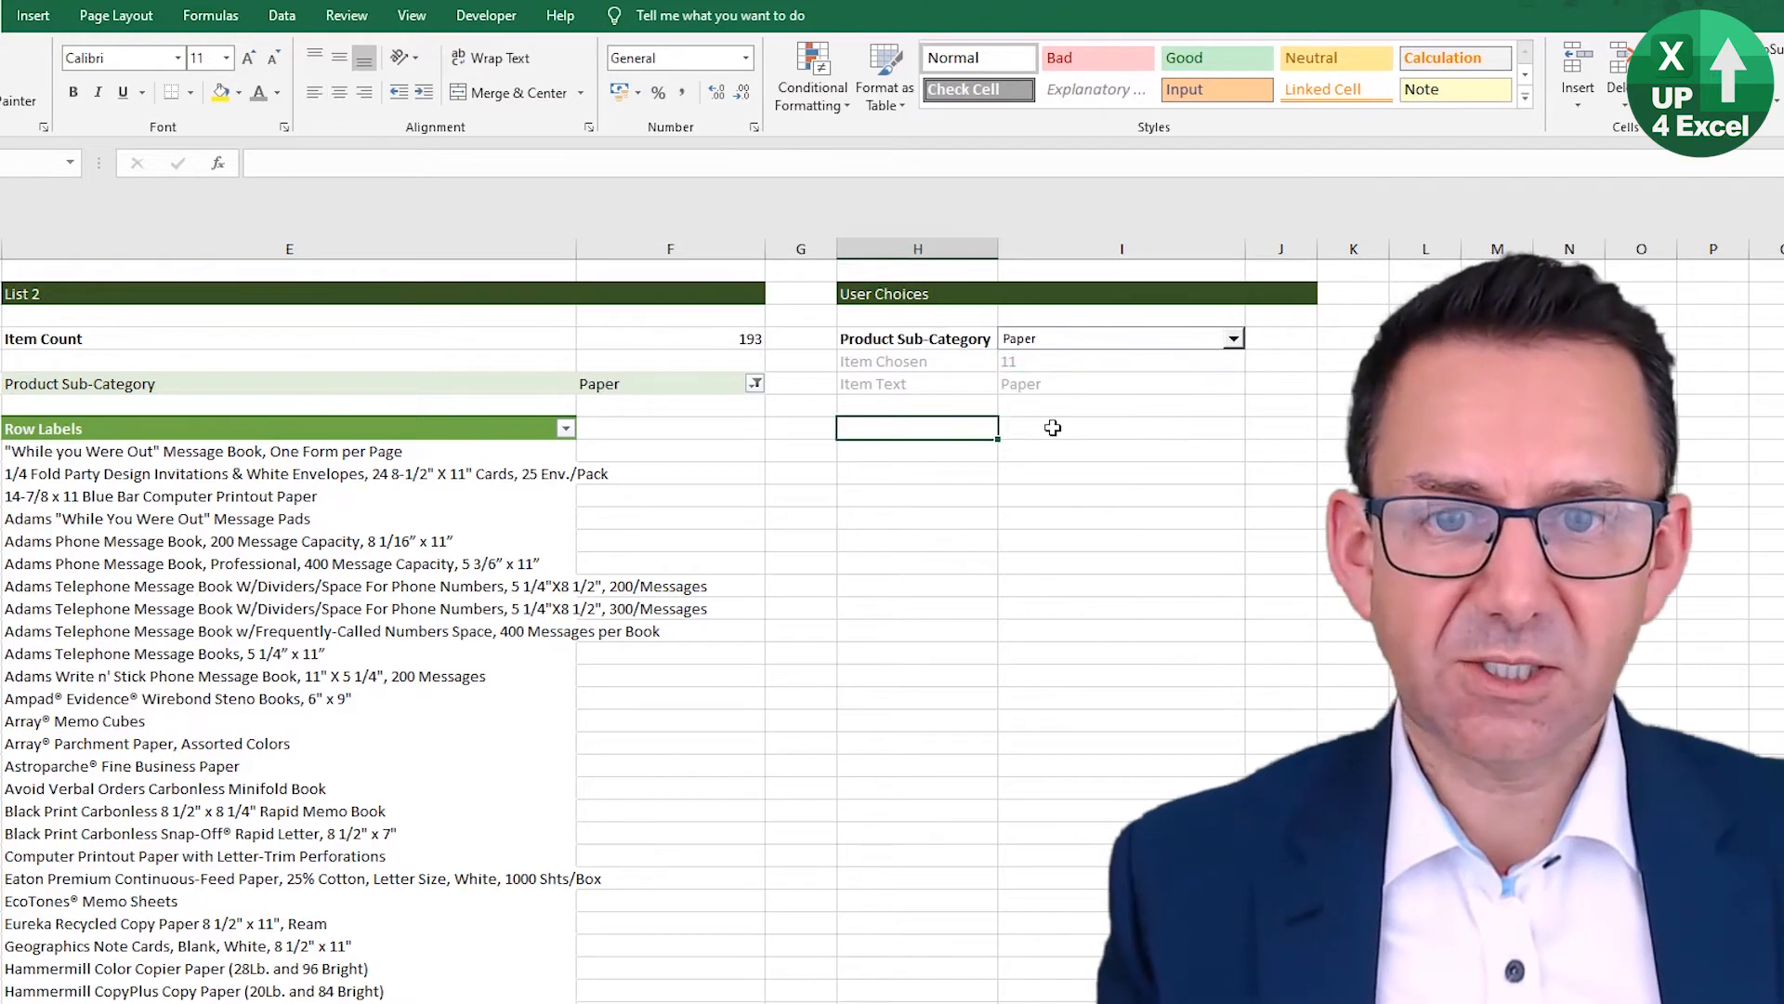
pyautogui.click(1057, 421)
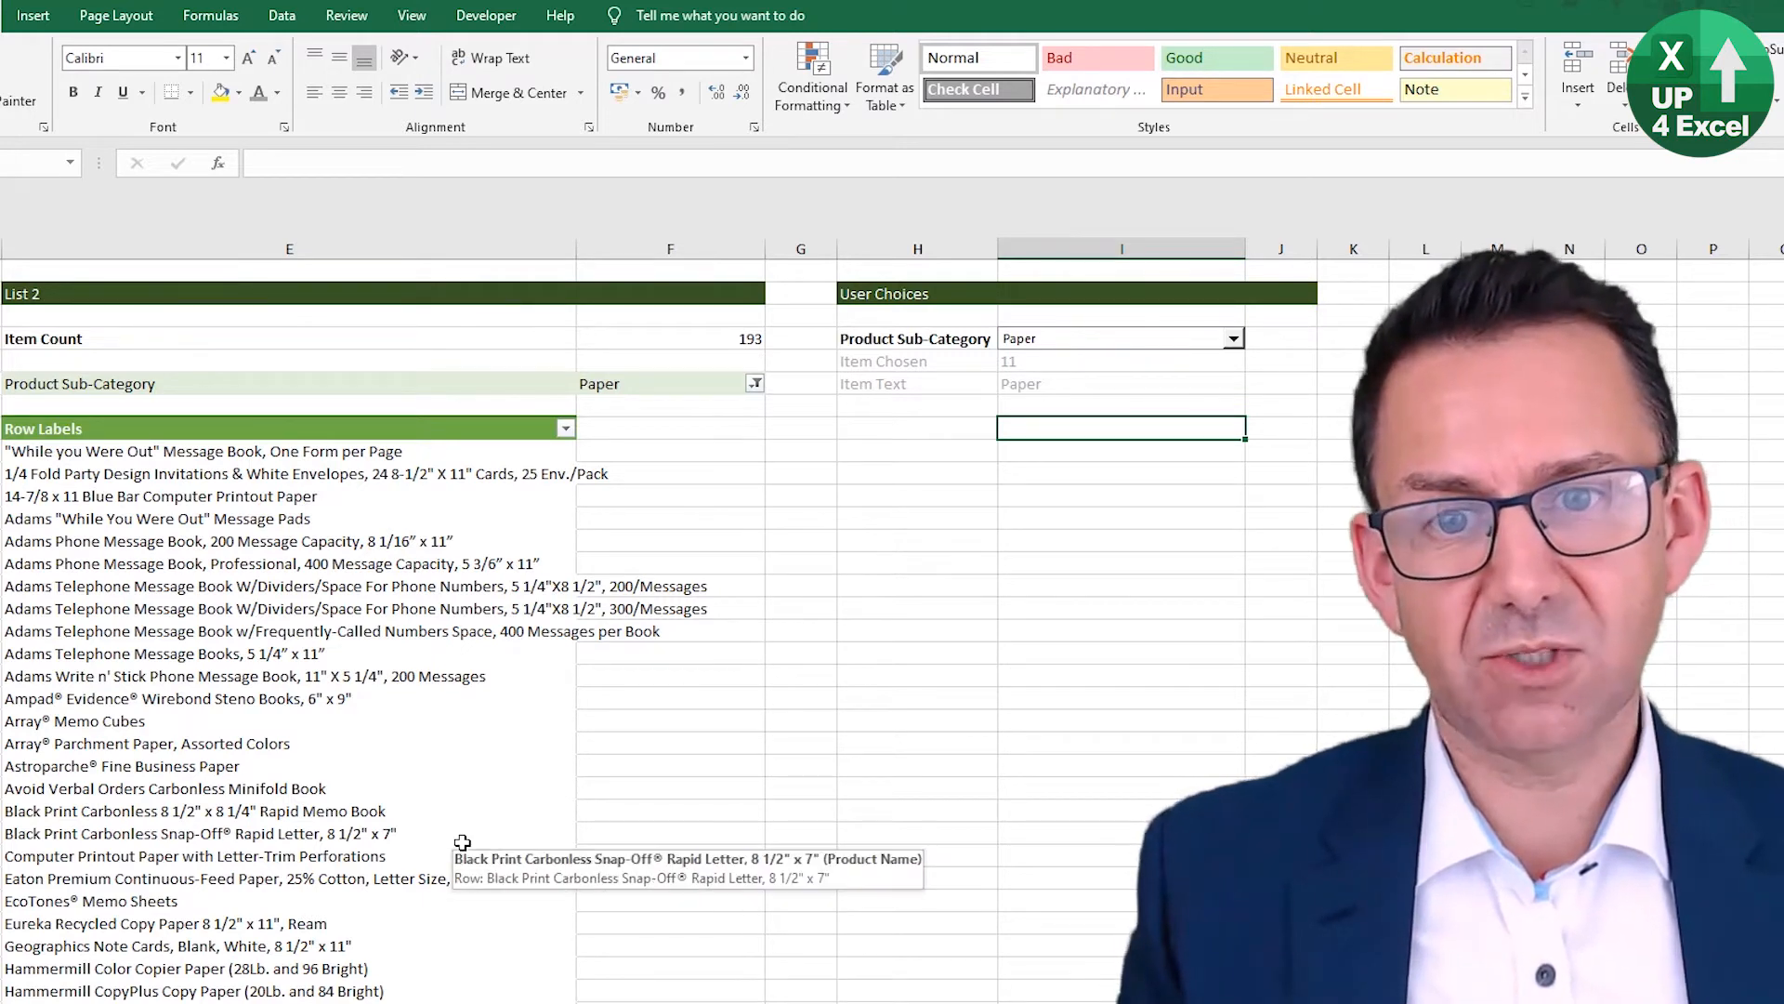
pyautogui.click(950, 421)
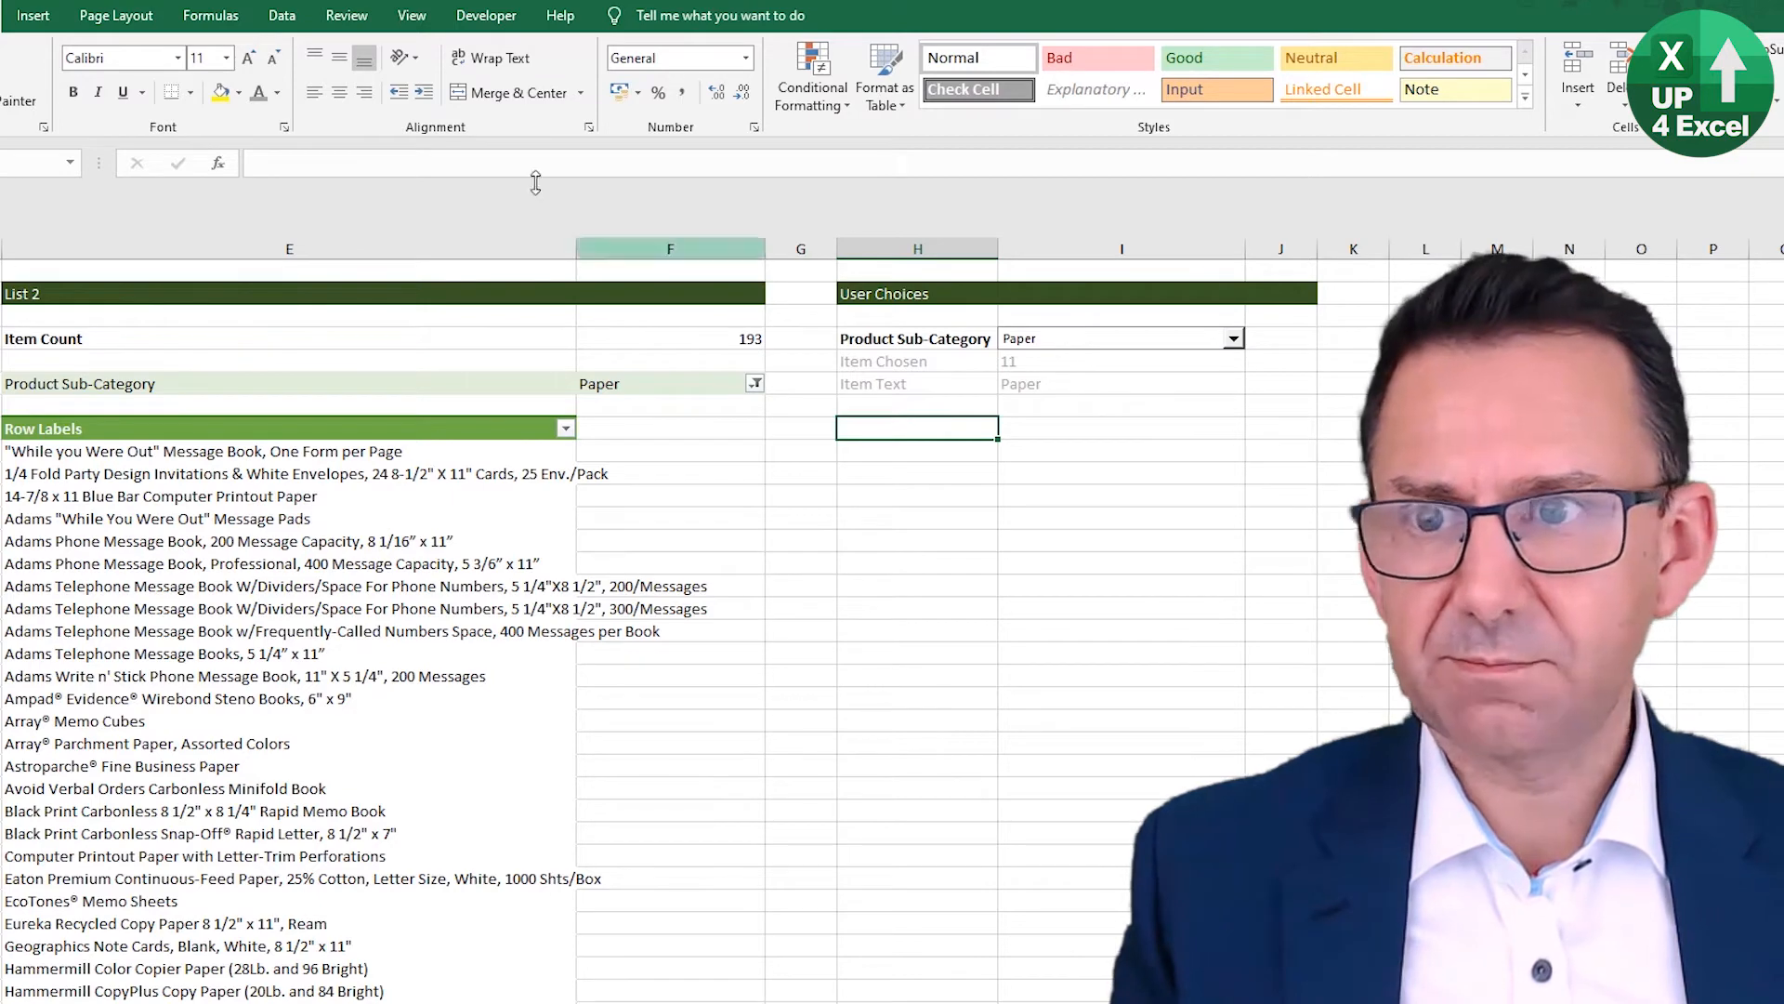
pyautogui.click(486, 16)
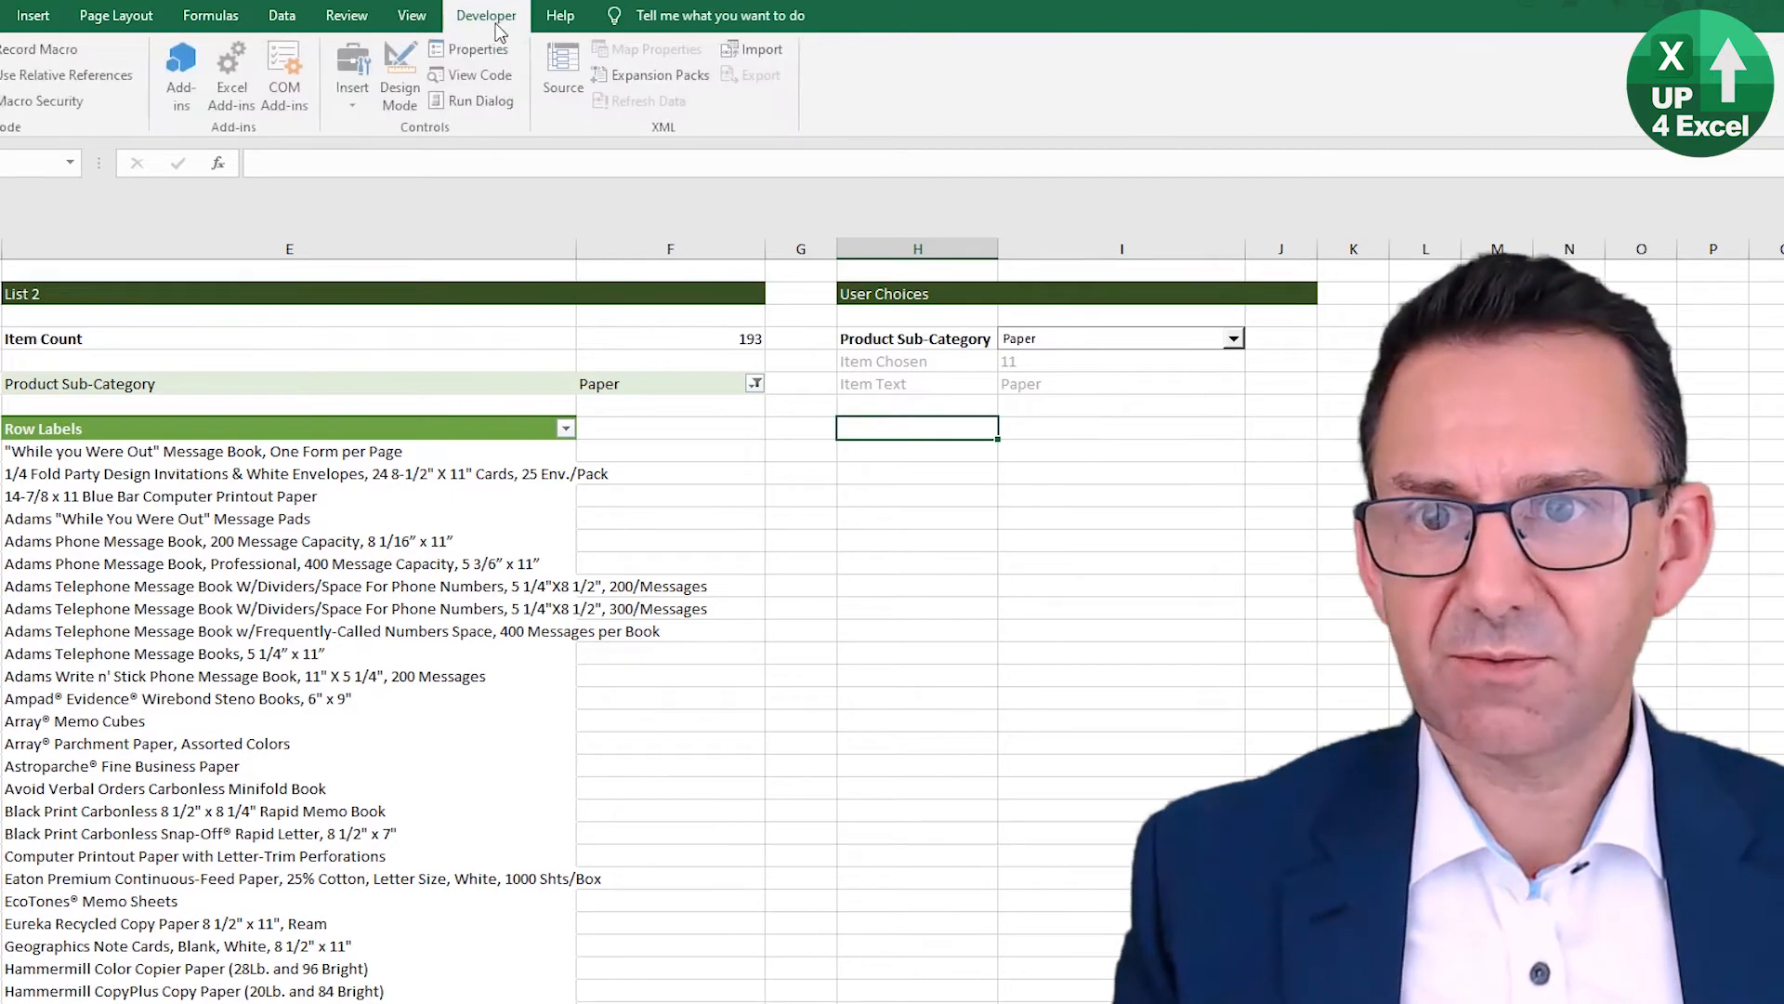
pyautogui.click(356, 79)
pyautogui.click(368, 151)
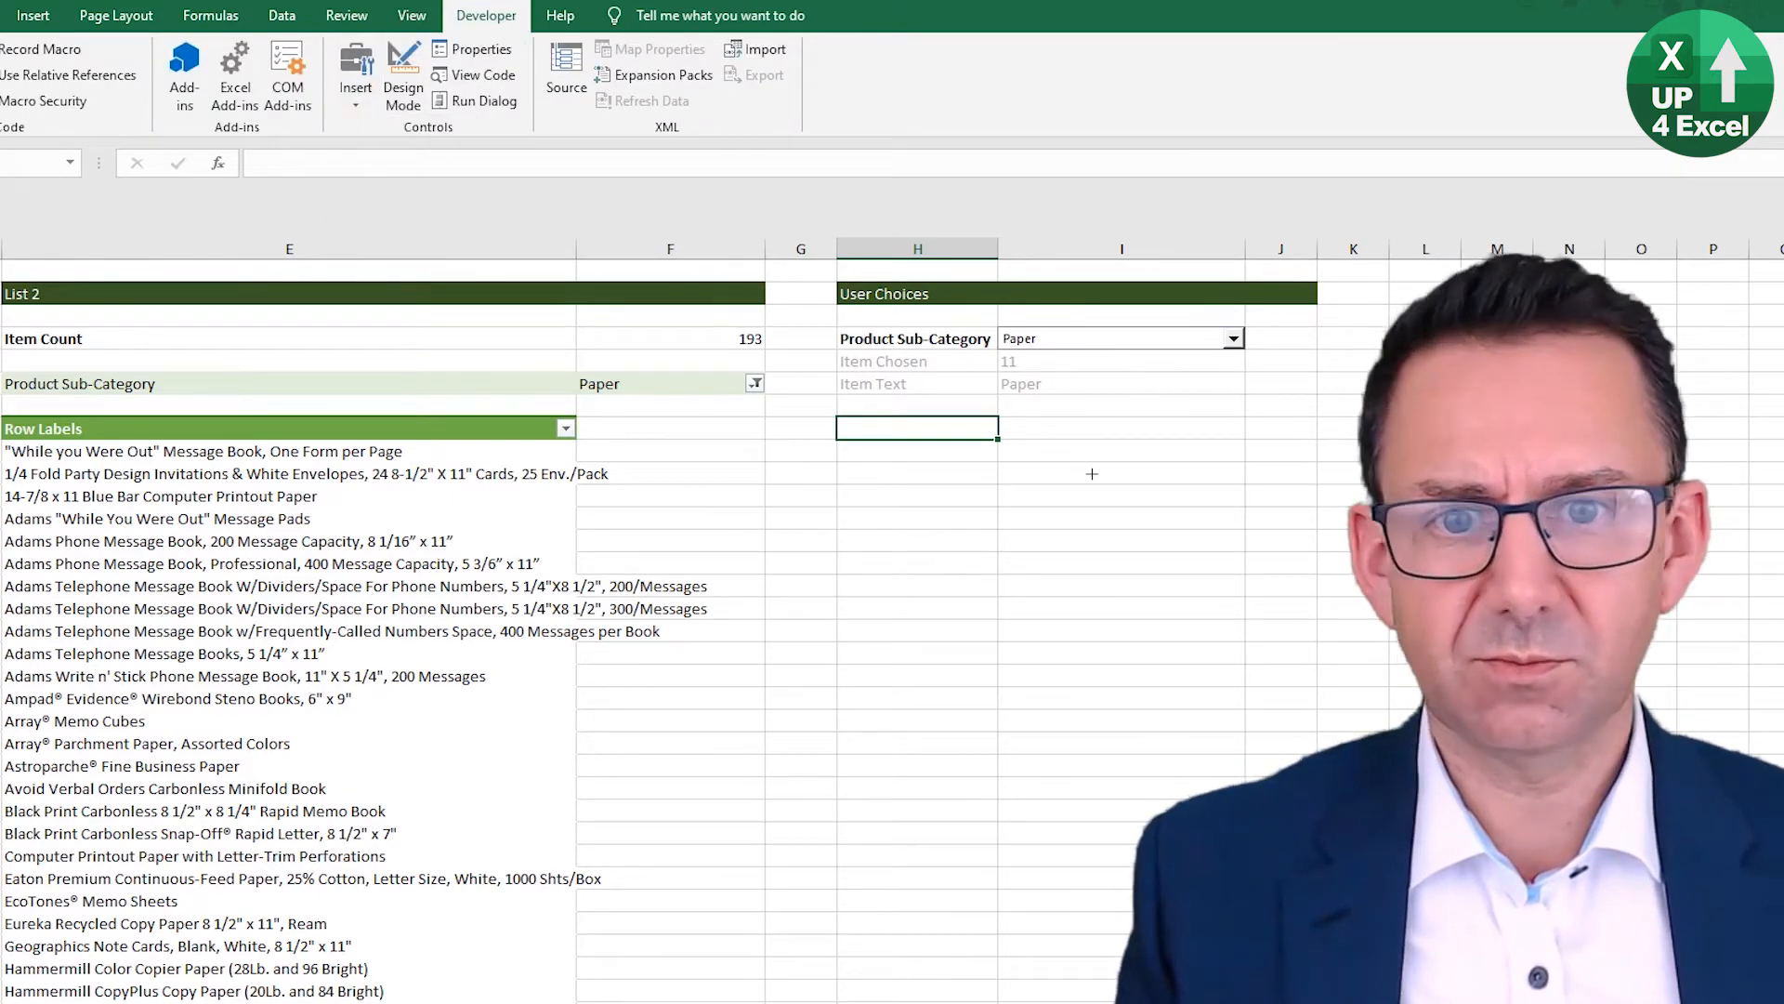
pyautogui.moveTo(1001, 418); pyautogui.dragTo(1318, 437)
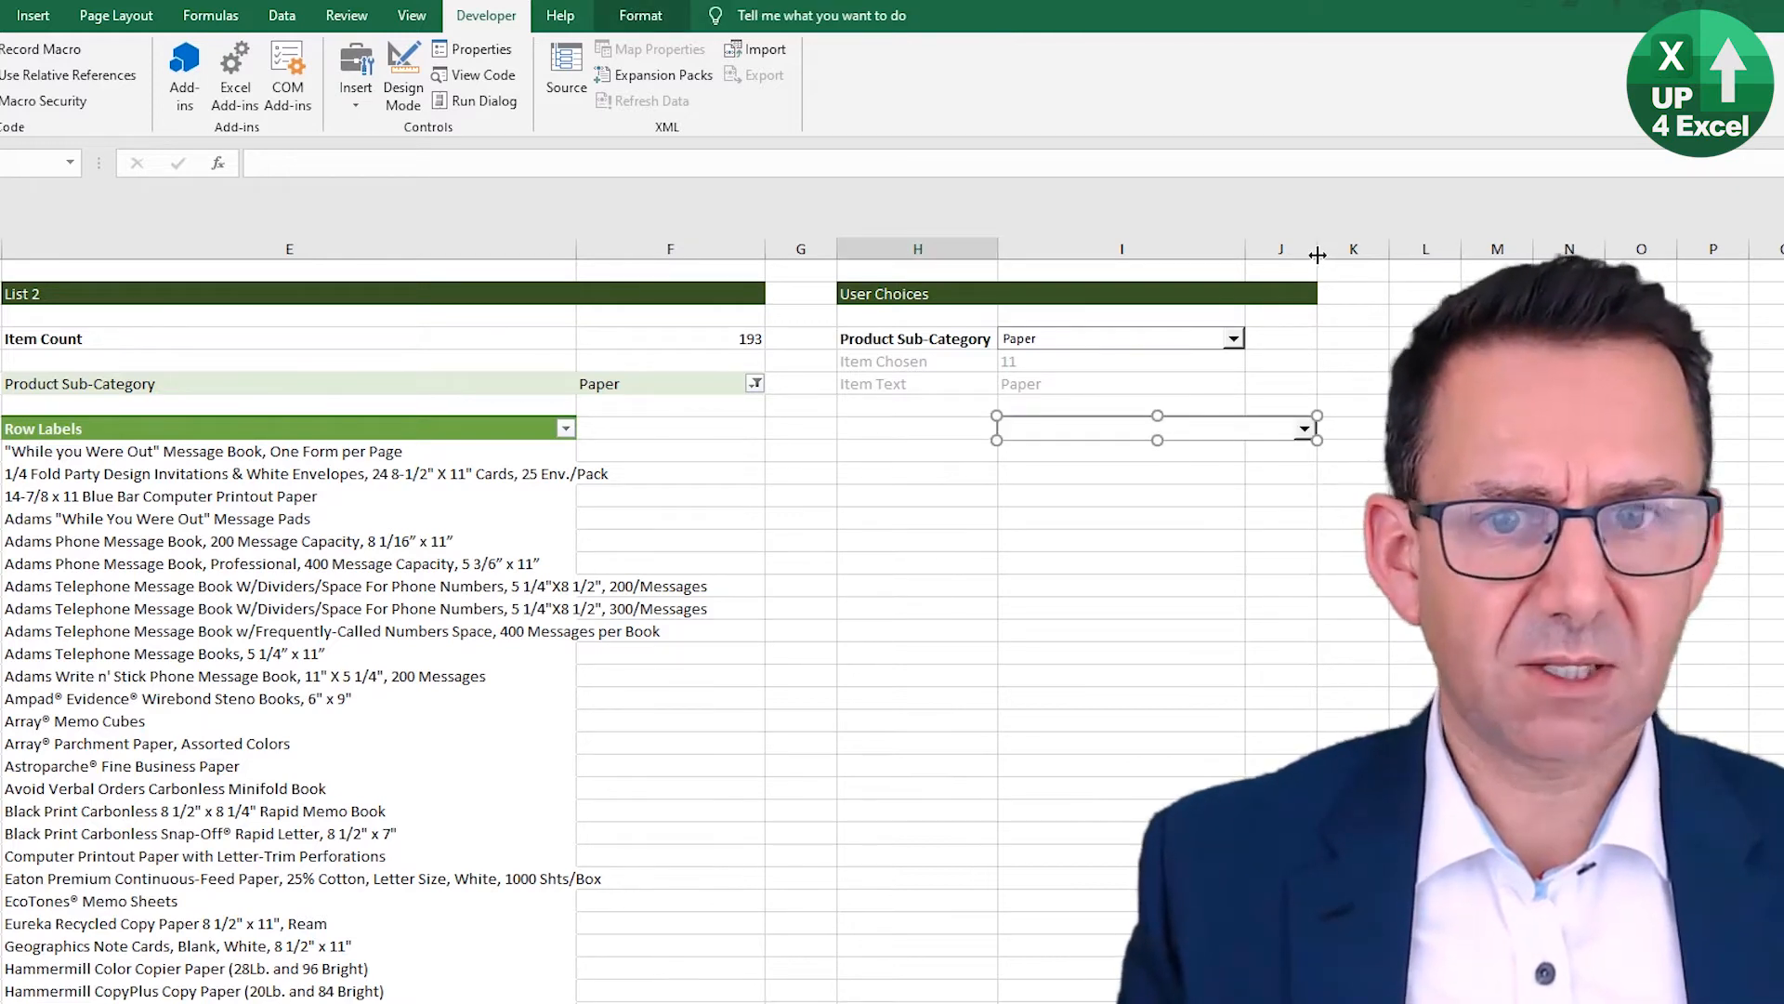
pyautogui.moveTo(1318, 255); pyautogui.dragTo(1591, 249)
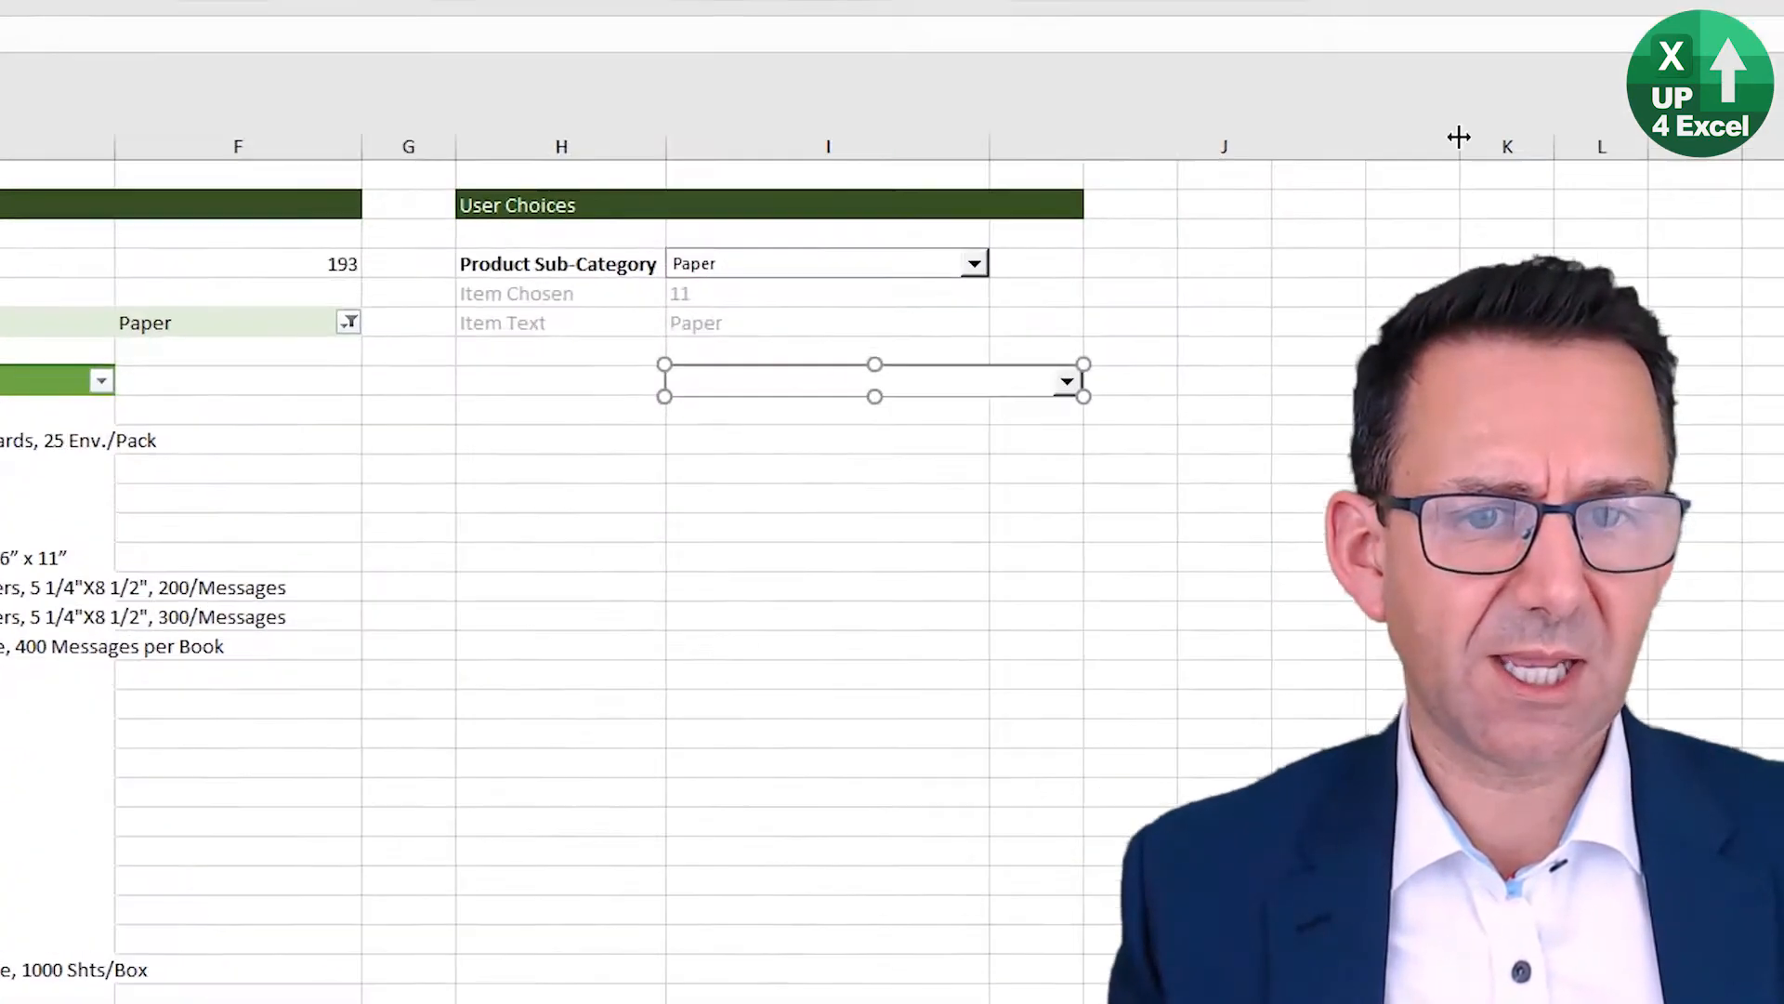
pyautogui.moveTo(760, 318); pyautogui.dragTo(1196, 319)
# Step: Enter the label Product in H8 beside the new combo box and make it bold
pyautogui.click(159, 295)
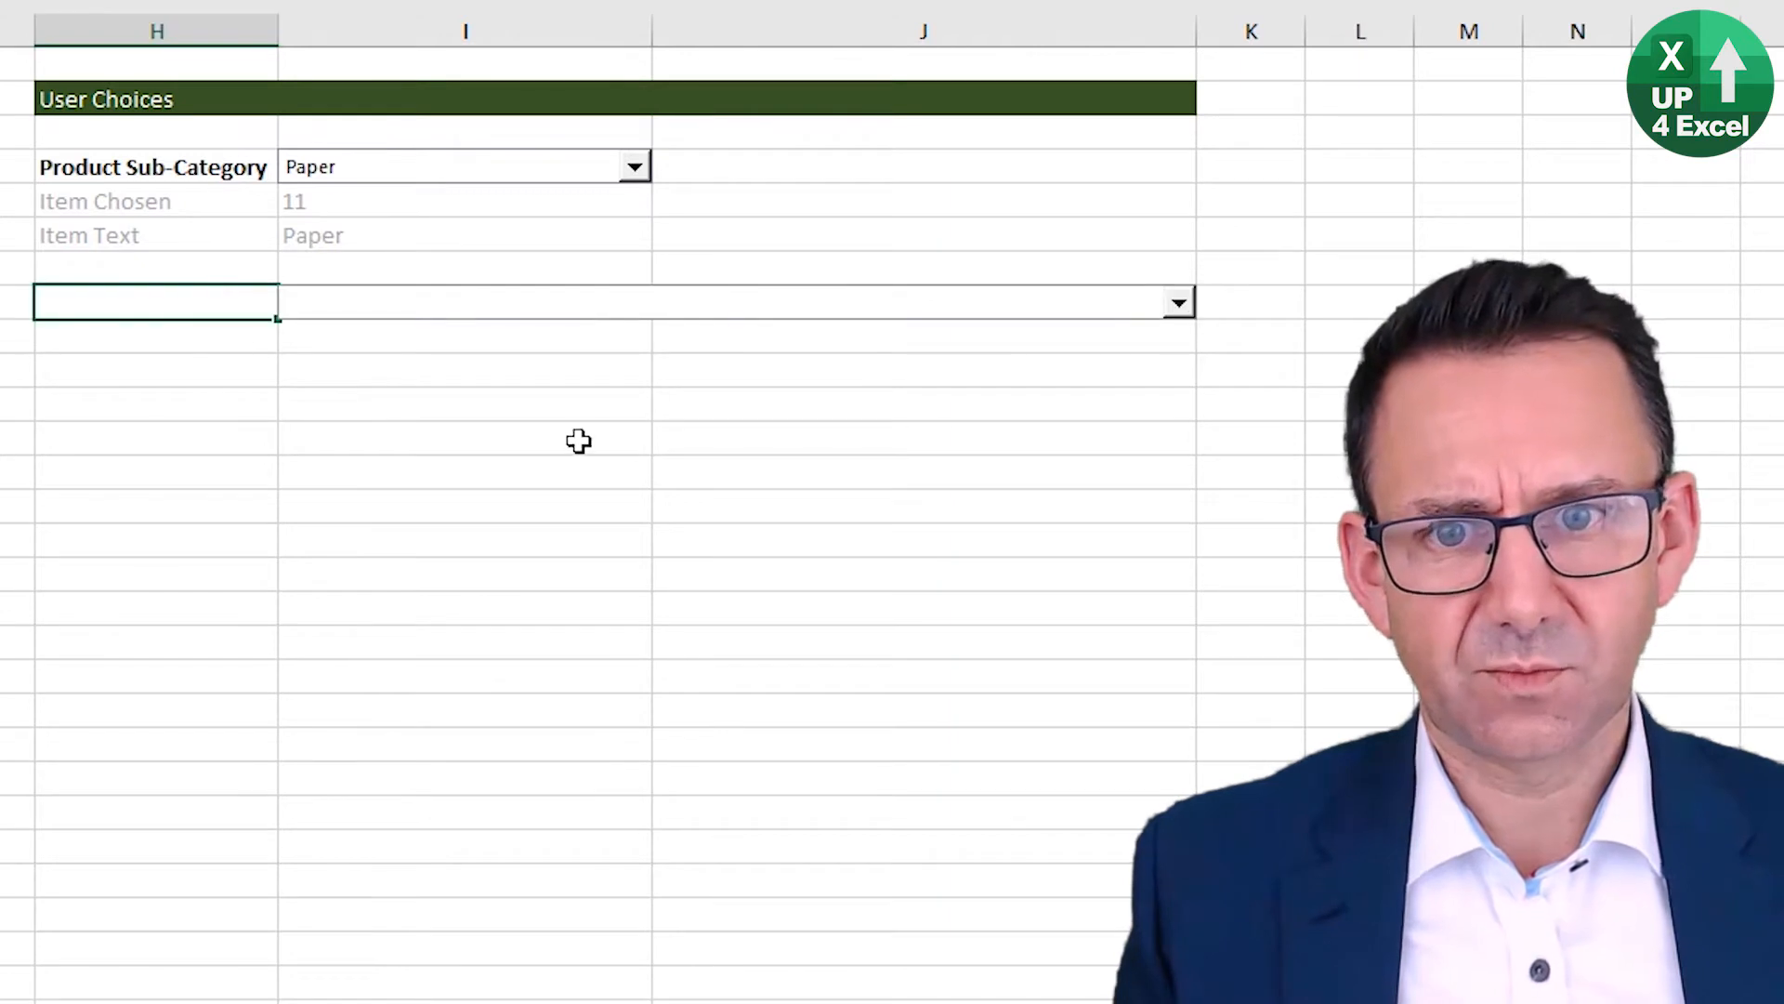
pyautogui.write('Product')
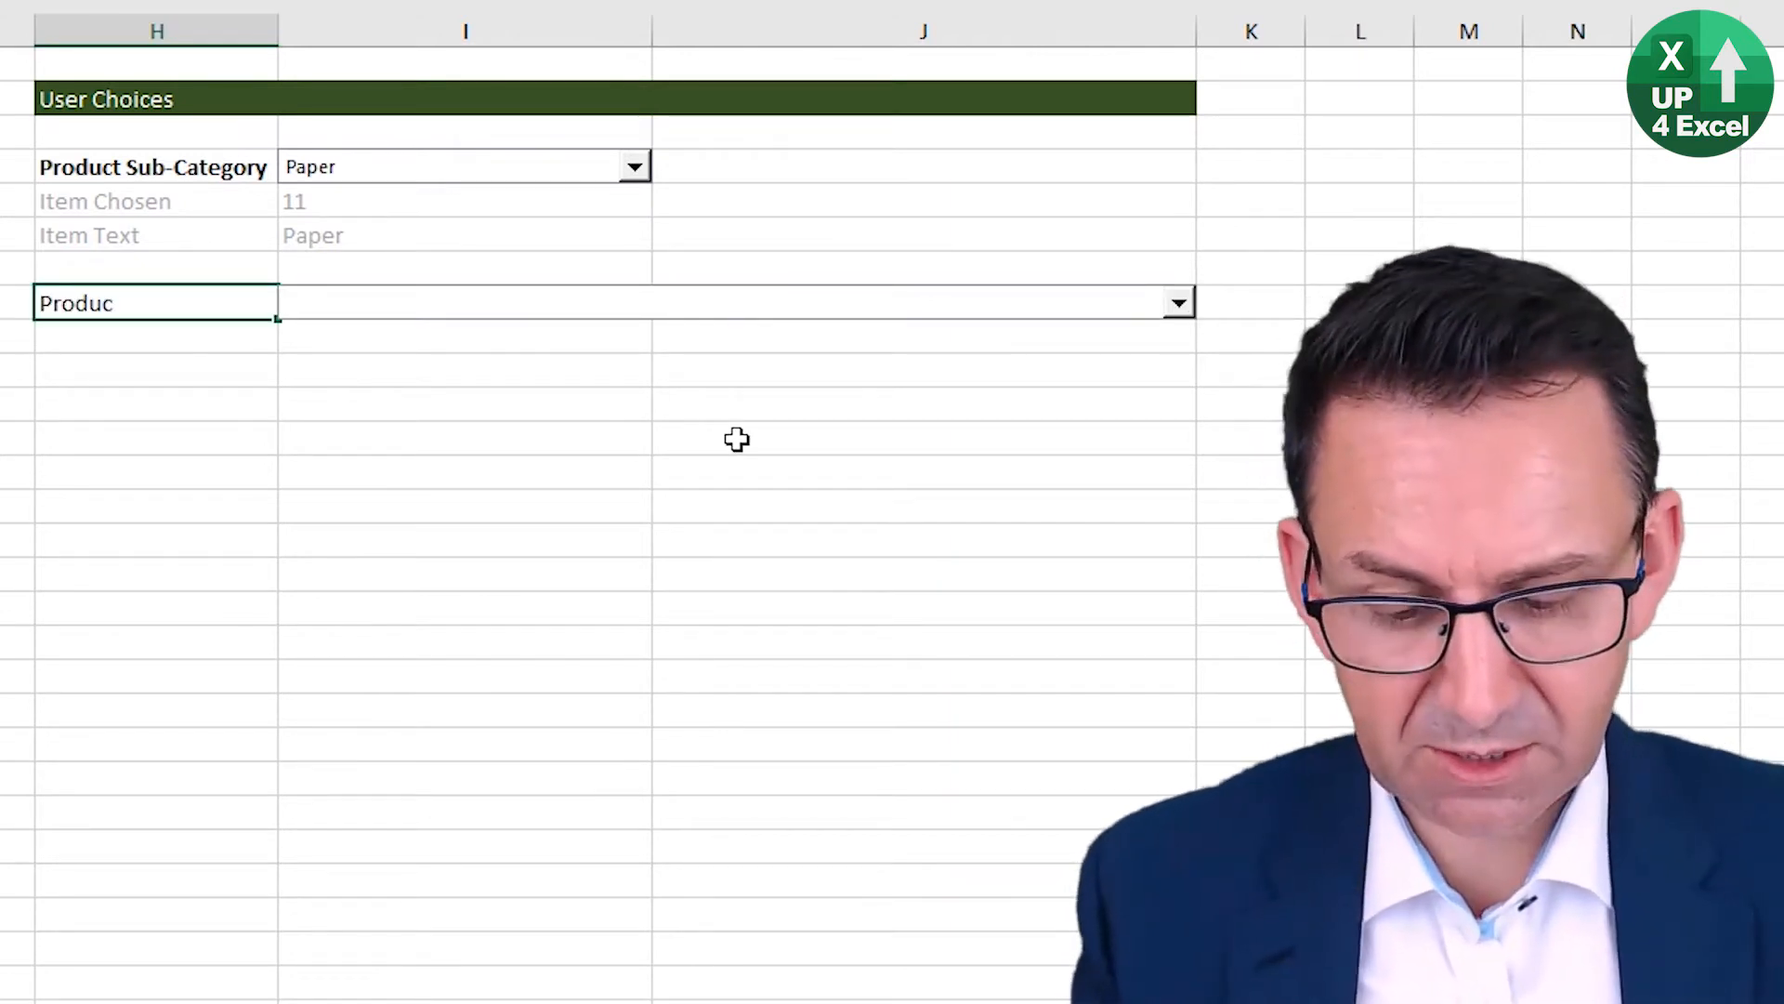
pyautogui.press('Return')
pyautogui.press('Up')
pyautogui.hotkey('ctrl', 'b')
# Step: Copy the Item Chosen label and its value from H5:I5 to the row below Product, starting at H9
pyautogui.press('Up')
pyautogui.press('Up')
pyautogui.press('Up')
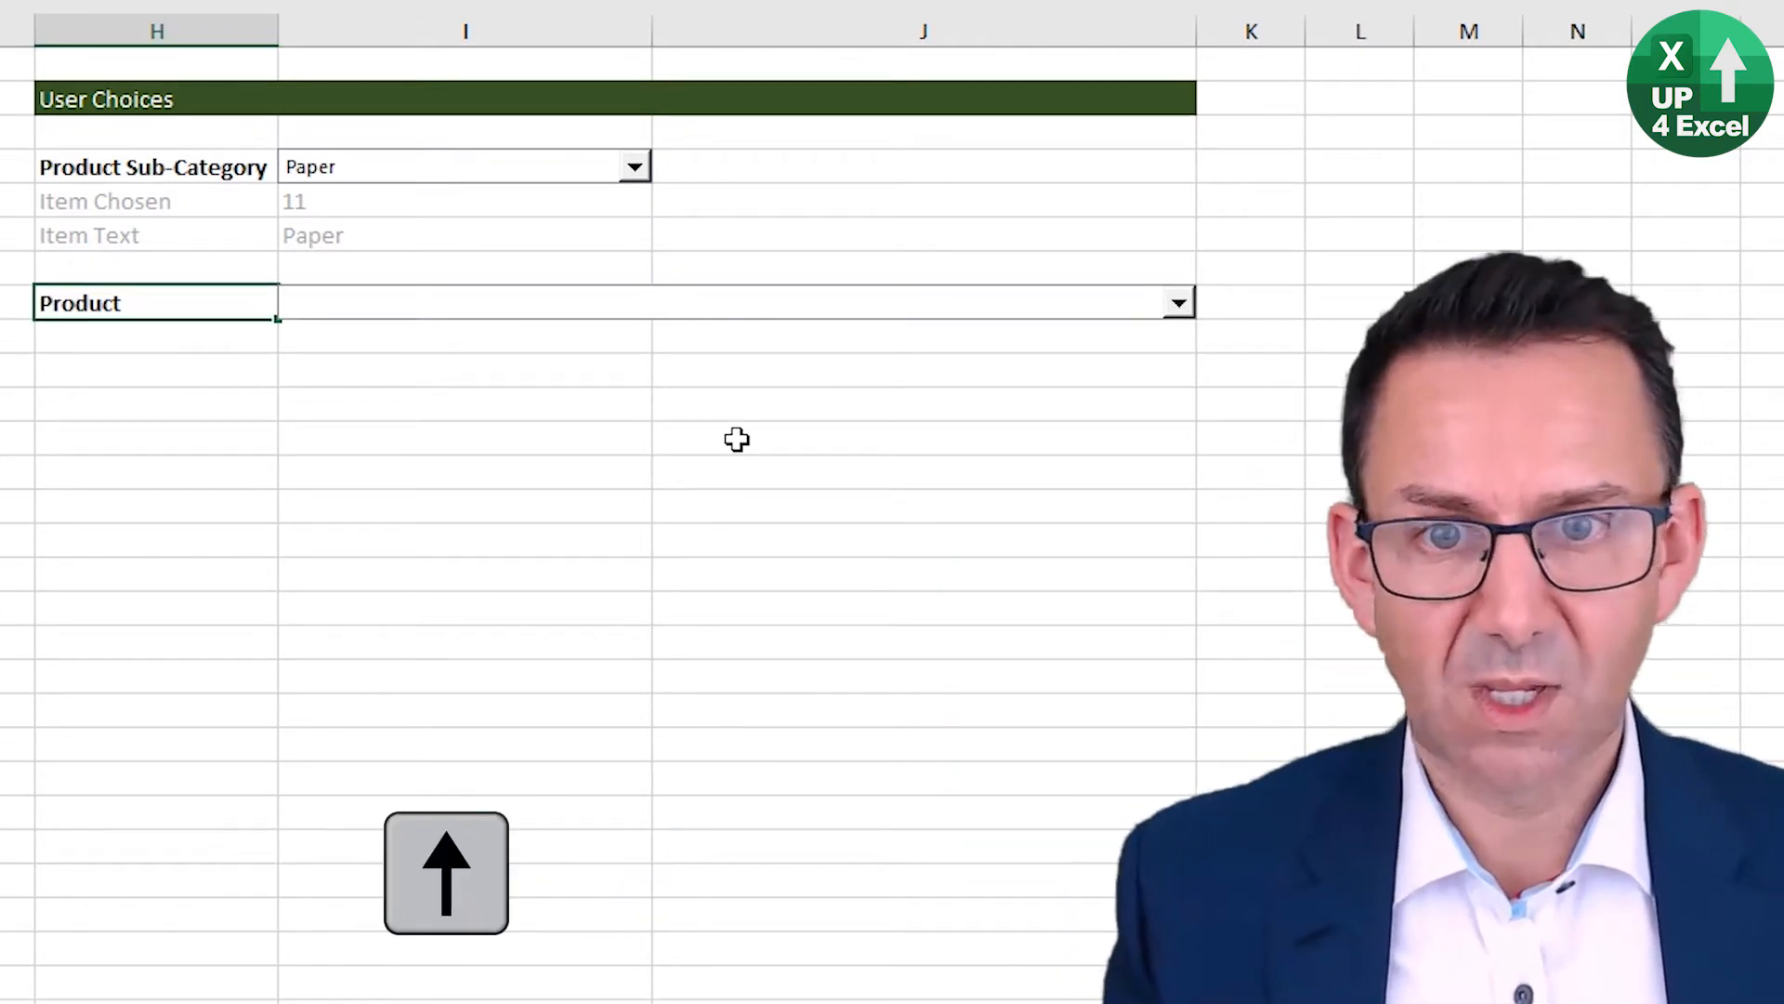
pyautogui.hotkey('shift', 'Right')
pyautogui.hotkey('ctrl', 'c')
pyautogui.press('Down')
pyautogui.press('Down')
pyautogui.press('Down')
pyautogui.press('Down')
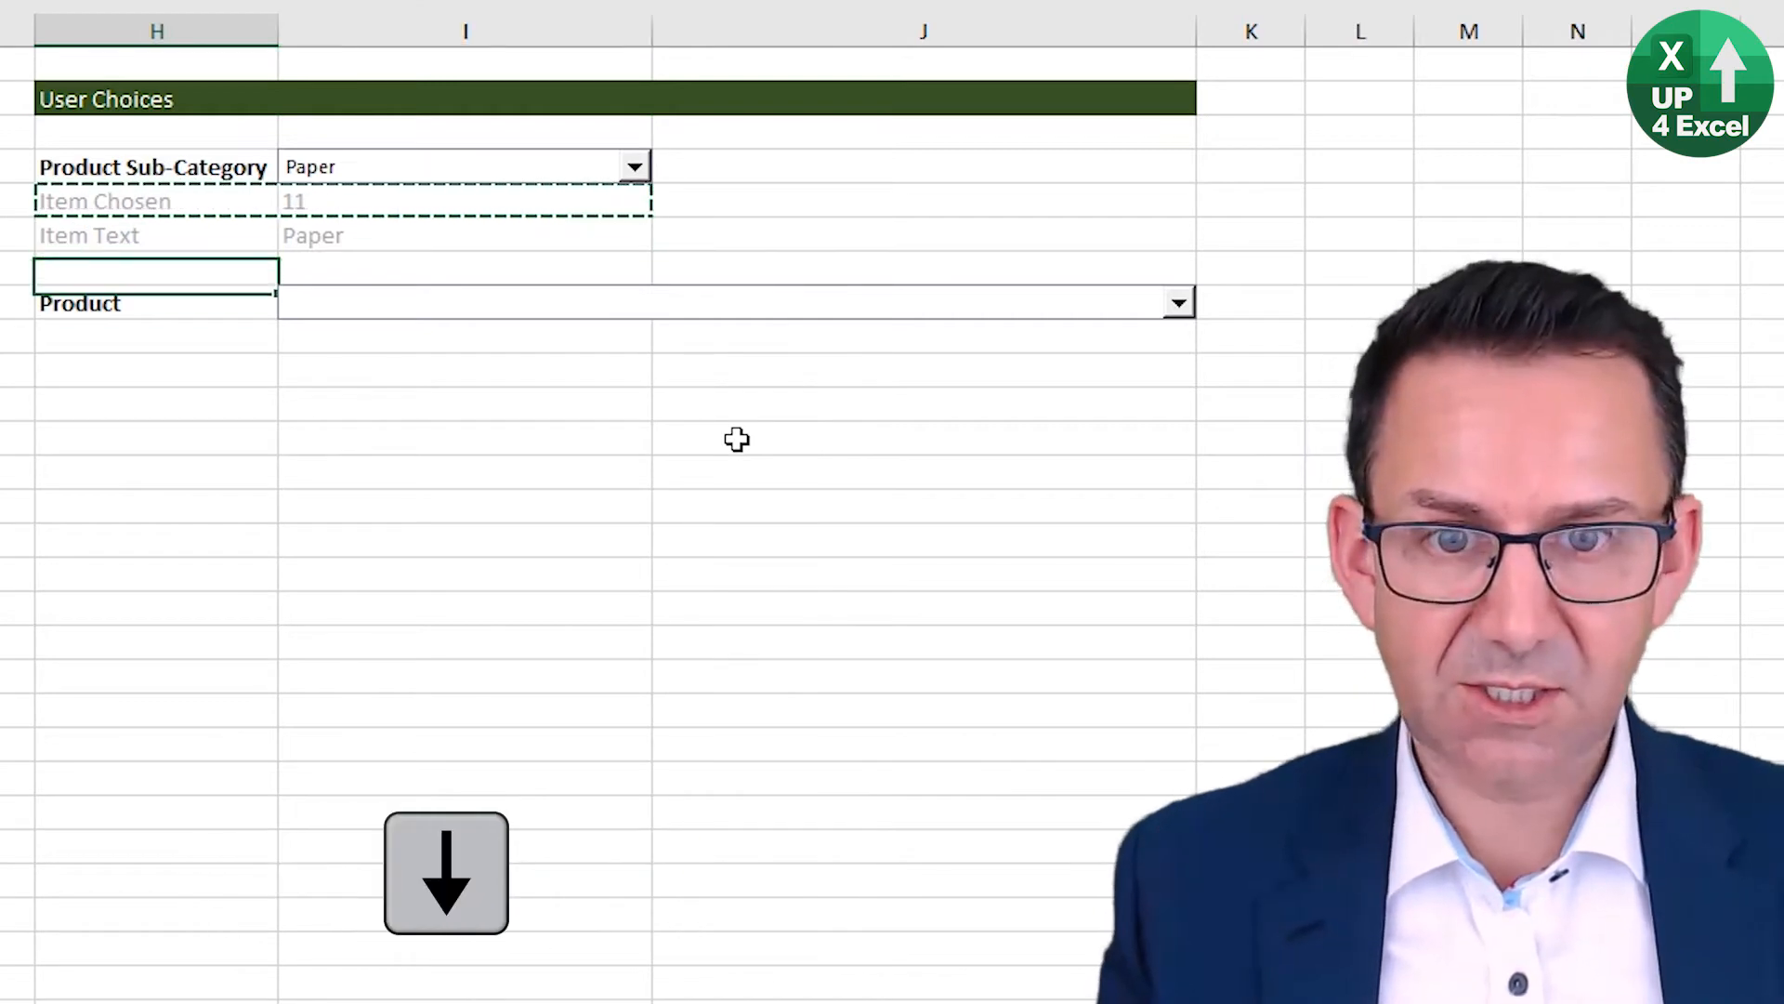
pyautogui.hotkey('ctrl', 'v')
pyautogui.press('Down')
pyautogui.press('Up')
pyautogui.press('Right')
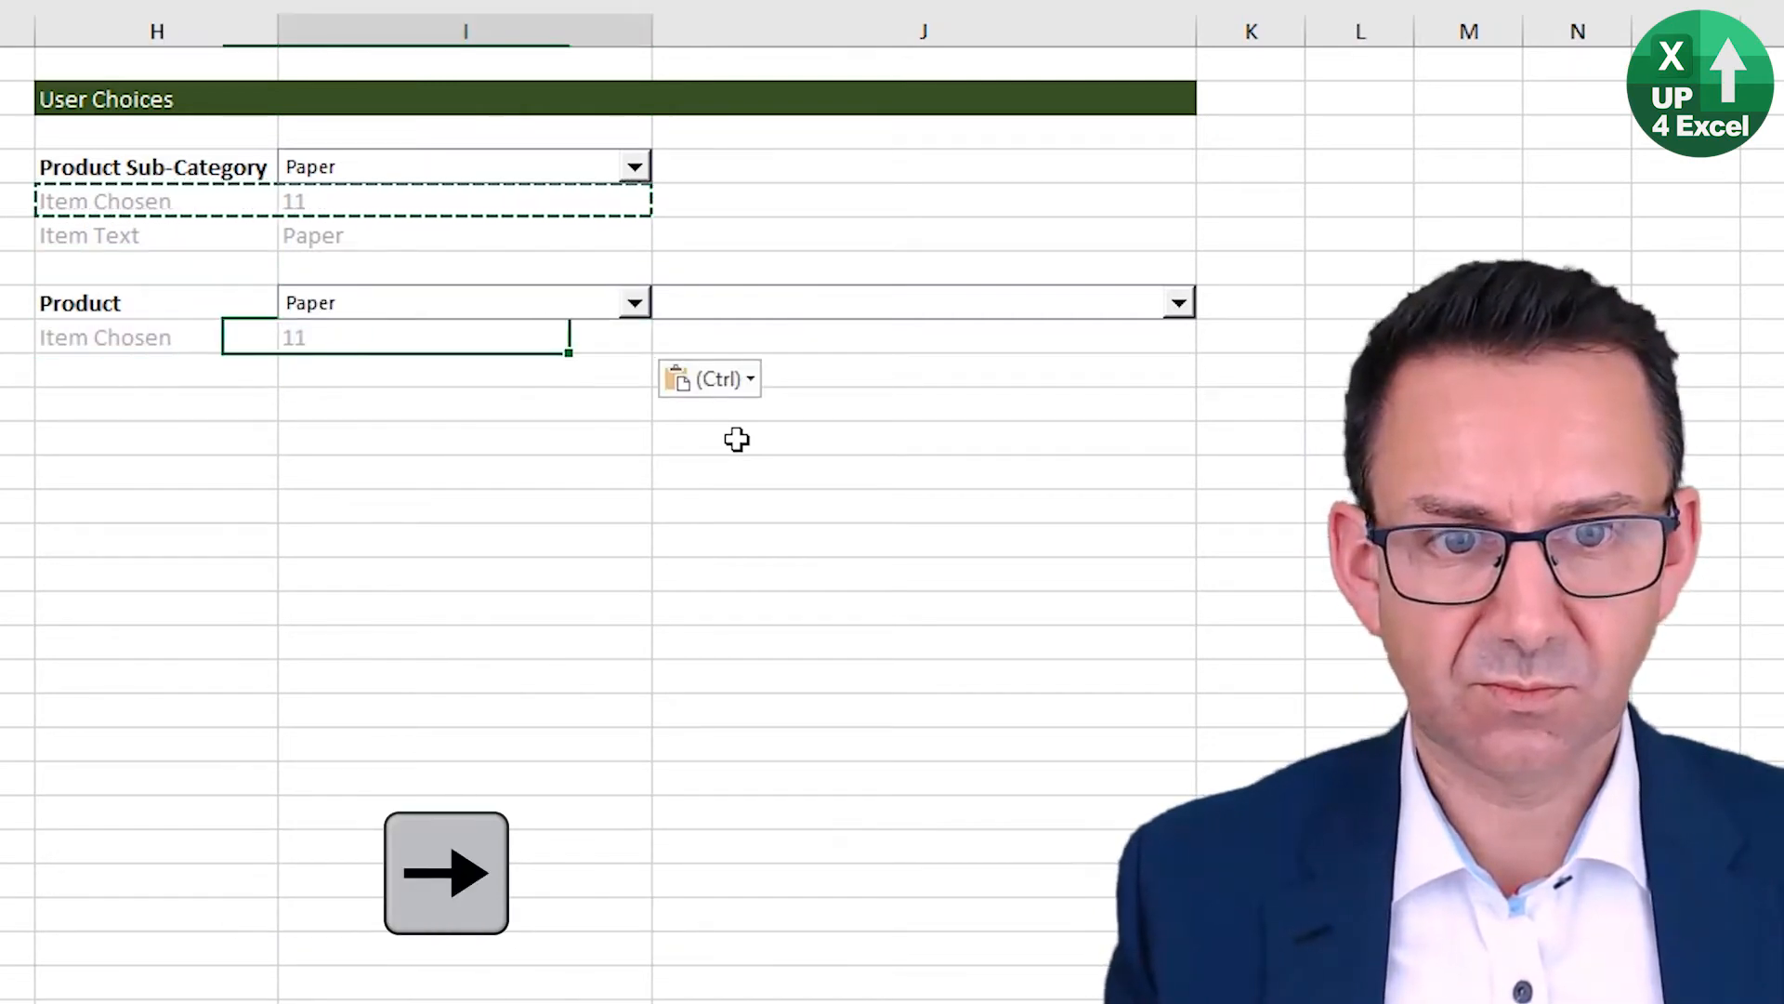
# Step: Delete the duplicate Paper combo box that was pasted over the Product row
pyautogui.rightClick(497, 301)
pyautogui.press('Delete')
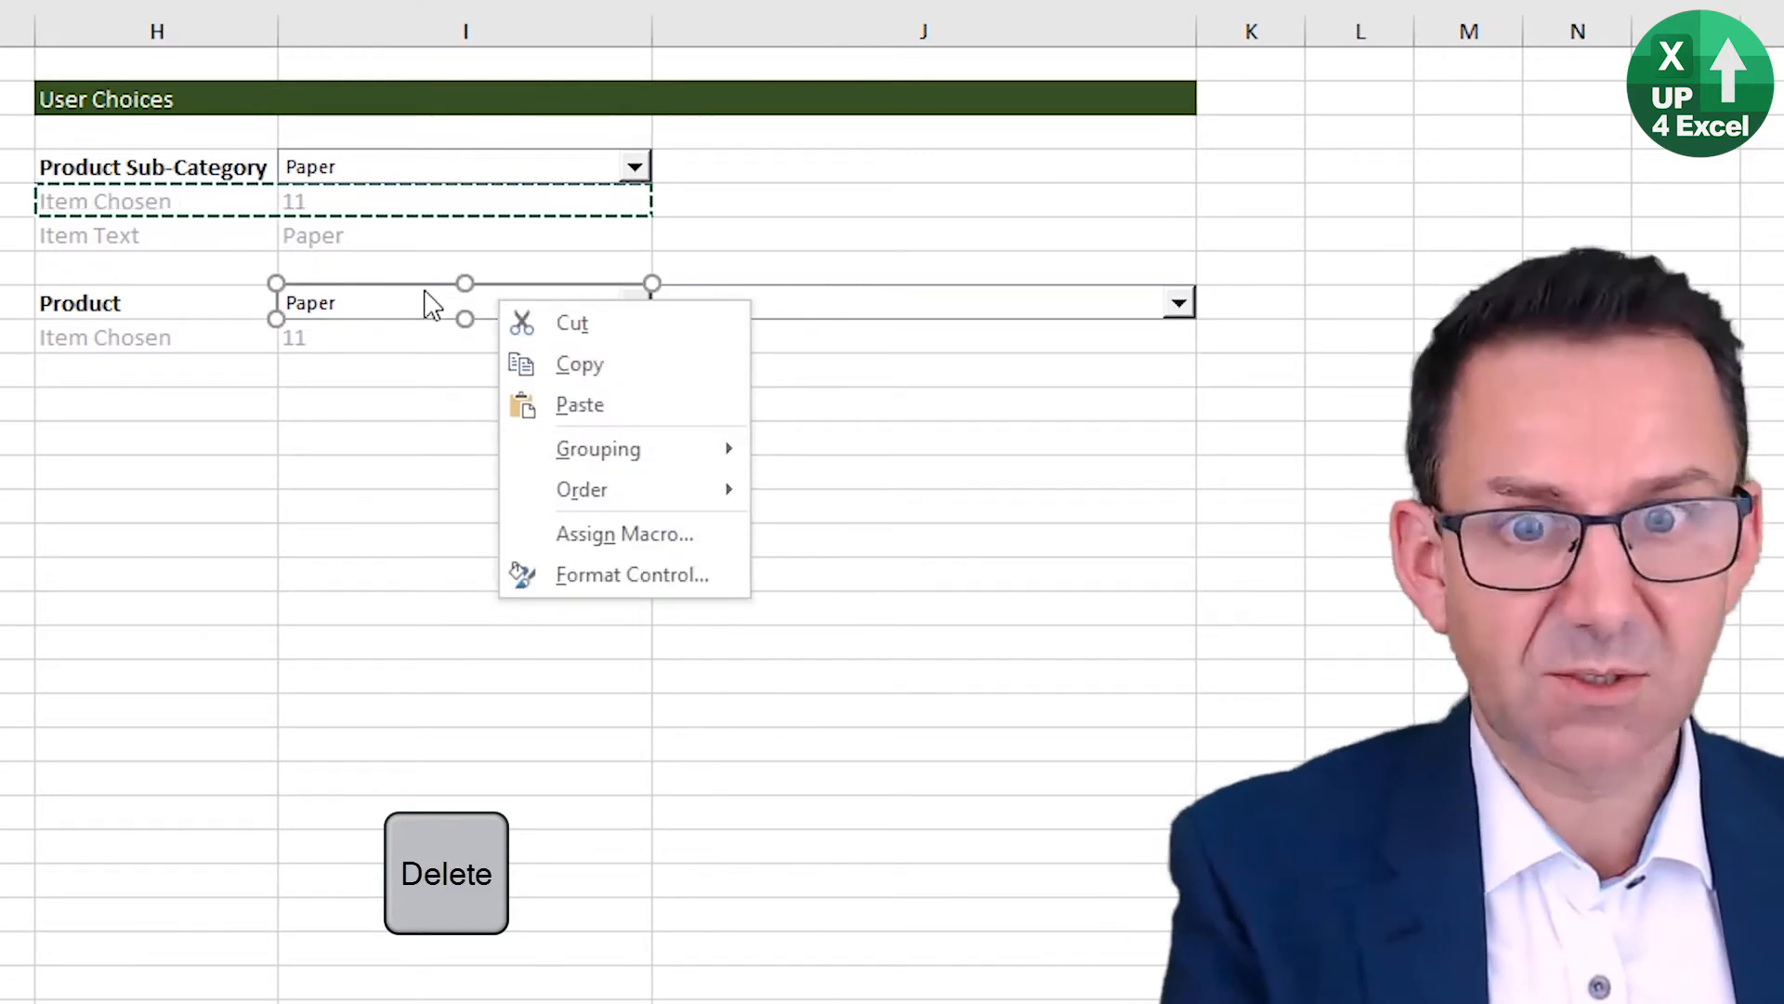
pyautogui.click(411, 290)
pyautogui.click(438, 337)
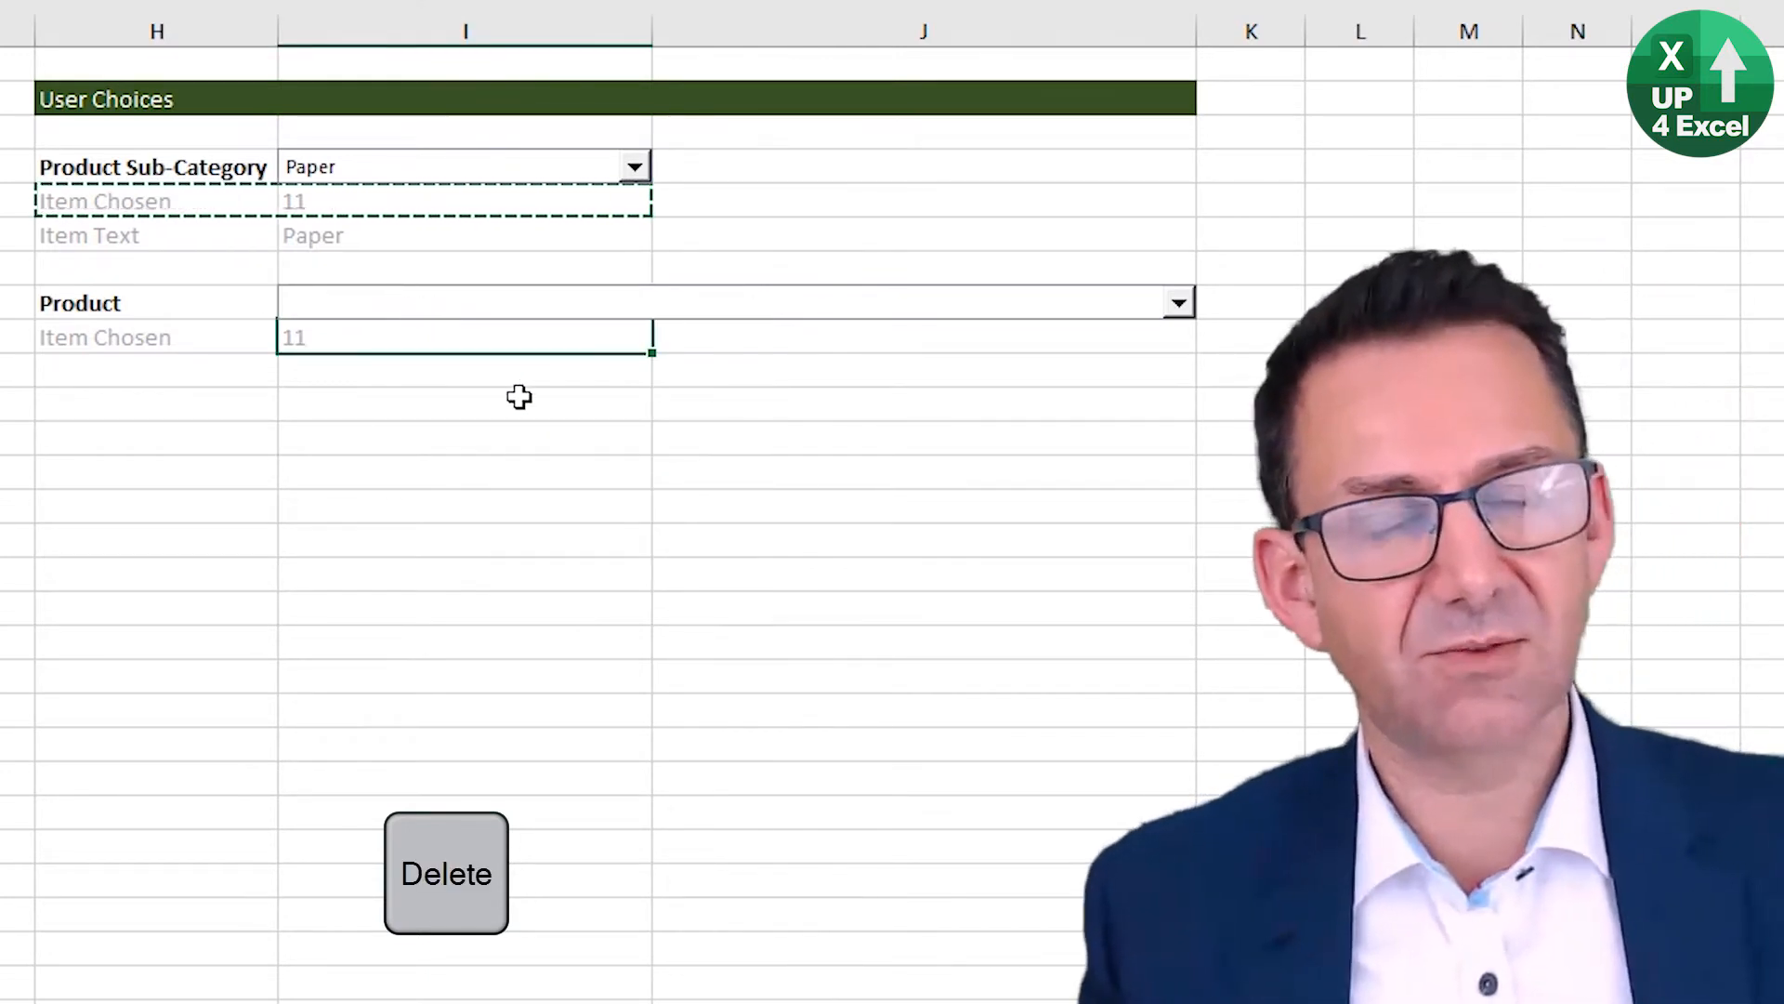
# Step: Set the cell link of the Product combo box to $I$9, leaving its input range empty
pyautogui.rightClick(575, 310)
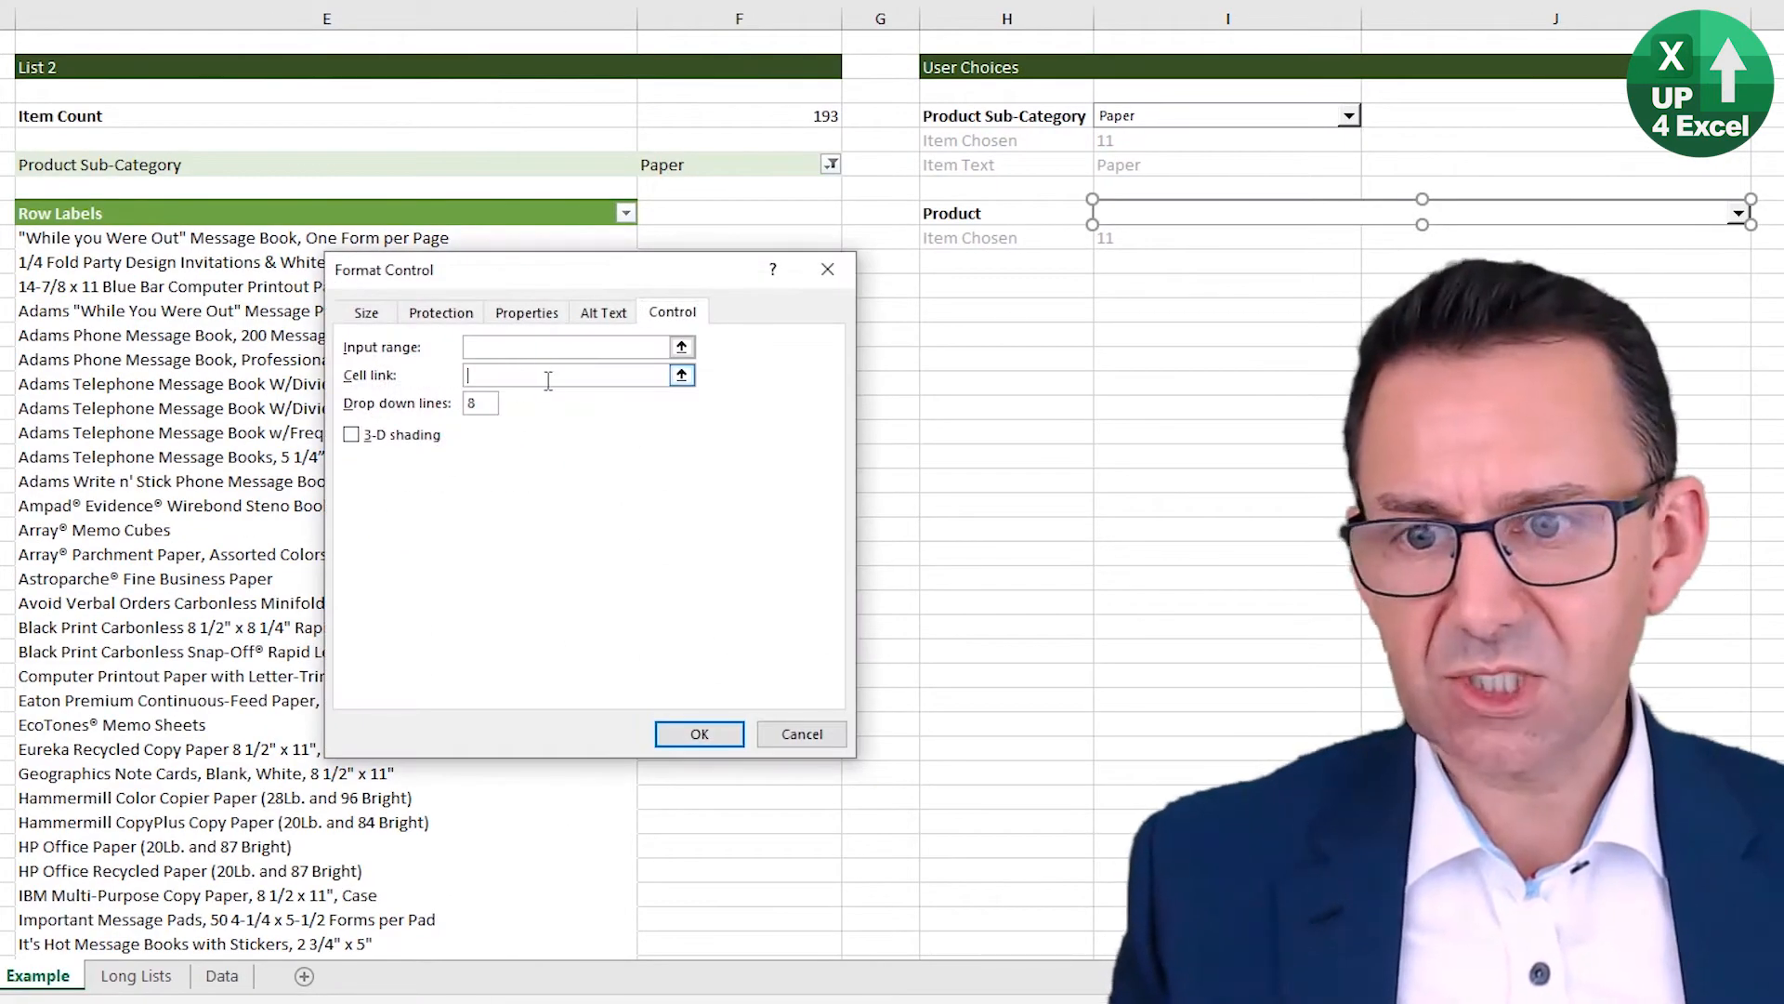
pyautogui.click(1158, 241)
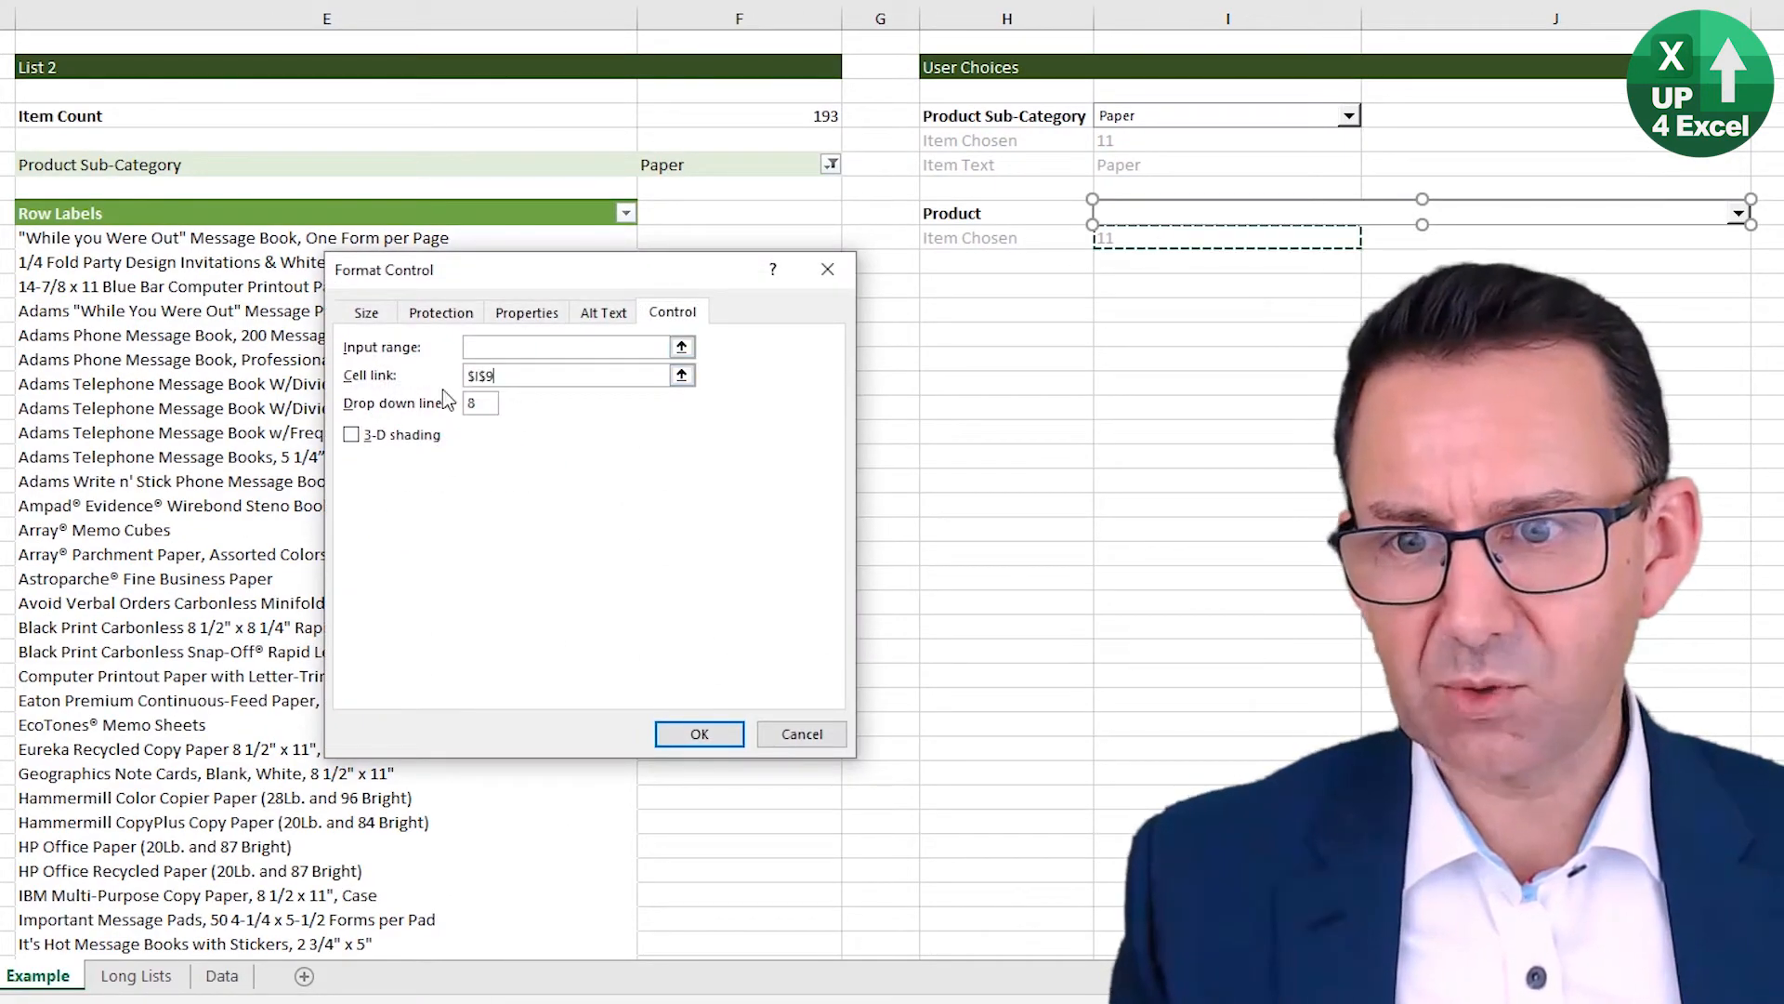
pyautogui.click(491, 348)
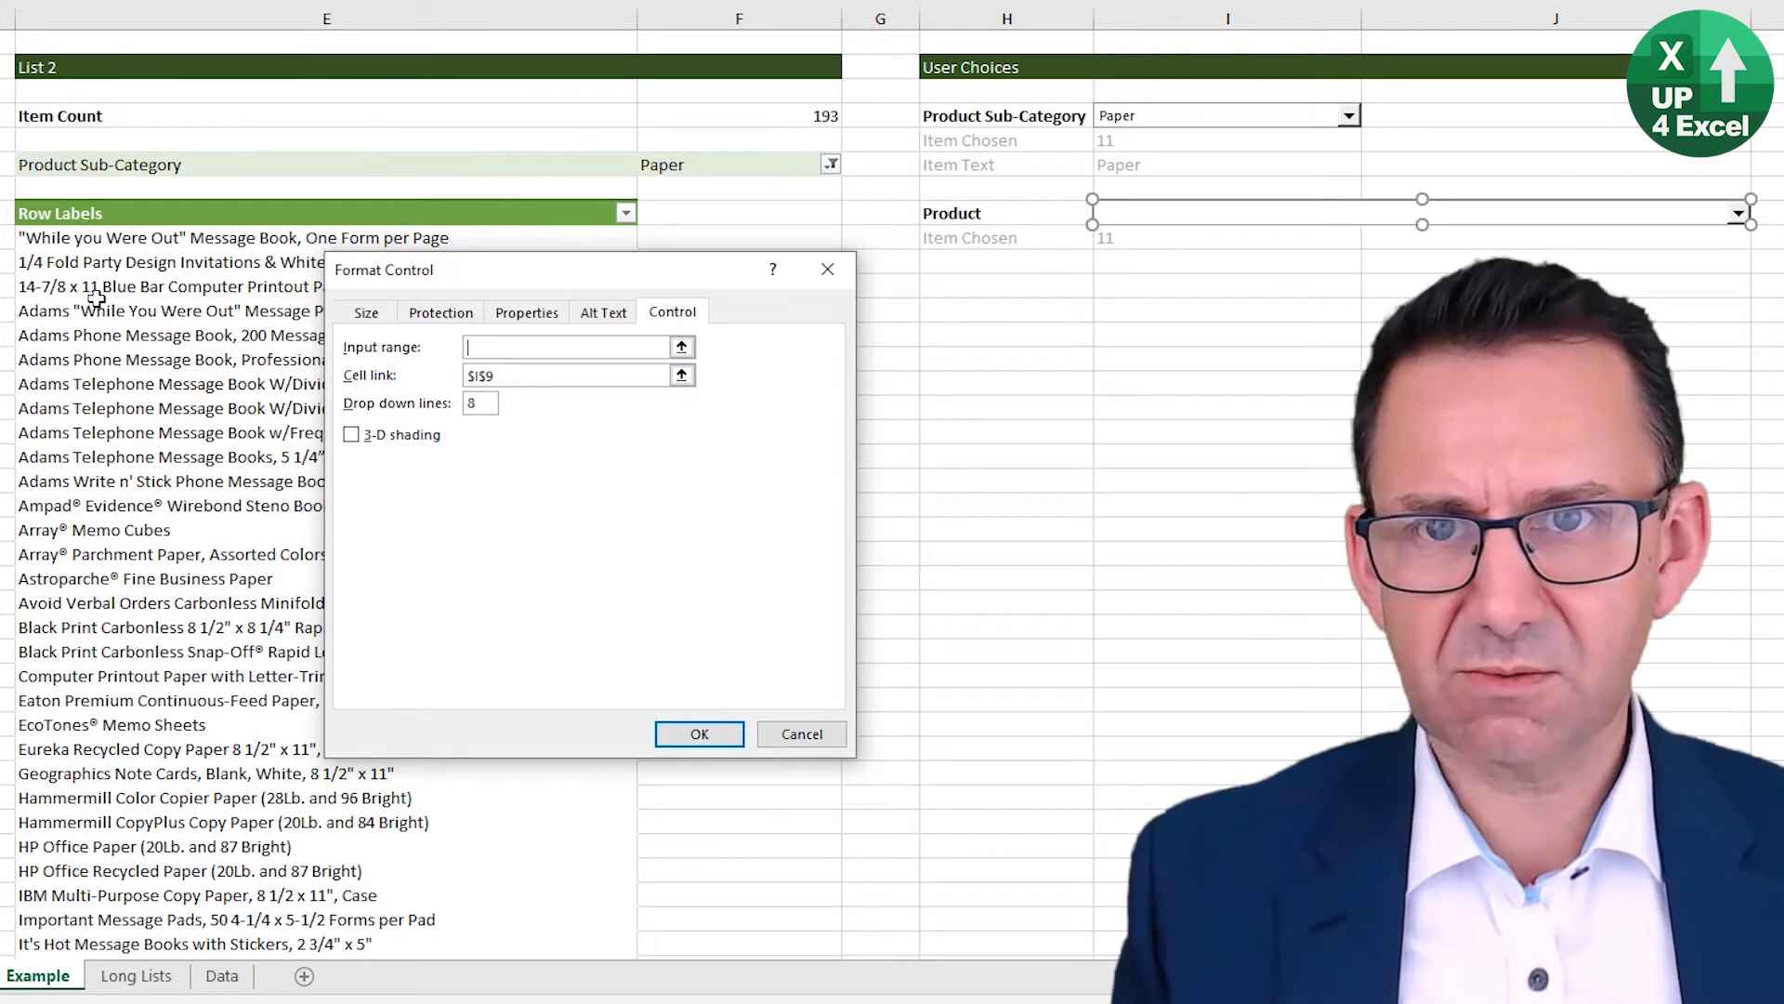
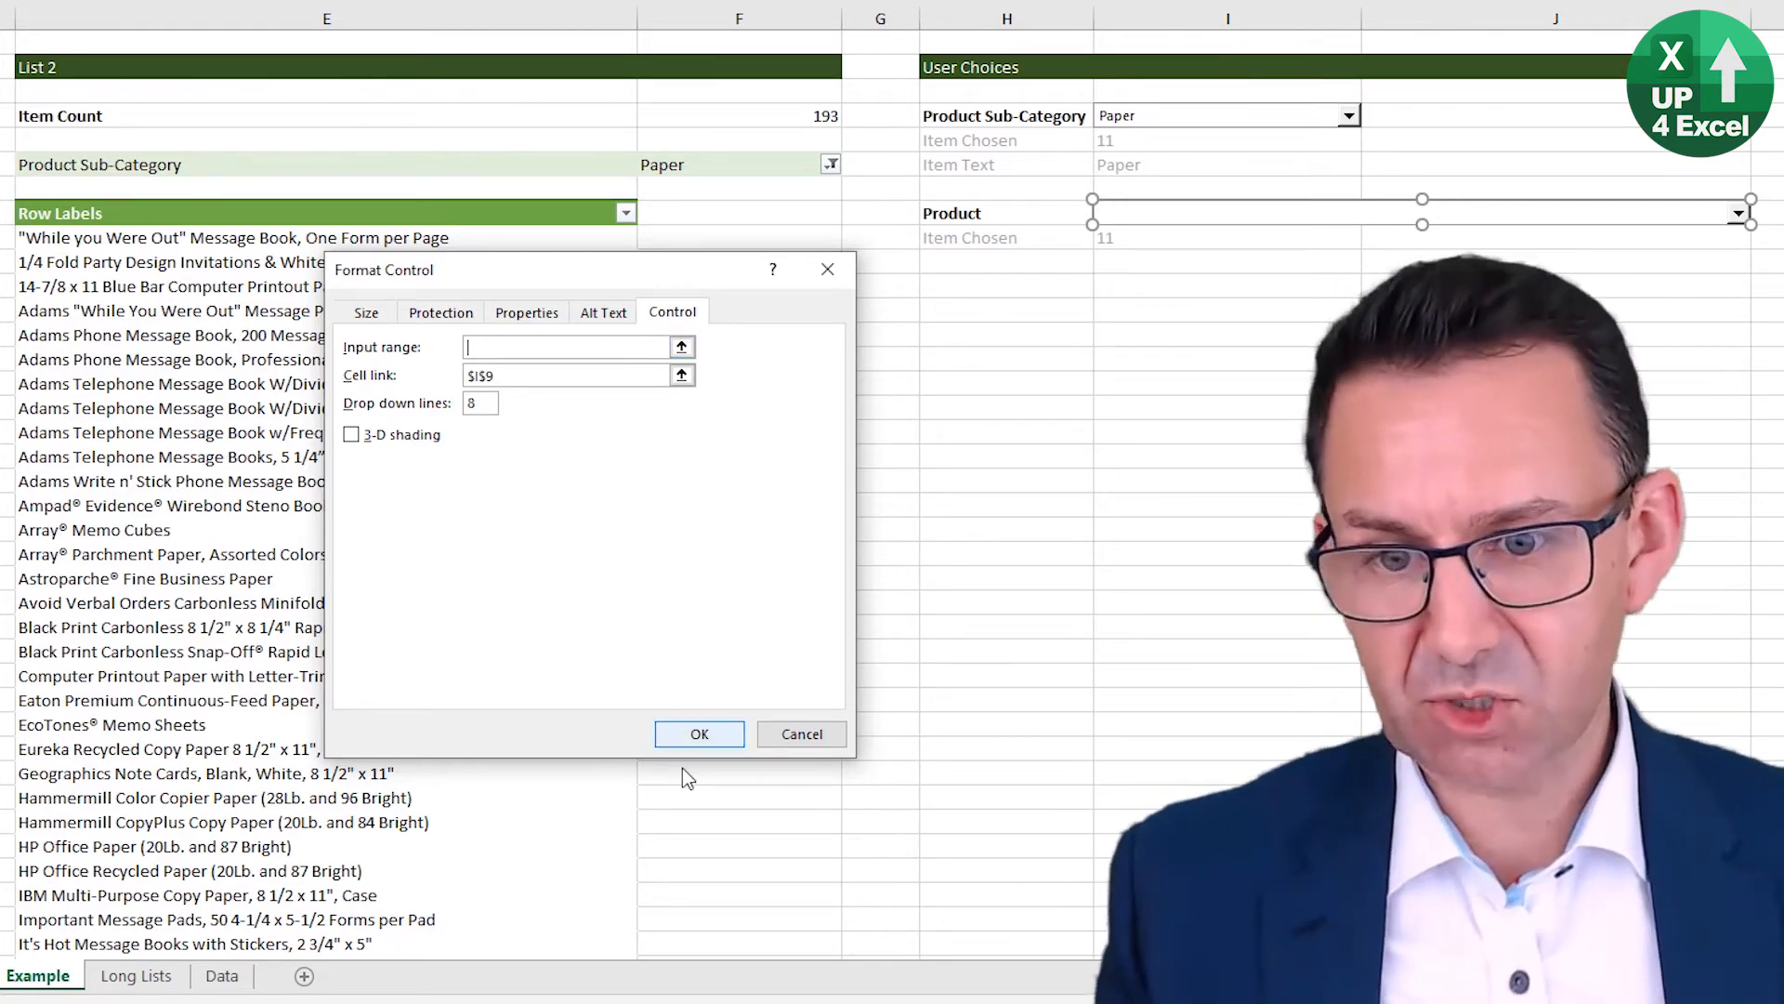
pyautogui.click(700, 733)
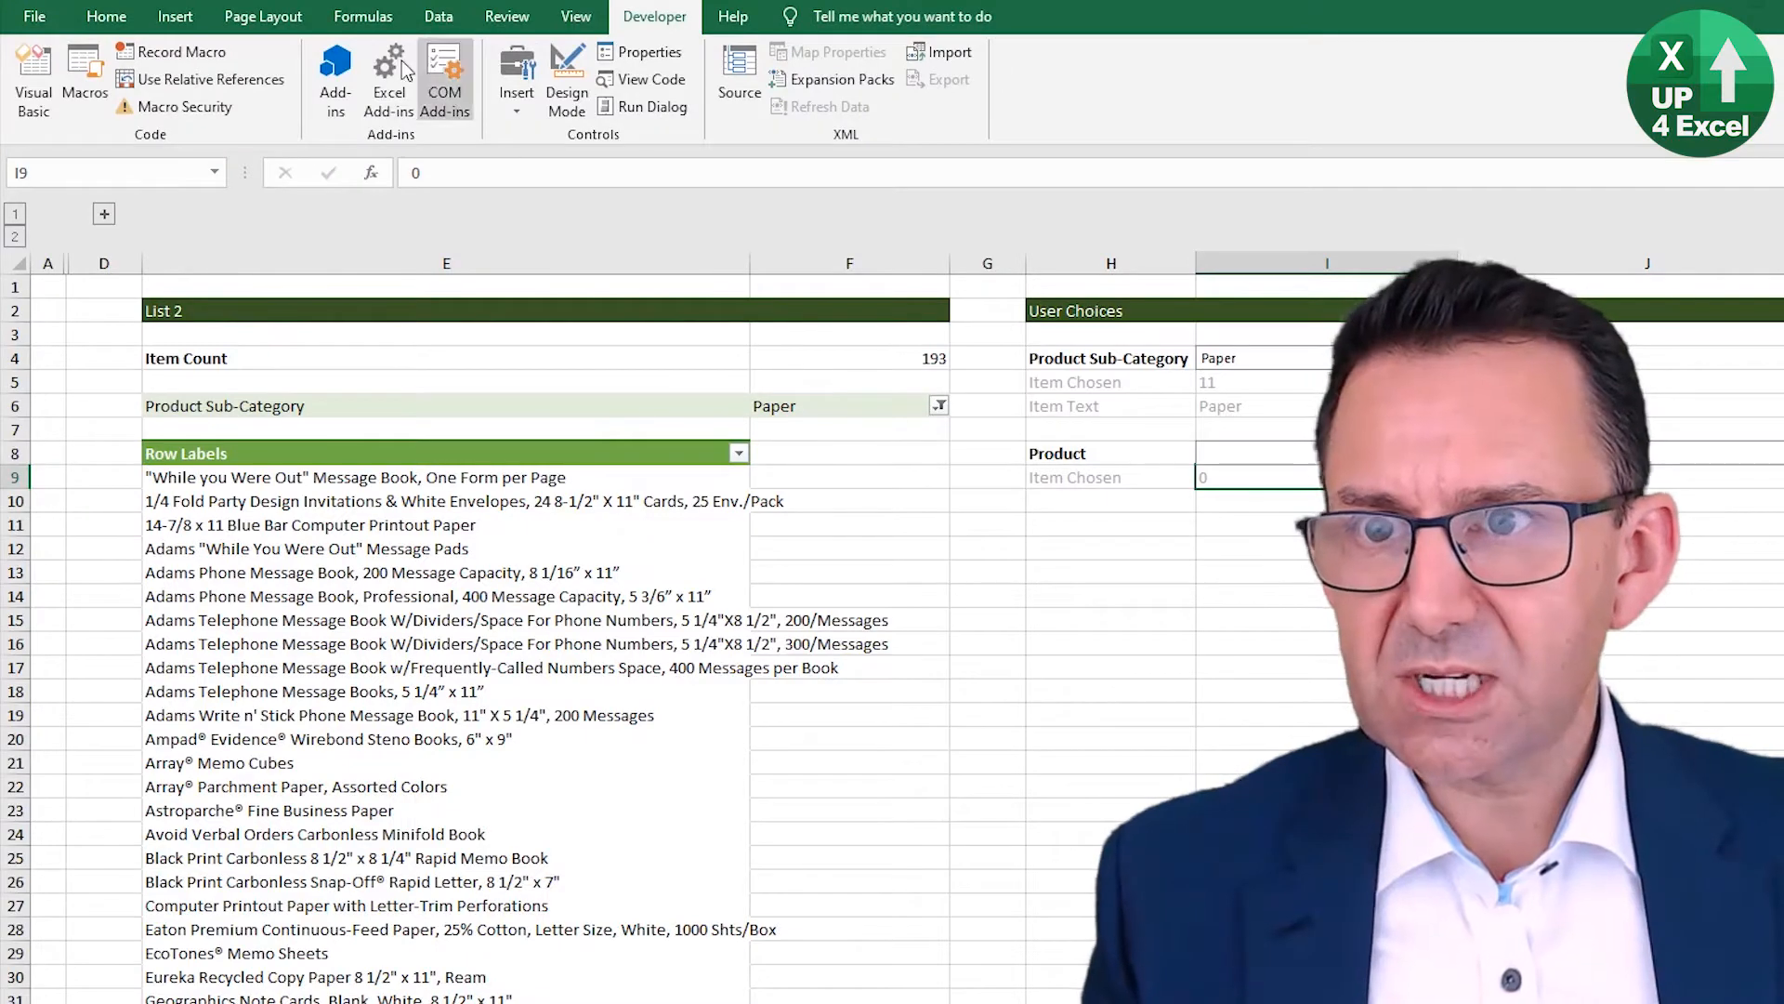
# Step: Start a new workbook-scoped defined name called nProductList
pyautogui.click(365, 17)
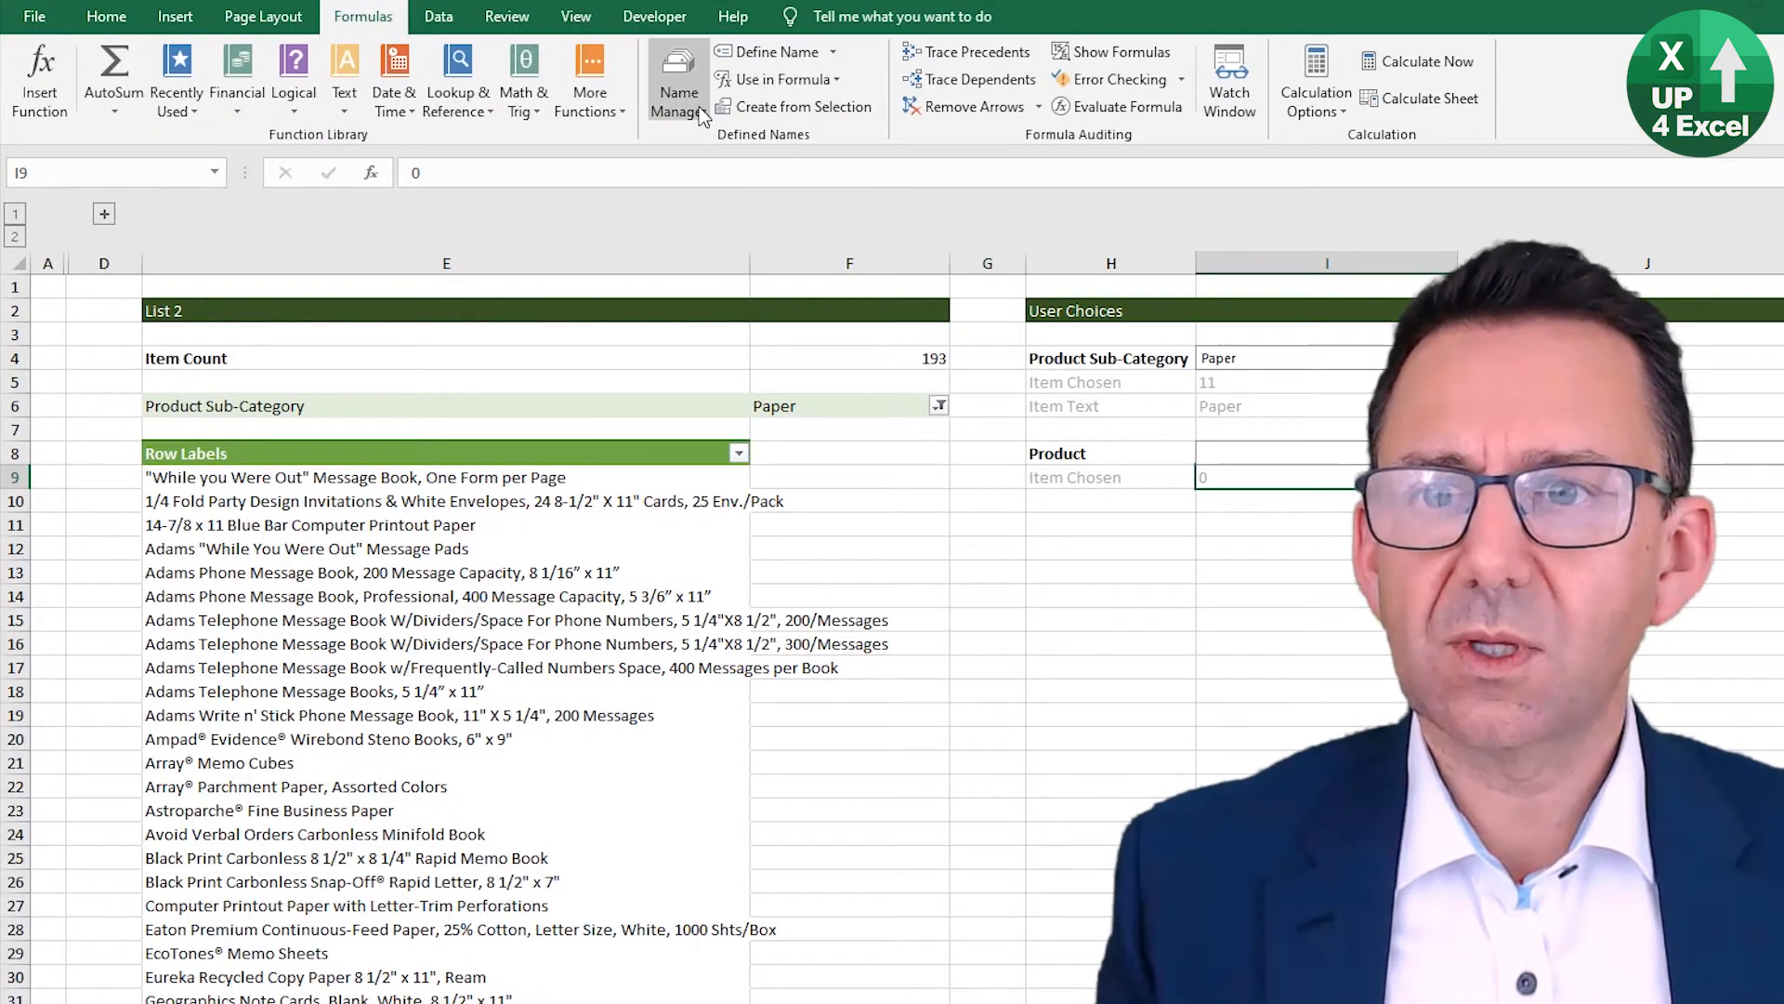
pyautogui.click(679, 84)
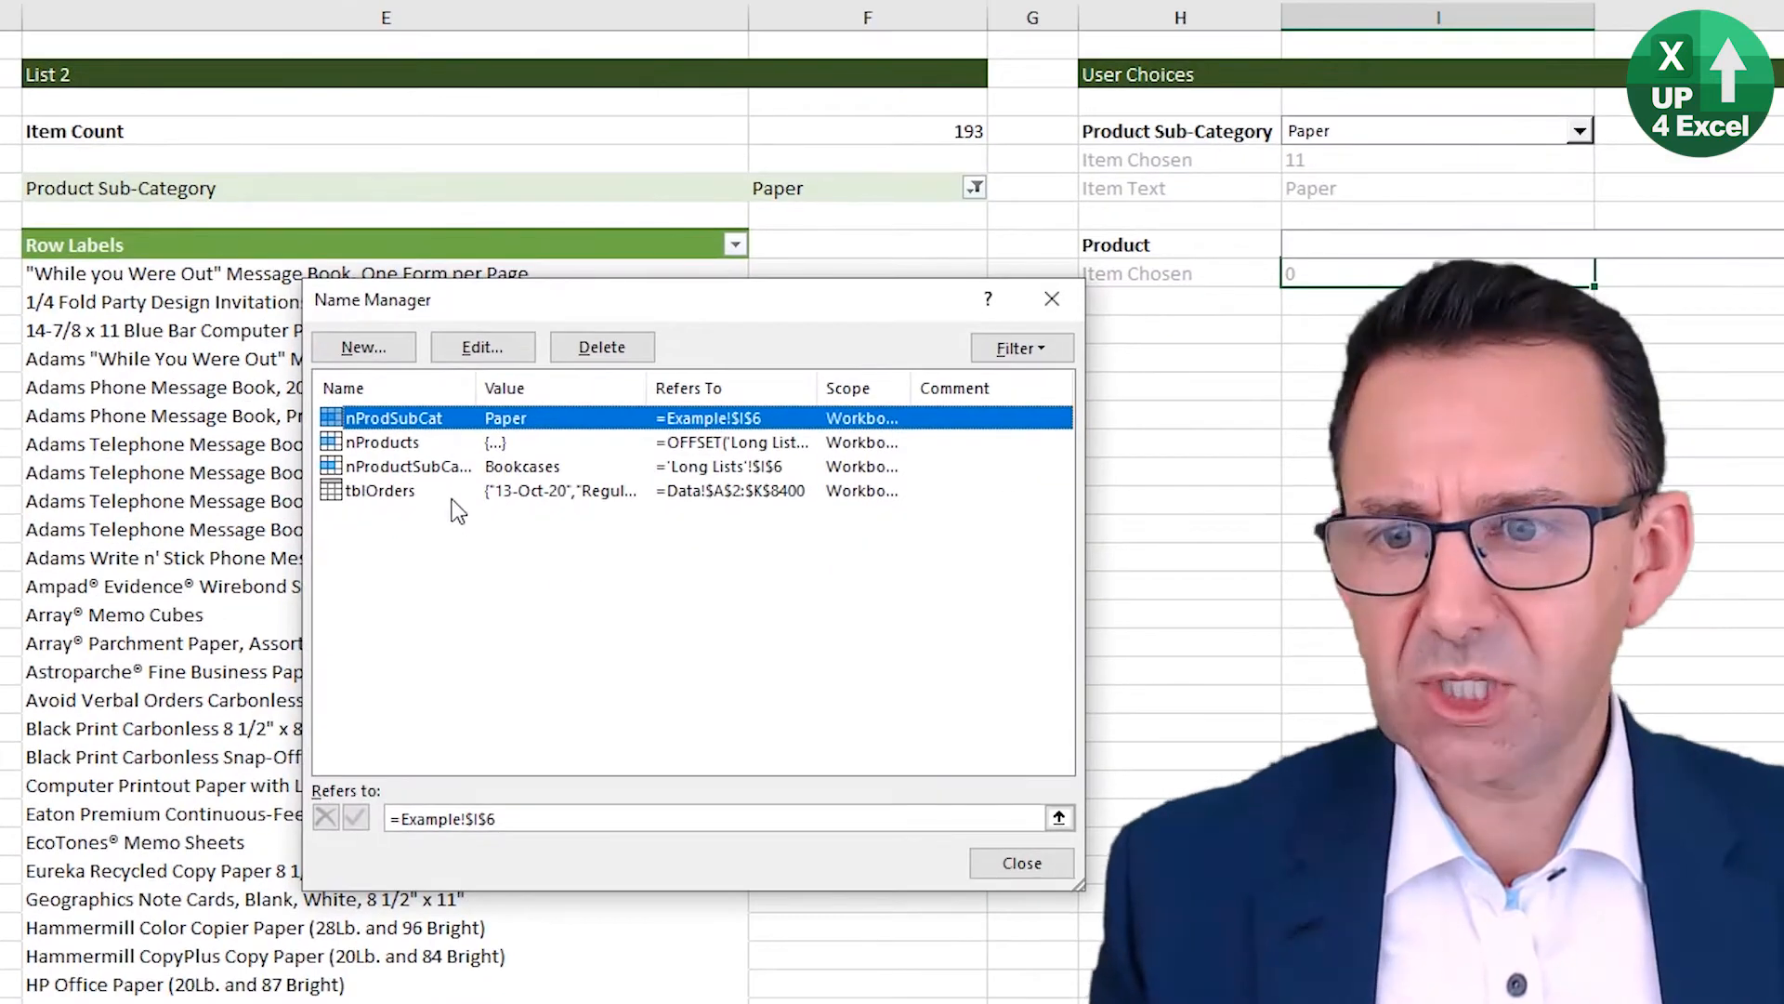
pyautogui.click(372, 348)
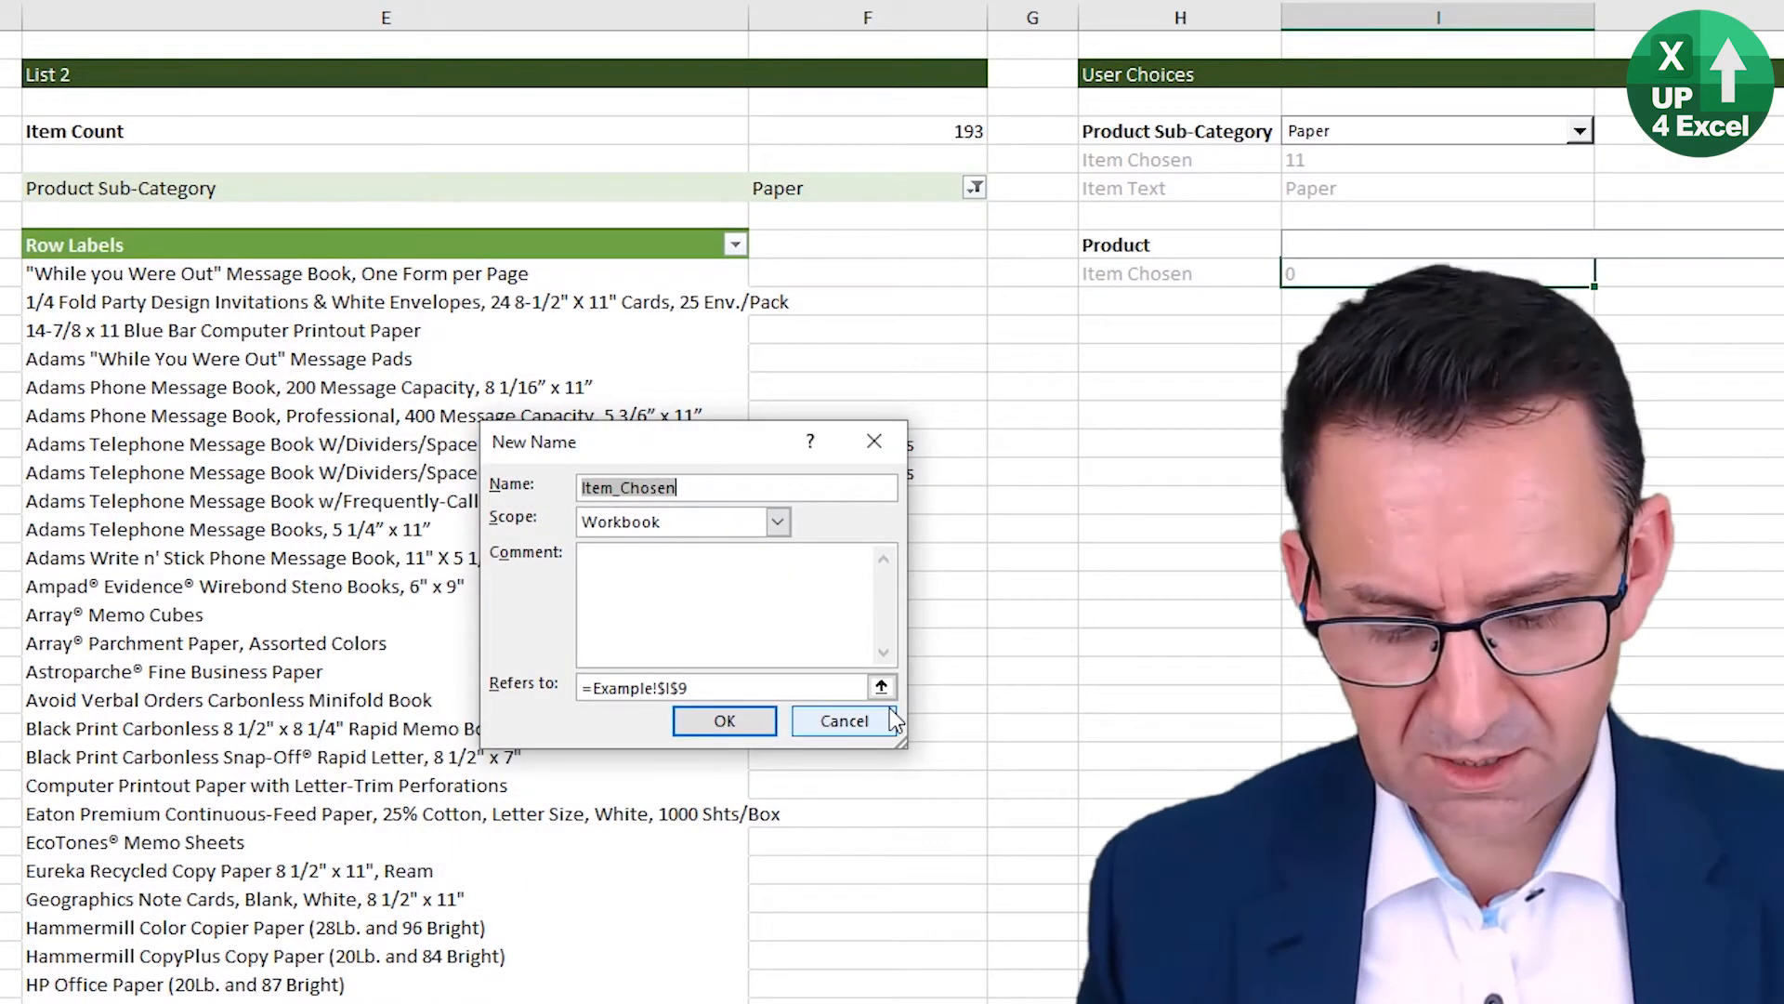
pyautogui.write('nP')
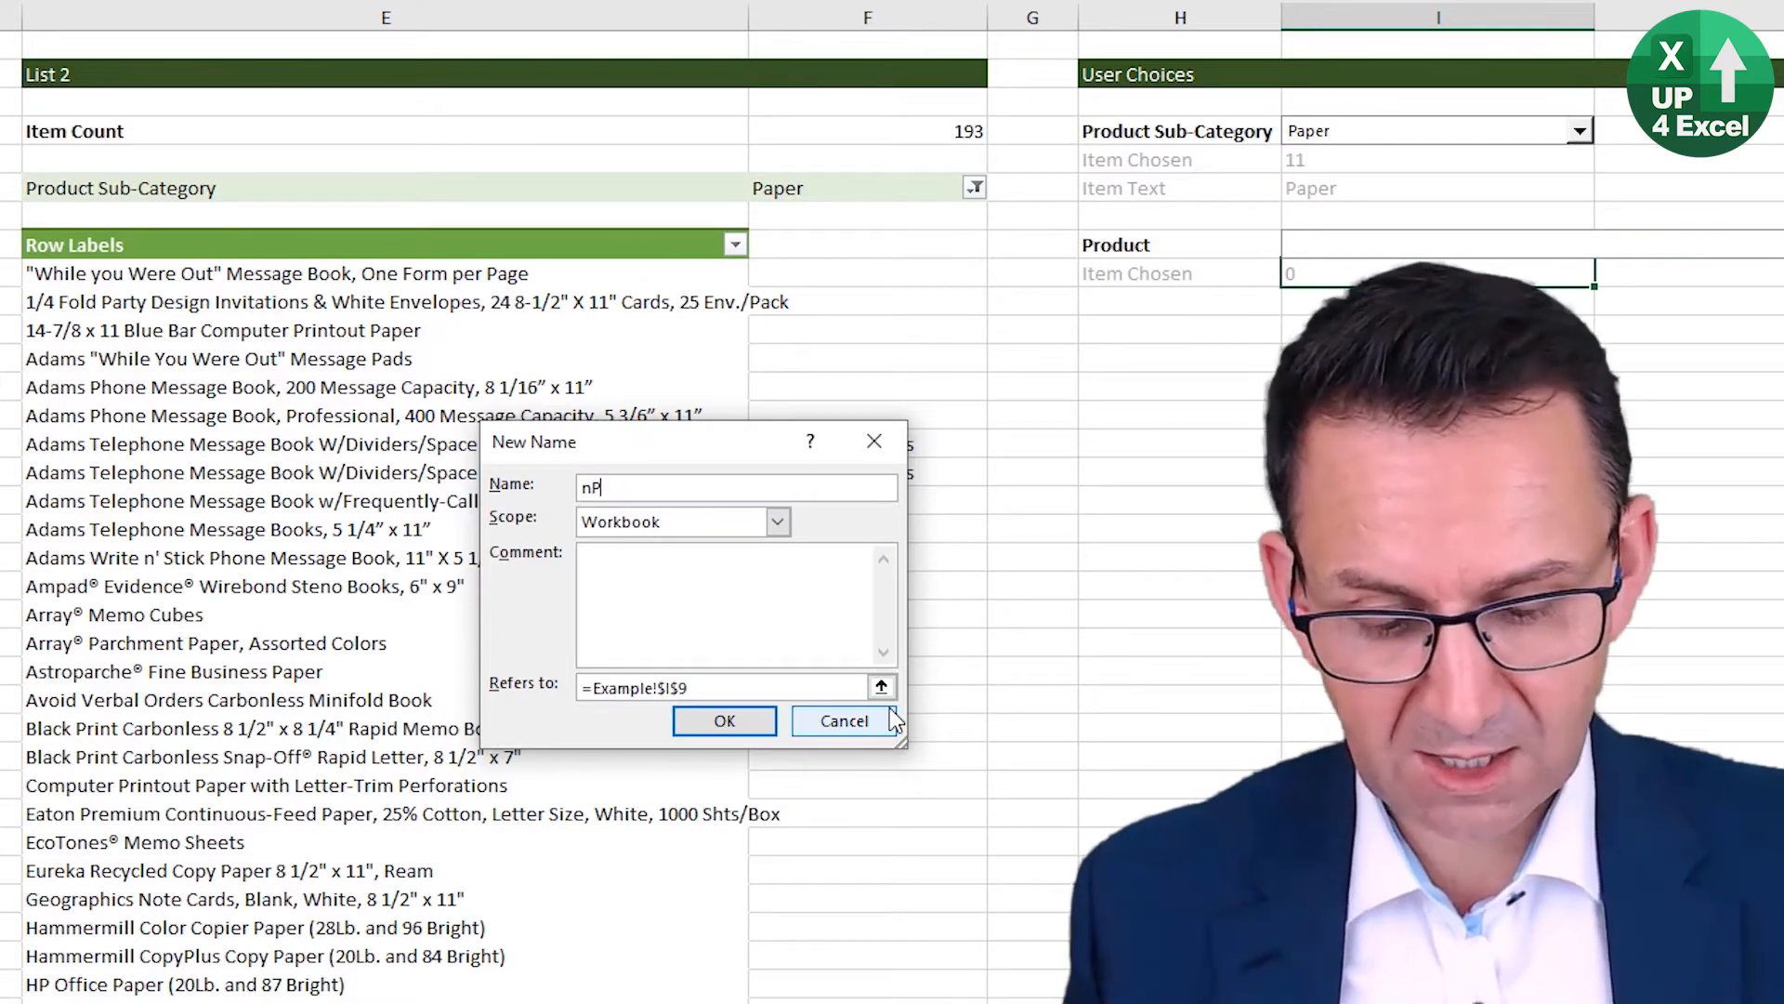
pyautogui.write('roductList')
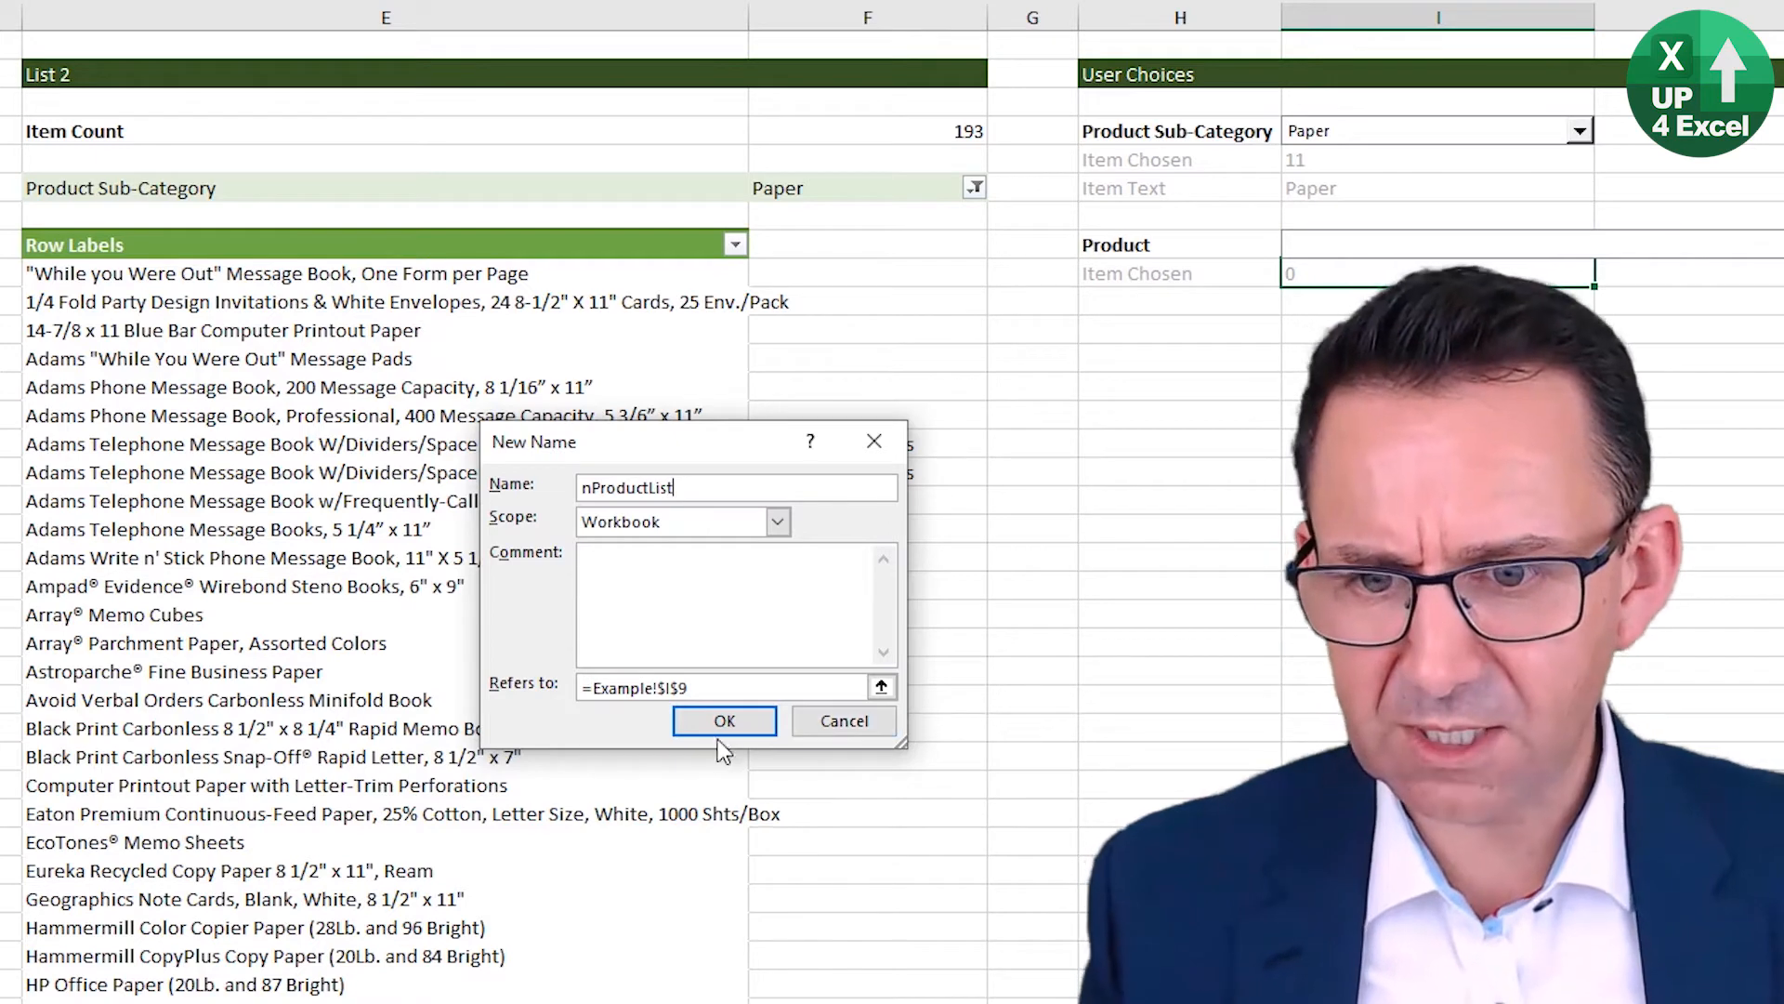
# Step: Replace the nProductList reference with an OFFSET formula starting at Example!$E$8, using a row offset of 1 and a column offset of 0
pyautogui.click(733, 688)
pyautogui.moveTo(596, 692); pyautogui.dragTo(864, 689)
pyautogui.write('offset(')
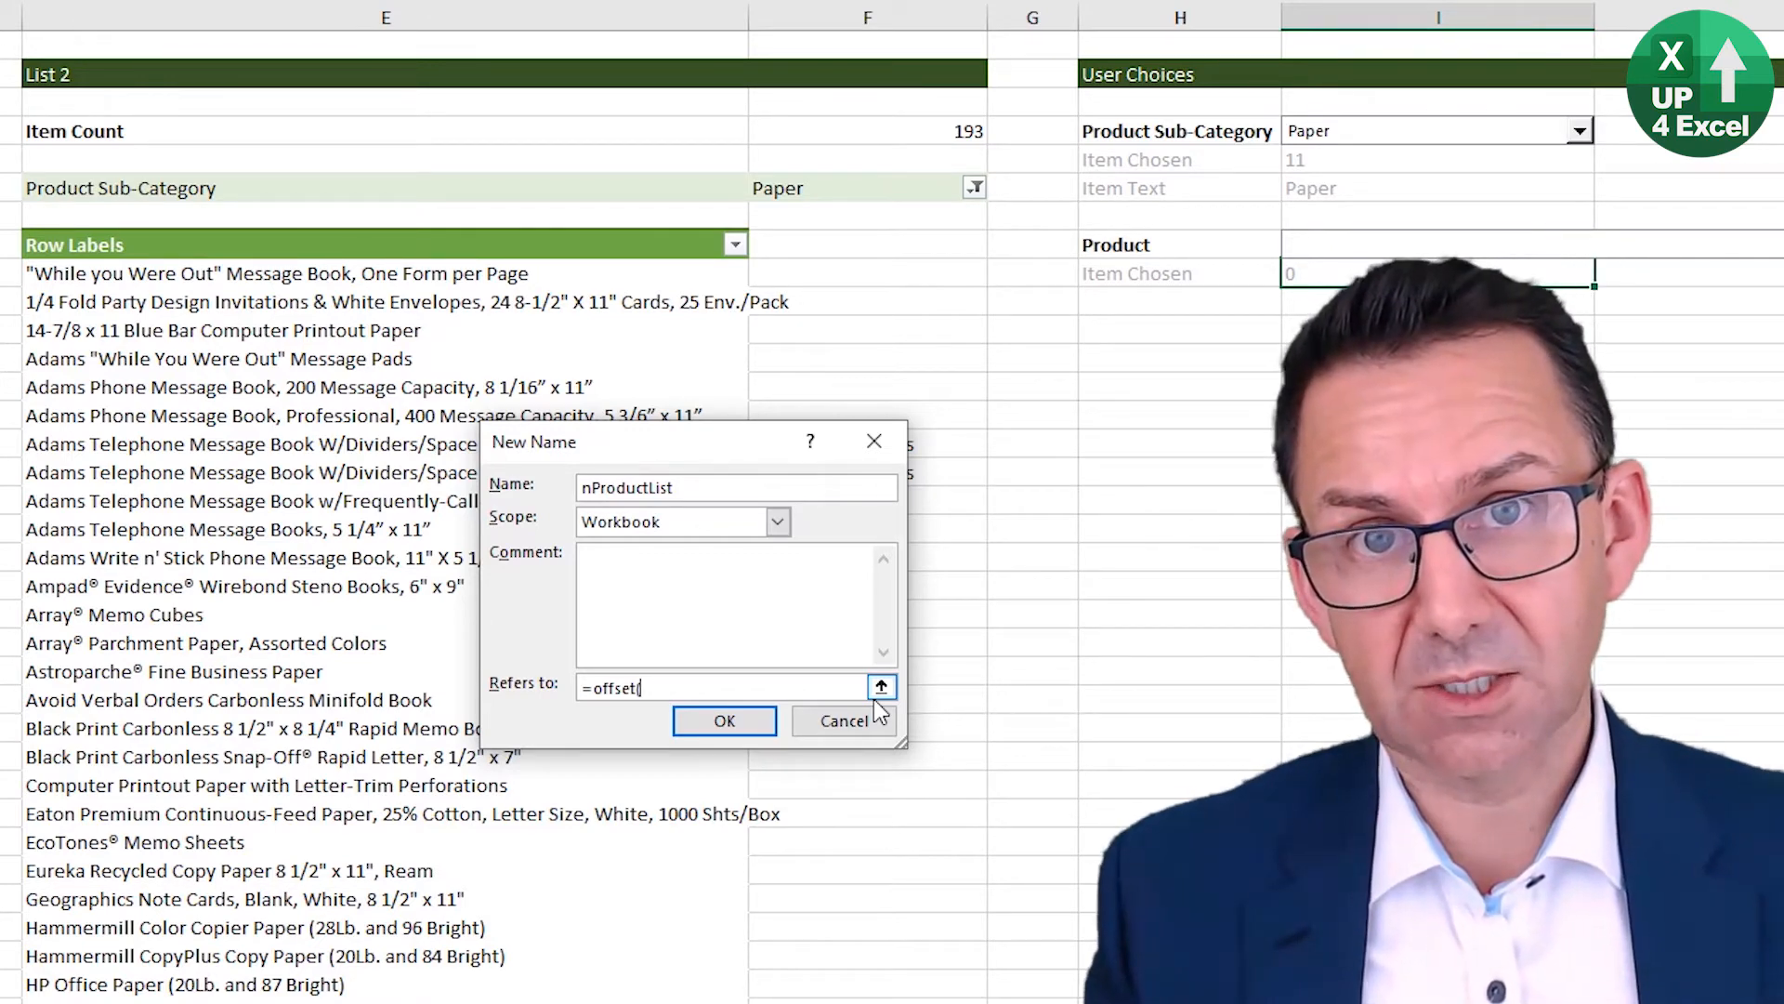
pyautogui.click(394, 244)
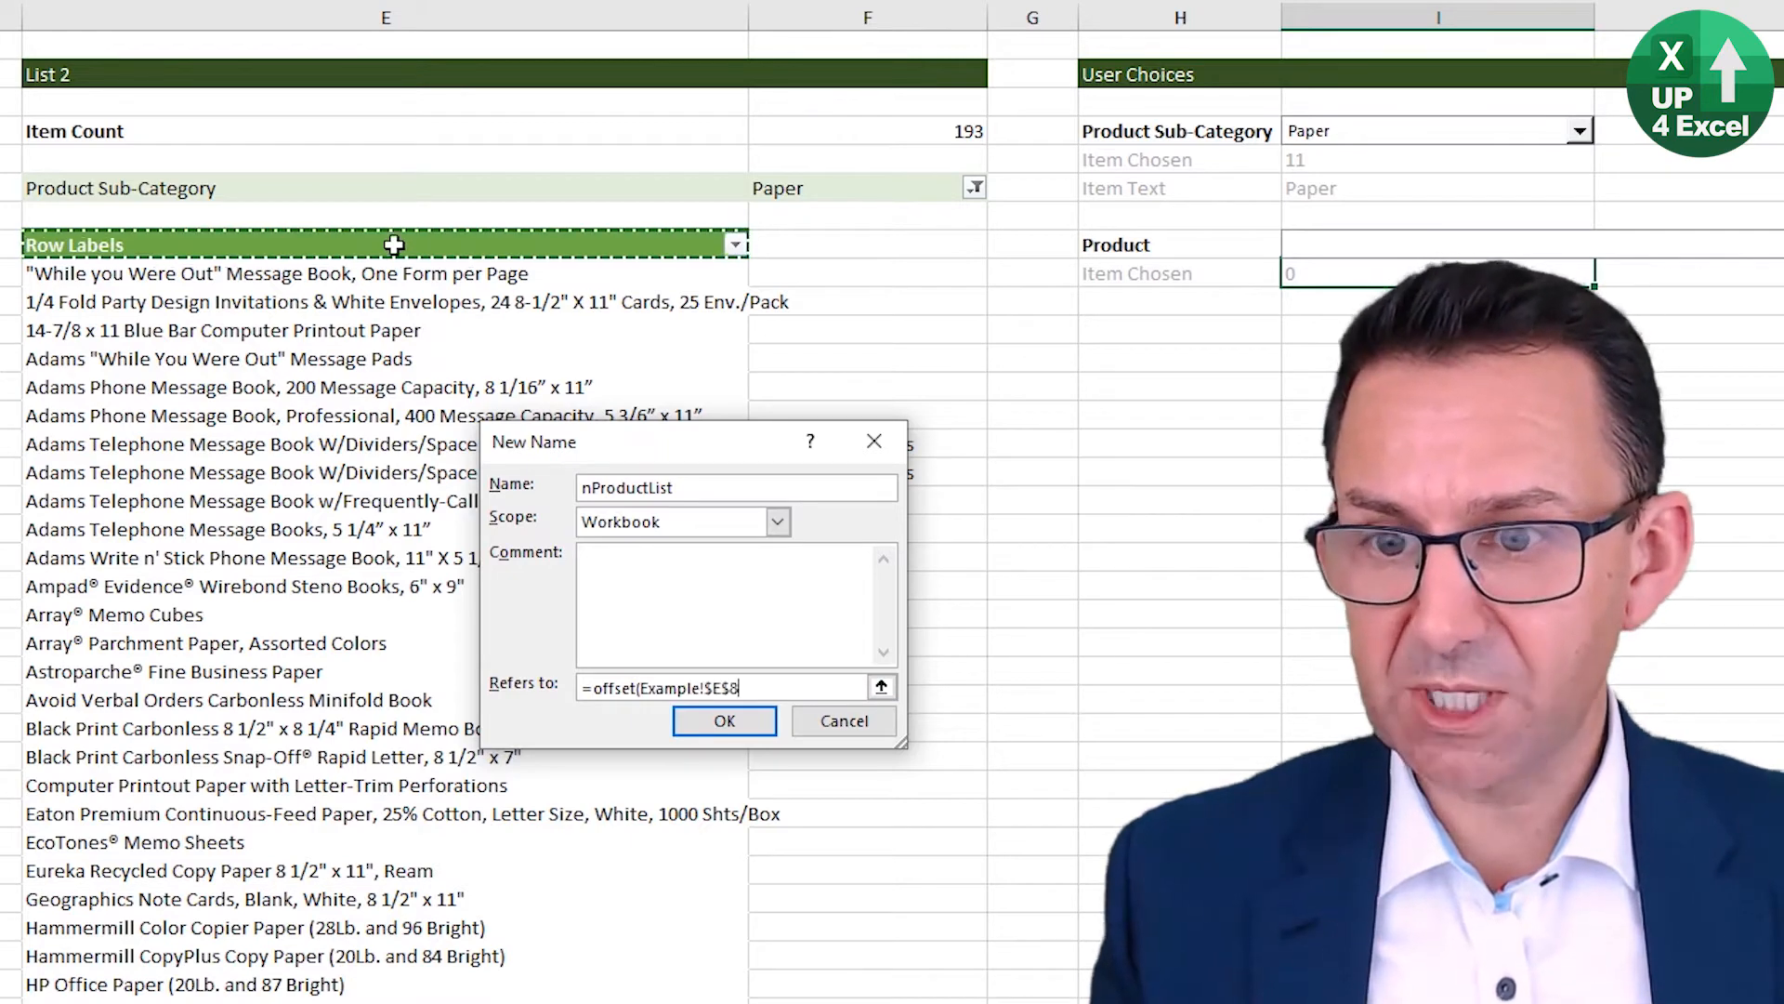
pyautogui.click(432, 272)
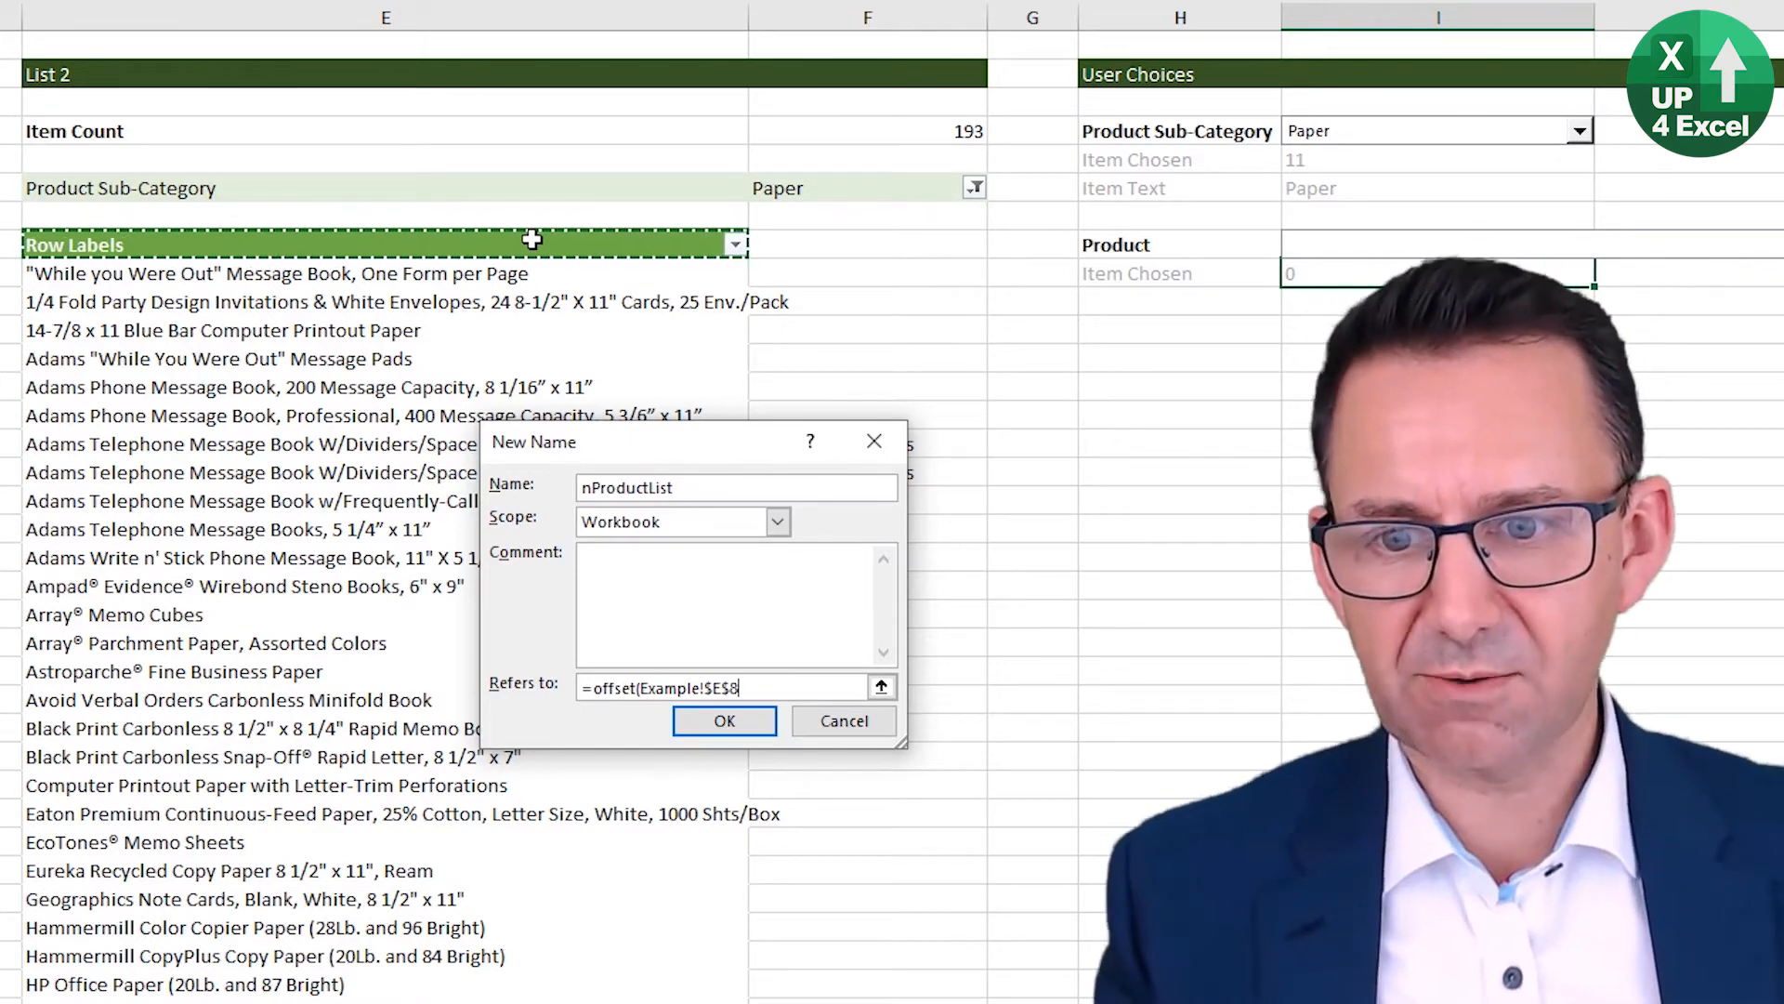
pyautogui.write(',')
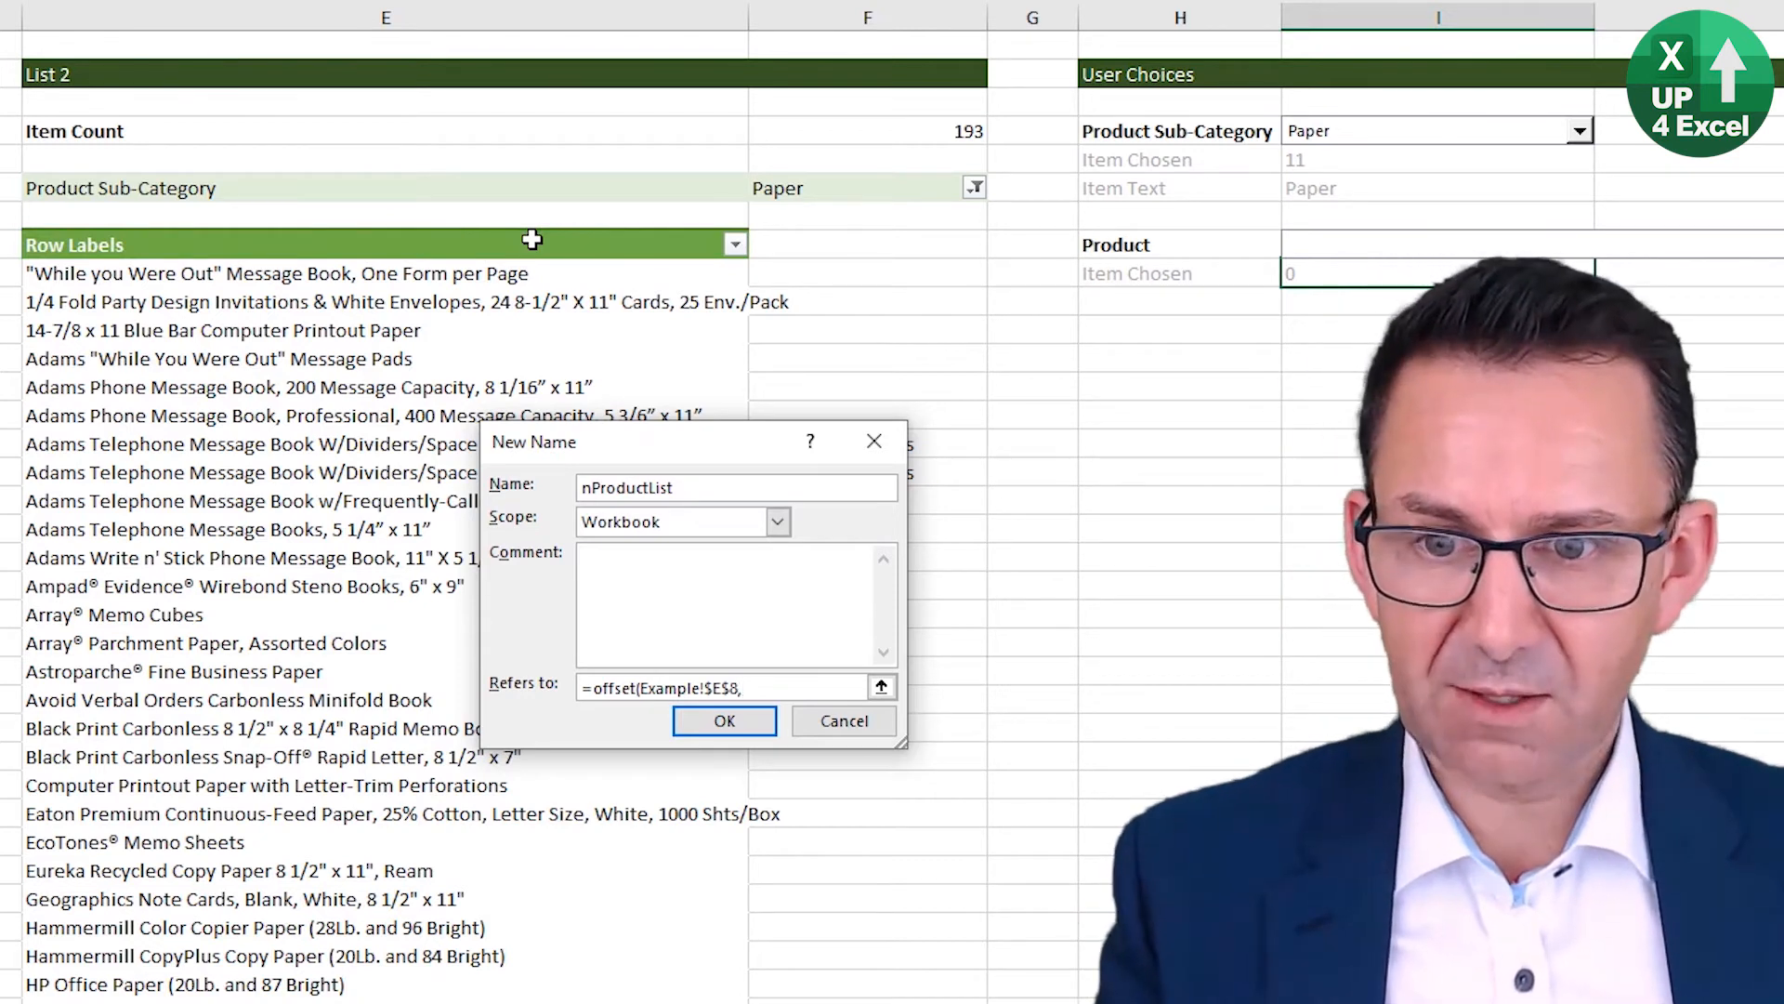
pyautogui.write('1')
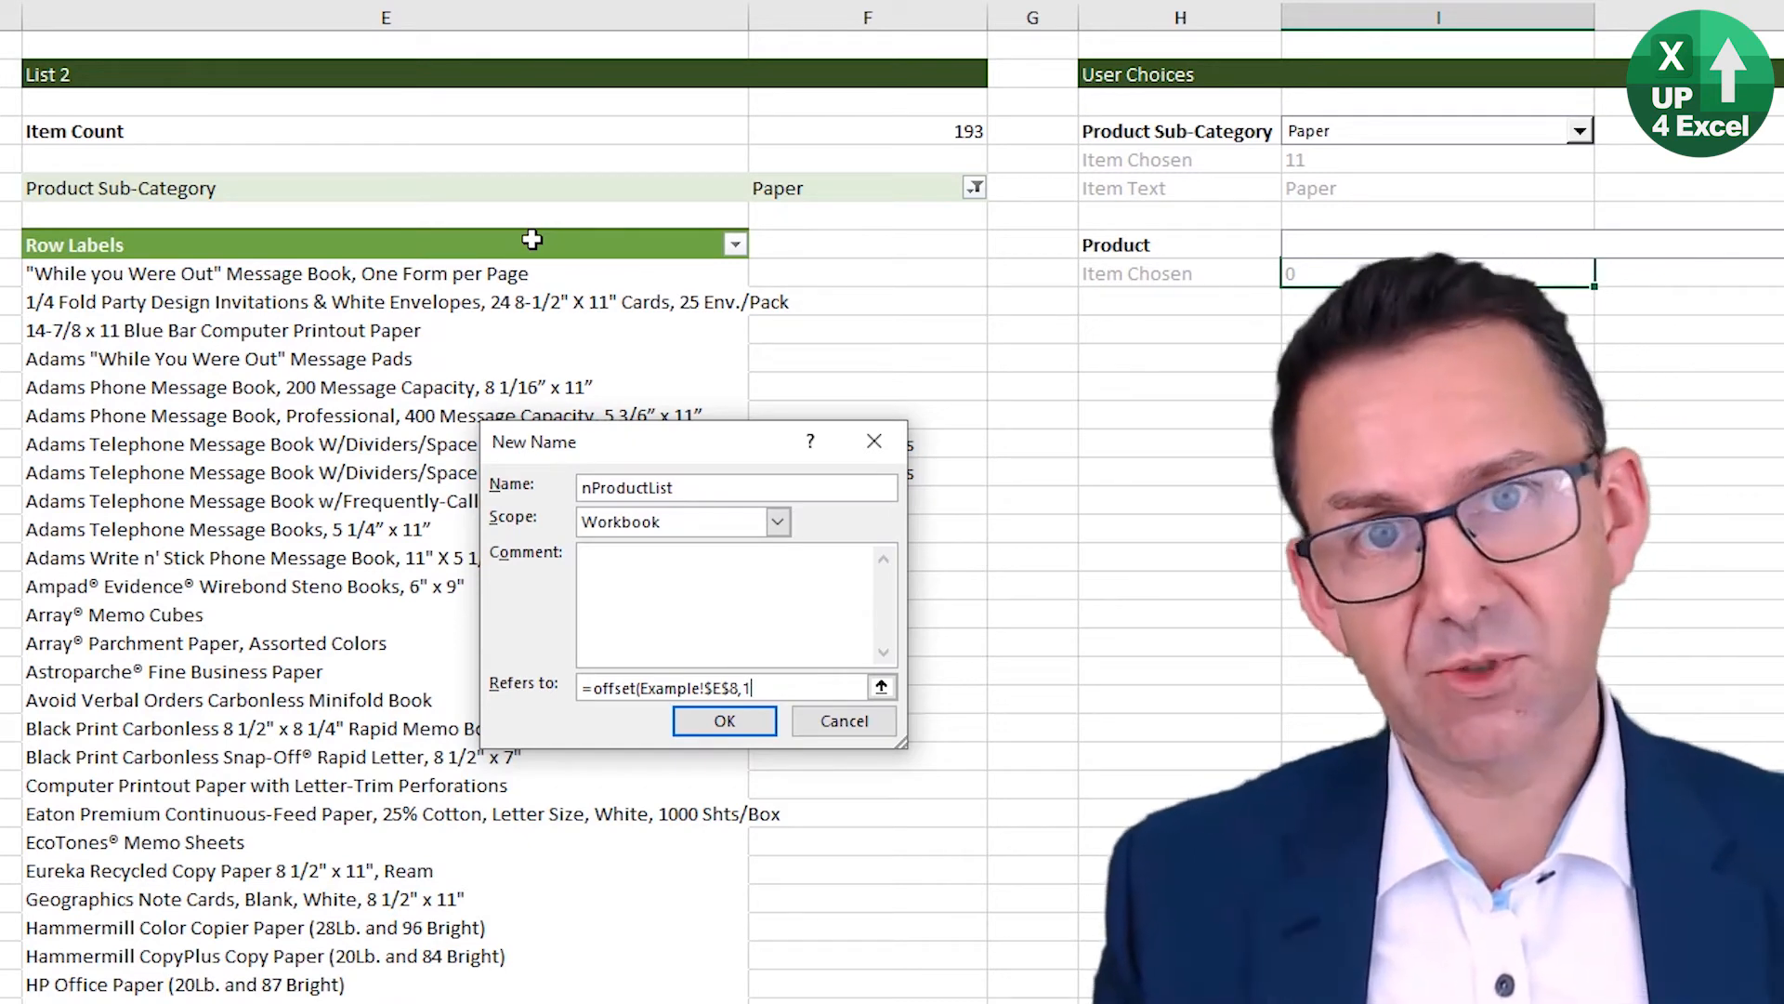
pyautogui.write(',')
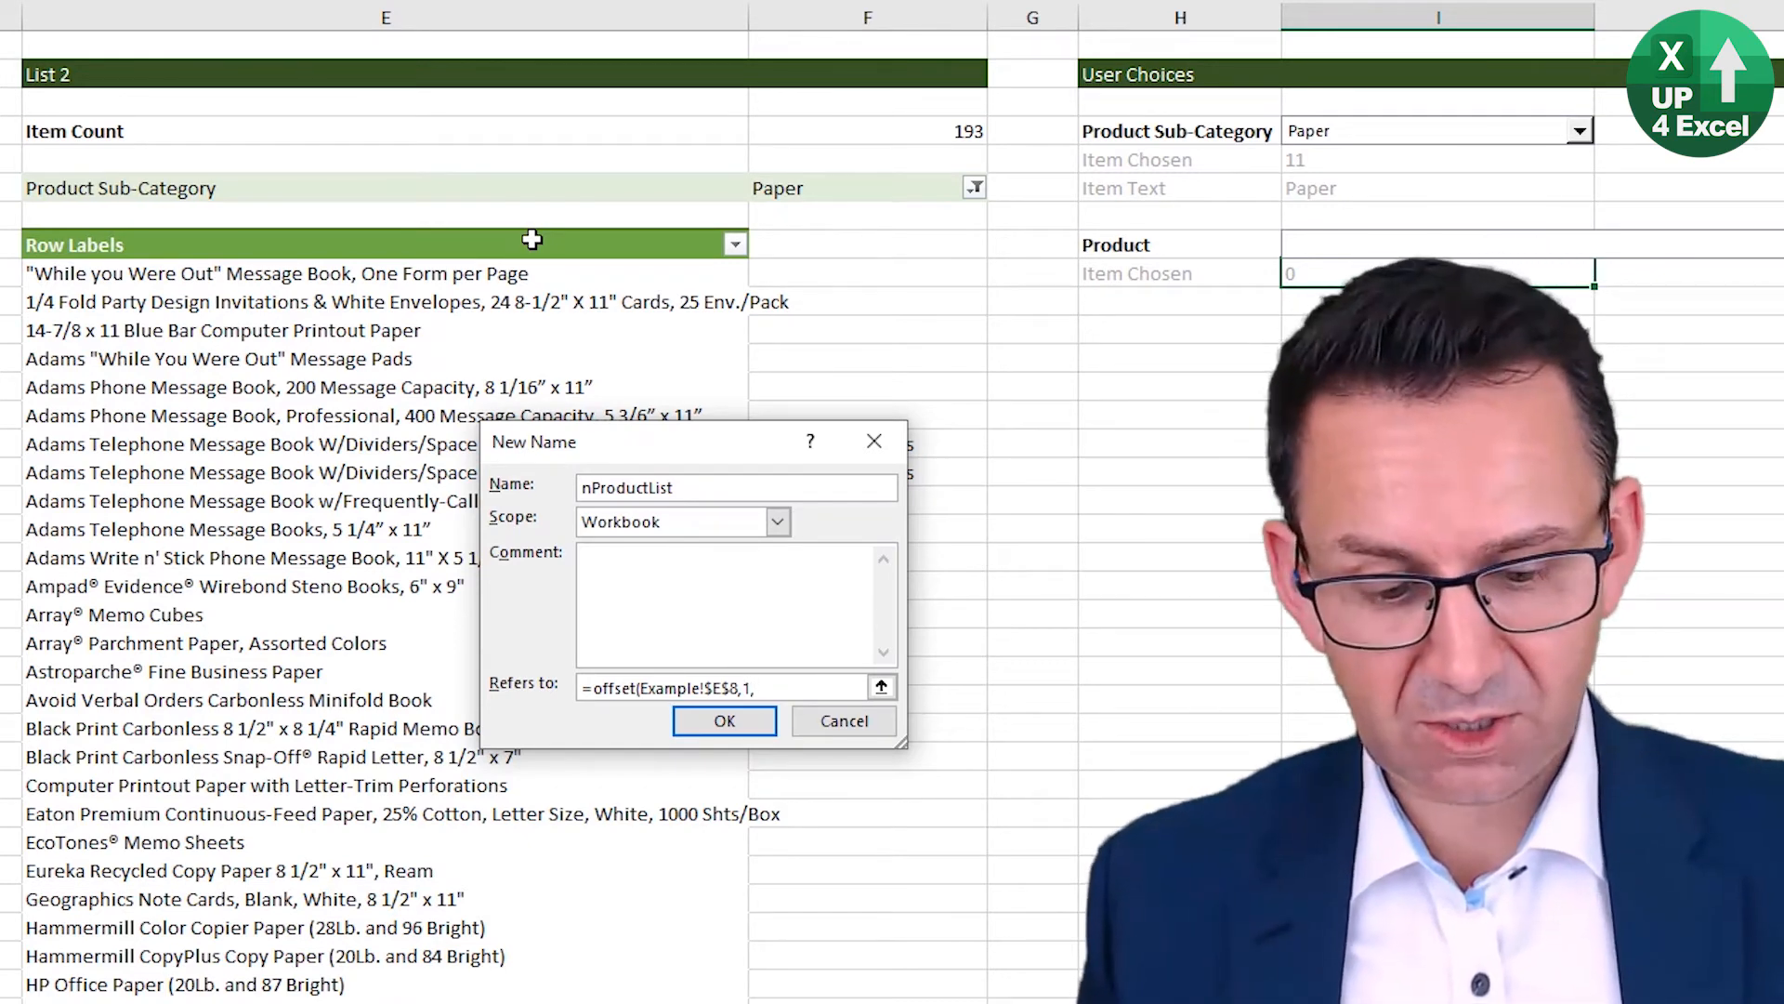
pyautogui.write('0,')
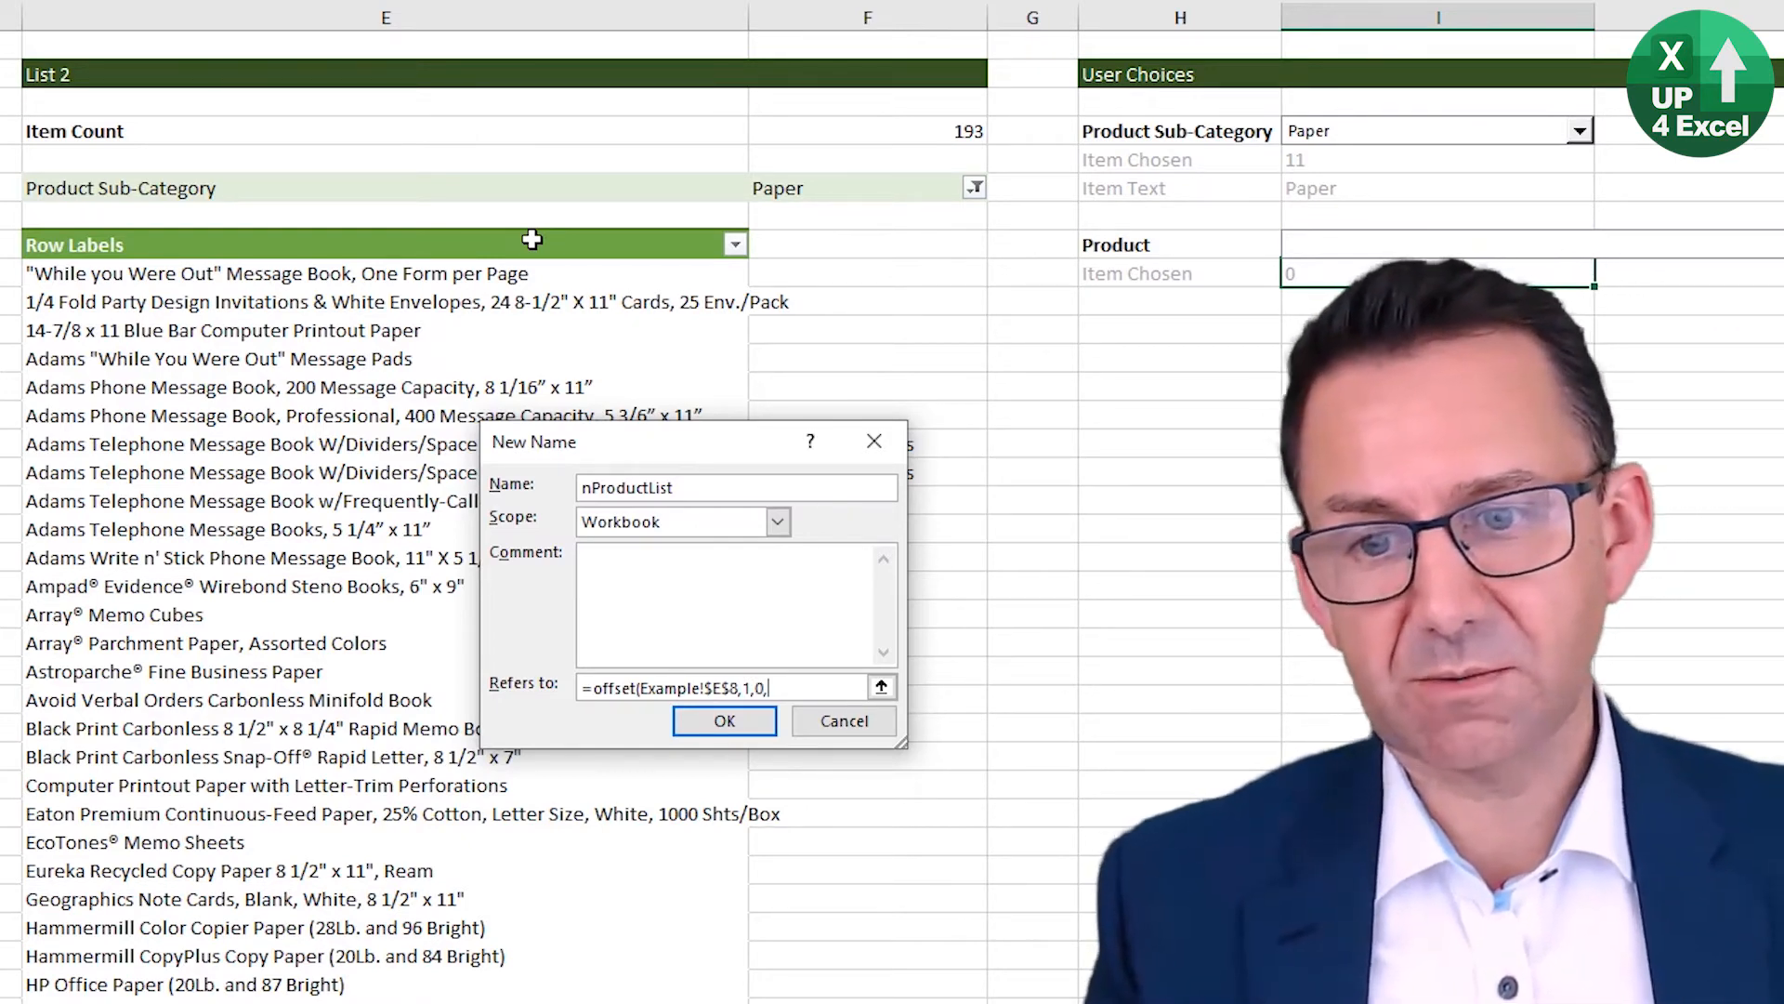
# Step: Complete the nProductList OFFSET formula with the item count in Example!$F$4 as height and a width of 1, and save the name
pyautogui.click(916, 130)
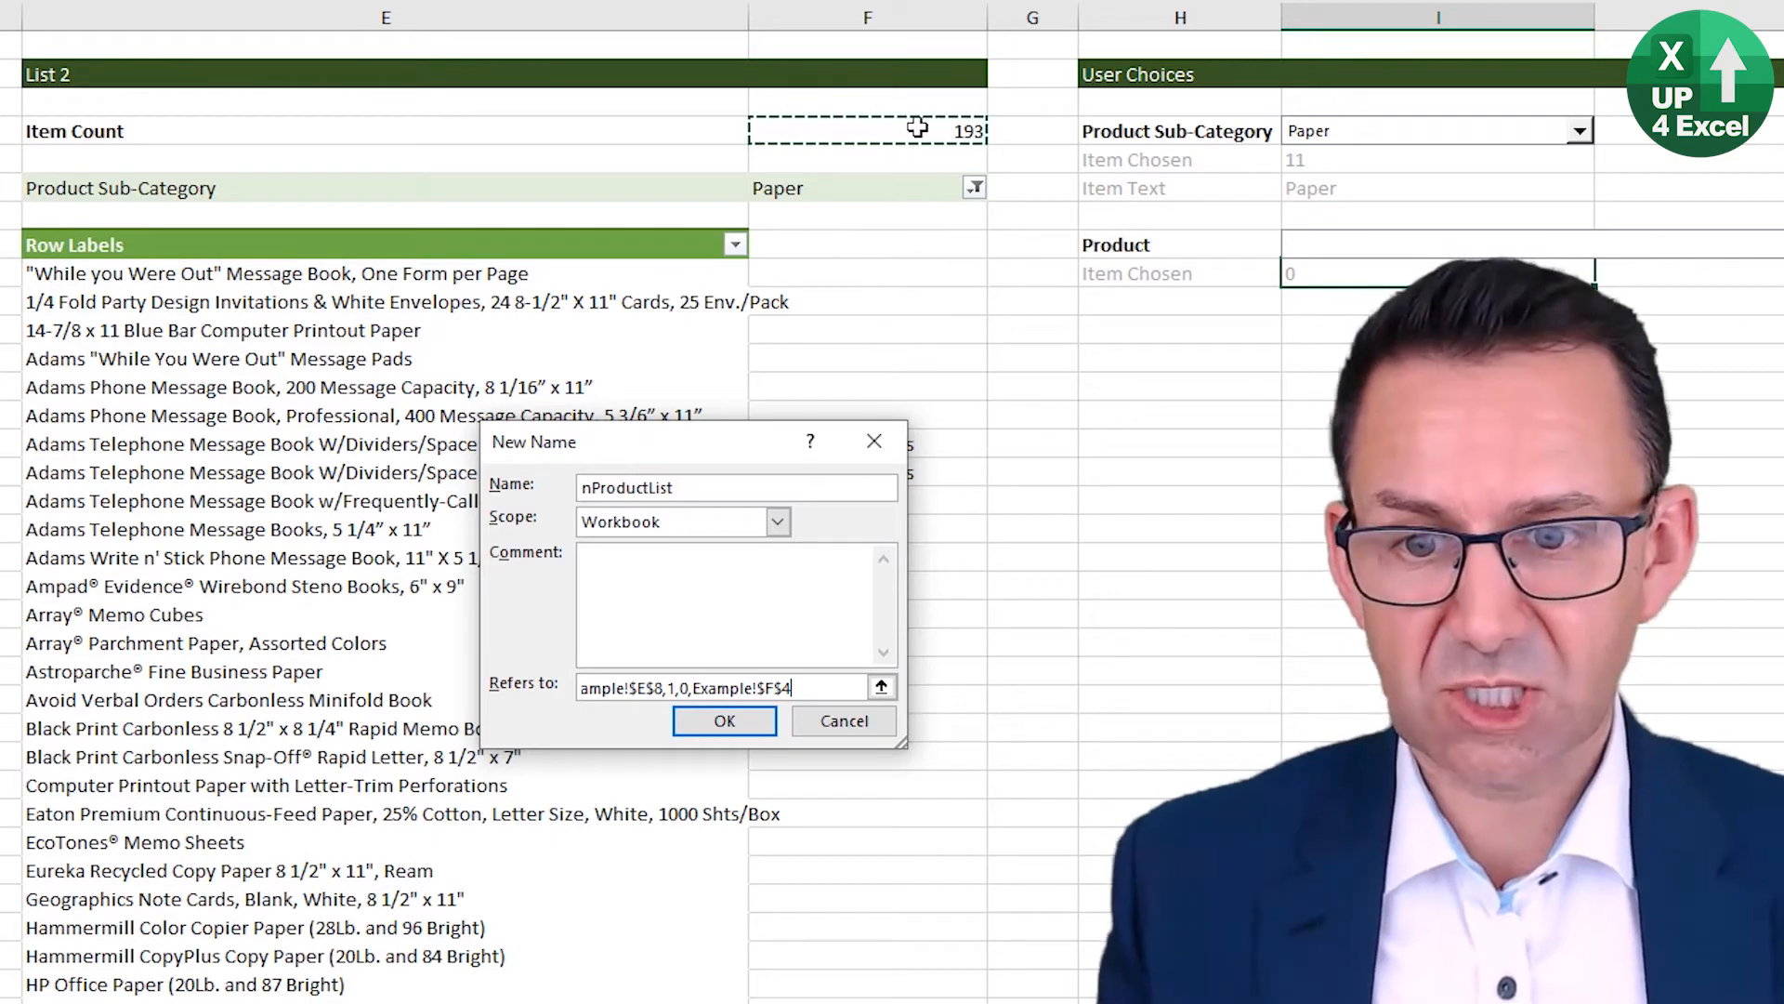
pyautogui.write(',')
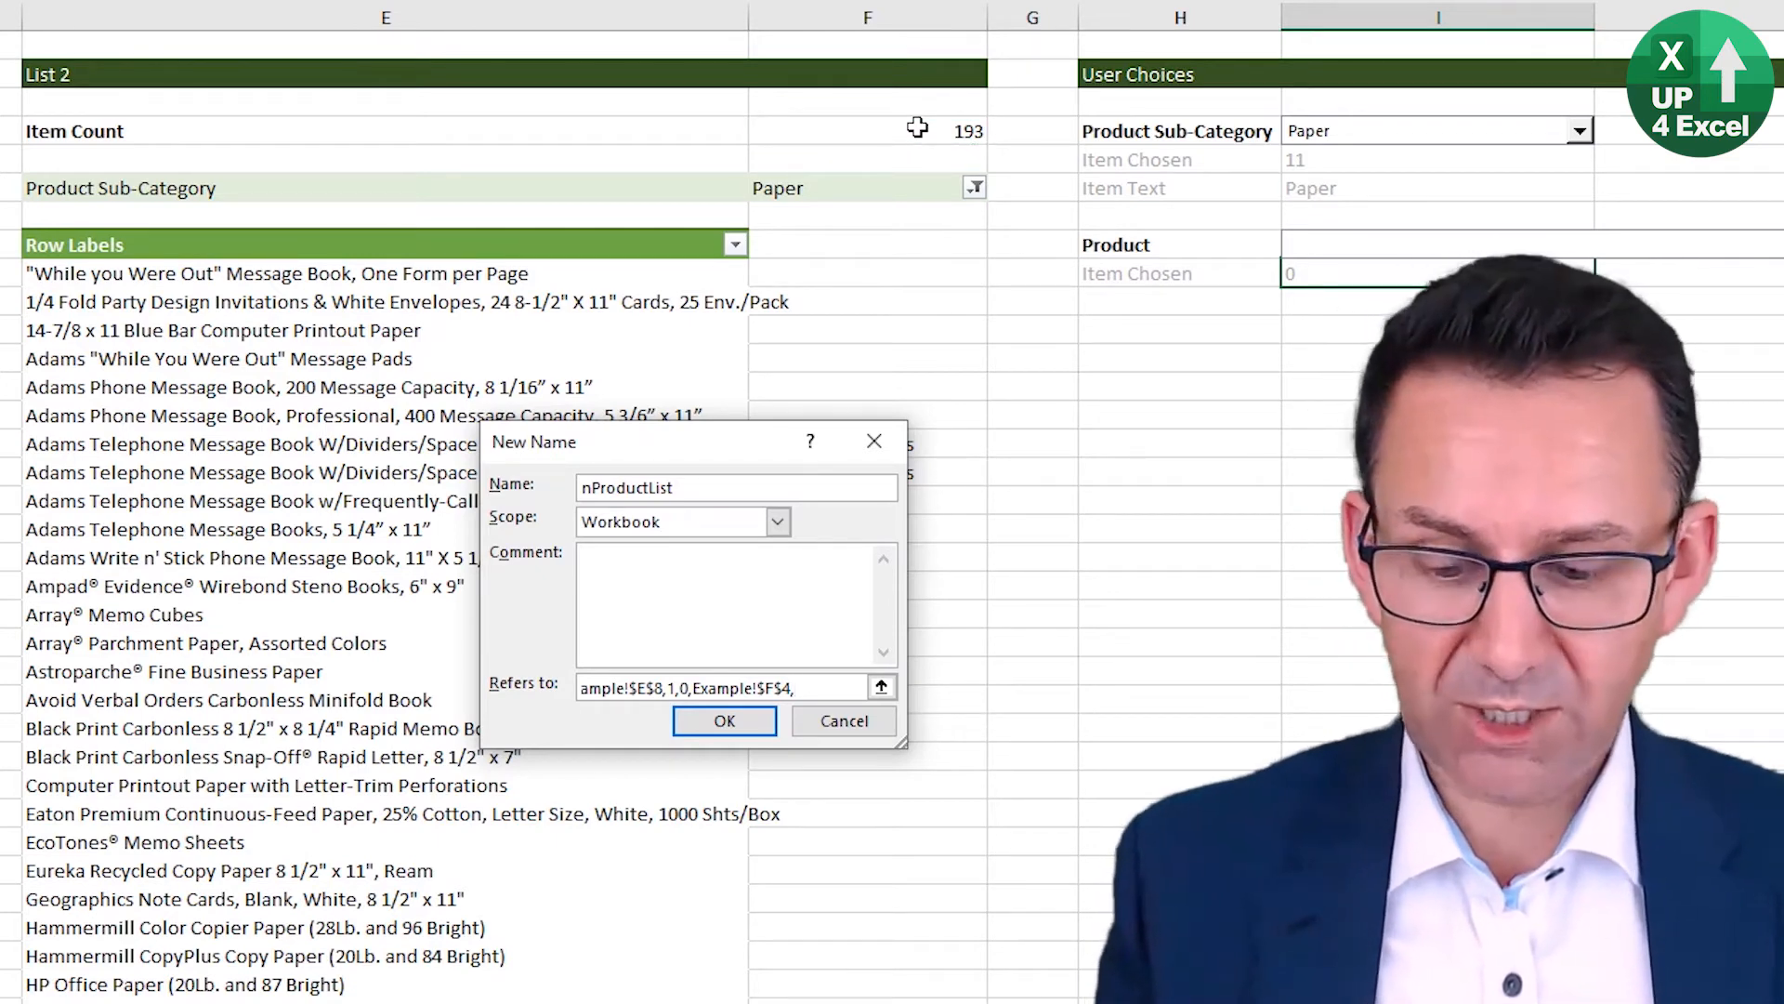
pyautogui.write('1')
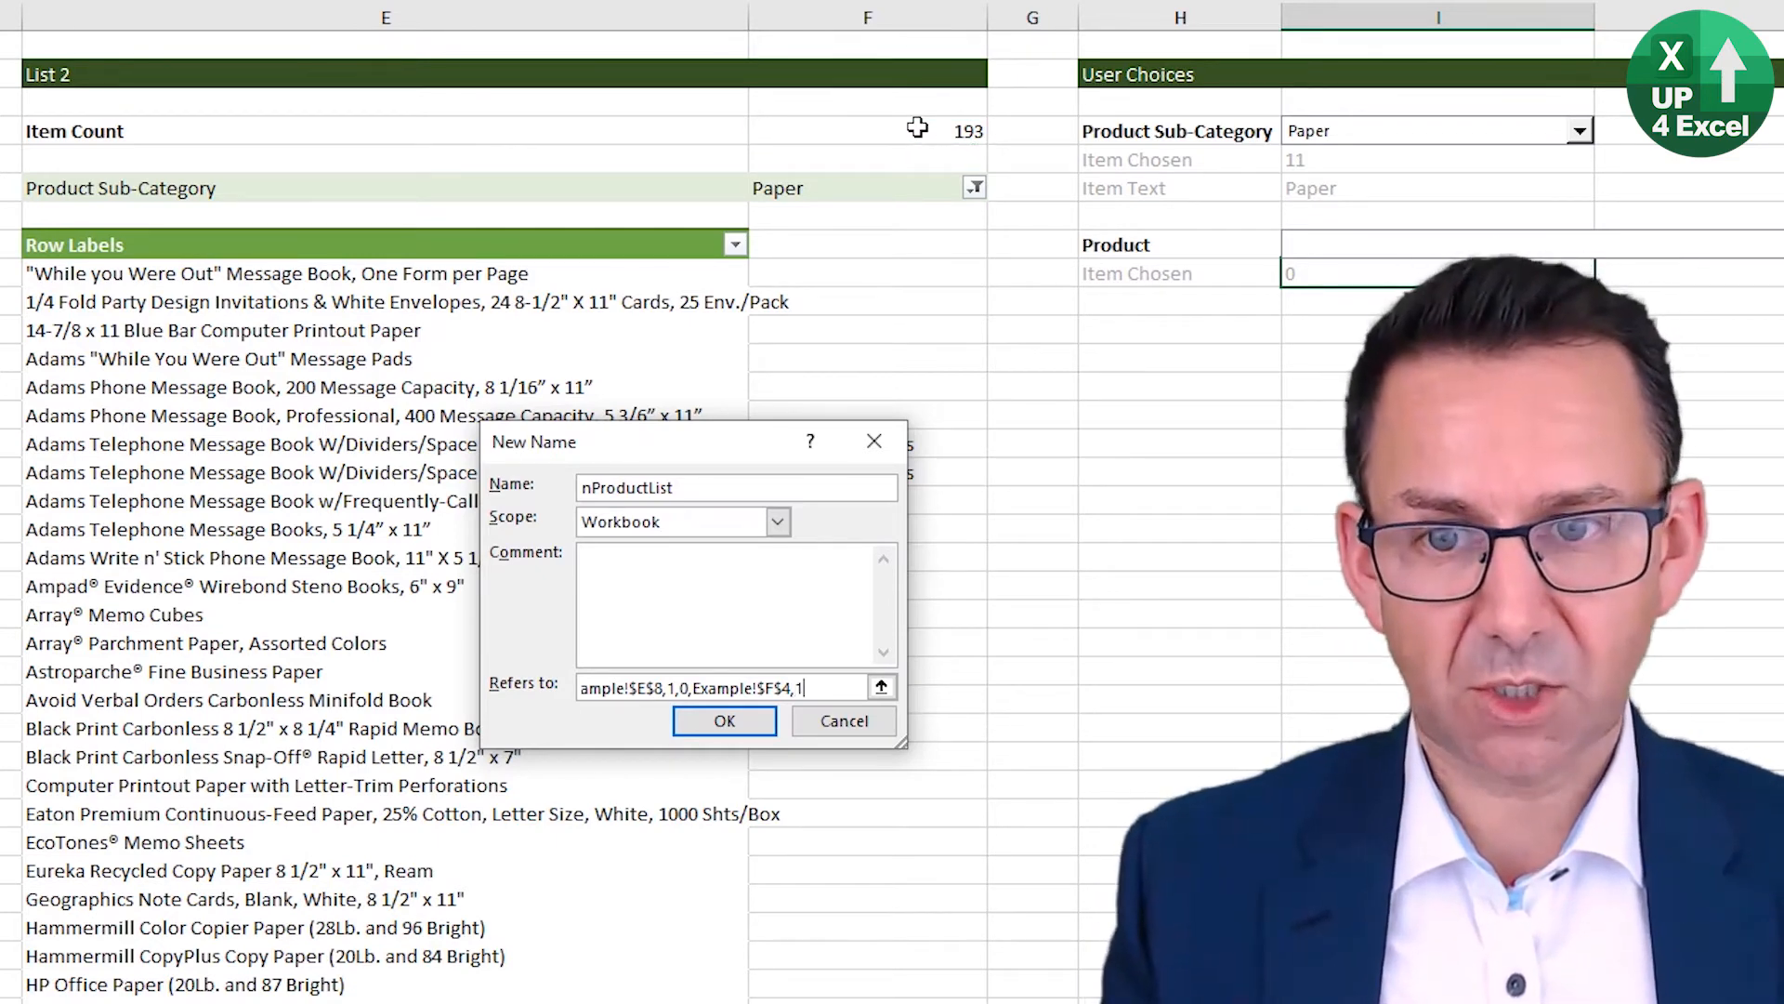
pyautogui.write(')')
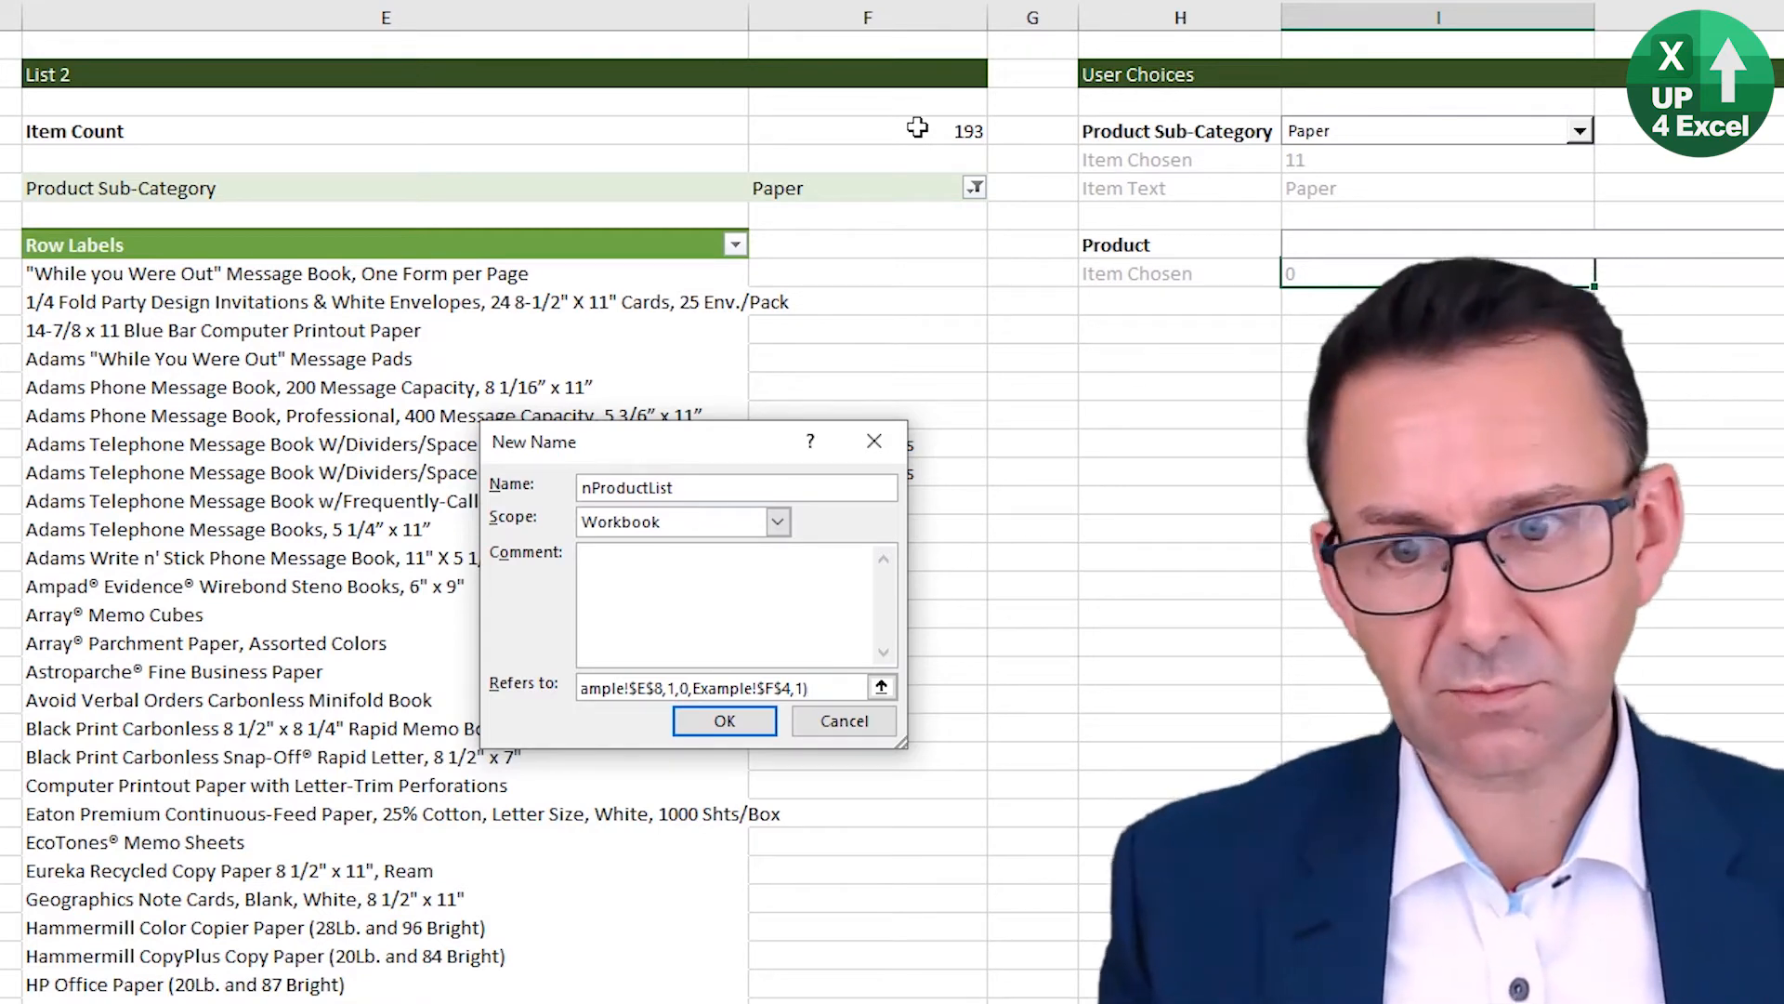
pyautogui.click(720, 723)
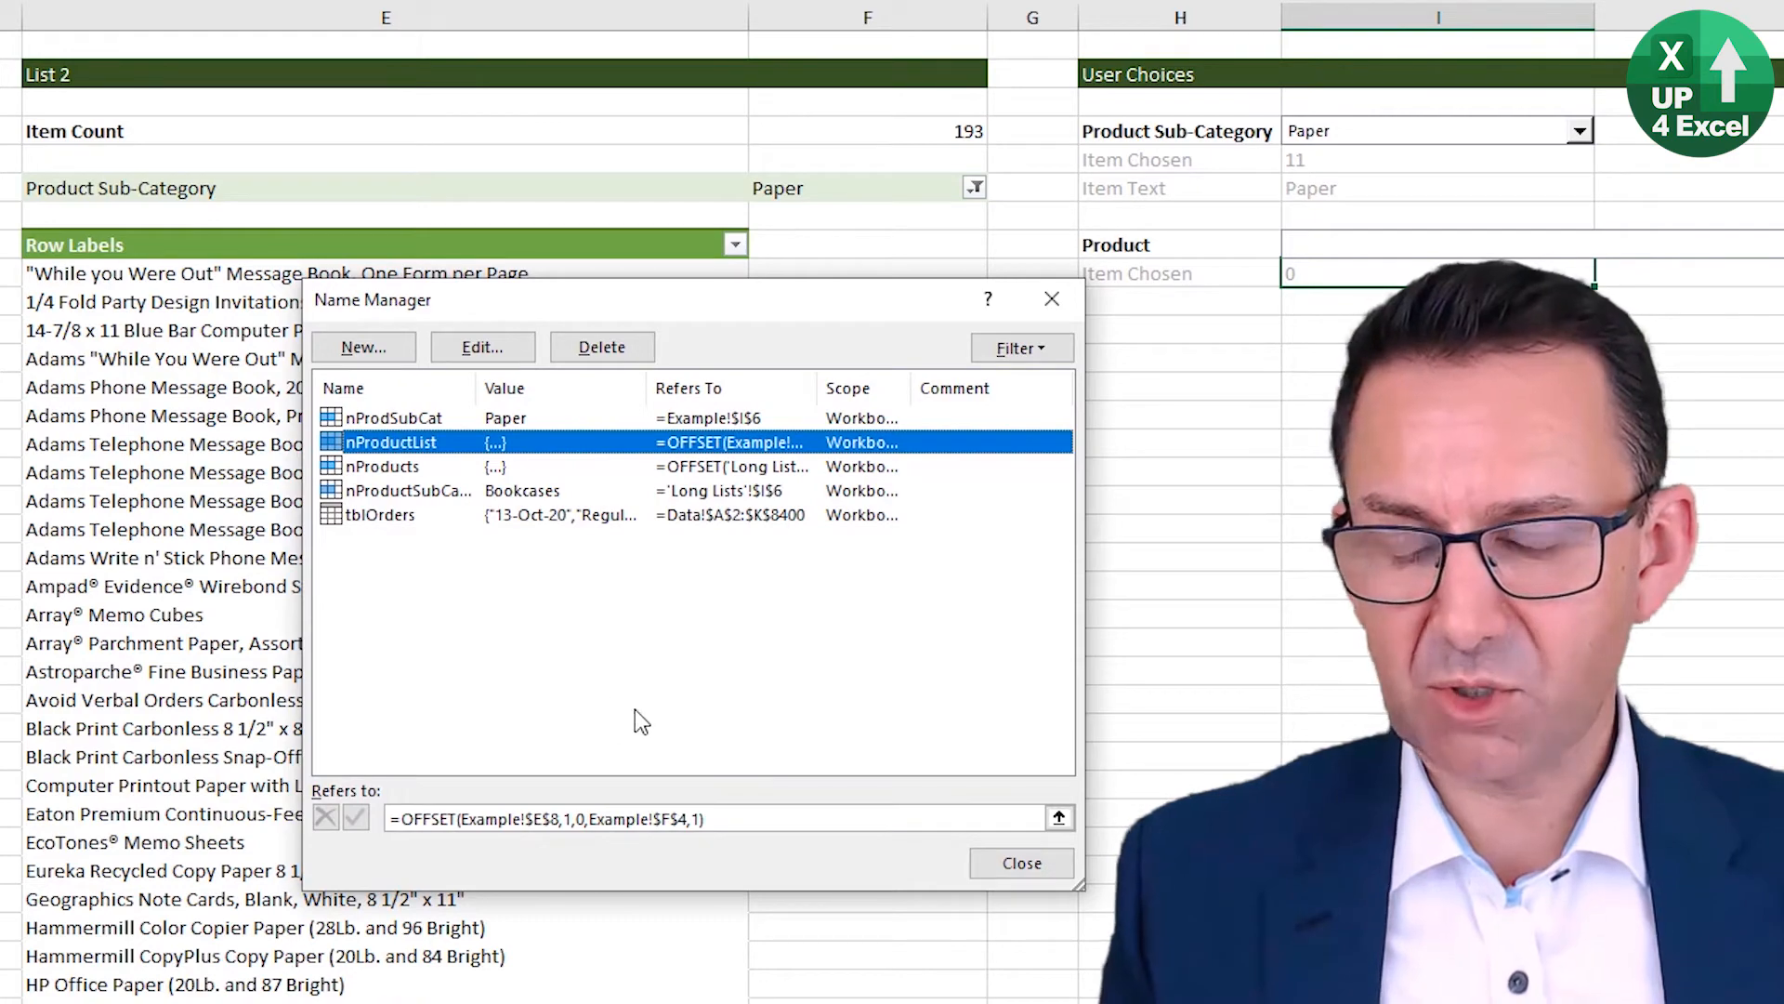
pyautogui.click(1022, 865)
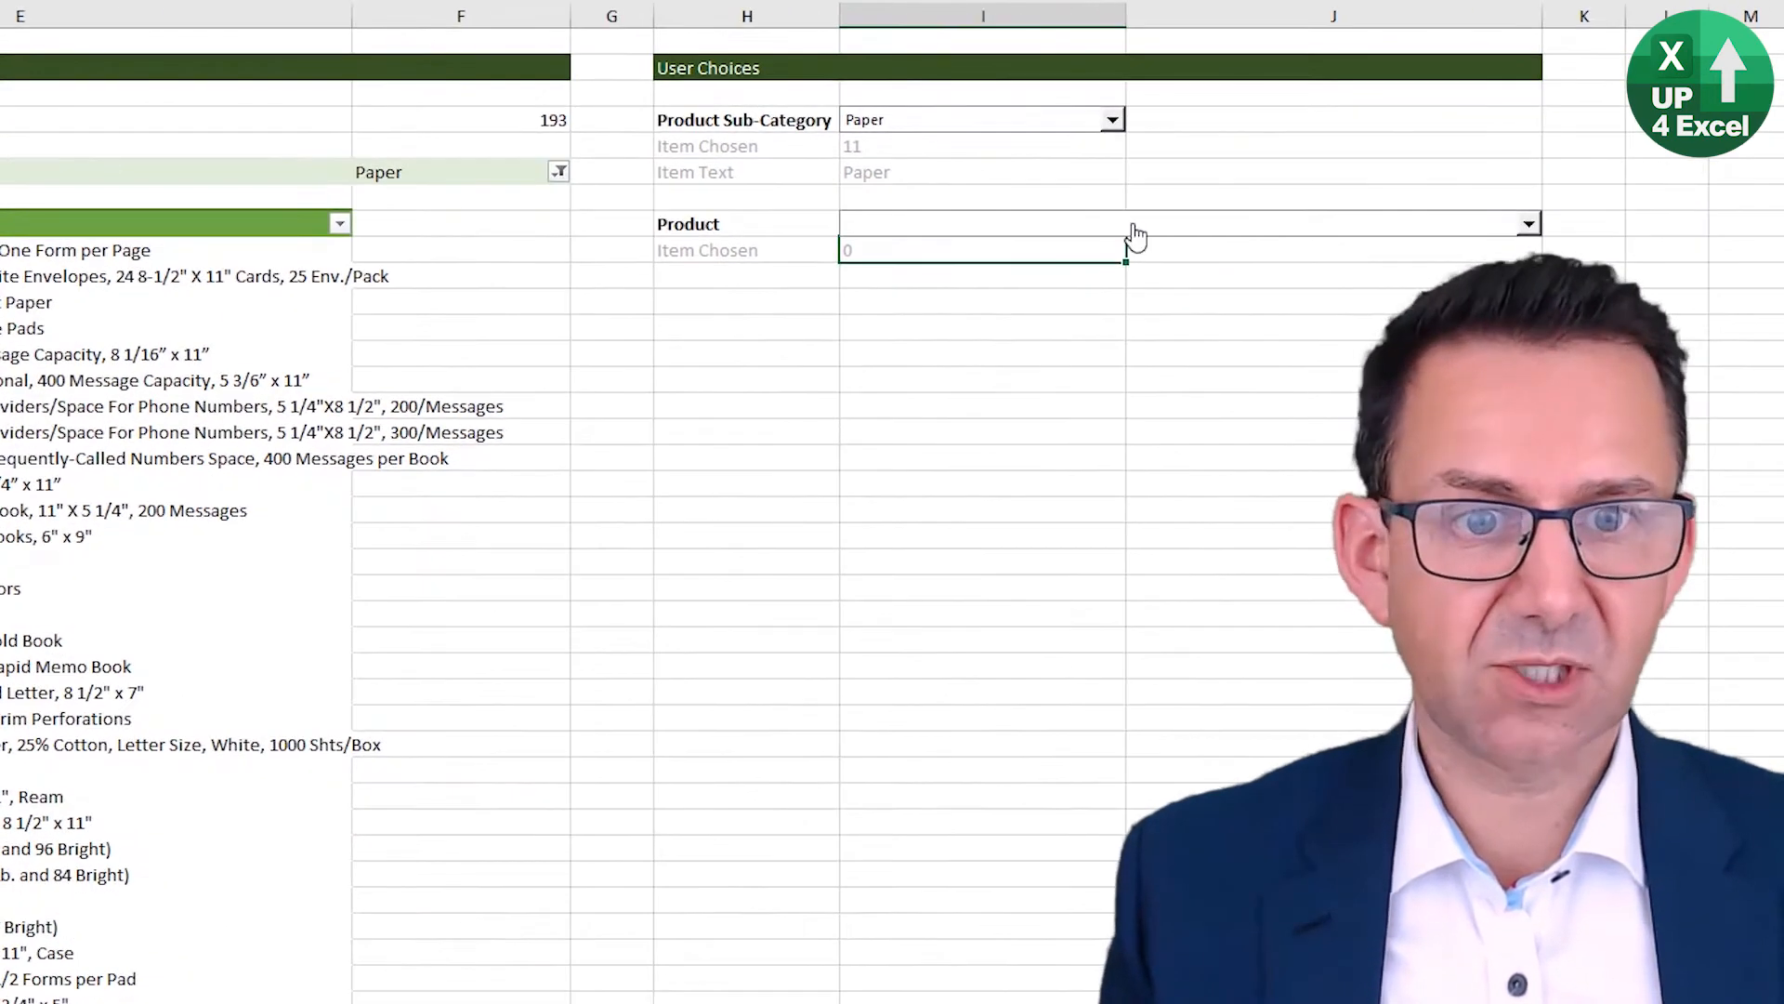
# Step: Set the input range of the Product combo box to nProductList
pyautogui.rightClick(1133, 226)
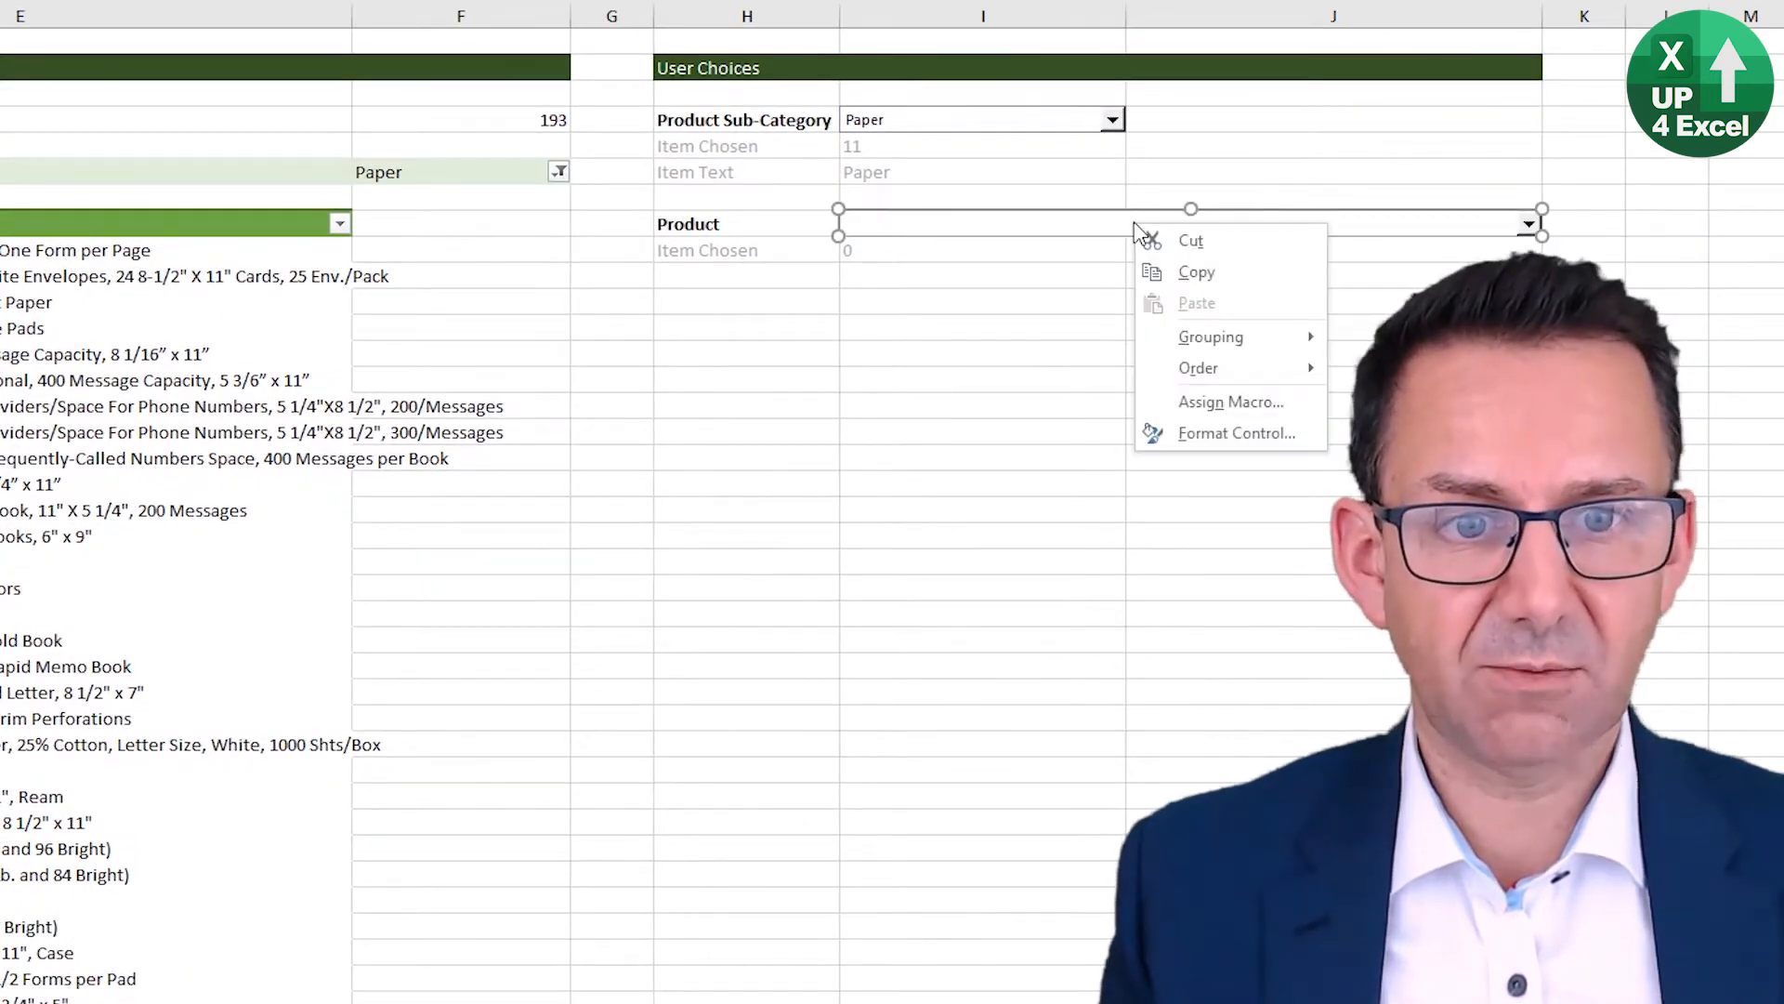
pyautogui.click(1233, 437)
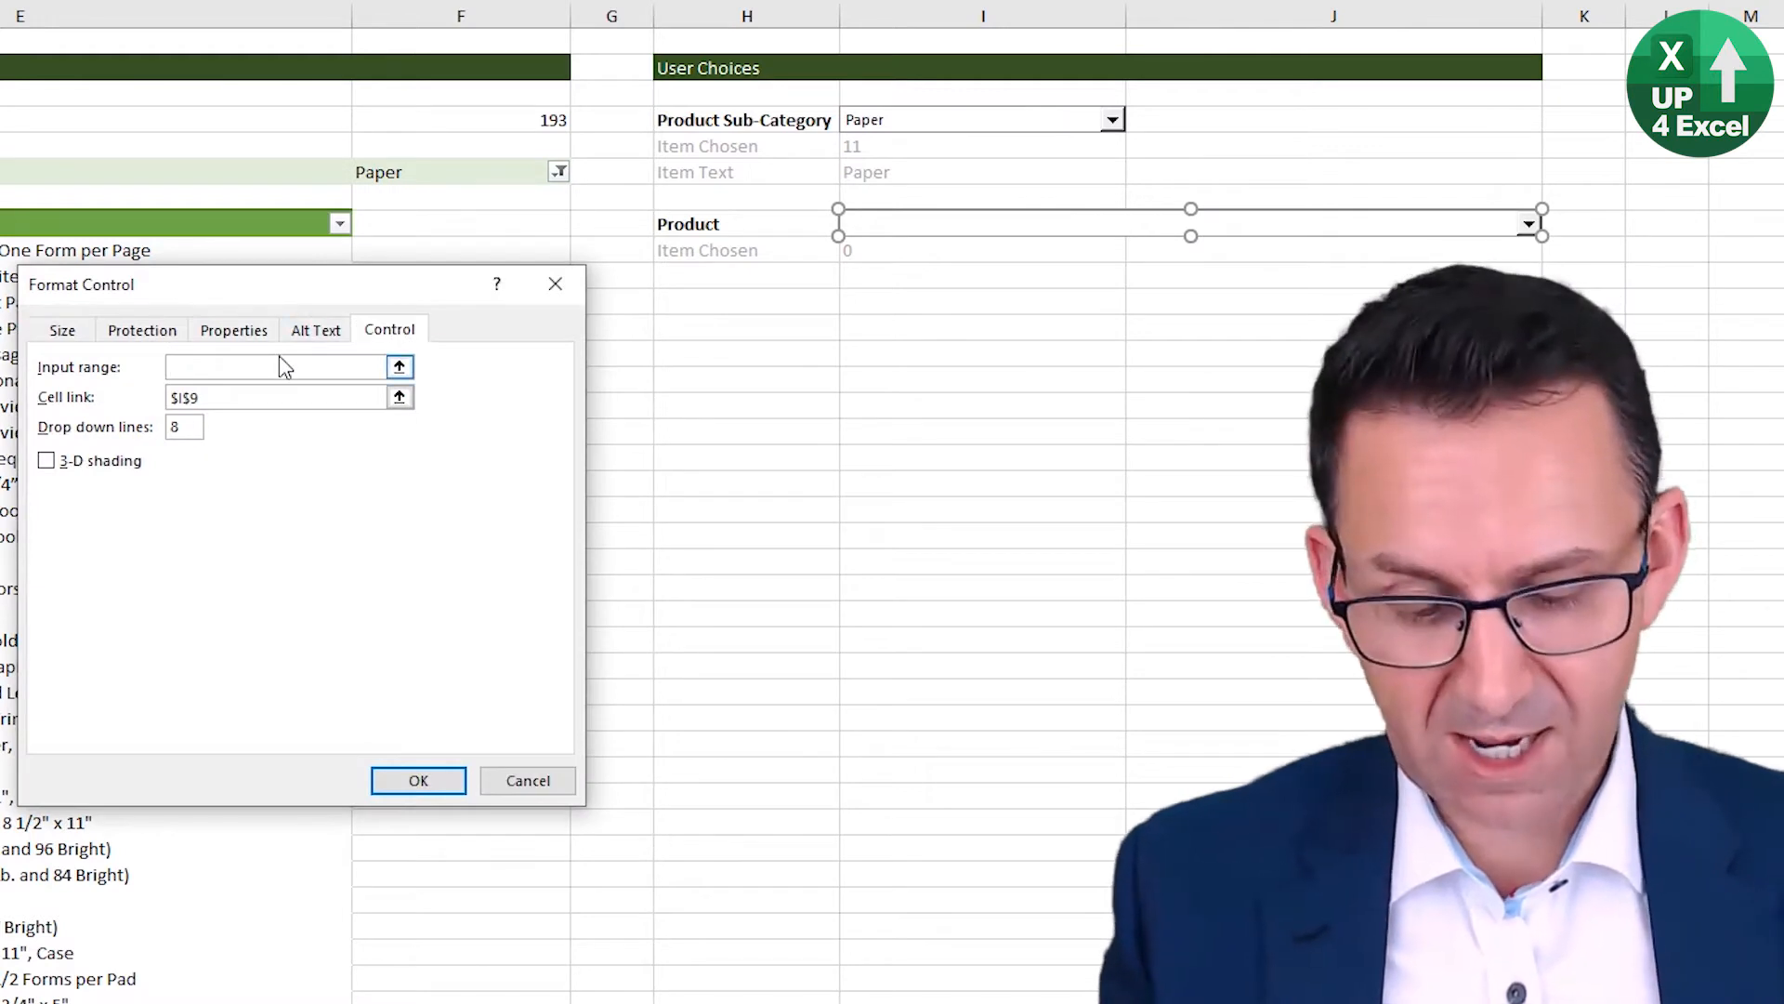
pyautogui.write('nProduct')
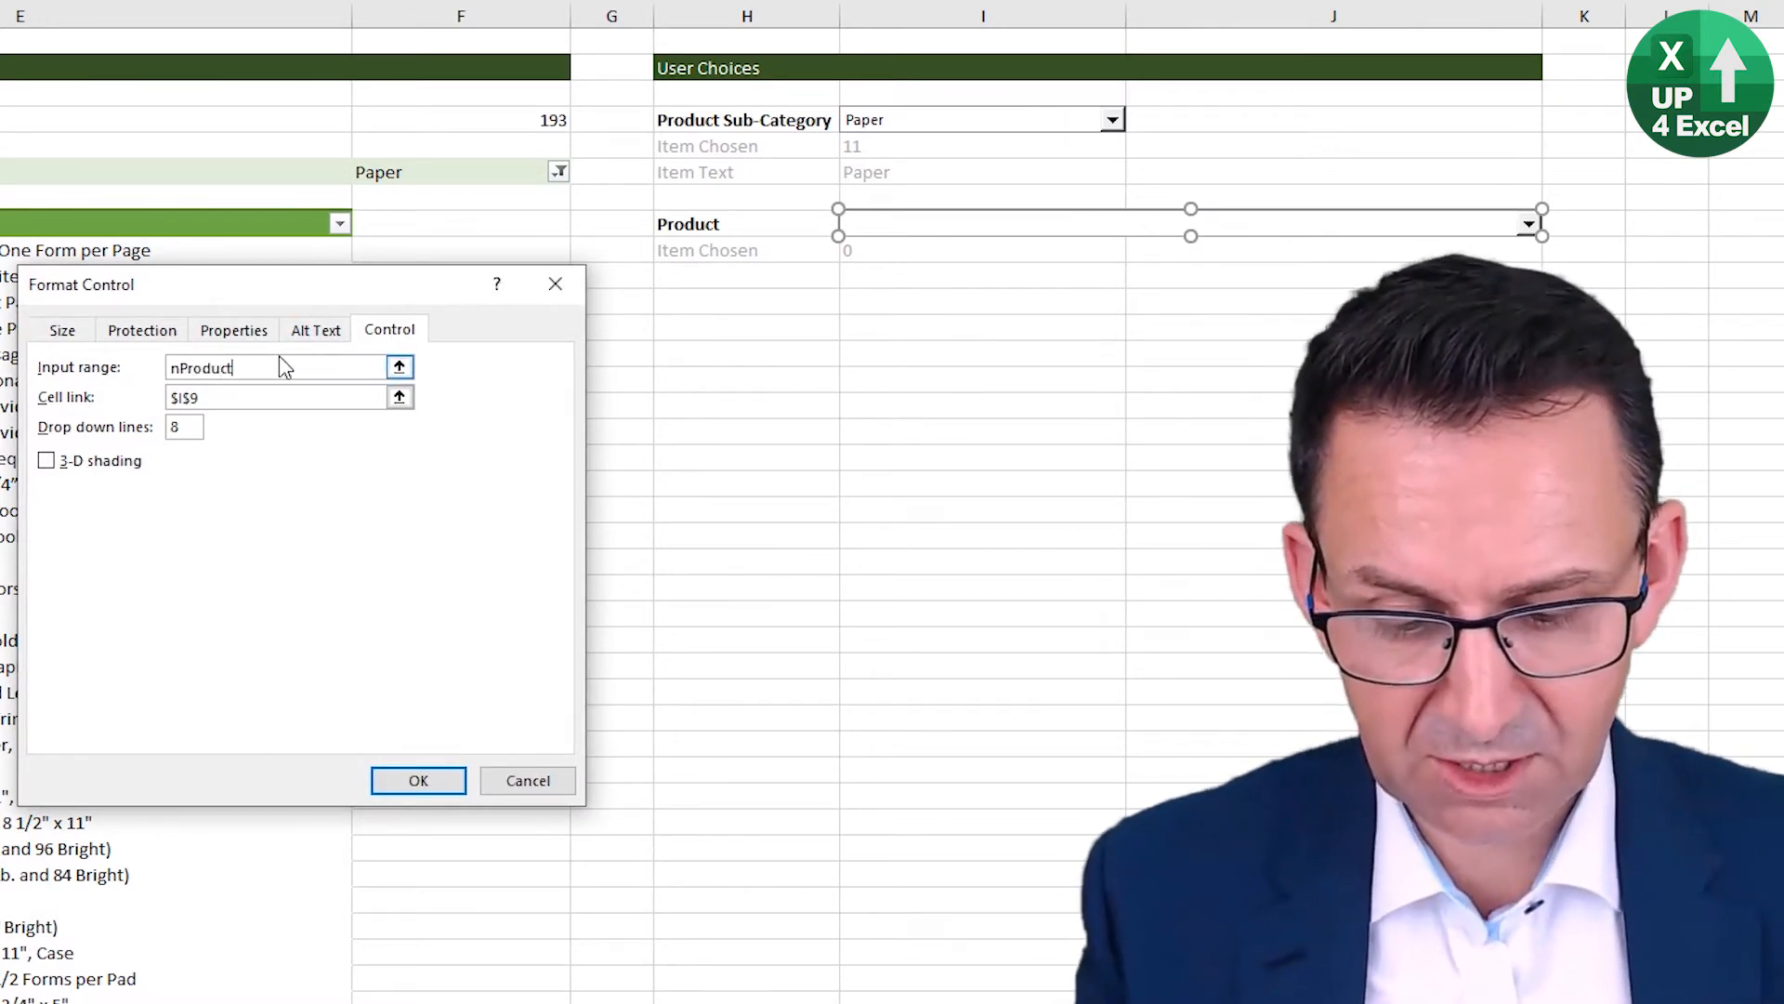
pyautogui.write('List')
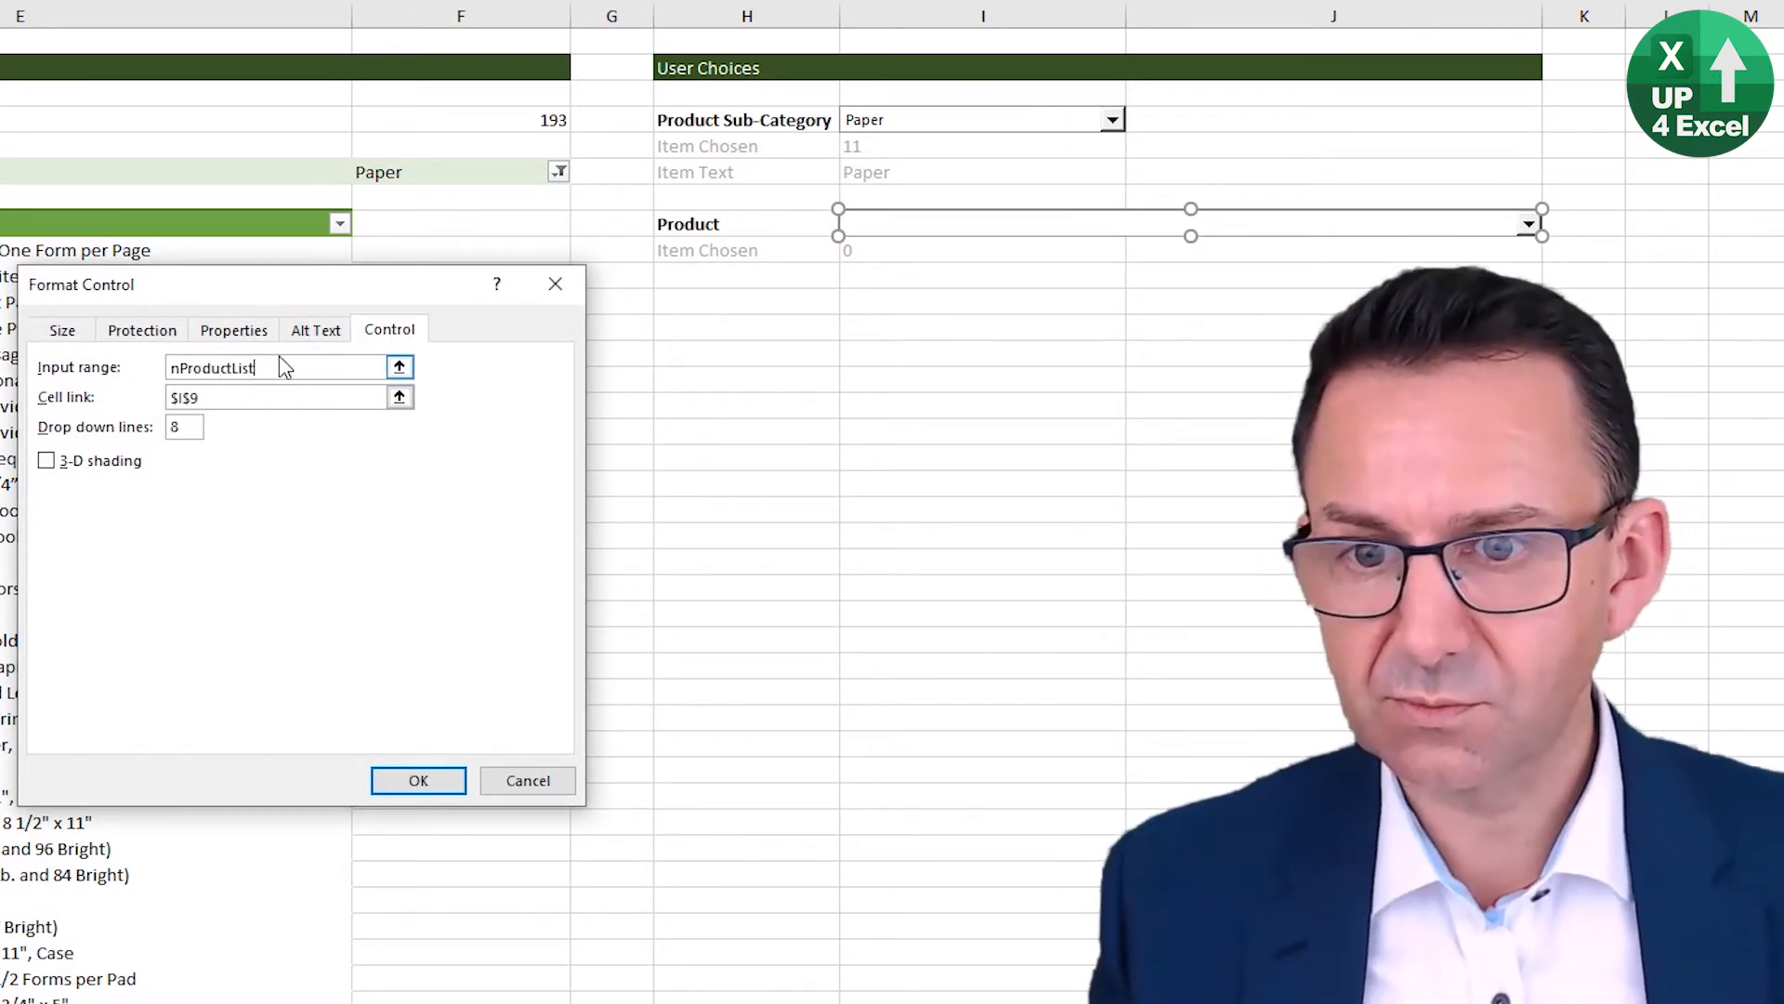
pyautogui.click(415, 780)
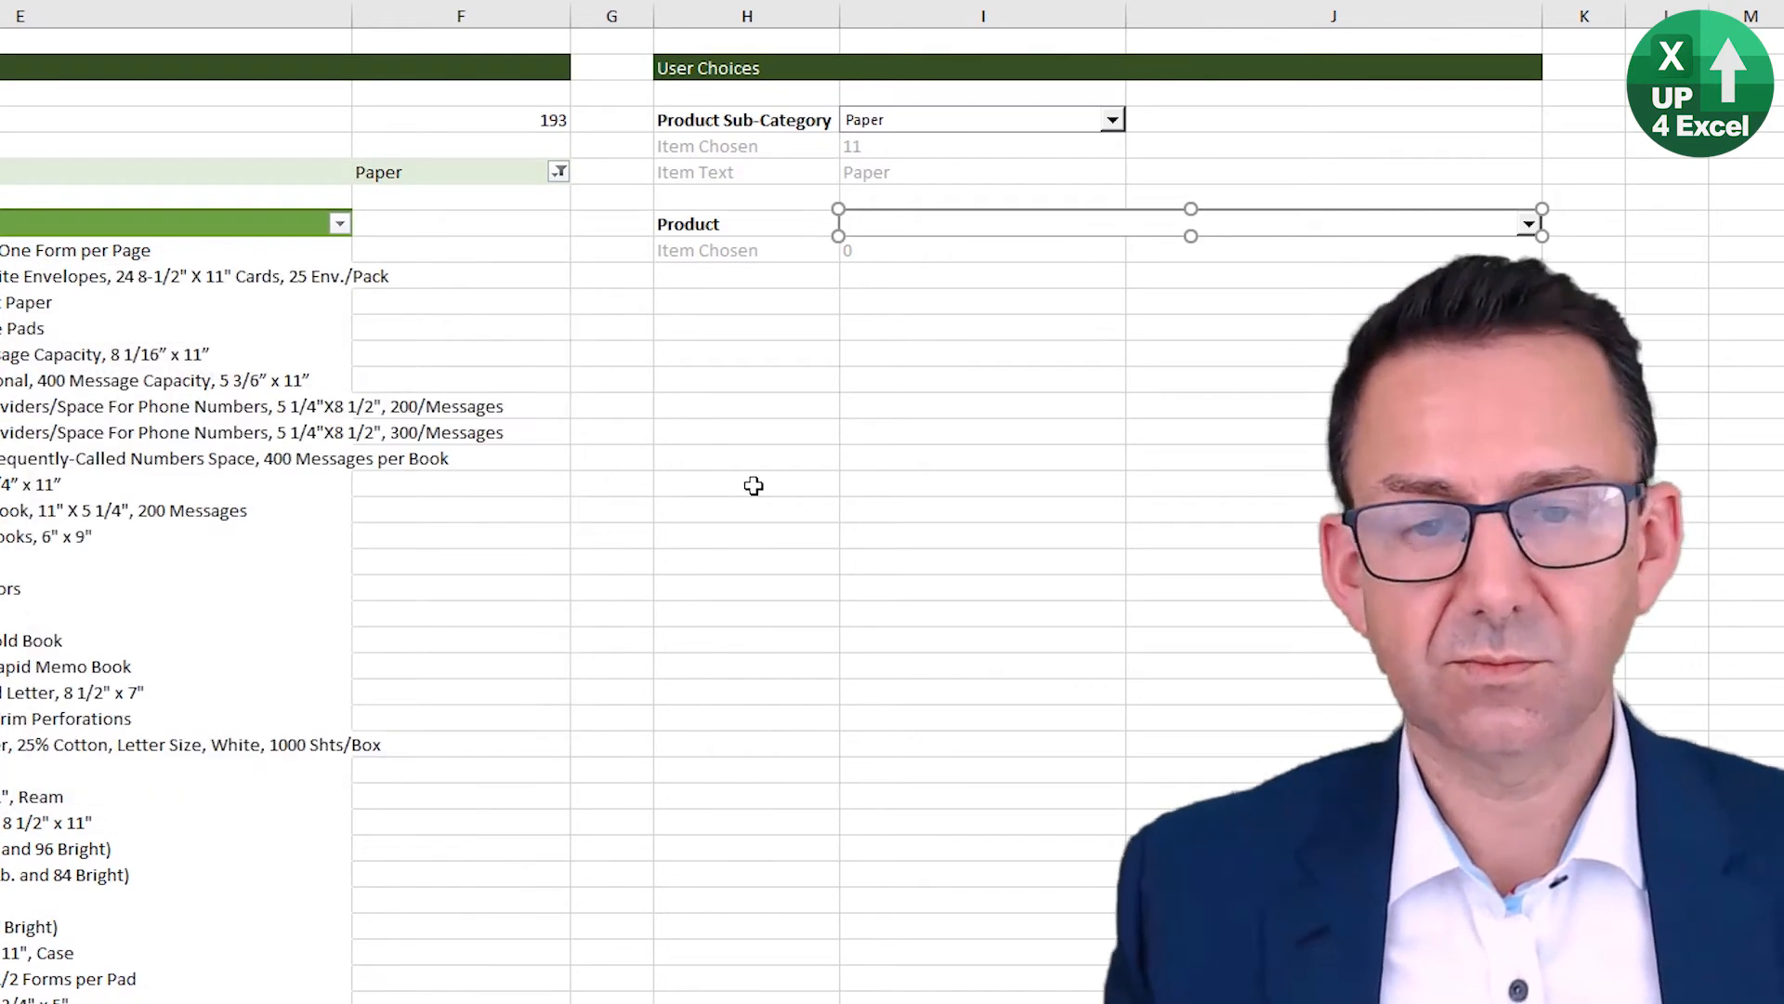
# Step: Test the Product combo box by choosing Adams "While You Were Out" Message Pads from its list
pyautogui.click(1148, 271)
pyautogui.click(1492, 229)
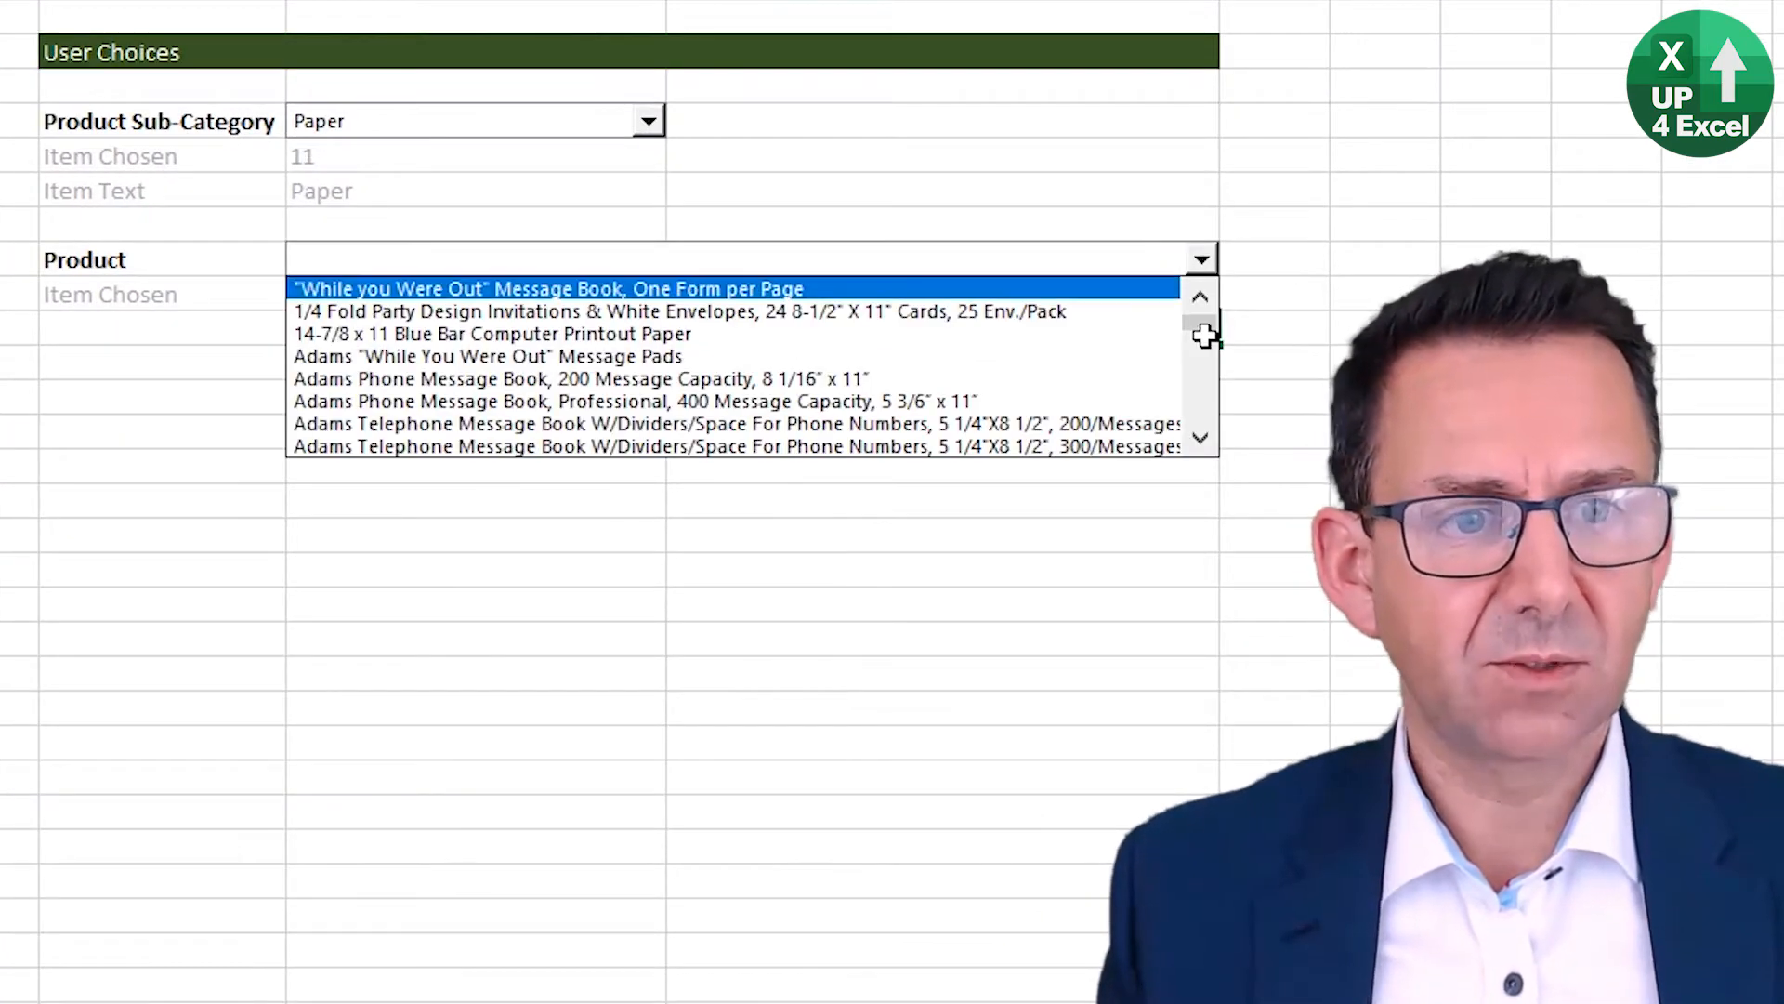
pyautogui.moveTo(1202, 318); pyautogui.dragTo(1199, 263)
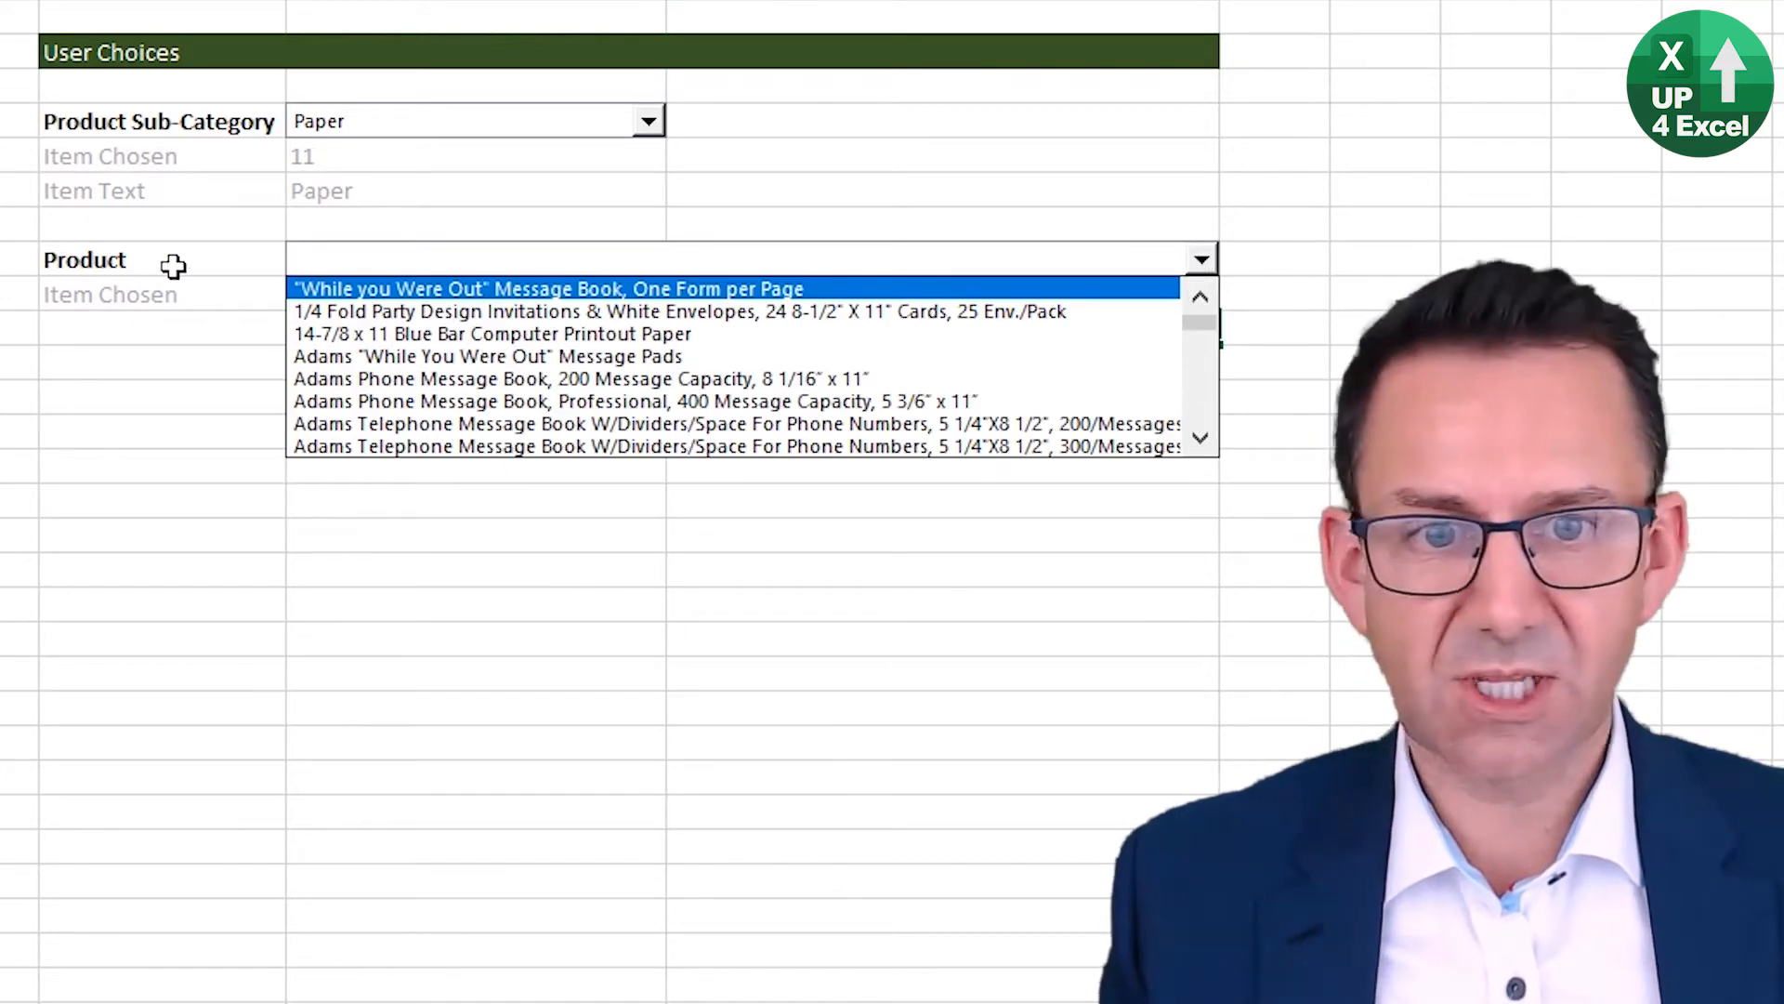
pyautogui.click(427, 359)
# Step: Choose Storage & Organization as the Product Sub-Category and Carina 42"Hx23 3/4"W Media Storage Unit as the Product
pyautogui.click(412, 132)
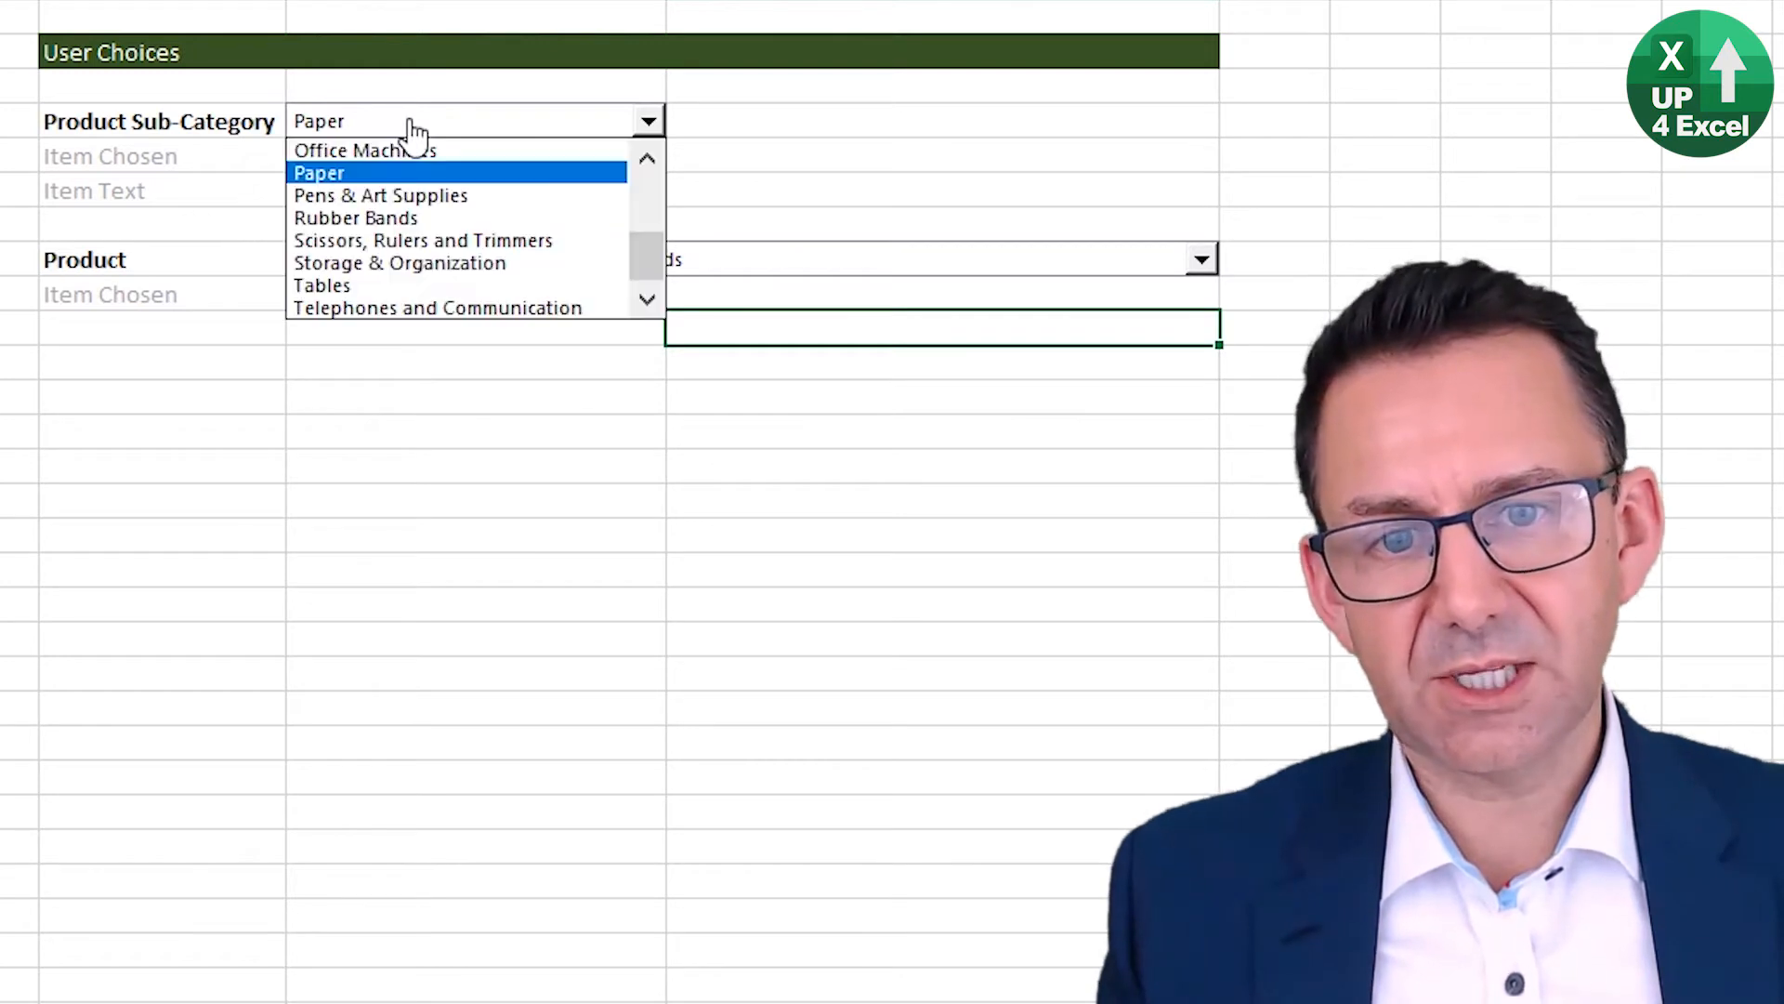
pyautogui.click(397, 263)
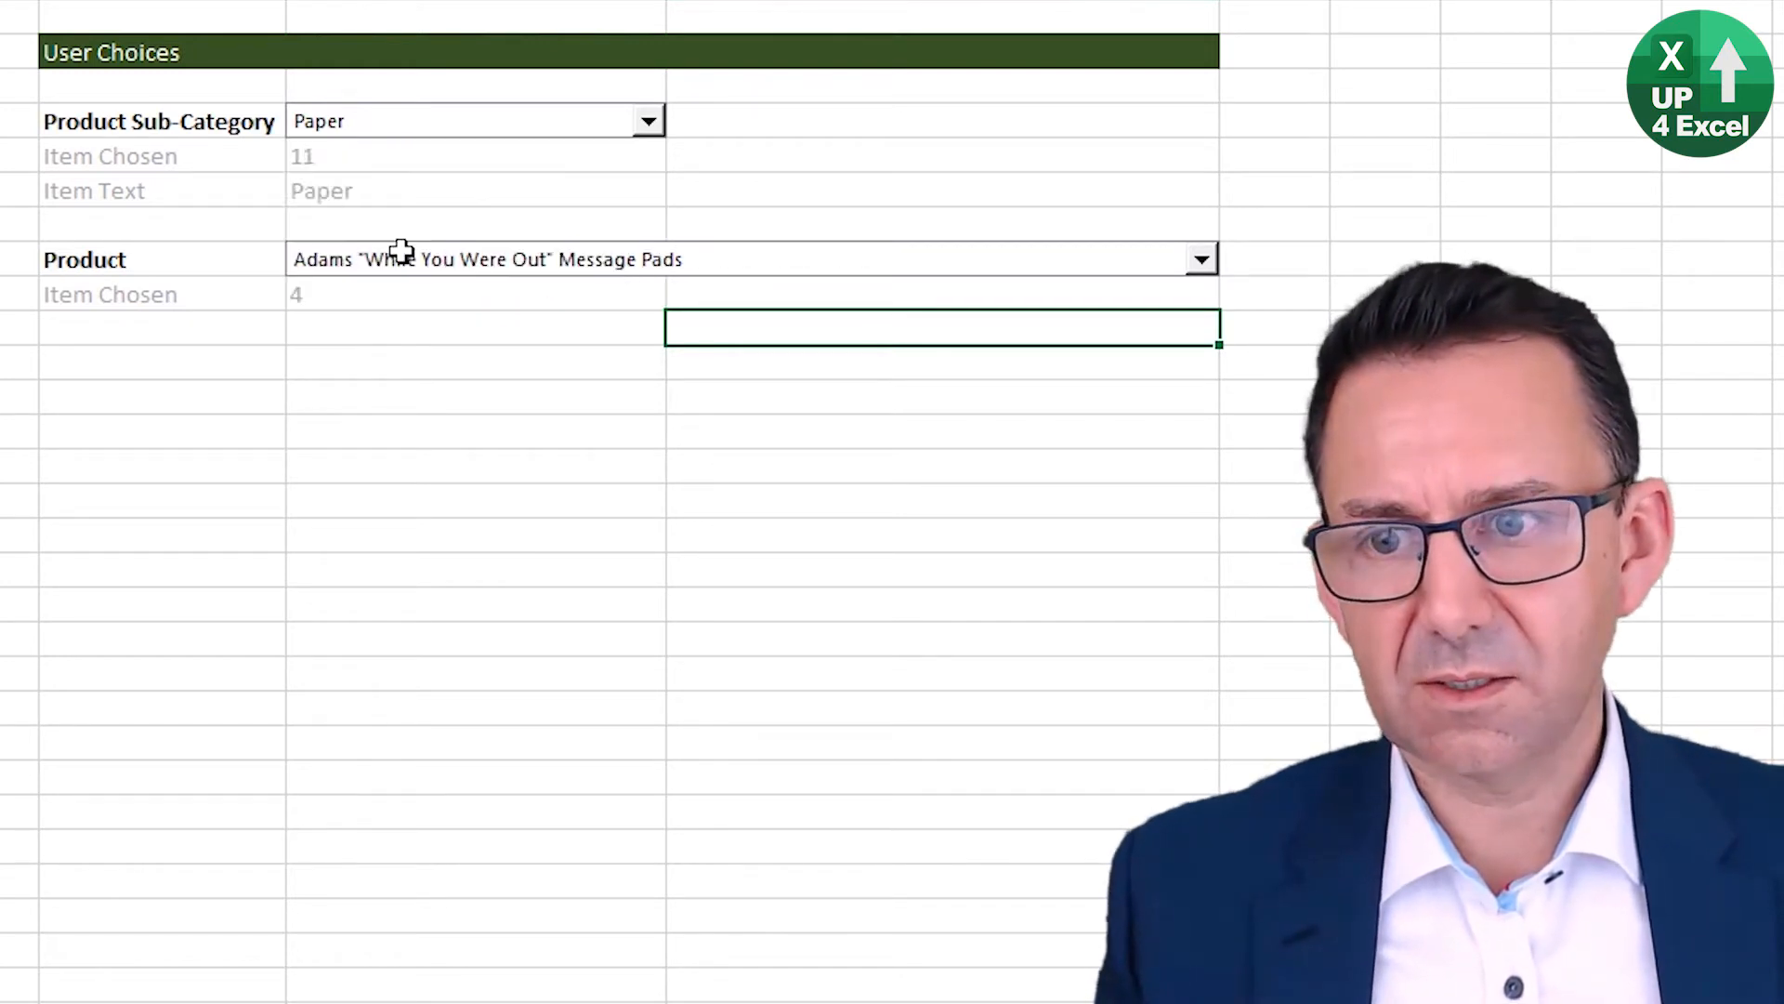
pyautogui.click(386, 269)
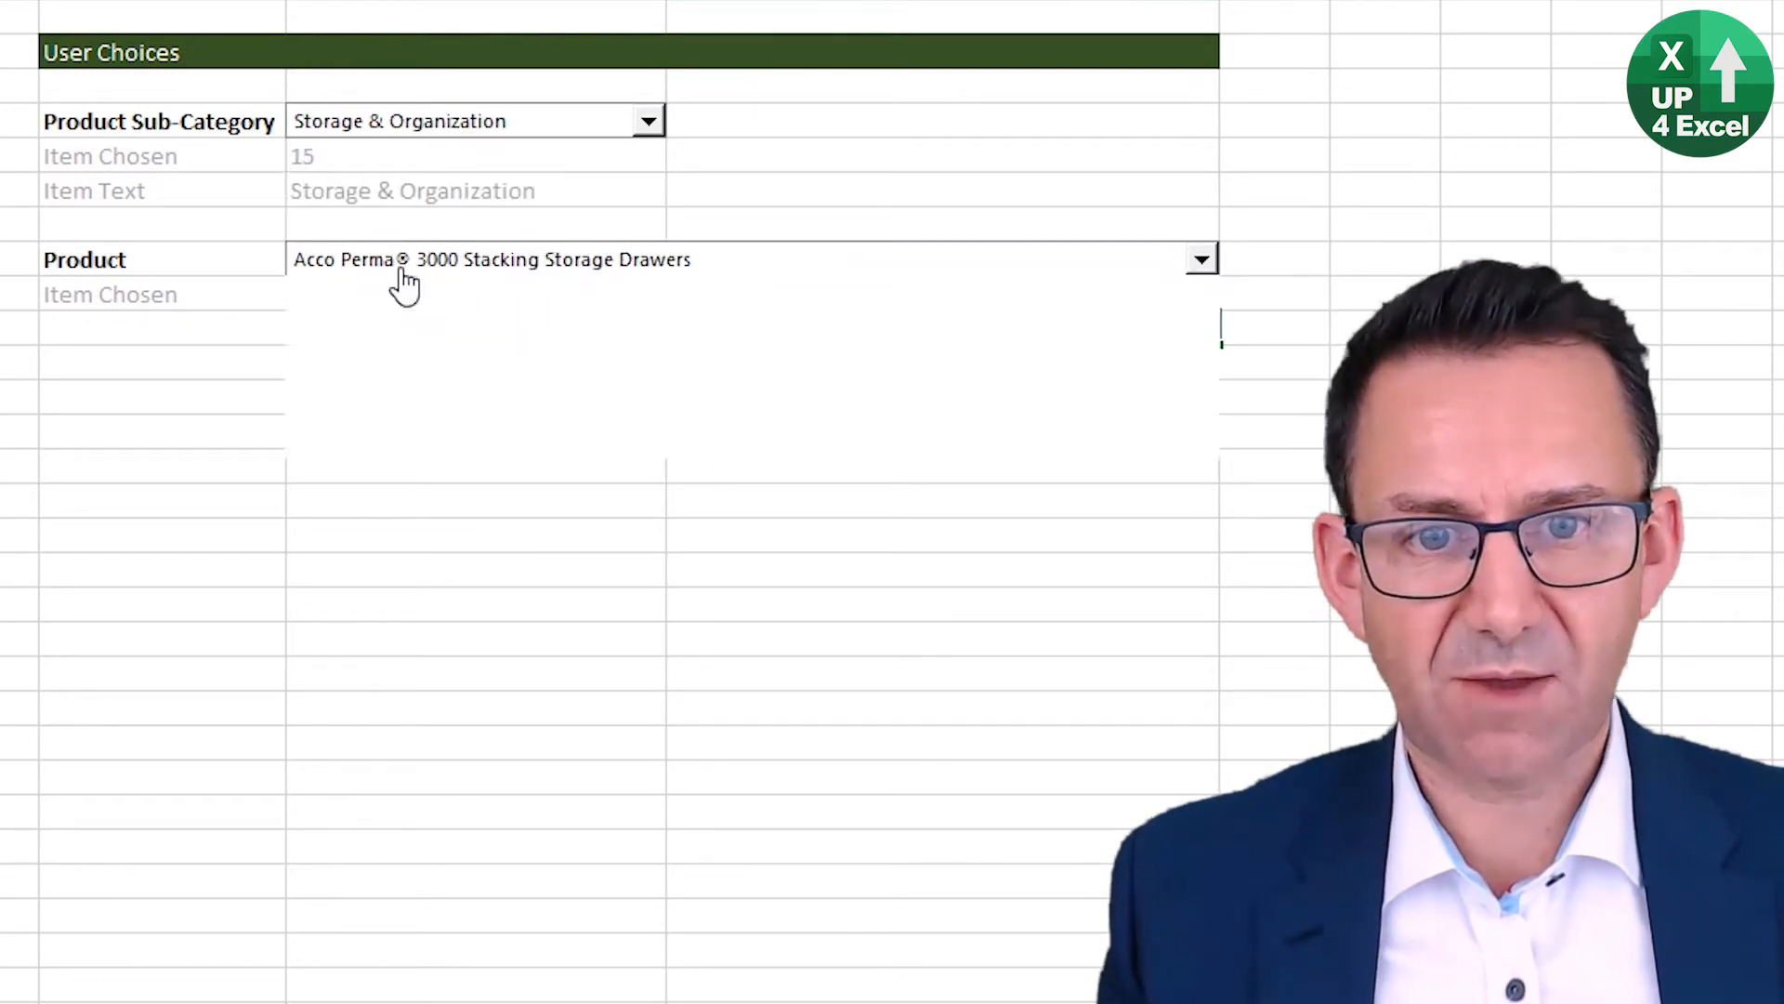
pyautogui.click(436, 379)
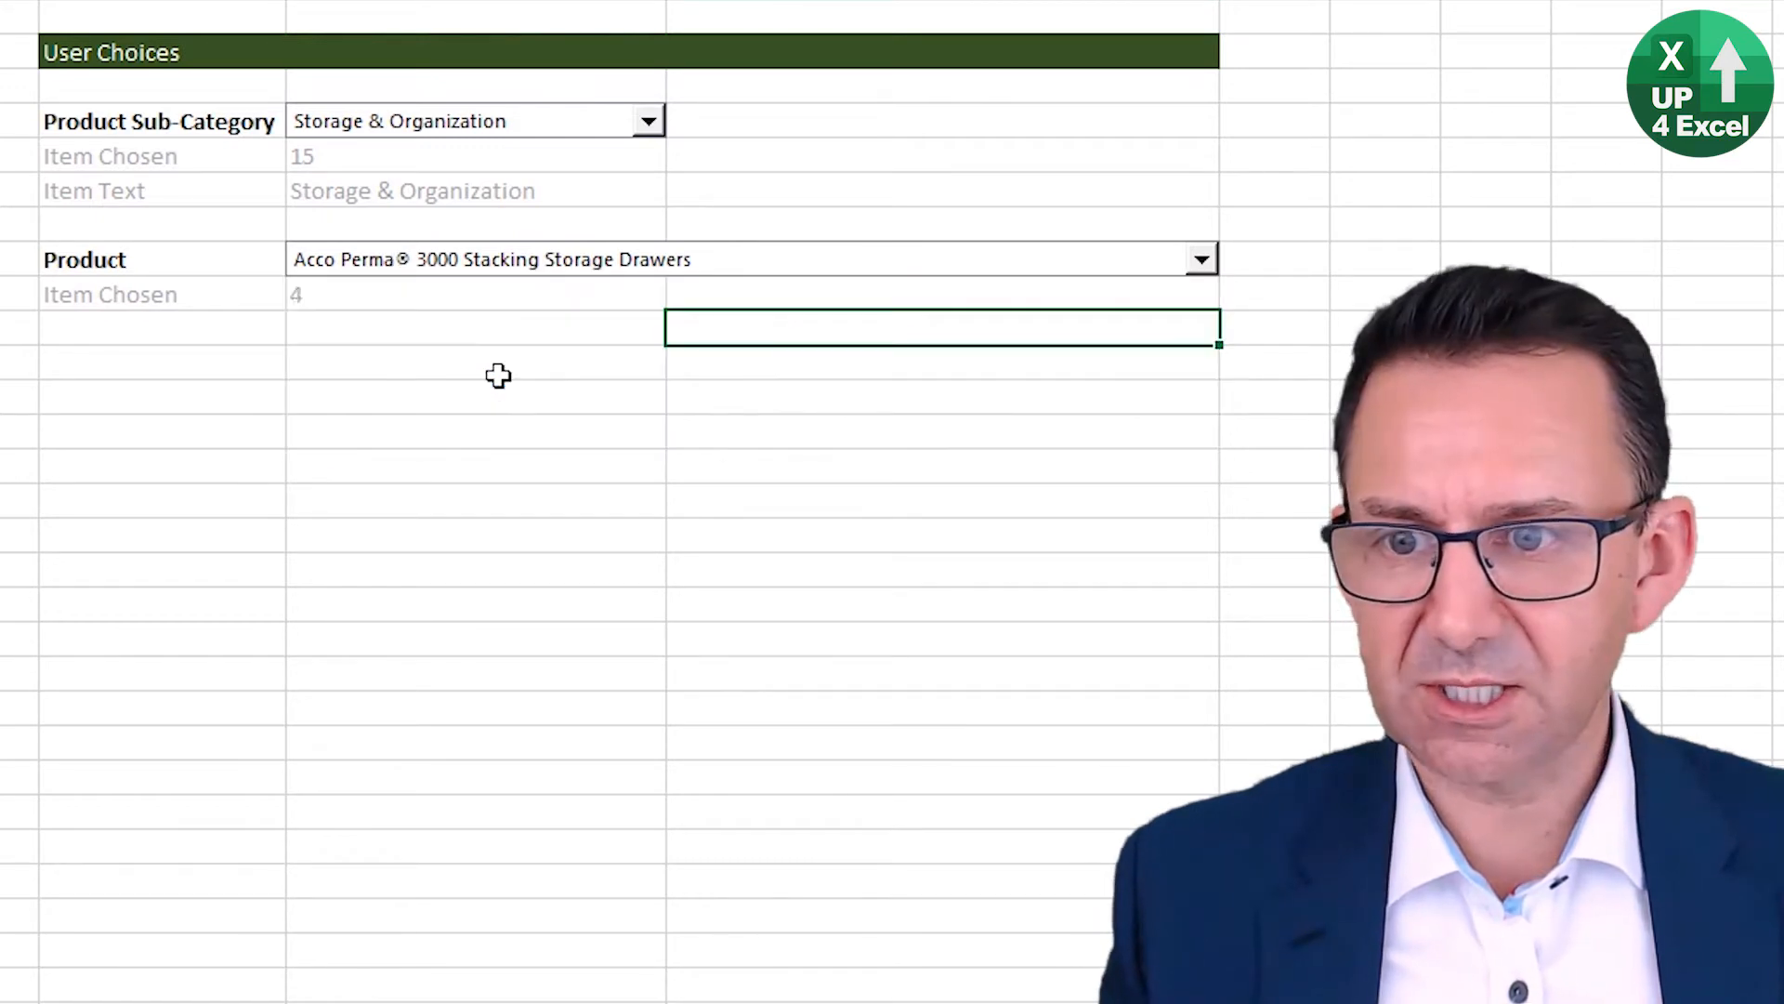
# Step: Choose the last entry in the Product combo box list, X-Rack File for Hanging Folders
pyautogui.click(1200, 259)
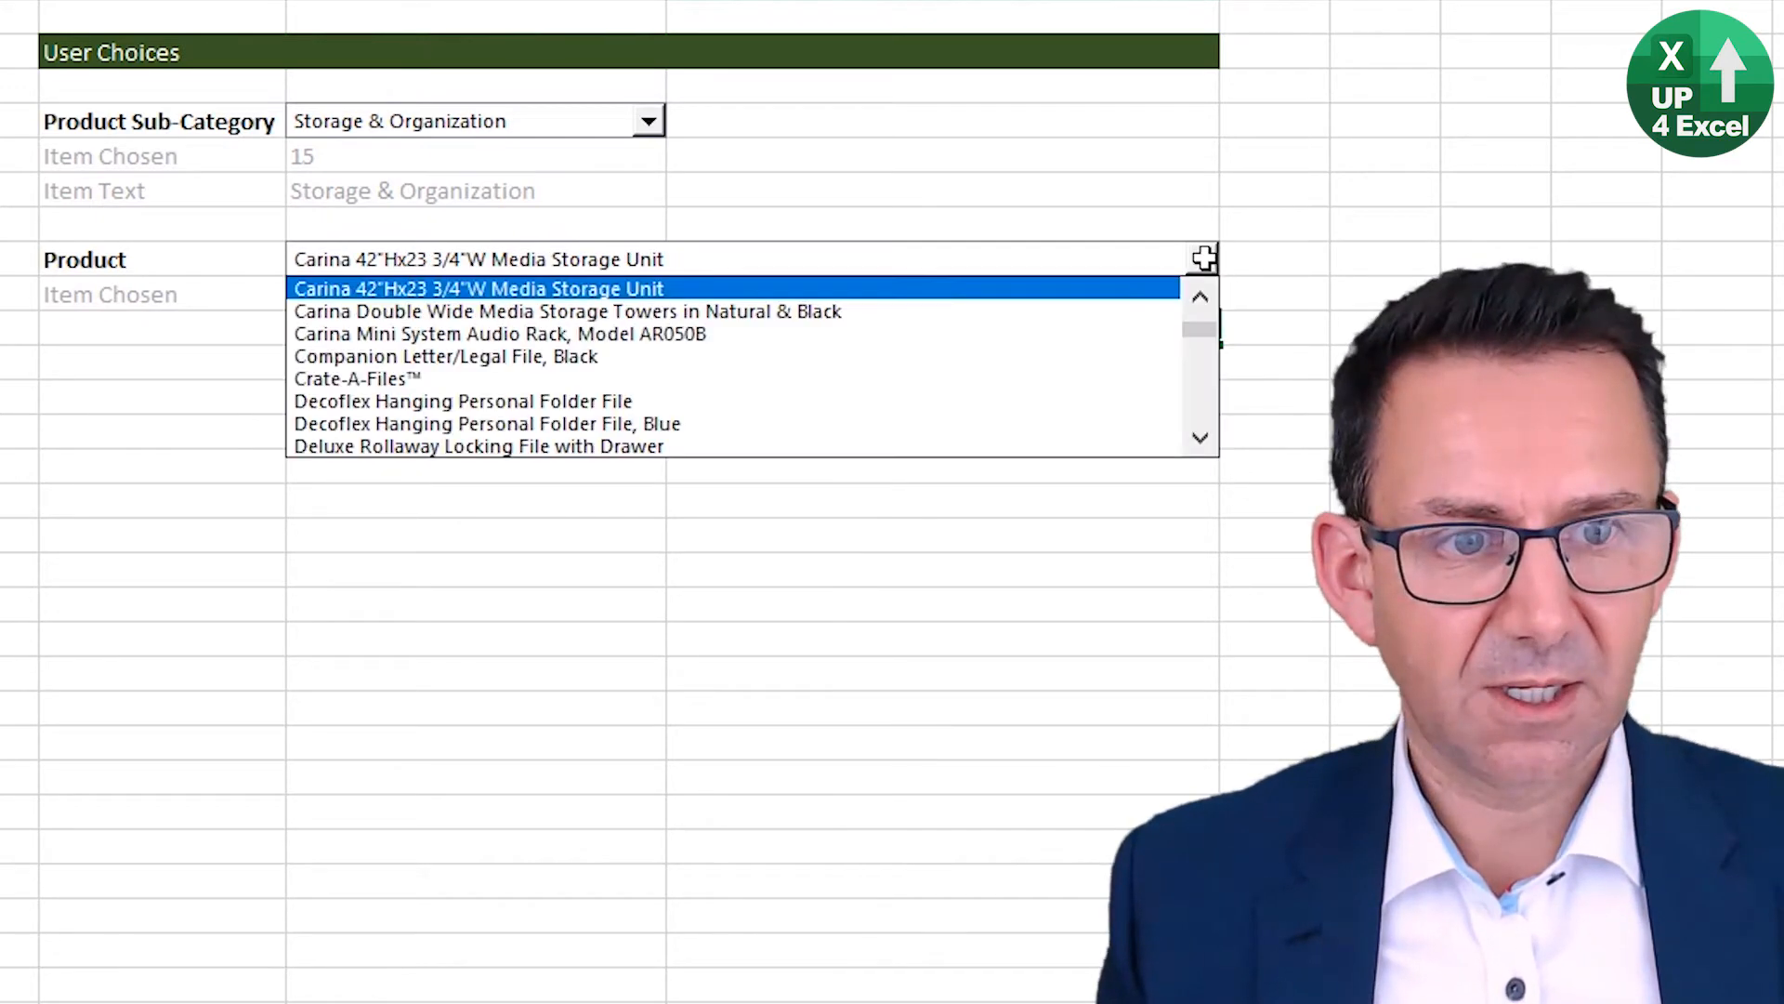
pyautogui.scroll(-5, 1199, 411)
pyautogui.scroll(-3, 1199, 411)
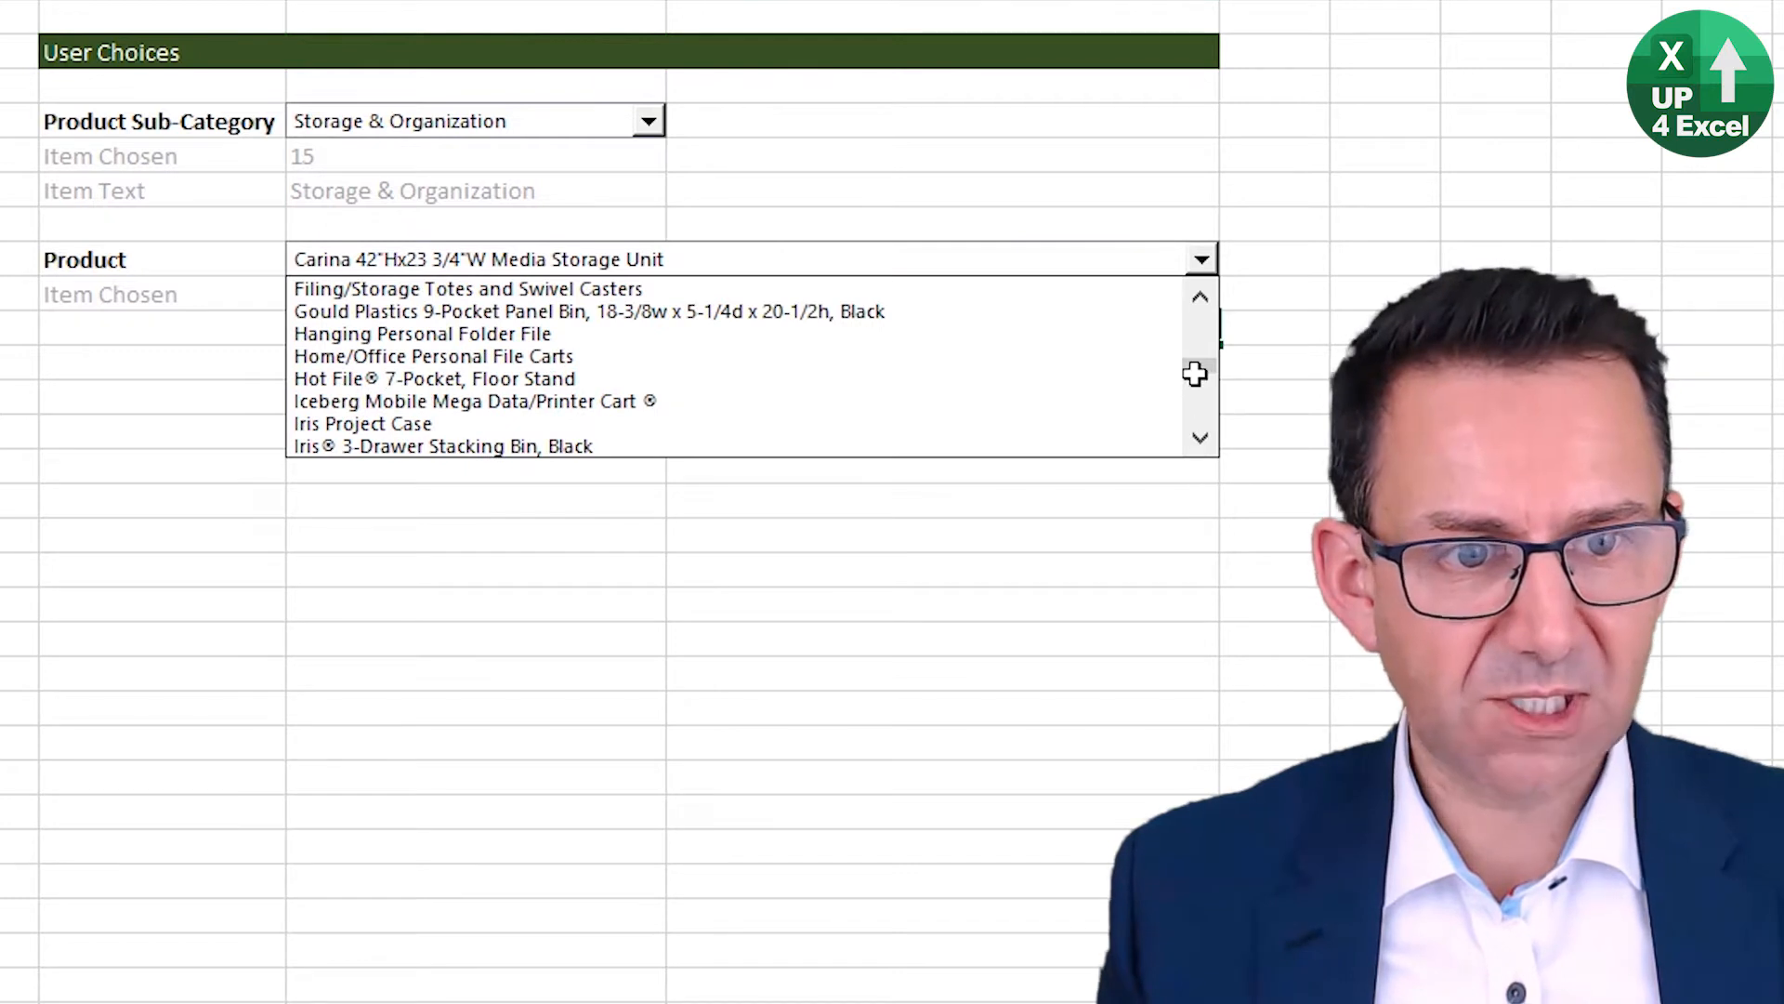
pyautogui.scroll(-10, 1195, 371)
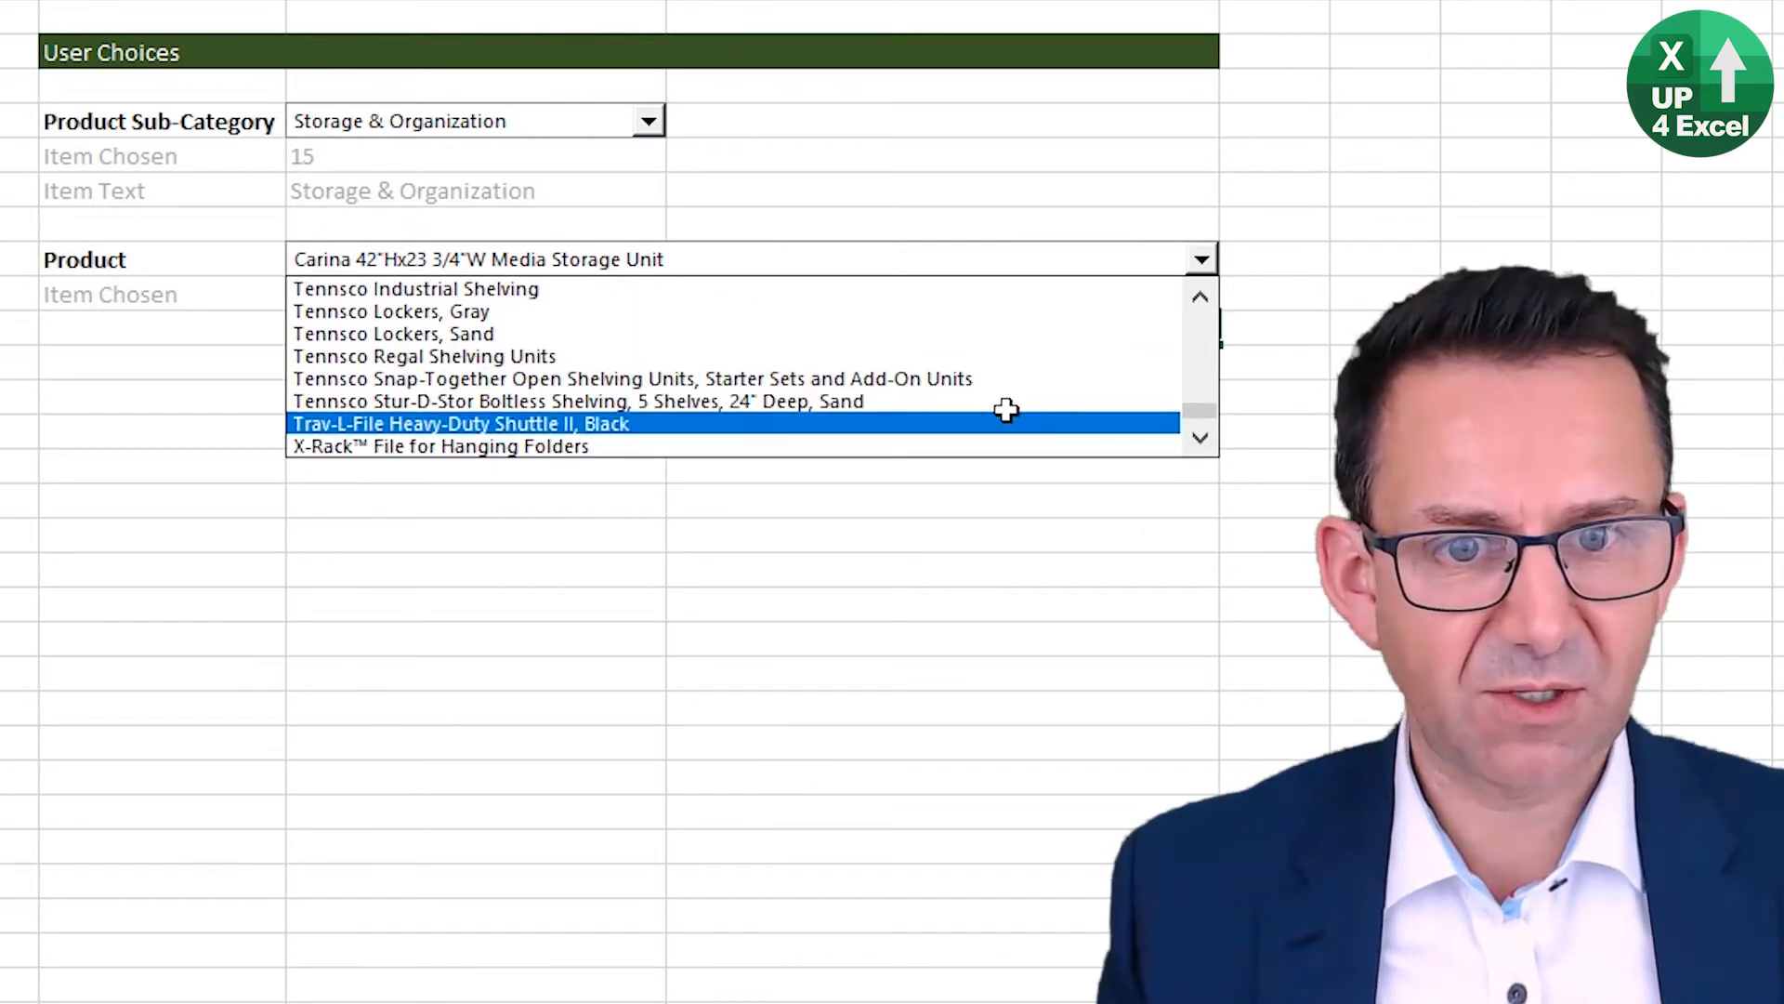
pyautogui.moveTo(1208, 397); pyautogui.dragTo(1208, 443)
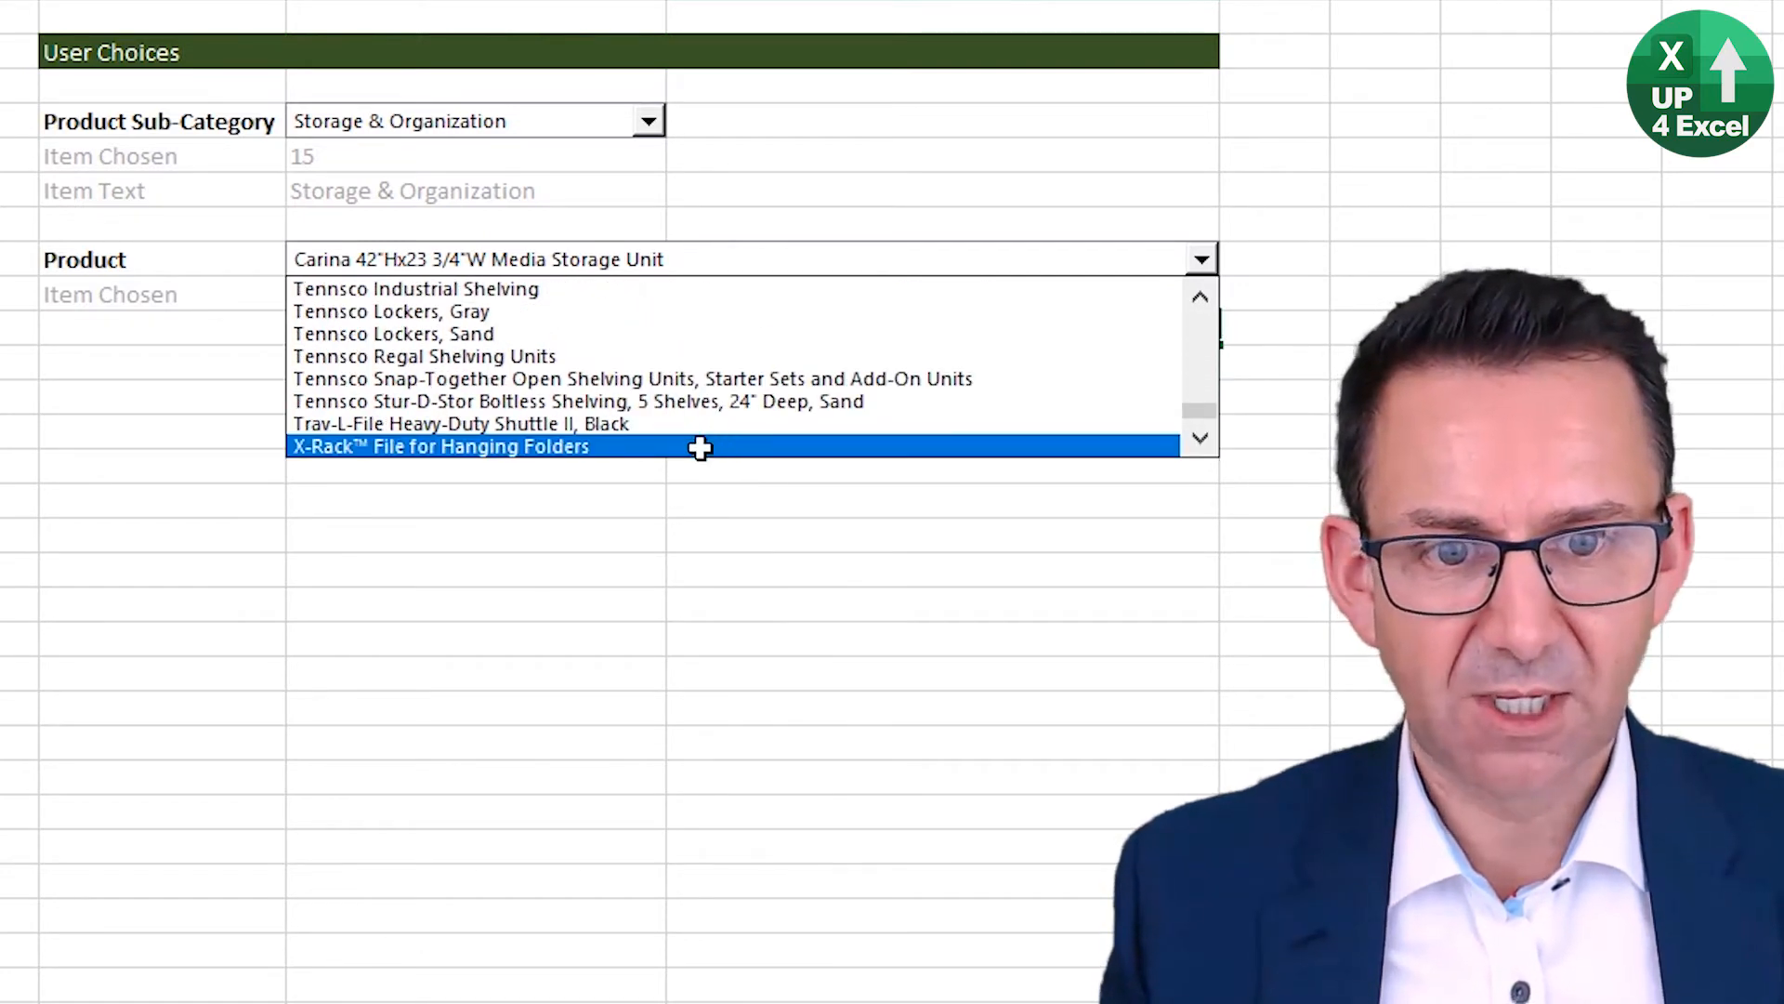
pyautogui.click(705, 446)
# Step: Check the last item of the filtered pivot list in column E against the product chosen, and return to the list's start
pyautogui.click(254, 553)
pyautogui.hotkey('ctrl', 'Down')
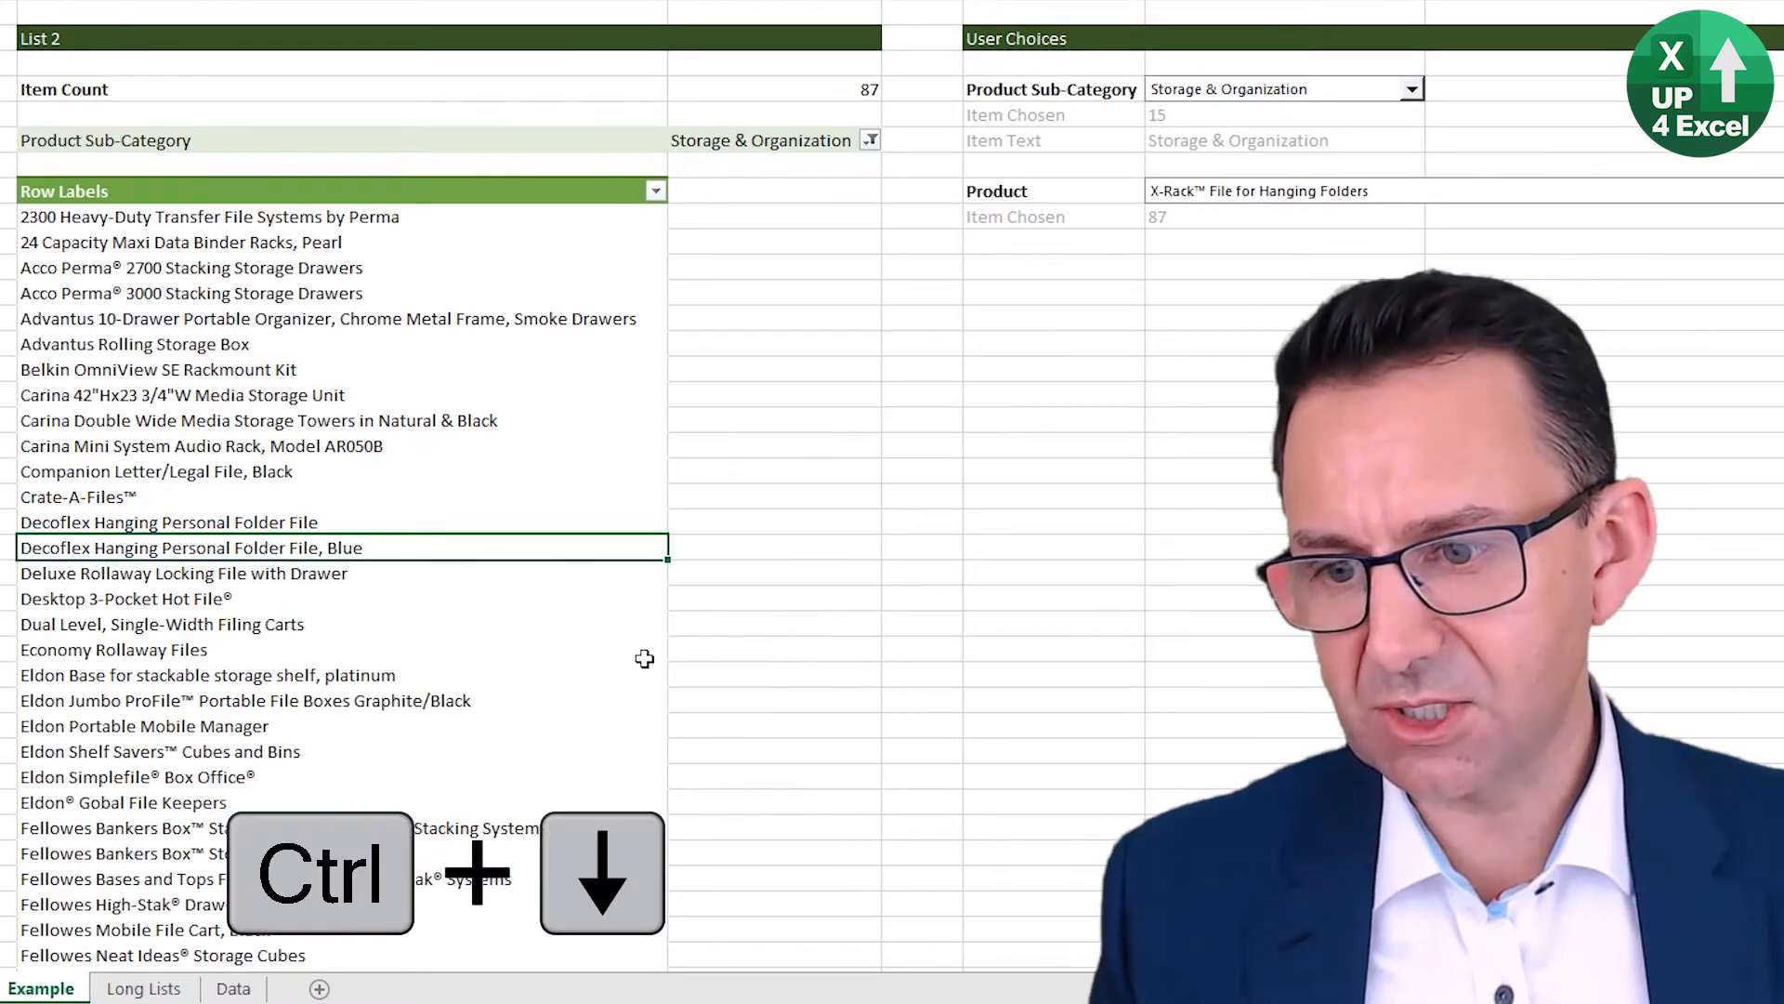
pyautogui.press('Up')
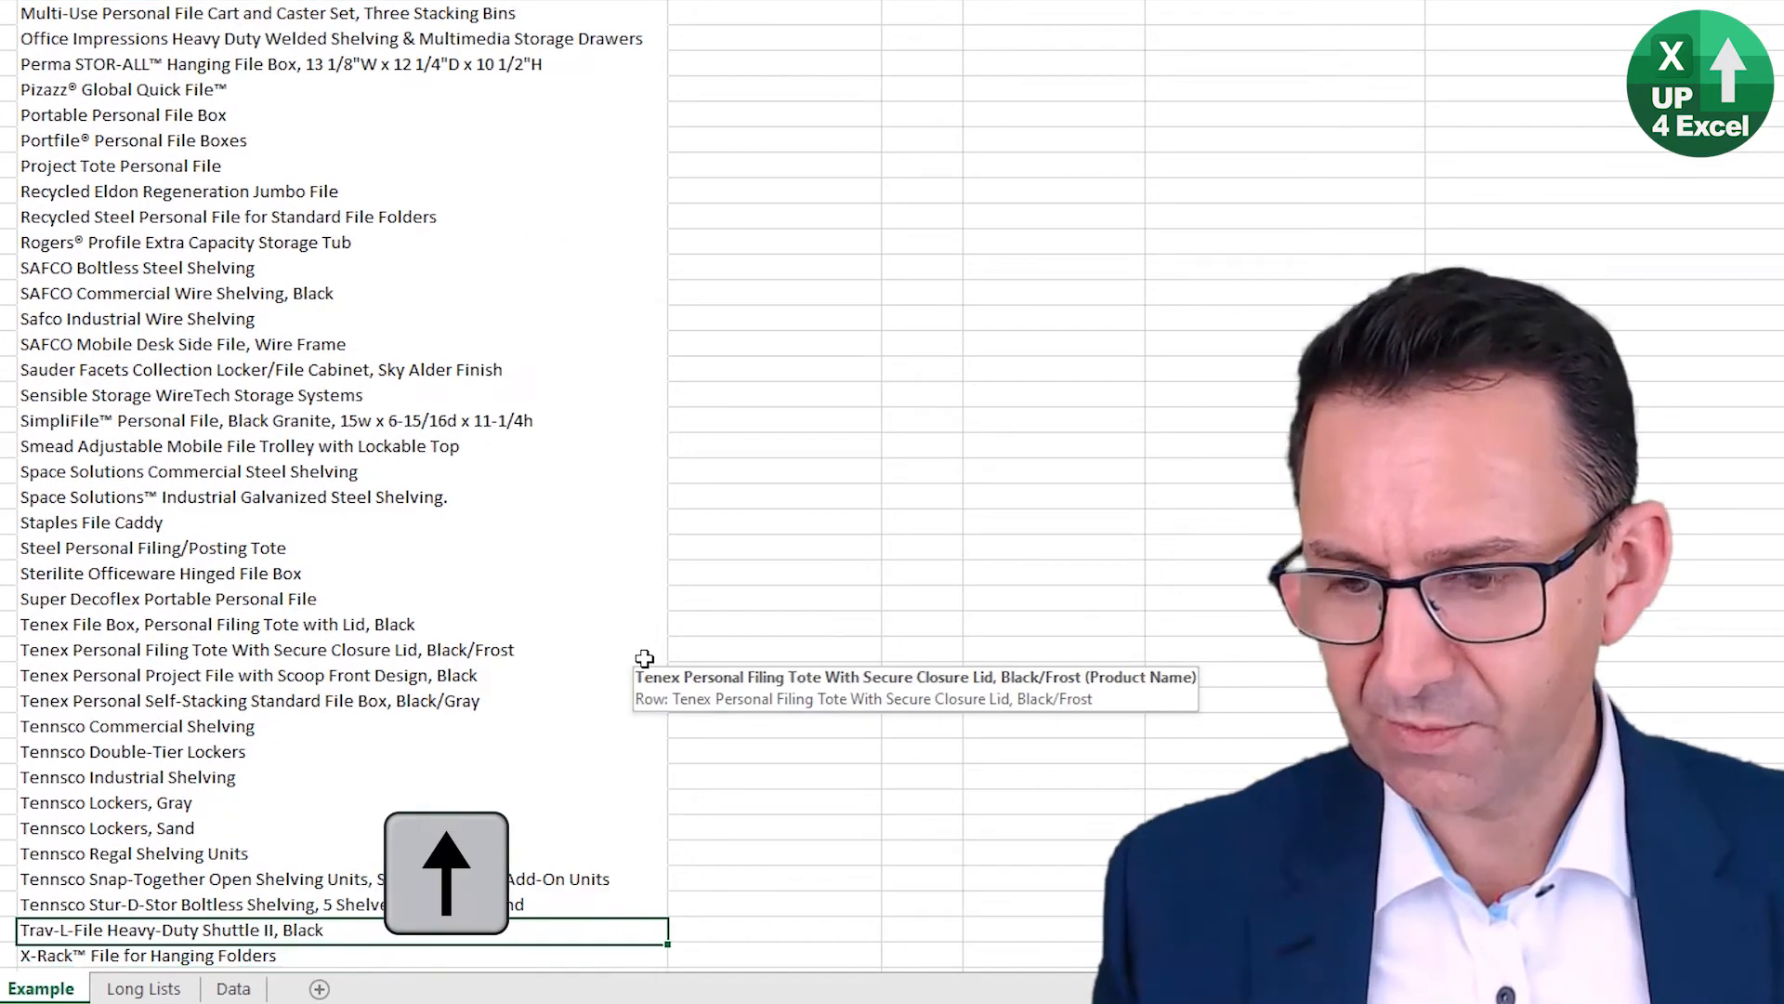
pyautogui.press('Down')
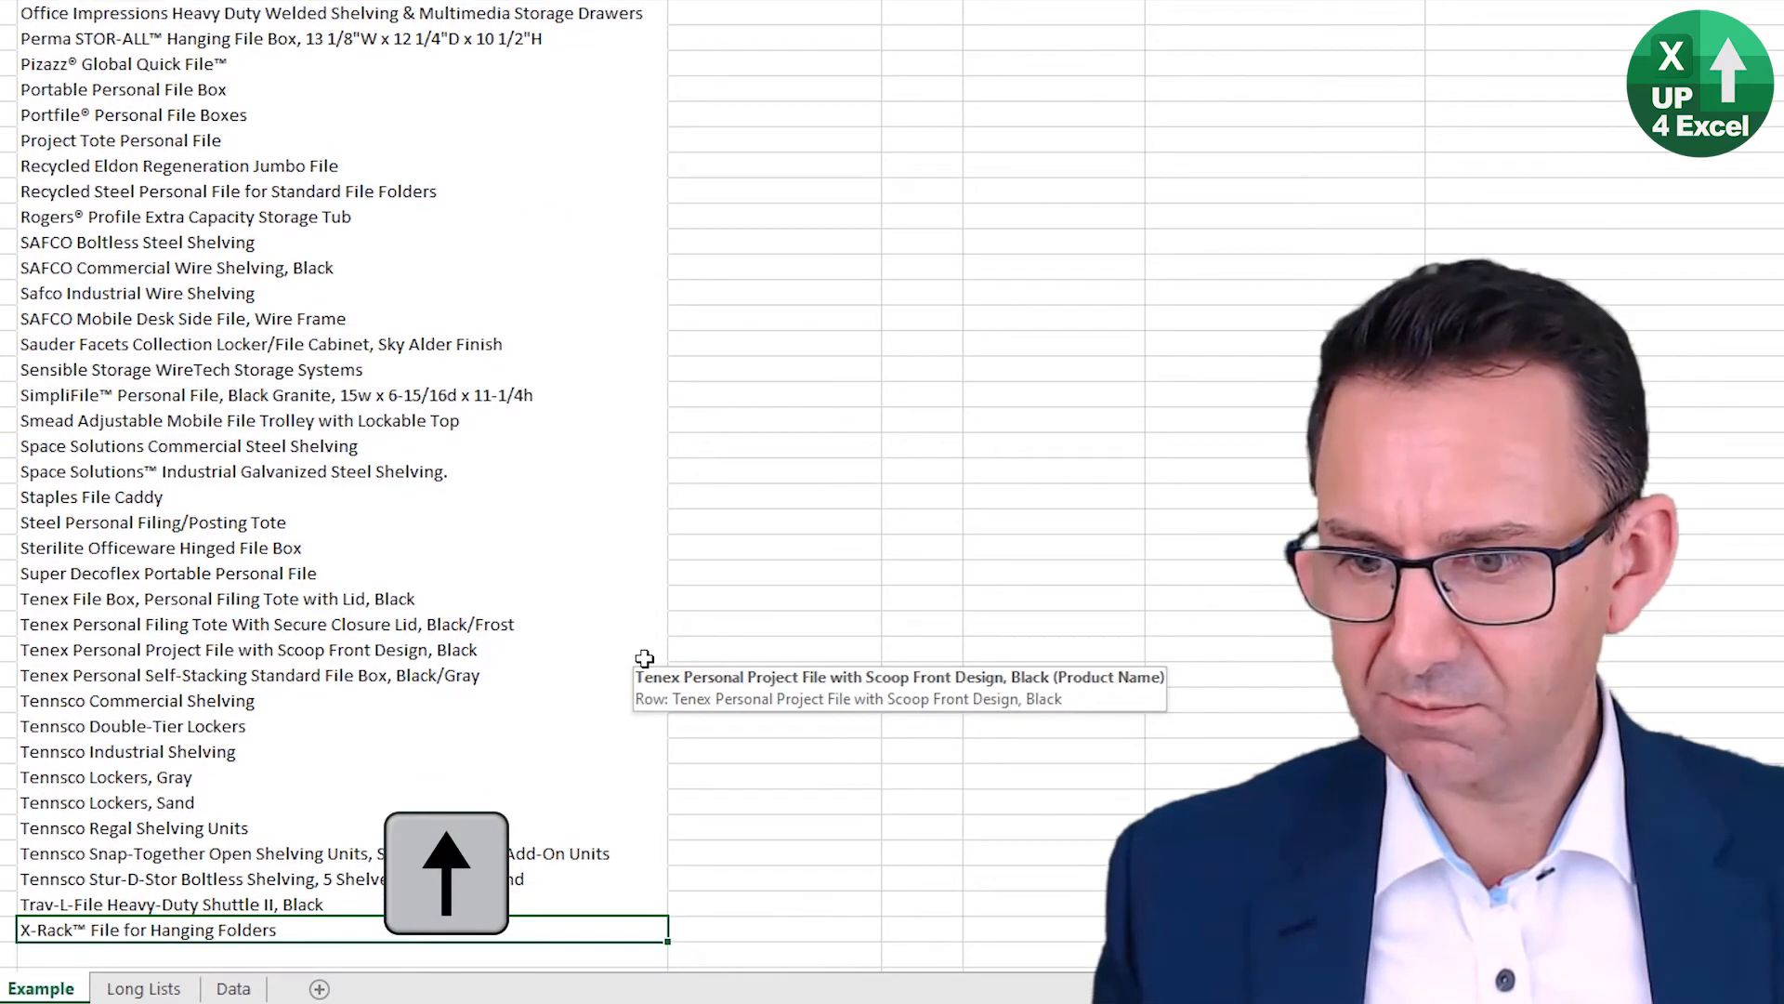
pyautogui.hotkey('ctrl', 'Up')
pyautogui.hotkey('ctrl', 'Up')
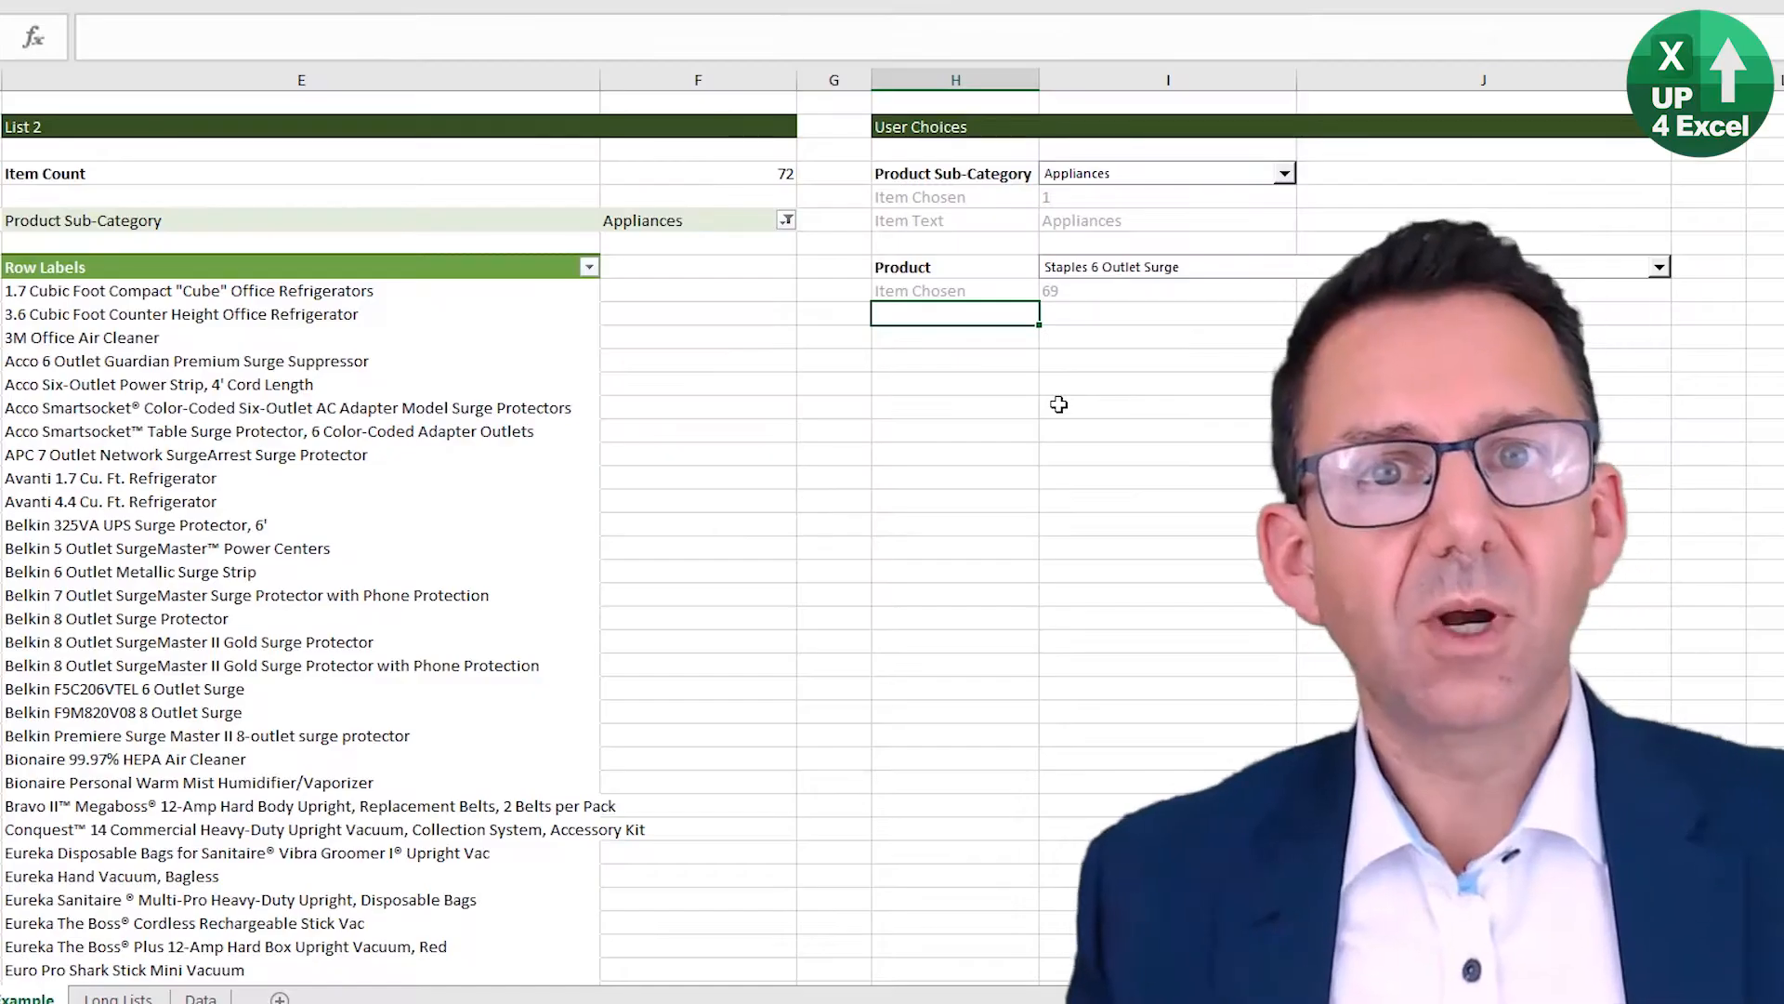
# Step: Examine the formula behind the sub-category's Item Text in I6 and return to the empty cell below the Product's Item Chosen label
pyautogui.press('Up')
pyautogui.press('Up')
pyautogui.press('Up')
pyautogui.press('Up')
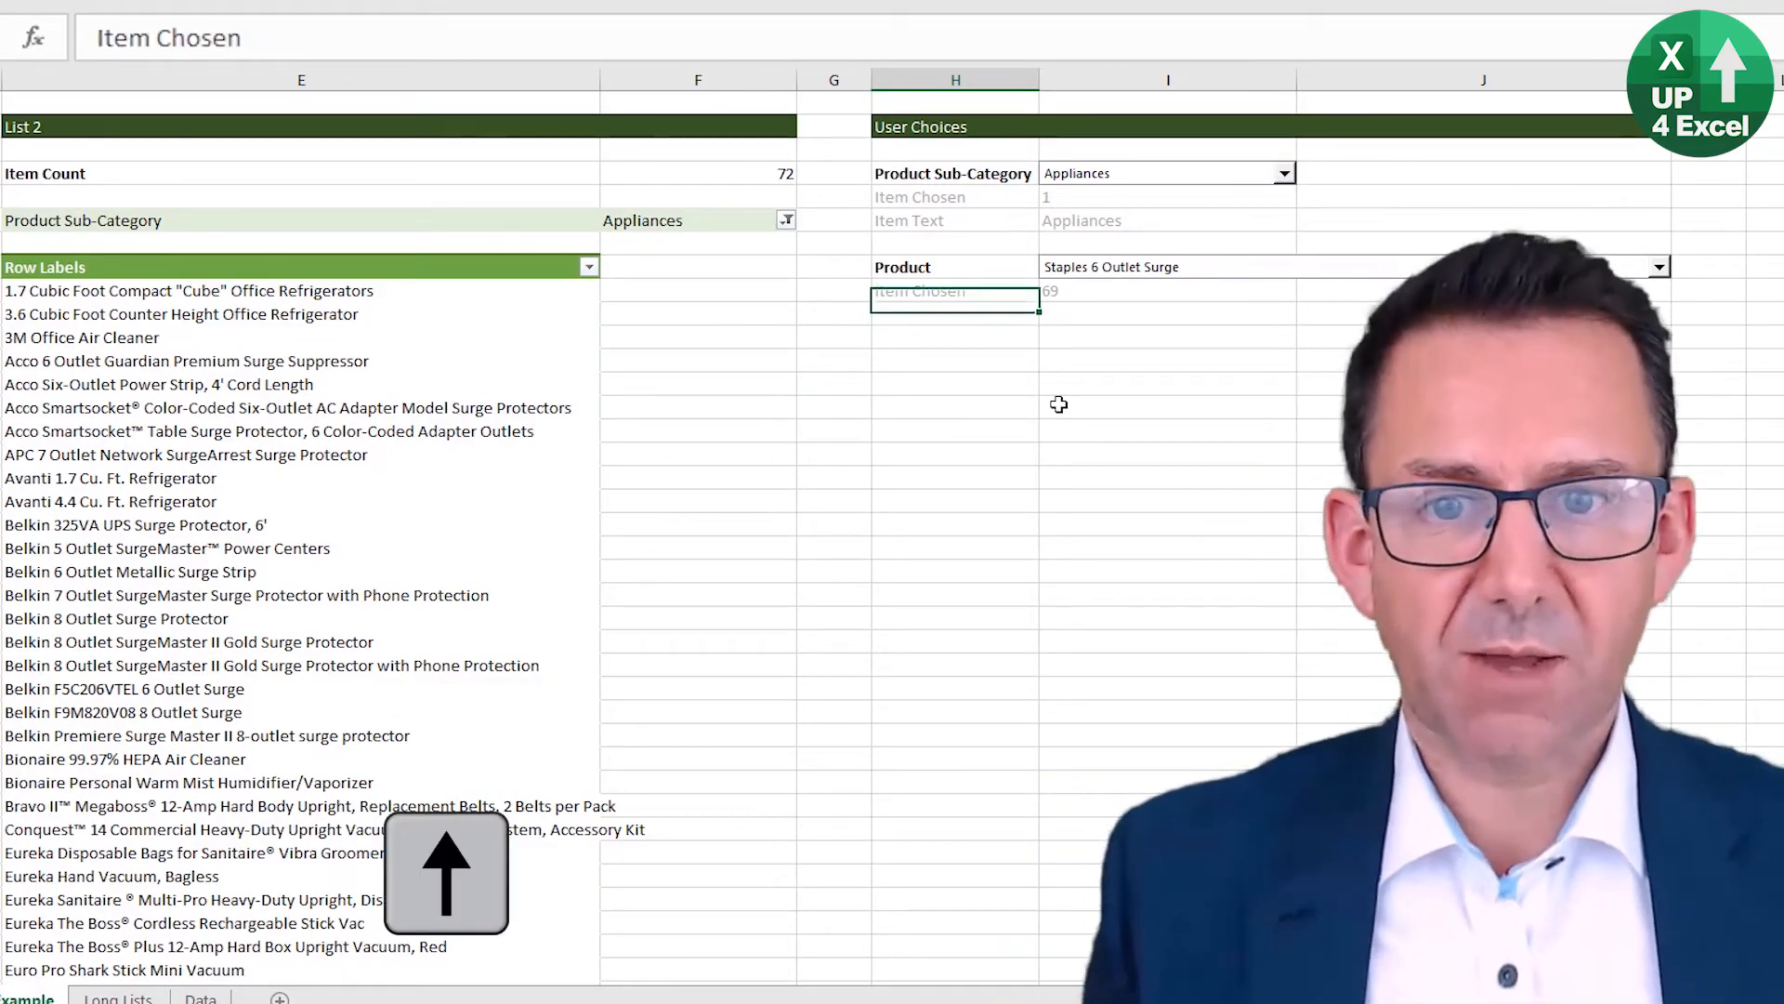
pyautogui.press('Right')
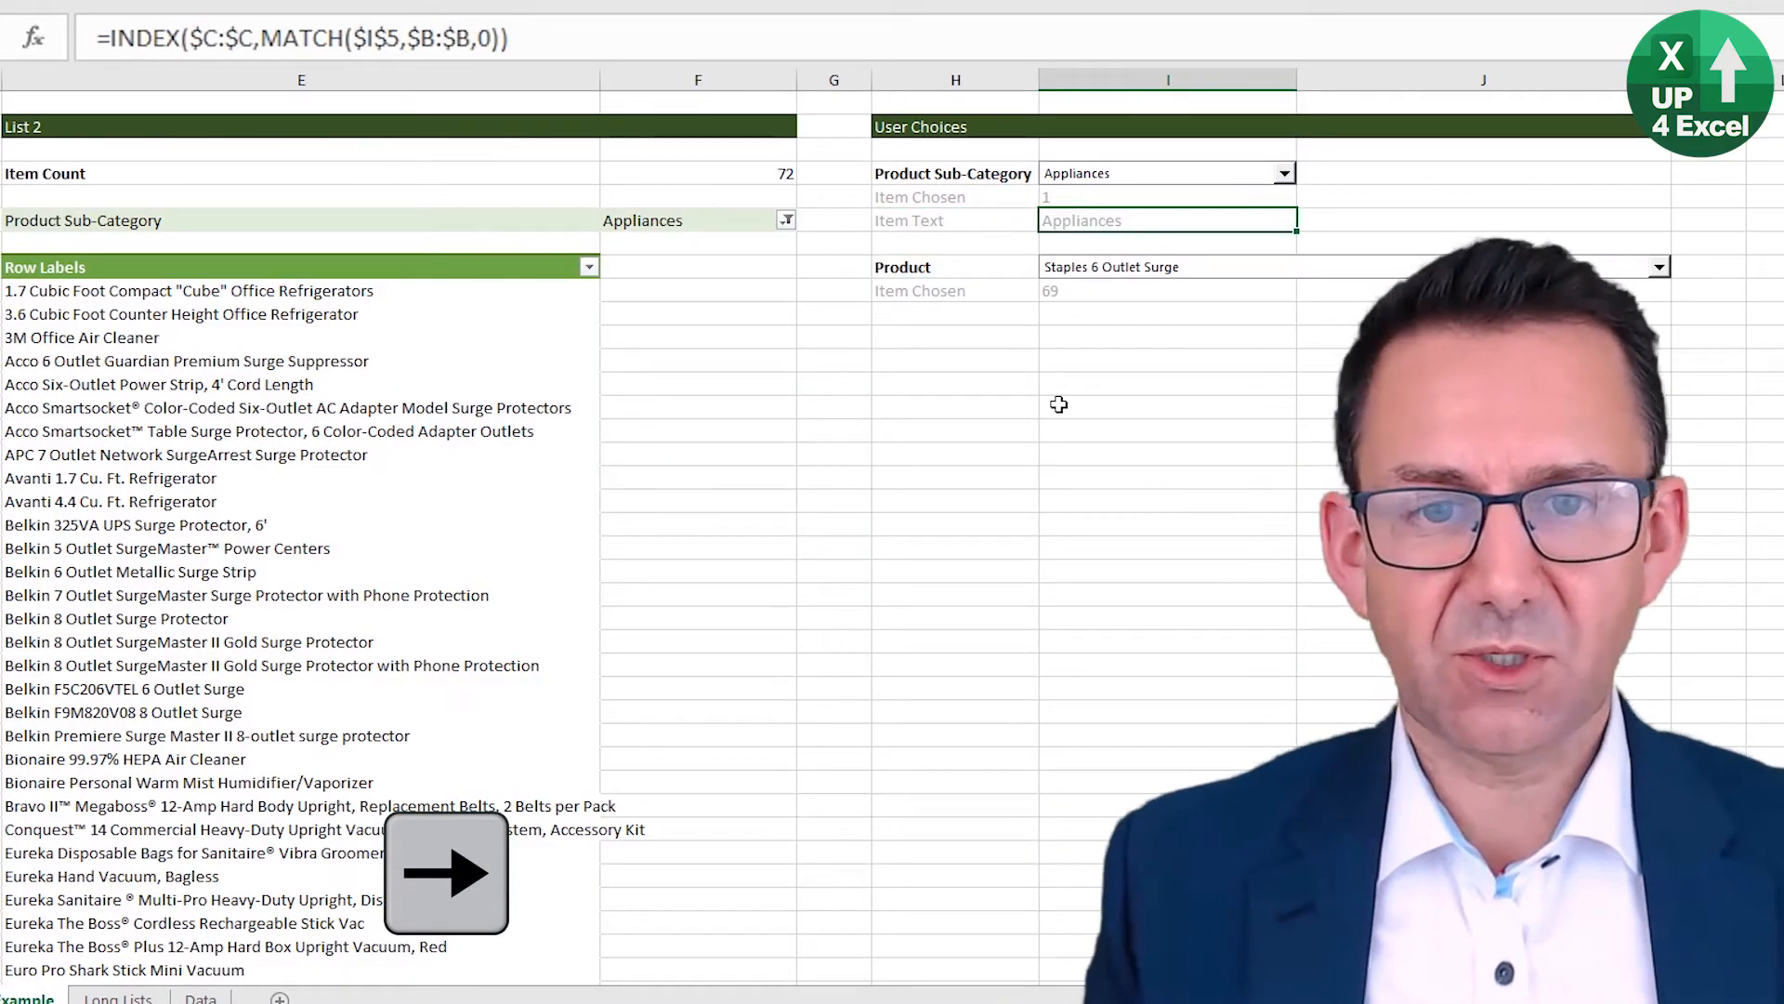
pyautogui.press('Left')
pyautogui.press('Down')
pyautogui.press('Down')
pyautogui.press('Down')
pyautogui.press('Down')
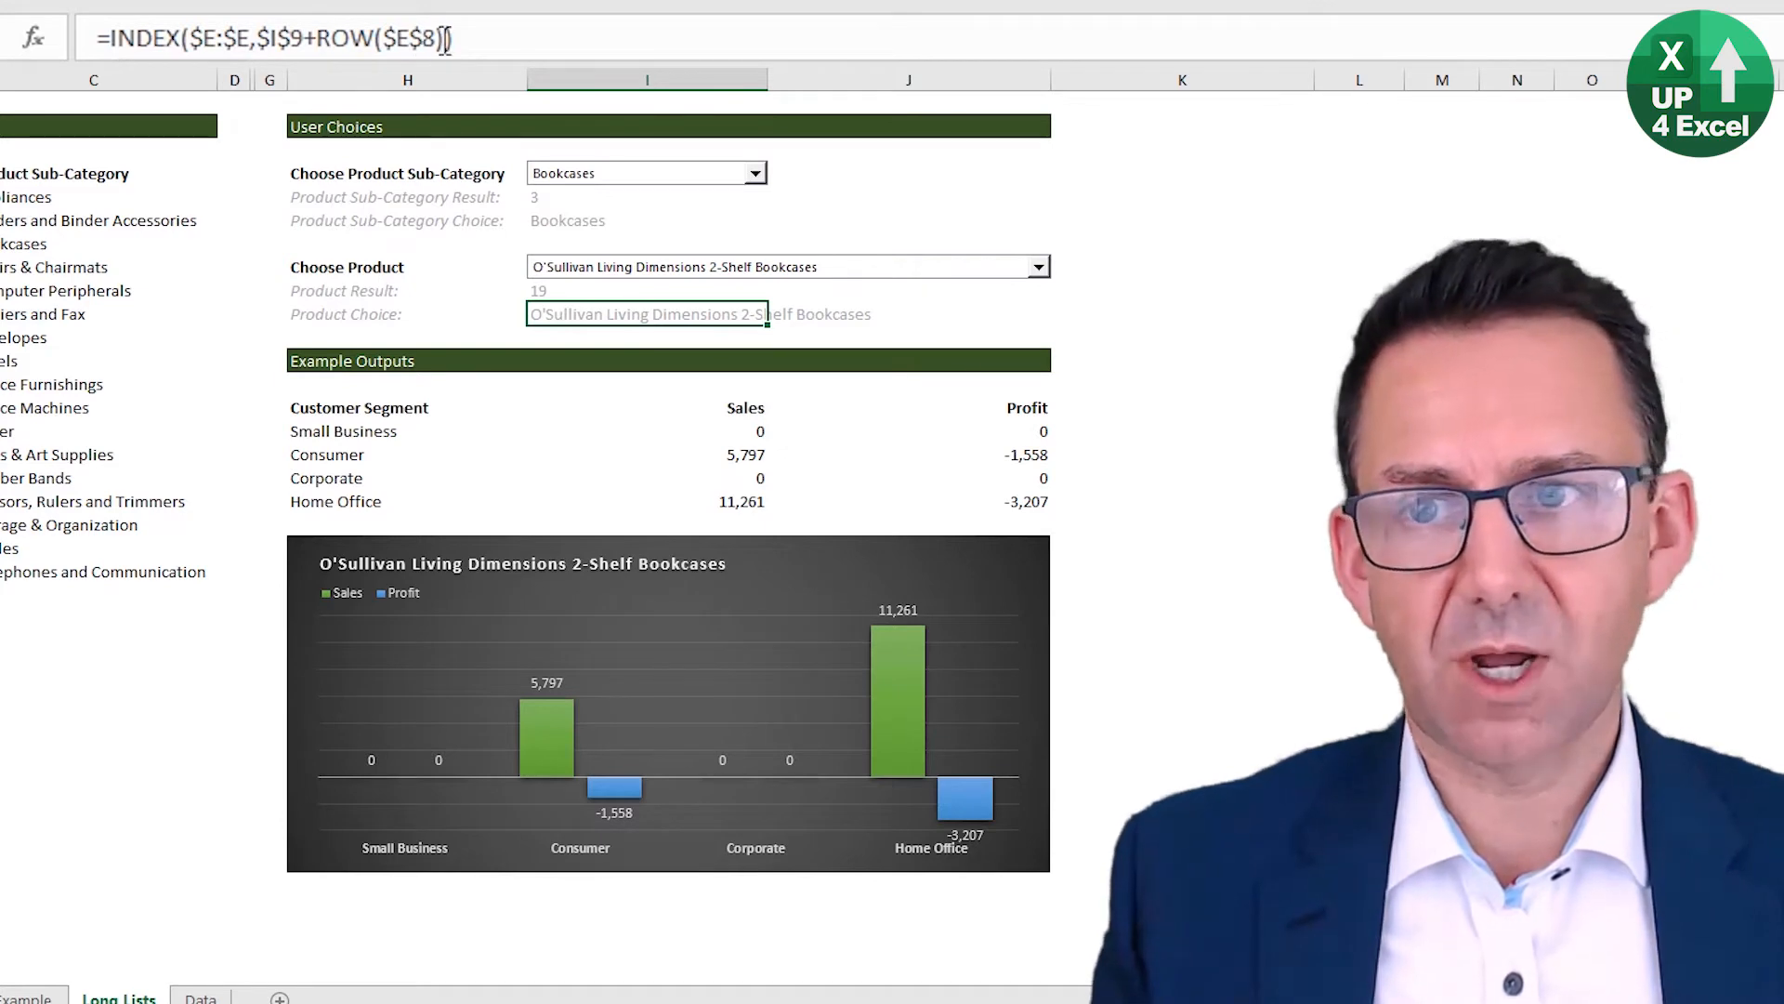
# Step: Return to the Example sheet and label the cell below the Product's Item Chosen as Item Text
pyautogui.click(28, 997)
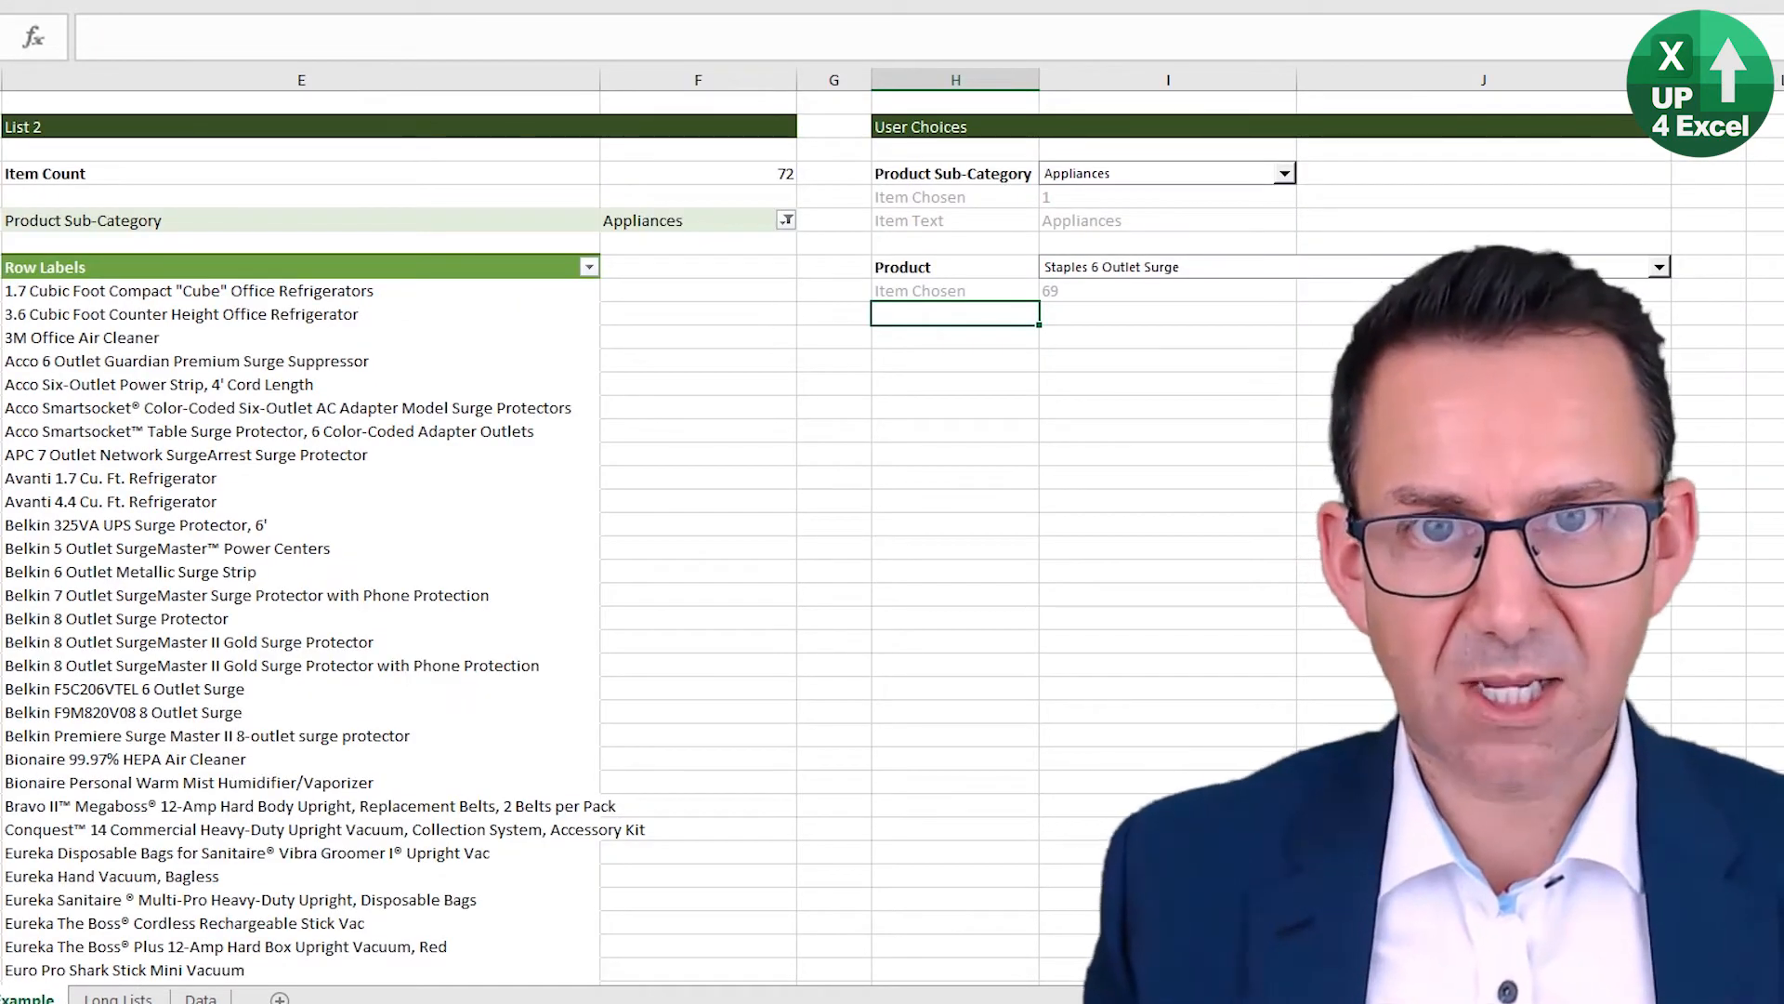
pyautogui.write('Item ')
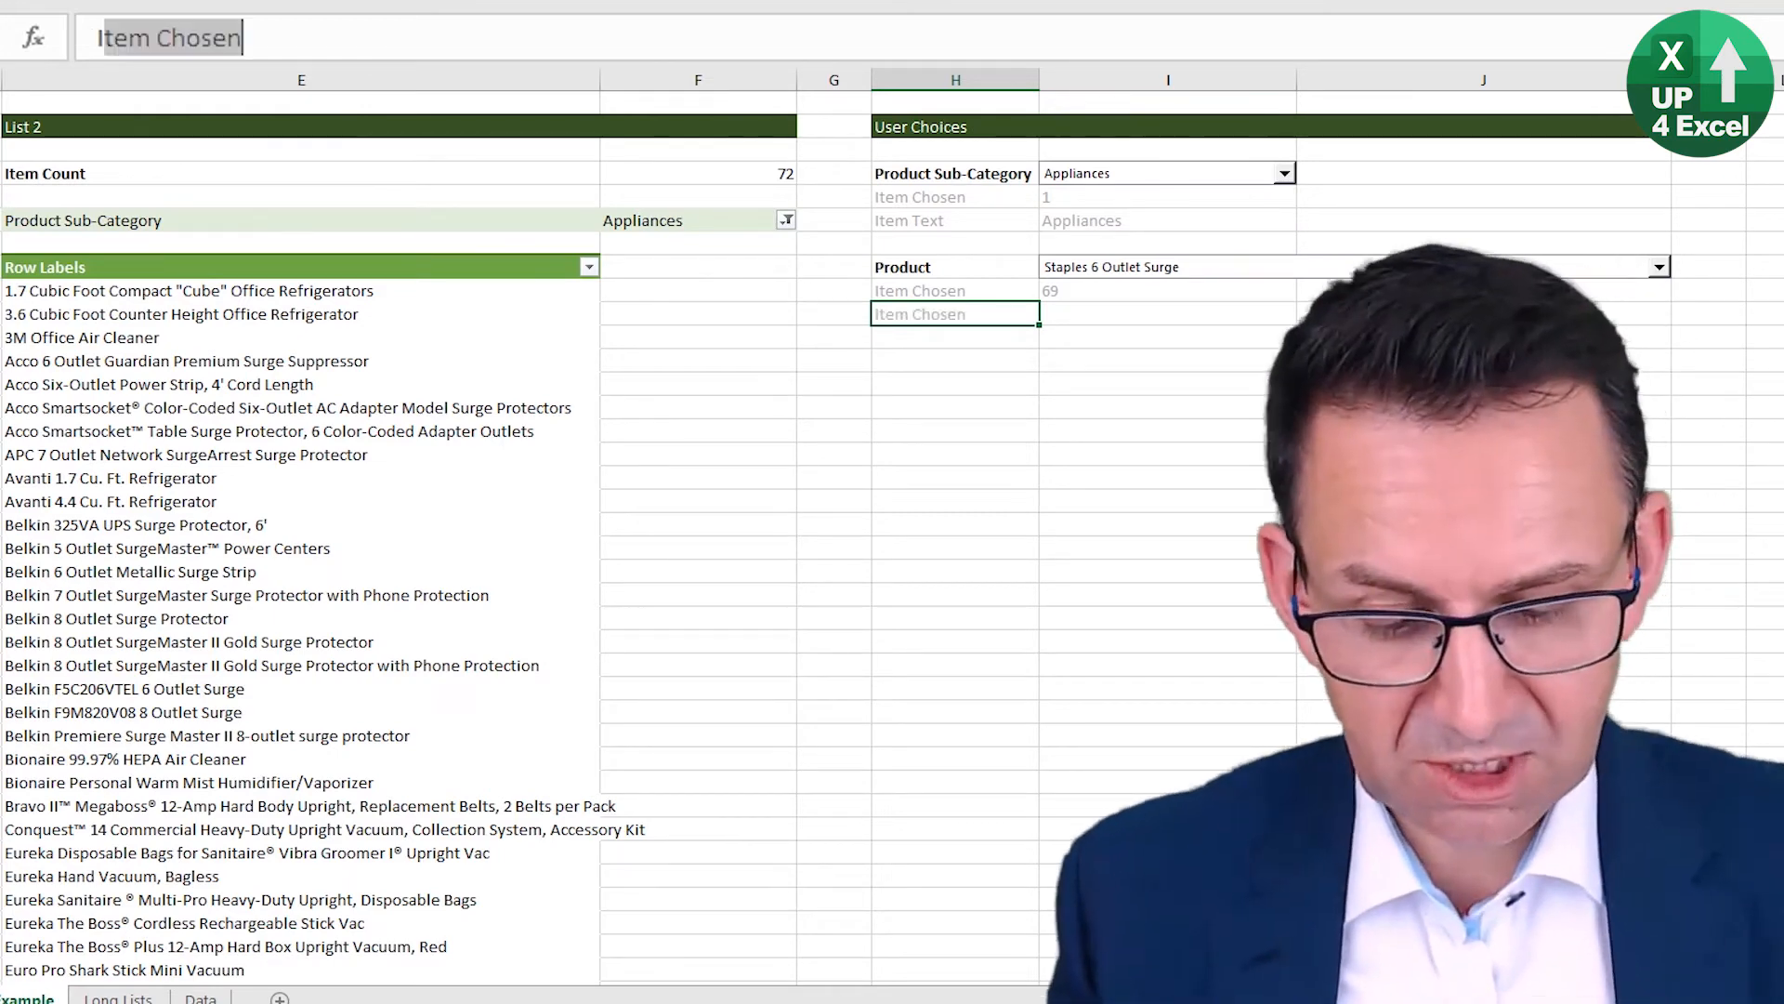
pyautogui.write('Text')
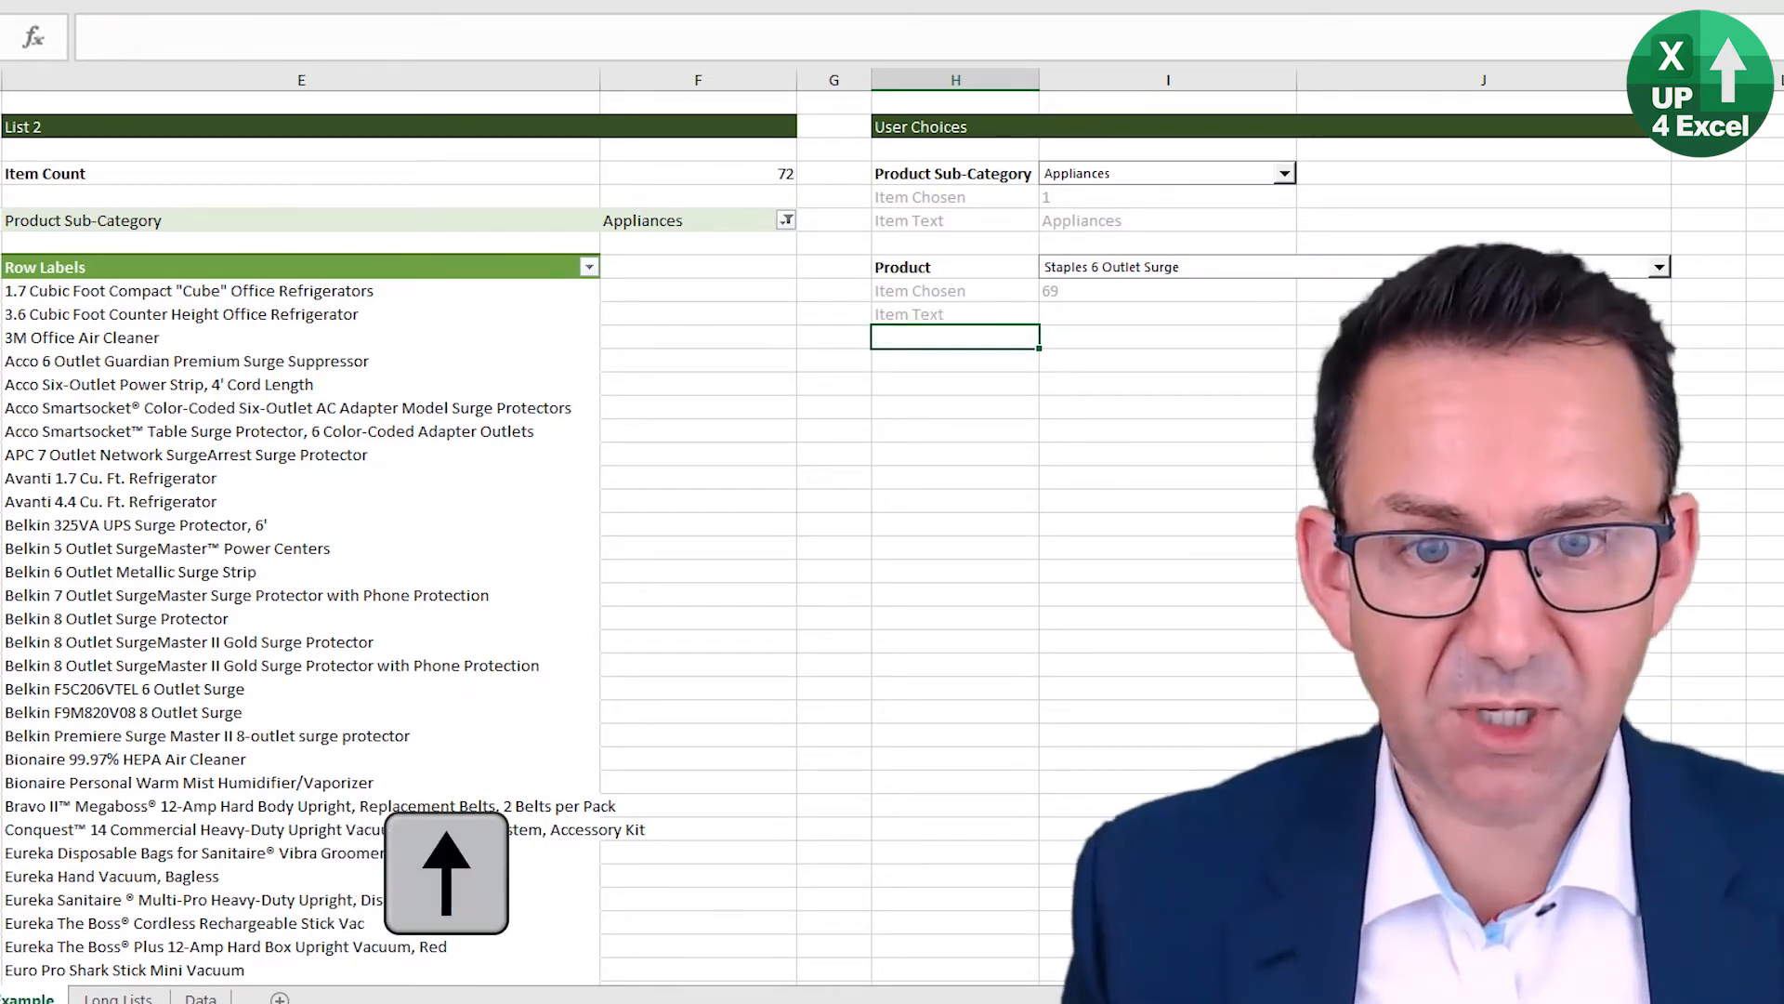
# Step: Return the chosen product's name in I10, beside Item Text, with the formula =OFFSET($E$8,I9,0)
pyautogui.press('Right')
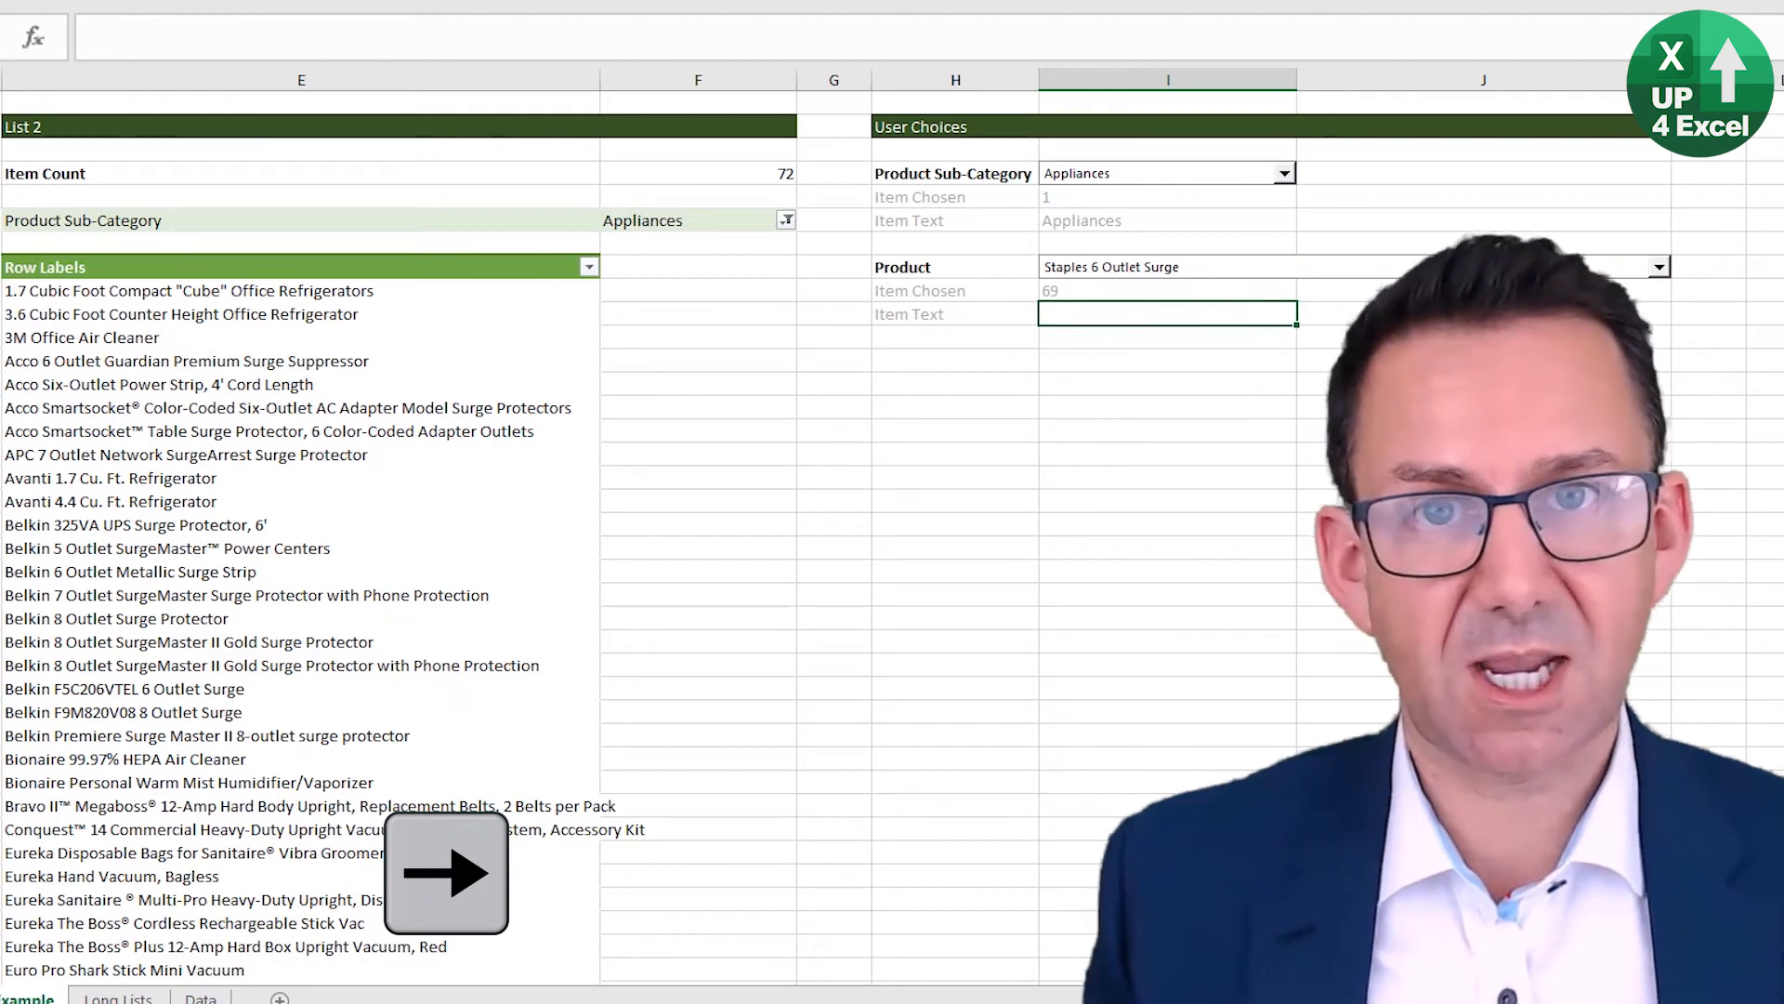
pyautogui.write('=offset(')
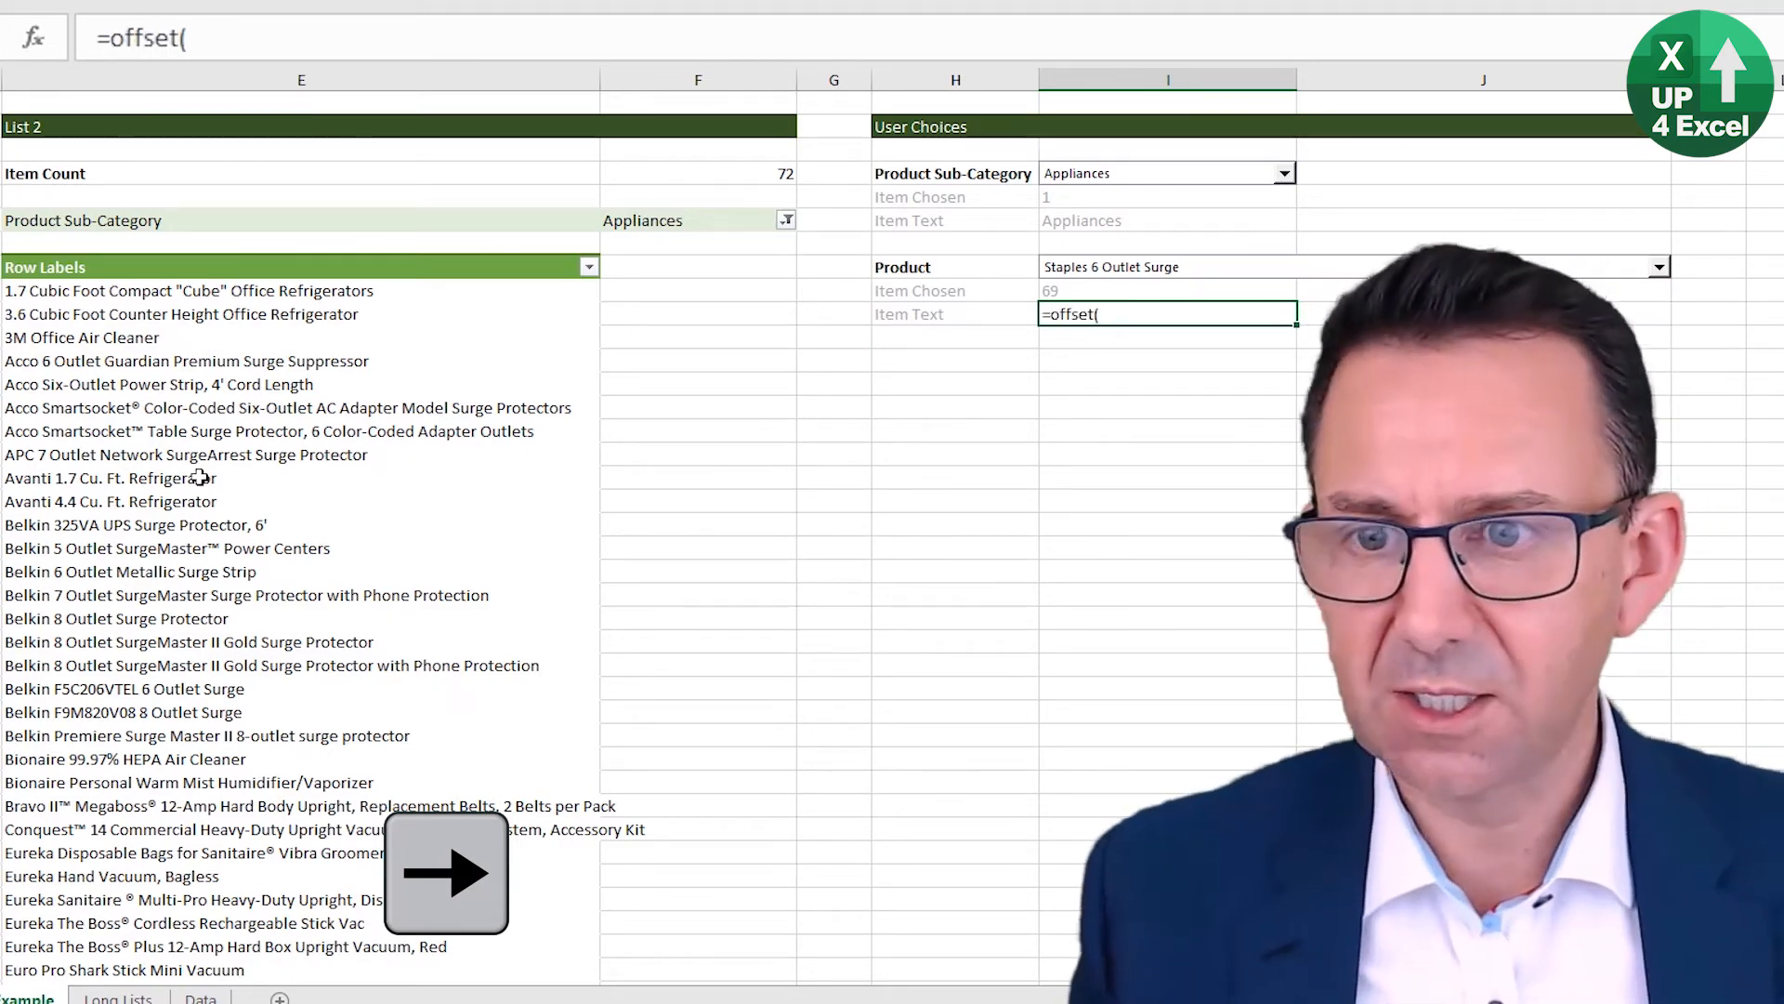
pyautogui.click(195, 267)
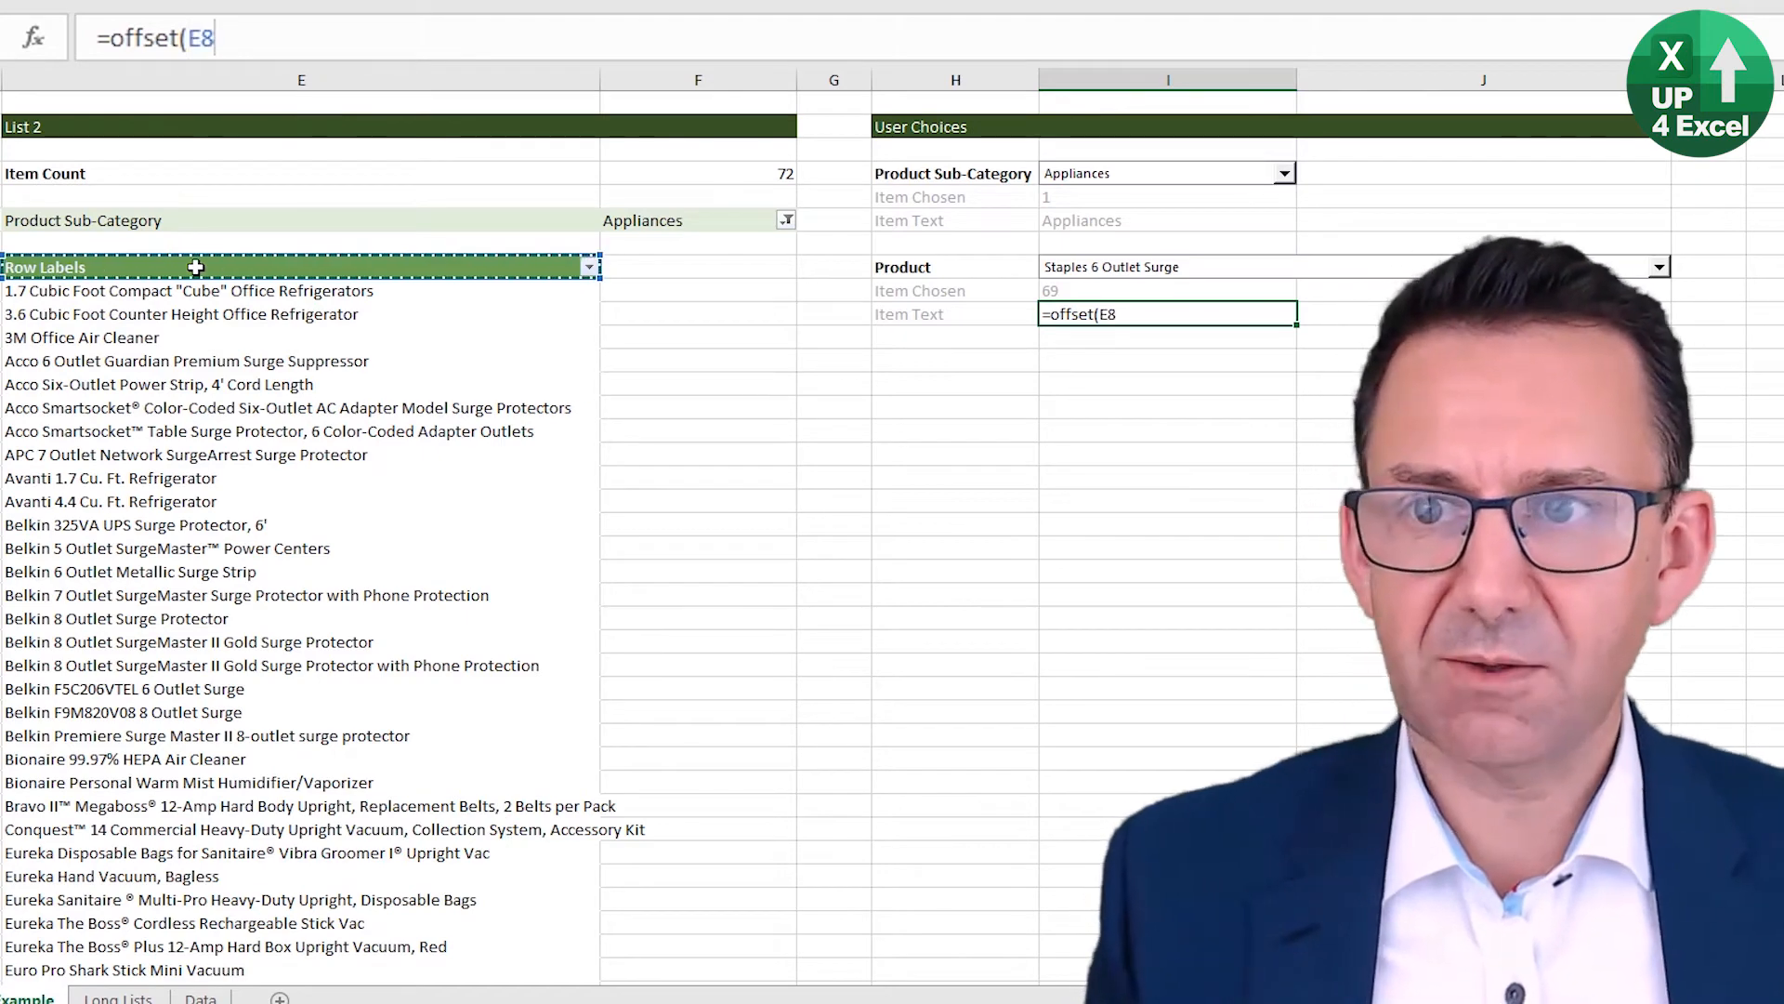
pyautogui.press('F4')
pyautogui.write(',')
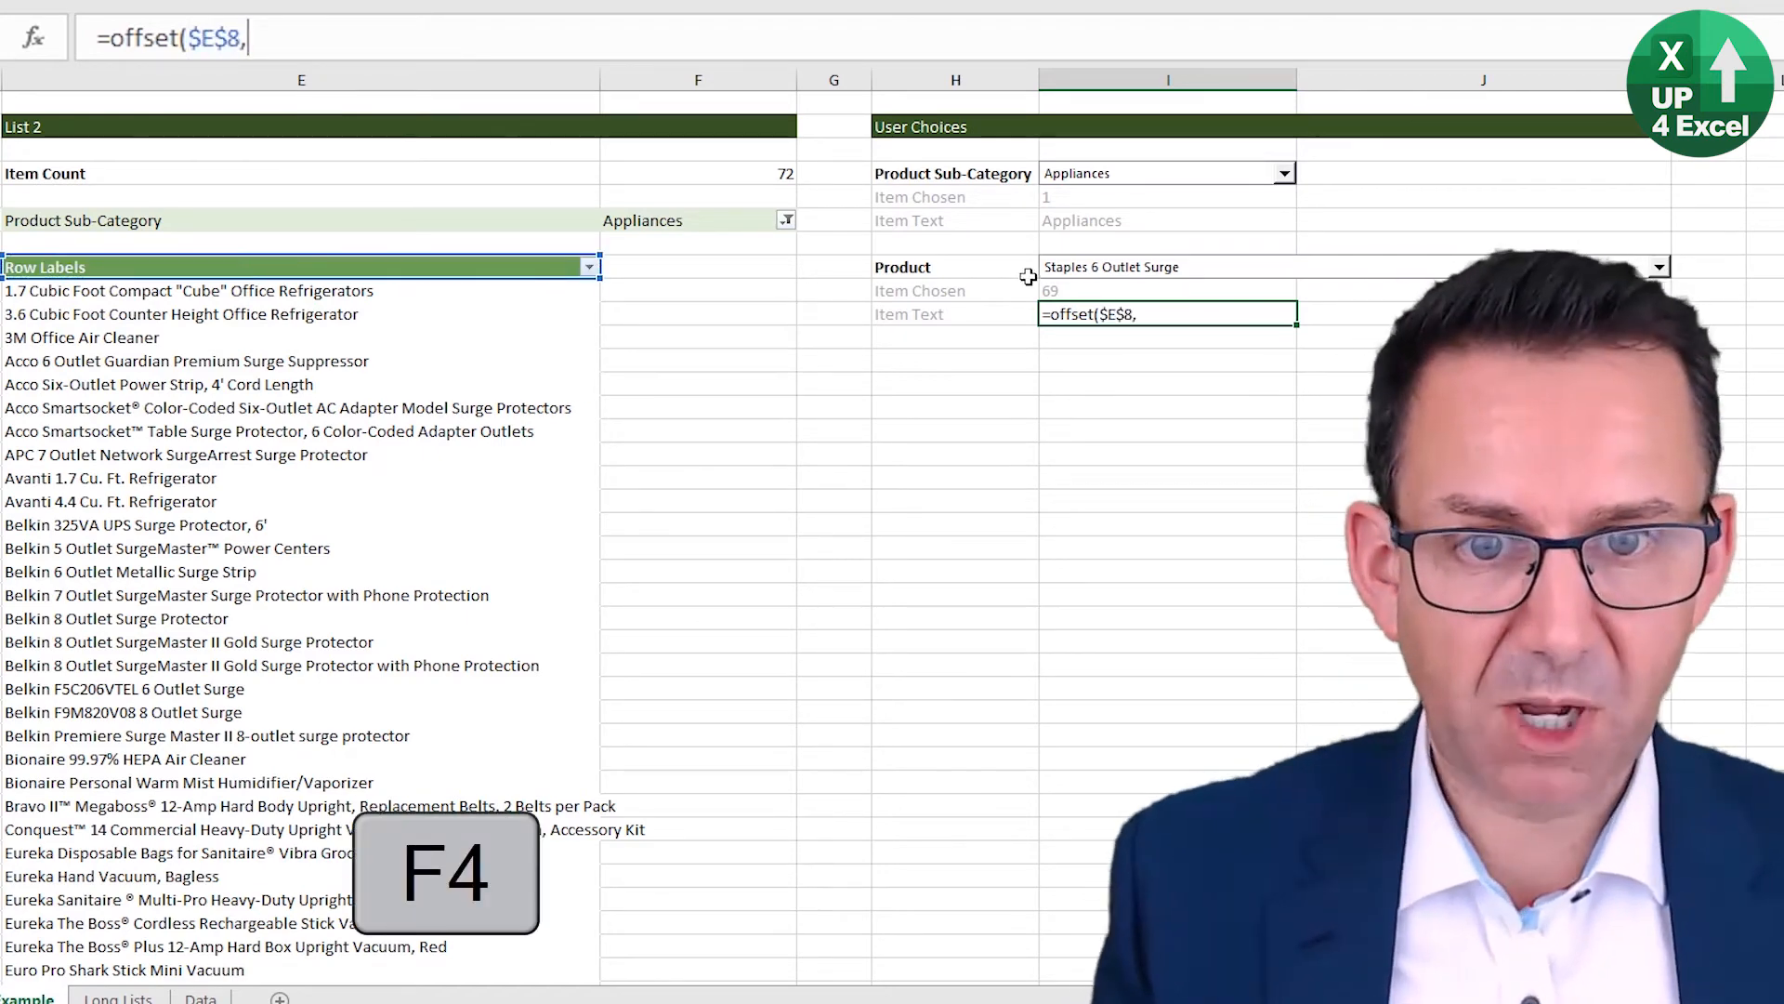
pyautogui.click(1091, 288)
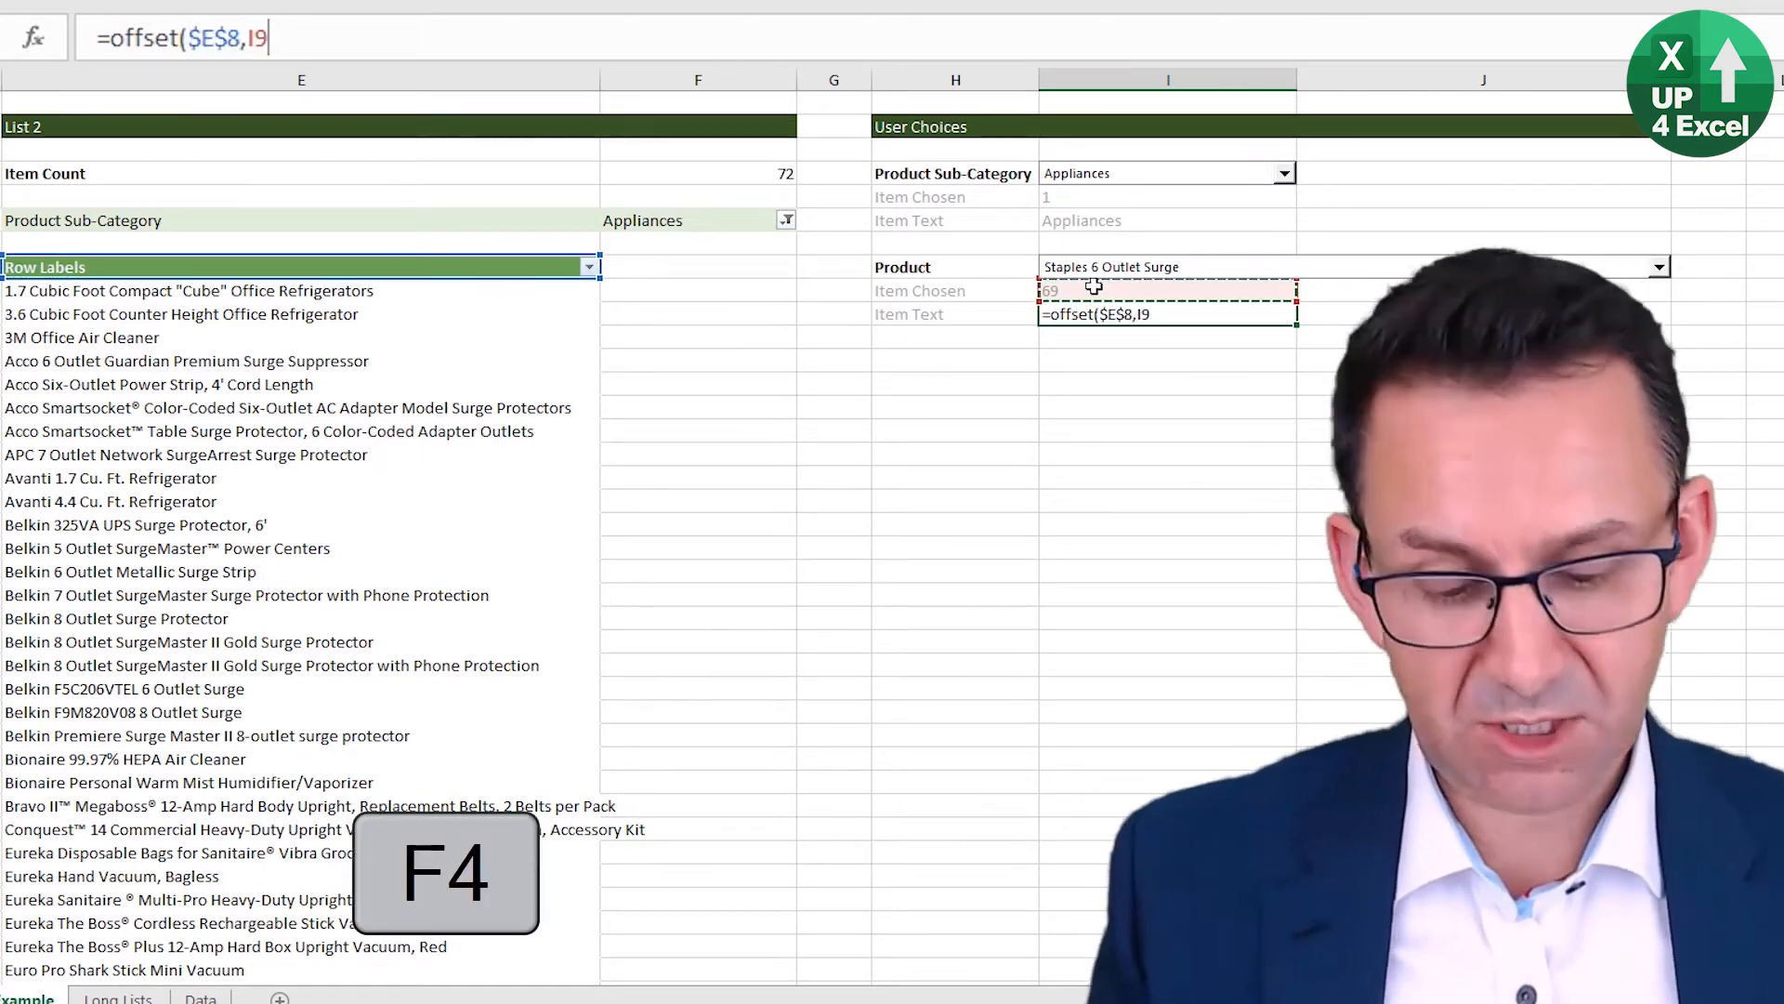
pyautogui.write(',')
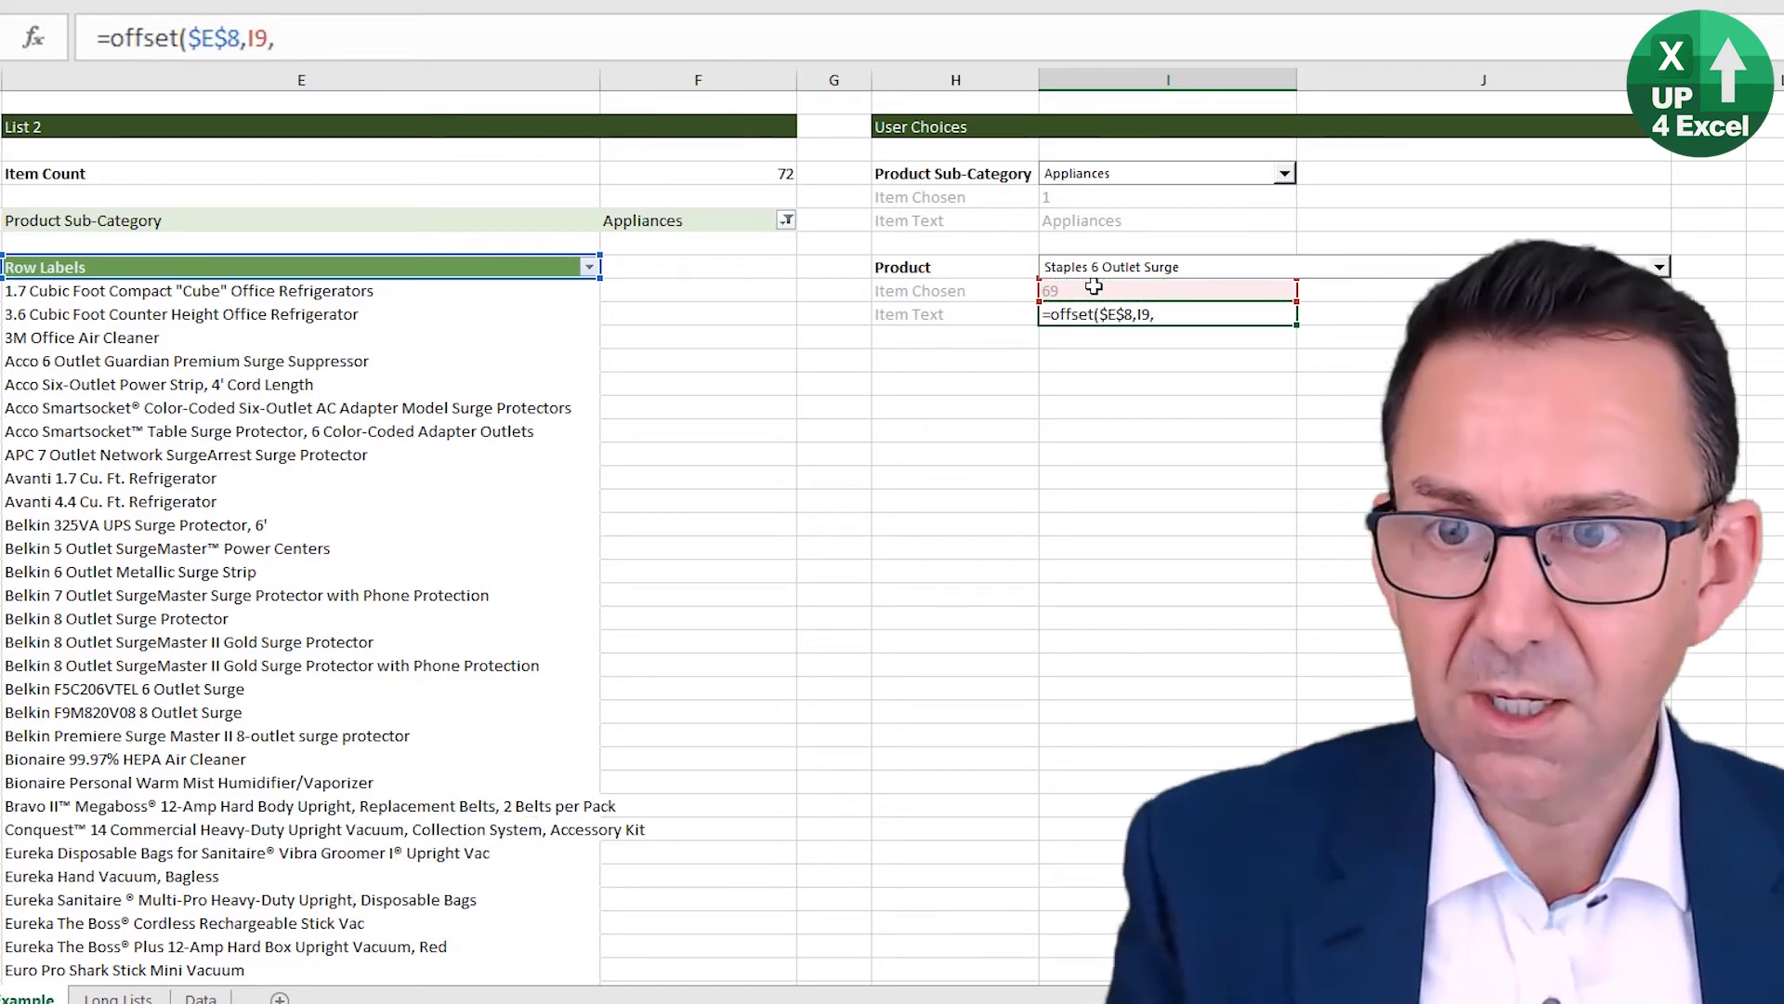
pyautogui.write('0)')
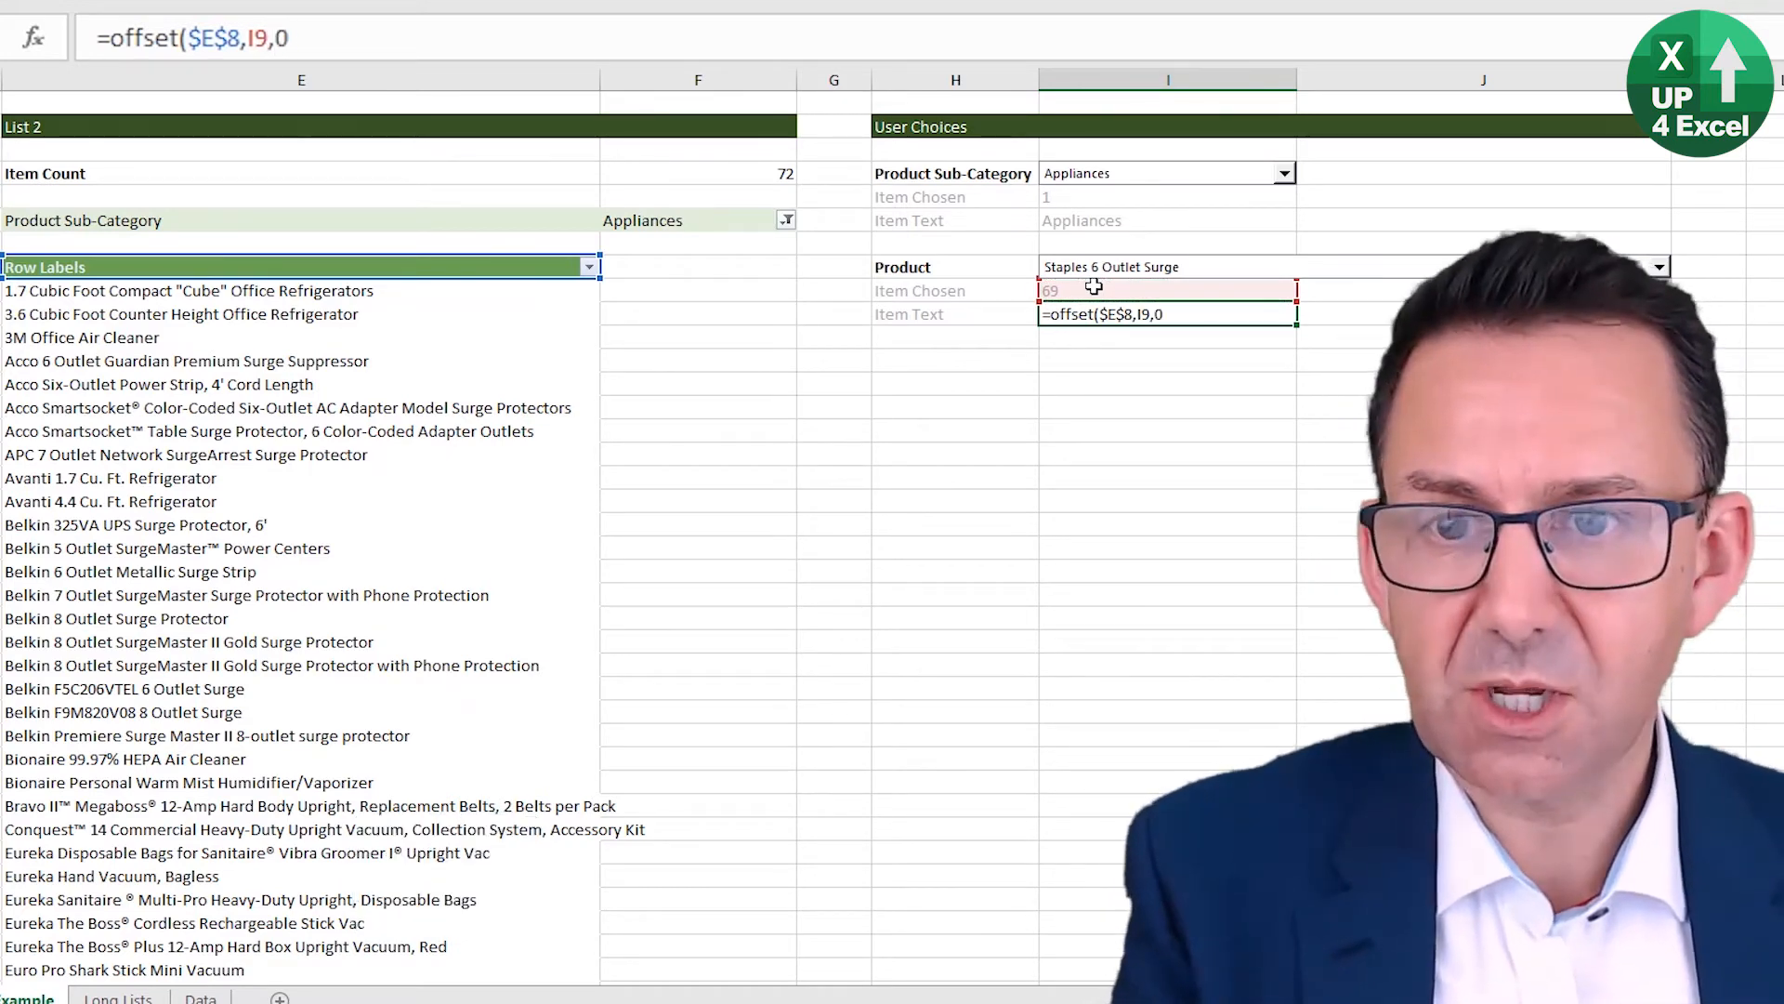
pyautogui.press('Return')
pyautogui.press('Up')
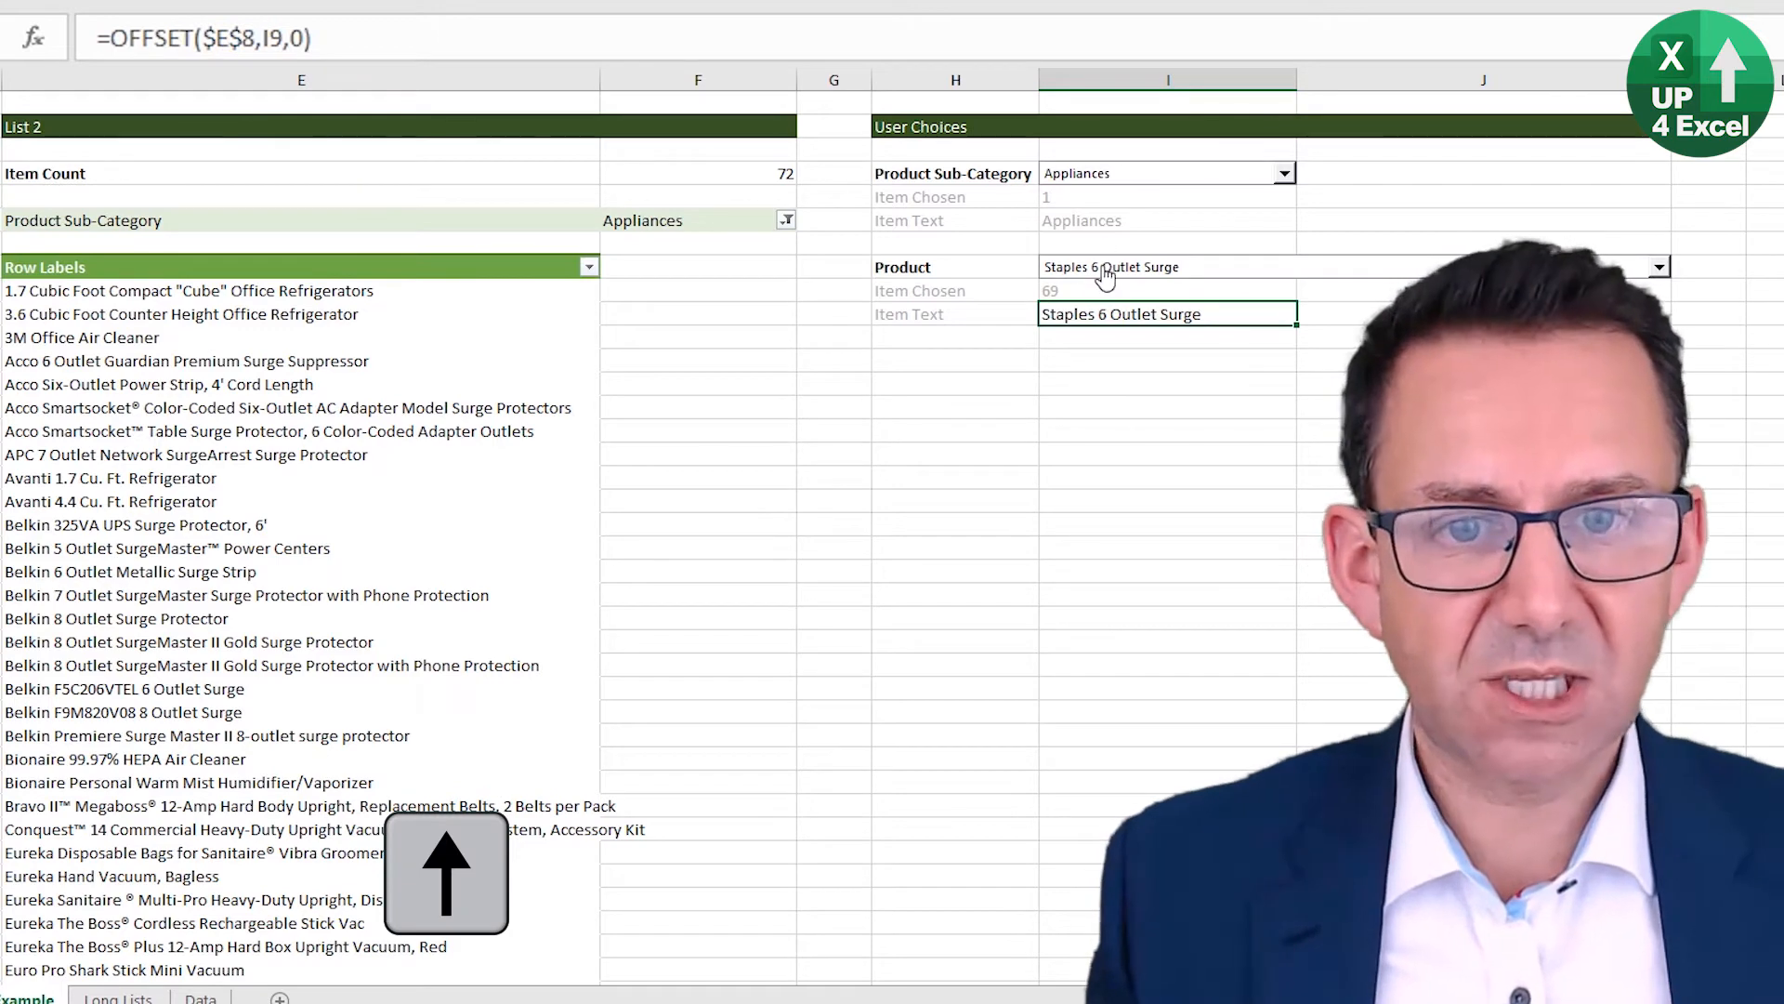
# Step: Choose Sanyo 2.5 Cubic Foot Mid-Size Office Refrigerators in the Product combo box
pyautogui.click(1101, 269)
pyautogui.click(1115, 345)
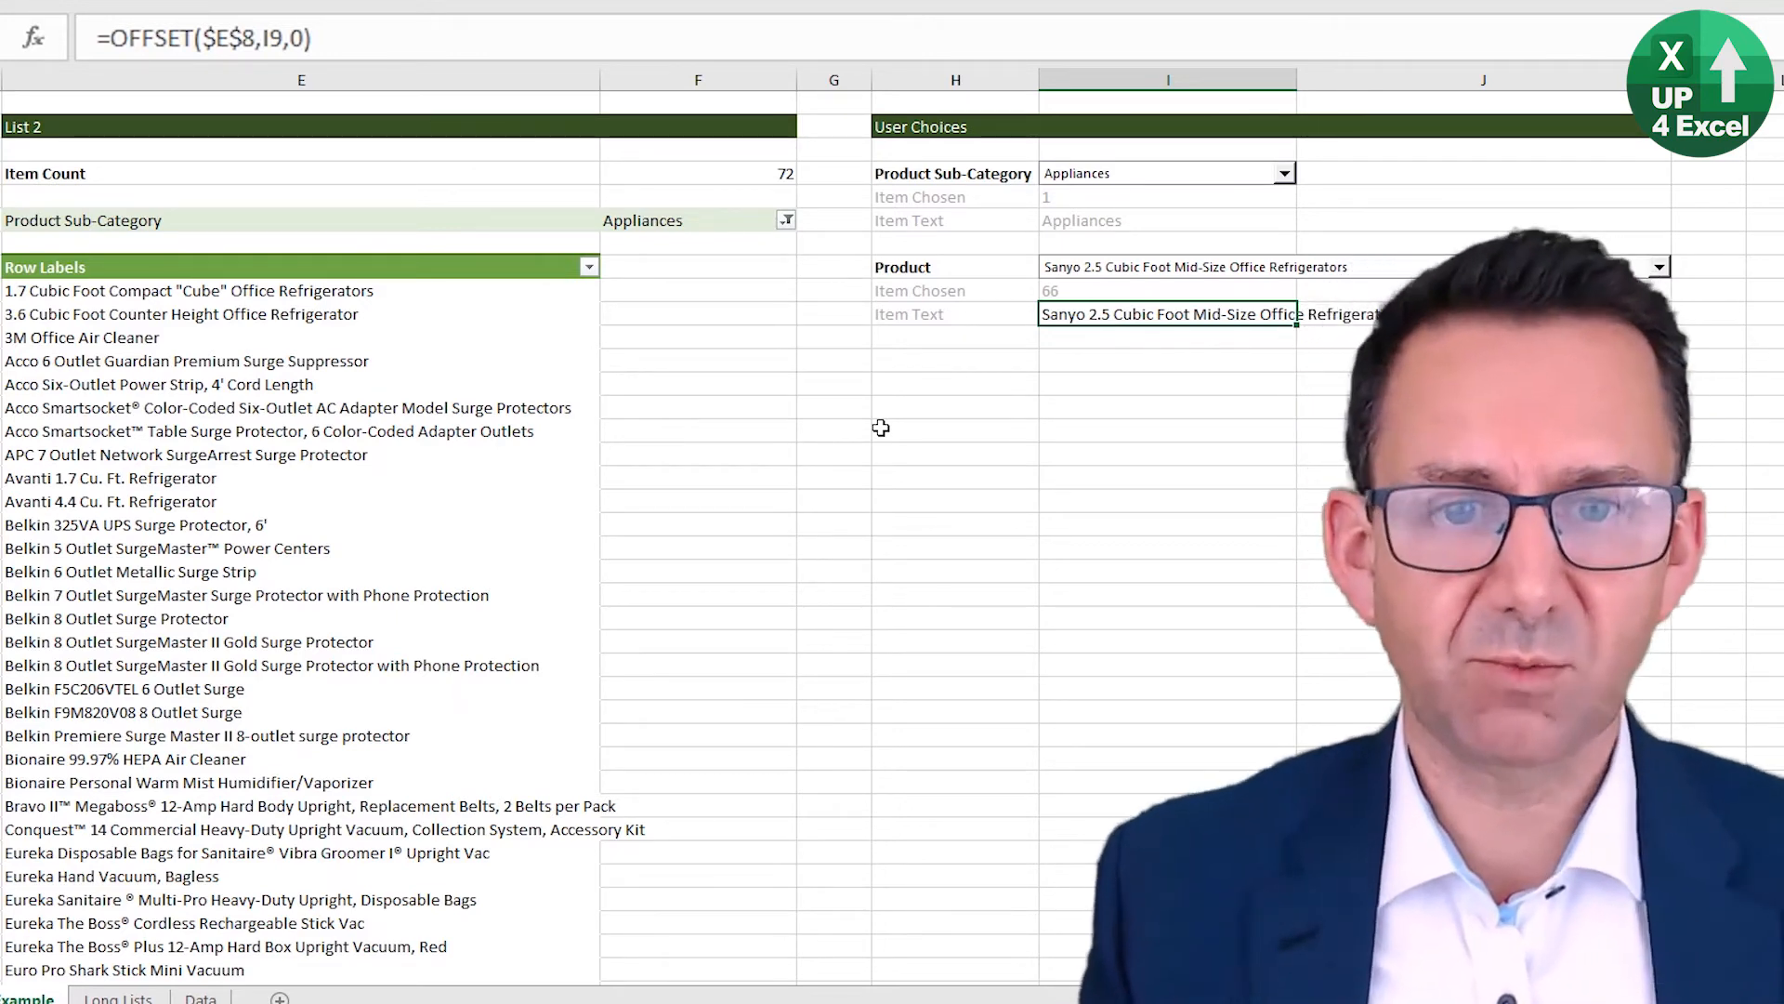
# Step: Replace the Product's Item Text formula in I10 with =INDEX($E:$E,$I$9+ROW($E$8))
pyautogui.write('=')
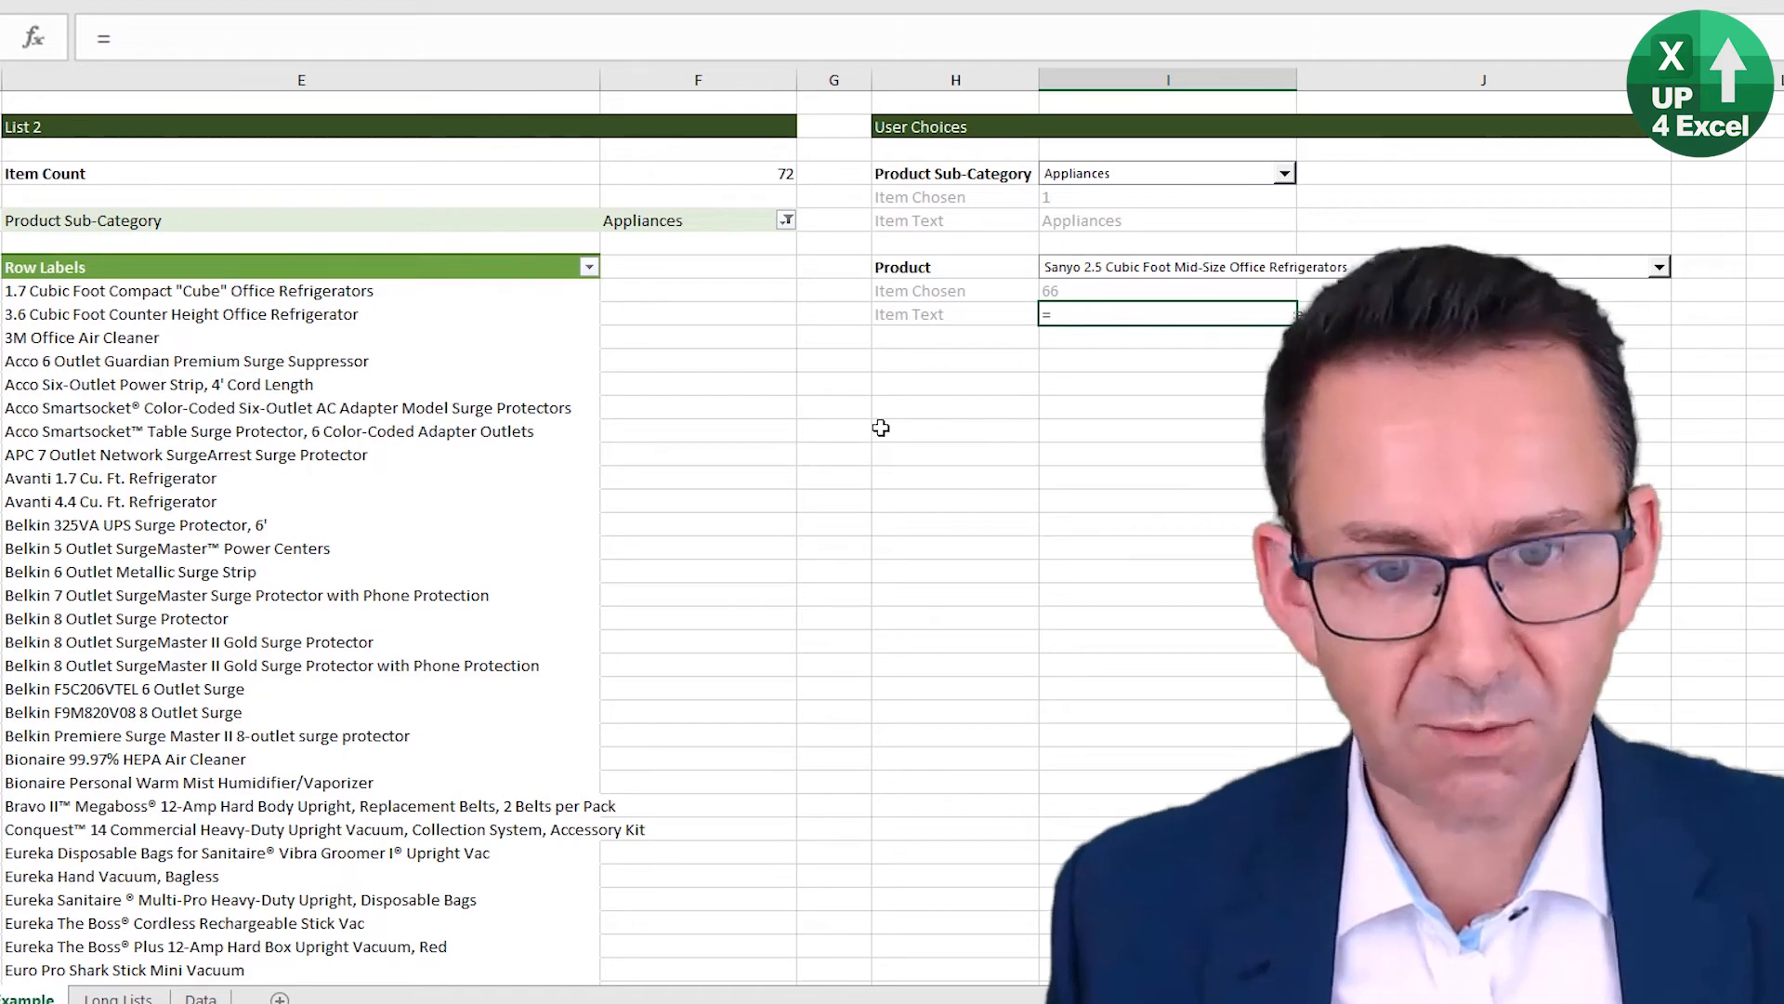
pyautogui.write('index(')
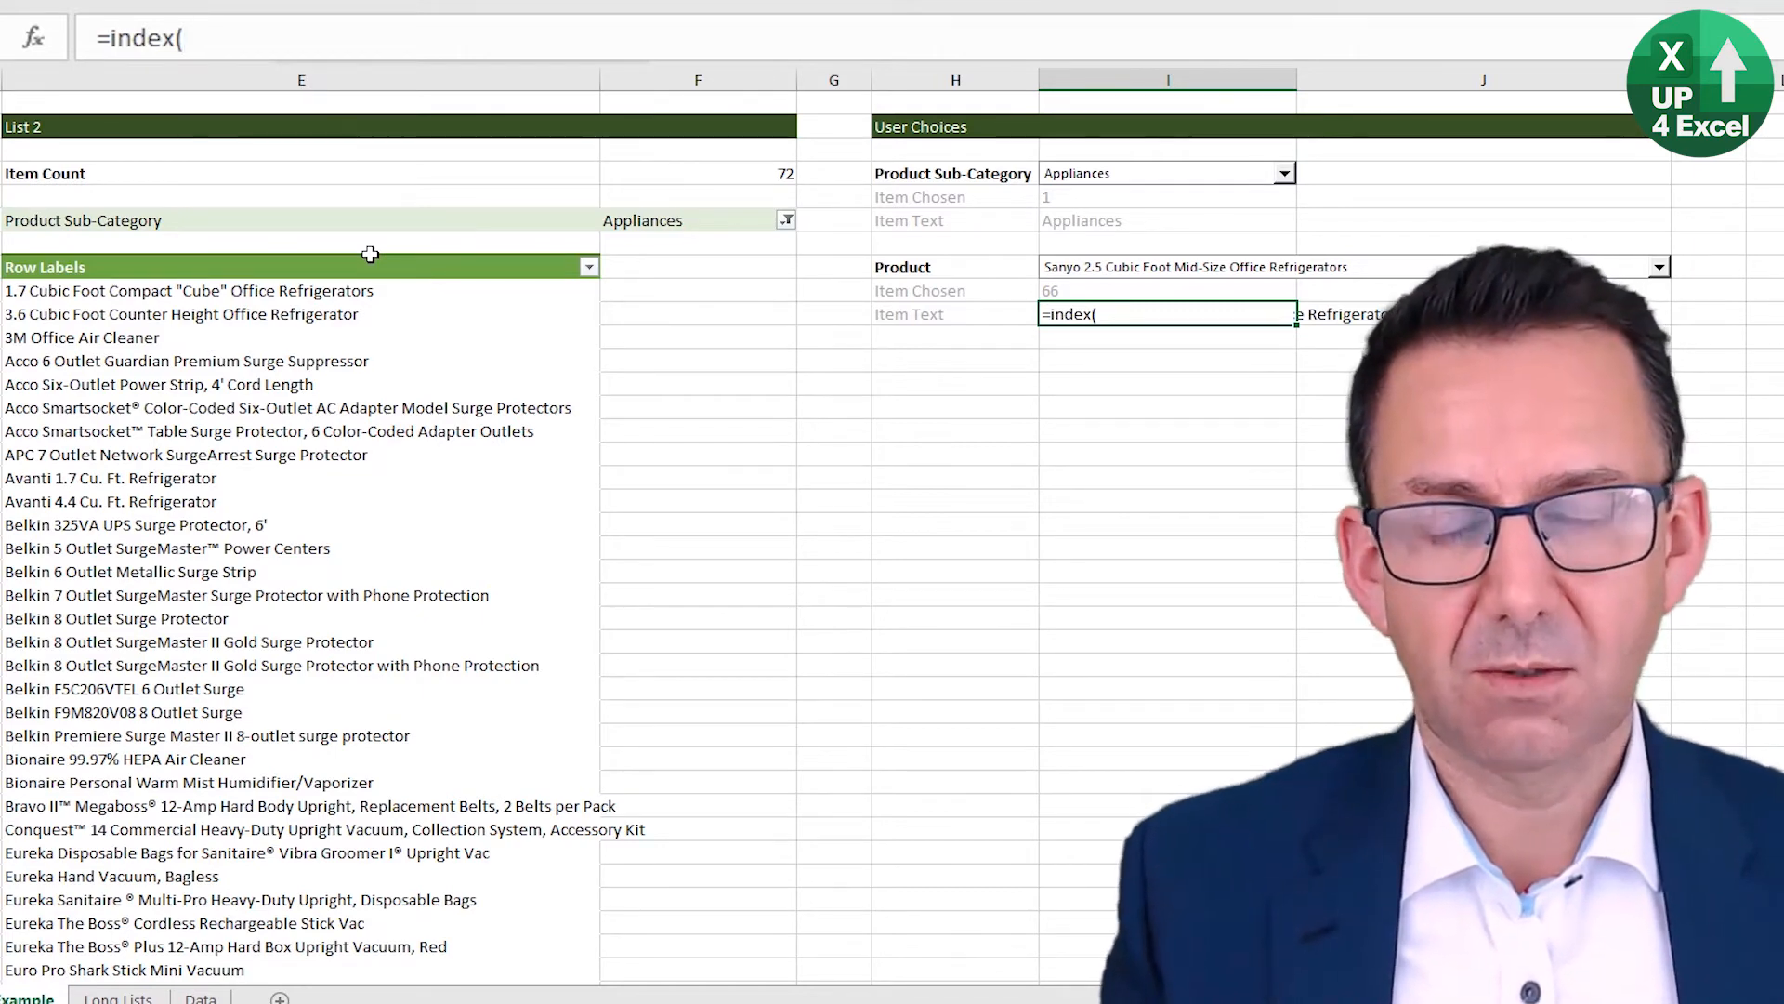
pyautogui.click(119, 69)
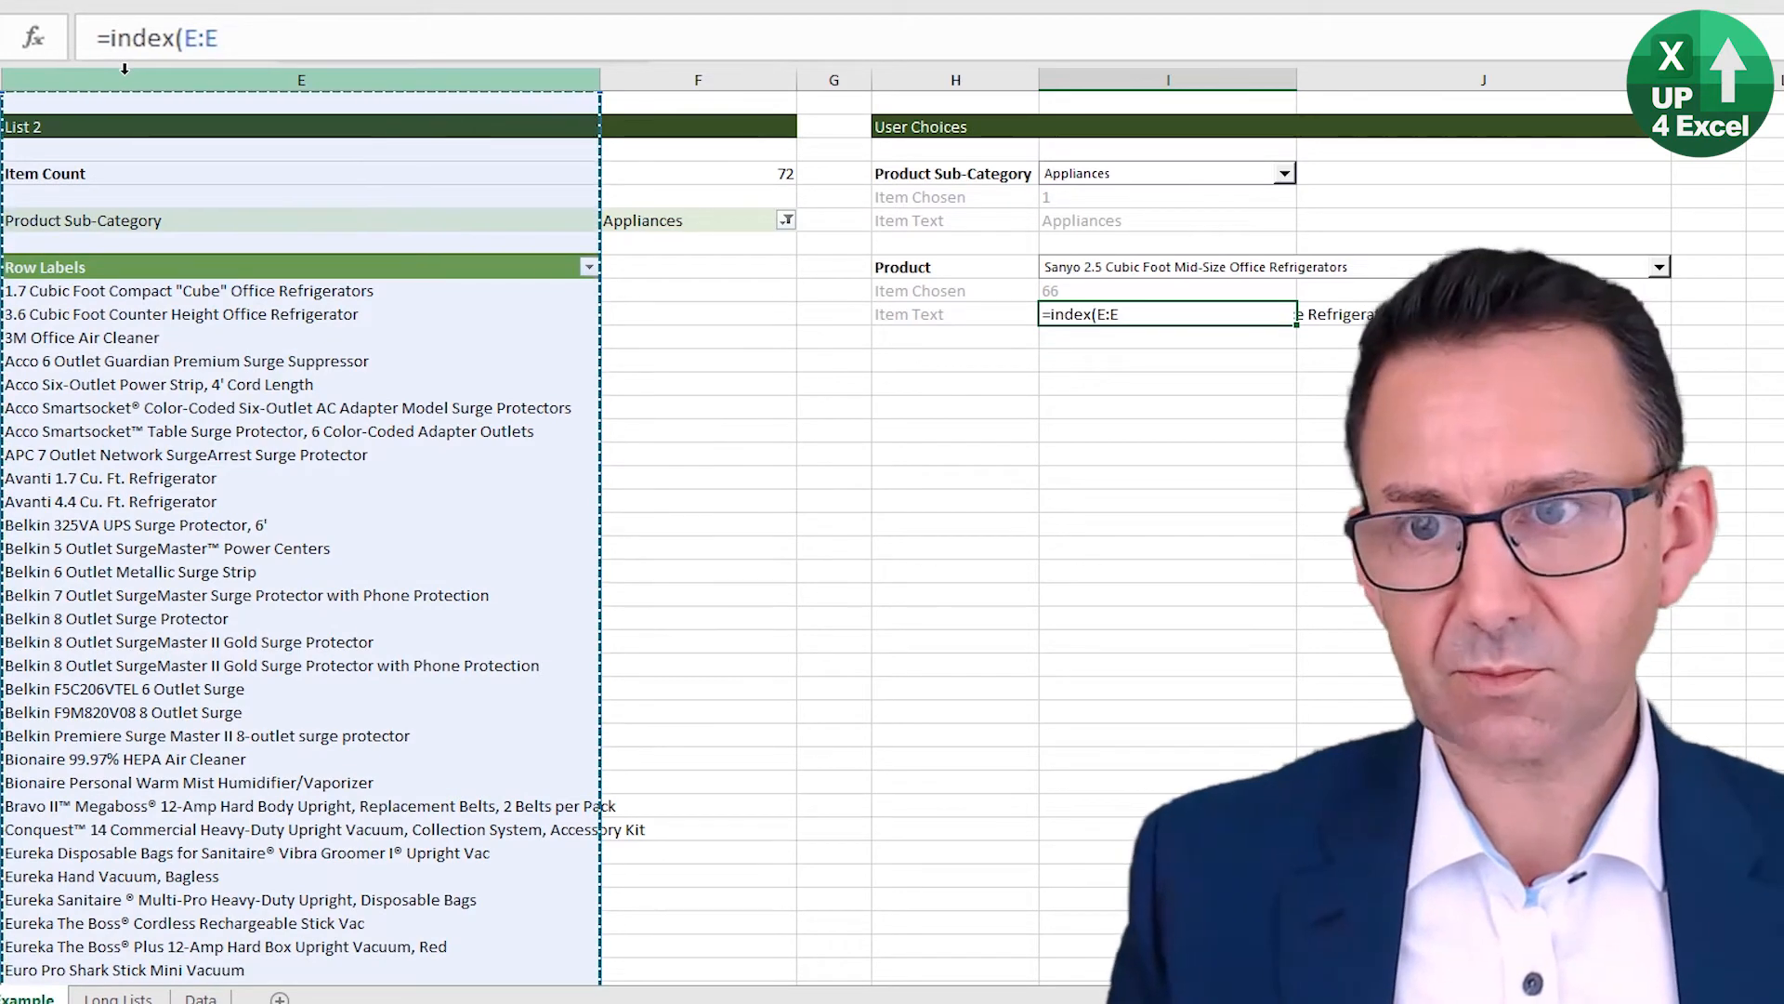
pyautogui.press('F4')
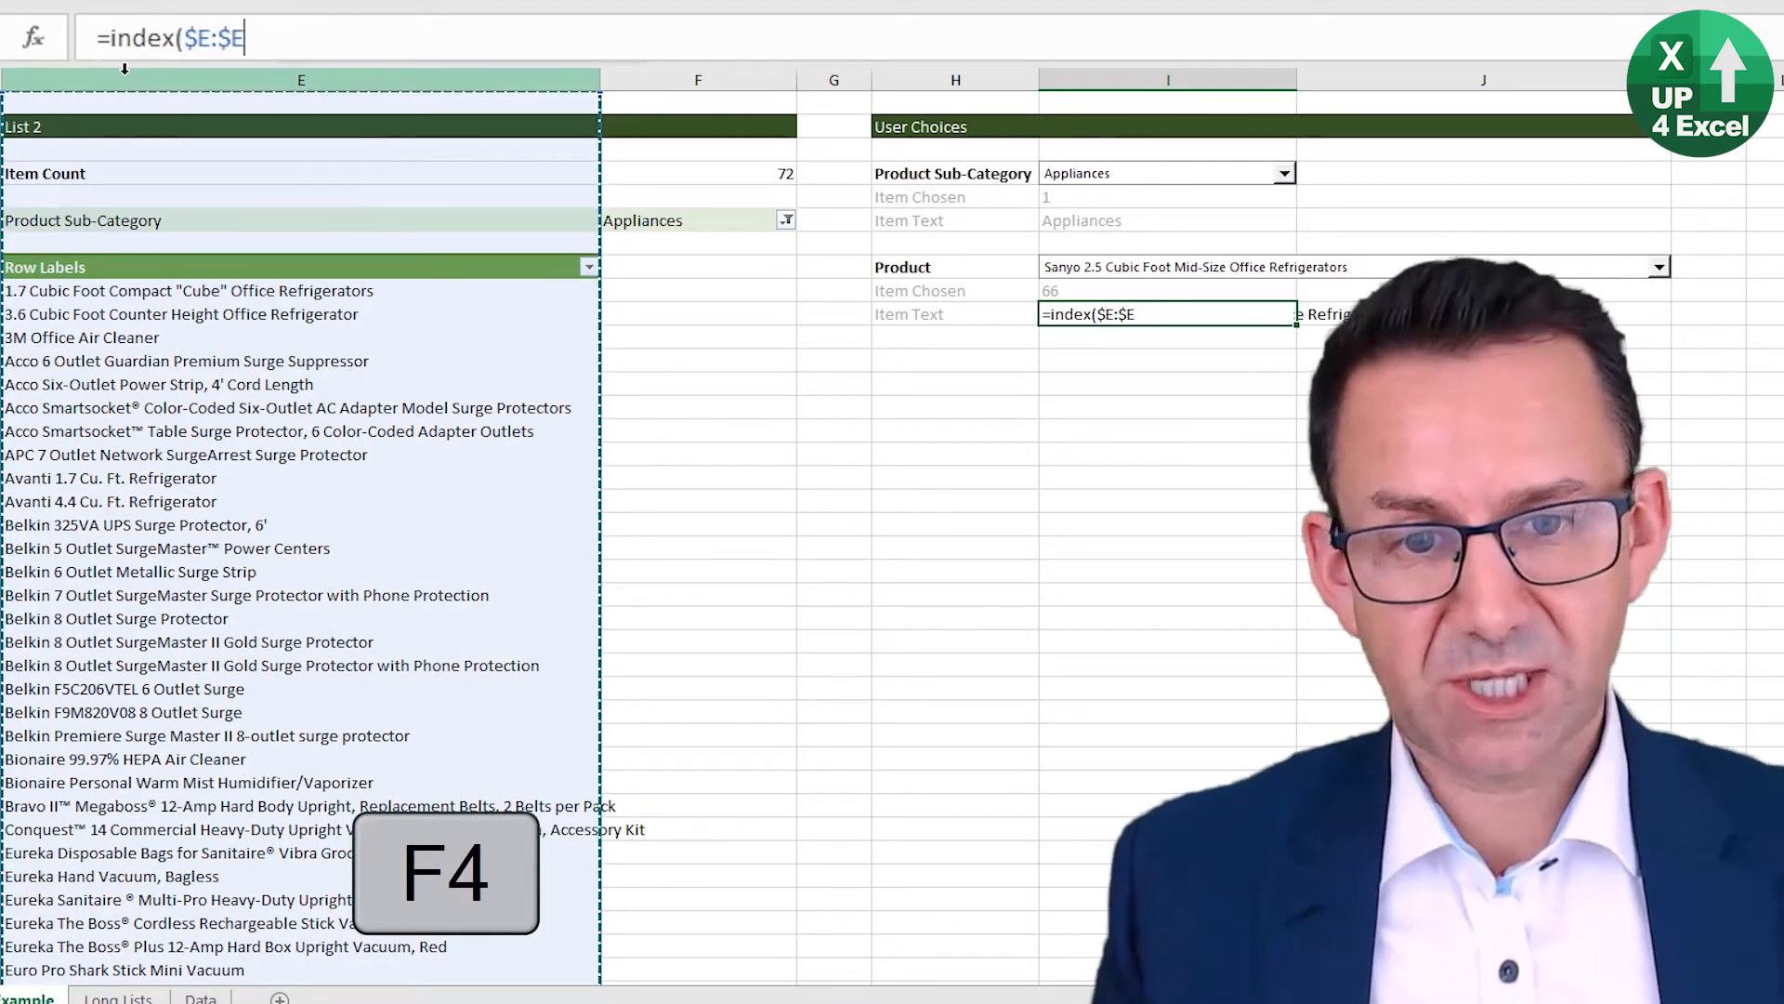
pyautogui.write(',')
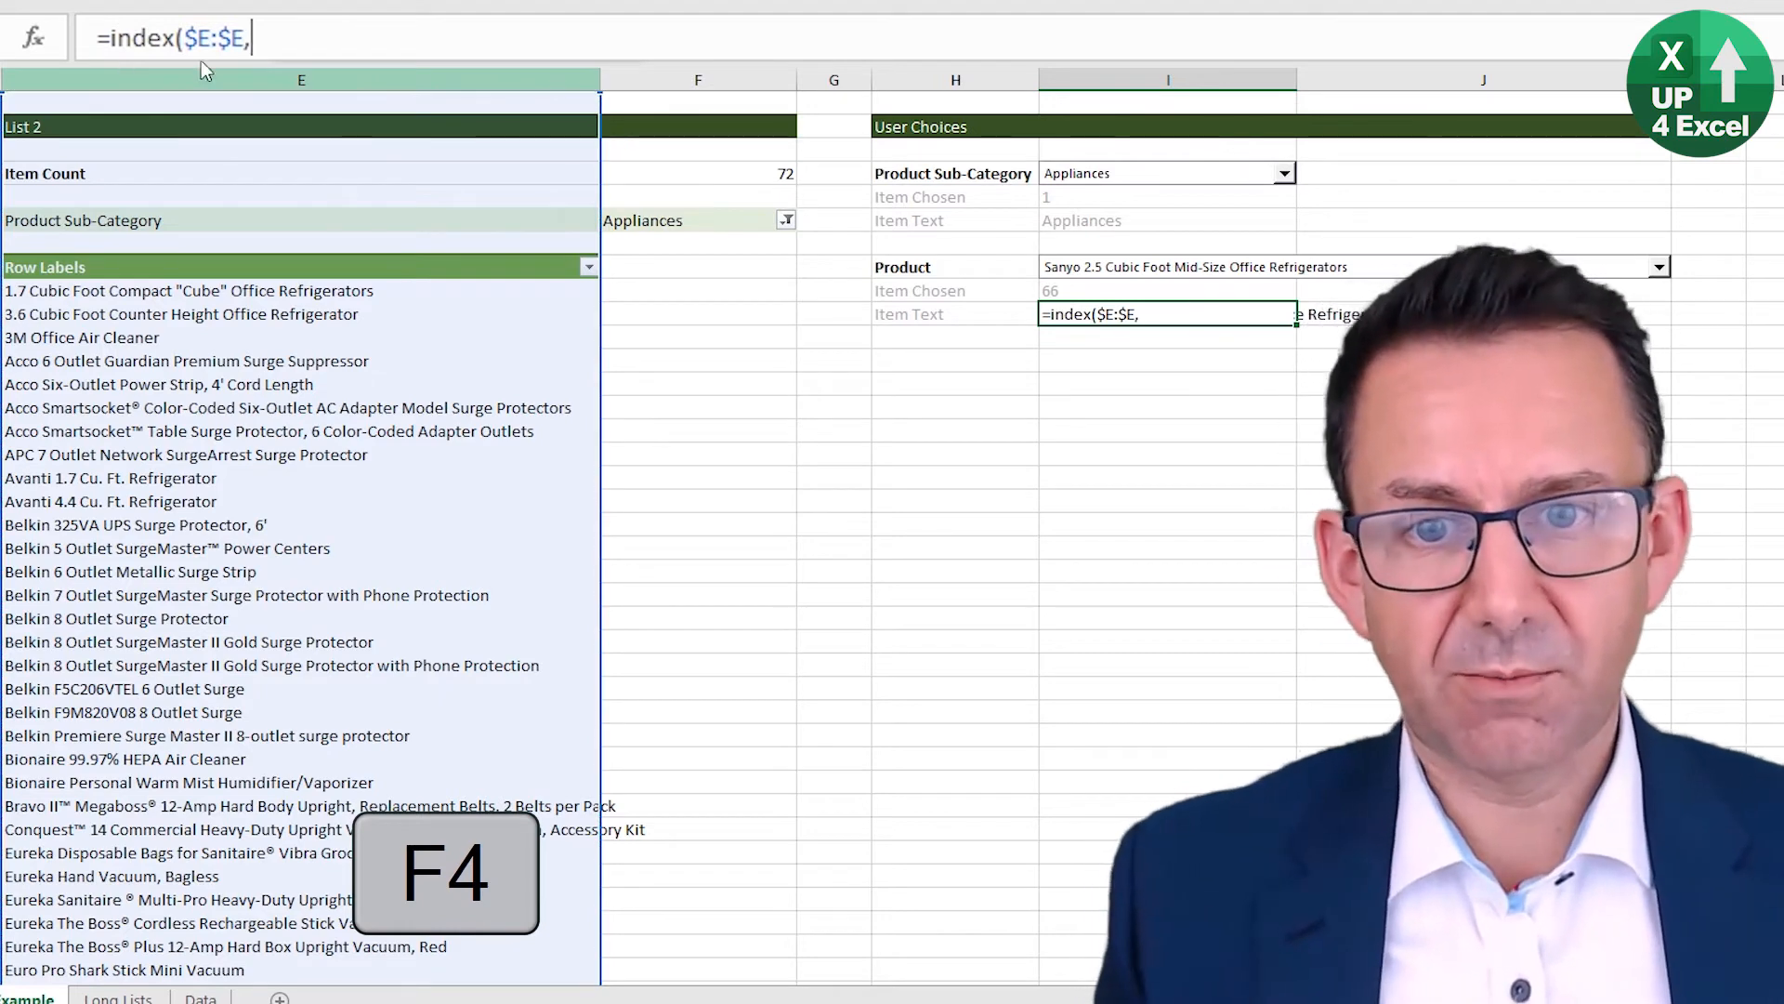
pyautogui.click(1060, 289)
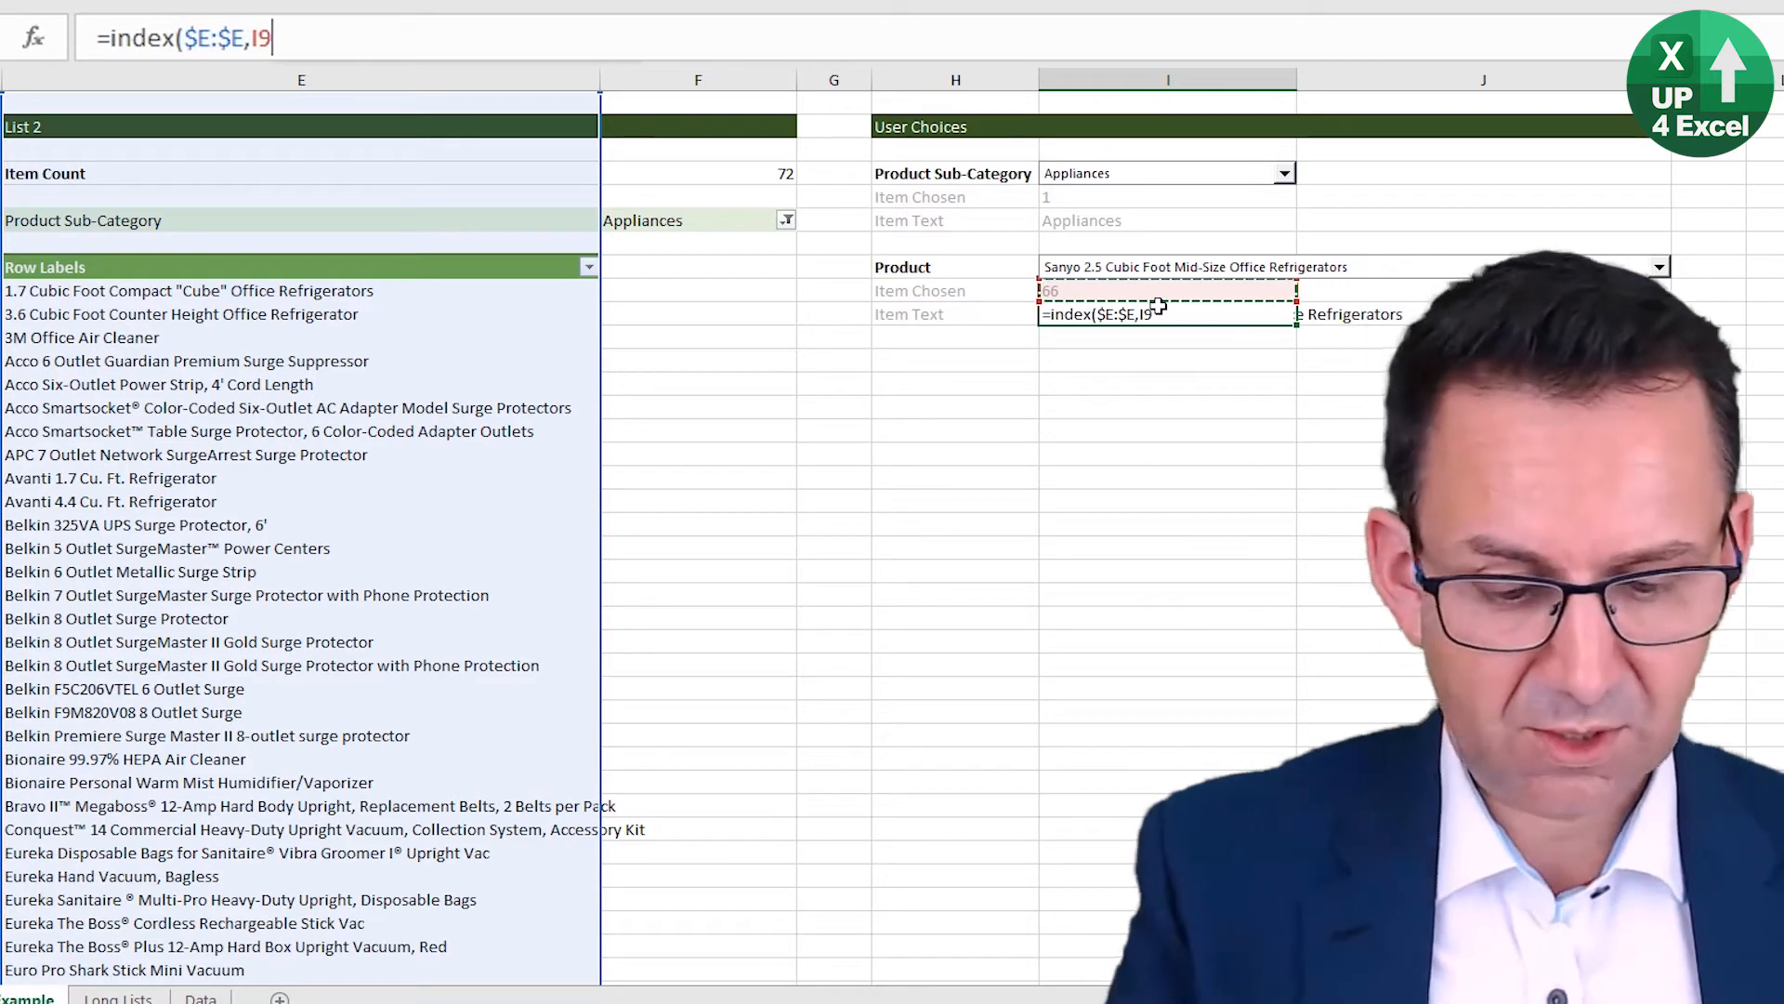
pyautogui.press('F4')
pyautogui.write('+')
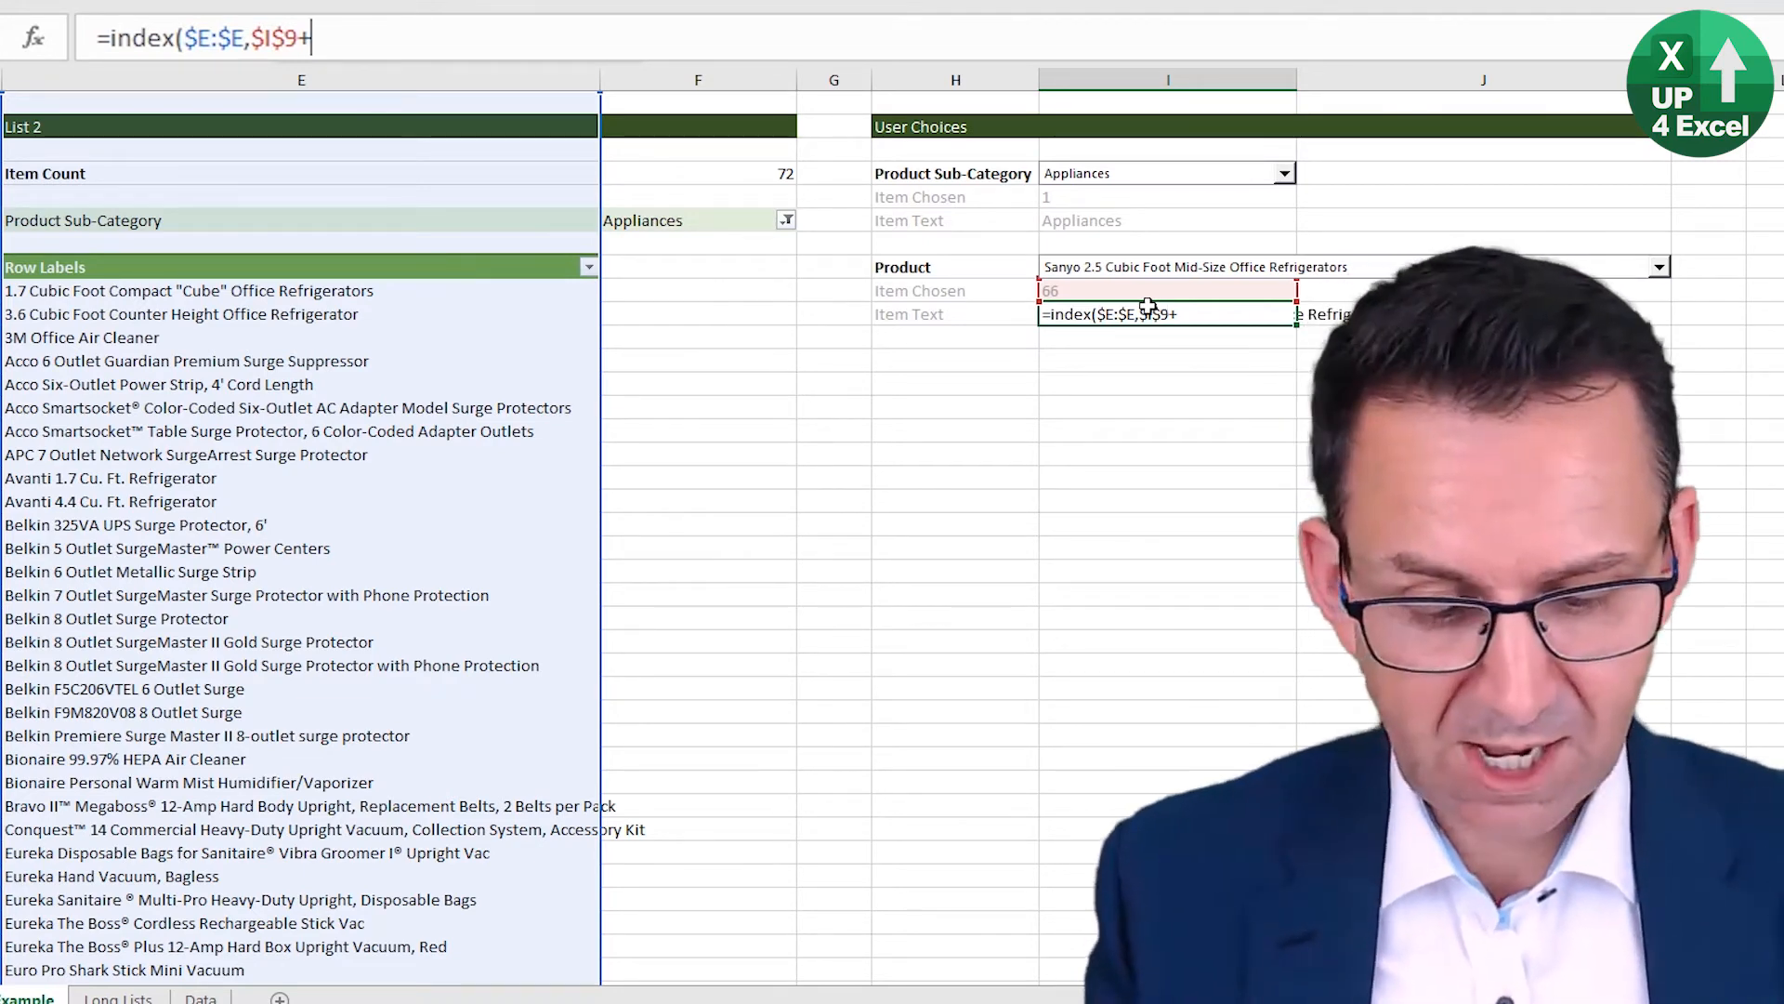
pyautogui.write('row')
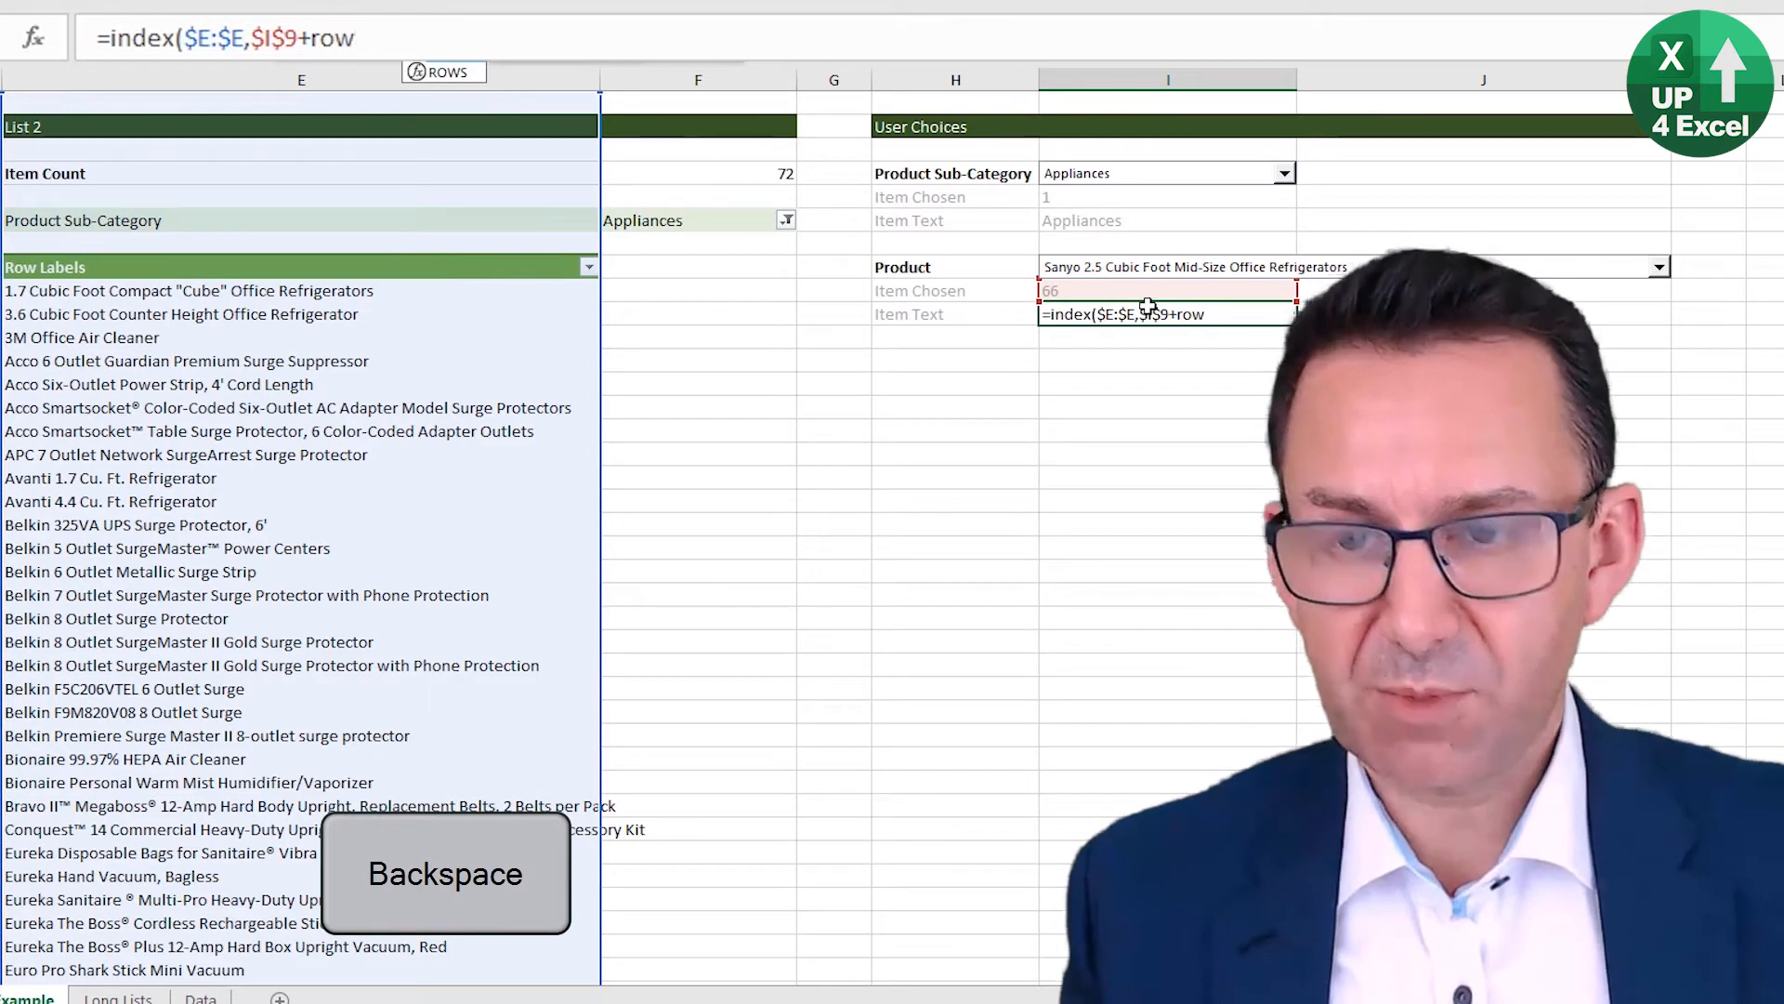
pyautogui.write('(')
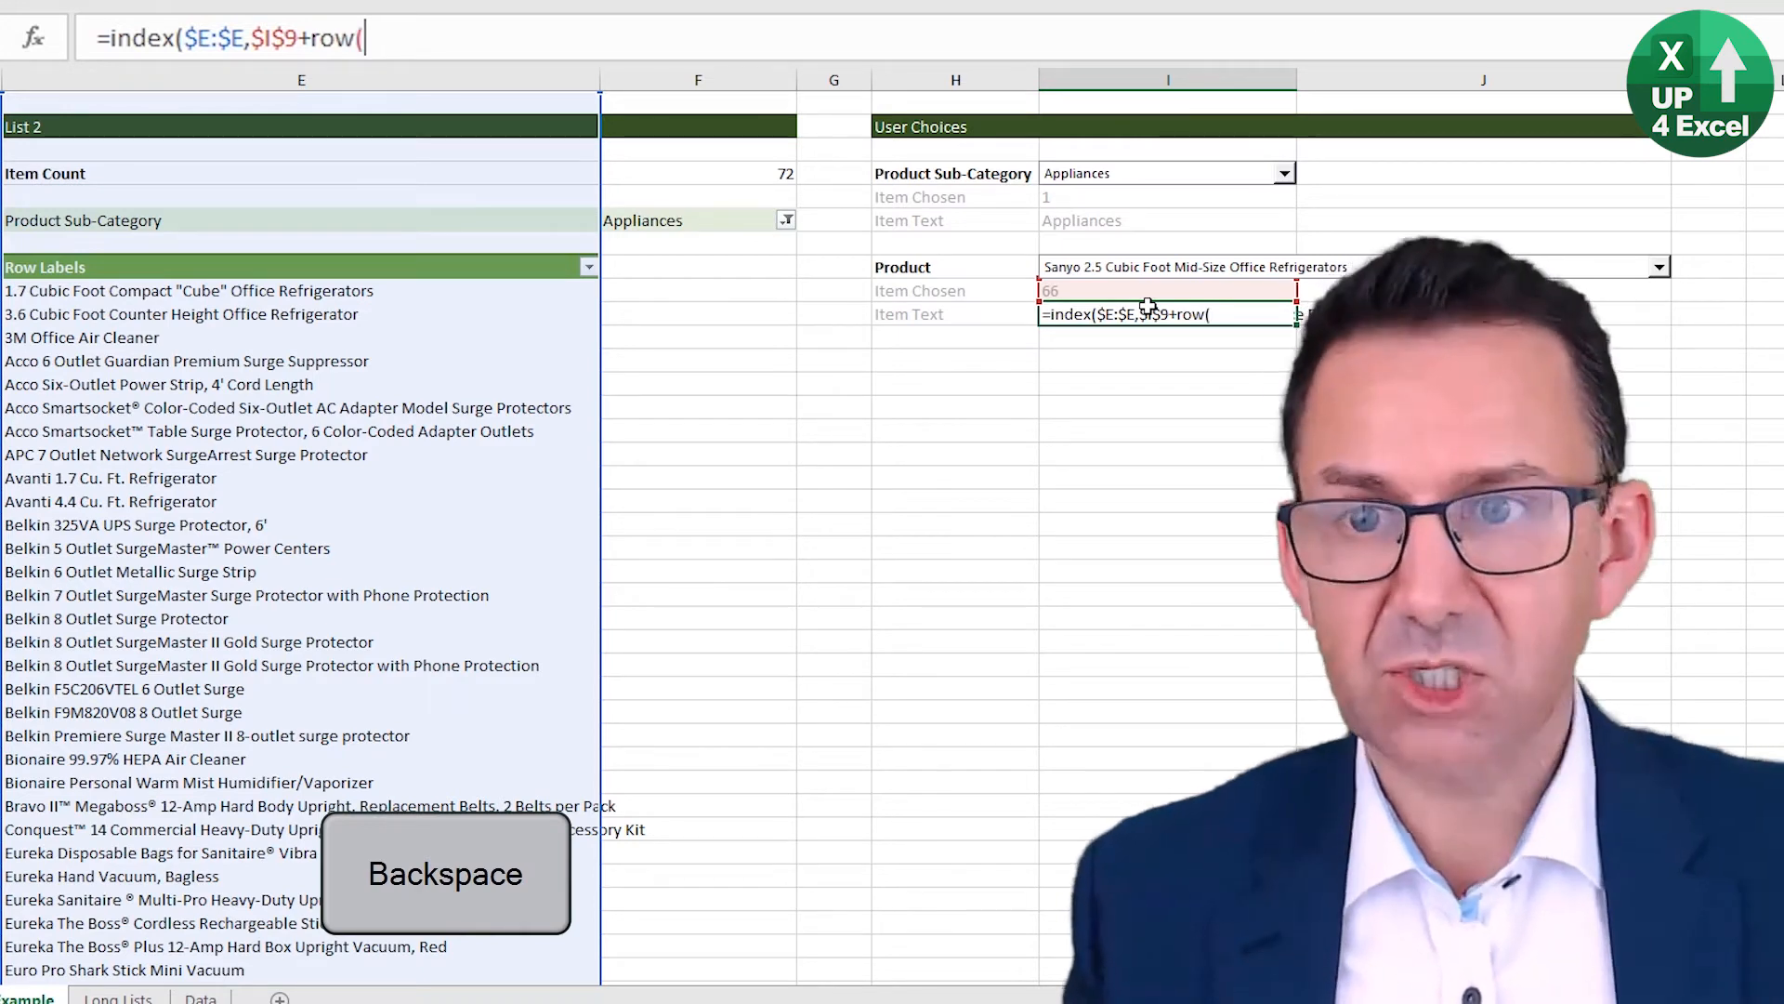
pyautogui.click(26, 267)
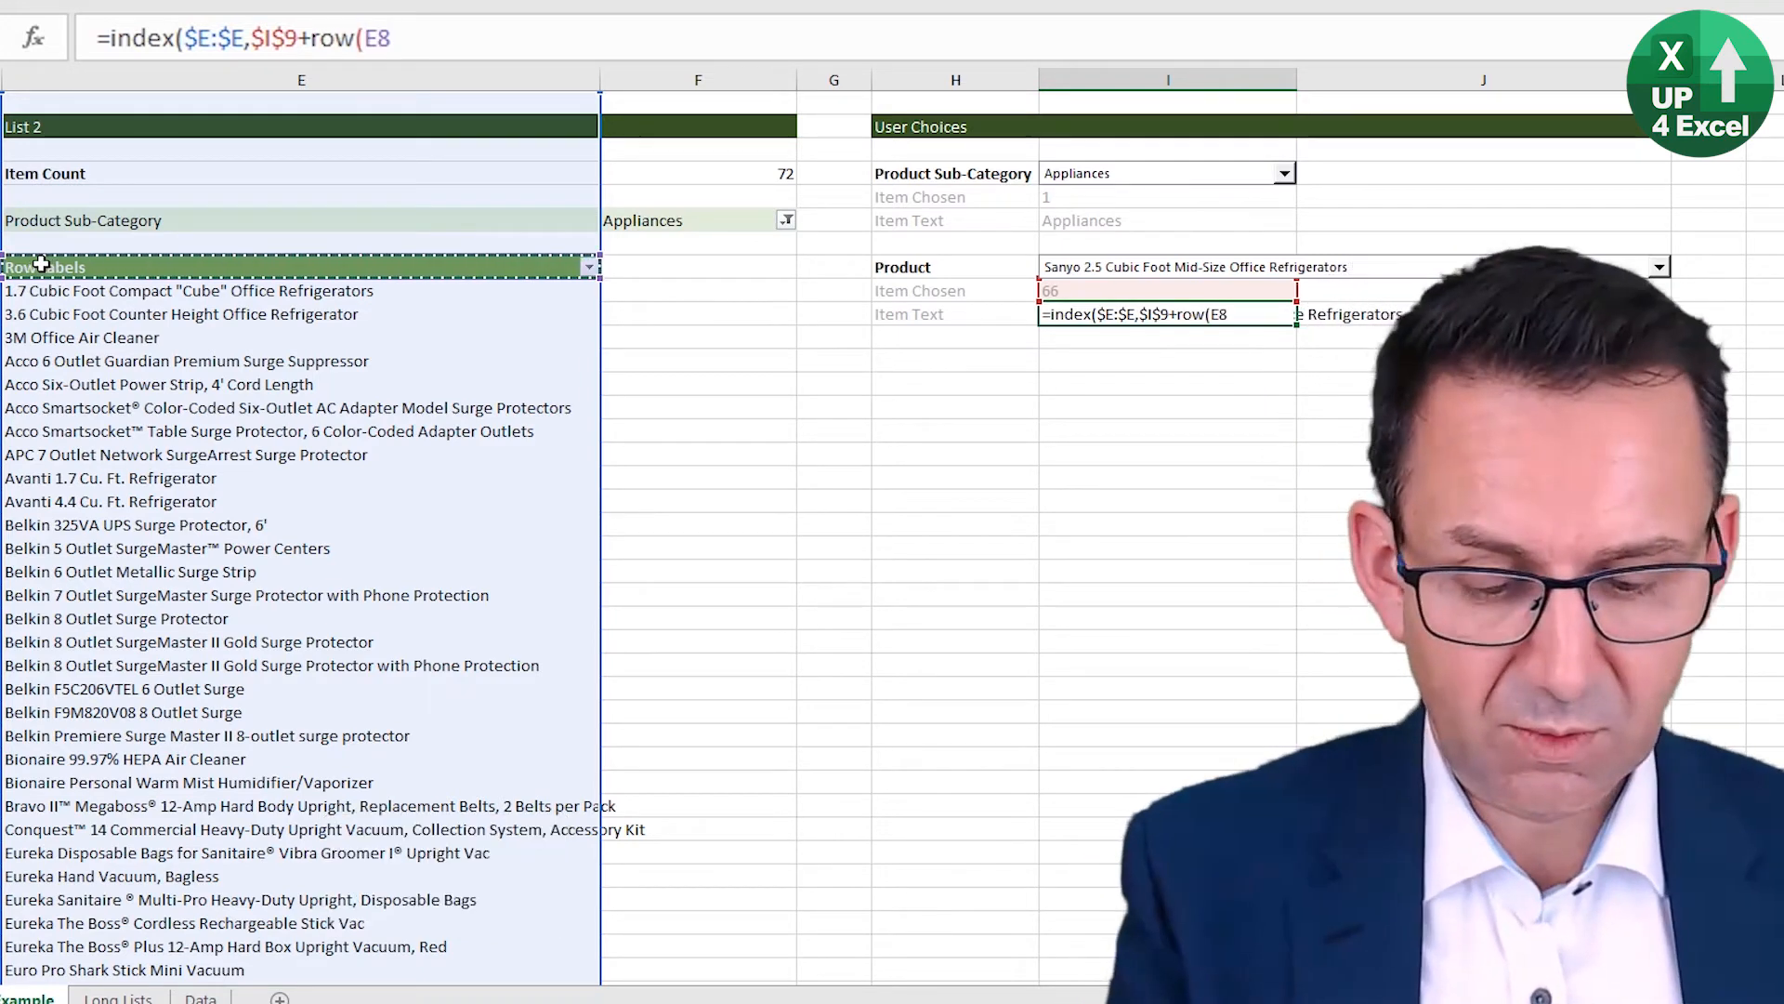
pyautogui.press('F4')
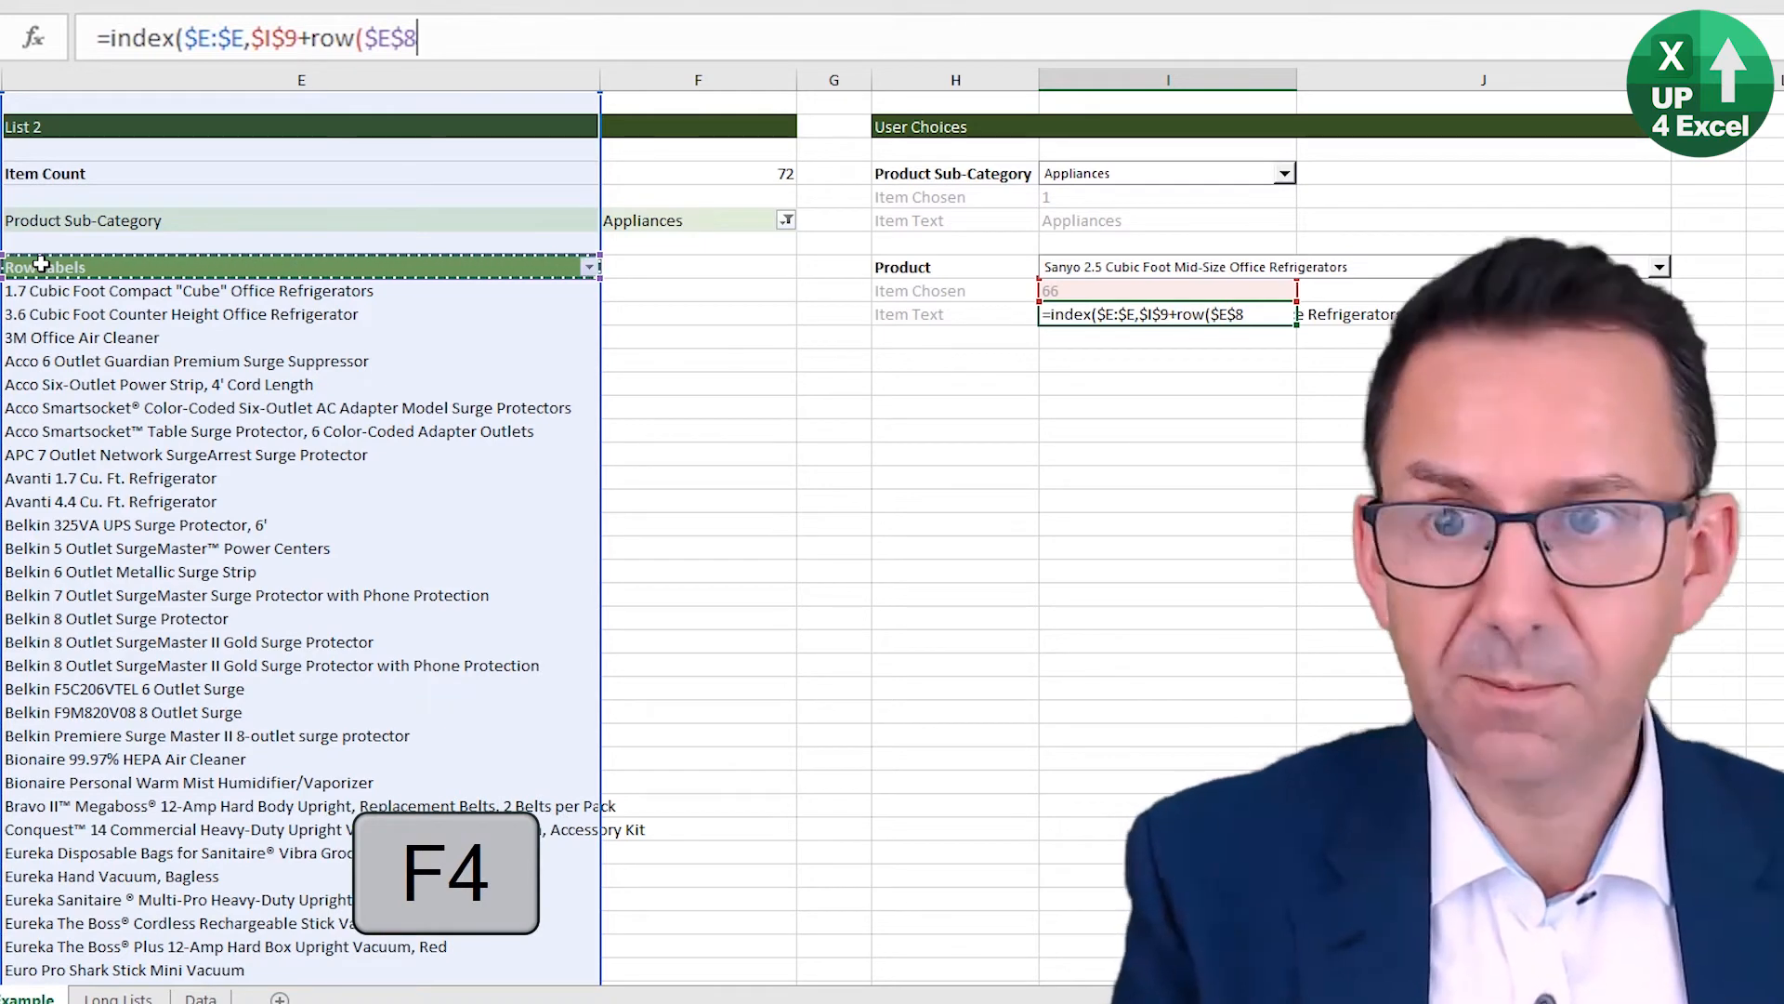
pyautogui.write(')')
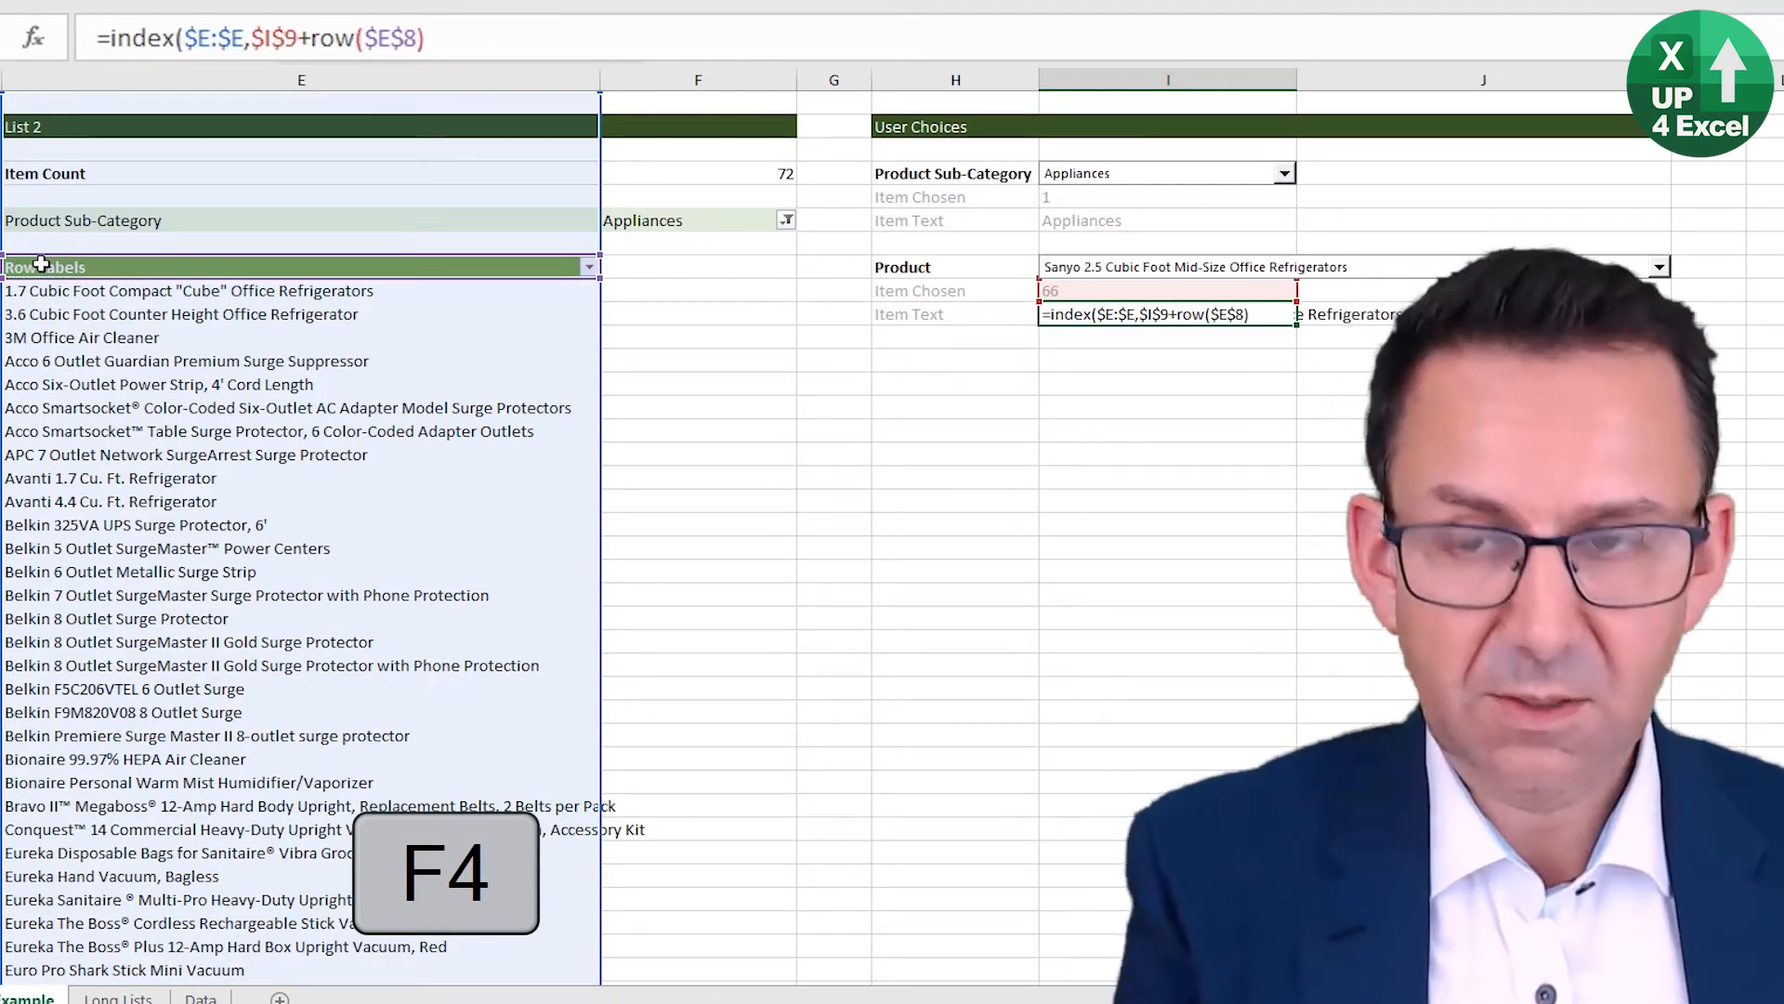
pyautogui.write(')')
pyautogui.press('Return')
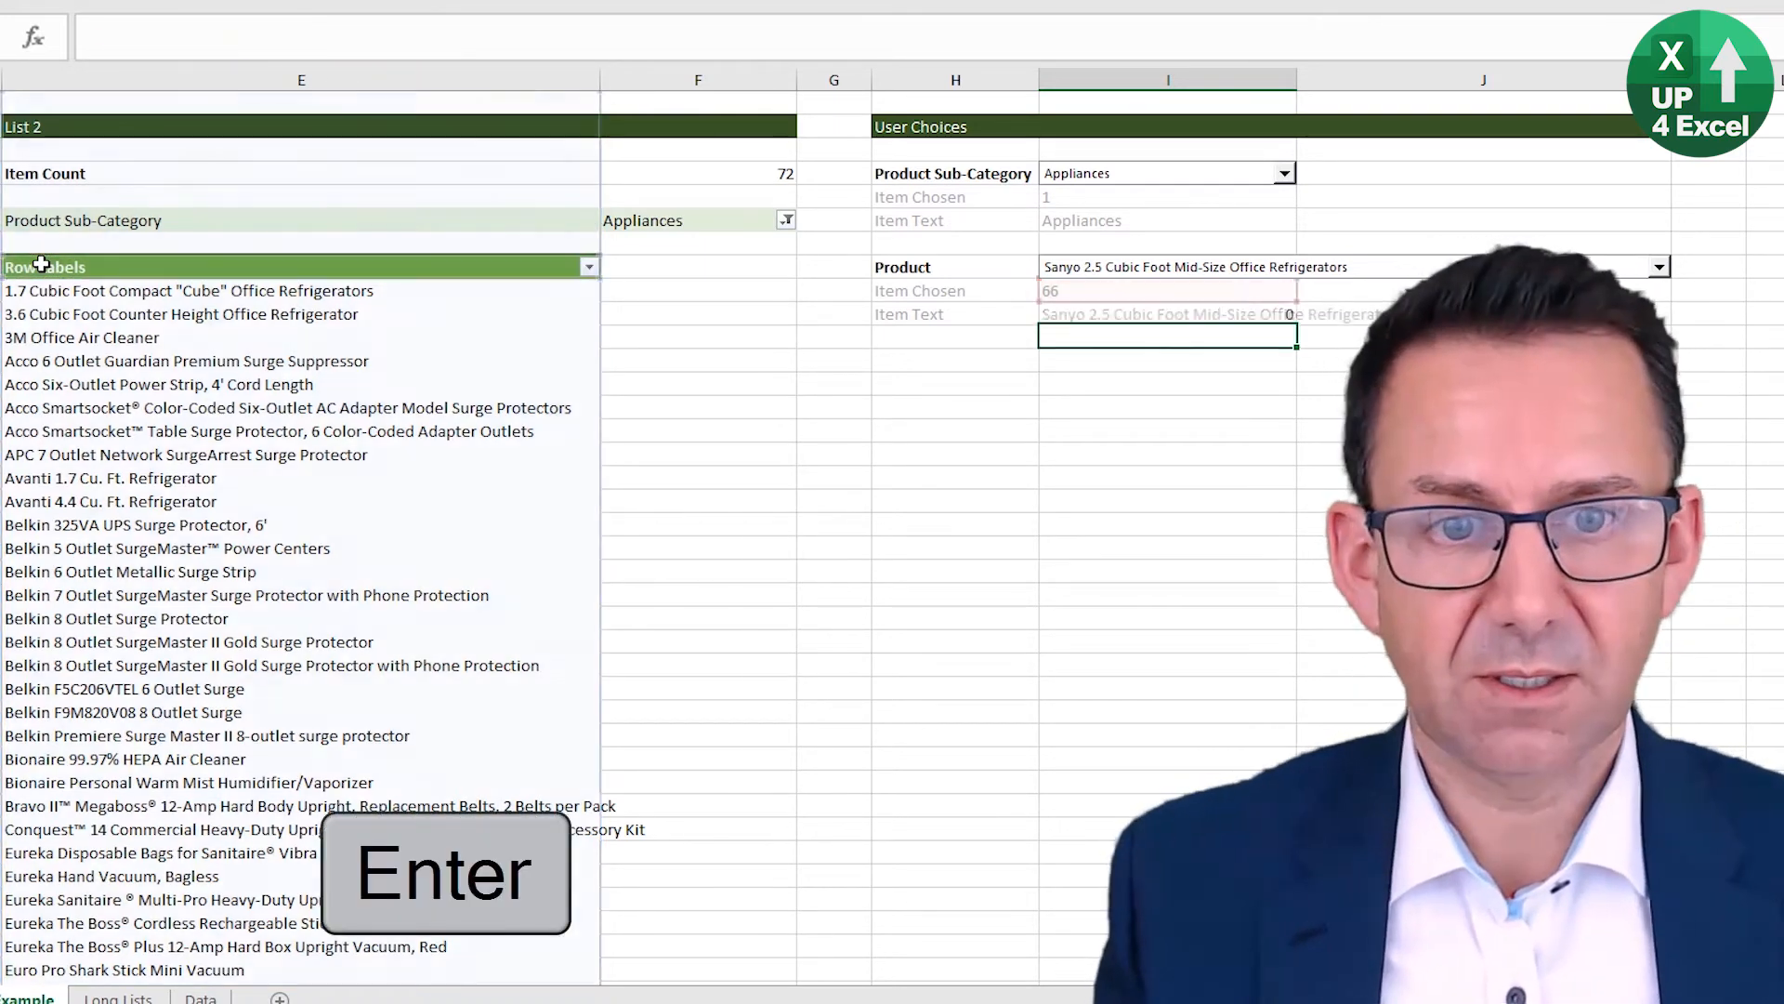
pyautogui.press('Up')
pyautogui.press('Up')
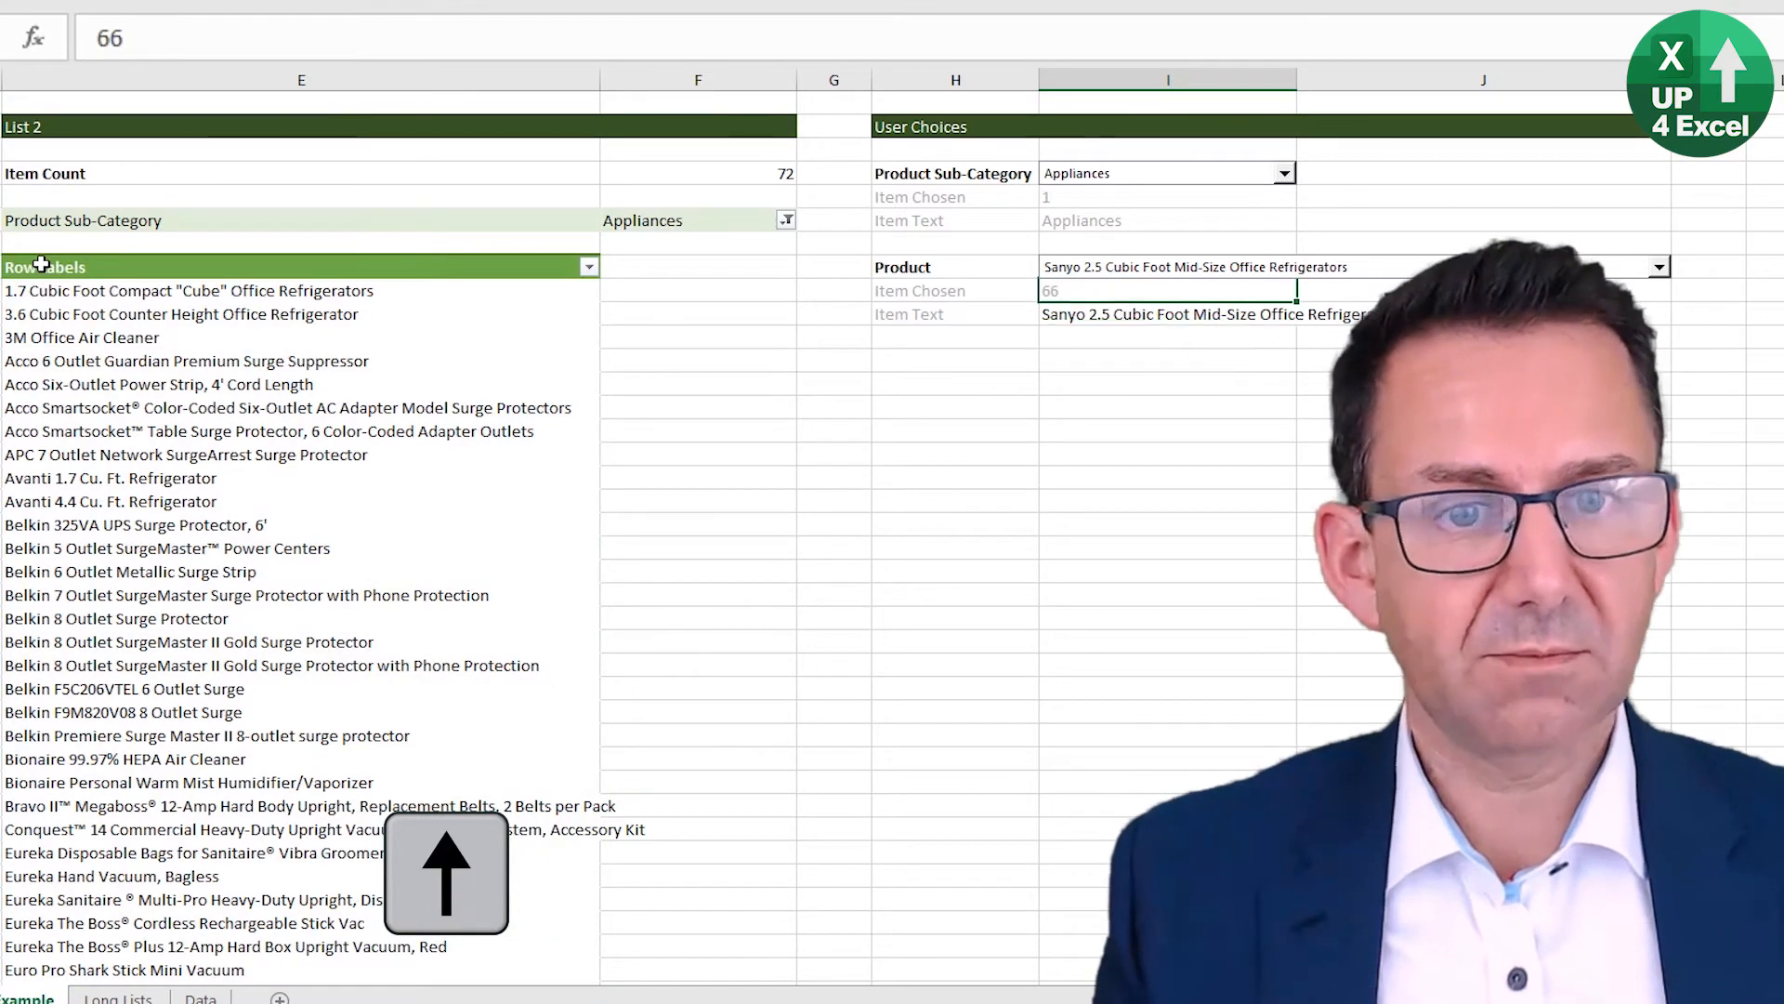
pyautogui.press('Down')
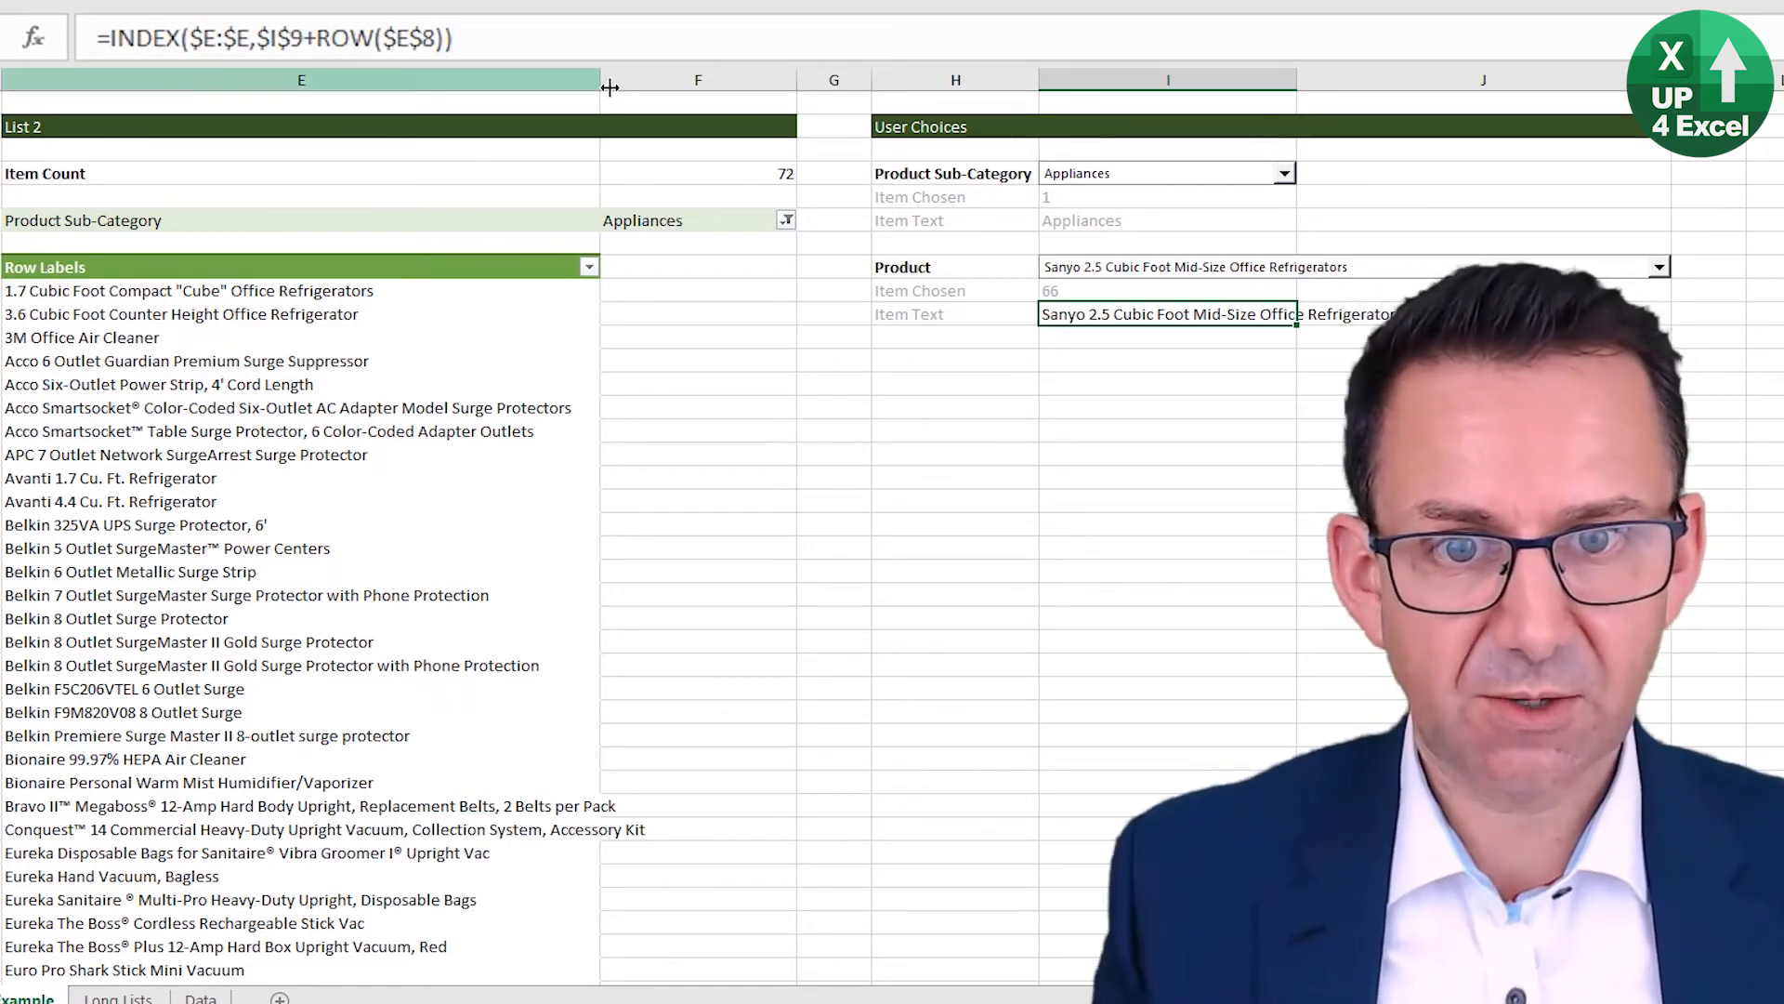
# Step: Copy the grey text formatting of the sub-category's Item Text in I6 onto the Product's Item Text in I10
pyautogui.click(1072, 202)
pyautogui.click(1070, 222)
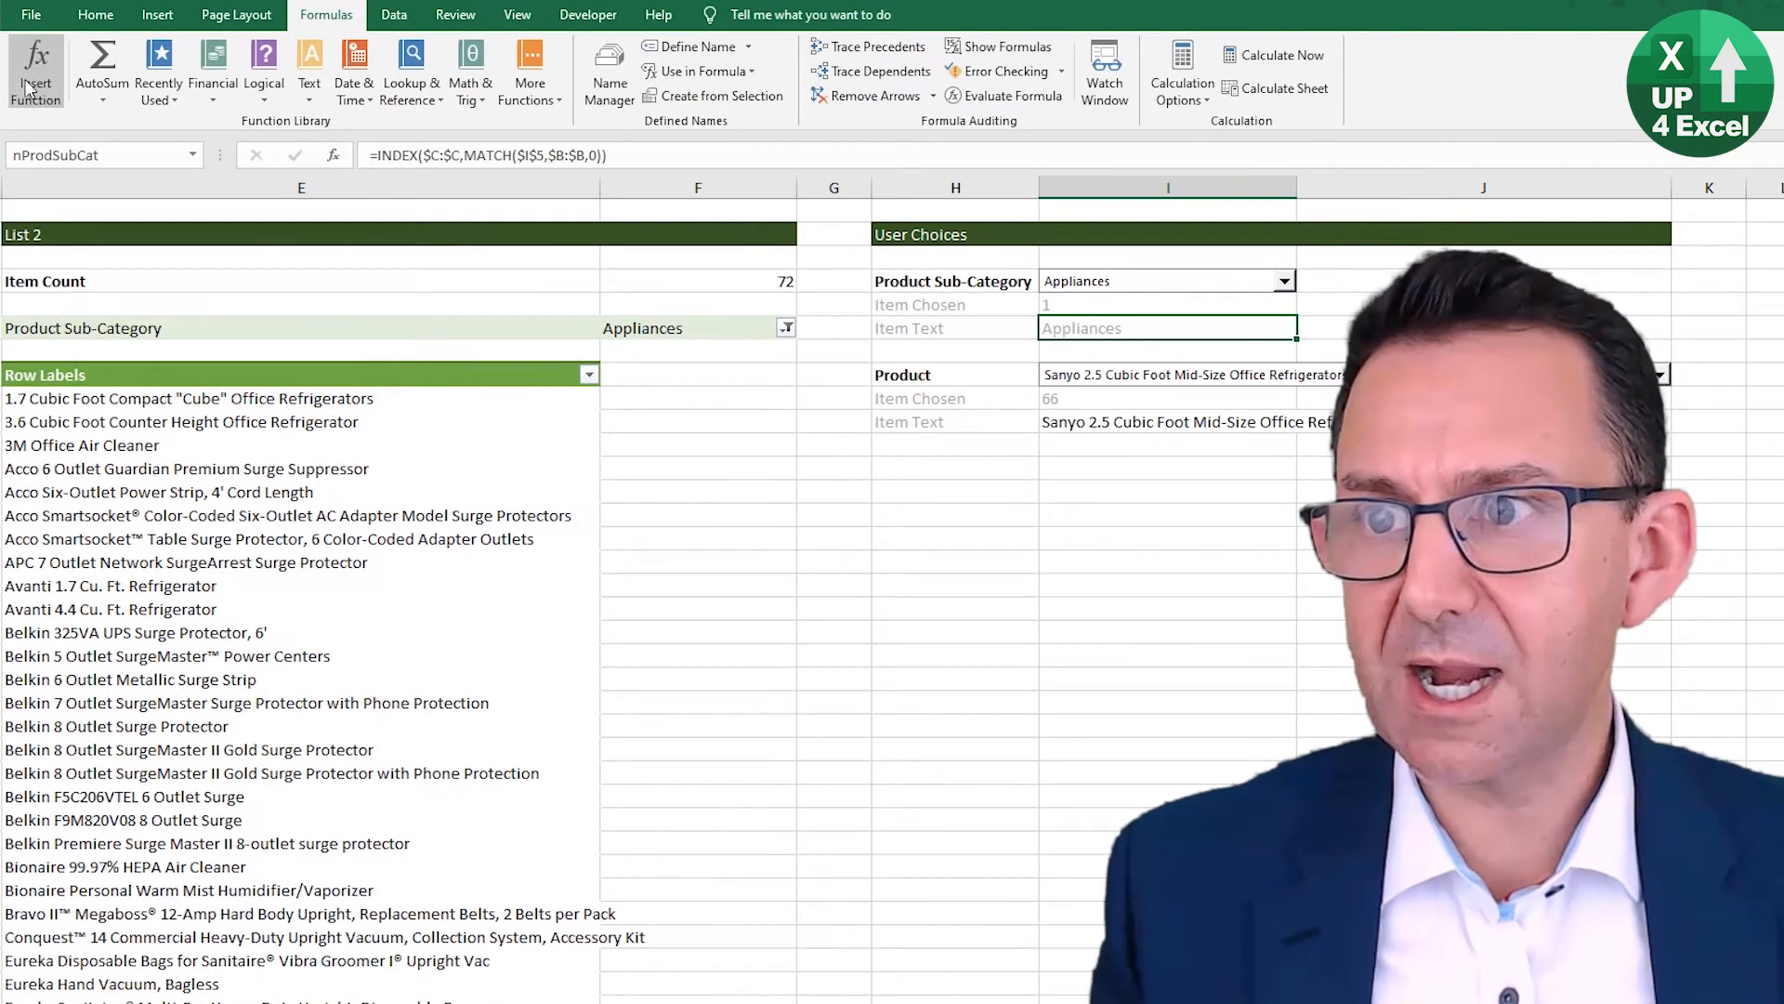
pyautogui.click(96, 15)
pyautogui.click(85, 72)
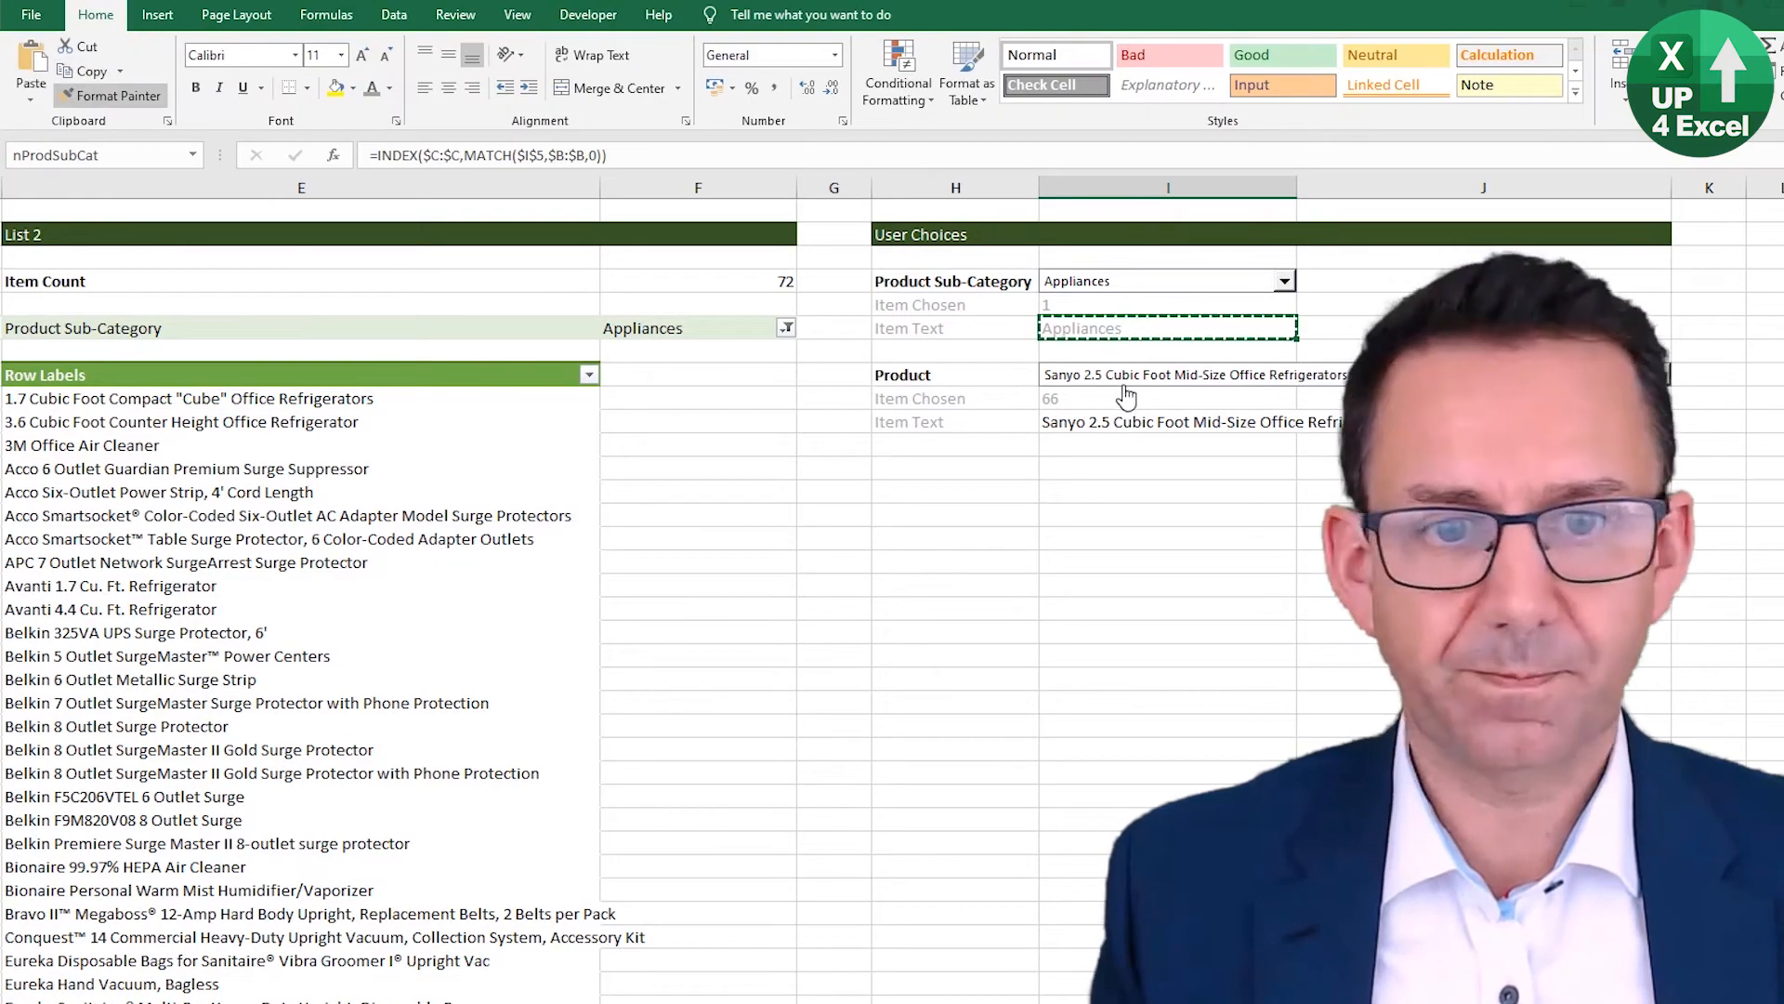
pyautogui.click(1125, 421)
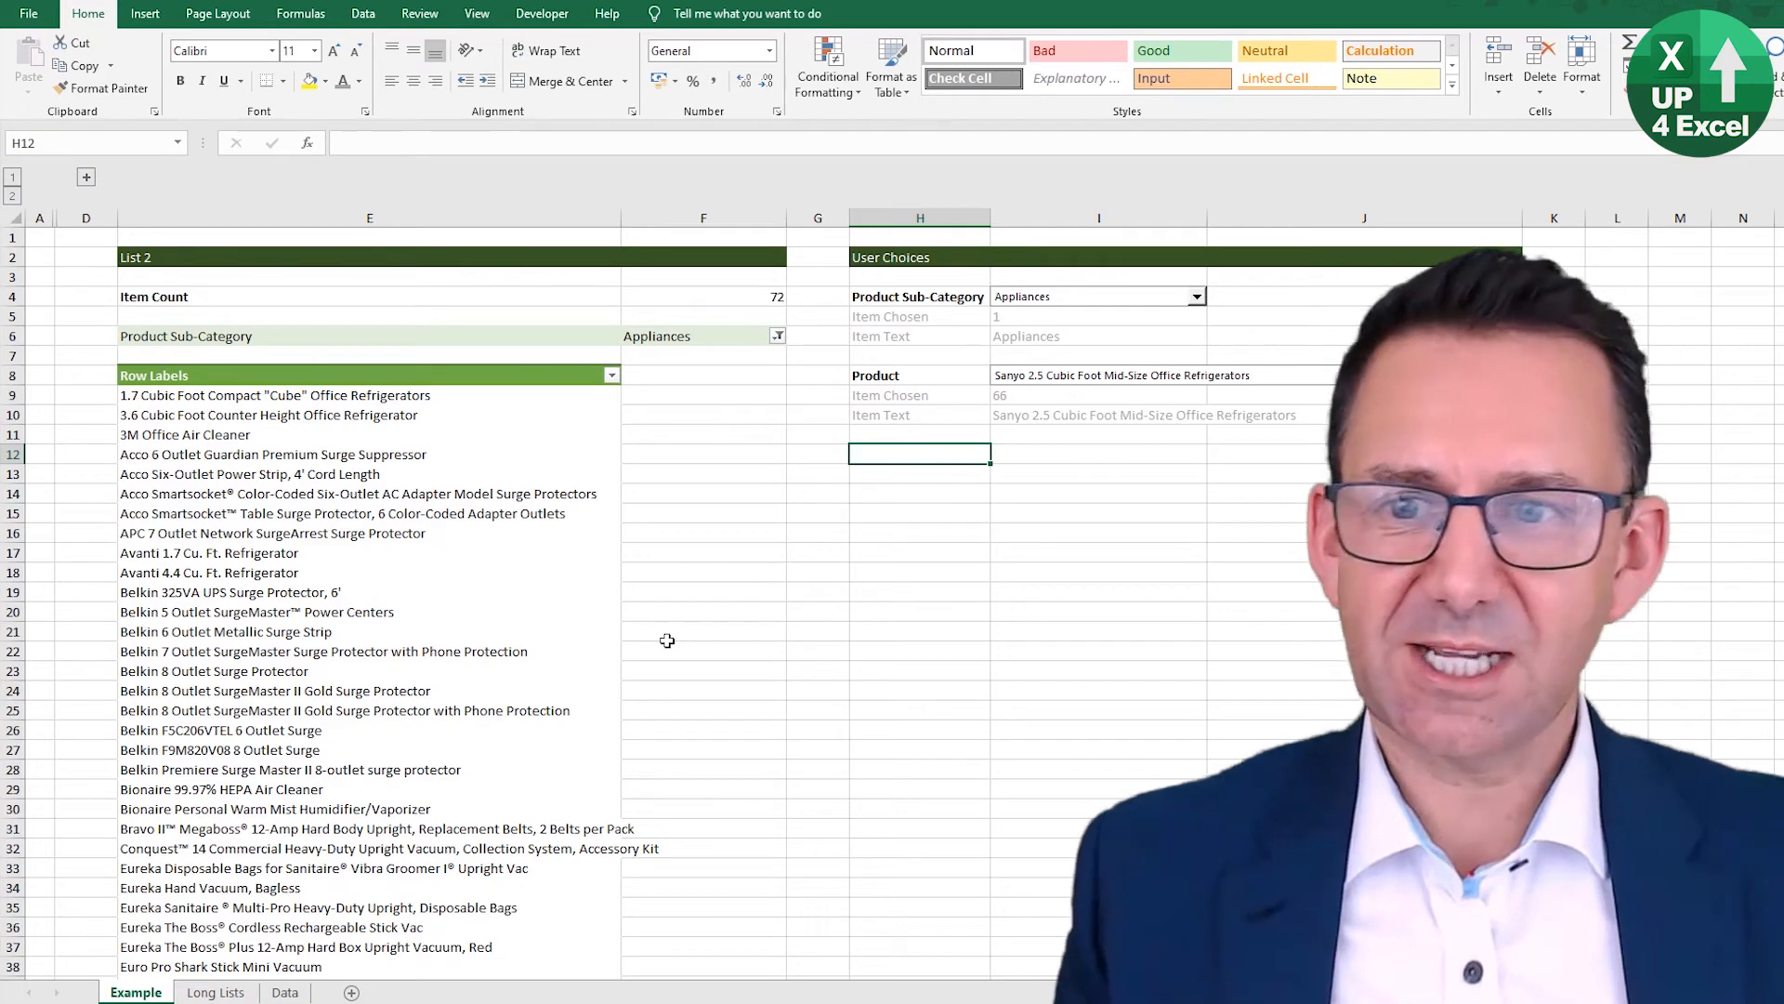
# Step: Group columns E and F containing List 2 and collapse the group to hide them
pyautogui.moveTo(195, 216); pyautogui.dragTo(753, 222)
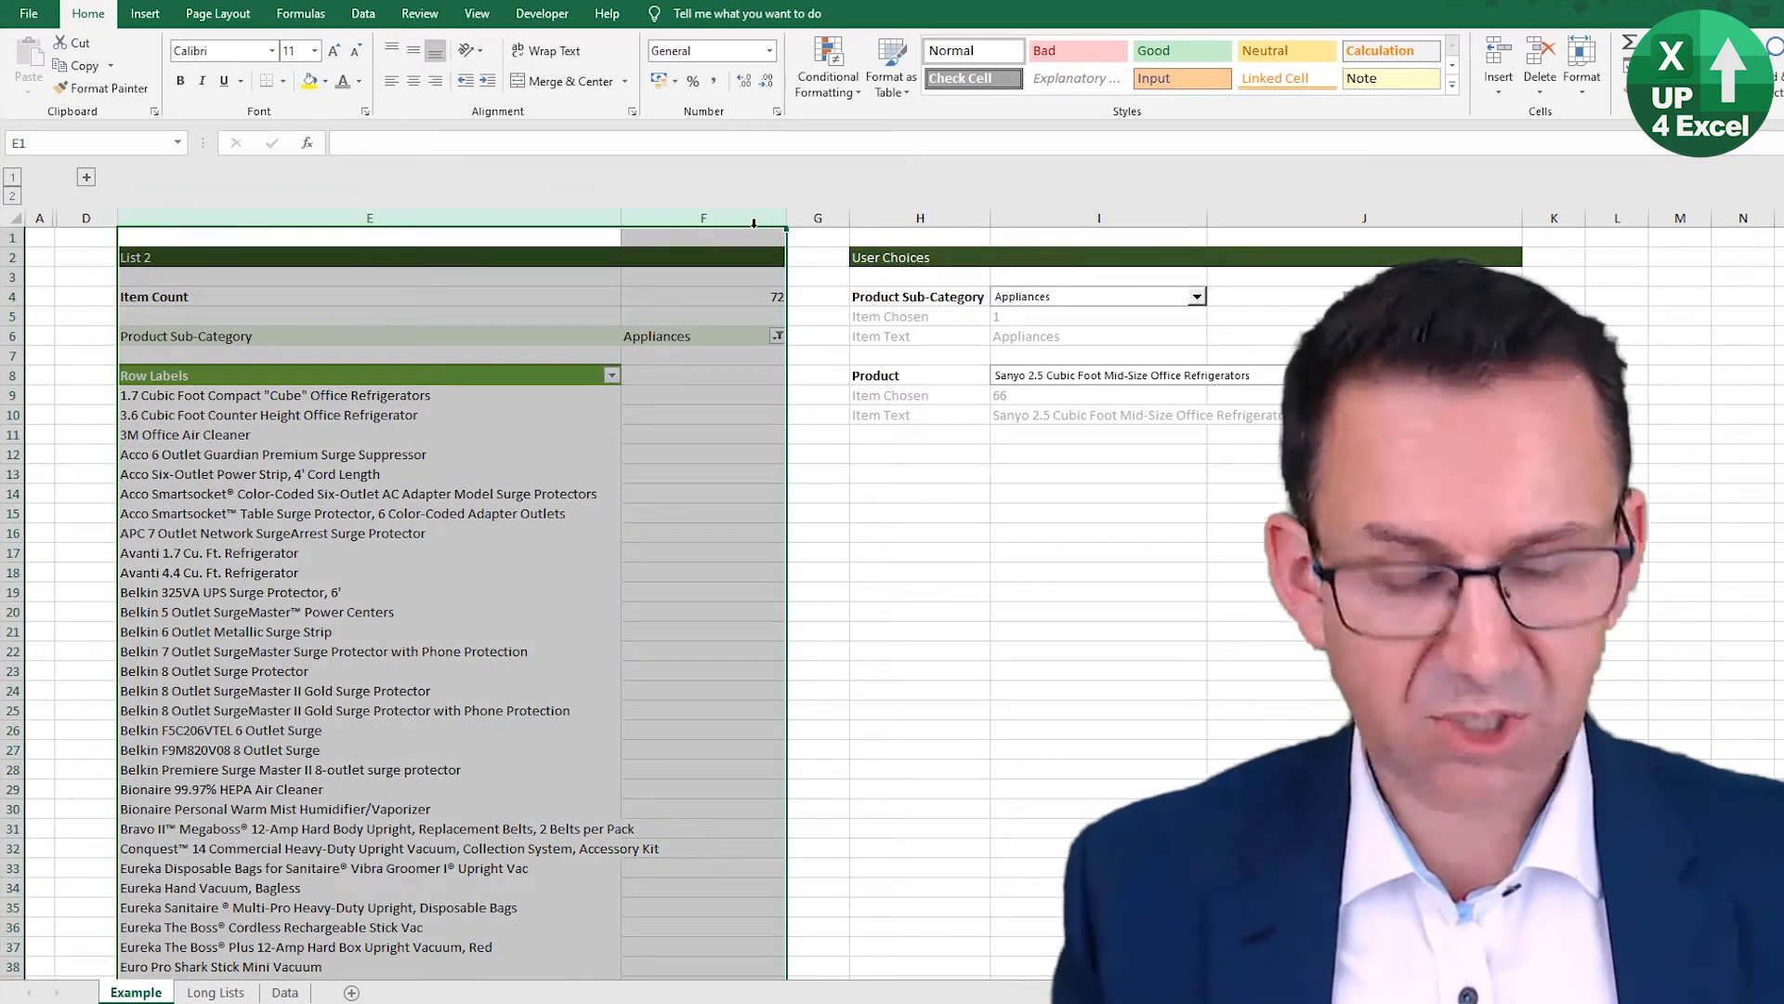
pyautogui.hotkey('shift', 'alt', 'Right')
pyautogui.click(819, 178)
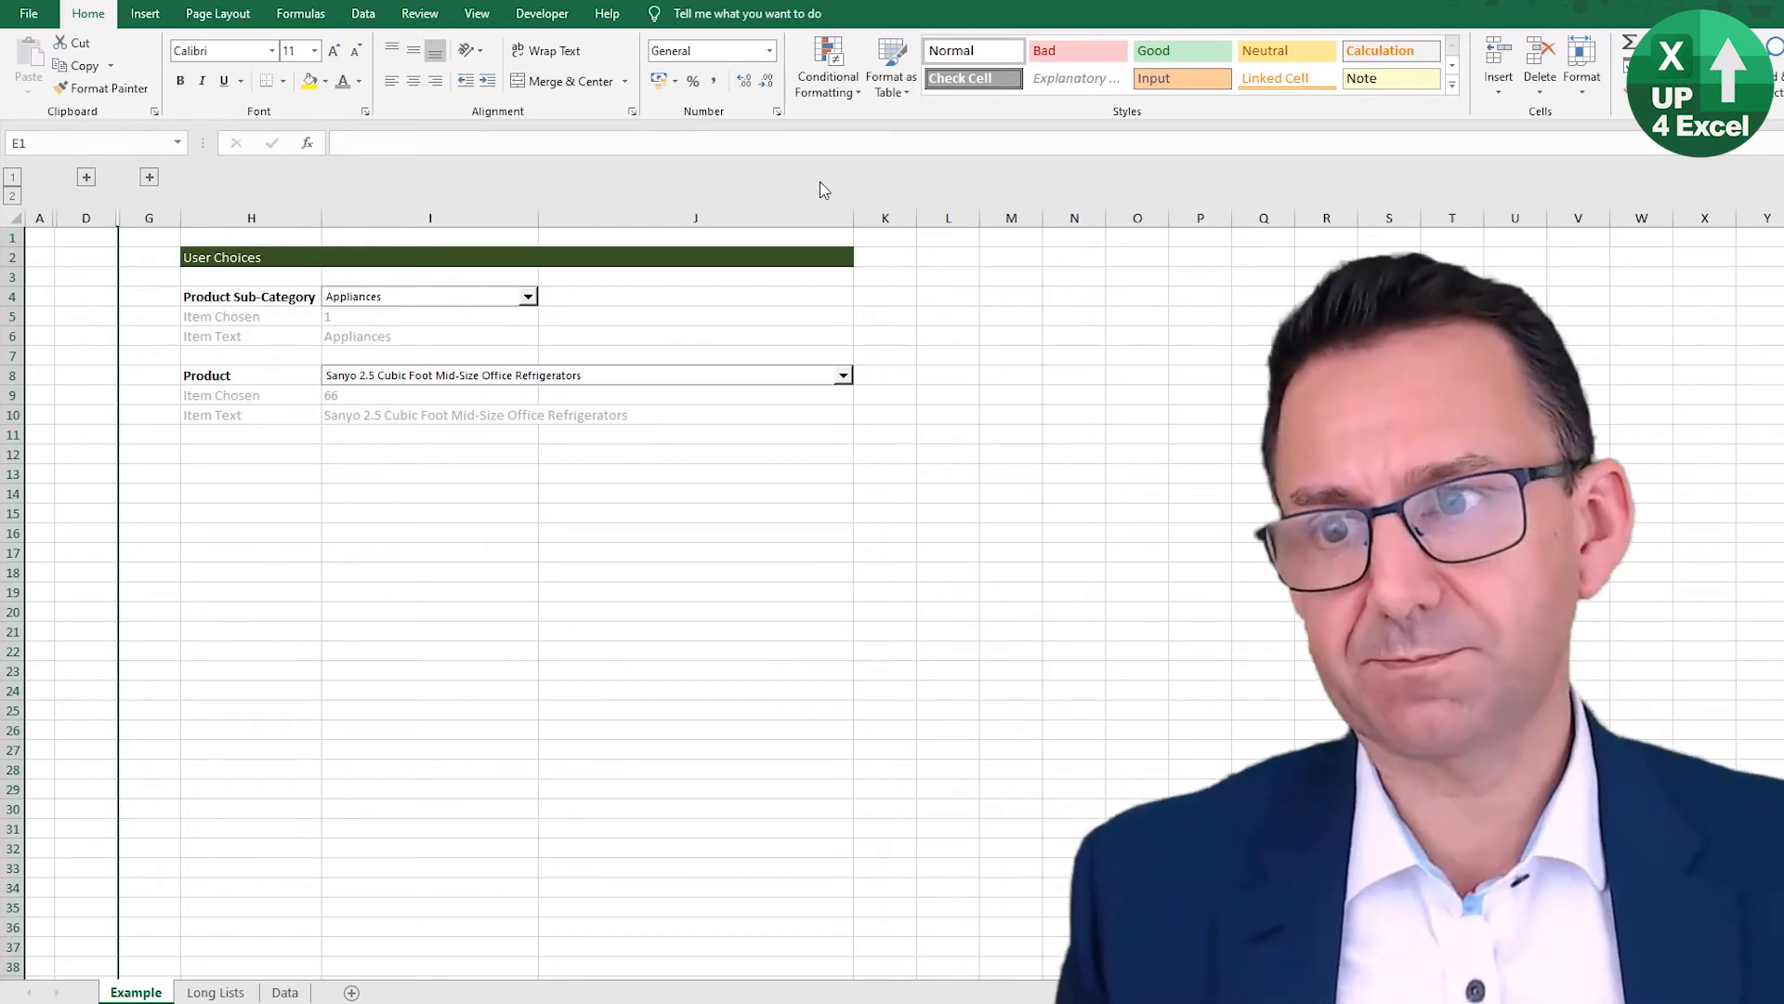
pyautogui.click(135, 256)
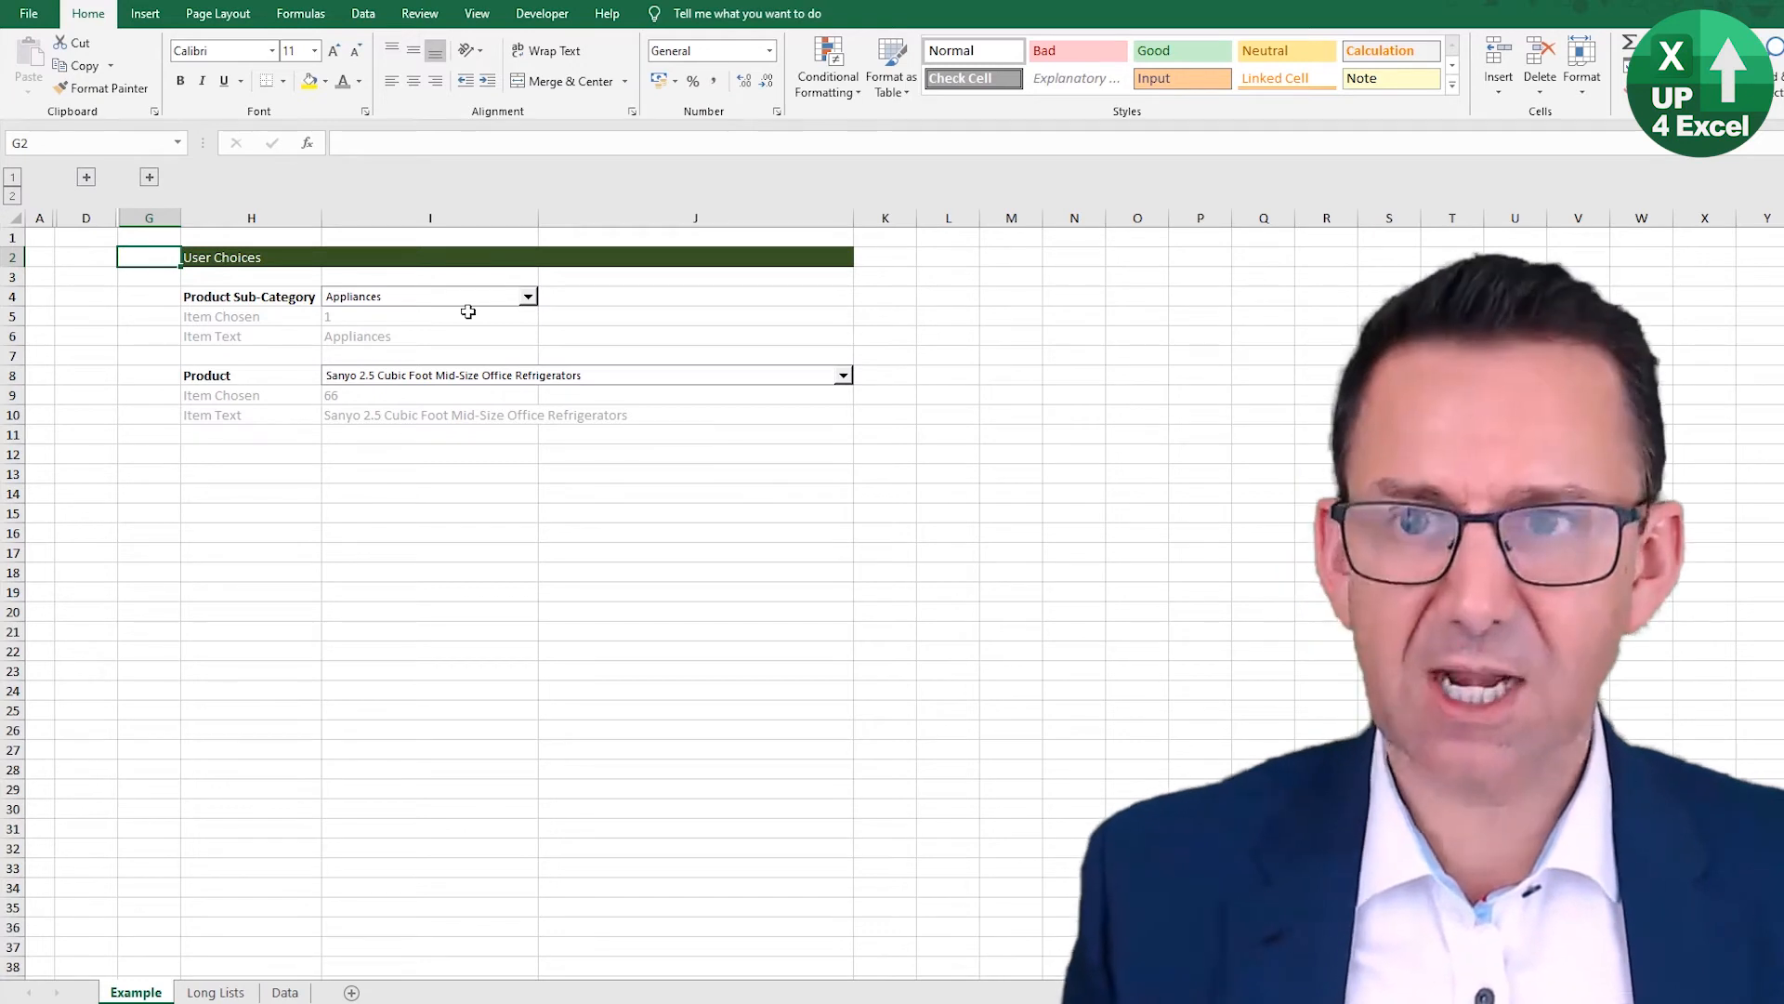
# Step: Expand the grouped List 2 columns E and F, and collapse the group again
pyautogui.press('alt')
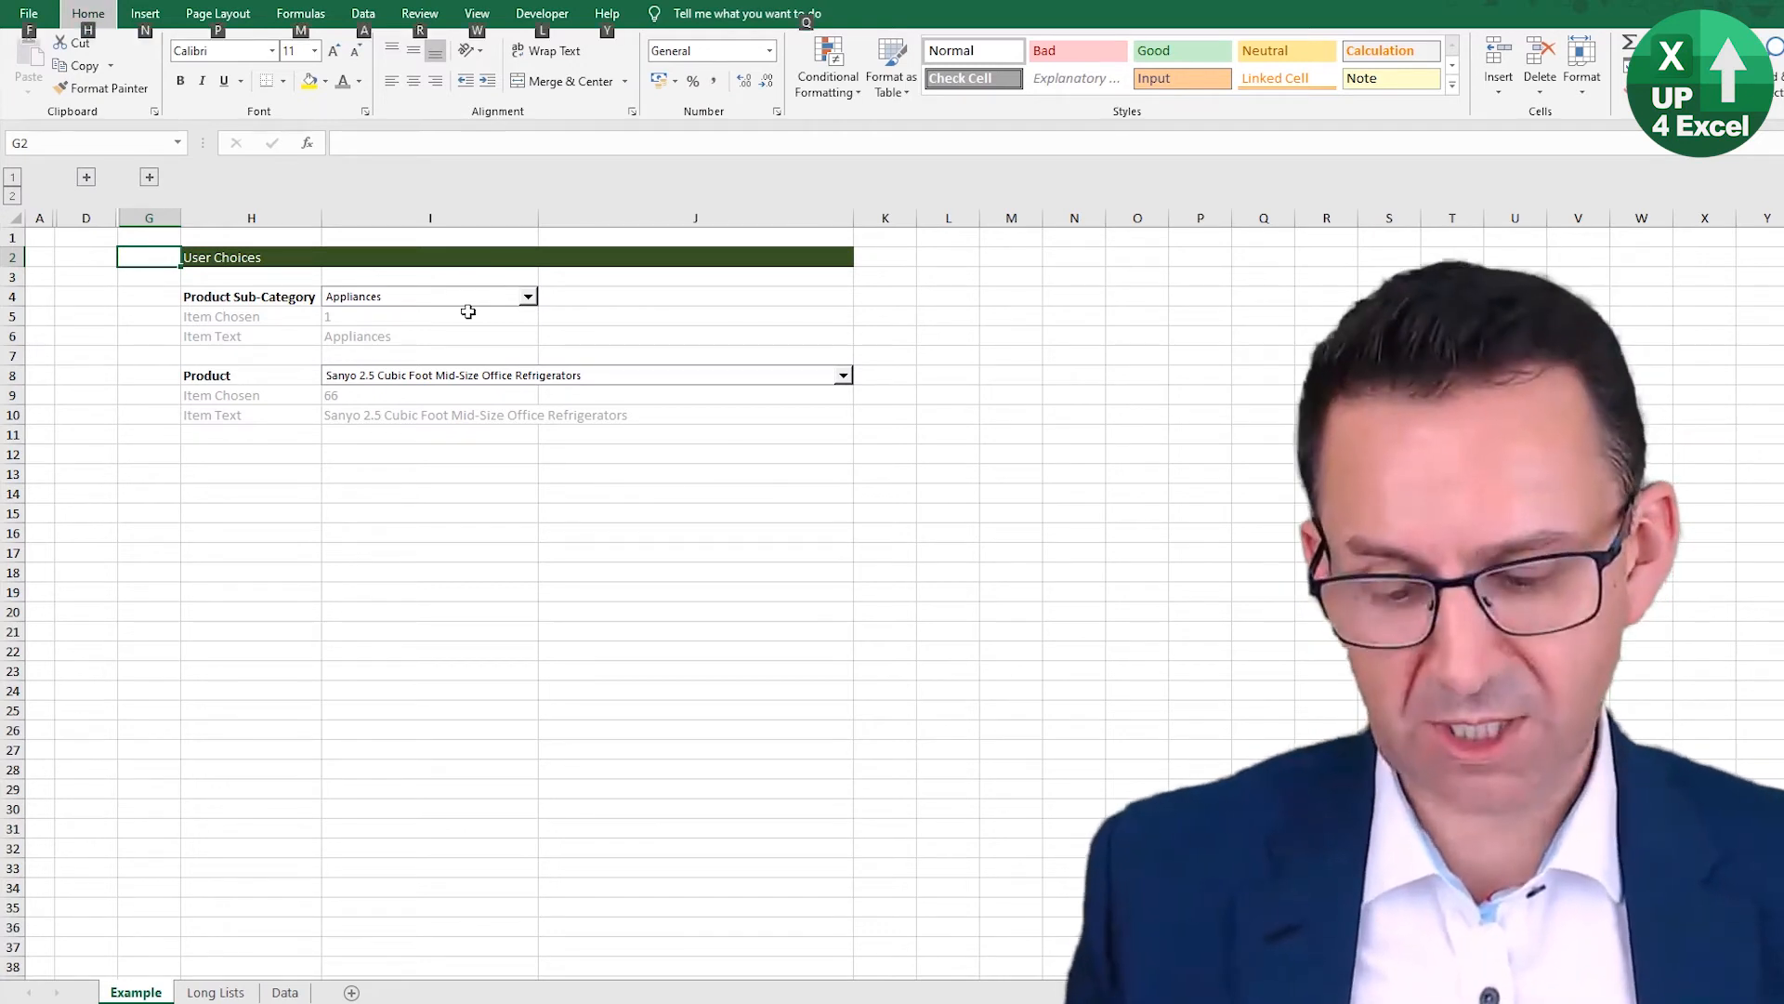
pyautogui.press('a')
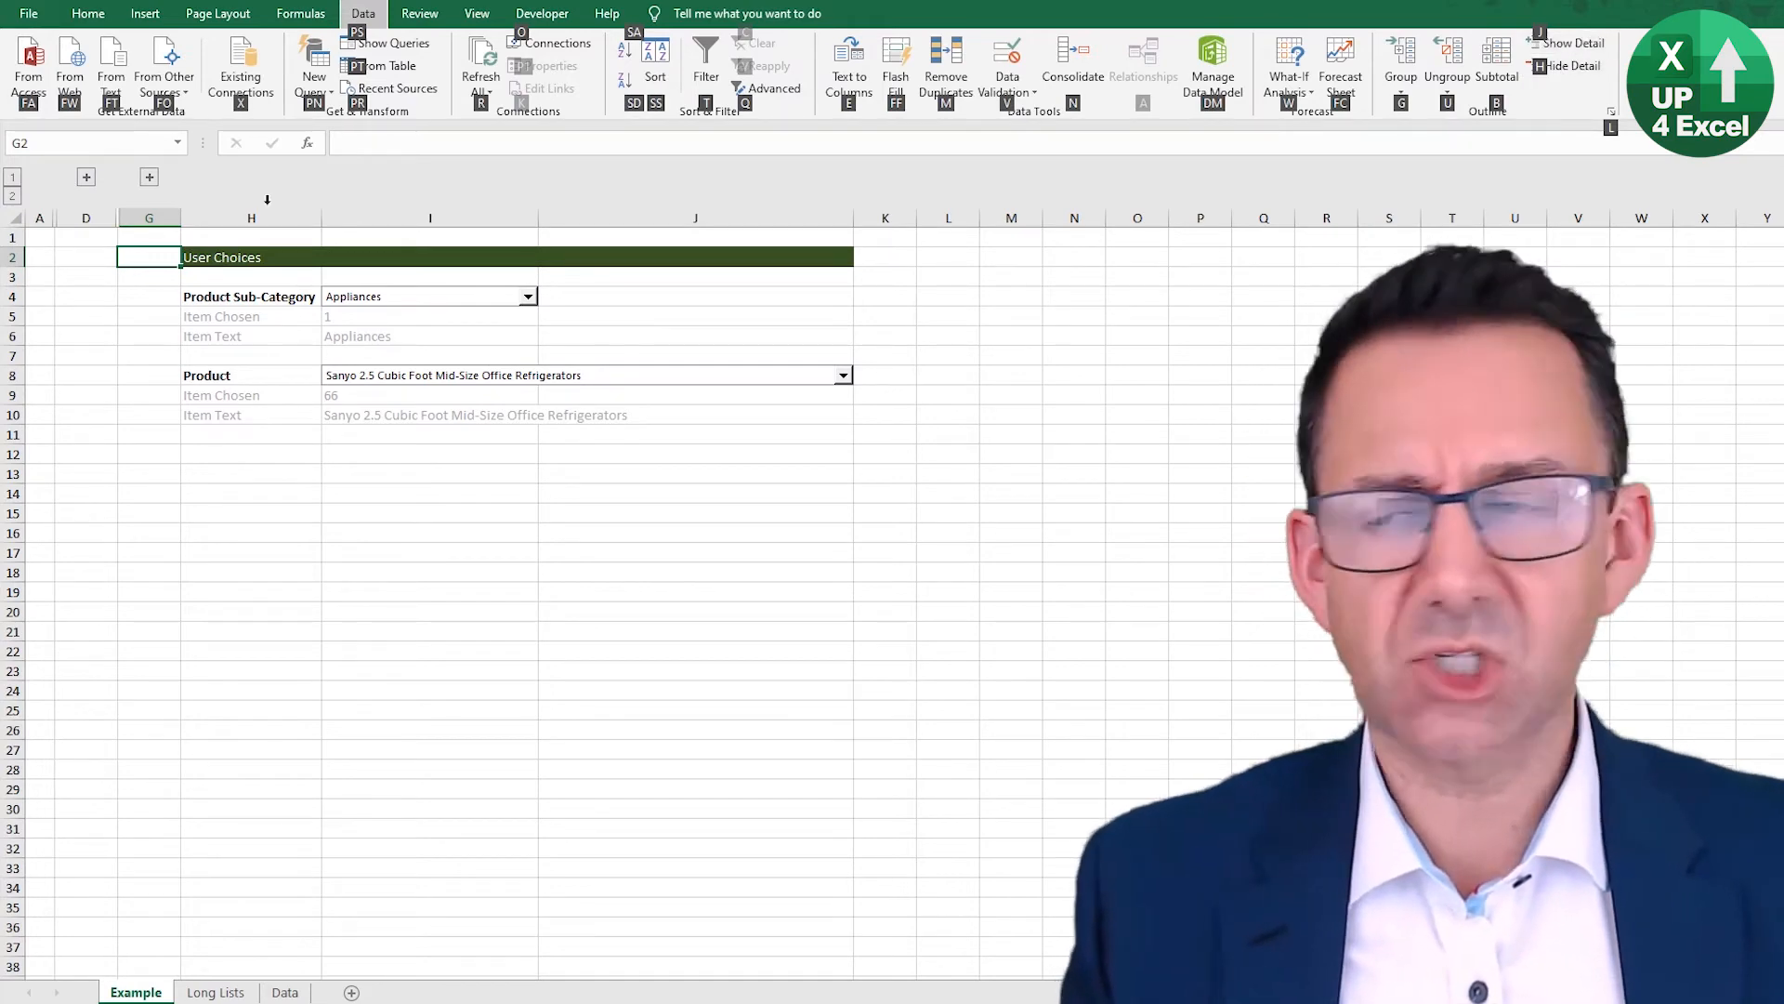
pyautogui.press('j')
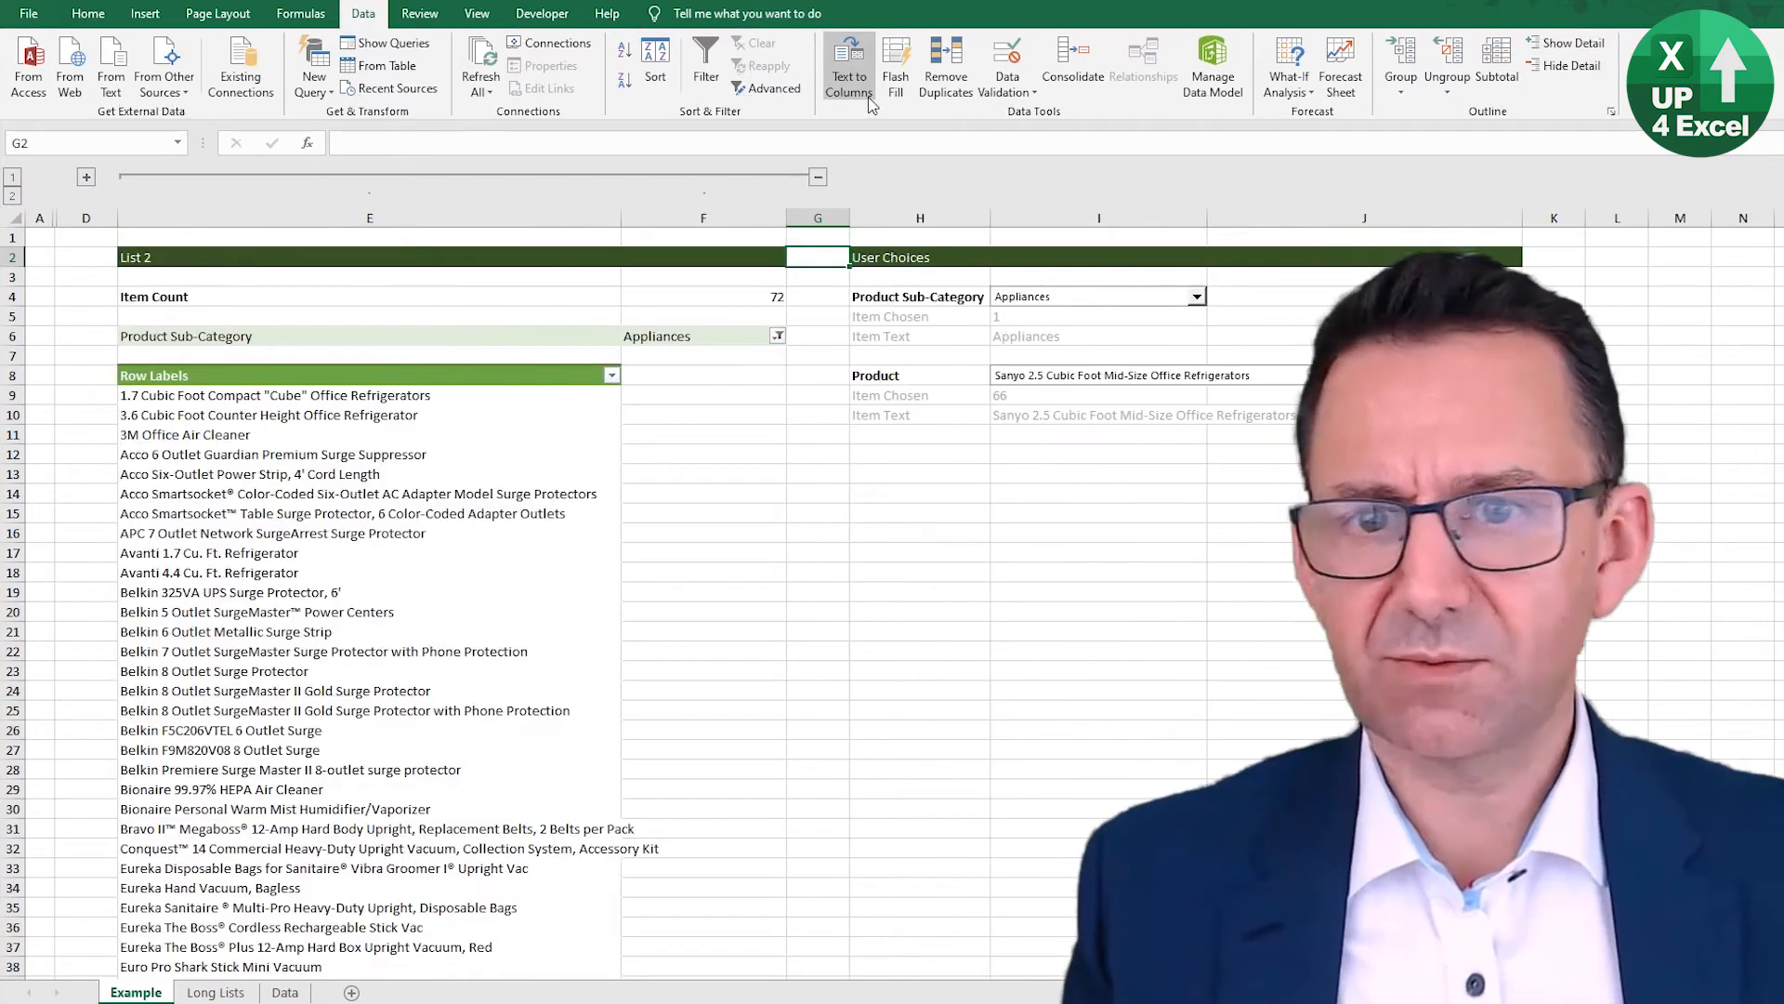
pyautogui.press('Left')
pyautogui.press('alt')
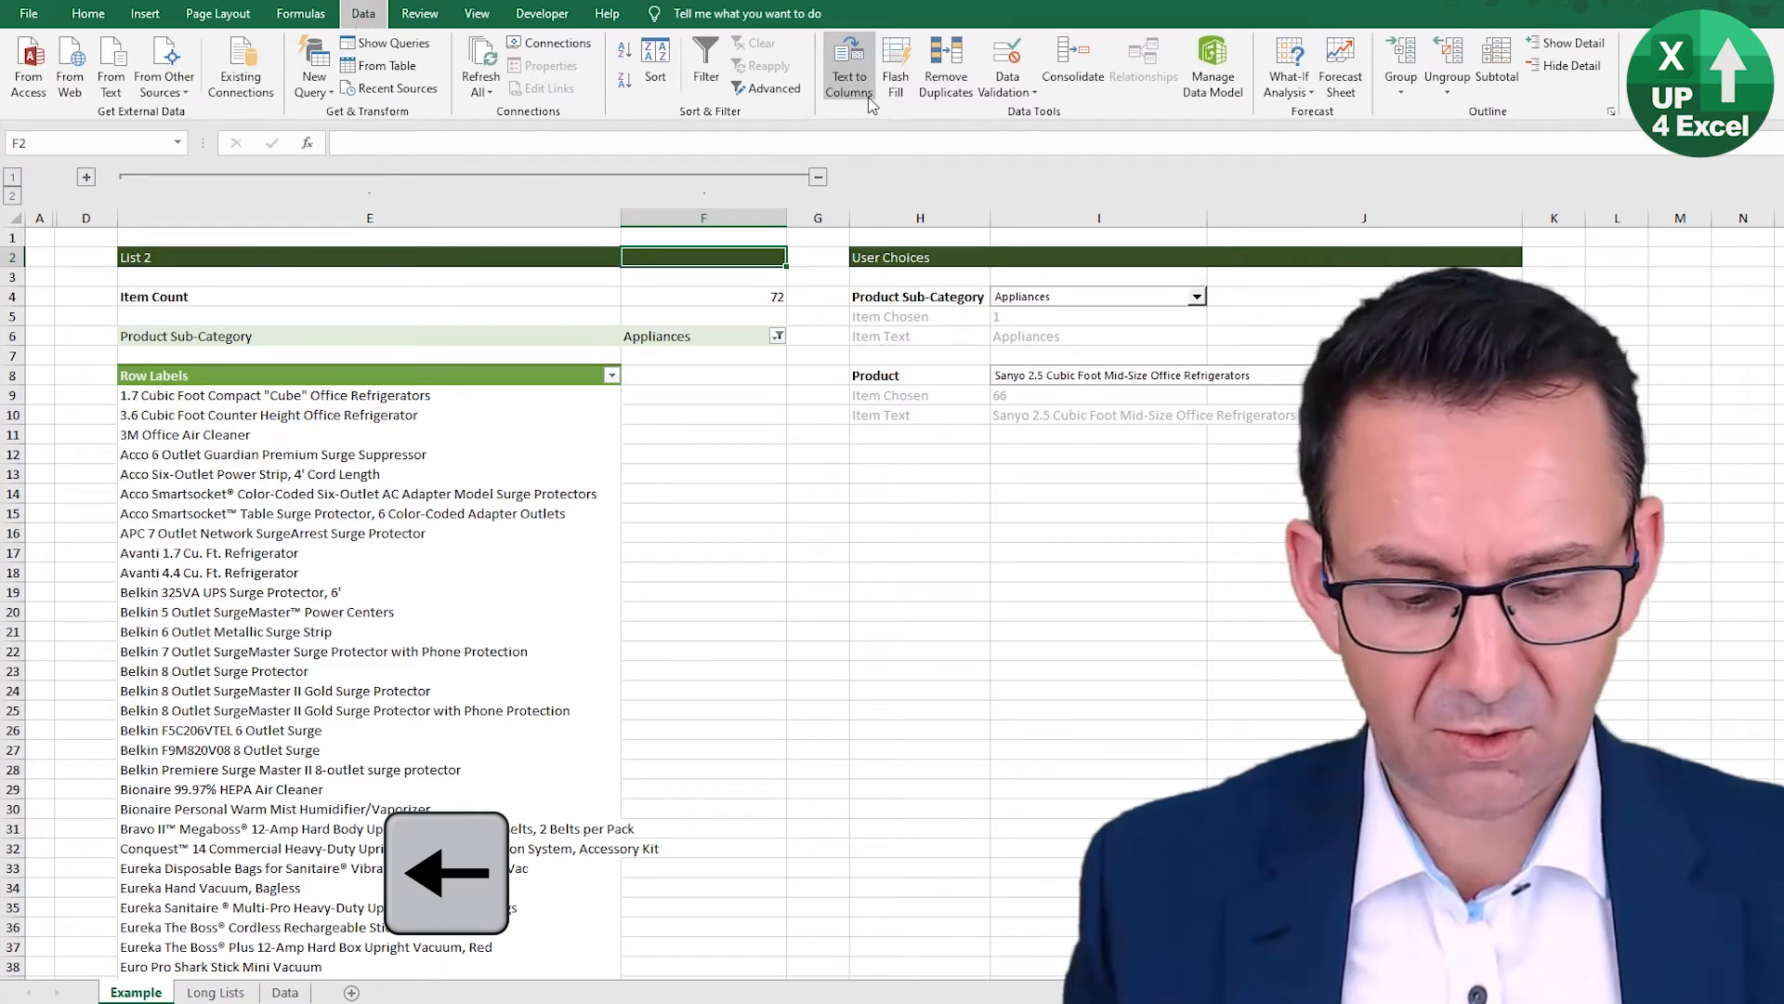
pyautogui.press('a')
pyautogui.press('h')
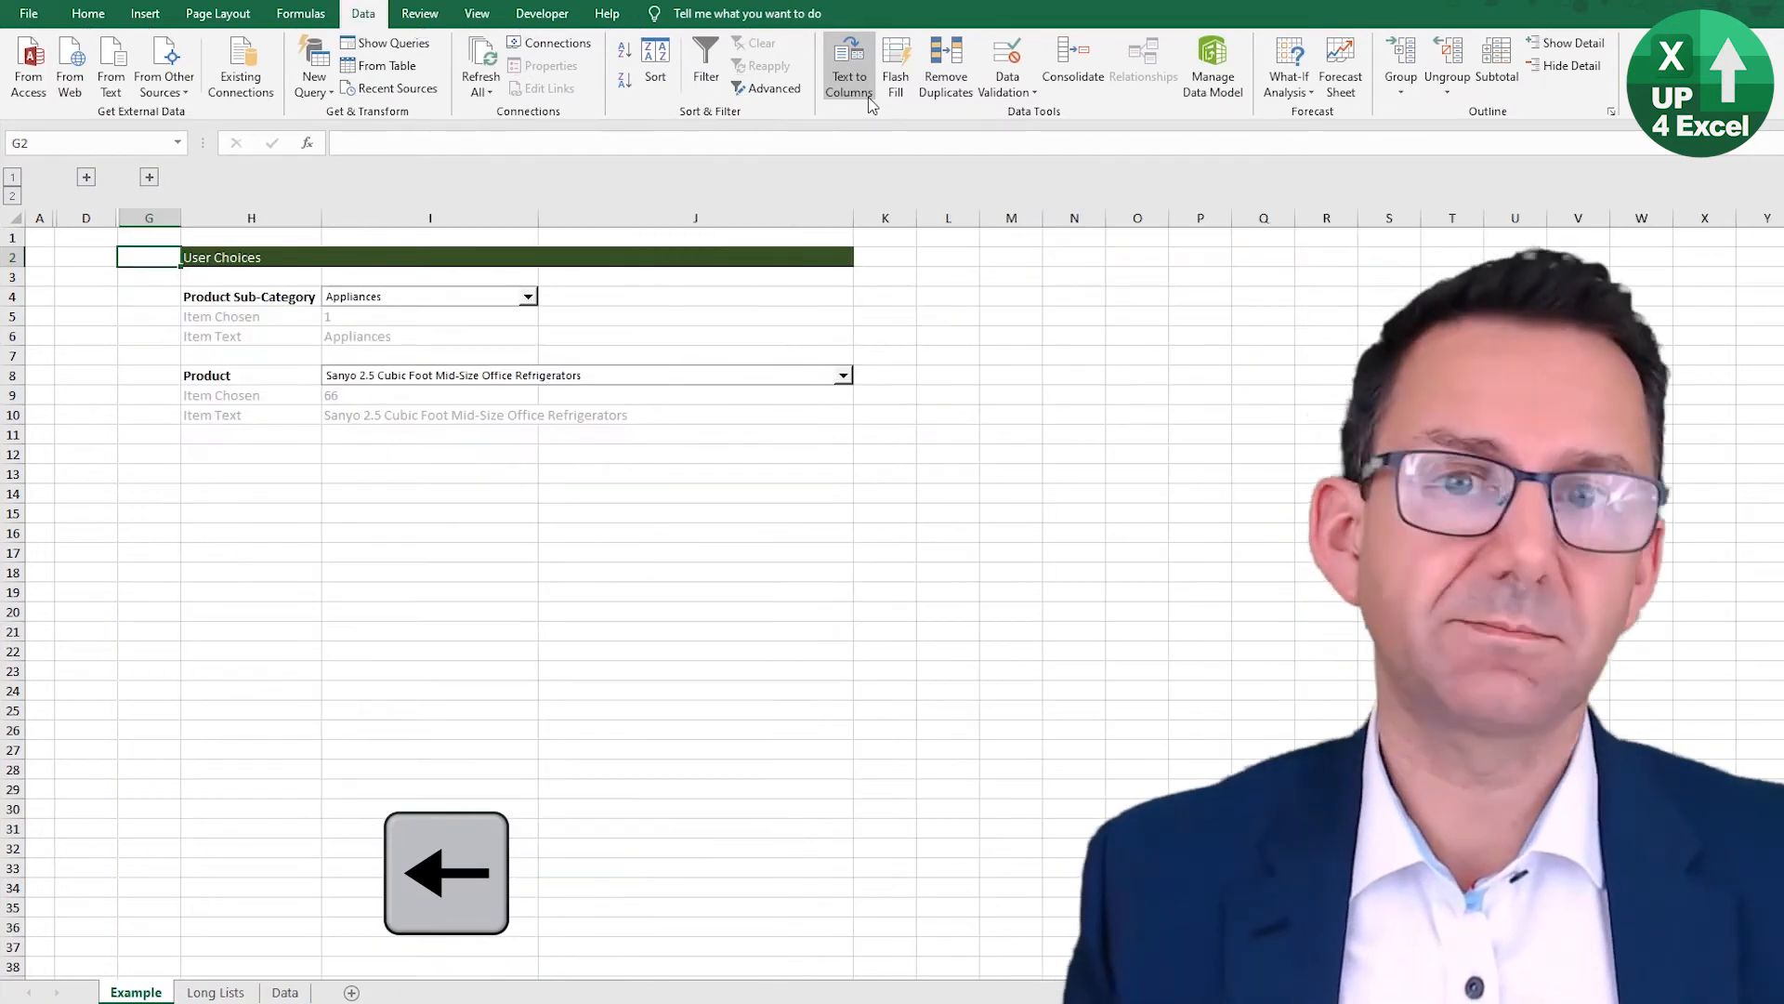
pyautogui.press('Right')
# Step: Copy the Example Outputs table in H12:J18 of the Long Lists sheet to H12 on the Example sheet
pyautogui.click(215, 992)
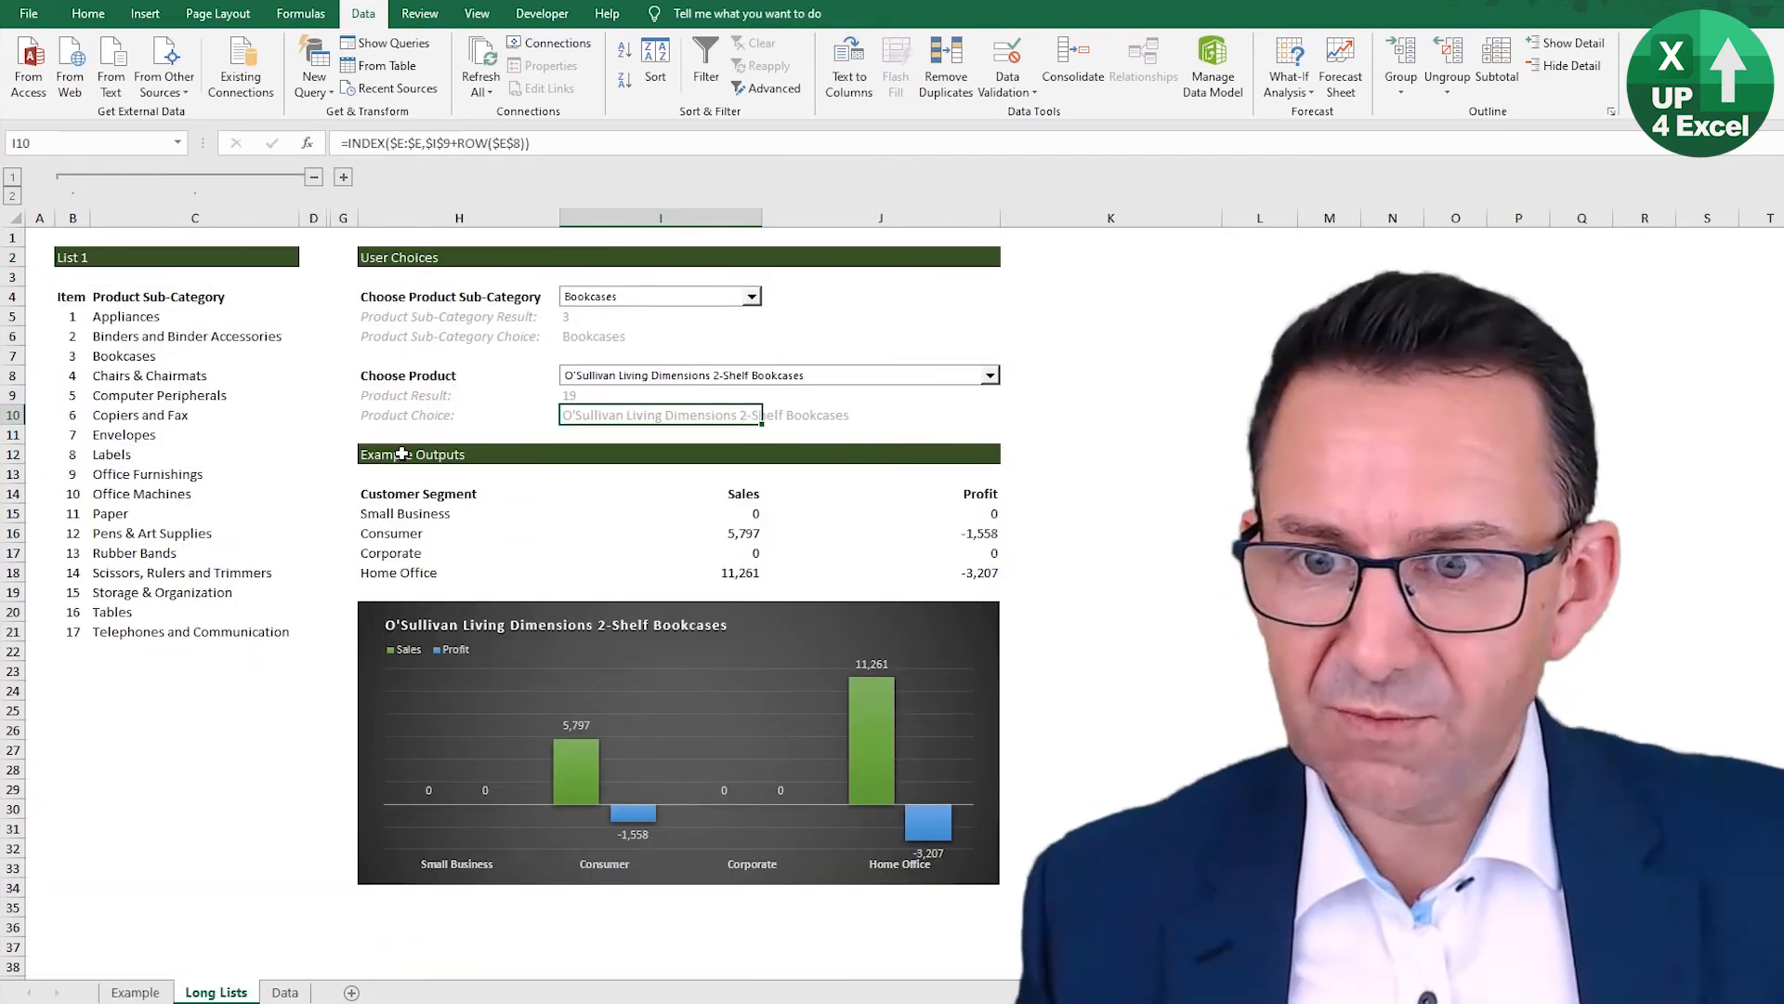
pyautogui.moveTo(401, 454); pyautogui.dragTo(904, 568)
pyautogui.hotkey('ctrl', 'c')
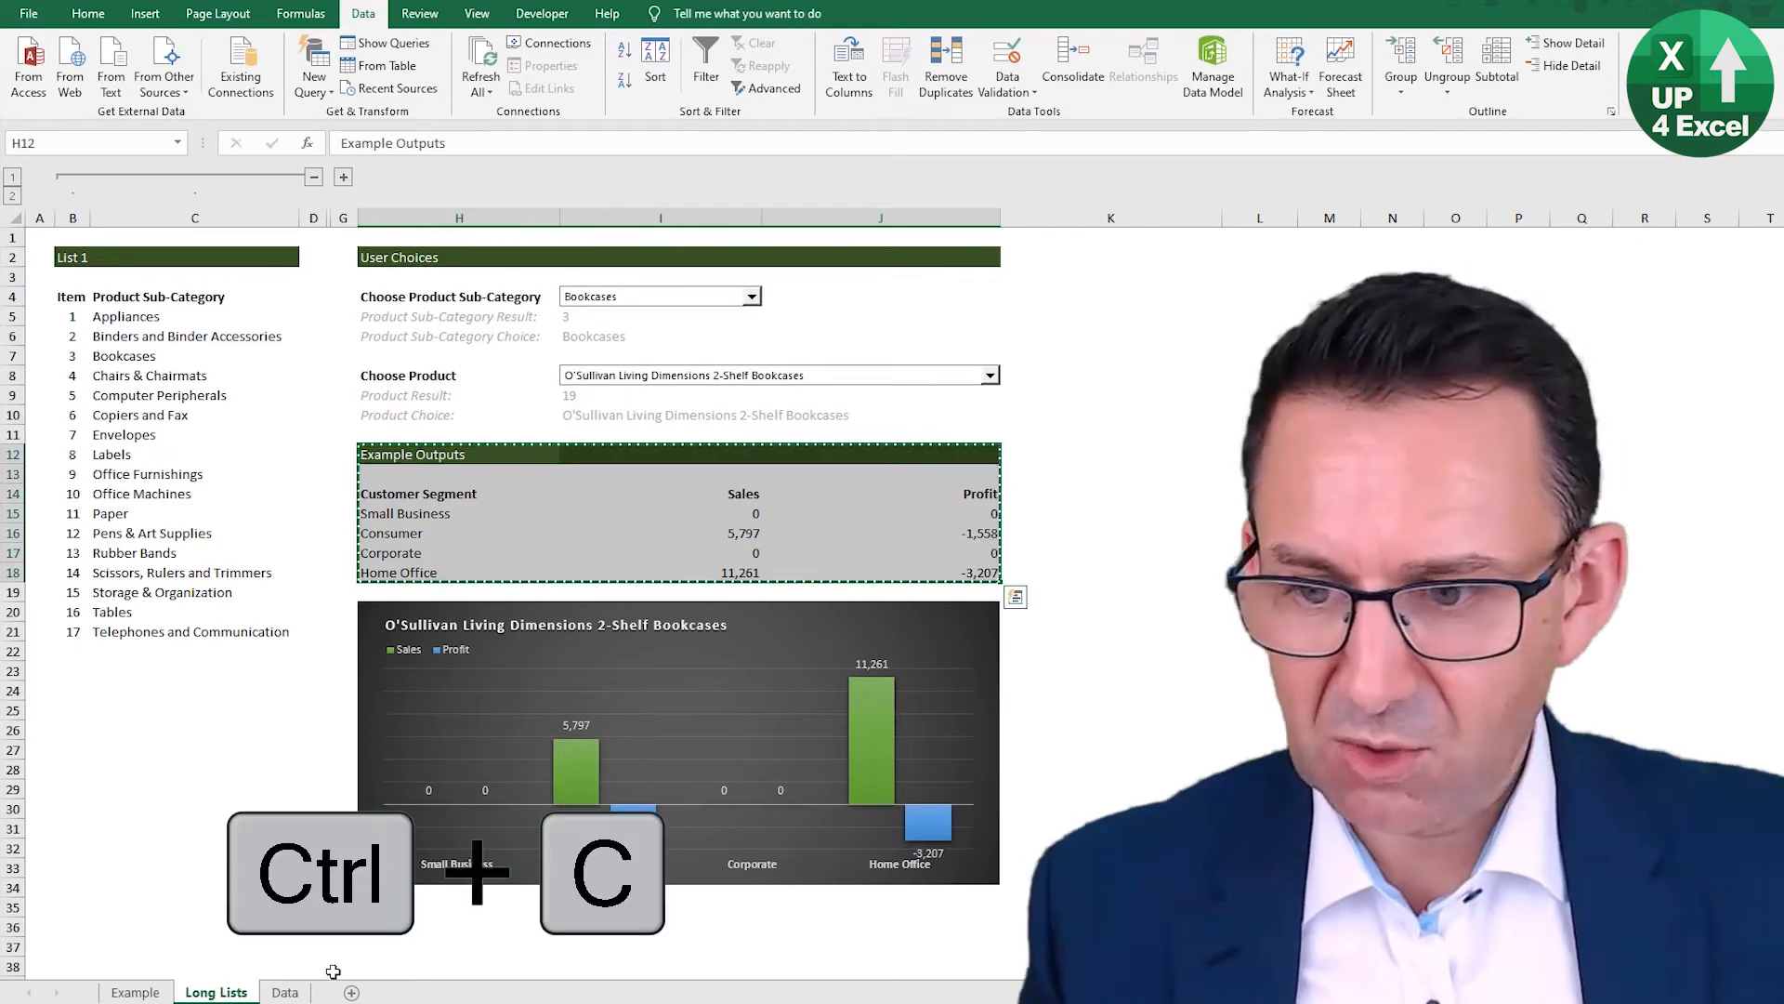
pyautogui.click(136, 992)
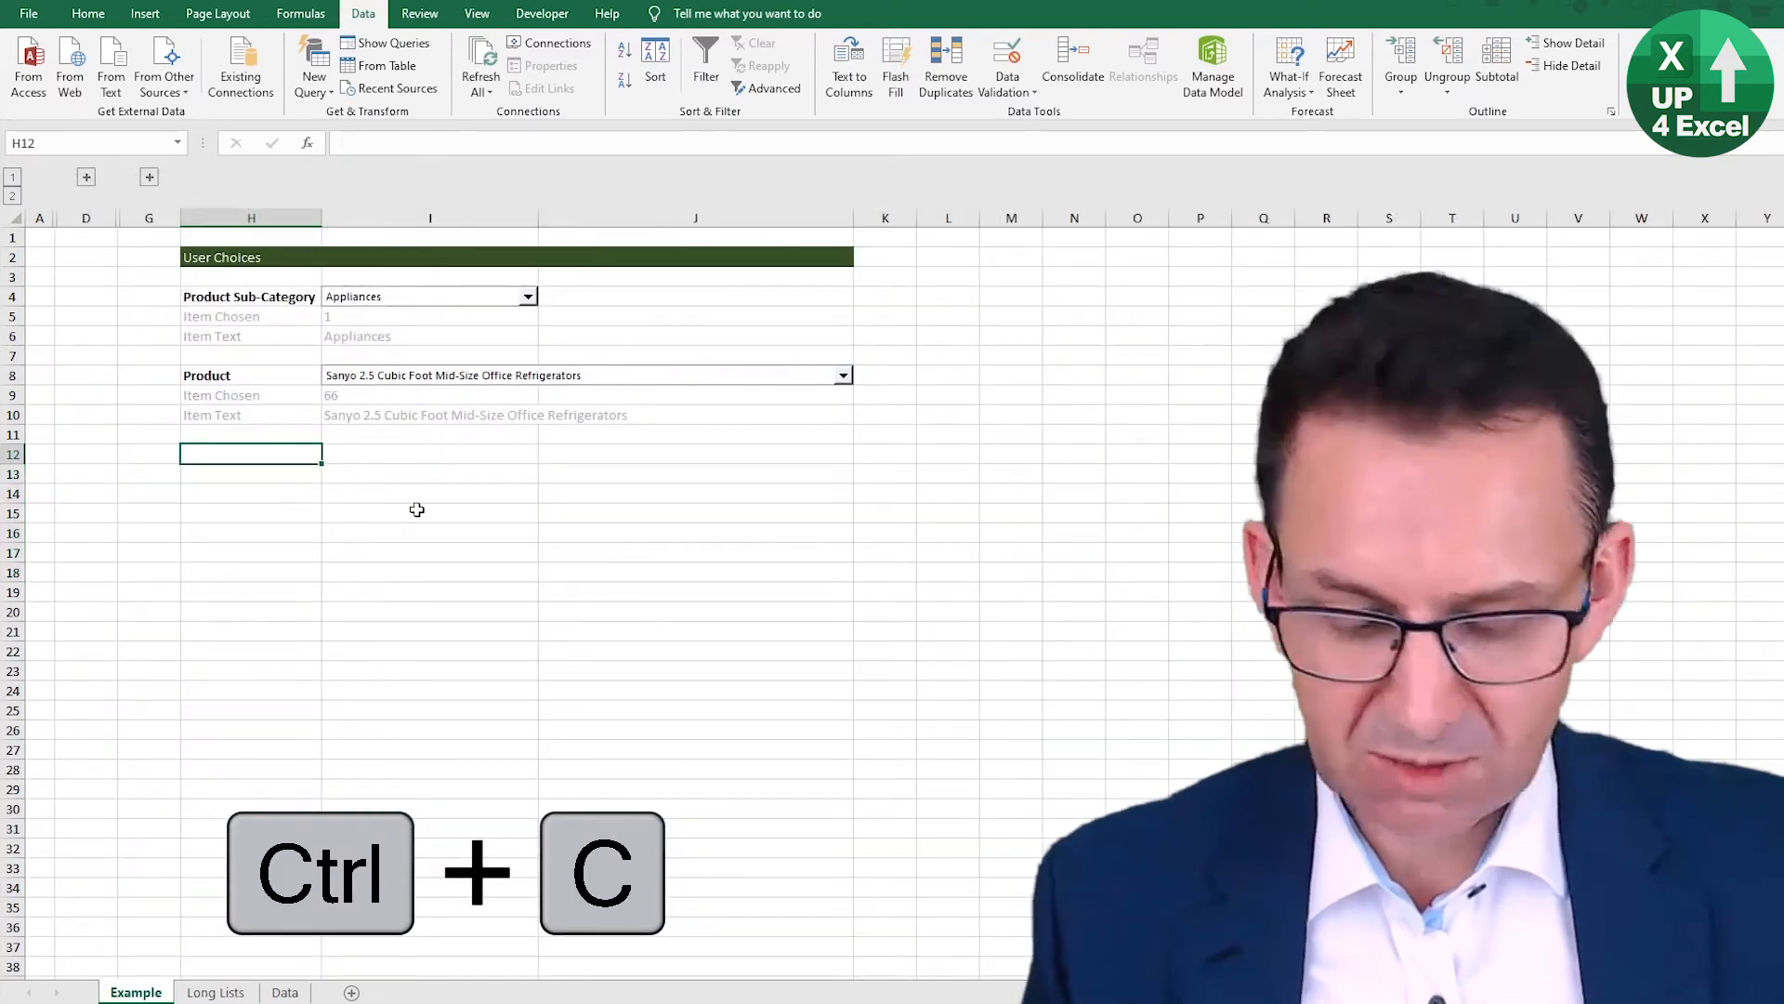
pyautogui.hotkey('ctrl', 'v')
# Step: Clear the copied Sales and Profit formulas in I15:J18, keeping the headings and customer segment names
pyautogui.moveTo(507, 532); pyautogui.dragTo(833, 572)
pyautogui.moveTo(518, 513); pyautogui.dragTo(744, 565)
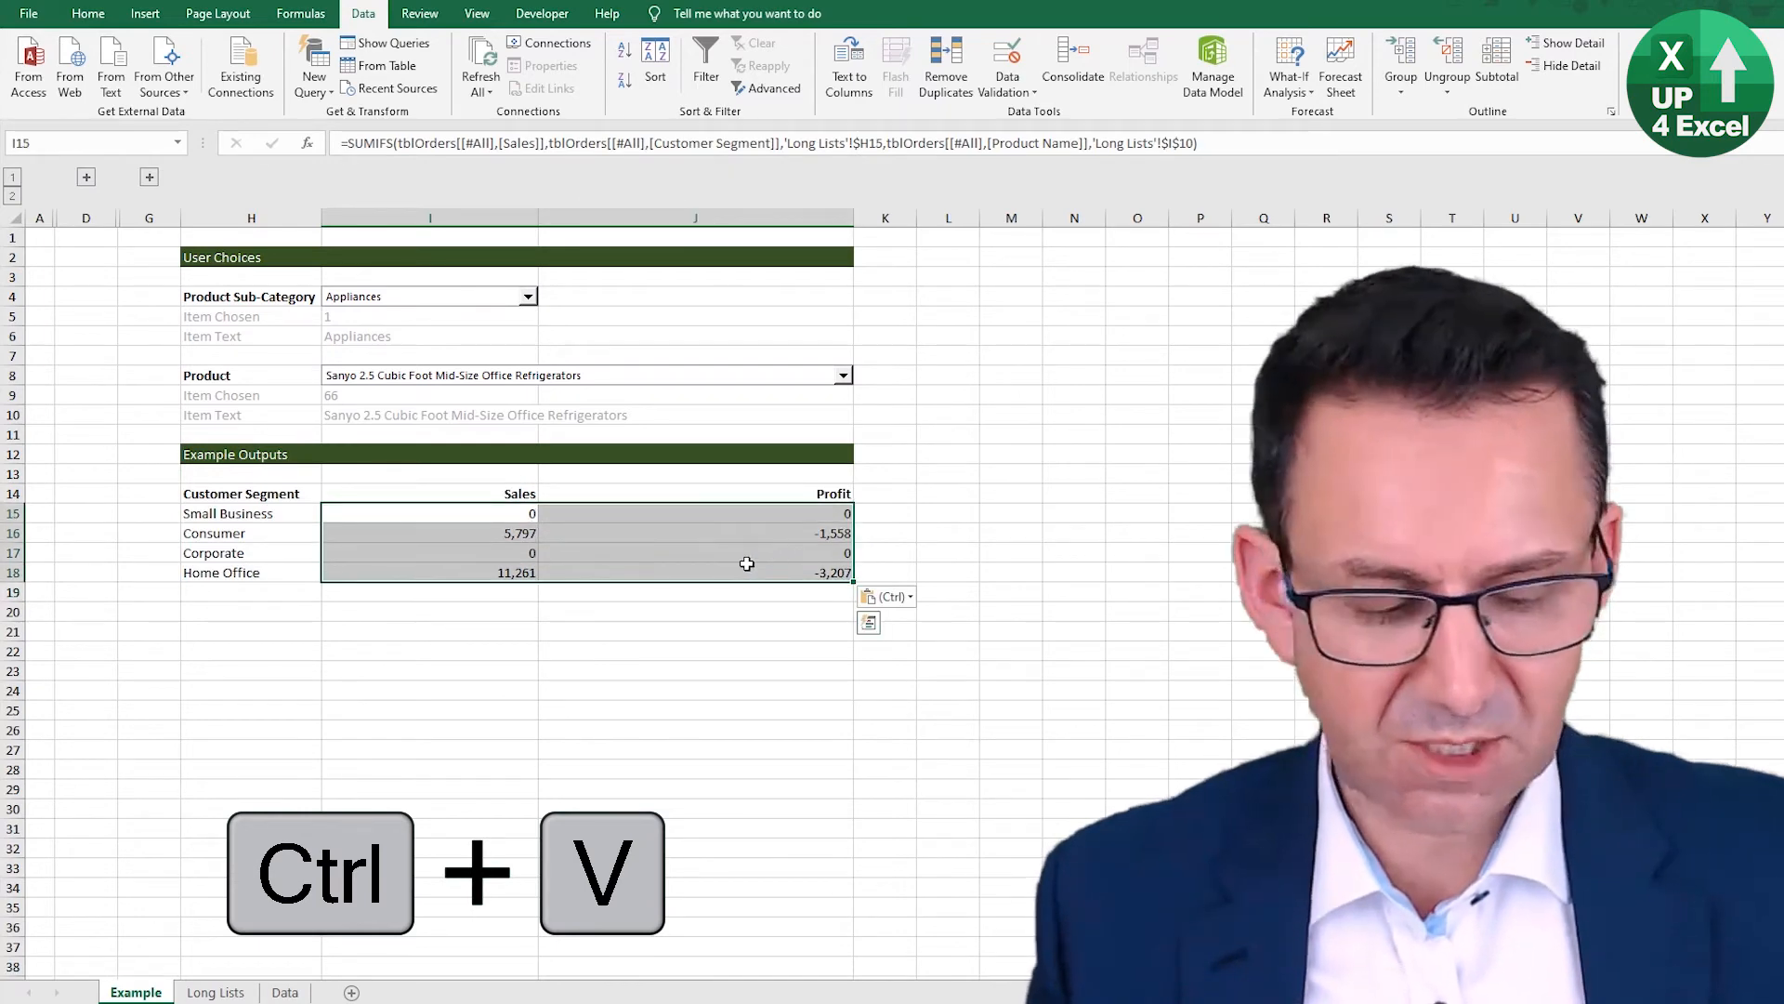
pyautogui.press('Delete')
pyautogui.press('Left')
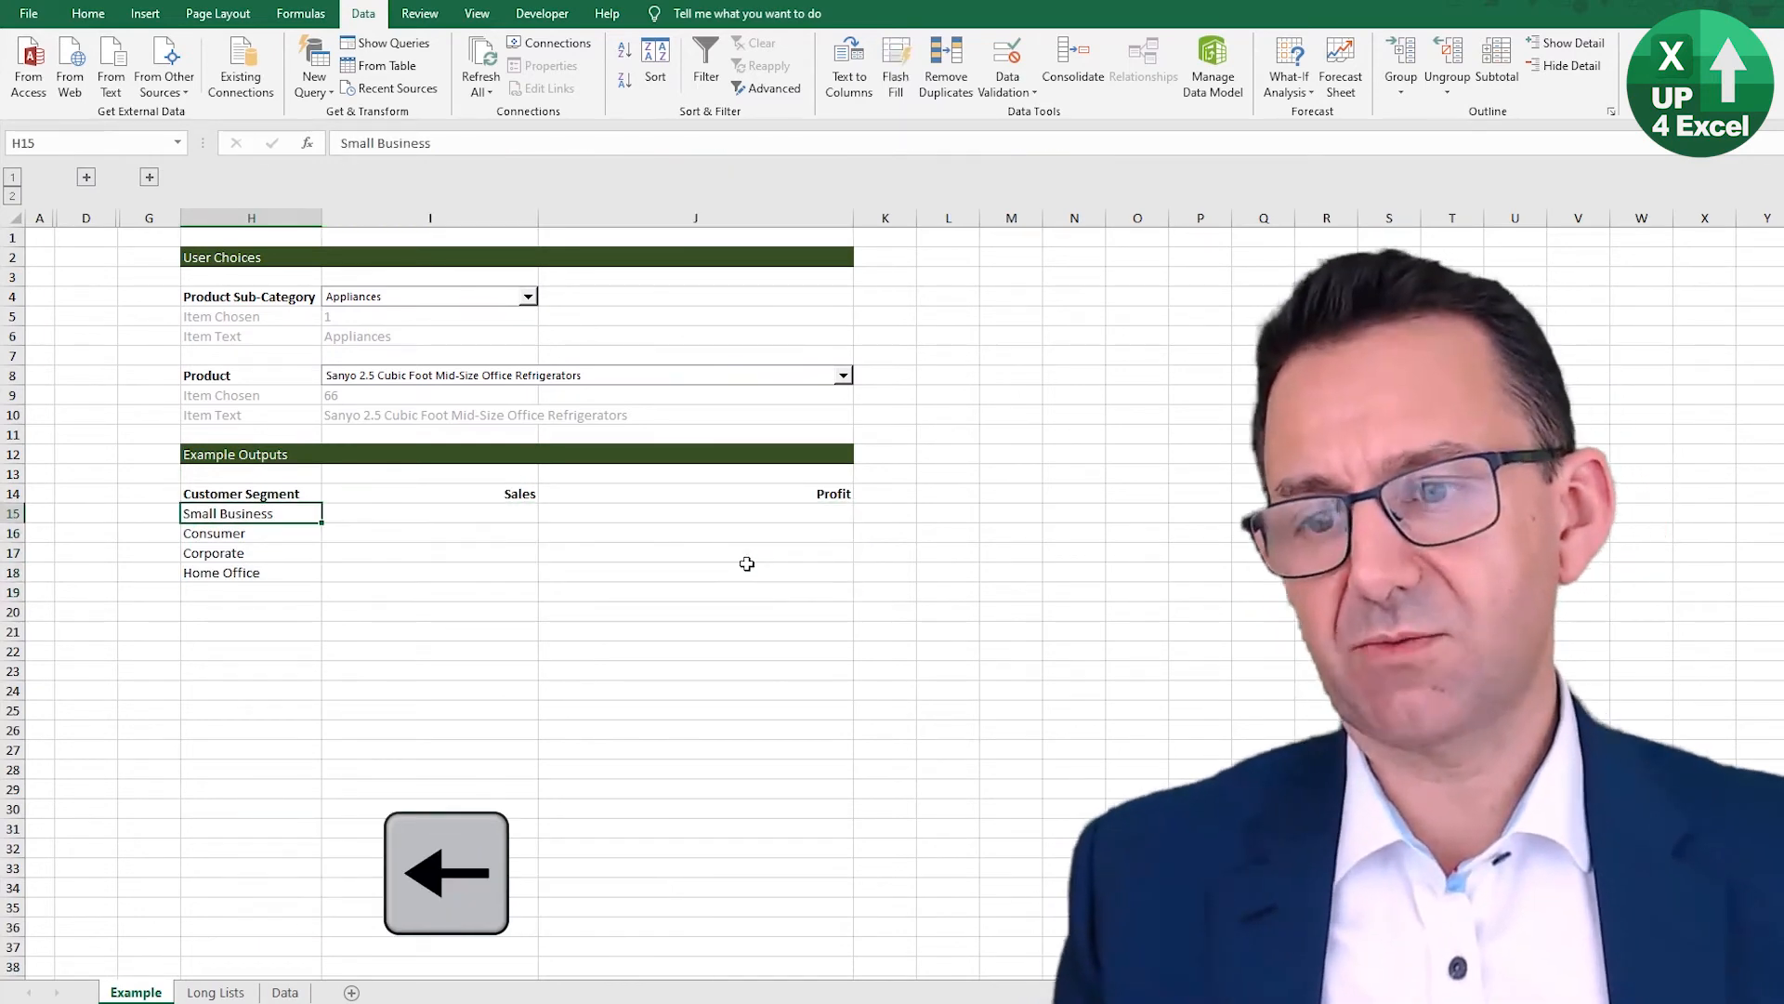
pyautogui.press('Up')
pyautogui.press('Down')
pyautogui.press('Right')
pyautogui.press('Left')
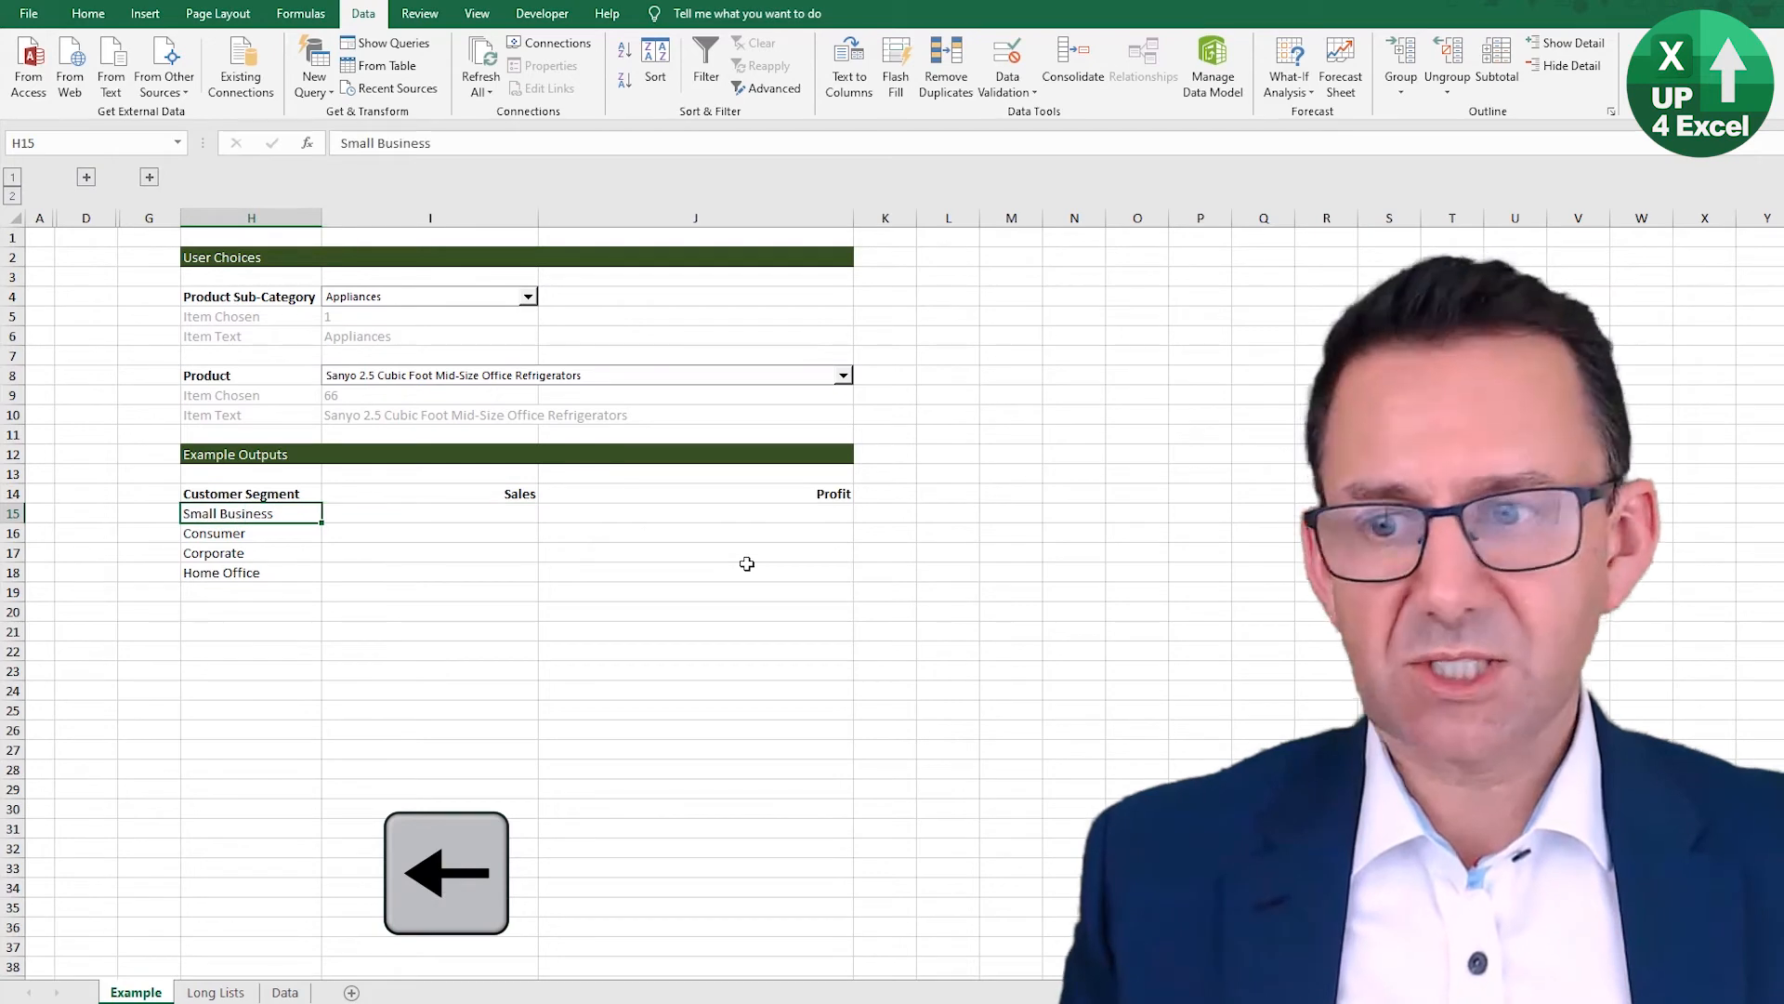
# Step: Examine the Customer Segment, Province and Ship Mode columns on the Data sheet, and return to the Example sheet
pyautogui.click(285, 993)
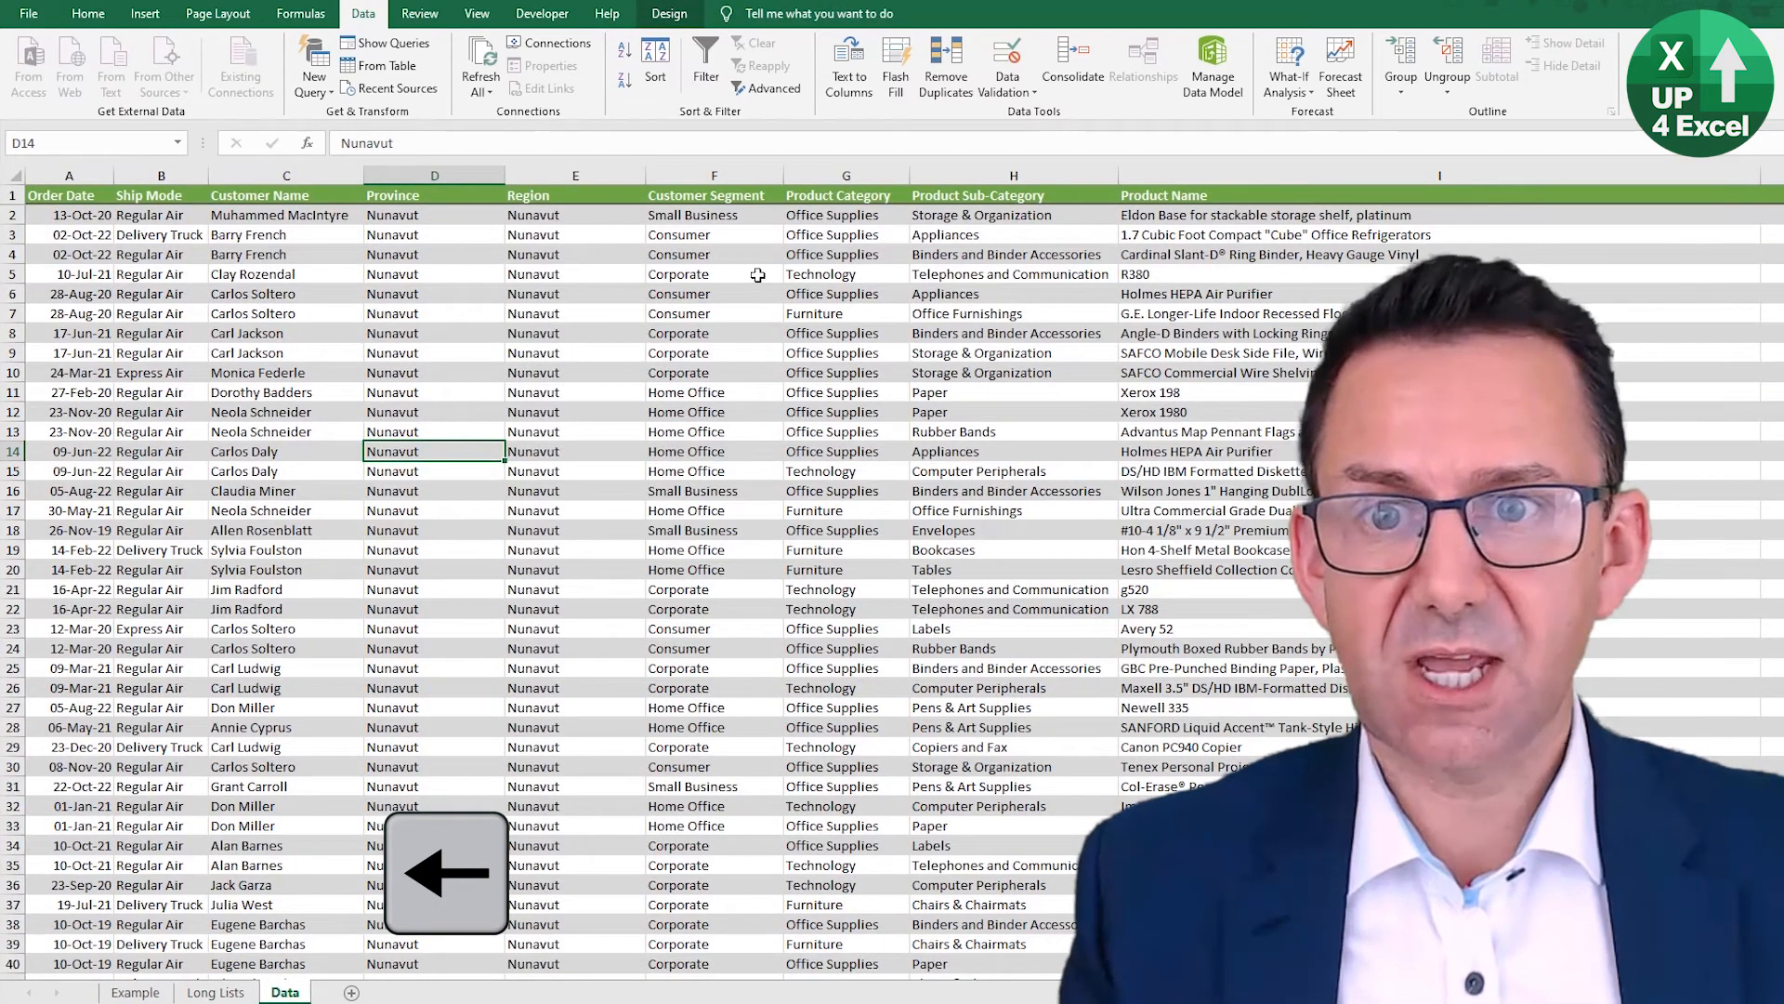
pyautogui.click(734, 176)
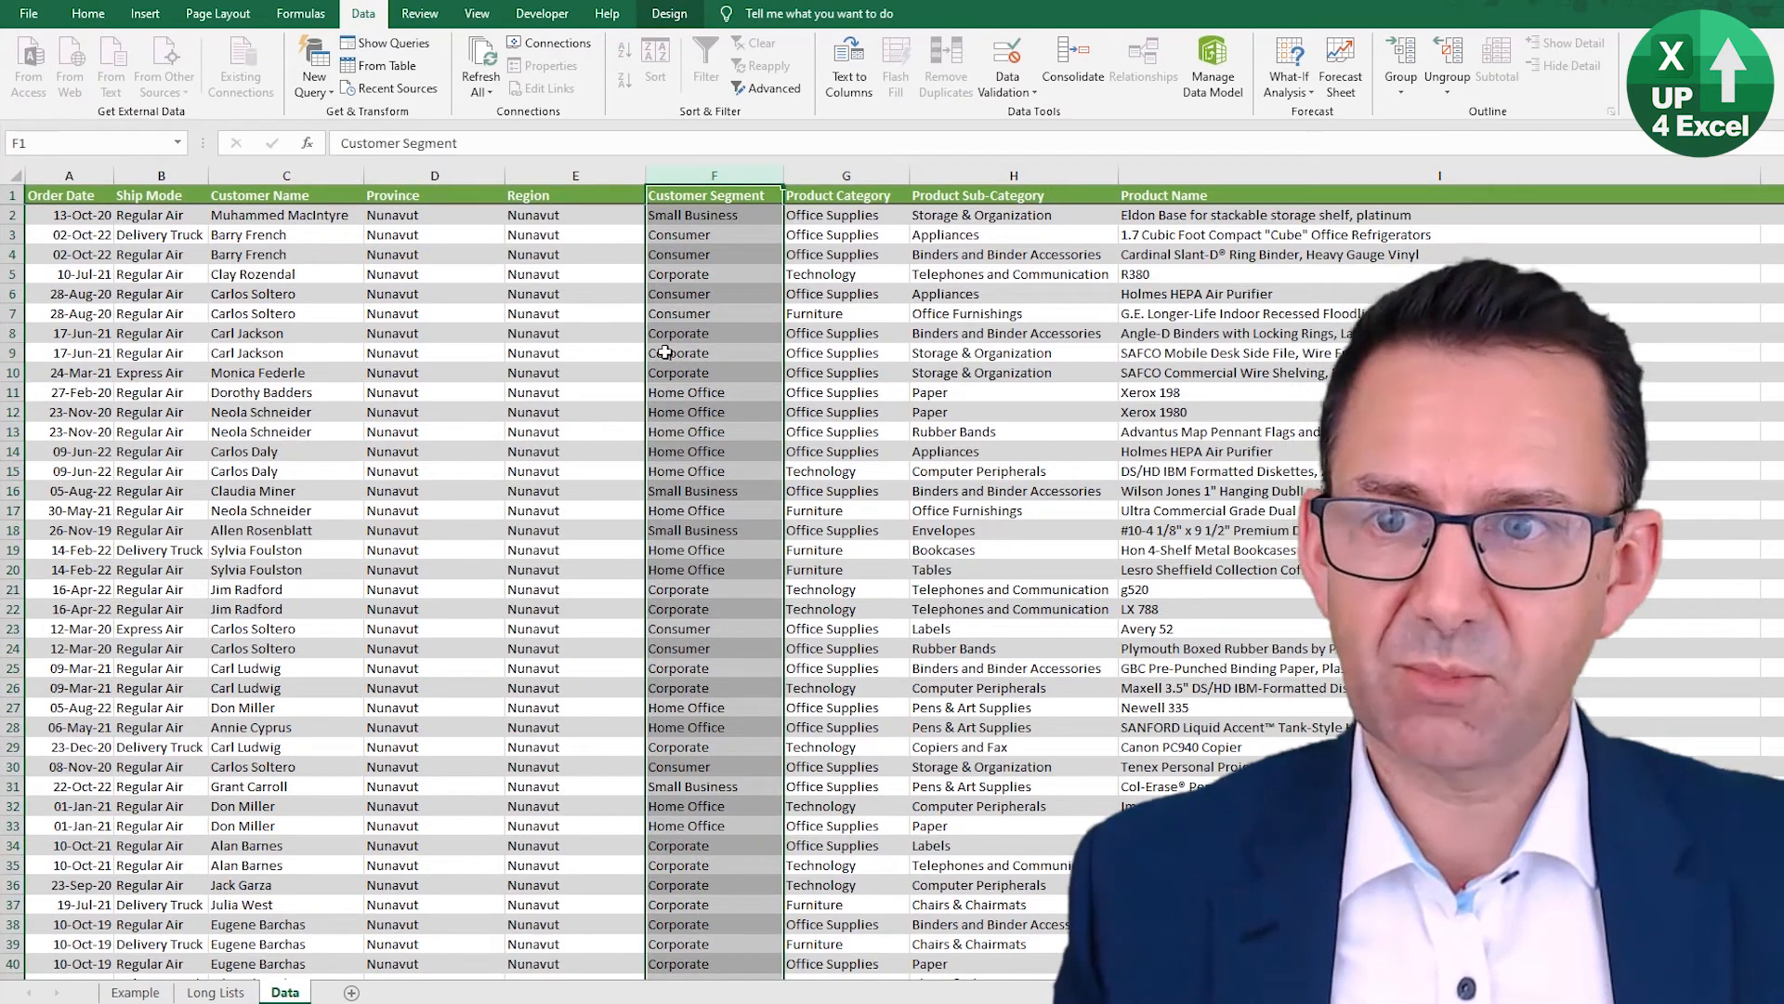
pyautogui.click(418, 177)
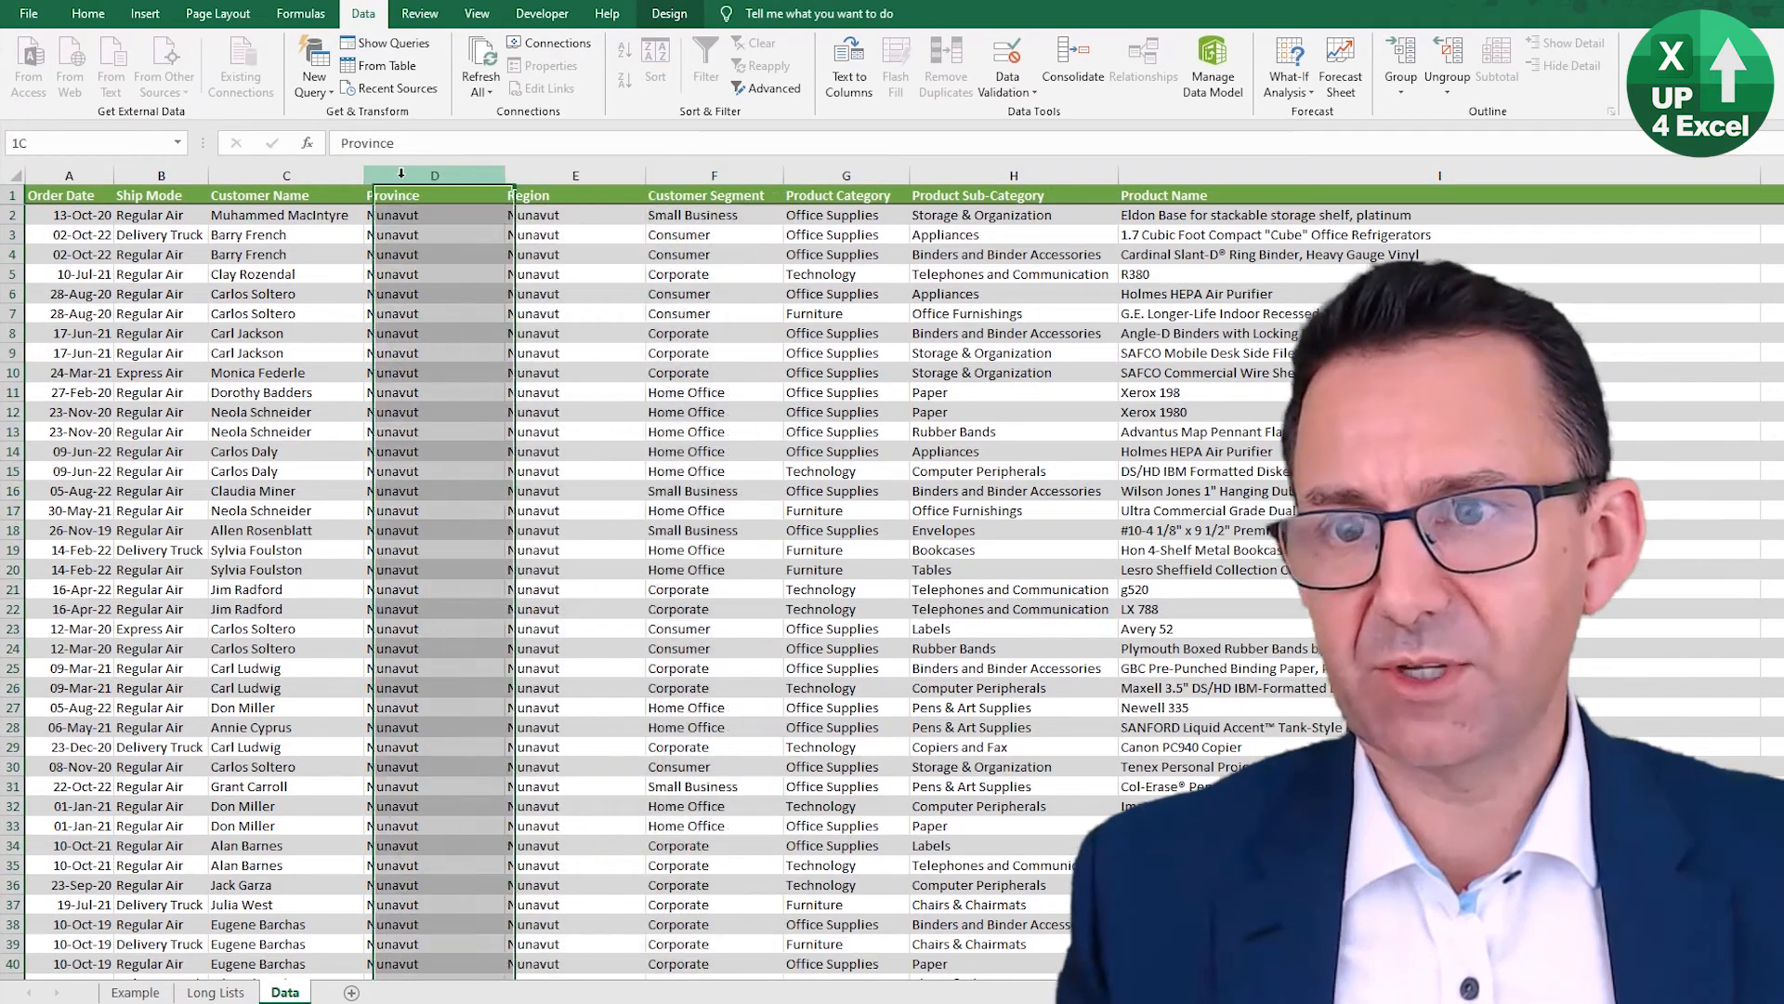
pyautogui.click(130, 183)
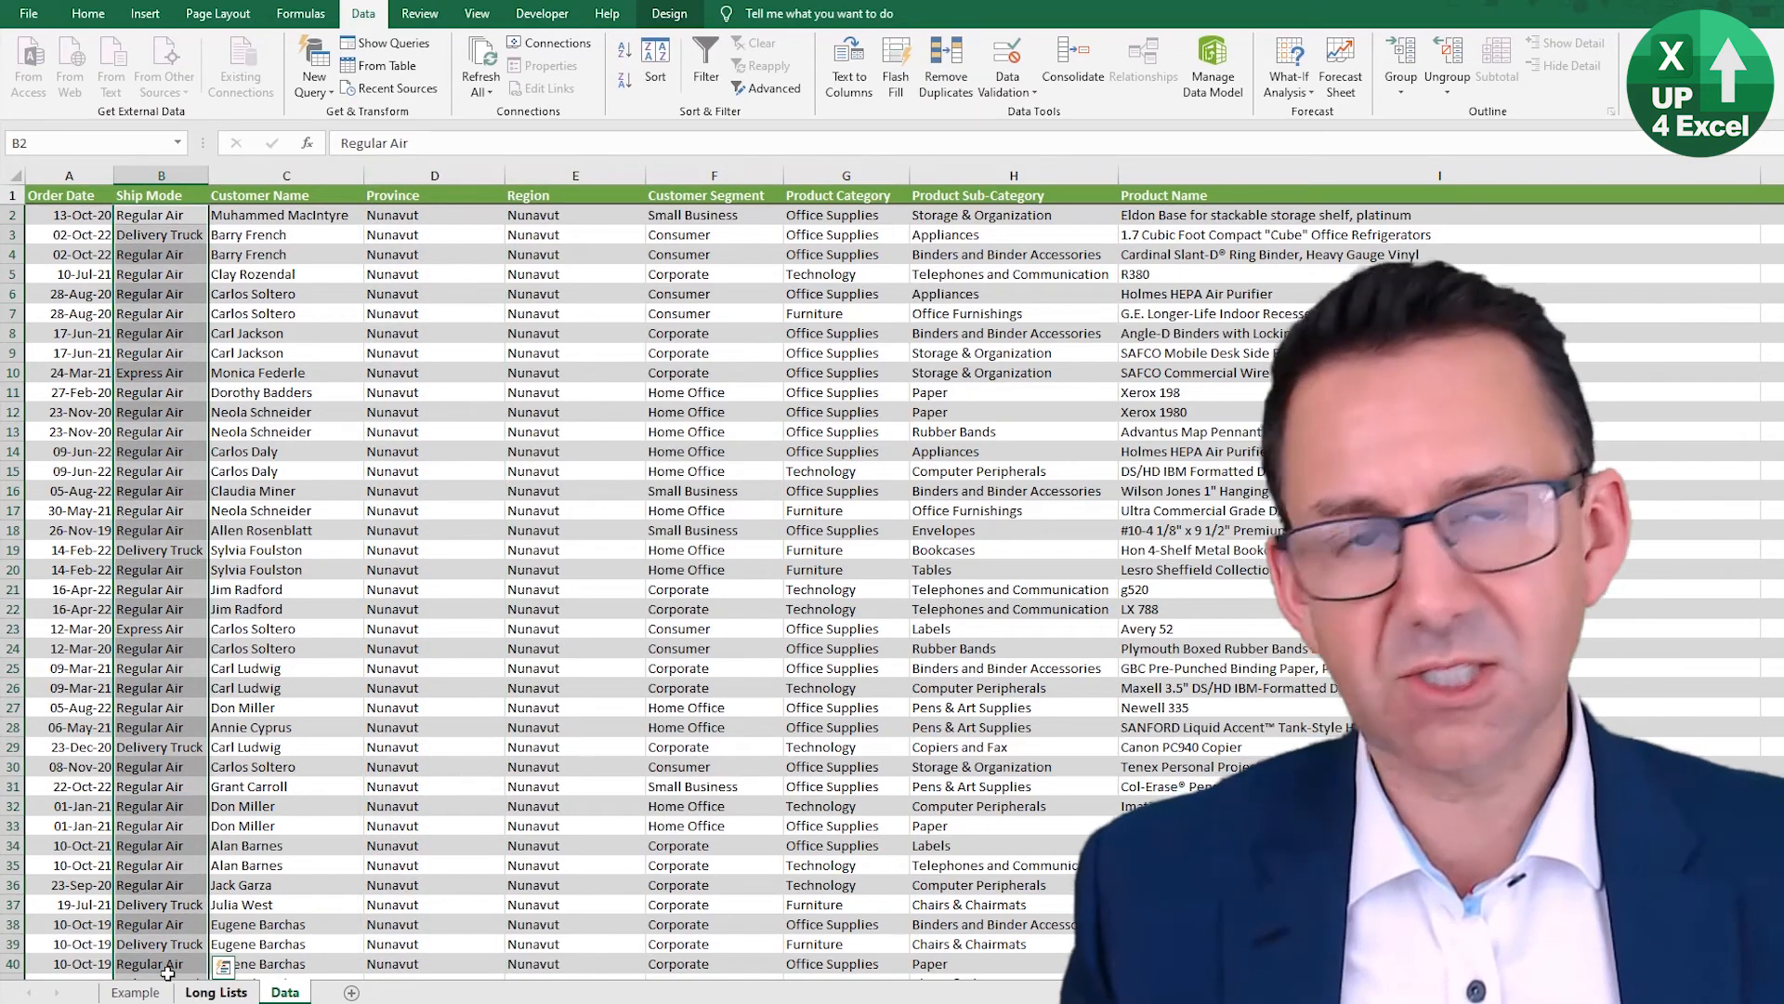
pyautogui.click(146, 995)
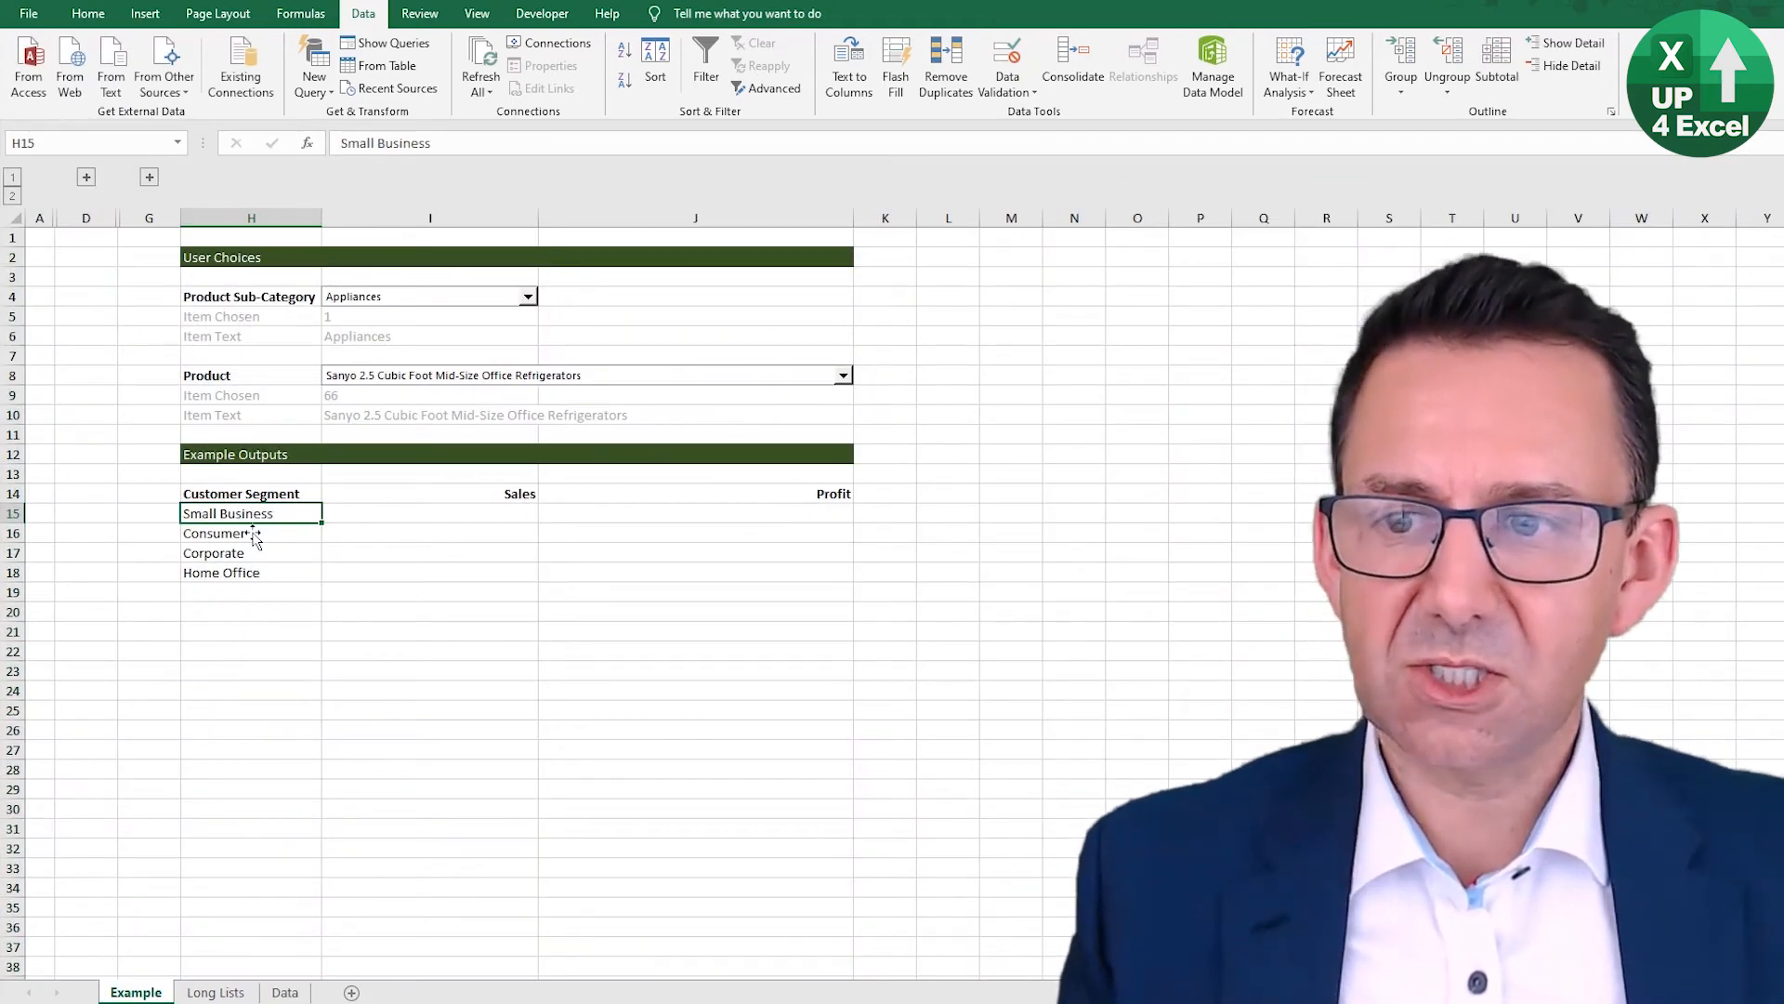
# Step: Start a SUMIFS formula in the Small Business Sales cell I15 with tblOrders[[#All],[Sales]] as the sum range
pyautogui.click(373, 421)
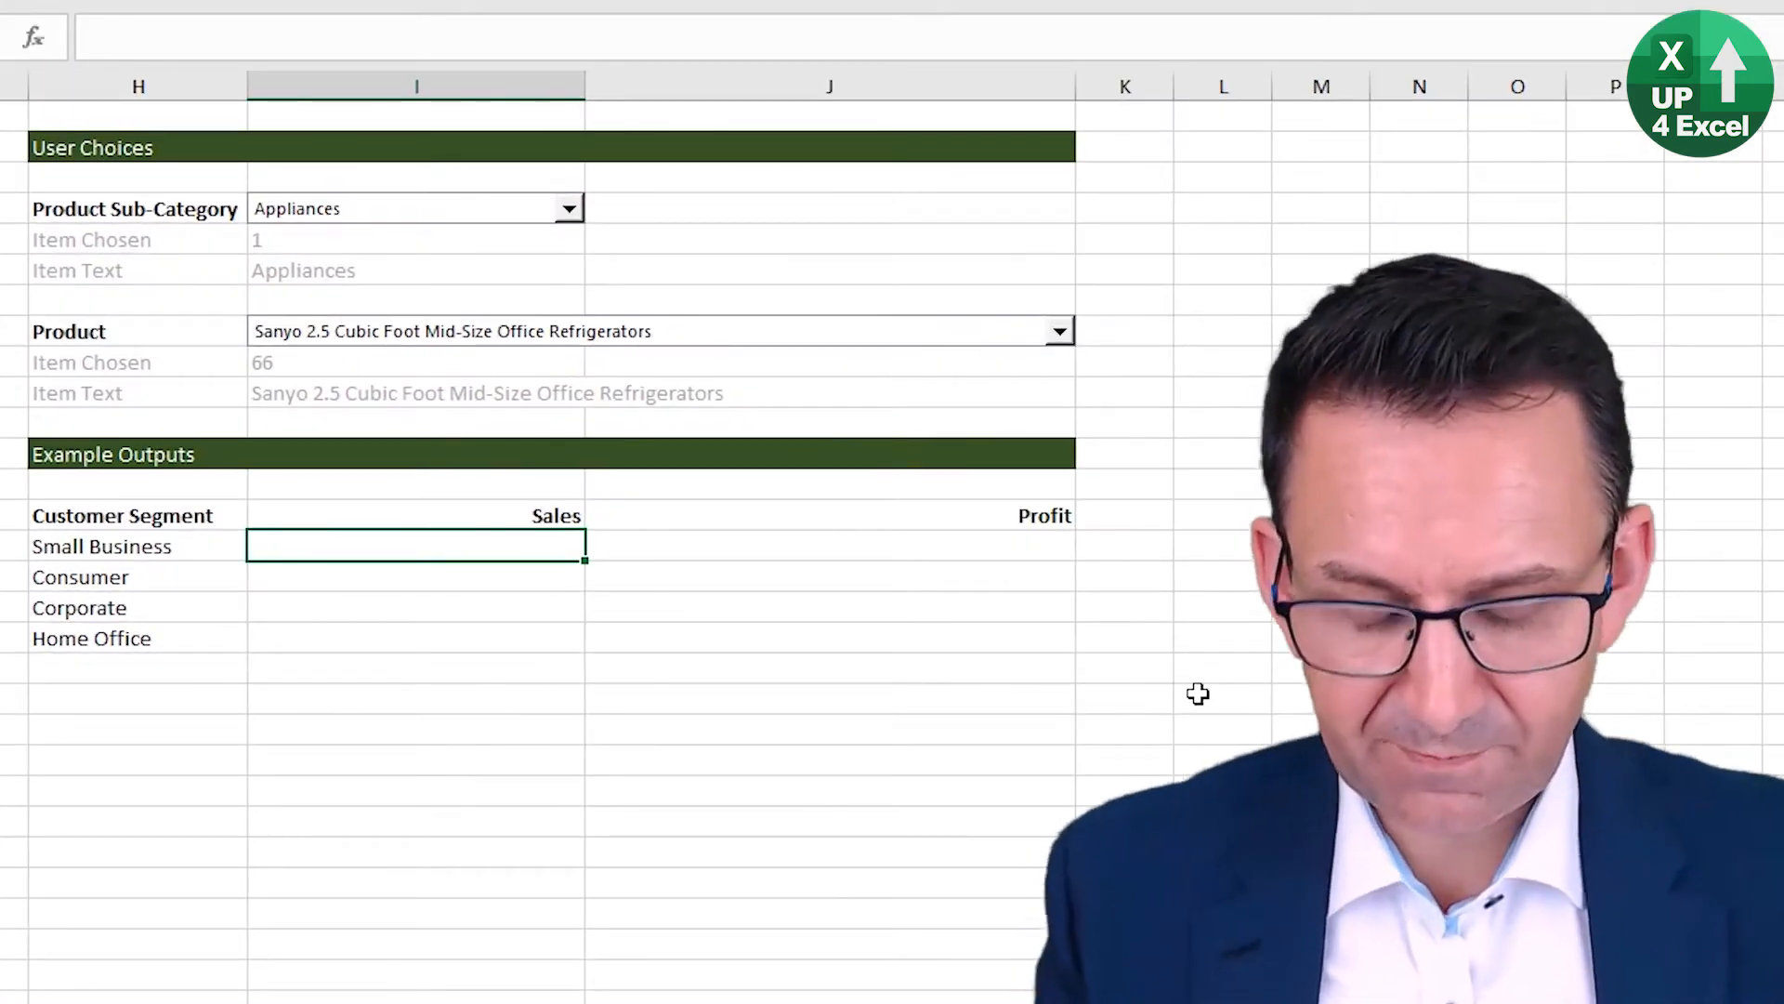
pyautogui.write('=sumifs')
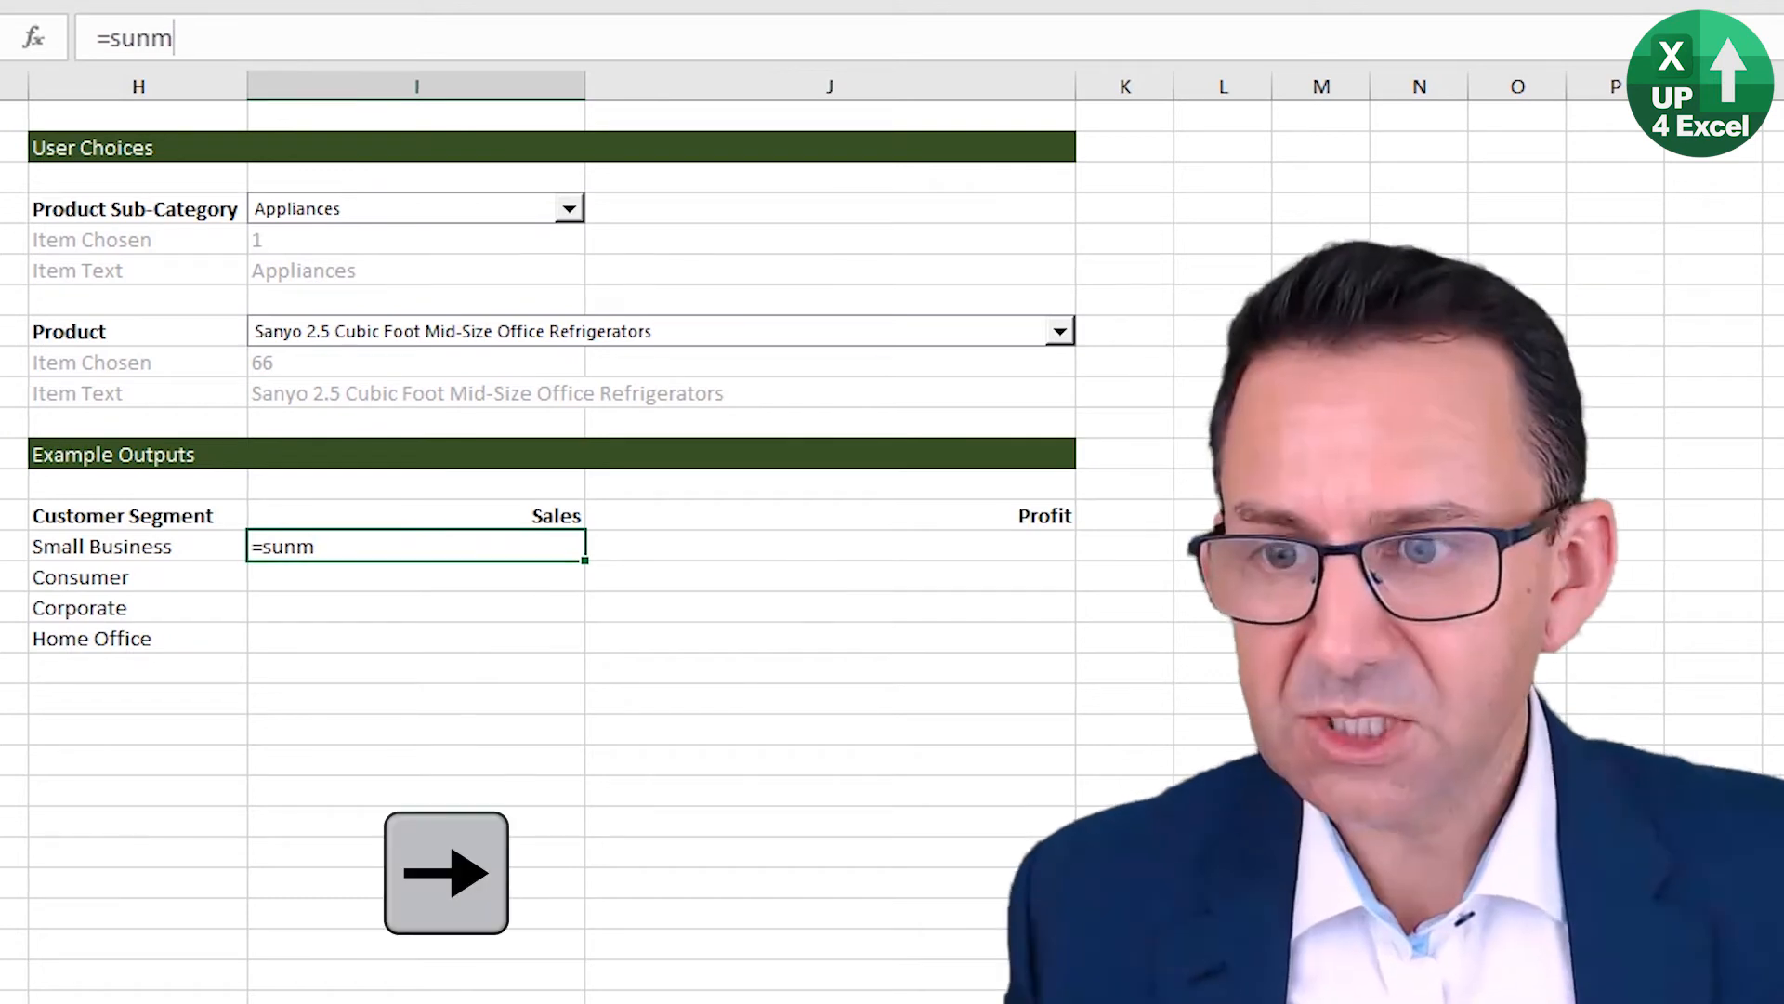
pyautogui.press('BackSpace')
pyautogui.press('BackSpace')
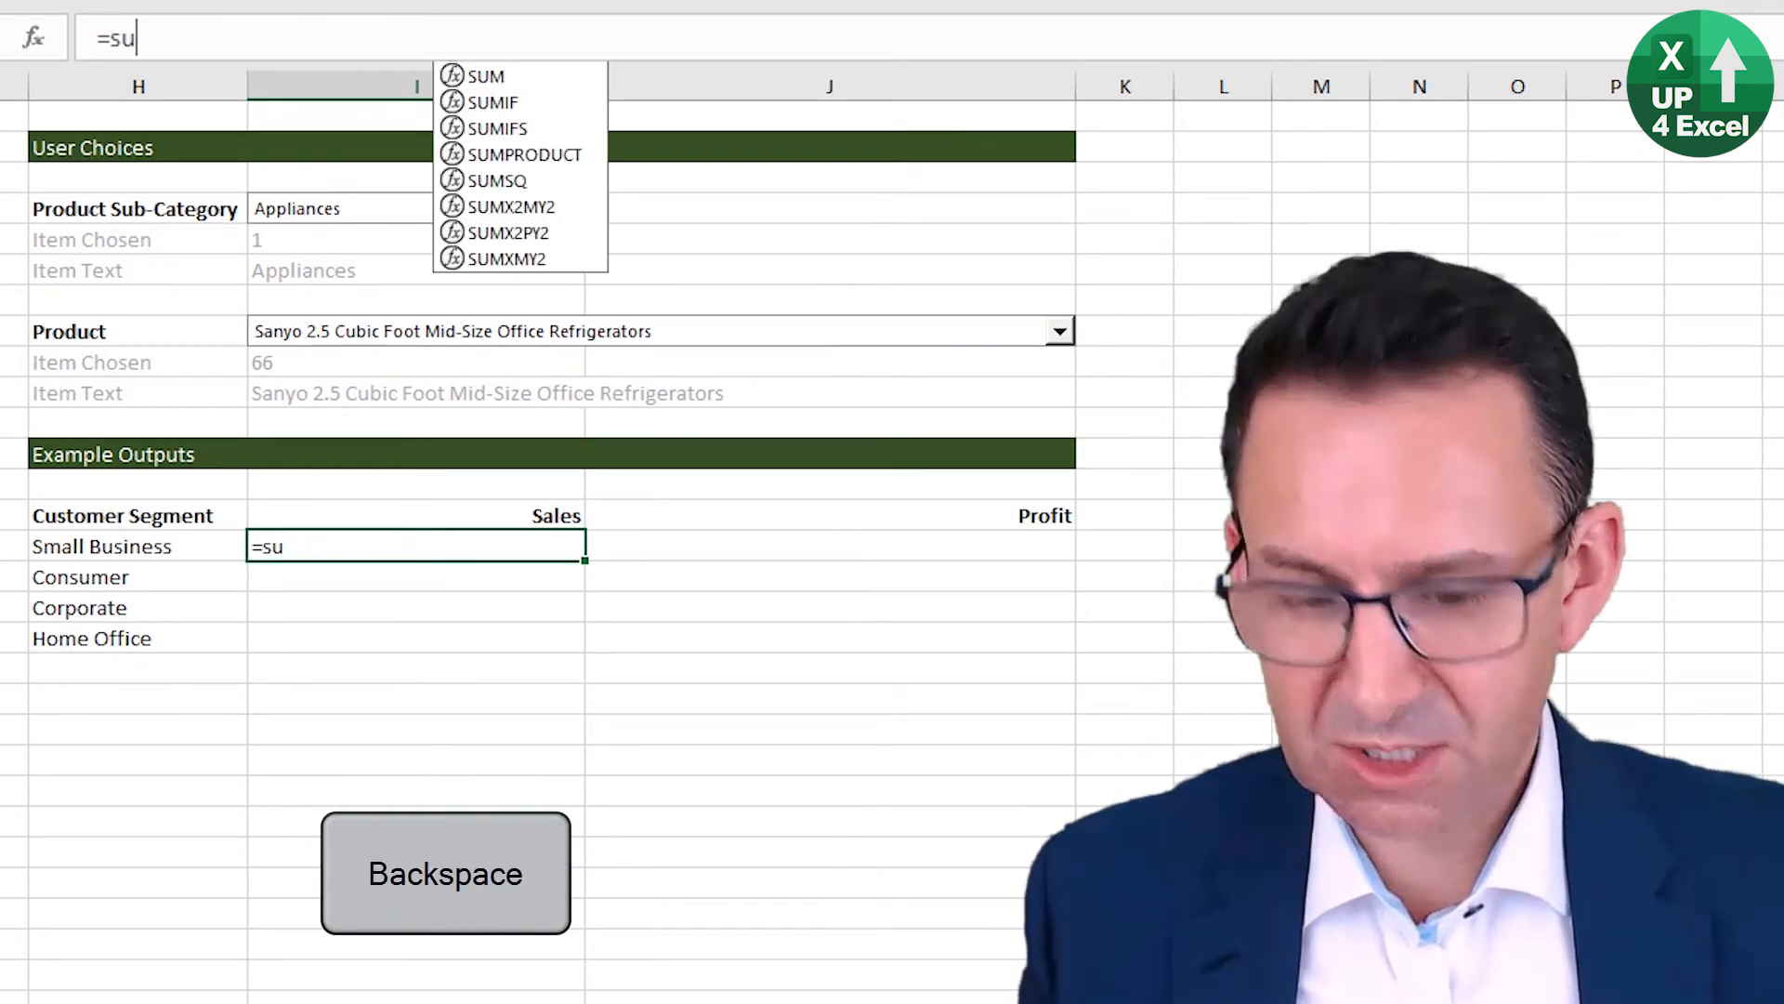
pyautogui.write('mifs(')
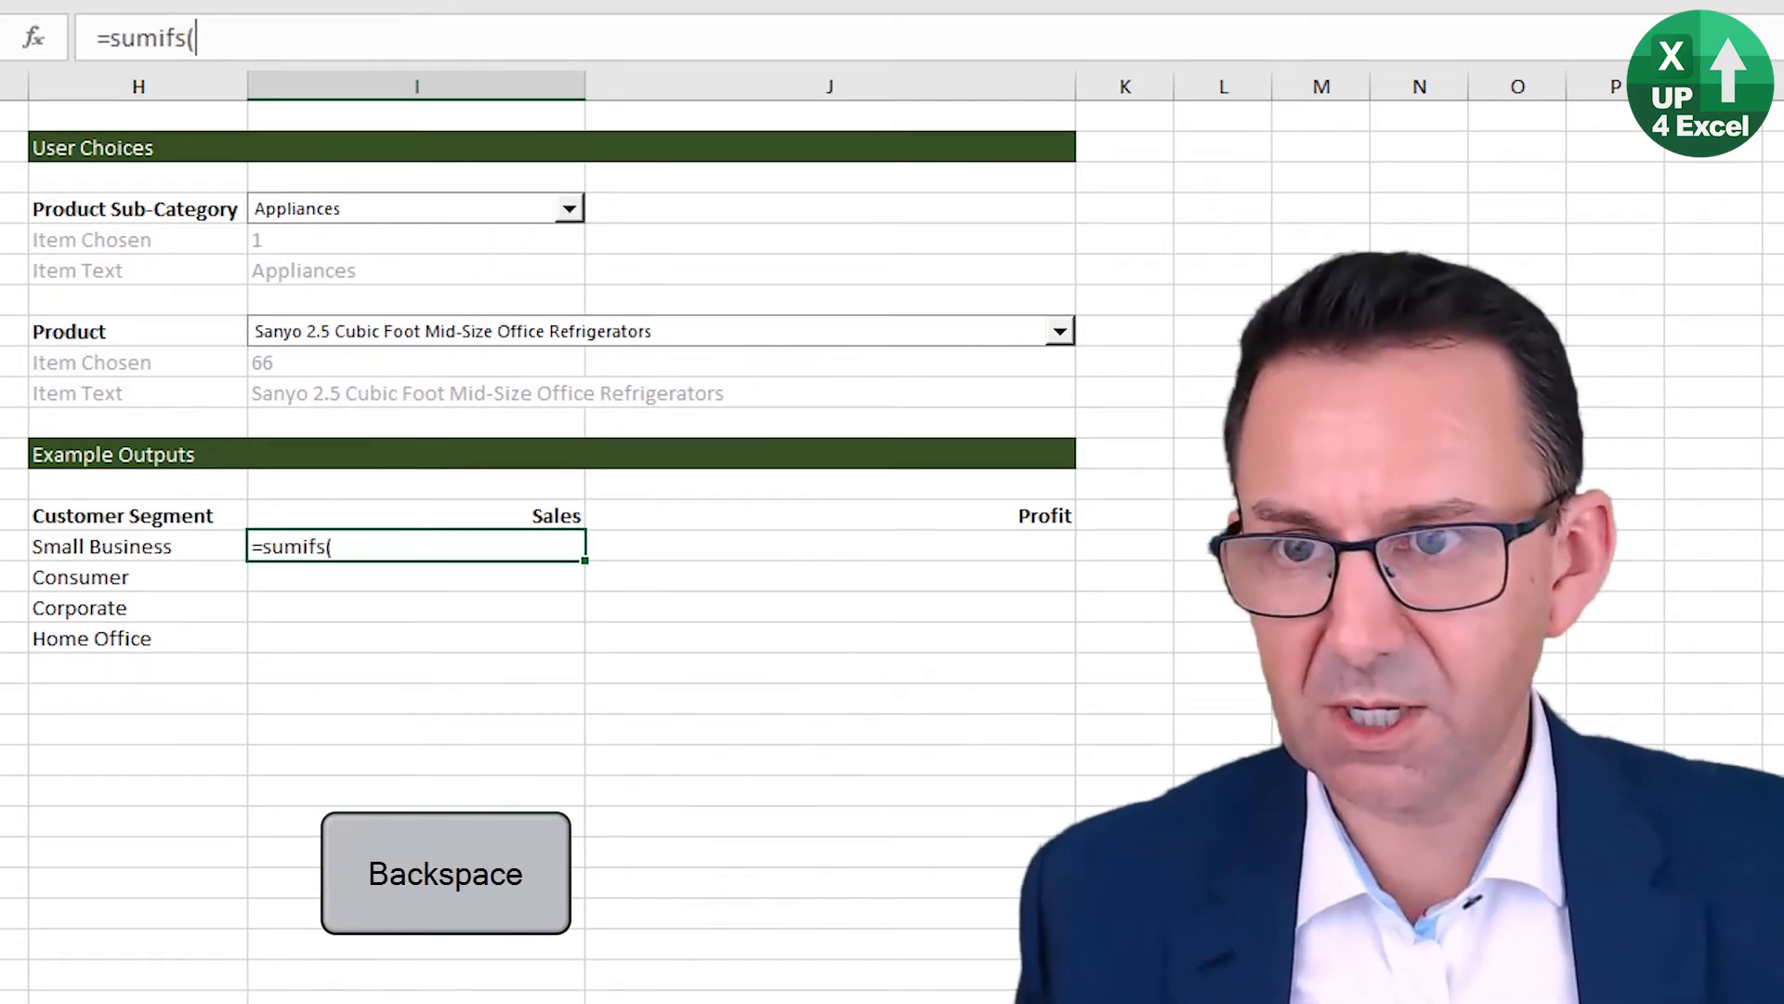
pyautogui.click(93, 1002)
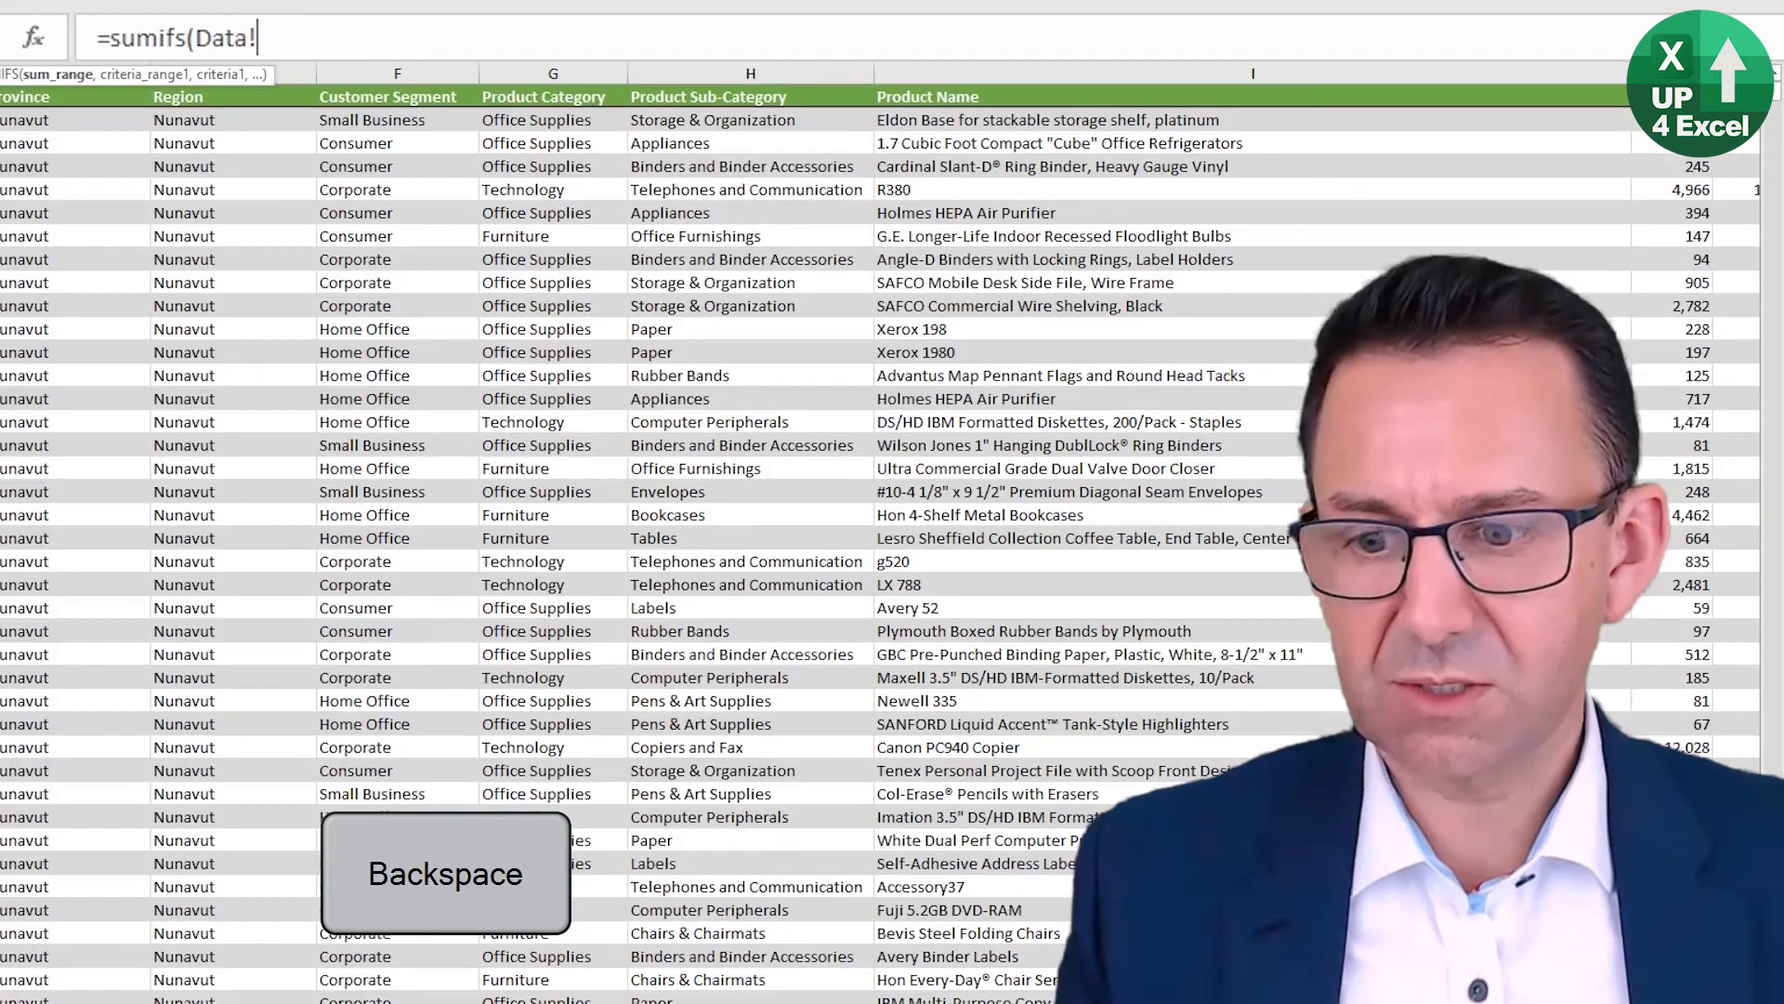
pyautogui.click(1132, 278)
pyautogui.press('Right')
pyautogui.hotkey('ctrl', 'Up')
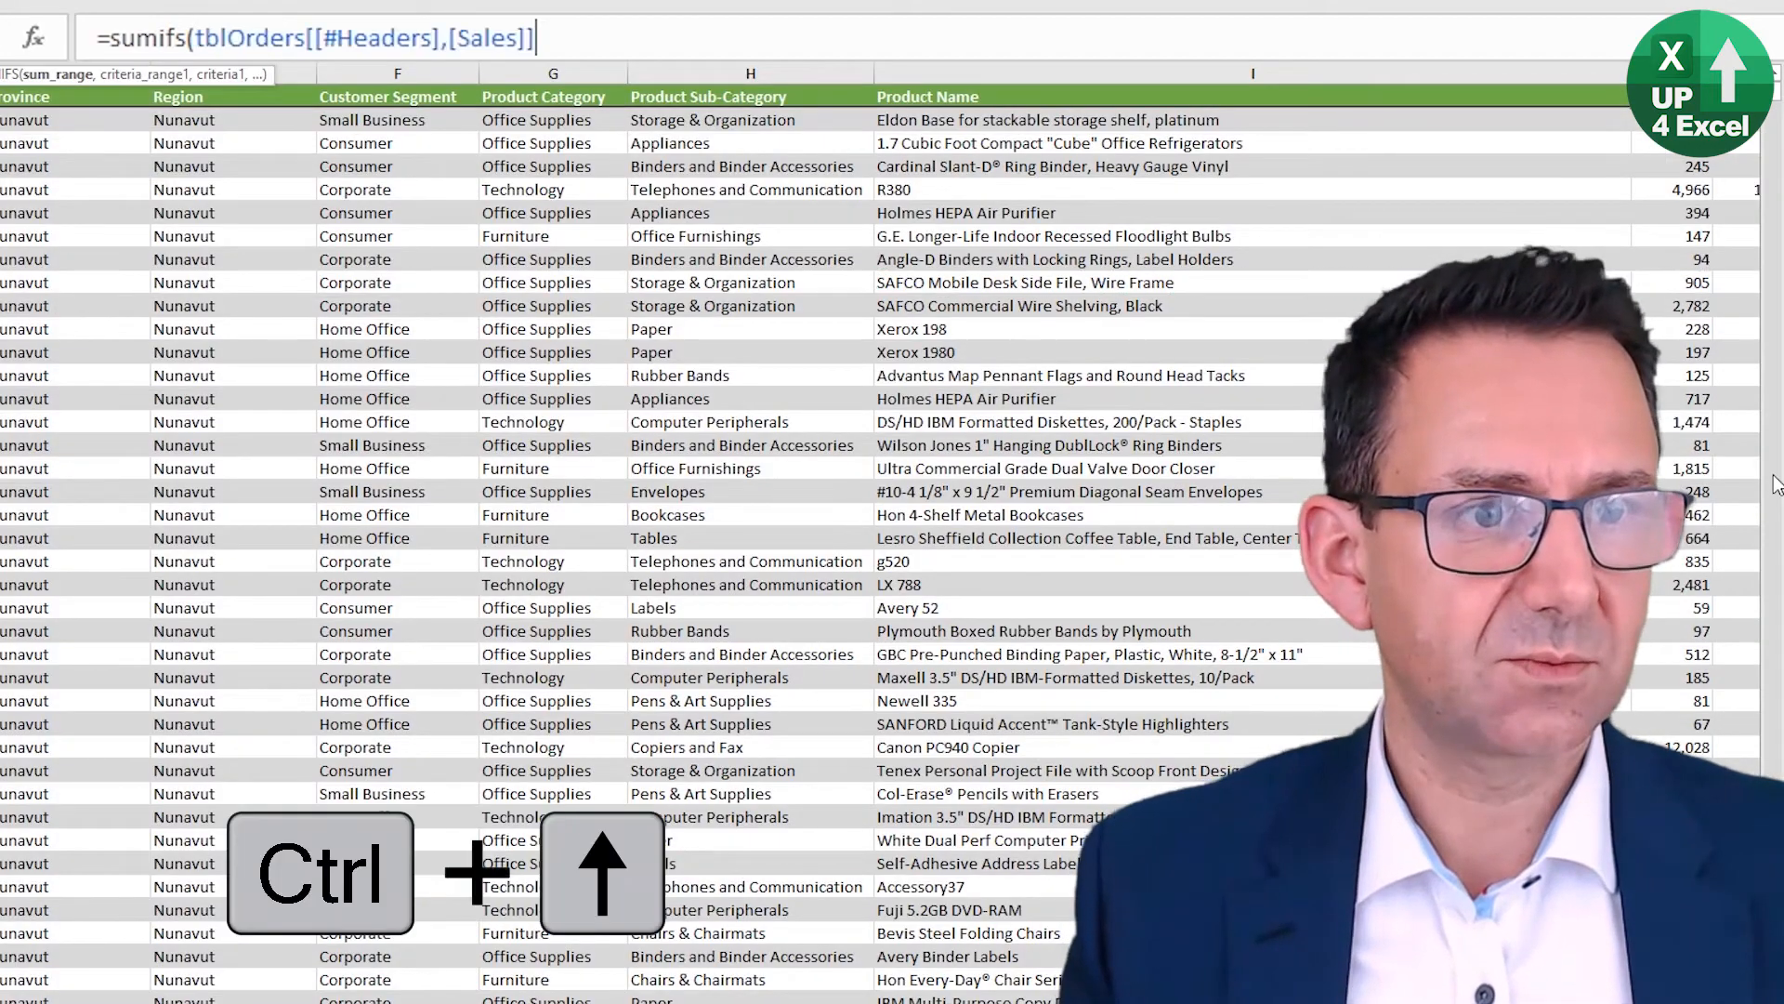
pyautogui.press('Down')
pyautogui.press('Up')
pyautogui.hotkey('ctrl', 'shift', 'Down')
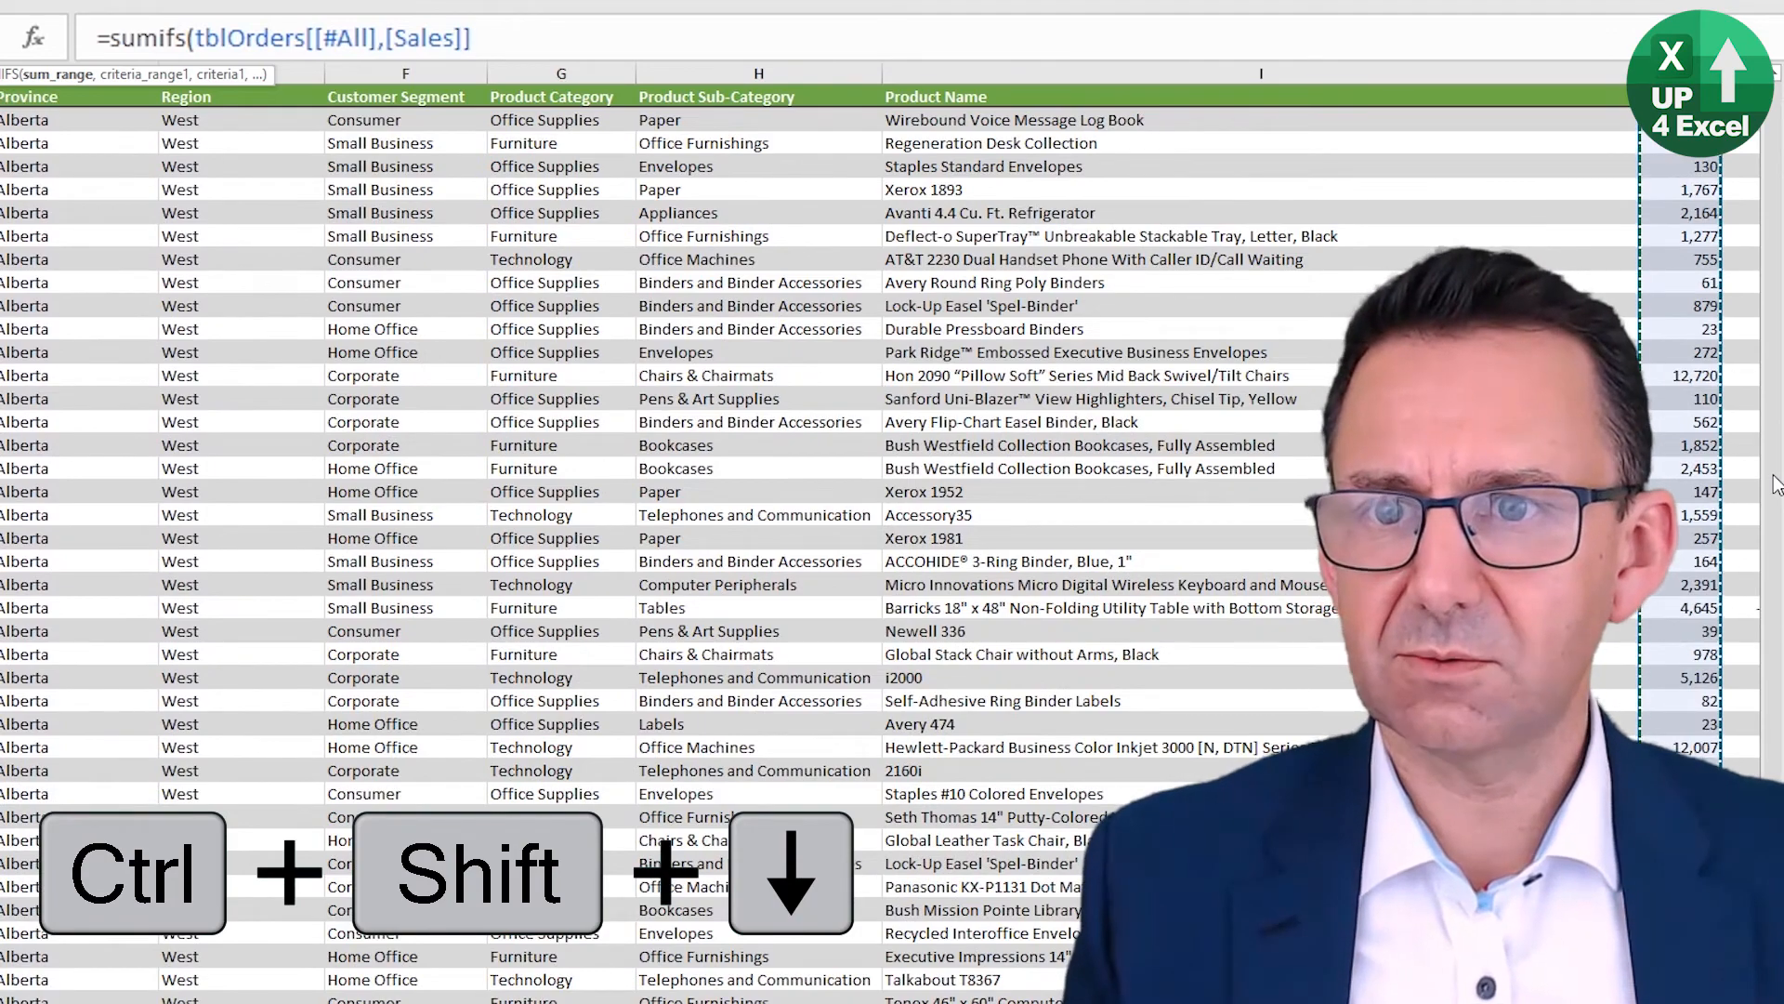
# Step: Reselect the SUMIFS sum range without the header row so it reads tblOrders[Sales]
pyautogui.press('Up')
pyautogui.press('Down')
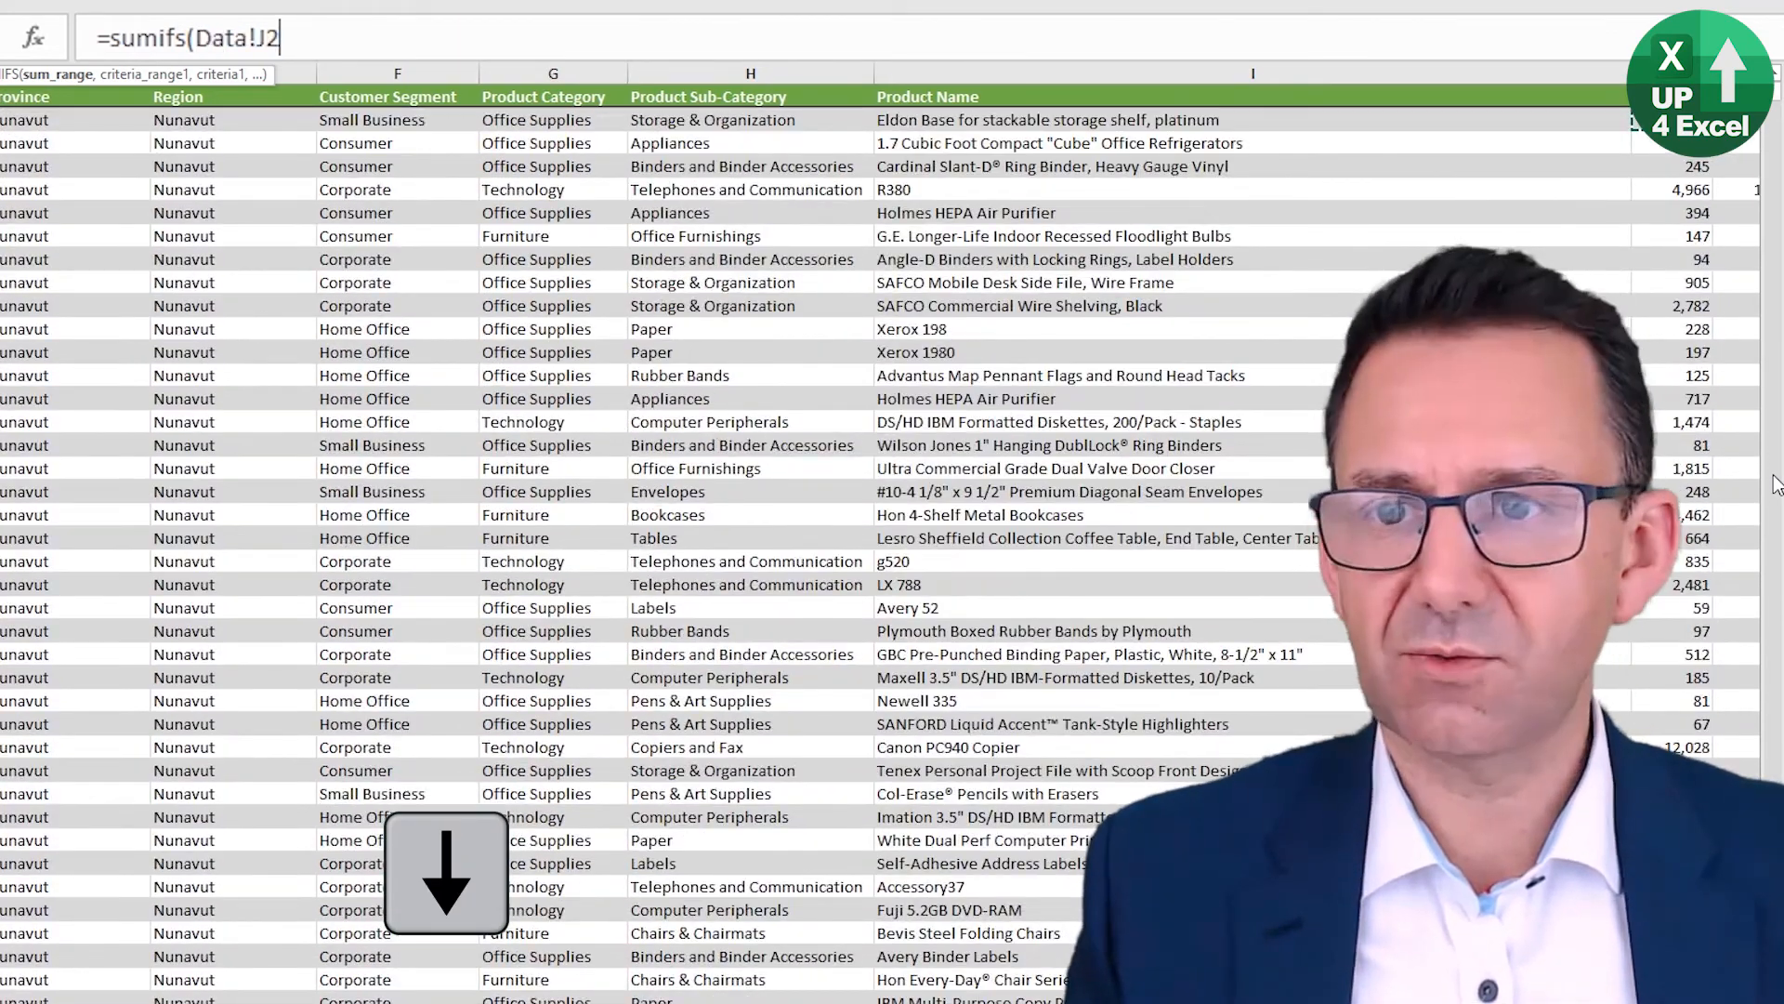
pyautogui.hotkey('ctrl', 'shift', 'Down')
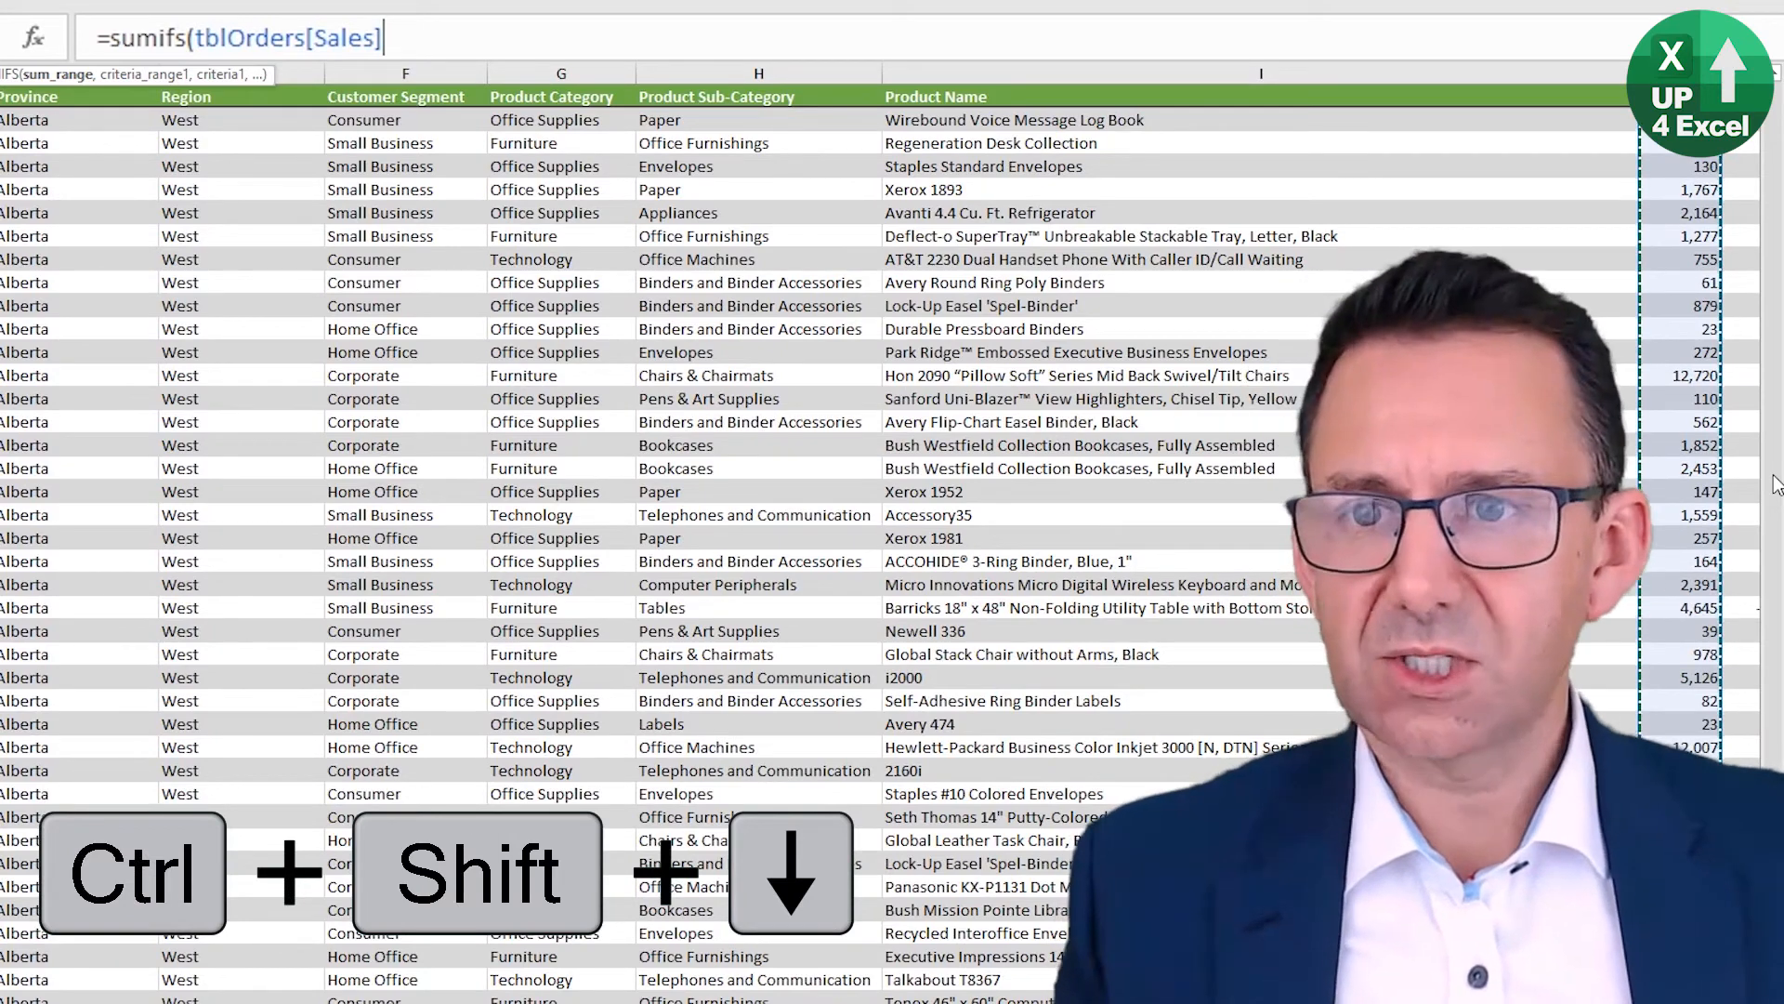
pyautogui.write(',')
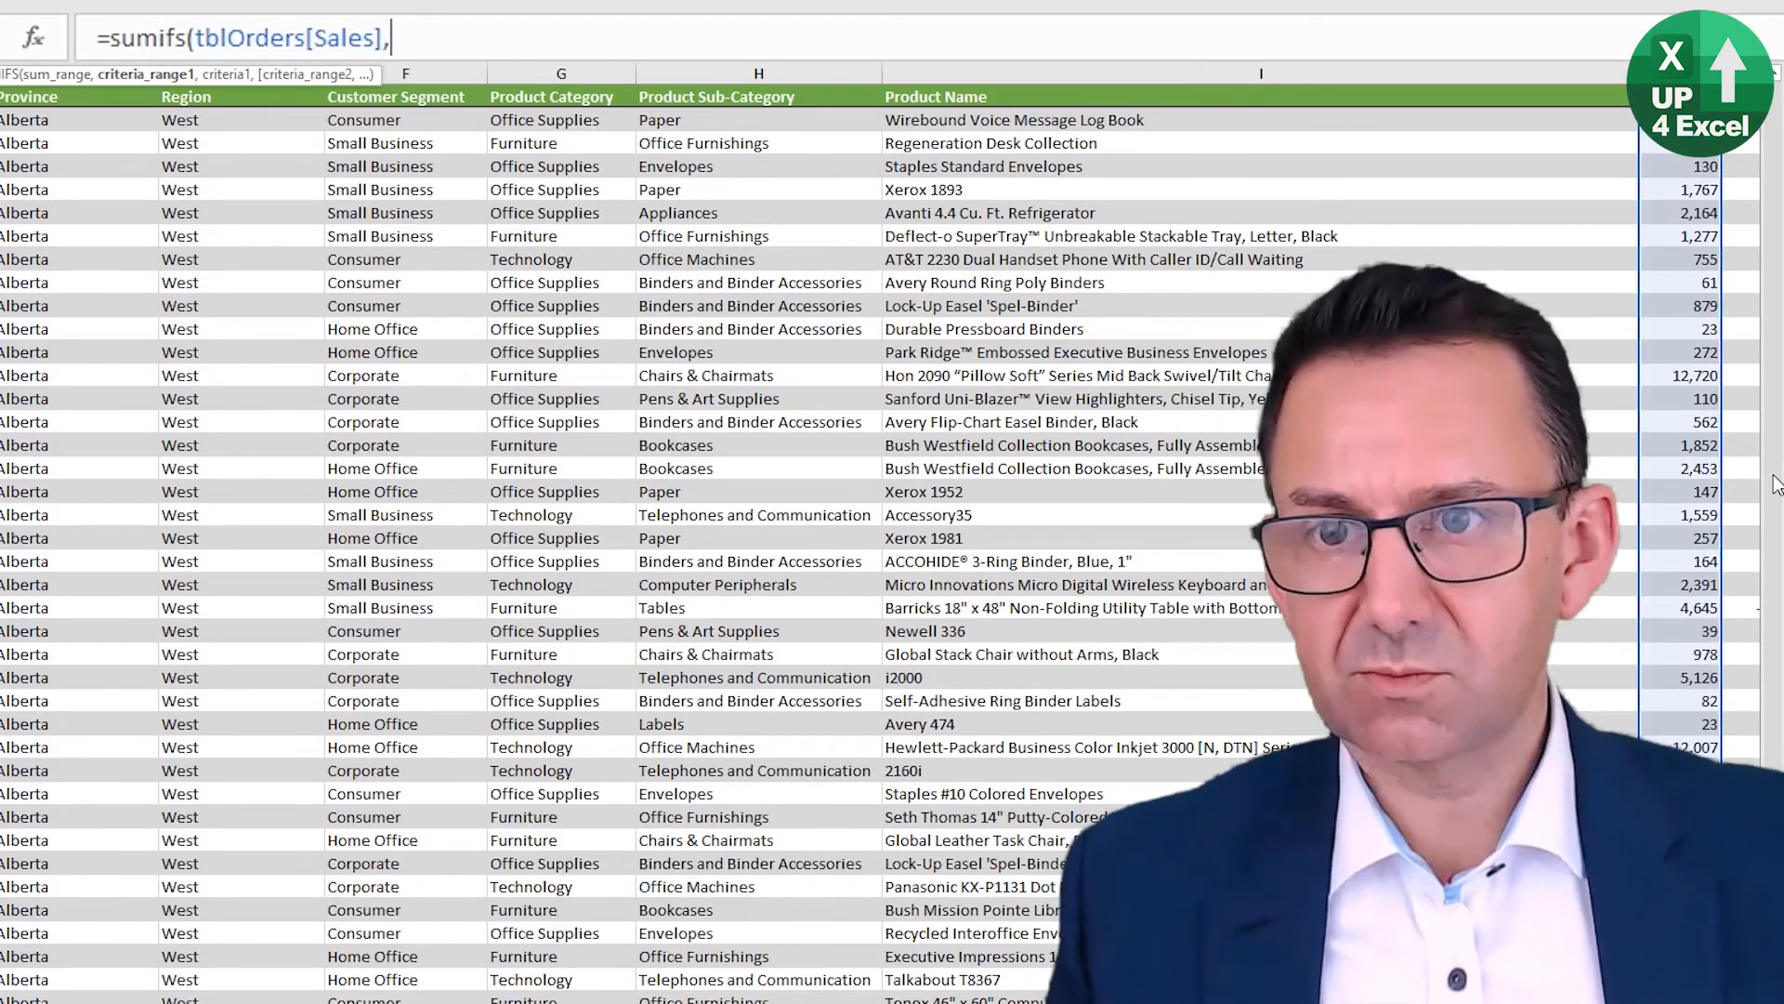
# Step: Add the Product Name data column, without its header, as the first criteria range: tblOrders[Product Name]
pyautogui.write('Data!')
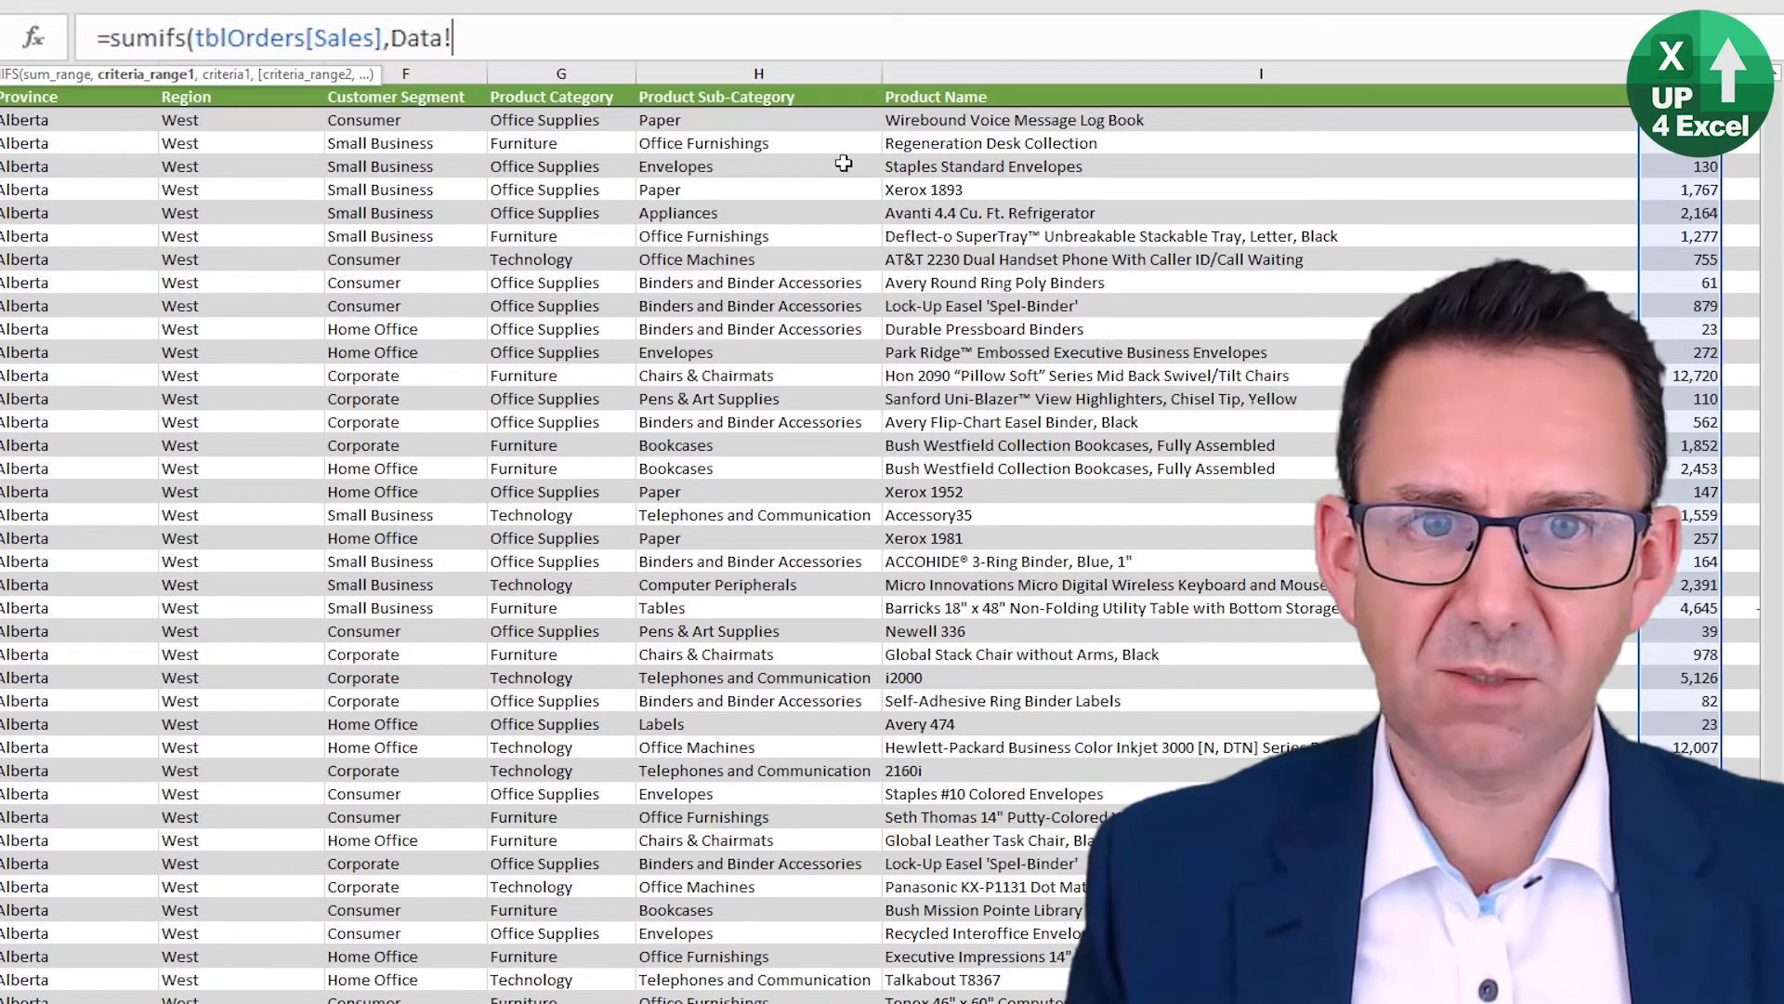
pyautogui.click(923, 116)
pyautogui.press('Up')
pyautogui.hotkey('ctrl', 'Up')
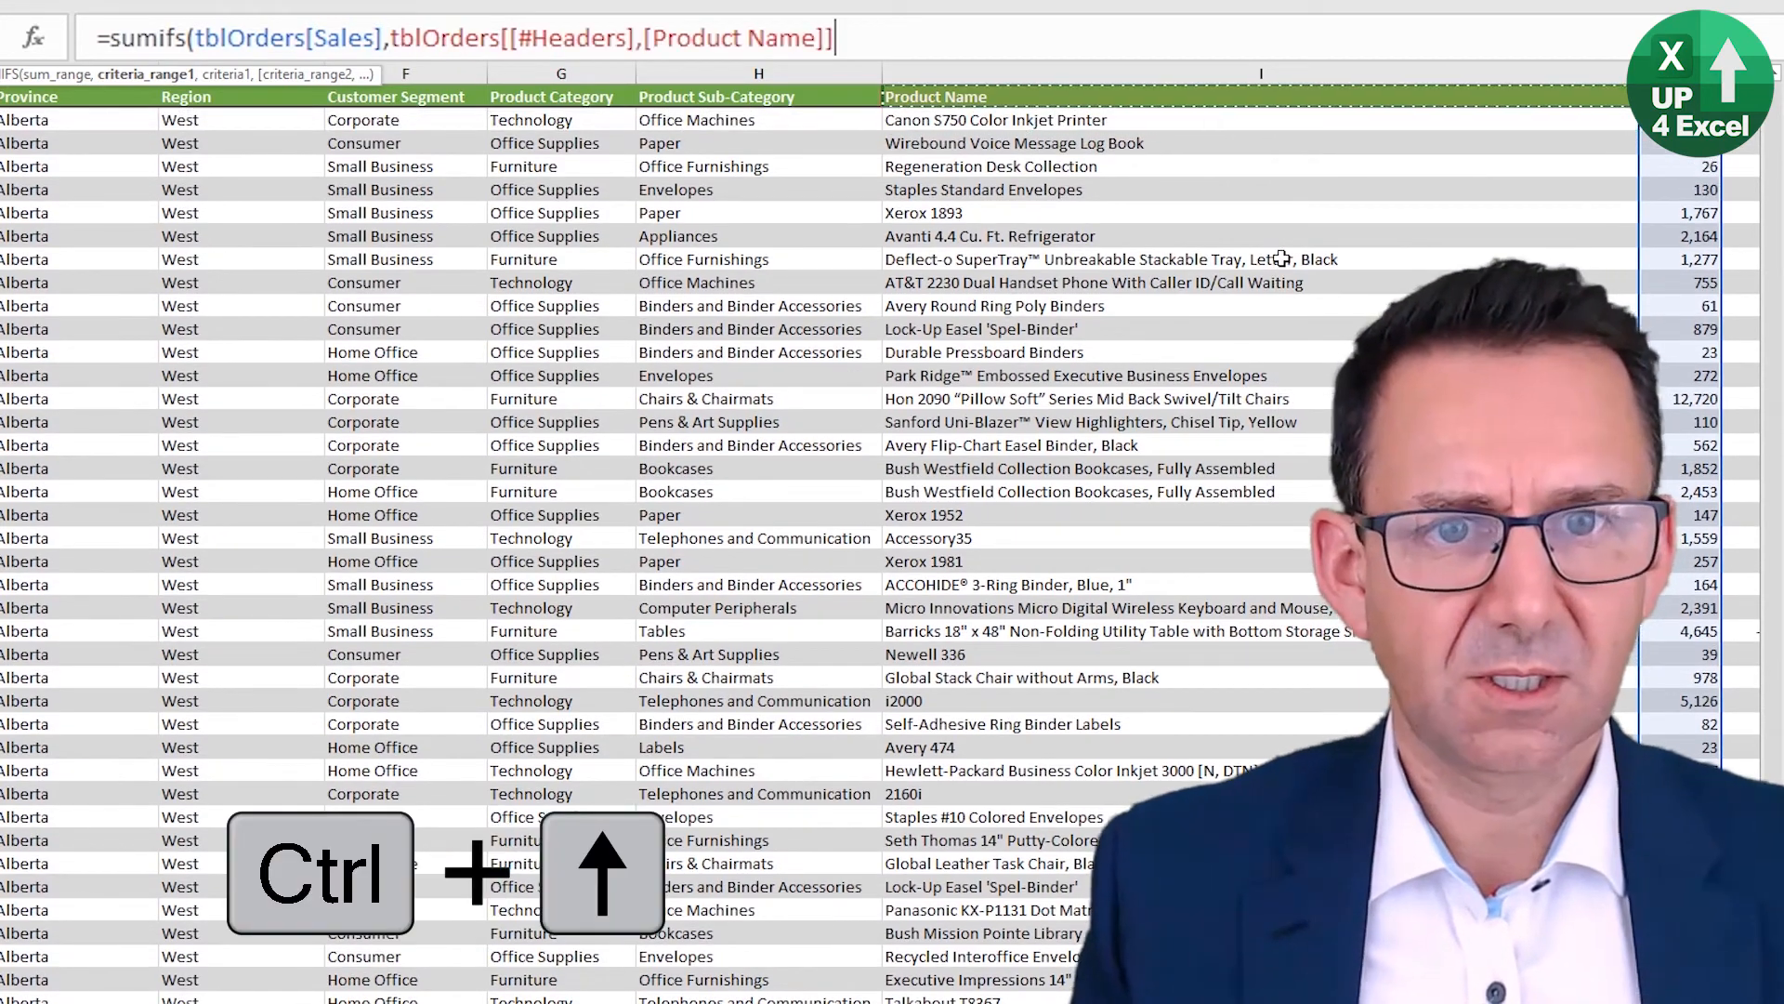
pyautogui.press('Down')
pyautogui.hotkey('ctrl', 'shift', 'Down')
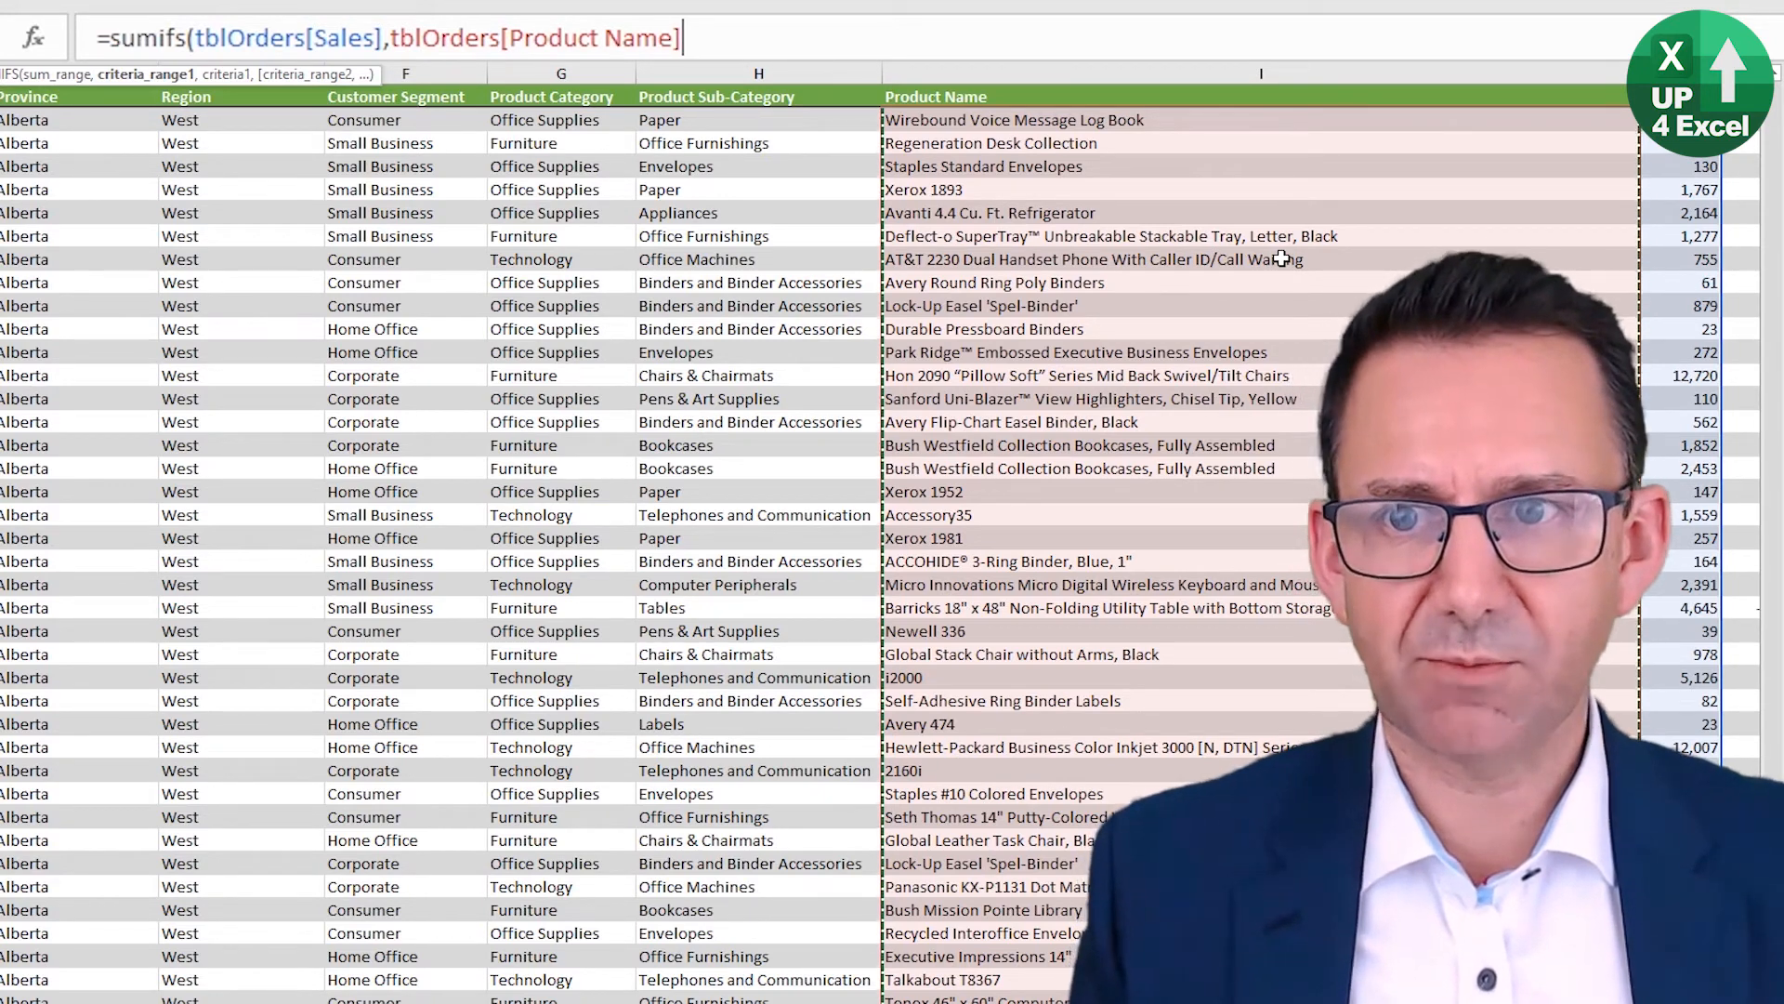
pyautogui.write(',')
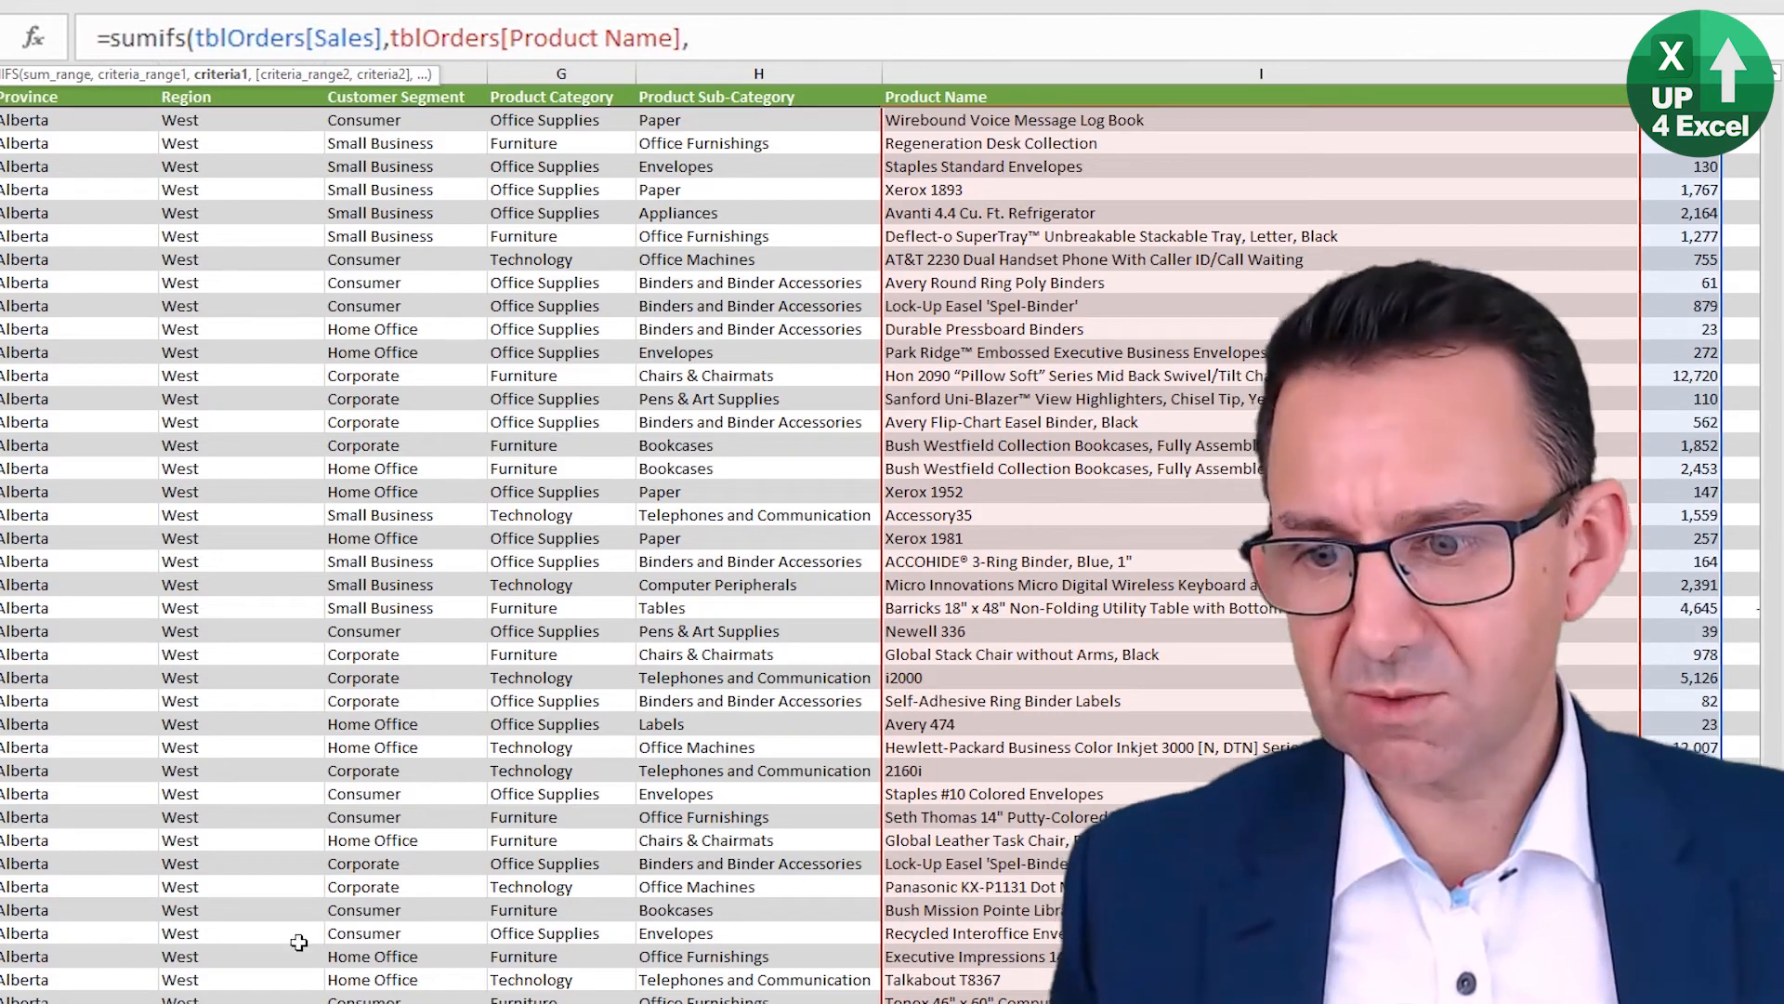
# Step: Set the first criterion to the Product's Item Text cell as absolute reference $I$10, removing the Example! sheet prefix
pyautogui.hotkey('ctrl', 'pageup')
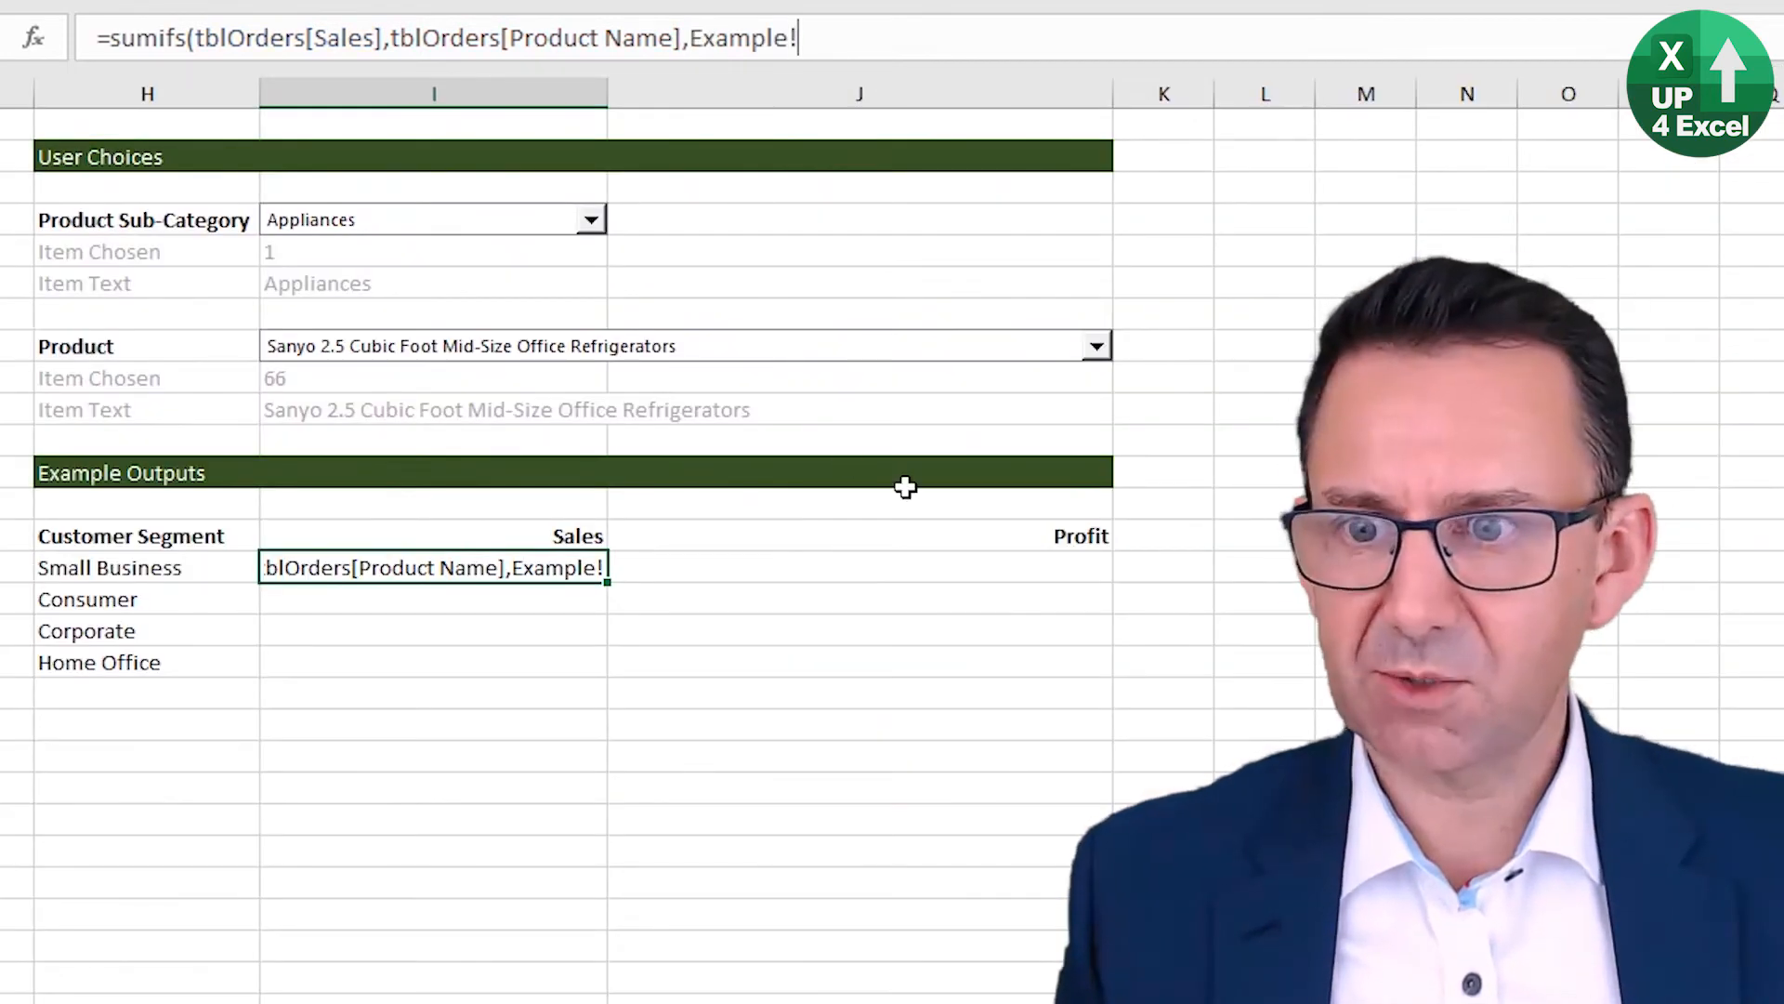
pyautogui.click(446, 410)
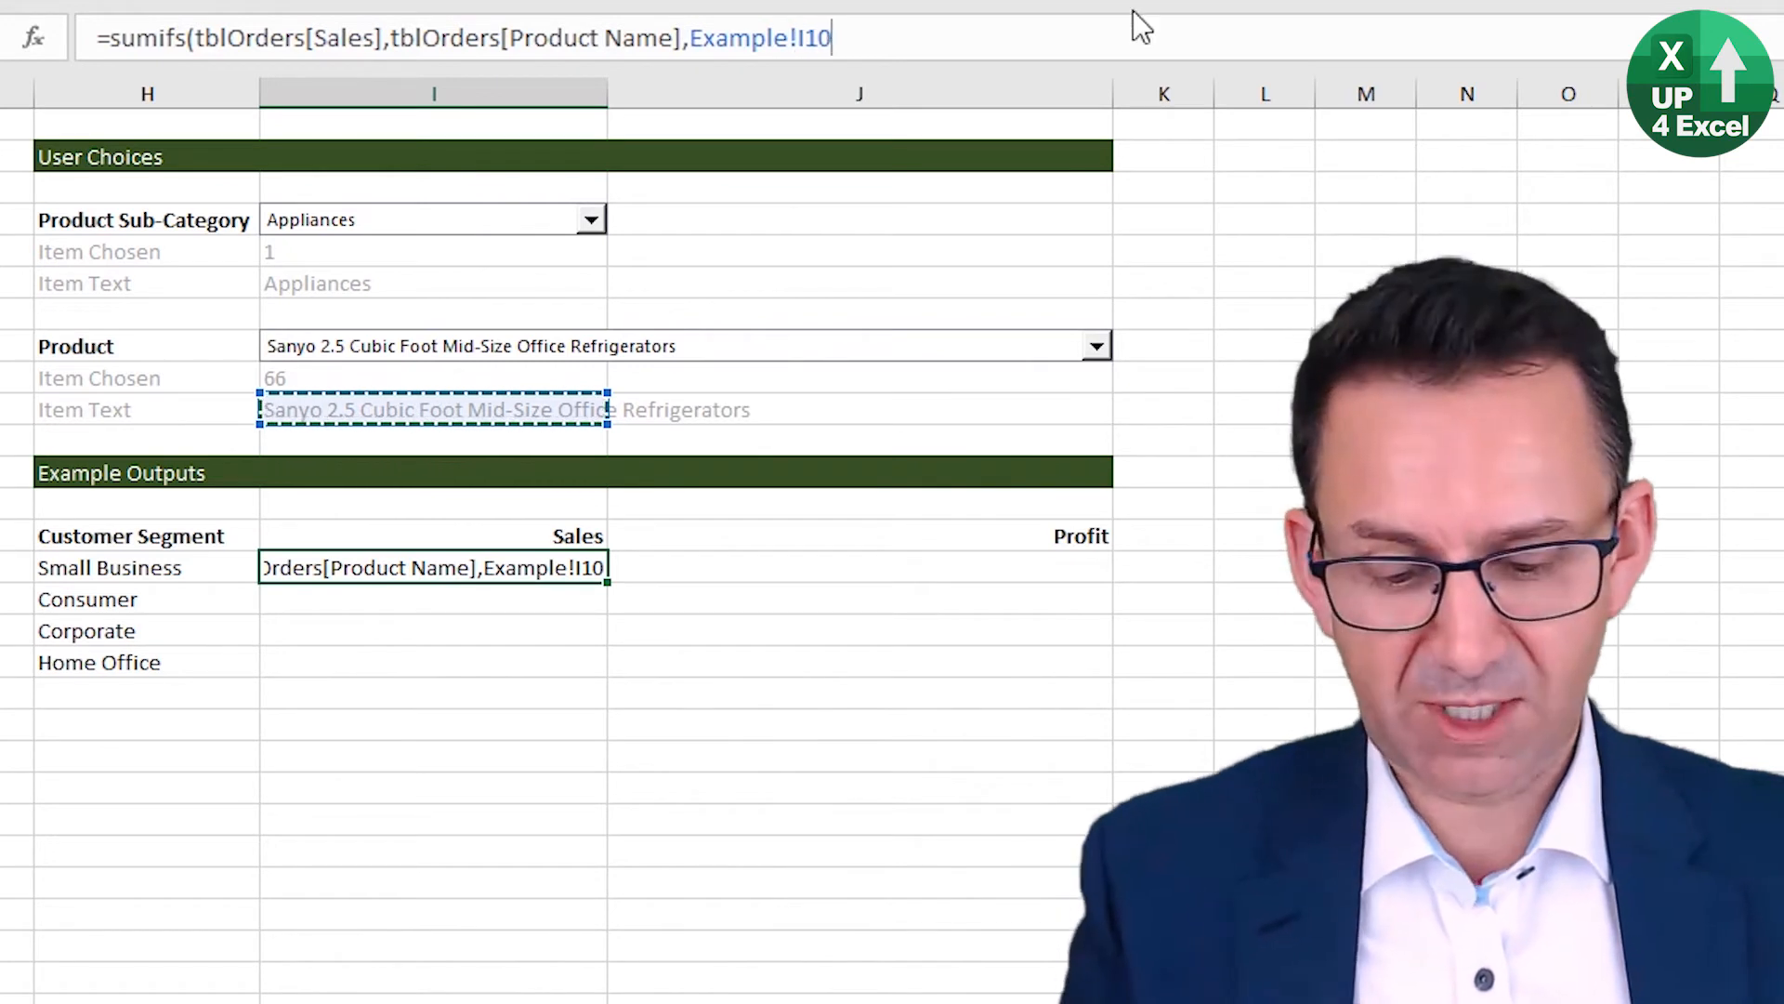
pyautogui.press('F4')
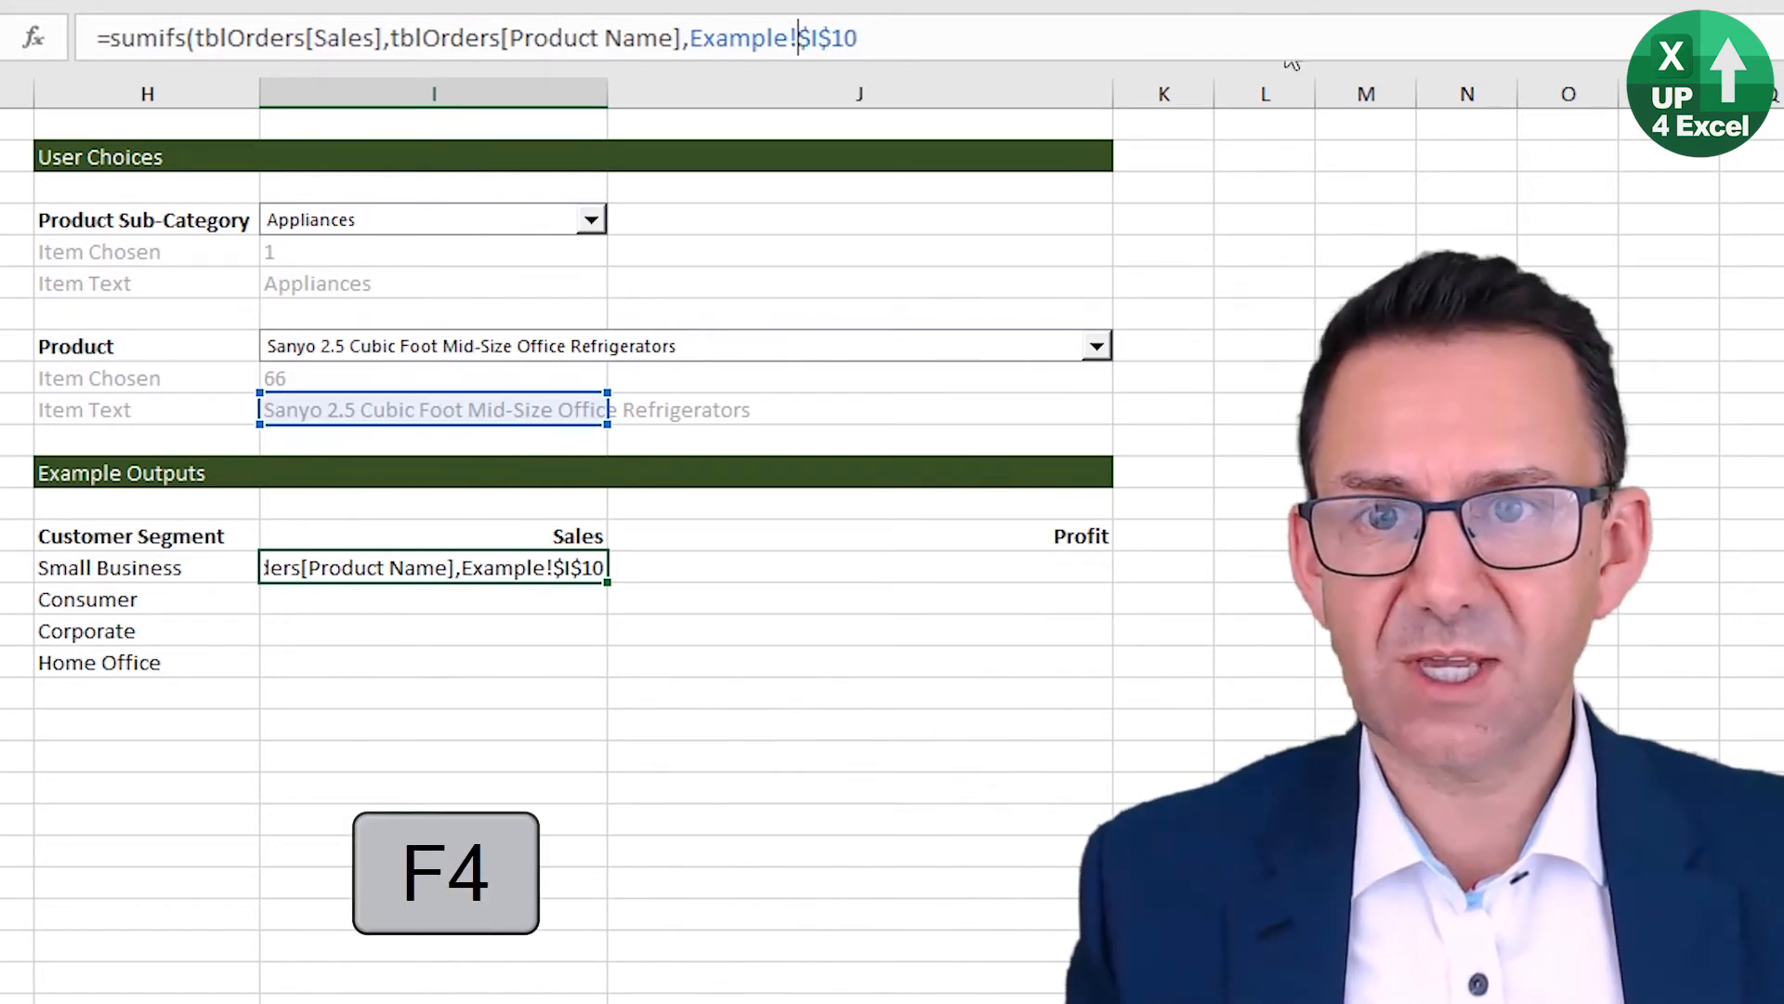
pyautogui.hotkey('ctrl', 'shift', 'Left')
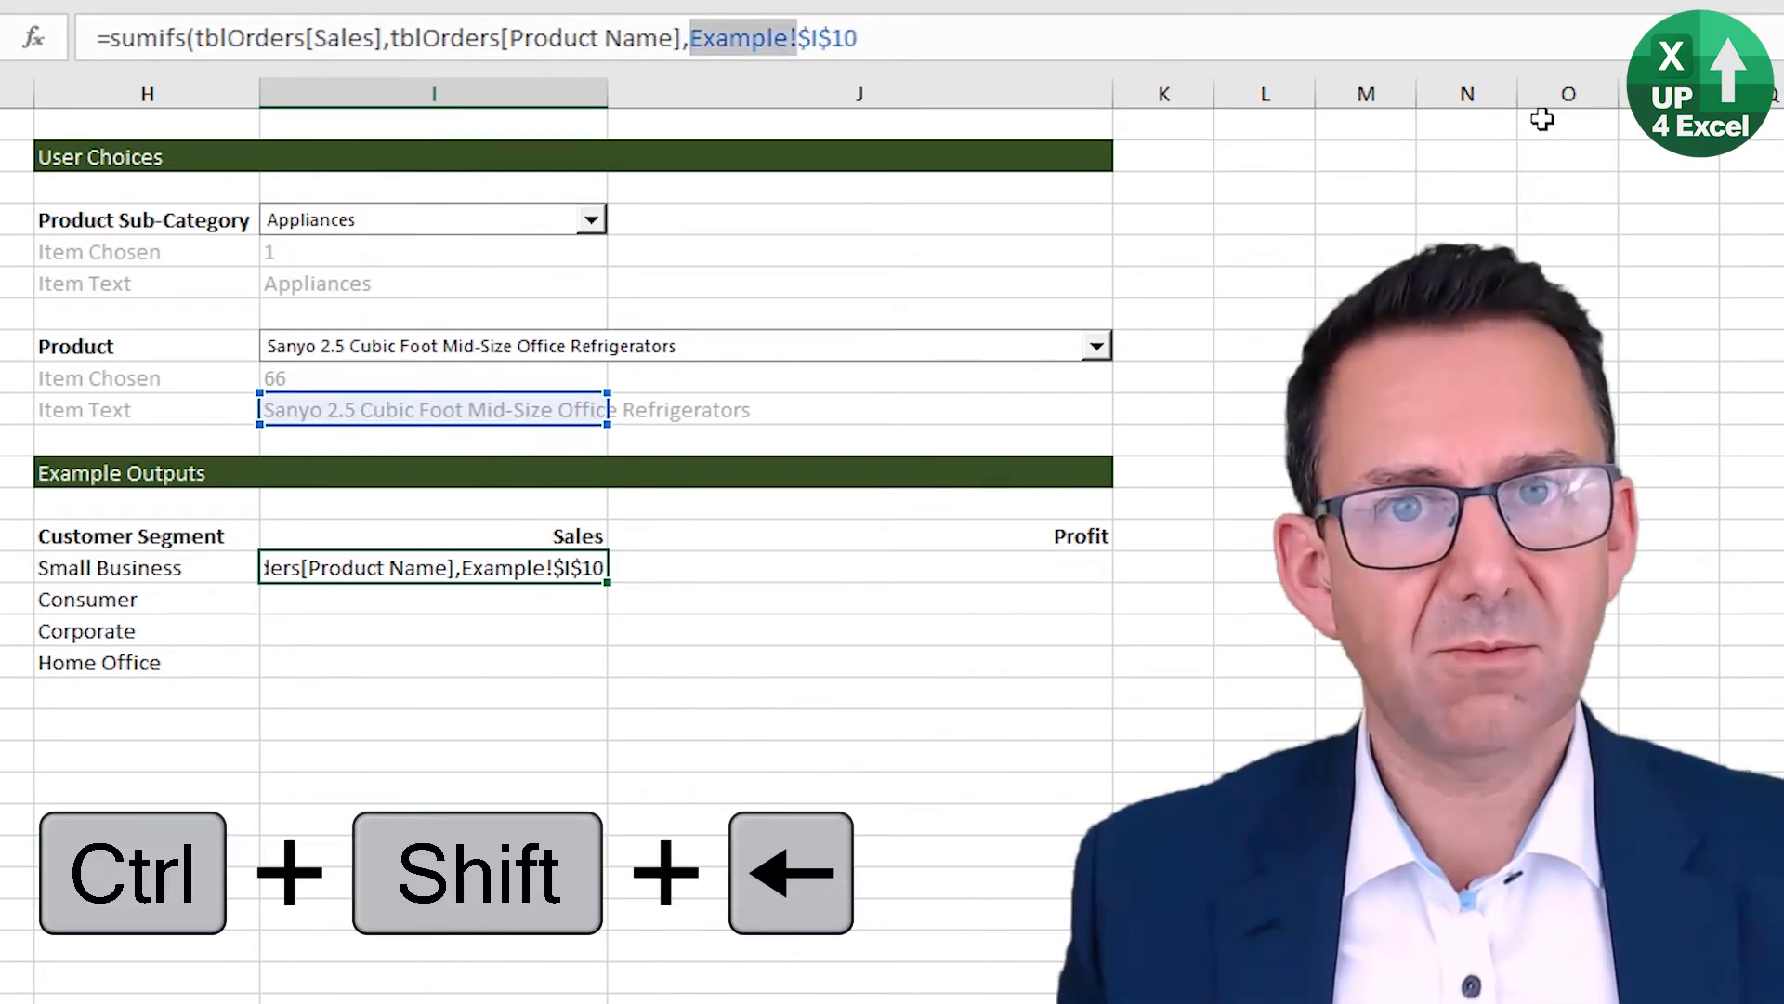
pyautogui.press('Delete')
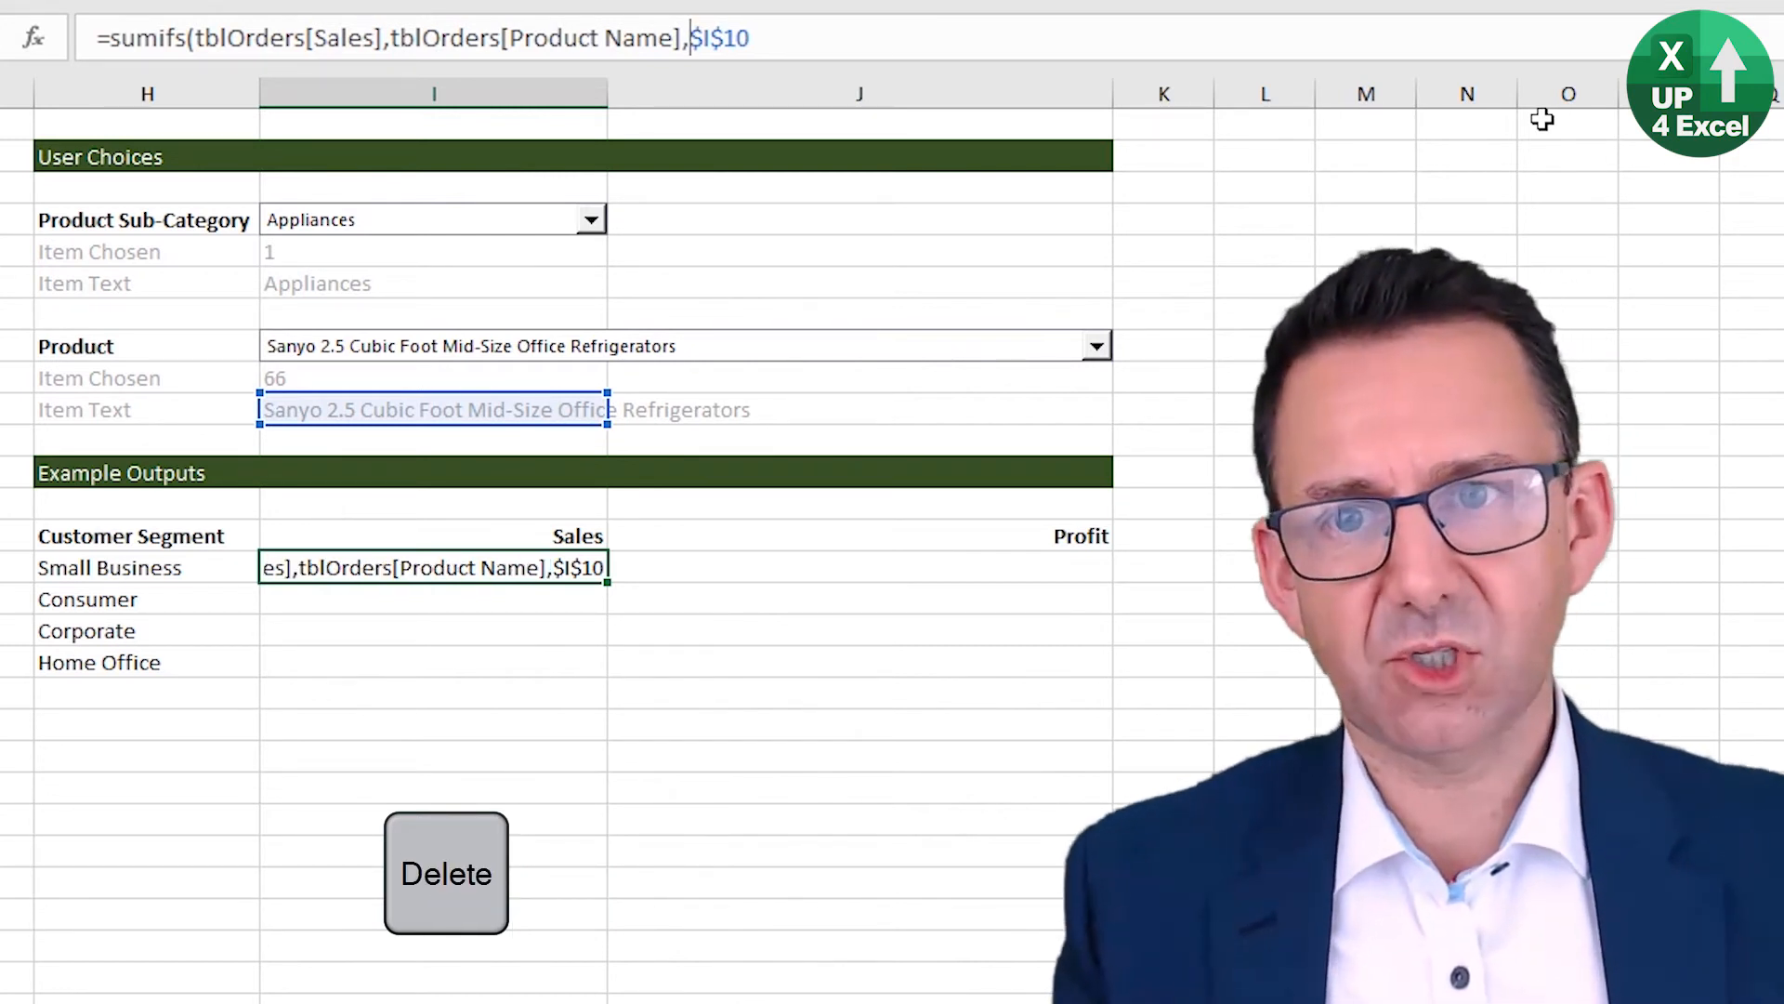
# Step: Add the Customer Segment data column, without its header, as the second SUMIFS criteria range: tblOrders[Customer Segment]
pyautogui.click(834, 34)
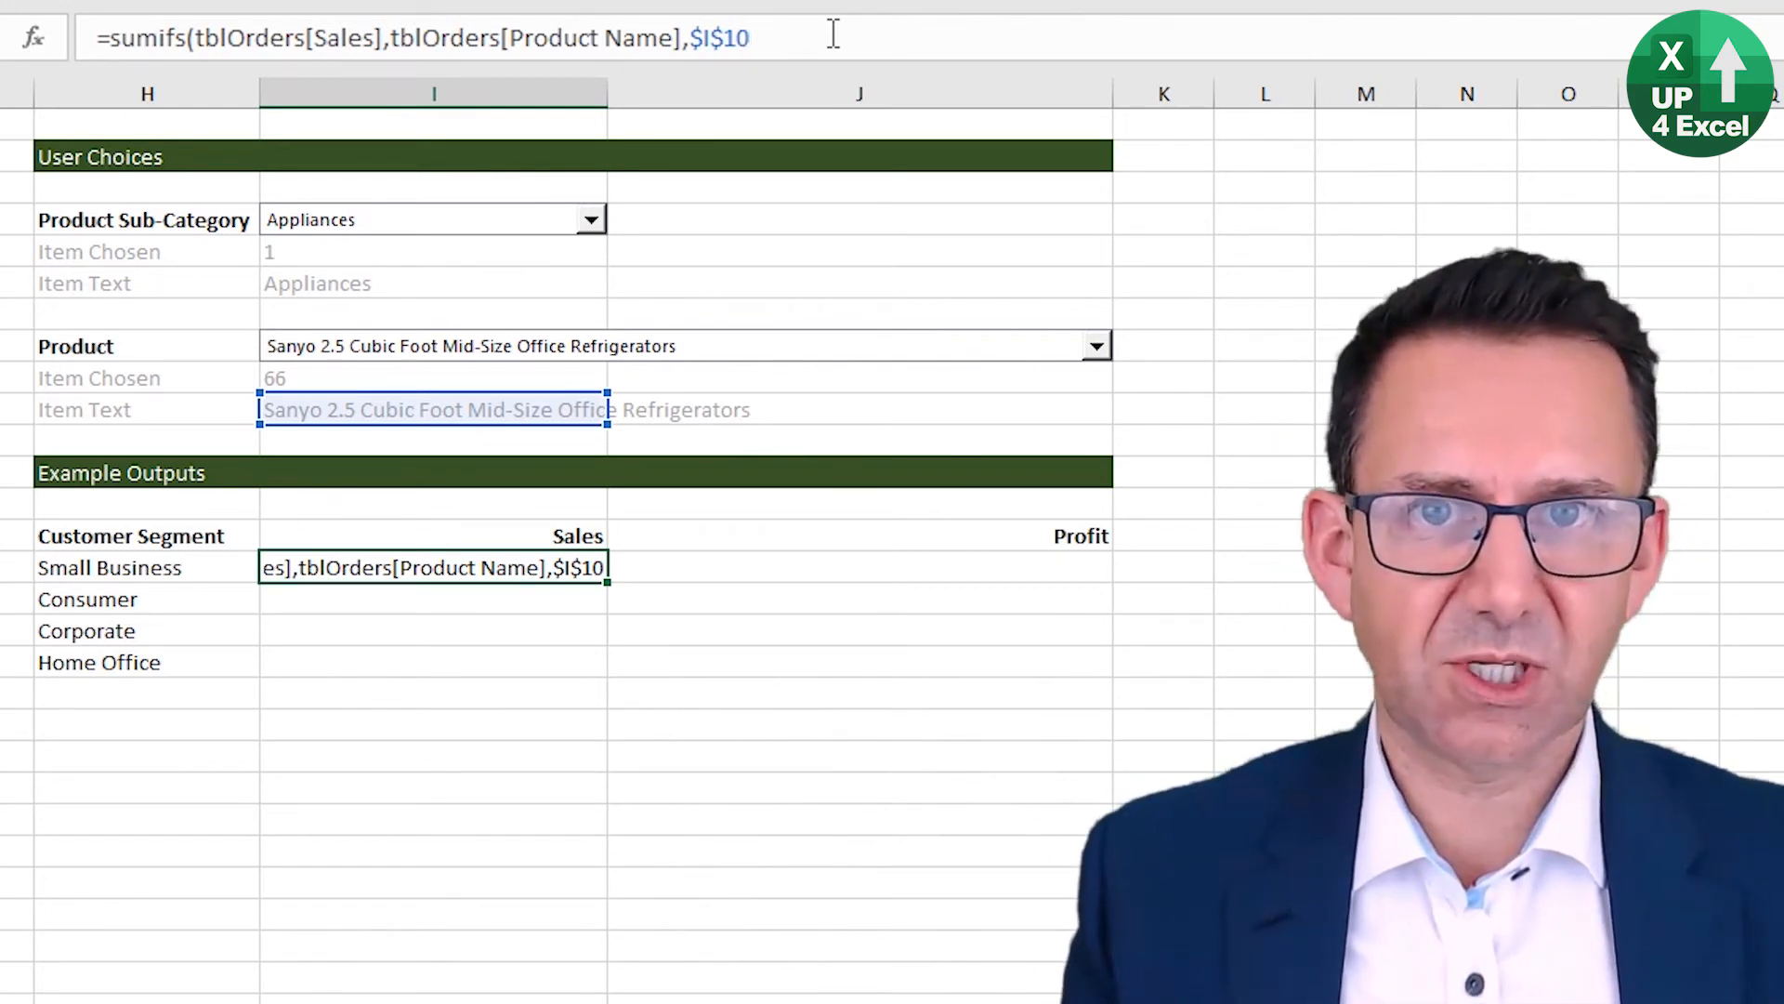
pyautogui.write(',')
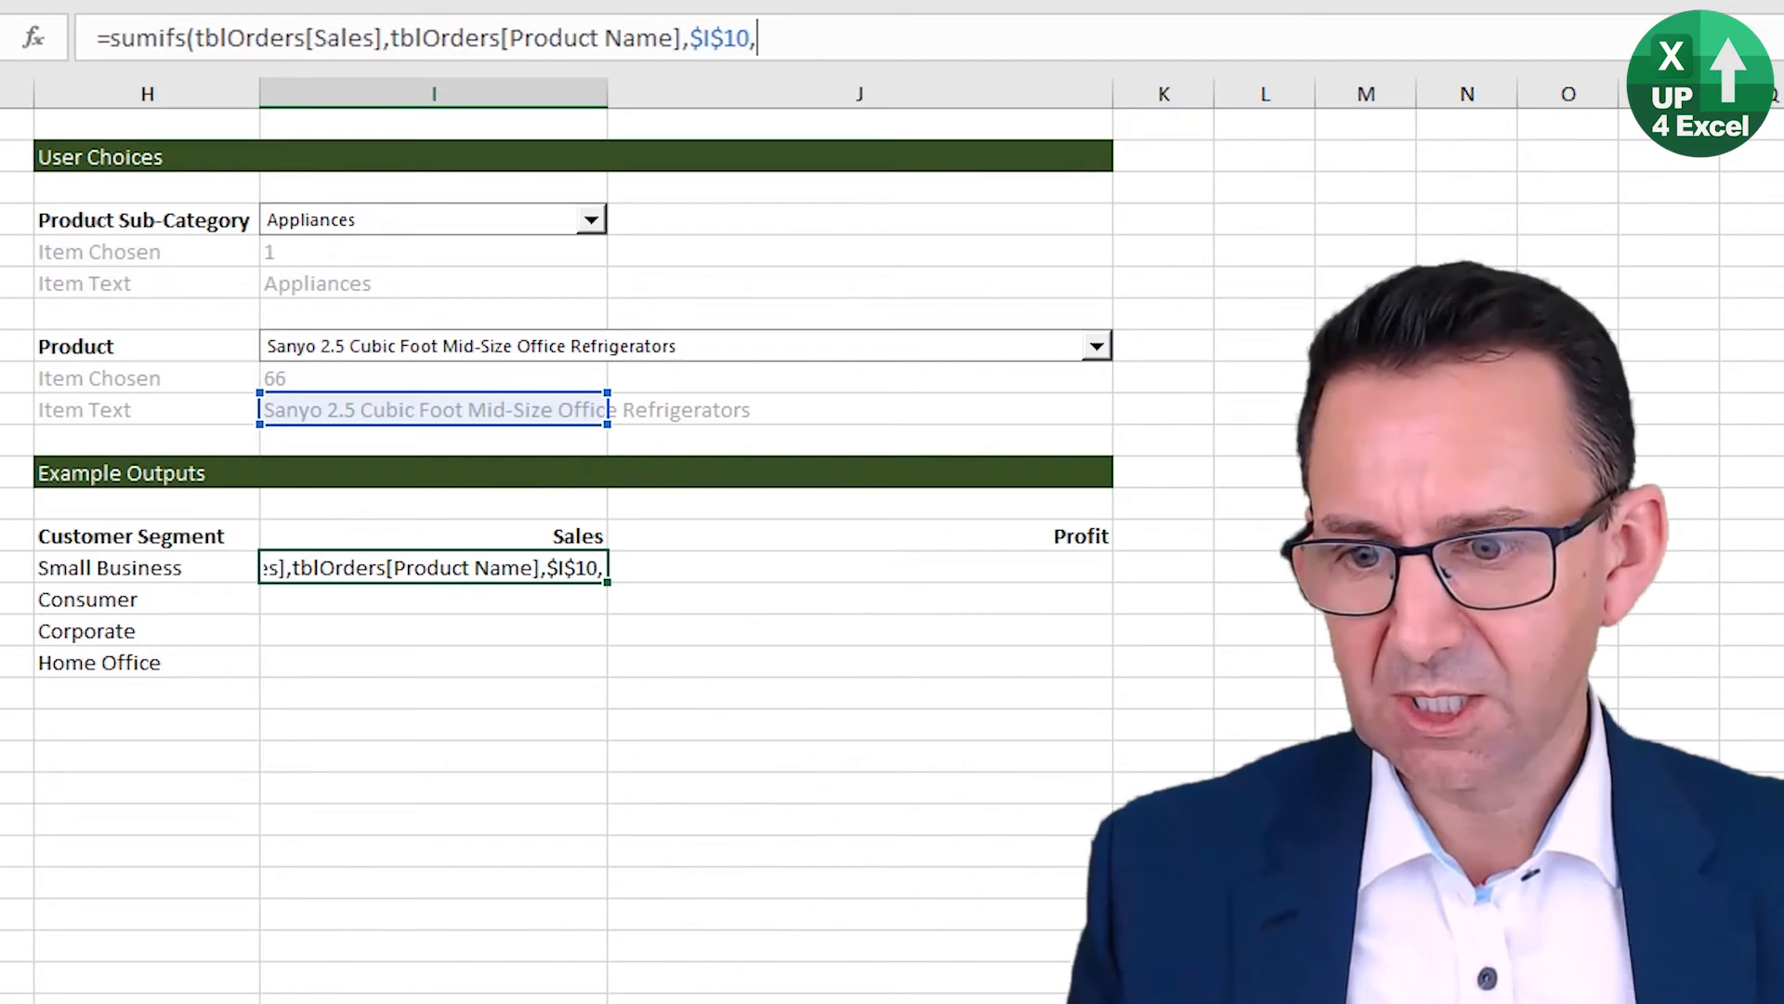
pyautogui.hotkey('ctrl', 'pagedown')
pyautogui.click(617, 381)
pyautogui.hotkey('ctrl', 'Up')
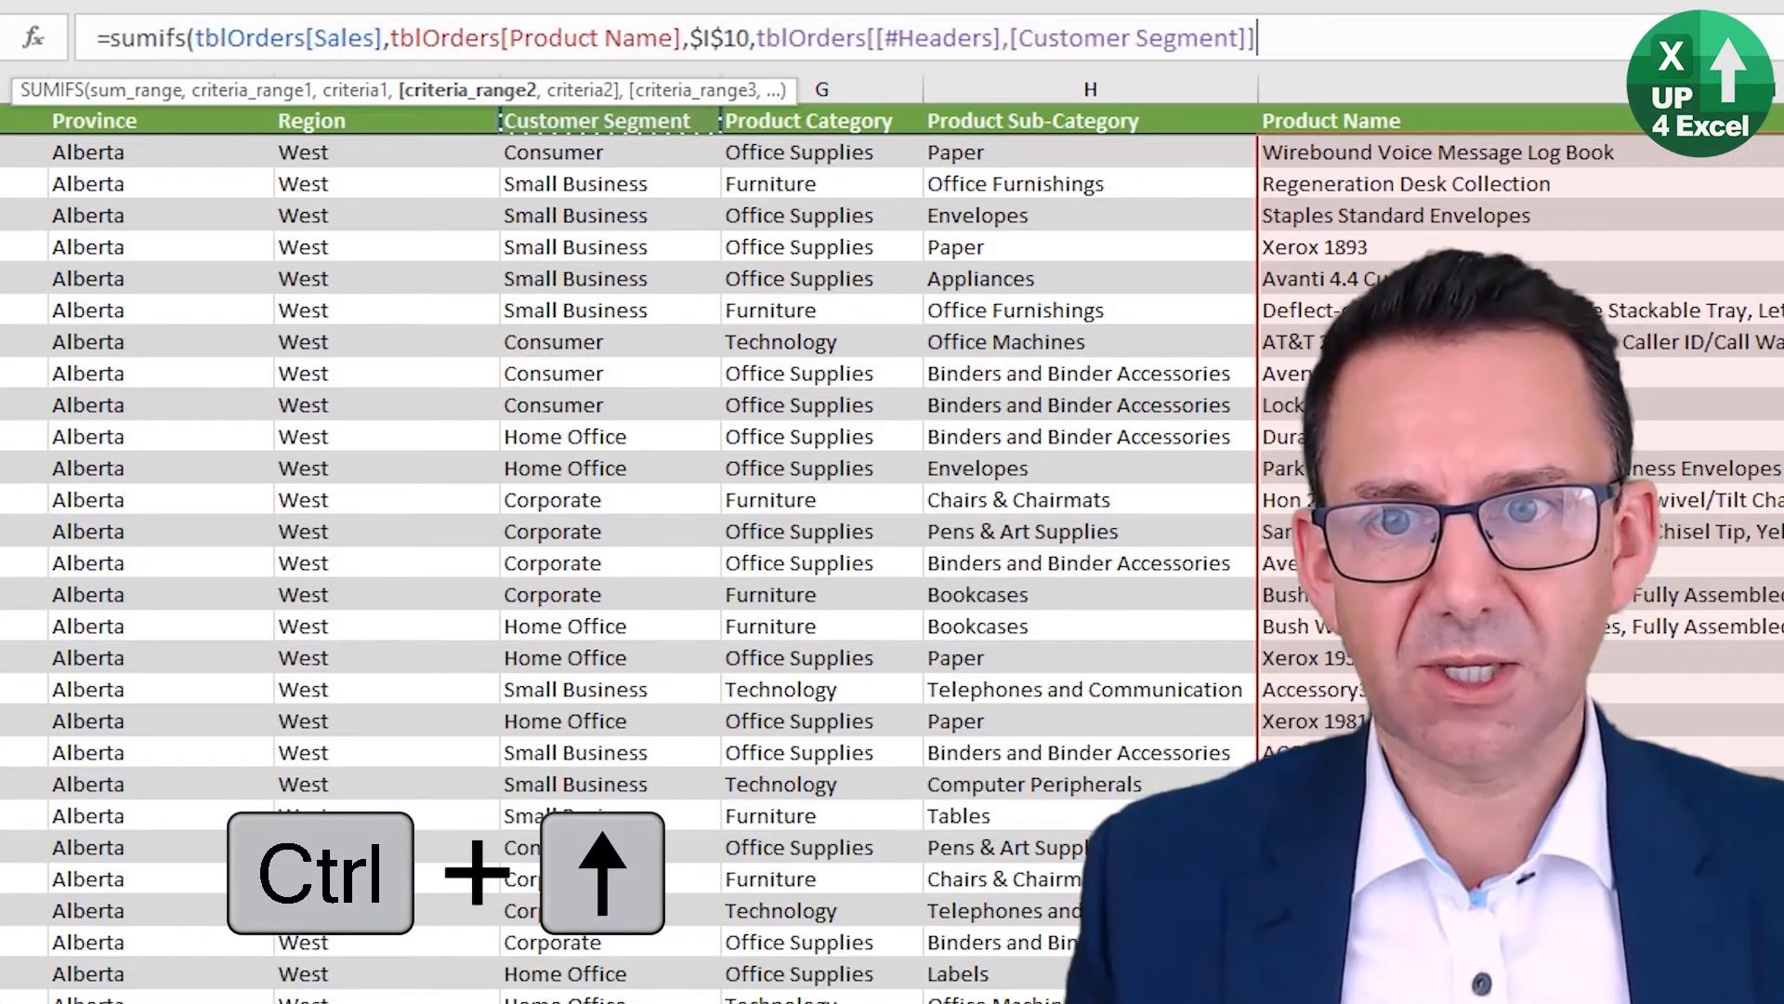
pyautogui.press('Down')
pyautogui.hotkey('ctrl', 'shift', 'Down')
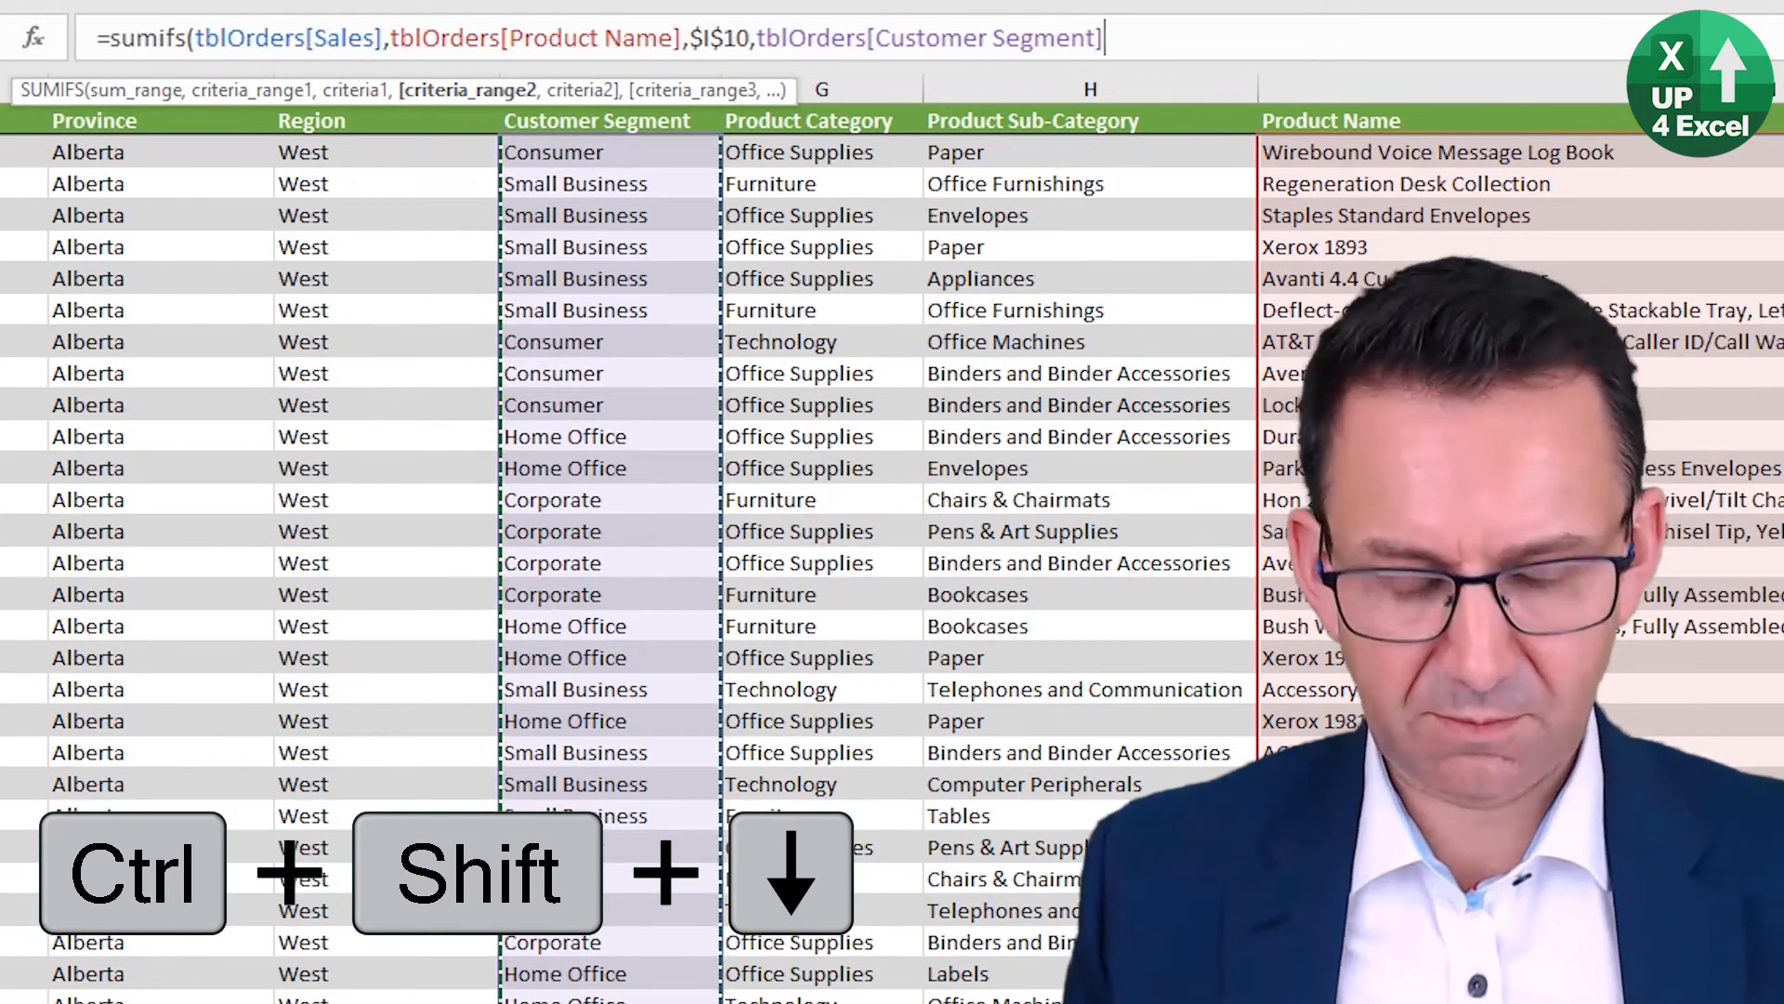
# Step: Set the second criterion to the Small Business label cell as $H15 without the Example! prefix, and complete the formula
pyautogui.write(',')
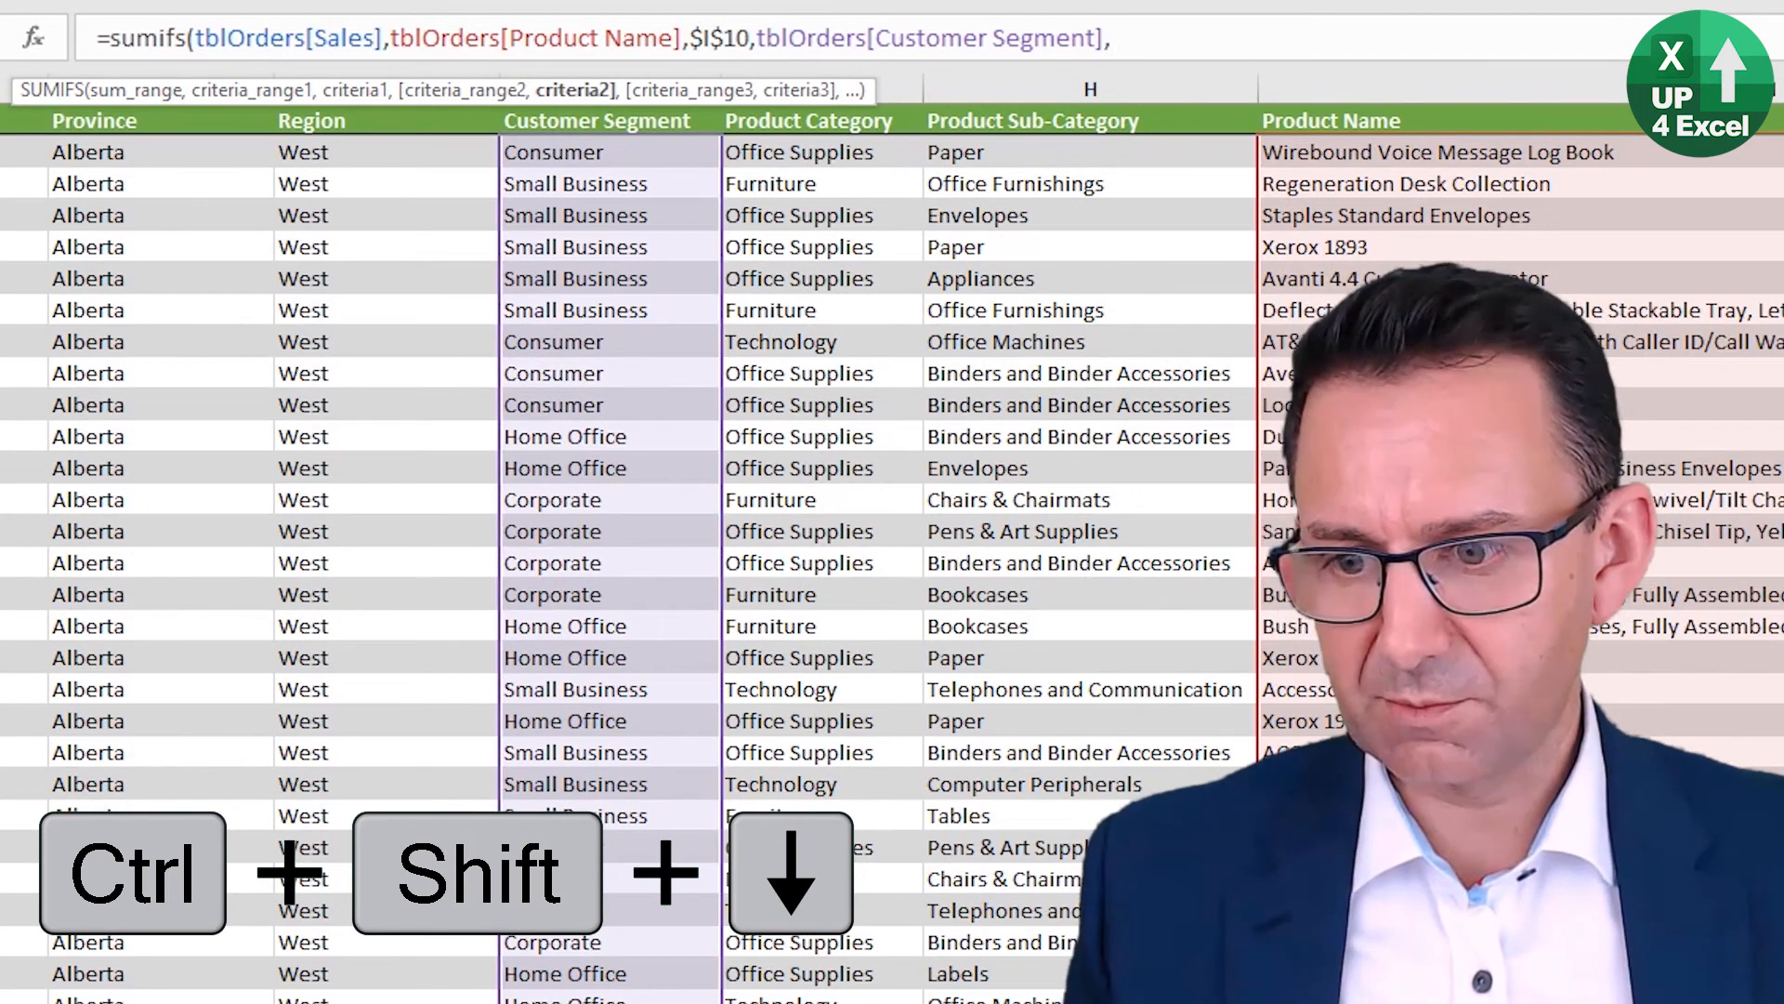
pyautogui.hotkey('ctrl', 'pageup')
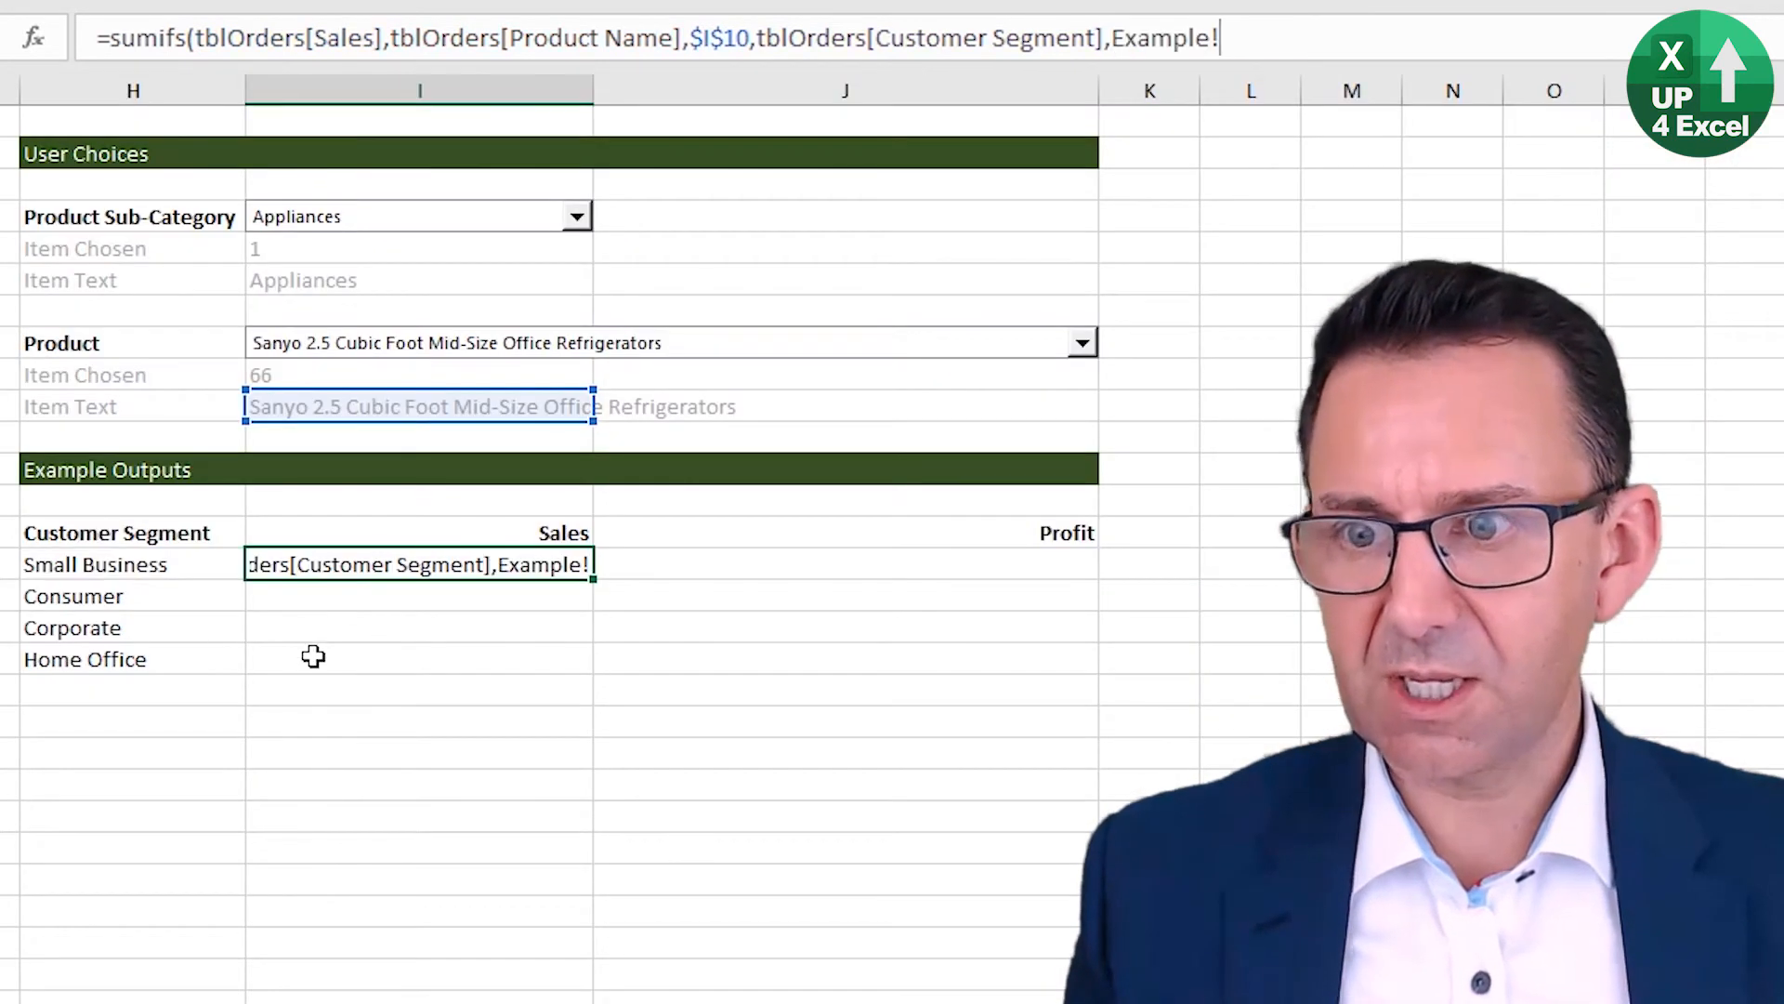
pyautogui.click(130, 561)
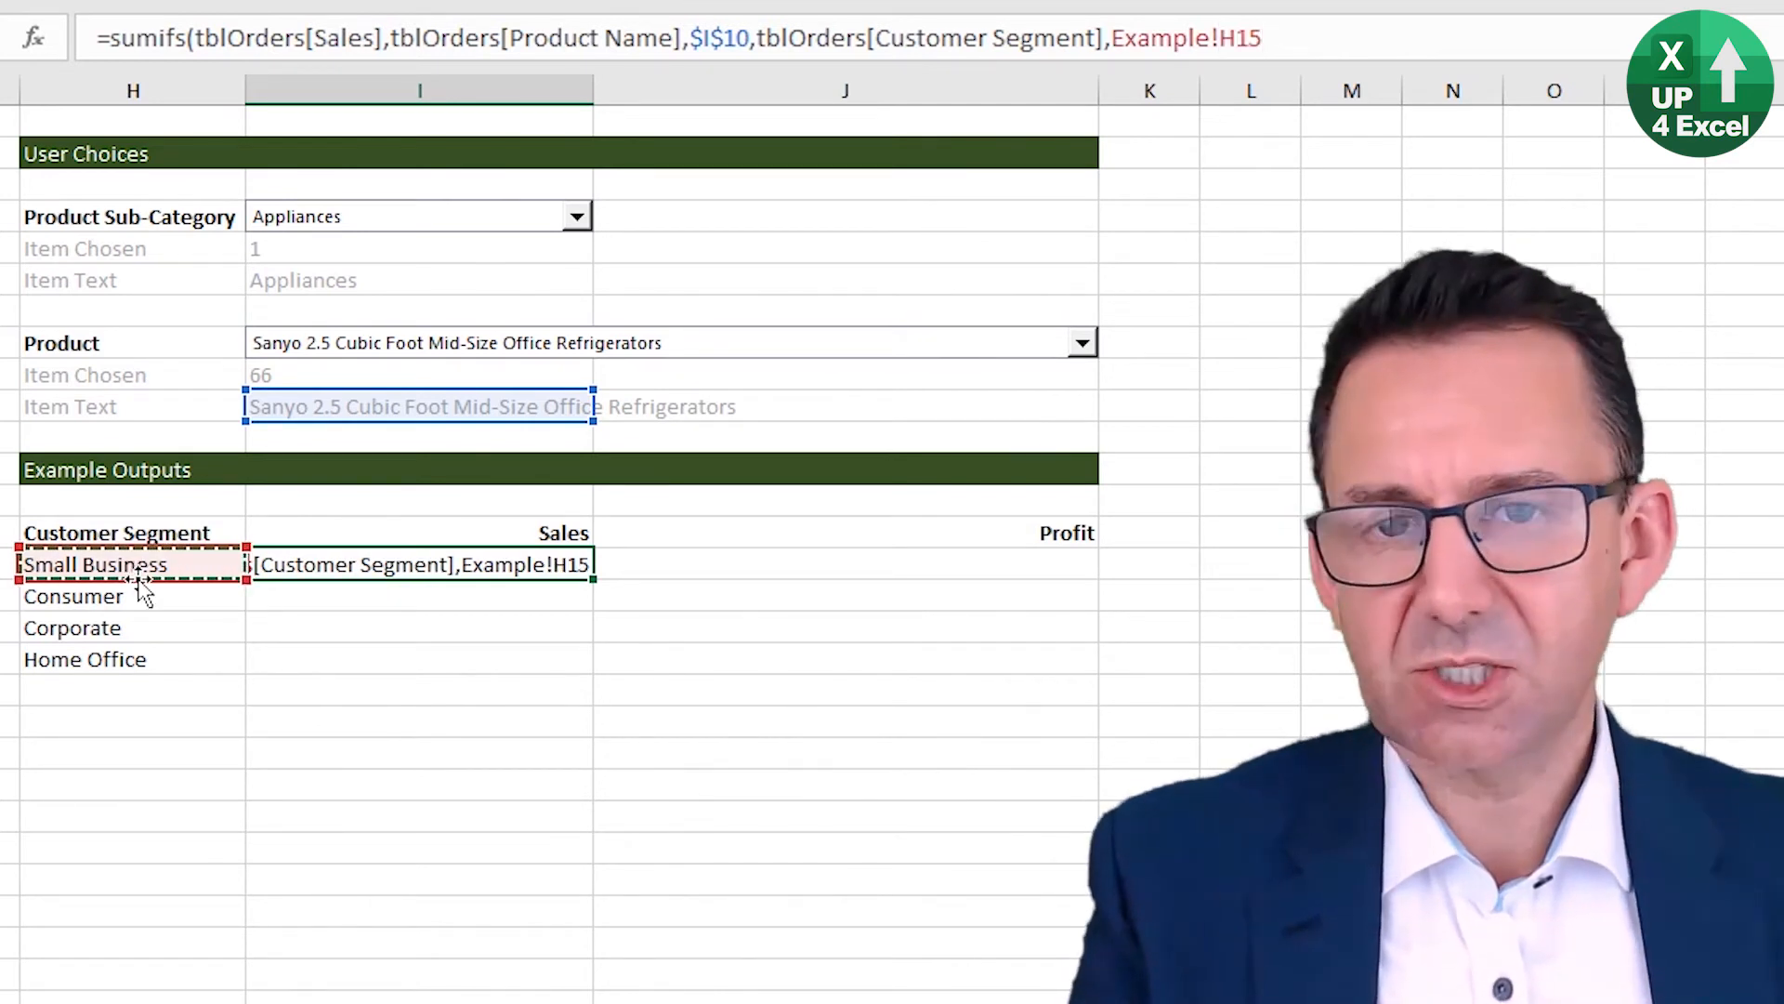
pyautogui.press('F4')
pyautogui.press('F4')
pyautogui.press('F4')
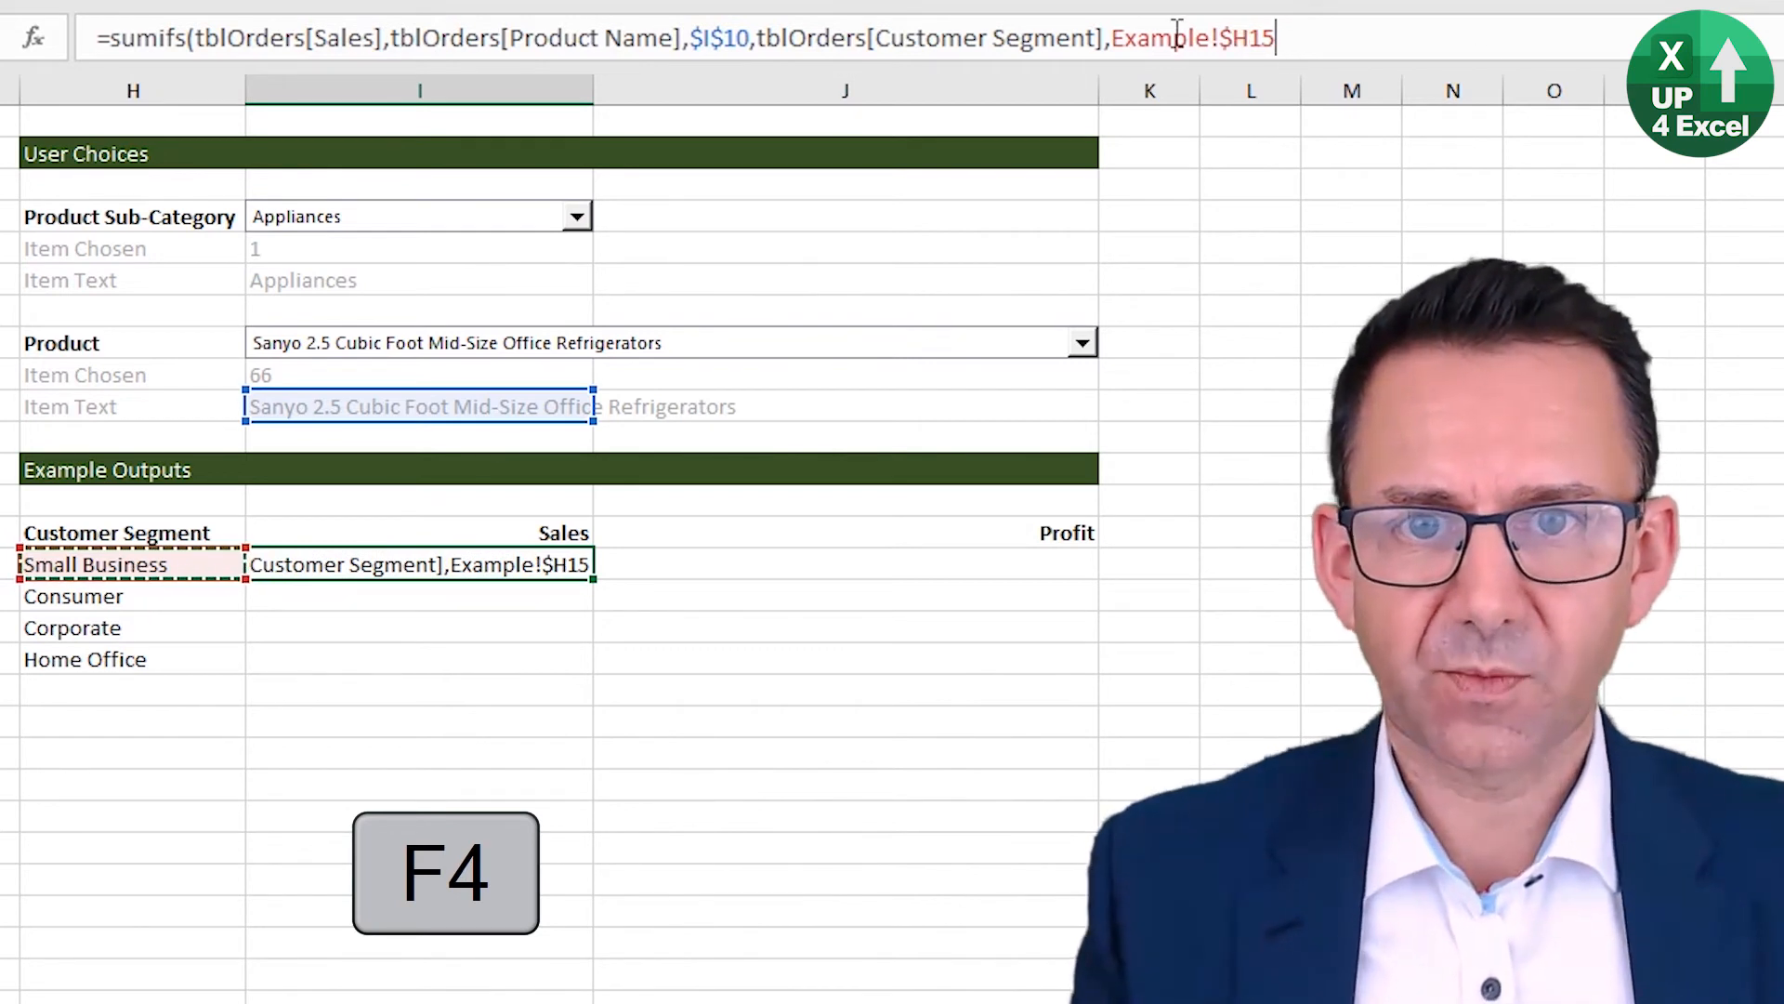
pyautogui.click(1220, 37)
pyautogui.hotkey('ctrl', 'shift', 'Left')
pyautogui.press('Delete')
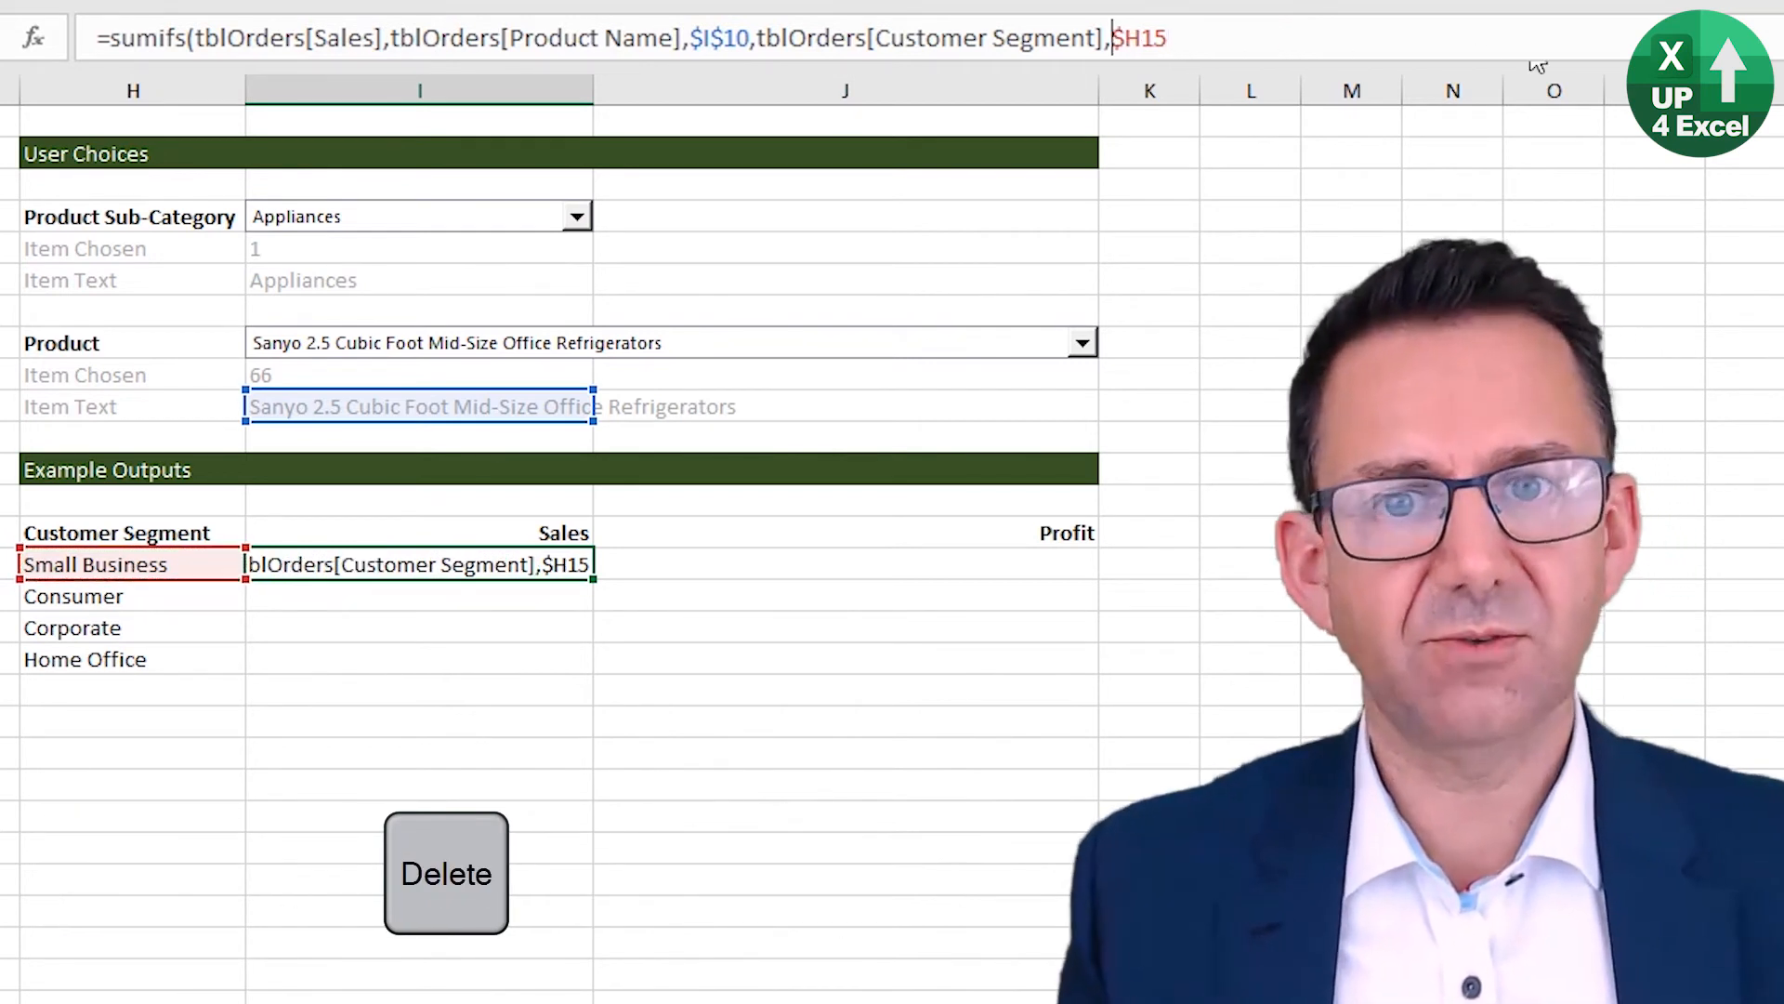
pyautogui.click(1261, 28)
pyautogui.write(')')
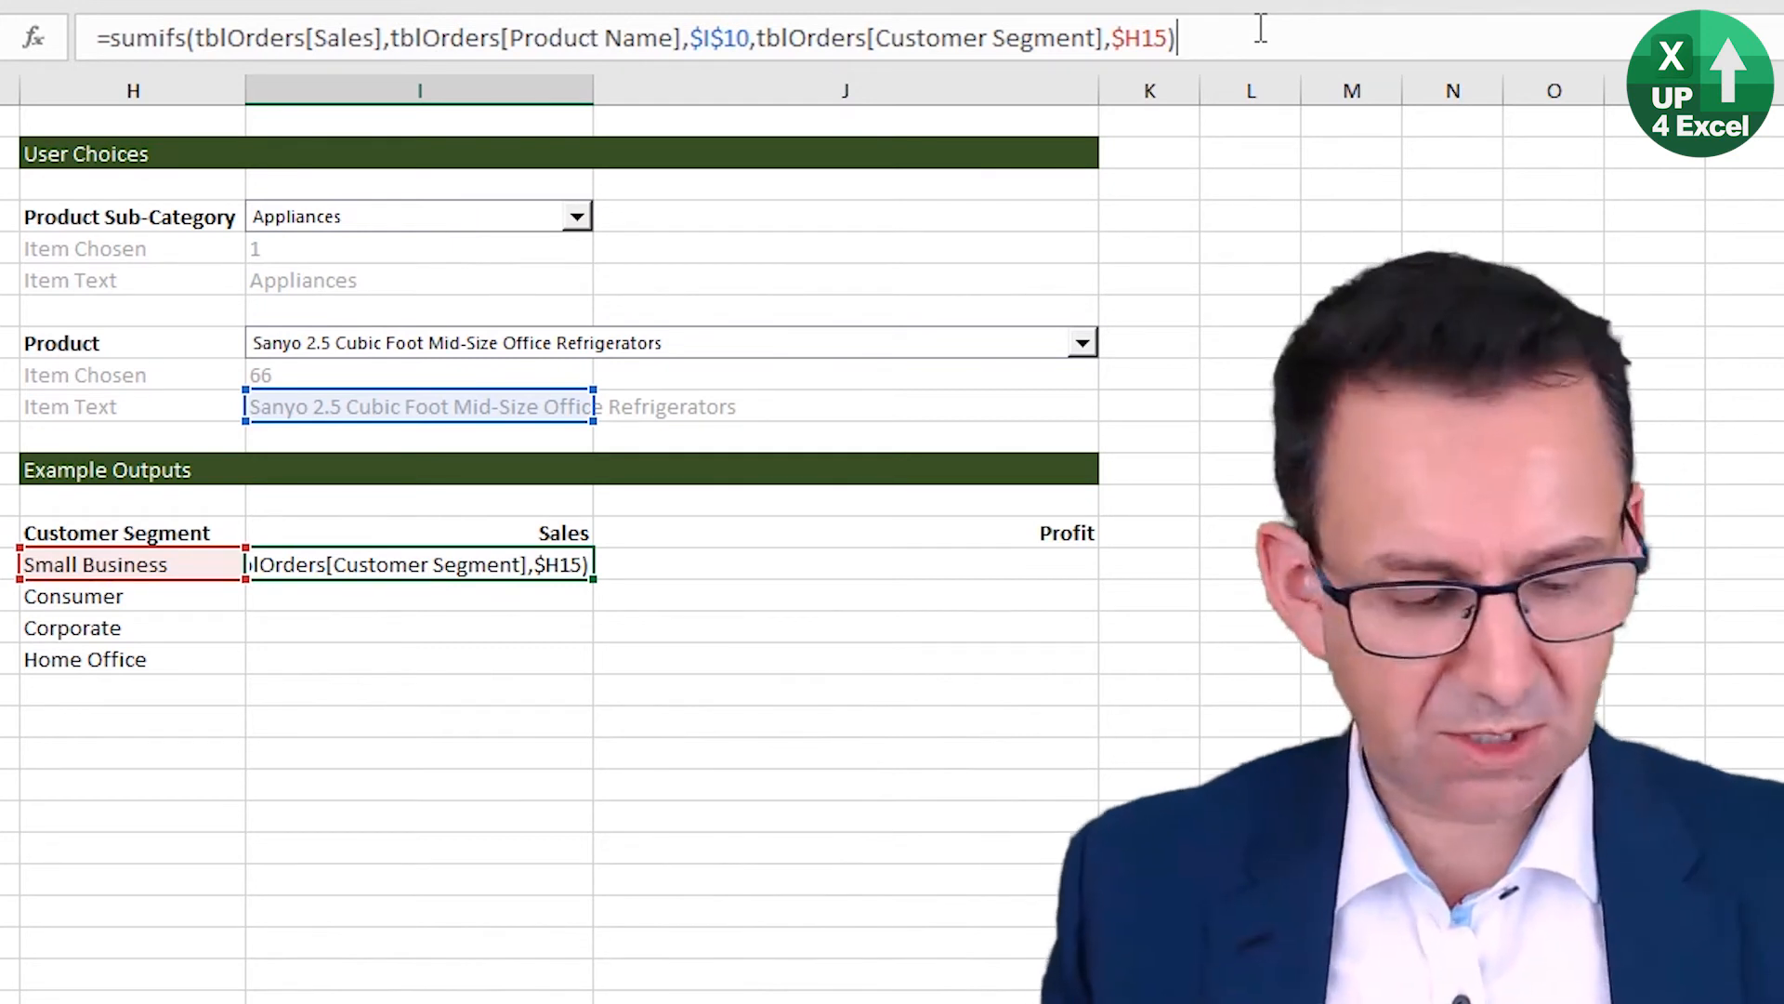
pyautogui.press('Return')
# Step: Fill the Small Business Sales formula down through the Consumer, Corporate and Home Office rows
pyautogui.press('Up')
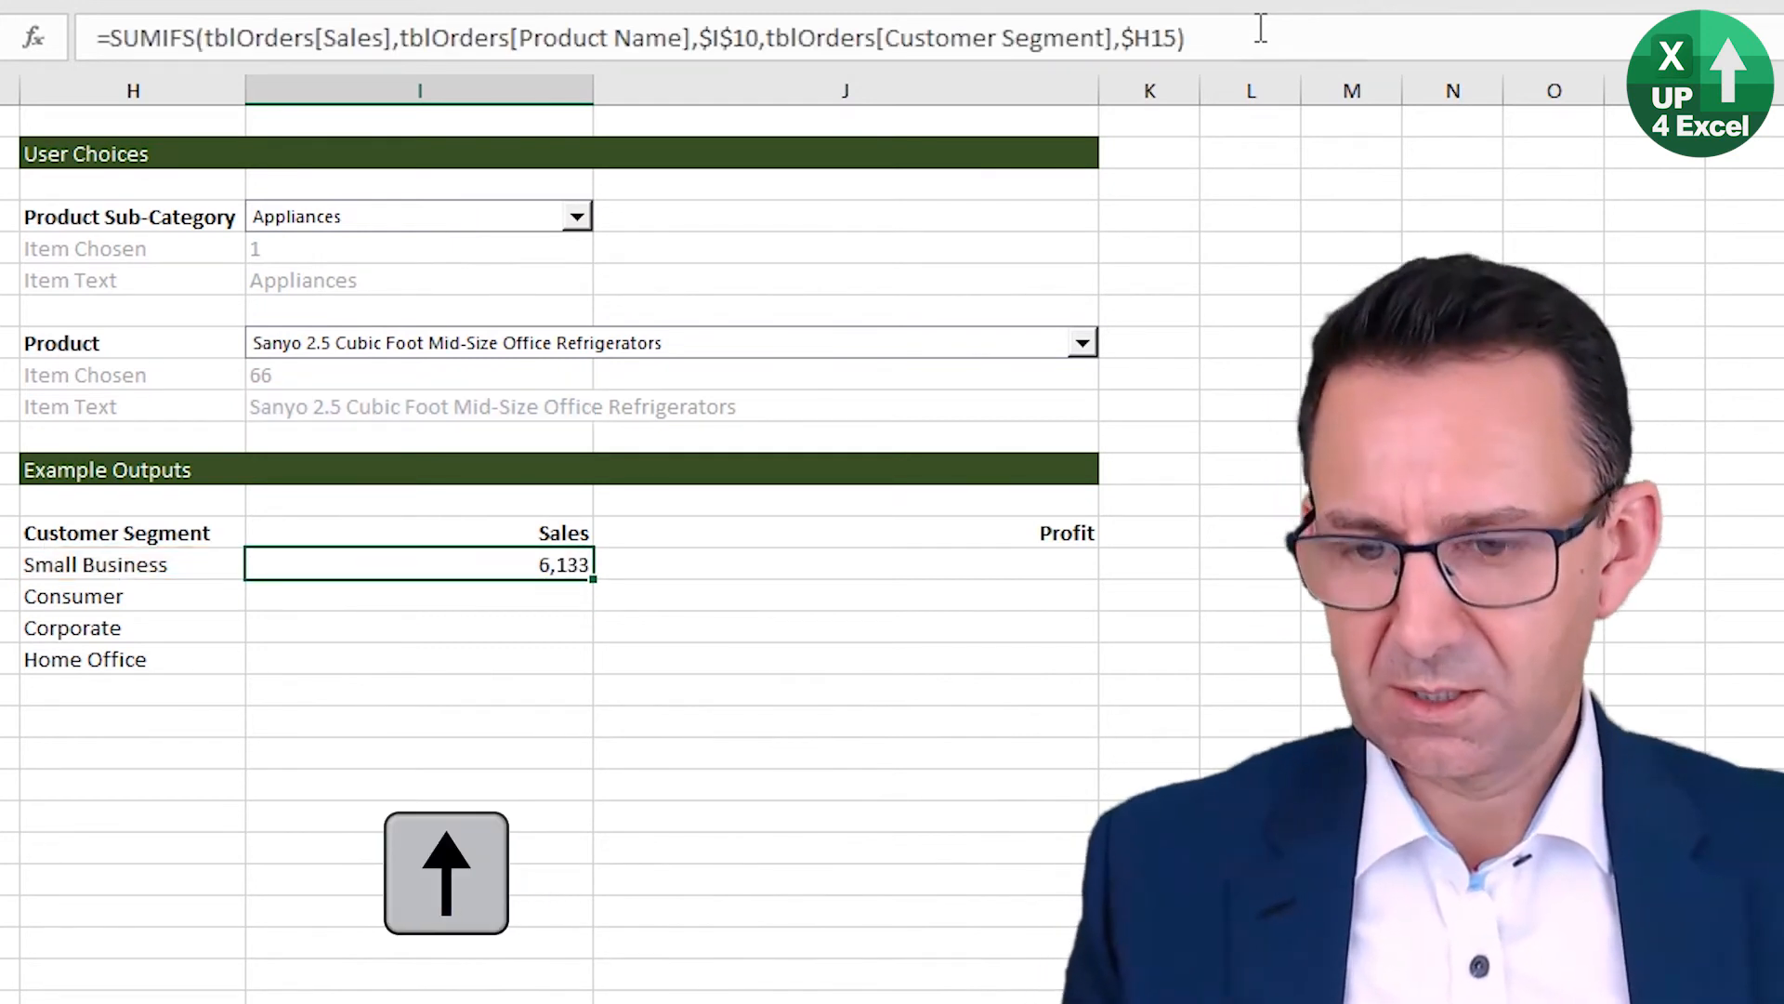
pyautogui.hotkey('ctrl', 'c')
pyautogui.hotkey('shift', 'Down')
pyautogui.hotkey('shift', 'Down')
pyautogui.hotkey('shift', 'Down')
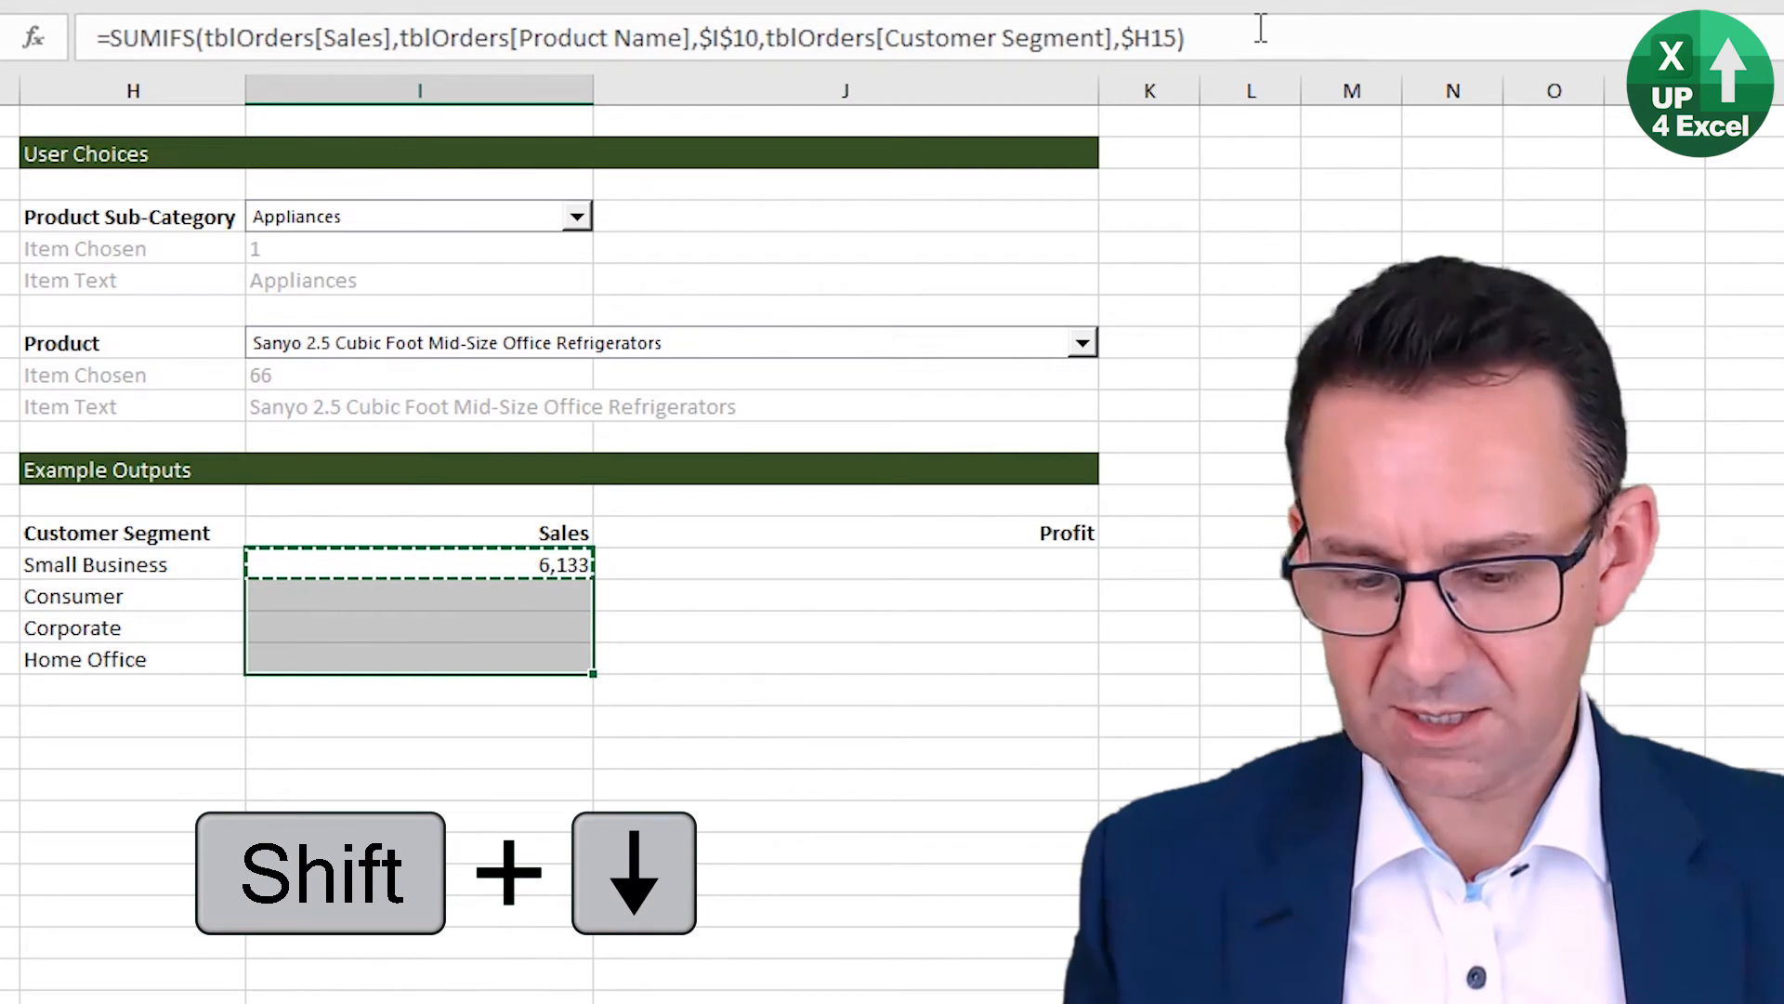
pyautogui.hotkey('ctrl', 'd')
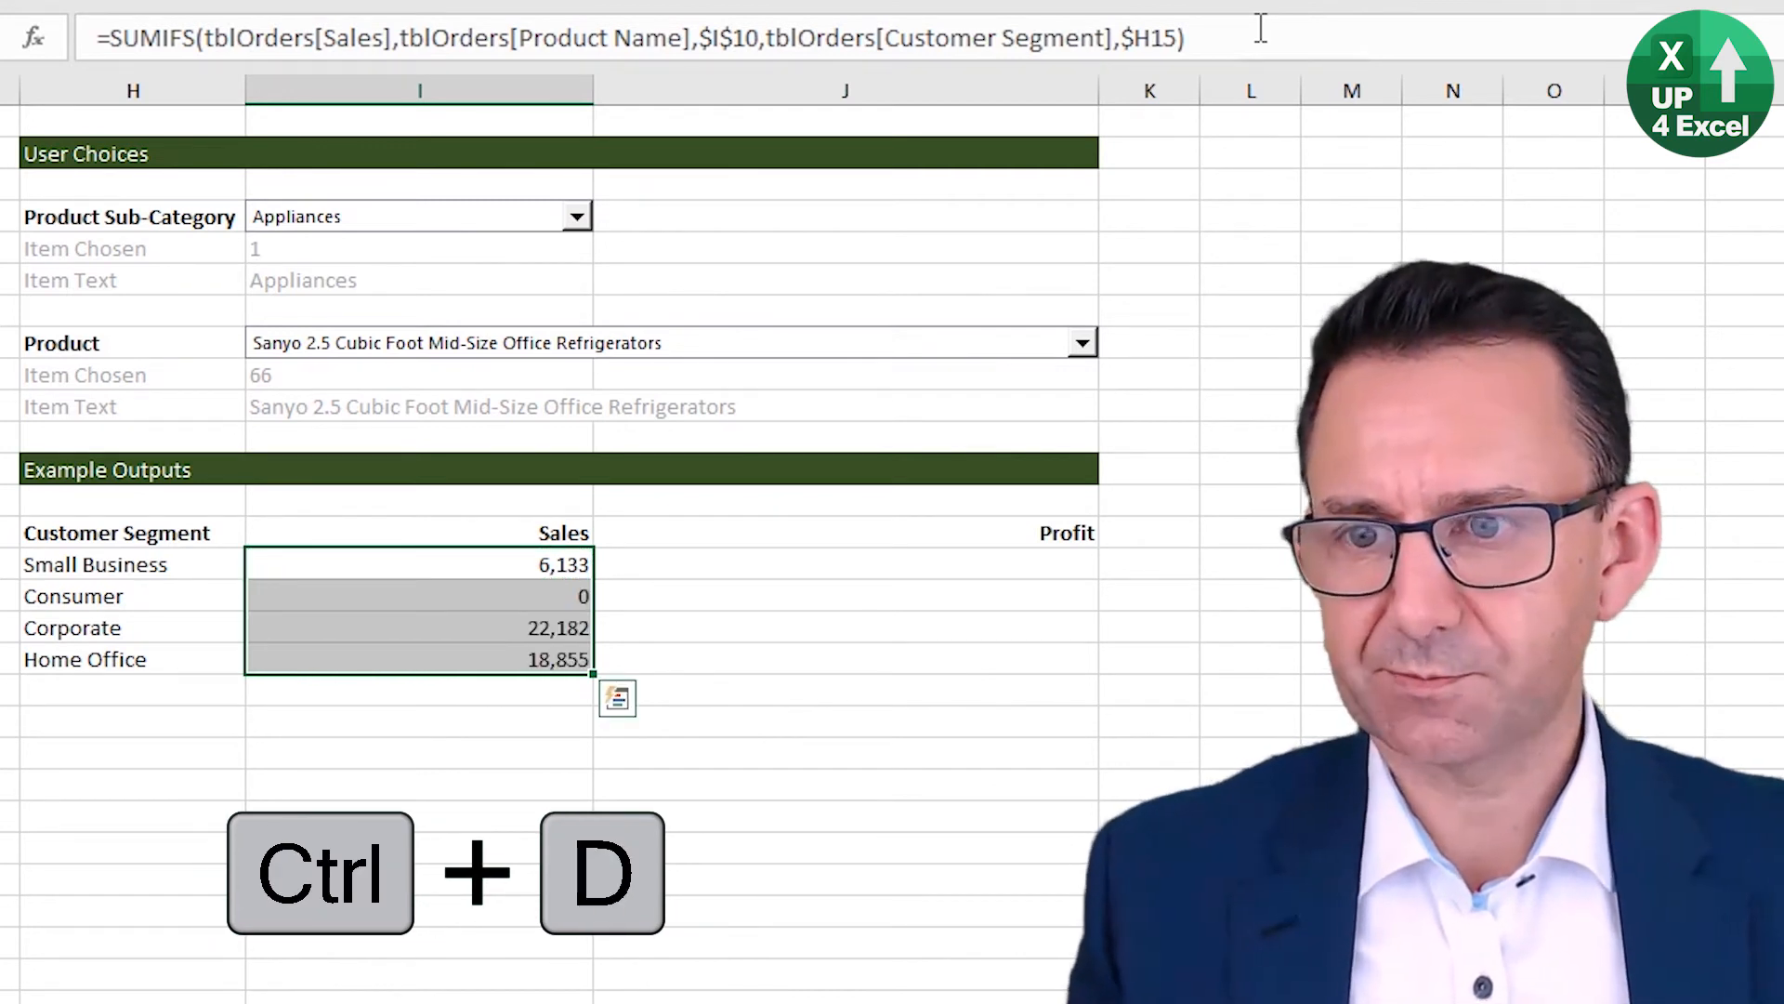
# Step: Copy the Small Business Sales formula from I15 into the Profit cell J15
pyautogui.press('Right')
pyautogui.press('Left')
pyautogui.hotkey('ctrl', 'c')
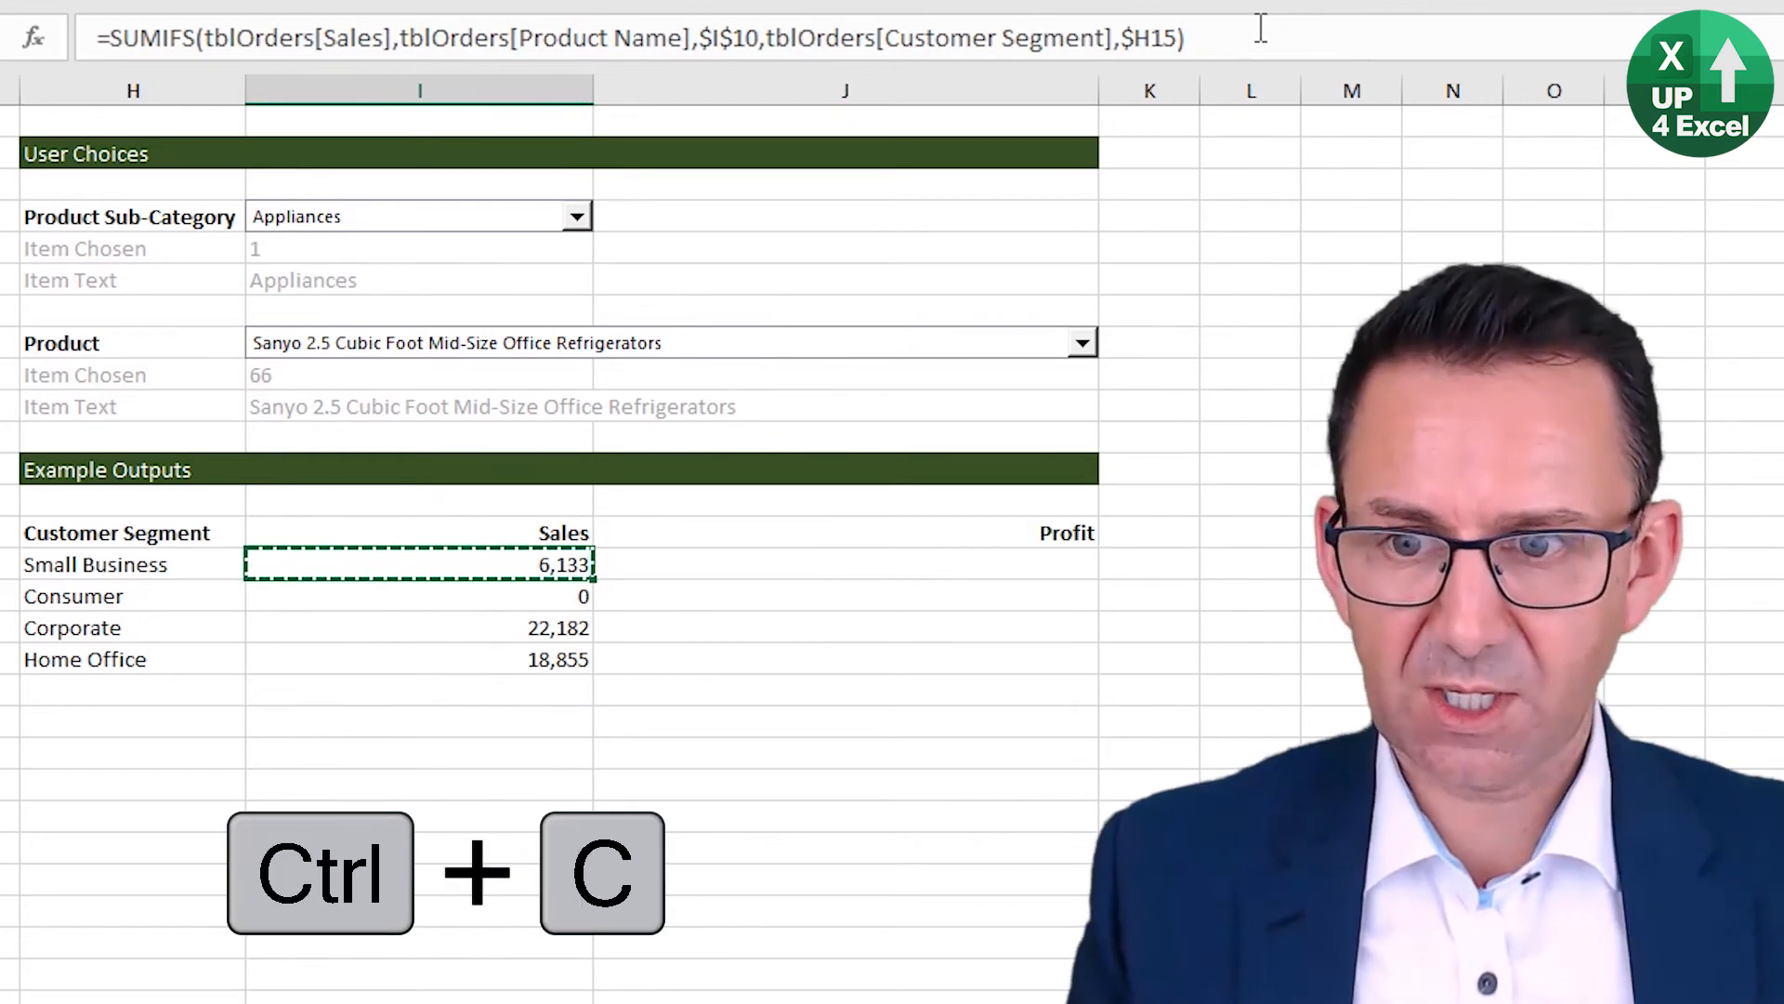
pyautogui.press('Right')
pyautogui.hotkey('ctrl', 'v')
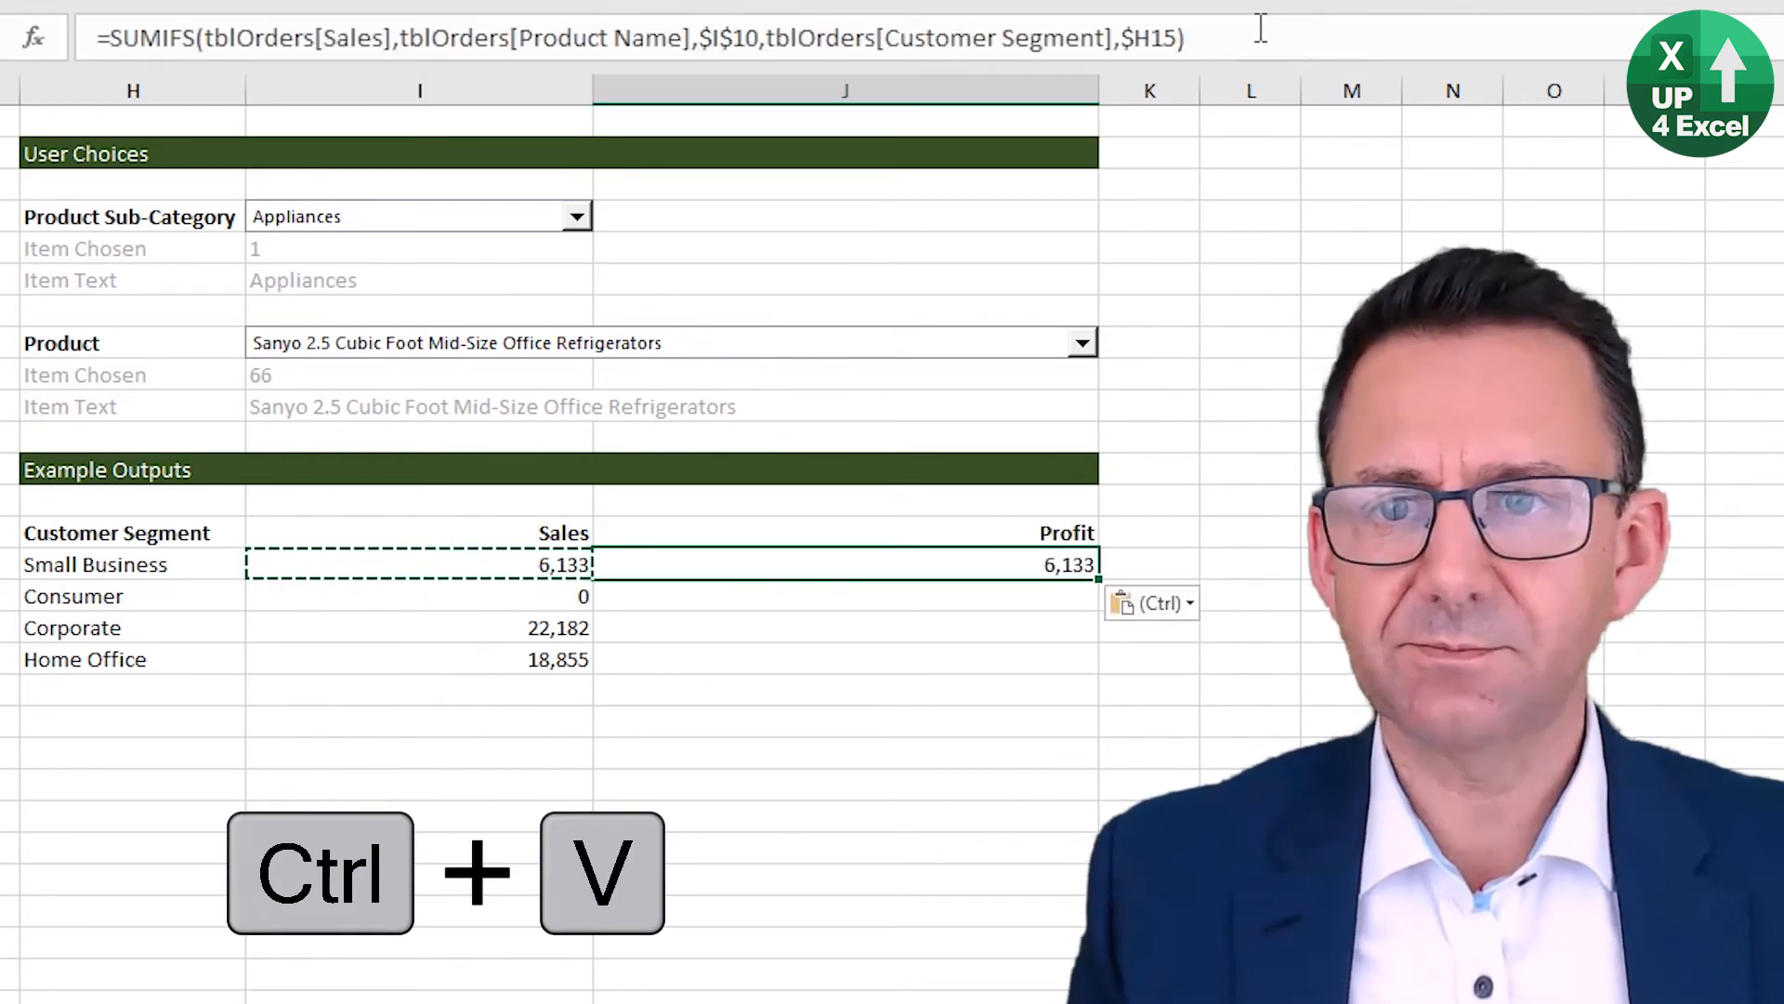
# Step: Change the sum range of the Small Business Profit formula to tblOrders[Profit]
pyautogui.click(387, 37)
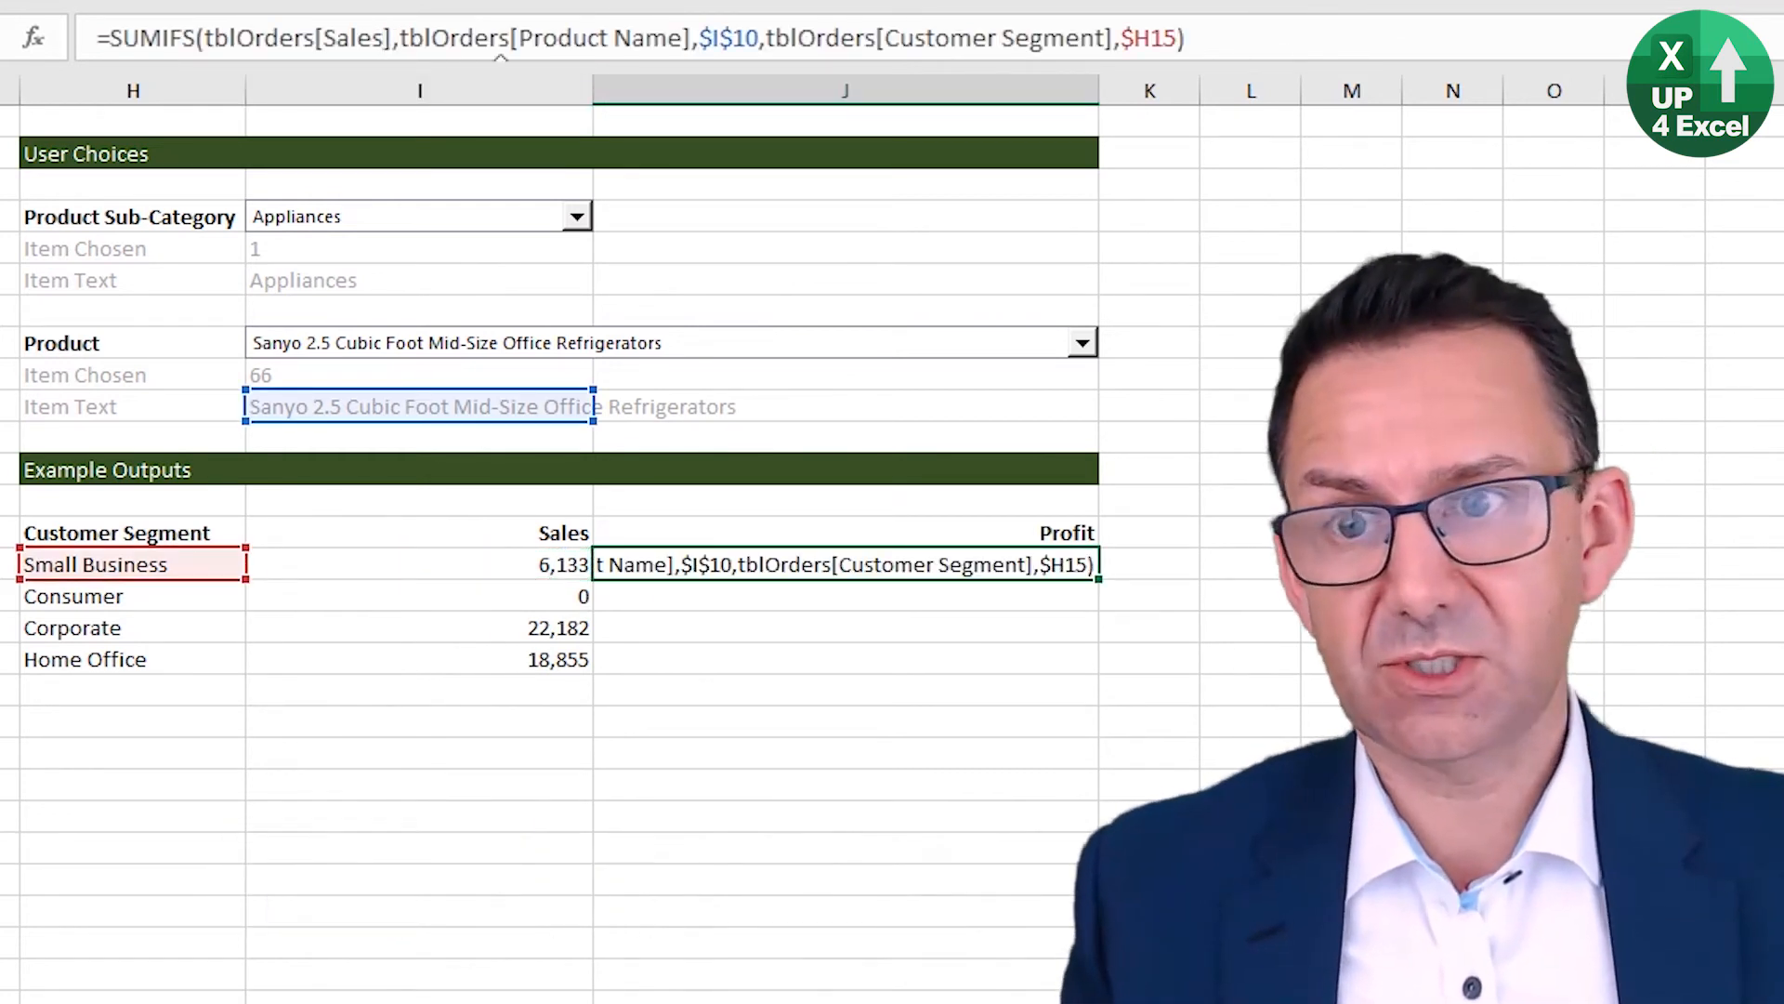
pyautogui.hotkey('shift', 'Left')
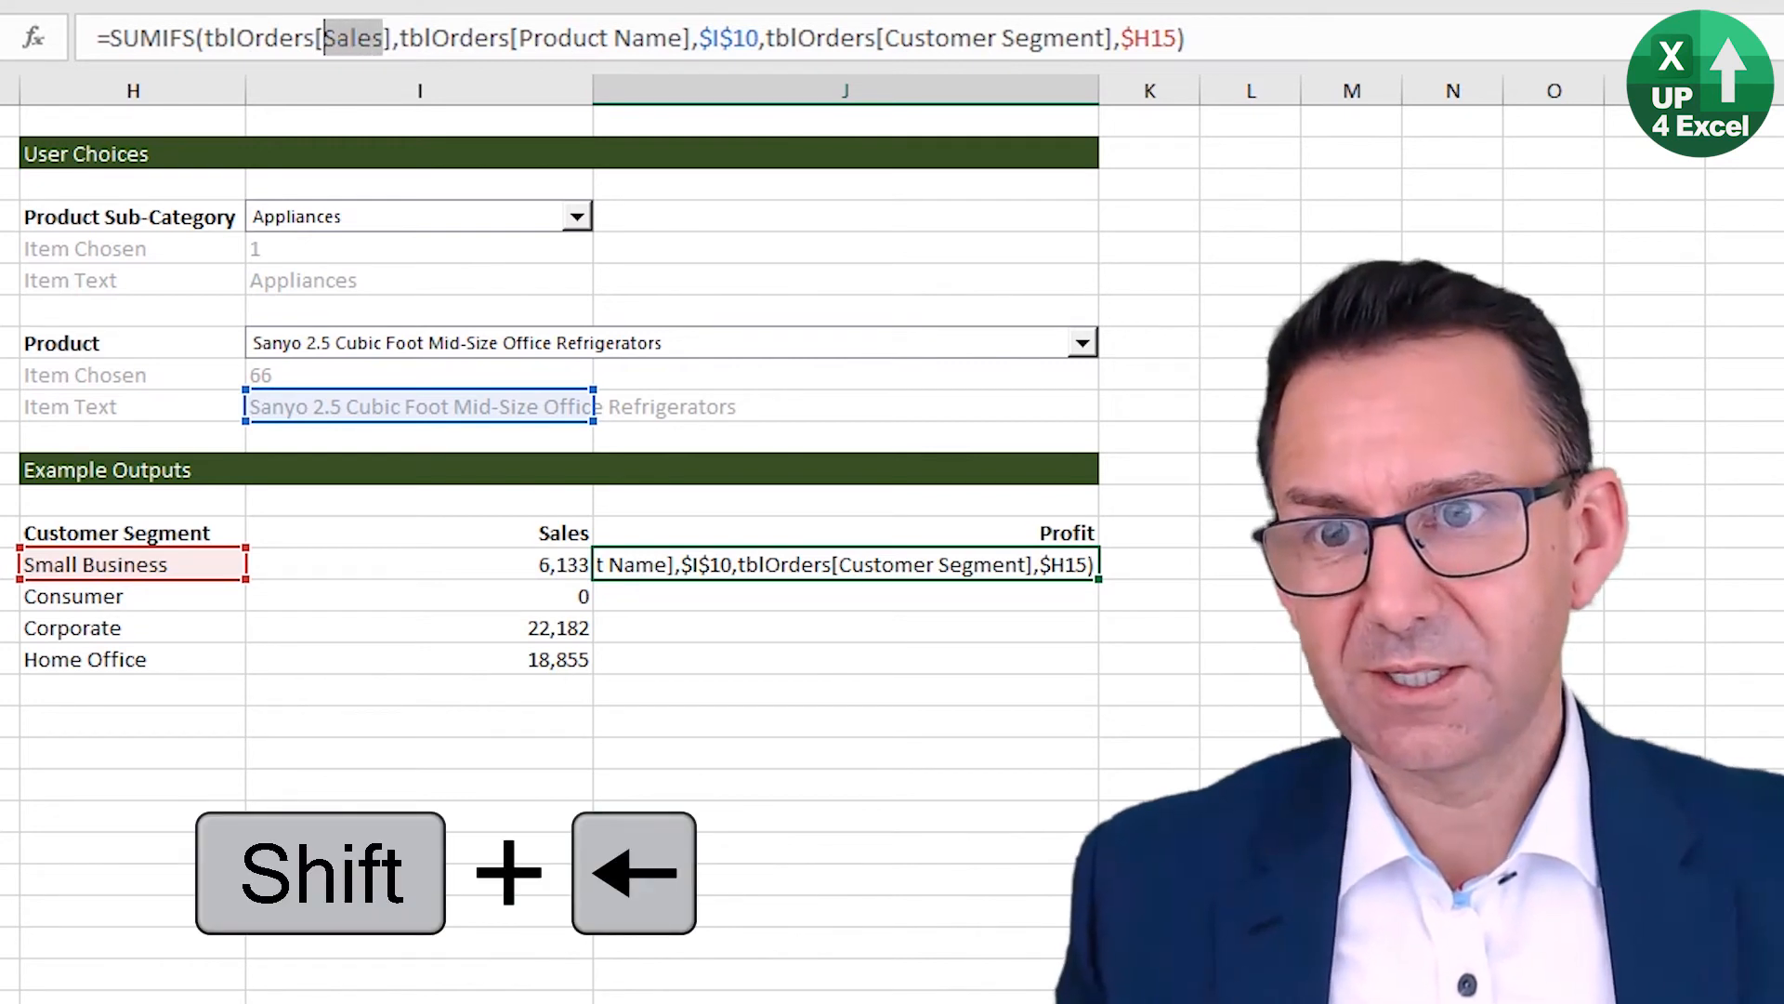
pyautogui.write('Pro')
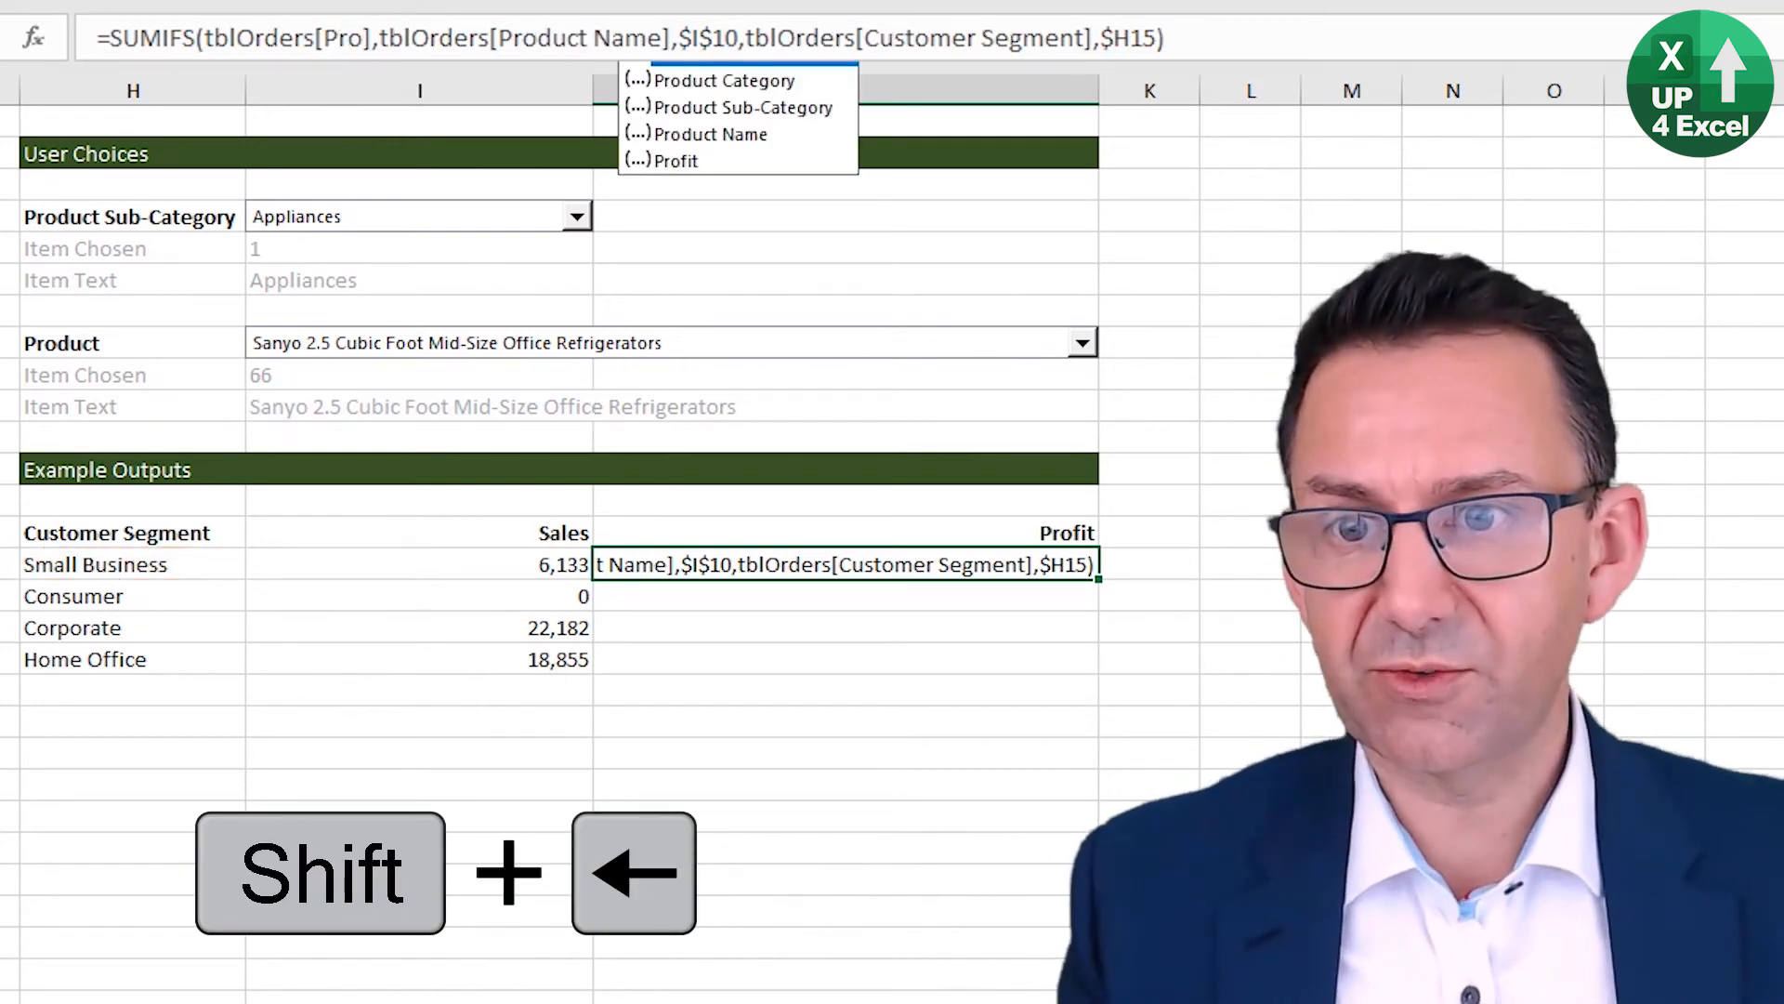
pyautogui.click(723, 157)
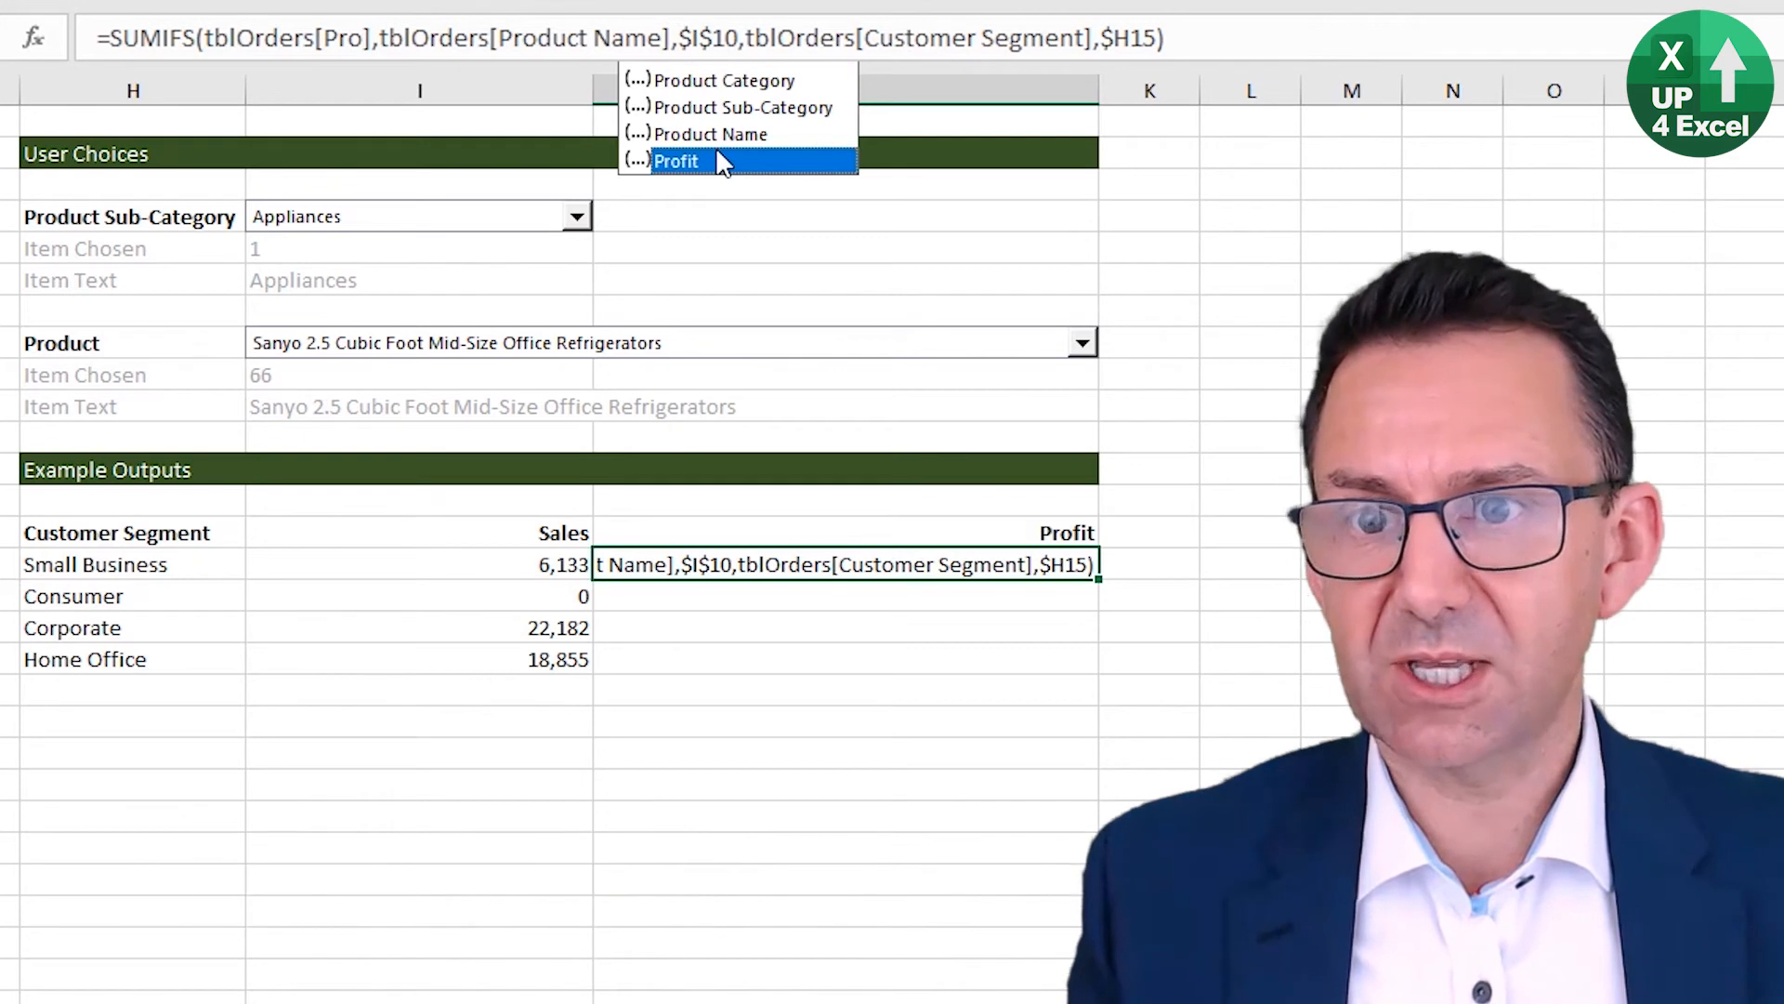
pyautogui.press('Tab')
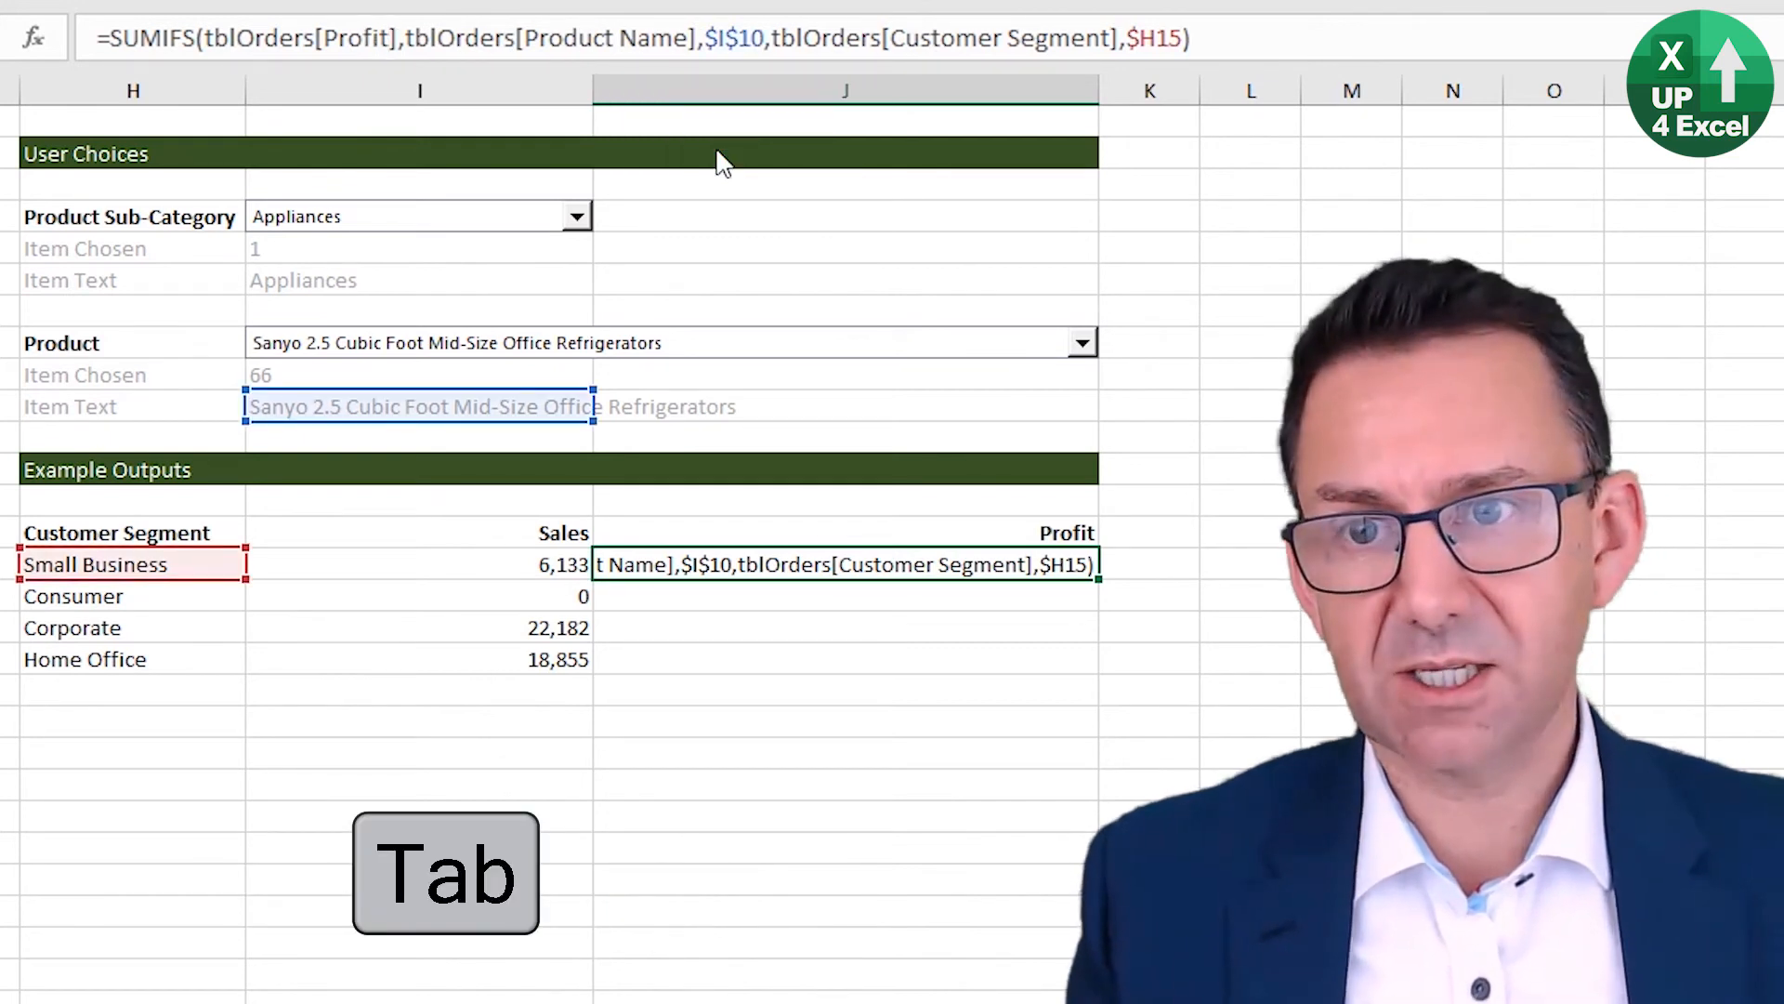
pyautogui.press('Return')
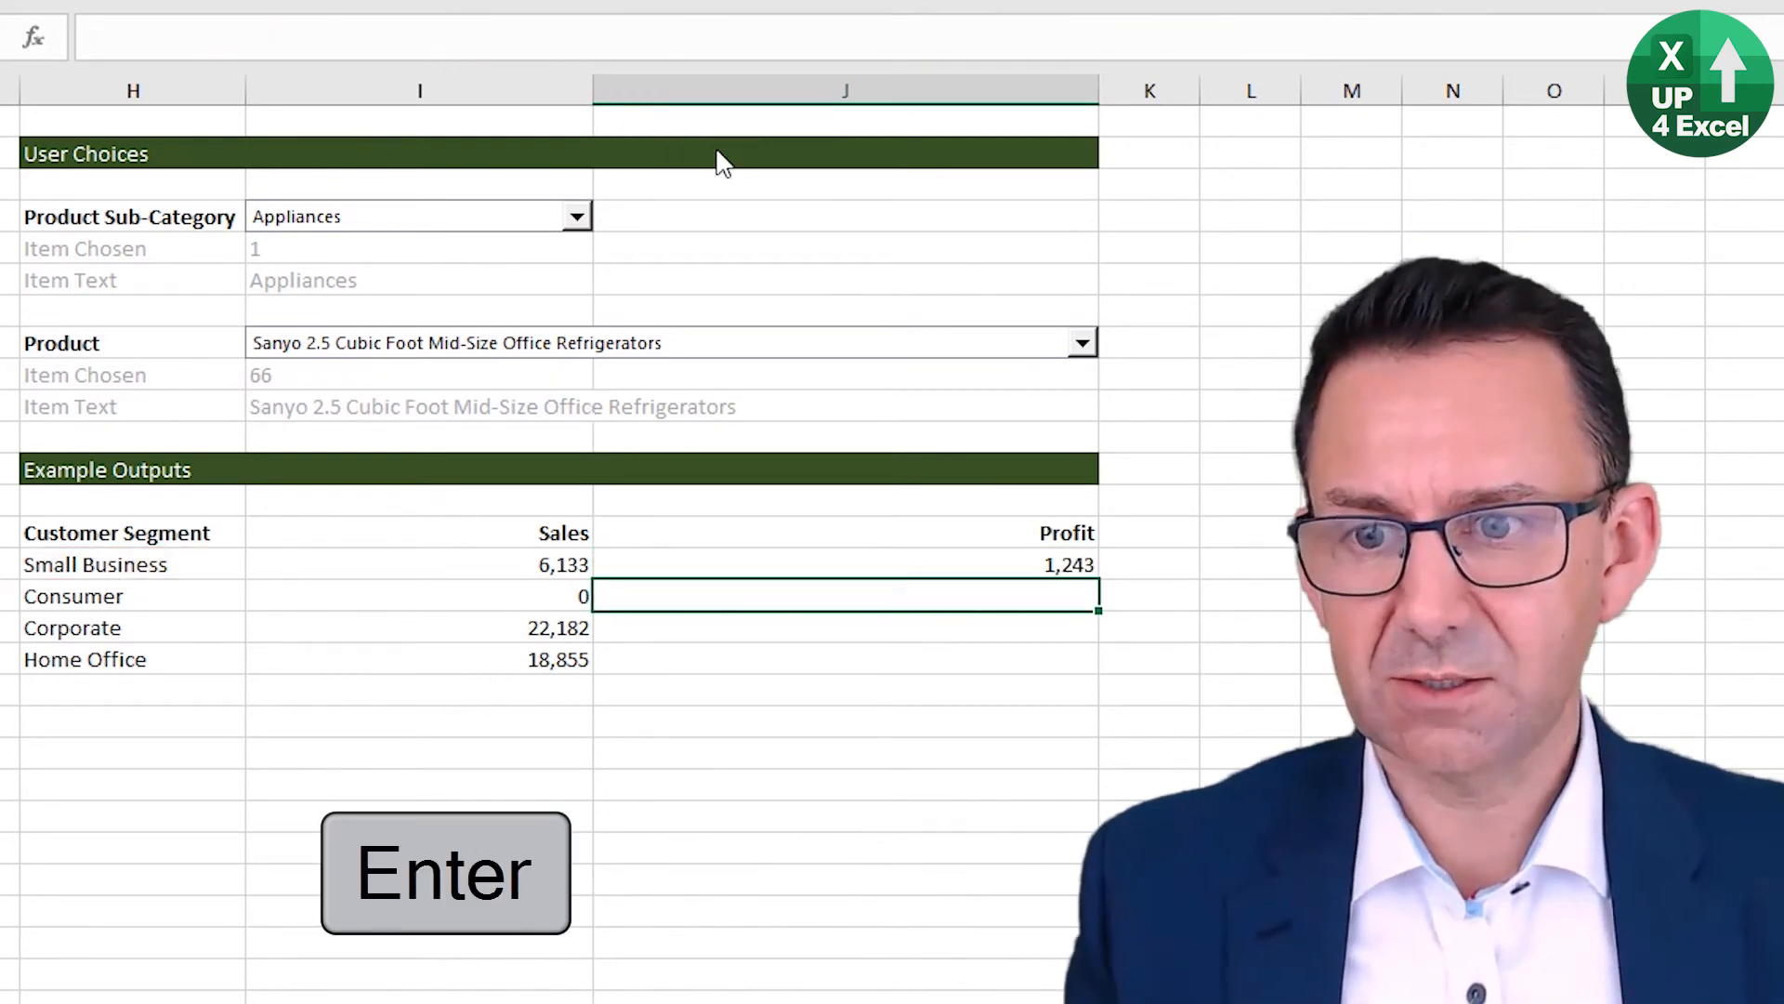
# Step: Fill the Small Business Profit formula down through the Consumer, Corporate and Home Office rows
pyautogui.press('Up')
pyautogui.hotkey('shift', 'Down')
pyautogui.hotkey('shift', 'Down')
pyautogui.hotkey('shift', 'Down')
pyautogui.hotkey('ctrl', 'd')
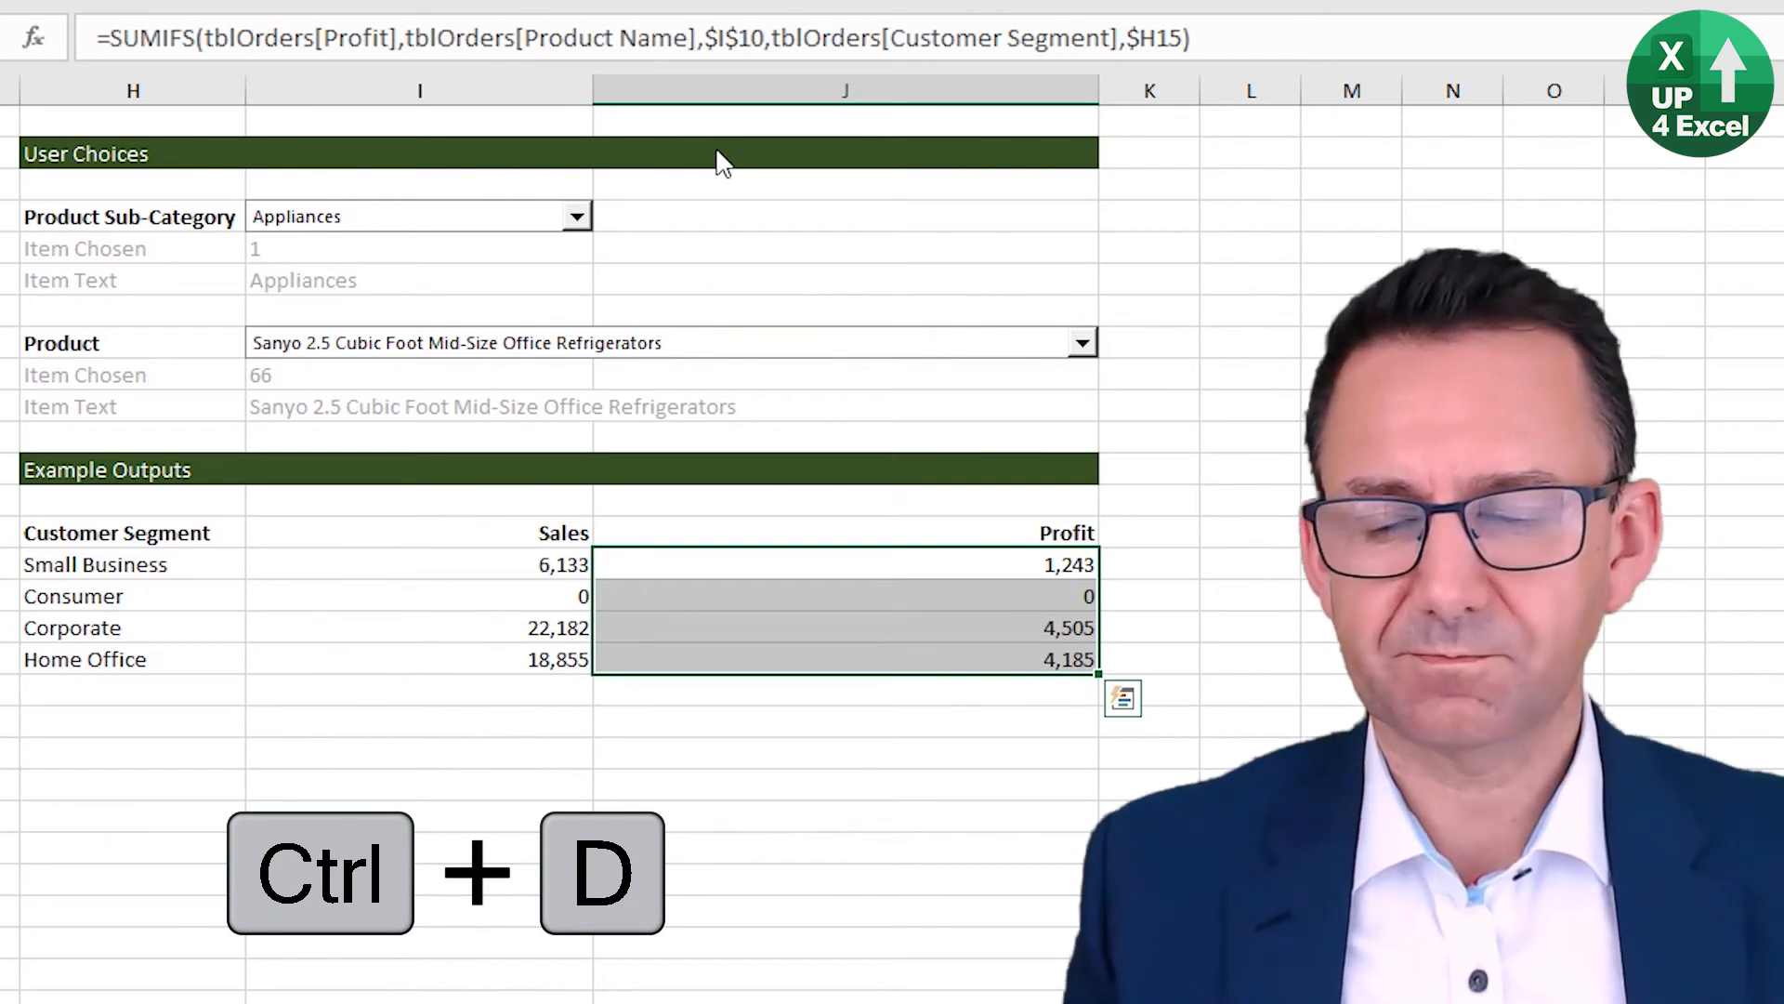
pyautogui.press('Left')
pyautogui.press('Right')
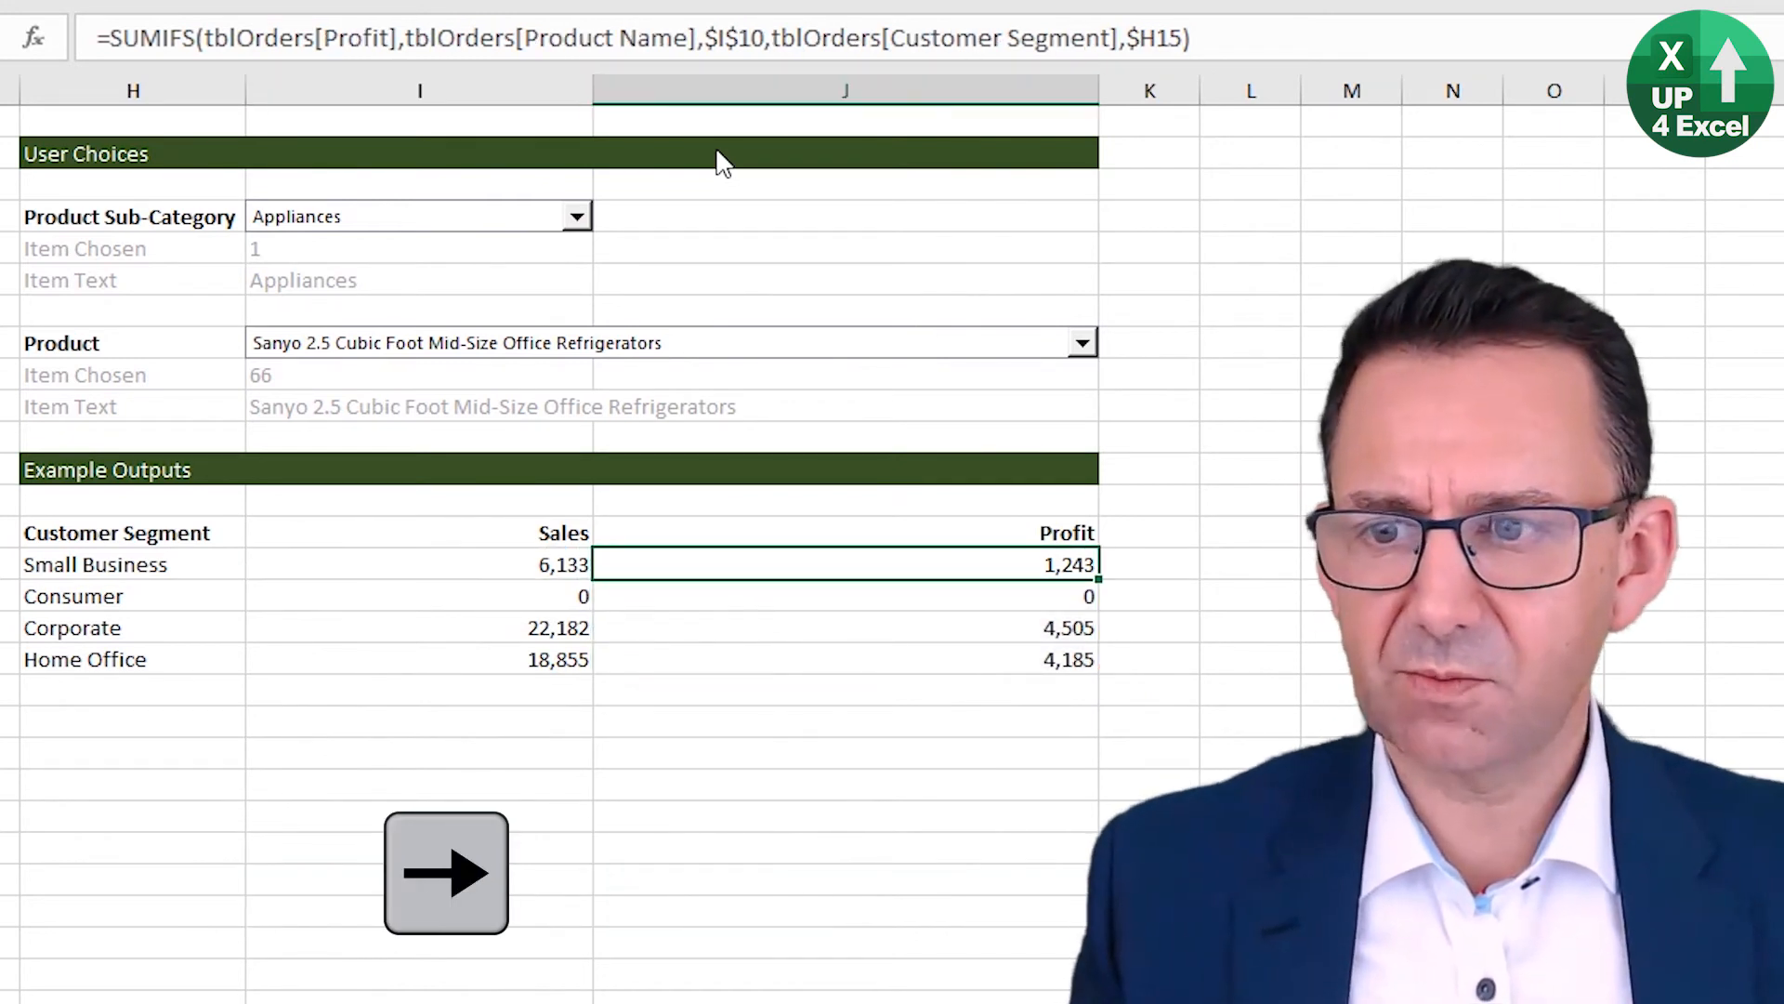
# Step: Choose Staples 6 Outlet Surge in the Product combo box, keeping Appliances as the Product Sub-Category
pyautogui.press('Left')
pyautogui.click(578, 217)
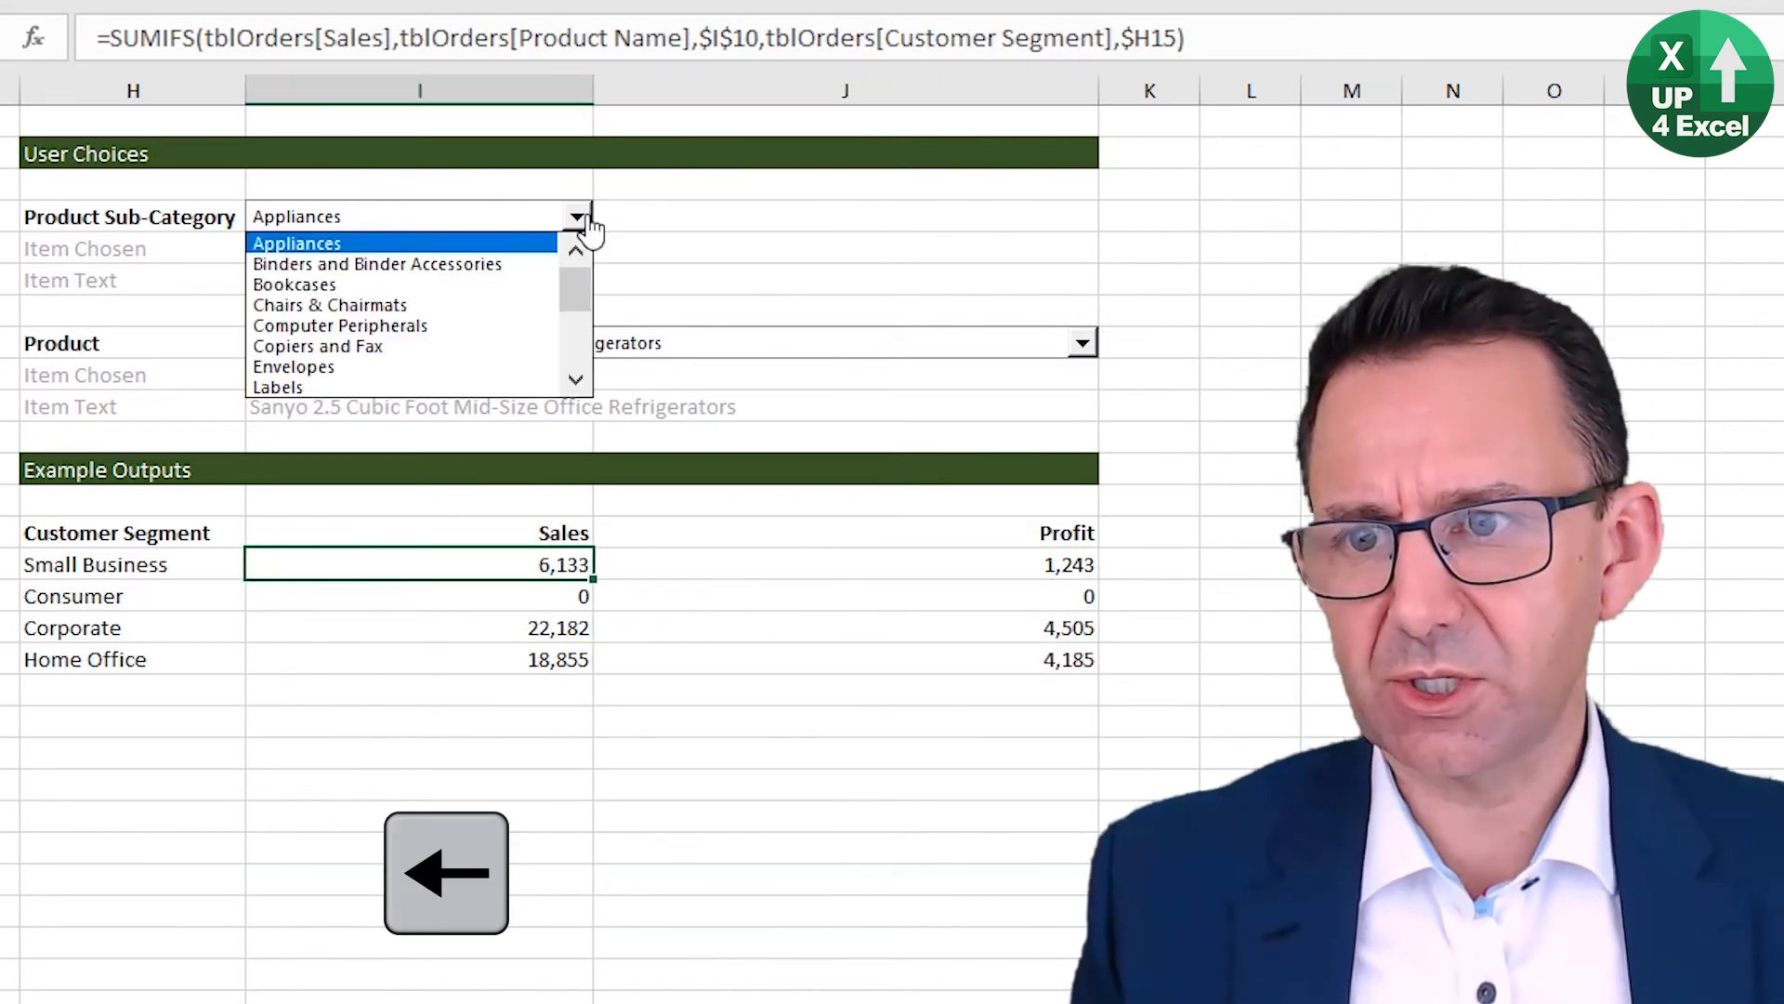
pyautogui.click(654, 329)
pyautogui.click(658, 349)
pyautogui.click(588, 450)
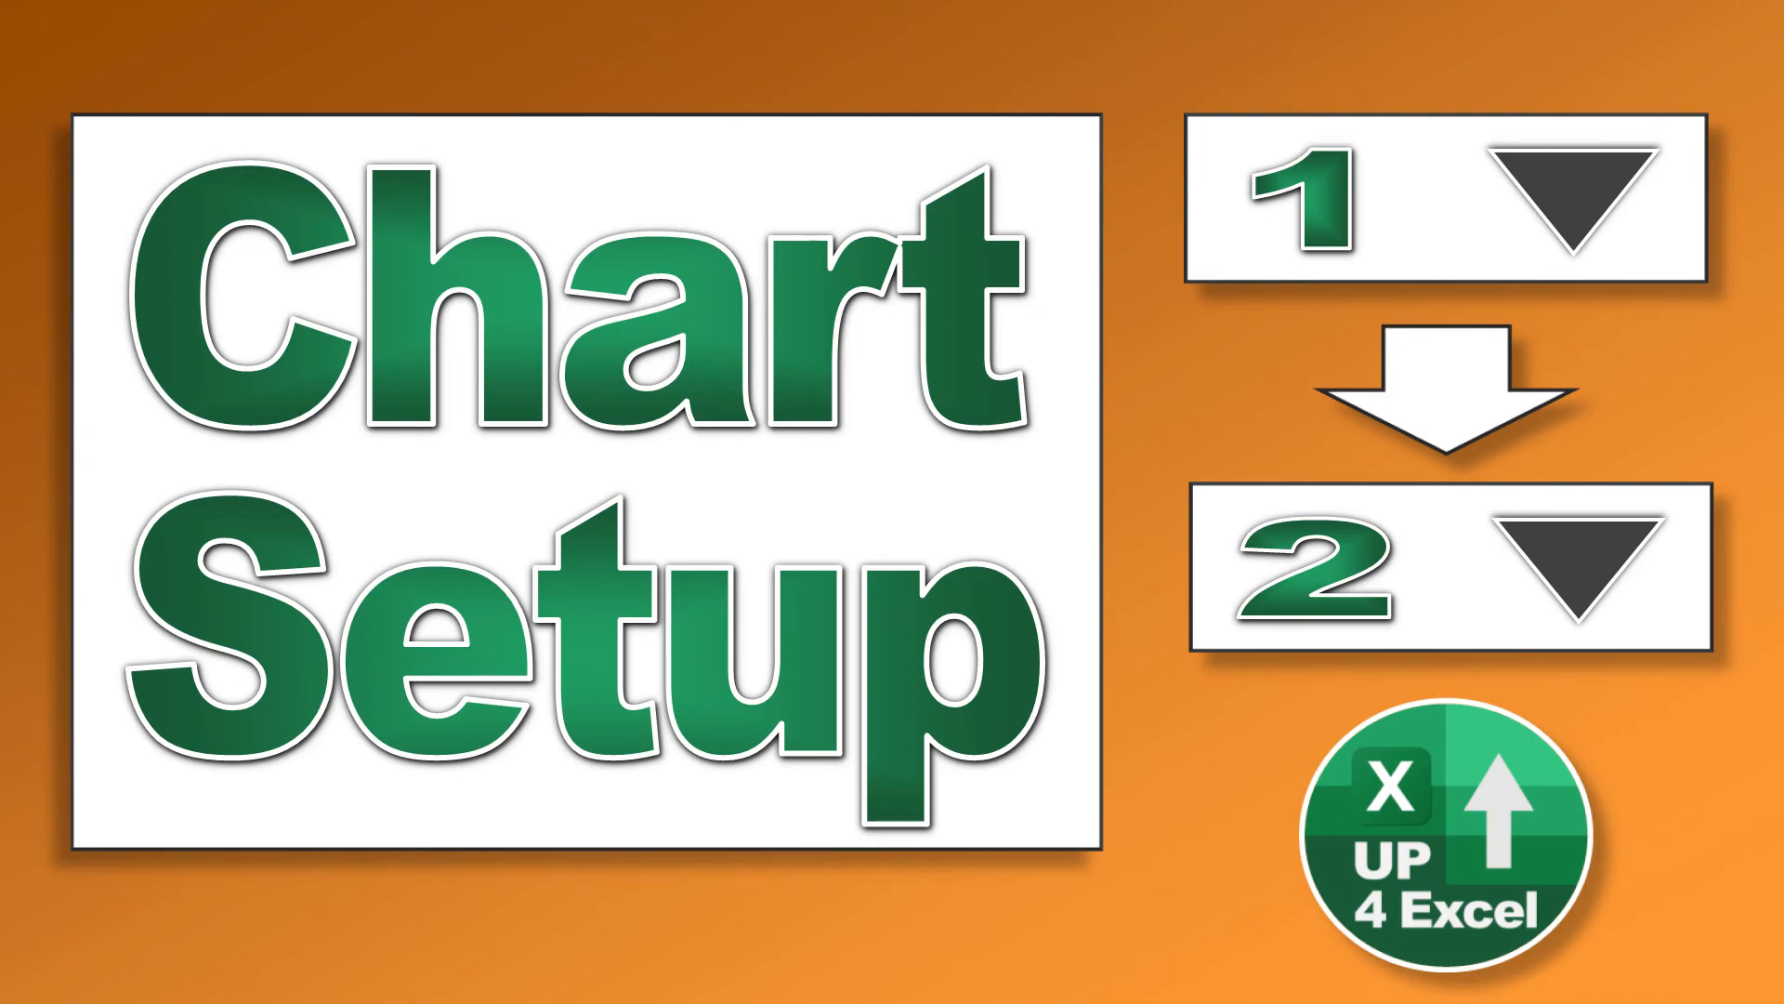
# Step: Insert a default chart from the outputs table H14:J18 and fit it below the table across columns H to J, from row 20
pyautogui.moveTo(139, 535); pyautogui.dragTo(768, 626)
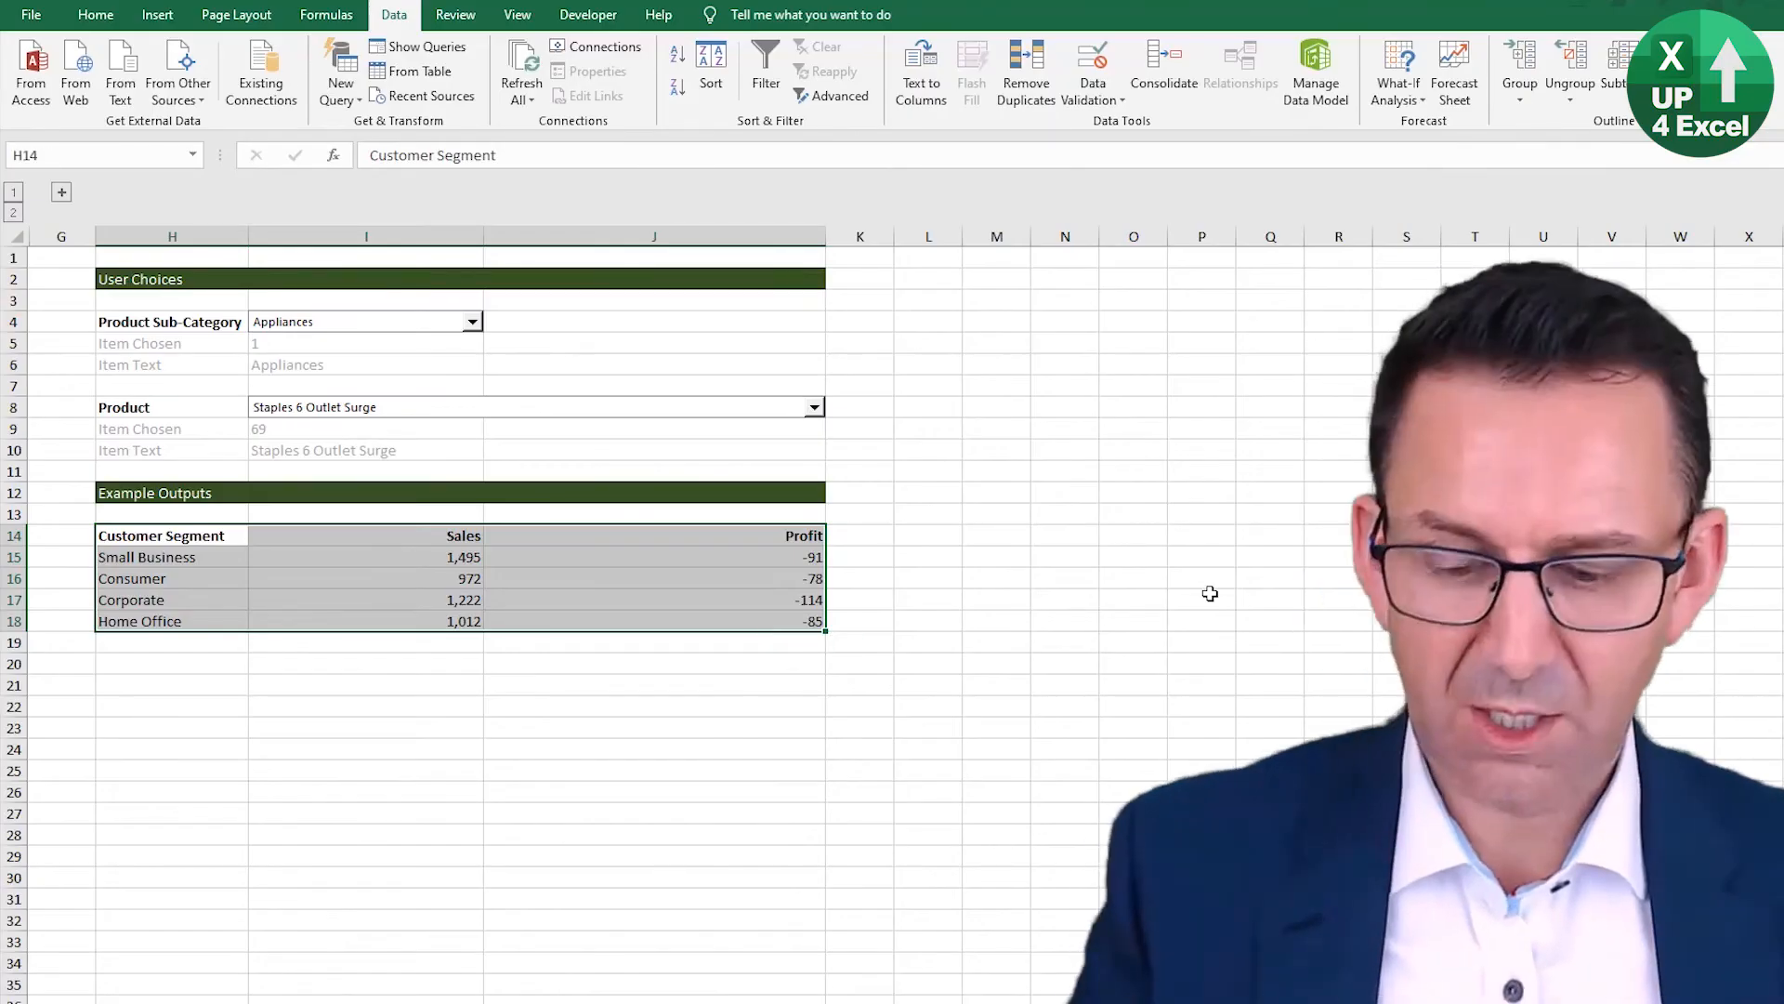
pyautogui.hotkey('alt', 'F1')
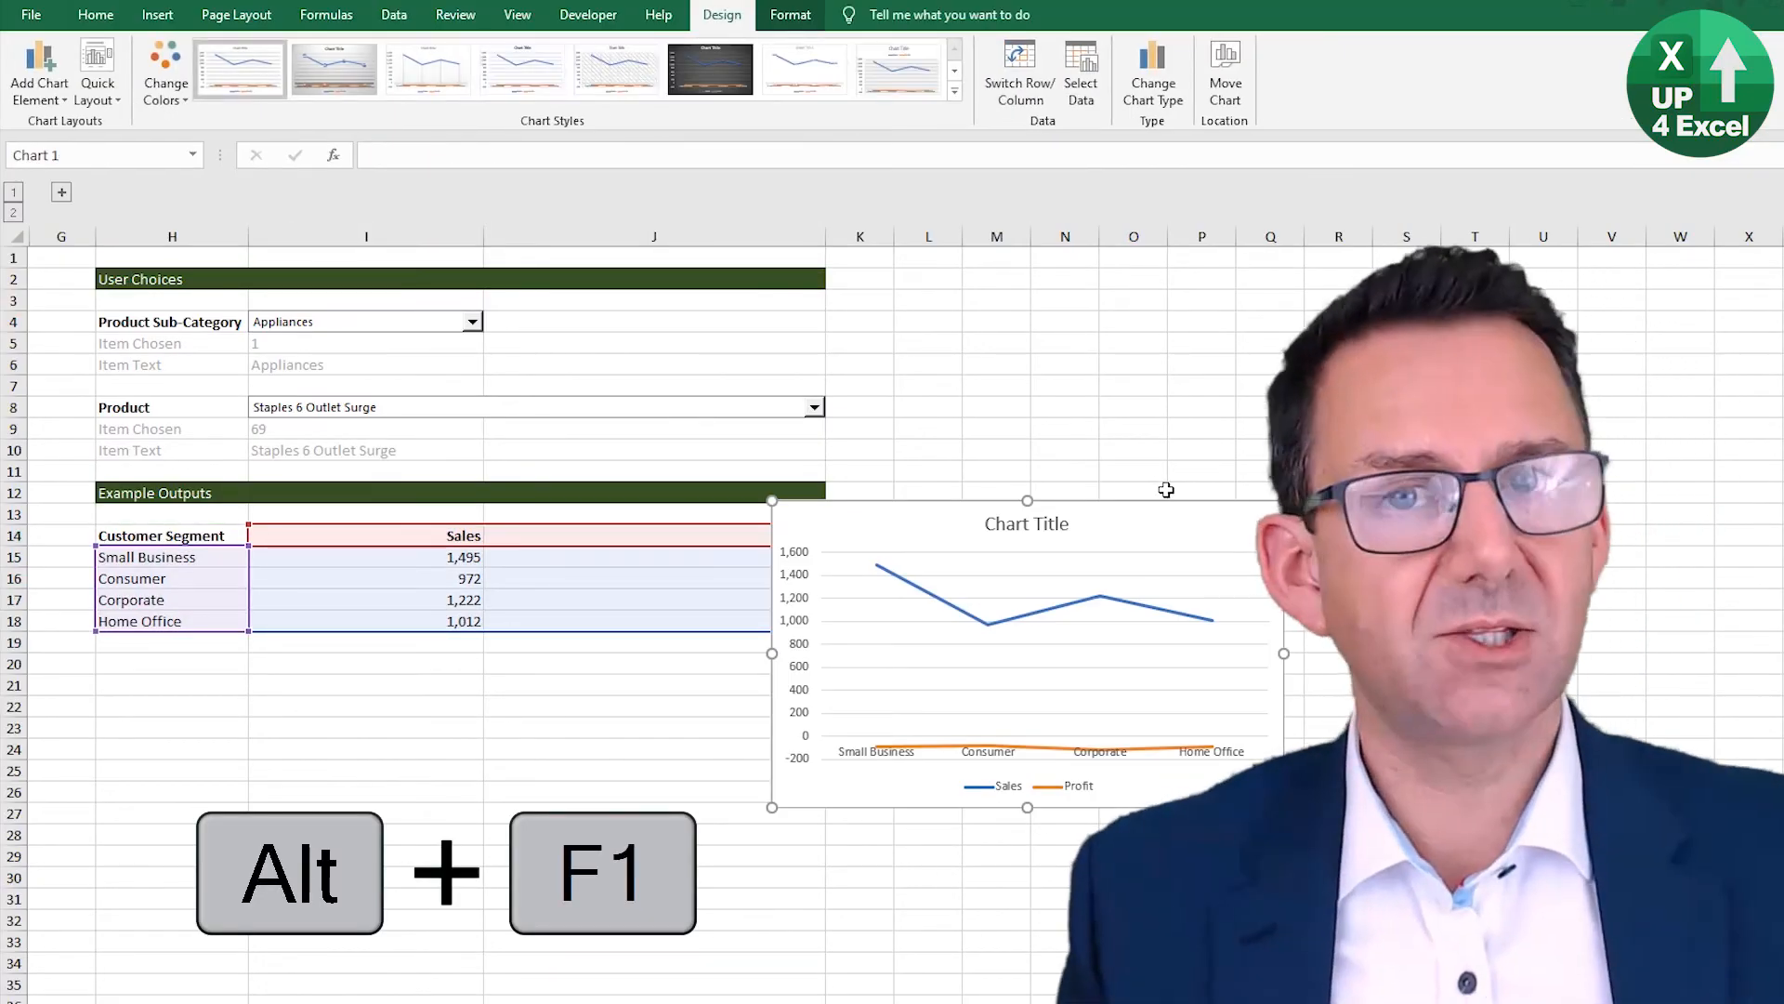
pyautogui.moveTo(1183, 511)
pyautogui.mouseDown()
pyautogui.moveTo(1177, 531)
pyautogui.moveTo(716, 716)
pyautogui.moveTo(523, 674)
pyautogui.moveTo(968, 745)
pyautogui.moveTo(809, 697)
pyautogui.moveTo(912, 701)
pyautogui.moveTo(631, 665)
pyautogui.moveTo(518, 688)
pyautogui.moveTo(530, 656)
pyautogui.mouseUp()
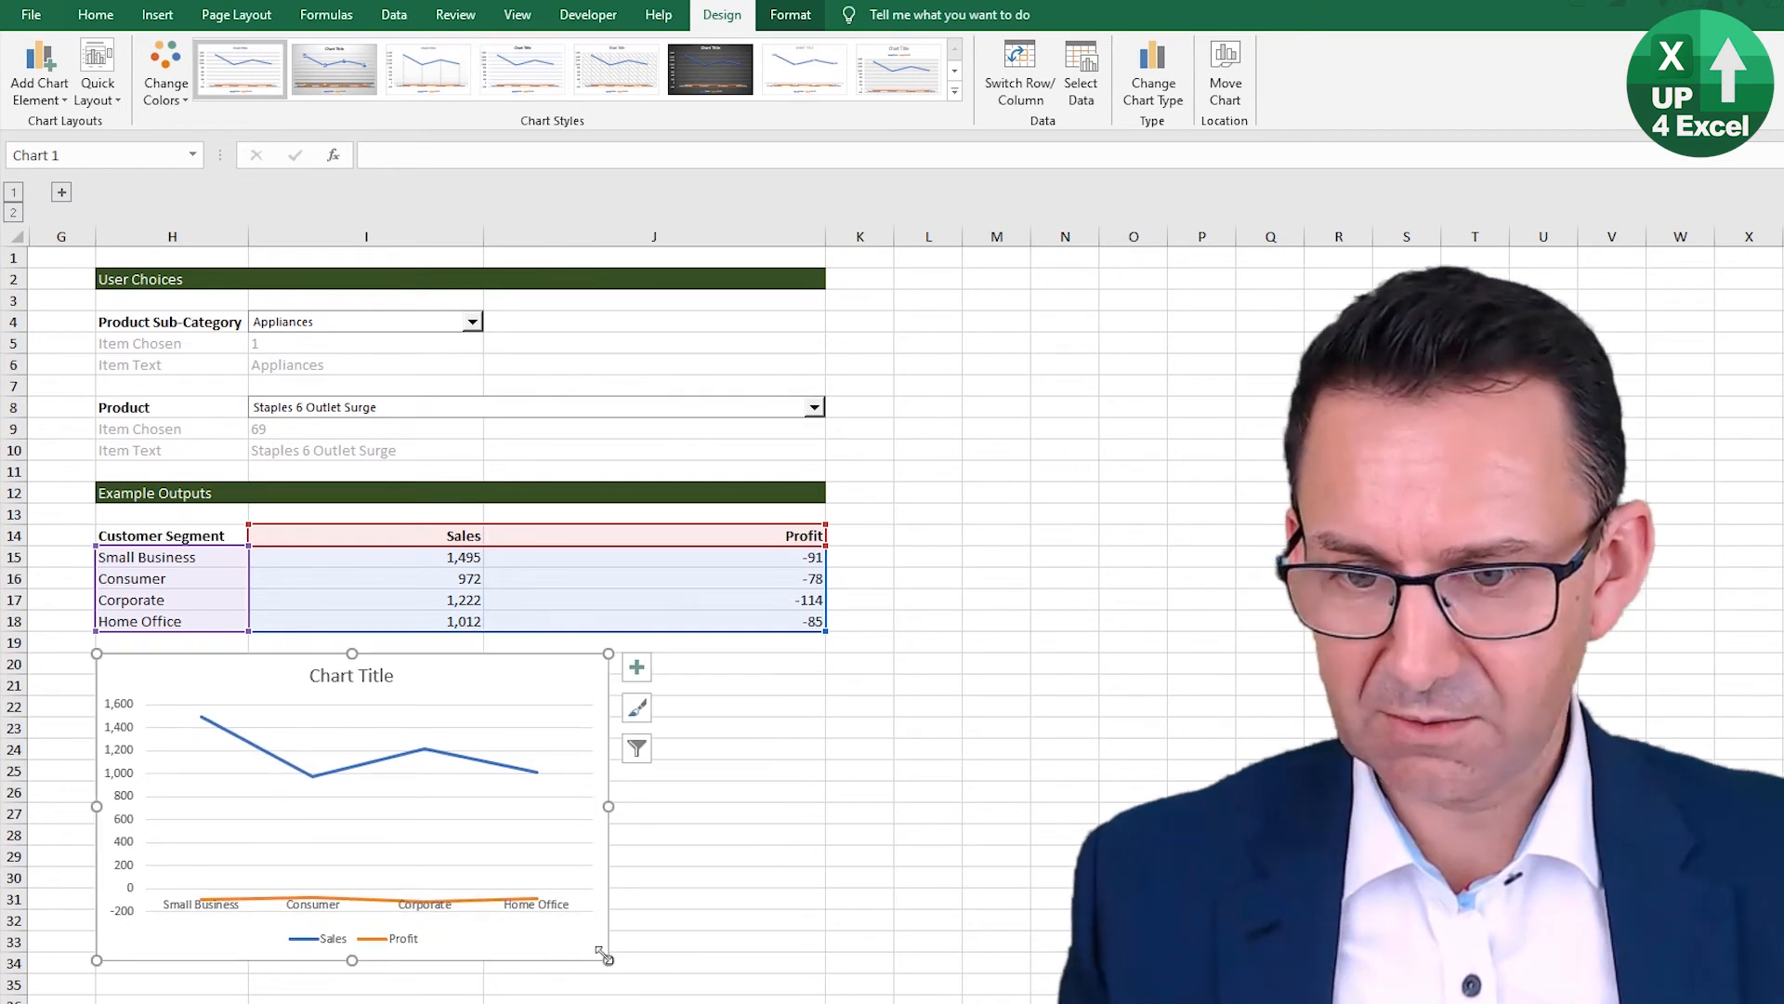
pyautogui.moveTo(602, 954); pyautogui.dragTo(819, 966)
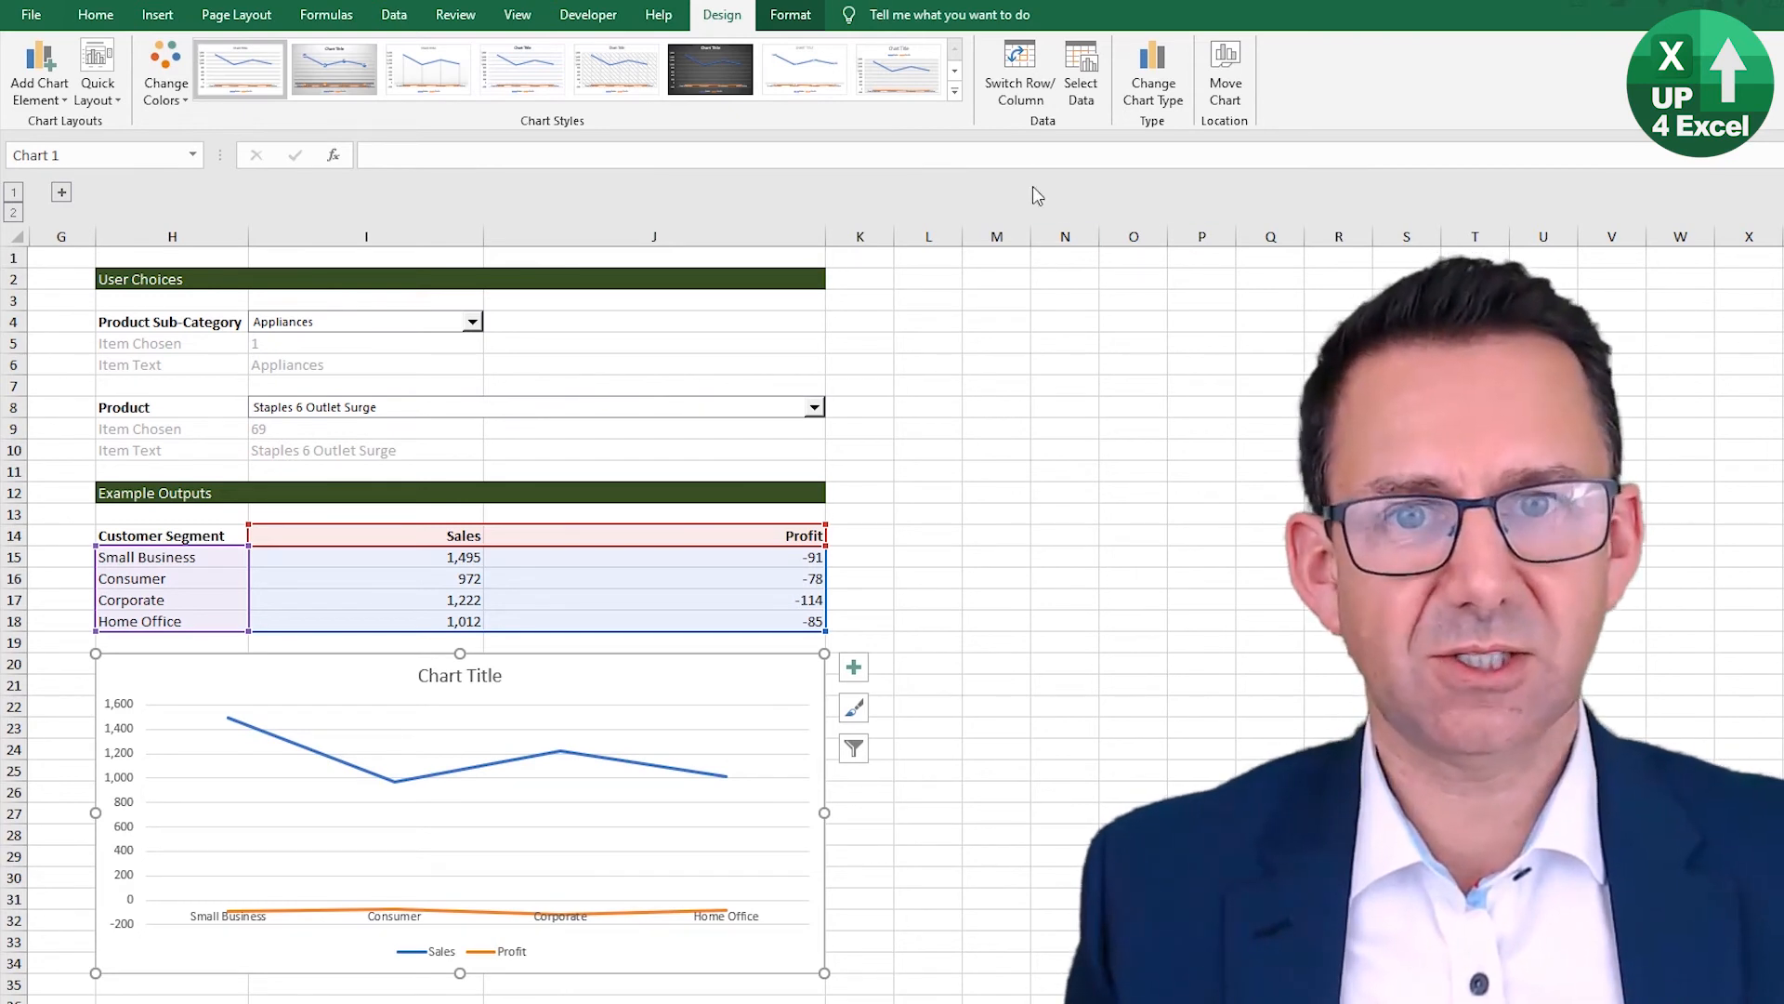
# Step: Apply the dark chart style and change the chart type to Clustered Column with customer segments along the axis
pyautogui.click(725, 74)
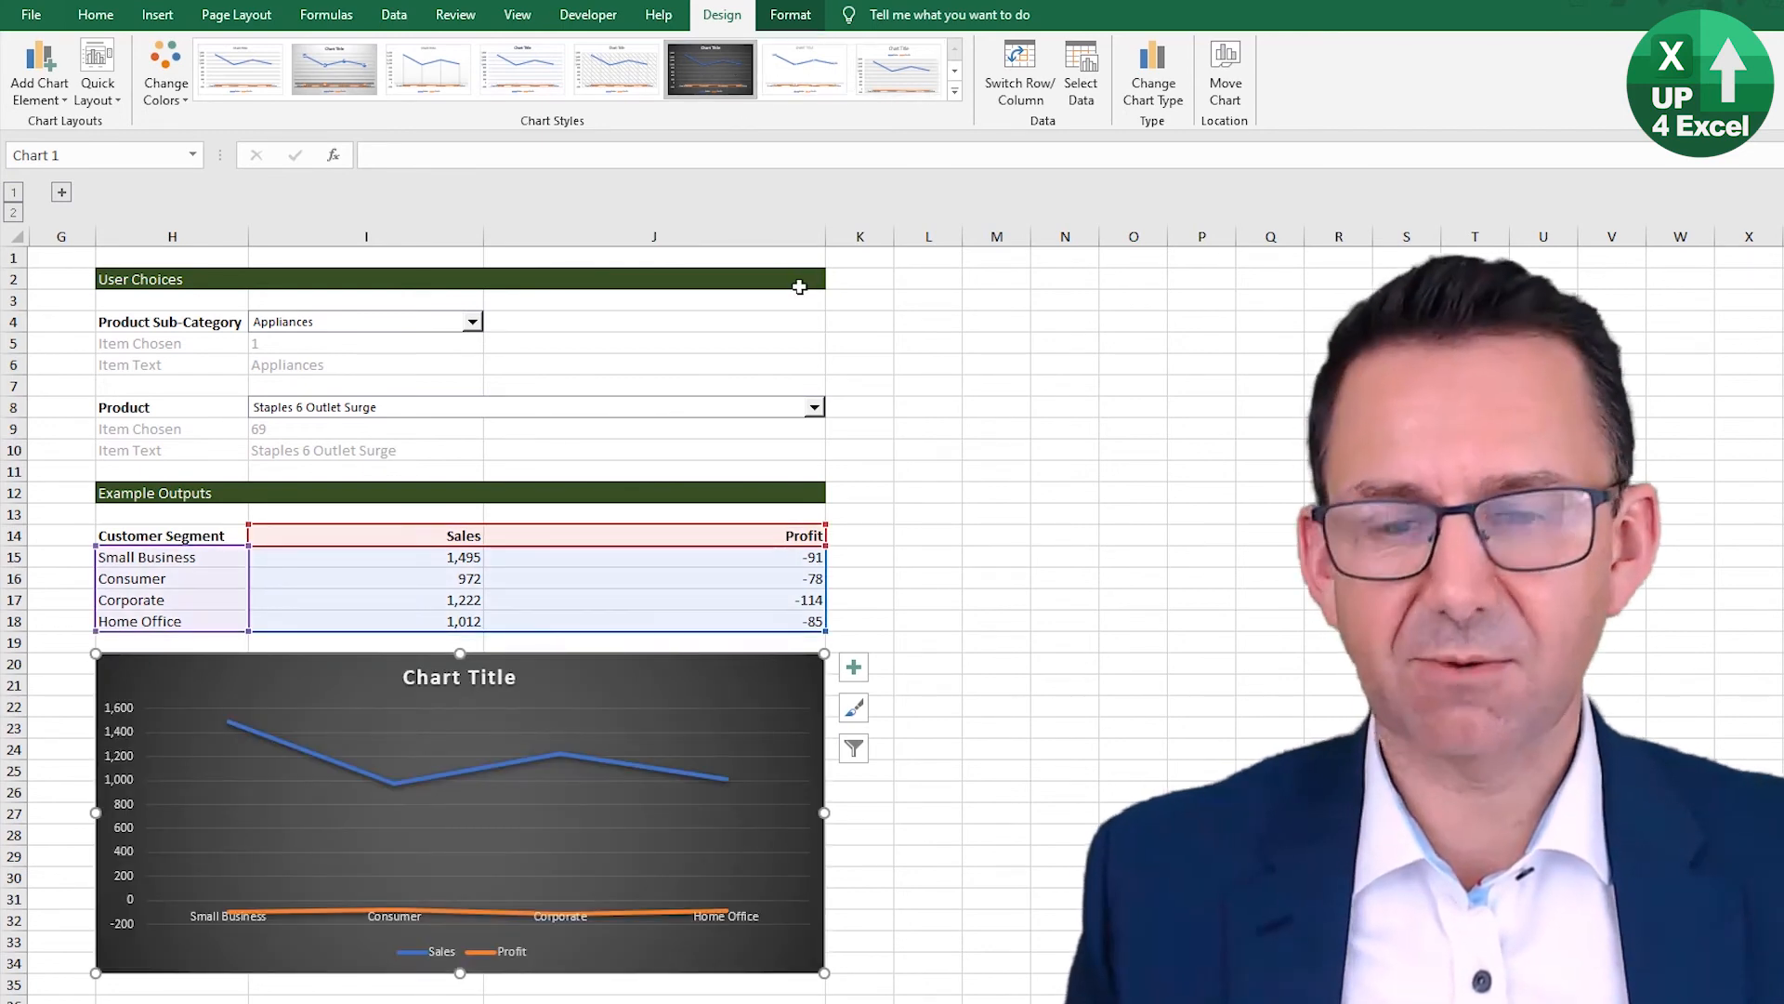
pyautogui.click(1152, 88)
pyautogui.click(748, 359)
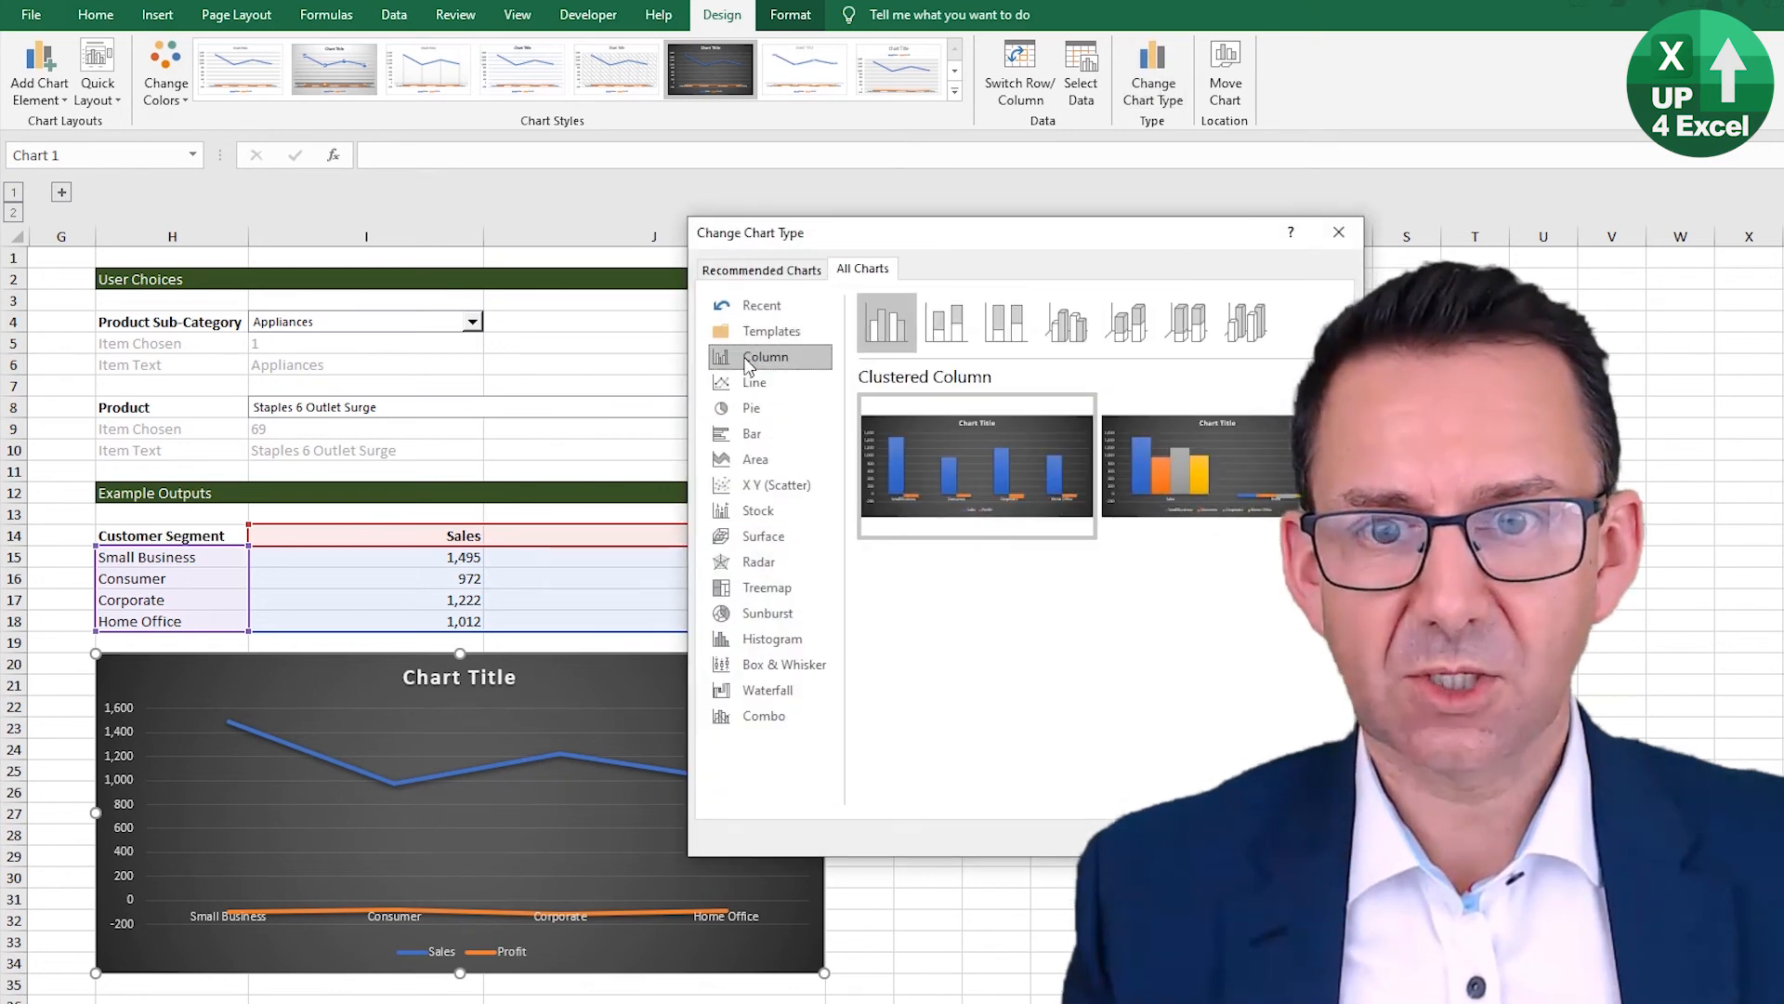
pyautogui.click(898, 342)
pyautogui.click(980, 456)
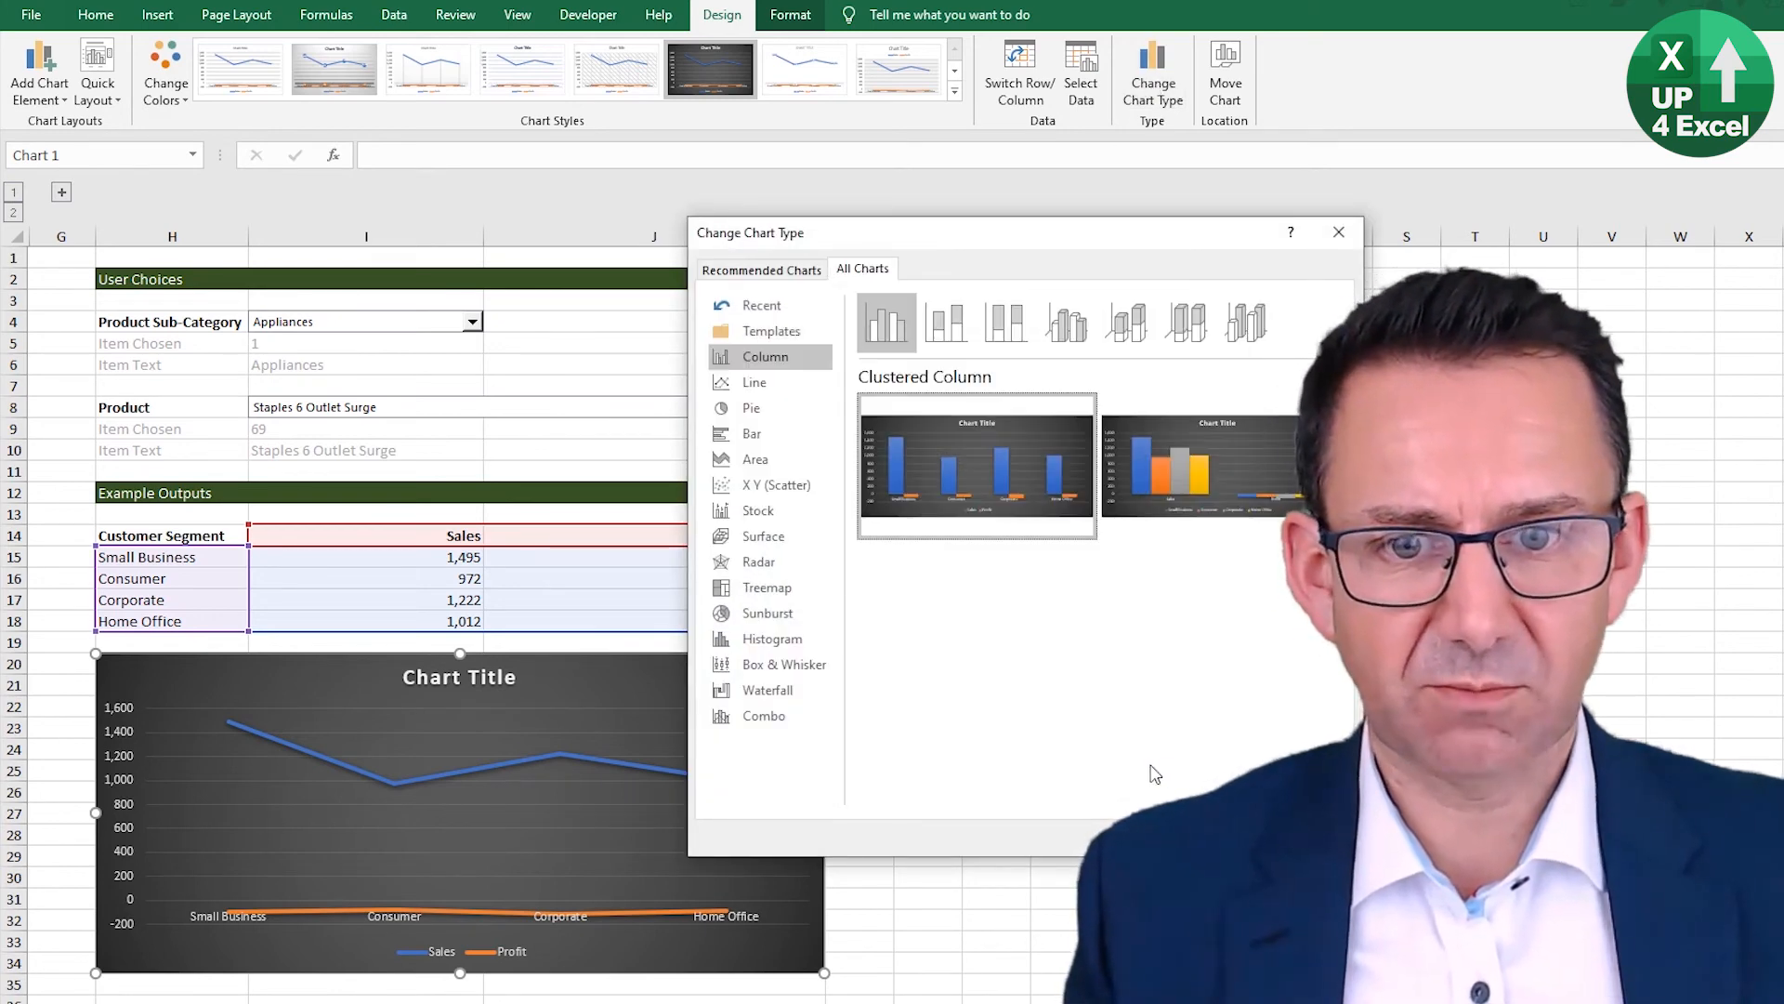
pyautogui.press('Return')
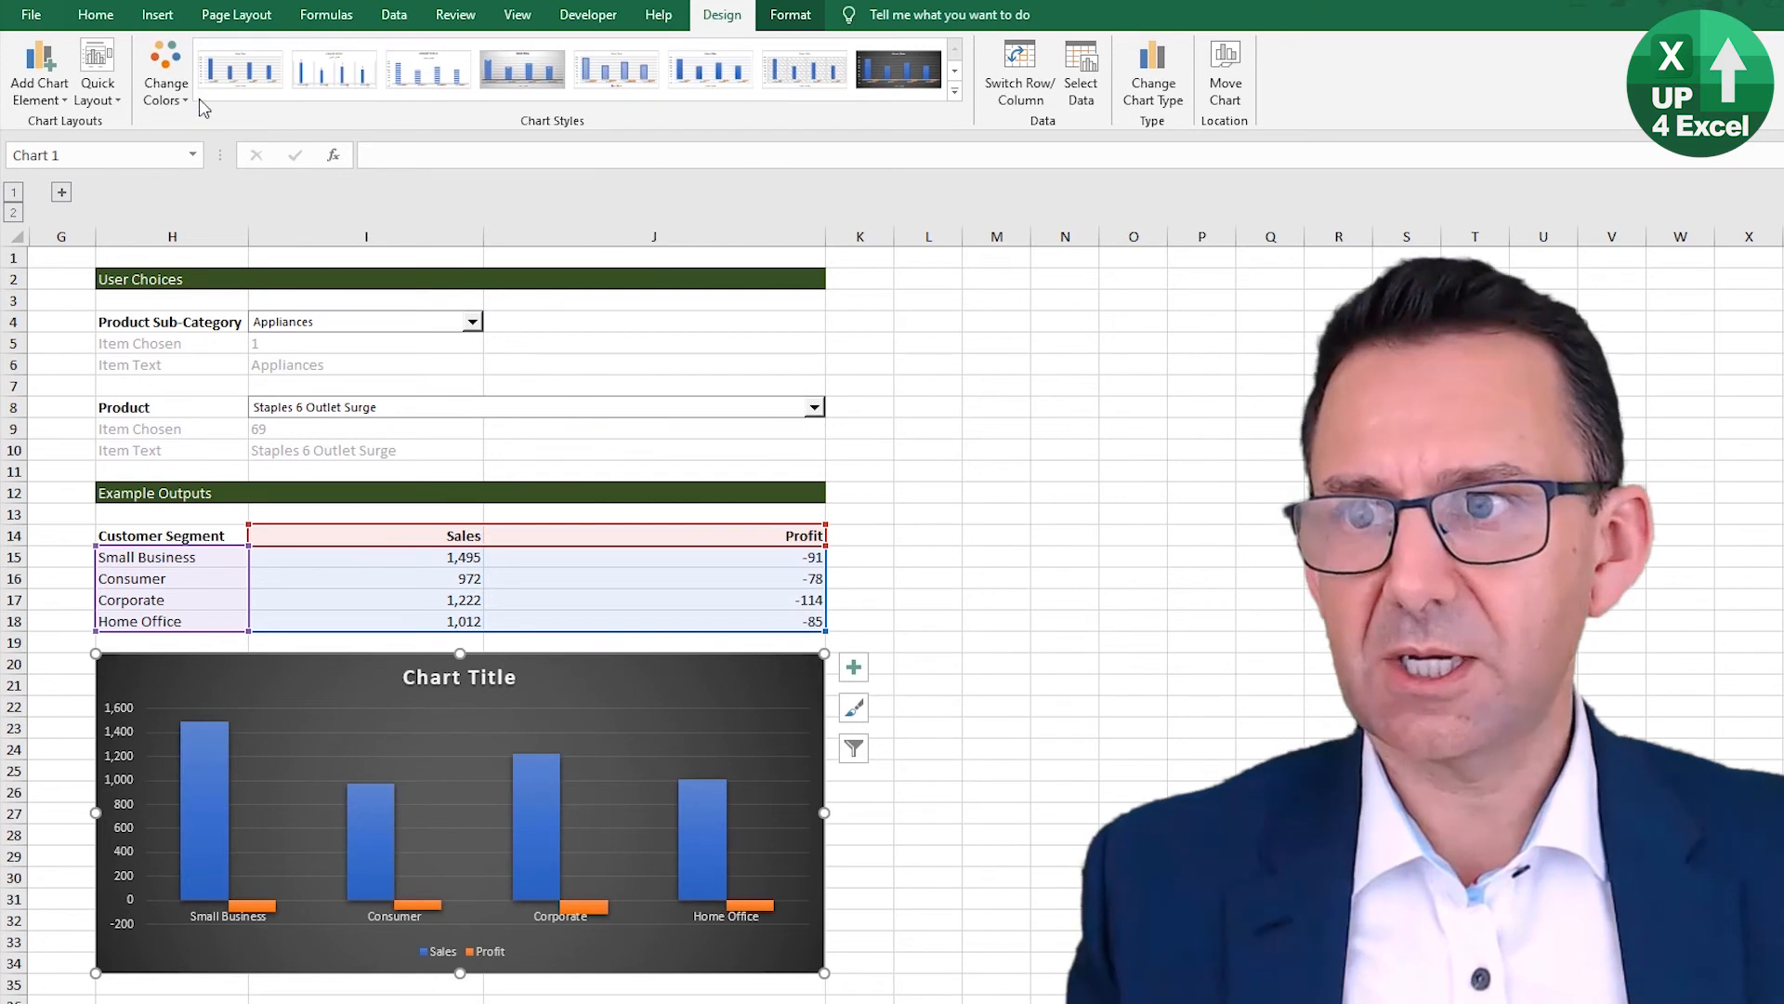
# Step: Recolor the chart with the fourth Colorful palette, which starts with green and light blue
pyautogui.click(177, 77)
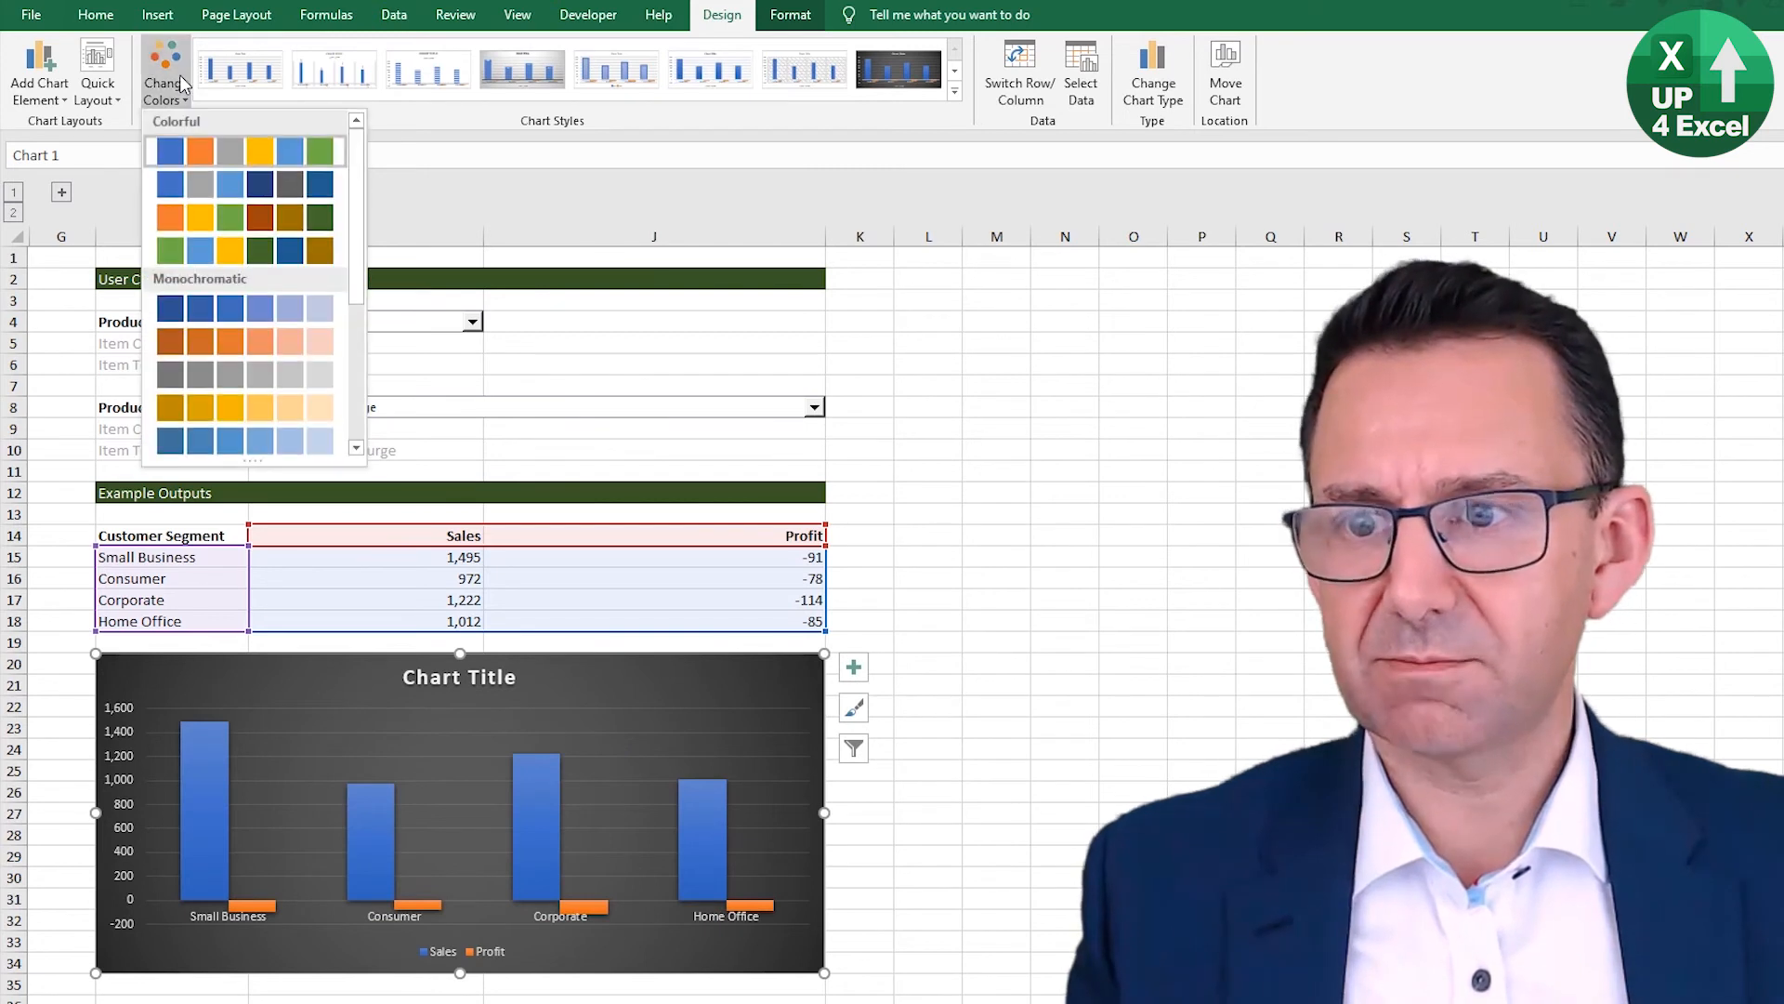
pyautogui.click(215, 253)
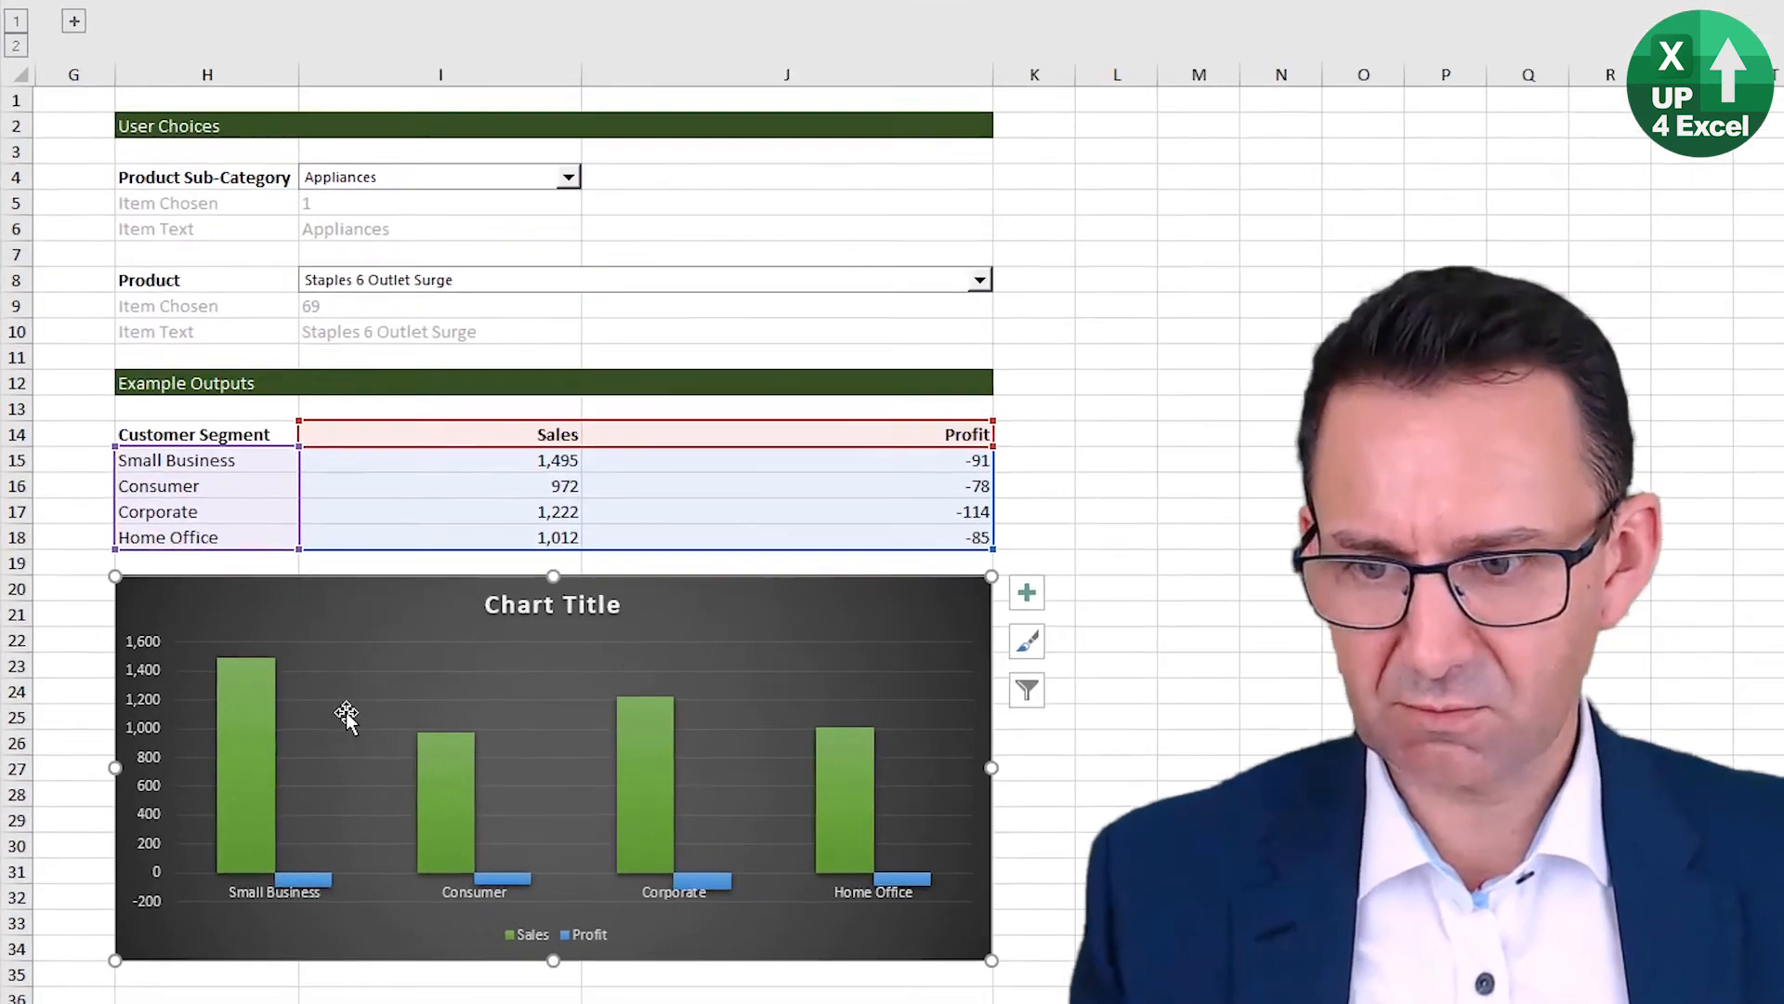
# Step: Add data labels to both the Sales and the Profit columns of the chart
pyautogui.rightClick(646, 805)
pyautogui.click(766, 995)
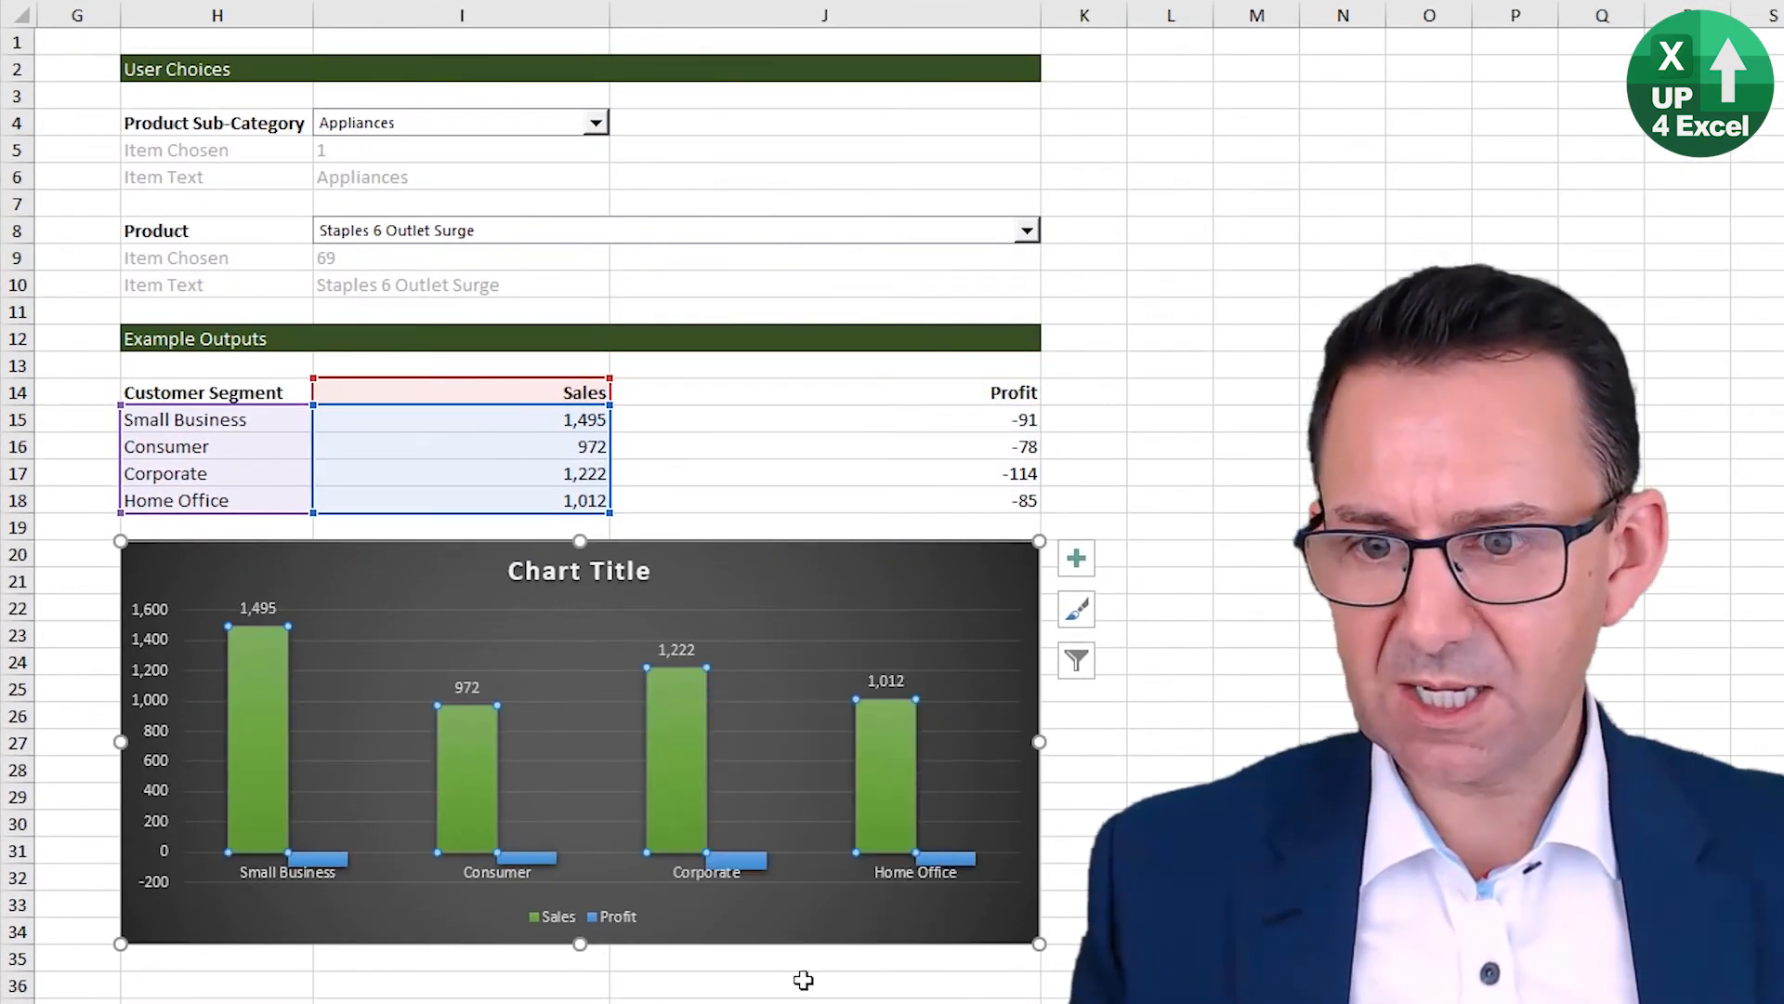
pyautogui.click(747, 862)
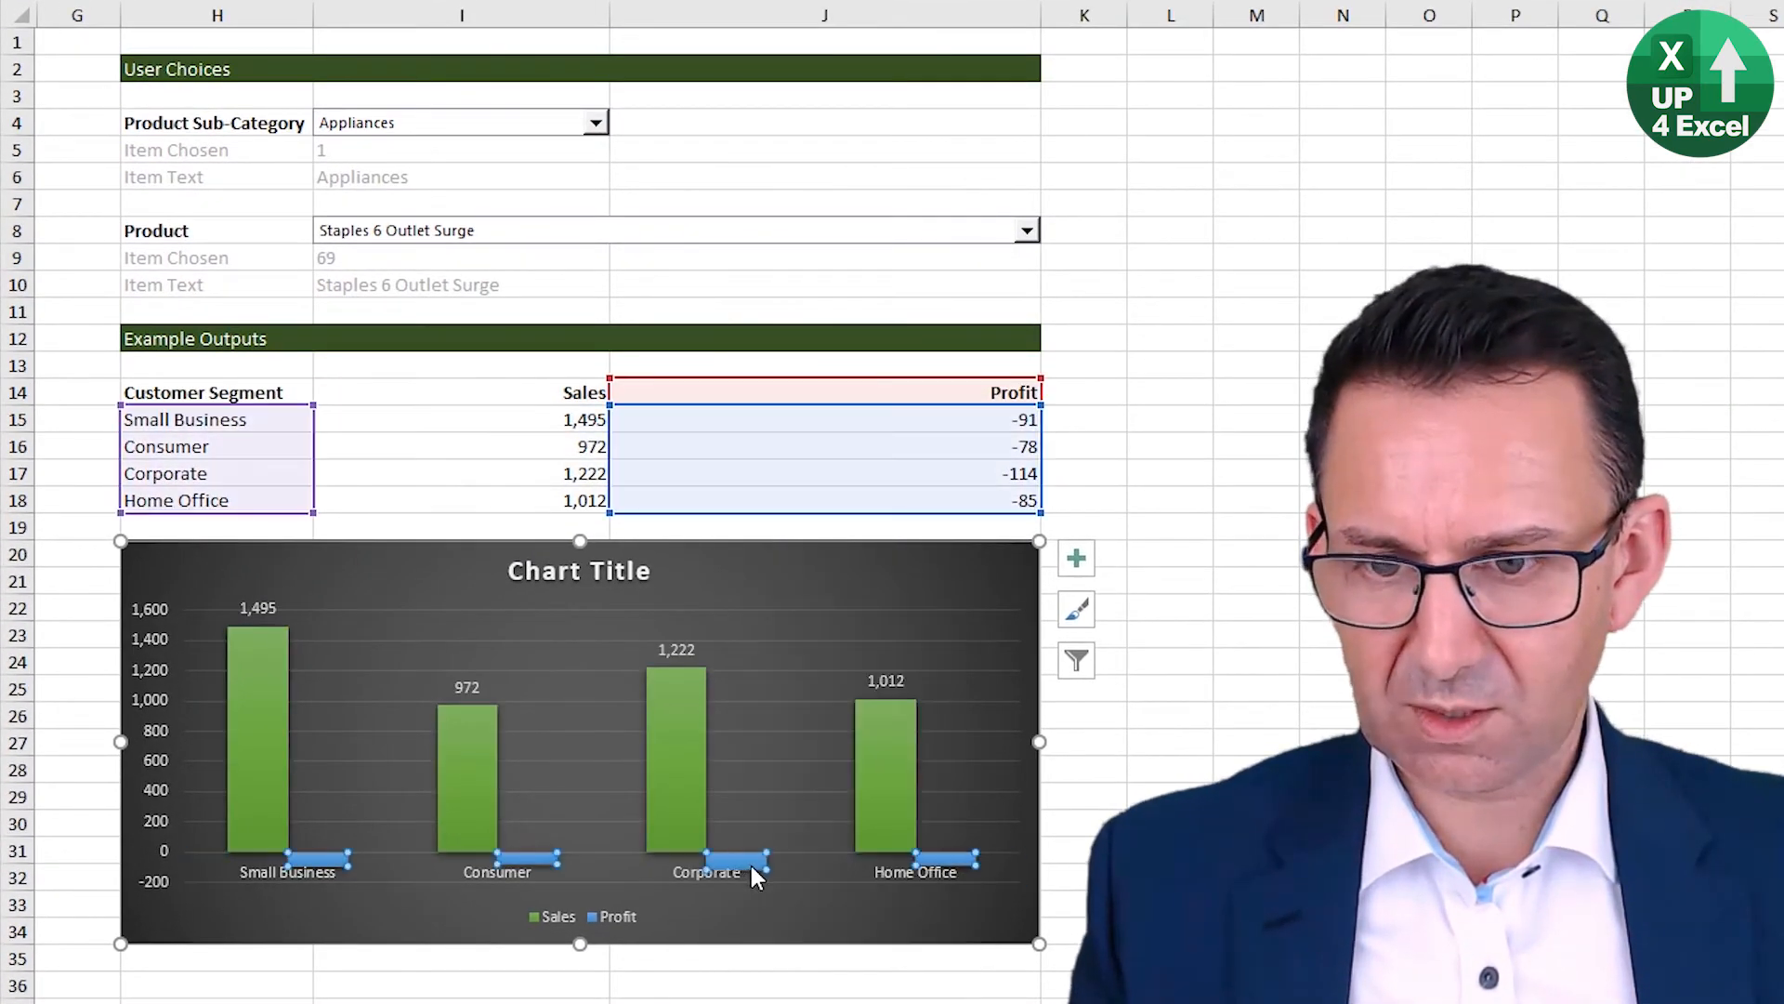
pyautogui.rightClick(749, 862)
pyautogui.click(824, 782)
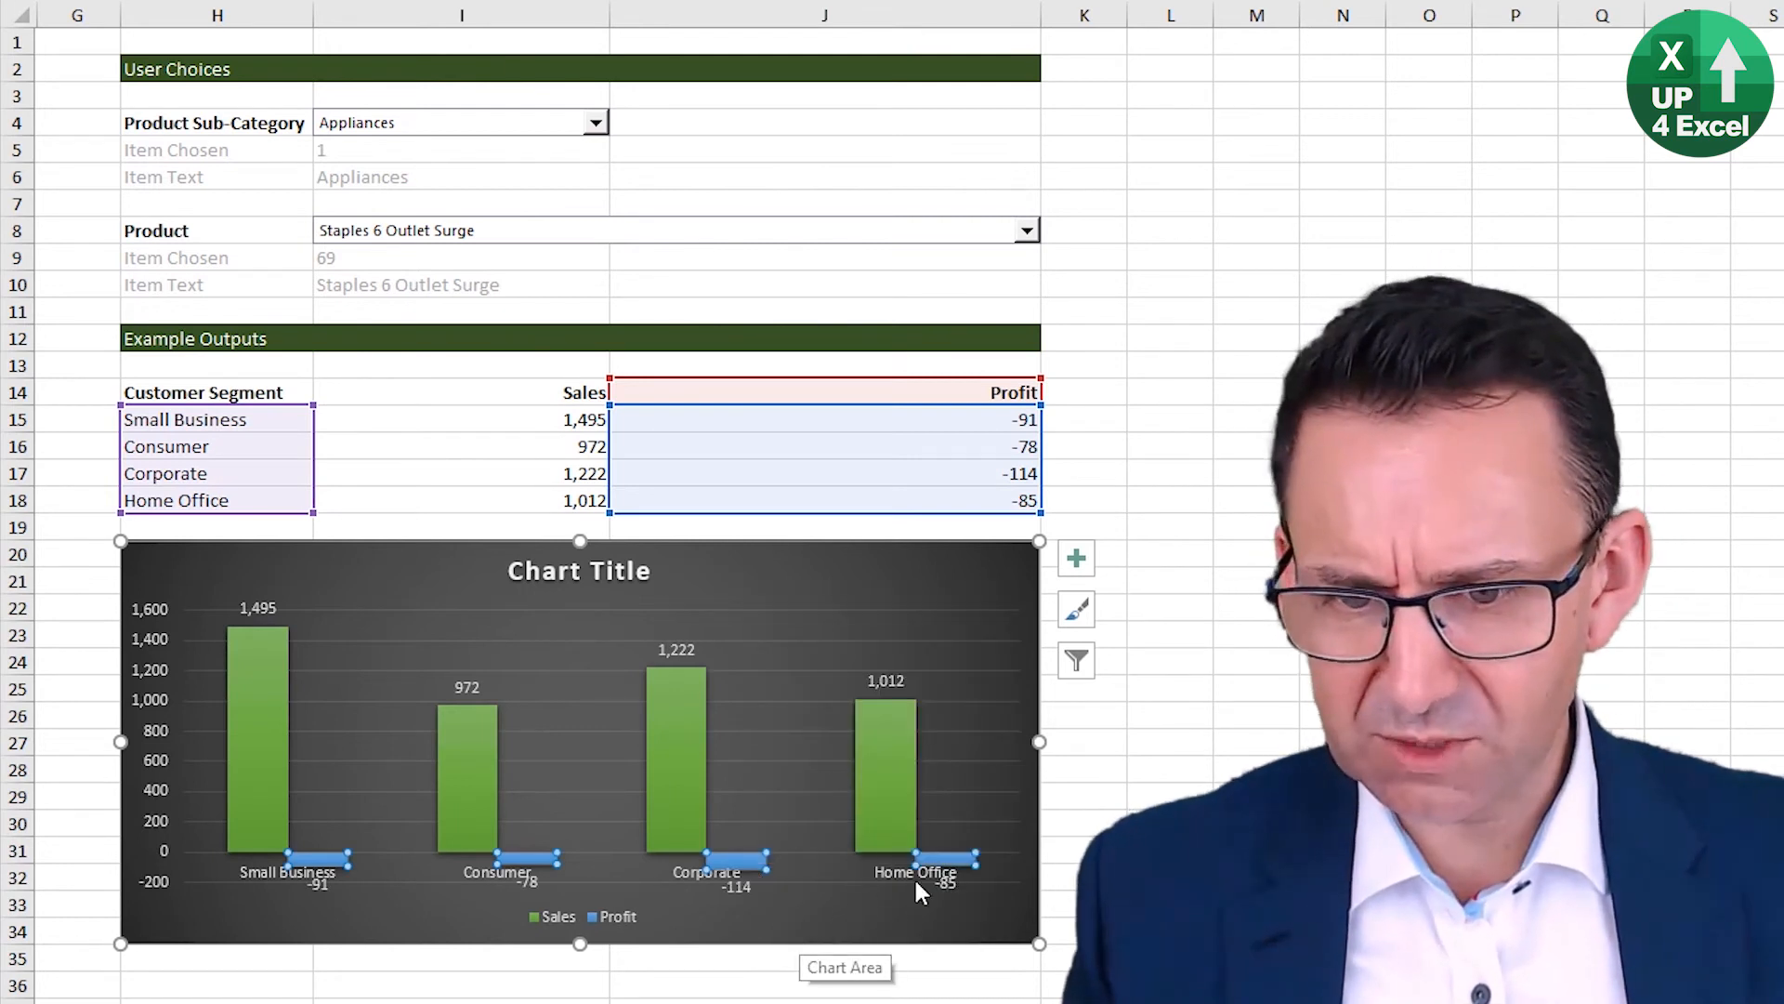
# Step: Delete the chart's vertical value axis and move the legend up beside the chart title
pyautogui.click(166, 731)
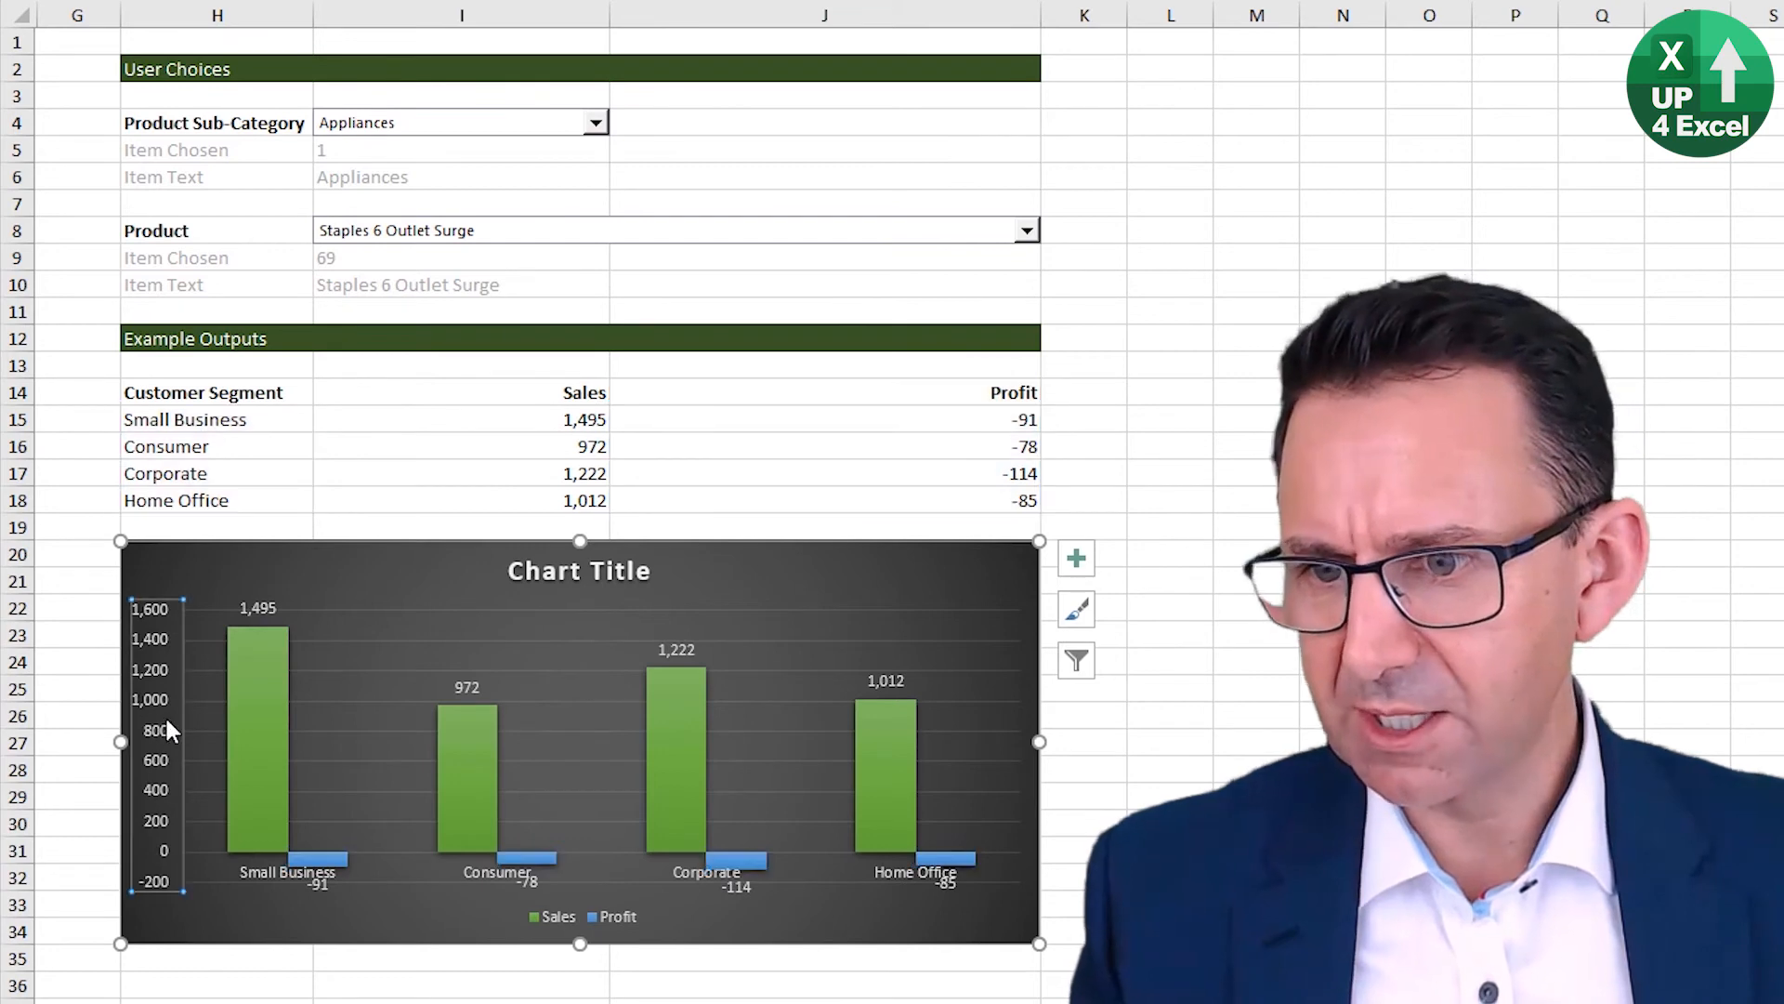
pyautogui.press('Delete')
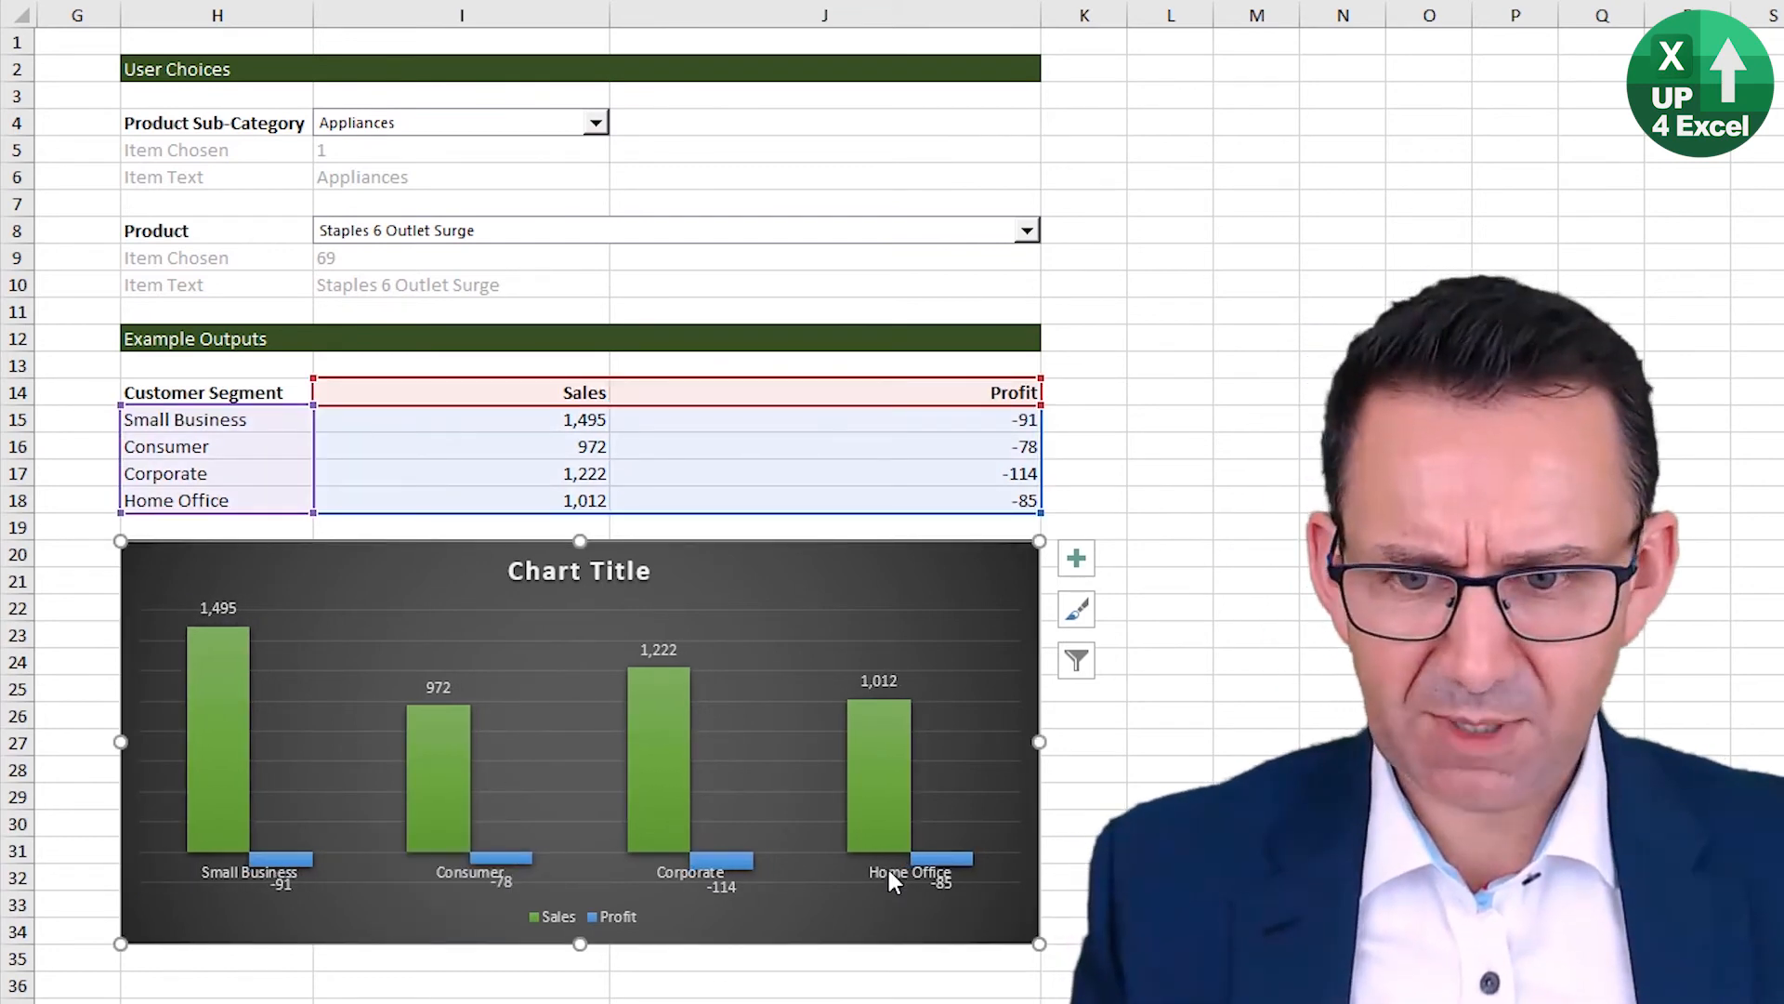
pyautogui.click(885, 867)
pyautogui.click(607, 916)
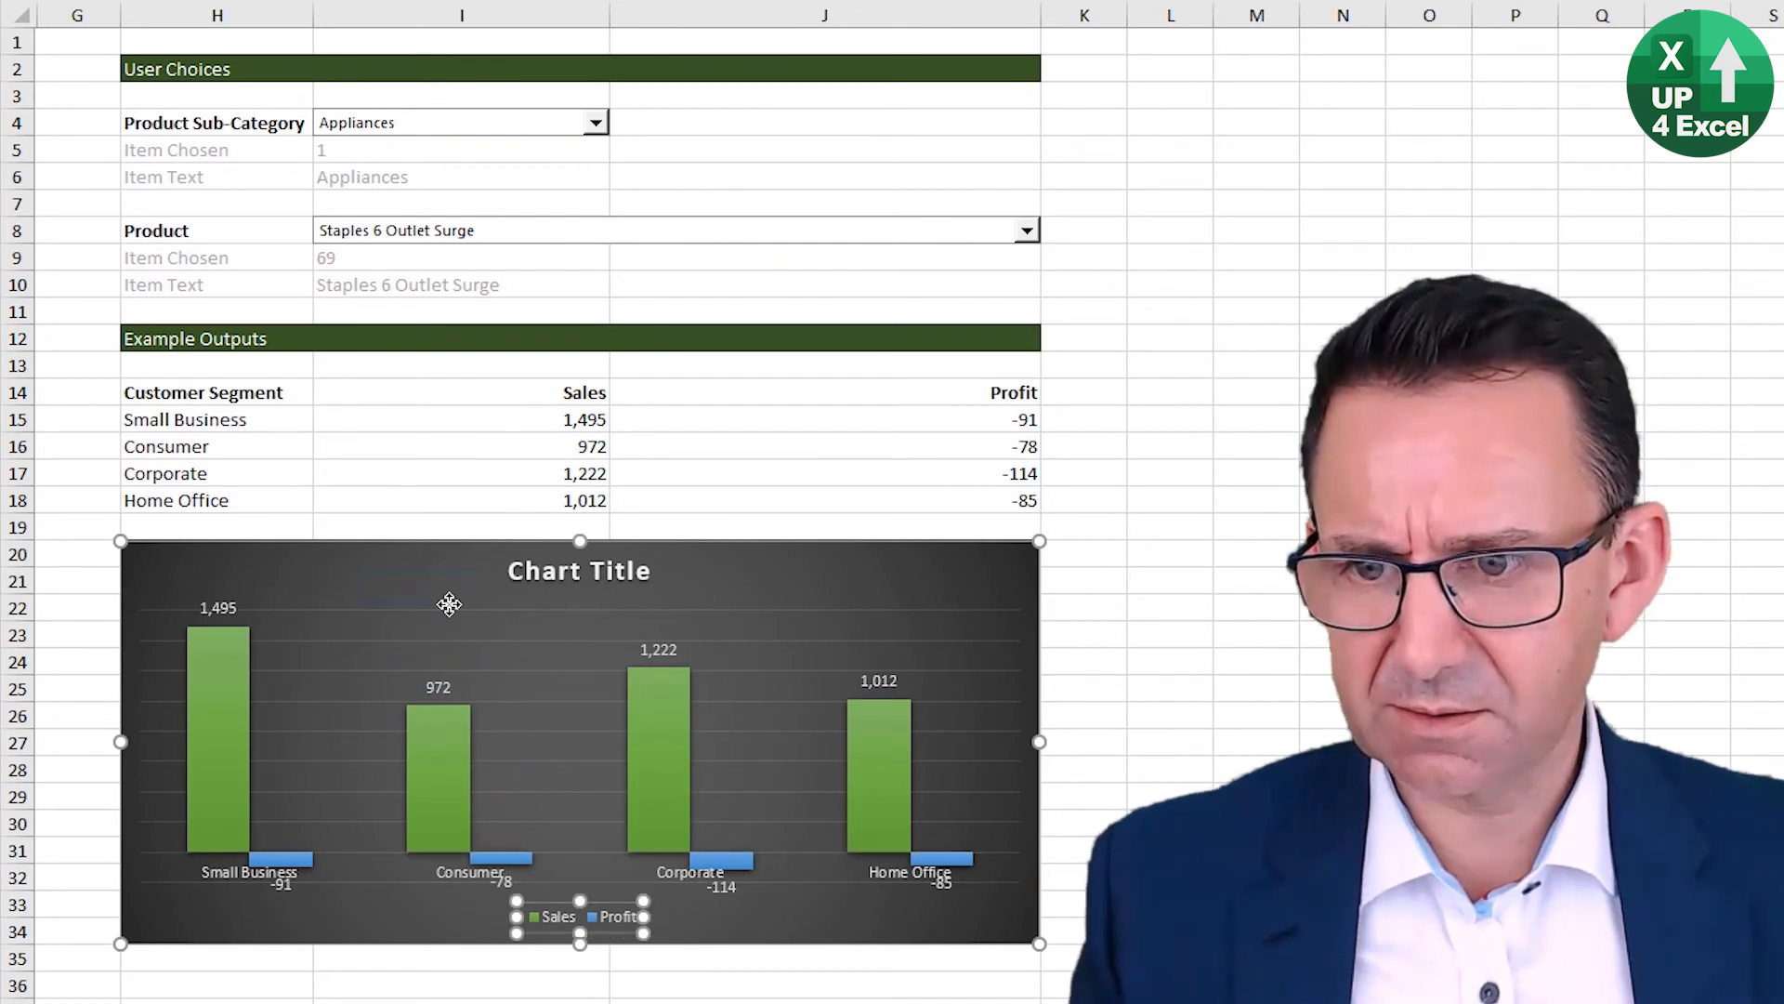
pyautogui.moveTo(602, 603); pyautogui.dragTo(816, 585)
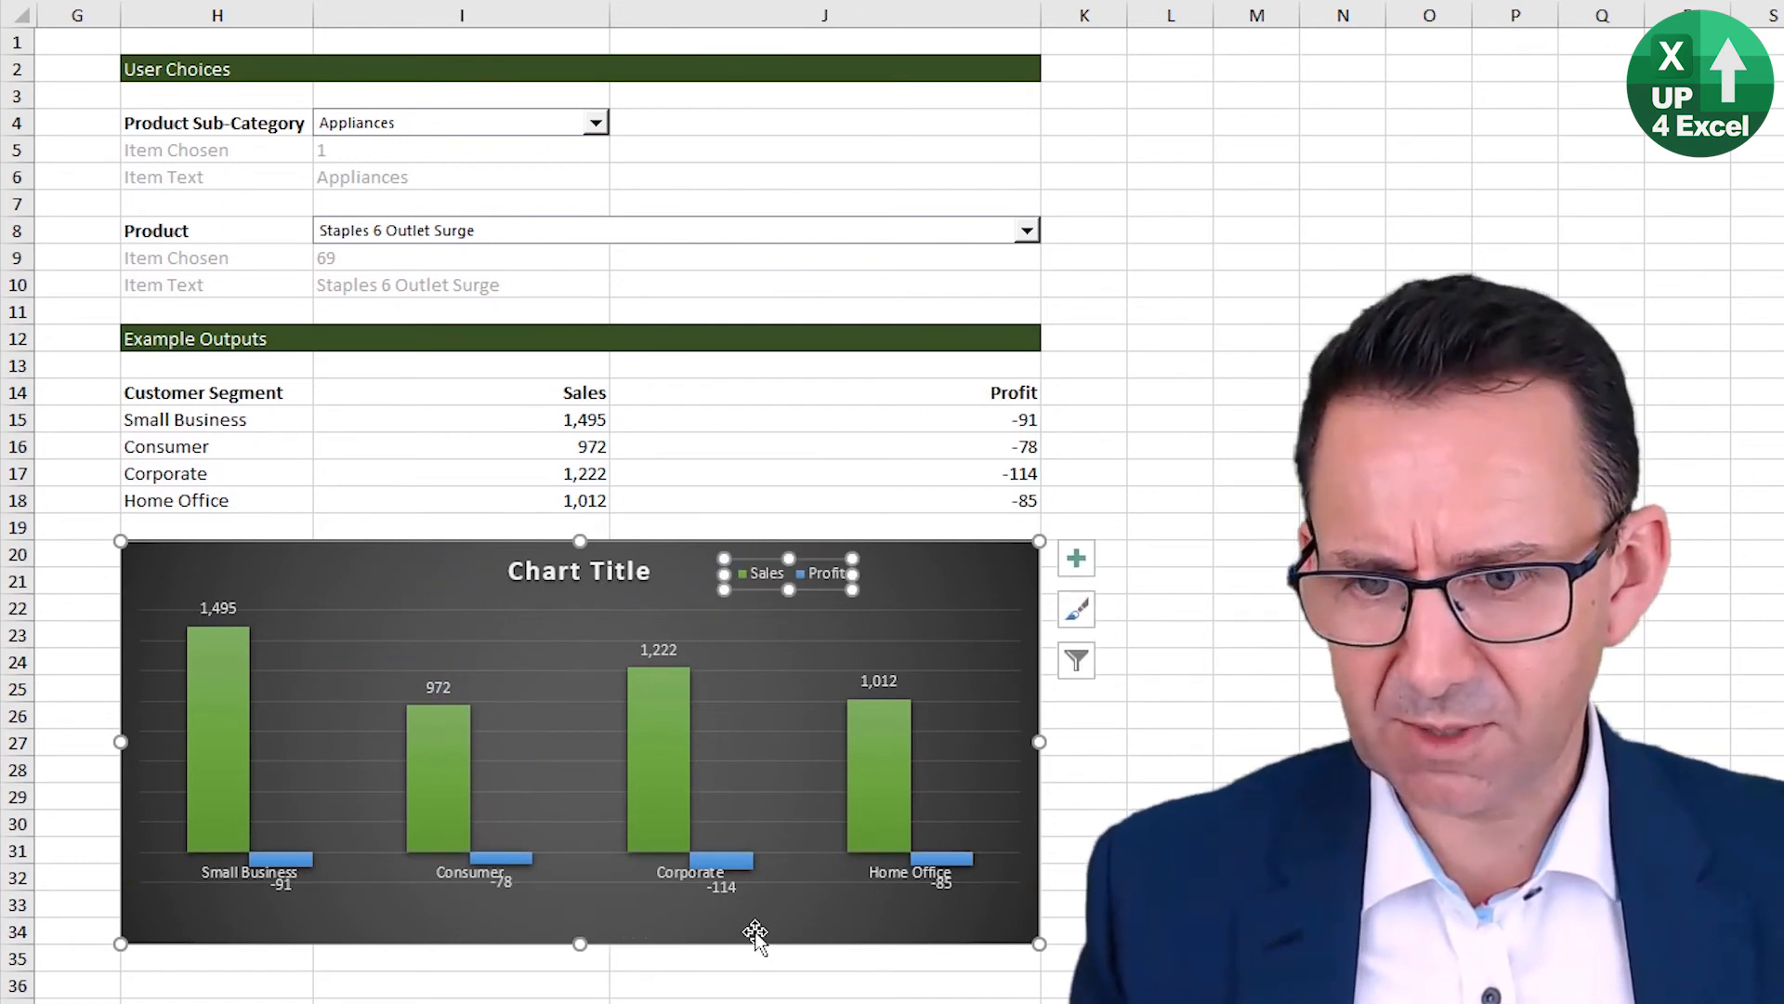
# Step: Set the label position of the chart's horizontal axis to Low
pyautogui.click(699, 876)
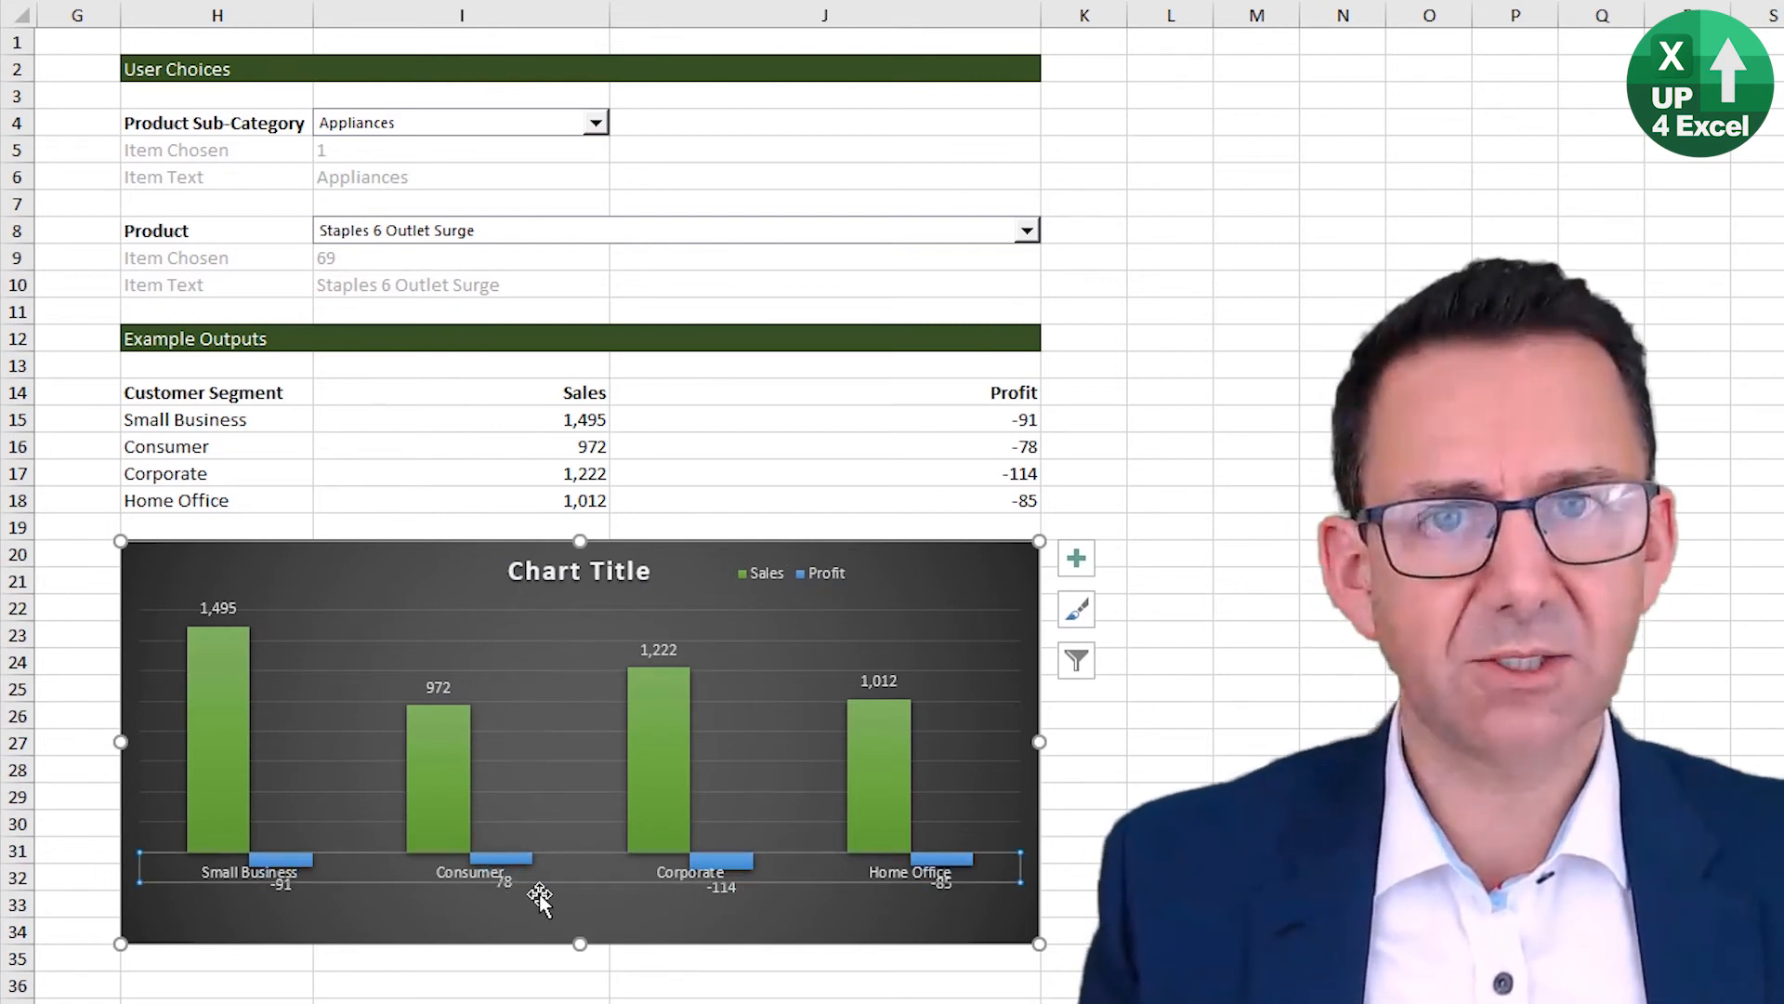
pyautogui.rightClick(582, 888)
pyautogui.rightClick(517, 864)
pyautogui.click(588, 842)
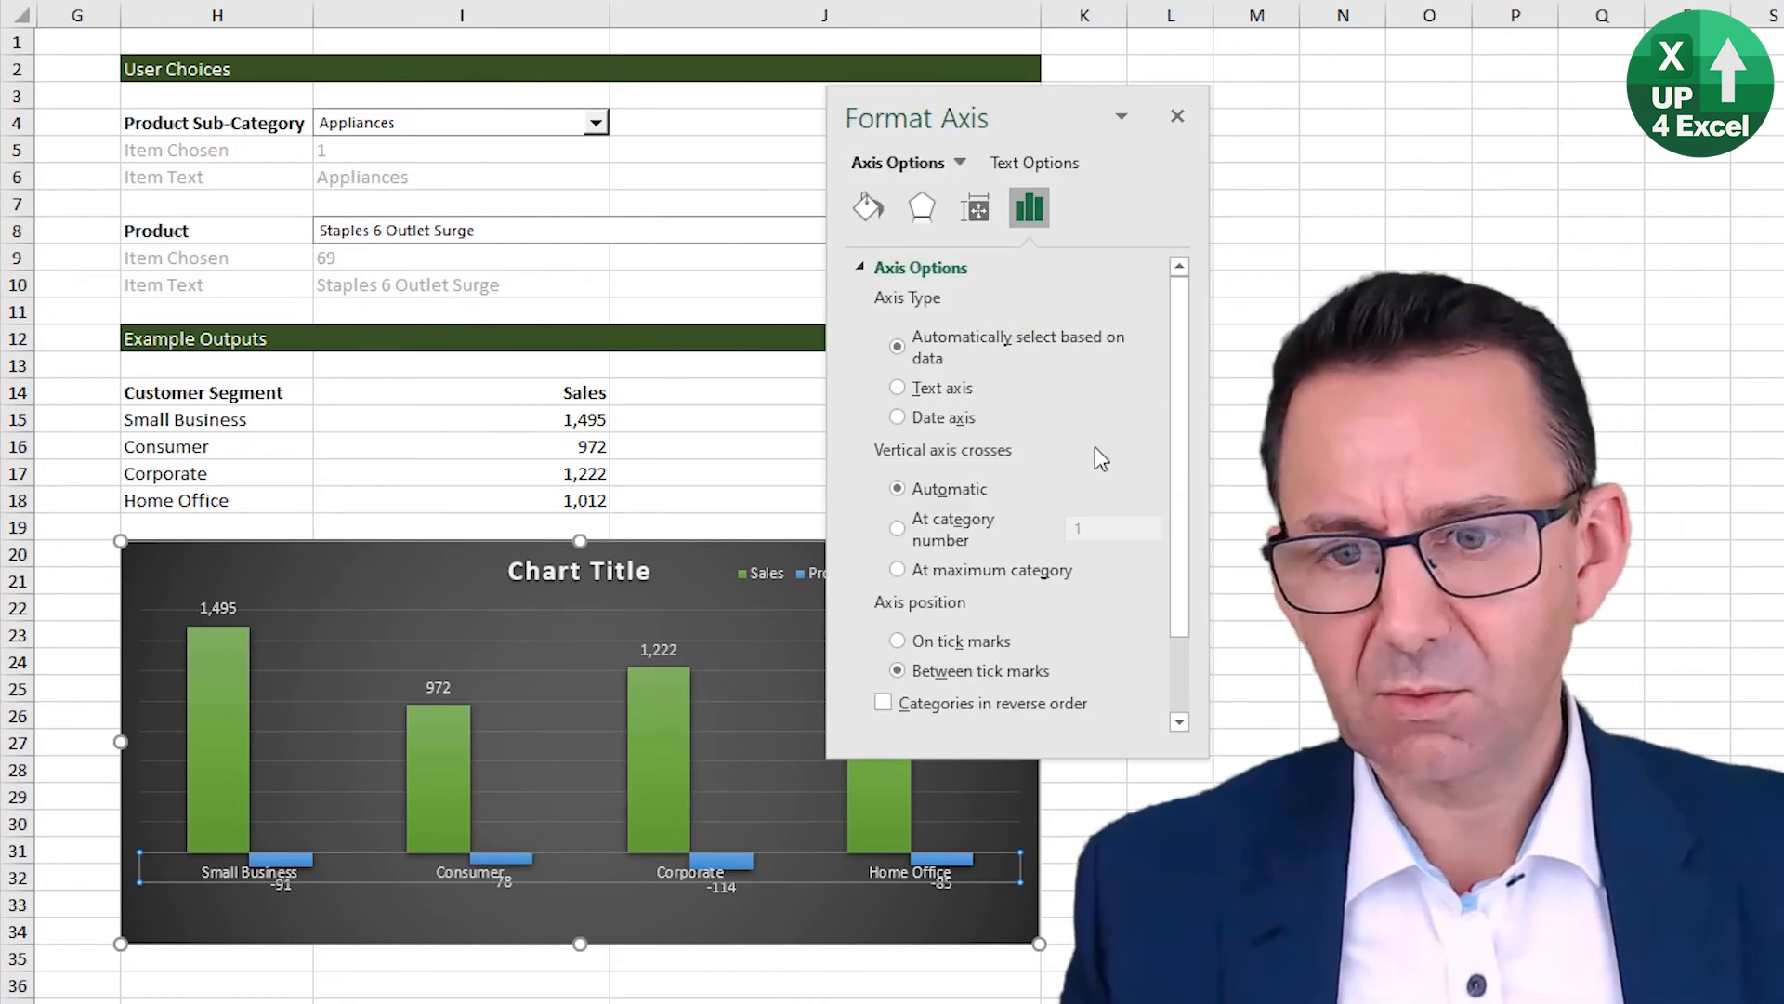
pyautogui.moveTo(1185, 392); pyautogui.dragTo(1182, 566)
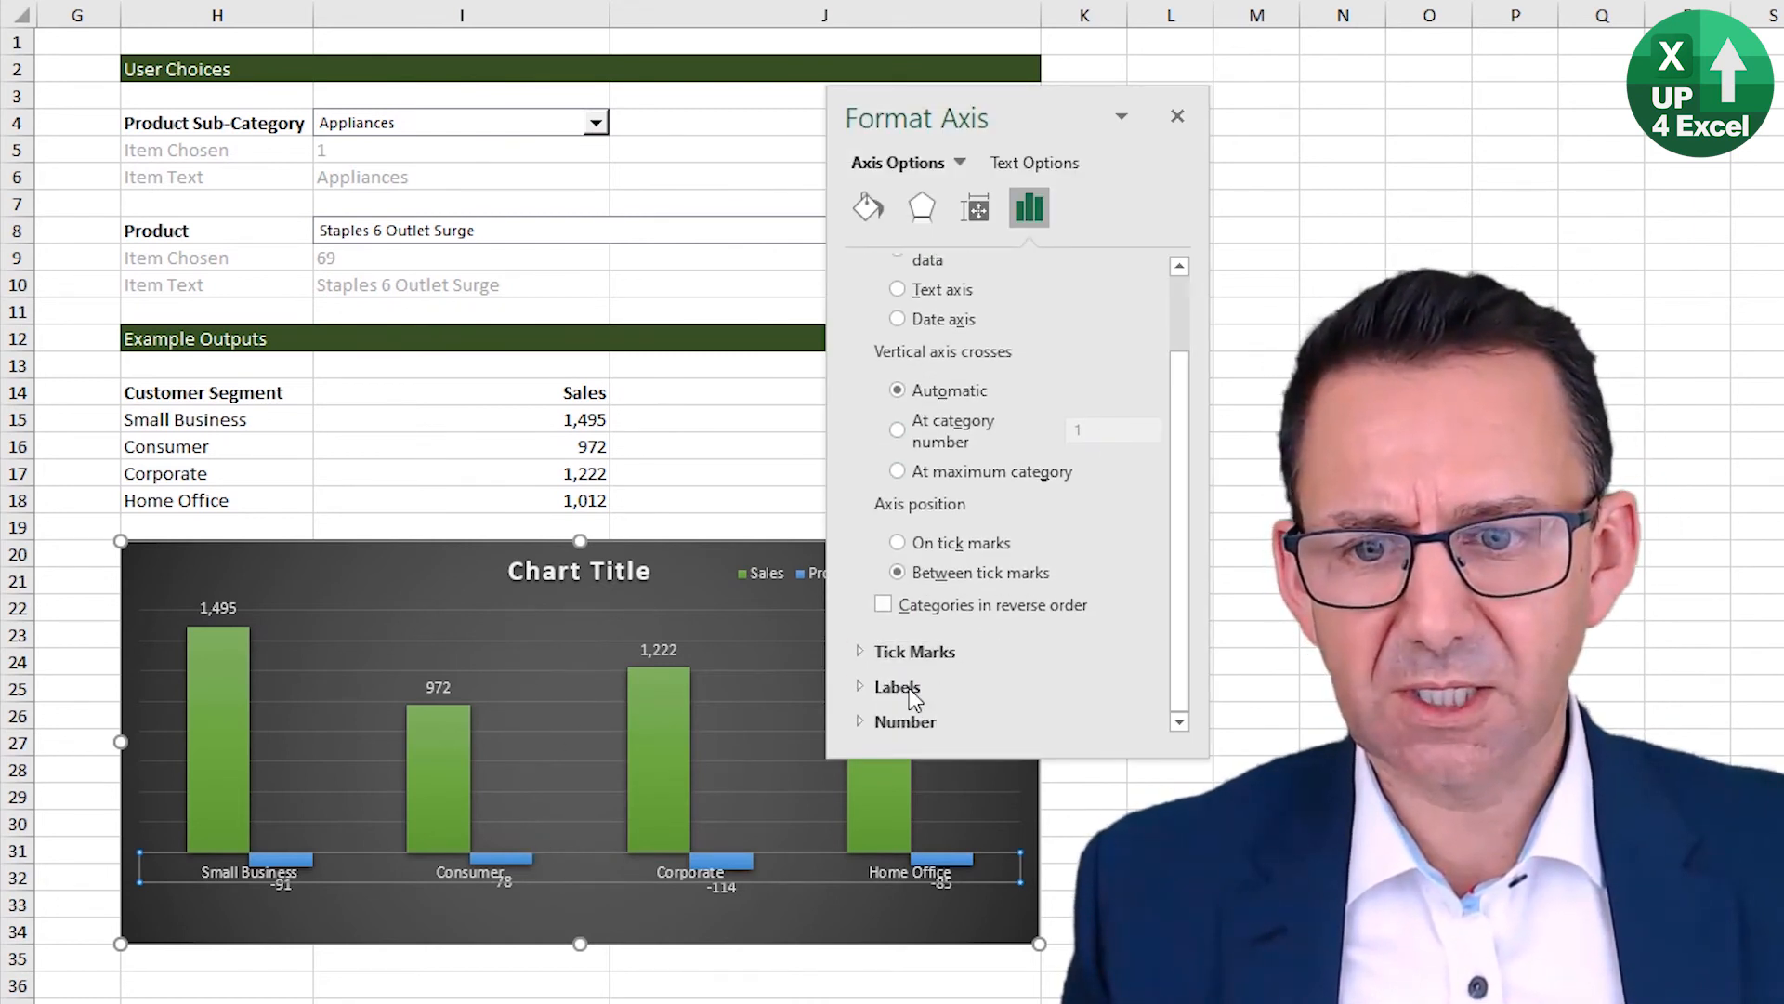
pyautogui.click(861, 694)
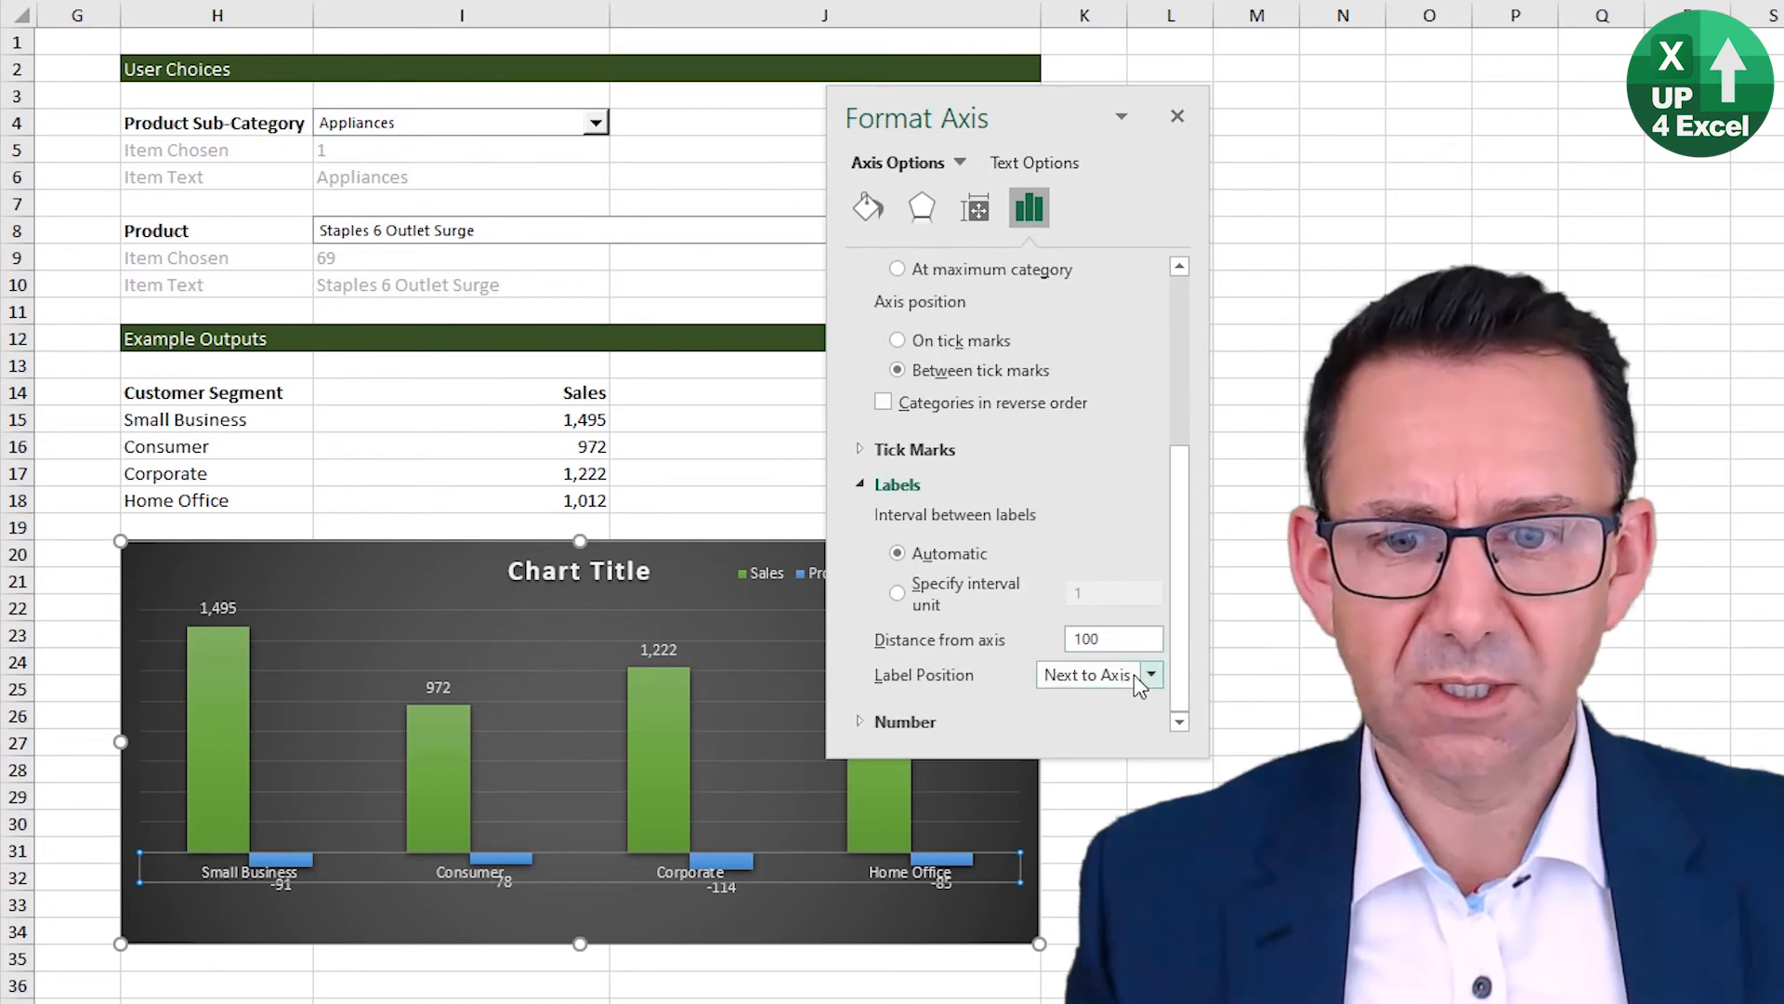
pyautogui.click(1143, 677)
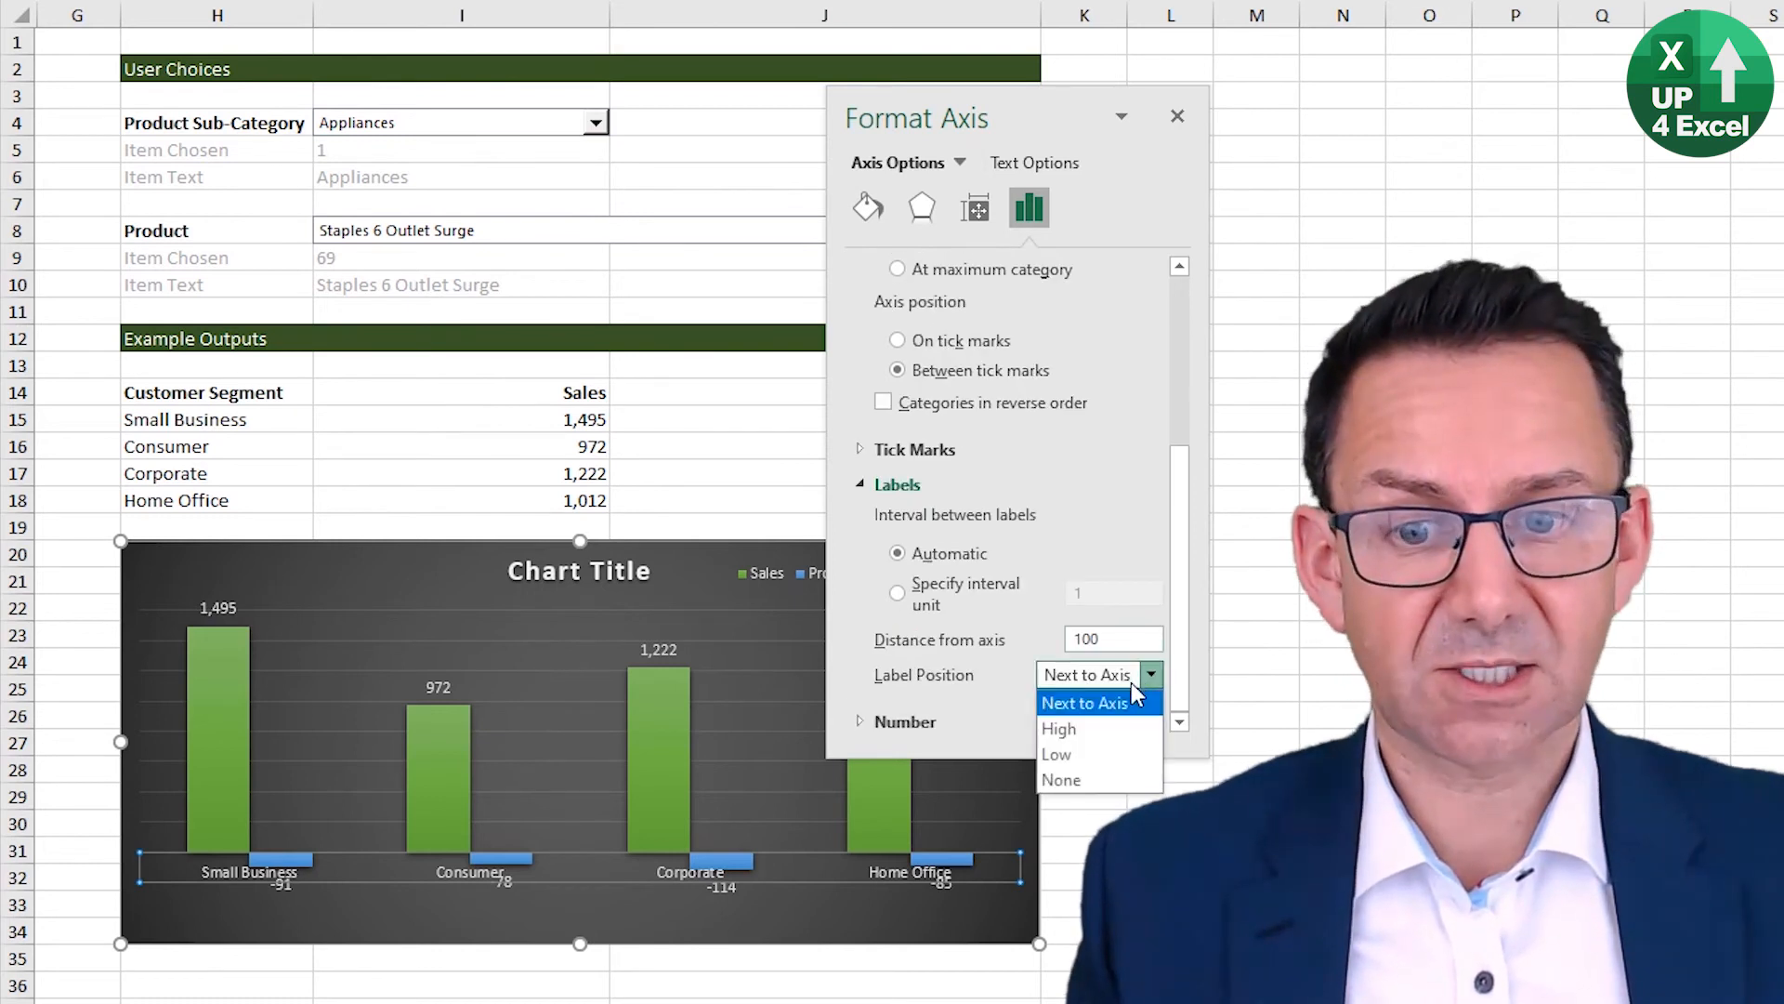
pyautogui.click(1080, 751)
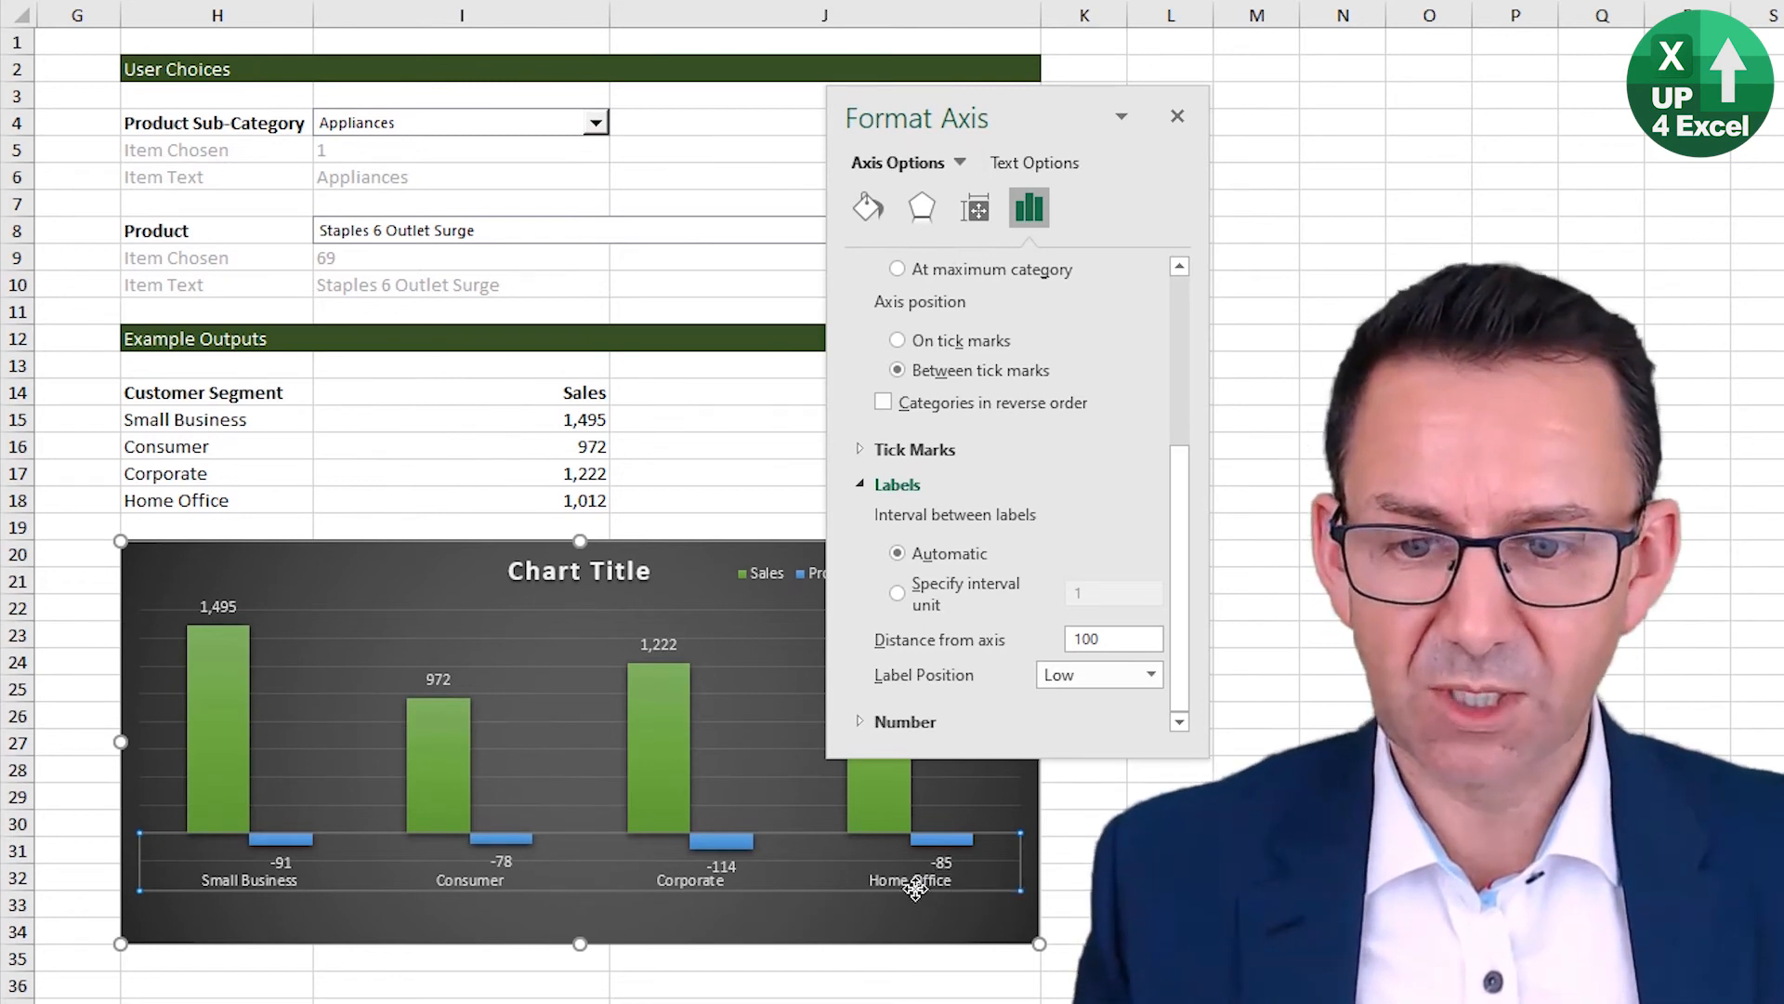
# Step: Close the axis formatting options and stretch the plot area down to fill the space near the chart's lower edge
pyautogui.click(887, 939)
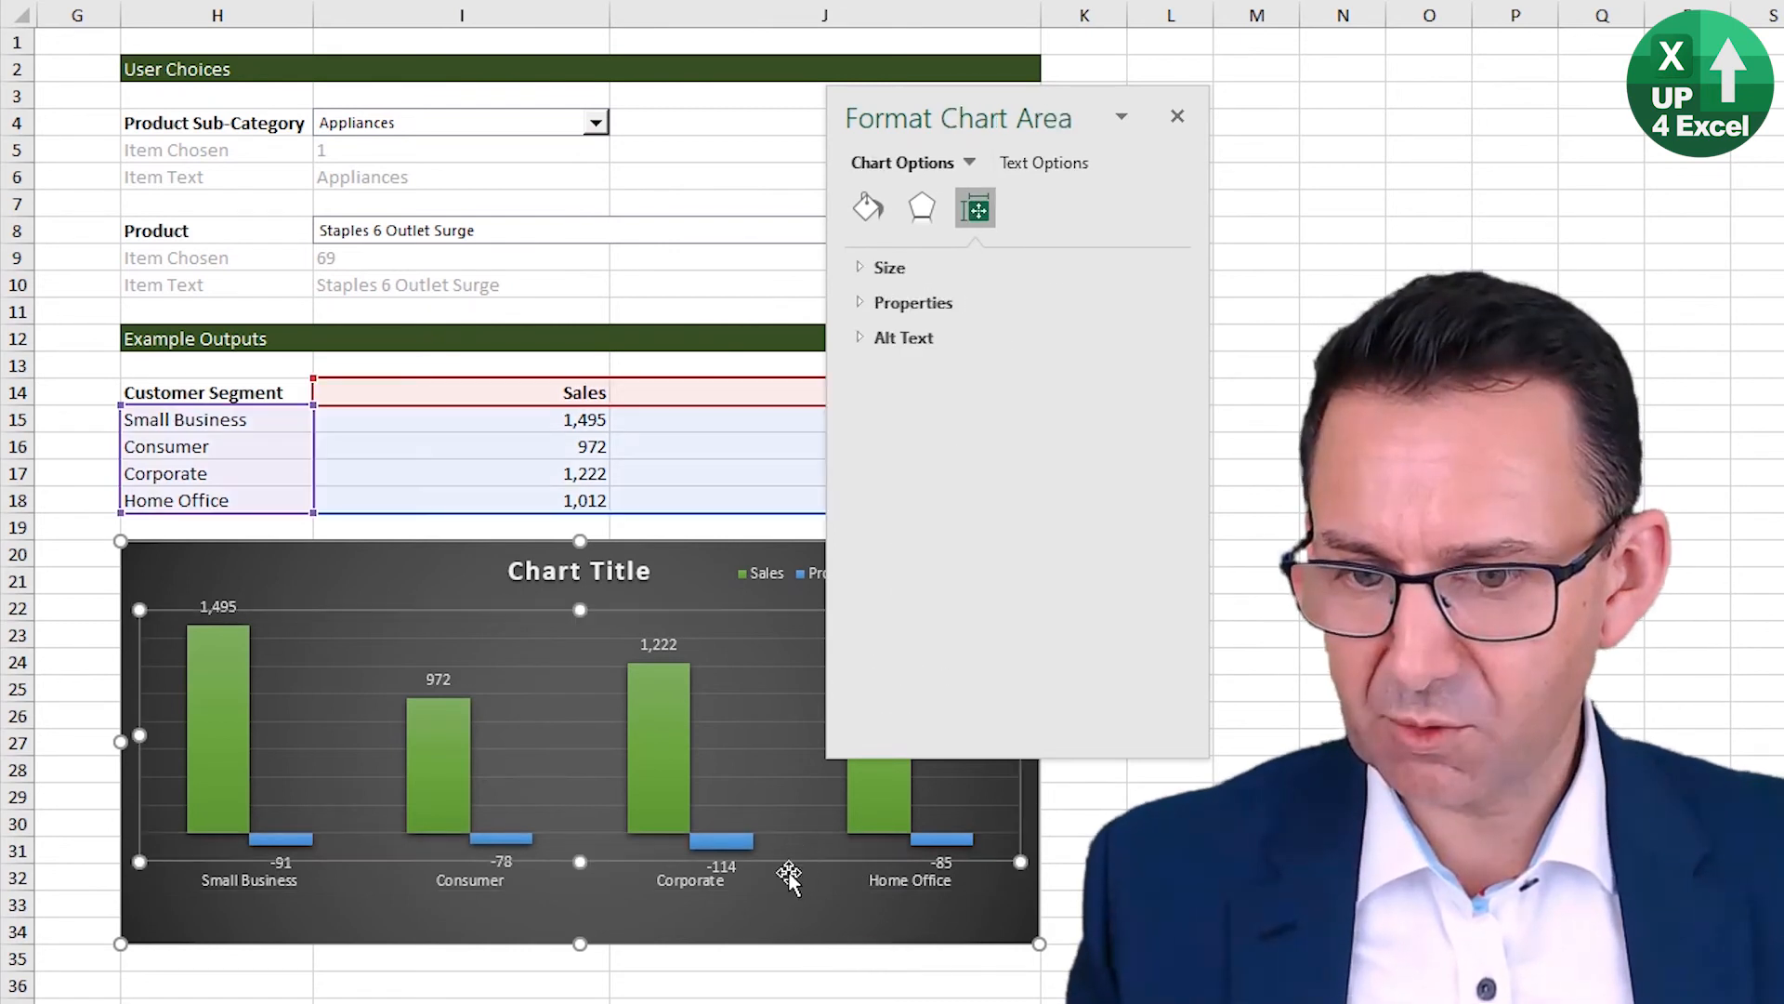
pyautogui.click(576, 861)
pyautogui.moveTo(577, 861); pyautogui.dragTo(577, 909)
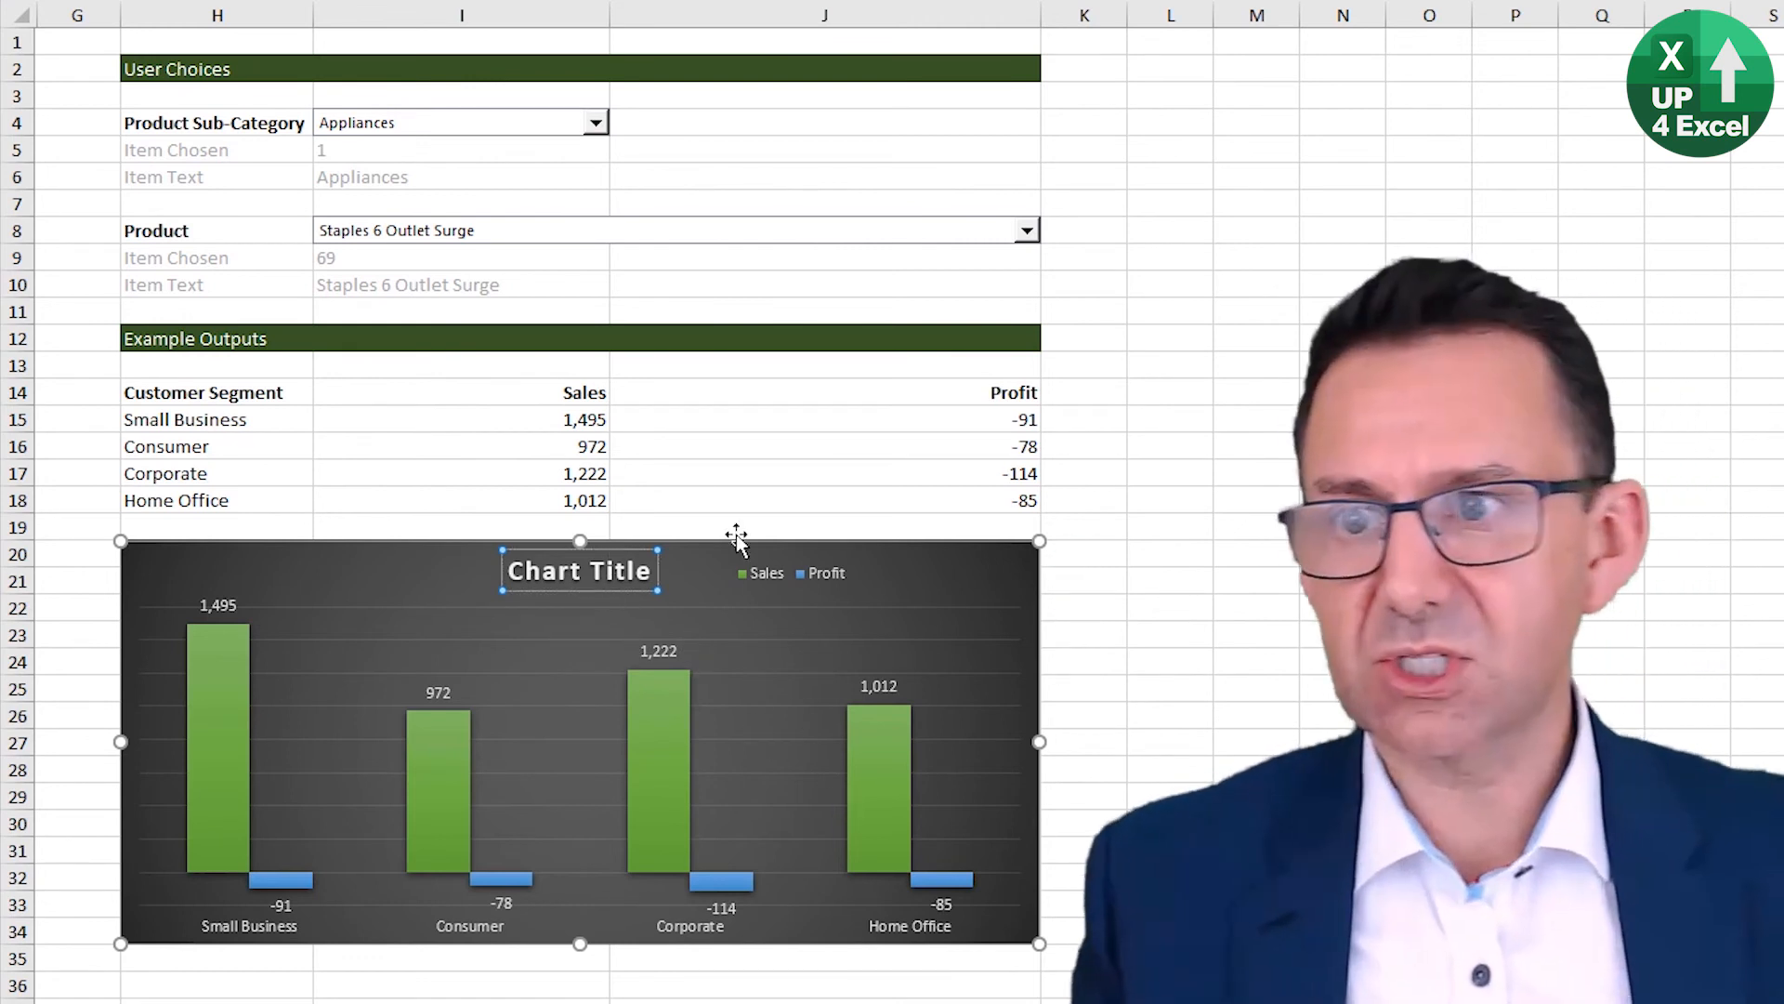
# Step: Link the chart title to the product's Item Text in cell I10 and move the title to the chart's upper-left corner
pyautogui.click(392, 286)
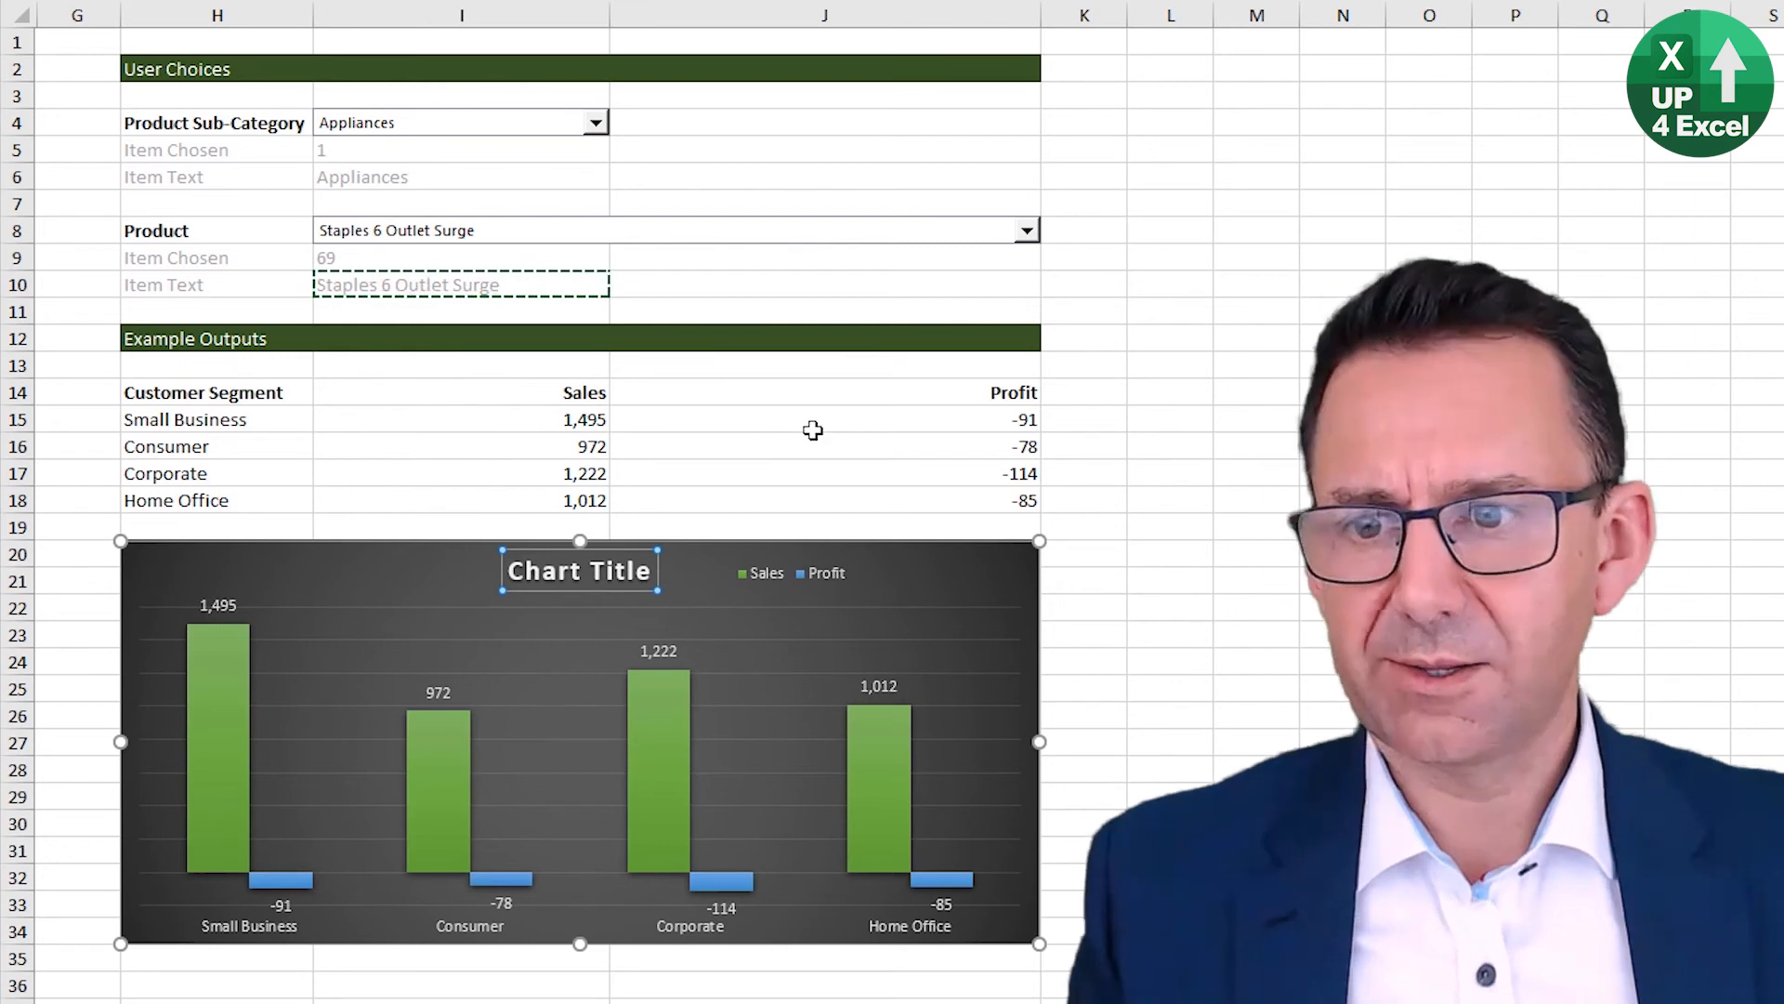
pyautogui.press('Return')
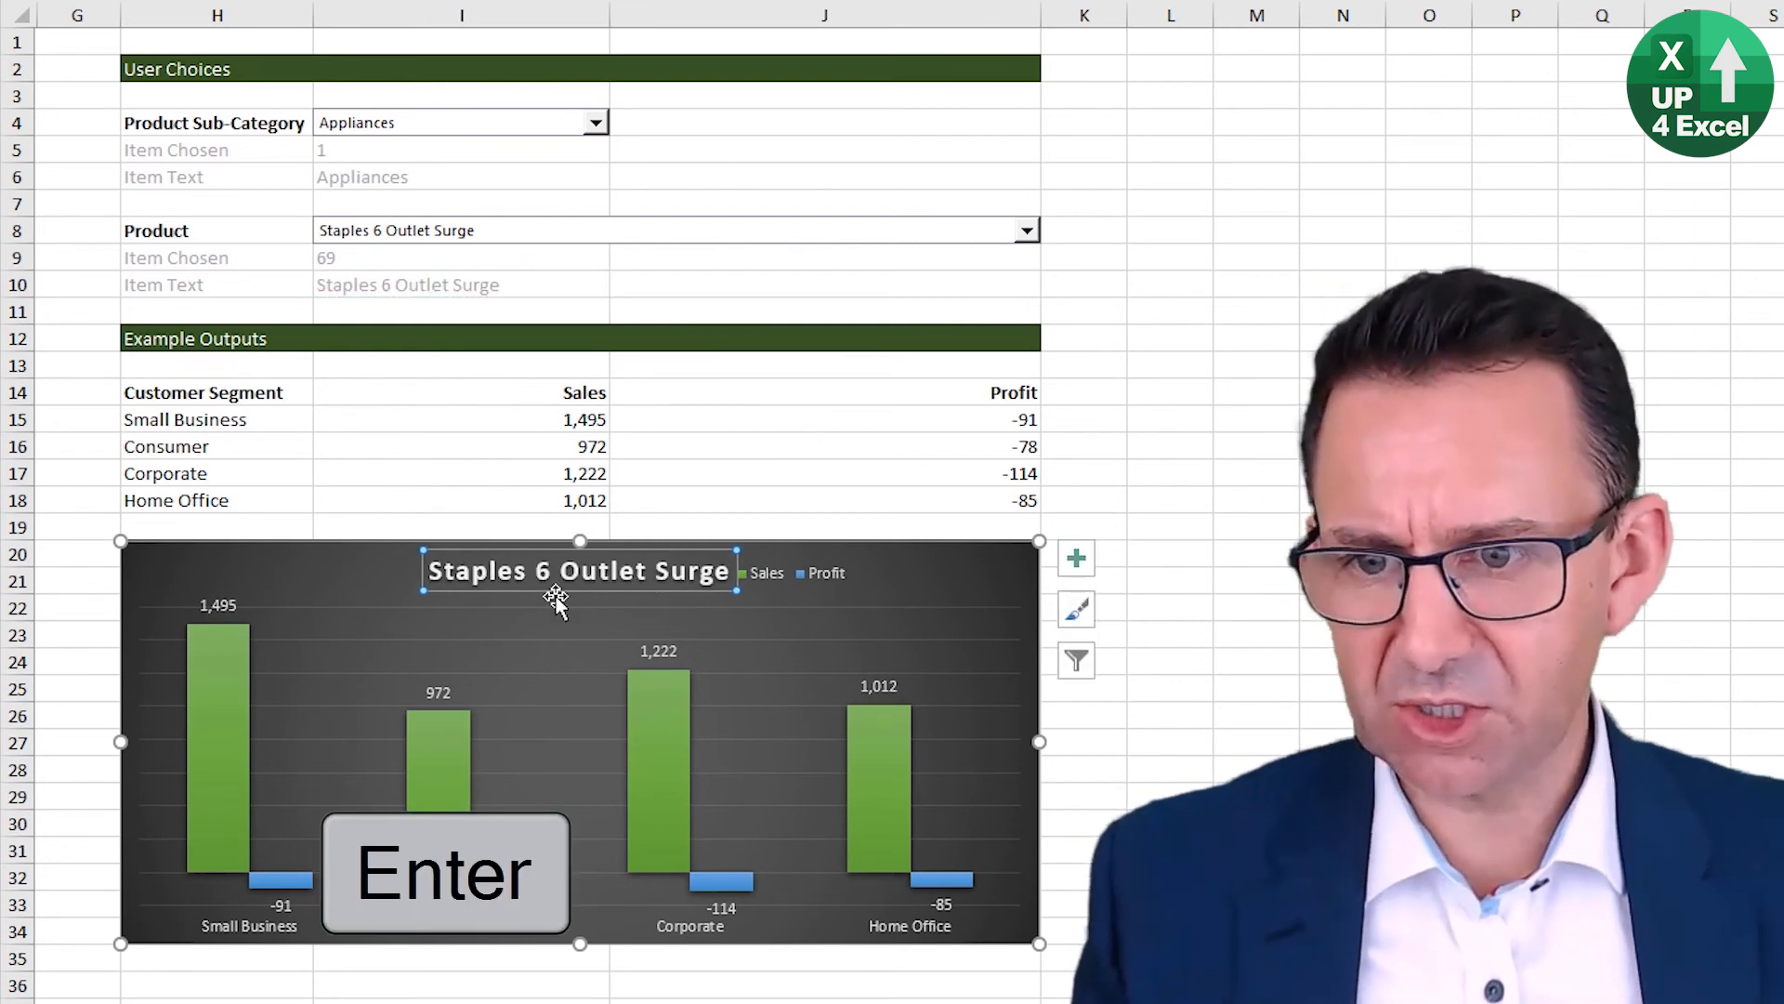
pyautogui.moveTo(557, 591); pyautogui.dragTo(278, 591)
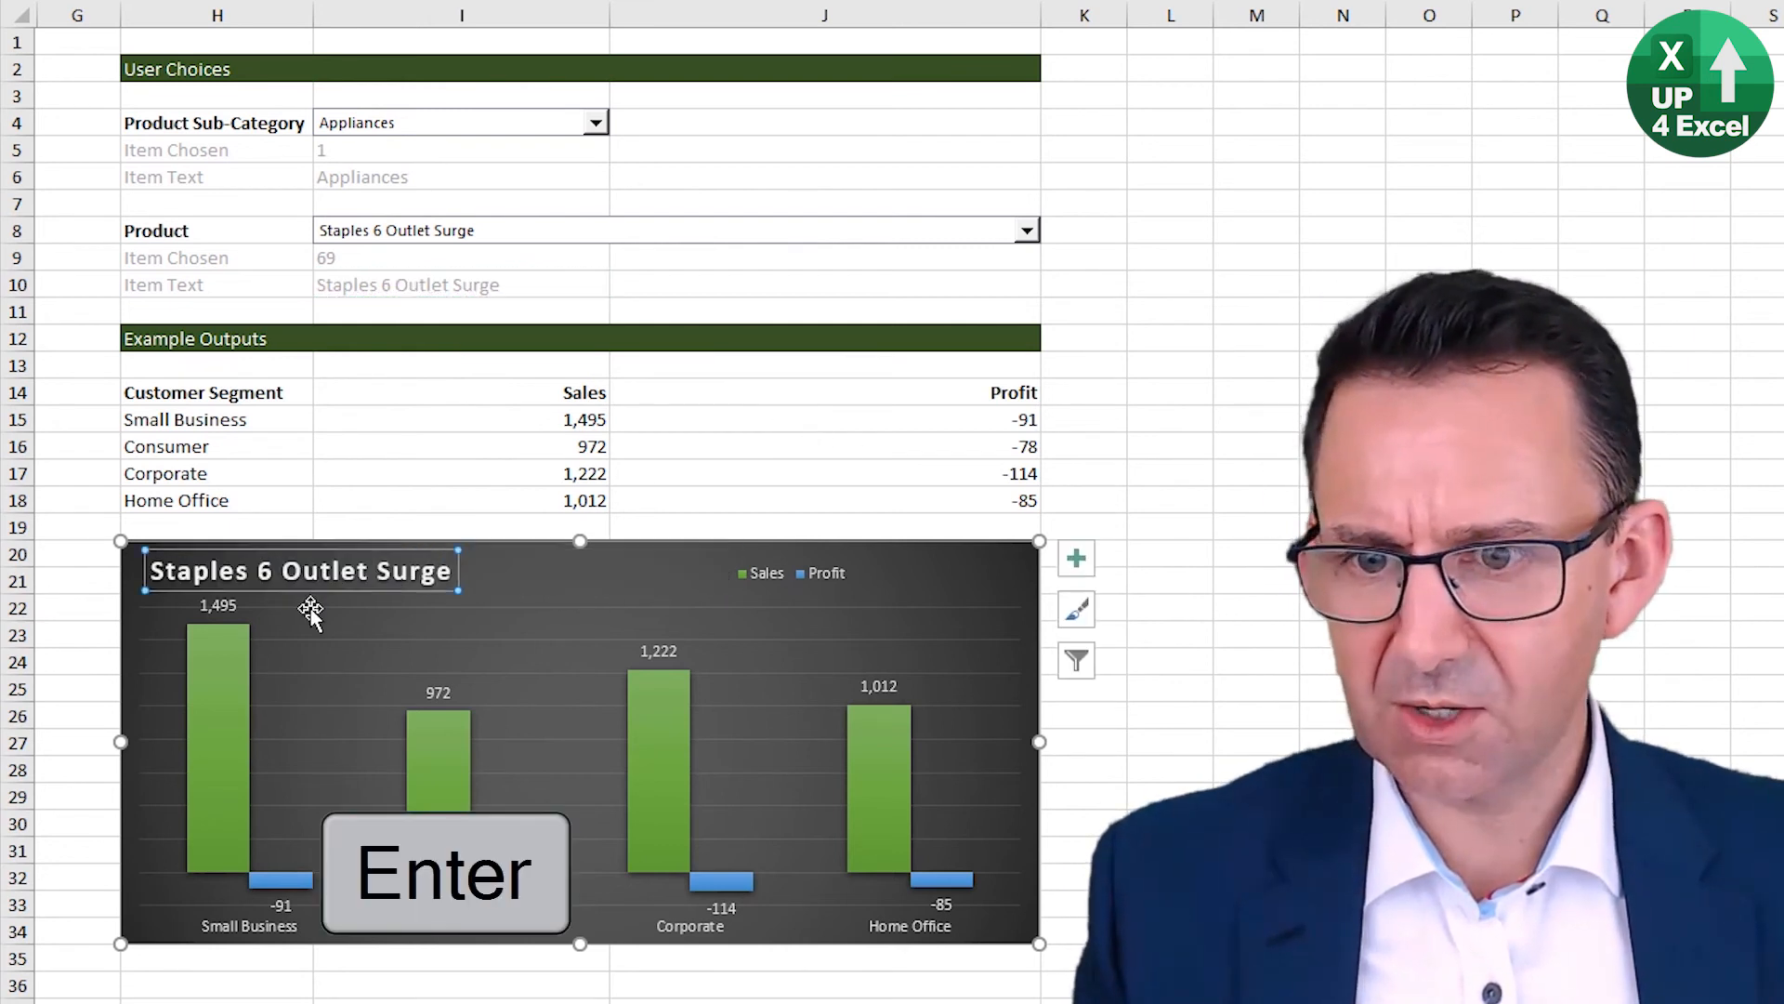
# Step: Lower the upper edge of the plot area slightly and place the legend directly beneath the left-aligned chart title
pyautogui.click(785, 578)
pyautogui.click(606, 613)
pyautogui.moveTo(584, 605); pyautogui.dragTo(586, 626)
pyautogui.click(751, 582)
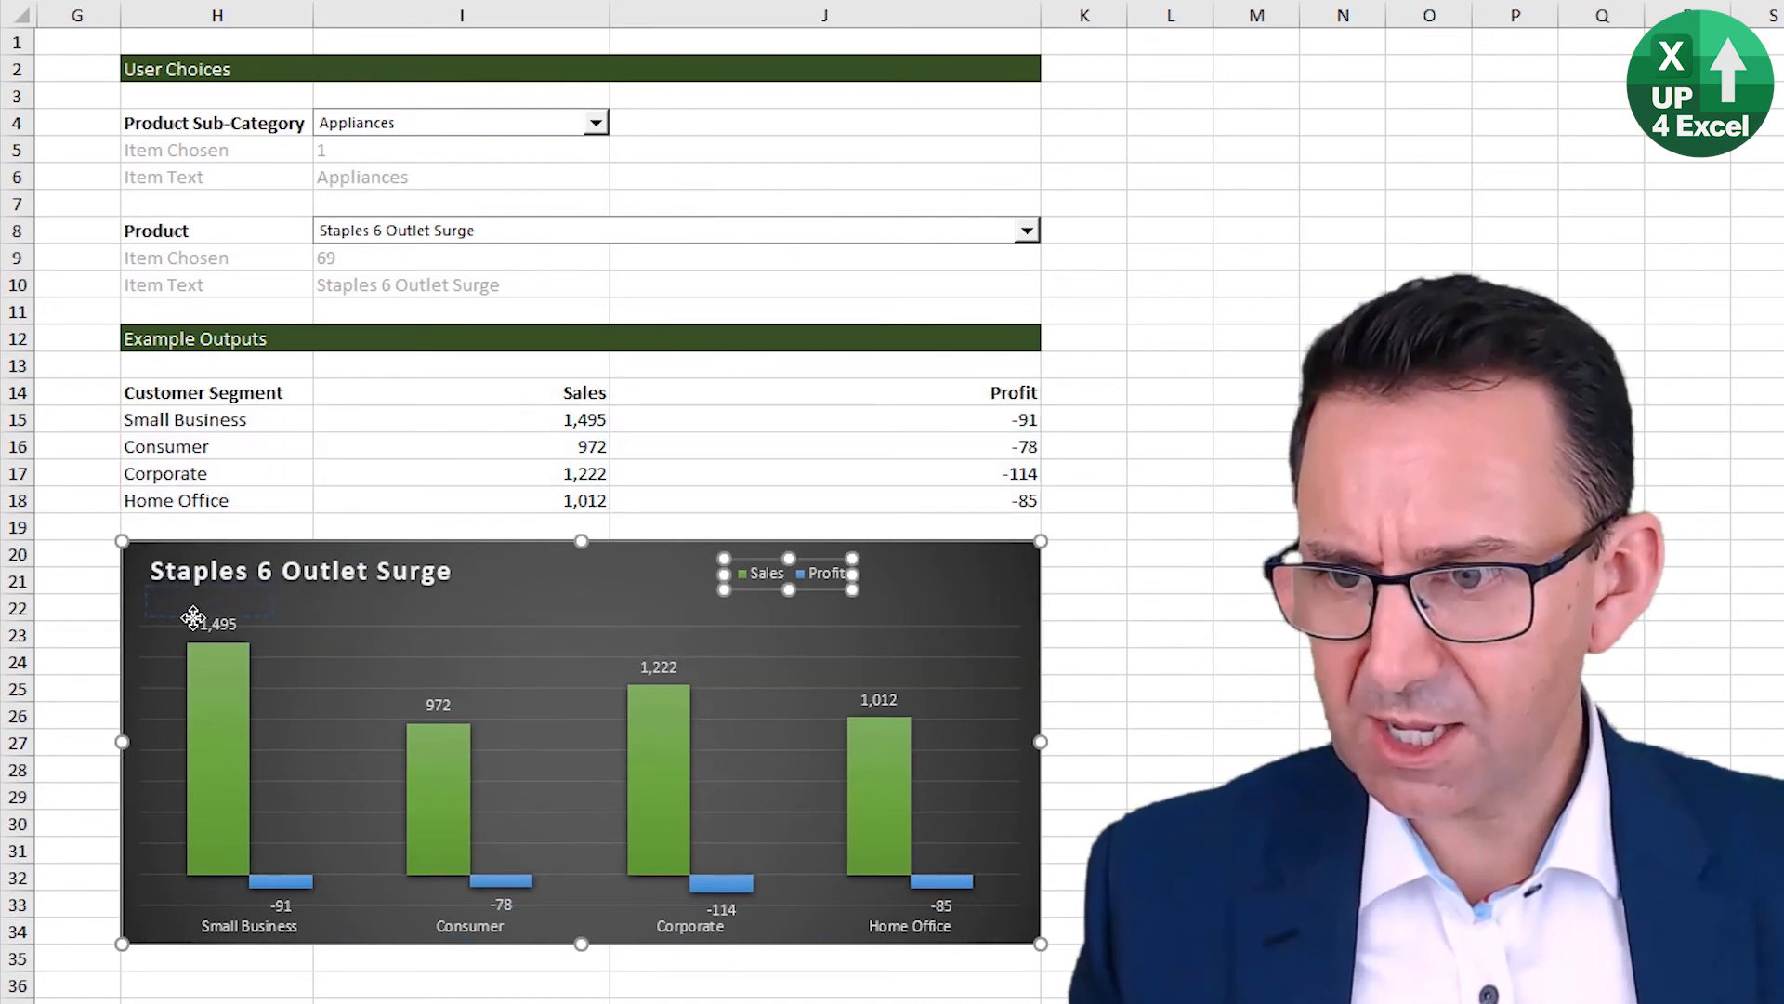
pyautogui.moveTo(193, 616); pyautogui.dragTo(199, 619)
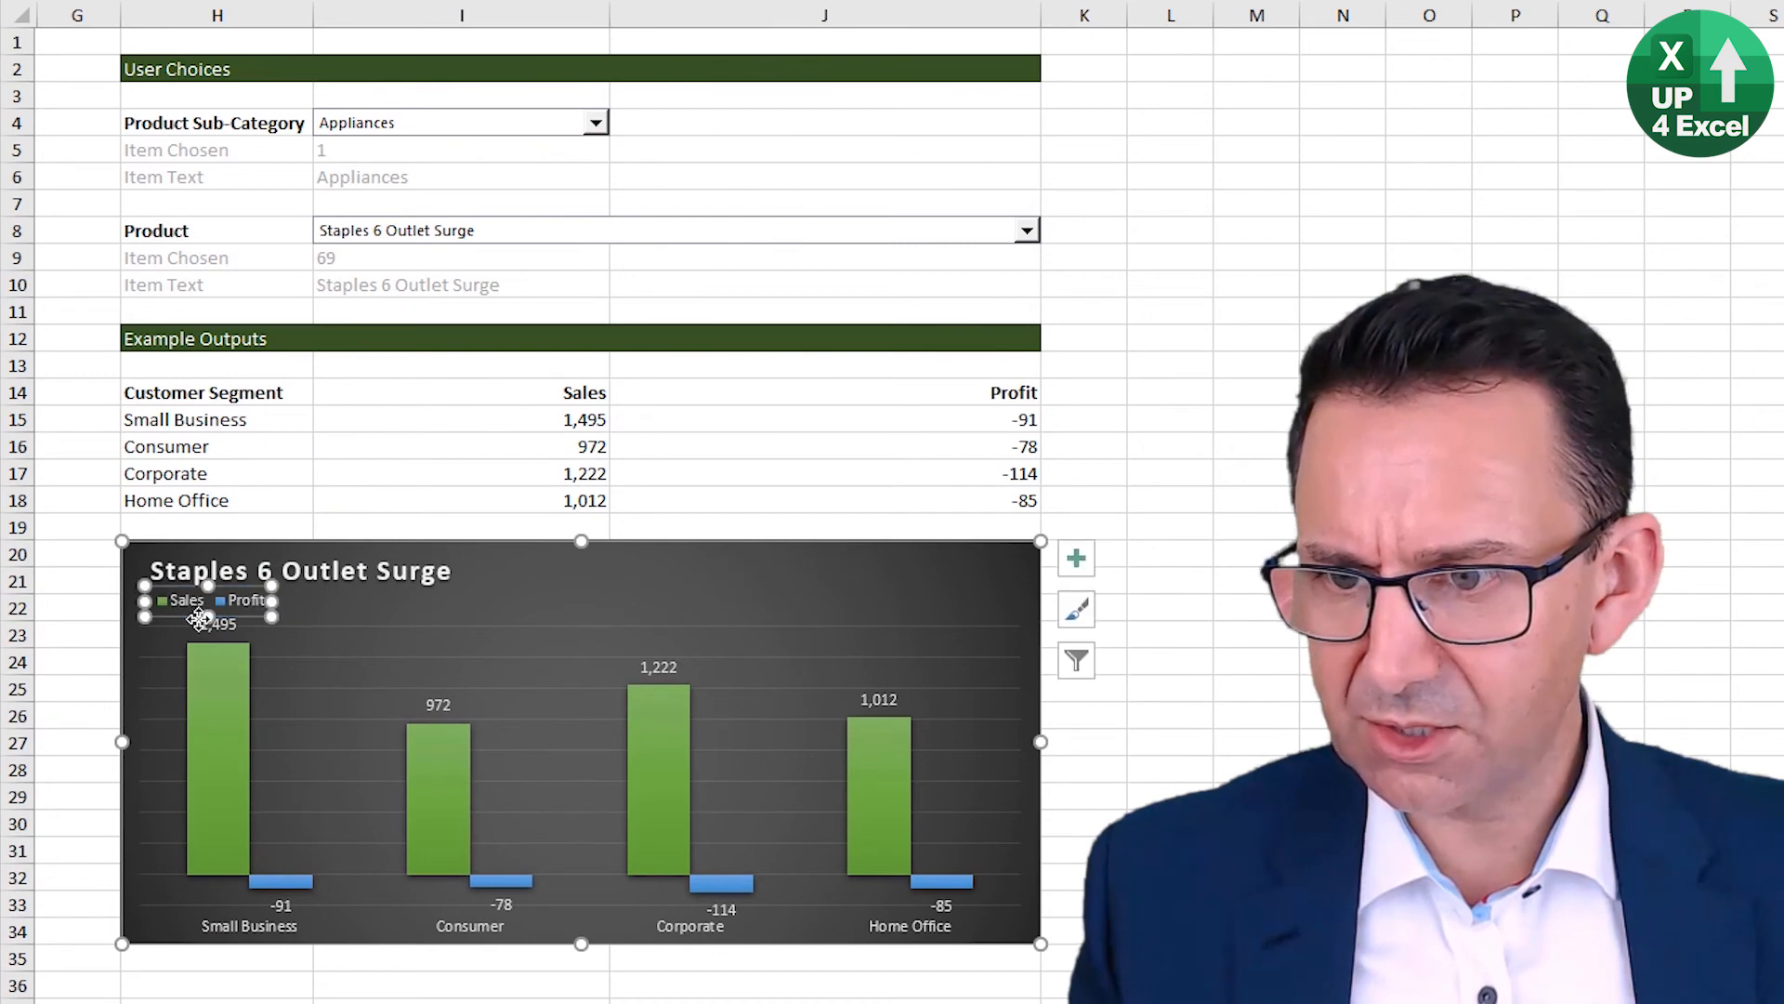
# Step: Extend the chart down to row 36 and shift the legend slightly lower beneath the title
pyautogui.click(390, 650)
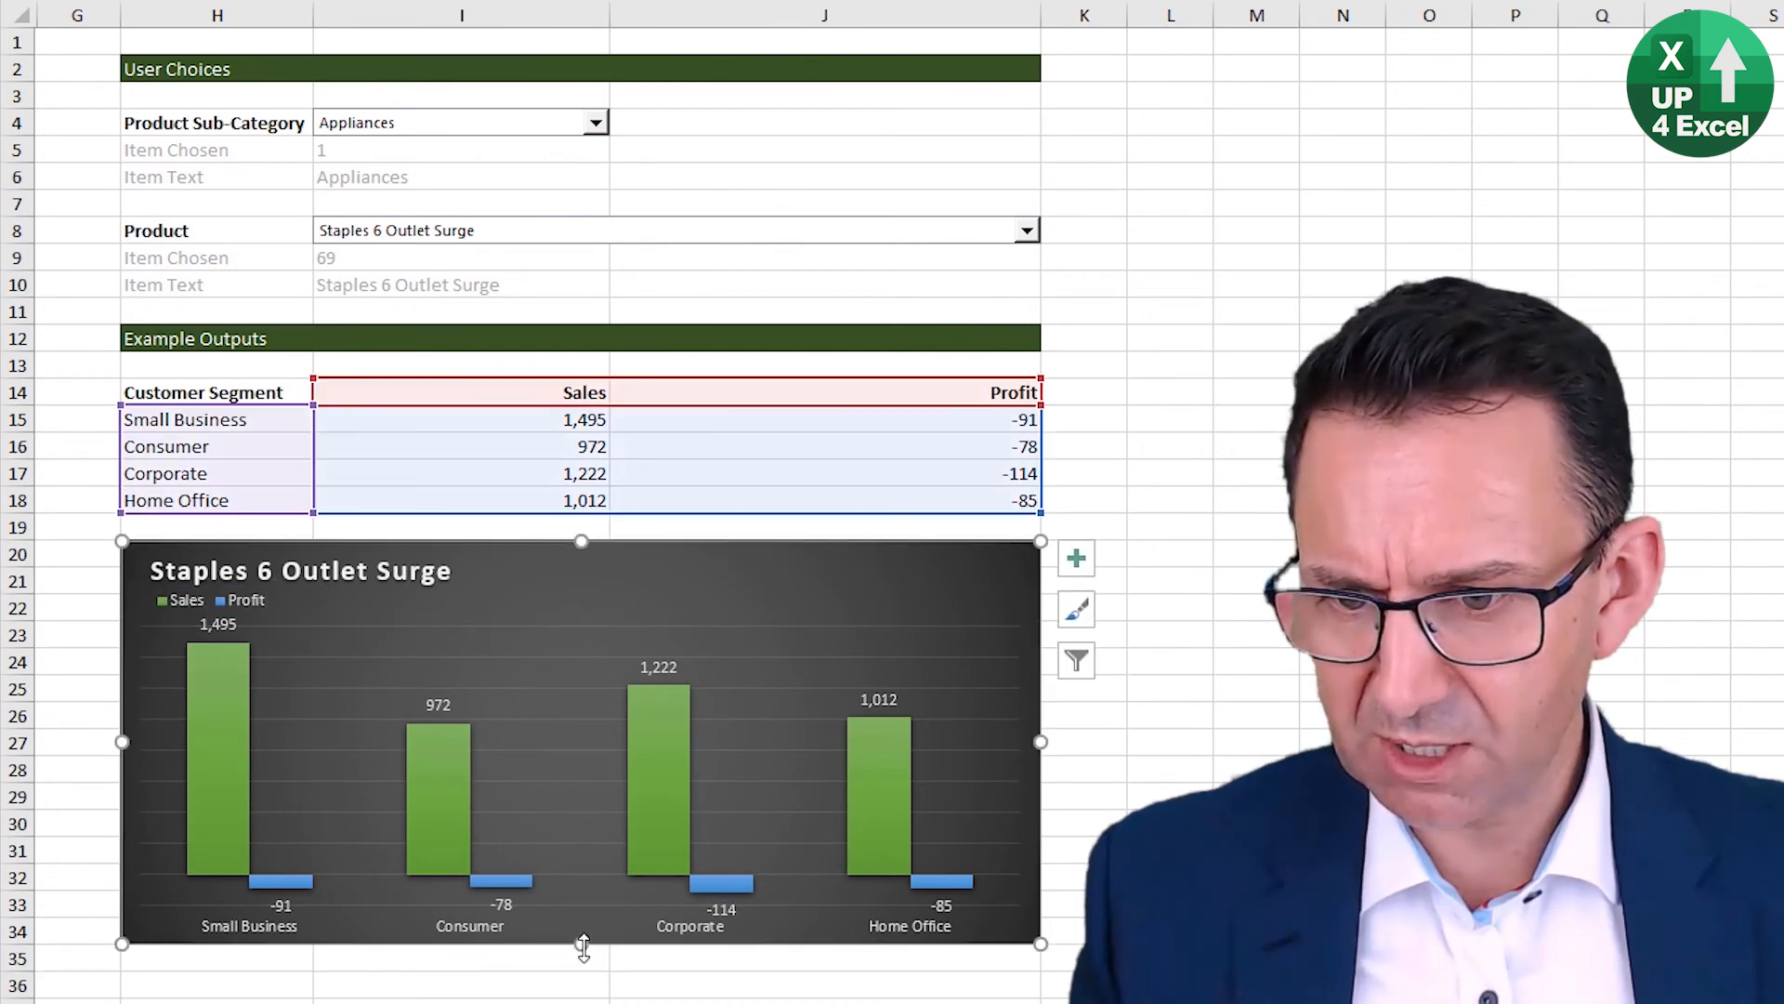
pyautogui.moveTo(578, 943); pyautogui.dragTo(576, 997)
pyautogui.click(237, 613)
pyautogui.click(478, 629)
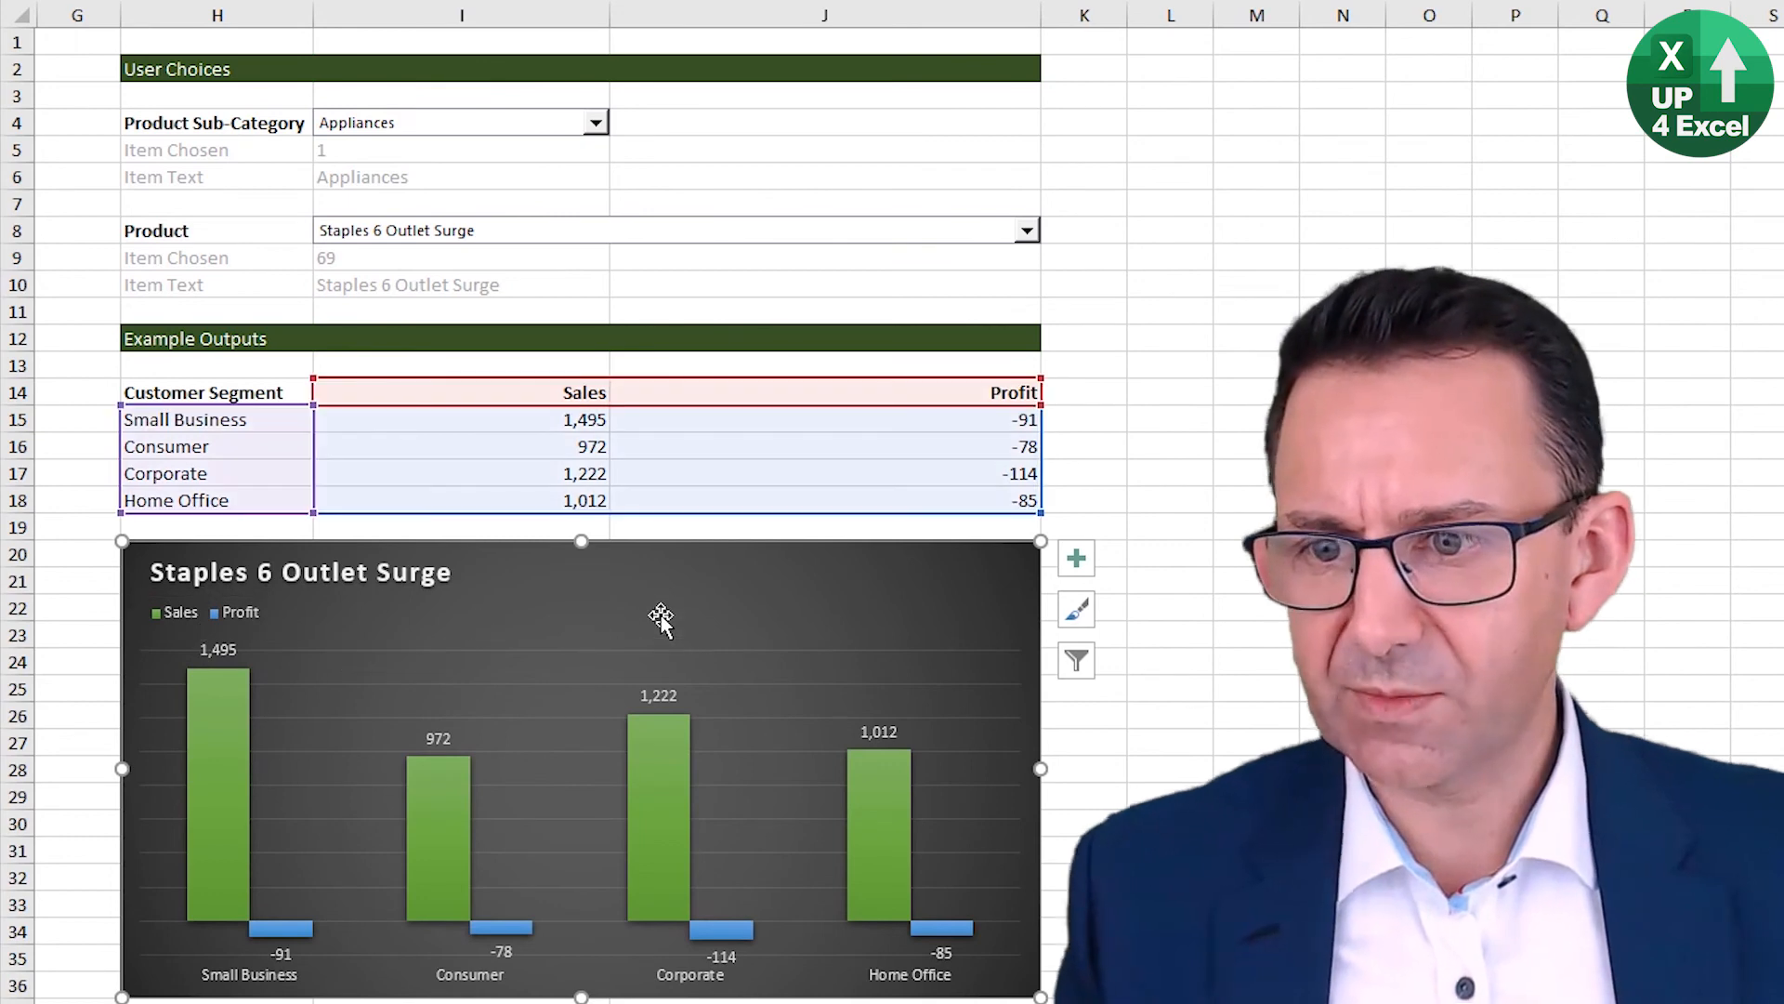
# Step: Try long product names by choosing the Sanyo Counter Height Refrigerator and the Holmes Cool Mist Humidifier in the Product combo box
pyautogui.click(531, 230)
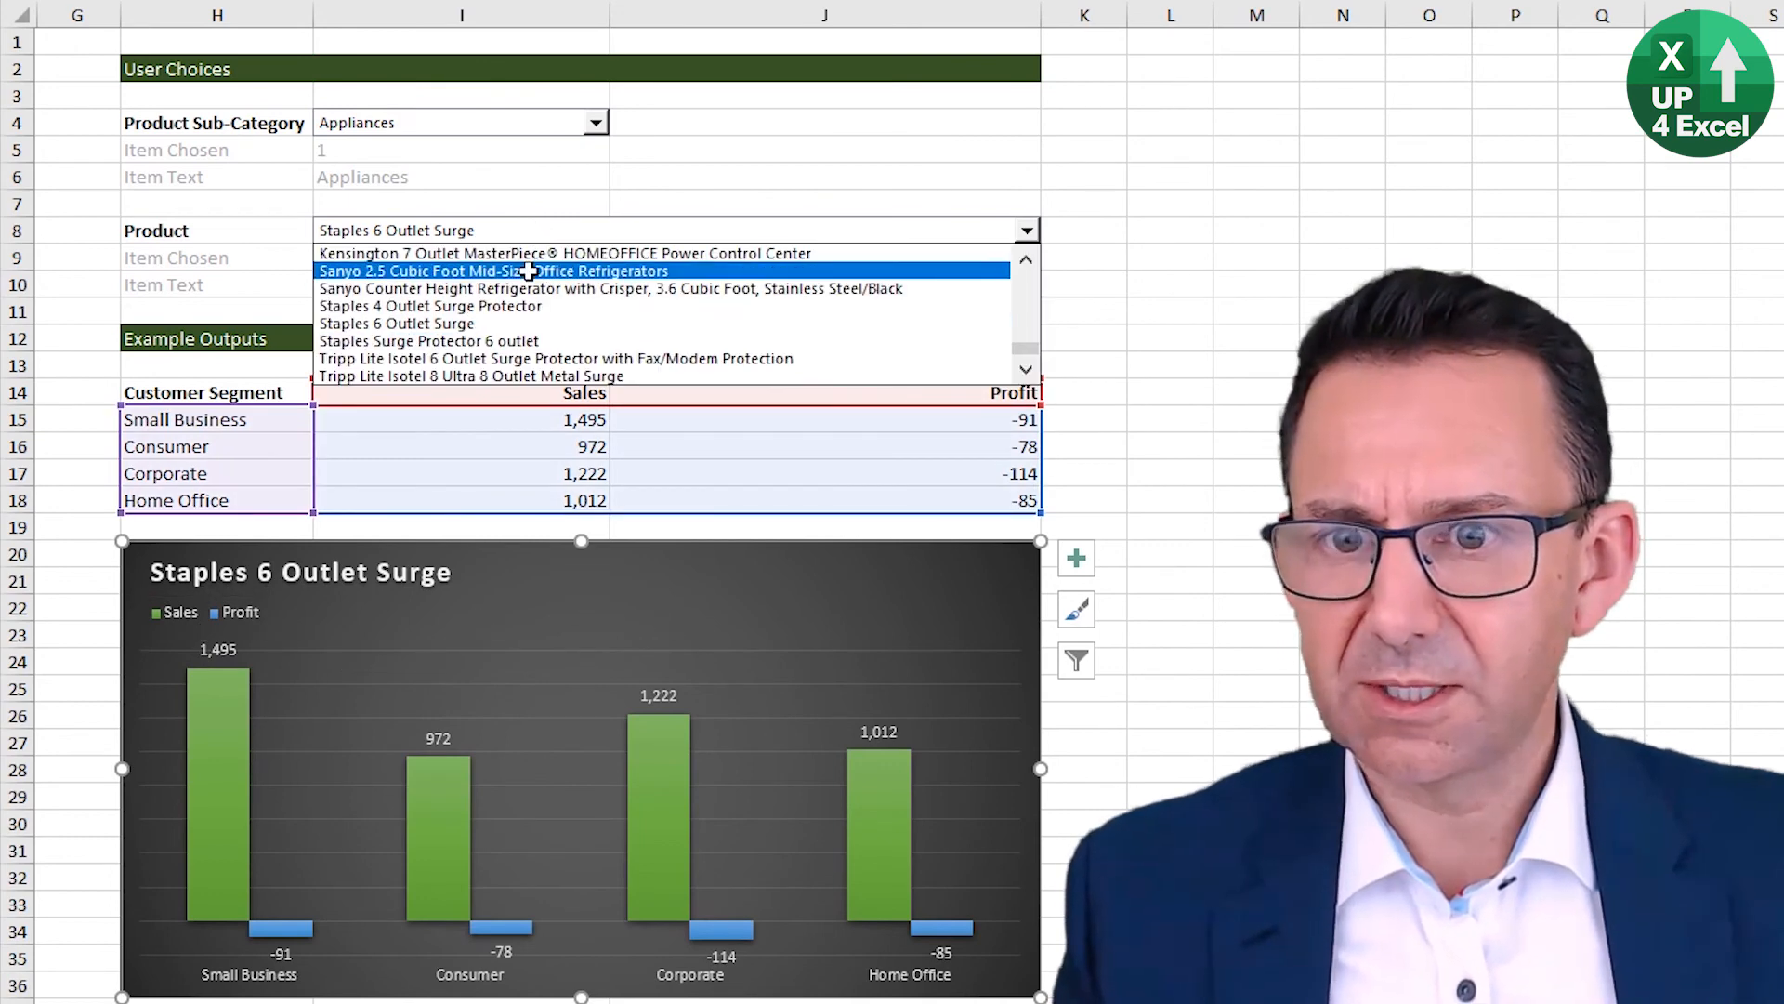
pyautogui.click(562, 290)
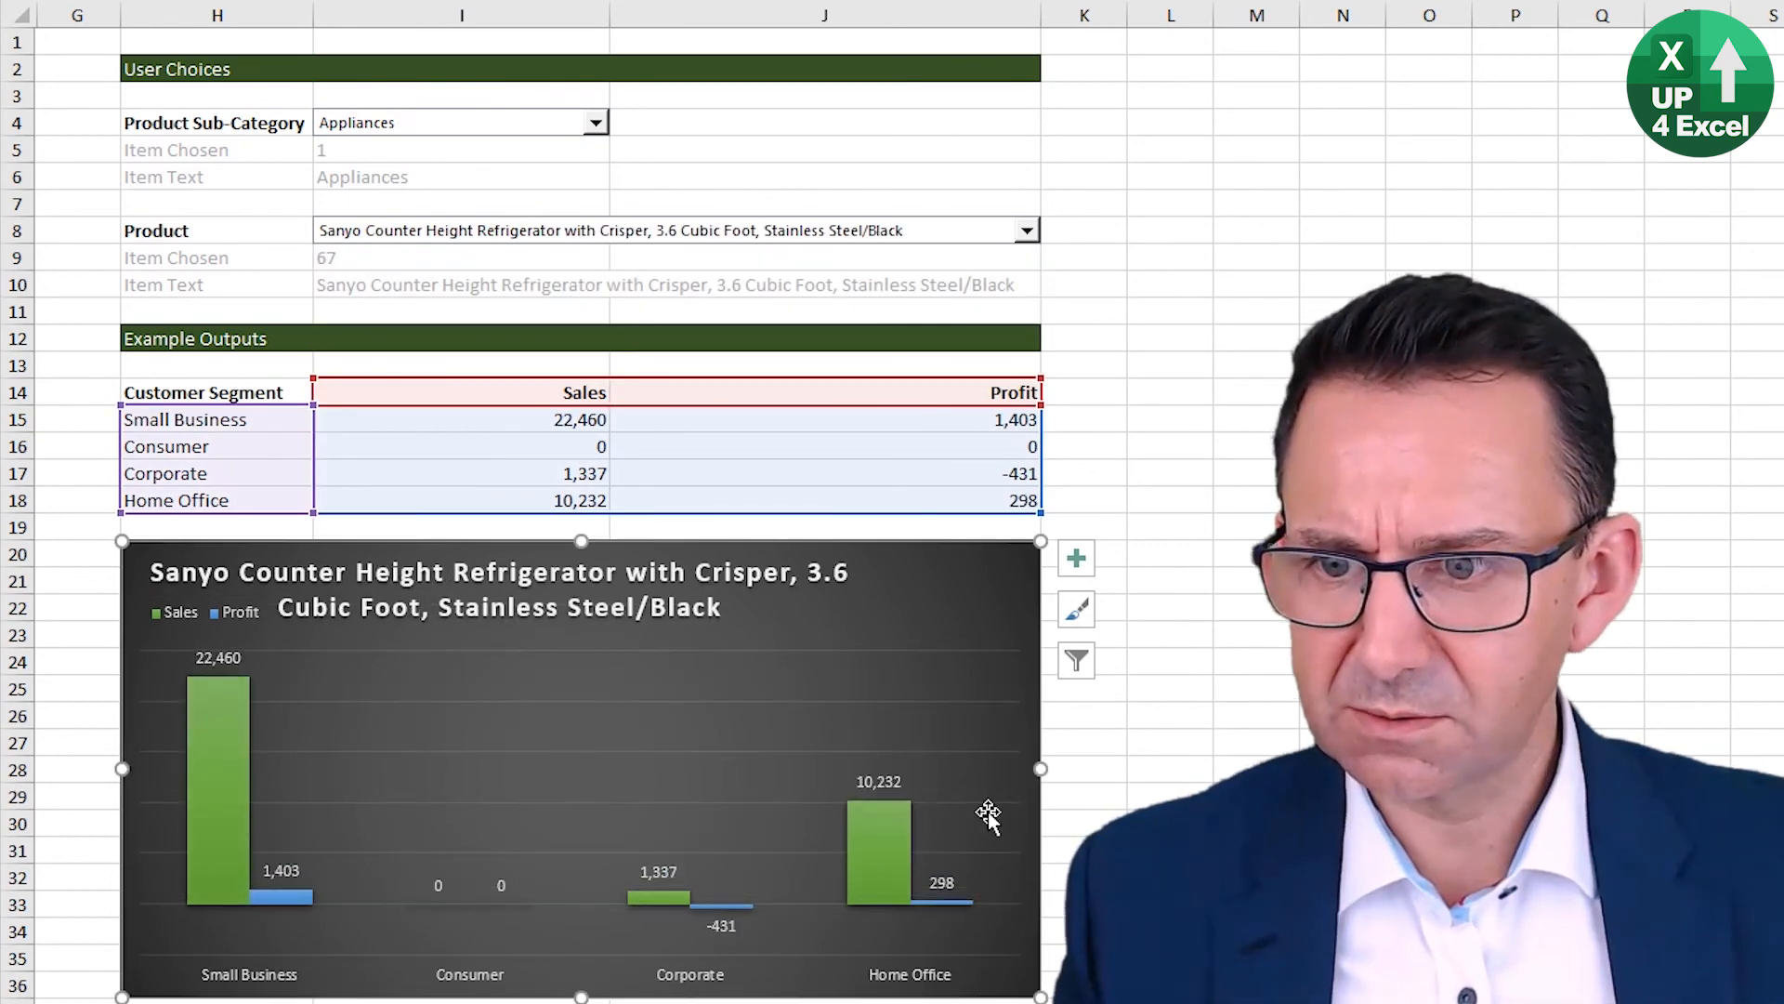
pyautogui.click(884, 228)
pyautogui.scroll(9, 650, 288)
pyautogui.click(651, 268)
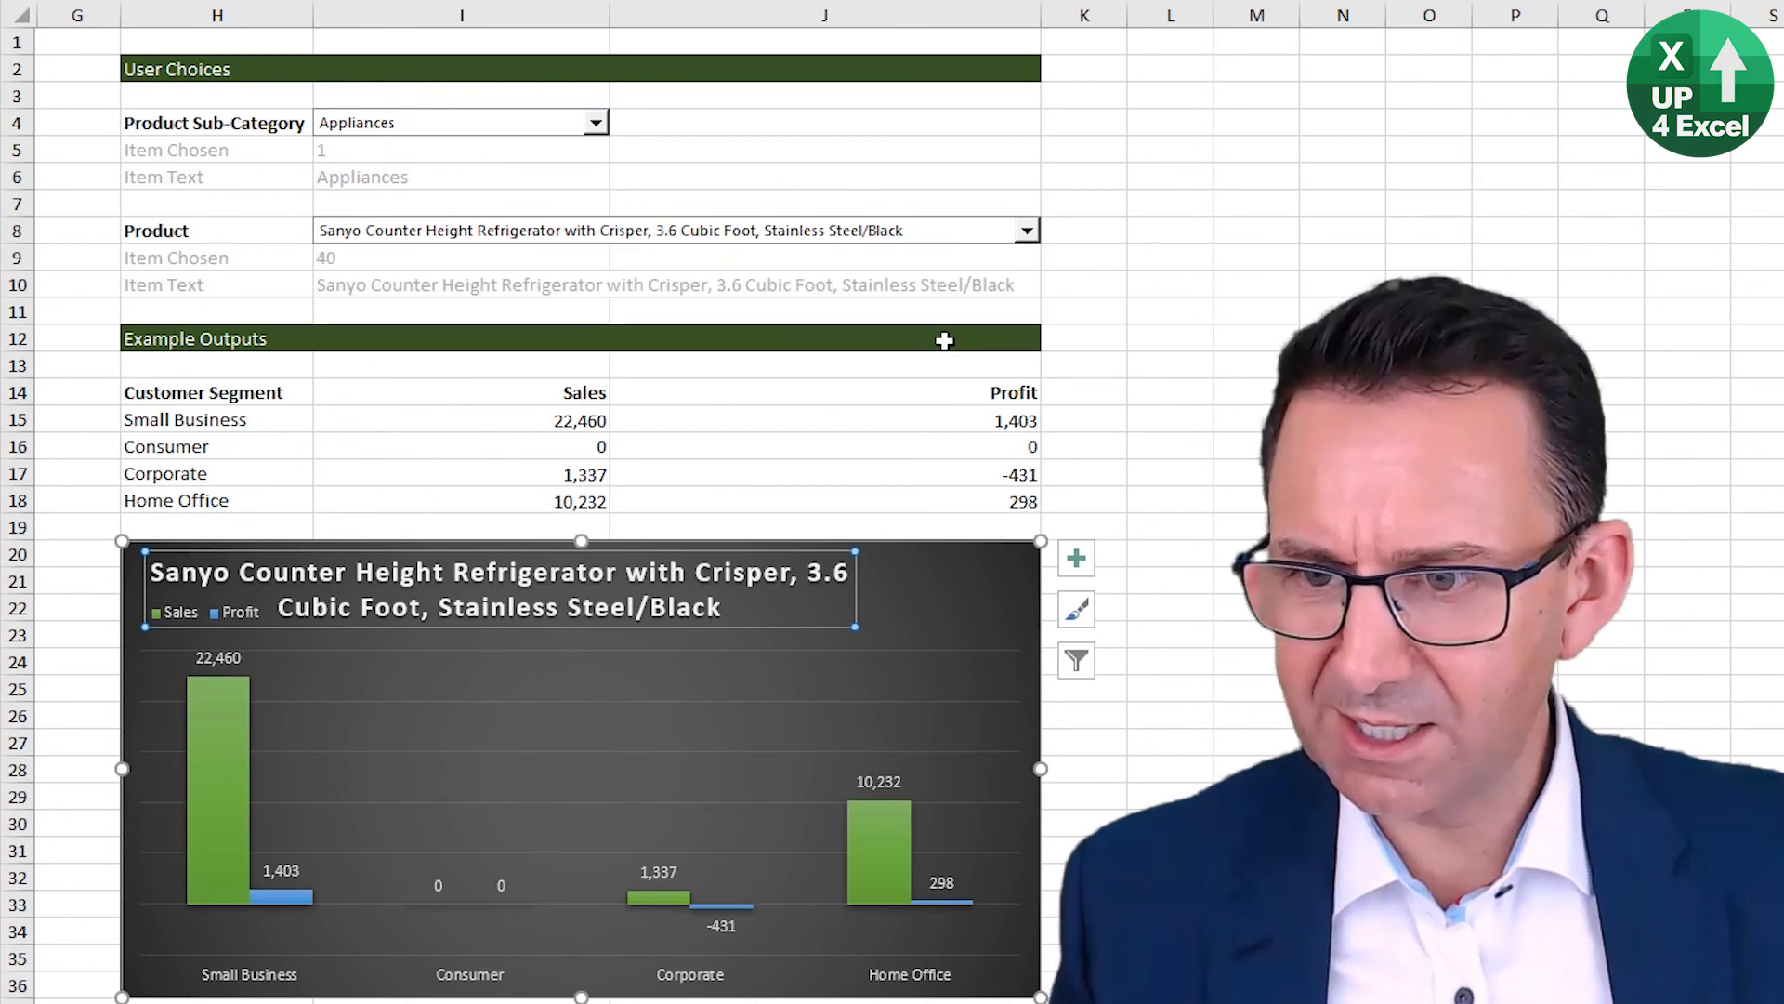
# Step: Move the legend to the chart's upper-right corner with its entries stacked, and enlarge its text to 11 pt
pyautogui.click(162, 613)
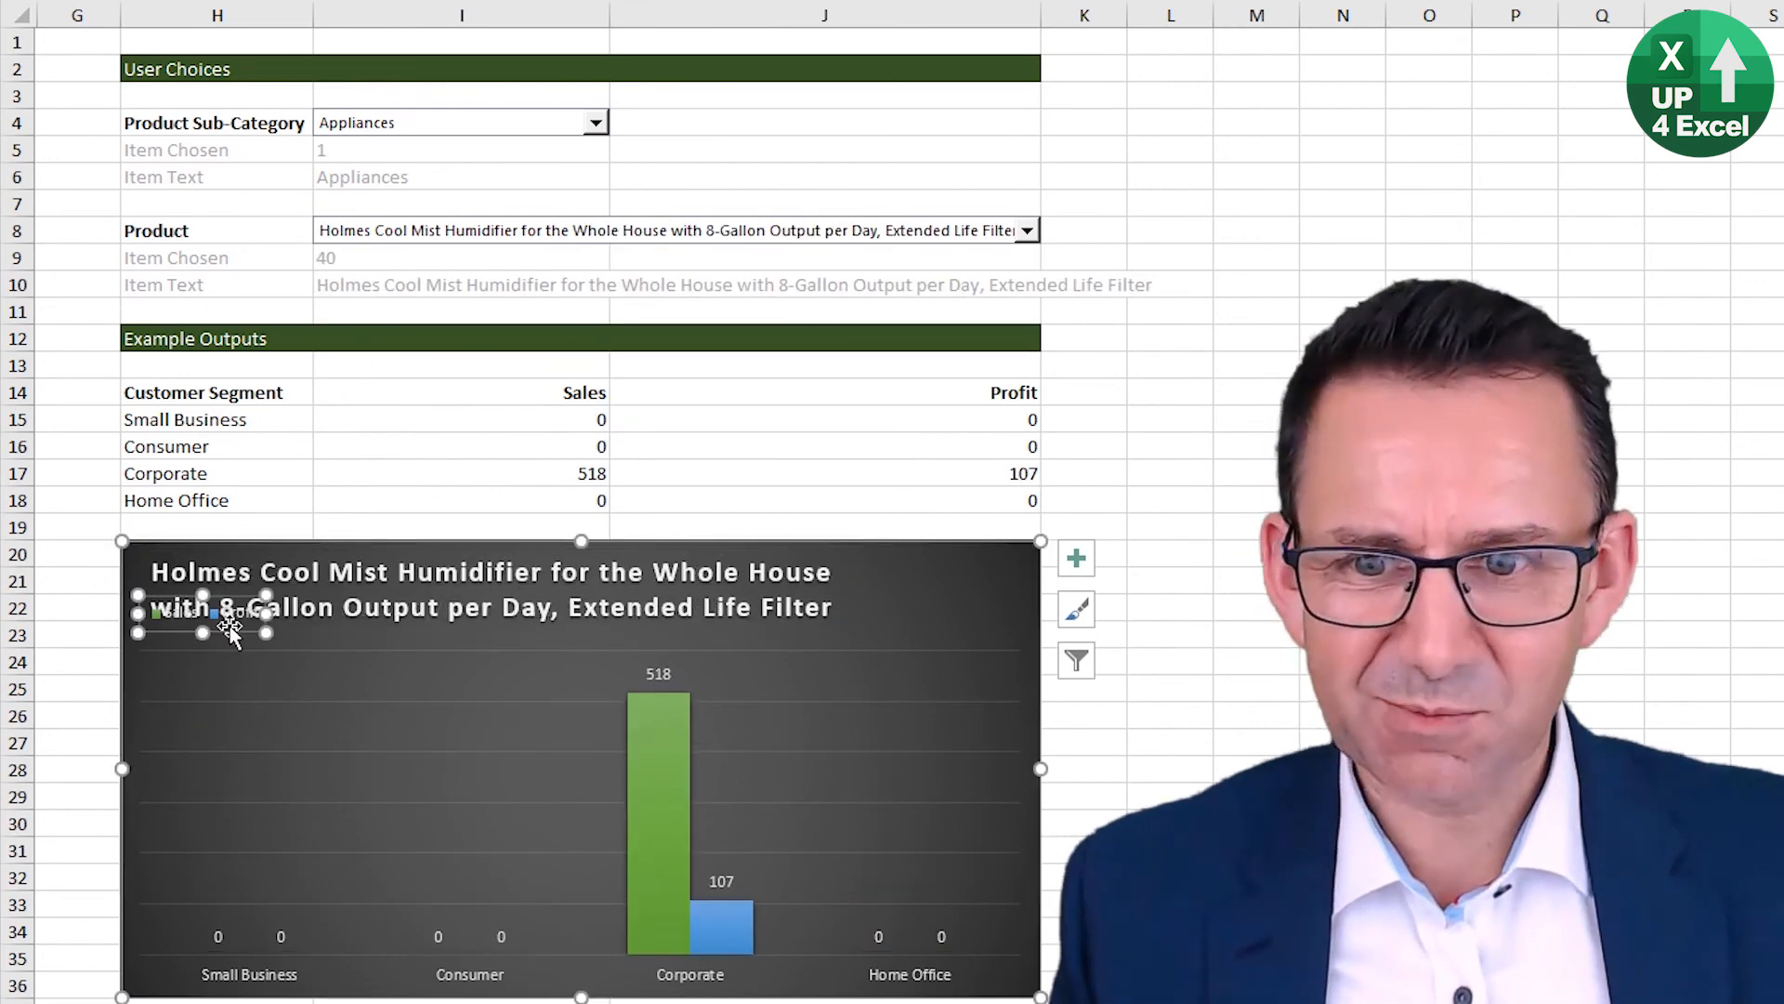
pyautogui.moveTo(976, 595); pyautogui.dragTo(928, 594)
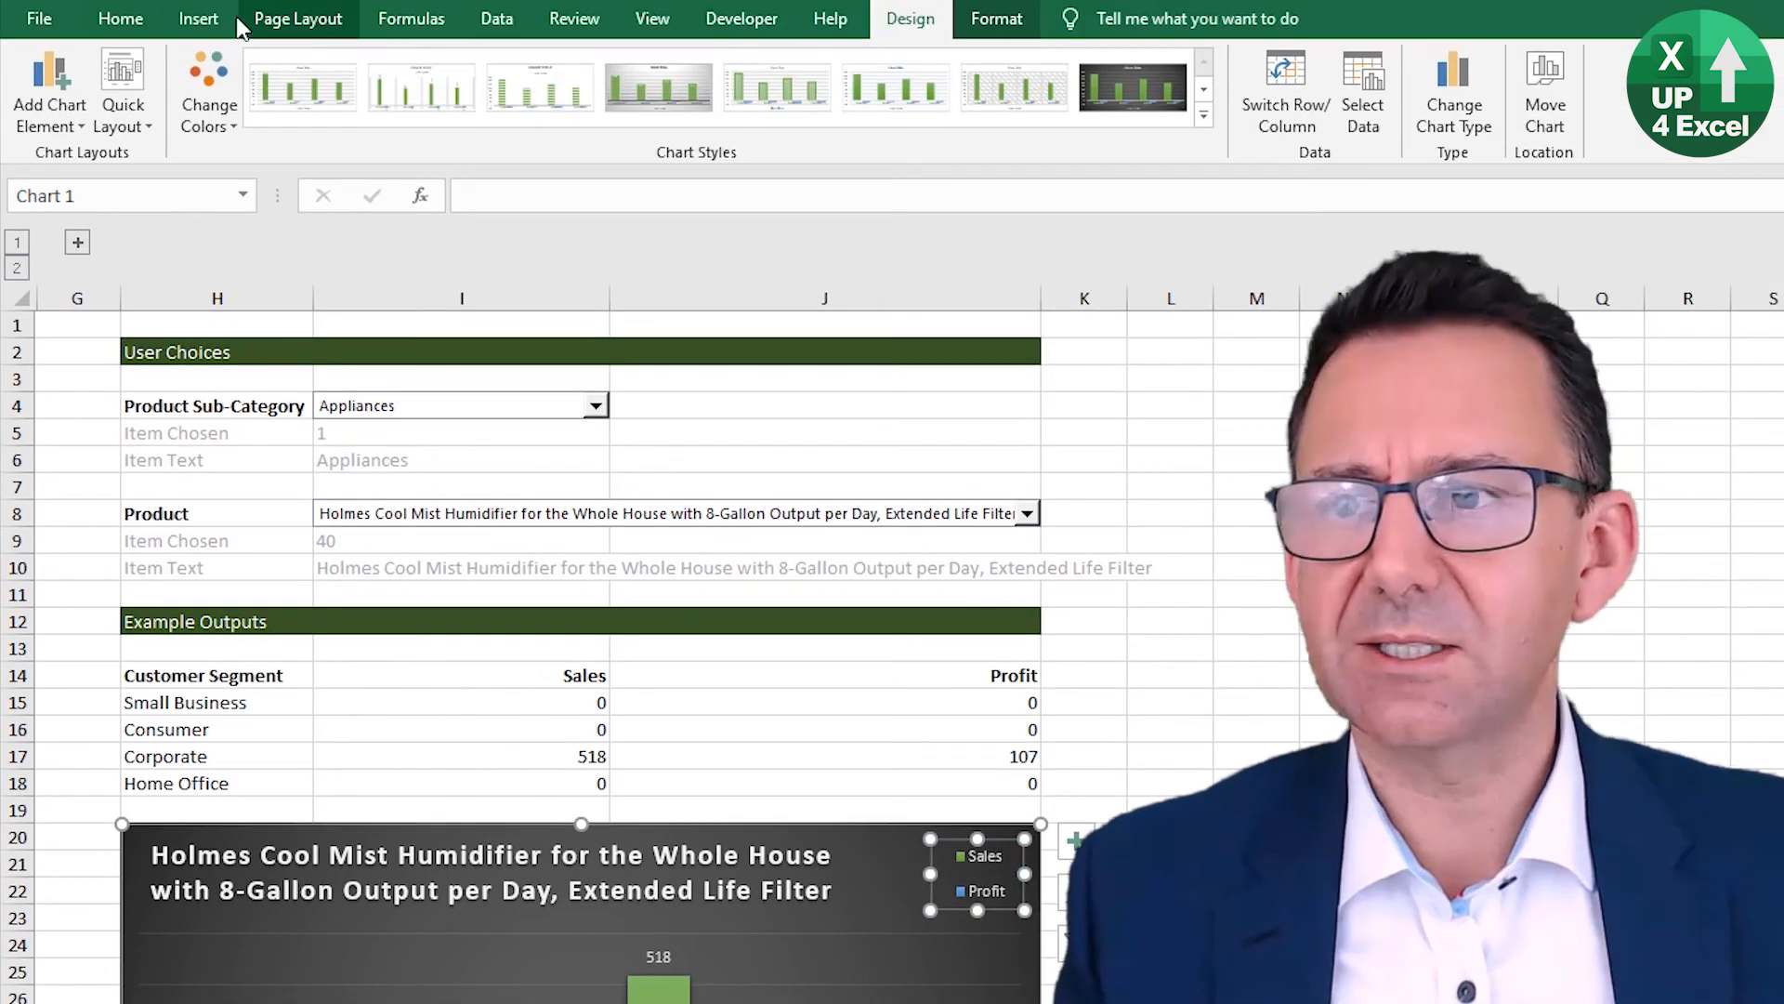
pyautogui.click(121, 19)
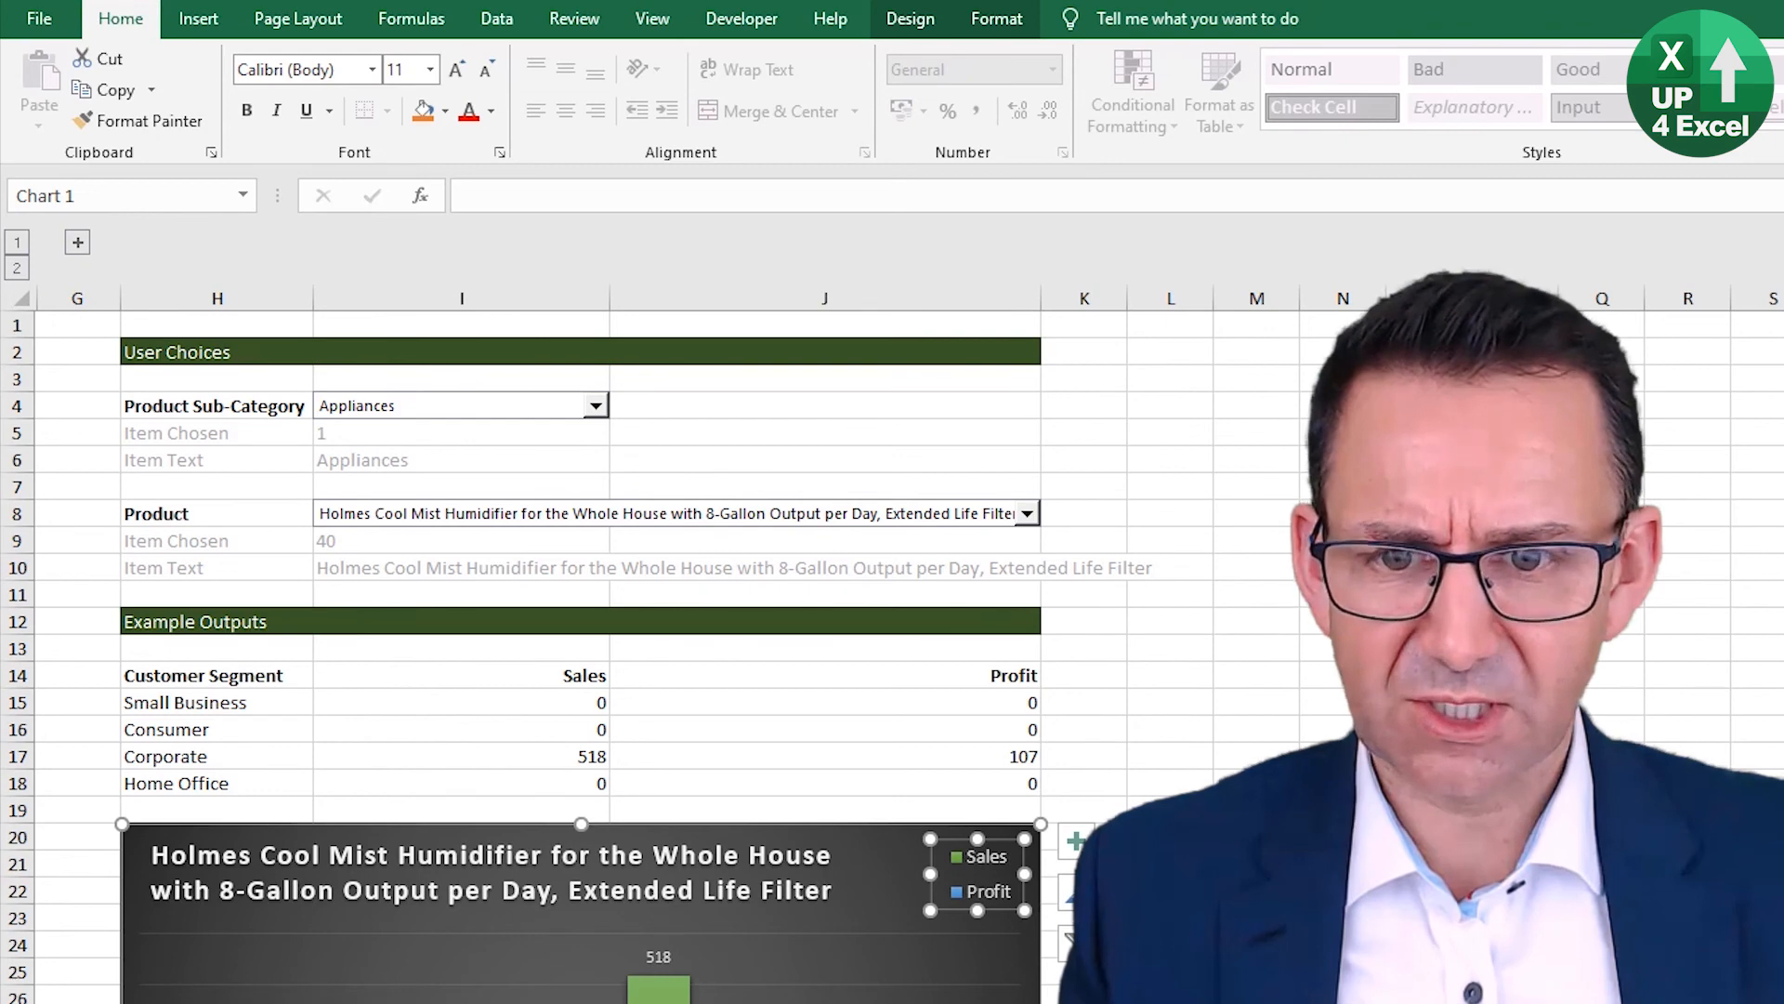
pyautogui.click(1170, 864)
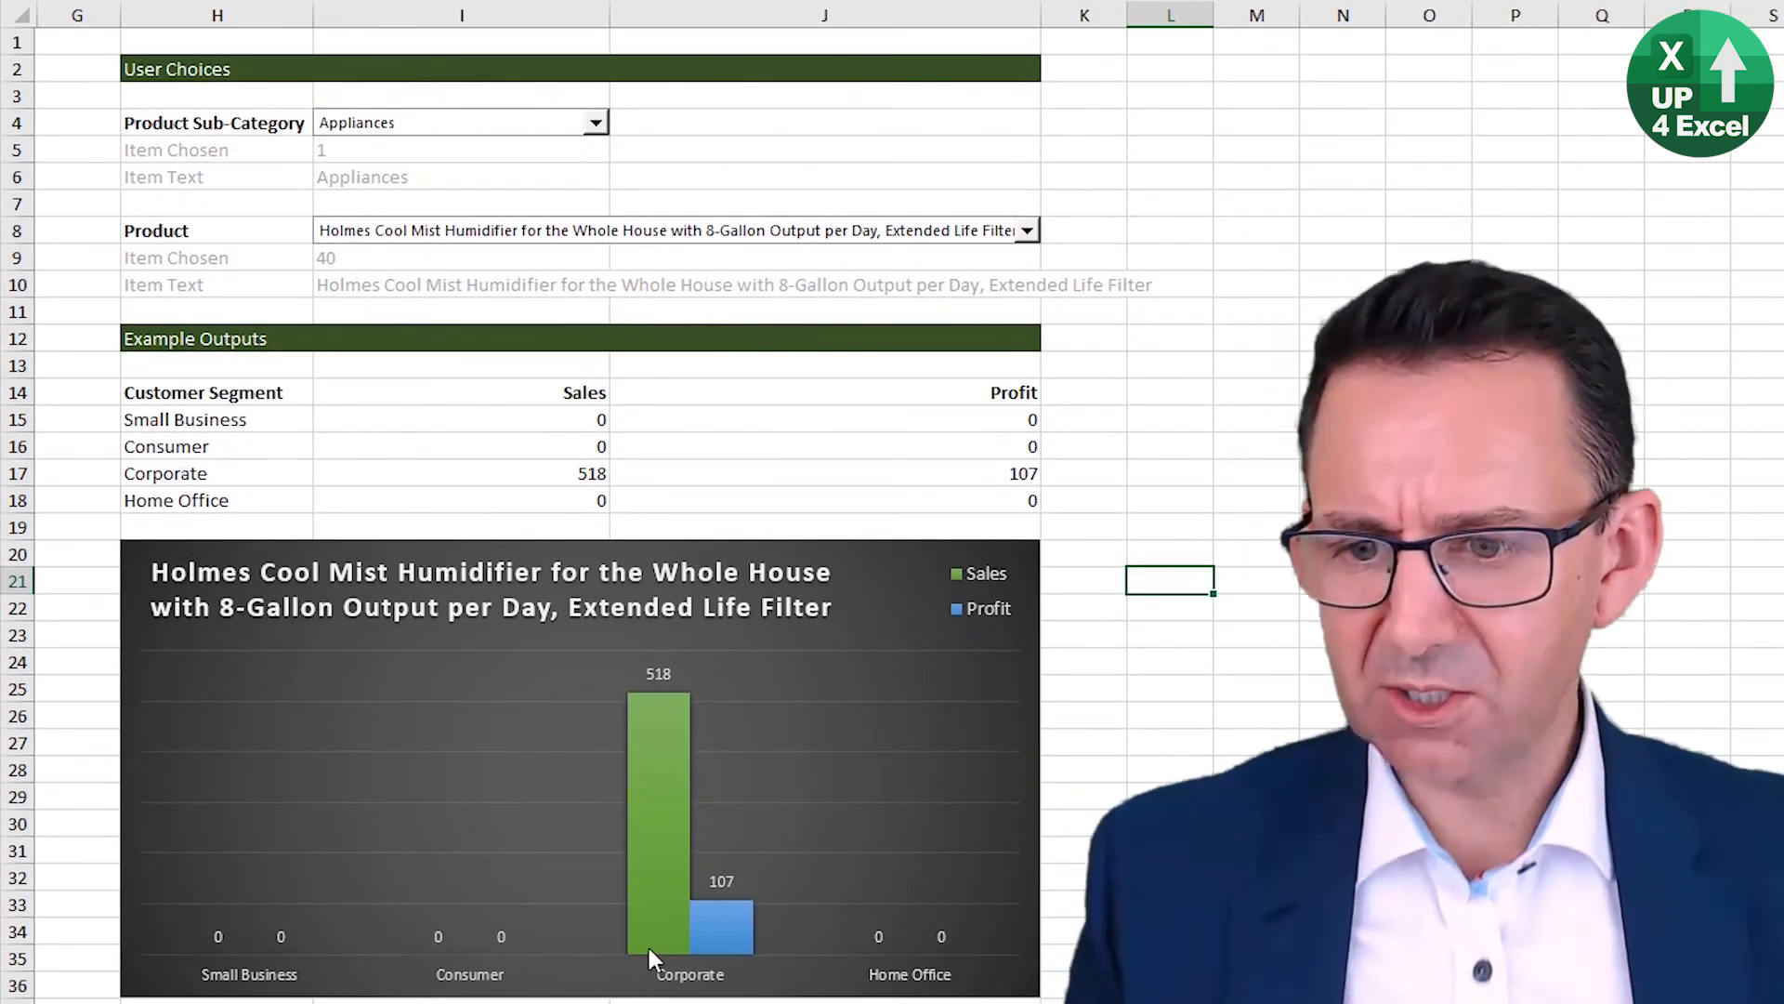
# Step: Choose Holmes HEPA Air Purifier in the Product combo box
pyautogui.click(1026, 231)
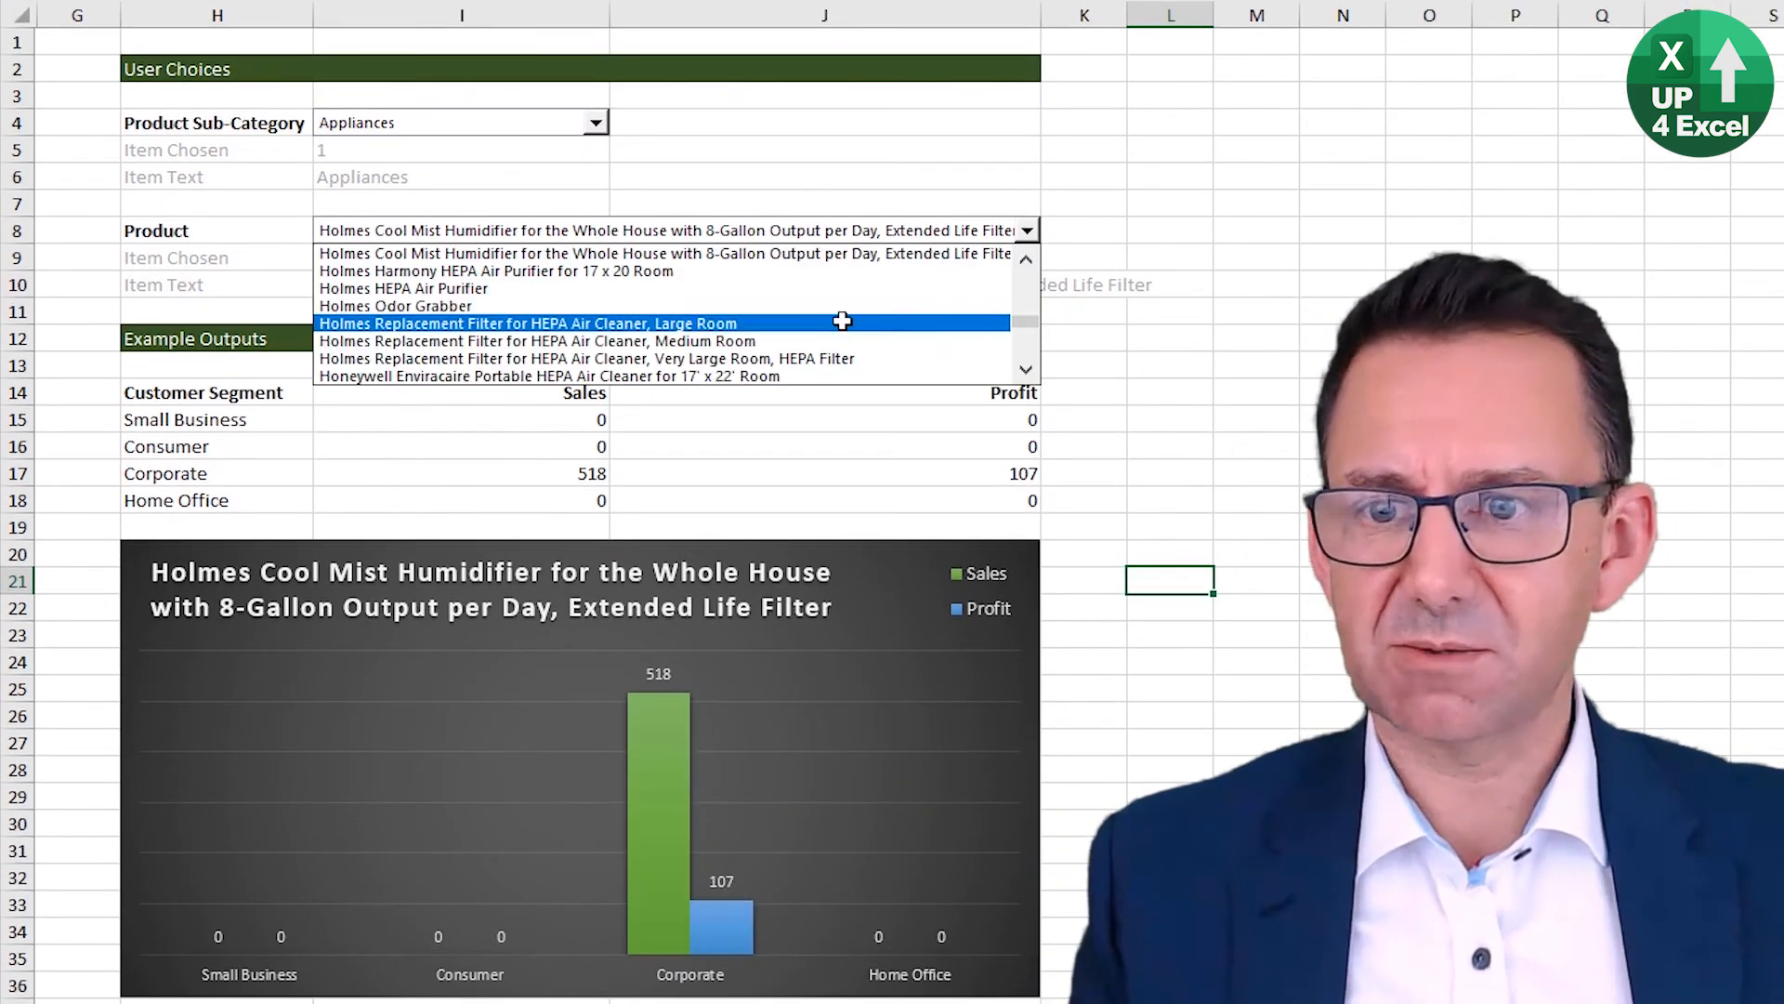
pyautogui.click(867, 291)
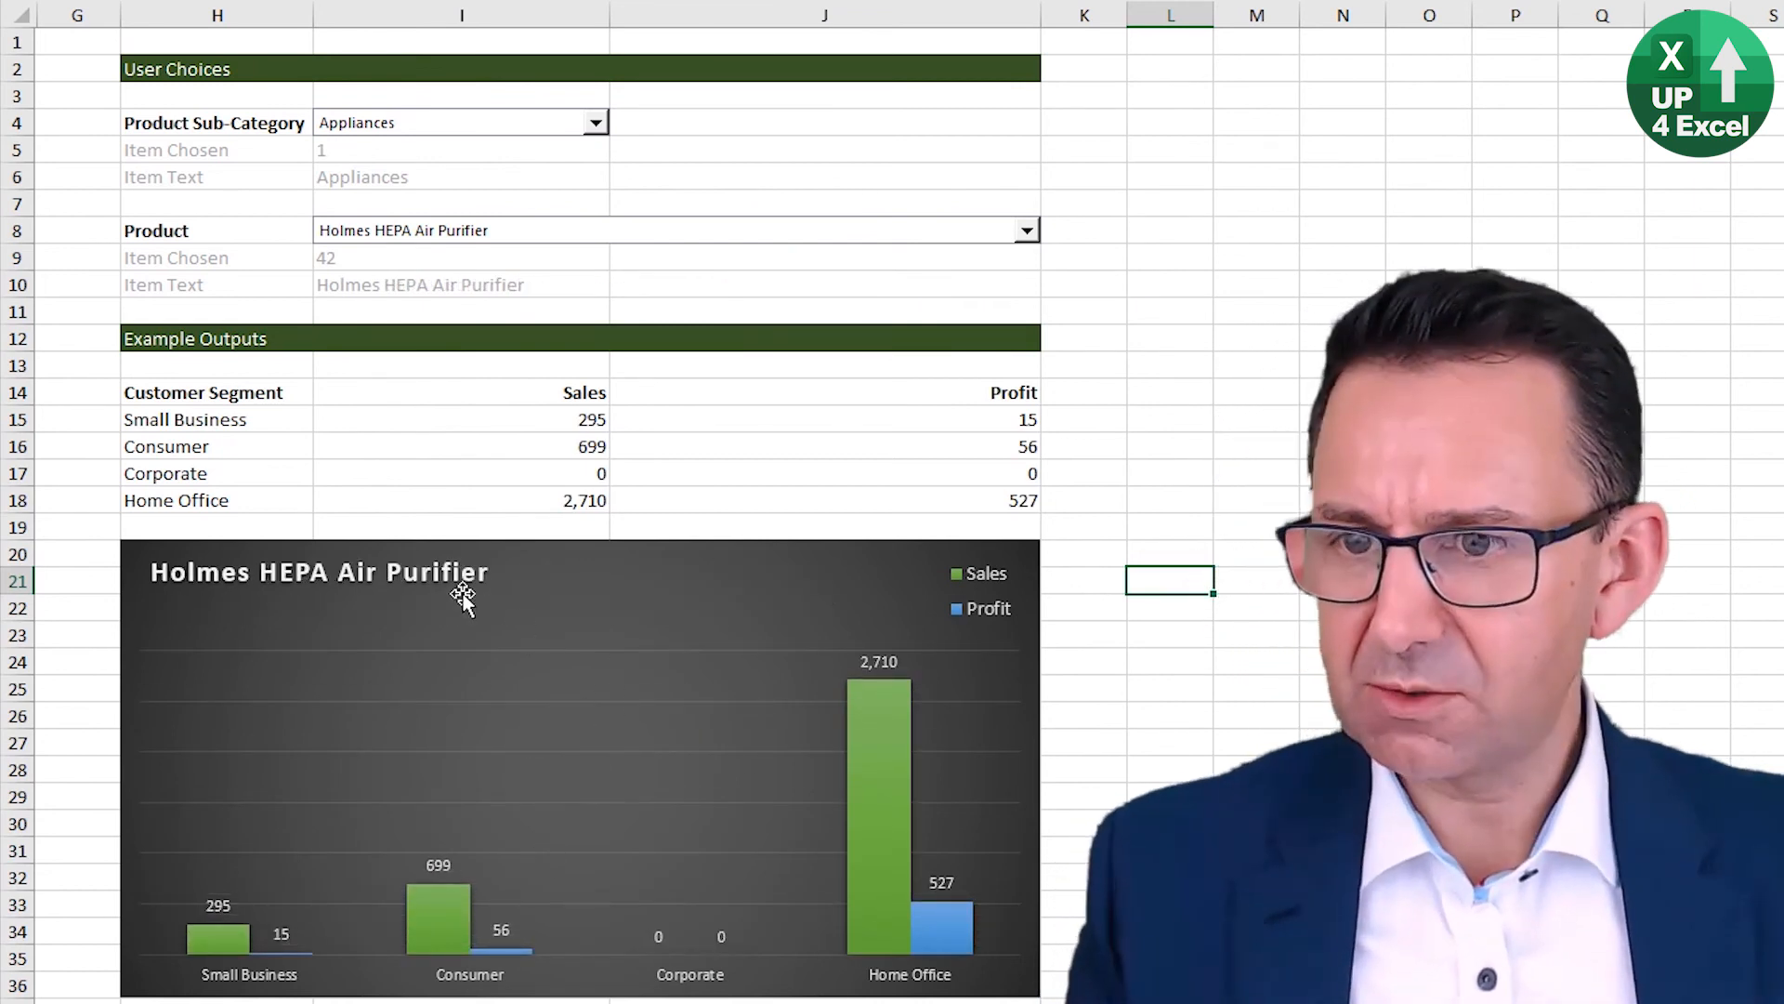
# Step: Hide the Item Chosen and Item Text helper rows 5 to 6 and 9 to 10
pyautogui.moveTo(305, 151); pyautogui.dragTo(298, 176)
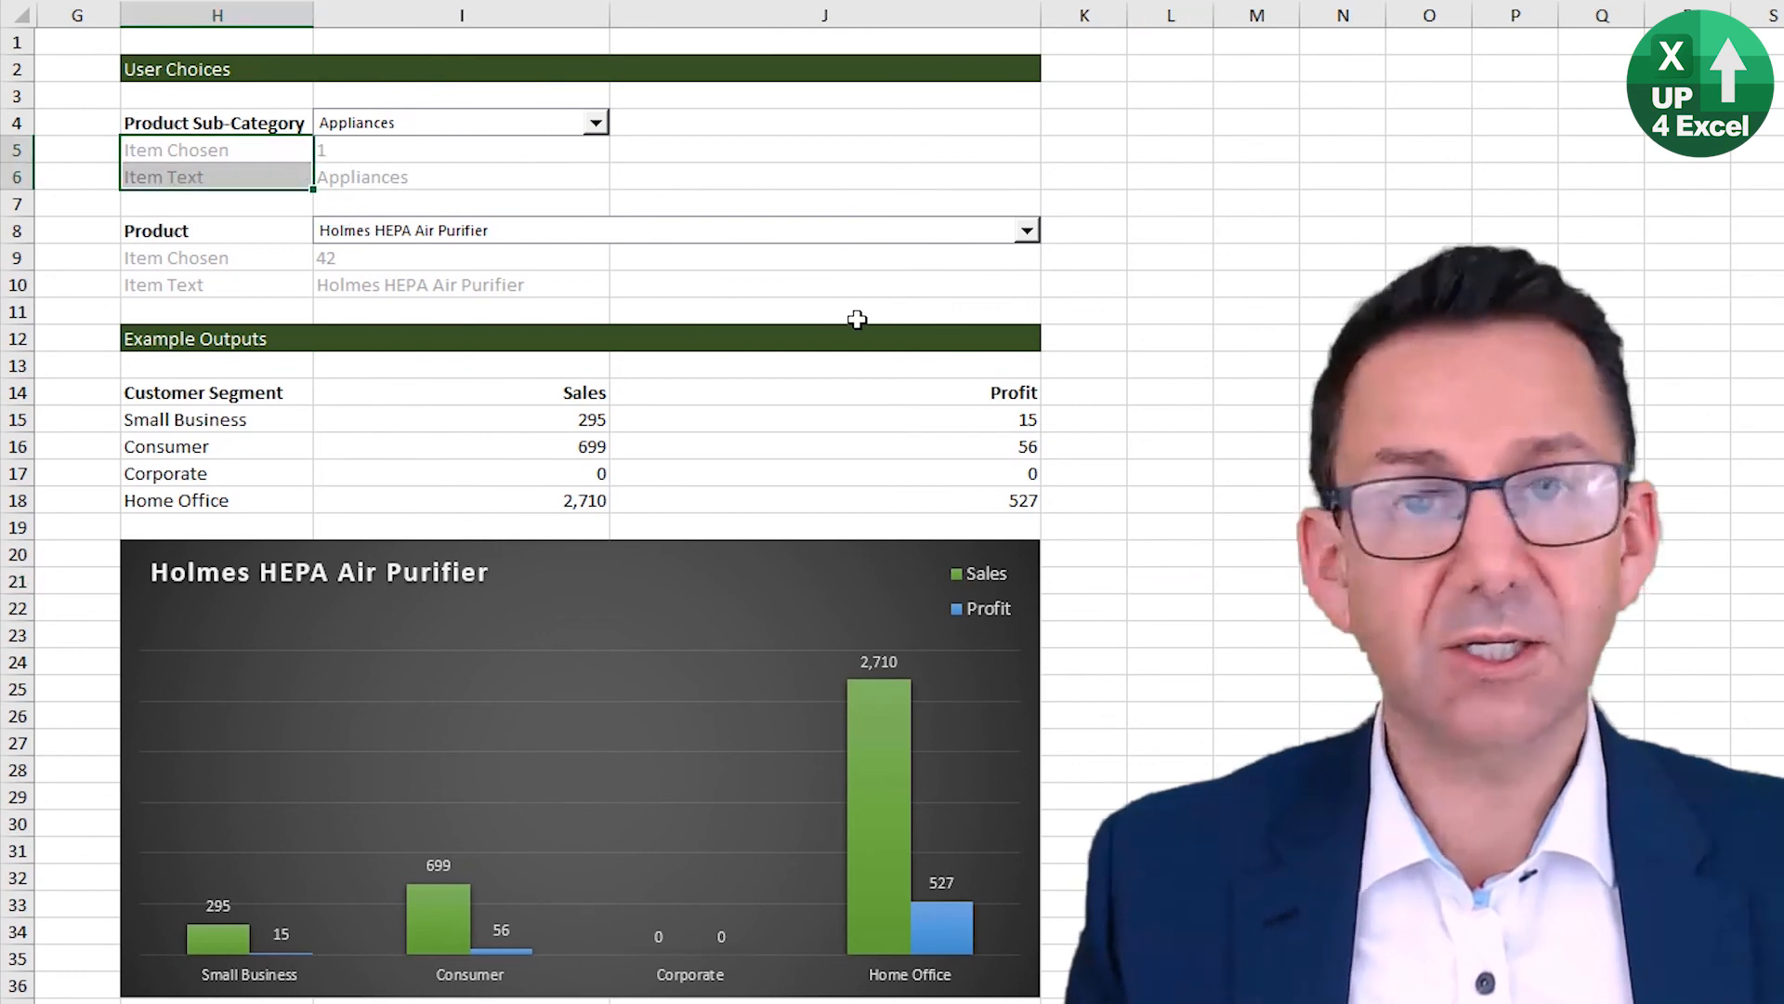
pyautogui.hotkey('ctrl', '9')
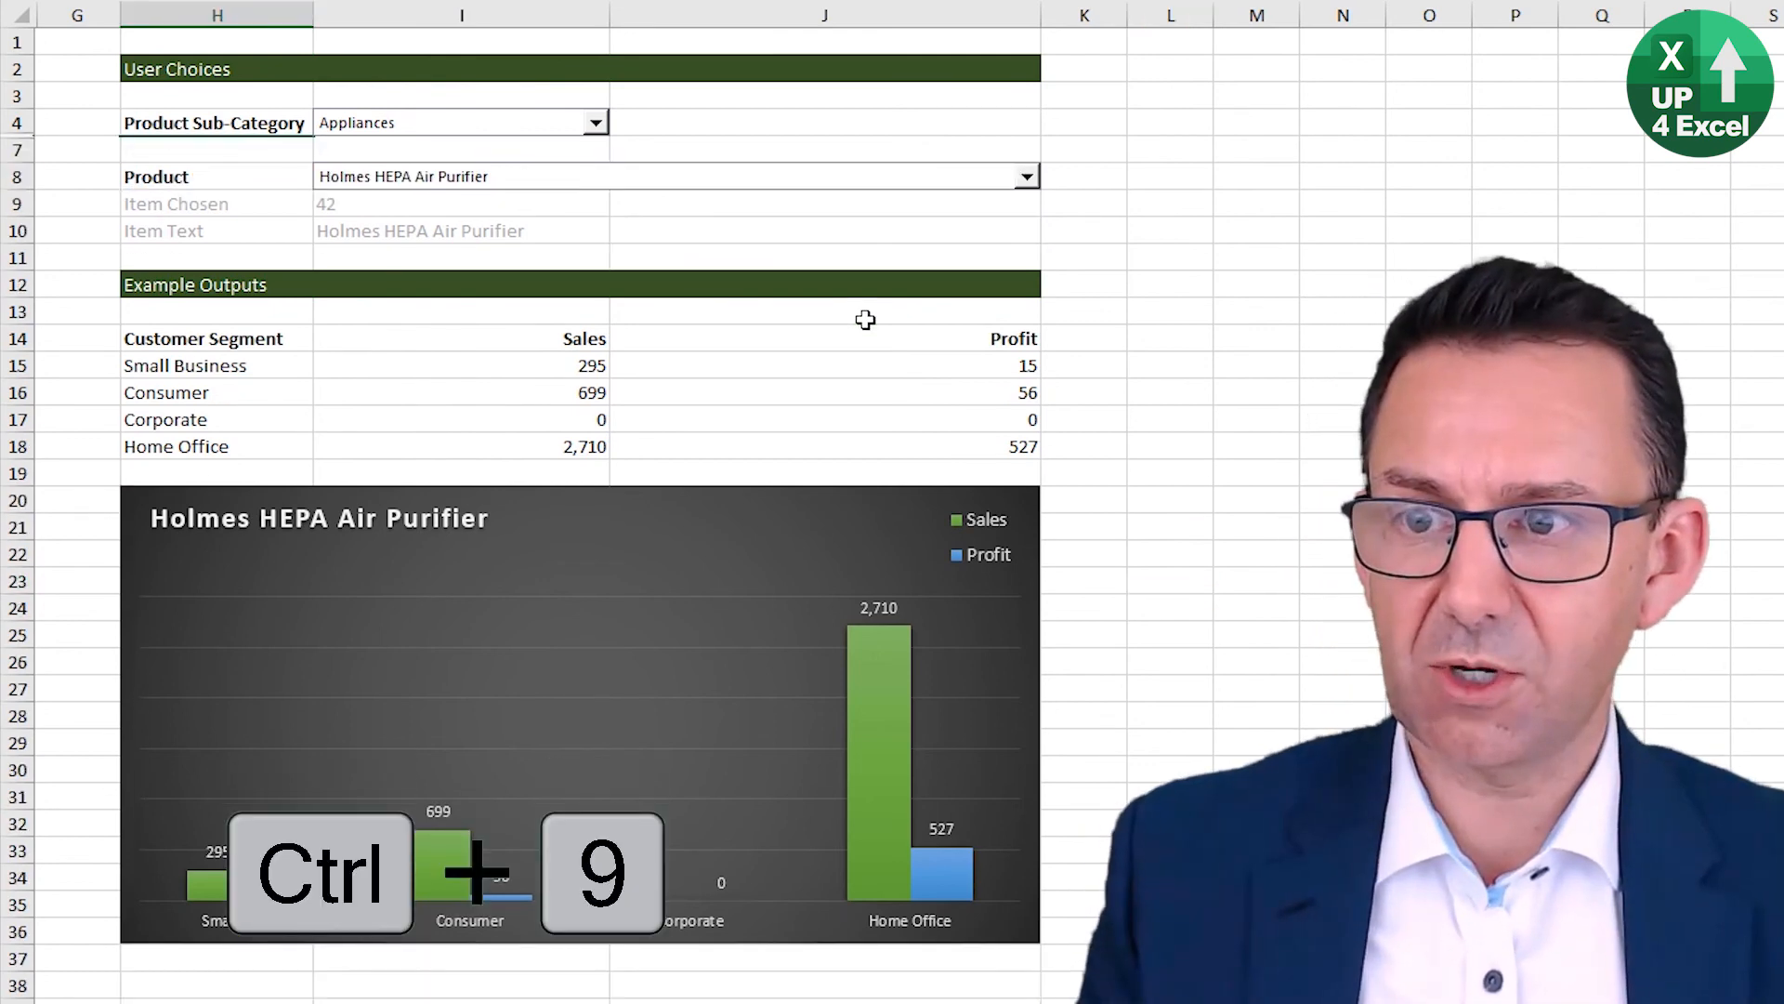
pyautogui.press('Down')
pyautogui.press('Down')
pyautogui.press('Down')
pyautogui.hotkey('shift', 'Down')
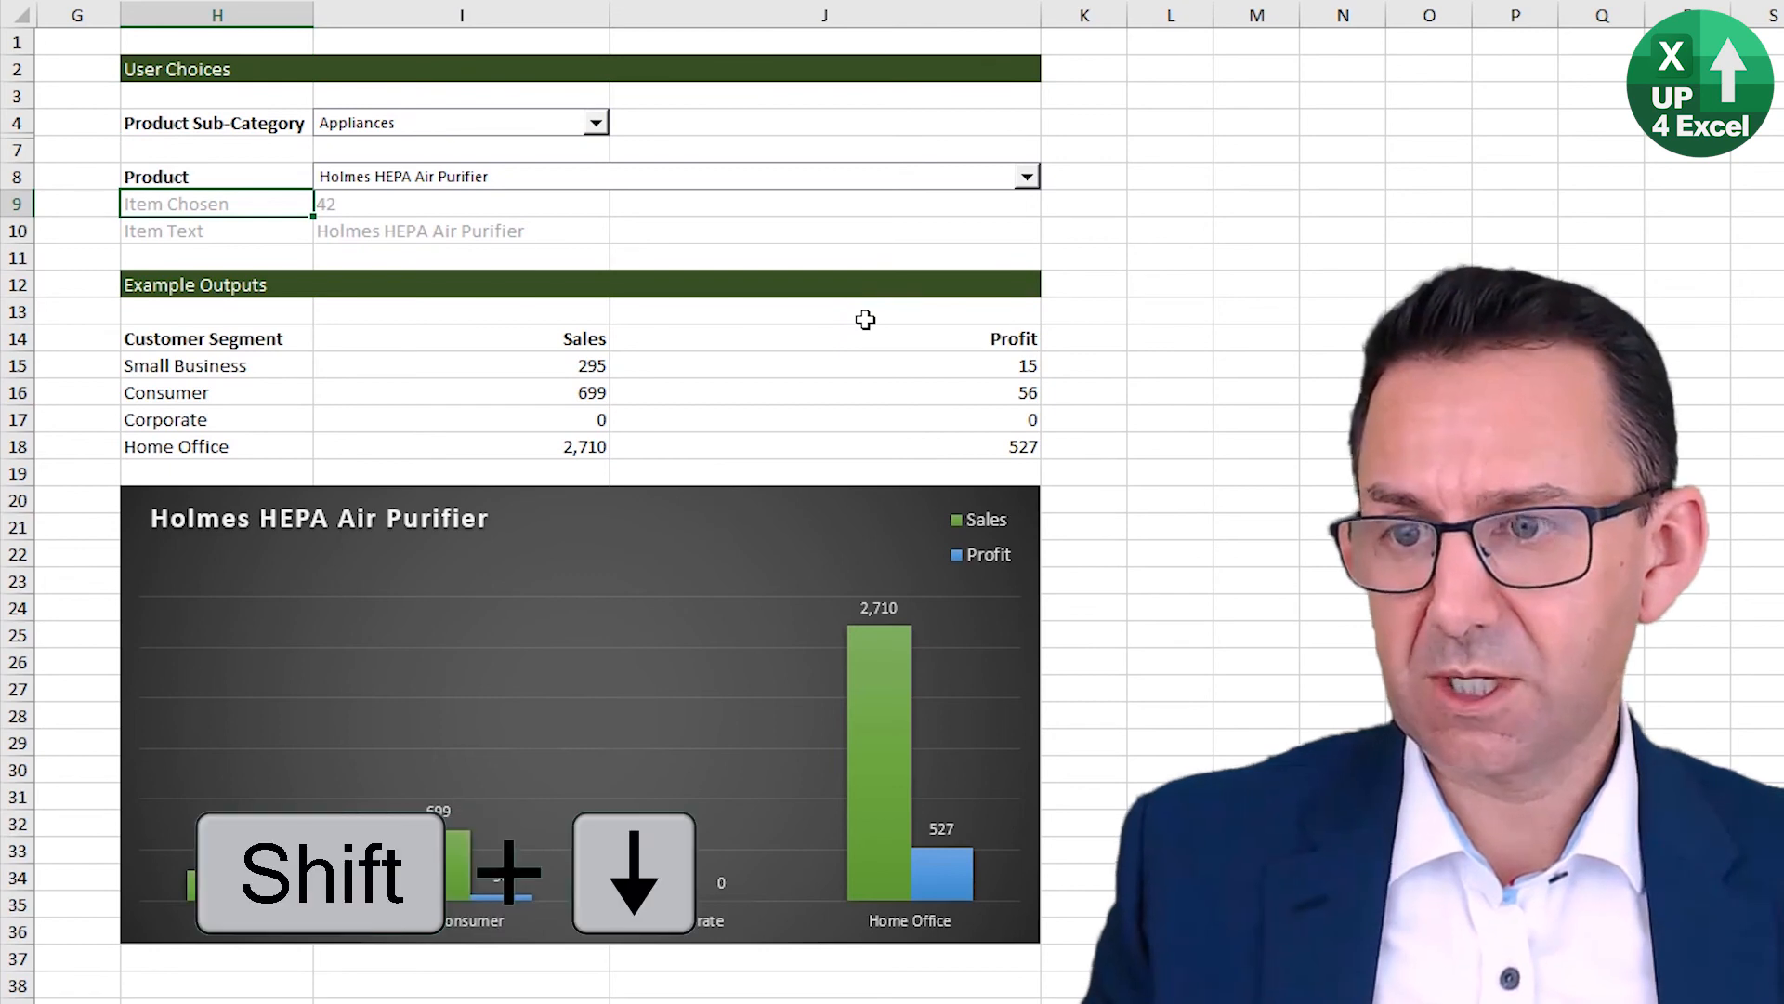
pyautogui.hotkey('ctrl', '9')
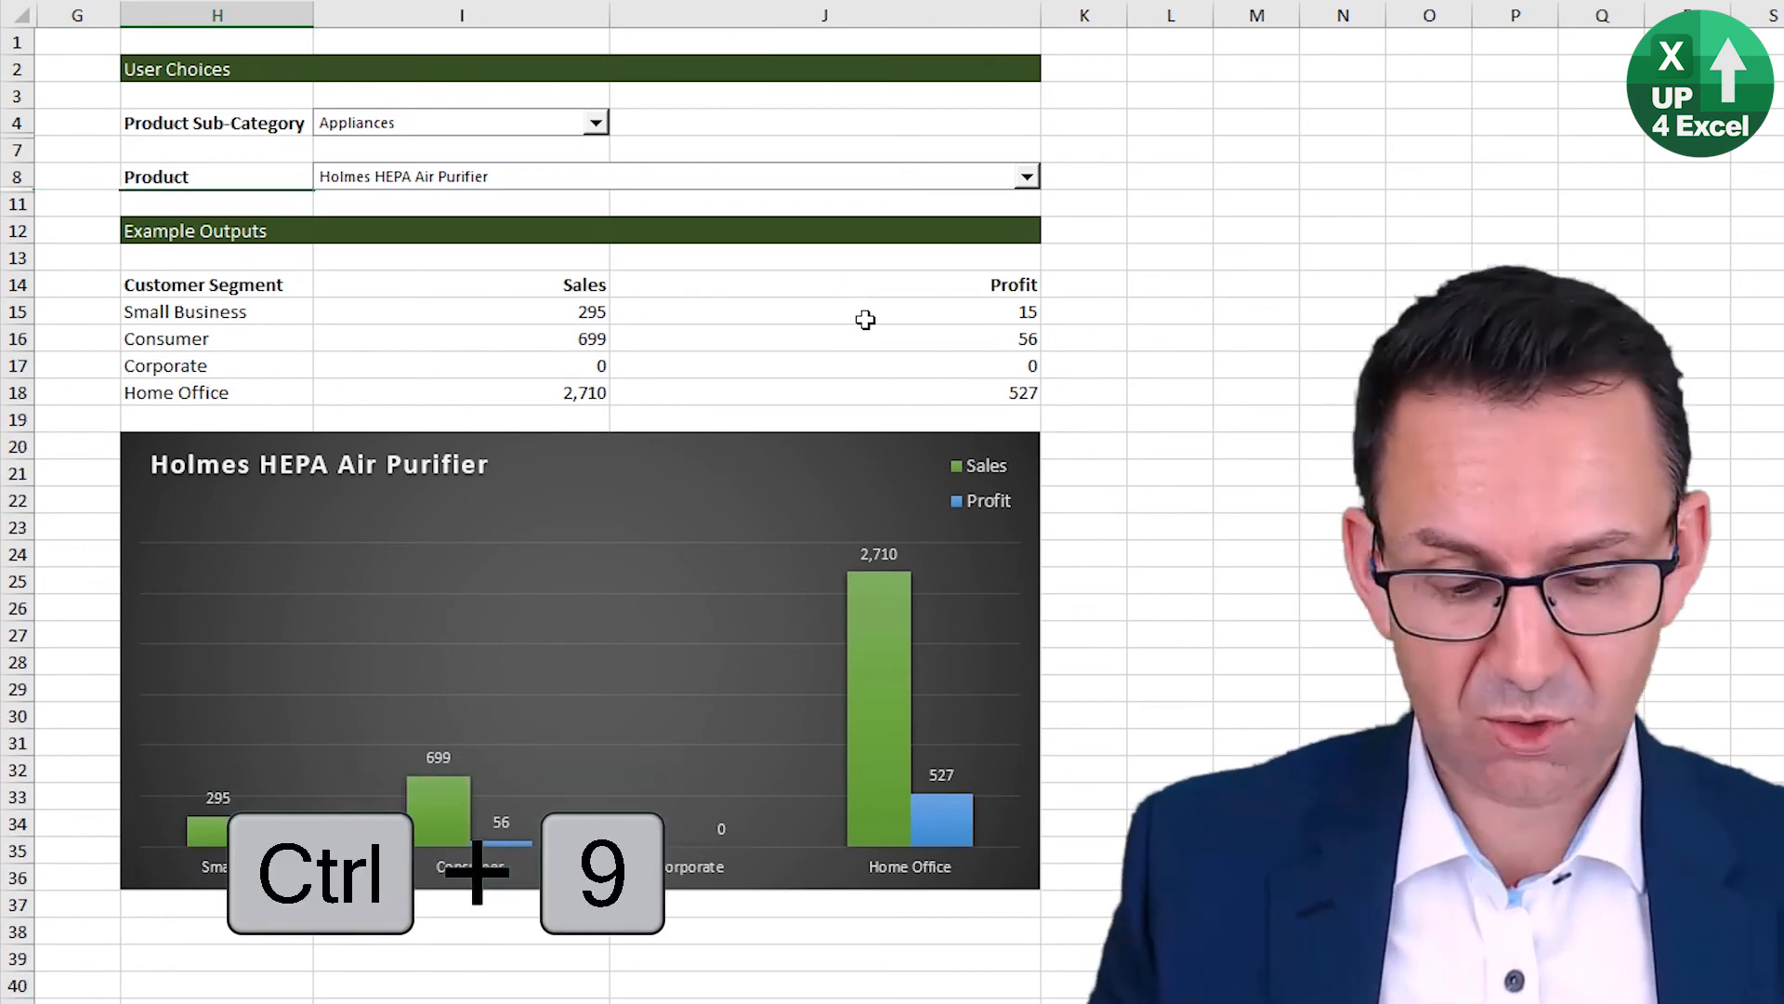
# Step: Unhide the Item Chosen and Item Text helper rows 9 to 10, and hide them again
pyautogui.hotkey('ctrl', 'shift', '9')
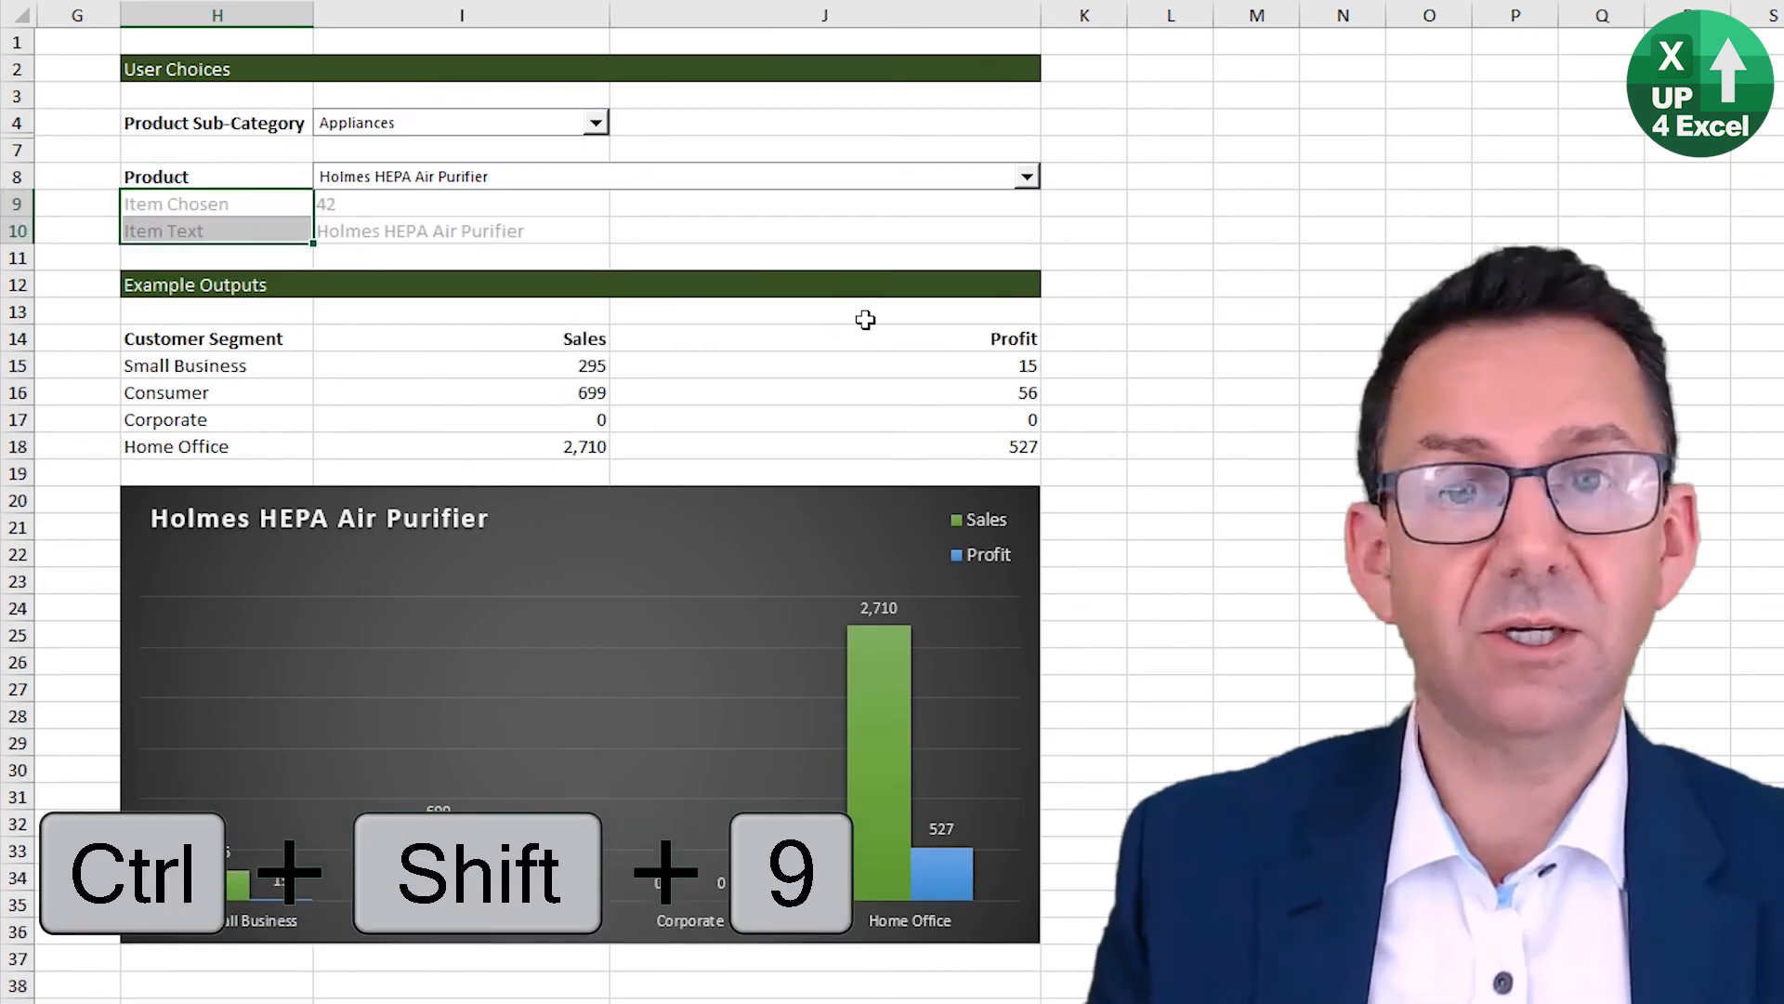
pyautogui.hotkey('ctrl', '9')
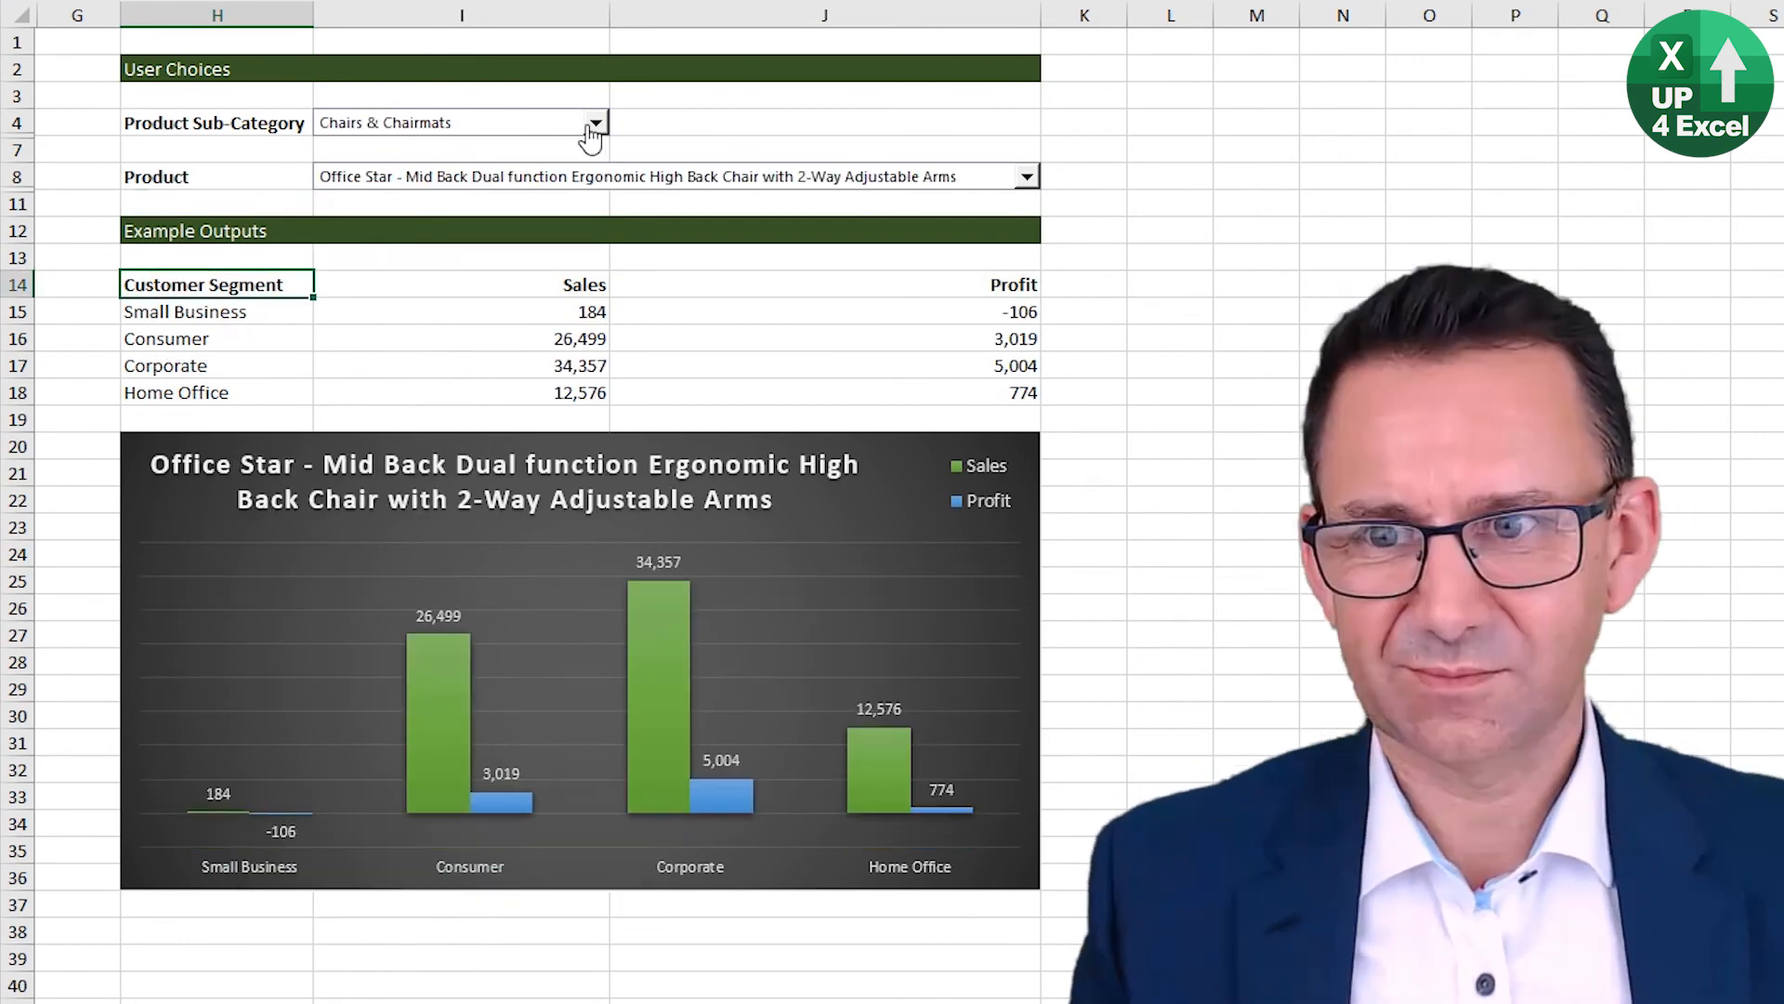
# Step: Test the combo boxes with the Copiers and Fax sub-category, choosing the Hewlett Packard 610 Color Digital Copier / Printer and another copier
pyautogui.click(595, 123)
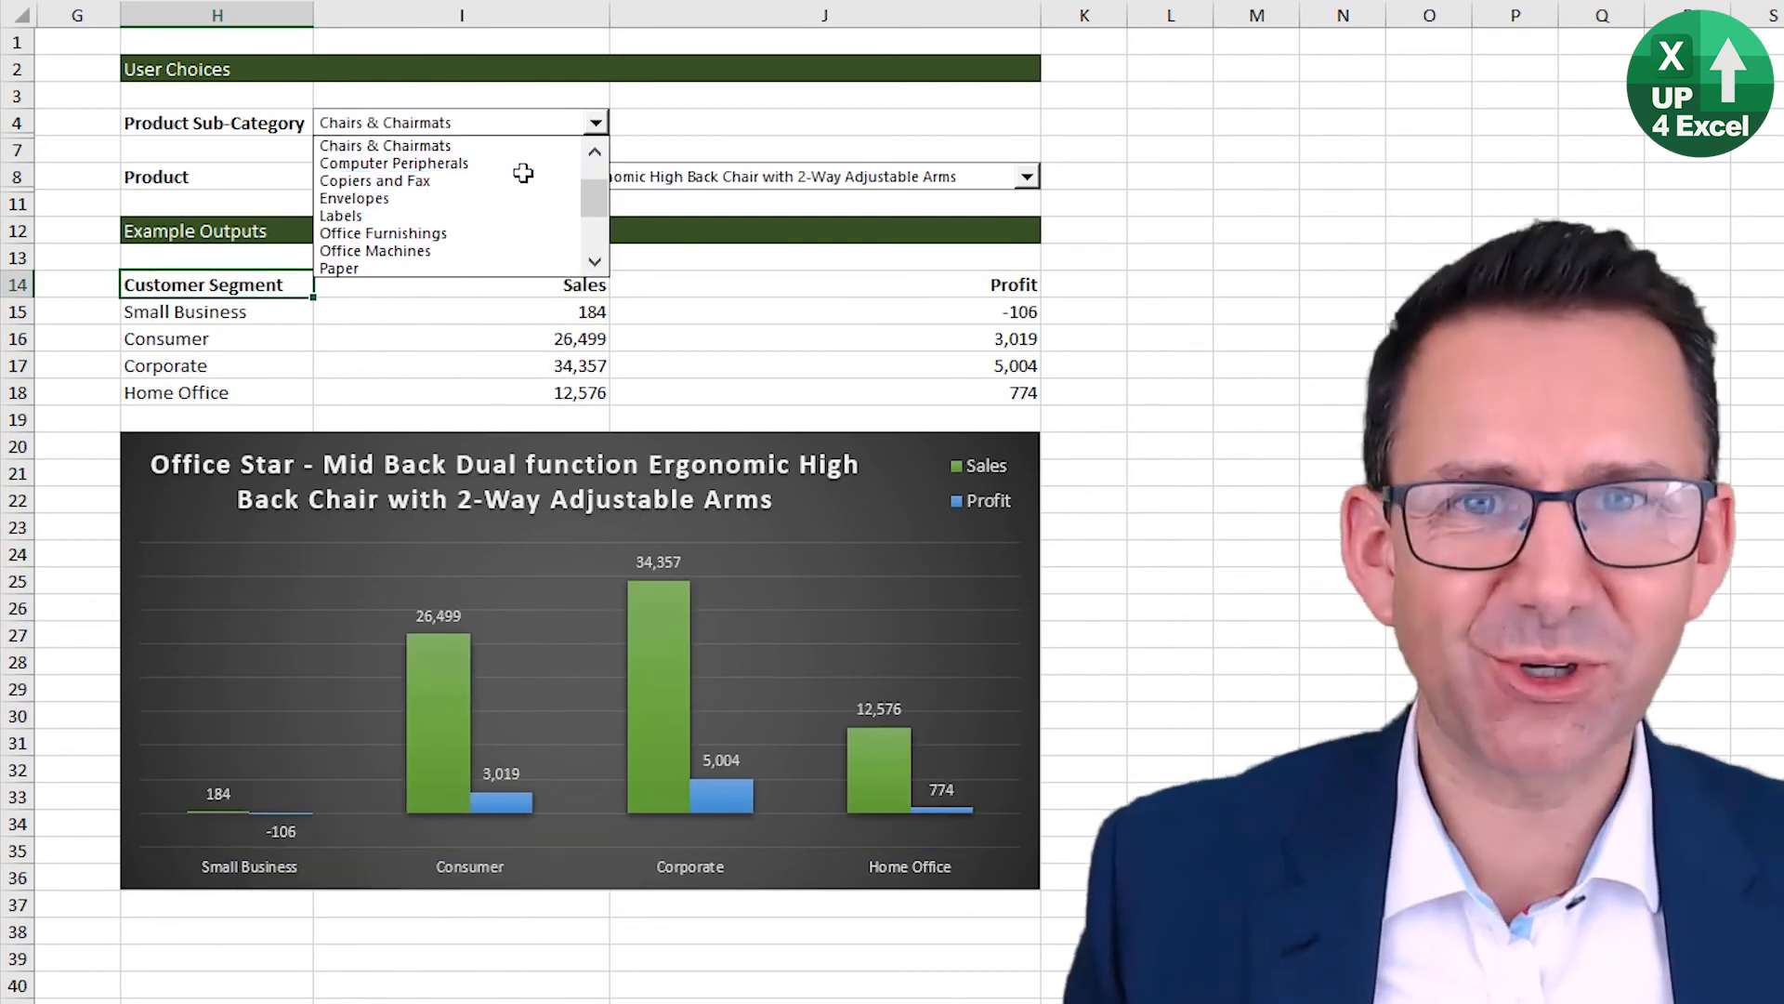
pyautogui.click(523, 180)
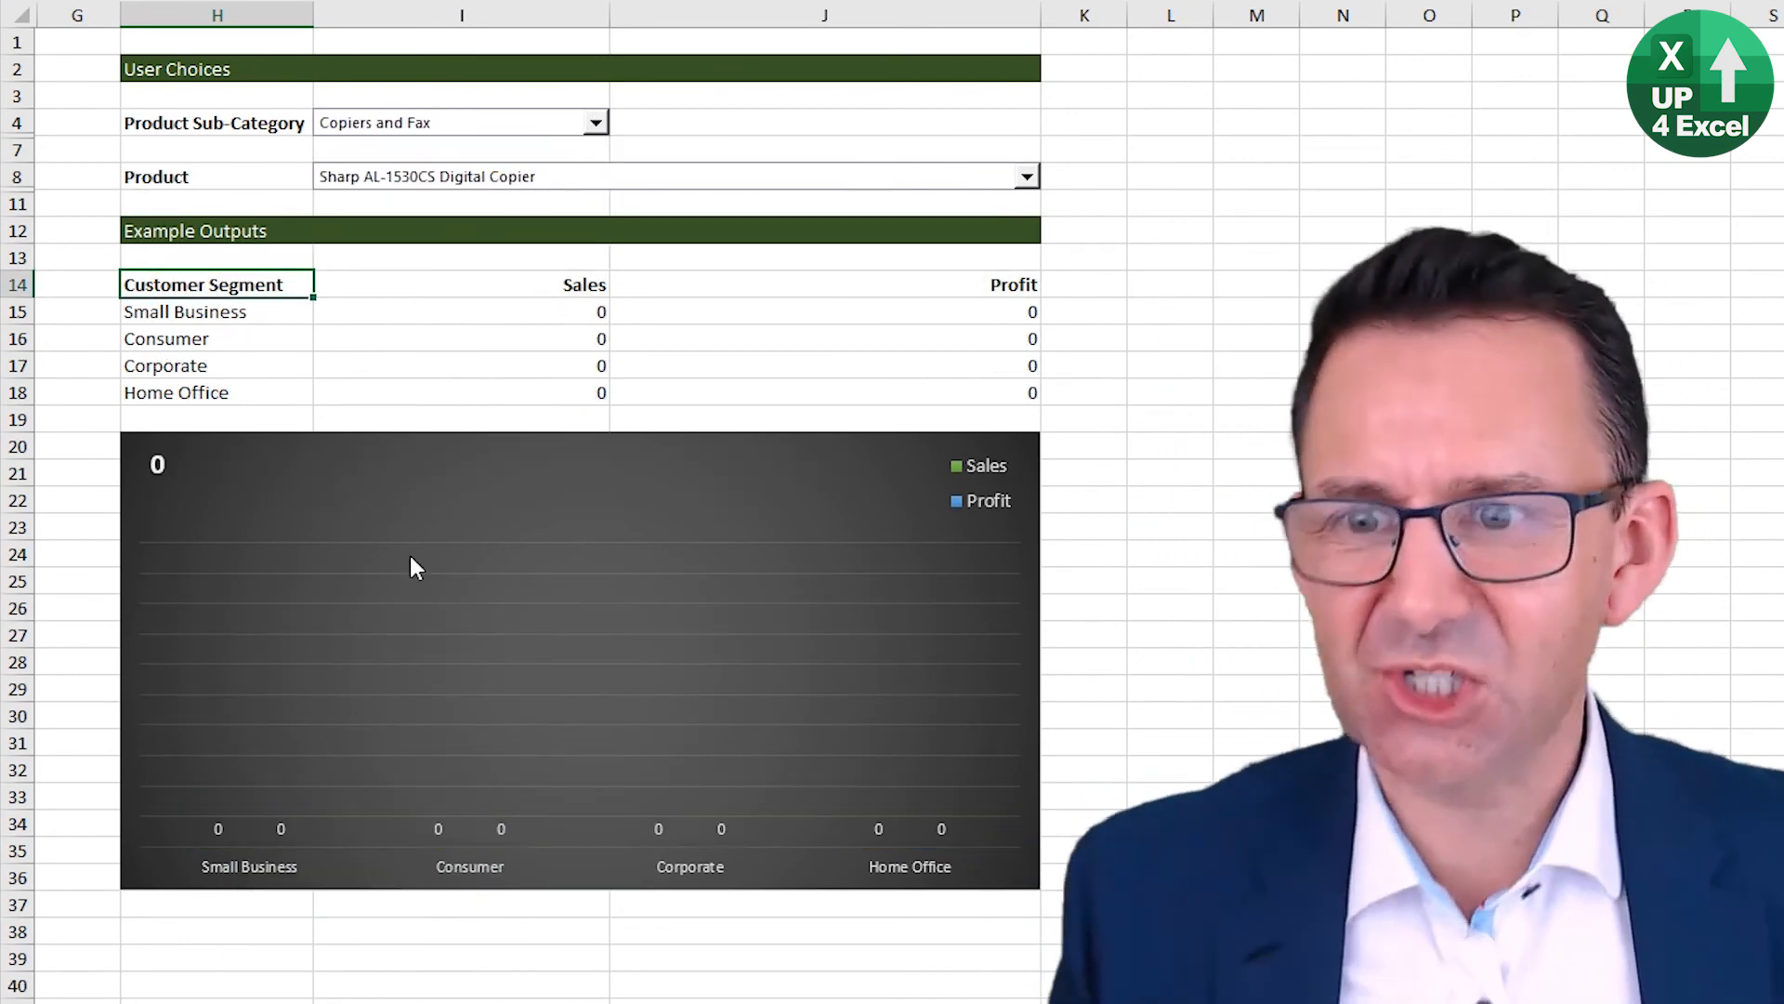
pyautogui.click(540, 181)
pyautogui.click(512, 270)
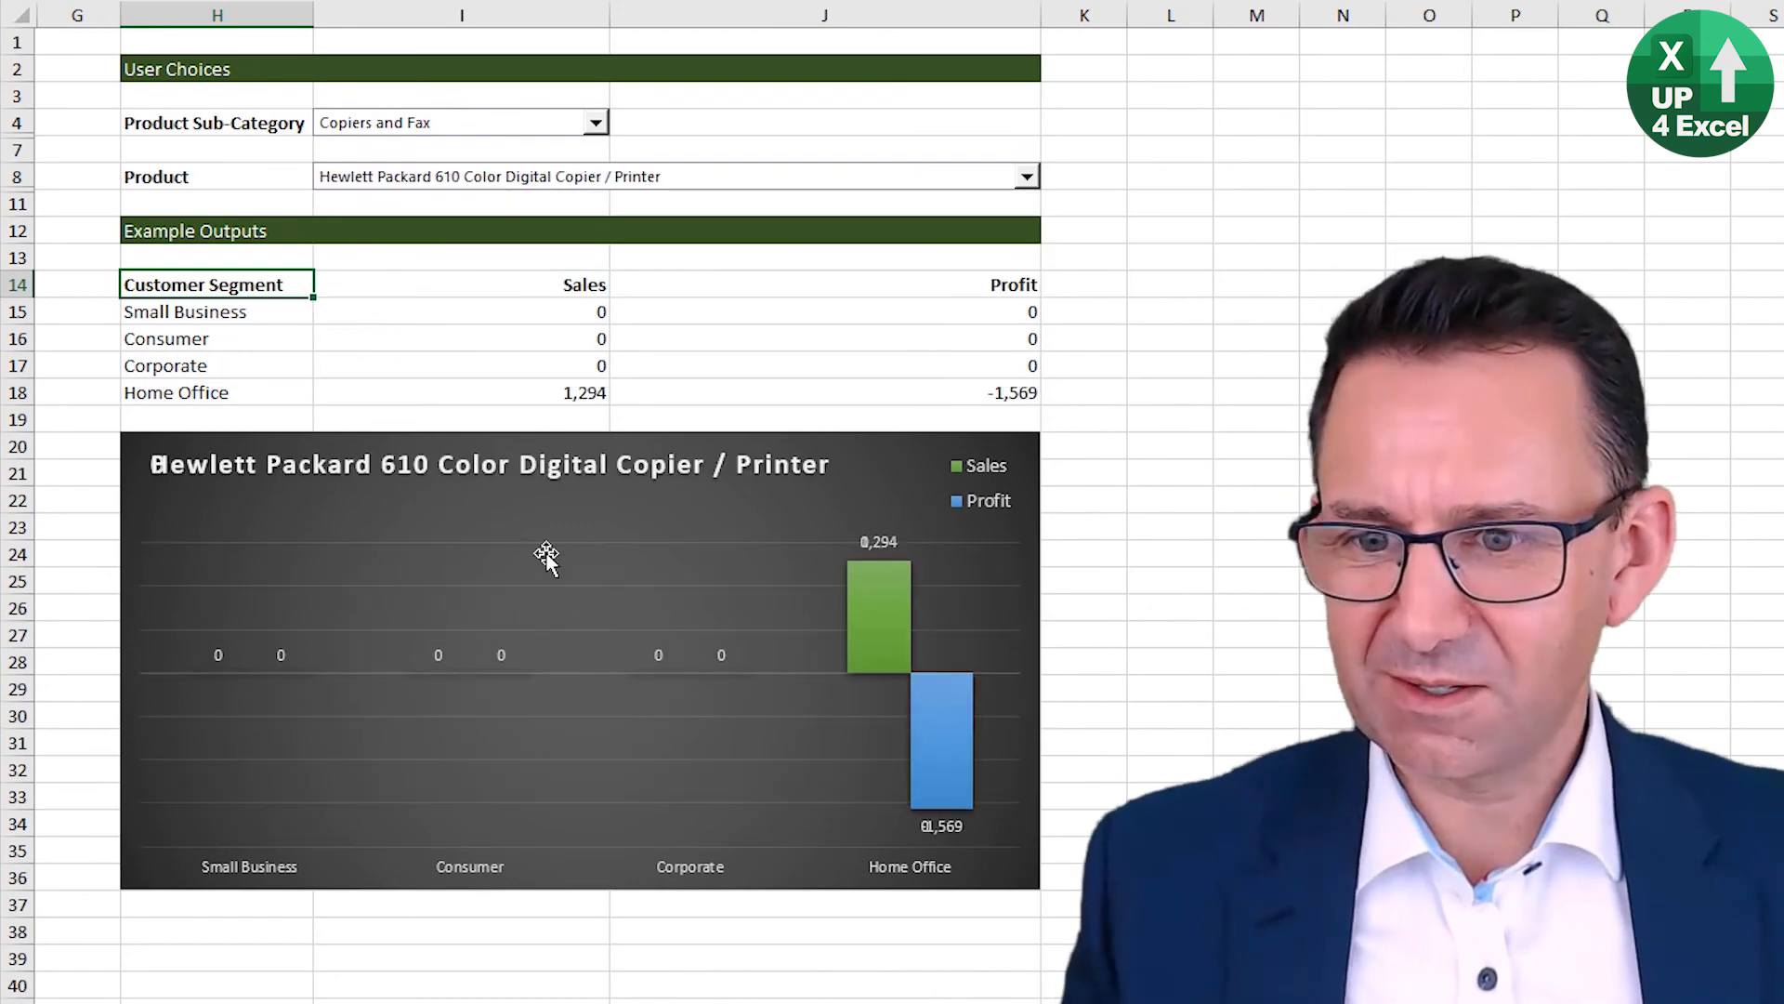
pyautogui.click(796, 186)
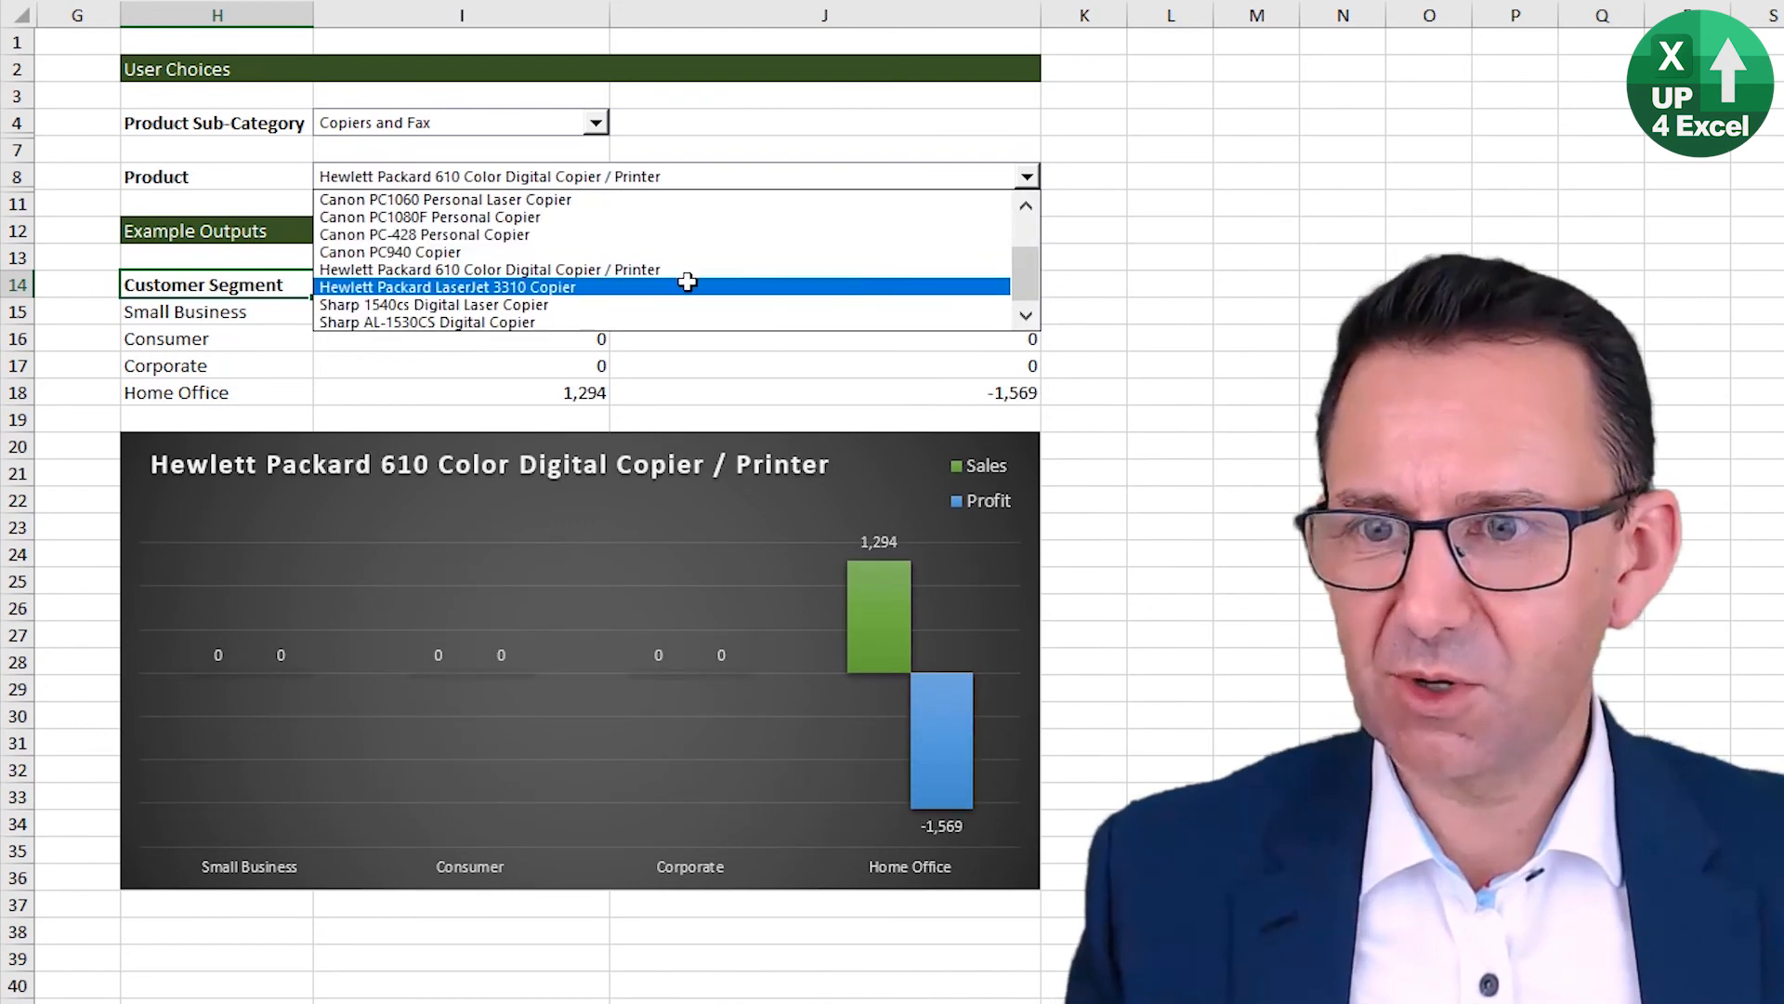
pyautogui.click(597, 223)
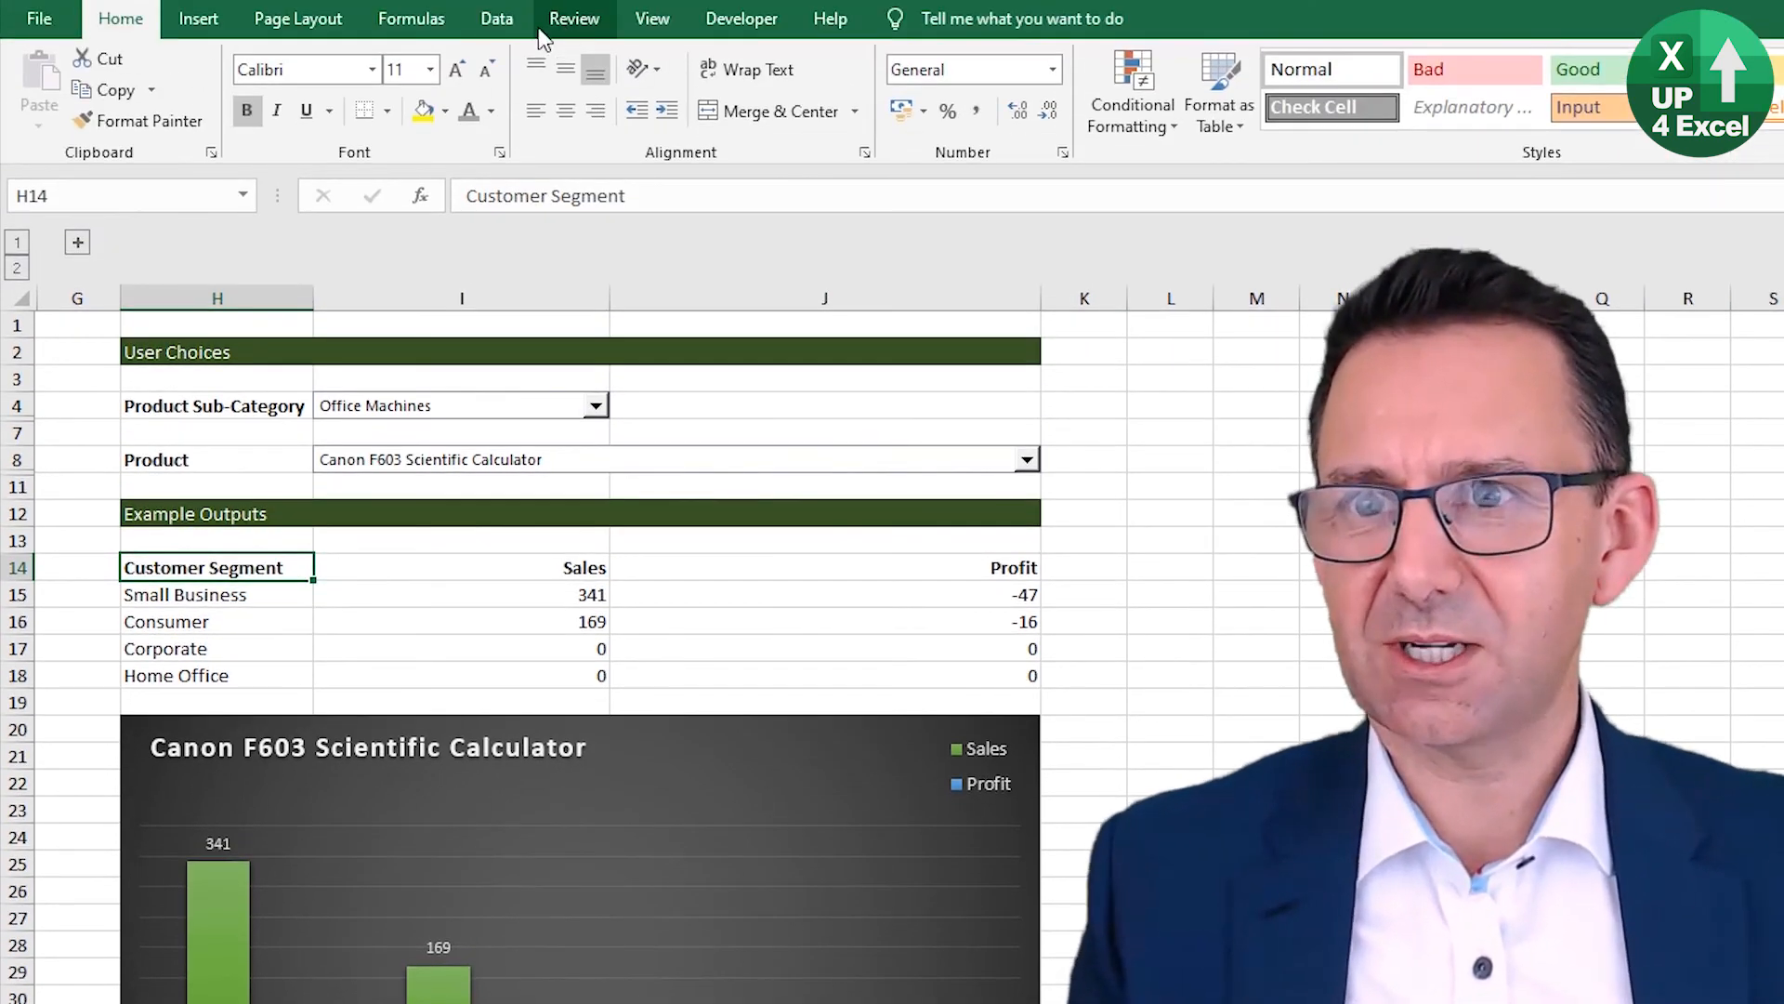
# Step: Turn off the worksheet's gridlines and select the Consumer sales cell I16
pyautogui.click(570, 20)
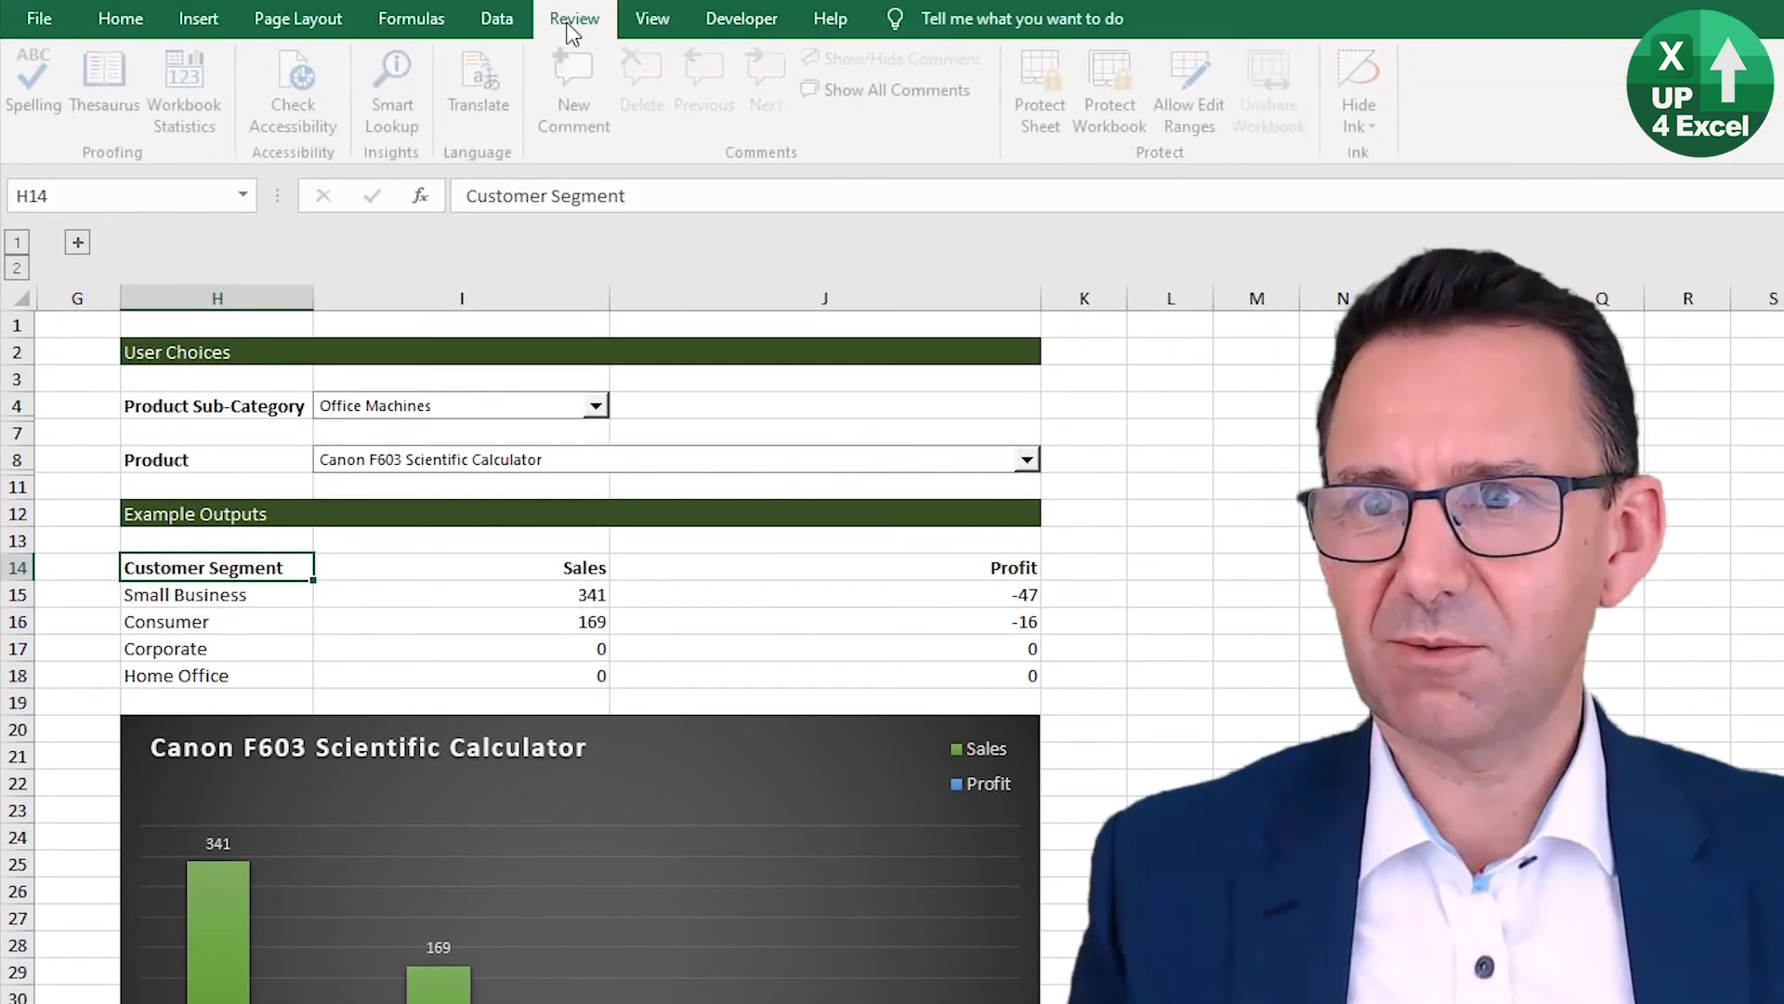
pyautogui.click(652, 19)
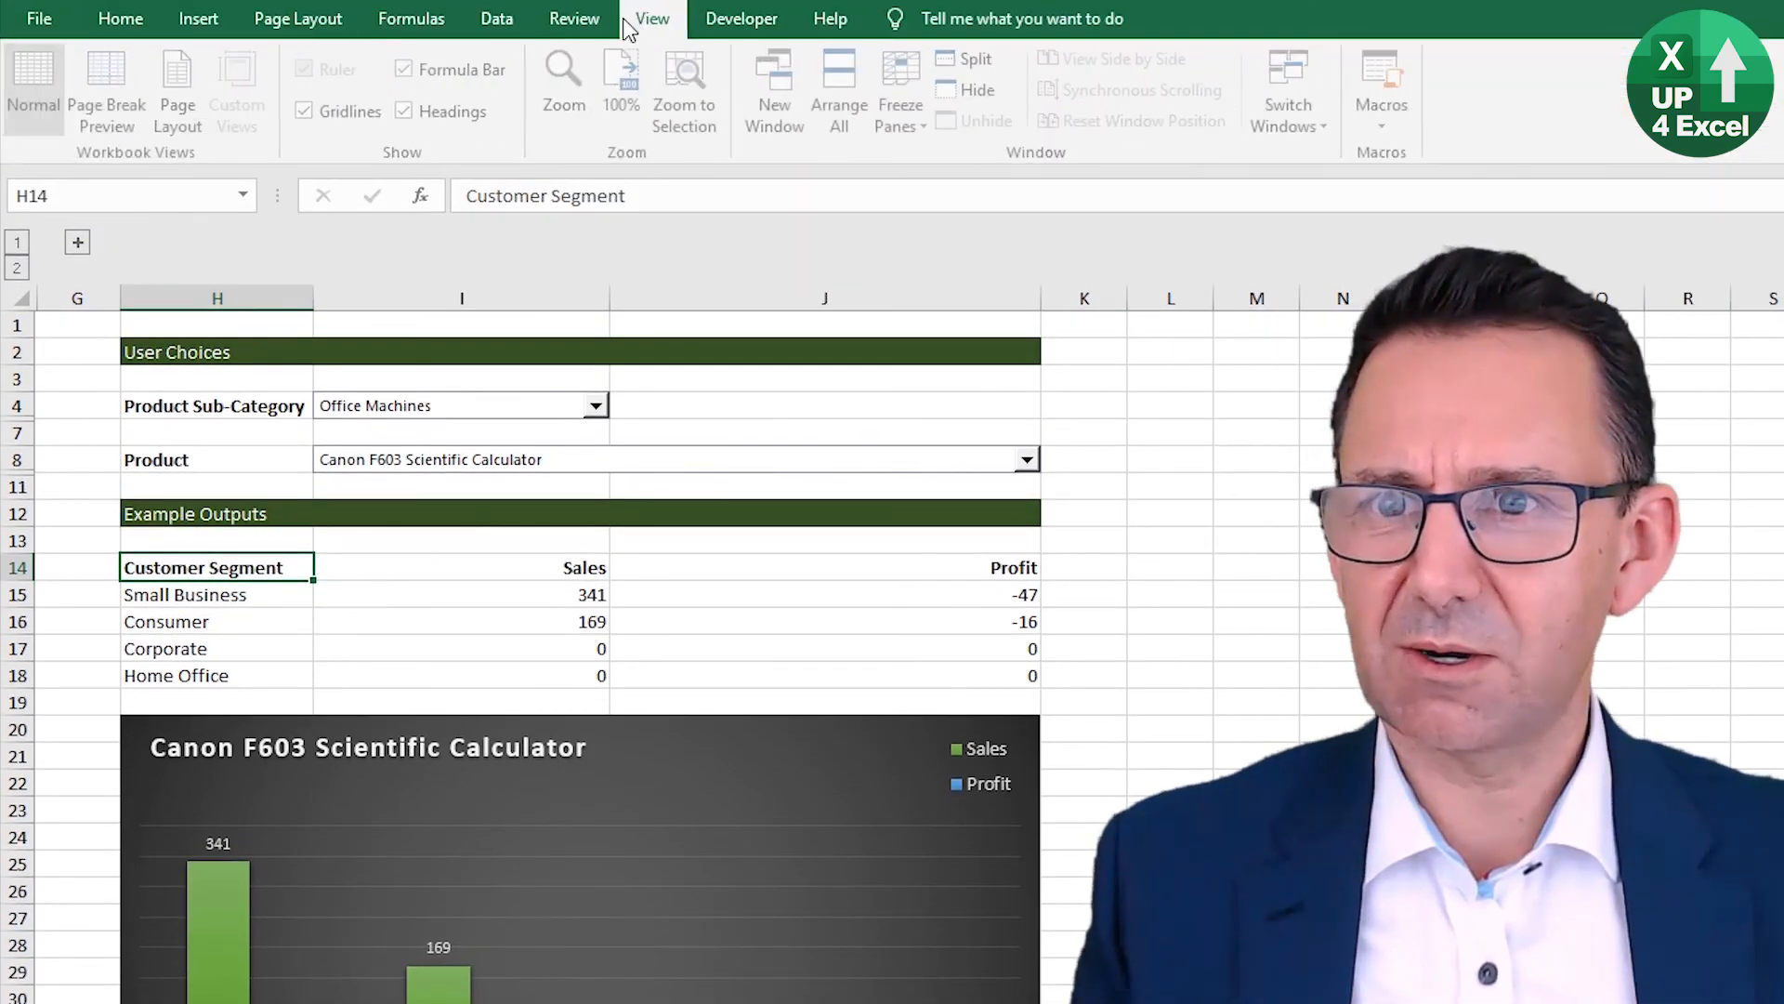
pyautogui.click(332, 116)
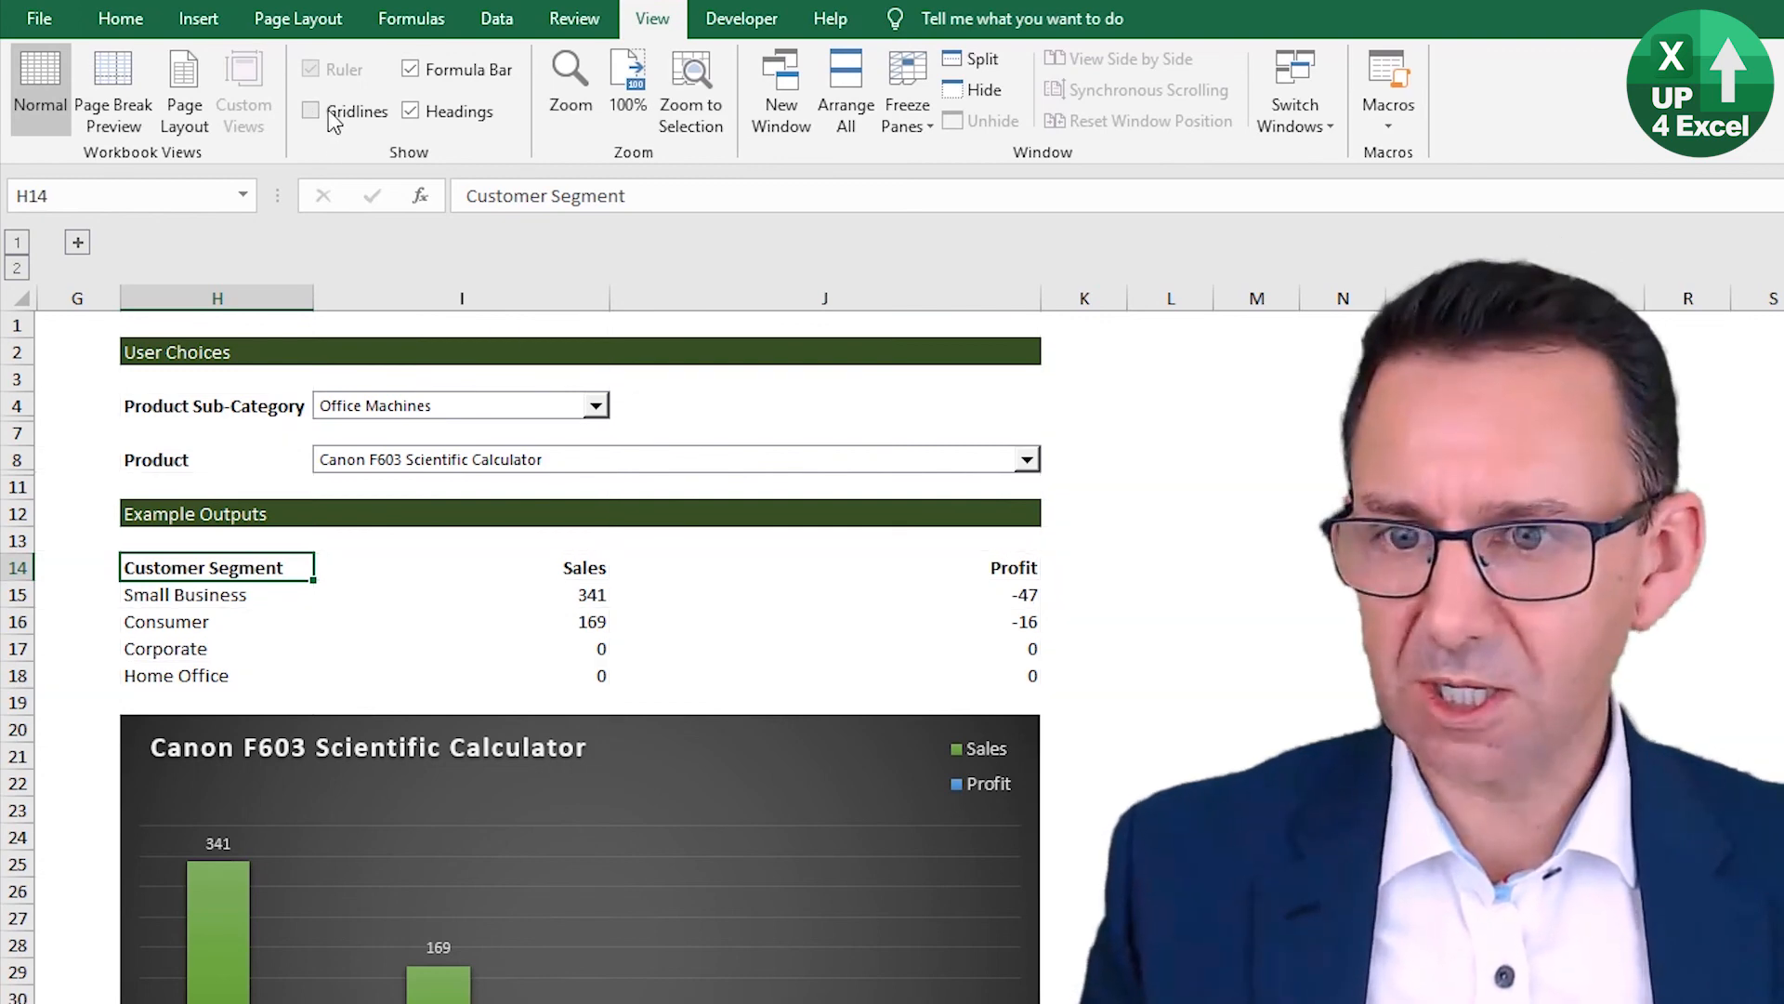
pyautogui.click(521, 621)
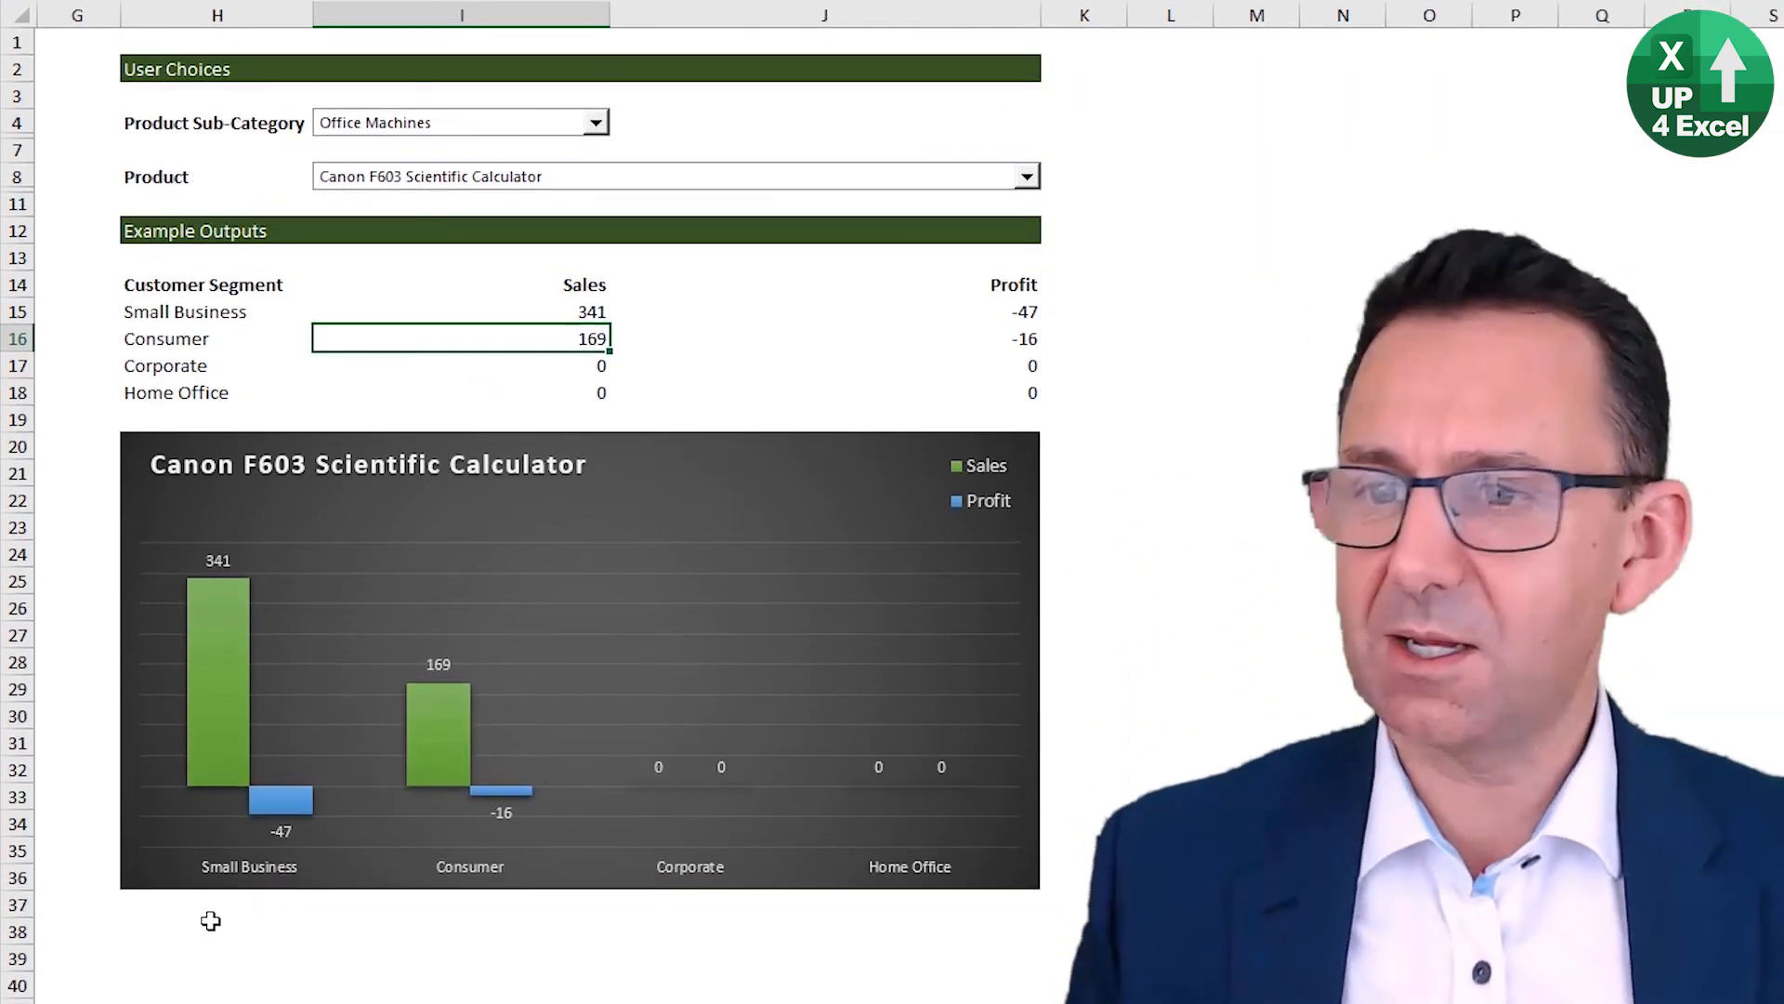